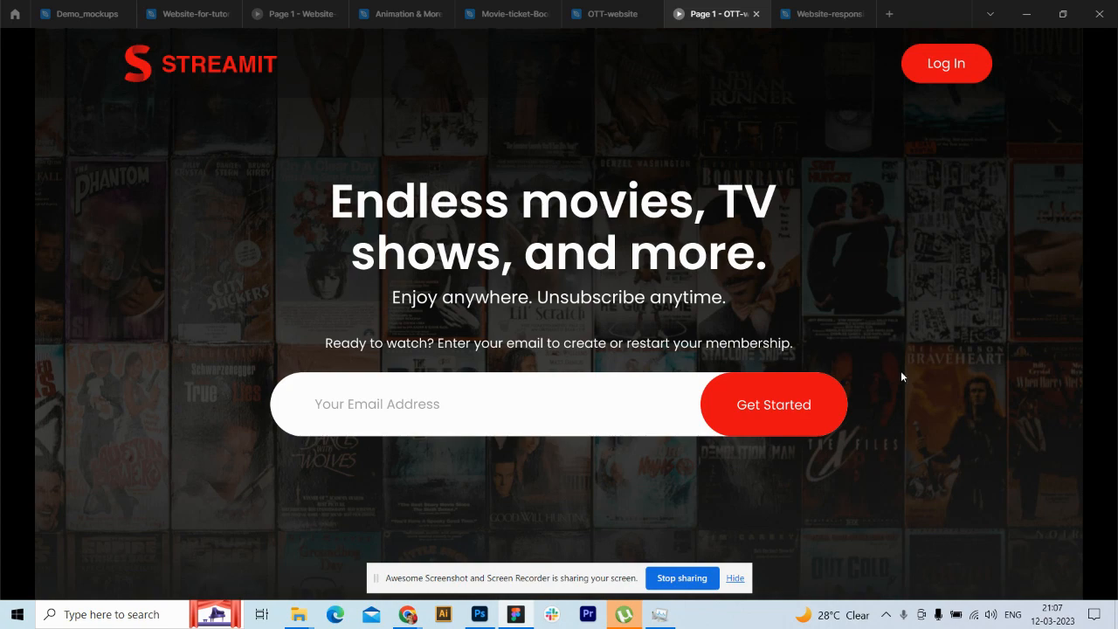
Step: Look through the OTT-website prototype preview from the hero banner to the Frequently Asked Questions section and back
scroll(900, 371, down, 3)
scroll(918, 381, down, 3)
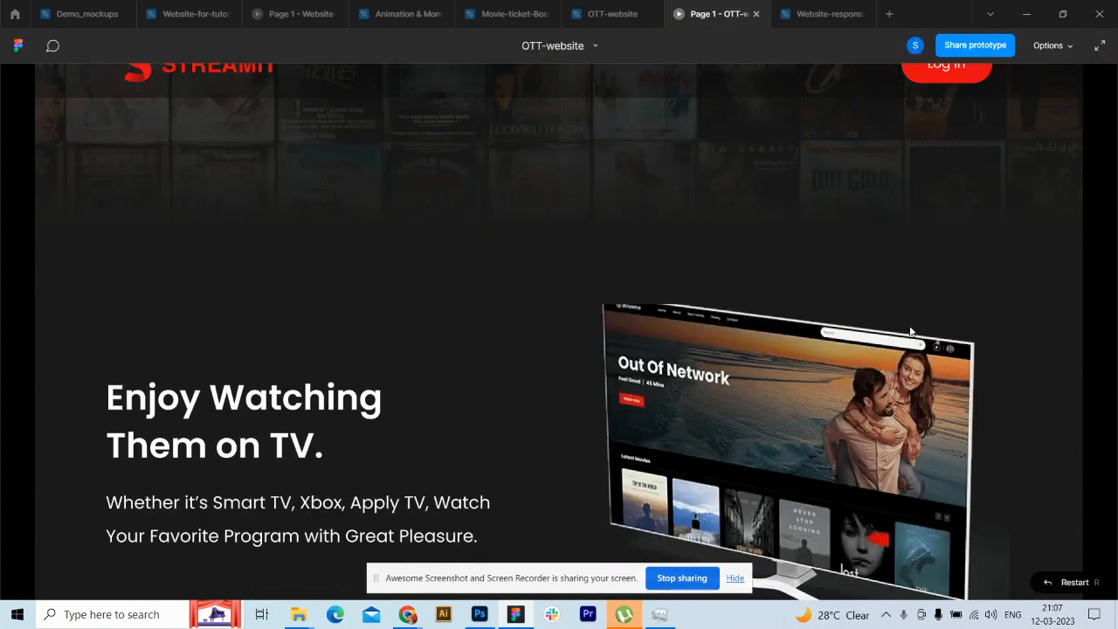
scroll(925, 323, up, 6)
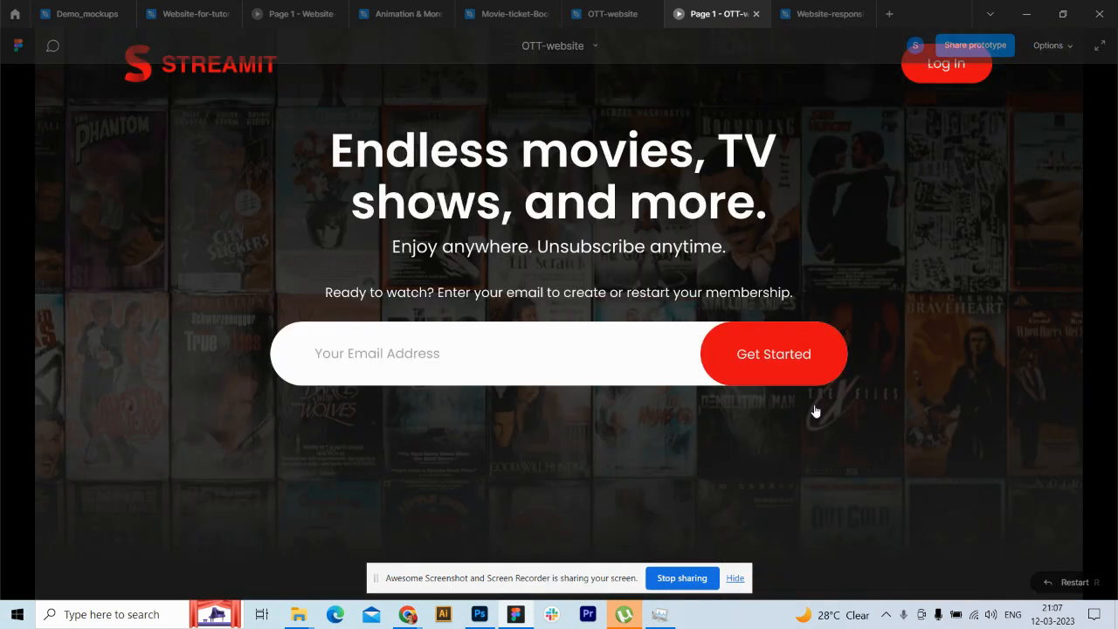
scroll(823, 385, down, 15)
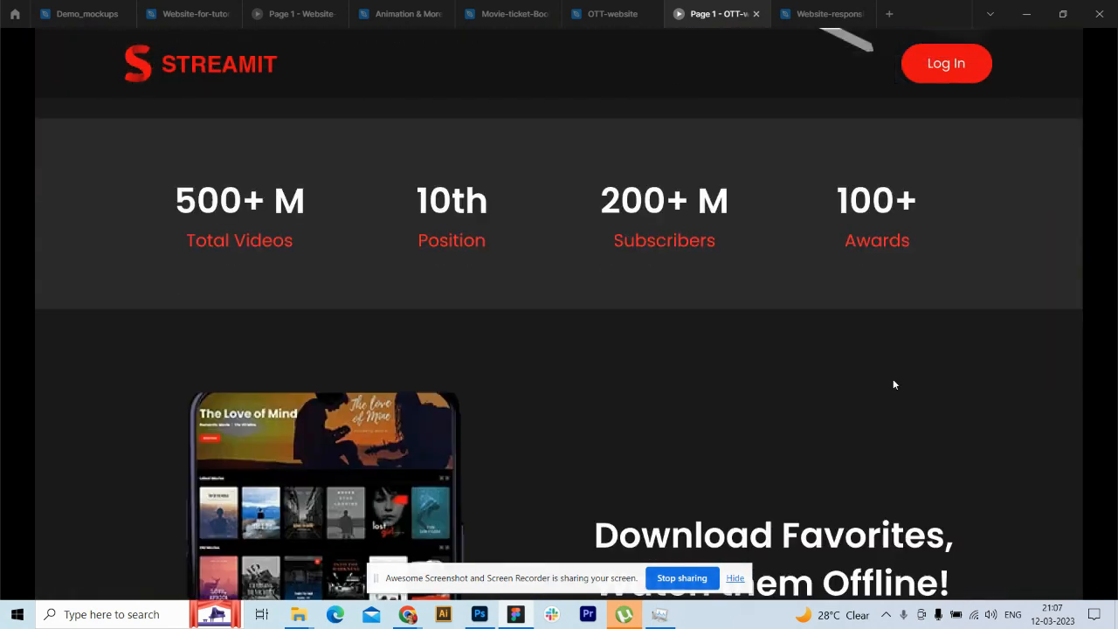
scroll(869, 426, down, 13)
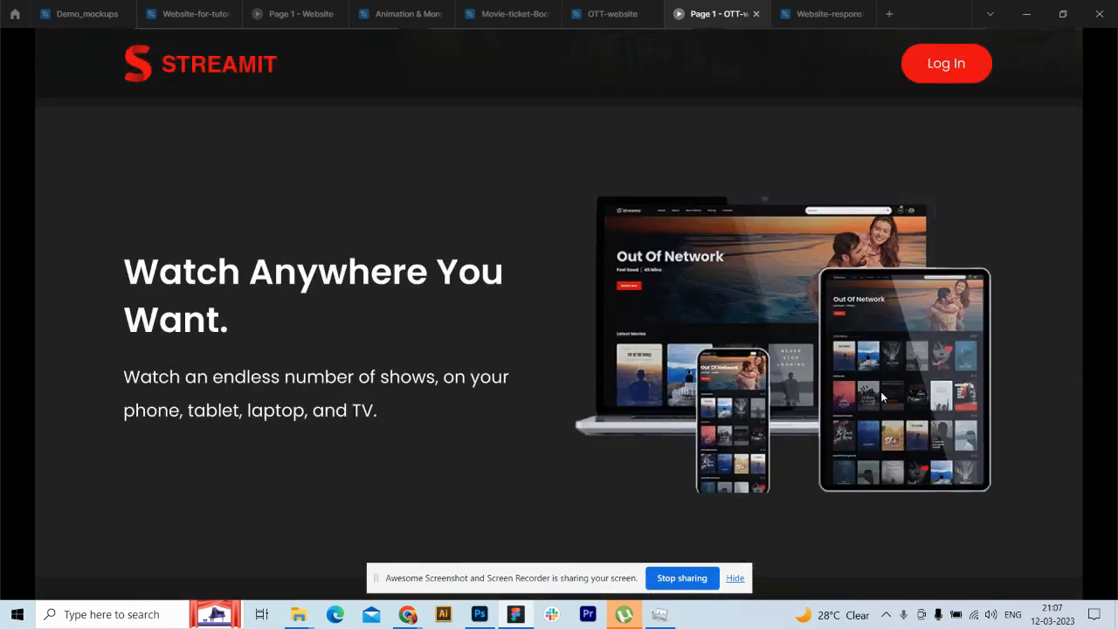
scroll(877, 402, down, 4)
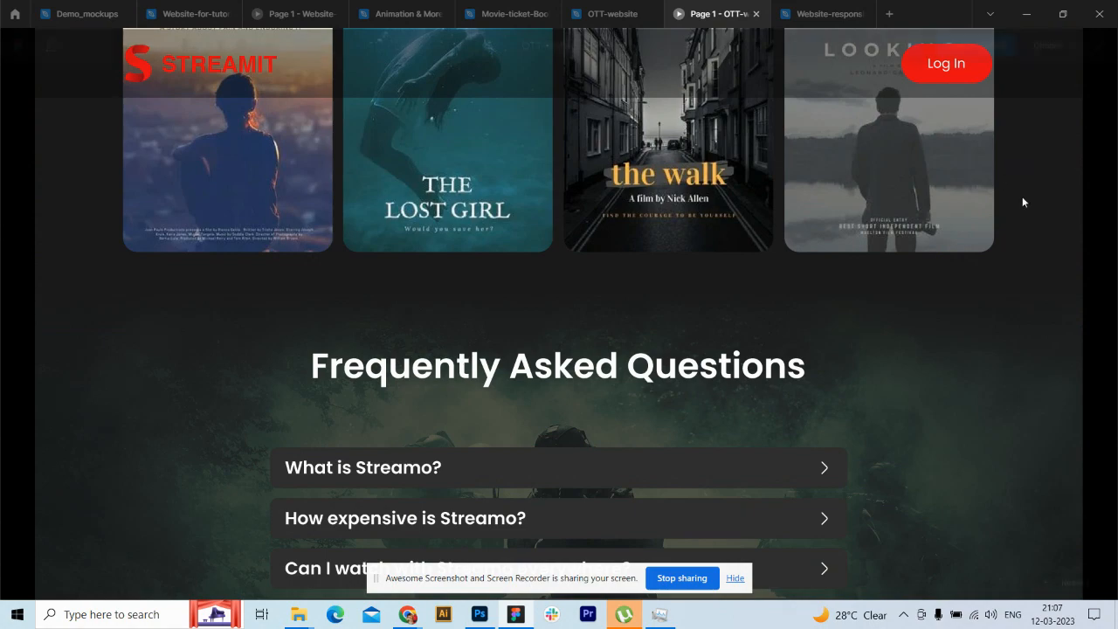
scroll(1021, 262, up, 4)
scroll(1013, 237, up, 4)
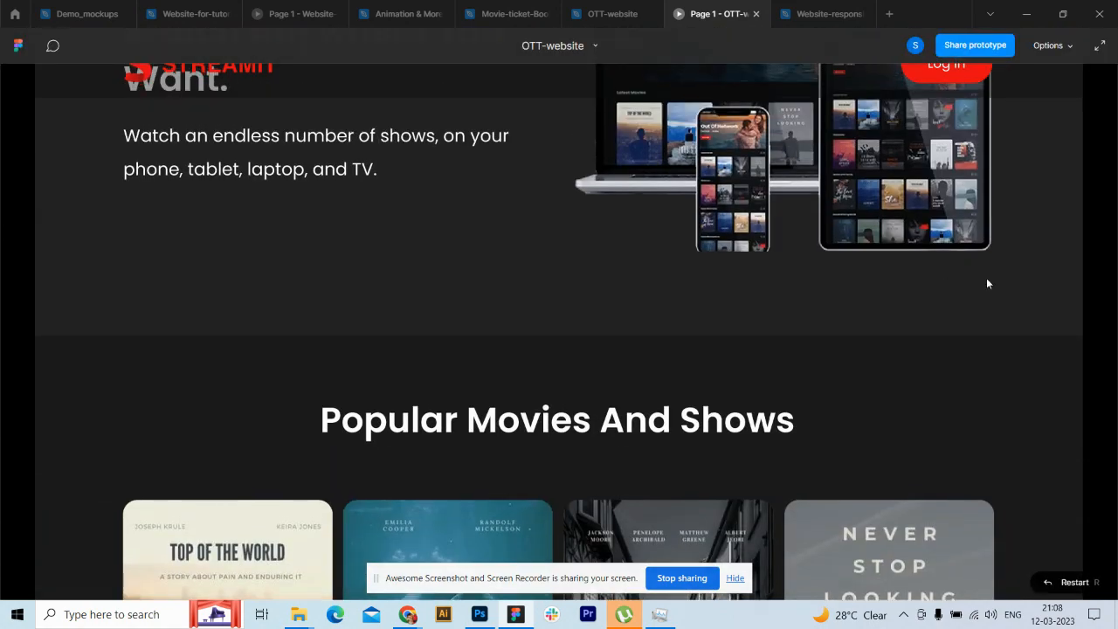
scroll(987, 283, up, 6)
scroll(1021, 315, up, 2)
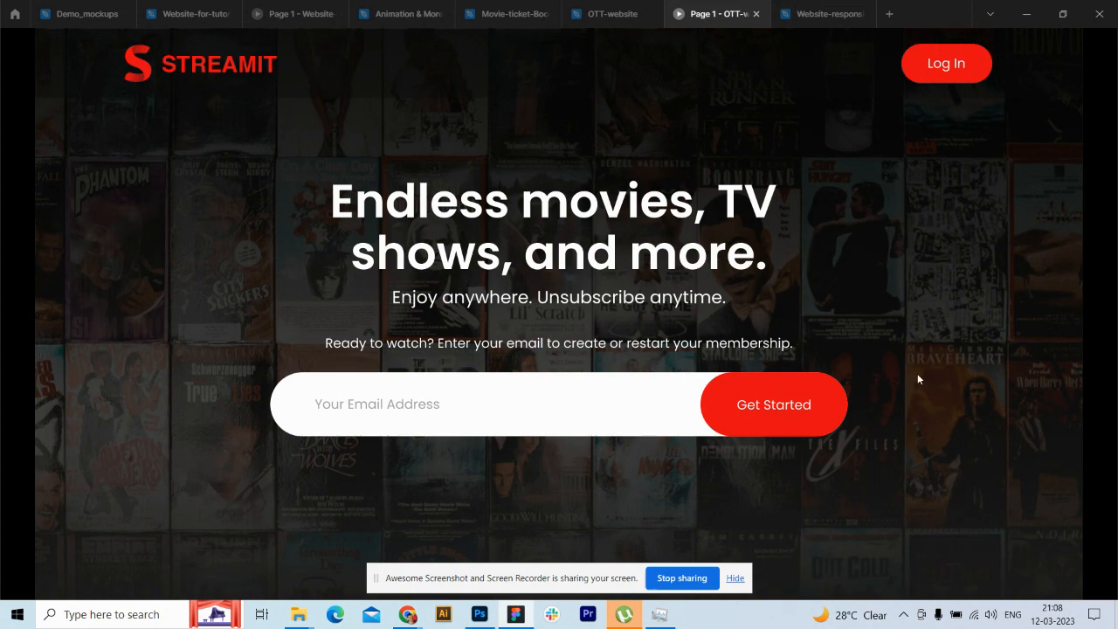
Step: Check the Enjoy Watching Them on TV section and test the email address field in the prototype's hero banner
scroll(916, 353, down, 6)
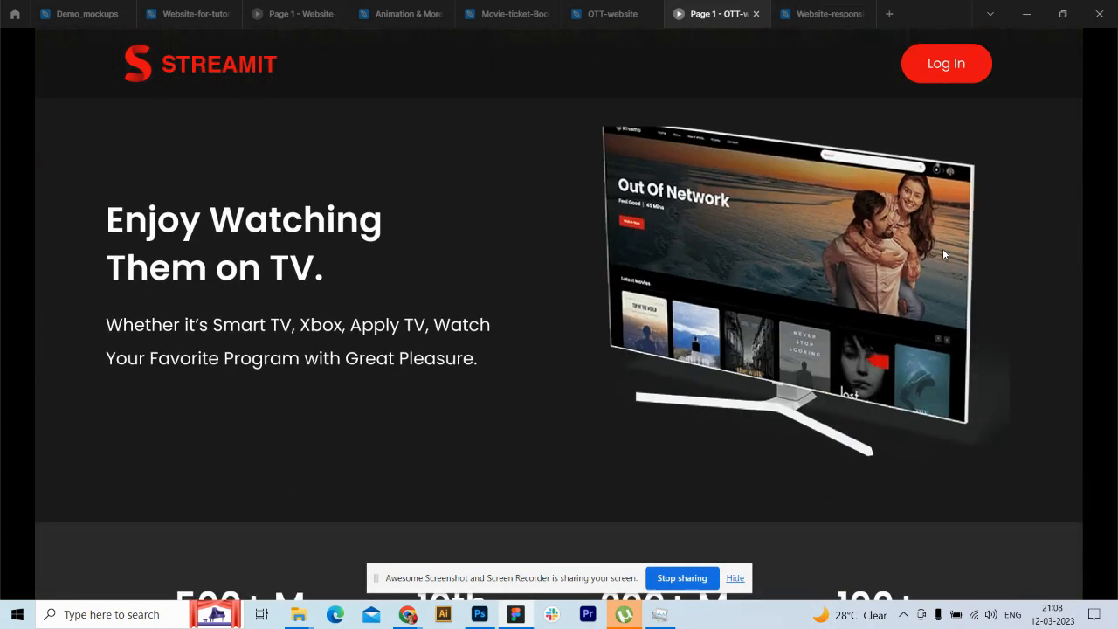
scroll(927, 327, down, 2)
scroll(551, 238, up, 5)
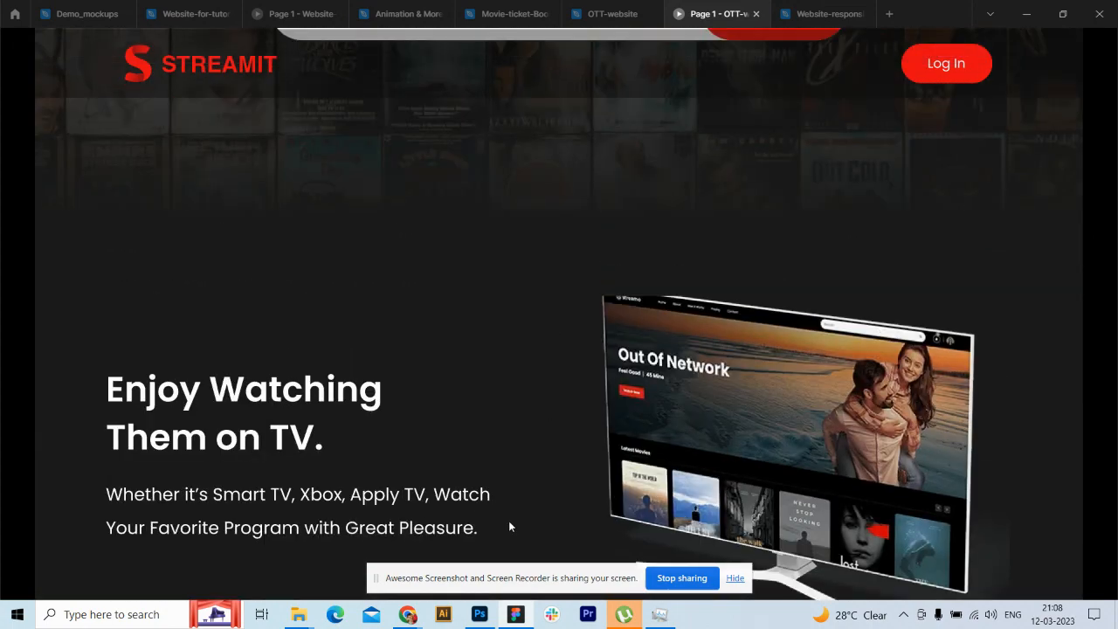
scroll(491, 199, up, 3)
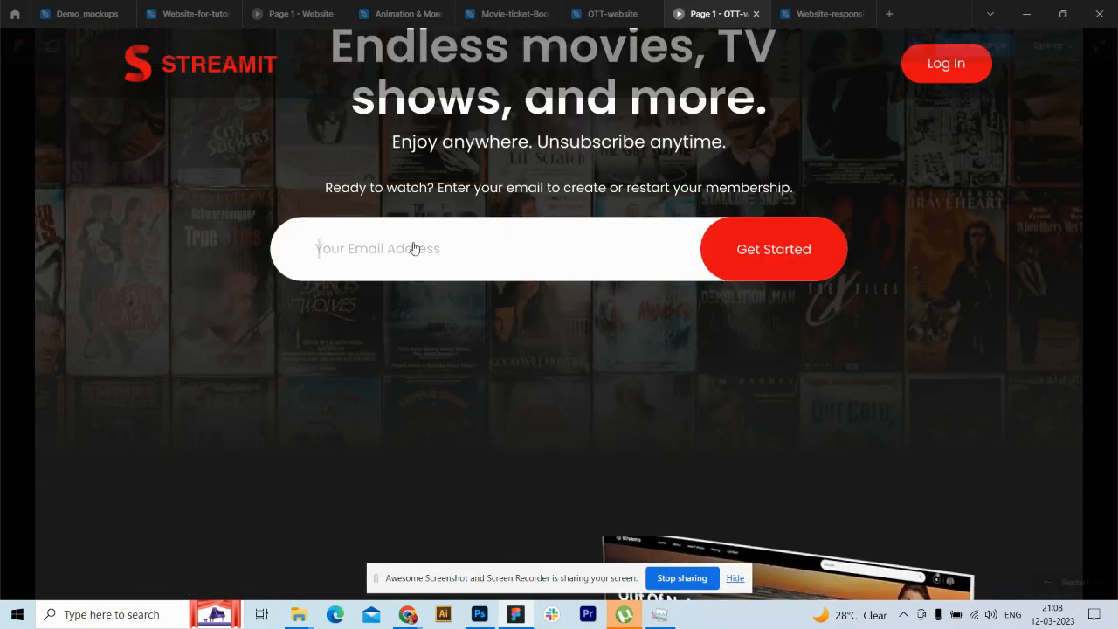
click(340, 265)
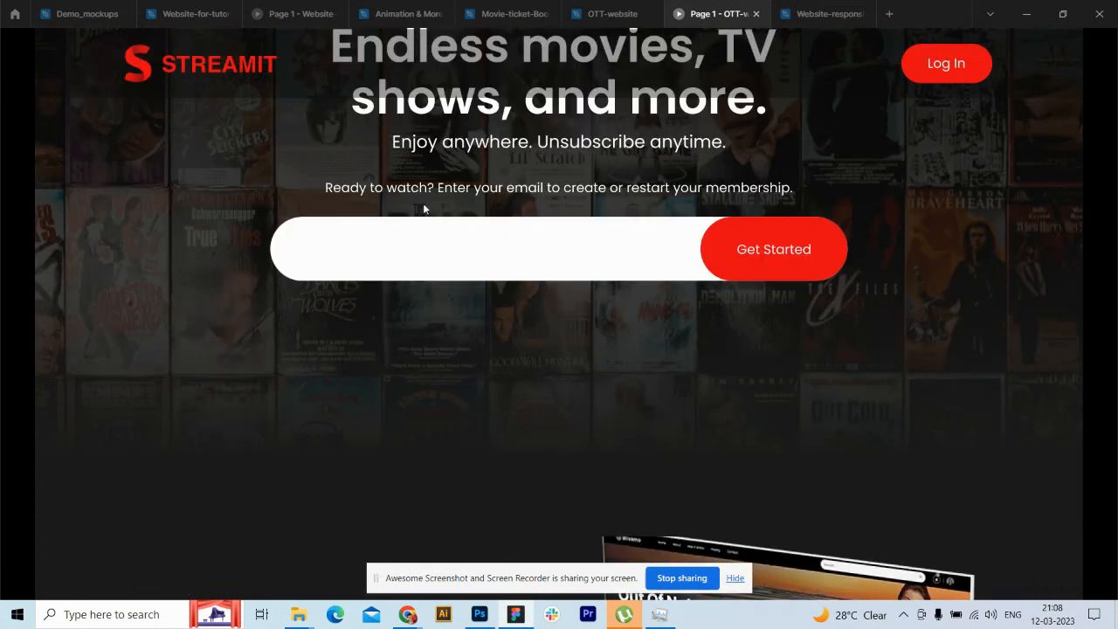
scroll(501, 153, up, 3)
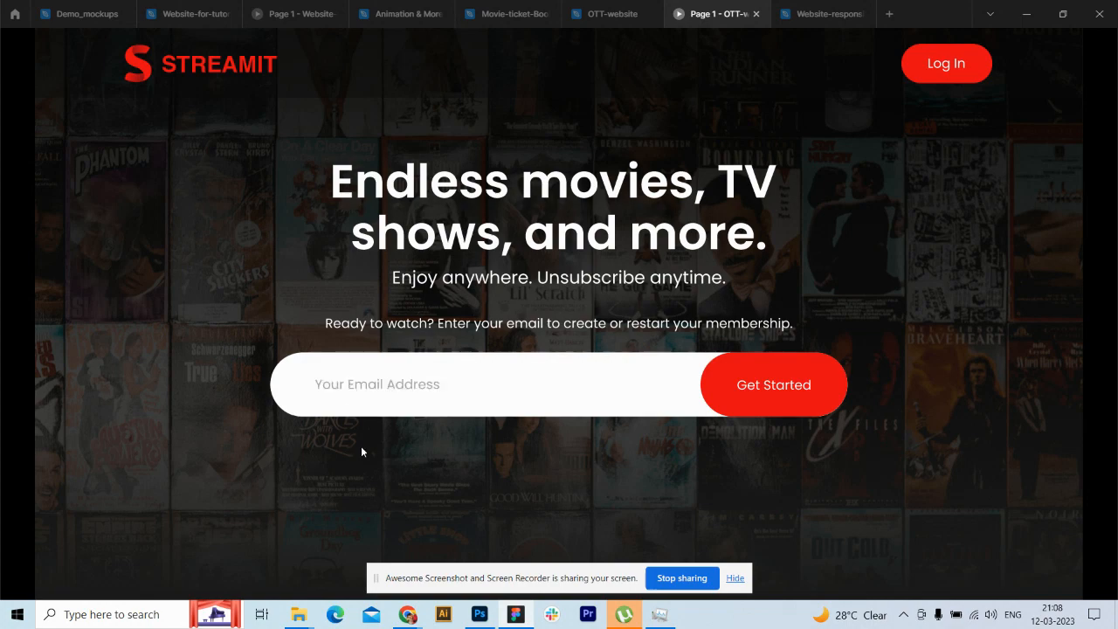
Step: Examine the prototype's TV, statistics, offline download and Pricing Plan sections, including the highlight effect on the plan cards
scroll(995, 433, down, 9)
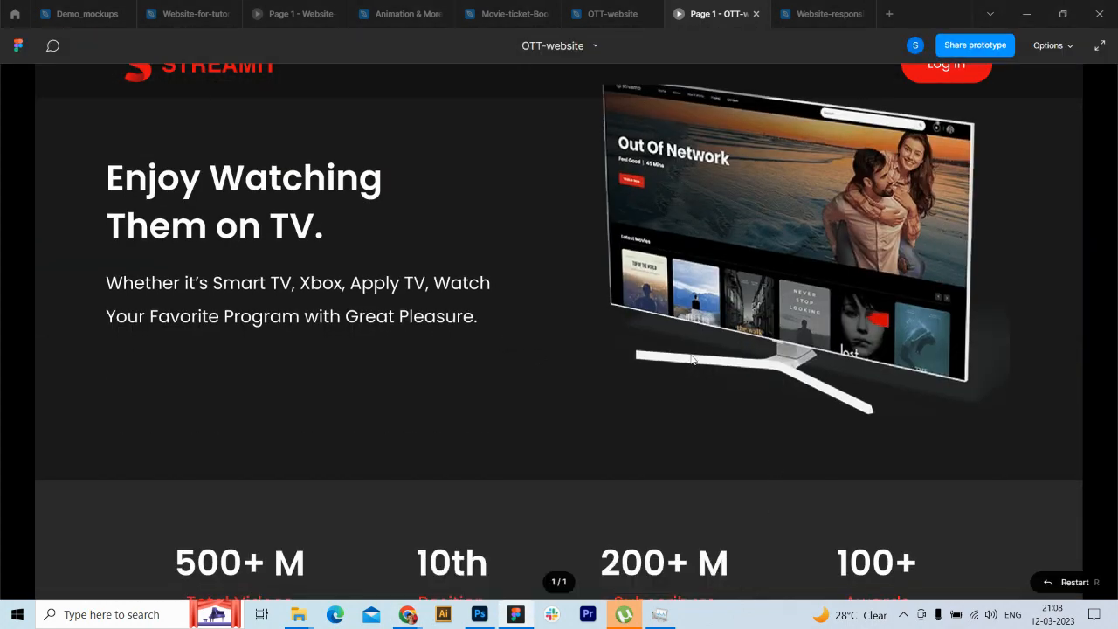
scroll(691, 359, down, 6)
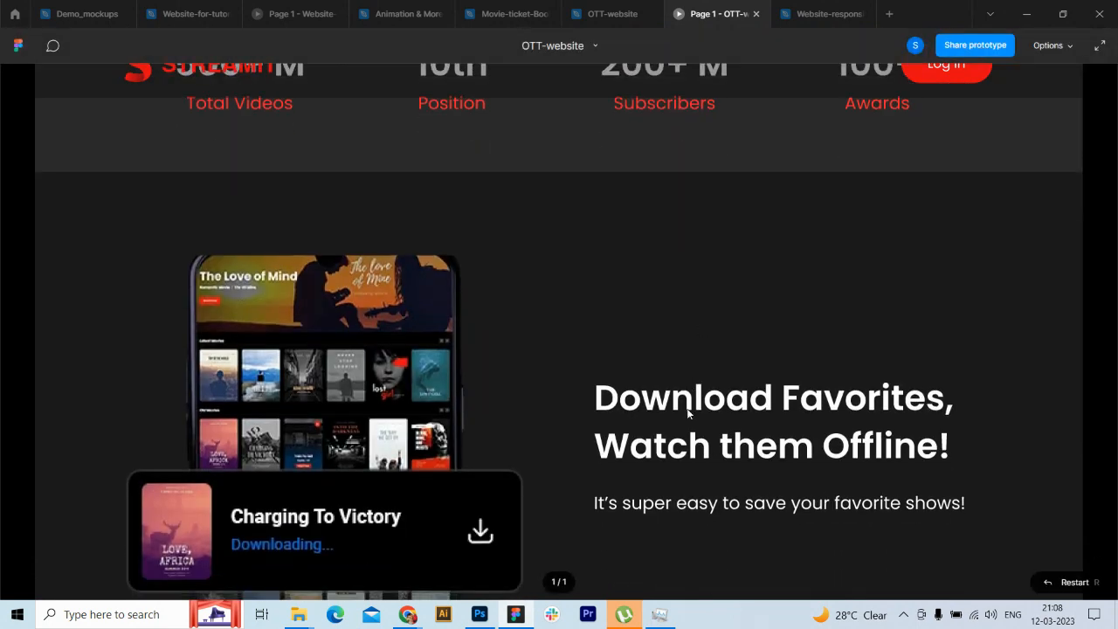
scroll(688, 412, down, 4)
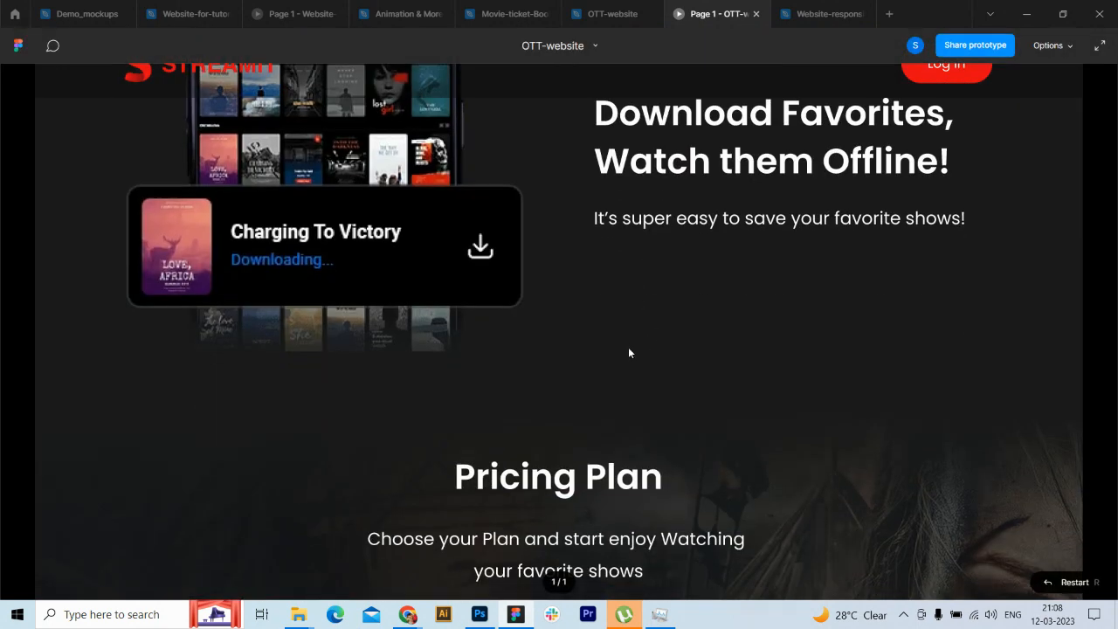
scroll(630, 346, down, 6)
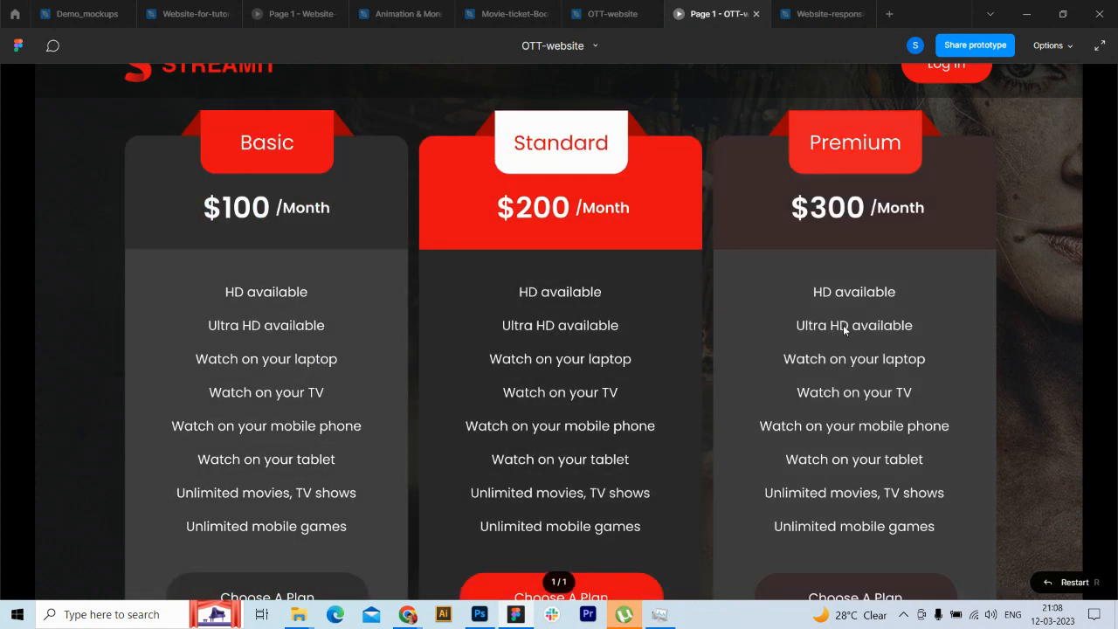
scroll(1032, 385, down, 1)
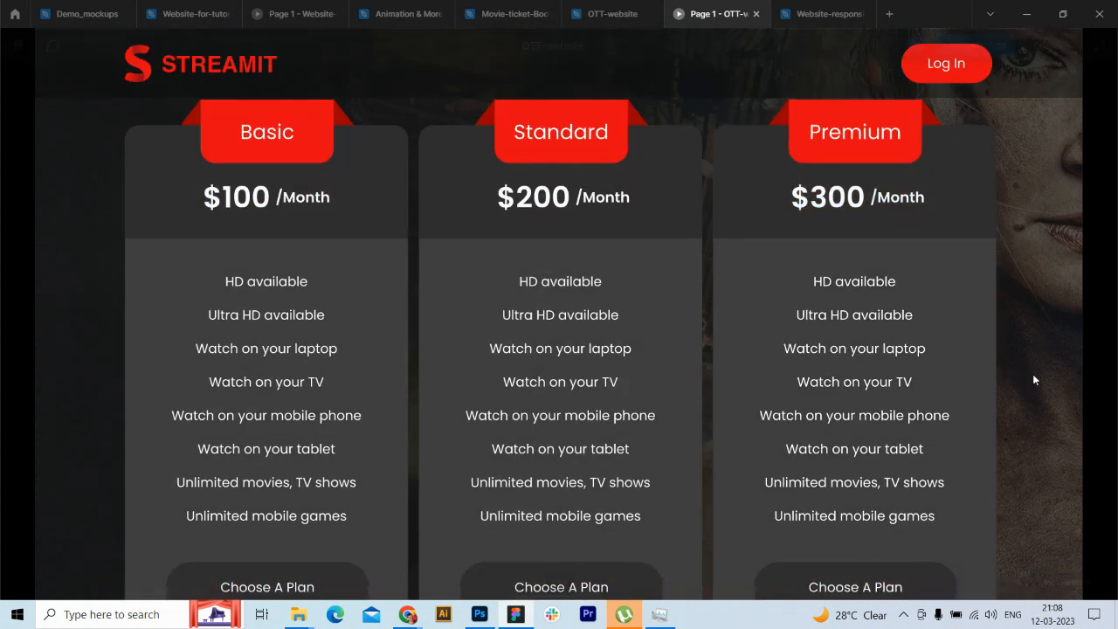
scroll(987, 366, down, 3)
scroll(947, 360, down, 3)
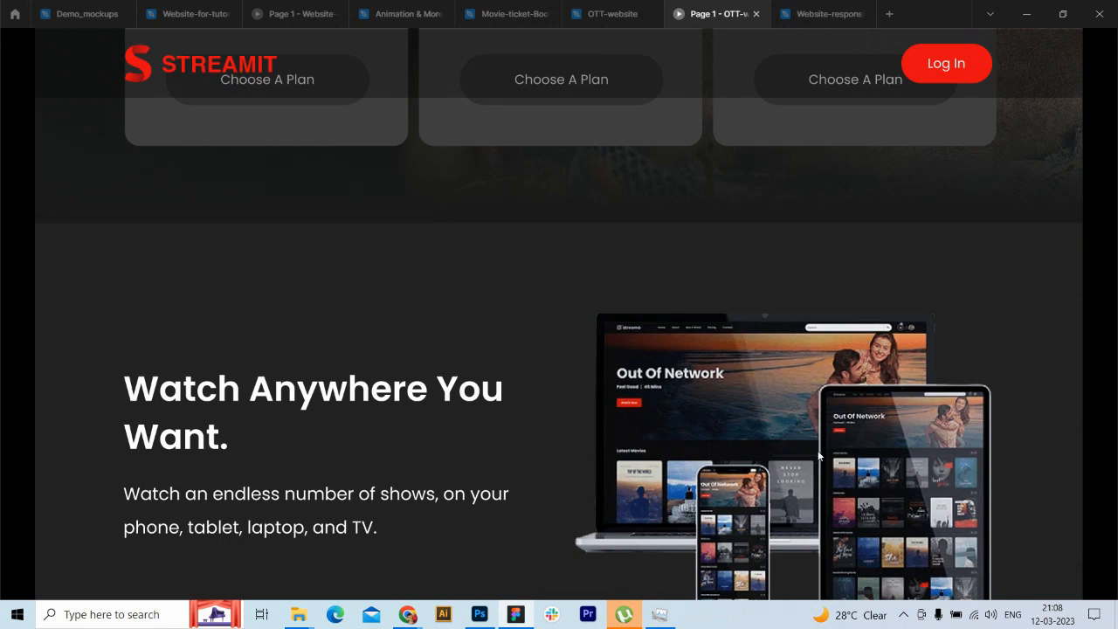
Step: Examine the Watch Anywhere section and the interactive overlays on the Popular Movies And Shows posters
scroll(819, 454, down, 3)
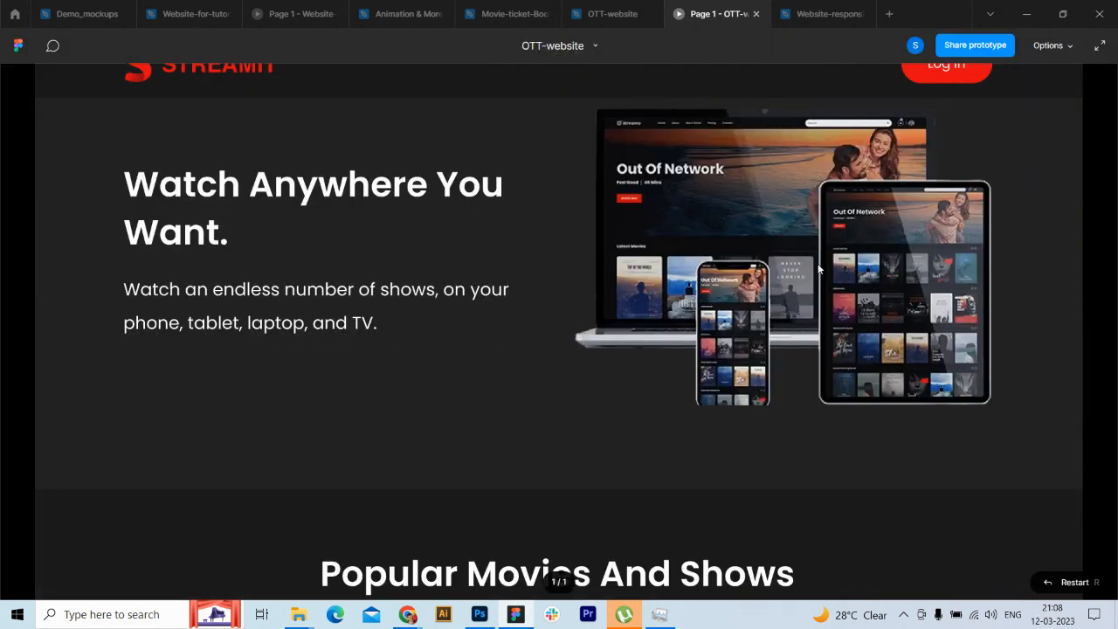
scroll(665, 449, down, 4)
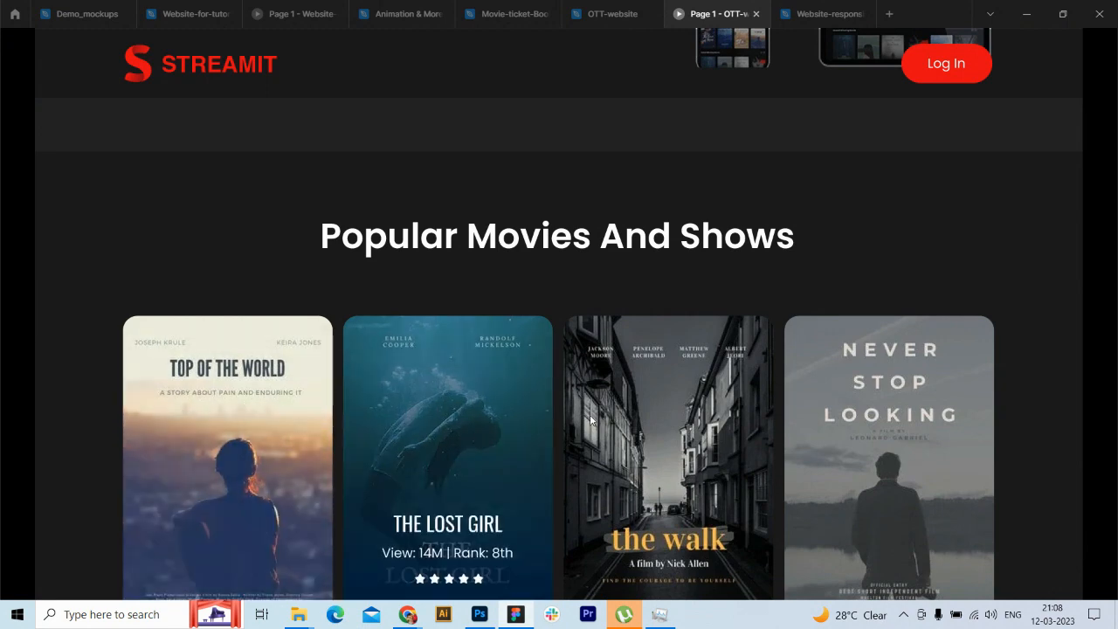
scroll(937, 155, down, 1)
scroll(937, 155, down, 1)
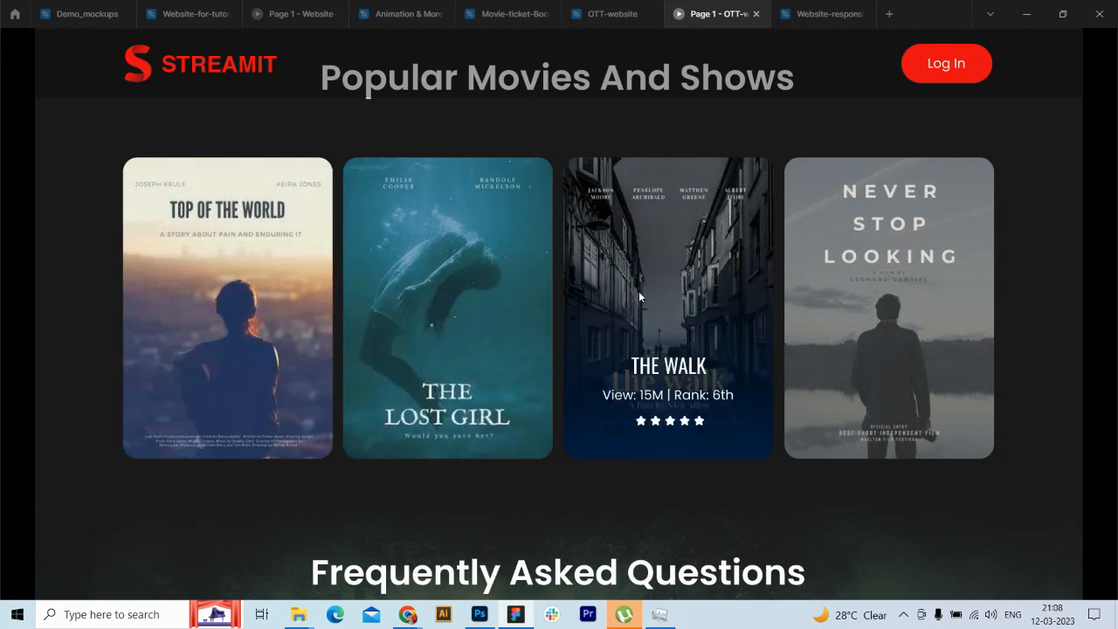
mouse_move(320, 334)
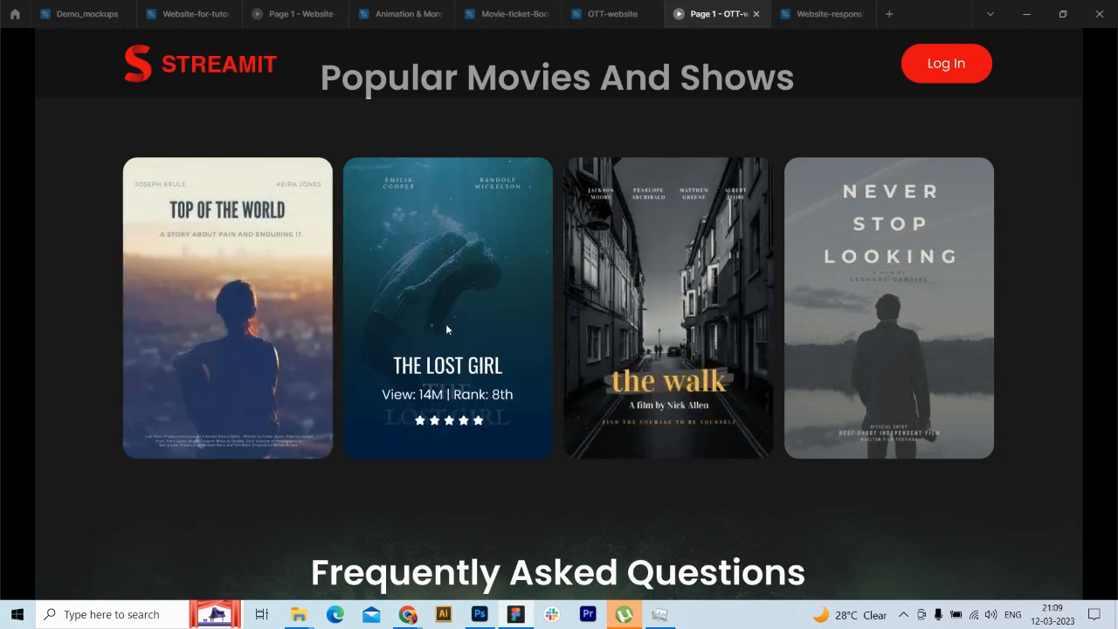
mouse_move(870, 344)
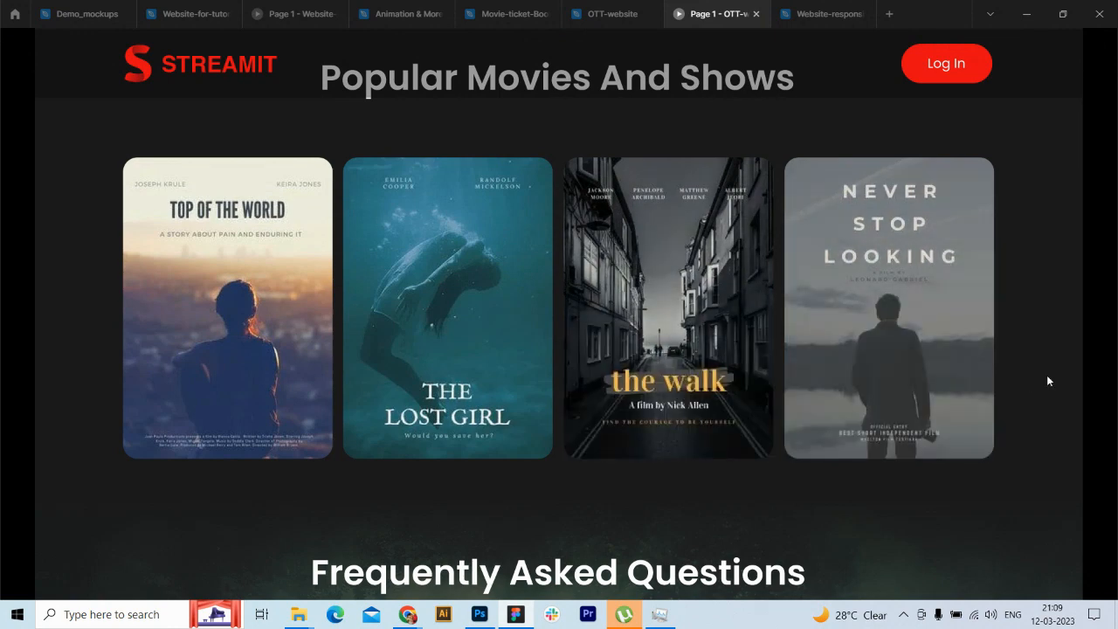
Step: Test expanding and collapsing the "What is Streamo?" and "How expensive is Streamo?" questions in the prototype
scroll(848, 312, down, 4)
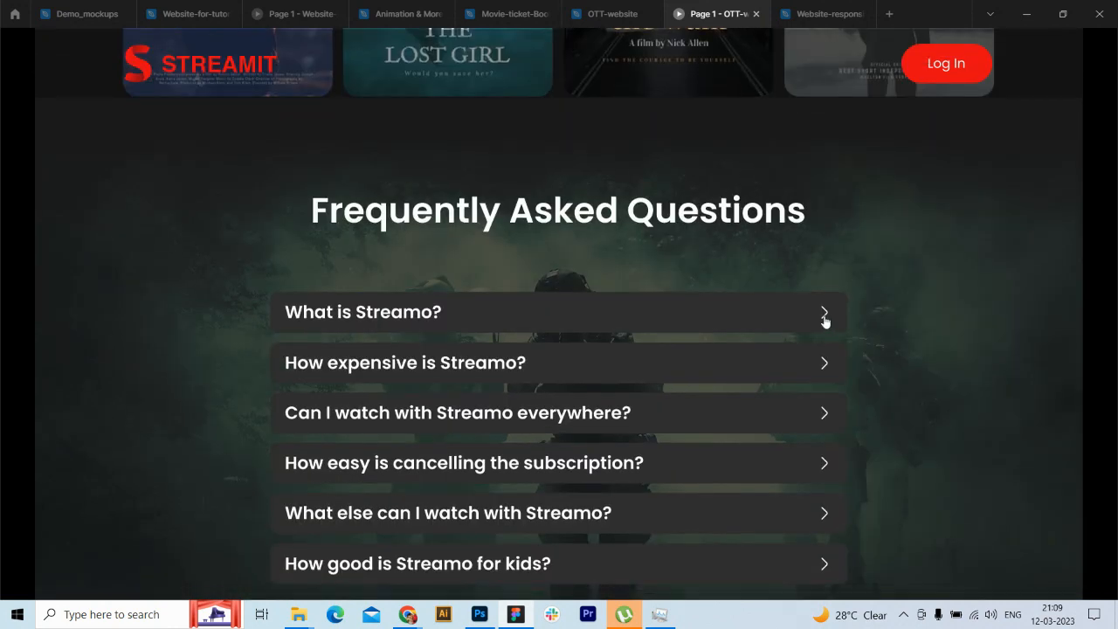
click(823, 317)
click(823, 317)
click(825, 365)
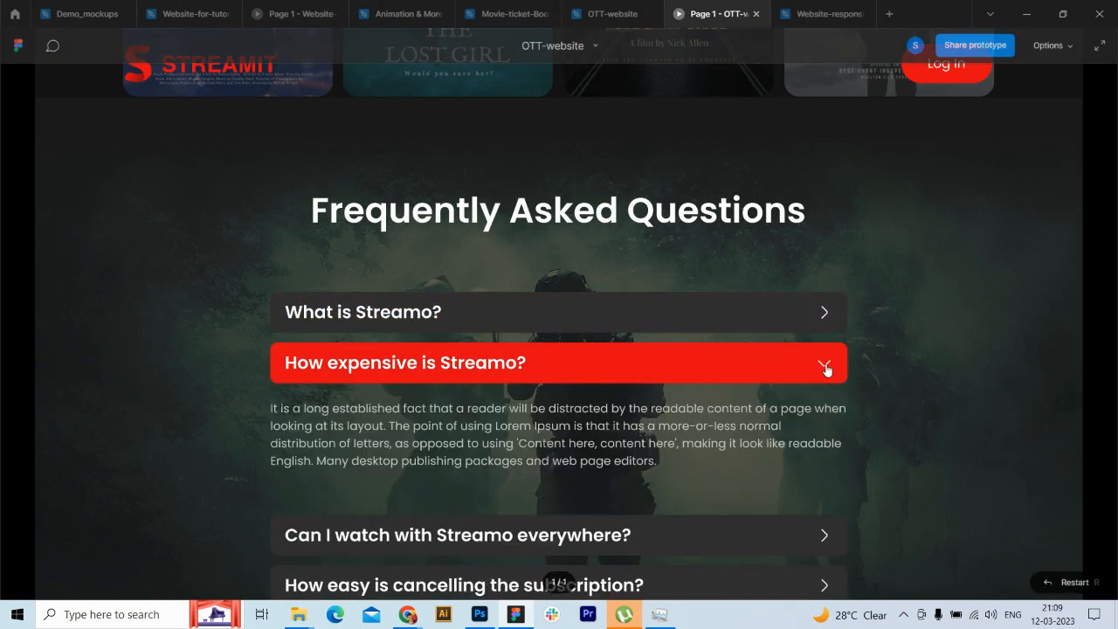
click(826, 367)
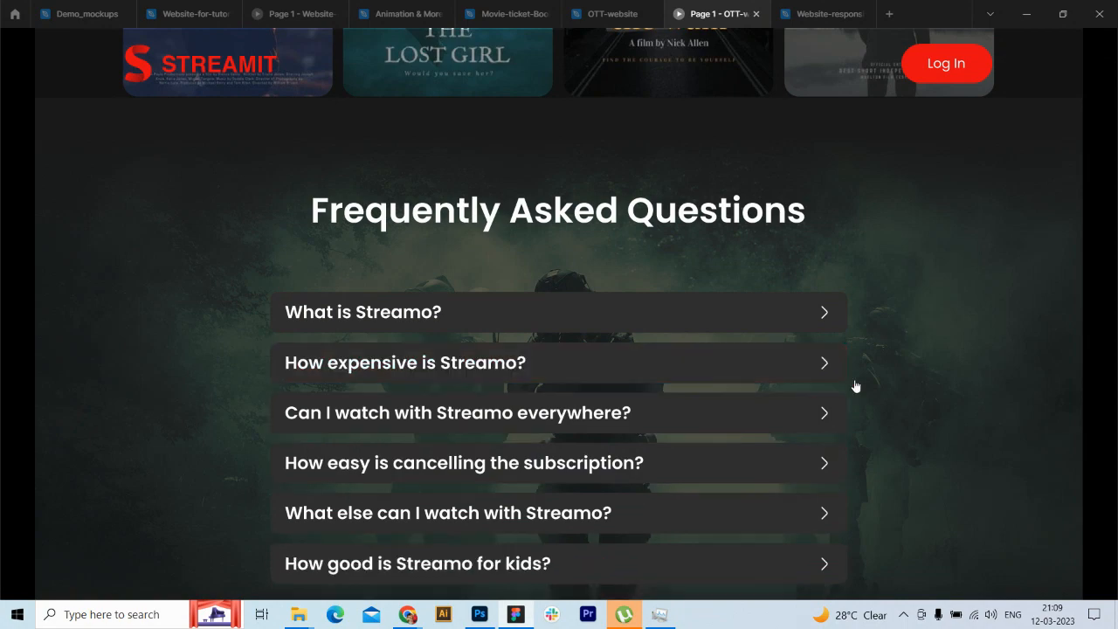
scroll(853, 387, down, 5)
scroll(848, 202, up, 10)
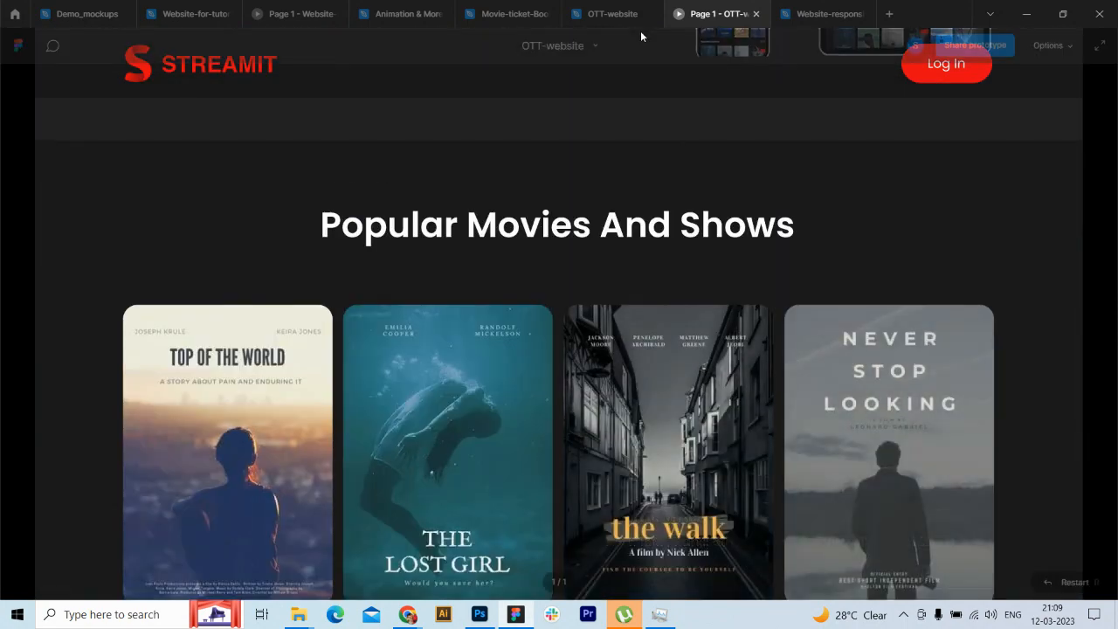
Step: Switch to the OTT-website design file and view the OTT-Website-Prototipe frame beside its components
click(609, 23)
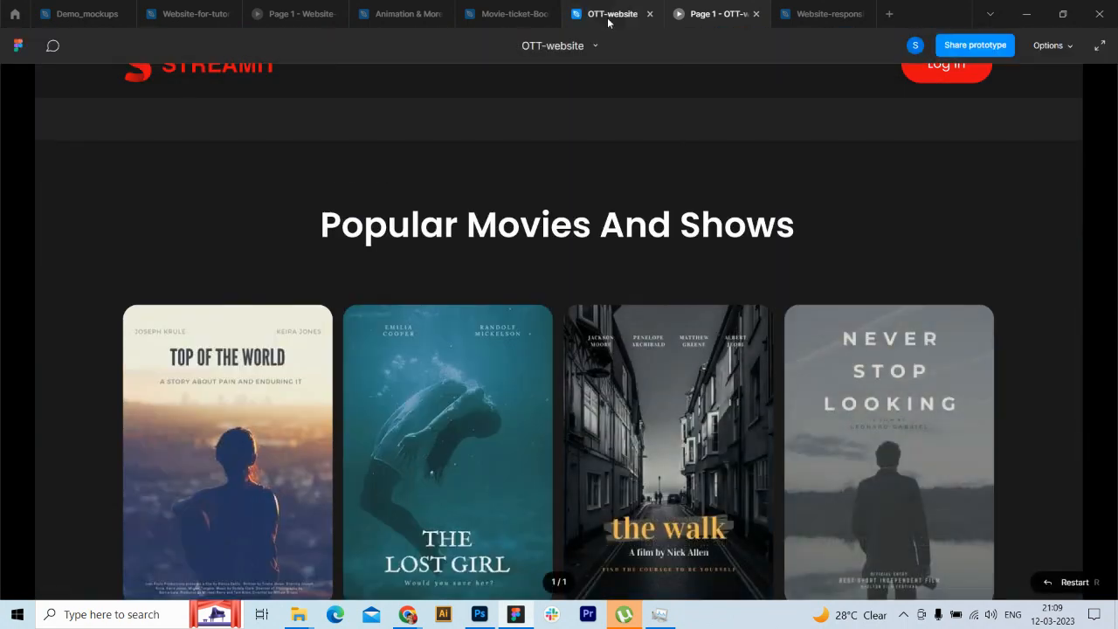
scroll(933, 332, up, 4)
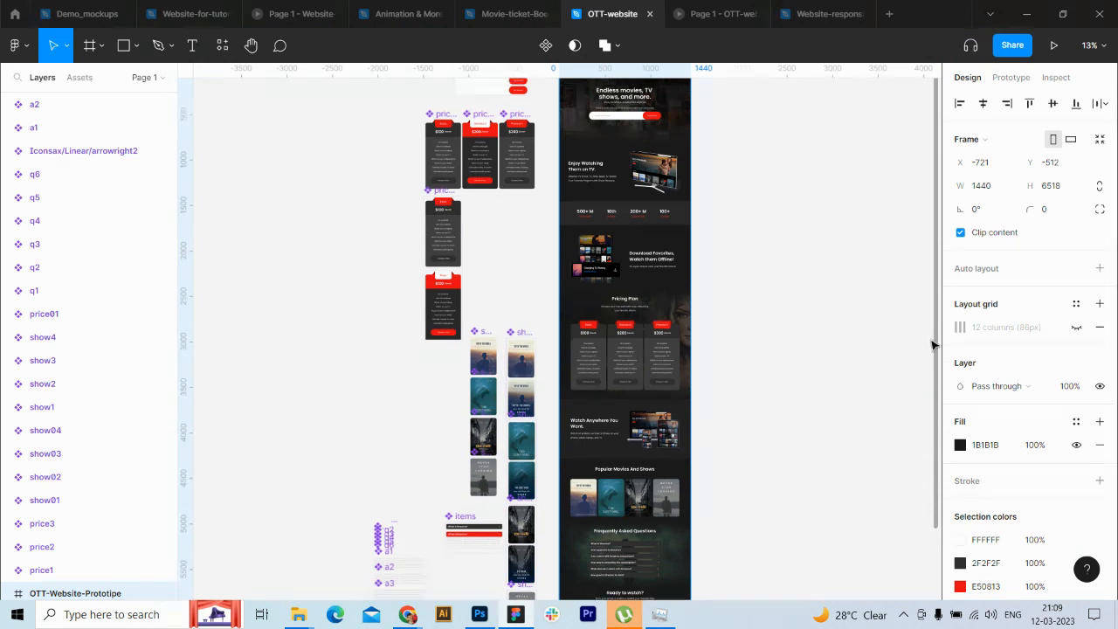
scroll(927, 287, down, 3)
scroll(920, 329, up, 4)
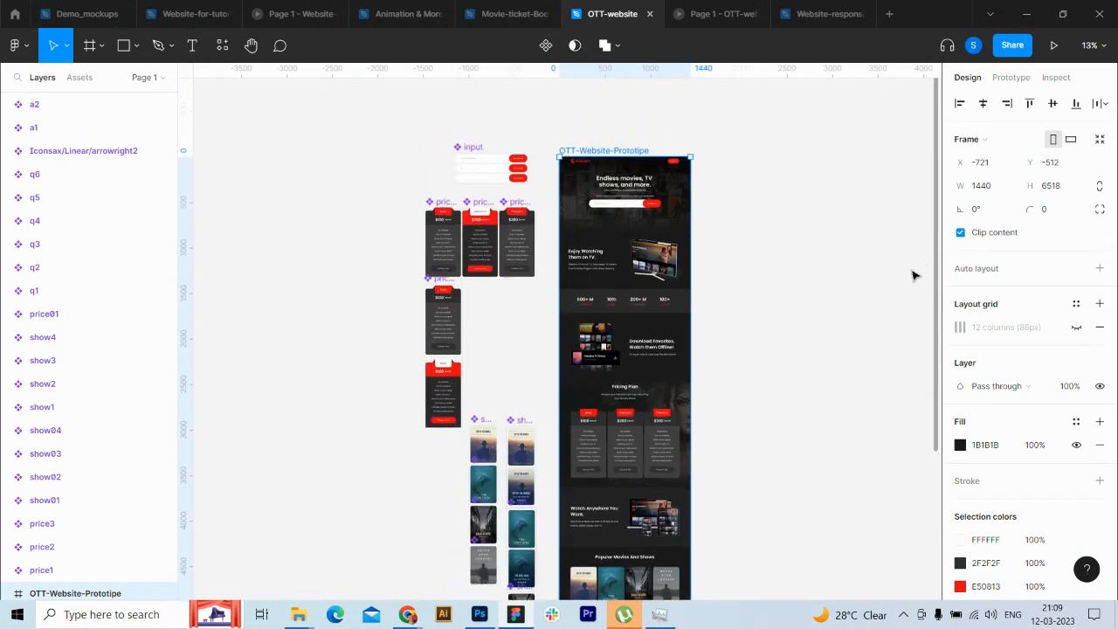
scroll(921, 280, down, 2)
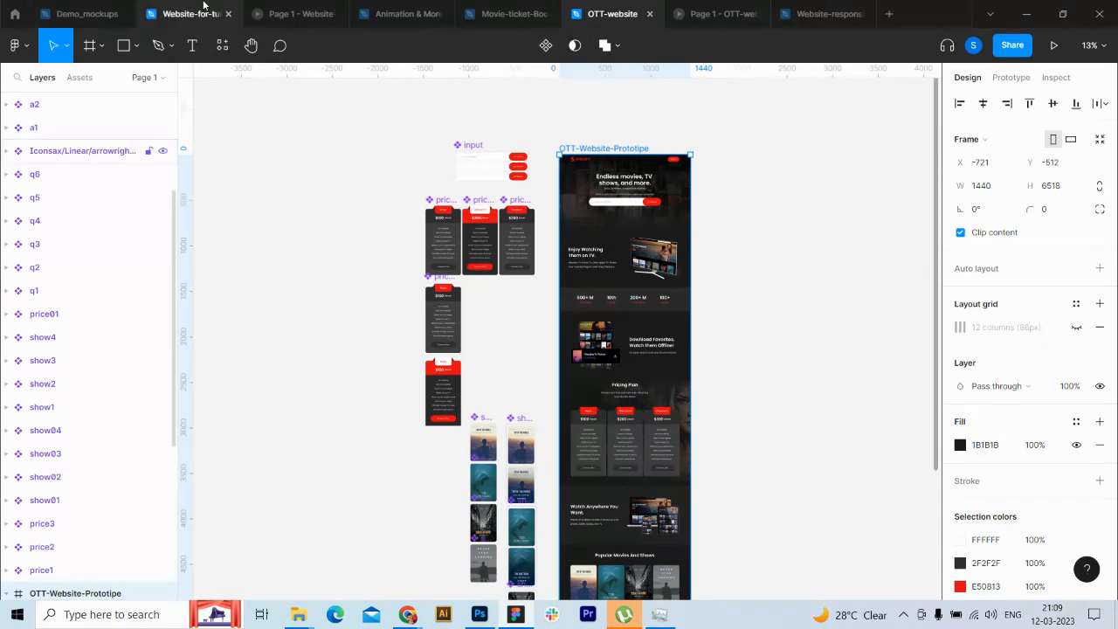
Step: Add a second page to the design file and paste the copied OTT-Website-Prototipe frame onto it
click(146, 77)
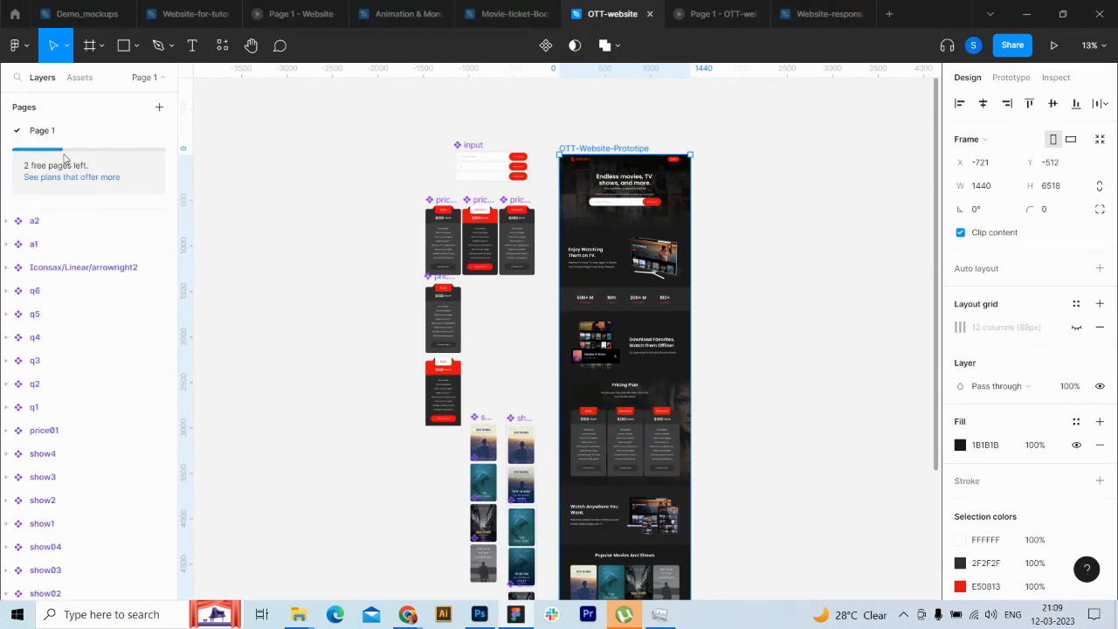
click(159, 107)
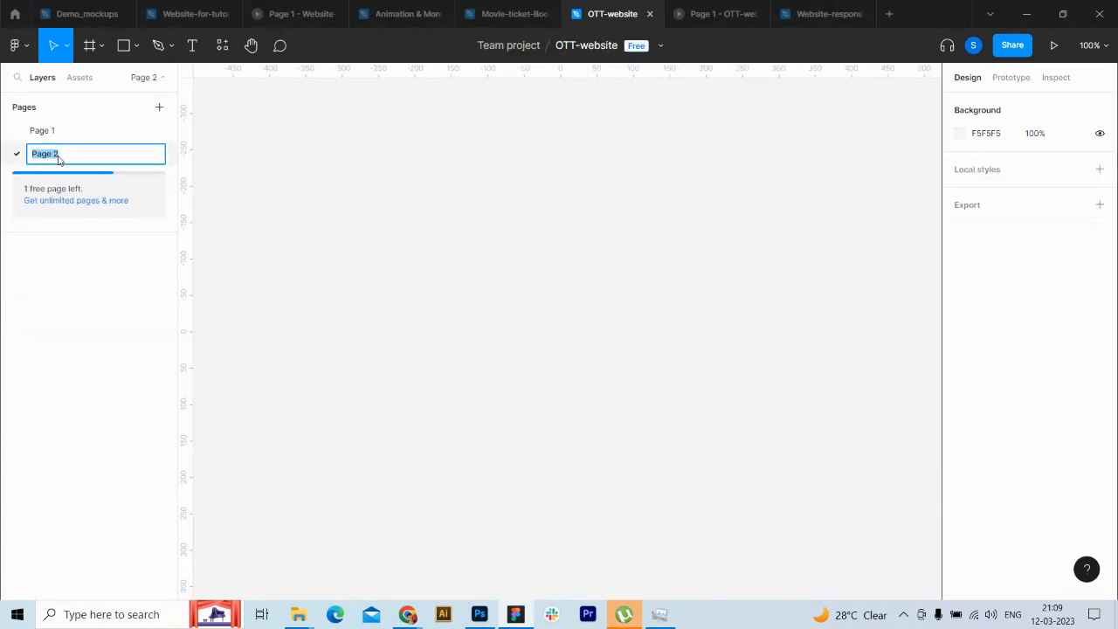
click(489, 234)
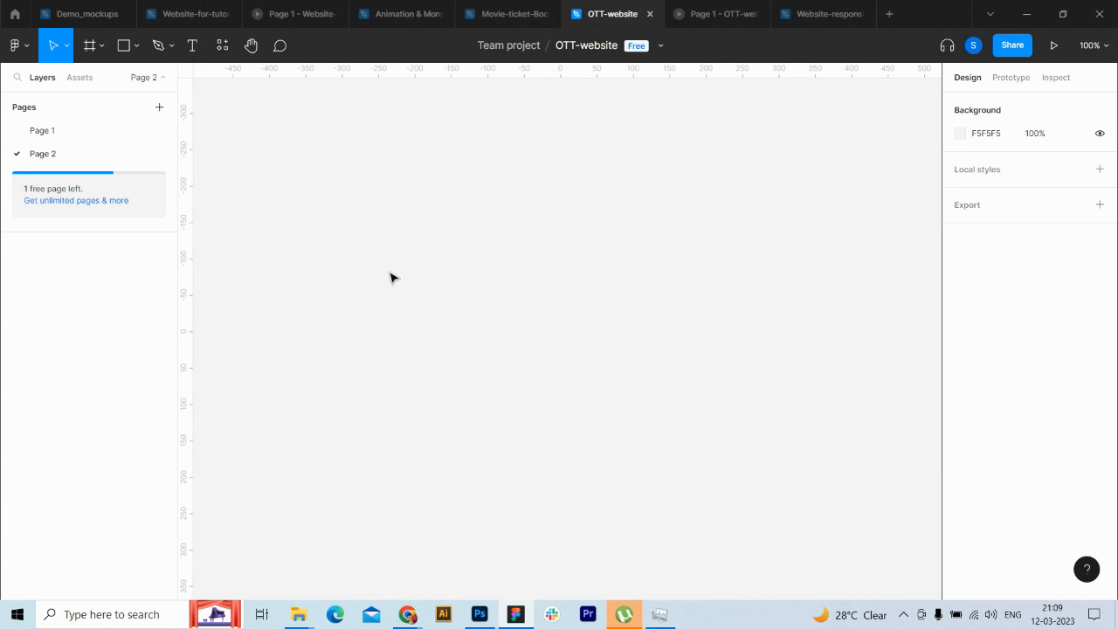
key(ctrl+v)
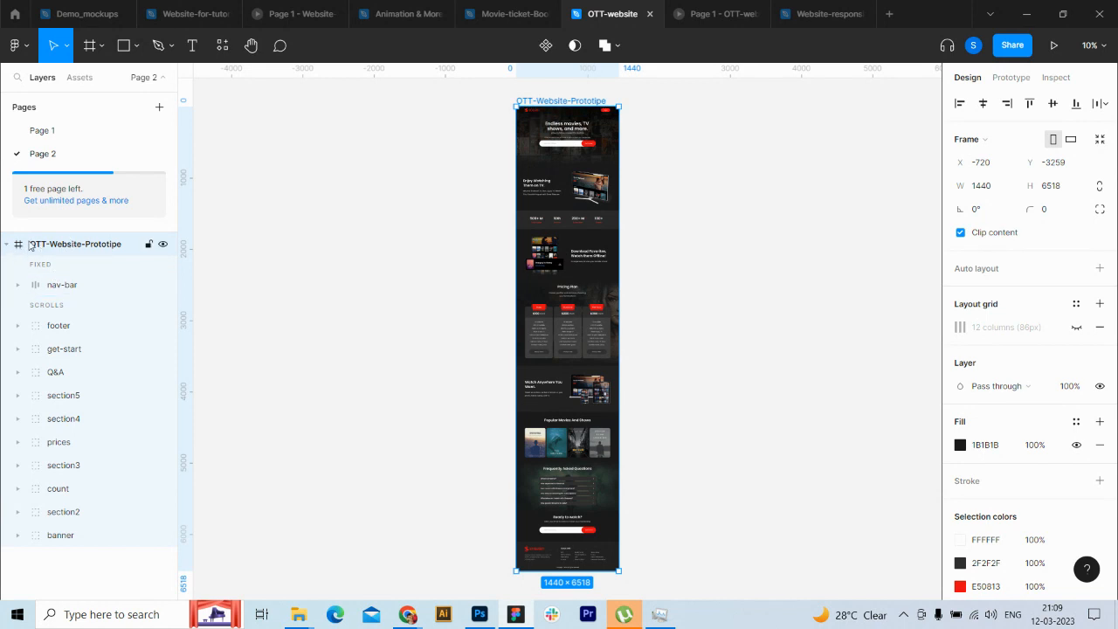
Step: Check the original frame and components on Page 1, return to Page 2 and collapse the OTT-Website-Prototipe layer
click(67, 131)
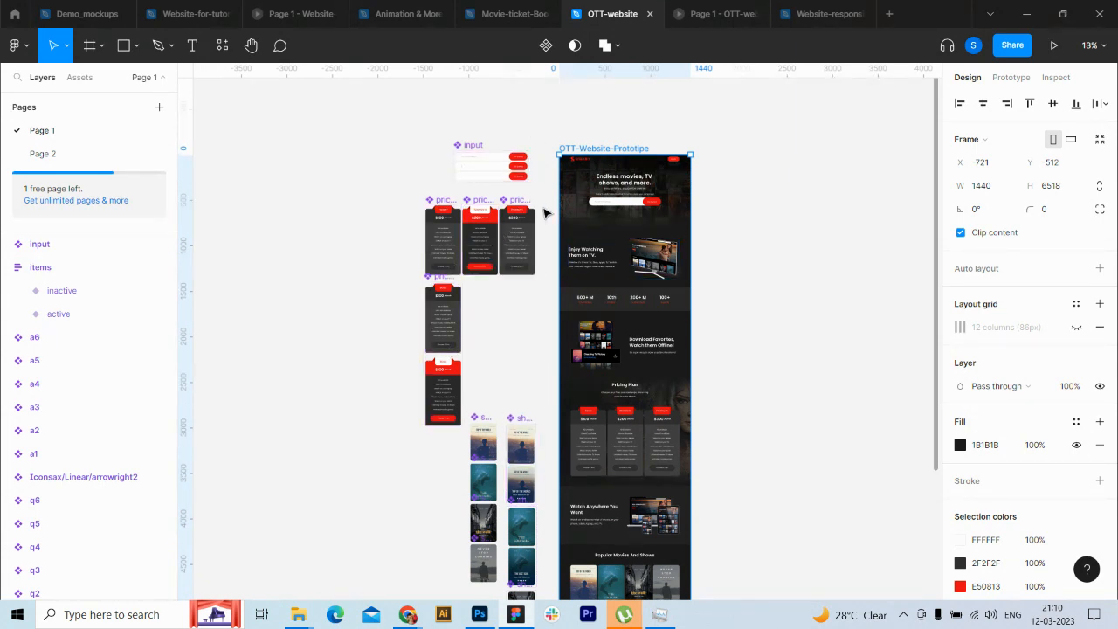
click(58, 154)
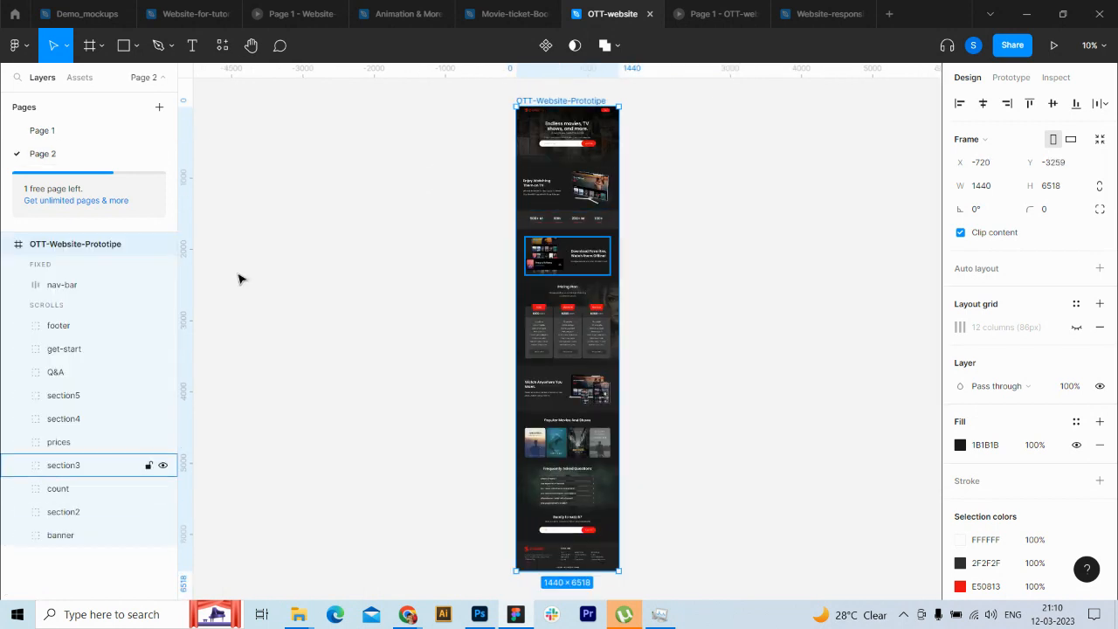
click(7, 244)
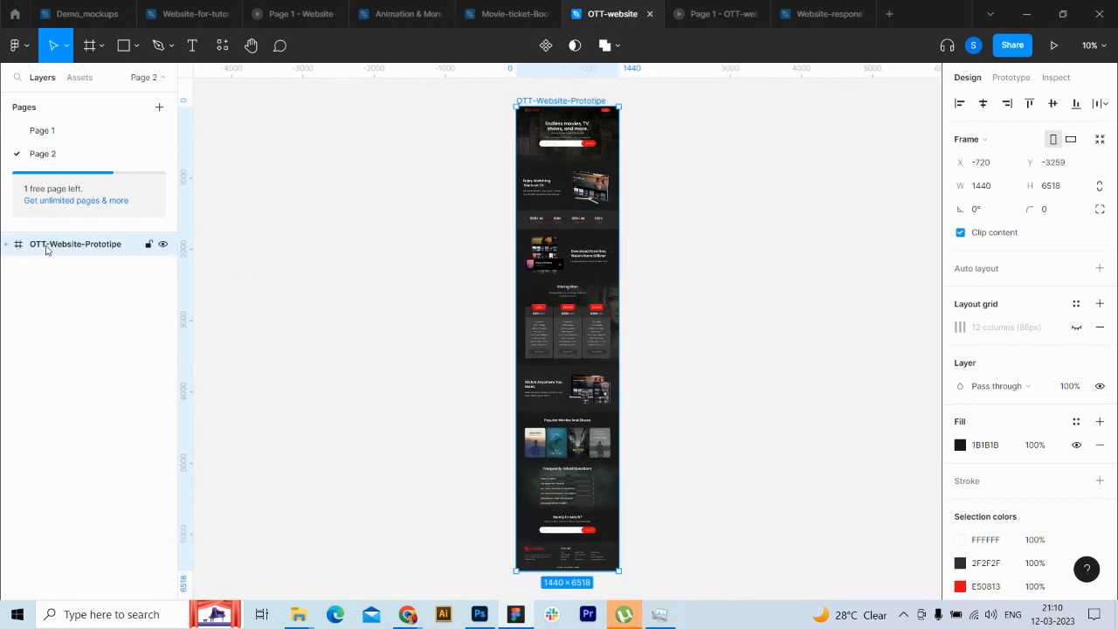
Step: Add a 1440 × 1024 Desktop frame and place it beside OTT-Website-Prototipe with their top edges aligned
click(90, 47)
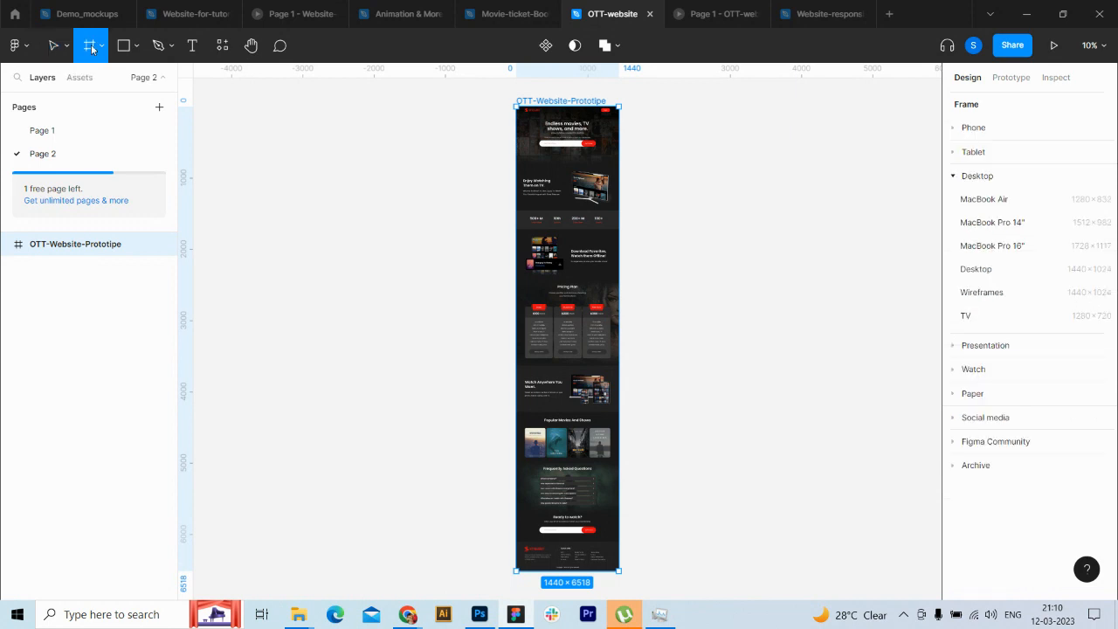
click(993, 272)
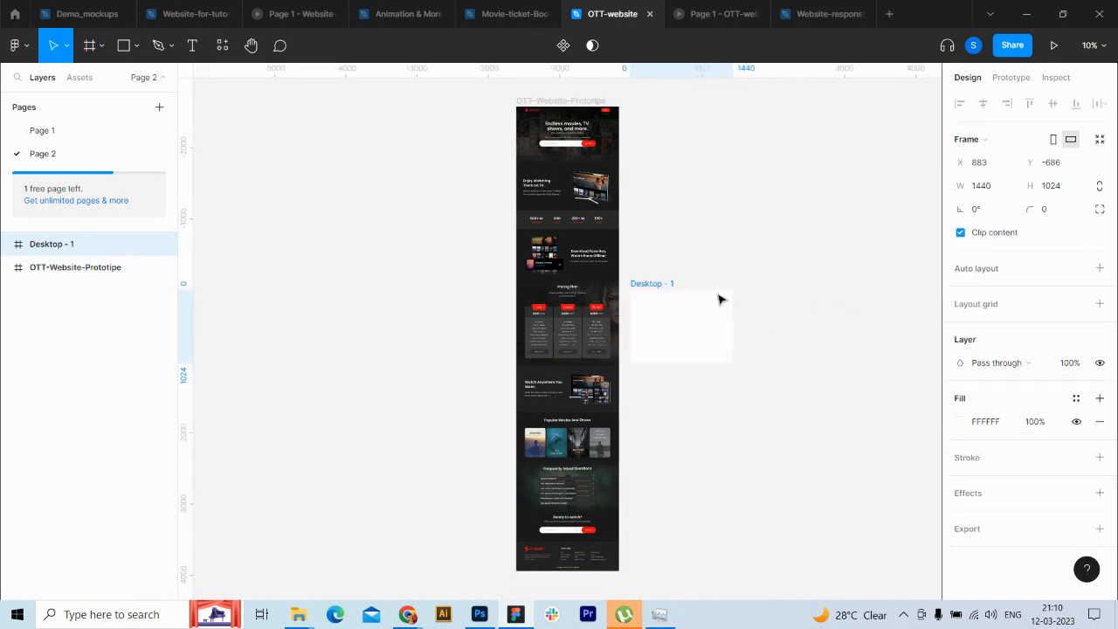
drag(720, 300, 696, 155)
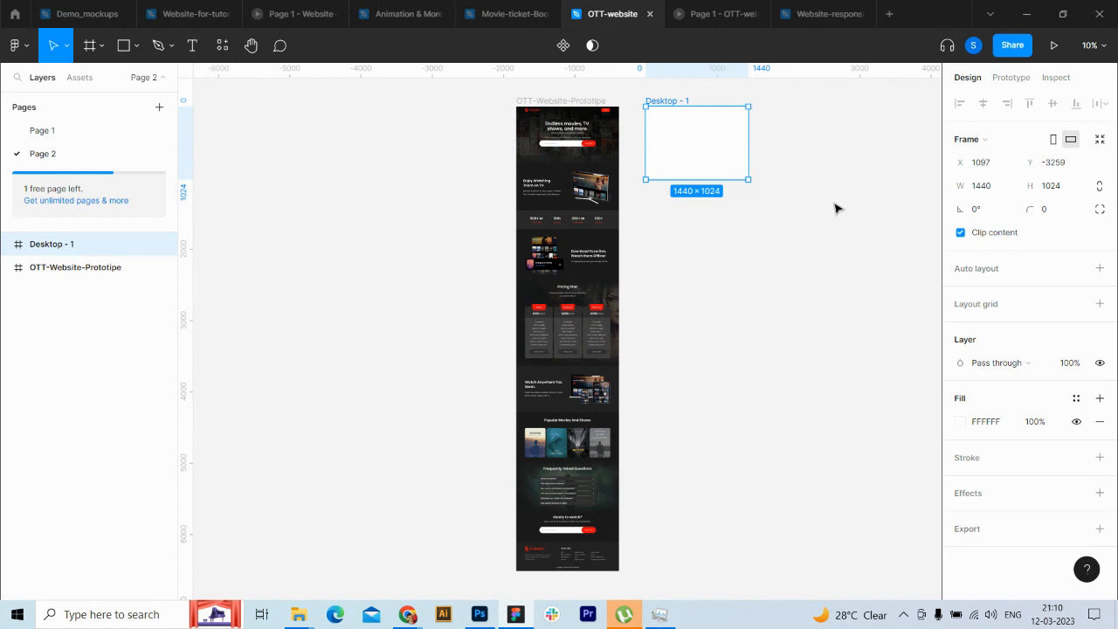
Step: Rename the new Desktop - 1 frame as Streammit
key(ctrl+plus)
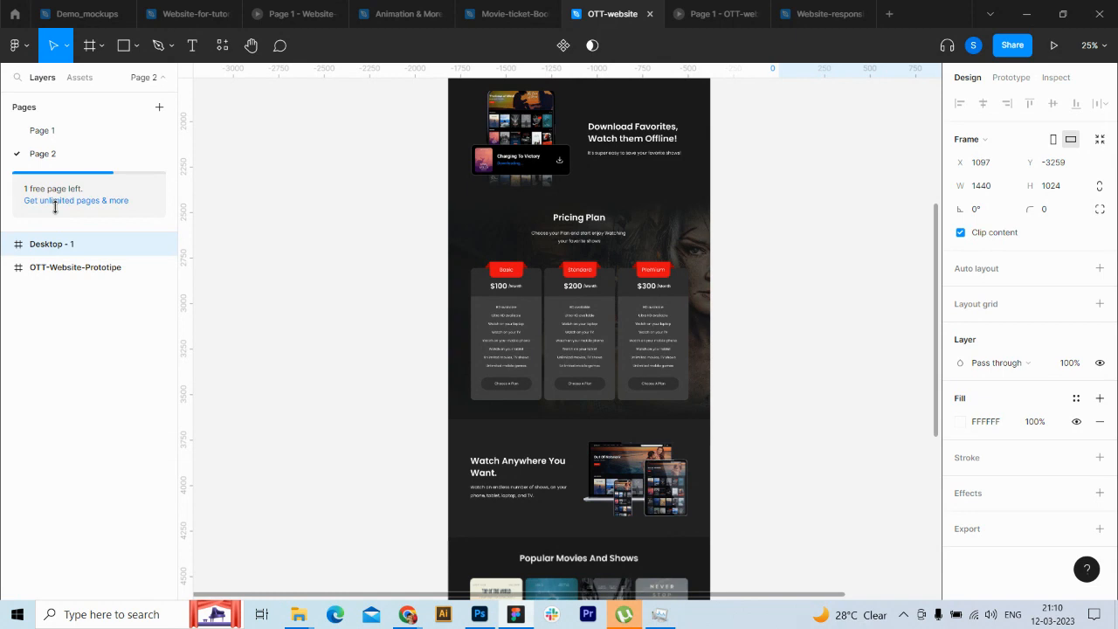
scroll(523, 587, up, 8)
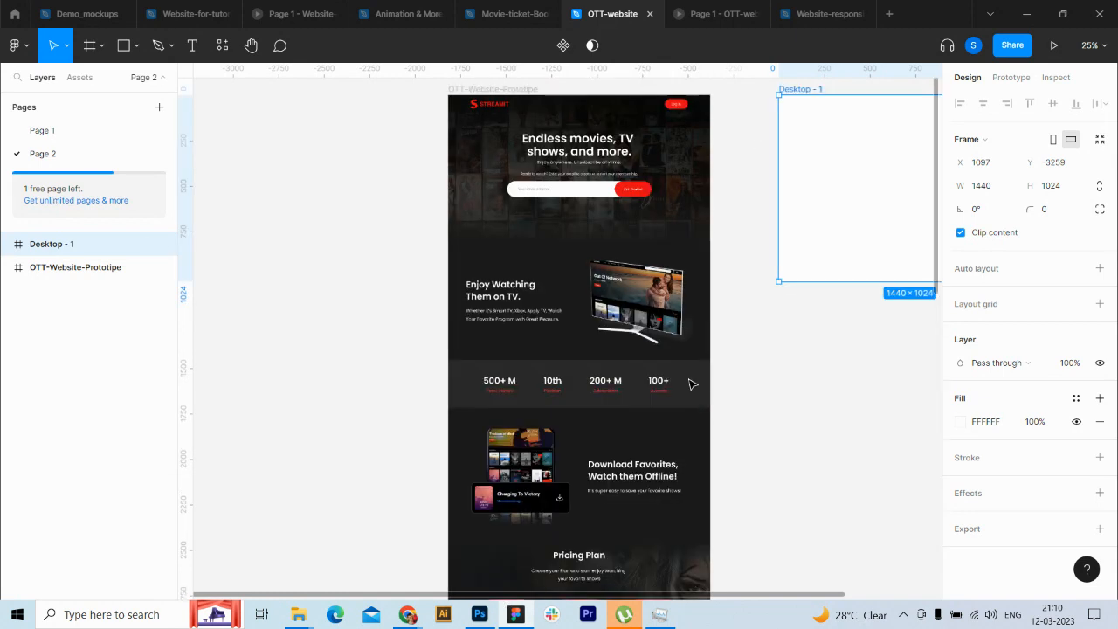
drag(765, 597, 923, 591)
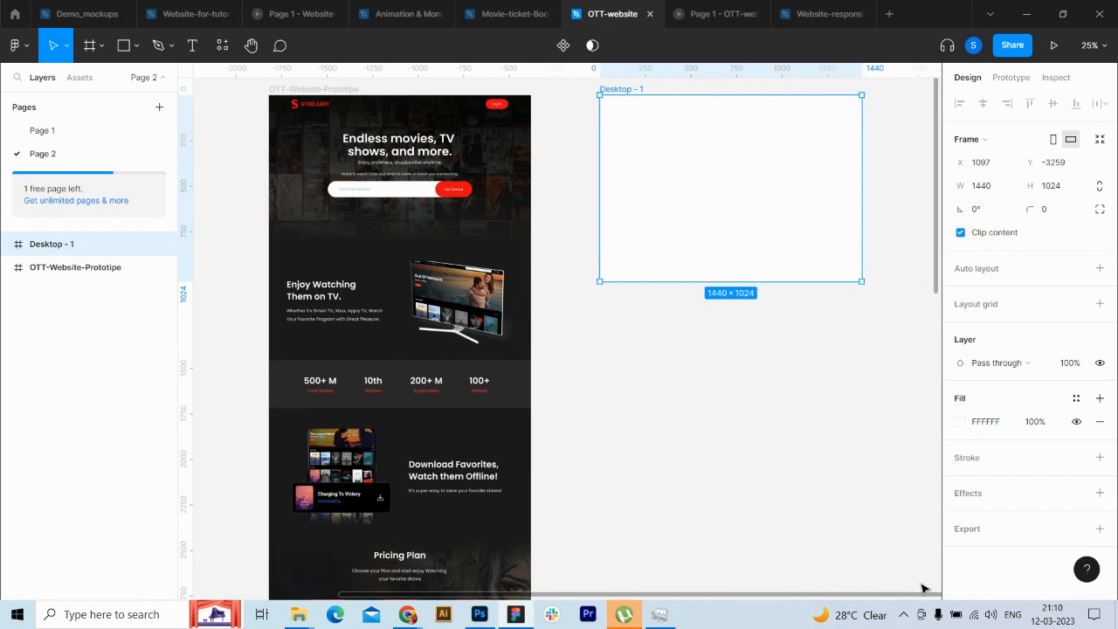
double_click(48, 248)
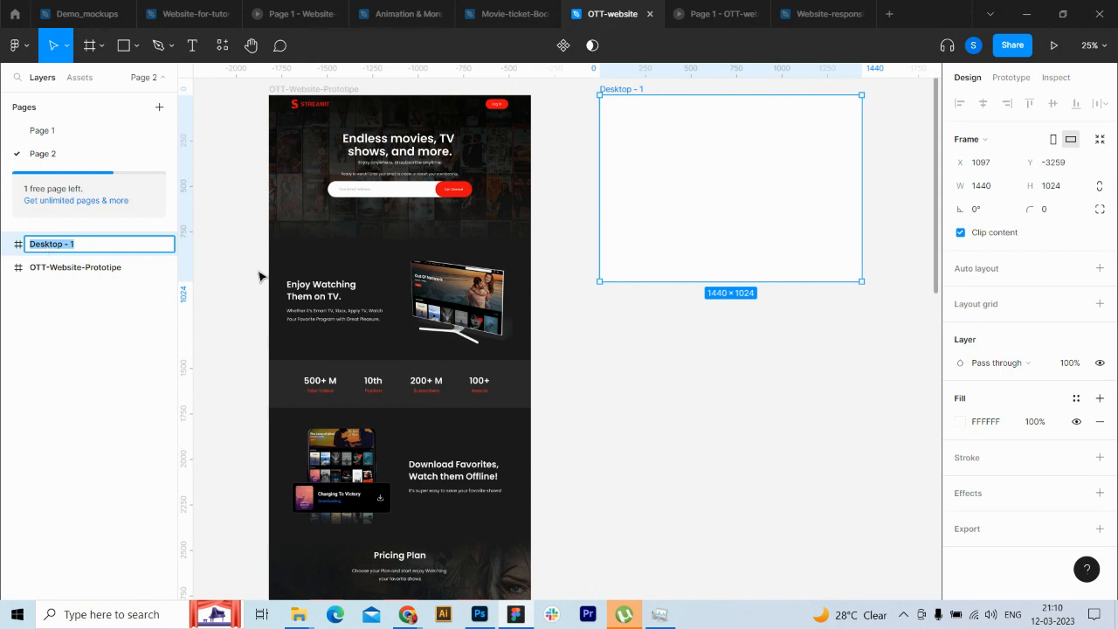
text(Streammit)
key(Return)
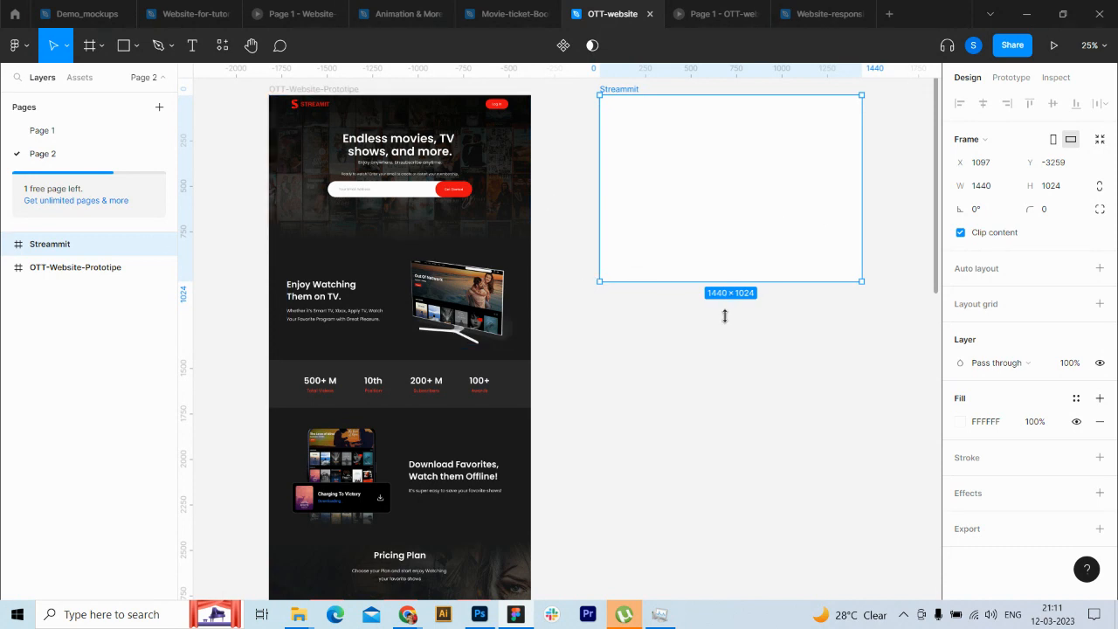
Step: Extend the Streammit frame to a height of about 3455 and fill it with the prototype's dark background color 1B1B1B
drag(726, 314, 731, 474)
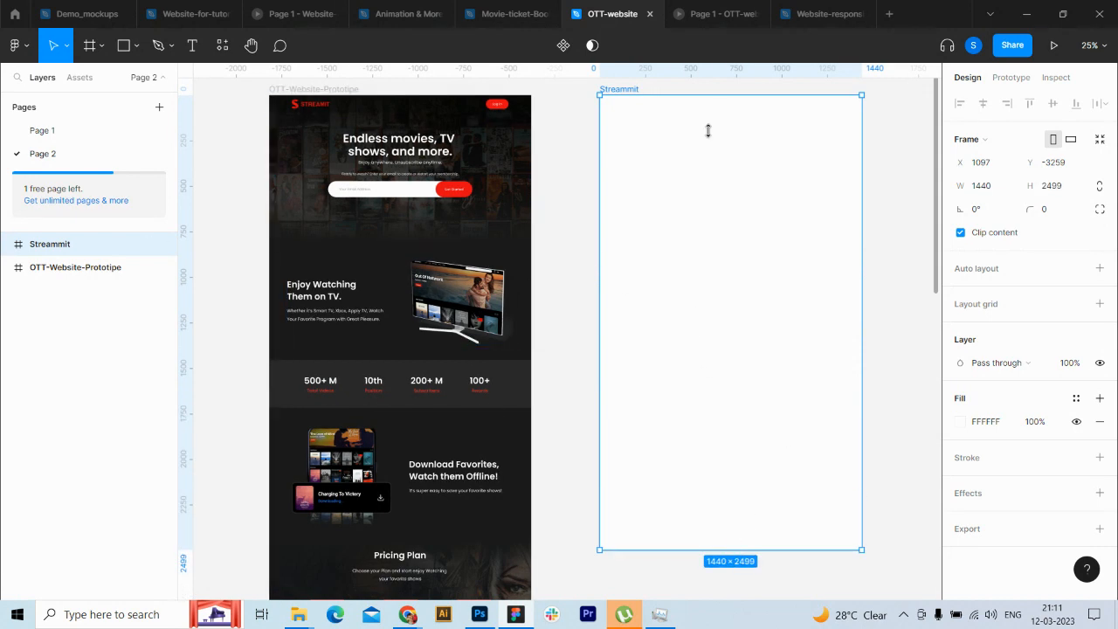
click(960, 423)
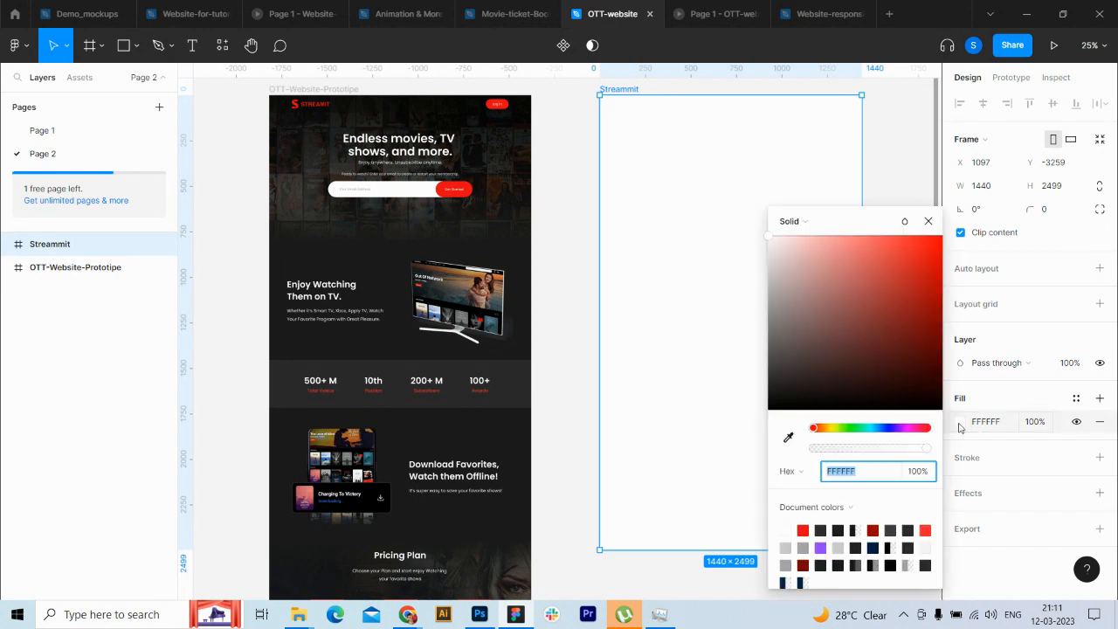
click(787, 437)
click(872, 134)
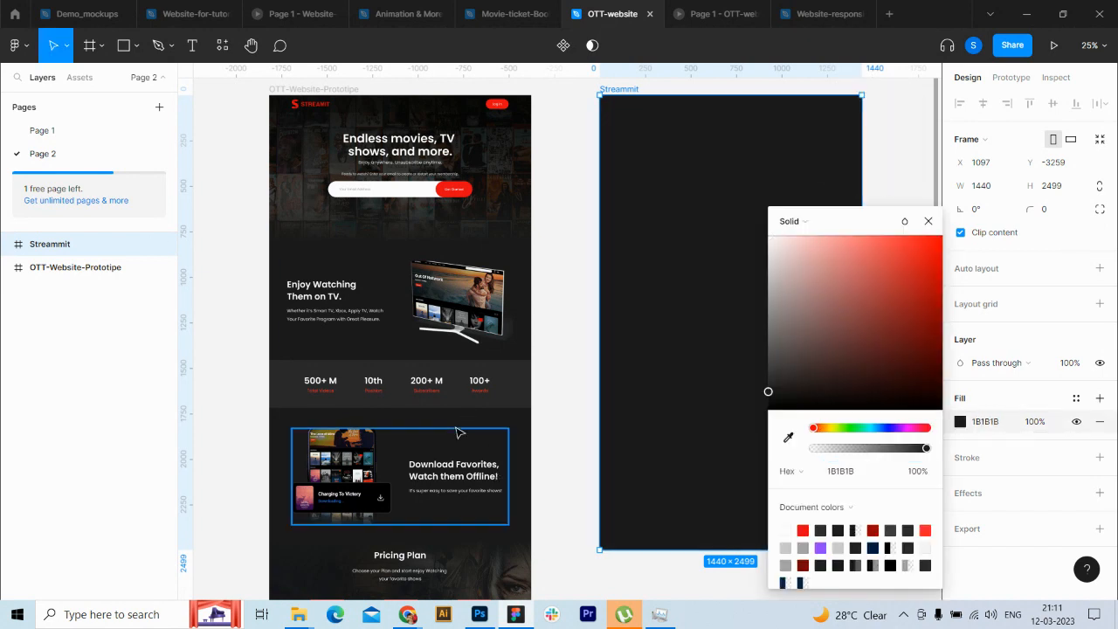
click(929, 221)
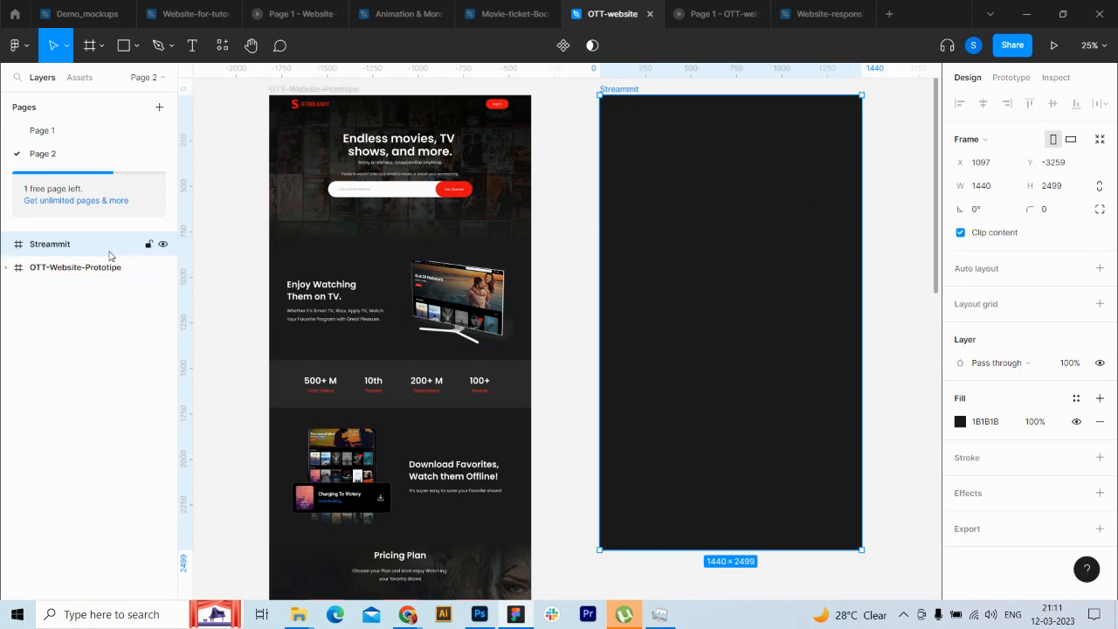
mouse_move(725, 549)
mouse_down()
mouse_move(724, 594)
mouse_move(733, 552)
mouse_up()
Step: Draw a full-width rectangle at the top of the Streammit frame, 1440 wide, and set its height to 800
drag(936, 326, 937, 203)
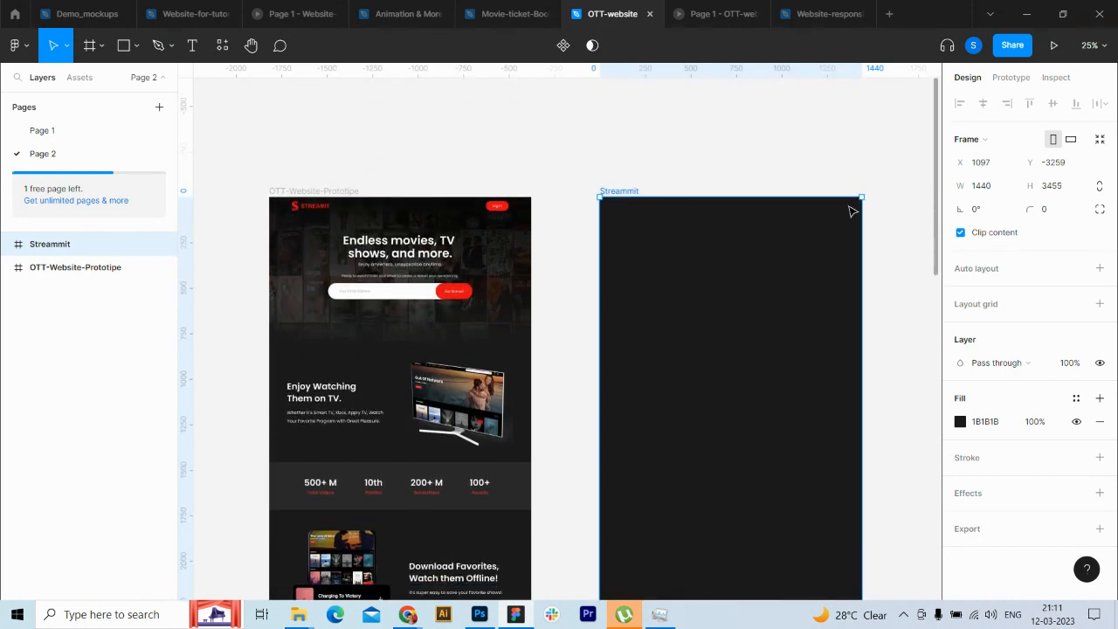
click(119, 50)
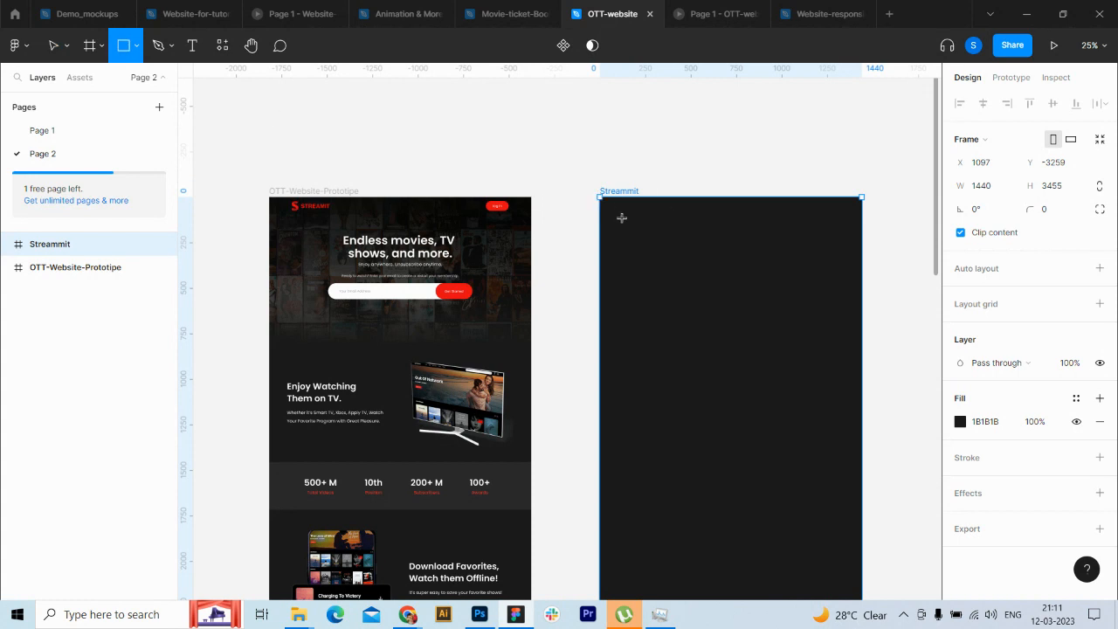
mouse_move(621, 218)
mouse_down()
mouse_move(753, 310)
mouse_move(860, 332)
mouse_up()
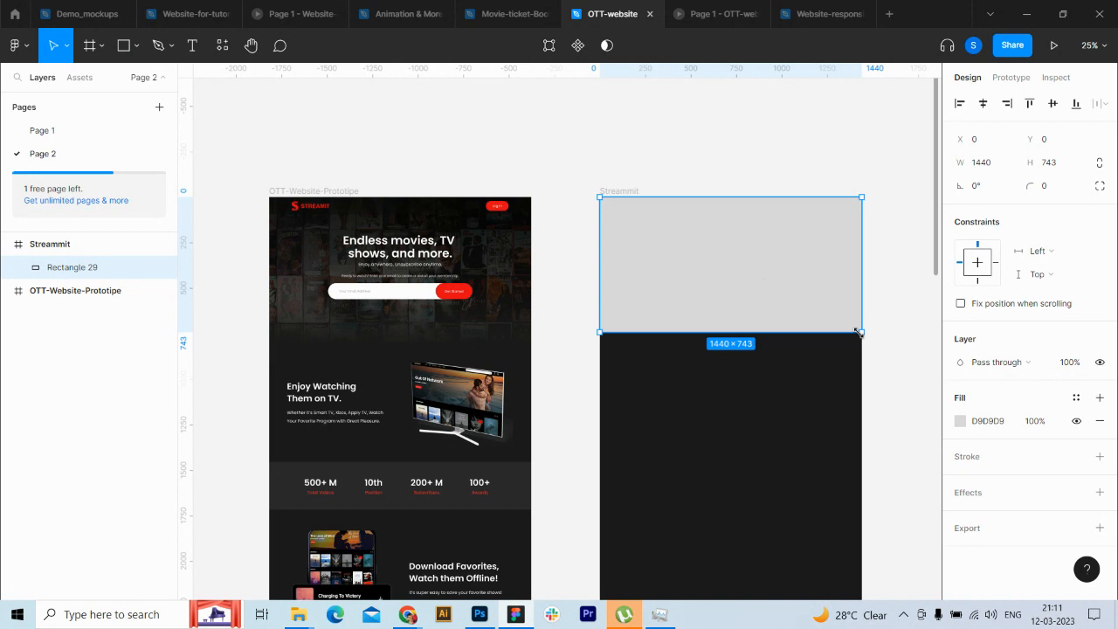
click(1063, 170)
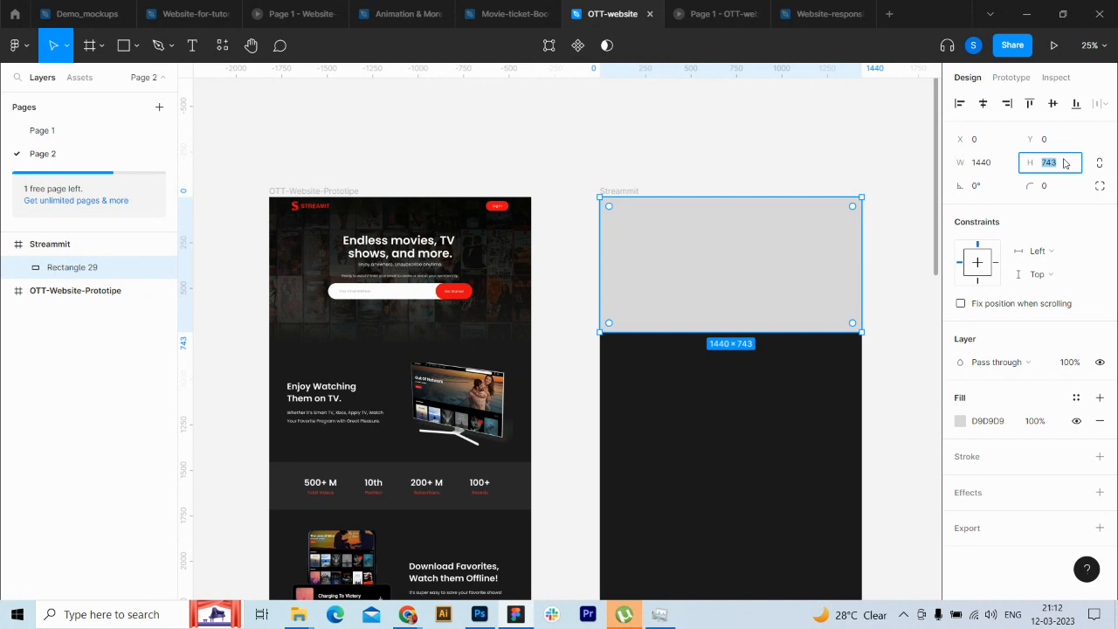
text(800)
key(Return)
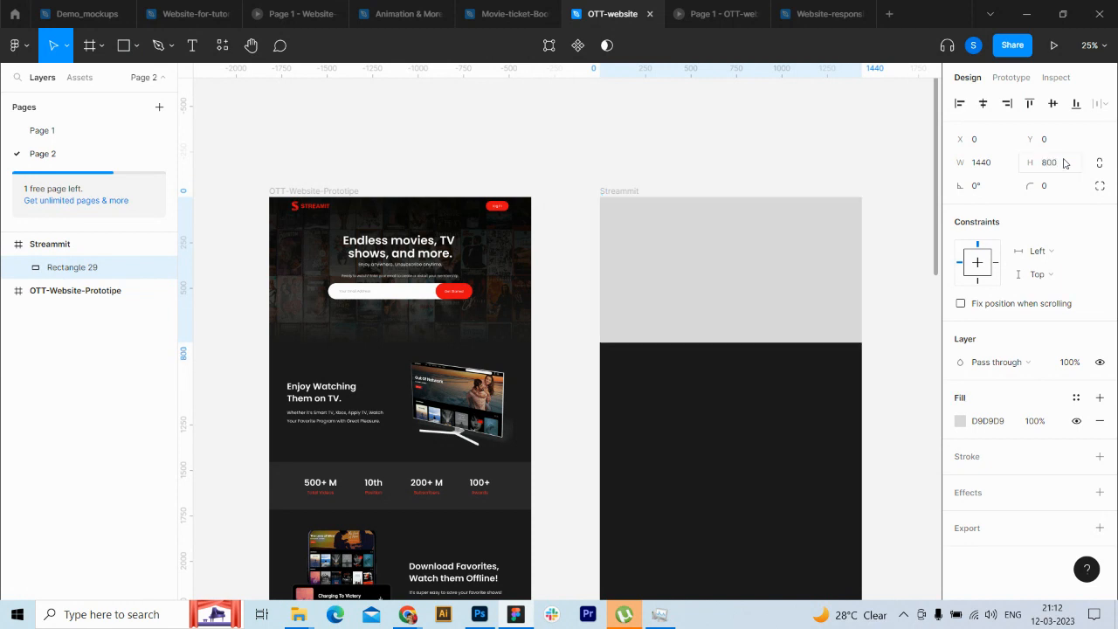
Step: Add a layout grid to the Streammit frame, change it to columns and set the count to 12
click(54, 247)
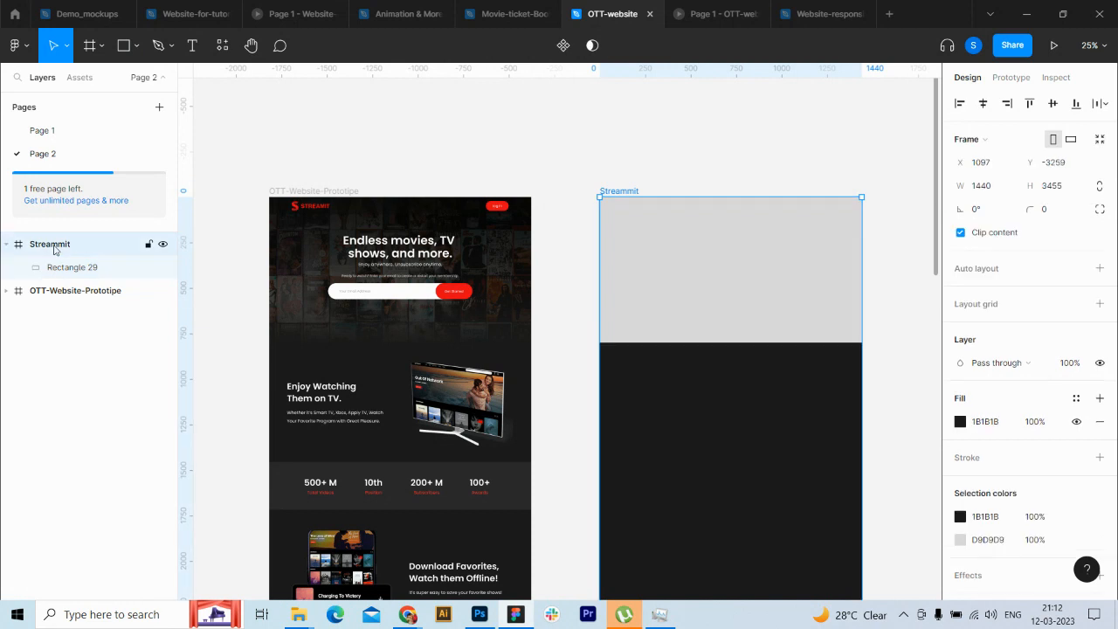
click(1099, 304)
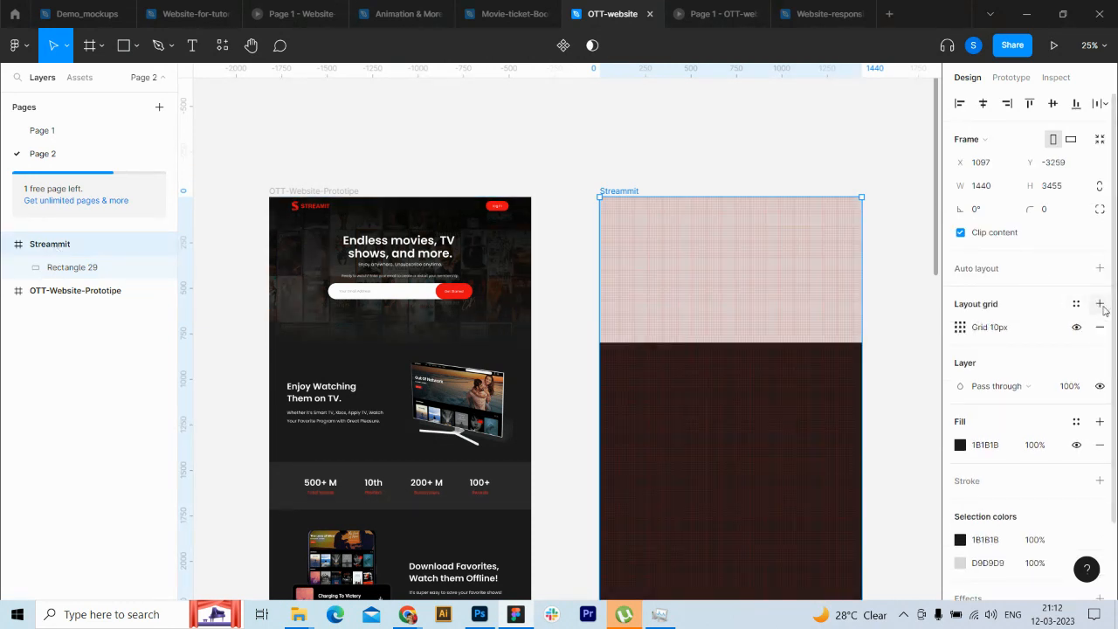
click(960, 327)
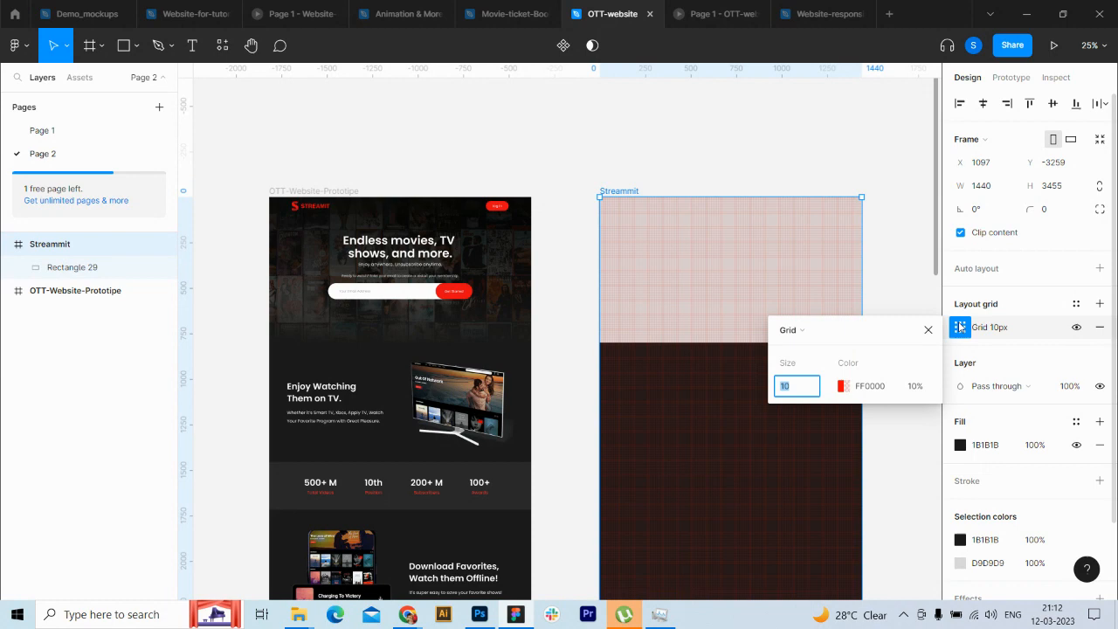
click(815, 332)
click(819, 349)
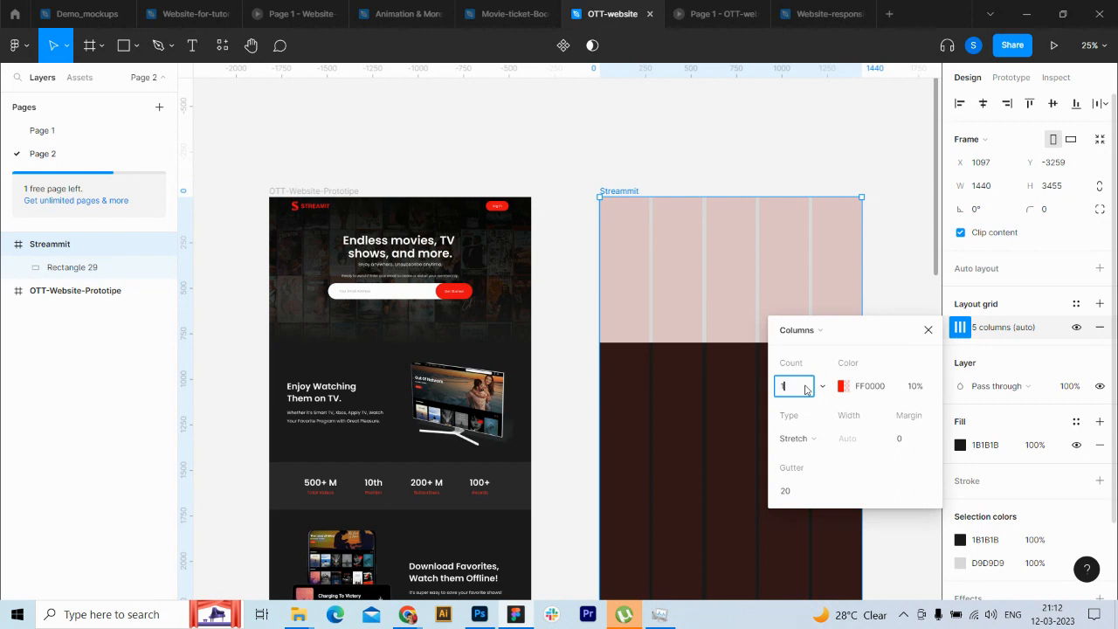
text(12)
key(Return)
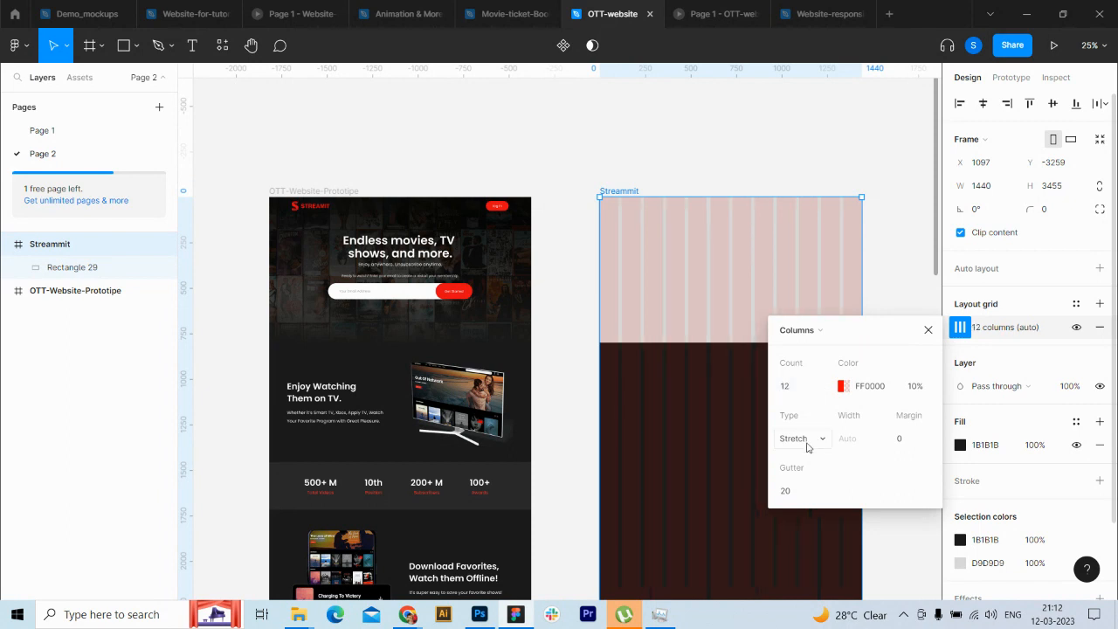
Step: Set the Streammit column grid's type to Center with a column width of 85
click(824, 440)
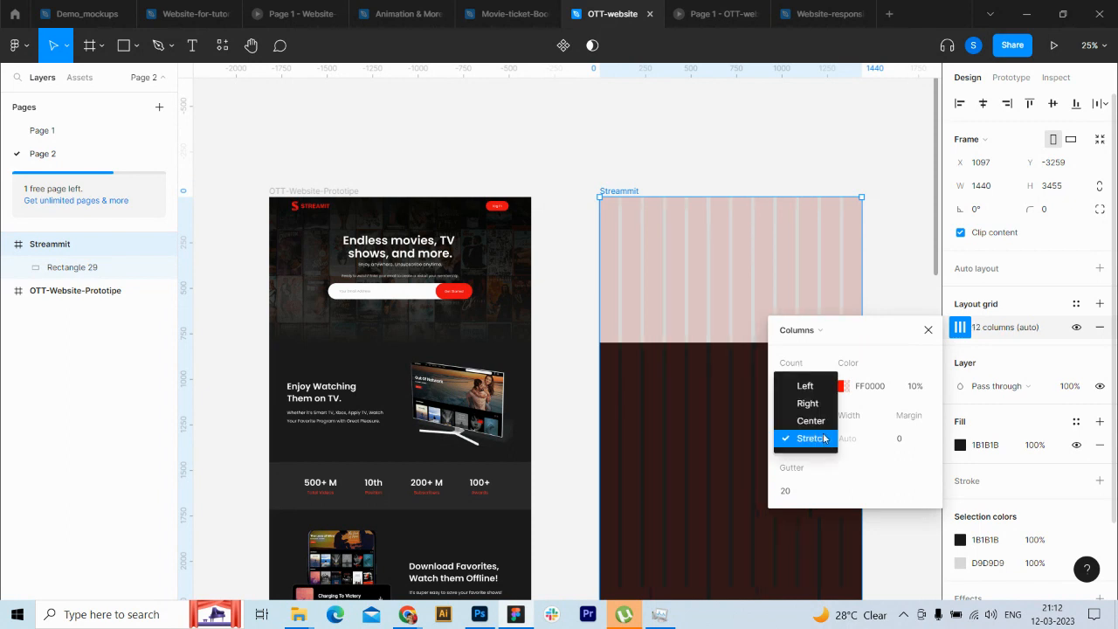
click(821, 427)
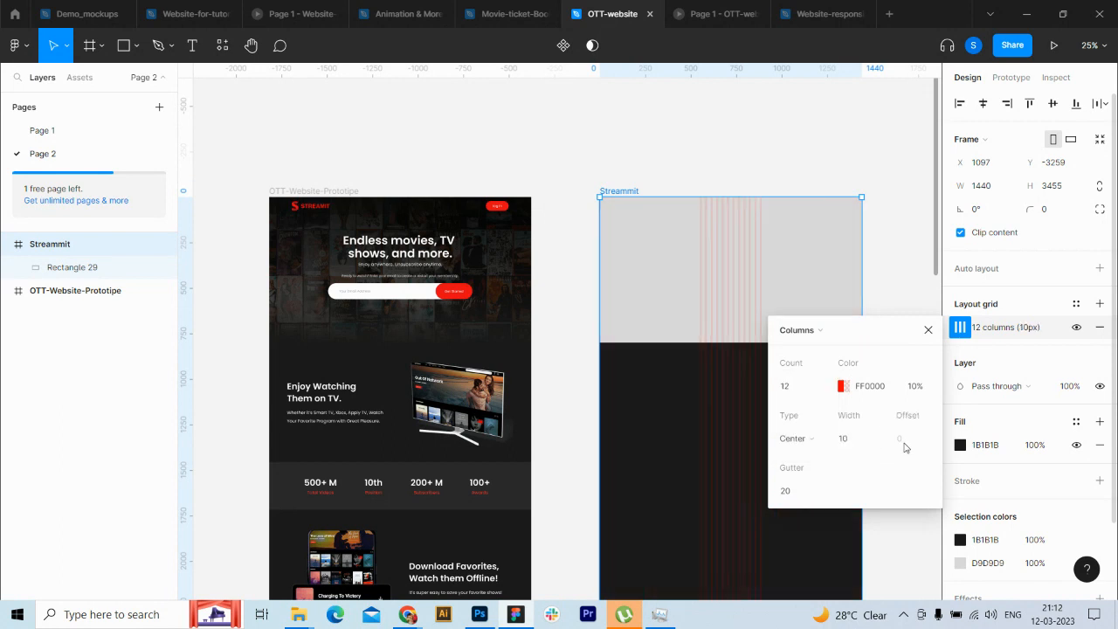
click(860, 446)
key(Return)
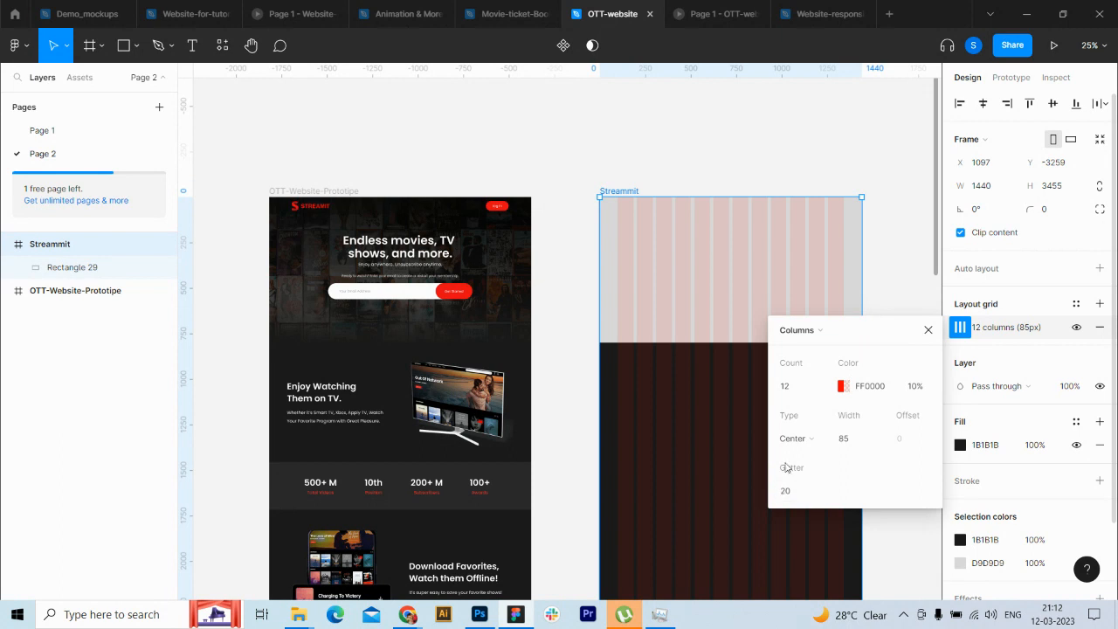
Step: Reduce the Streammit grid's column width to 78
click(852, 441)
key(shift+Down)
key(Up)
key(Up)
key(Up)
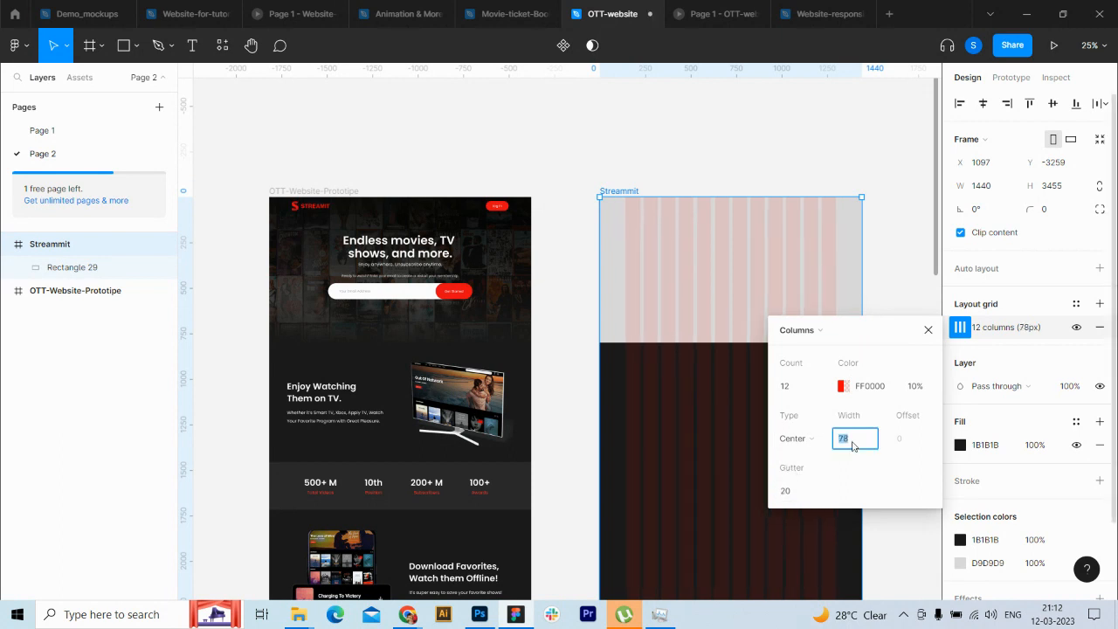
key(Return)
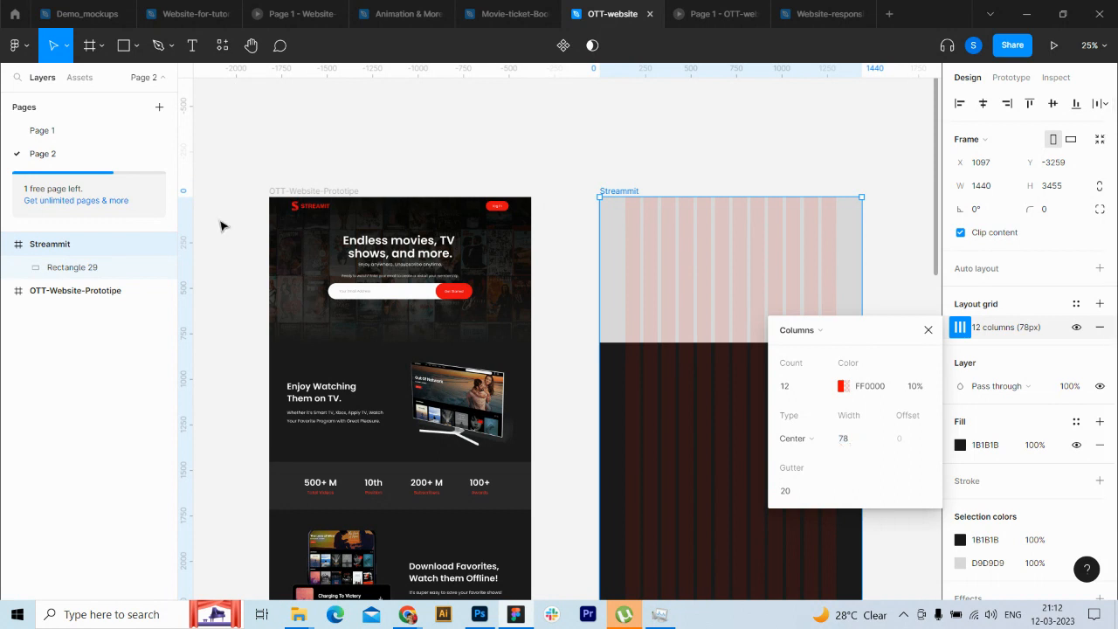
Step: Make the OTT-Website-Prototipe frame's 12-column layout grid visible and check its settings for reference
click(82, 290)
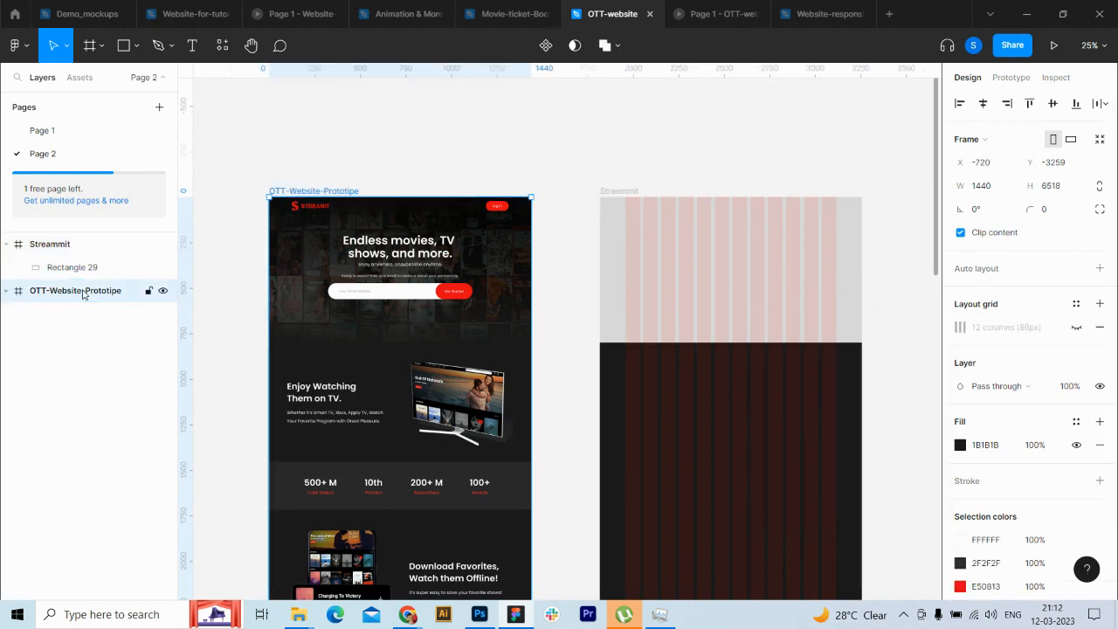
click(1075, 326)
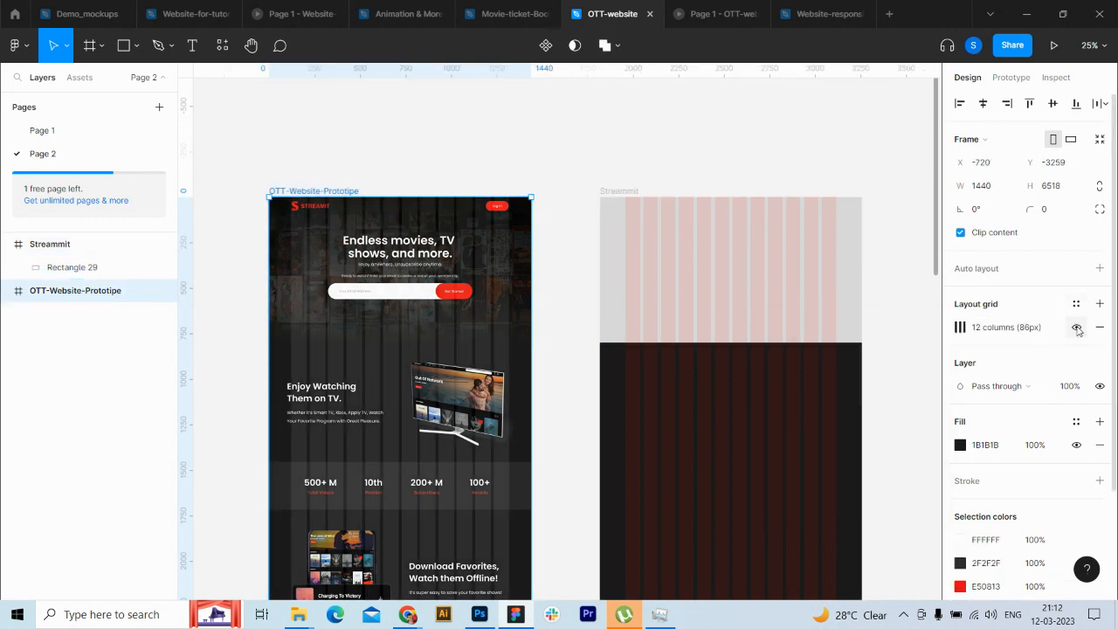
click(959, 326)
click(959, 327)
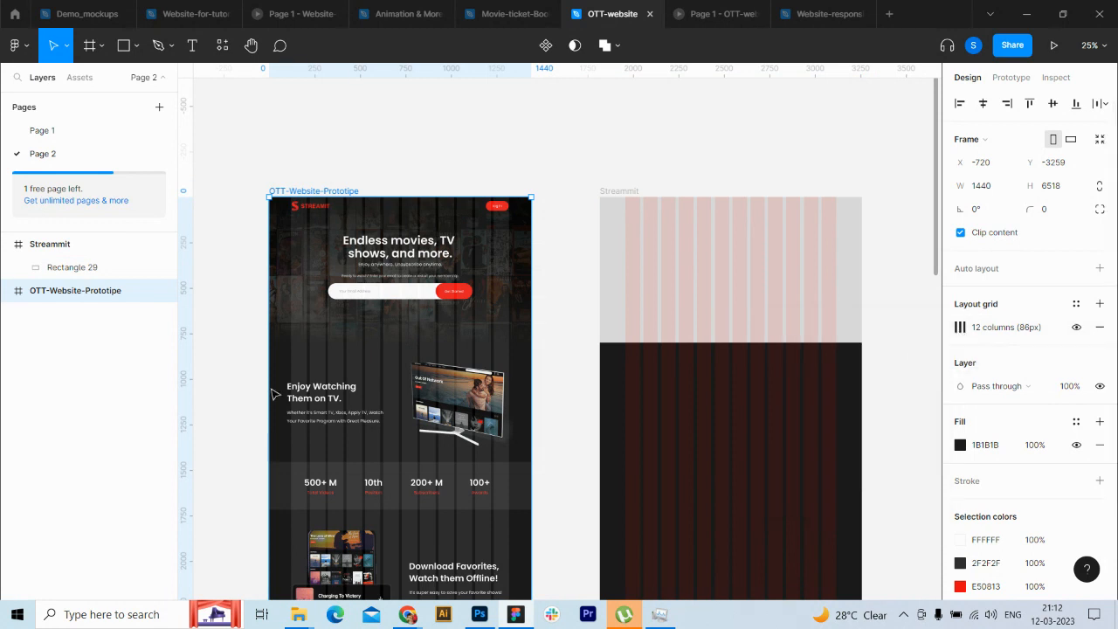
Step: Set the column width of the Streammit frame's layout grid to 86
click(54, 250)
click(960, 329)
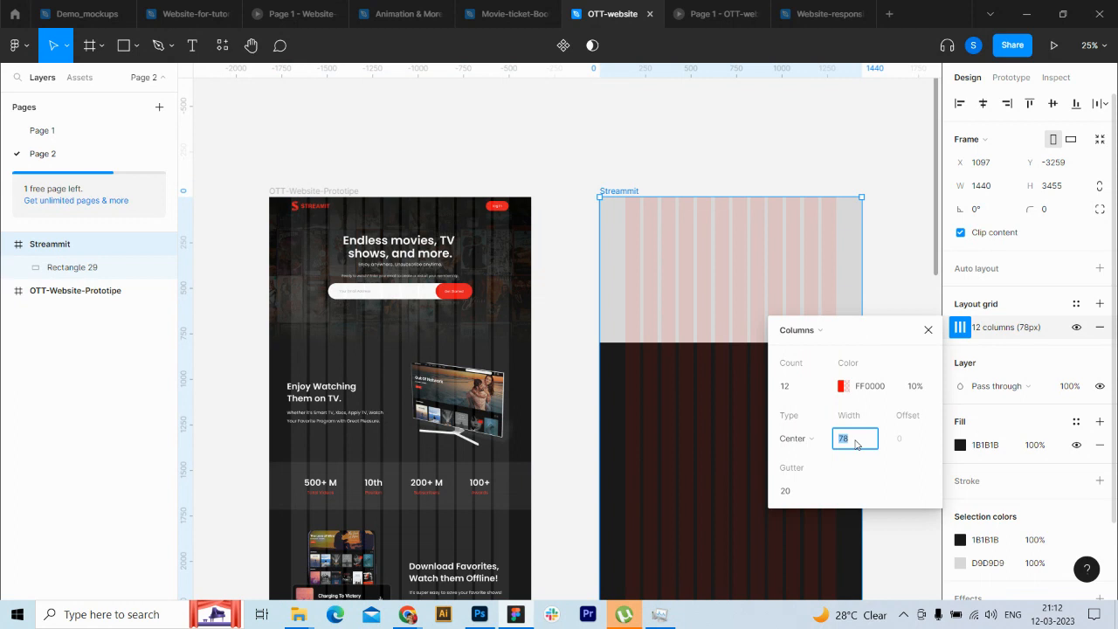
key(Up)
key(Up)
key(Up)
key(Up)
key(Up)
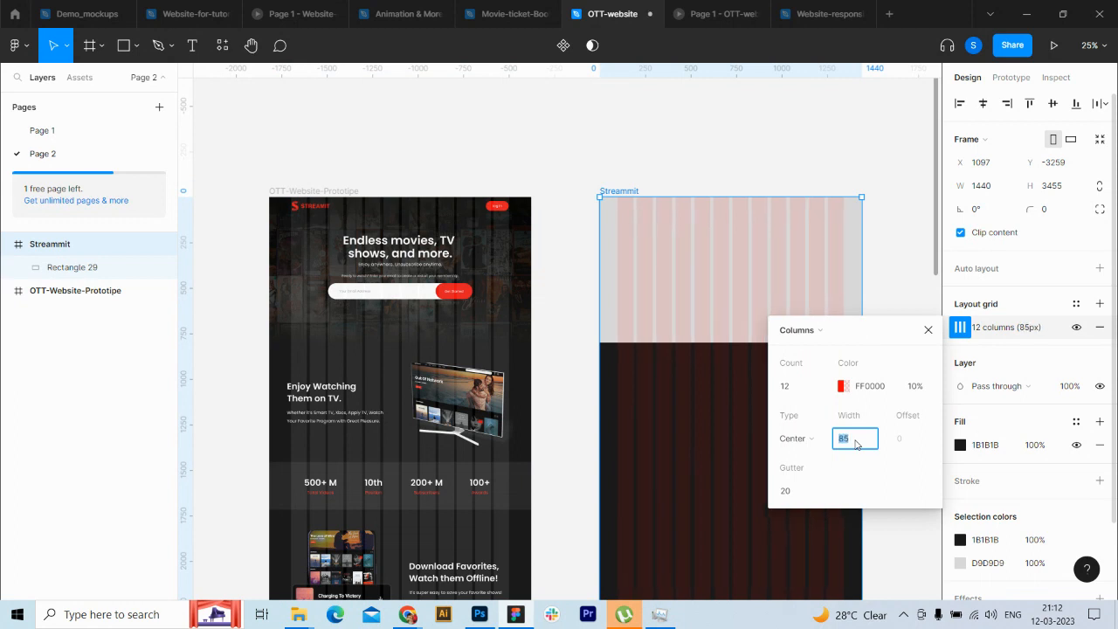
key(Up)
key(Return)
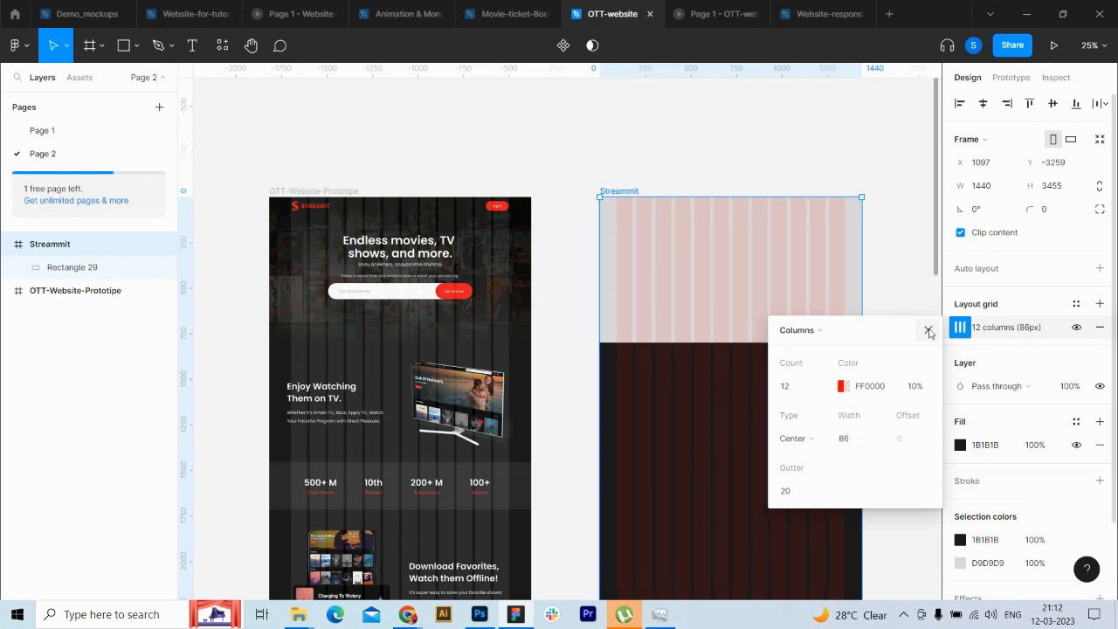
key(Escape)
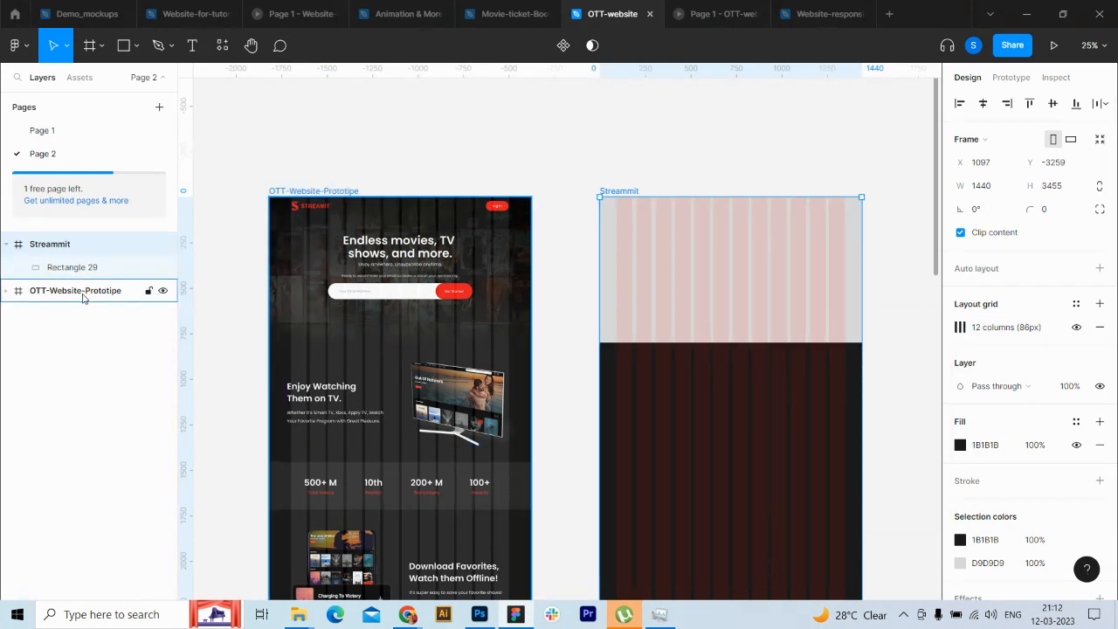
Step: Set the gutter of the Streammit frame's column grid to 15
click(83, 296)
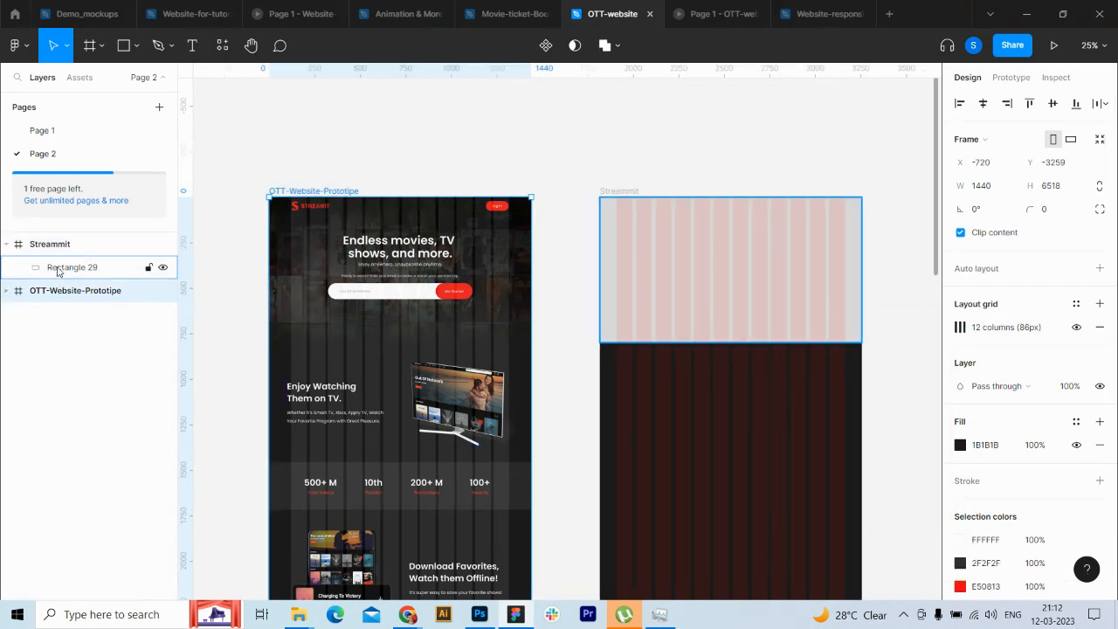
click(59, 249)
click(961, 326)
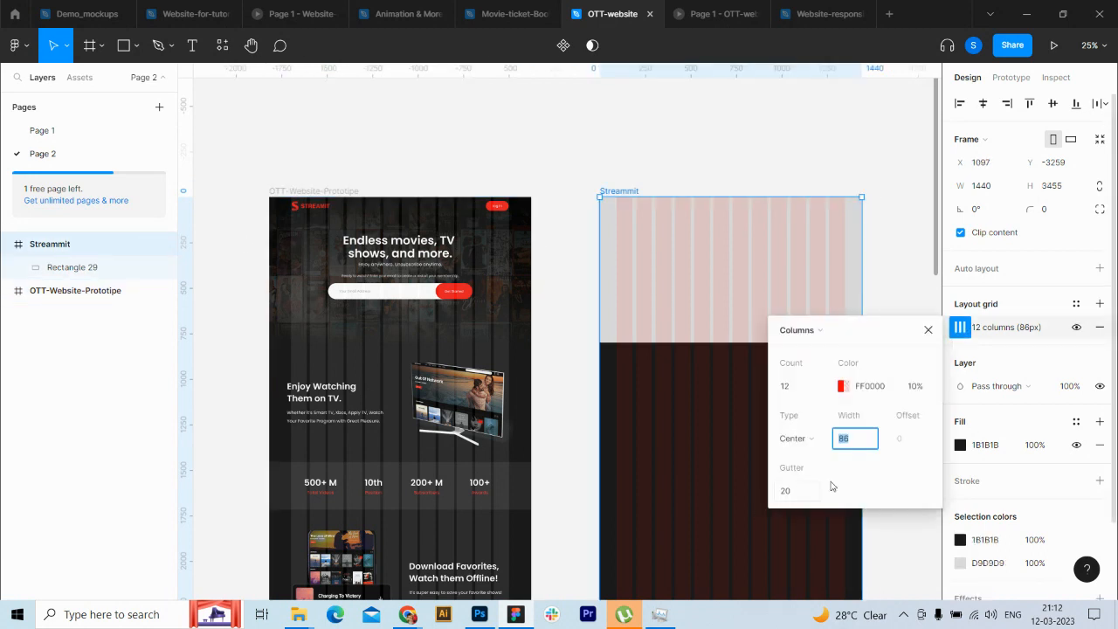
click(796, 494)
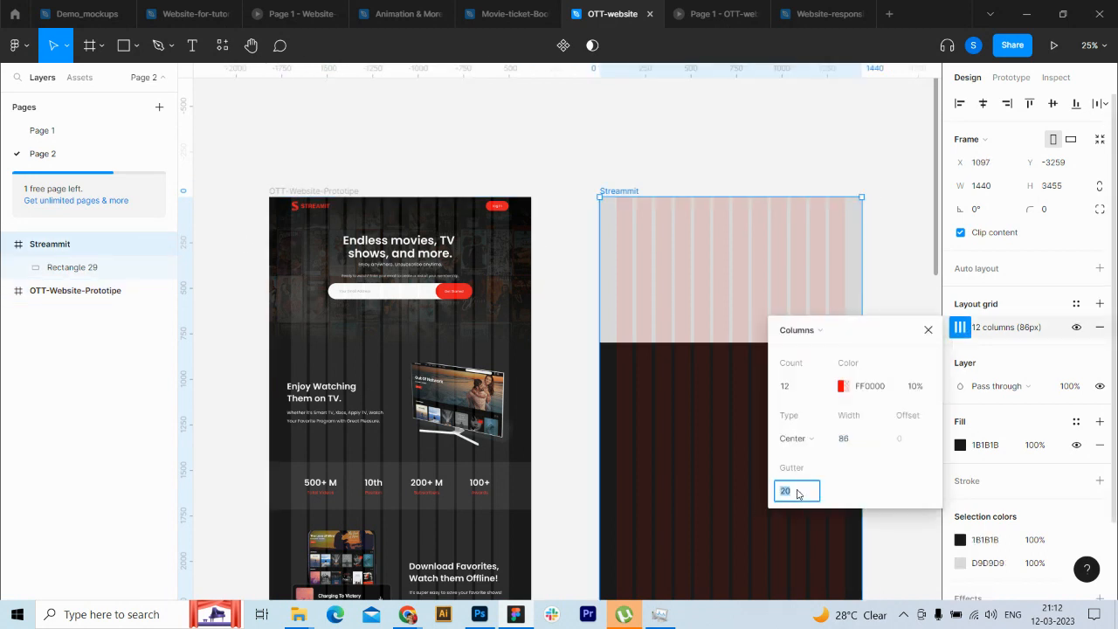
text(15)
key(Return)
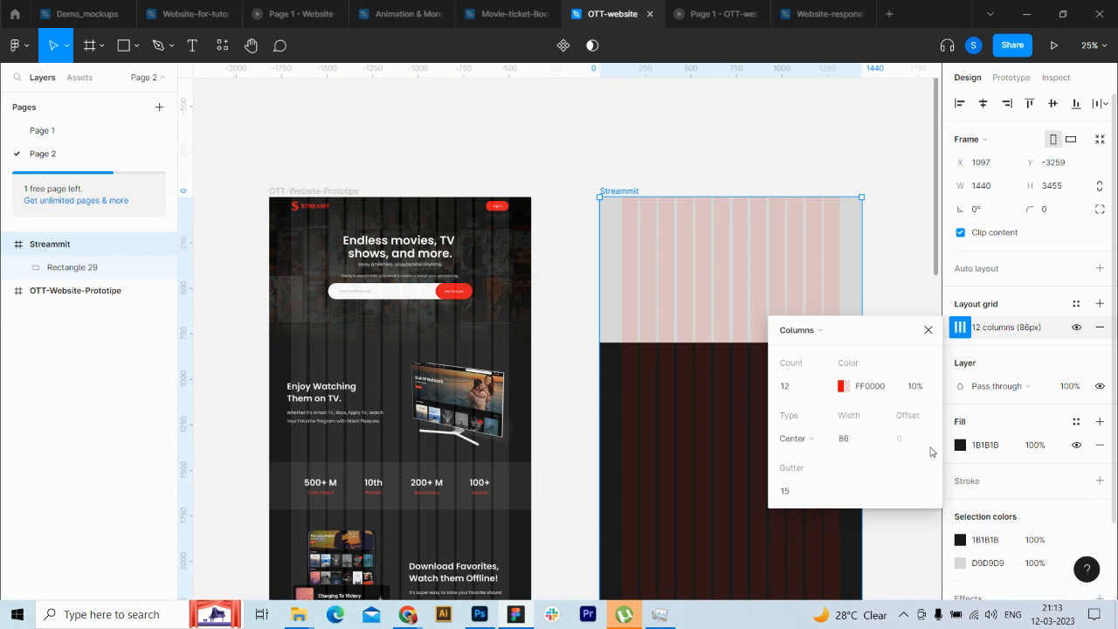
click(928, 330)
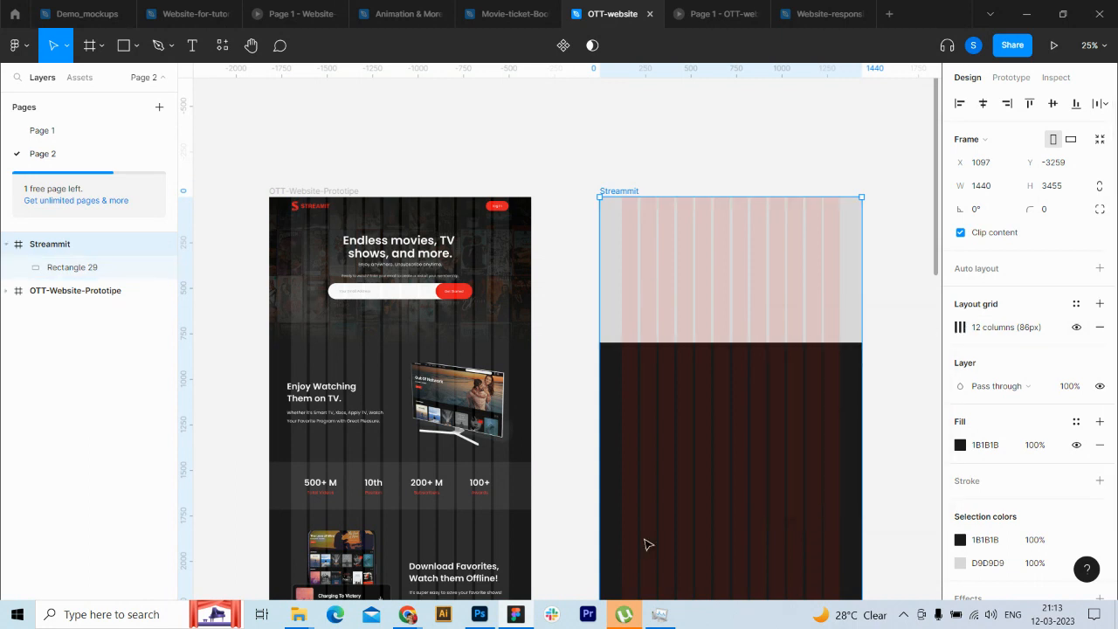
Step: Recolour the Streammit frame's column grid to a neutral grey
click(959, 326)
click(855, 387)
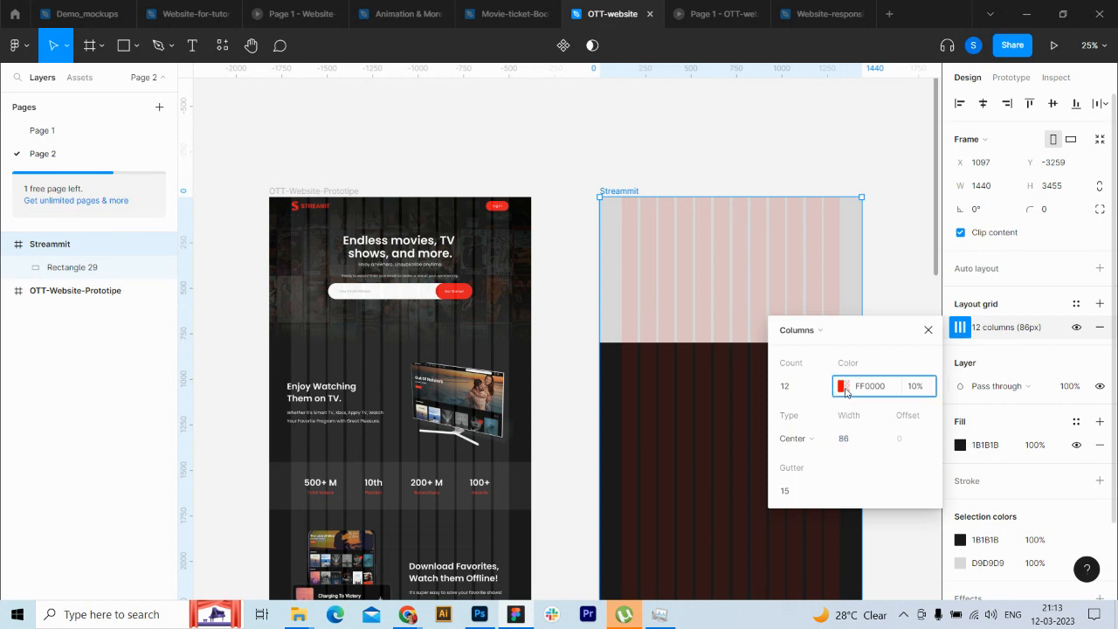
drag(618, 387, 569, 307)
click(569, 311)
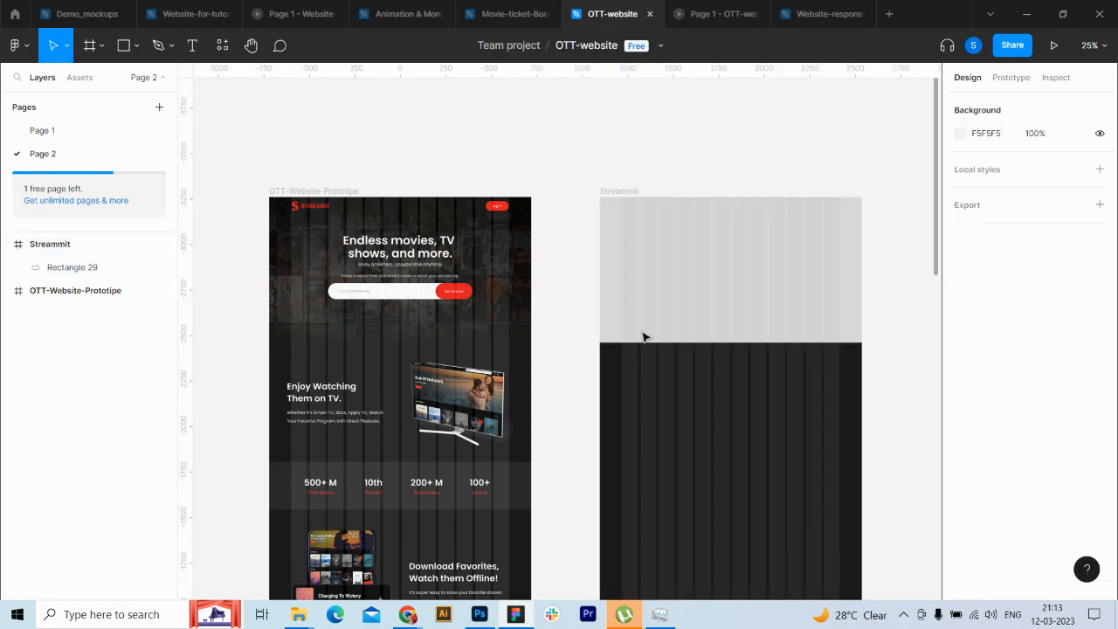
Step: Switch the Streammit banner rectangle's fill to Image and browse to New folder inside the OTT site folder
click(699, 295)
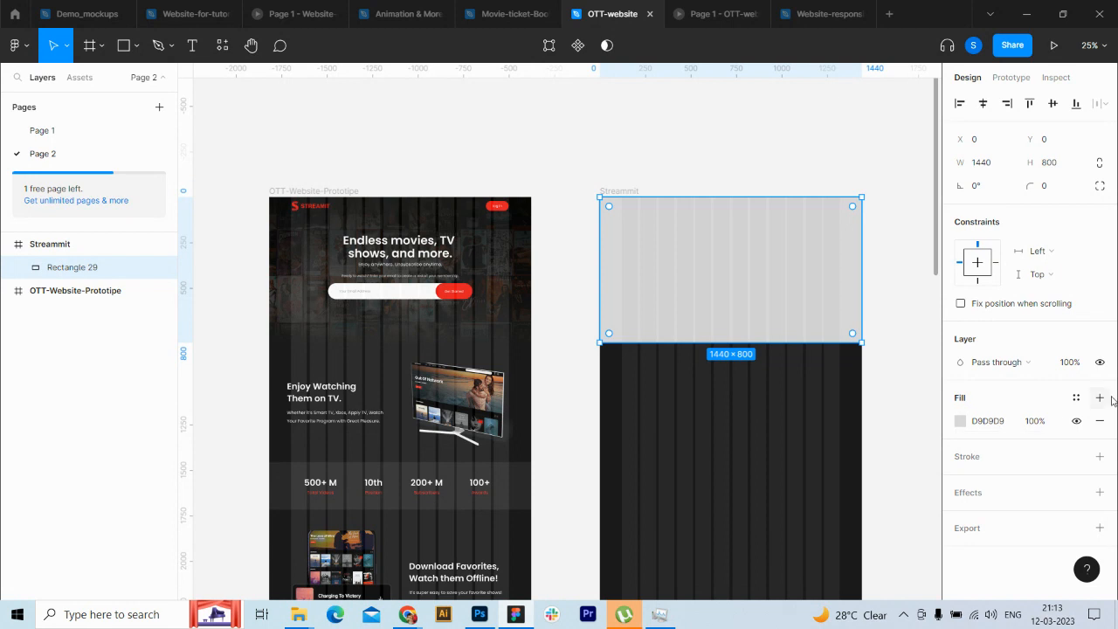
click(960, 422)
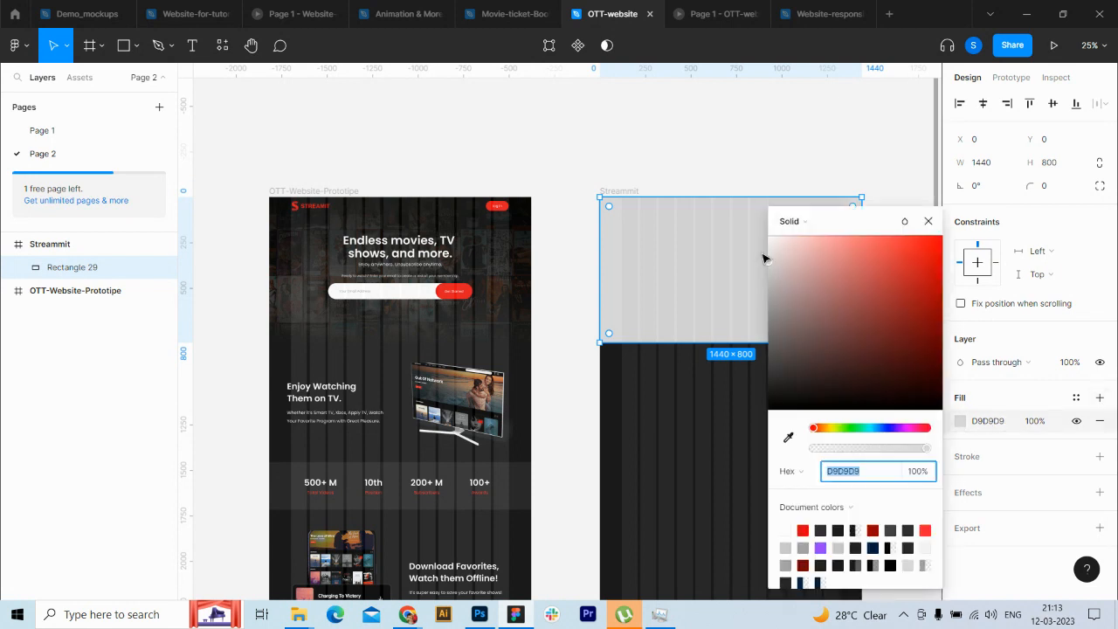
click(803, 224)
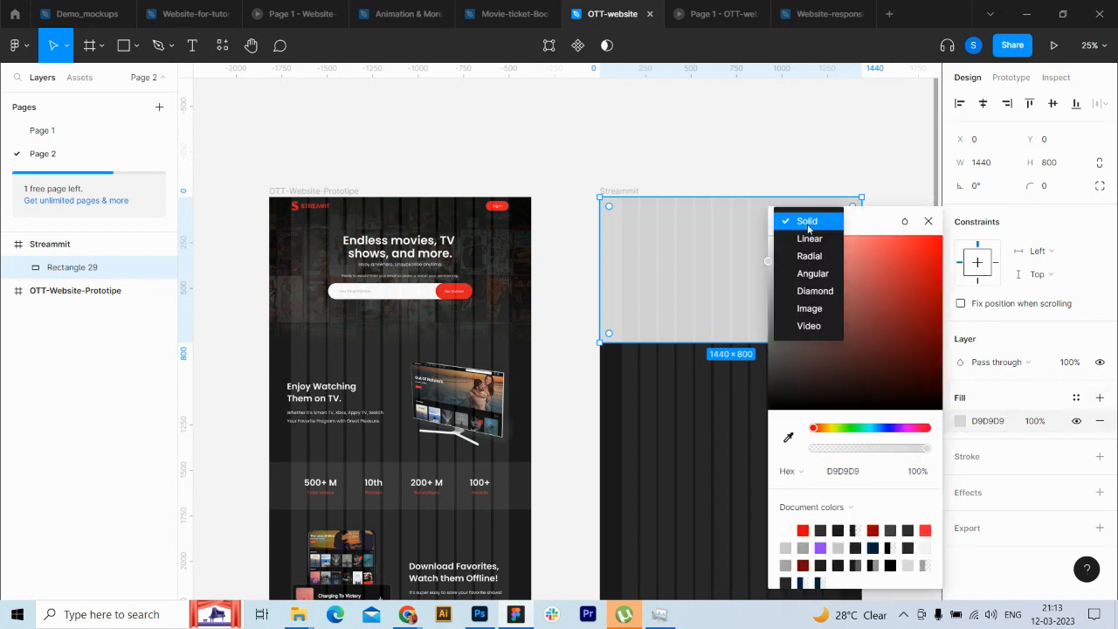
click(827, 309)
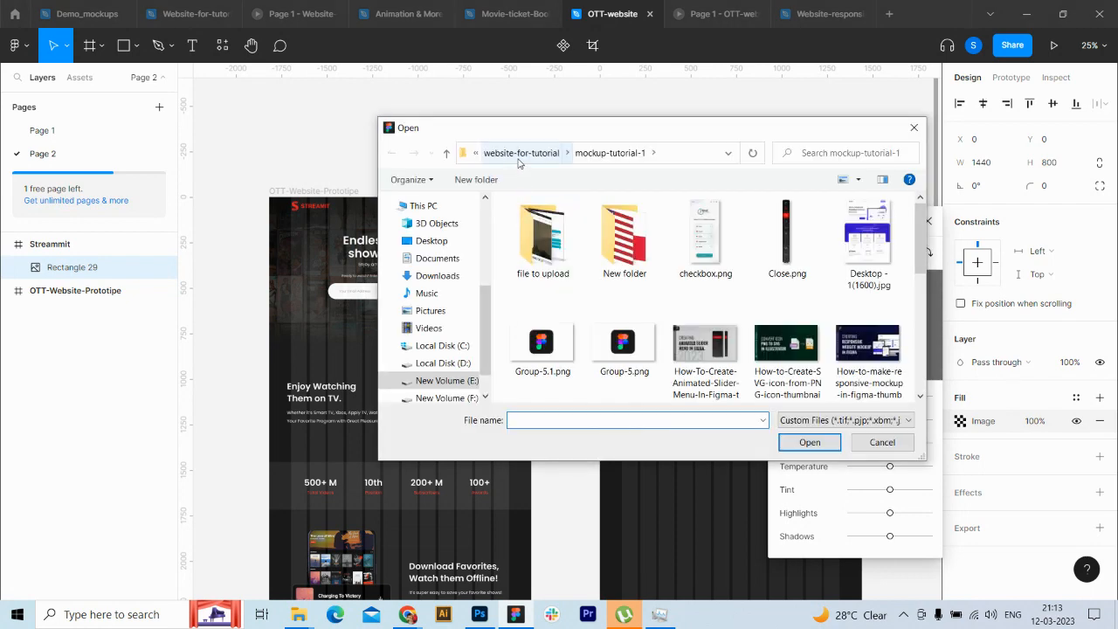
click(518, 156)
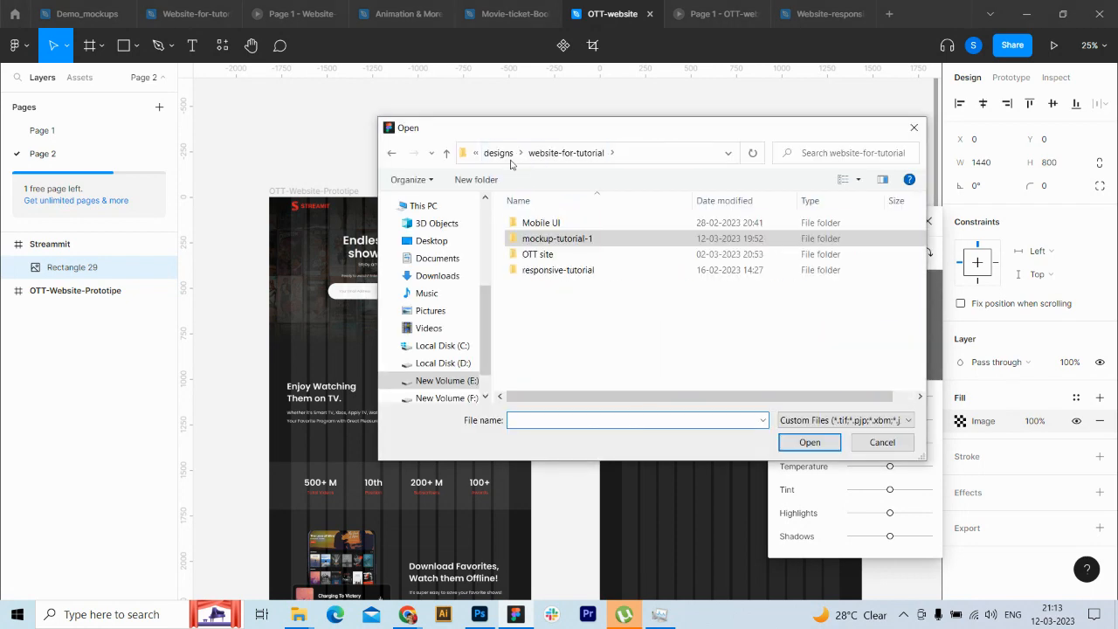
double_click(537, 254)
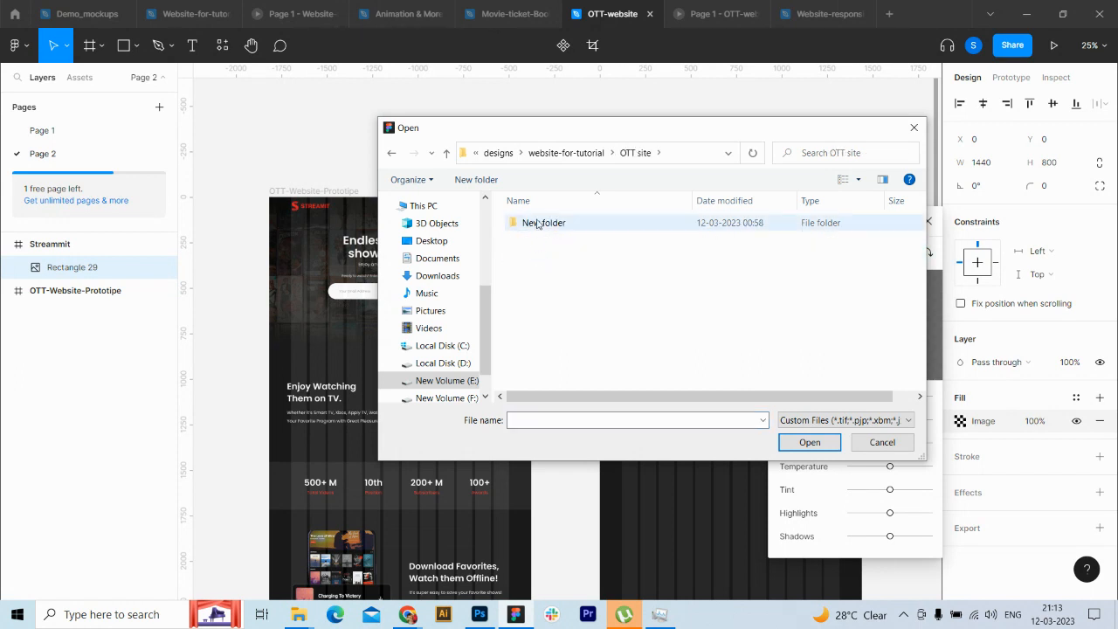
double_click(533, 223)
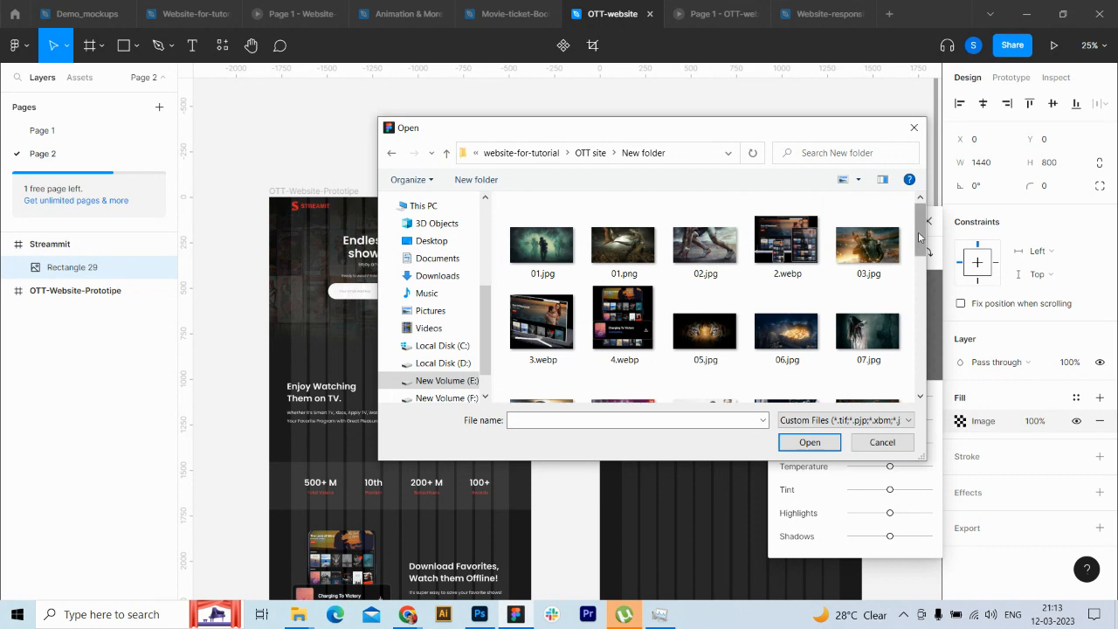
Step: Load bg-4.webp from the folder as the banner rectangle's image fill
drag(917, 232, 932, 384)
drag(927, 339, 911, 315)
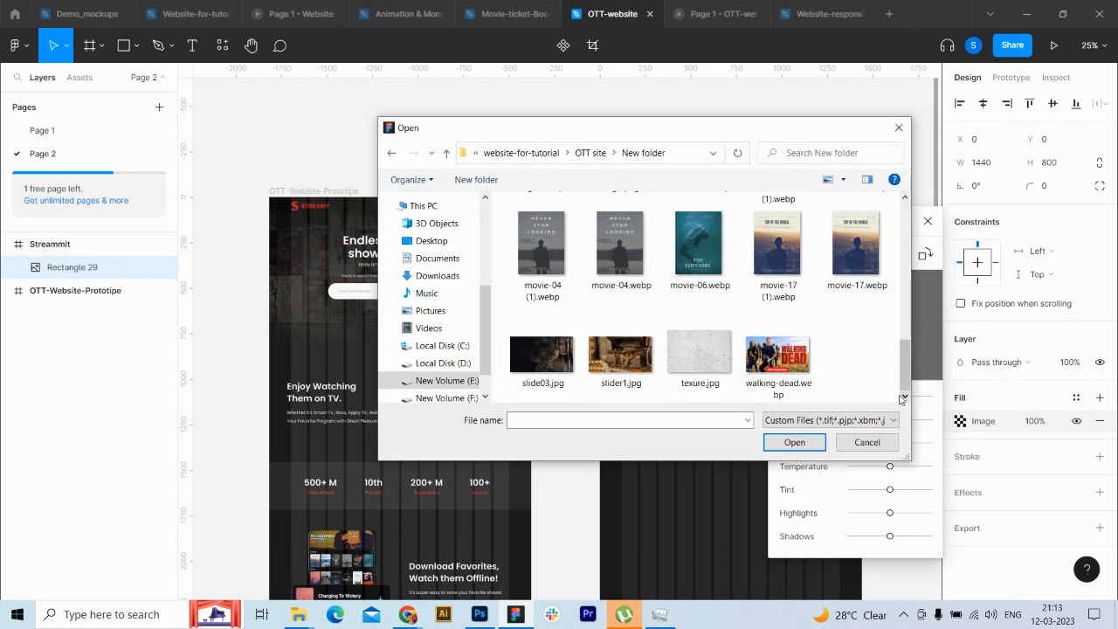
drag(905, 369, 918, 331)
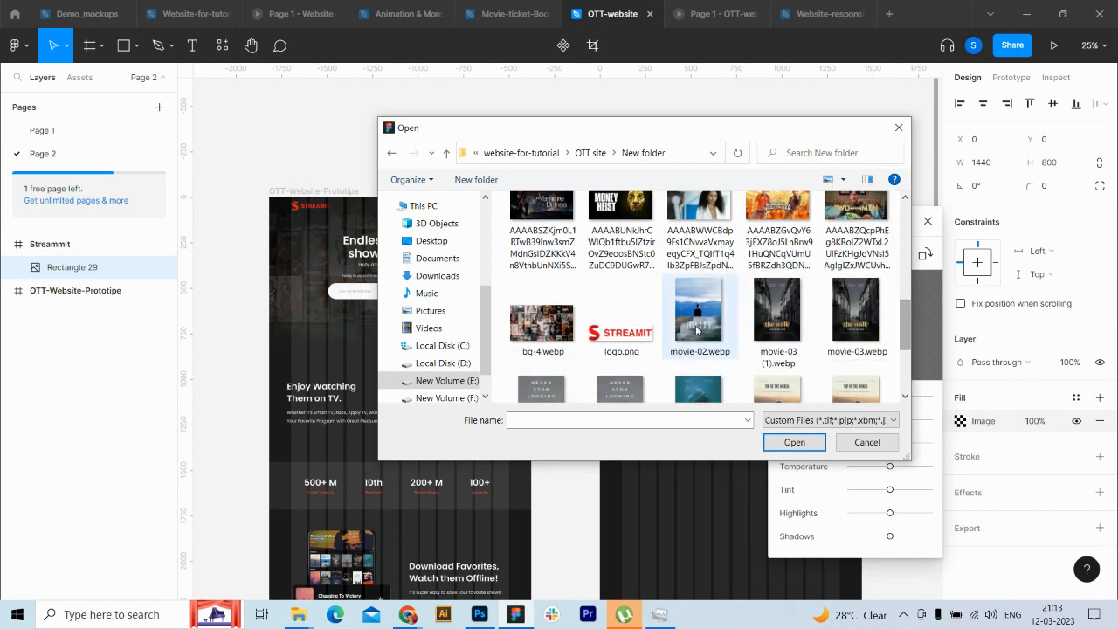
click(547, 332)
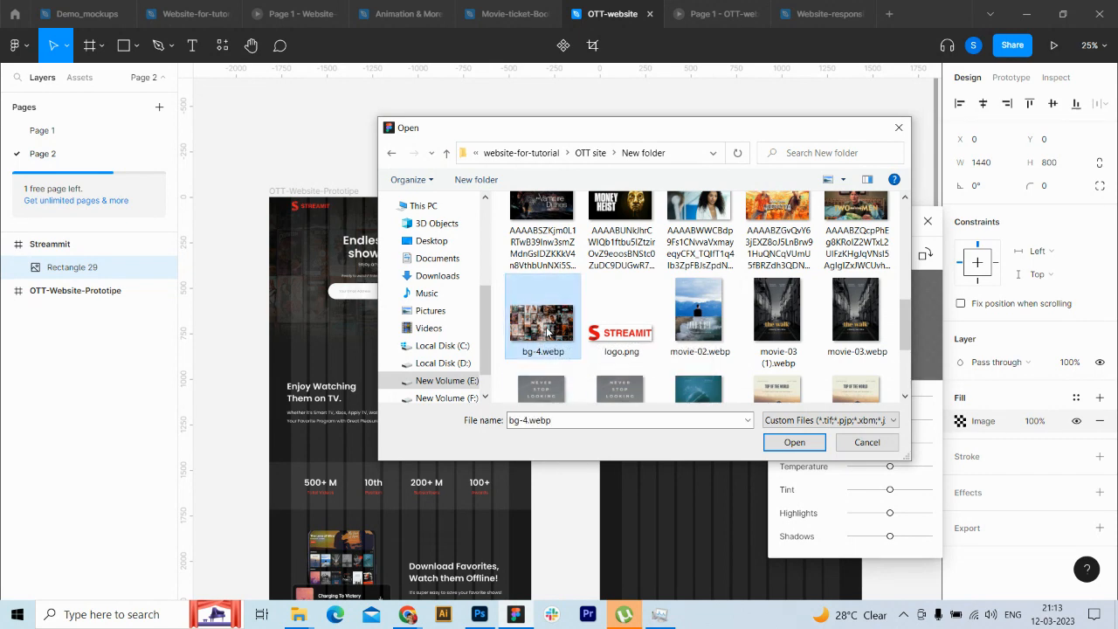
click(794, 443)
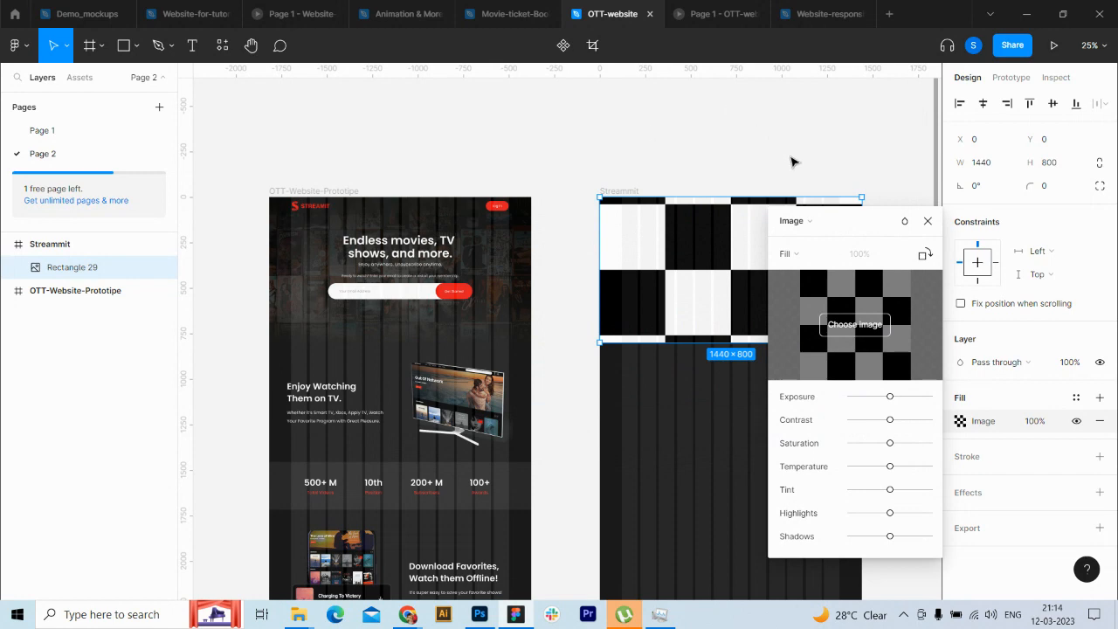
click(928, 221)
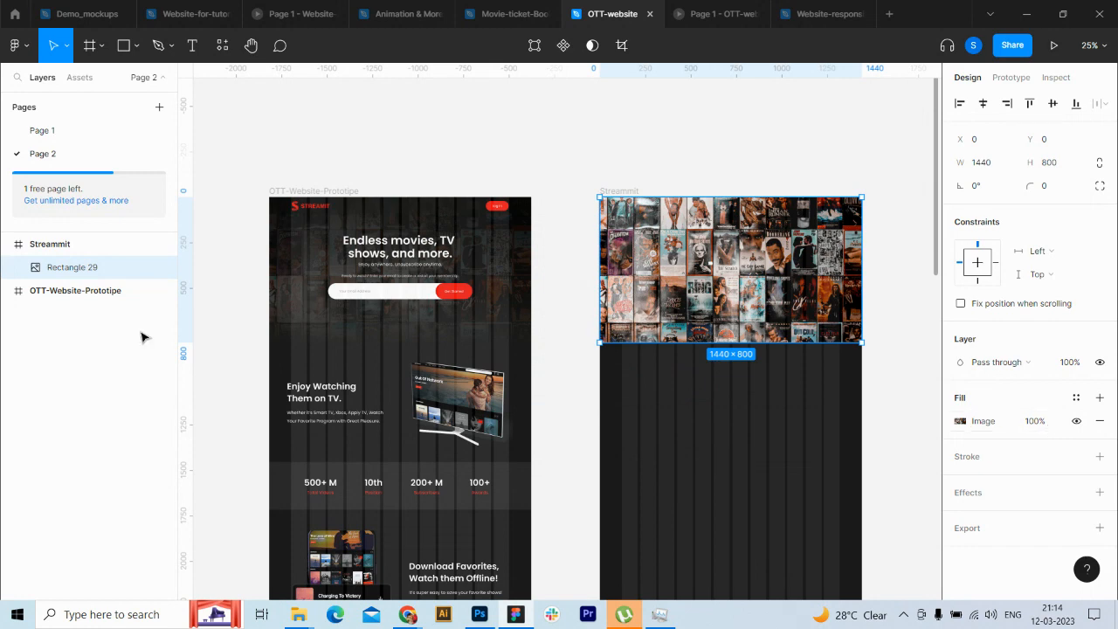
Step: Examine the fills of the background rectangle in the prototype's banner for reference, and collapse the prototype's layers
click(516, 316)
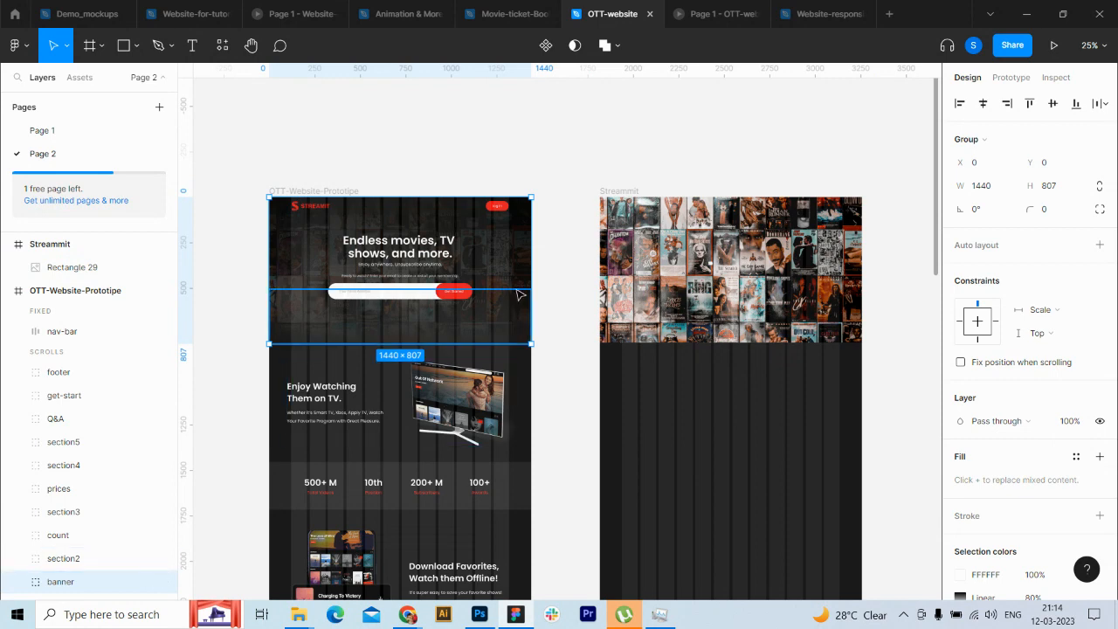
double_click(528, 286)
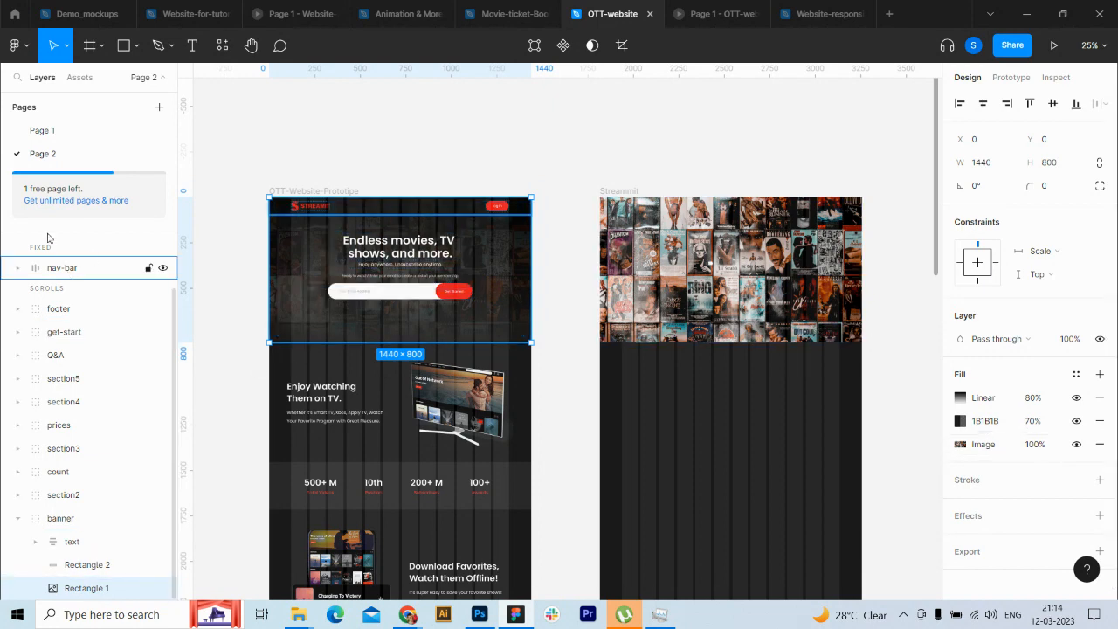
click(45, 267)
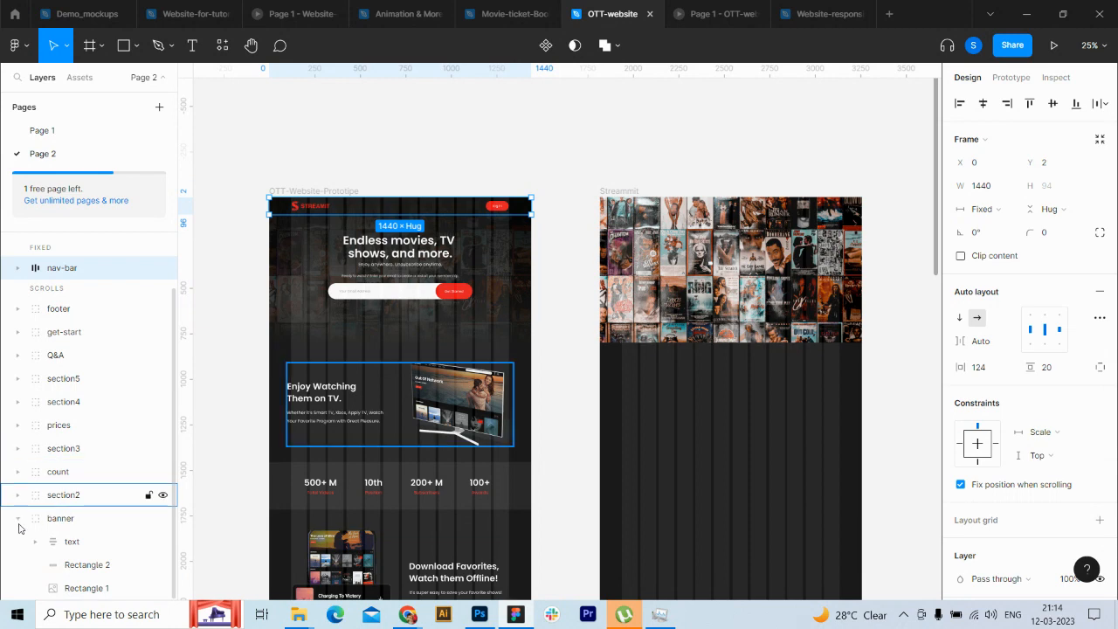
scroll(131, 393, up, 2)
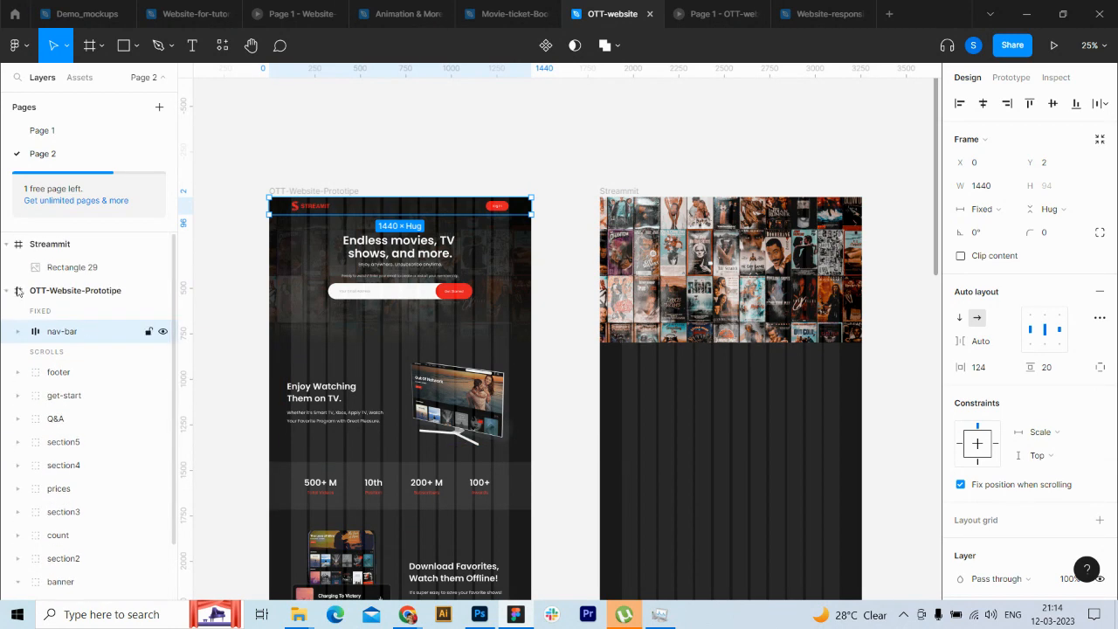
click(18, 290)
Step: Add a black 000000 fill over the Streammit banner image at 80% opacity
click(71, 267)
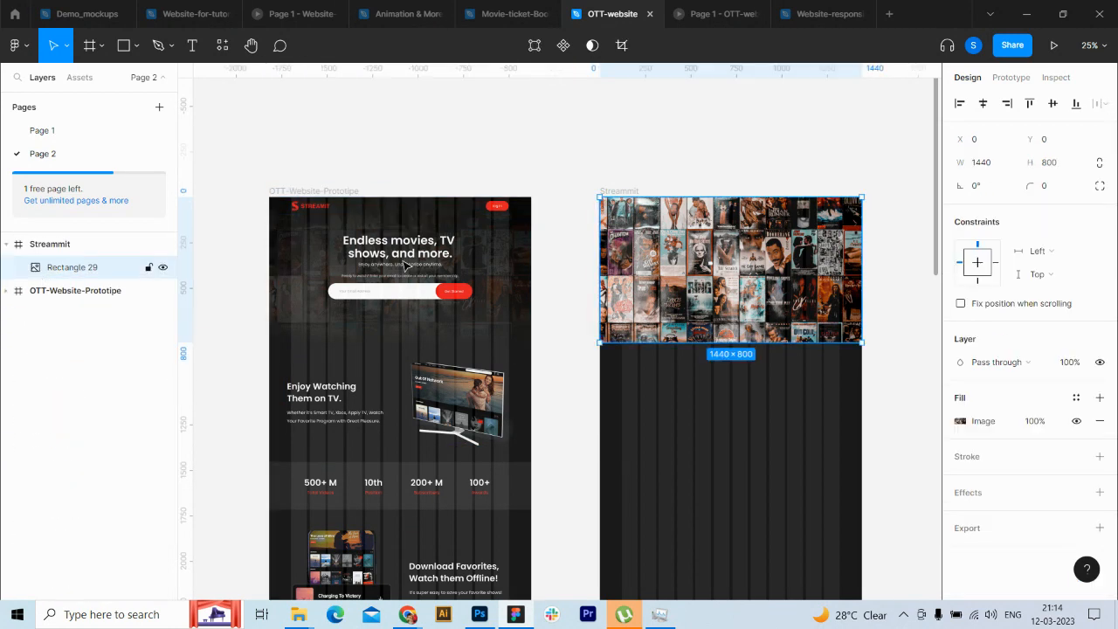
click(1098, 399)
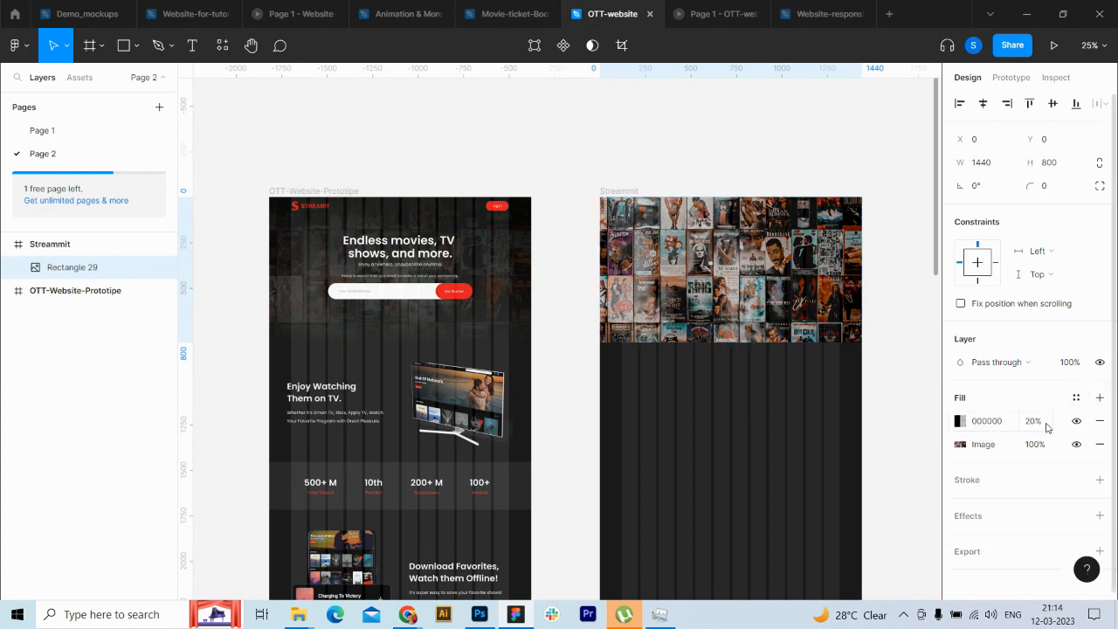
click(1047, 426)
text(80)
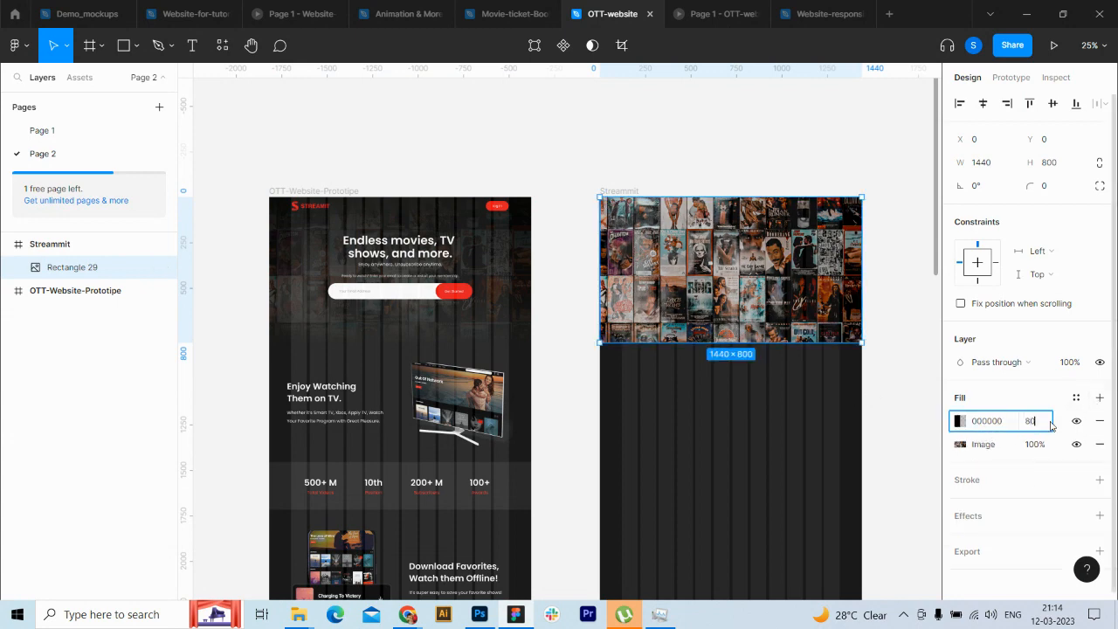
key(Return)
Step: Add another fill on top of the Streammit banner rectangle's fills and change it to a linear gradient
key(ctrl+plus)
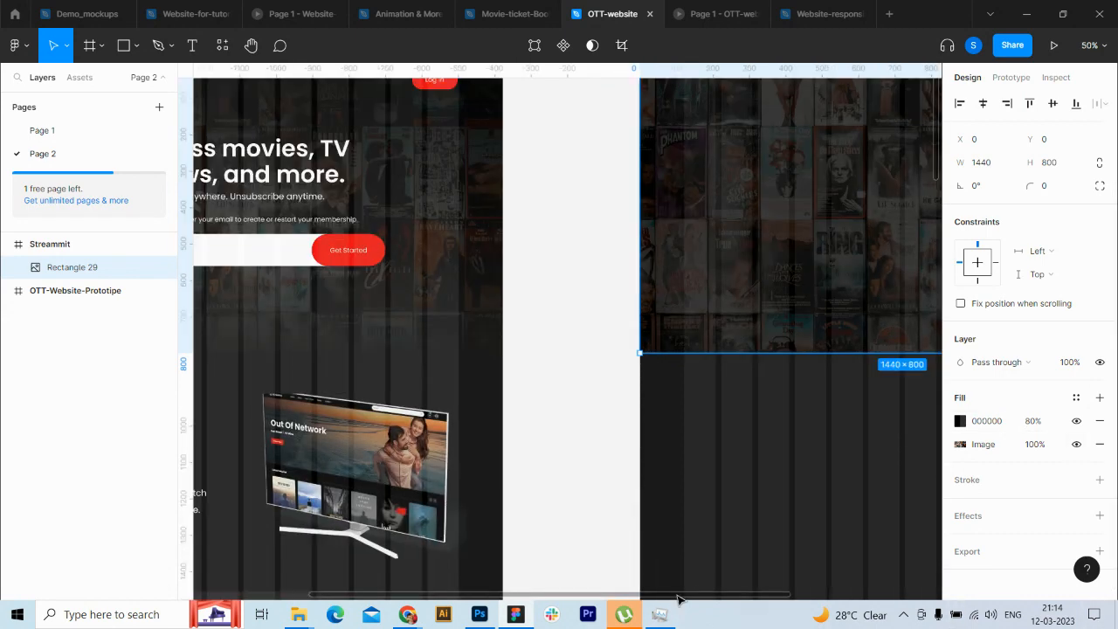
drag(680, 595, 833, 580)
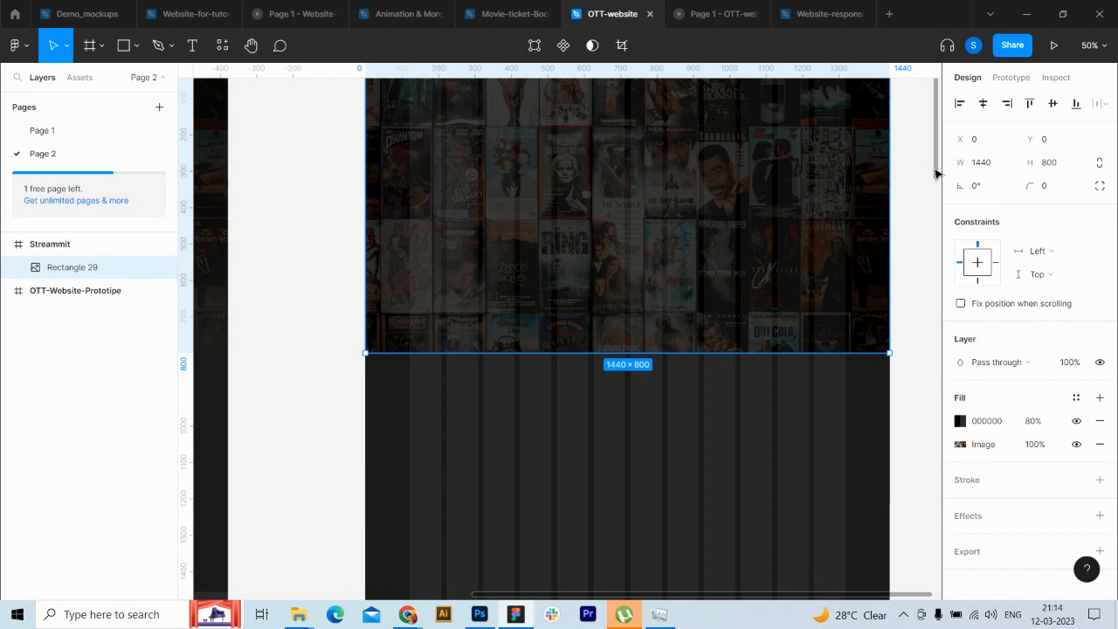
scroll(935, 173, up, 3)
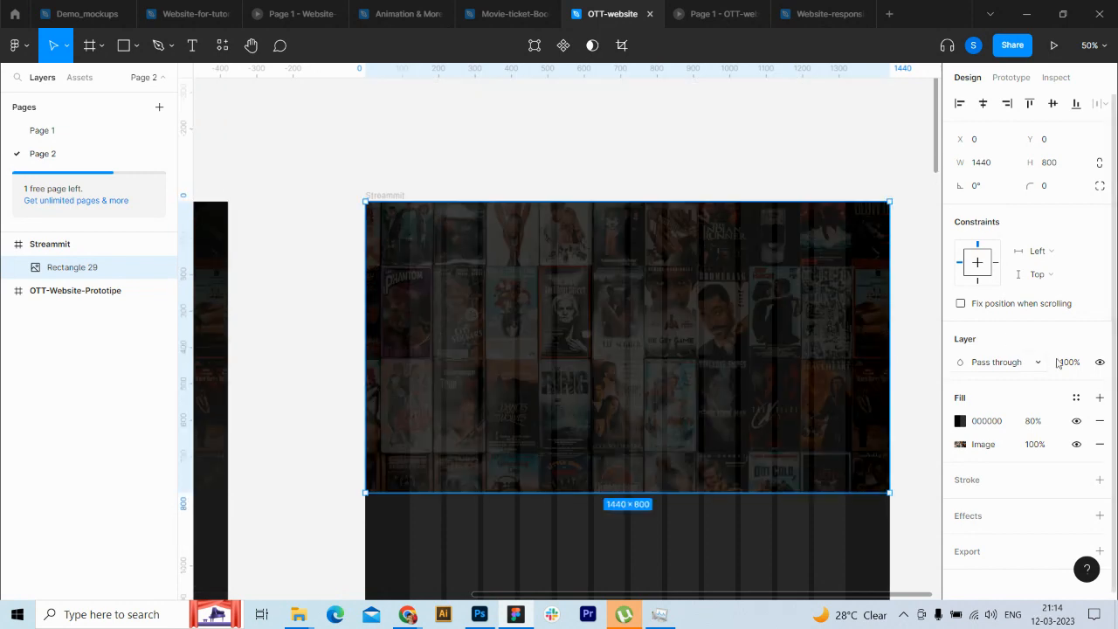
click(1099, 397)
click(960, 421)
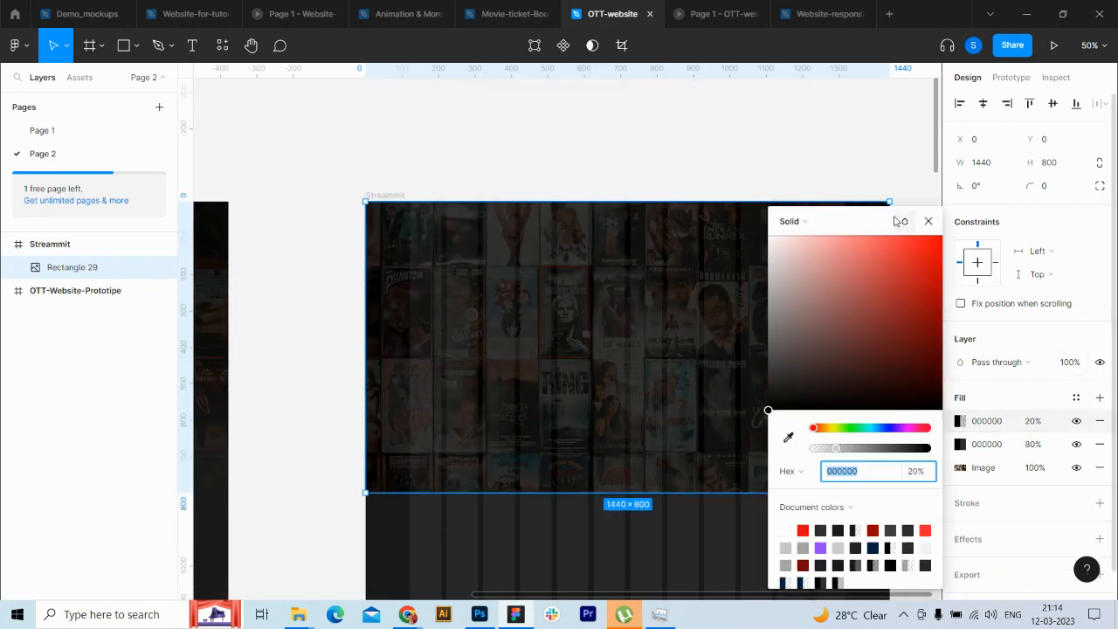
click(801, 222)
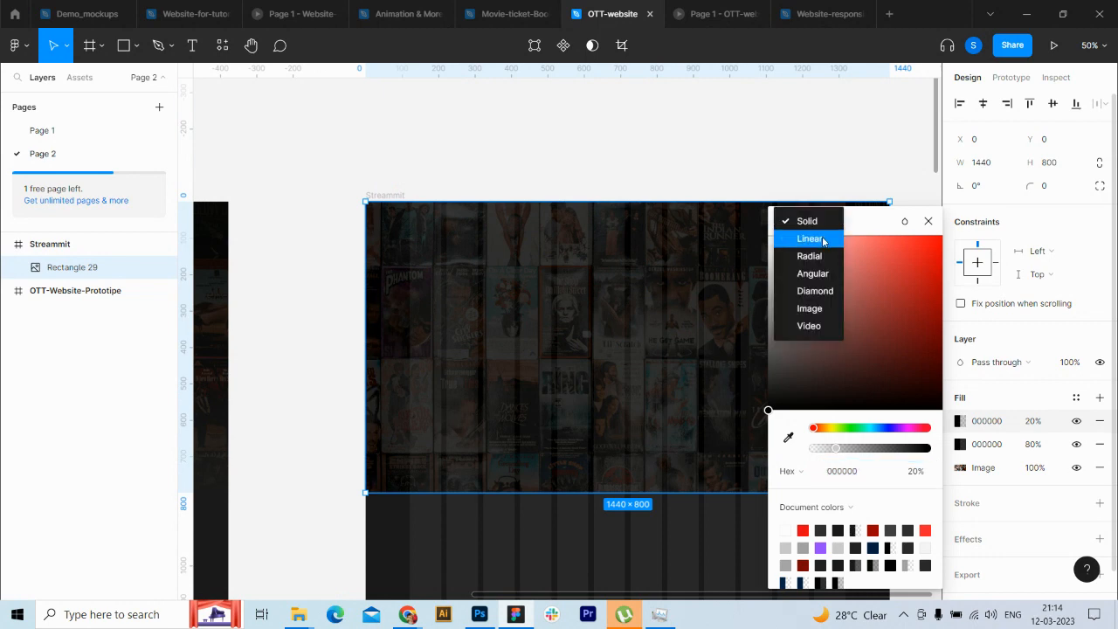
click(822, 240)
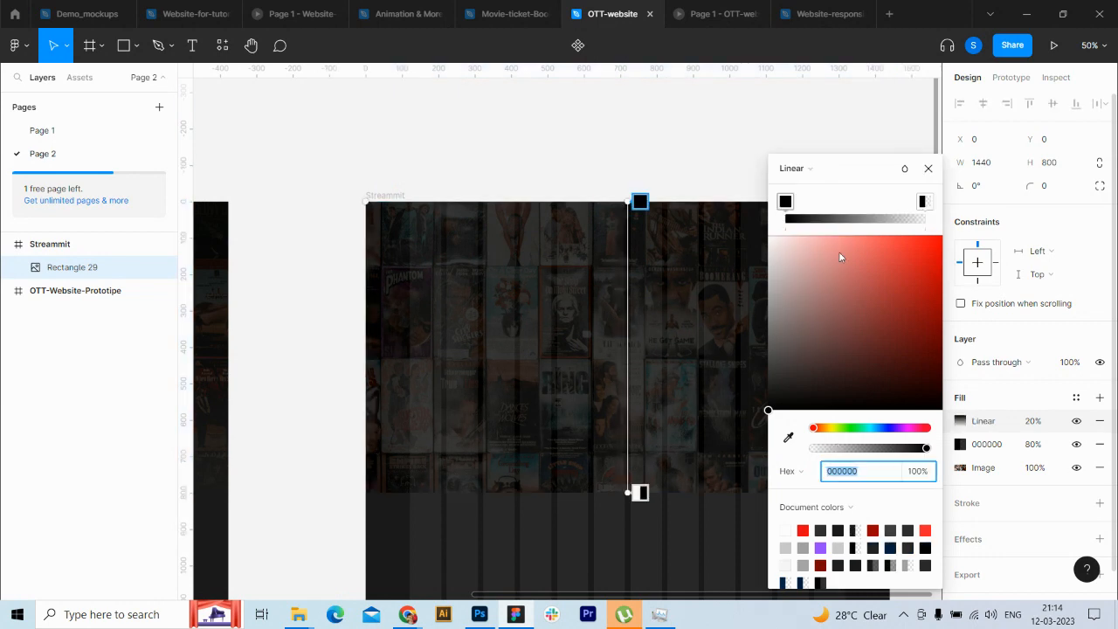
Step: Set the banner's linear gradient fill to 60% opacity and raise it to 70%
click(1048, 424)
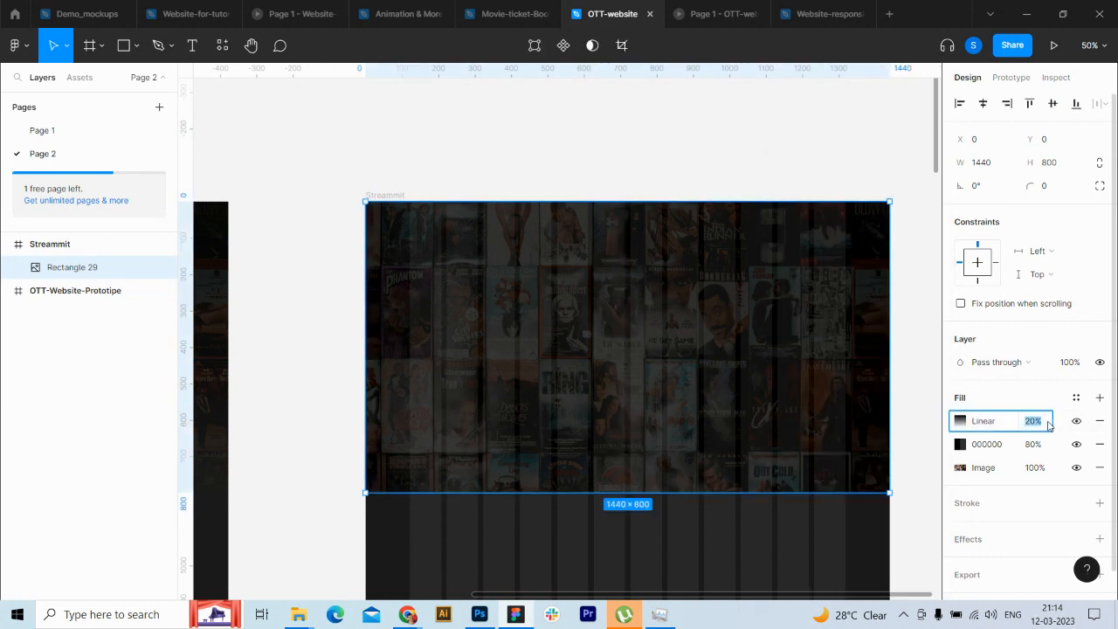
text(60)
key(Return)
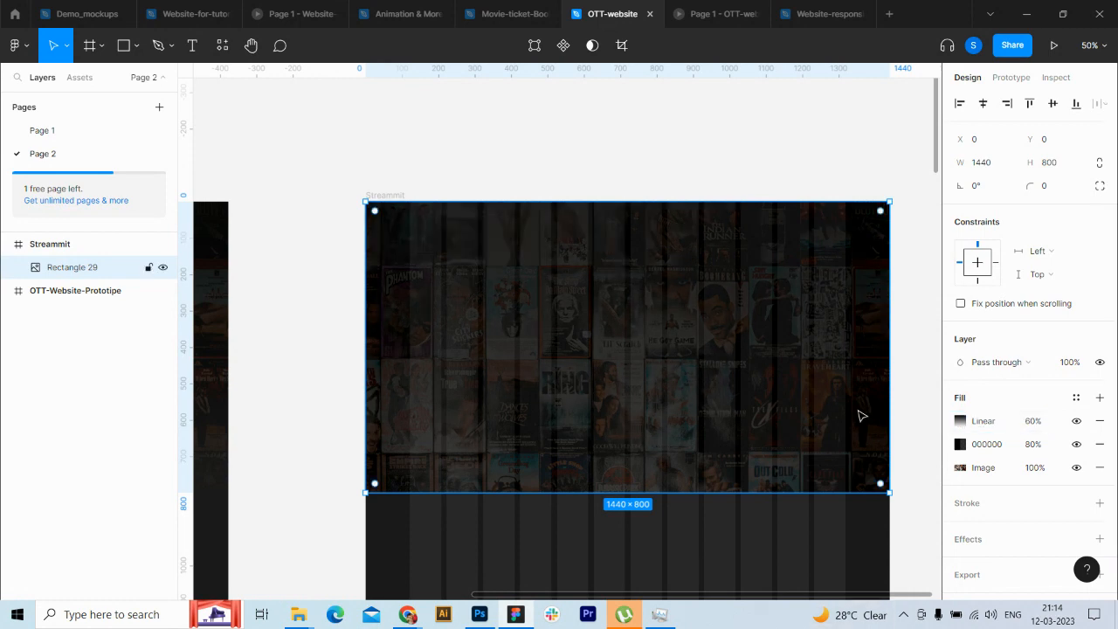
click(1042, 427)
key(shift+Up)
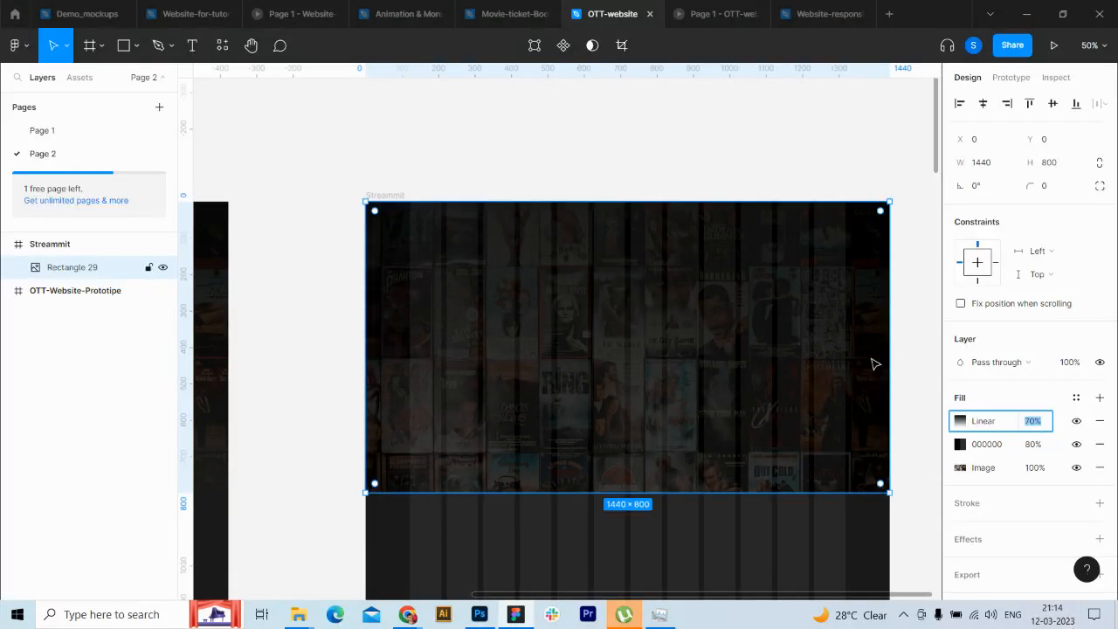
Step: Test the banner's 000000 overlay at 70% opacity, restore it to 80%, and raise the linear gradient fill to 80%
click(1046, 447)
key(shift+Down)
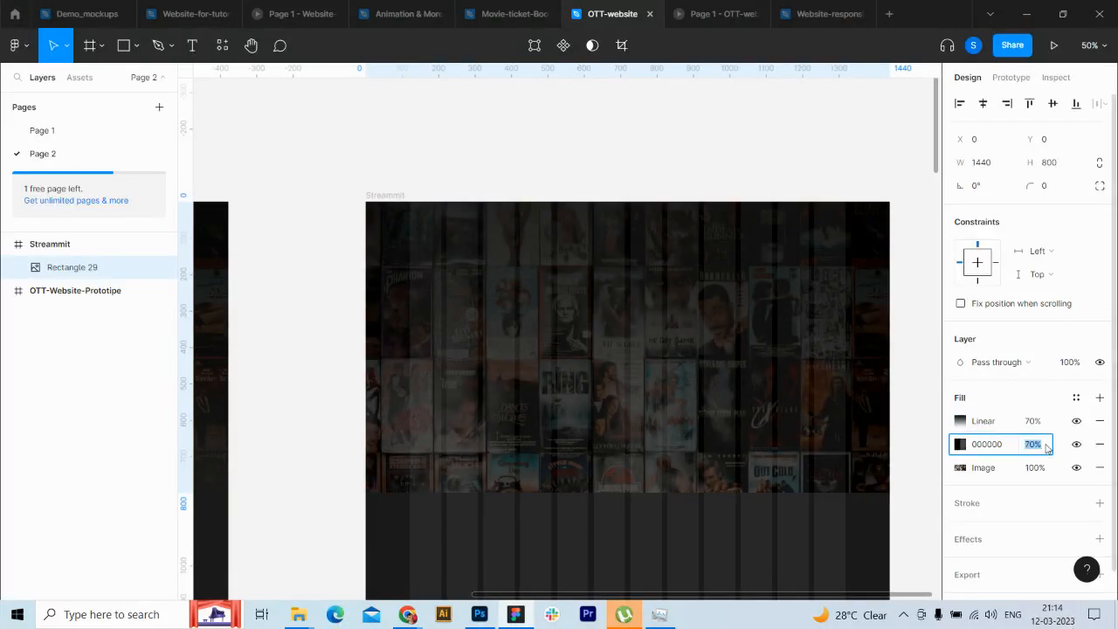
key(shift+Up)
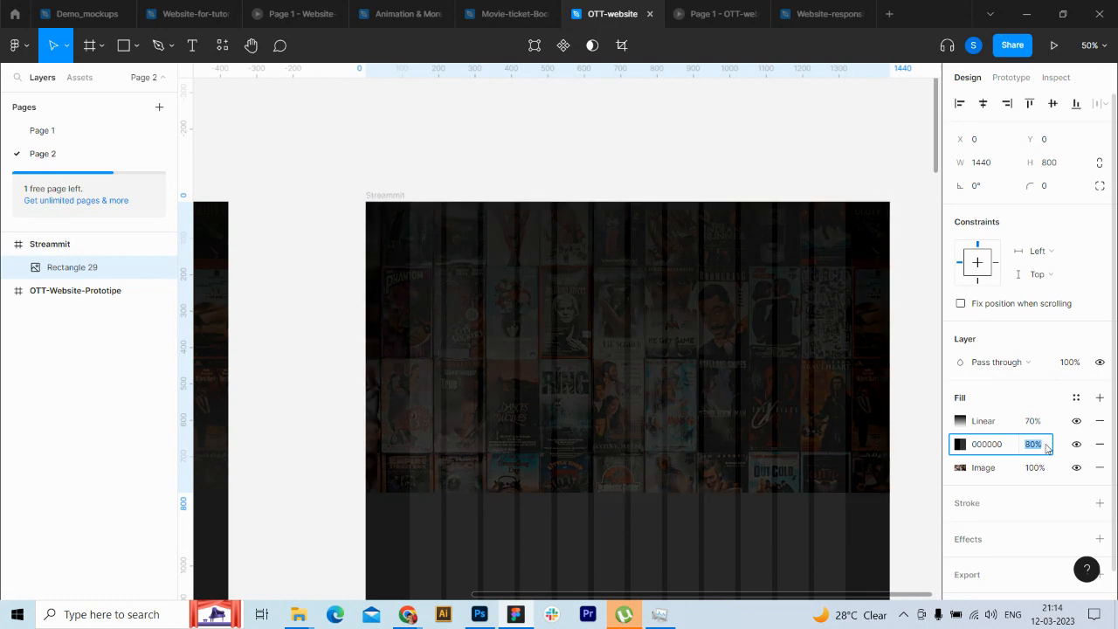
click(1041, 422)
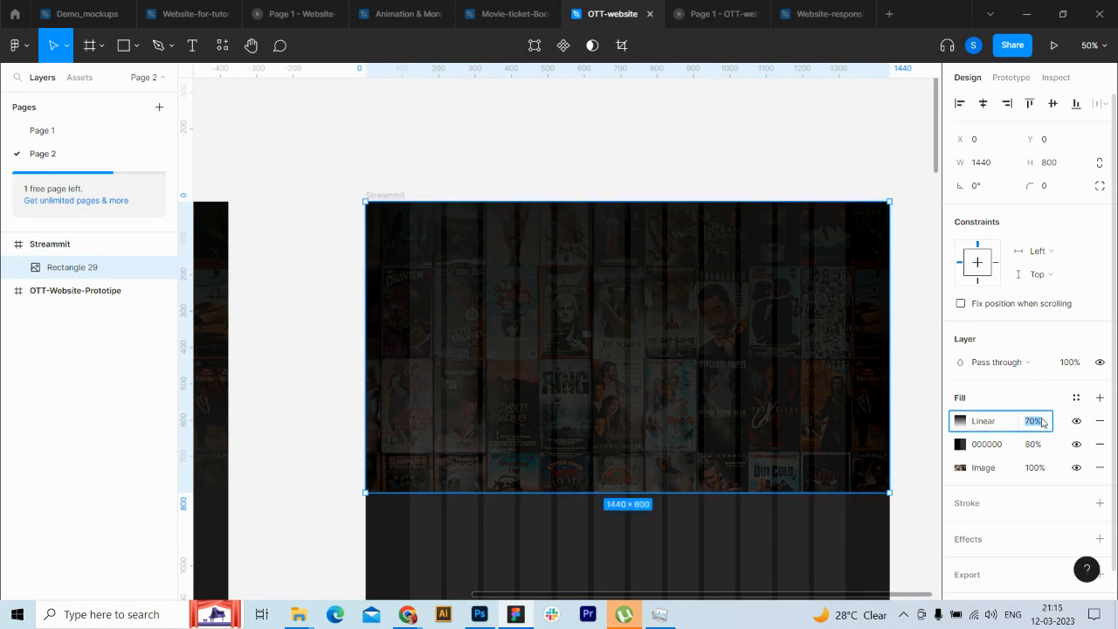
key(shift+Up)
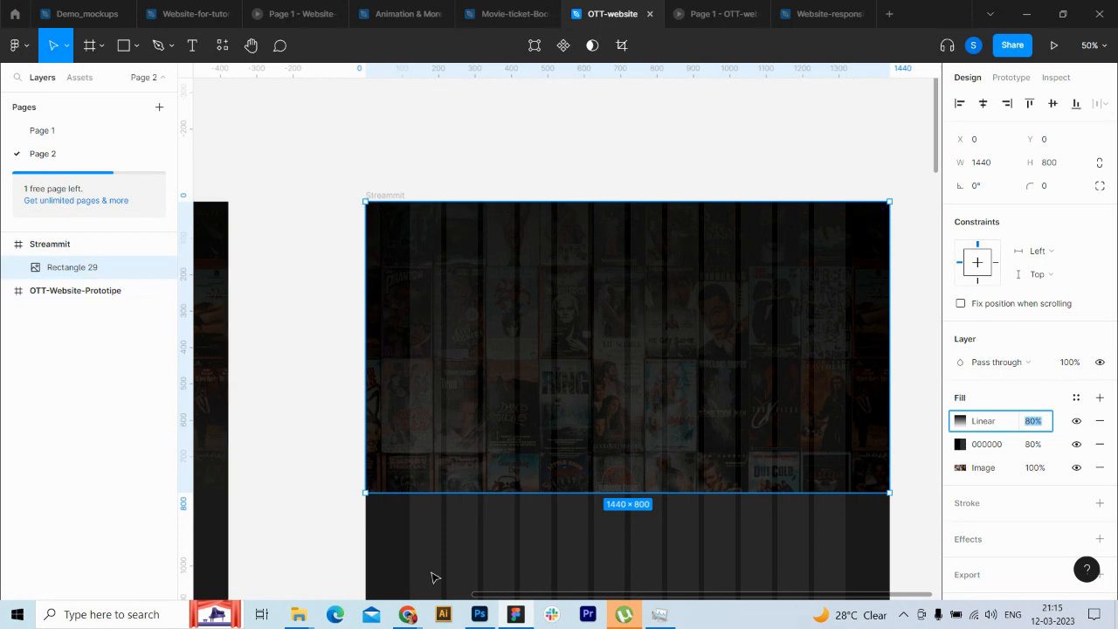
Step: Examine the fill opacities of the background rectangle in the prototype's banner for comparison, and collapse the prototype's layers
drag(486, 594, 384, 594)
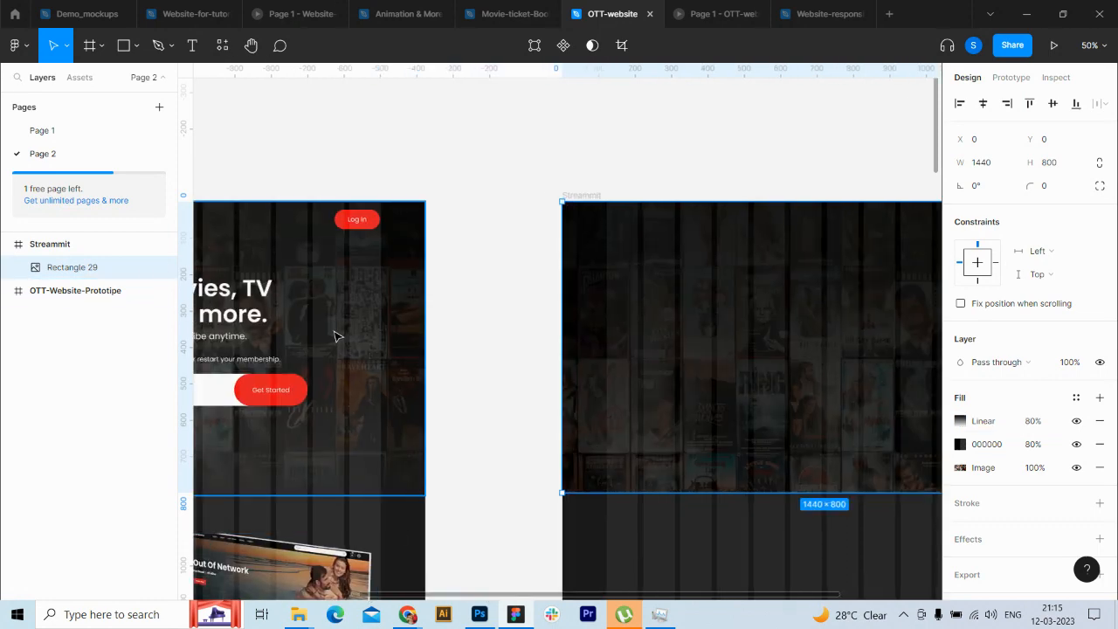
click(406, 365)
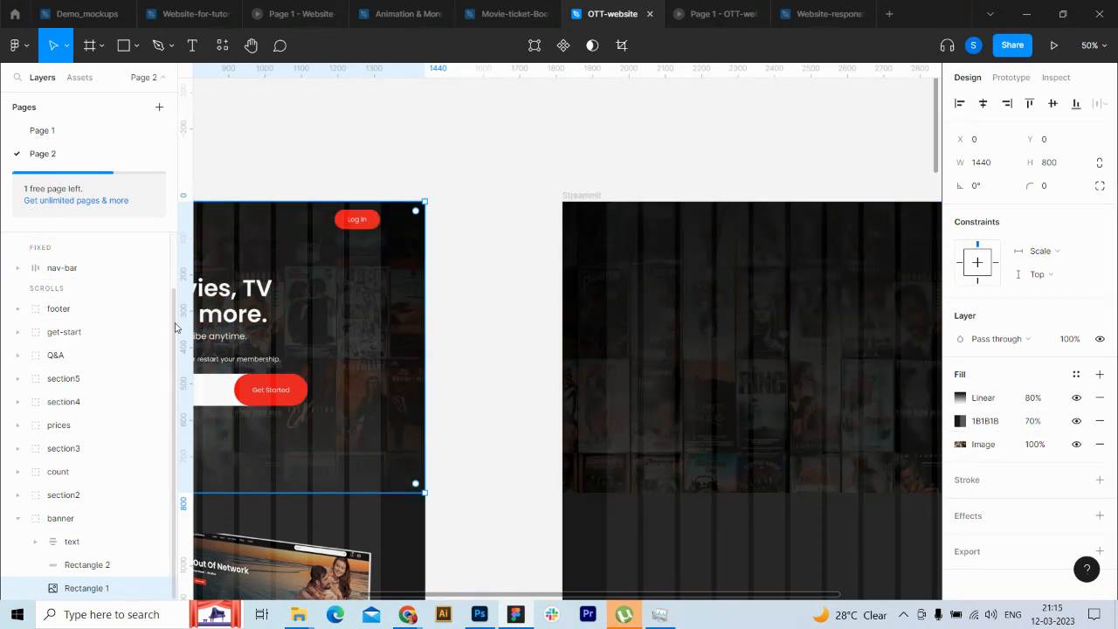
drag(175, 327, 173, 264)
click(17, 291)
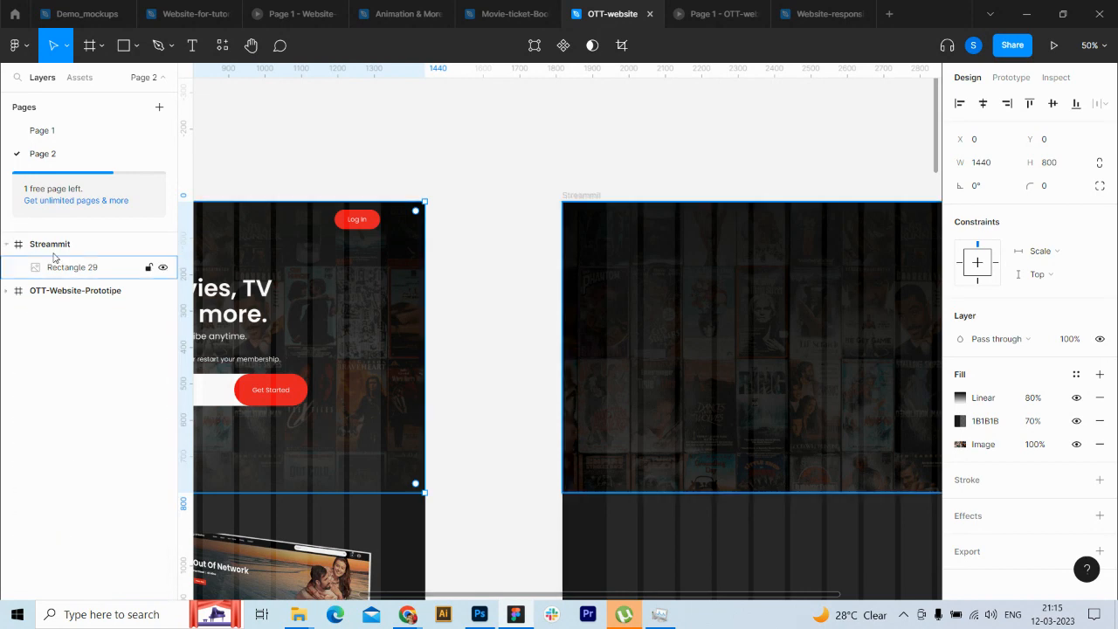
Step: Set the 000000 overlay fill of the Streammit banner rectangle to 70% opacity
click(52, 246)
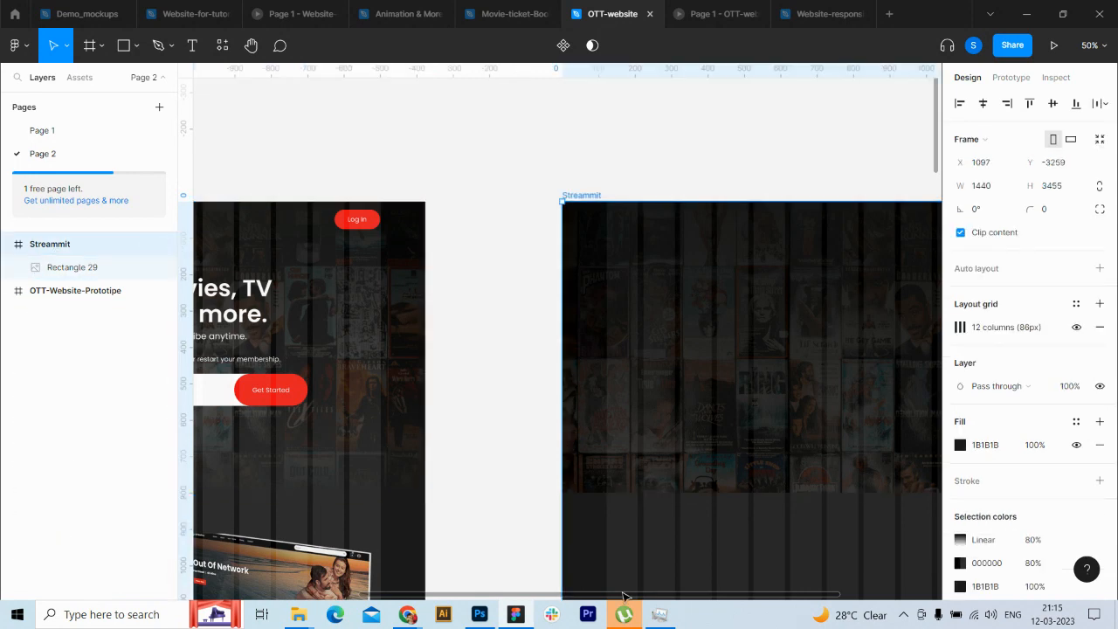
drag(624, 595, 716, 601)
click(843, 410)
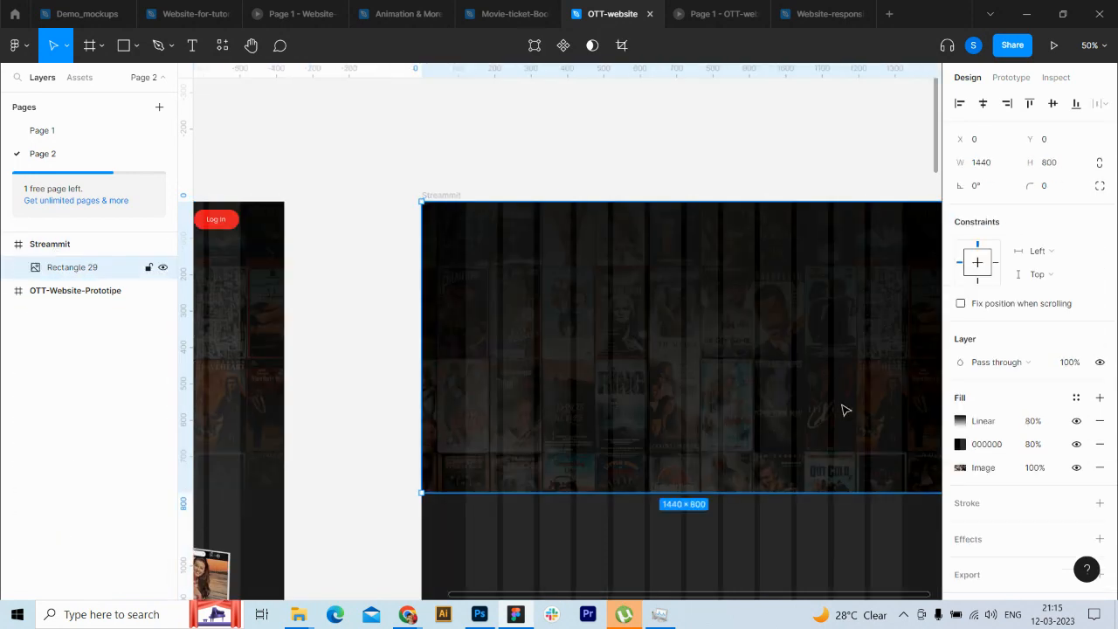
click(1049, 449)
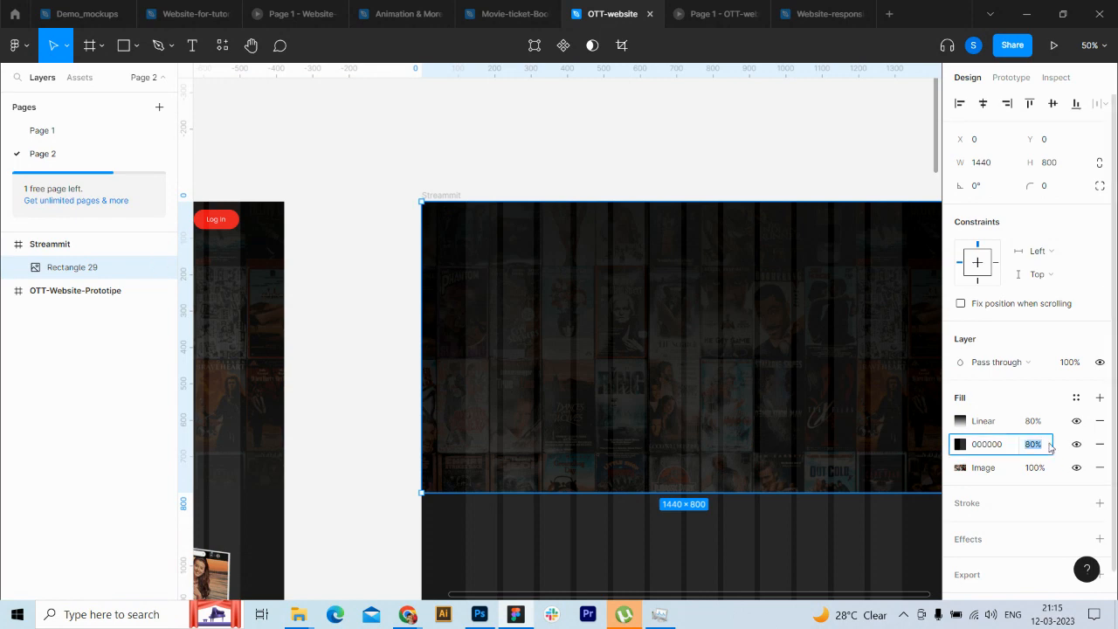
text(70)
key(Return)
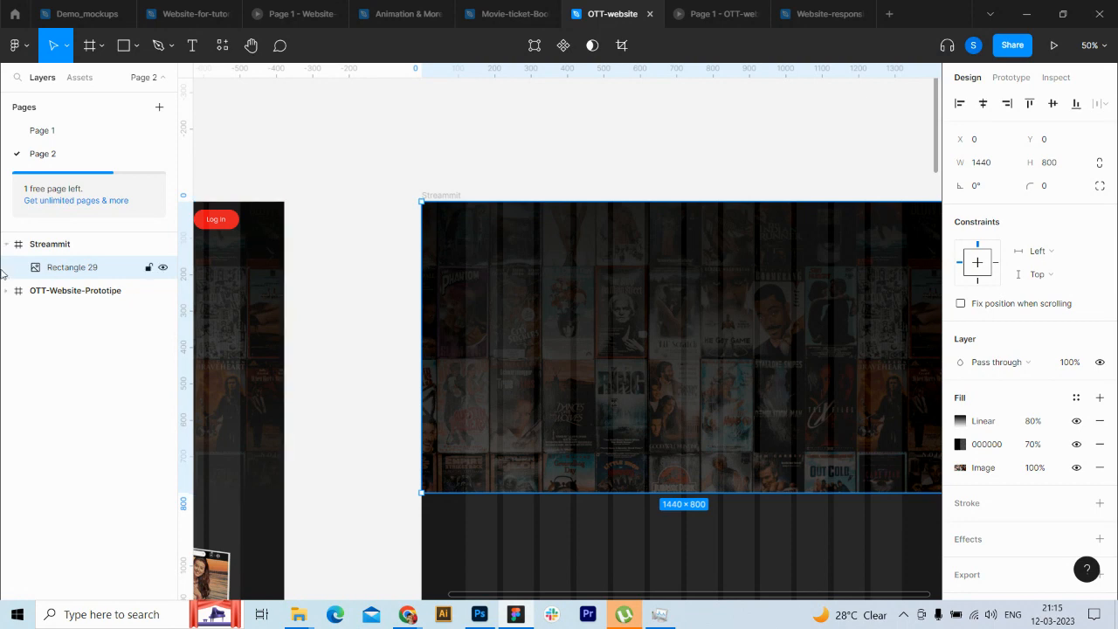
key(r)
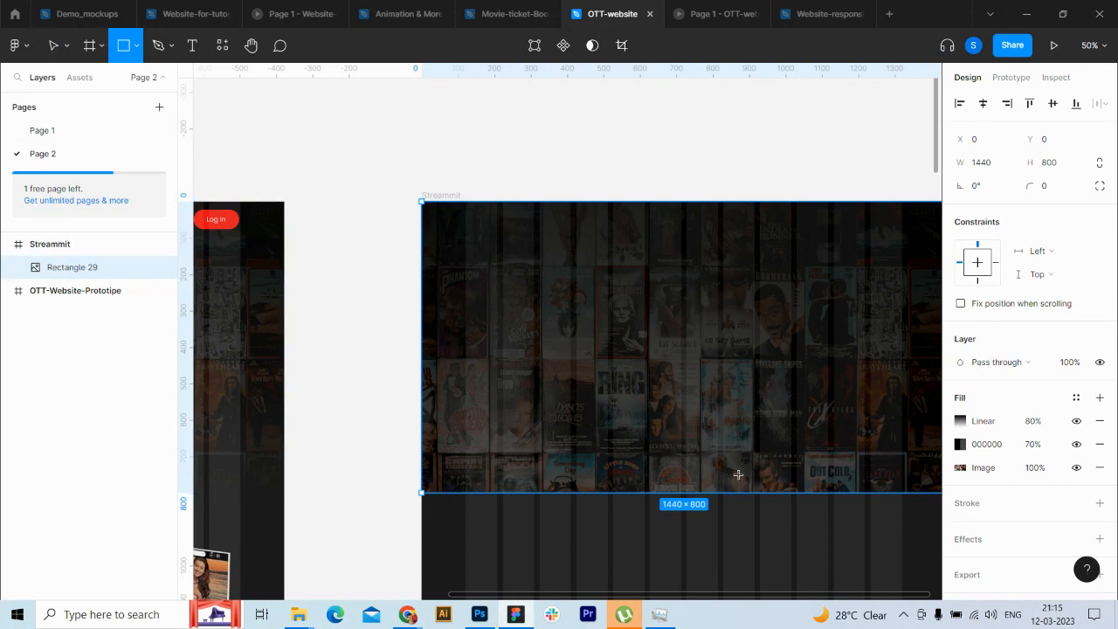
click(53, 45)
click(354, 259)
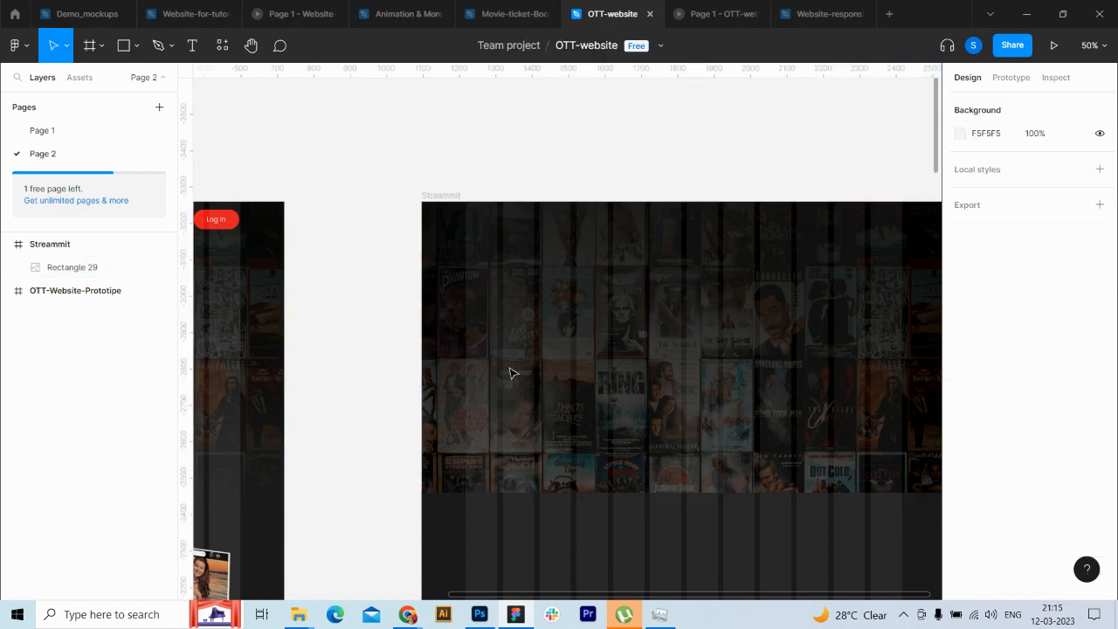
Step: Draw a full-width rectangle about 1440 × 151 along the bottom edge of the Streammit banner
drag(744, 593, 816, 589)
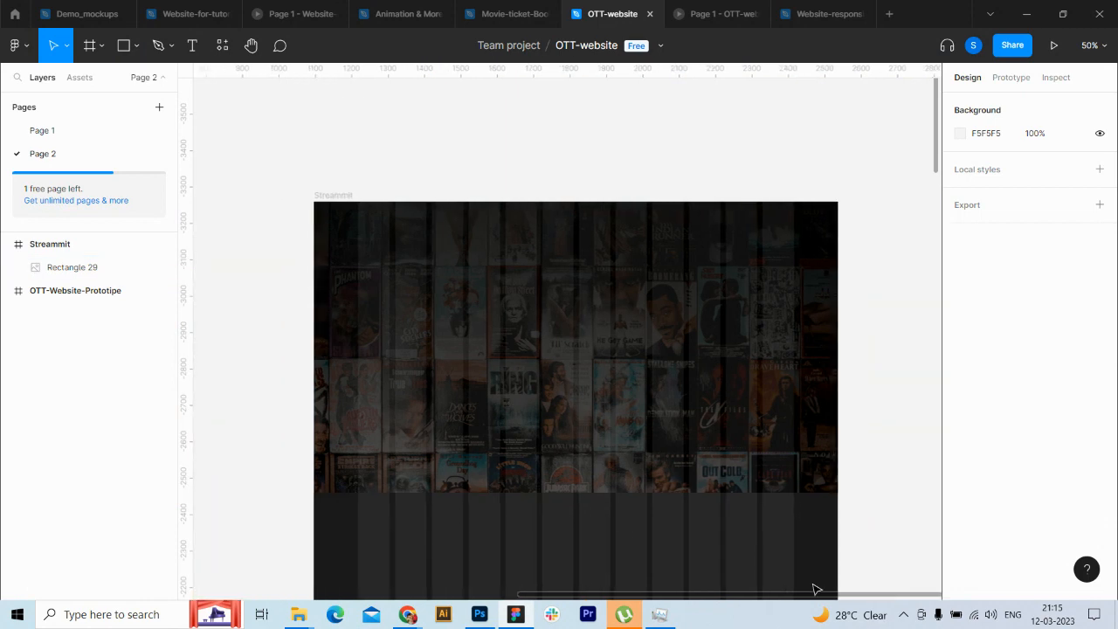
scroll(937, 177, down, 3)
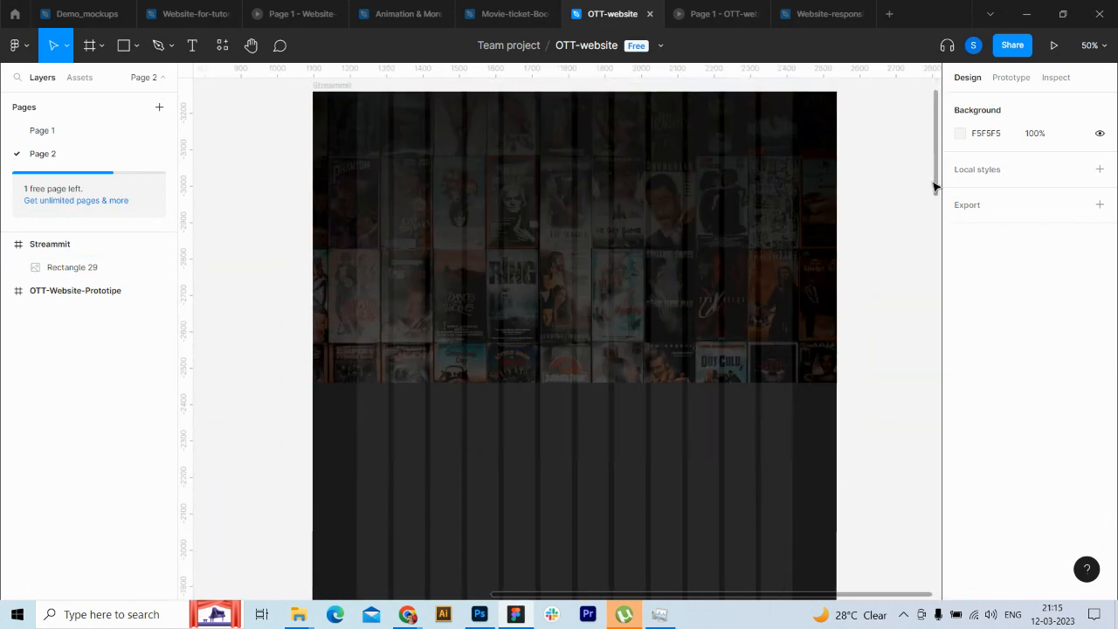
click(123, 45)
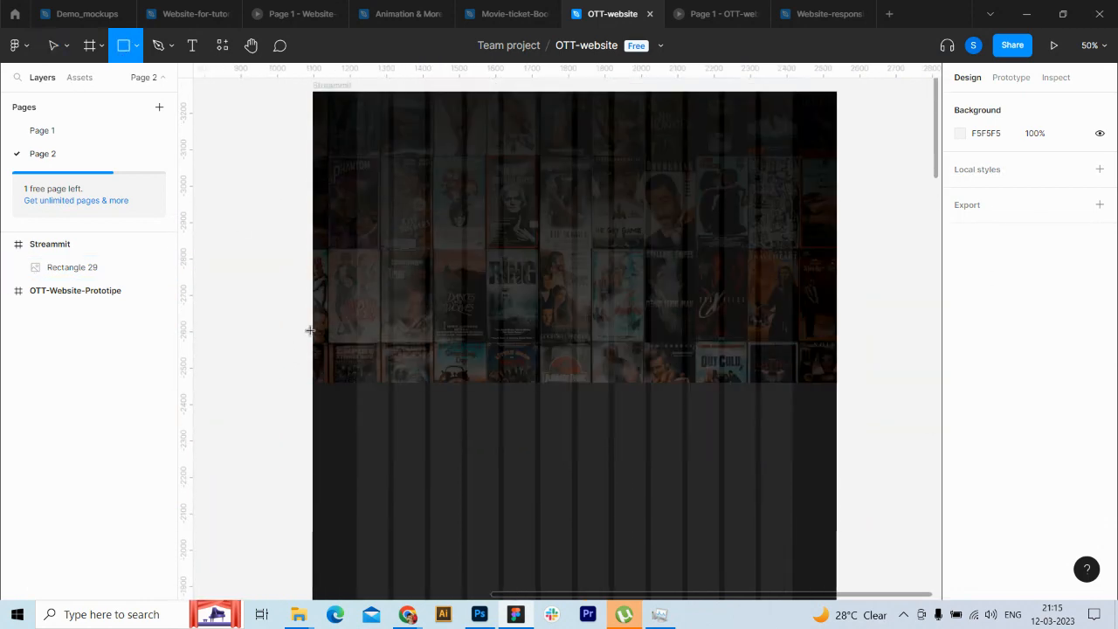
drag(311, 327, 836, 383)
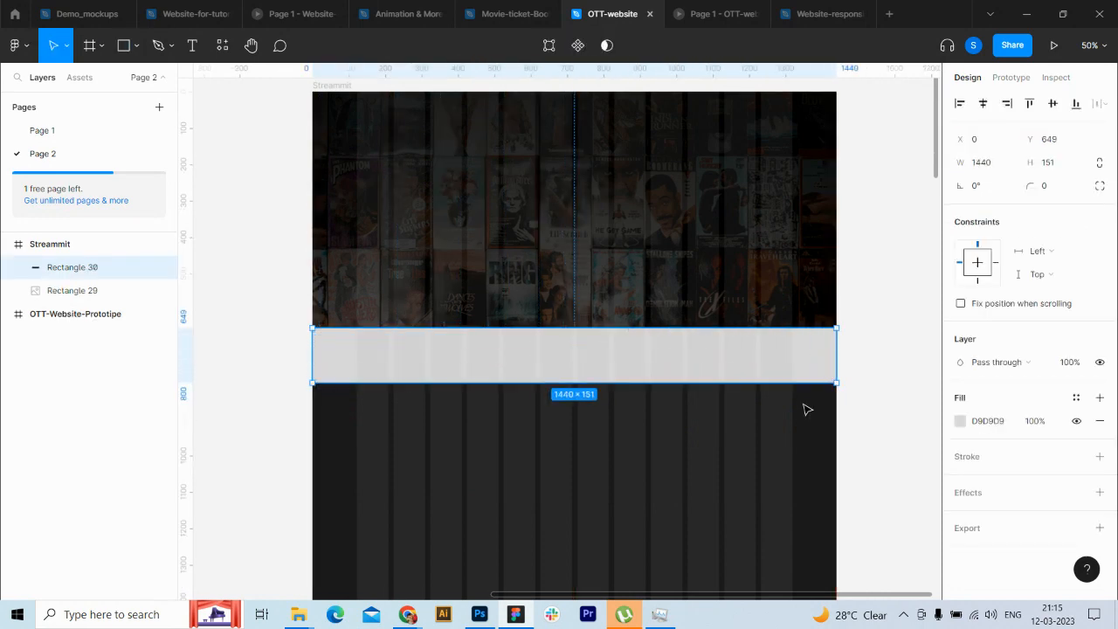
Step: Change the new rectangle's fill to a linear gradient with the transparent stop at the top and the opaque stop at the bottom
click(961, 421)
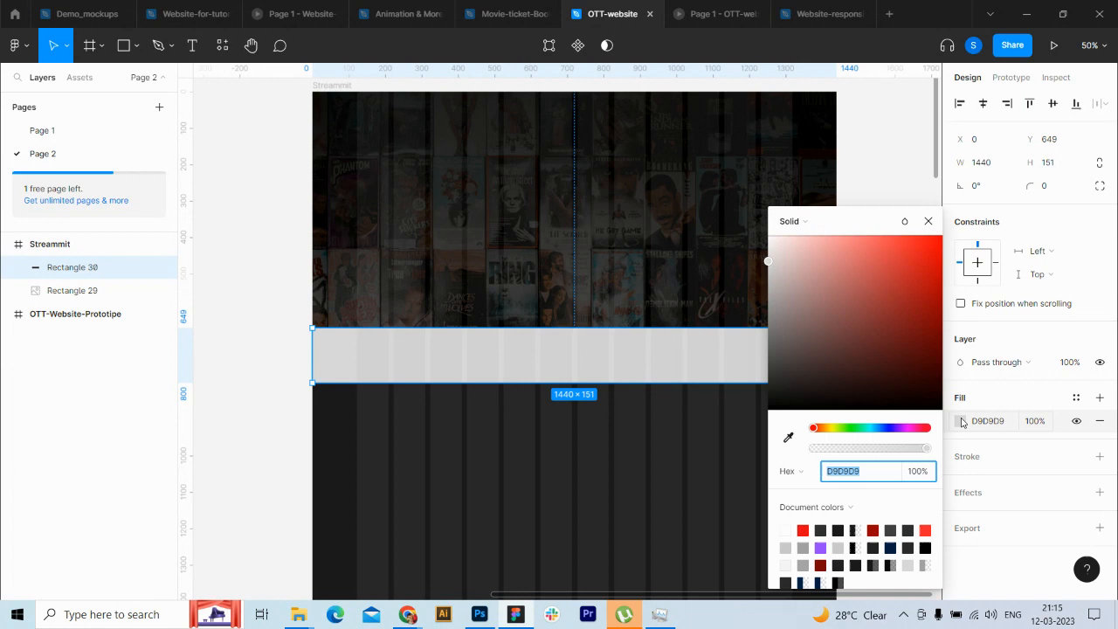
click(802, 223)
click(811, 239)
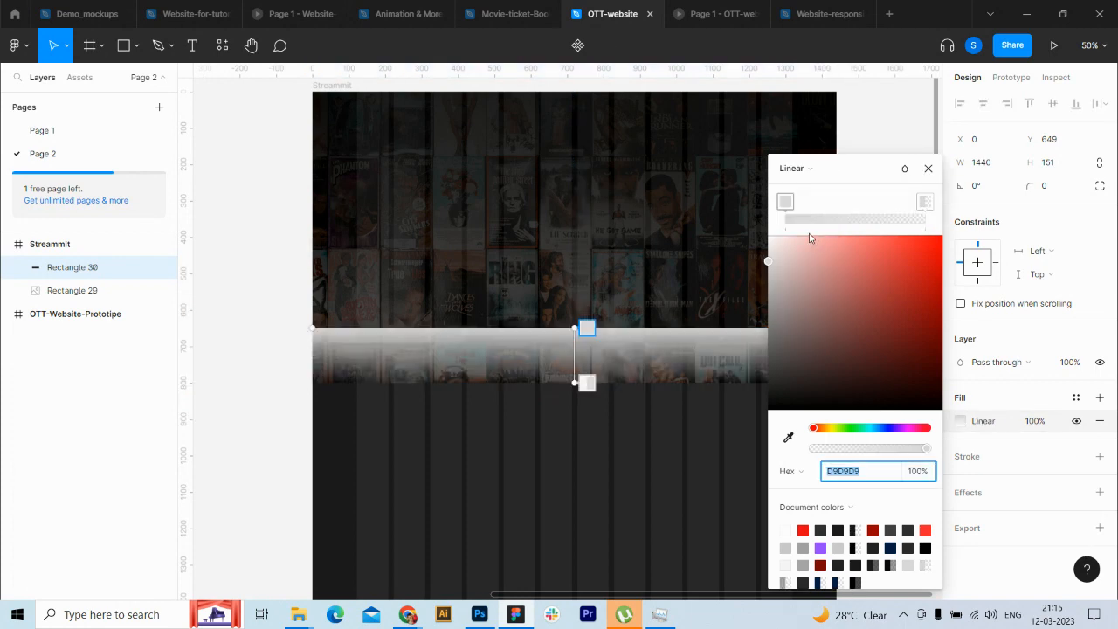
mouse_move(787, 204)
mouse_down()
mouse_move(868, 203)
mouse_move(785, 203)
mouse_up()
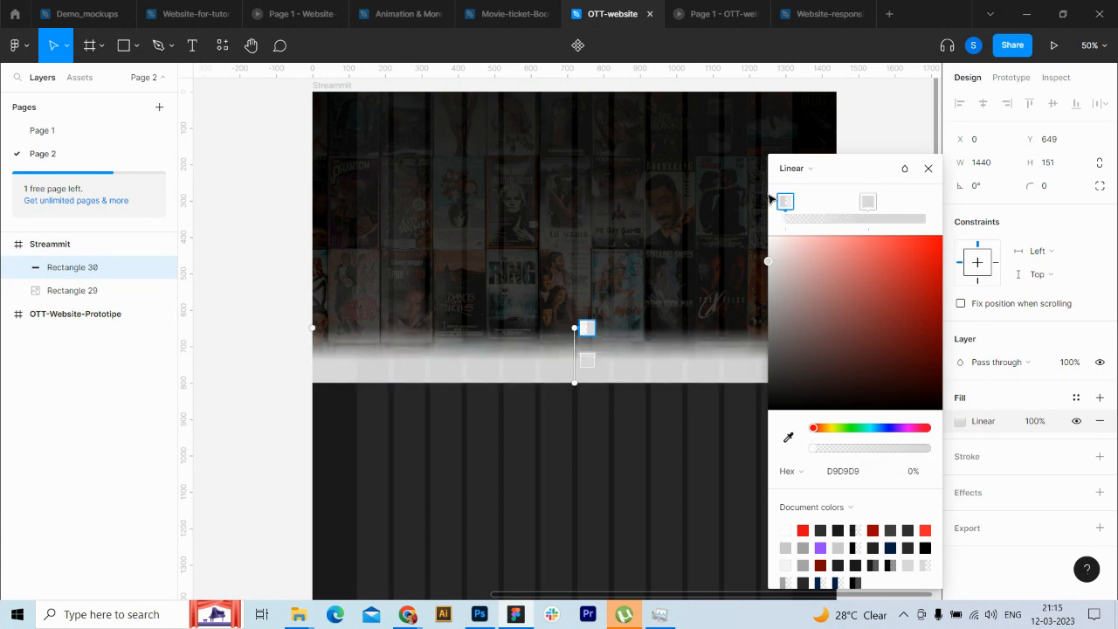
drag(868, 202, 876, 202)
drag(938, 217, 923, 214)
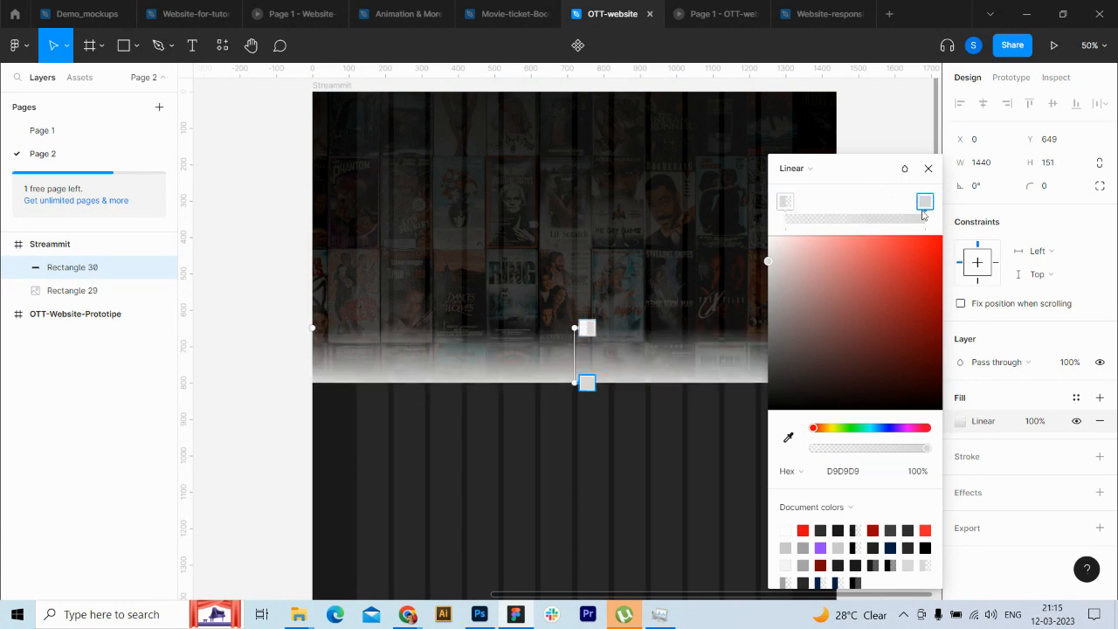
Step: Sample the frame background colour 1B1B1B for both gradient stops and make the top stop fully transparent
click(789, 438)
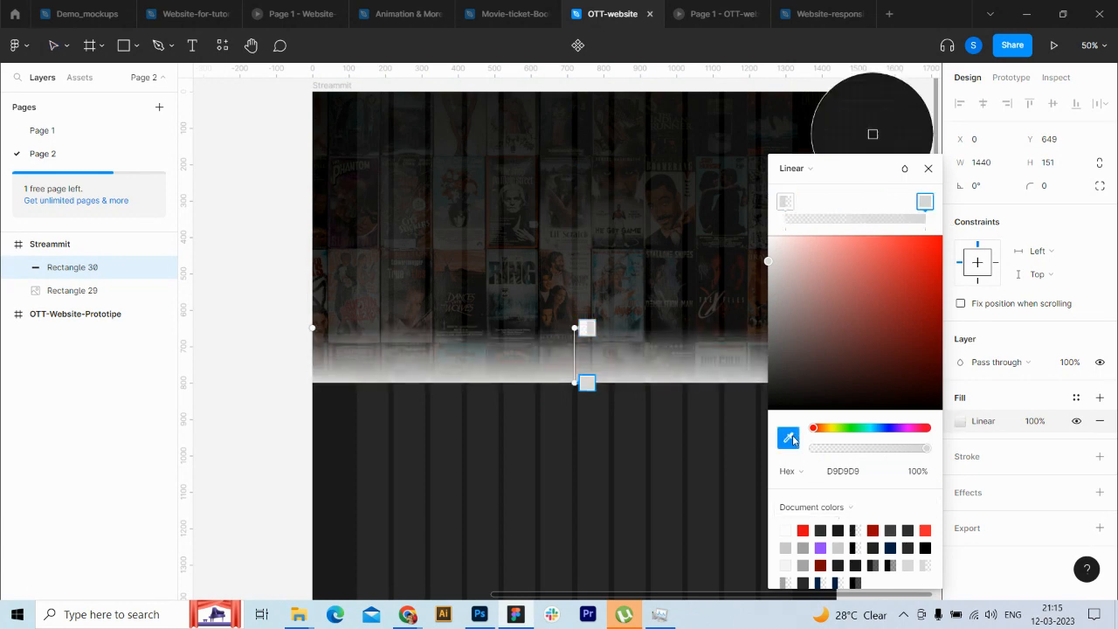
click(670, 442)
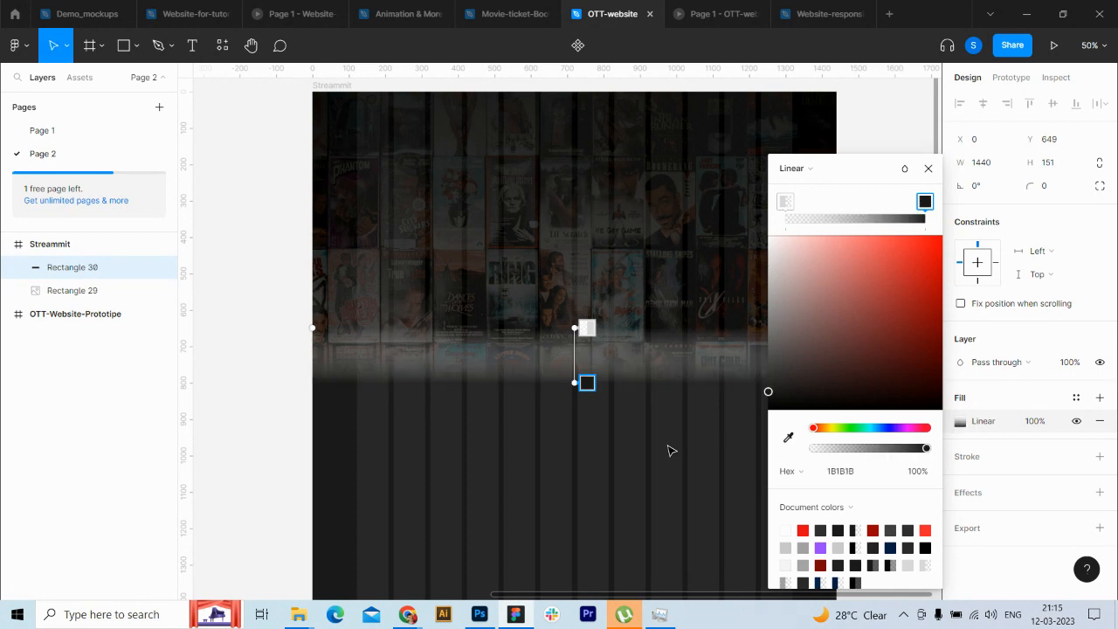
click(785, 202)
click(789, 438)
click(663, 445)
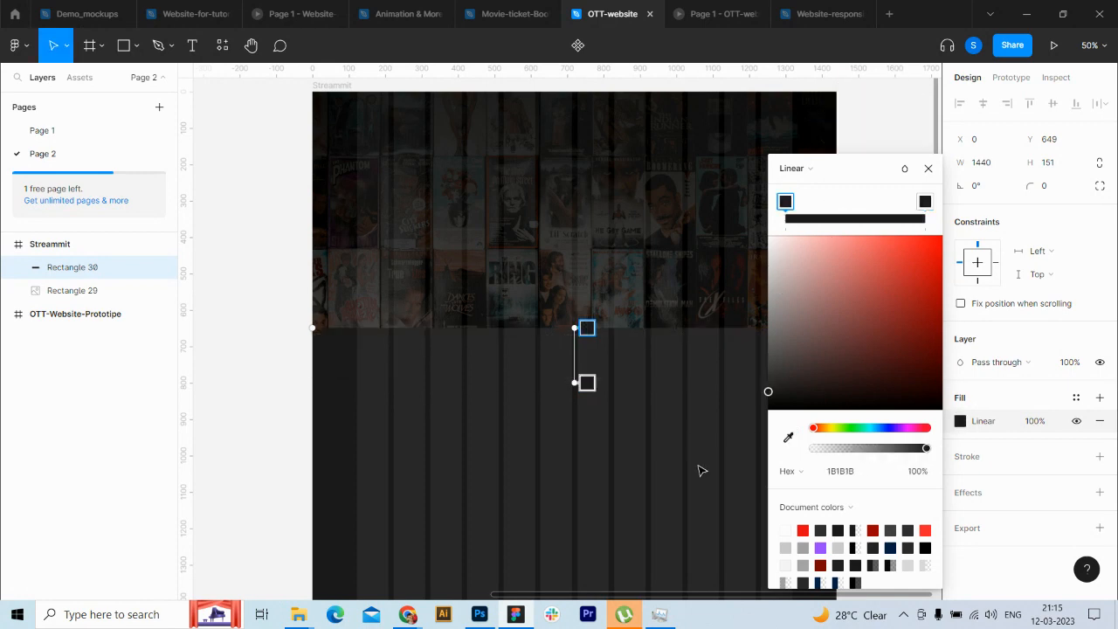
drag(928, 450, 775, 442)
click(927, 169)
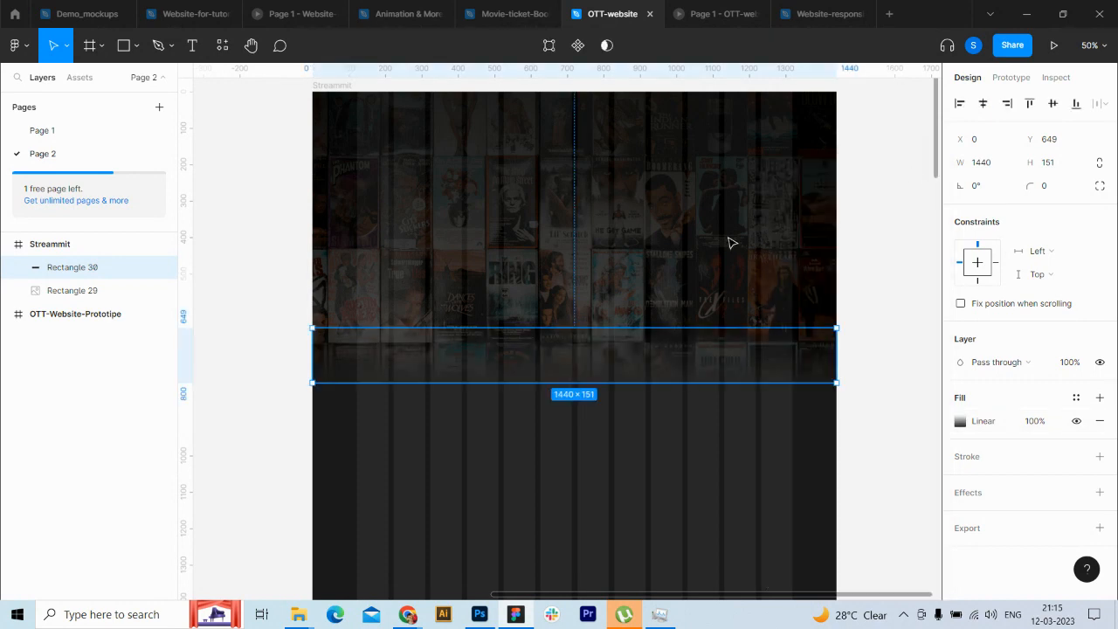
Step: Hide the 12-column layout grid of the Streammit frame
click(69, 239)
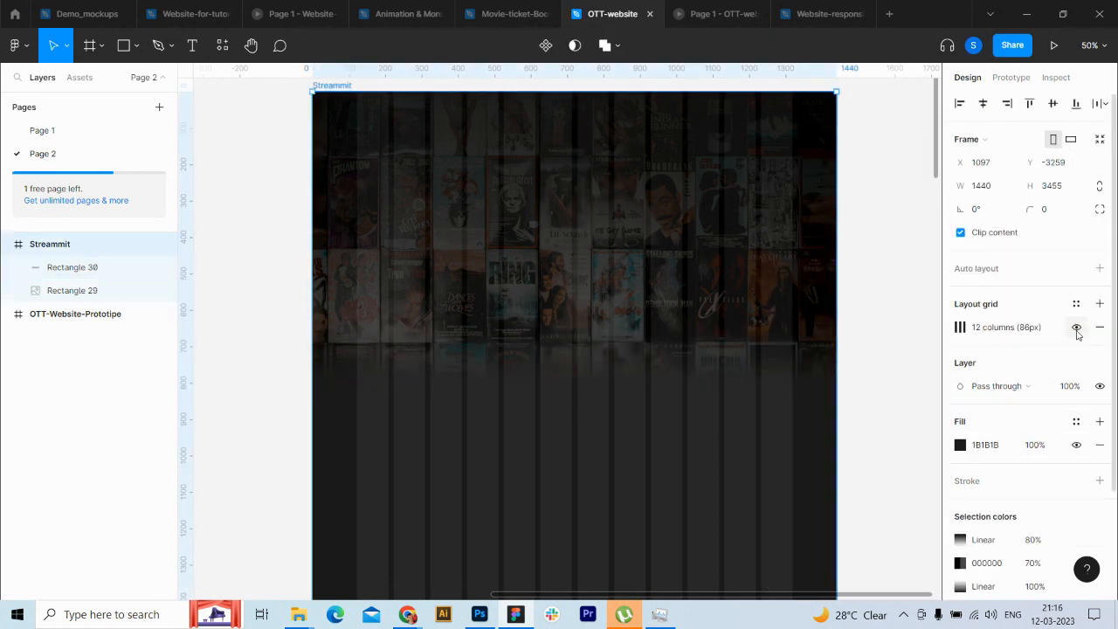
click(1075, 327)
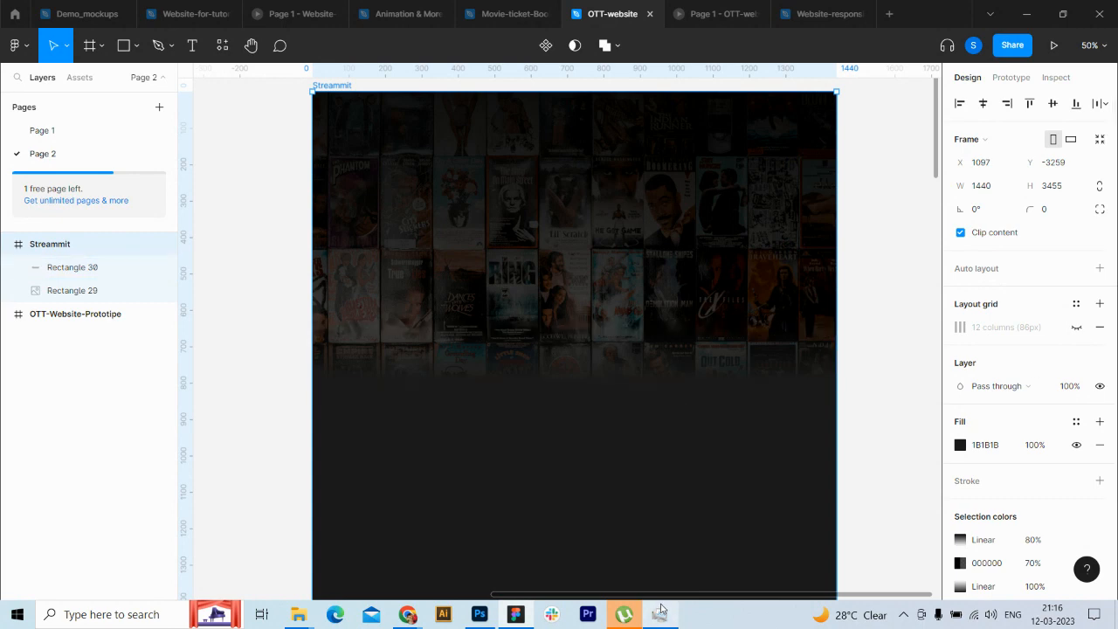
drag(656, 596, 684, 616)
Step: Stretch the fade rectangle at the banner's bottom upward to a height of about 305, keeping its lower edge in place
click(67, 268)
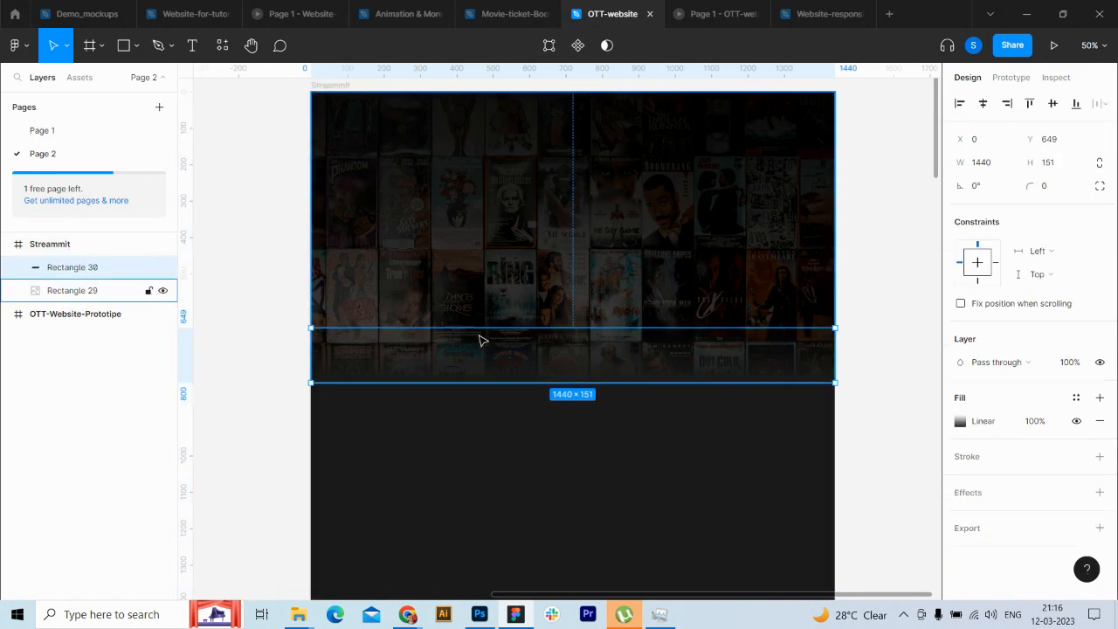
drag(479, 327, 479, 272)
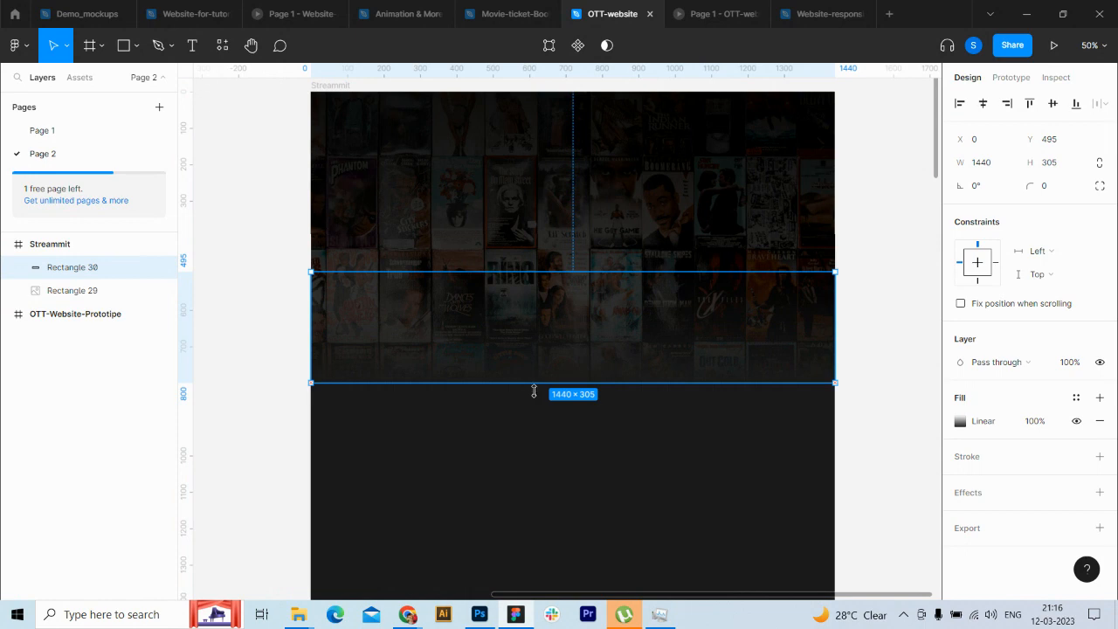
mouse_move(534, 386)
mouse_down()
mouse_move(532, 412)
mouse_move(532, 385)
mouse_up()
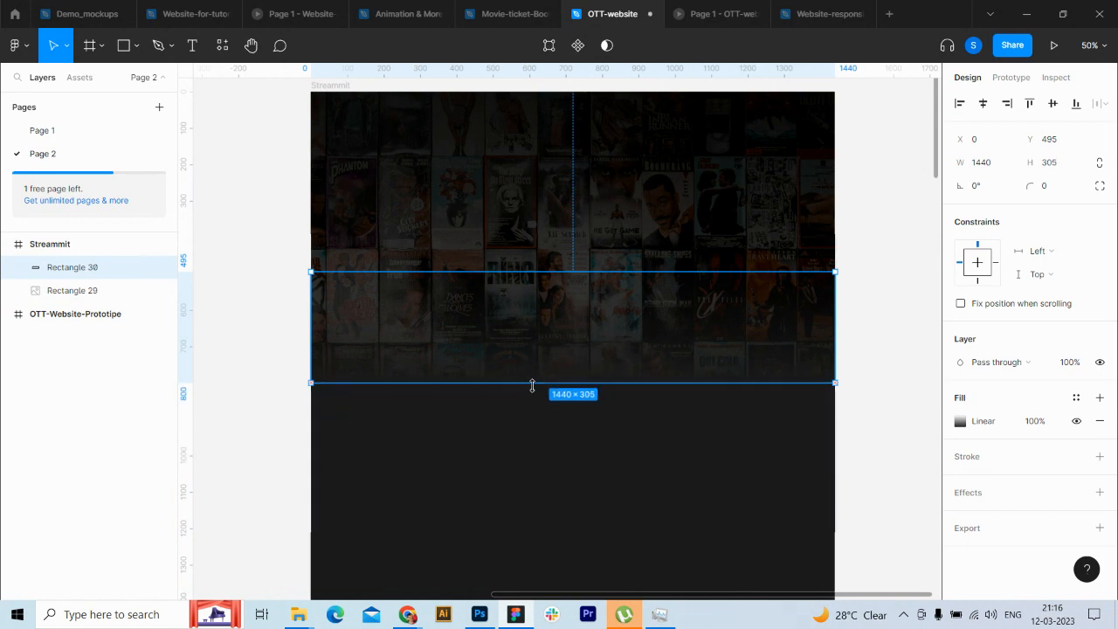
click(891, 432)
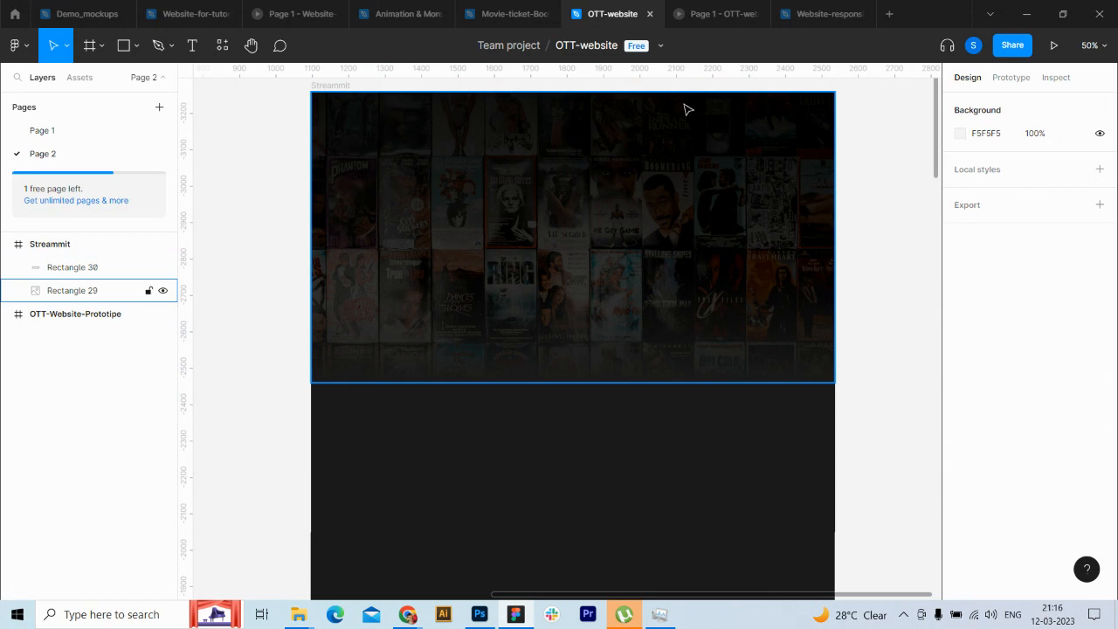
Step: Inspect both gradient stops of the bottom fade rectangle's linear fill
click(81, 267)
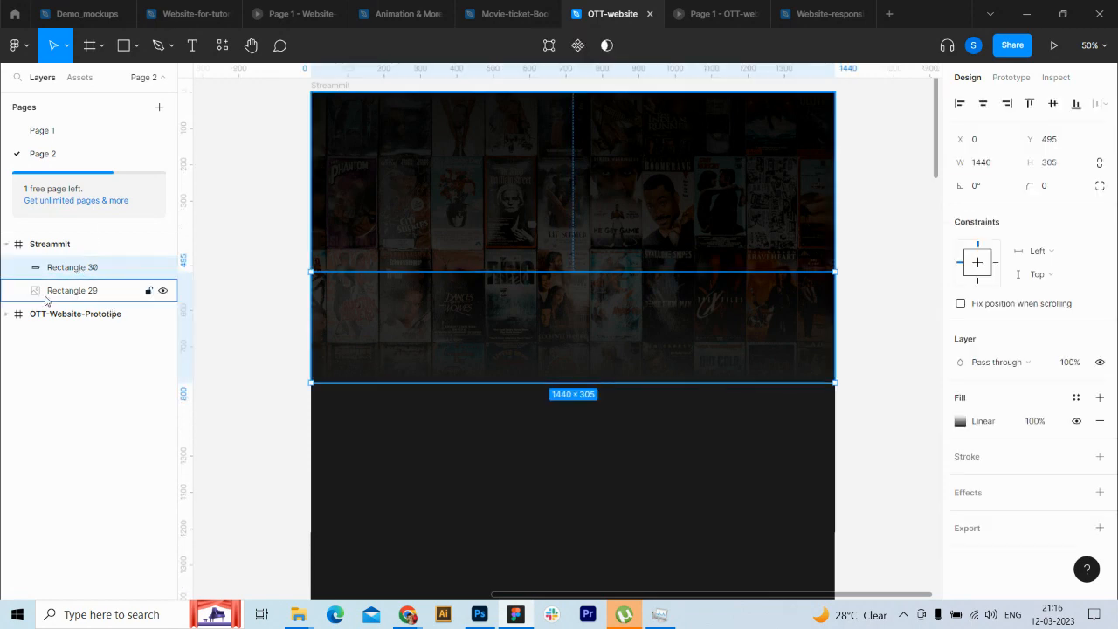
click(961, 423)
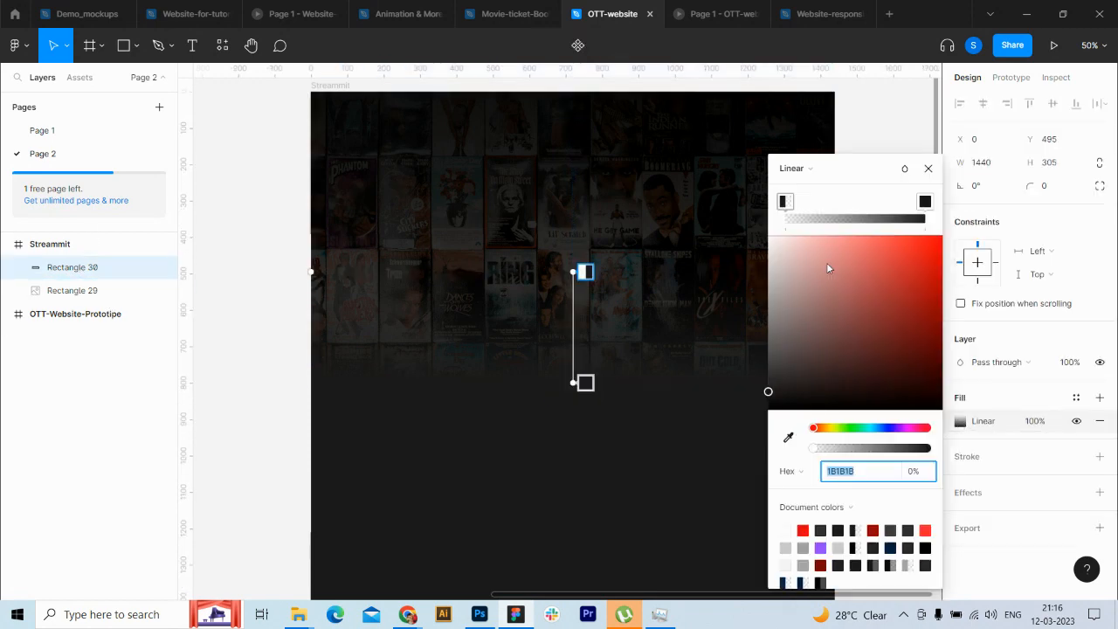
click(925, 201)
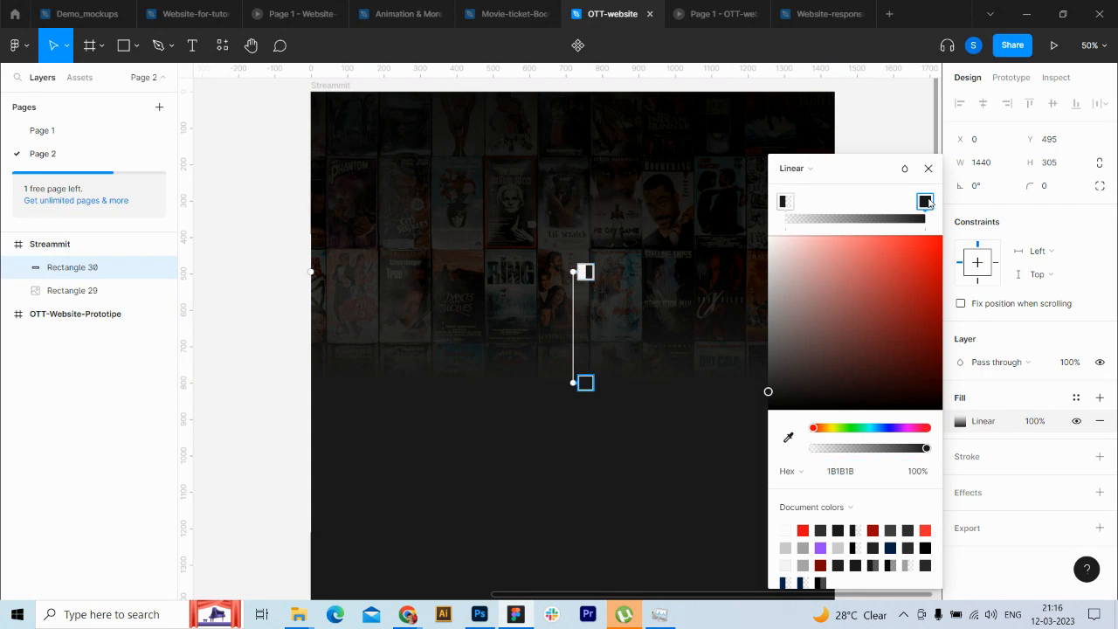
click(769, 394)
click(928, 167)
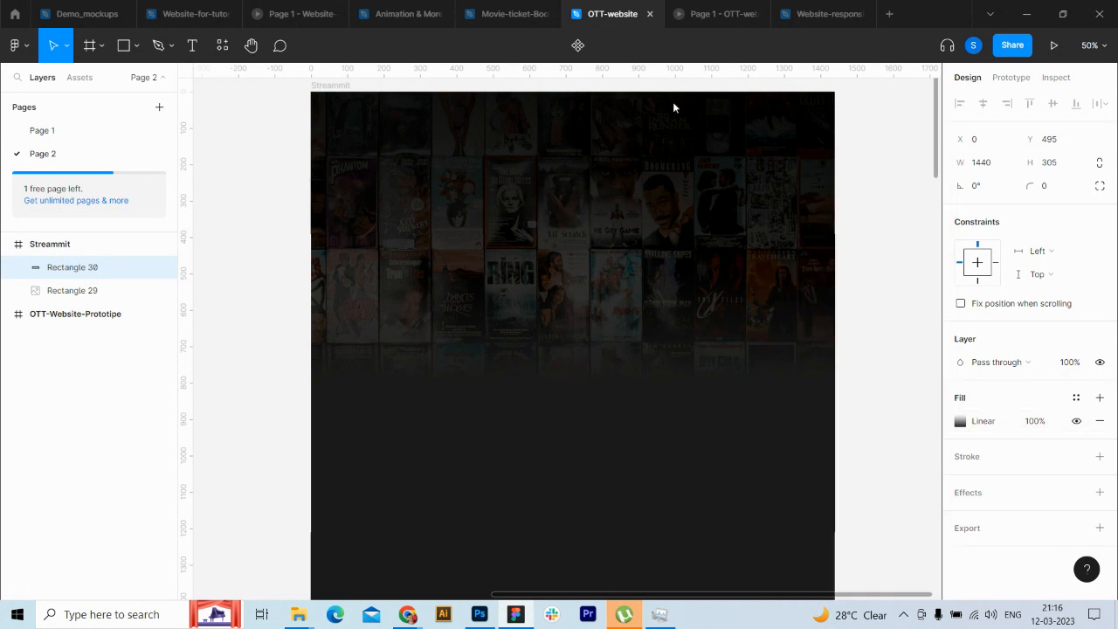
Step: Sample the frame background colour 1B1B1B for the opaque stop of the banner rectangle's linear overlay fill
click(85, 294)
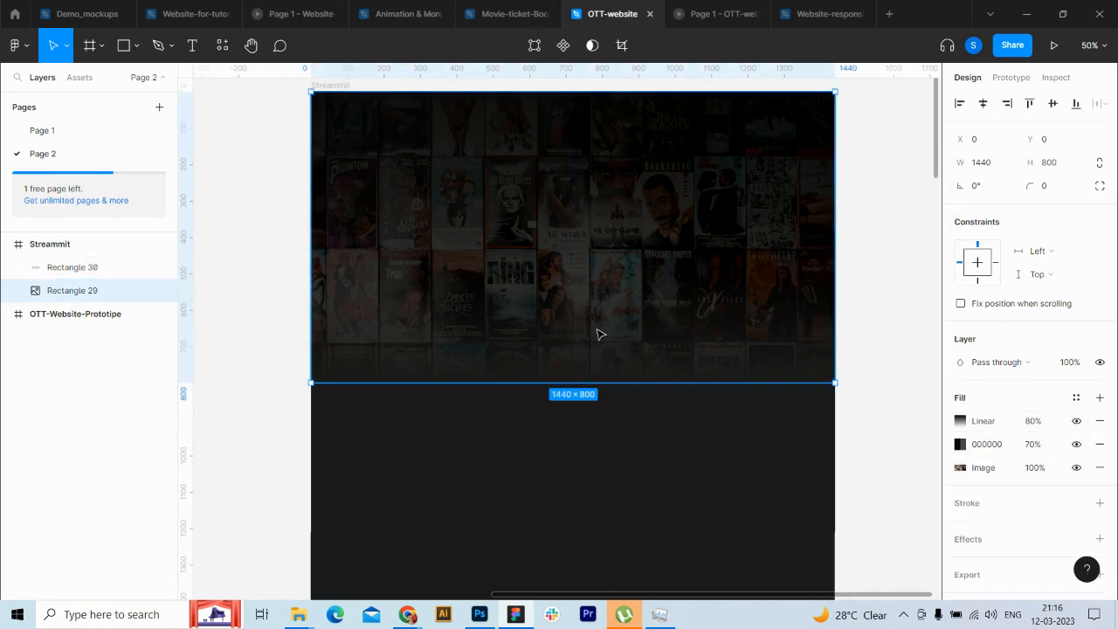
click(961, 421)
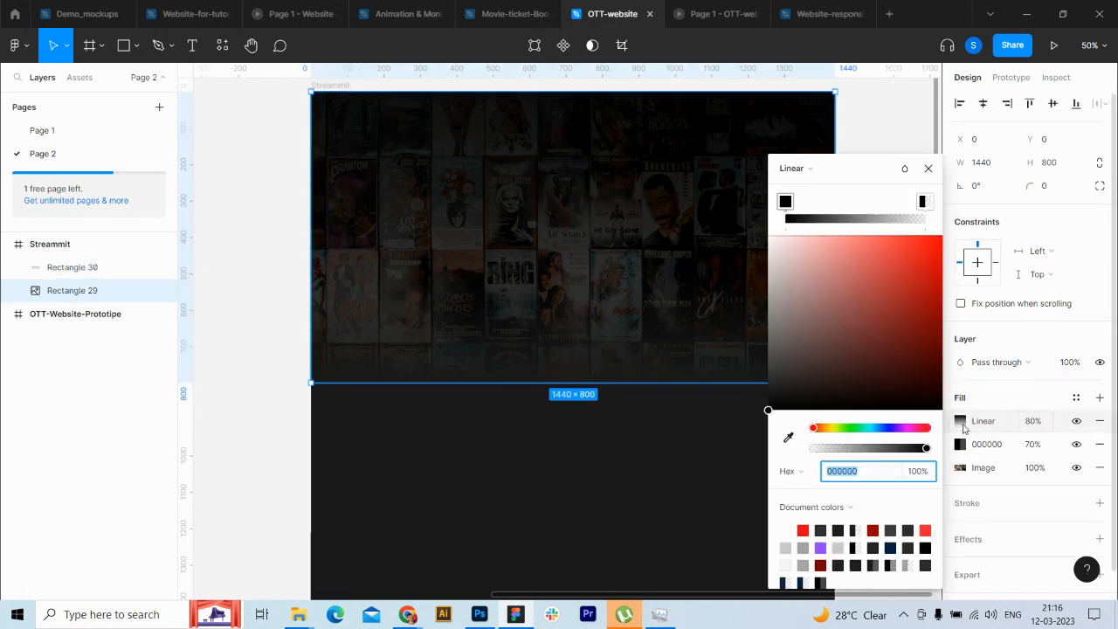
click(788, 439)
click(616, 500)
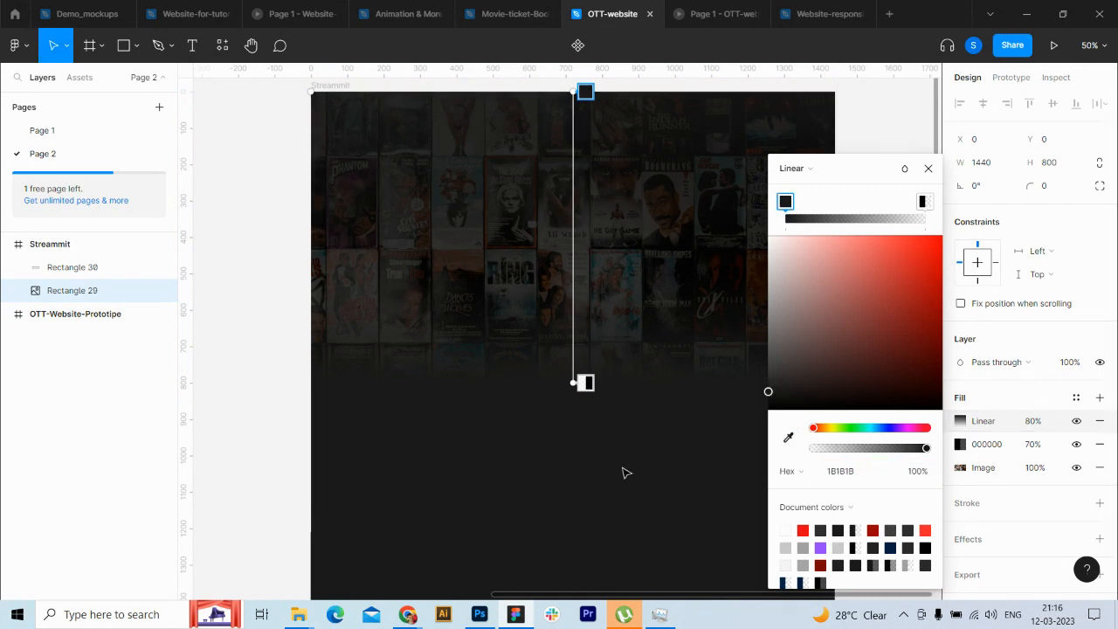
Step: Try 90% opacity on the banner rectangle's linear overlay fill and settle on 100%
click(1035, 422)
text(90)
key(Return)
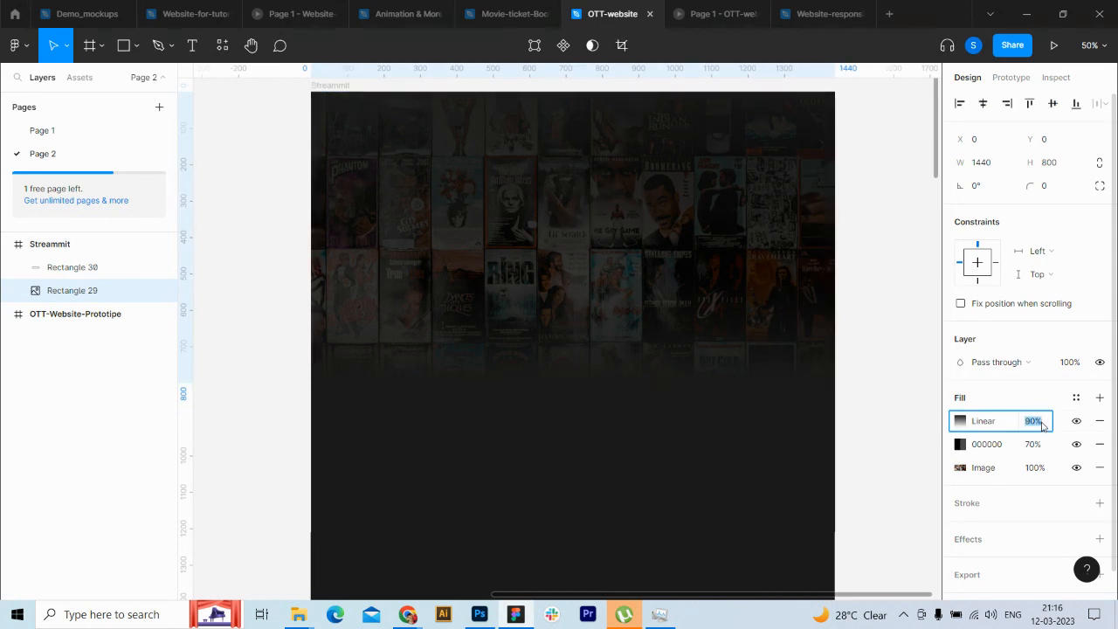
text(100)
key(Return)
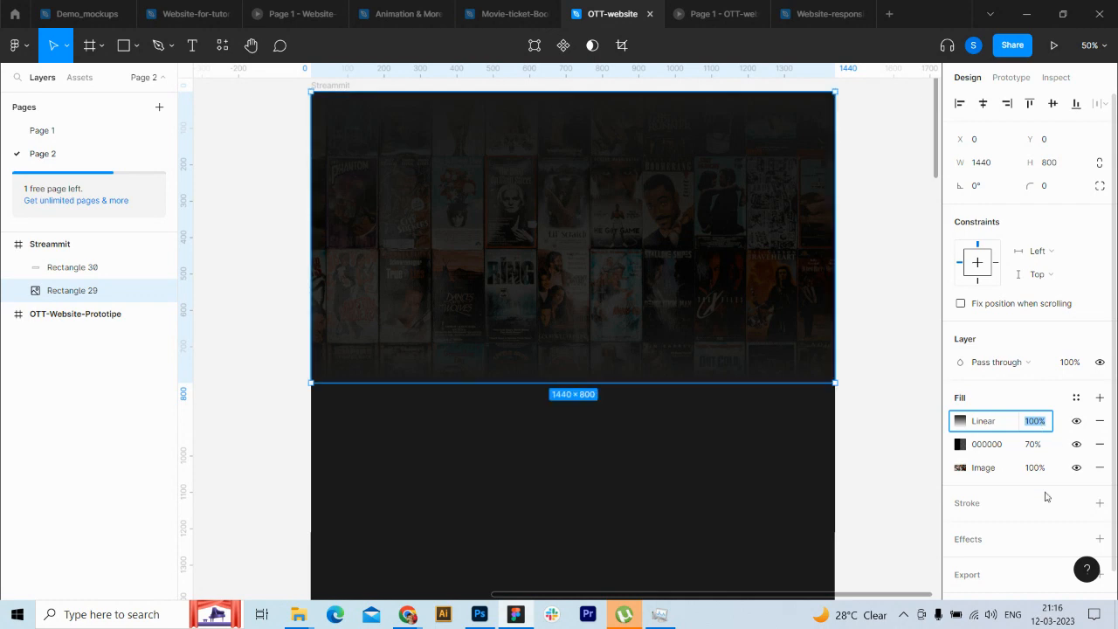
click(871, 449)
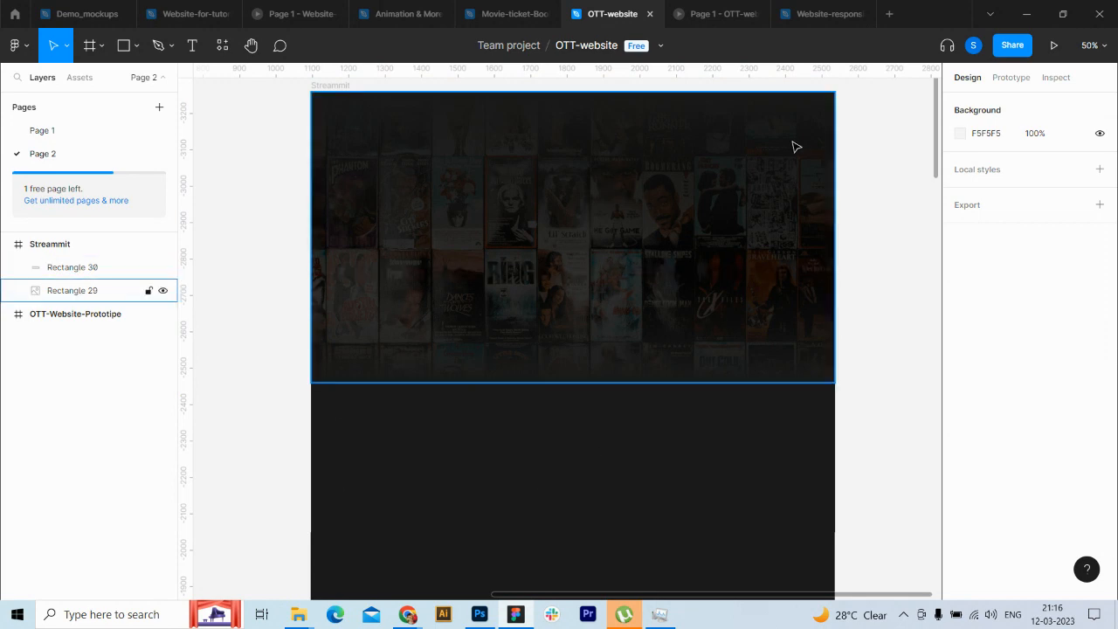
click(68, 270)
click(841, 252)
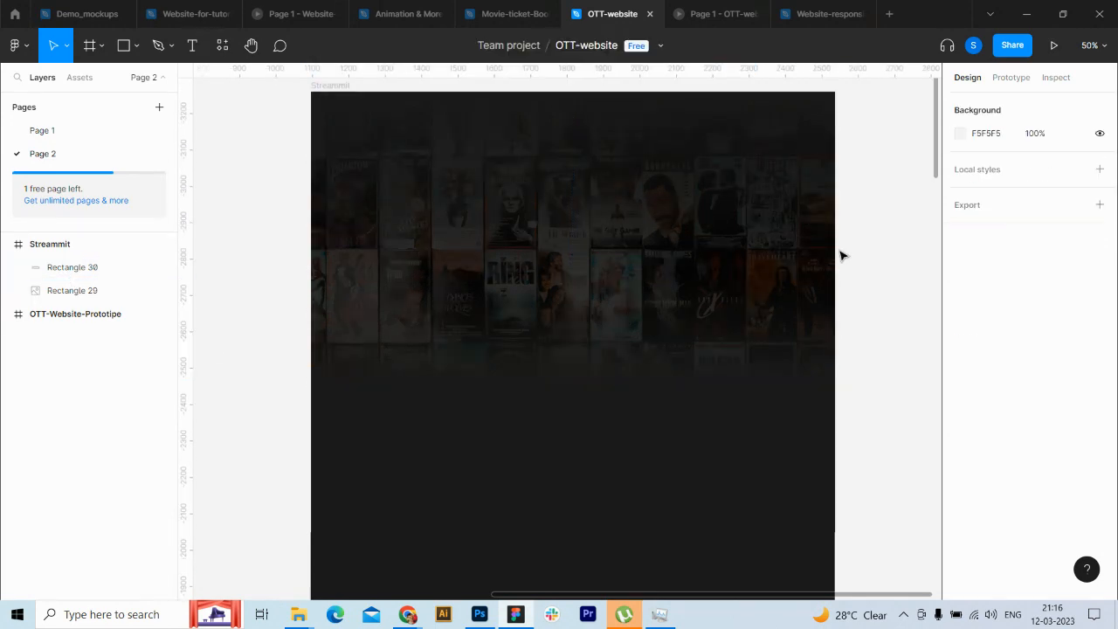
Step: Set the horizontal constraint of both the banner rectangle and the fade rectangle to Scale
click(54, 269)
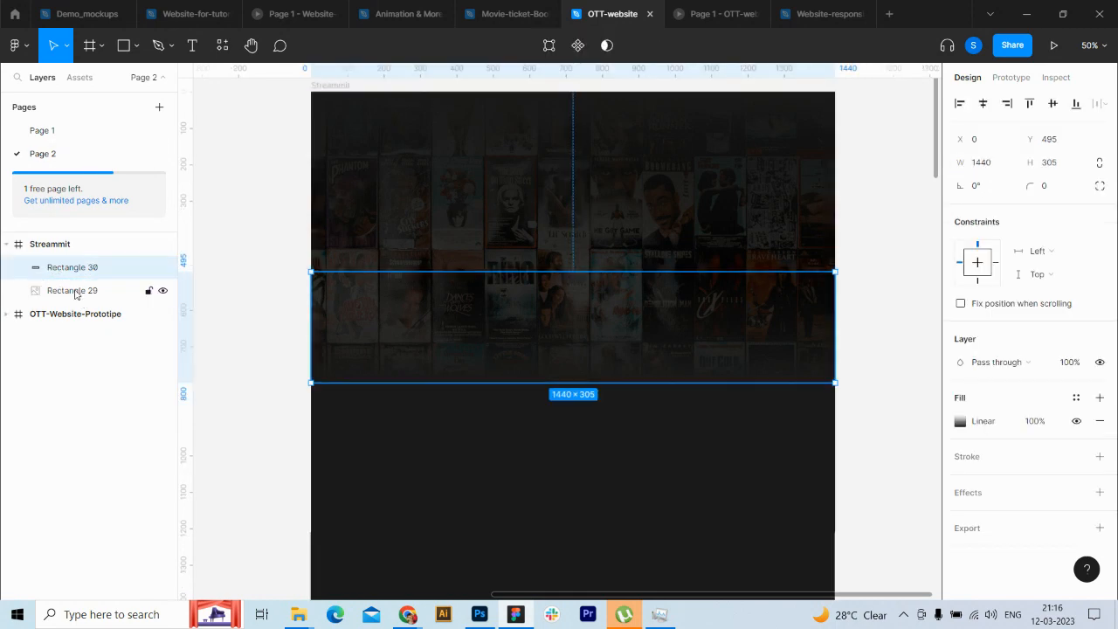
shift+click(77, 295)
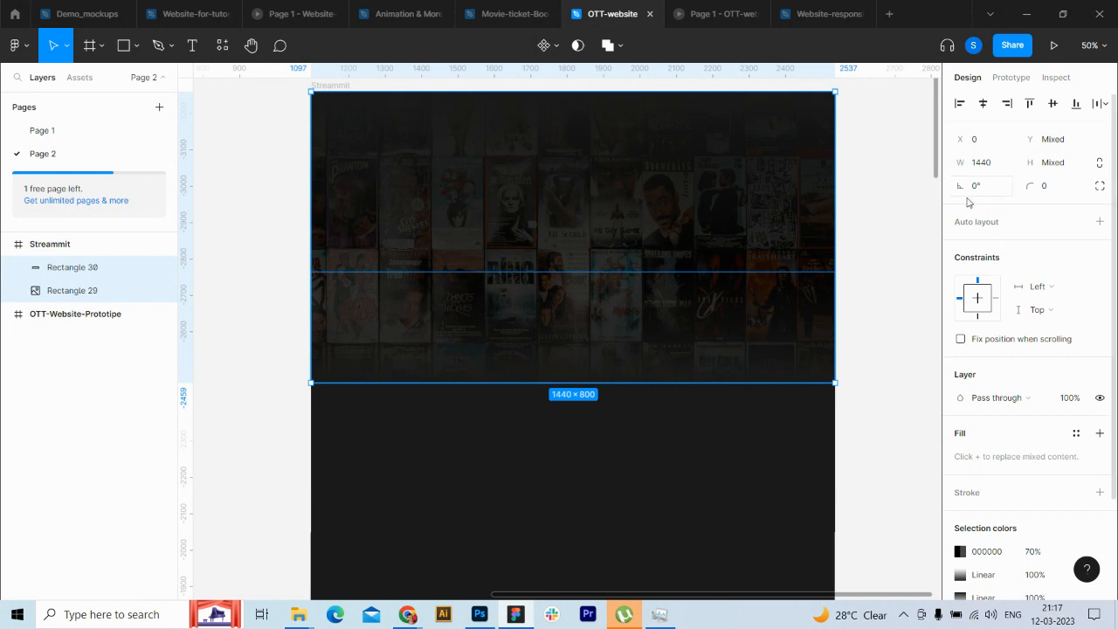
click(1073, 289)
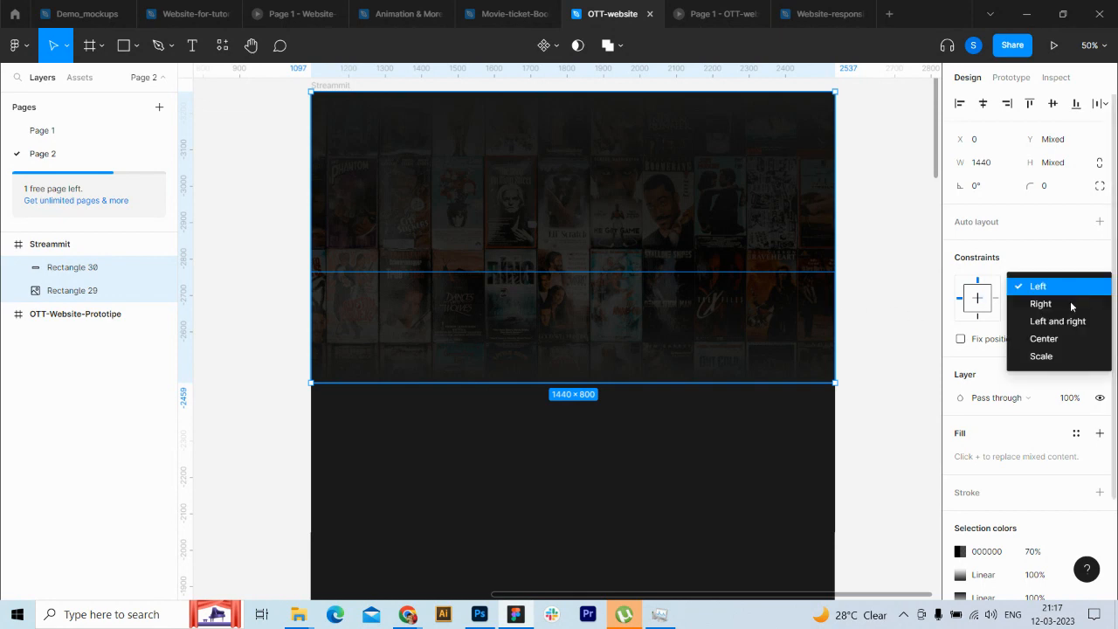
click(1055, 357)
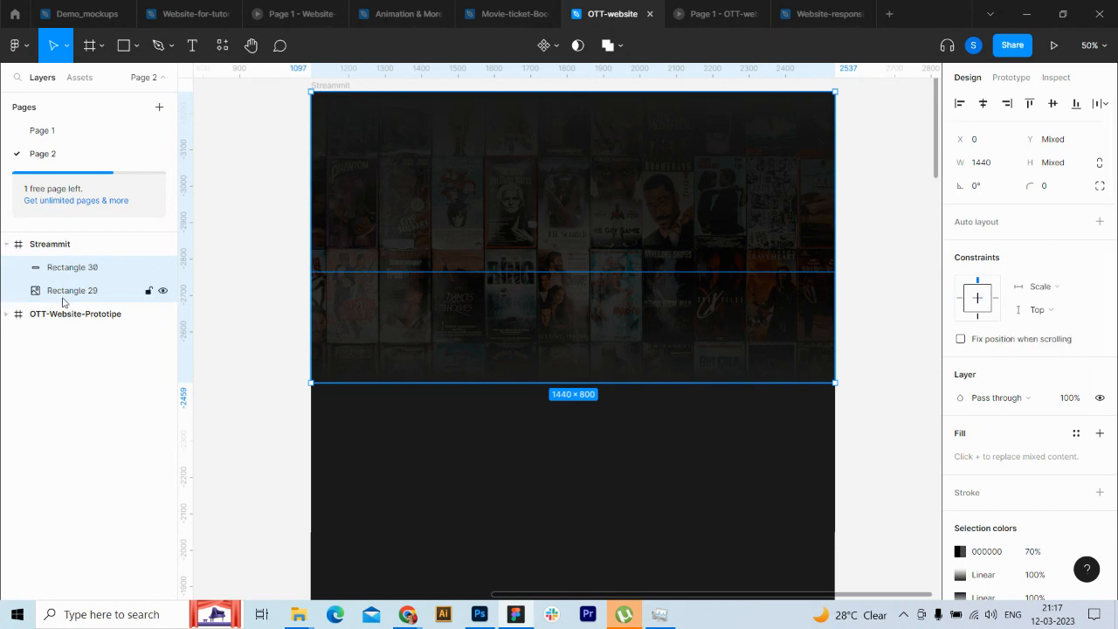
Step: Group the banner and fade rectangles and name the group hero-bg
key(ctrl+g)
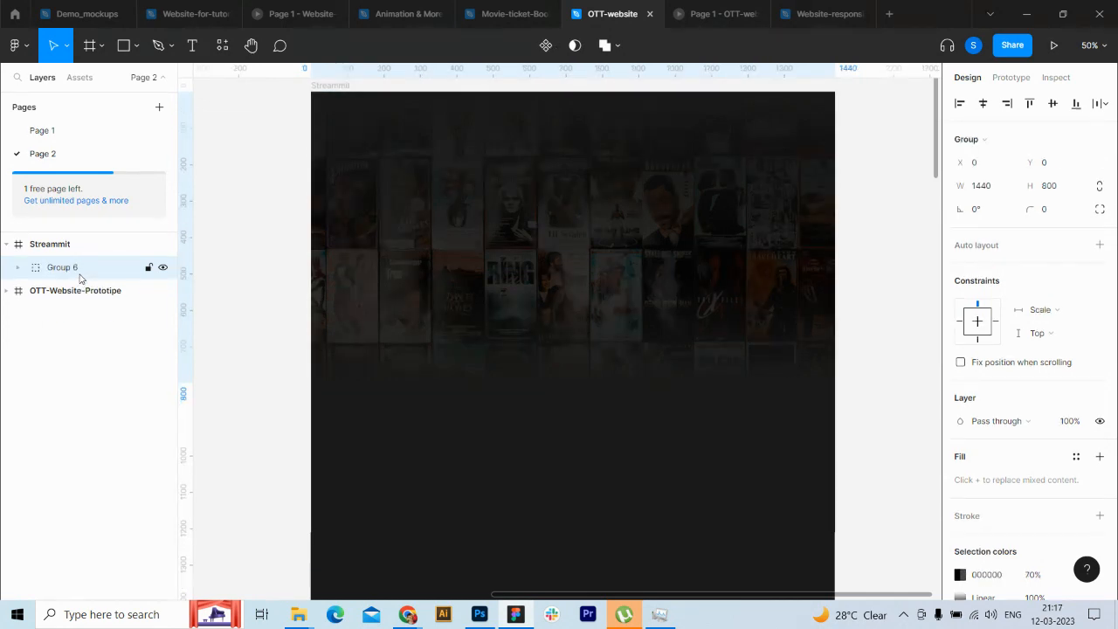
double_click(69, 269)
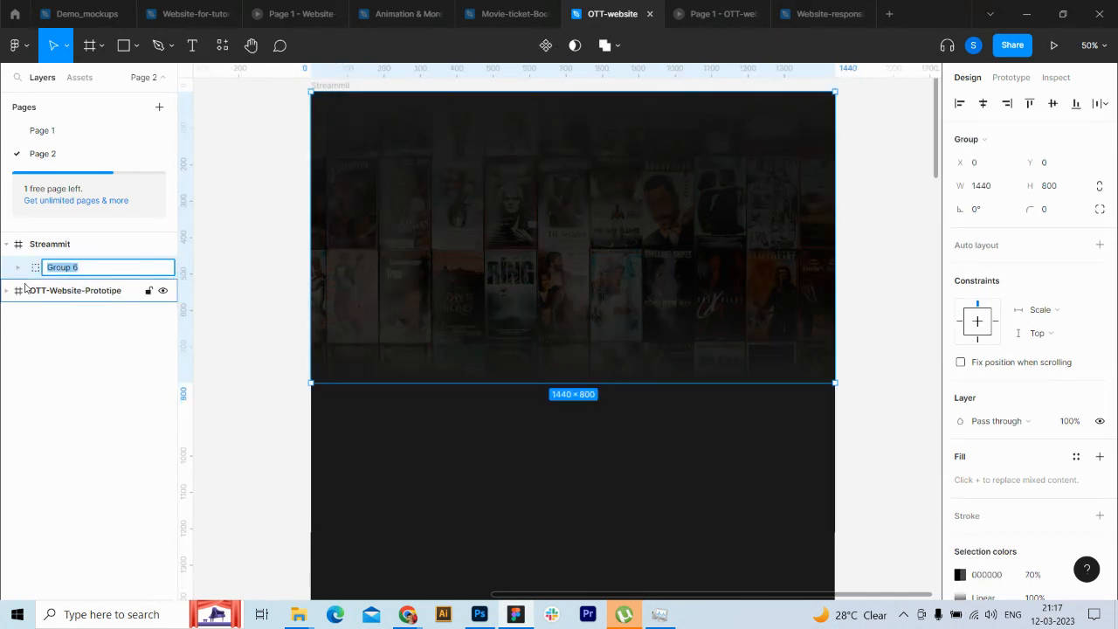
text(hero-bg)
key(Return)
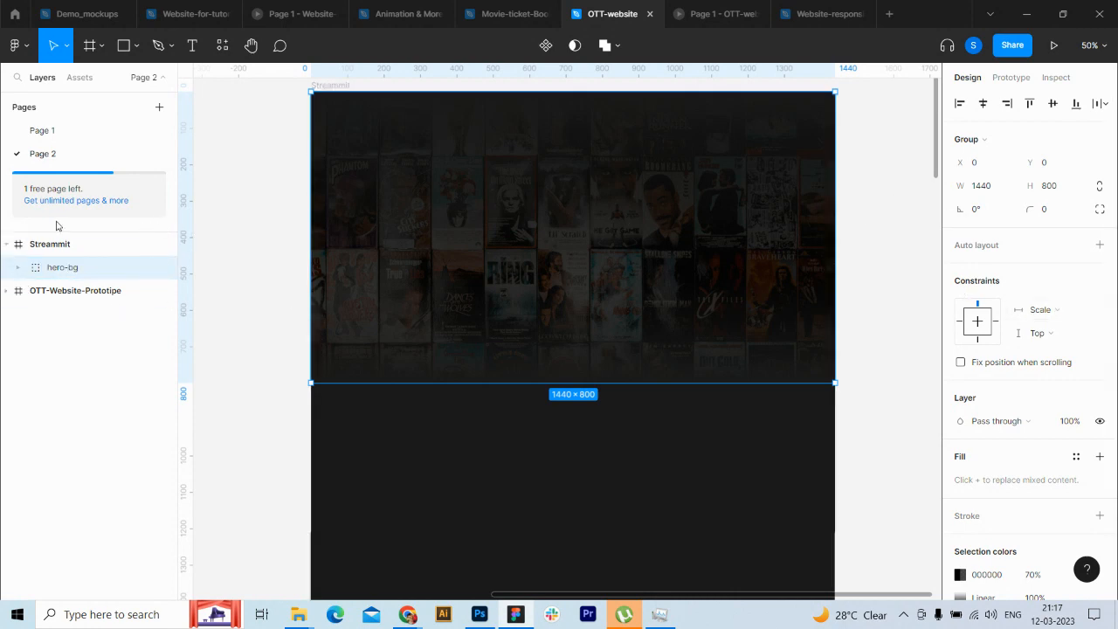
Step: Test how the hero background scales by widening the Streammit frame to about 1465, and undo the resize
click(56, 248)
mouse_move(834, 271)
mouse_down()
mouse_move(894, 270)
mouse_move(844, 277)
mouse_up()
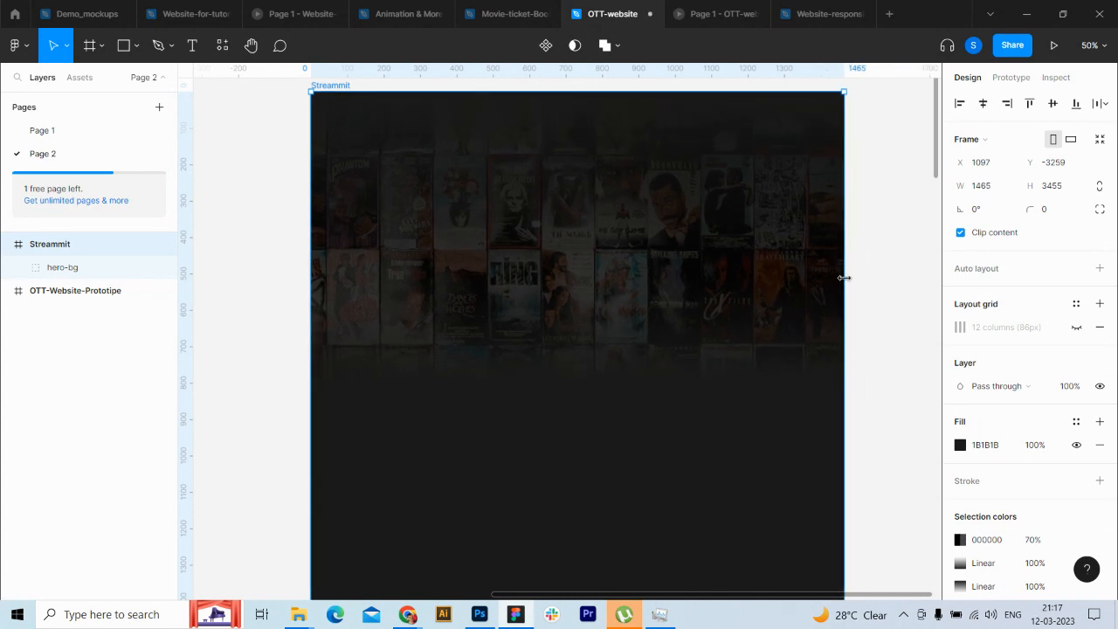
key(ctrl+z)
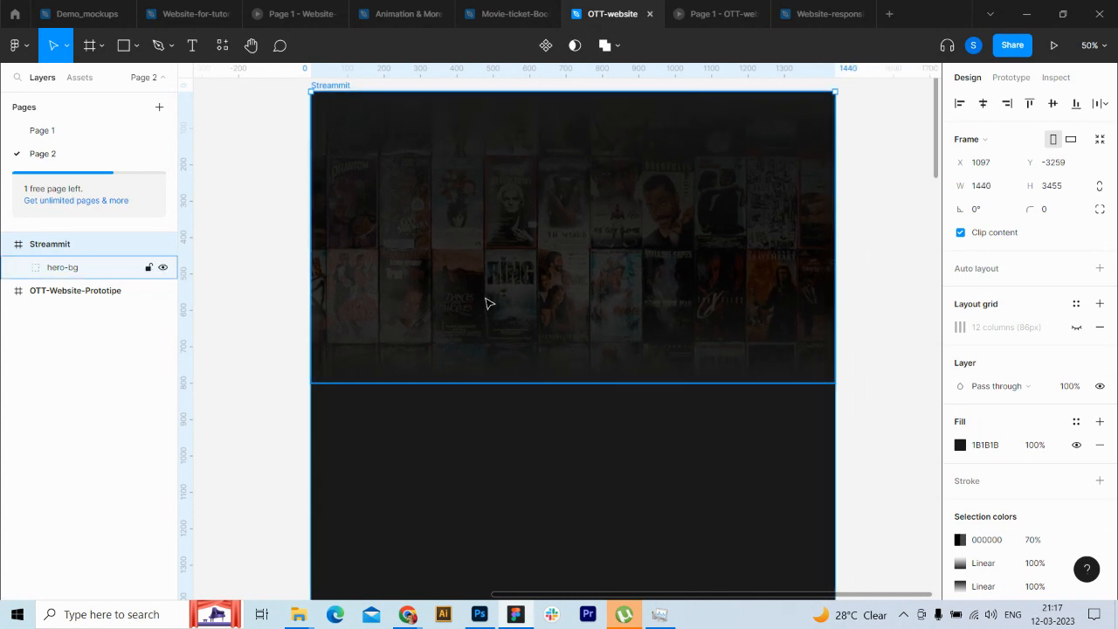
click(887, 402)
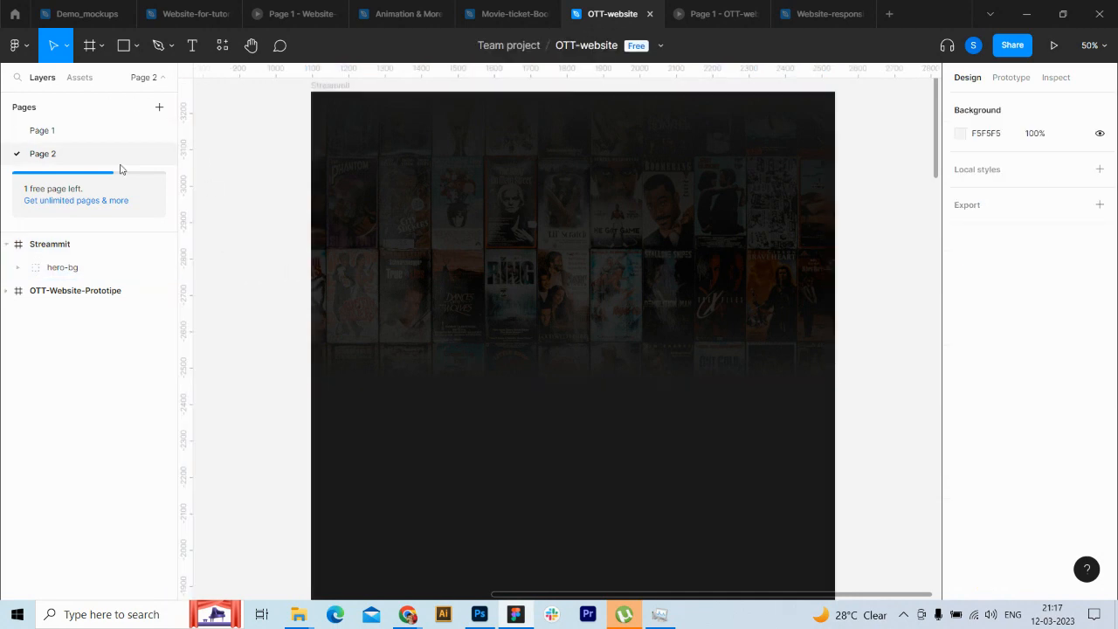
Step: Show the Streammit frame's layout grid and draw a full-width header rectangle about 1440 × 97 along the frame's top edge
click(74, 245)
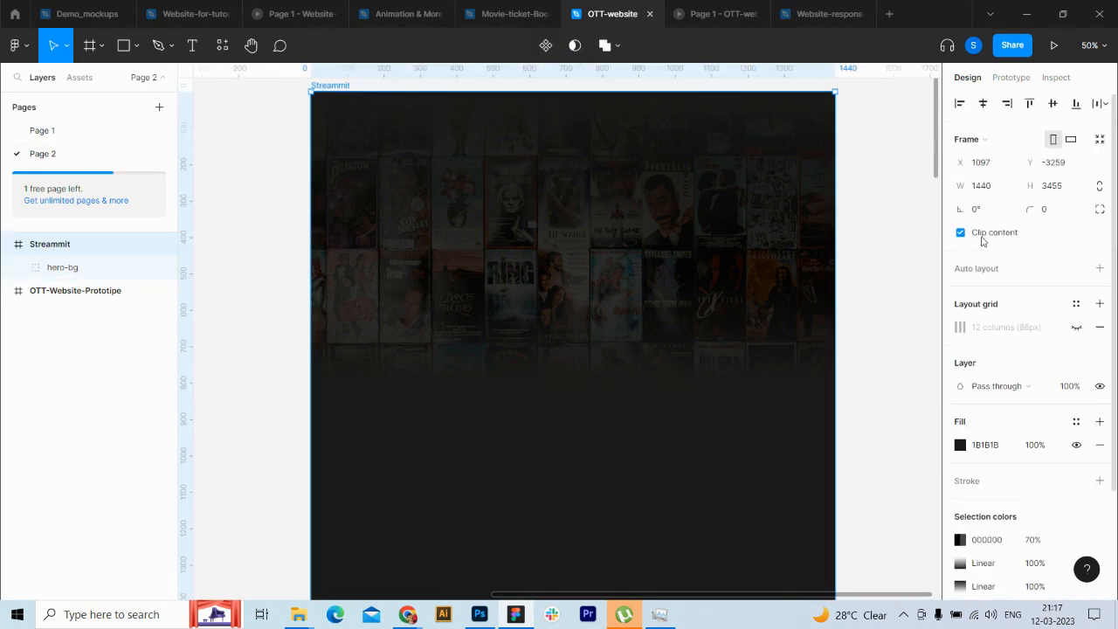
click(1076, 327)
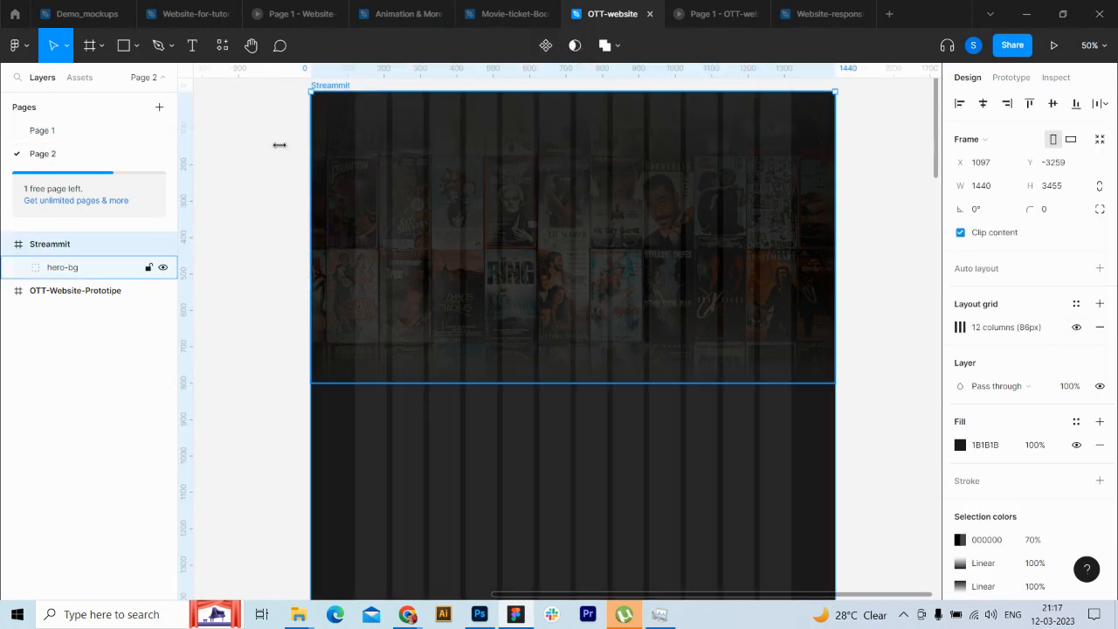
click(123, 45)
mouse_move(310, 91)
mouse_down()
mouse_move(375, 114)
mouse_move(538, 107)
mouse_move(835, 123)
mouse_up()
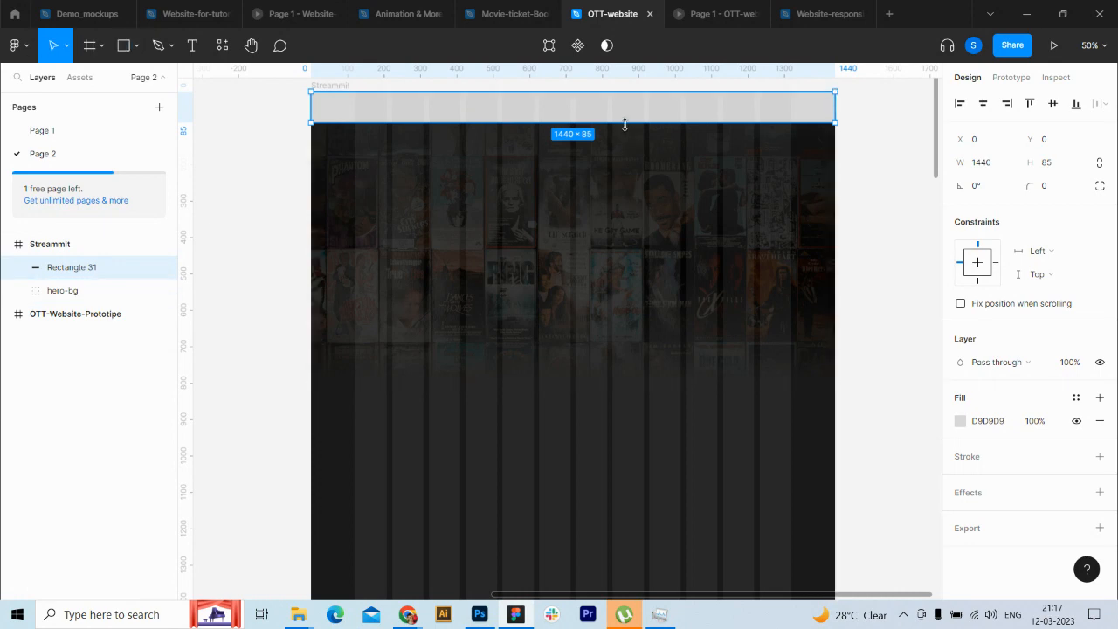
drag(626, 129, 627, 128)
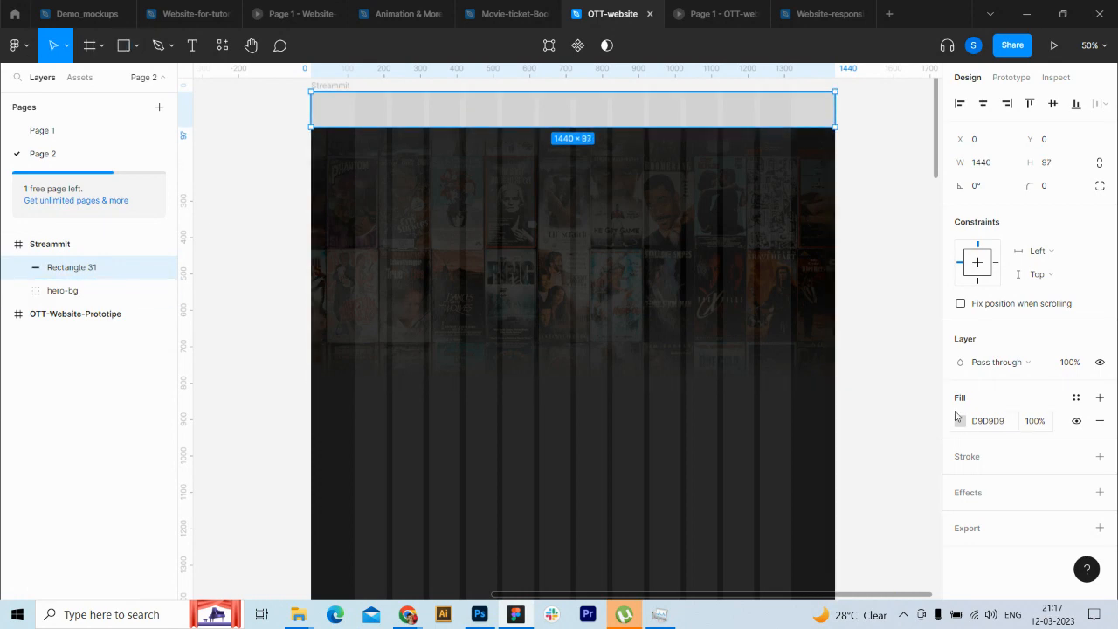
Step: Fill the header rectangle with the frame background colour 1B1B1B by sampling it from the canvas
click(961, 422)
drag(784, 379, 762, 413)
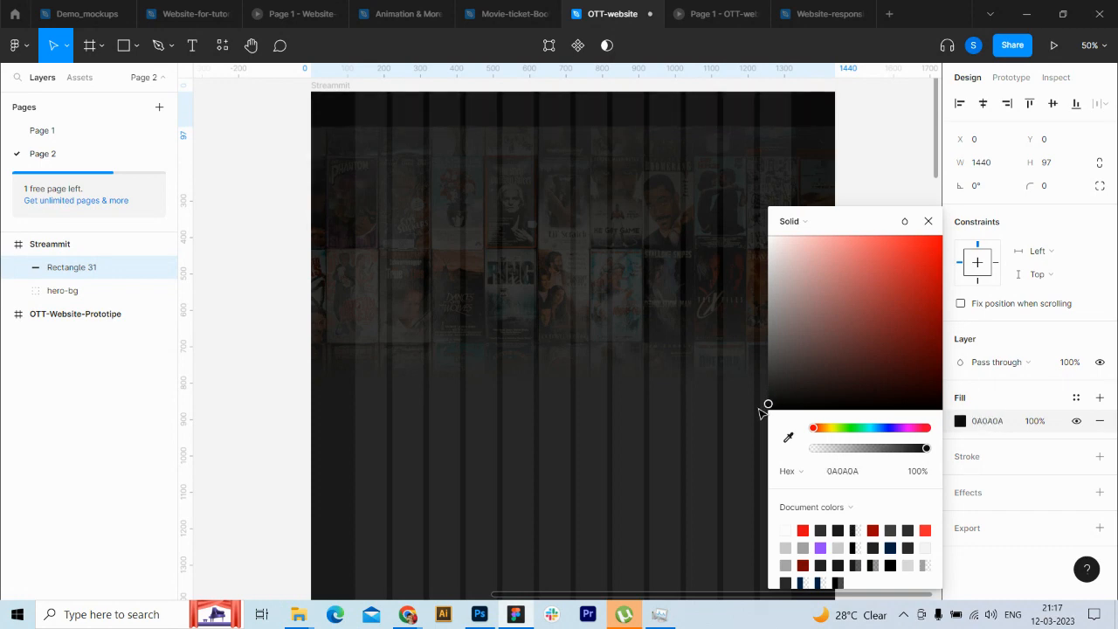
click(788, 436)
click(336, 405)
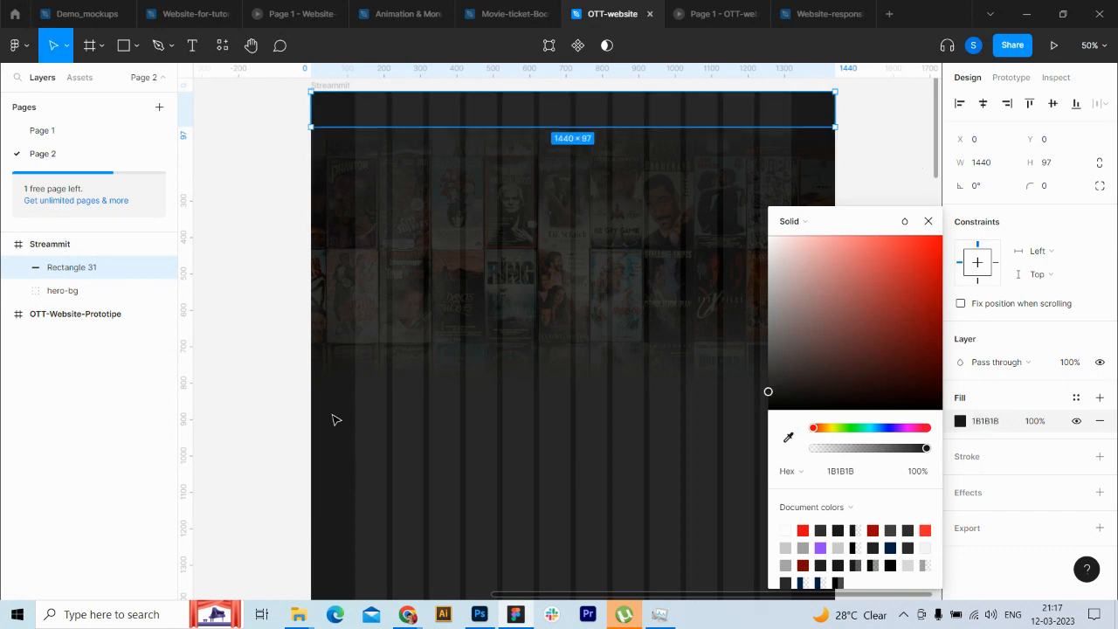
click(928, 222)
Step: Hide the Streammit frame's column grid again and select the header rectangle
key(Escape)
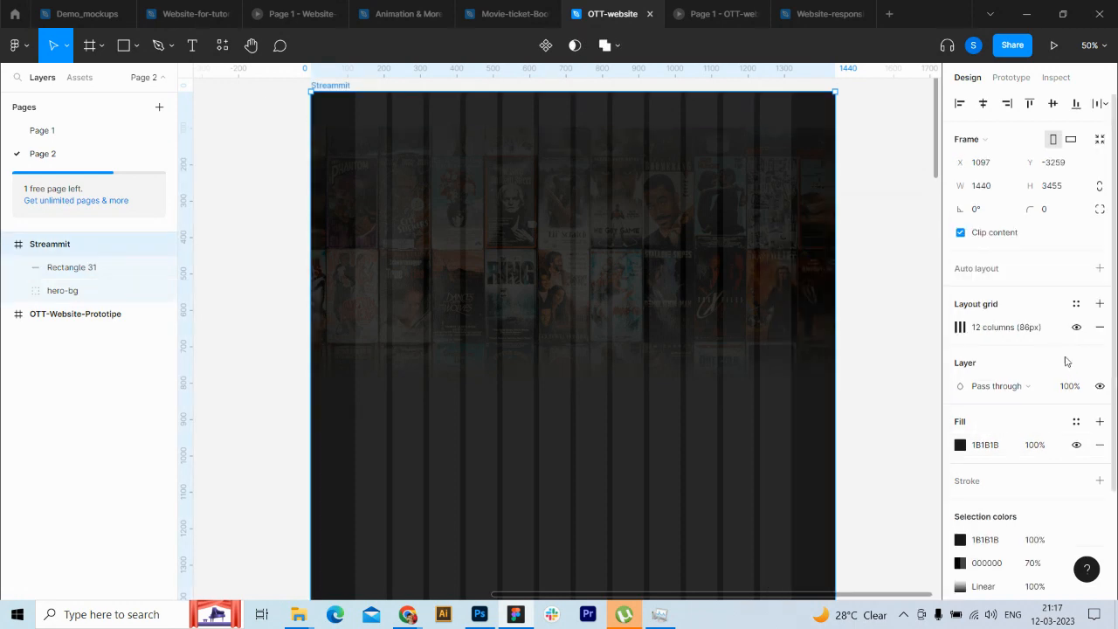
click(1076, 327)
click(642, 121)
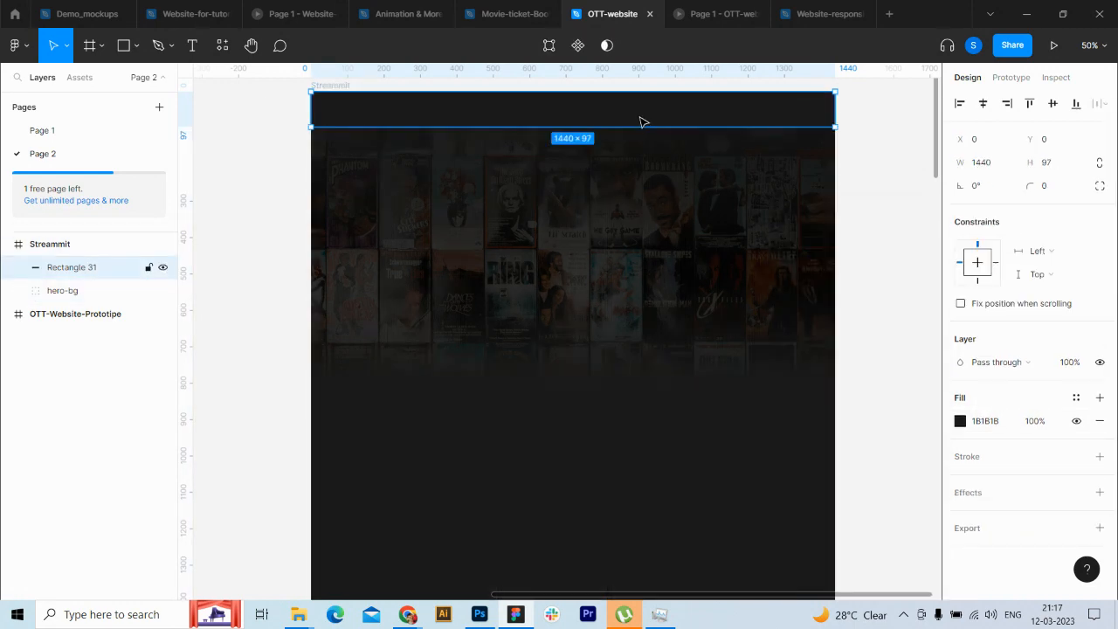
Step: Lower the header rectangle's fill opacity to 40%
click(1045, 422)
text(70)
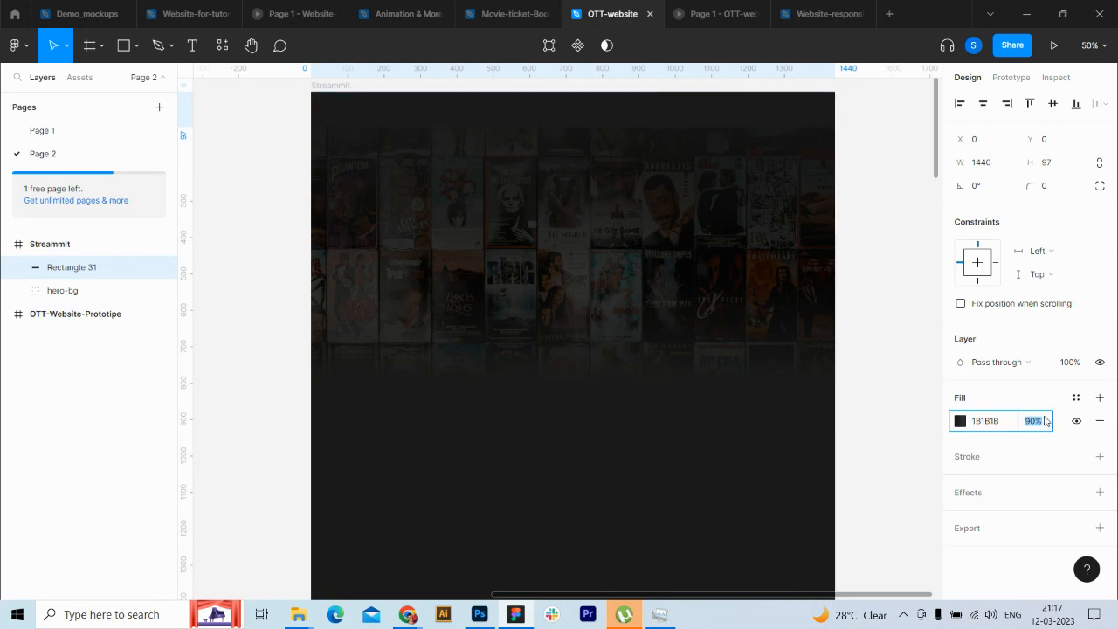
key(Return)
text(50)
key(Return)
key(Up)
key(Up)
key(Down)
key(Escape)
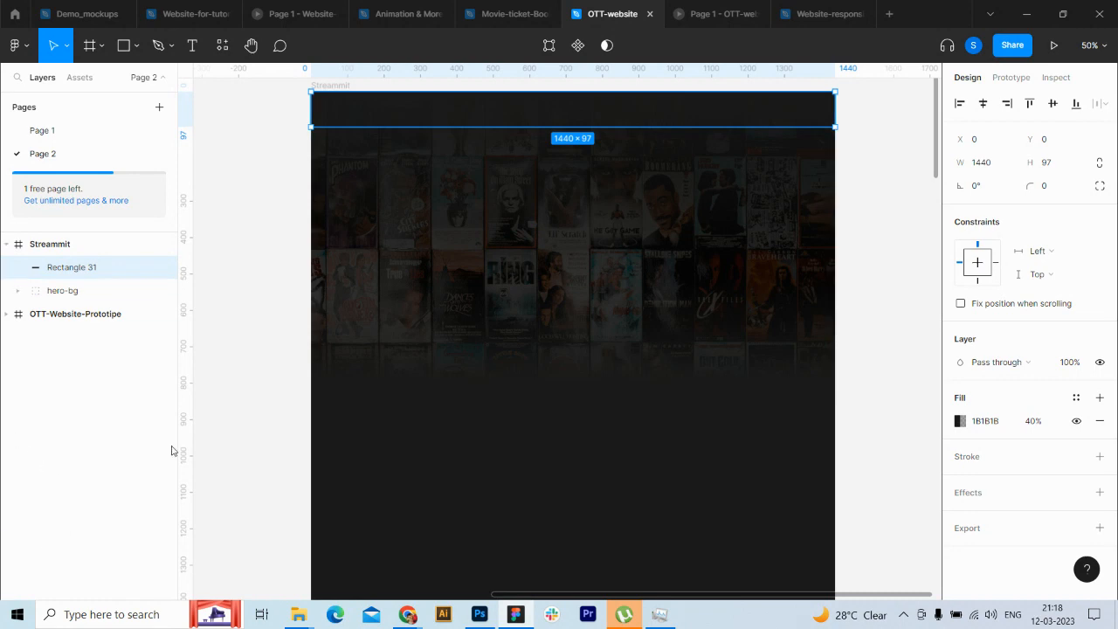
Step: Move the dark 1B1B1B stop of the linear gradient on the hero image rectangle slightly down from its upper edge
click(21, 291)
click(70, 336)
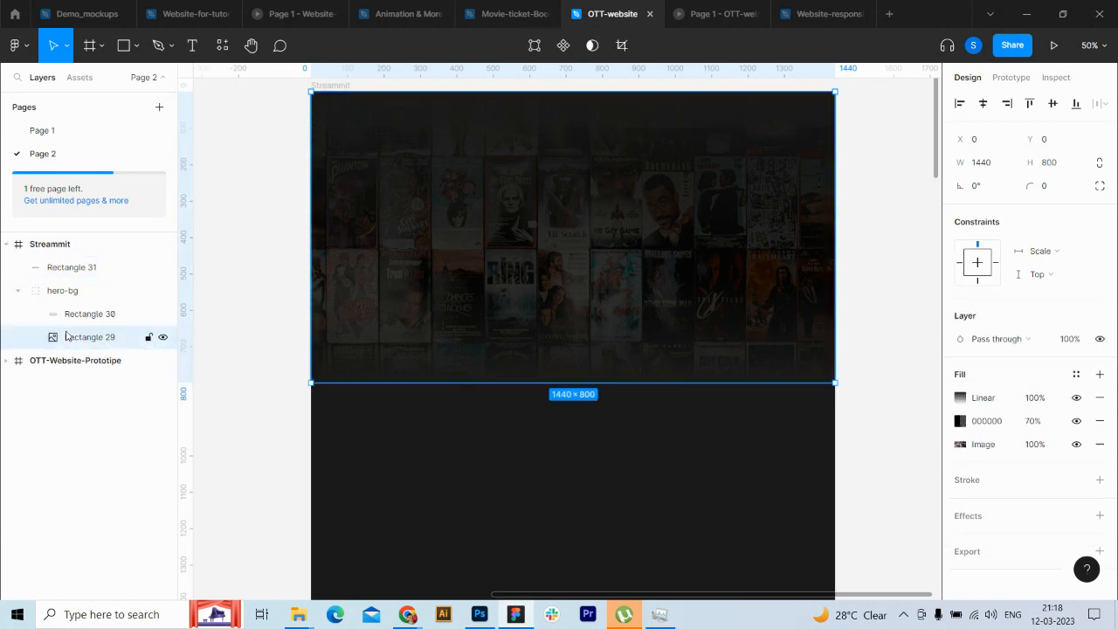
click(961, 398)
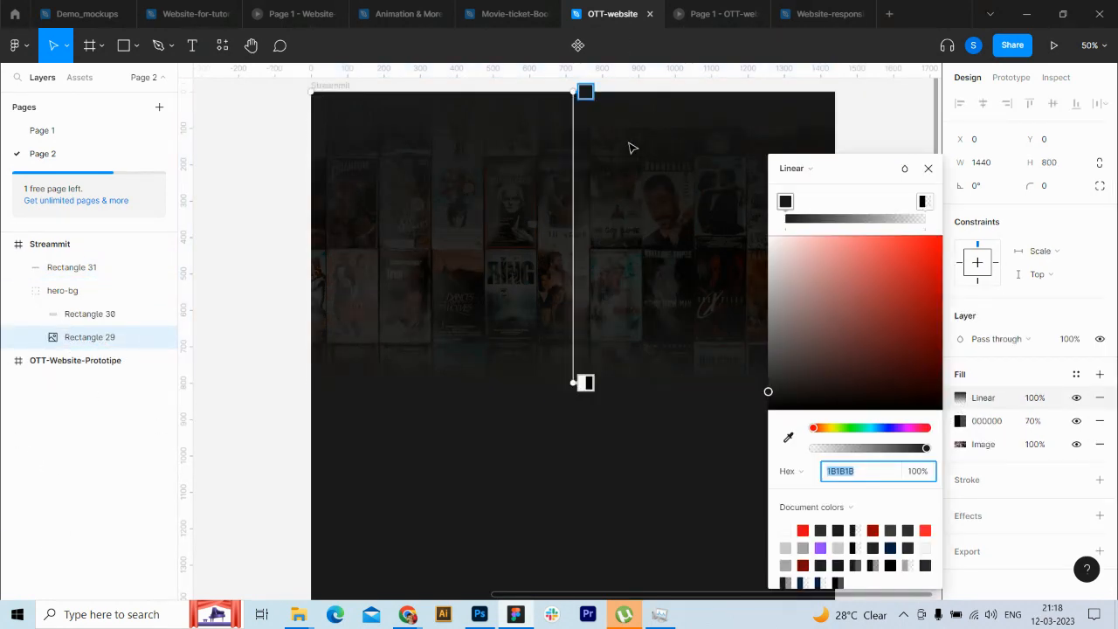
click(585, 93)
drag(591, 105, 591, 113)
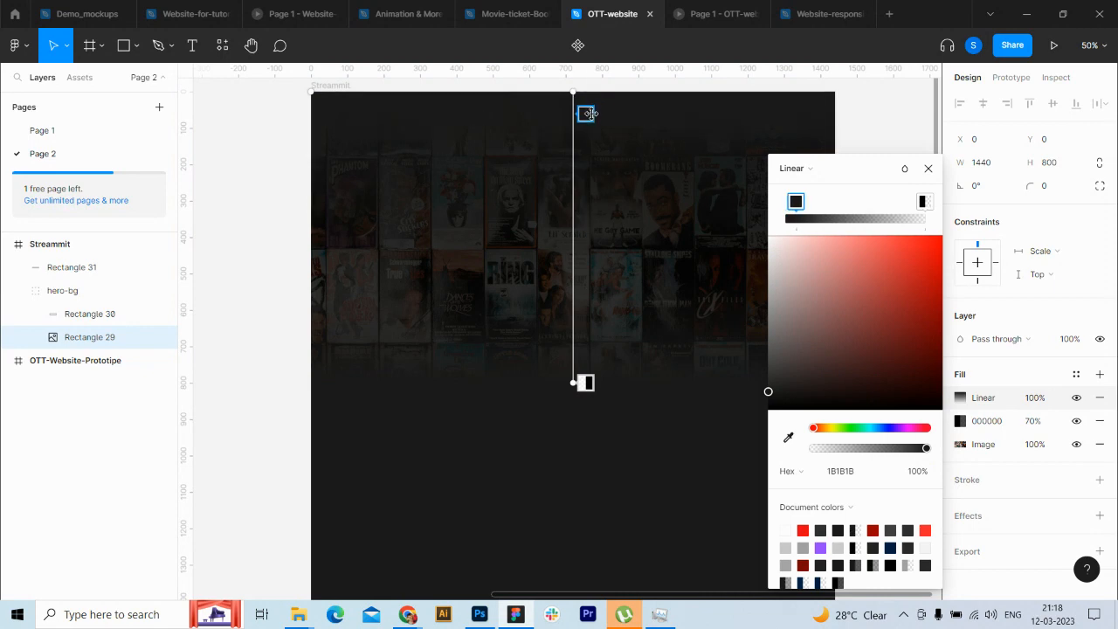
click(780, 229)
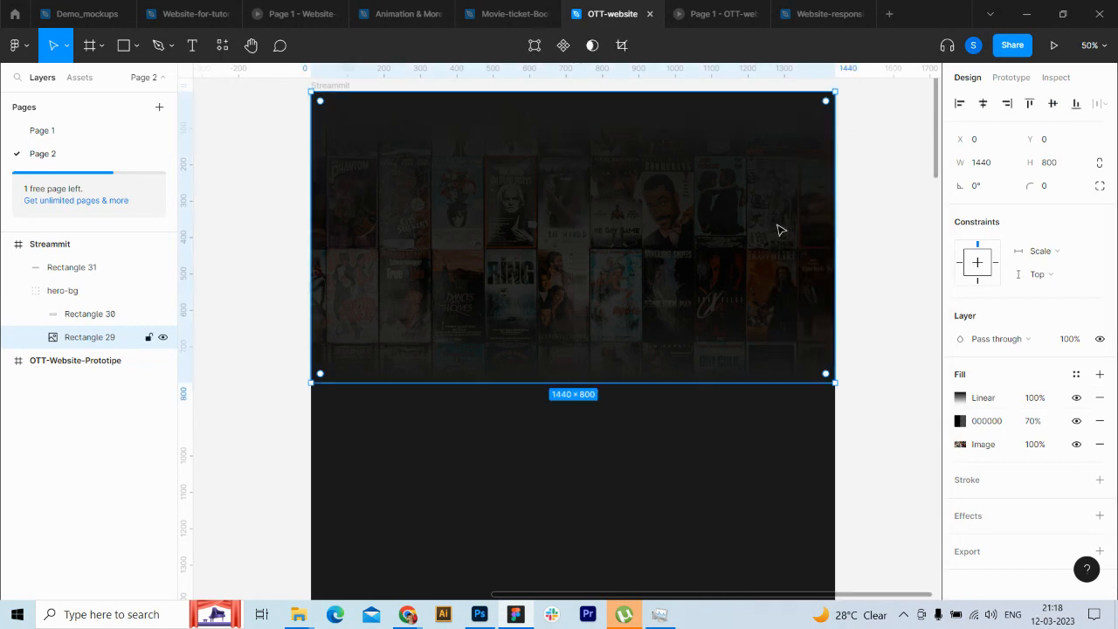
click(853, 246)
key(shift+0)
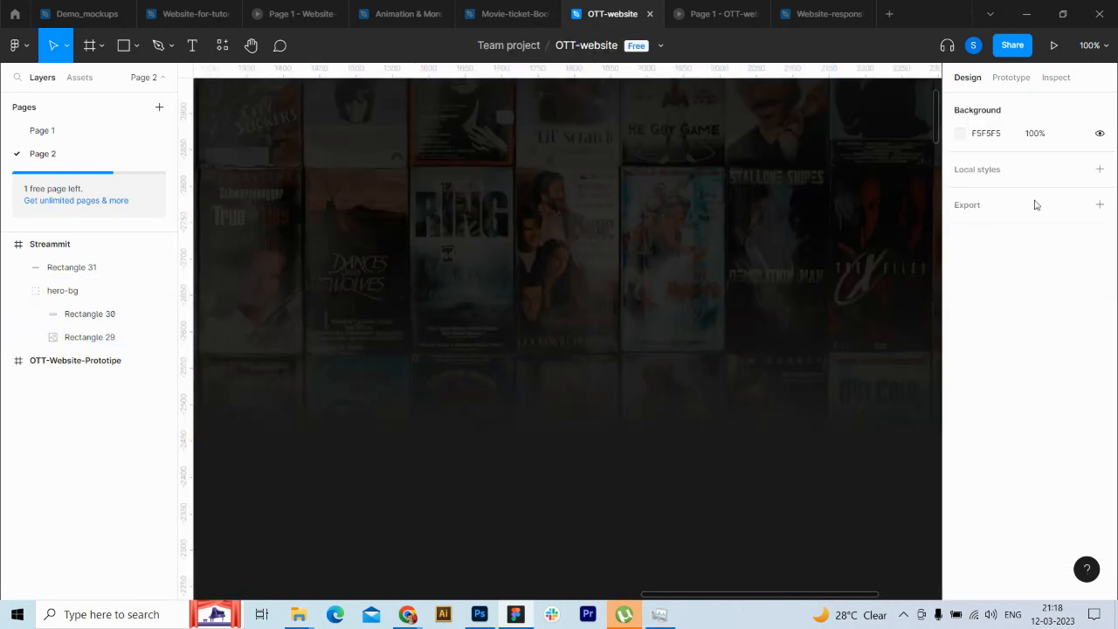
drag(940, 131, 943, 102)
key(minus)
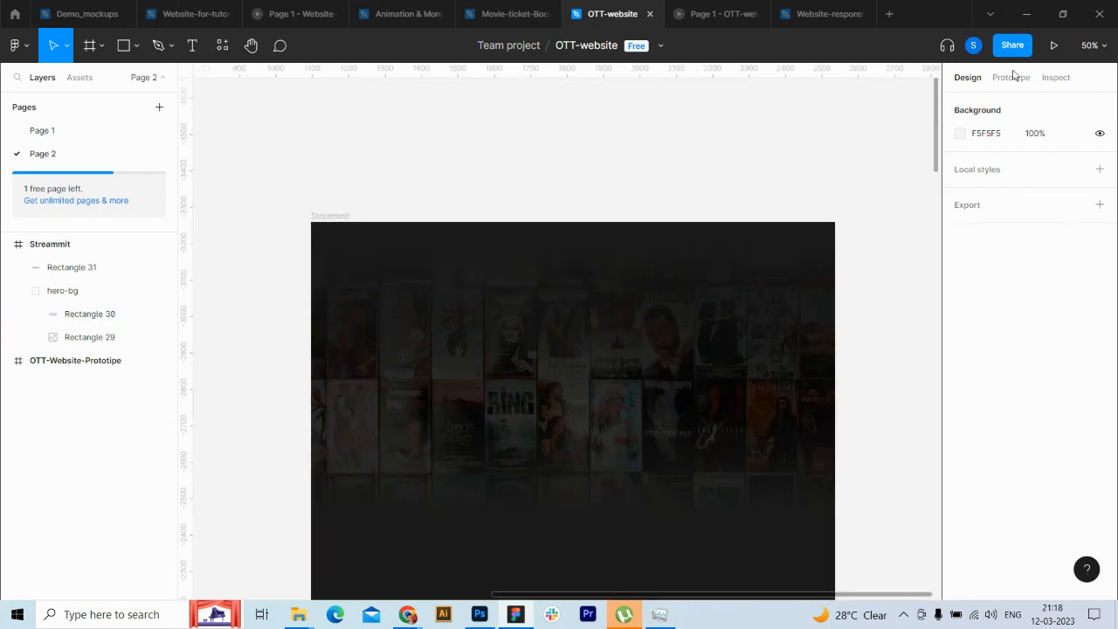
drag(938, 160, 941, 178)
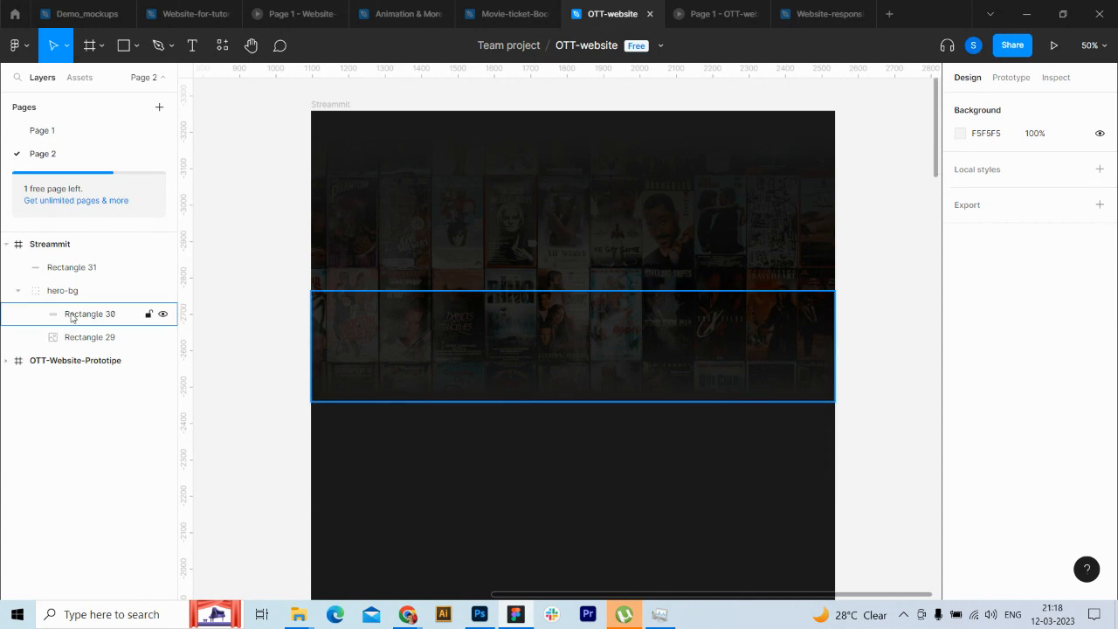
Step: Darken the upper stop of the hero image rectangle's linear gradient to 141313
click(79, 266)
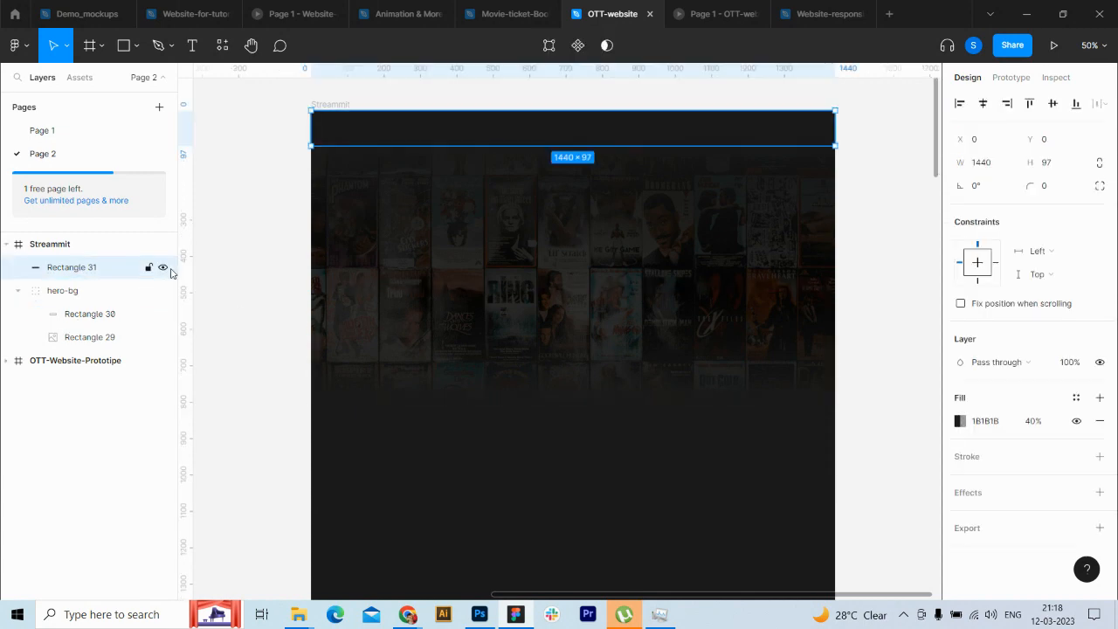
click(76, 314)
click(75, 338)
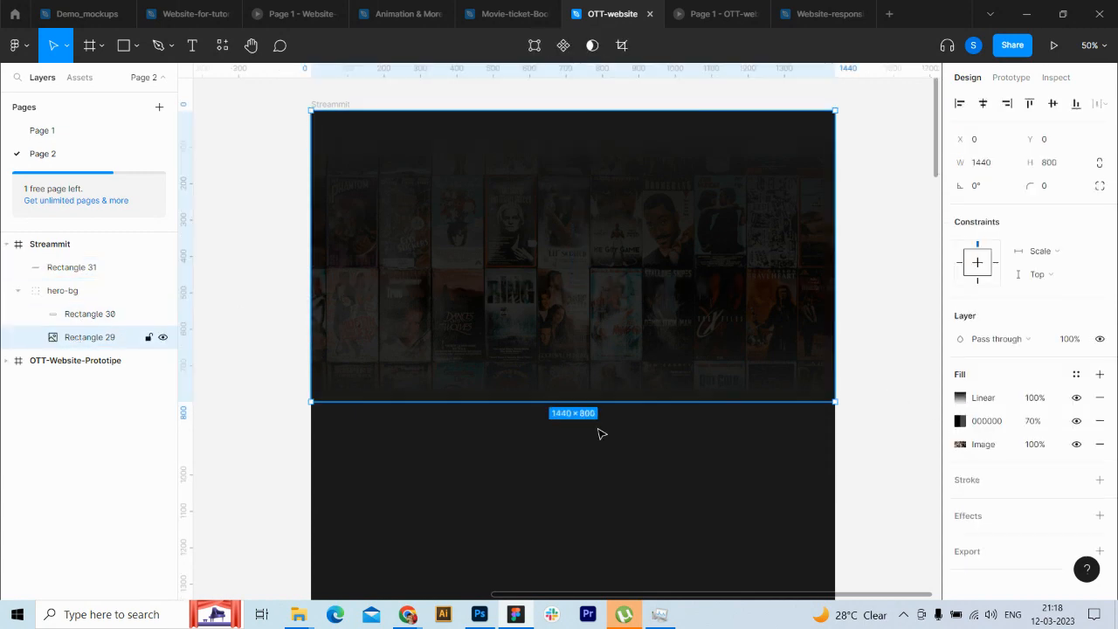
click(959, 397)
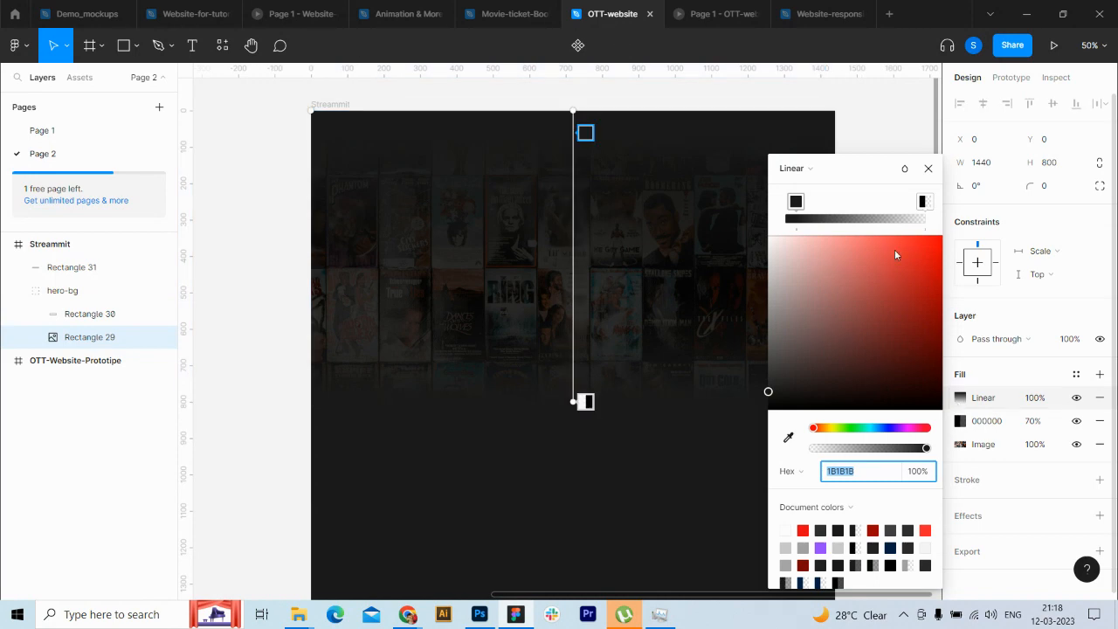
click(768, 393)
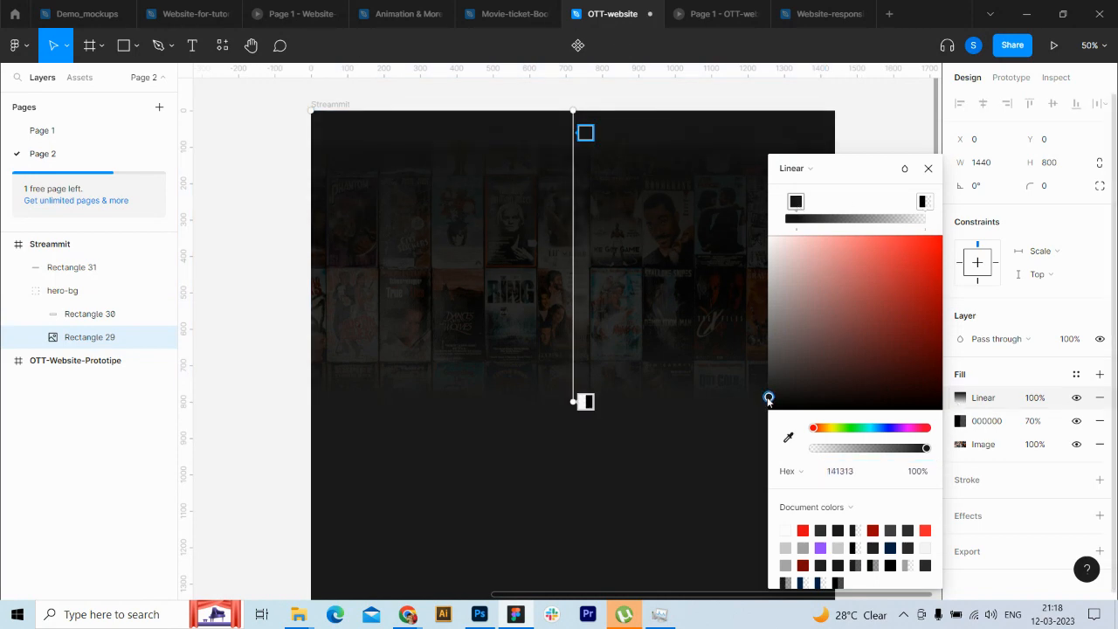
click(928, 168)
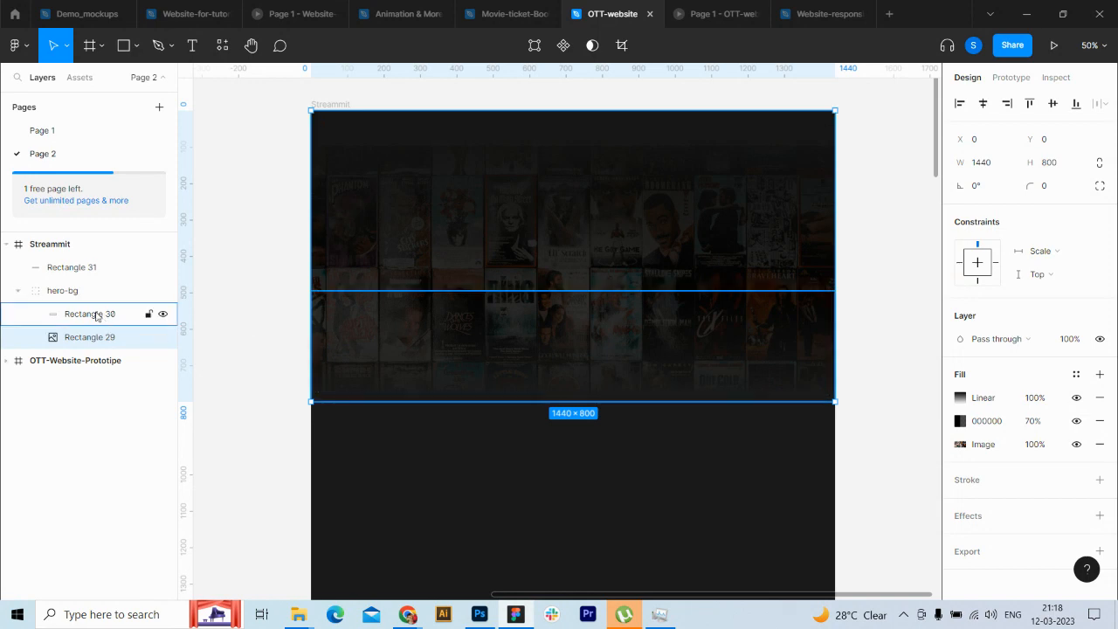
Step: Hide the header rectangle temporarily and sample the darkened hero top as its fill colour, 141414 at 100%
click(87, 267)
click(962, 421)
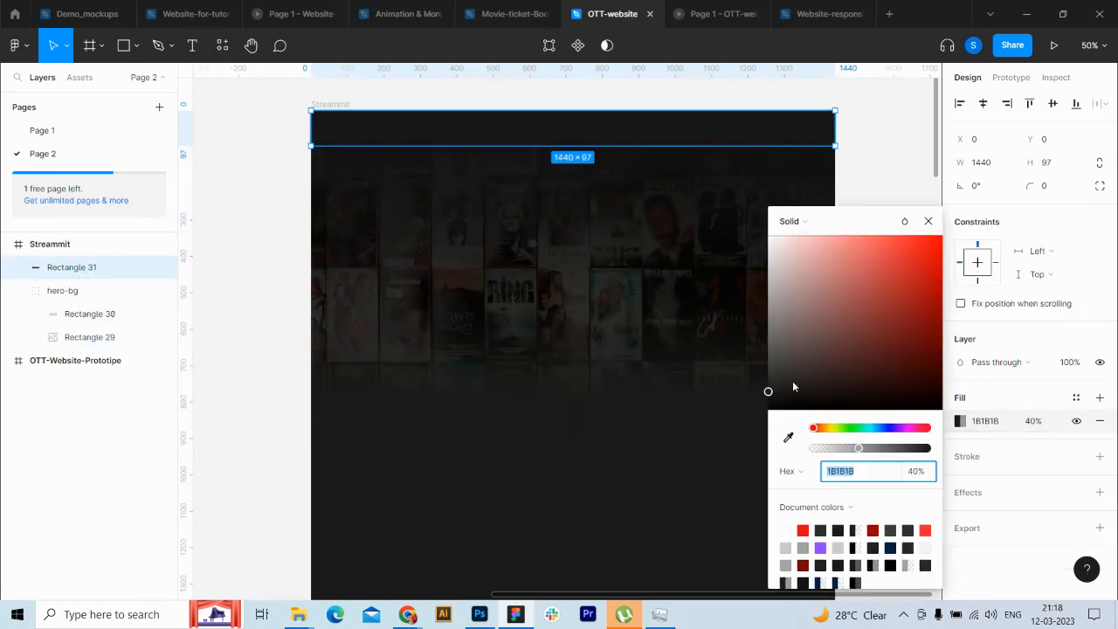
click(788, 437)
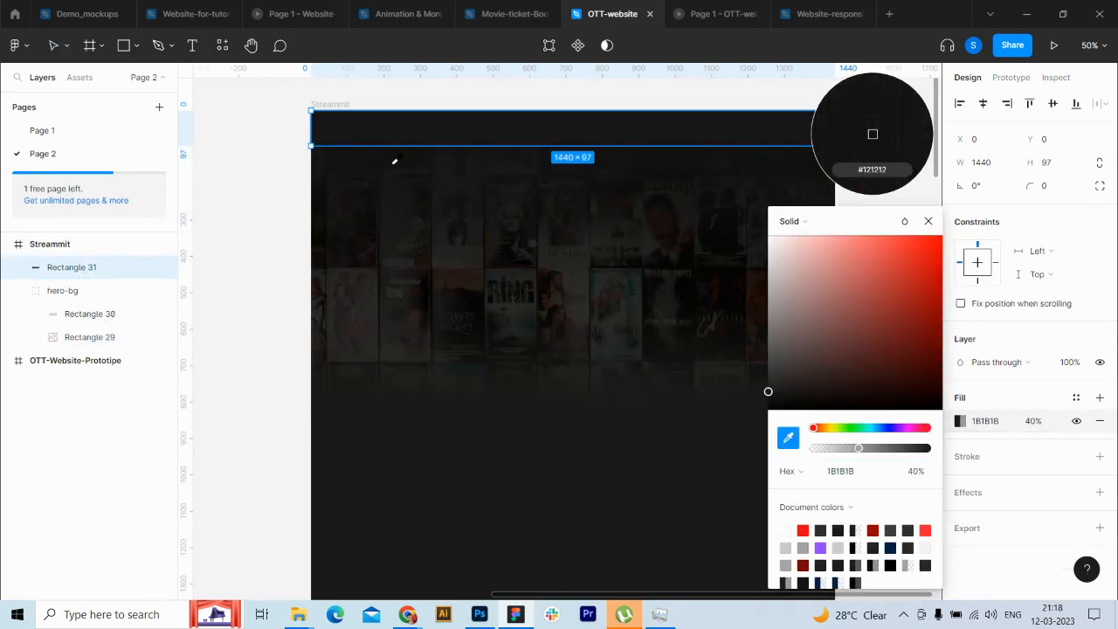
click(163, 268)
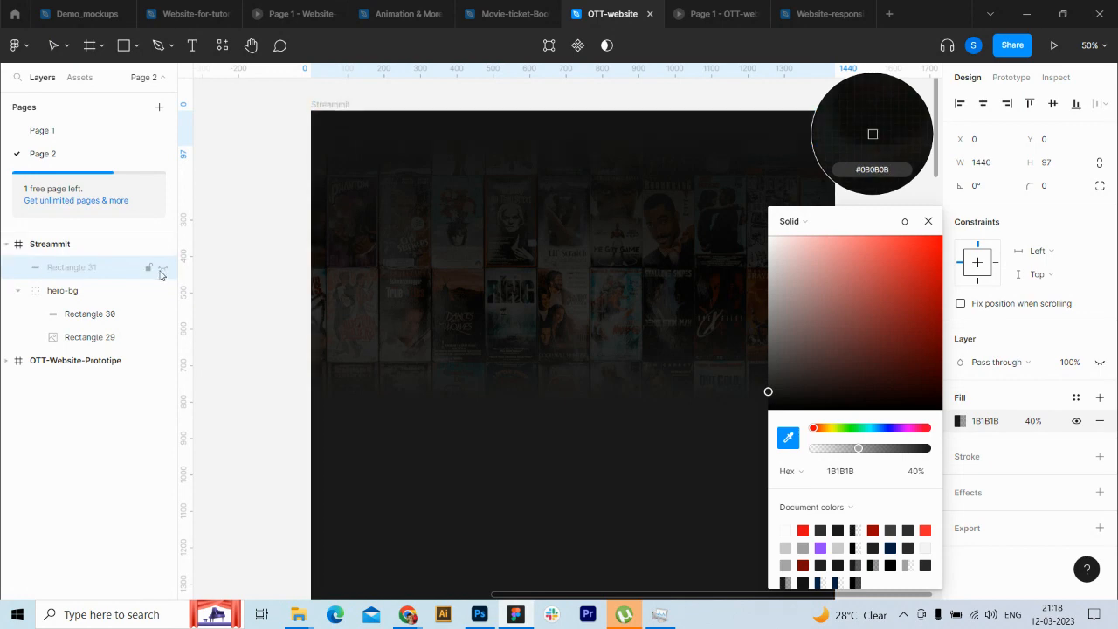
click(586, 121)
click(163, 268)
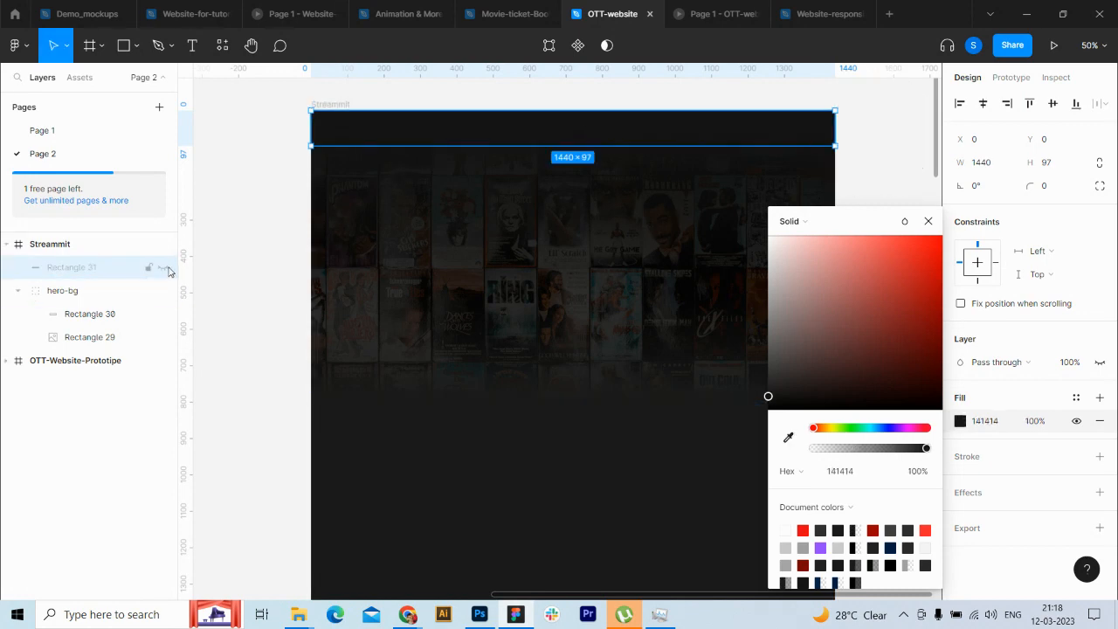
click(928, 221)
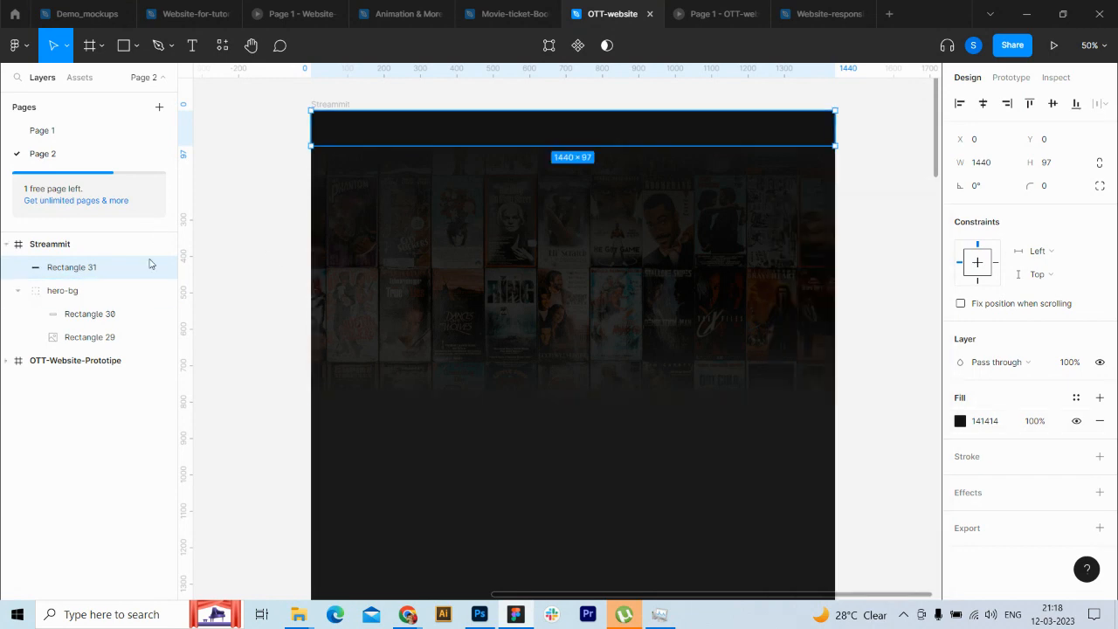
Step: Set the opacity of the linear gradient fill on the hero image rectangle to 90%
click(82, 315)
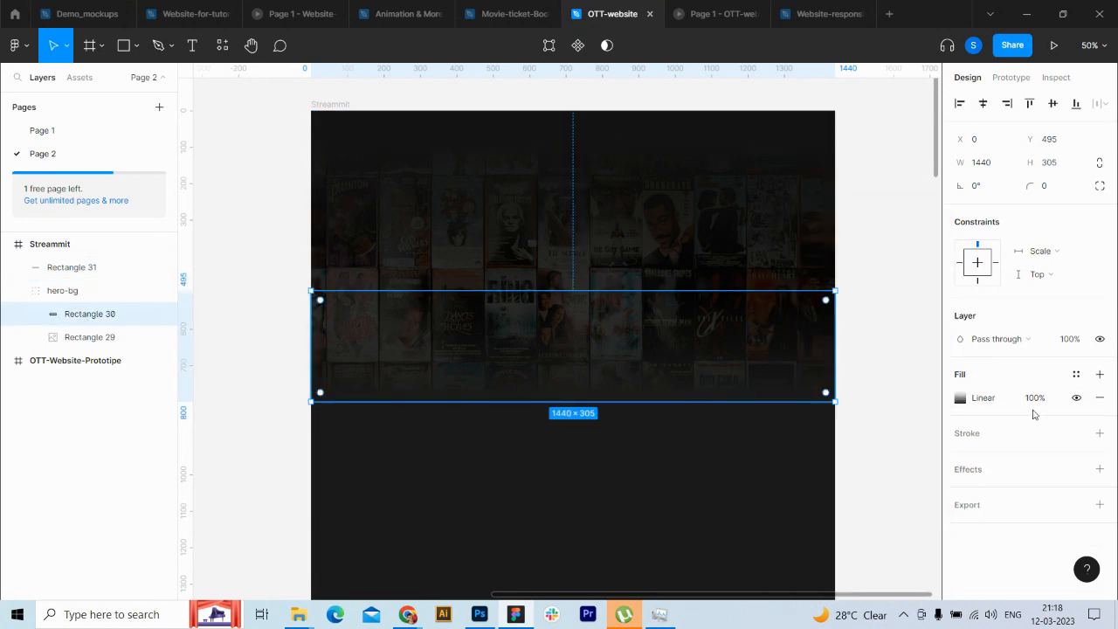
click(96, 338)
click(1040, 404)
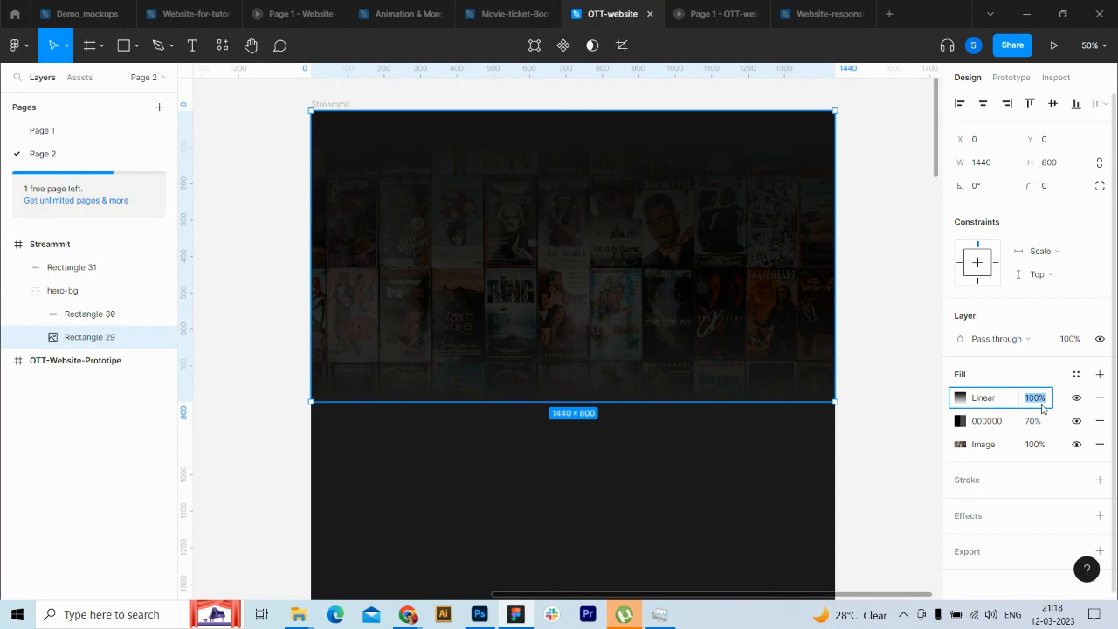
text(90)
key(Return)
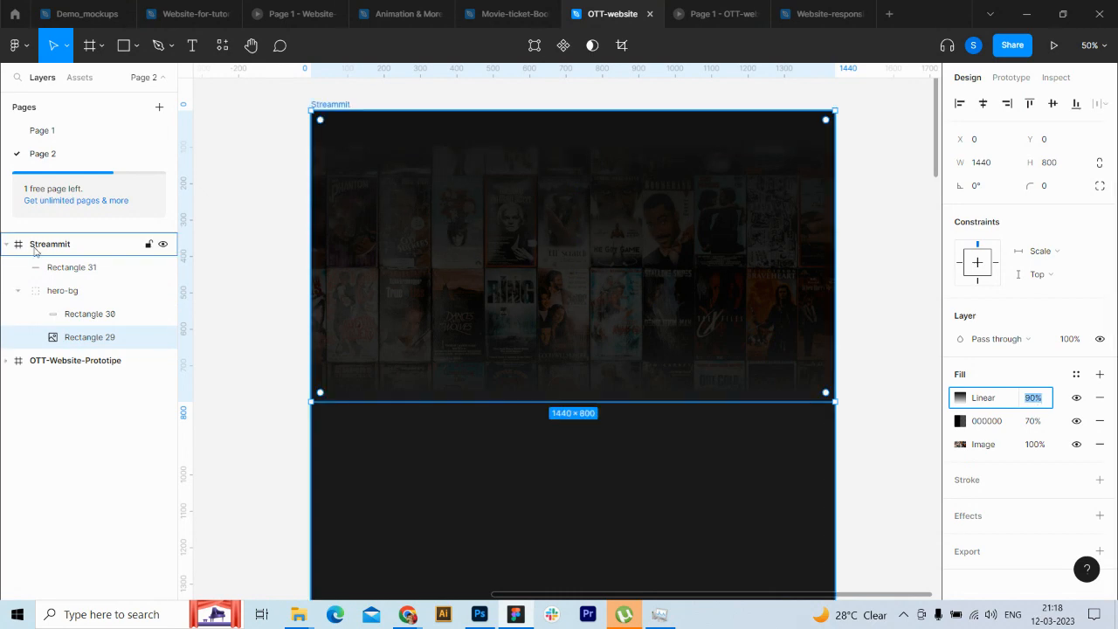
Step: Reduce the opacity of the header rectangle's 141414 fill to 40% and deselect it
click(71, 266)
click(1049, 420)
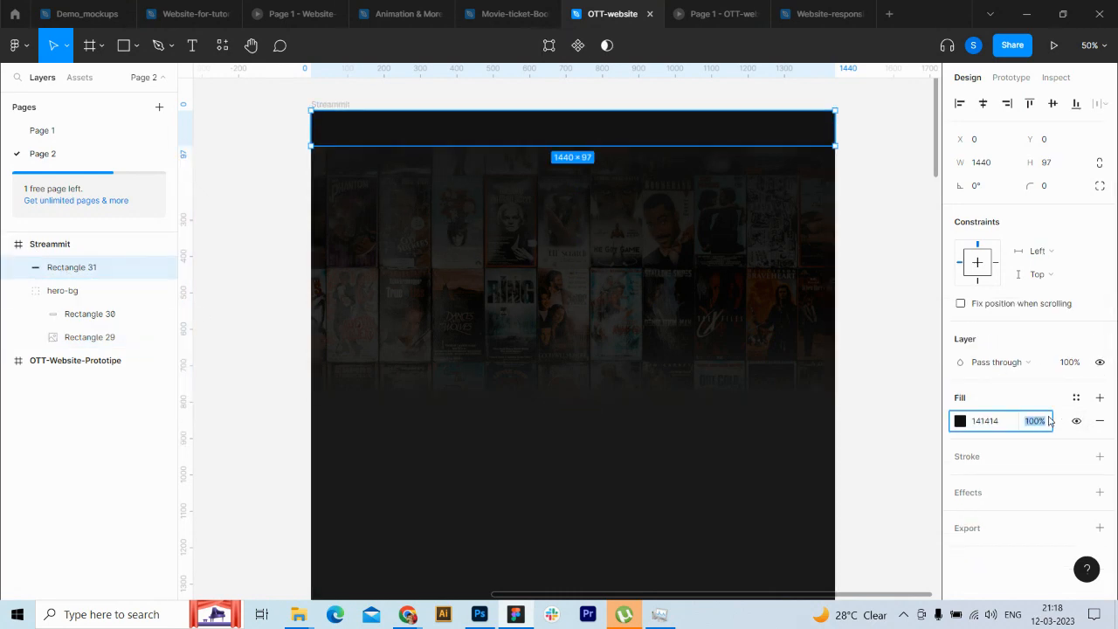
text(50)
key(Return)
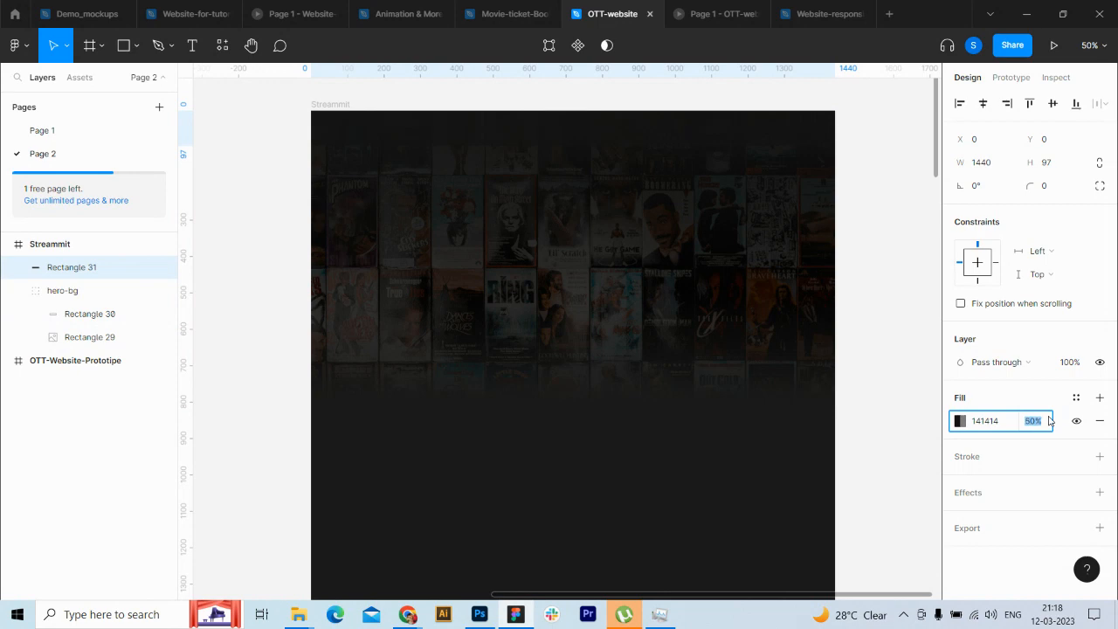
key(Escape)
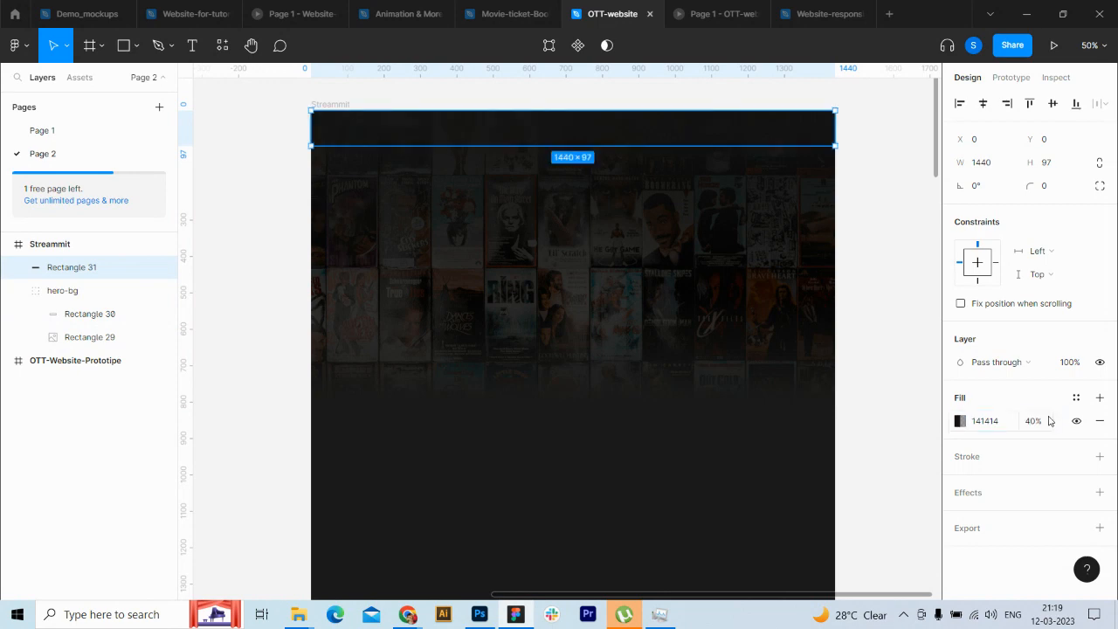
click(886, 281)
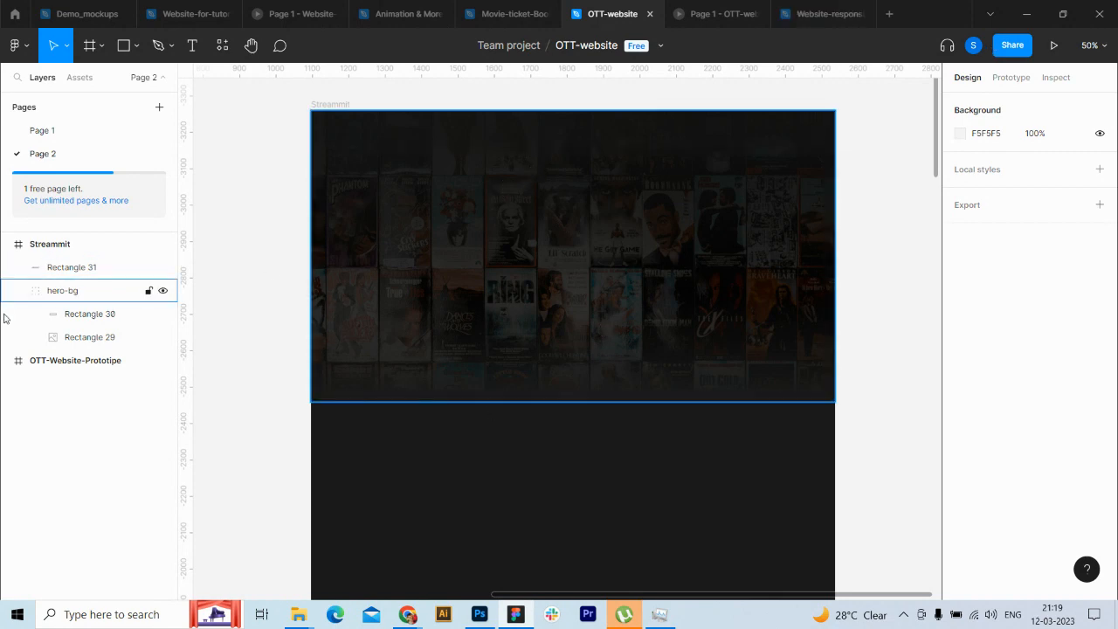
Step: Collapse the hero-bg group in the layer list and show the Streammit frame's 12-column layout grid
click(93, 271)
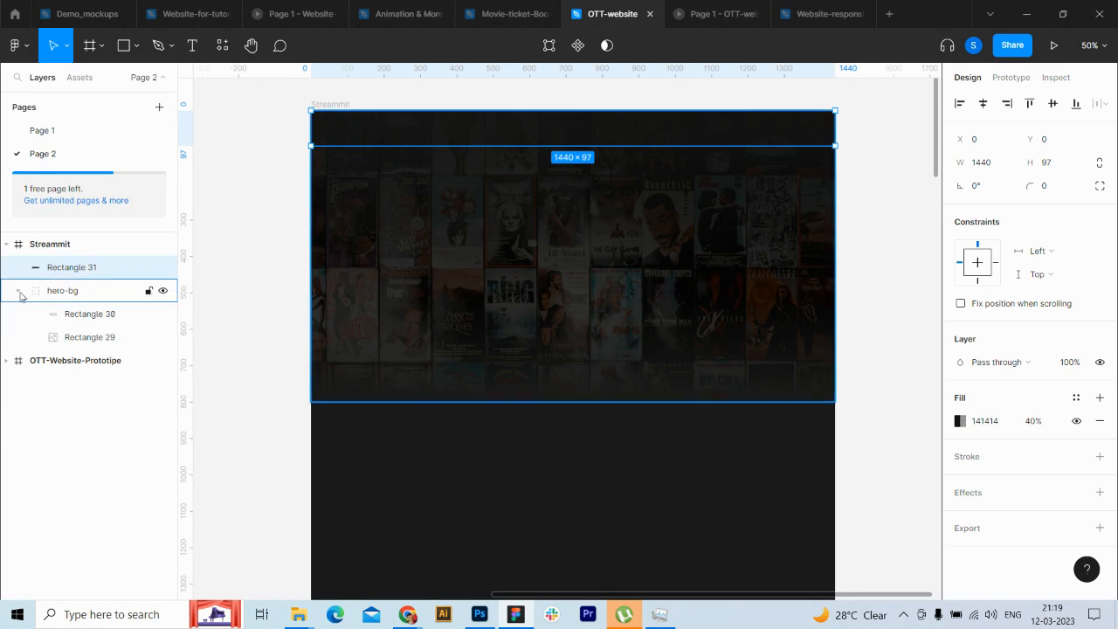
click(18, 290)
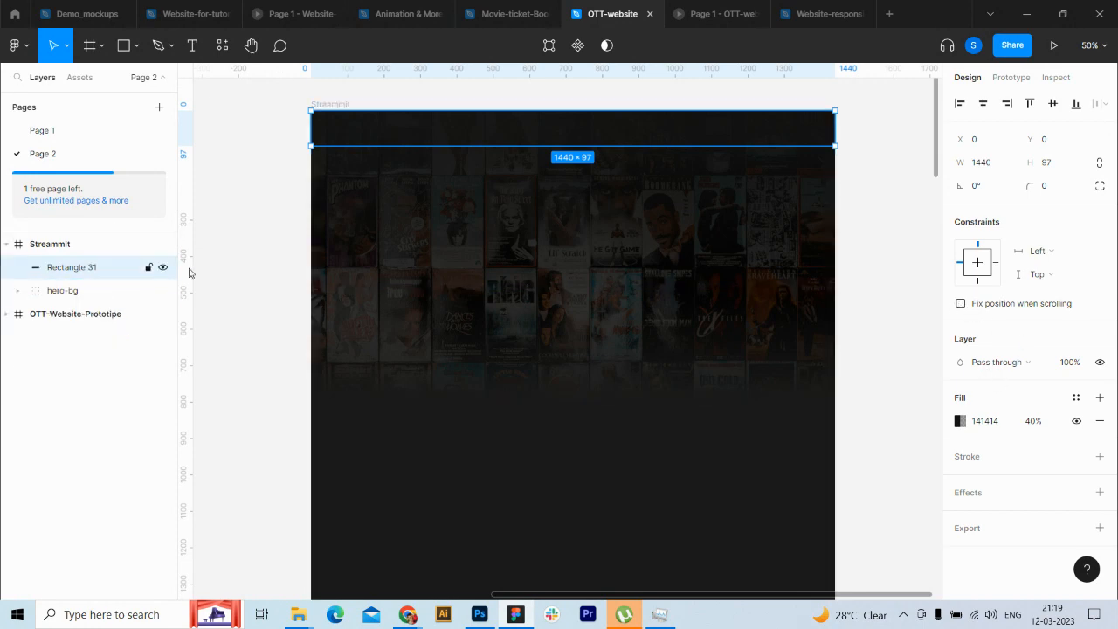
click(75, 245)
click(1078, 328)
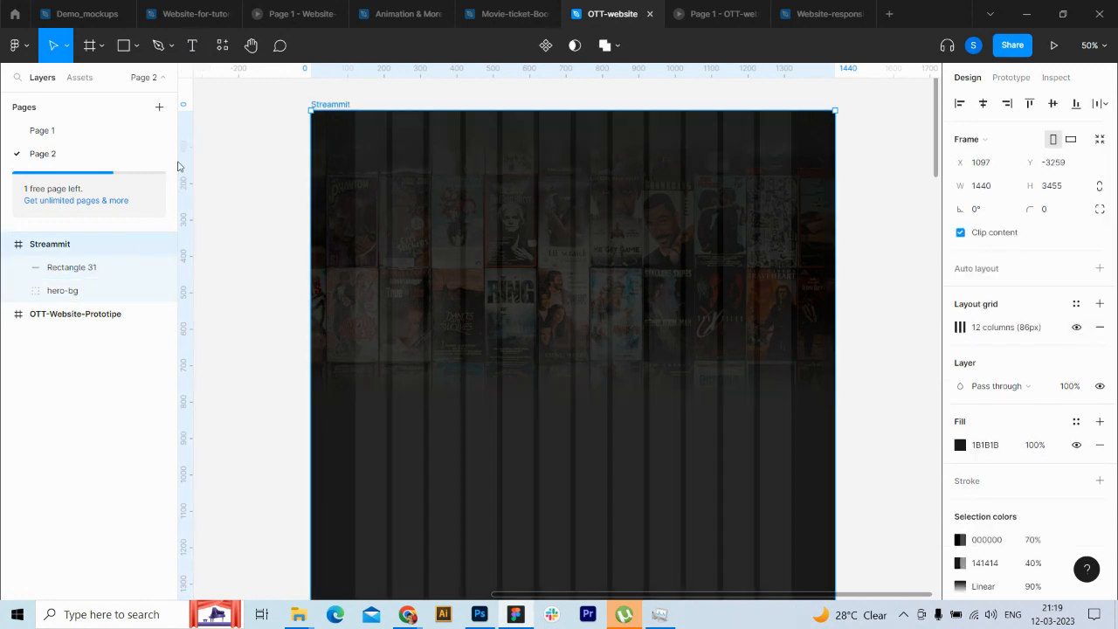
Step: Bring logo.png from the New folder window in File Explorer into the Streammit header, at the first grid column
mouse_move(553, 594)
mouse_down()
mouse_move(210, 611)
mouse_move(535, 588)
mouse_up()
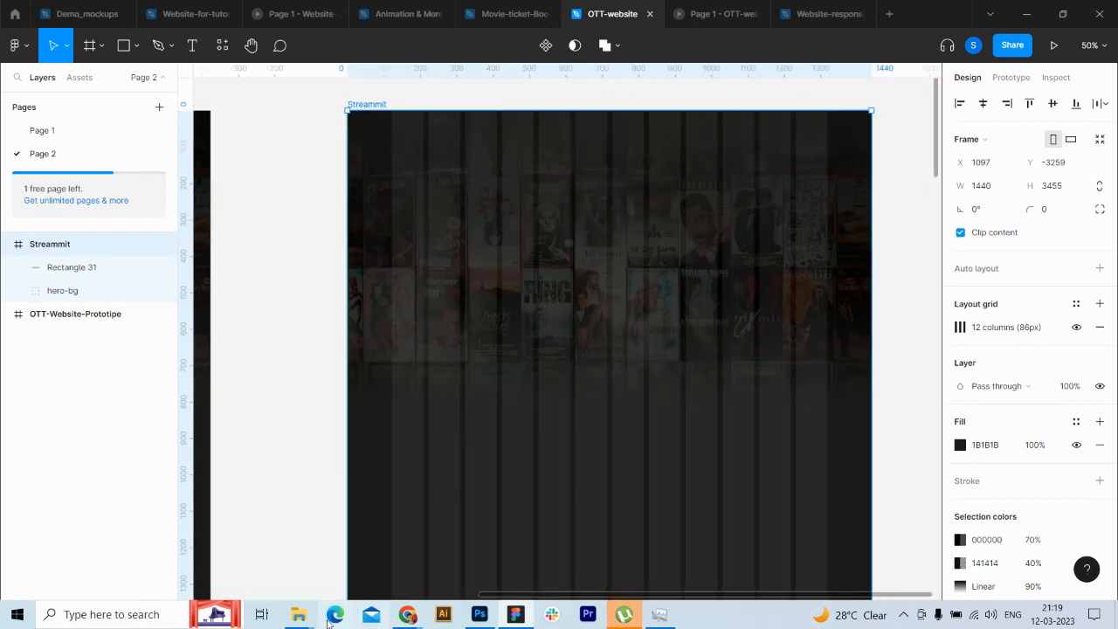
click(298, 614)
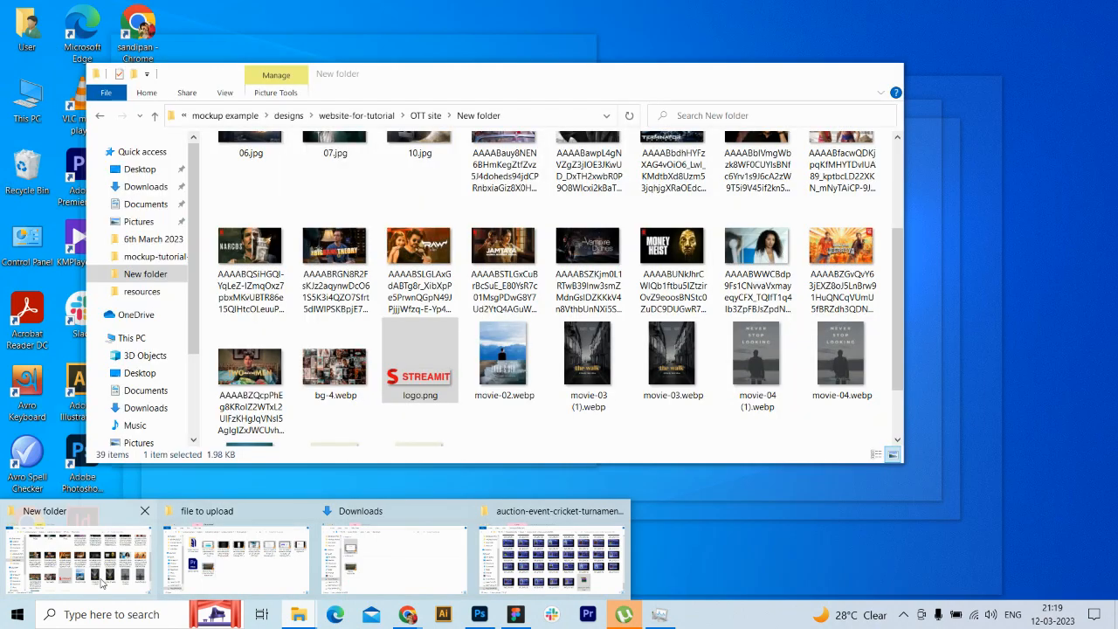
click(102, 583)
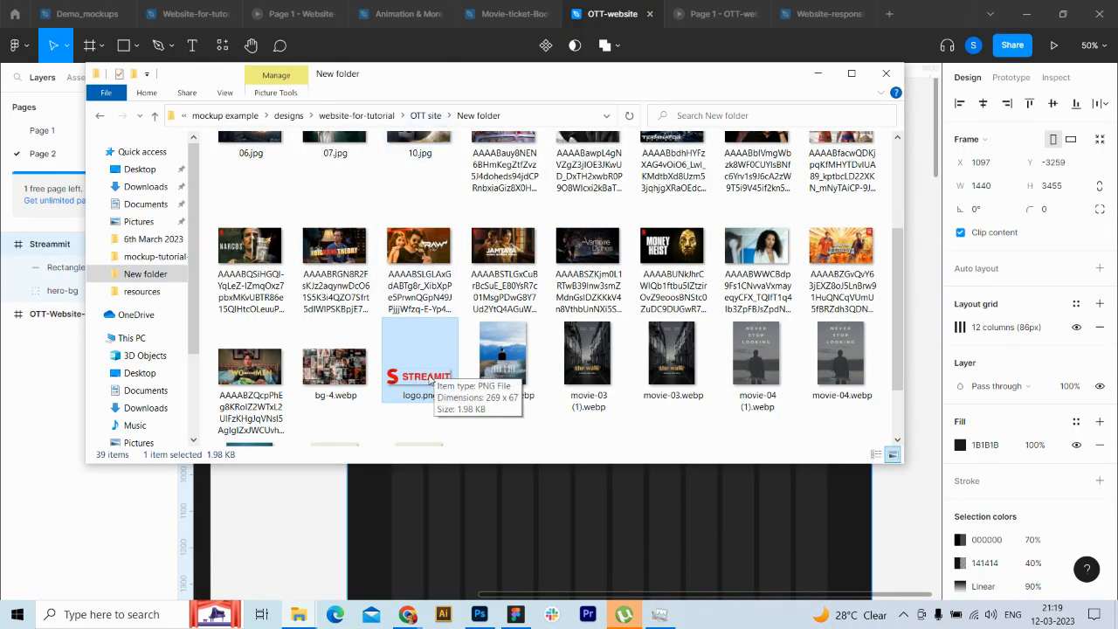
drag(417, 380, 442, 142)
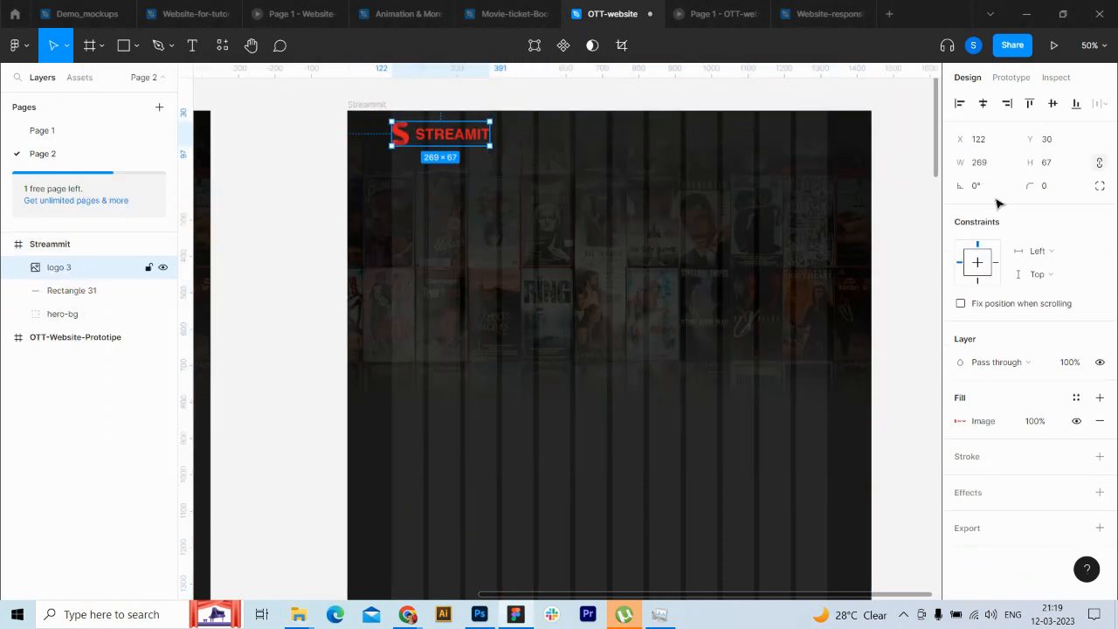
Step: Scale the Streamit logo down proportionally to a width of 219
click(991, 165)
key(shift+Down)
key(shift+Down)
key(shift+Down)
key(shift+Down)
key(shift+Down)
key(shift+Down)
key(shift+Down)
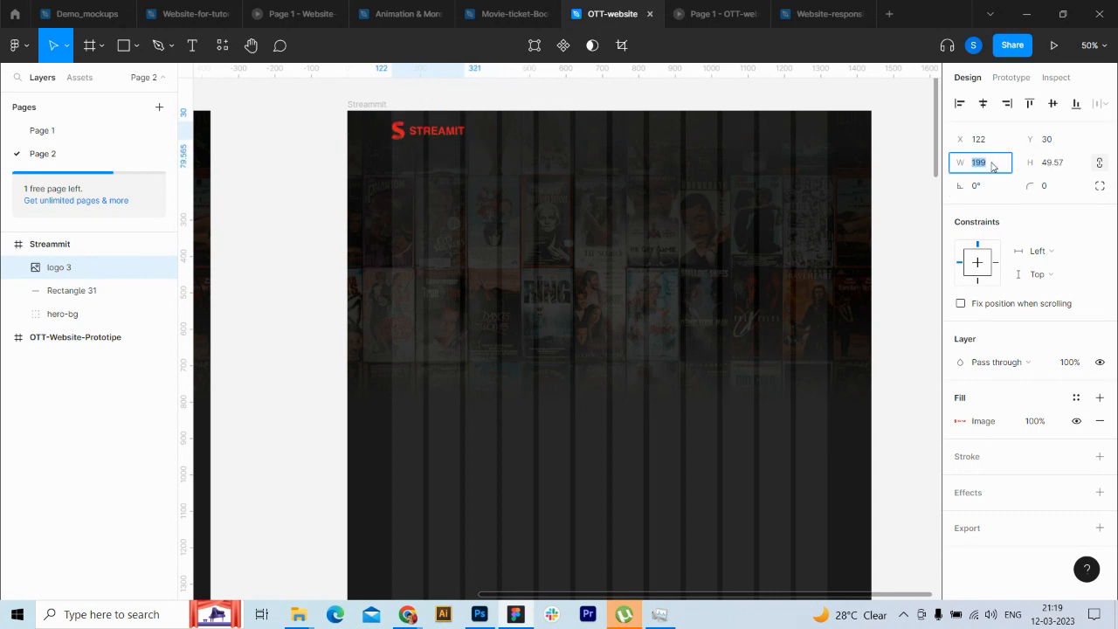
key(shift+Up)
key(shift+Up)
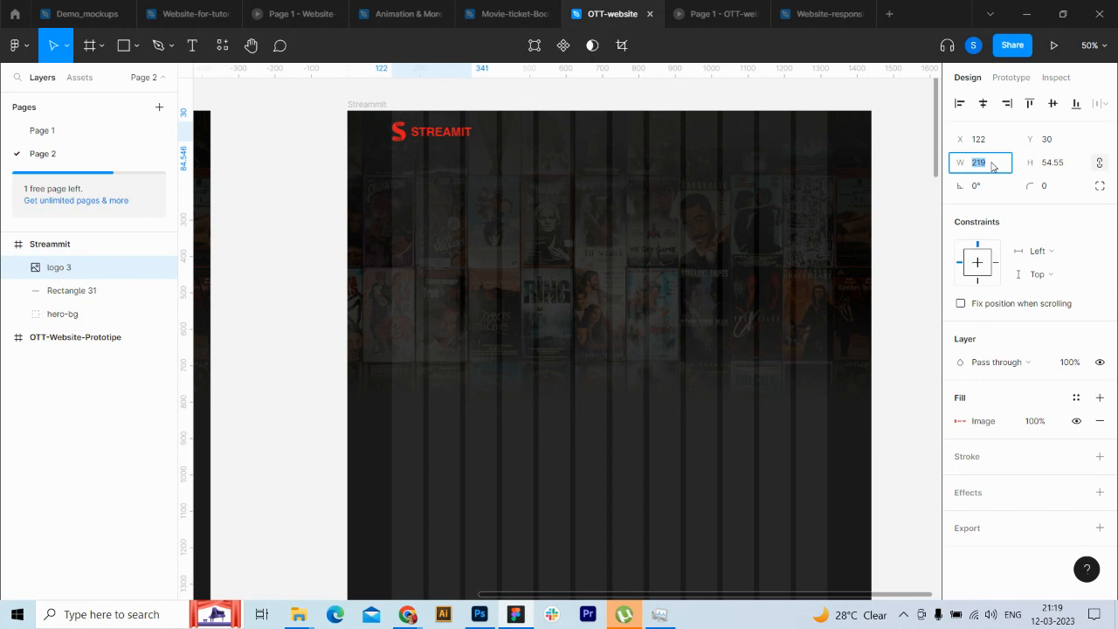
Step: Scale the Streamit header logo down proportionally to a width of 210
key(shift+Down)
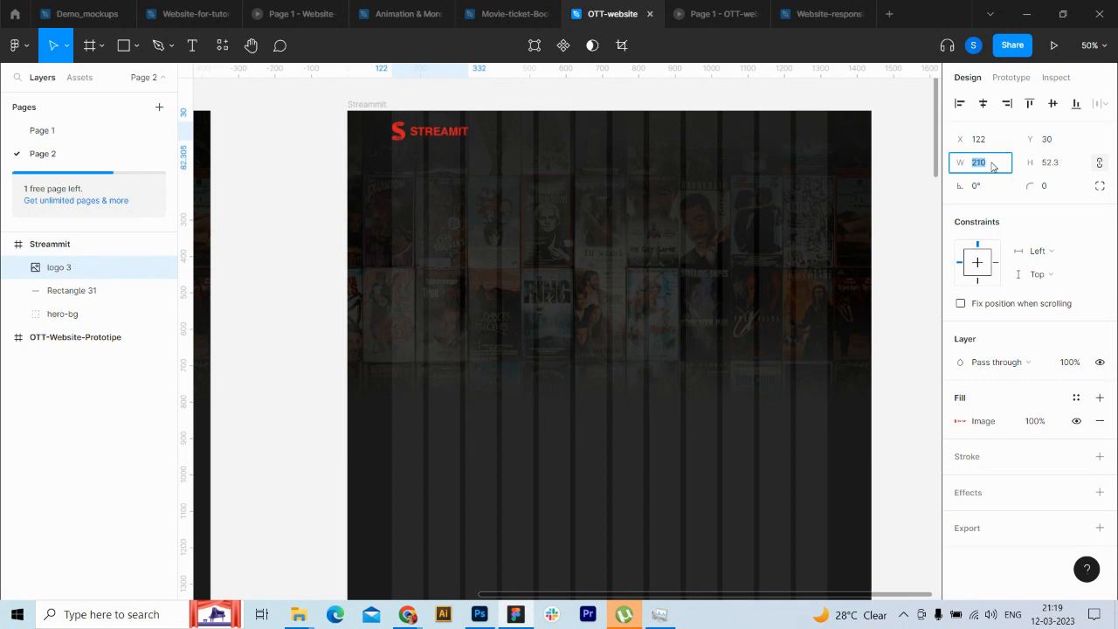
key(Return)
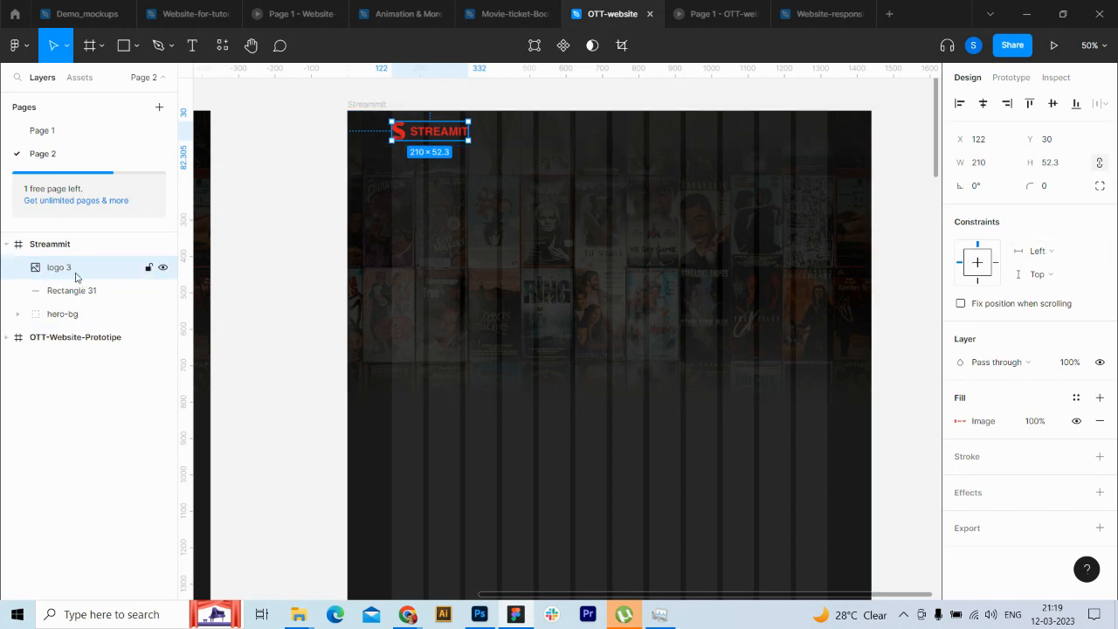
Step: Draw a rectangle about 187 × 62 at the right end of the Streammit header and set its corner radius to 60
click(123, 46)
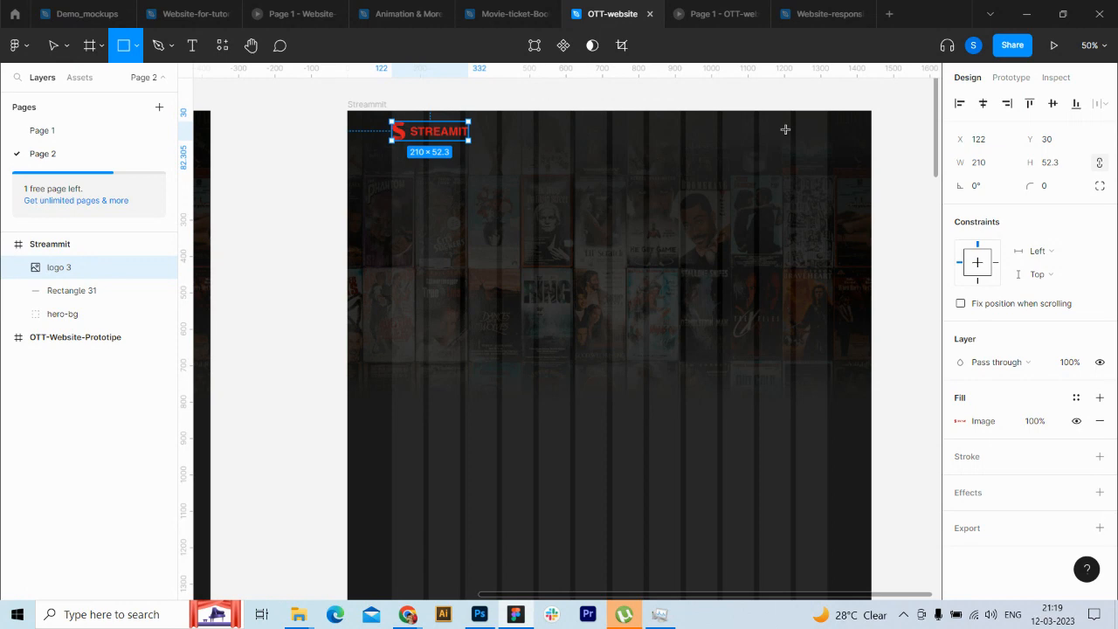
drag(758, 122, 826, 146)
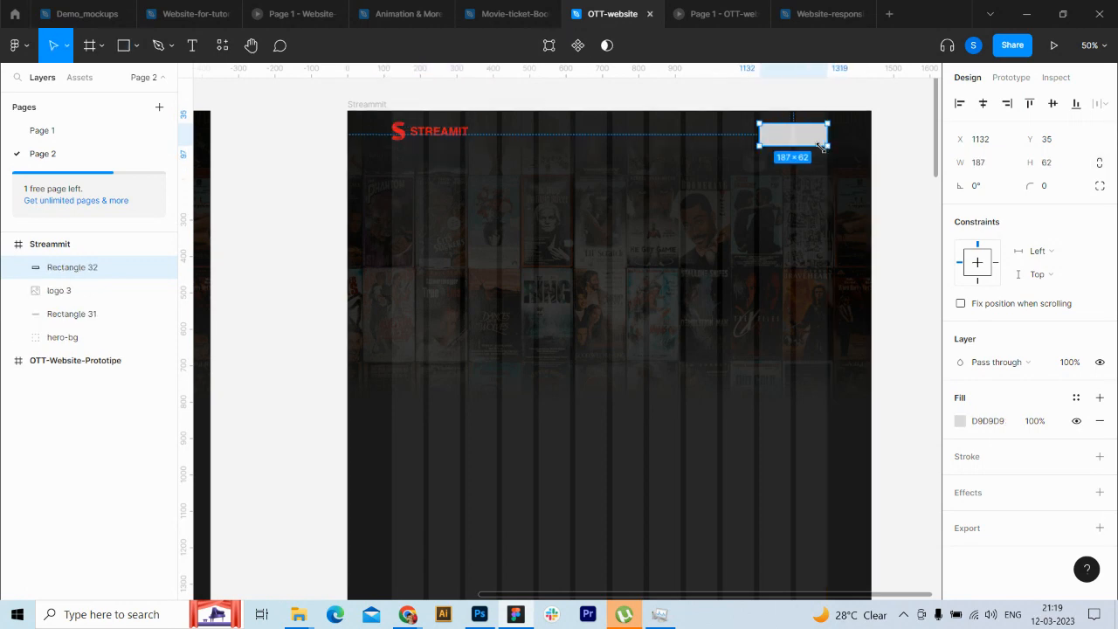
click(1067, 190)
text(60)
key(Return)
Step: Fill the rounded header rectangle with the document red E50813 and align its vertical centre with the logo
click(961, 421)
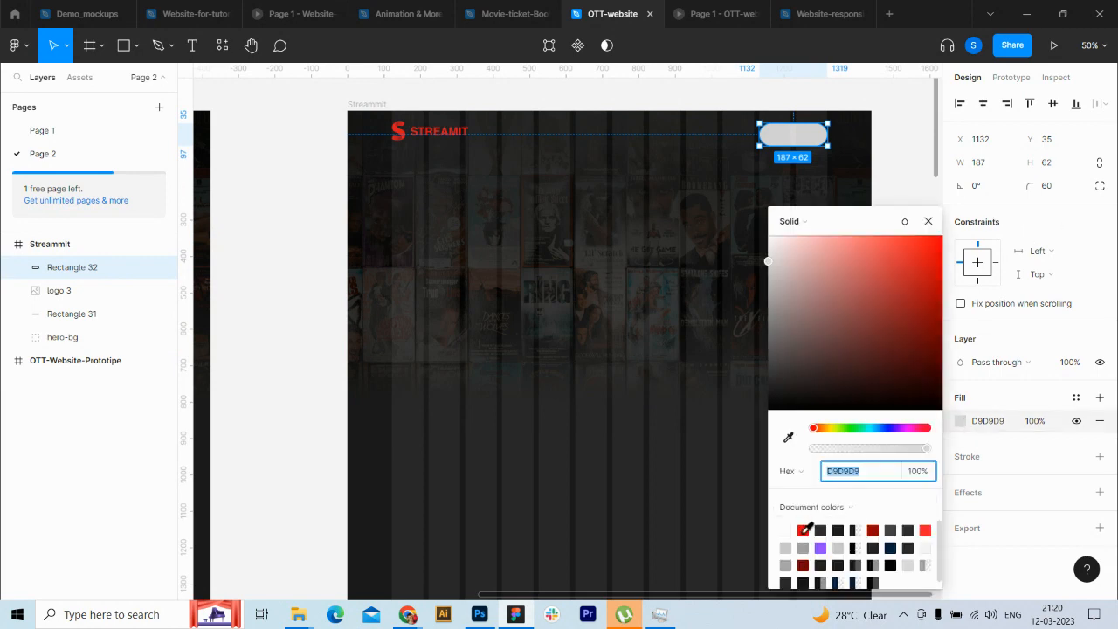
click(802, 530)
click(927, 221)
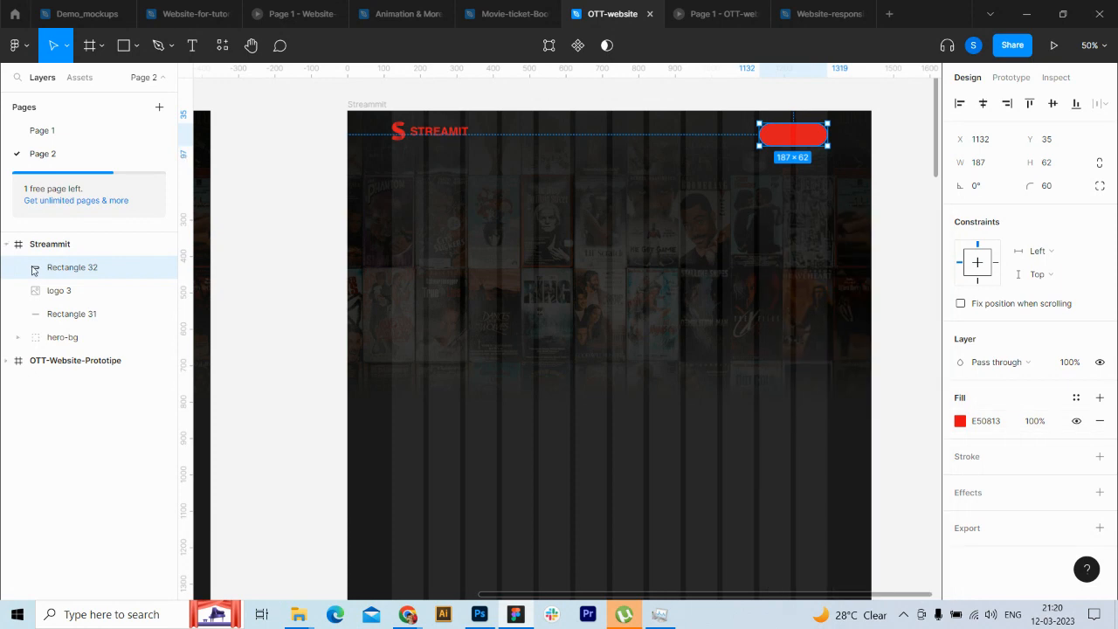
shift+click(58, 292)
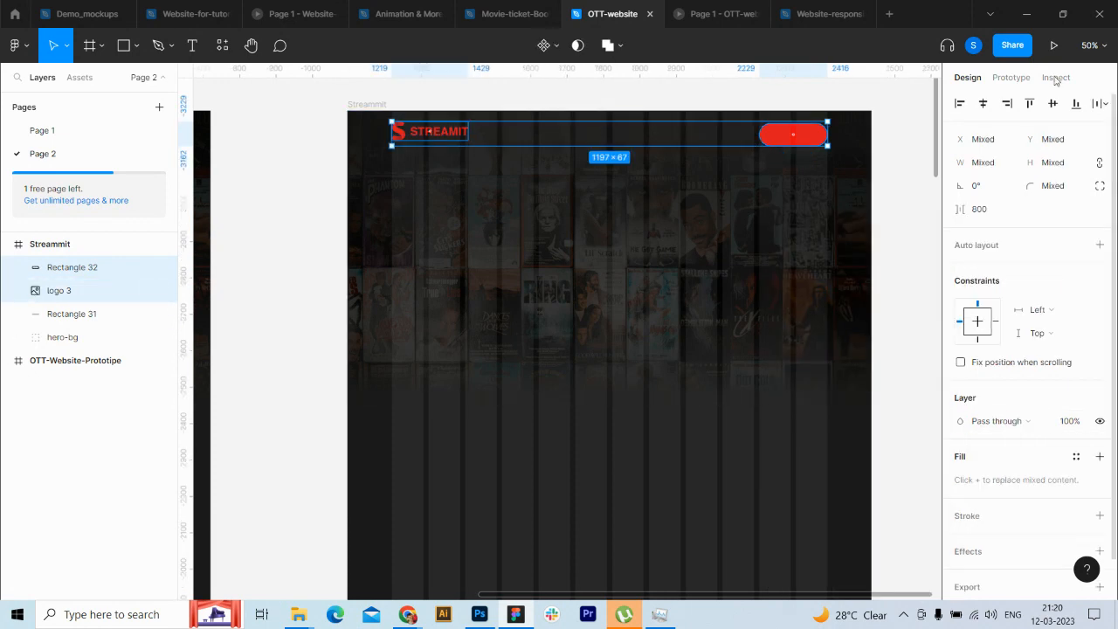
click(1053, 104)
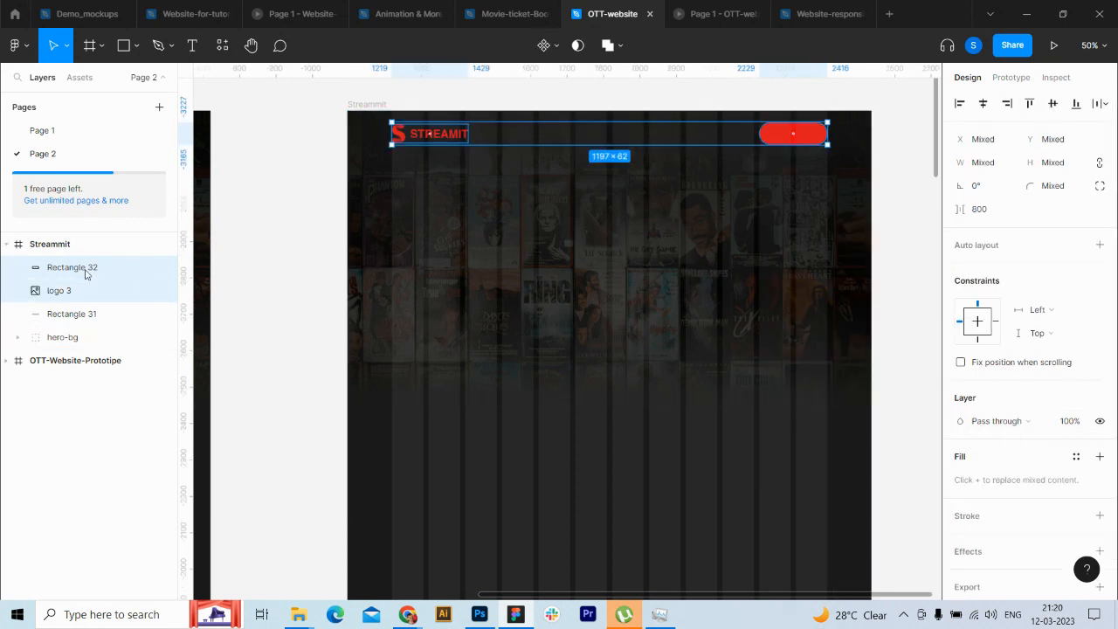
Step: Add a "Log In" text label on the red header button and centre it horizontally on the button
click(812, 135)
key(t)
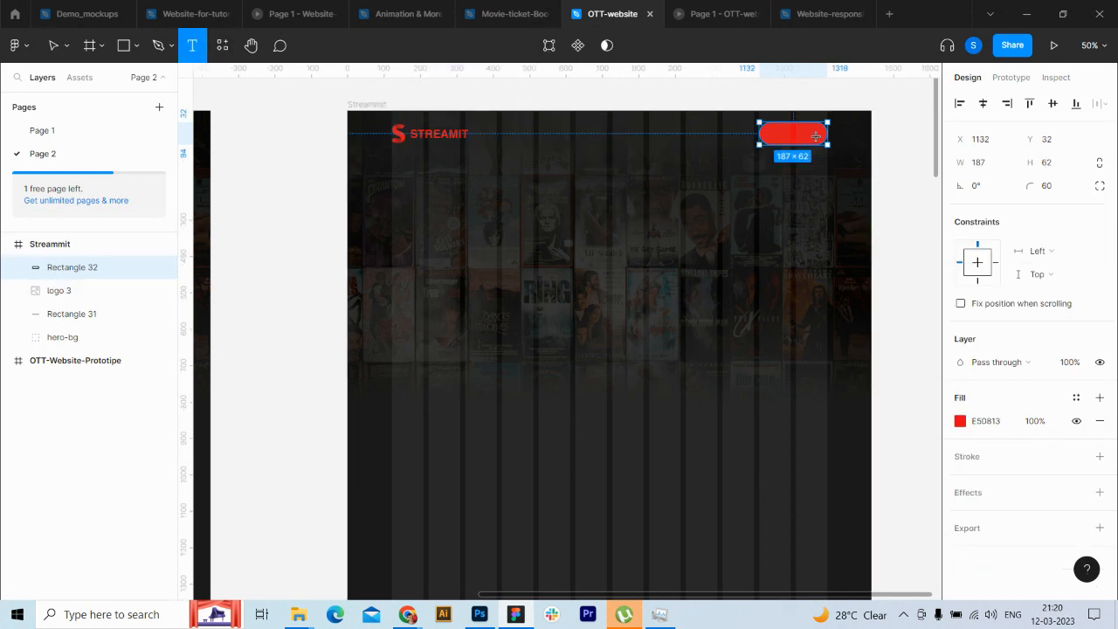
click(784, 128)
text(L)
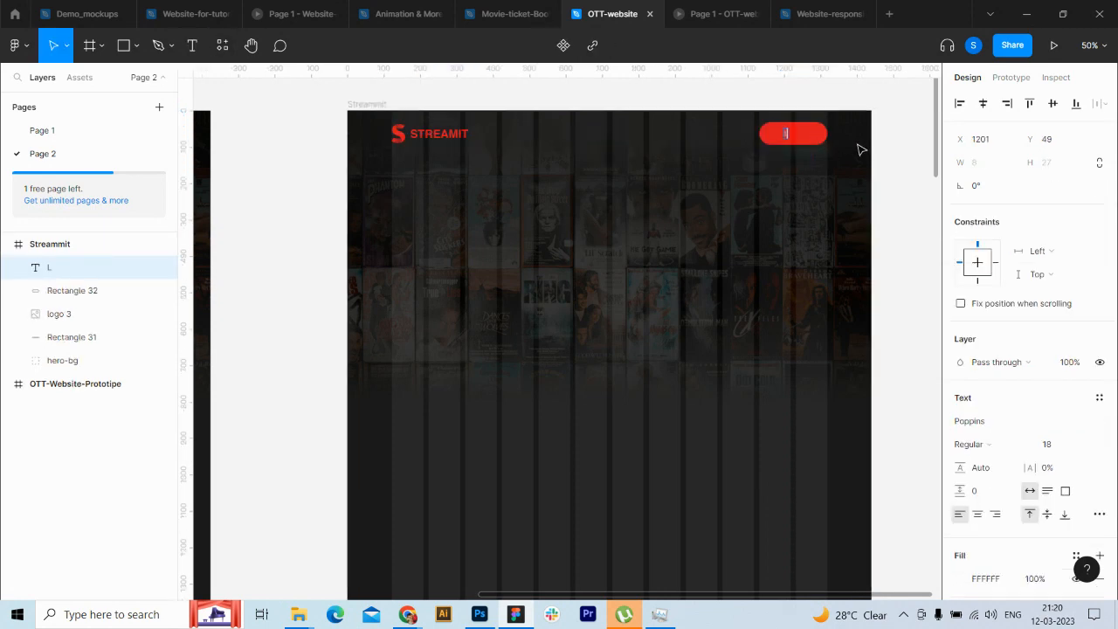
text(ogin)
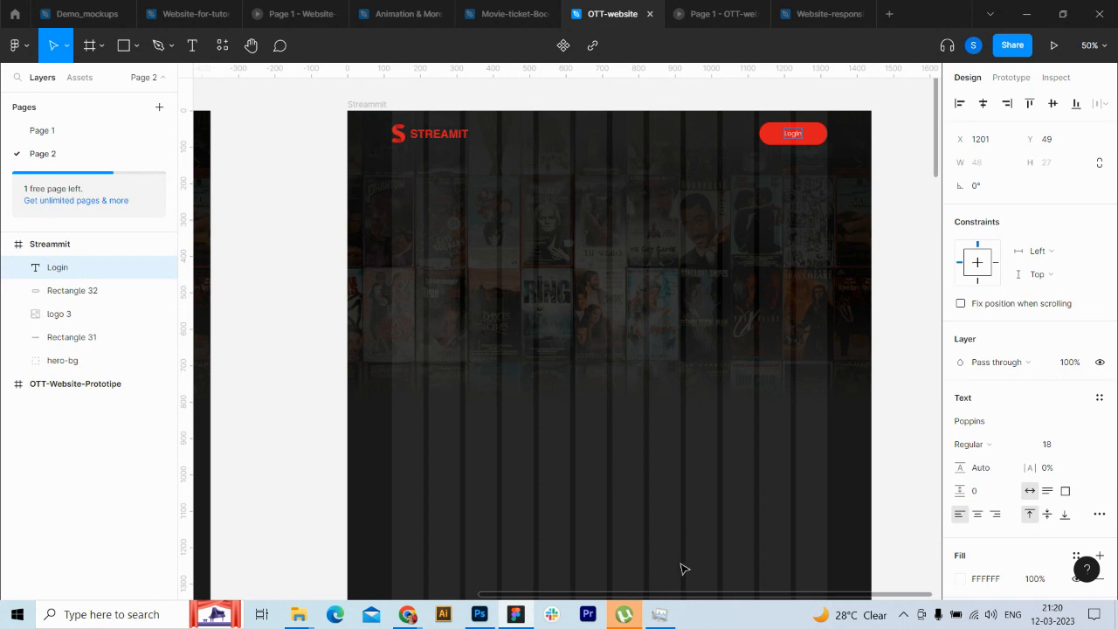
drag(673, 598, 709, 602)
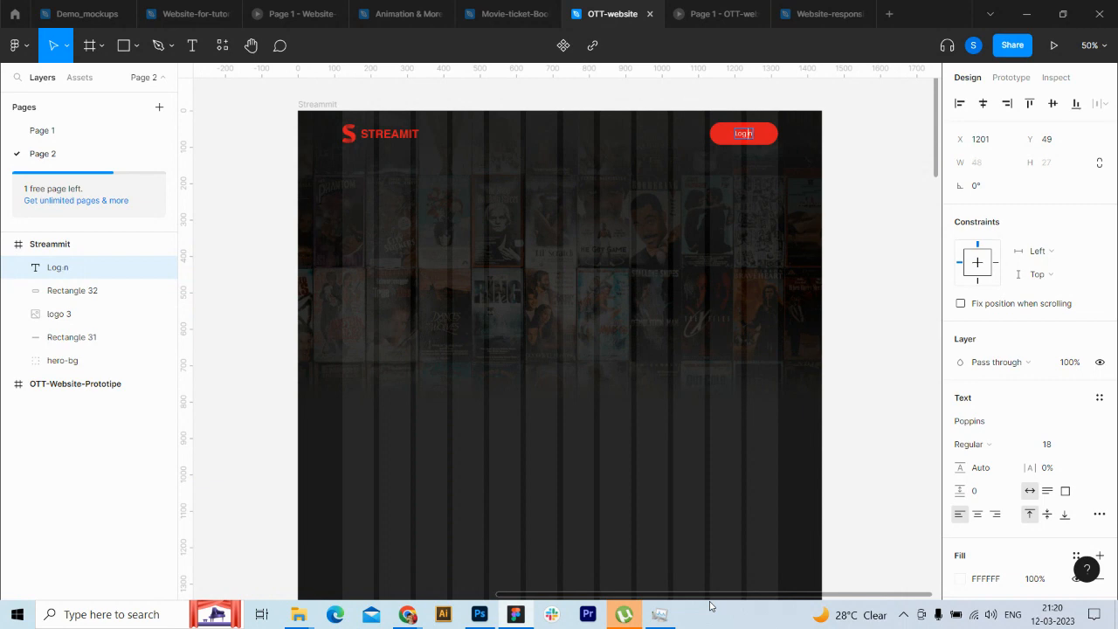
key(Escape)
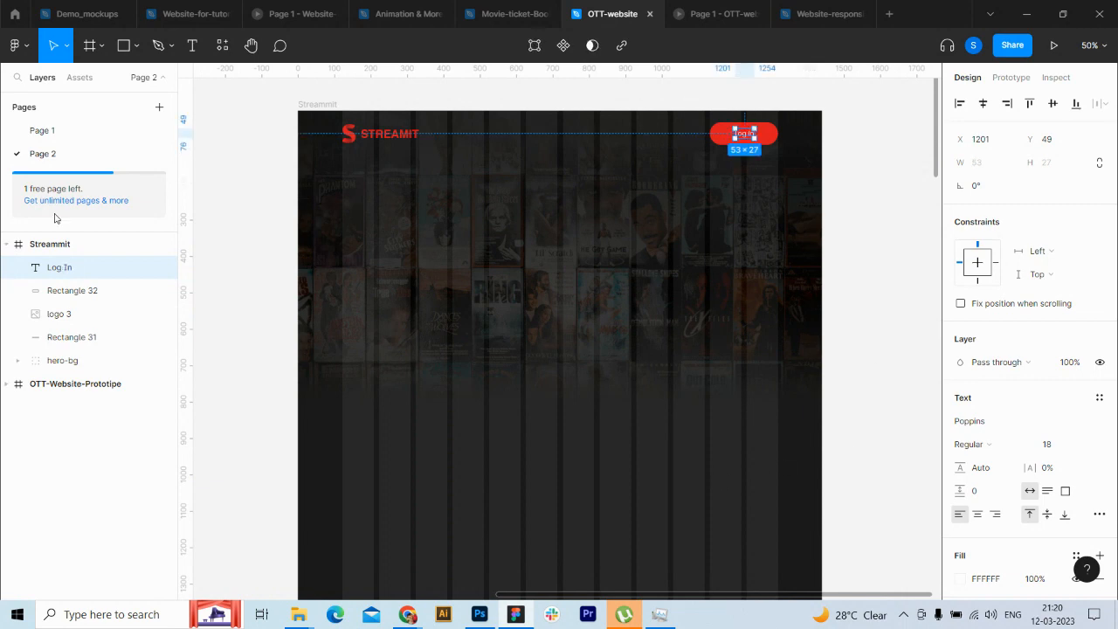
shift+click(70, 294)
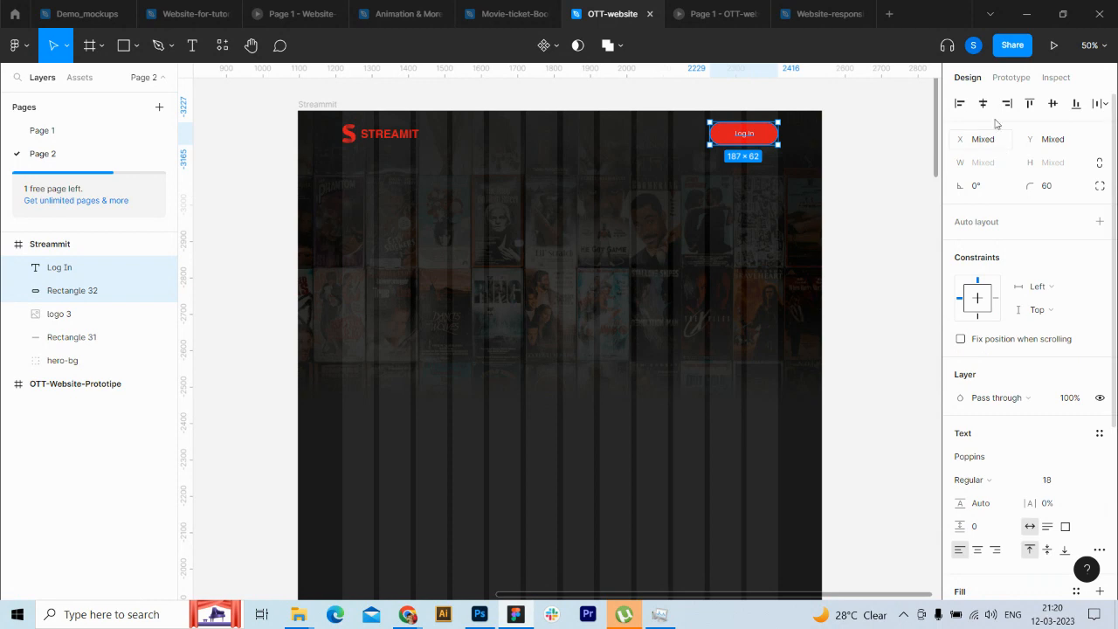
click(874, 288)
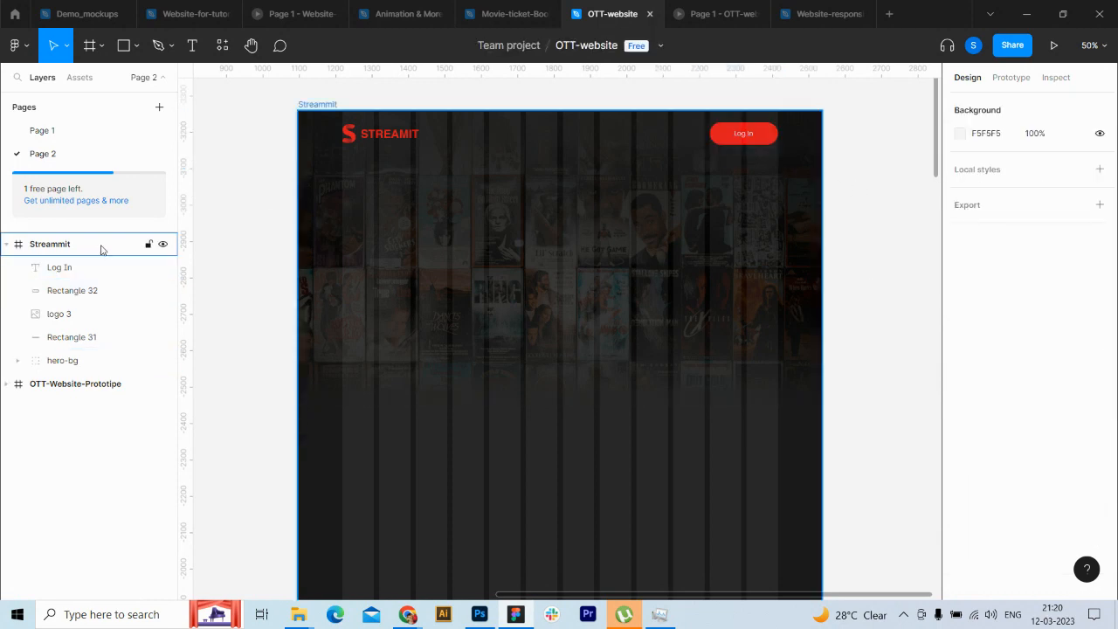
Step: Narrow the red button rectangle from its left edge to about 158 wide and re-centre the Log In label on it
click(87, 269)
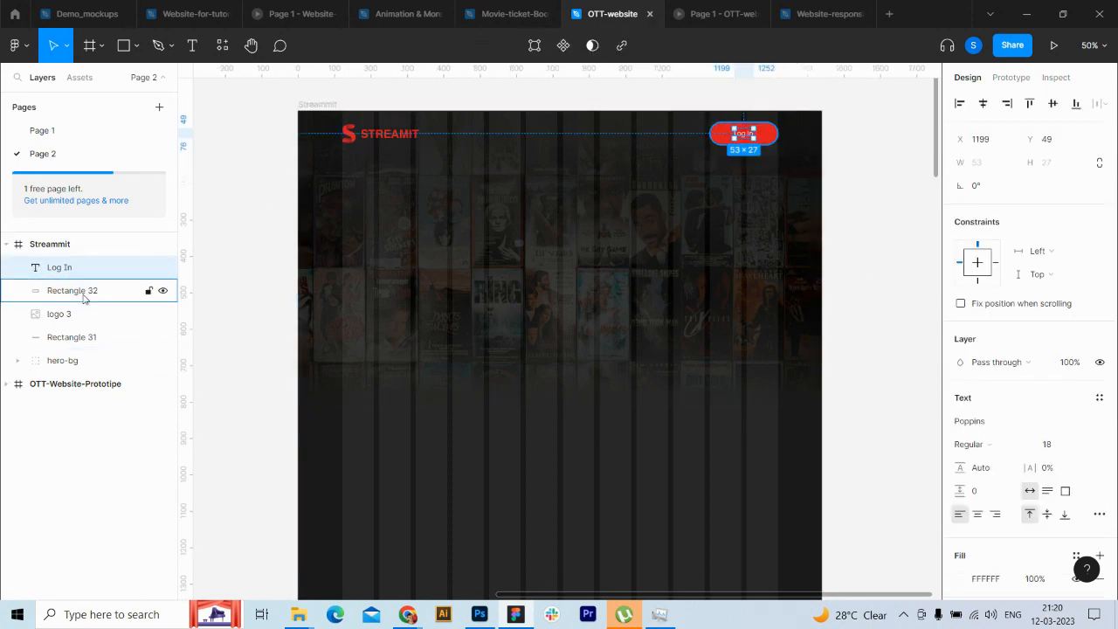
click(85, 291)
drag(709, 133, 720, 137)
shift+click(62, 267)
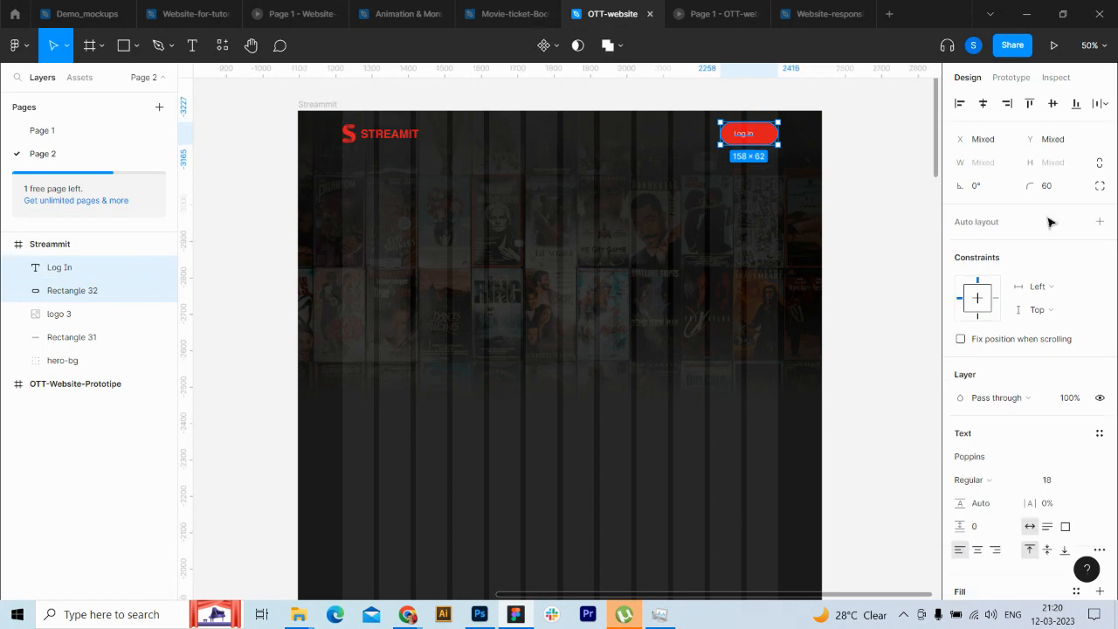
click(983, 111)
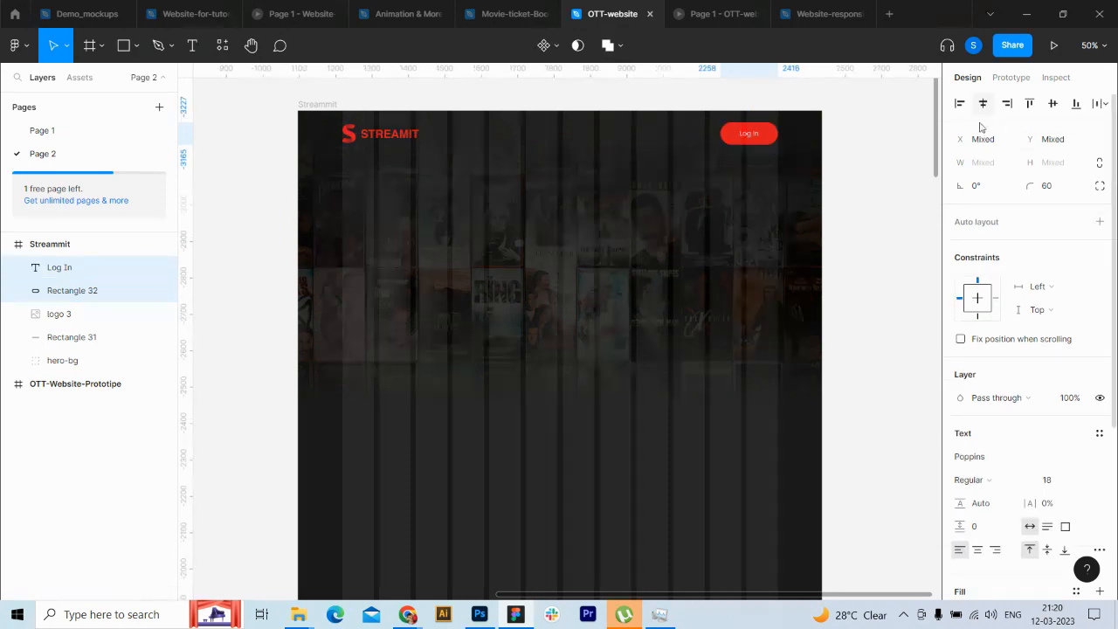
click(871, 245)
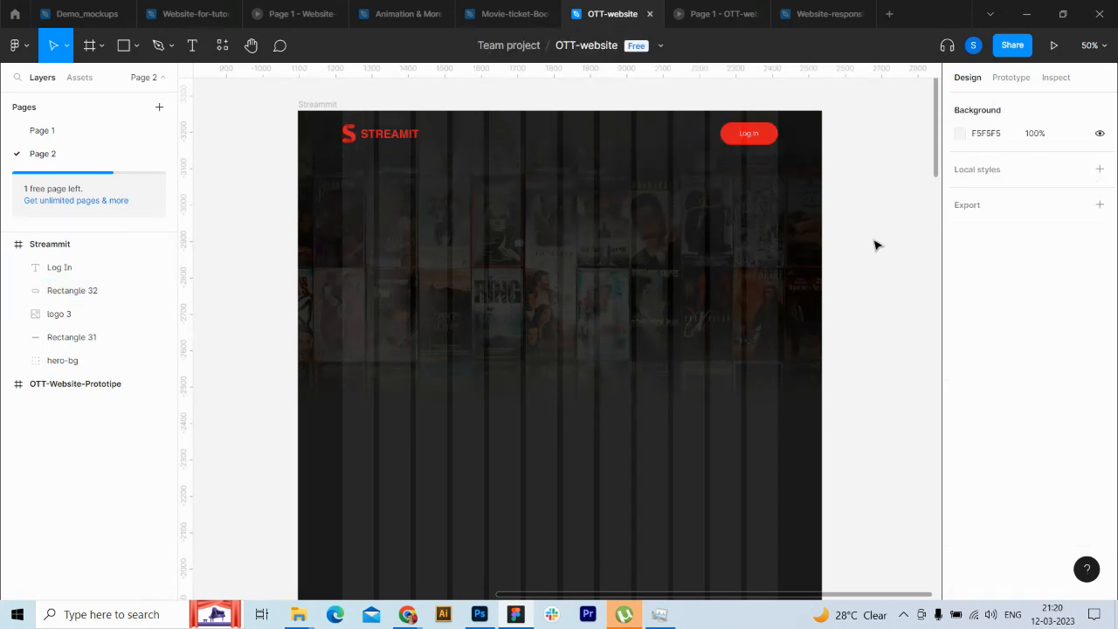
Step: Wrap the Log In label and its red rectangle in an auto layout frame and rename the frame log-in
click(84, 267)
shift+click(91, 291)
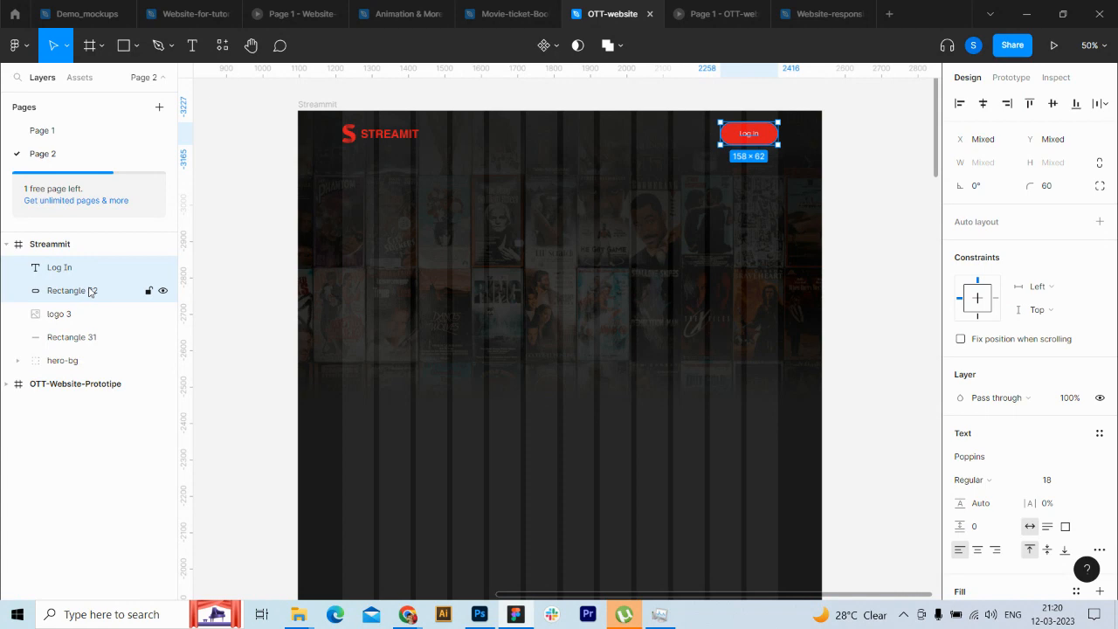
key(shift+a)
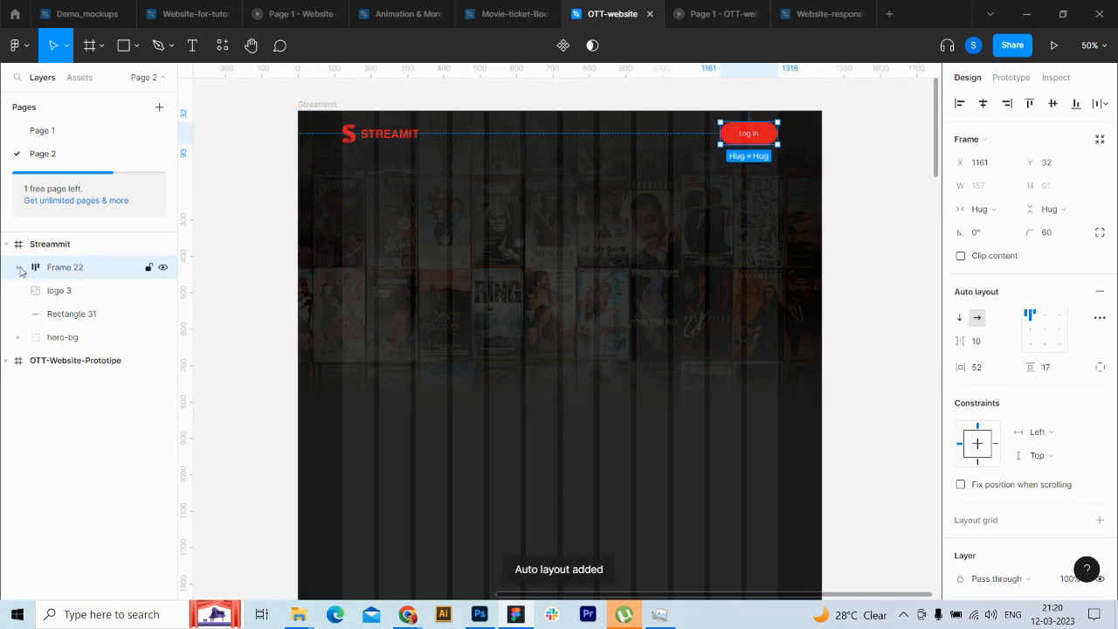
click(20, 268)
click(19, 268)
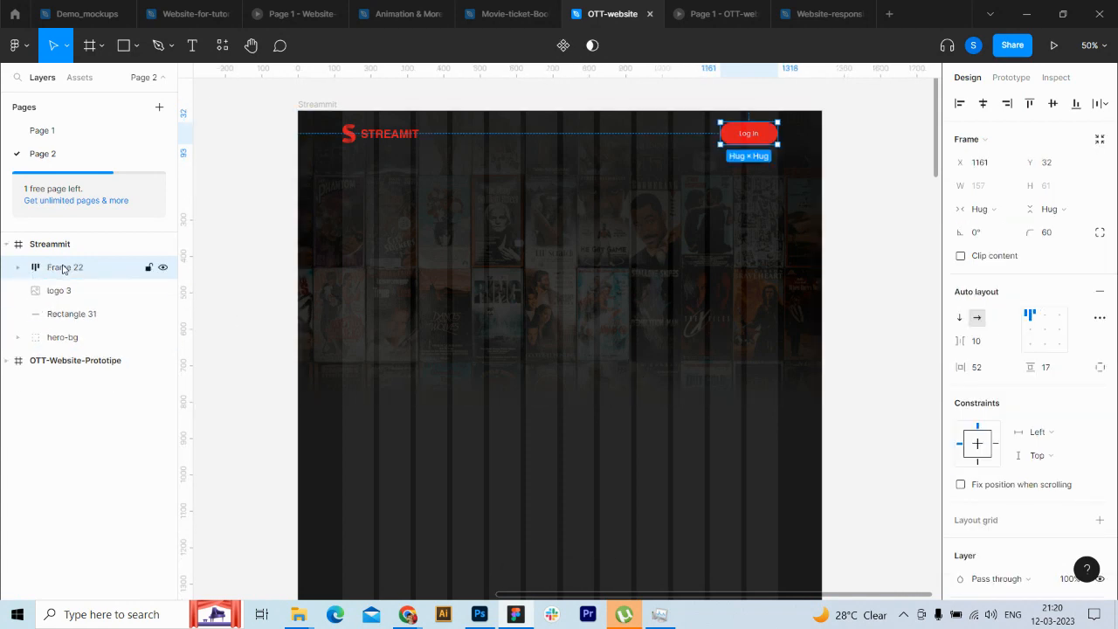
double_click(66, 268)
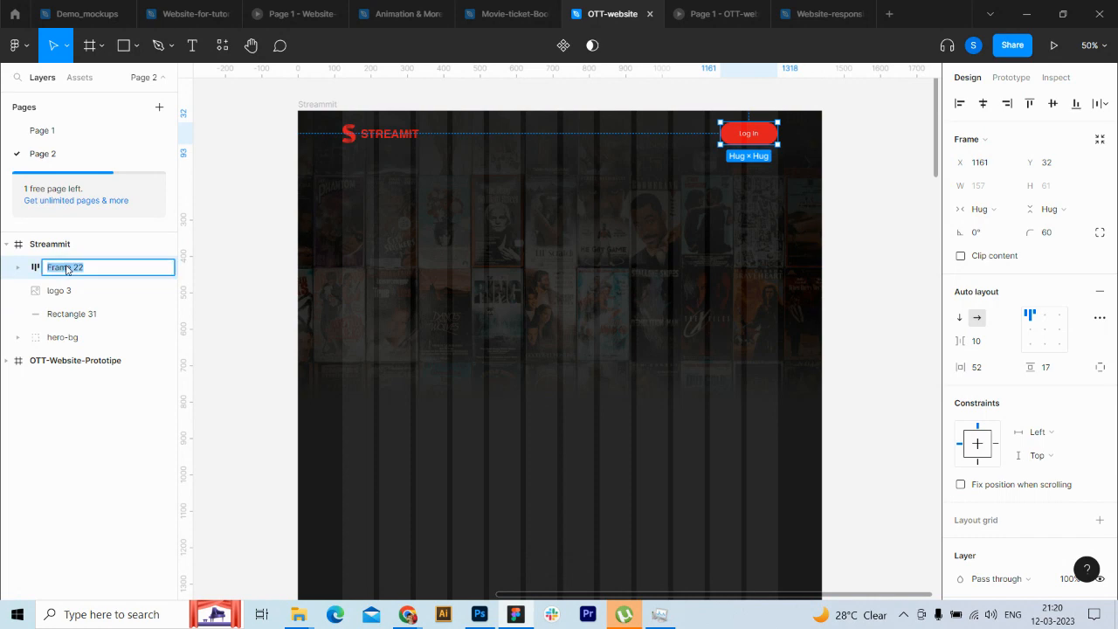
text(logo)
key(Return)
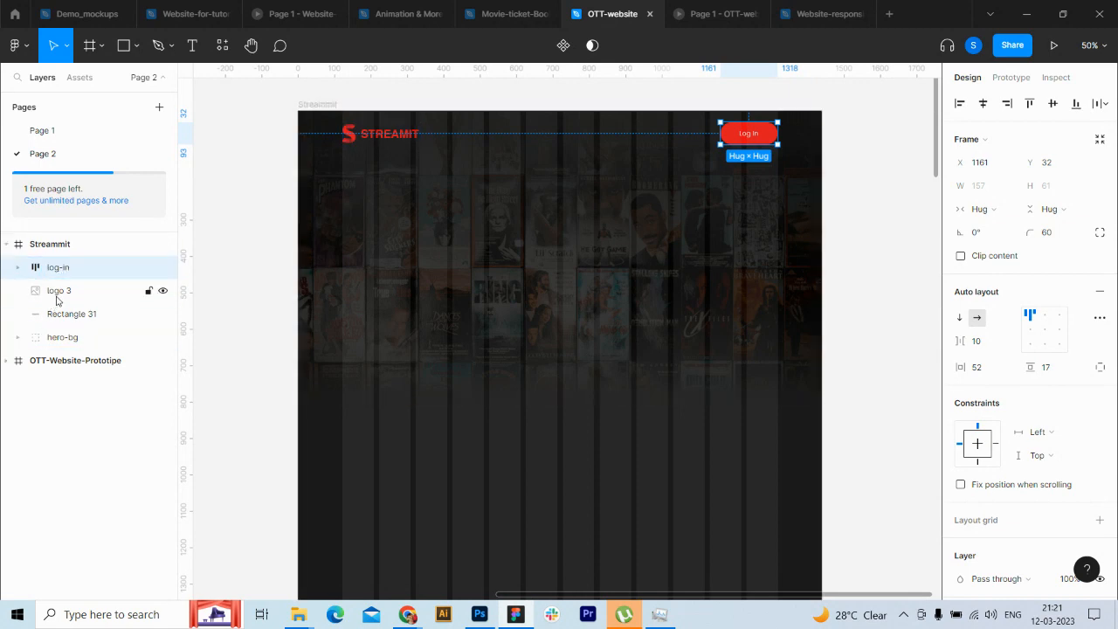
Step: Set the horizontal constraint of the log-in button frame to Right
shift+click(57, 296)
click(68, 274)
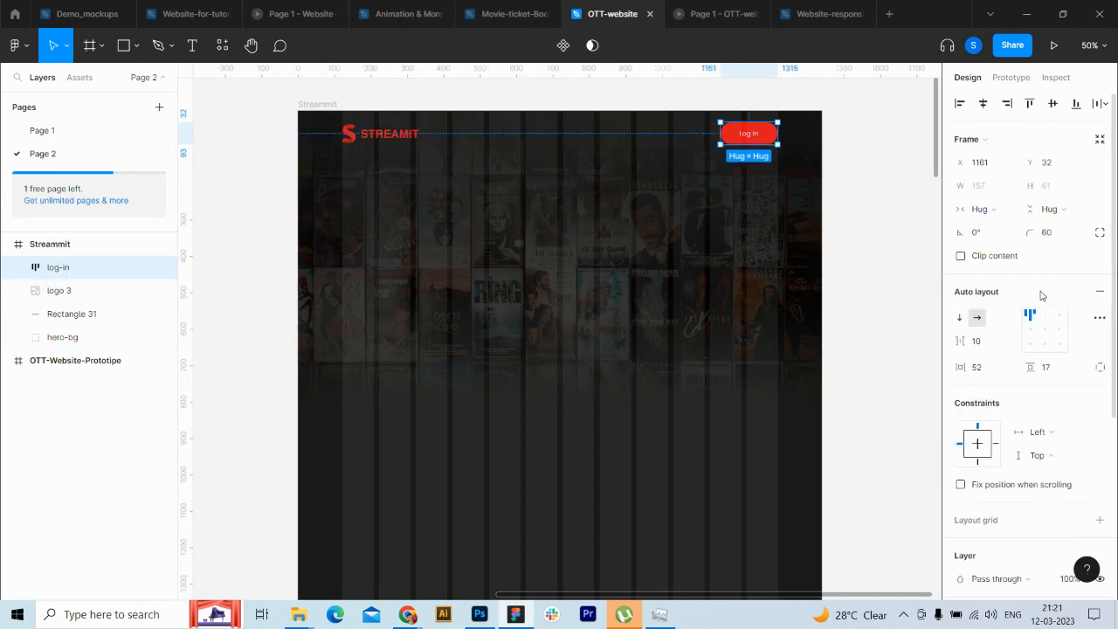
click(1074, 436)
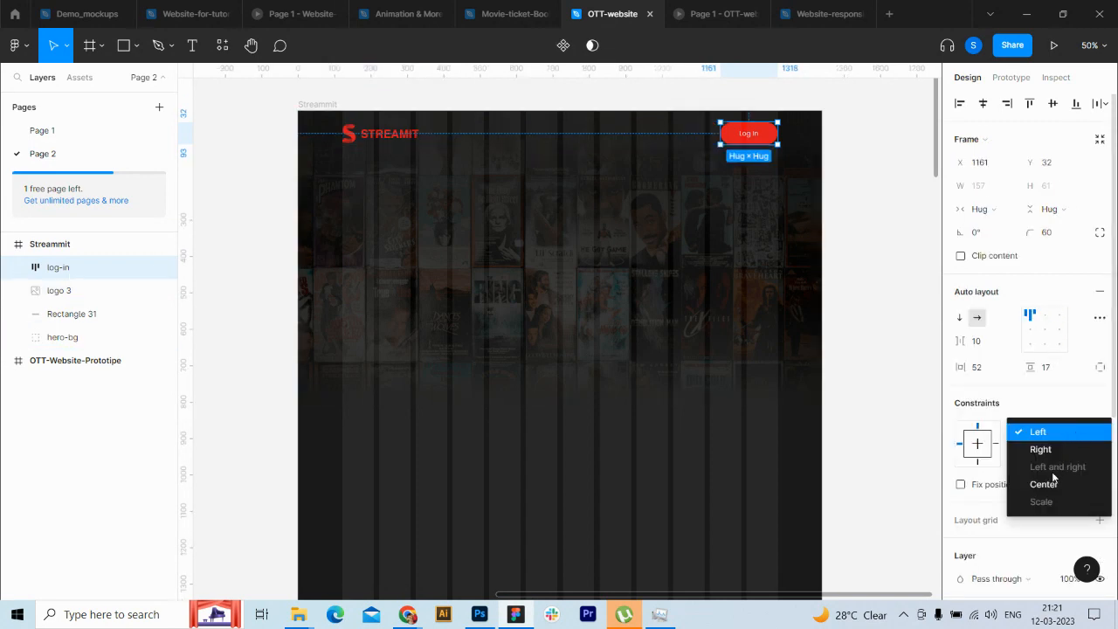
click(1044, 449)
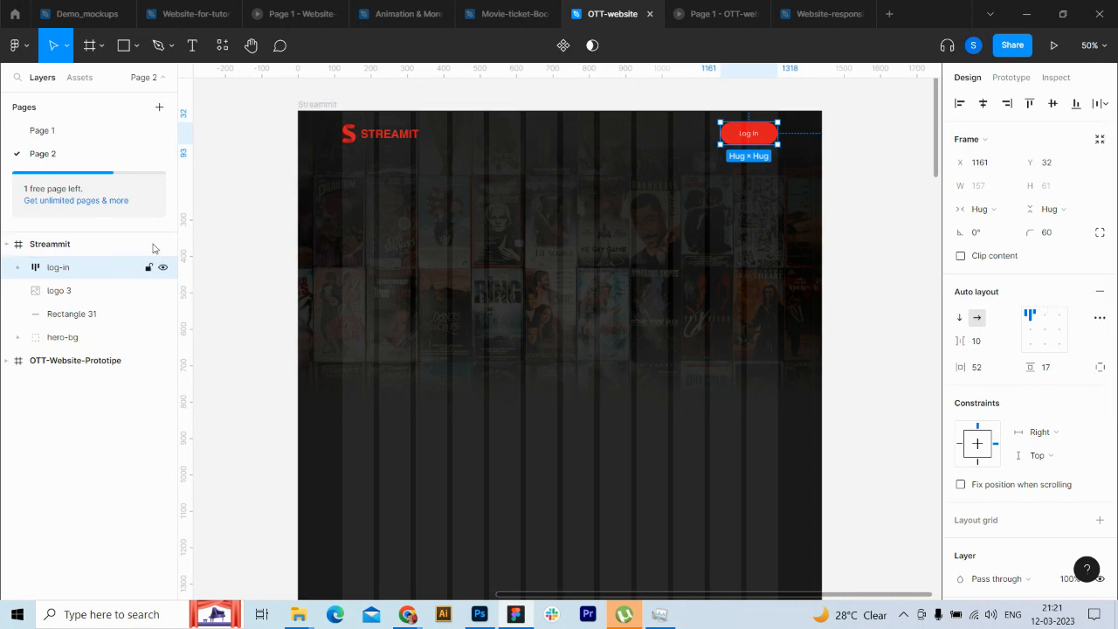
Step: Try narrowing the Streammit frame to test the header constraints, and undo the resize
click(49, 244)
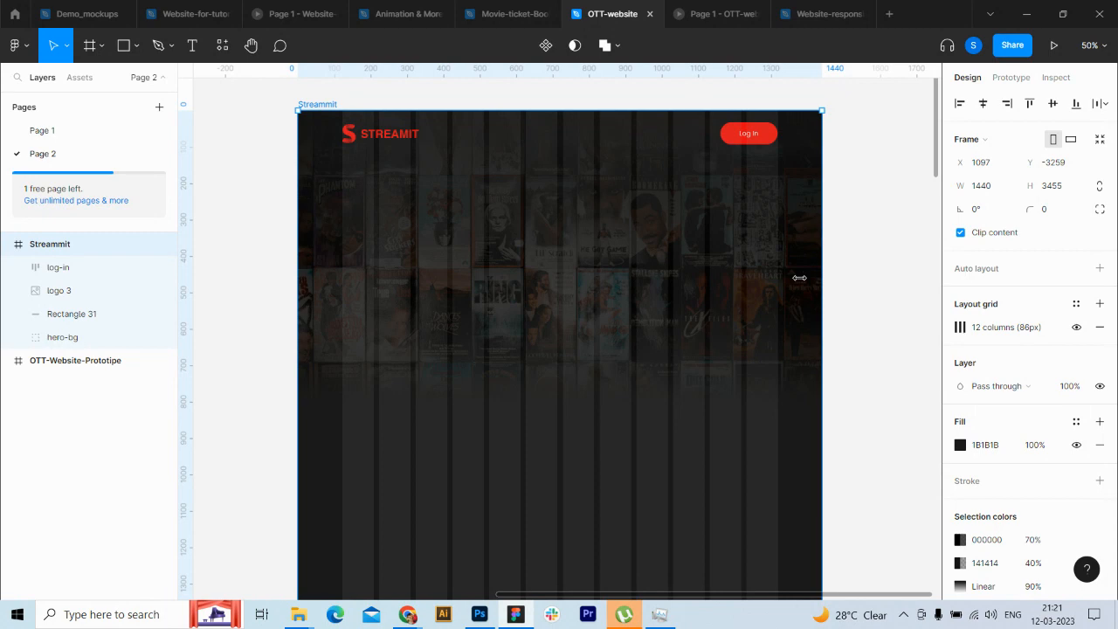
drag(799, 278, 702, 285)
key(ctrl+z)
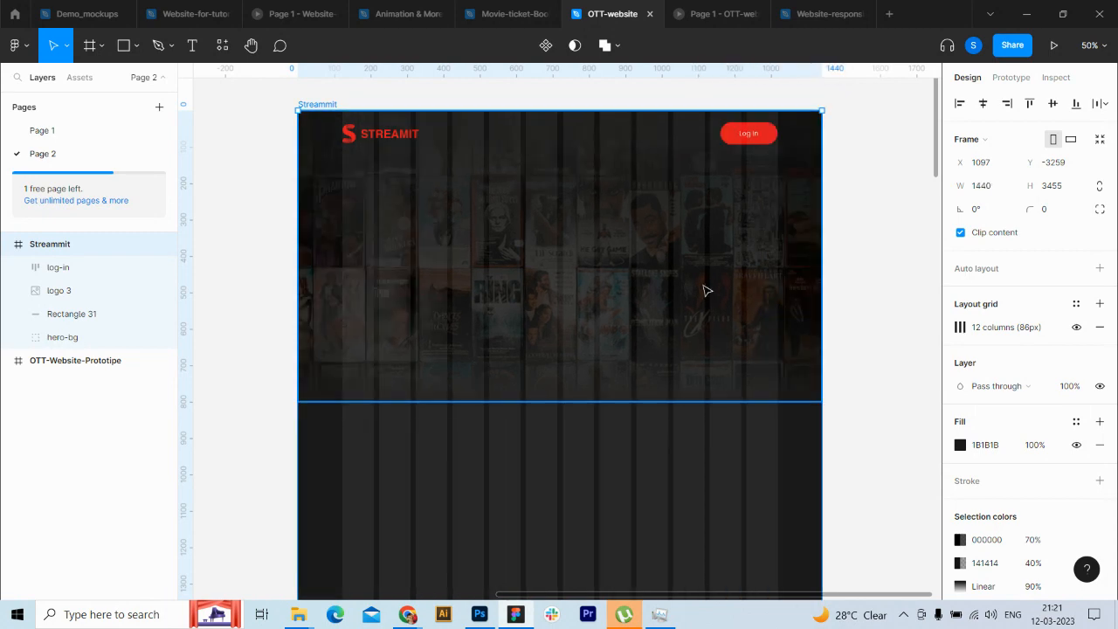
Step: Wrap the log-in button and the logo in an auto layout frame with the spacing mode set to Space between
click(55, 266)
shift+click(72, 300)
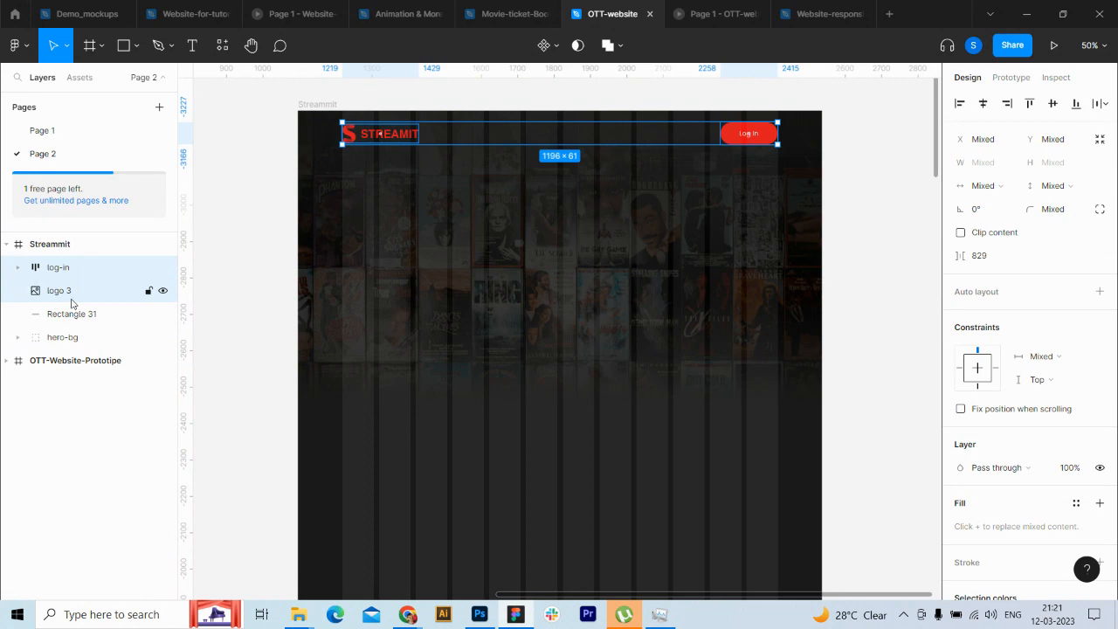
key(shift+a)
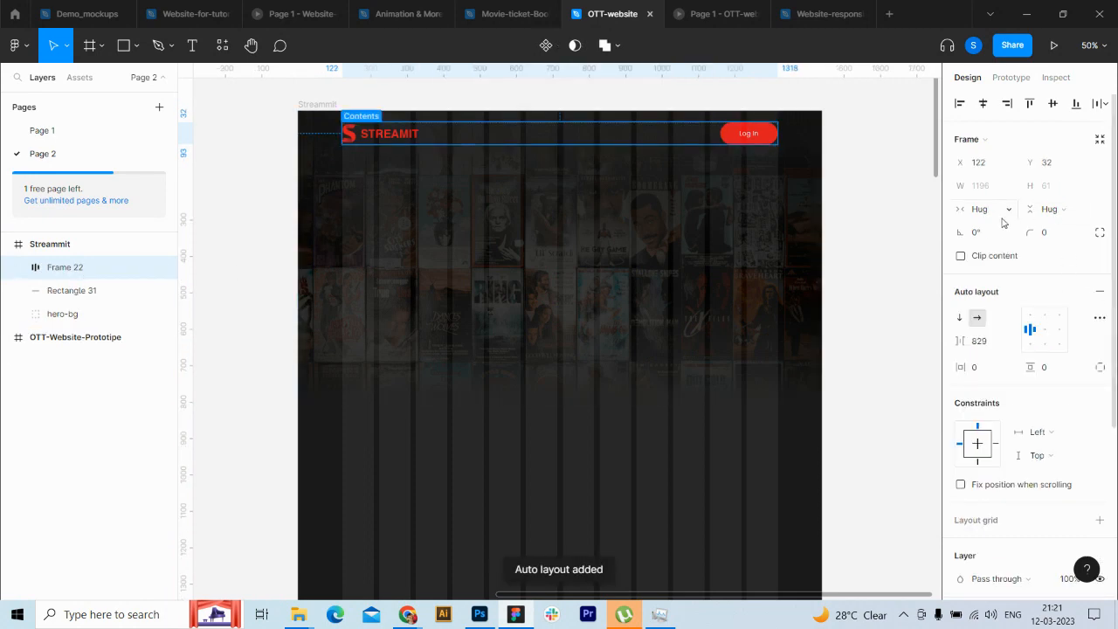
click(1099, 317)
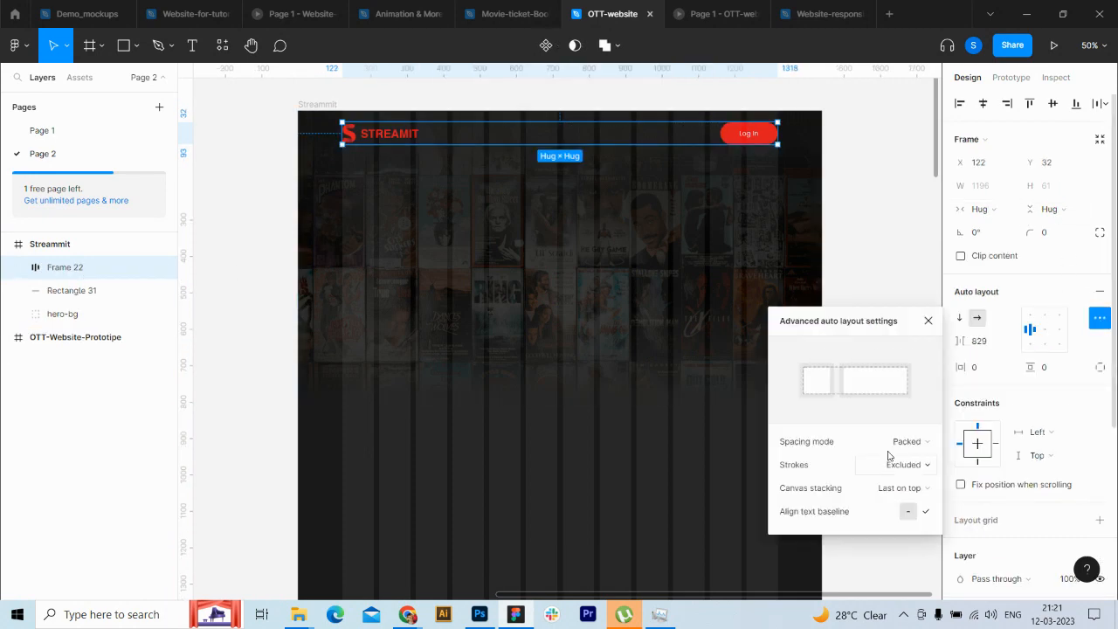
click(927, 443)
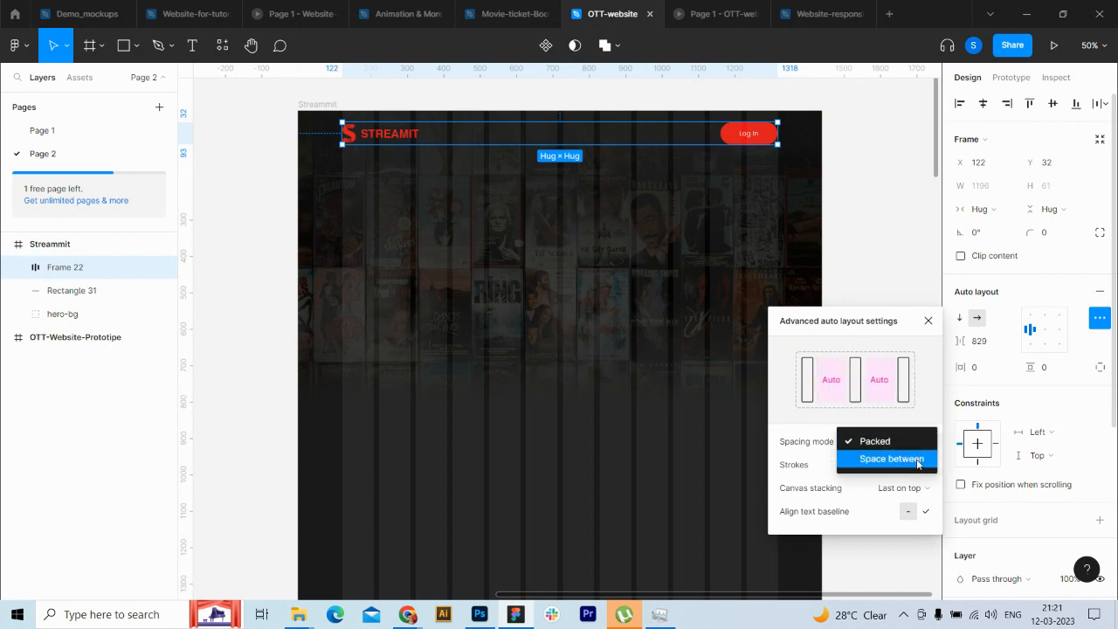
click(917, 460)
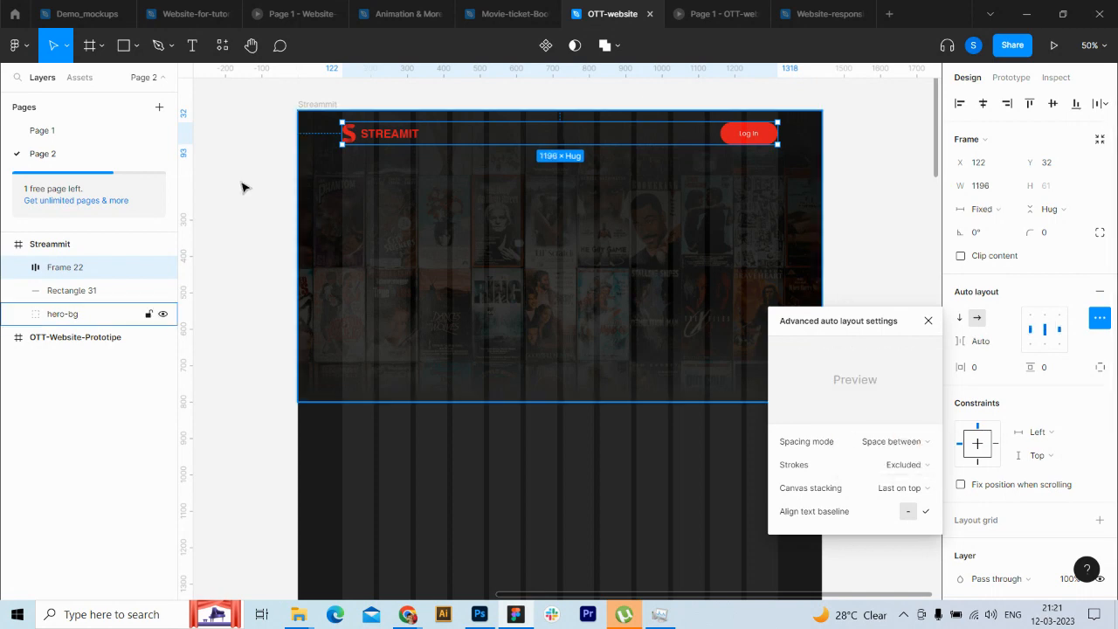
click(44, 250)
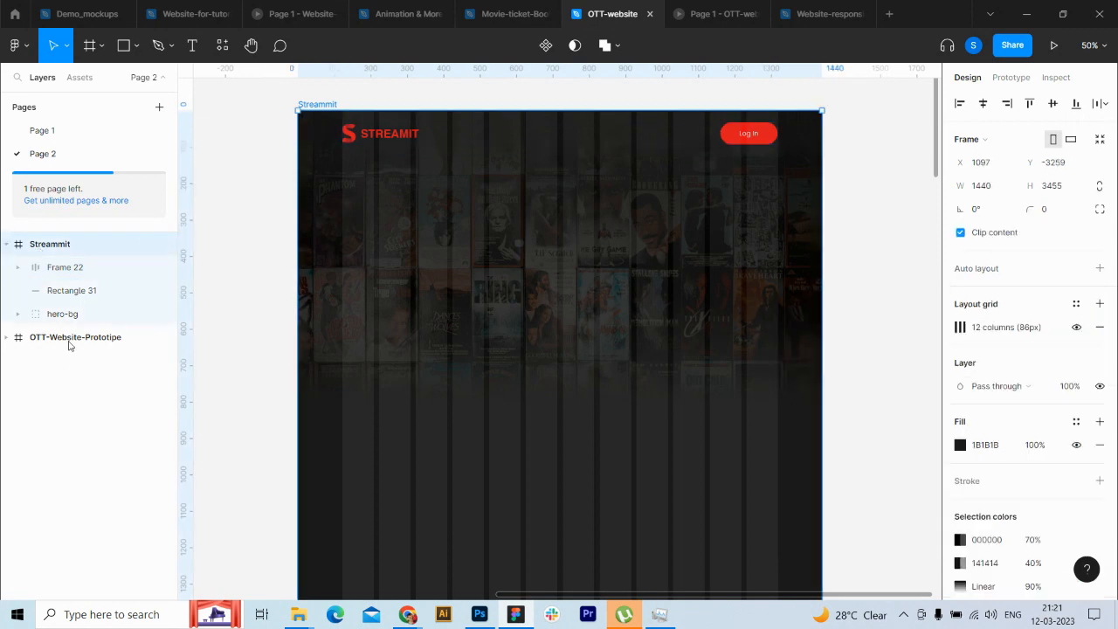
Step: Try setting the width of the logo inside Frame 22 to Fill container
drag(845, 224, 821, 229)
click(67, 268)
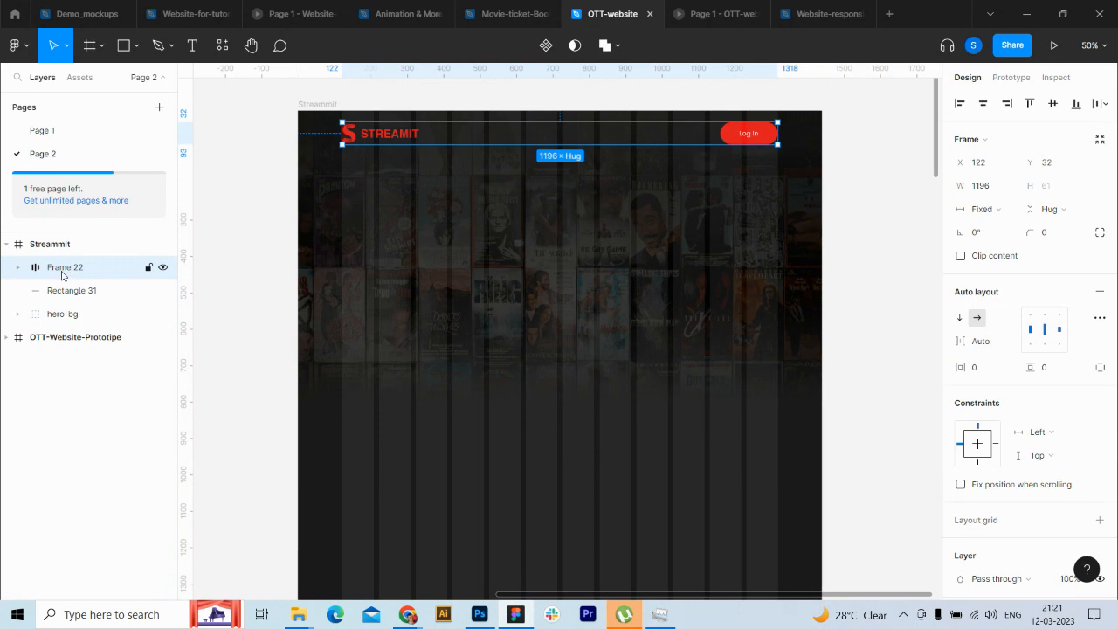
click(1003, 216)
click(1005, 214)
click(20, 269)
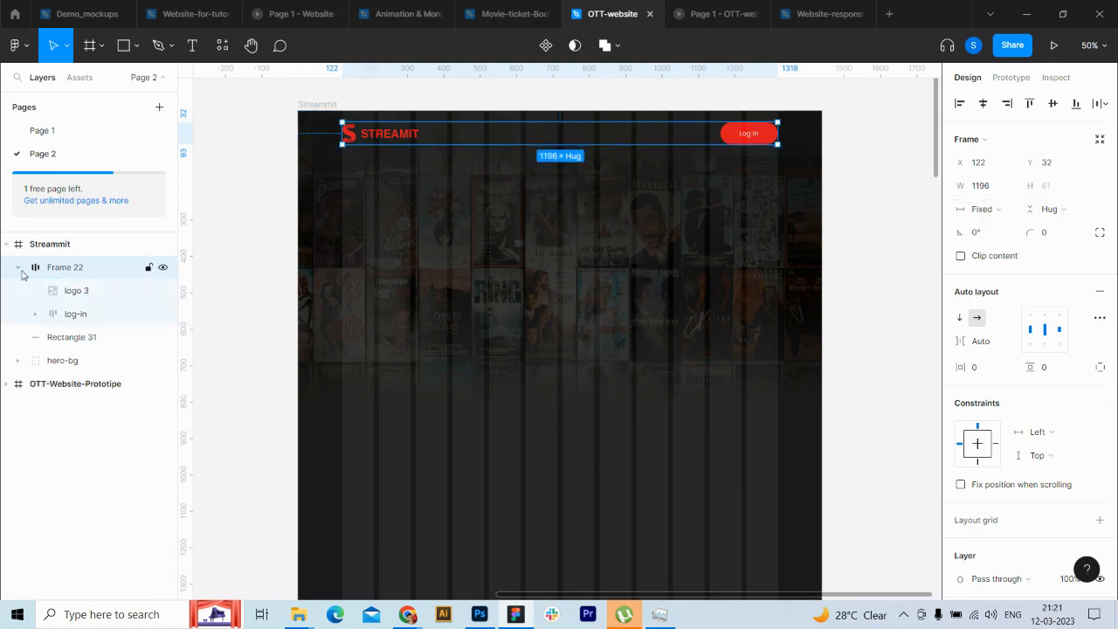
click(76, 301)
click(1000, 186)
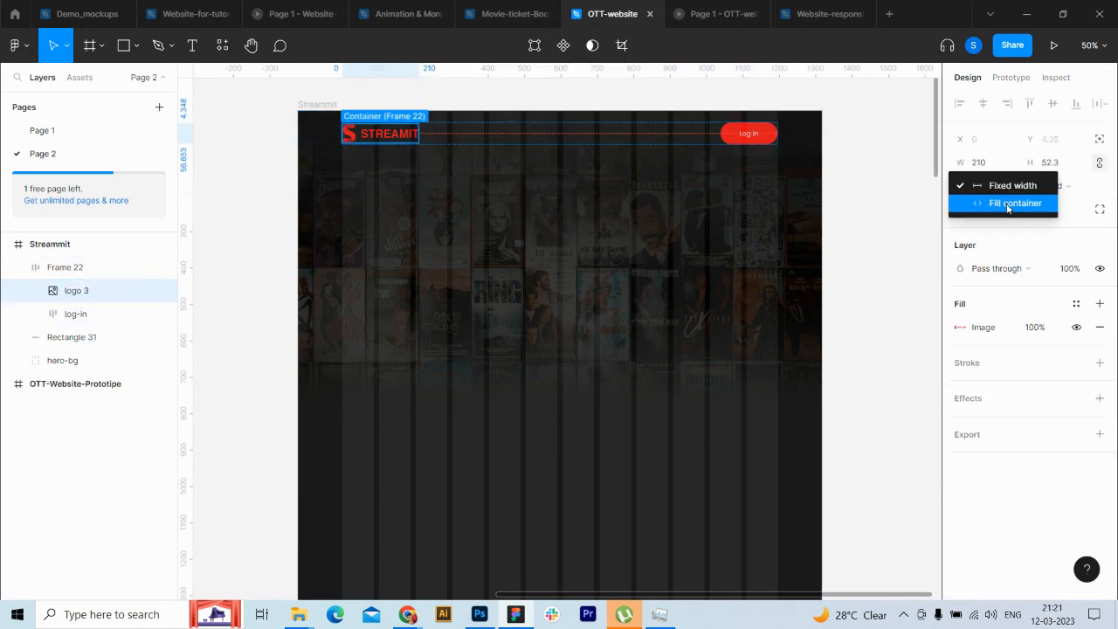
click(1007, 203)
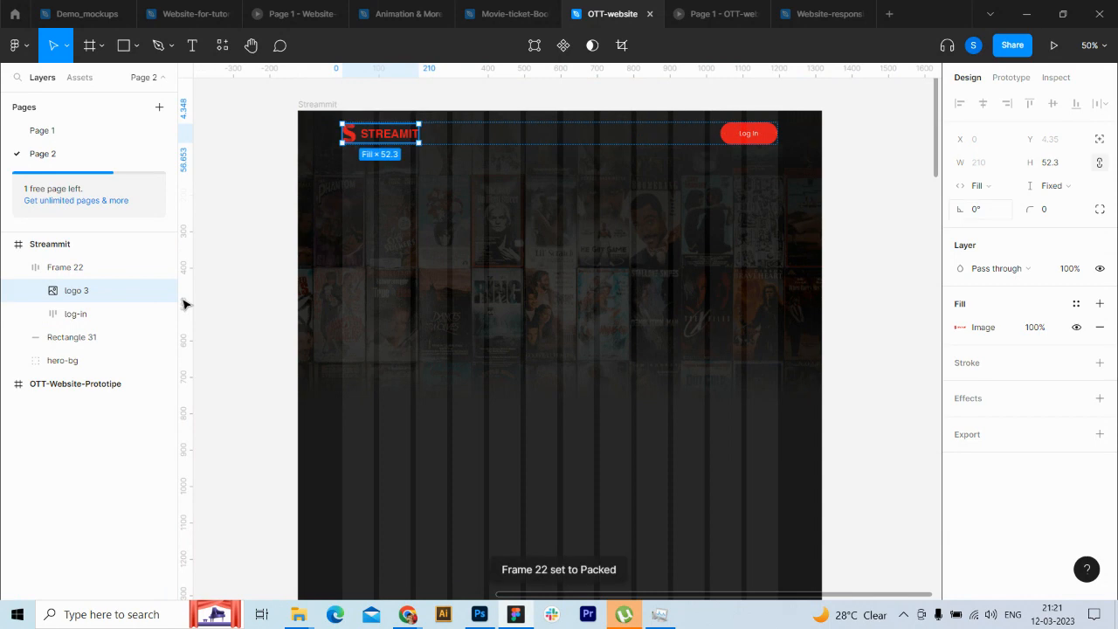
Step: Try setting the width of the log-in button to Fill container
click(74, 316)
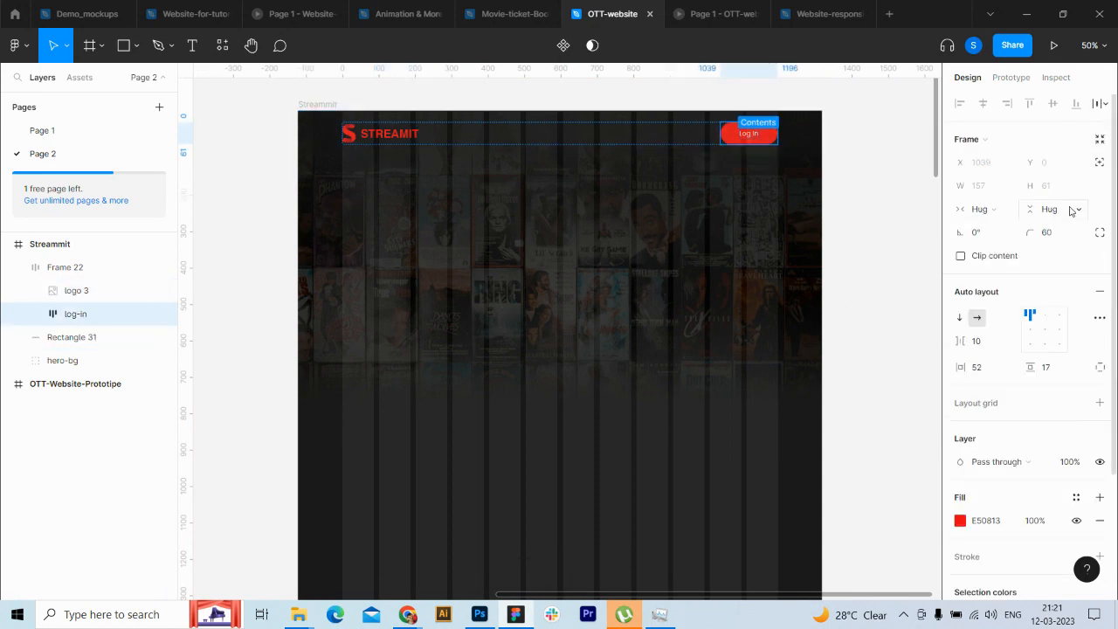
click(1000, 213)
click(1004, 226)
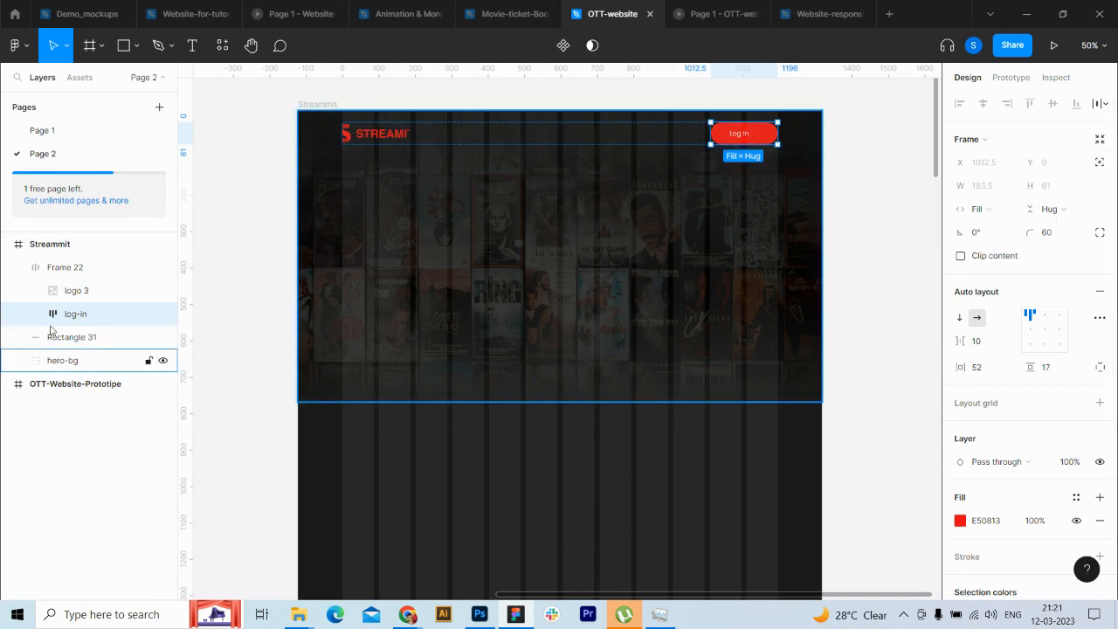
Step: Try narrowing the Streammit frame to 1275 to test the header, and undo the resize and the button's fill width
click(52, 243)
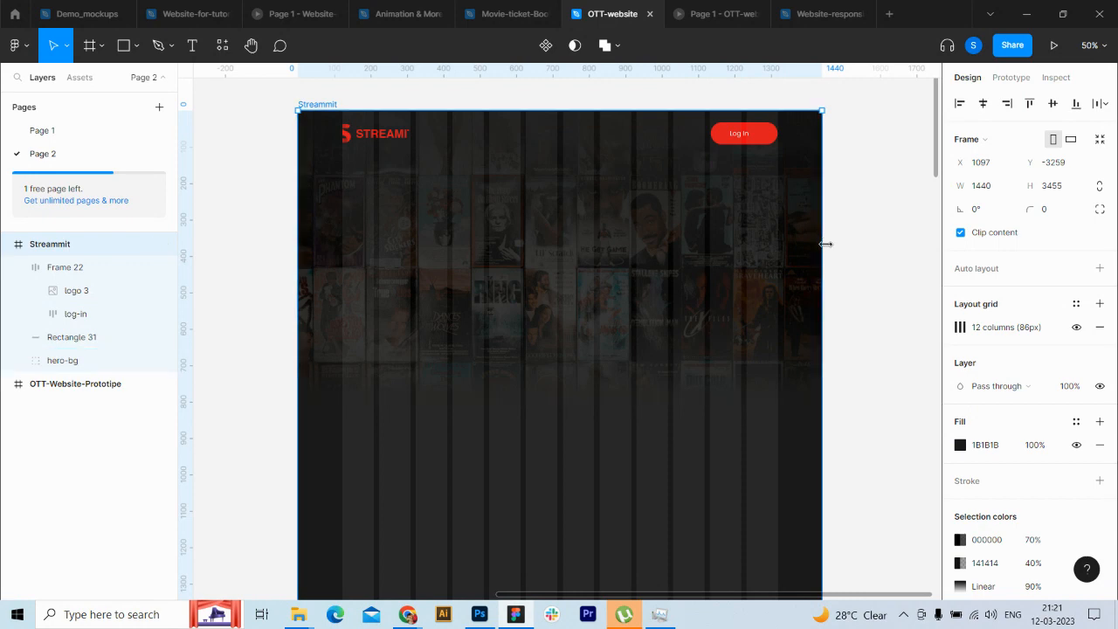
drag(825, 243, 763, 249)
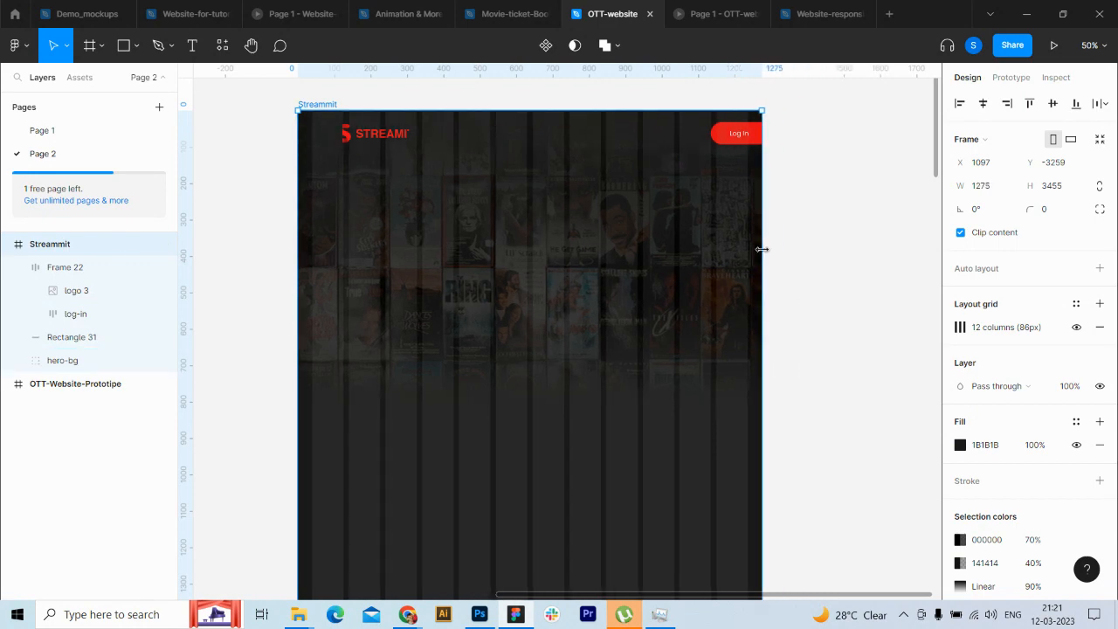
key(ctrl+z)
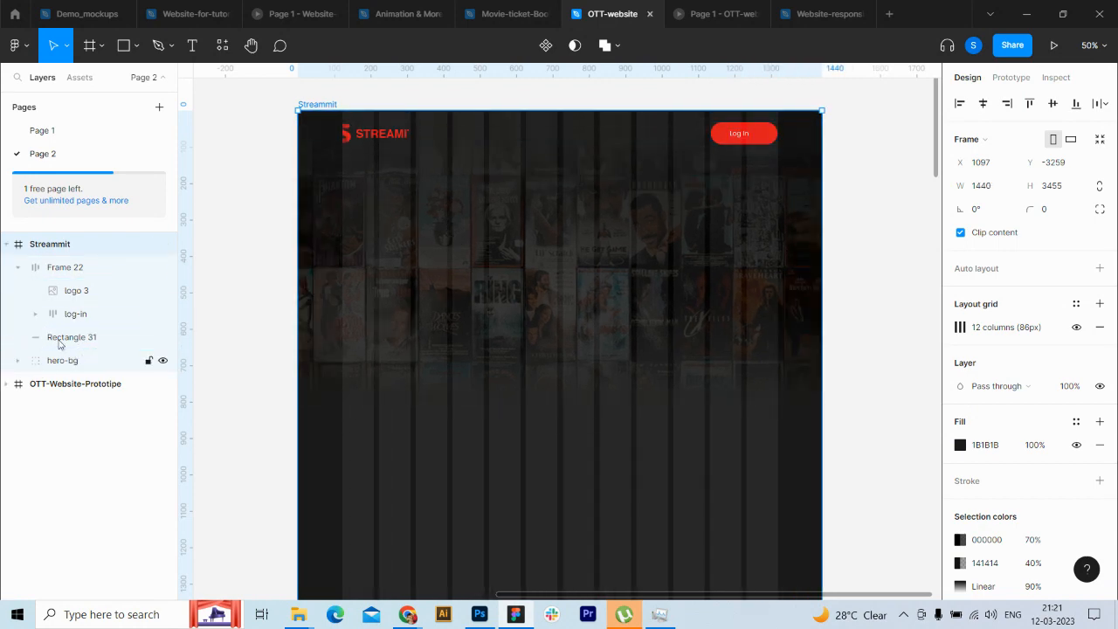
click(69, 312)
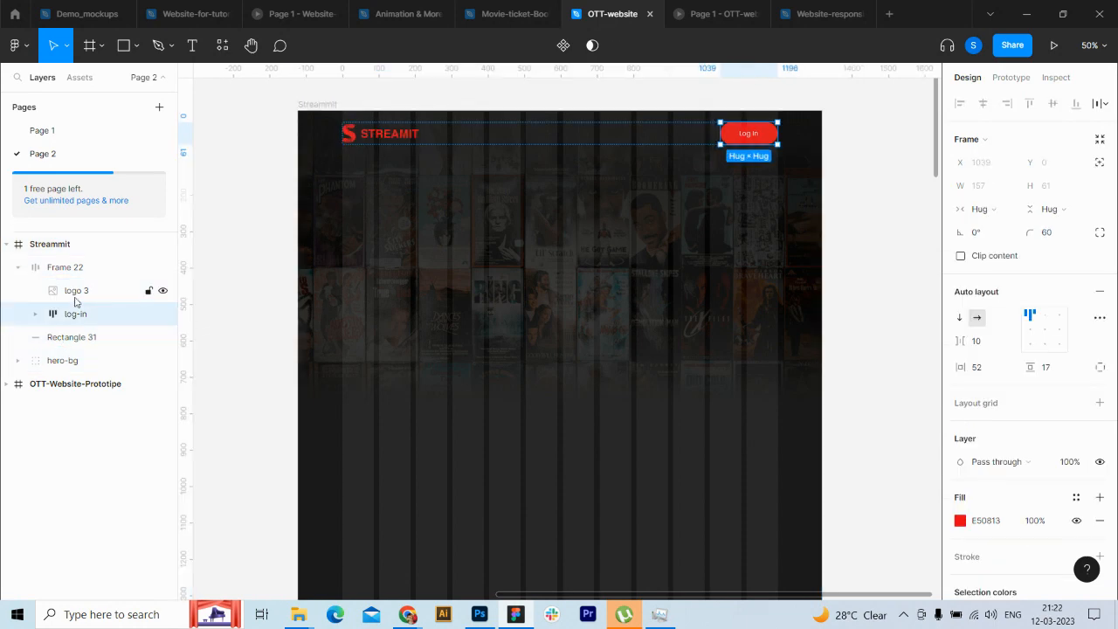
Step: Set the logo's width back to Fixed width
click(75, 297)
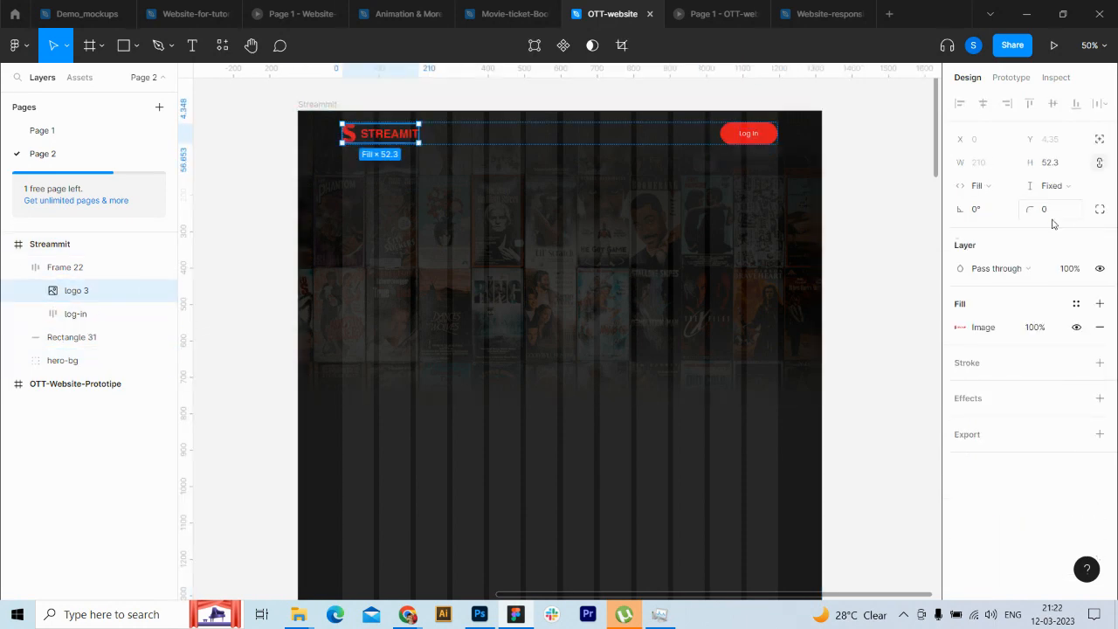
click(985, 186)
click(995, 167)
click(72, 315)
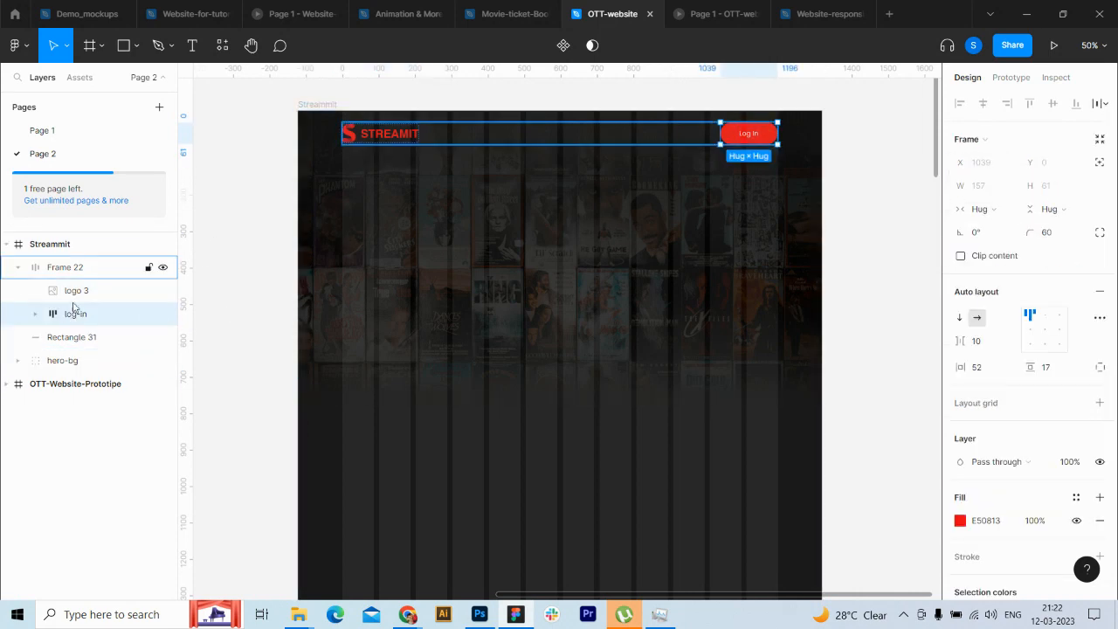
Step: Set the horizontal constraint of Frame 22, which holds the logo and log-in button, to Scale
click(61, 269)
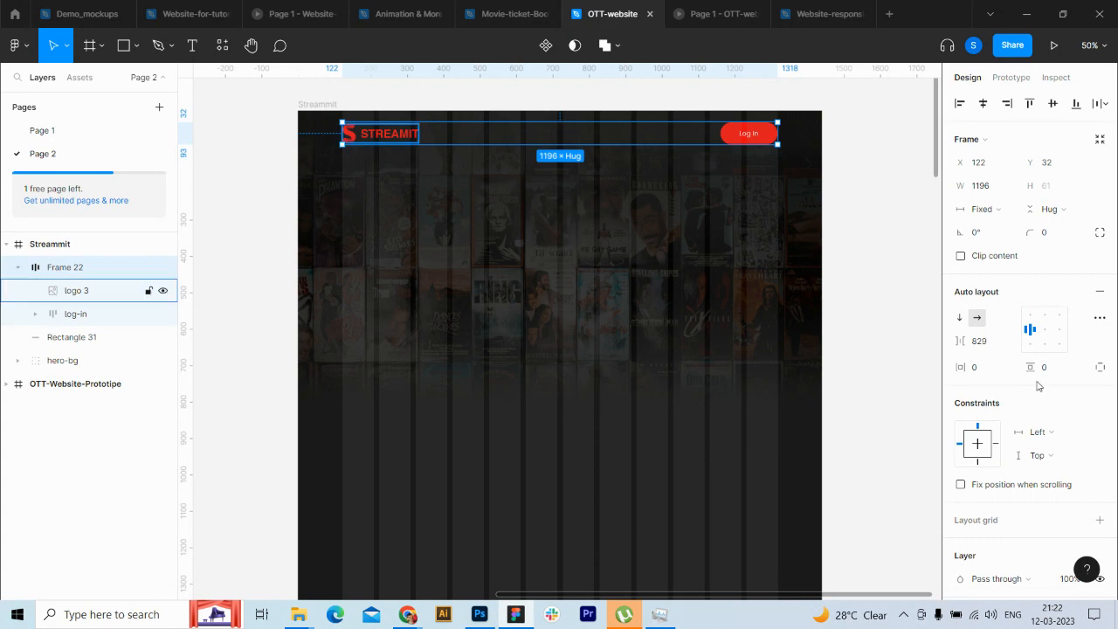
click(1102, 435)
click(1102, 434)
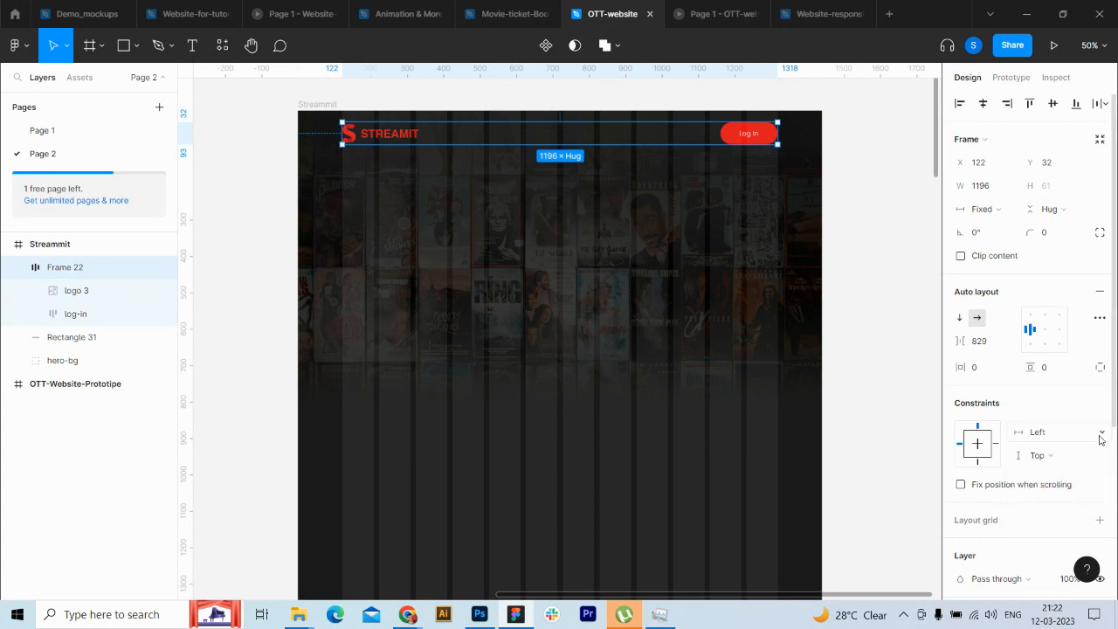
click(1100, 437)
click(1060, 503)
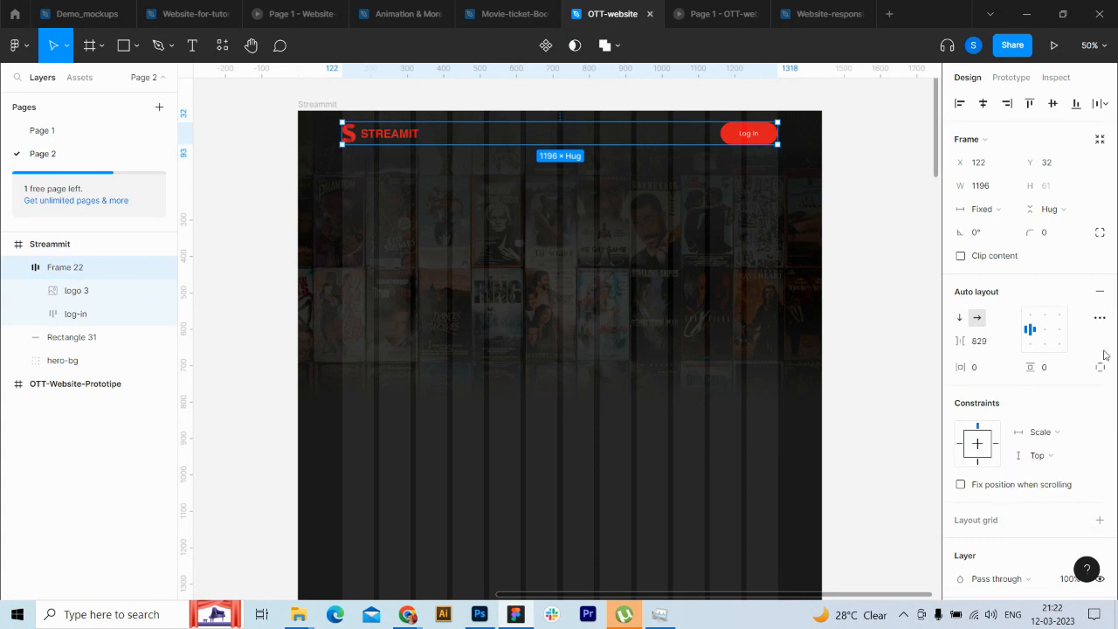
Step: Set the spacing mode of Frame 22 to Space between and test the header by resizing the Streammit frame
click(1100, 317)
click(912, 441)
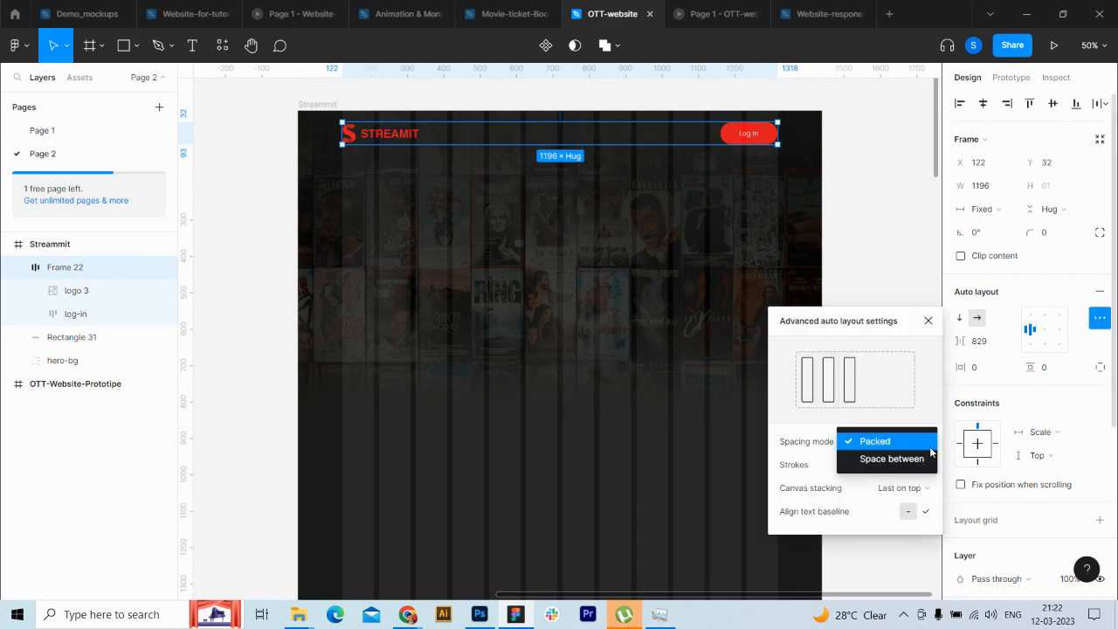
click(908, 459)
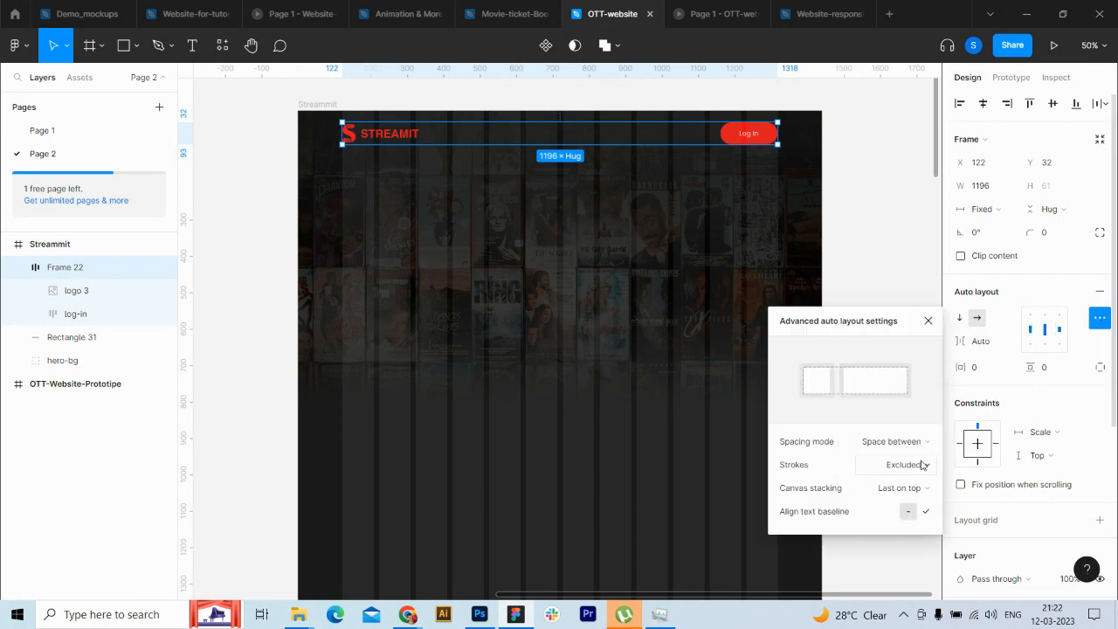
click(54, 250)
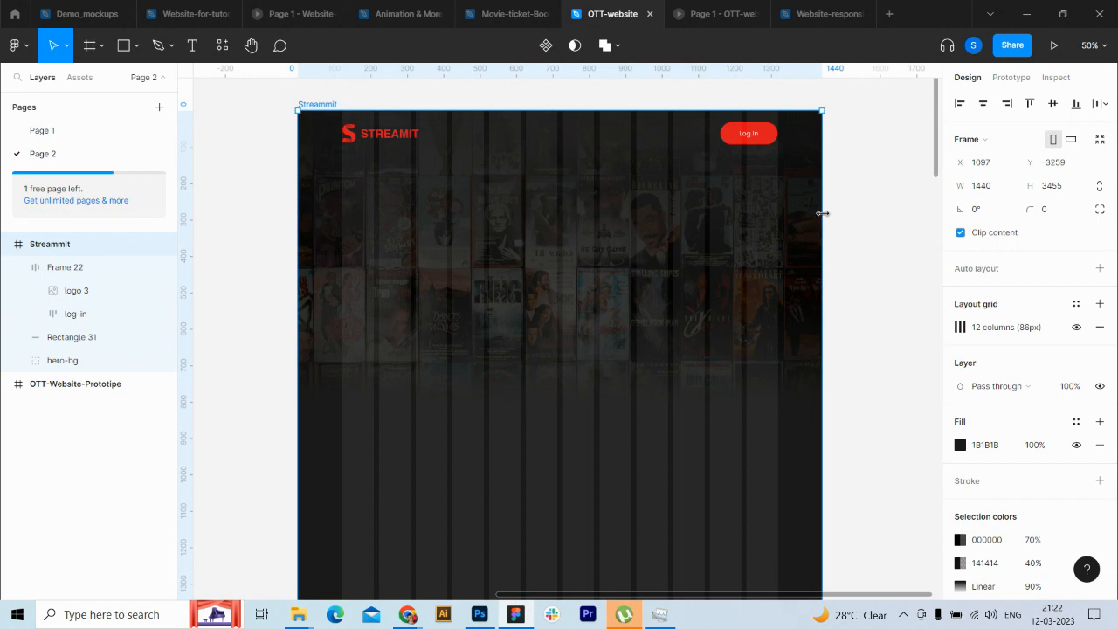
drag(821, 212, 821, 236)
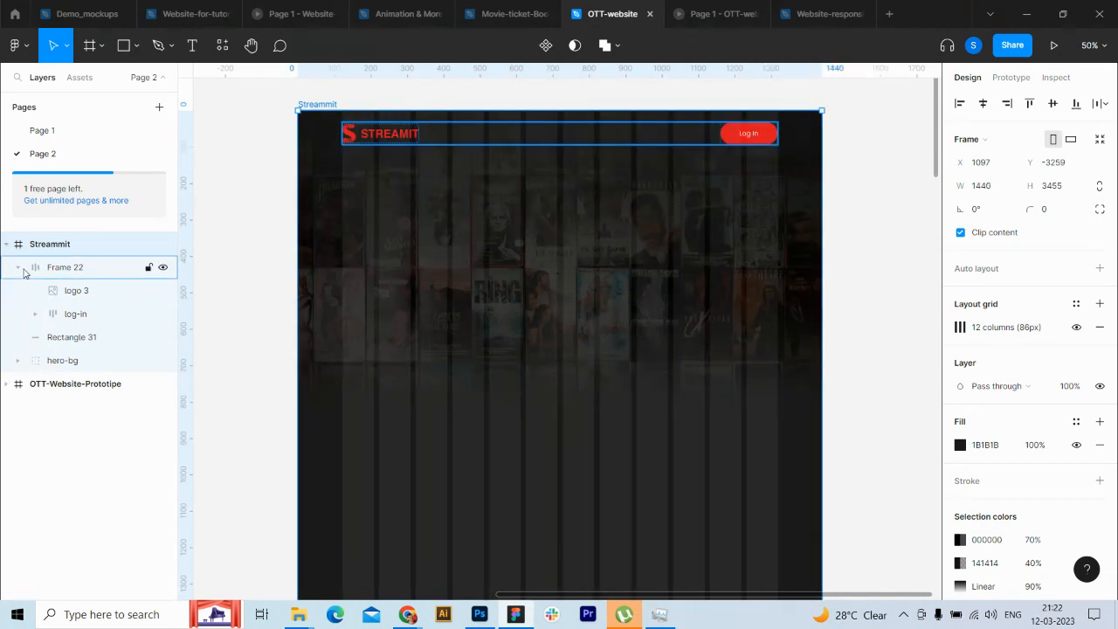
Step: Collapse Frame 22 and rename it nav-bar
click(19, 268)
double_click(70, 269)
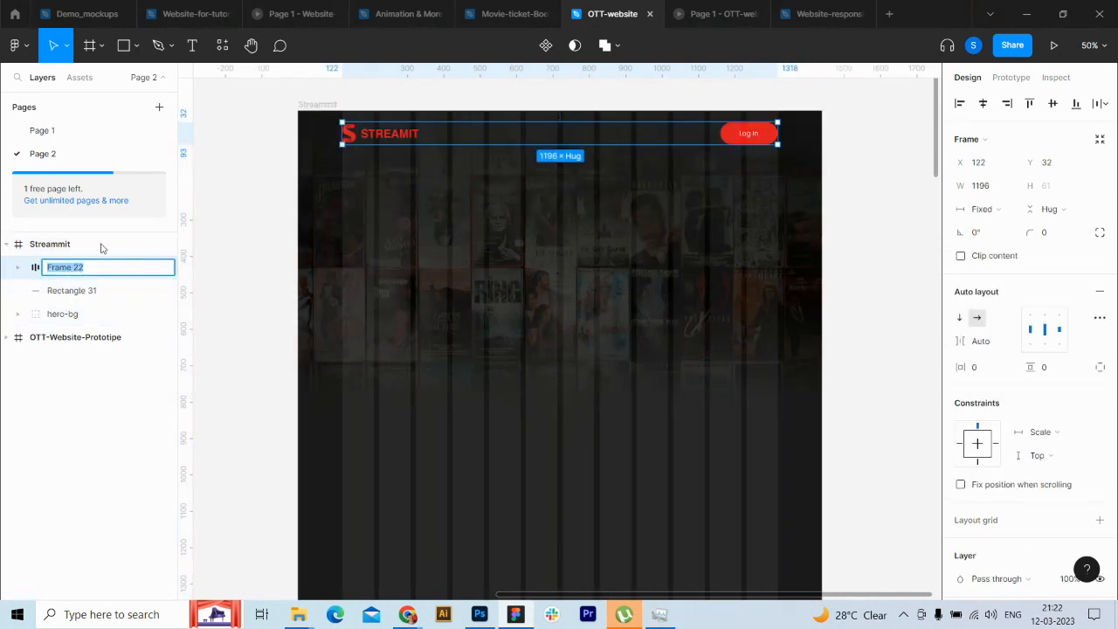
text(nav-bar)
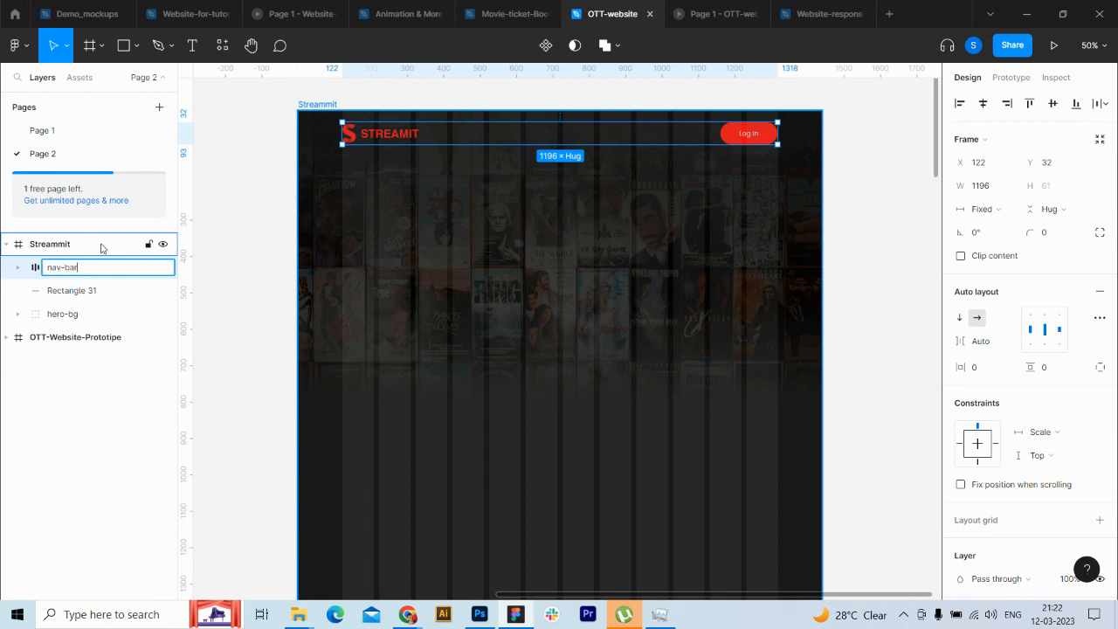
key(Return)
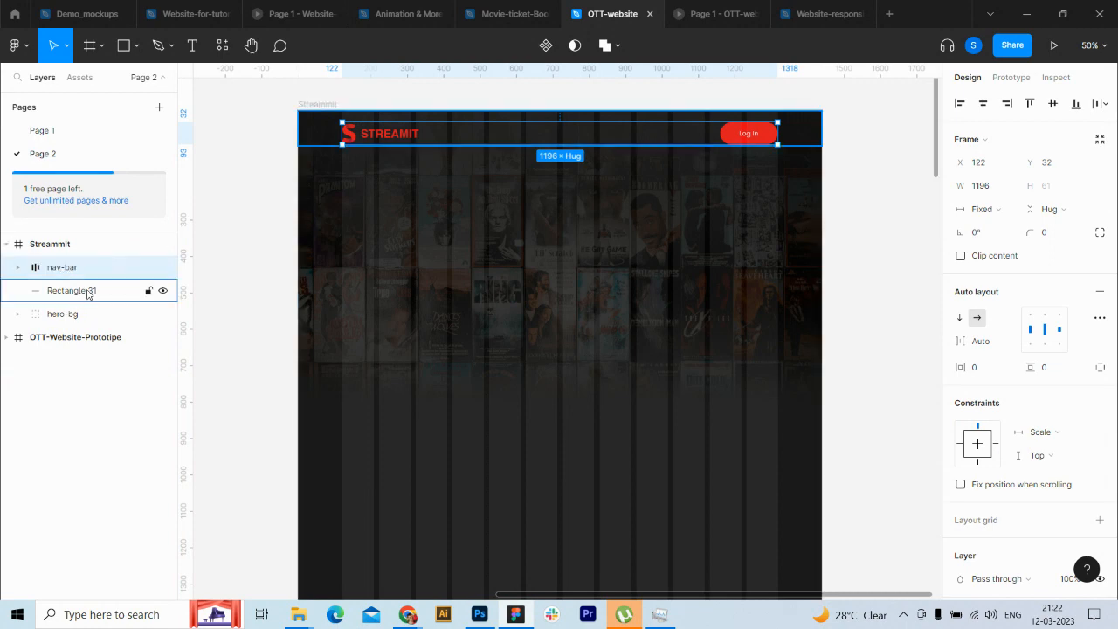
Step: Align the vertical centers of the nav-bar frame and Rectangle 31, and group them together
shift+click(87, 293)
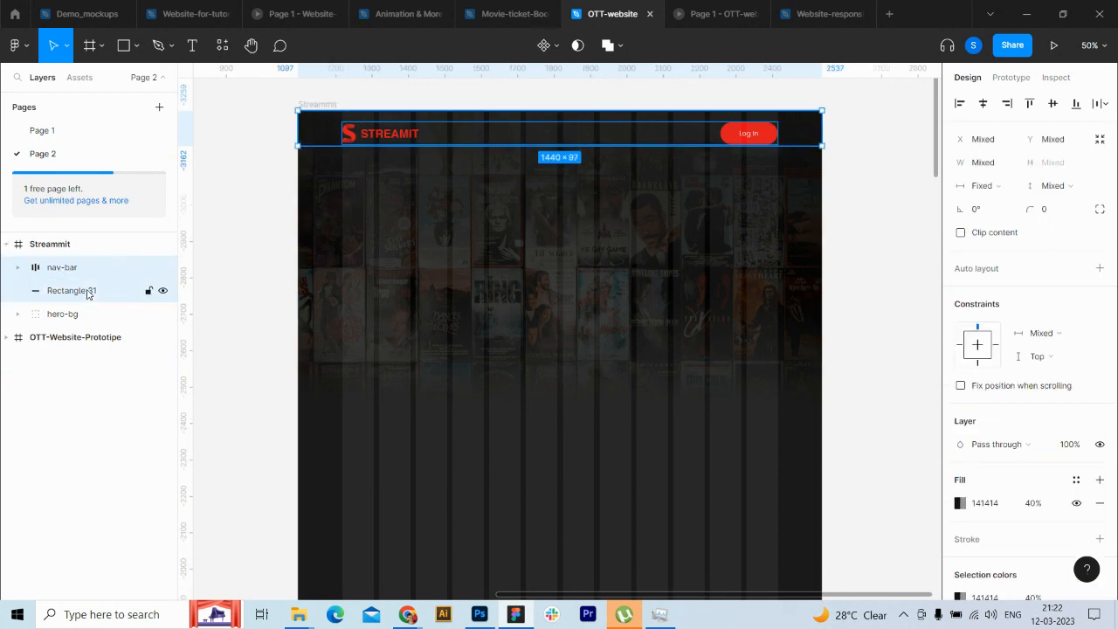
click(1051, 103)
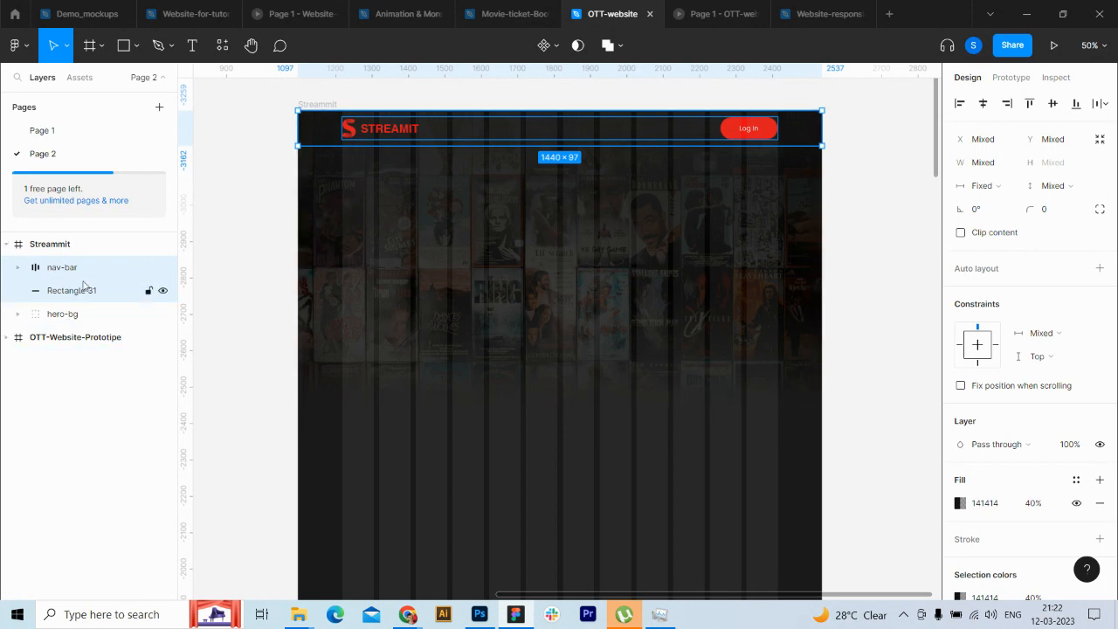
key(ctrl+g)
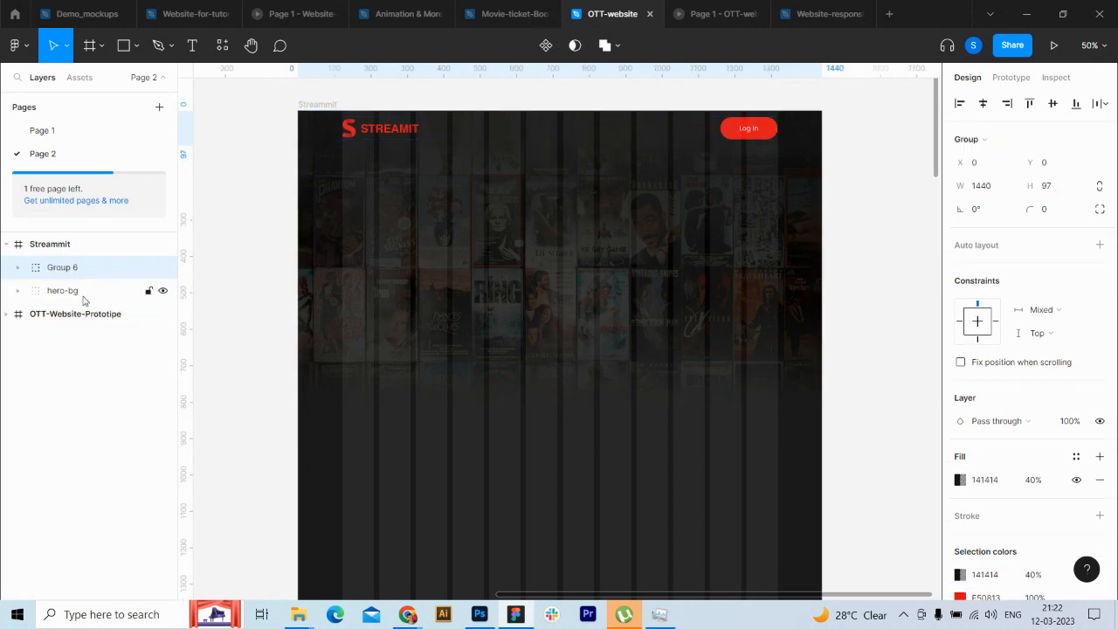
Step: Rename the new header group nav-bar and fix its position when scrolling
double_click(68, 269)
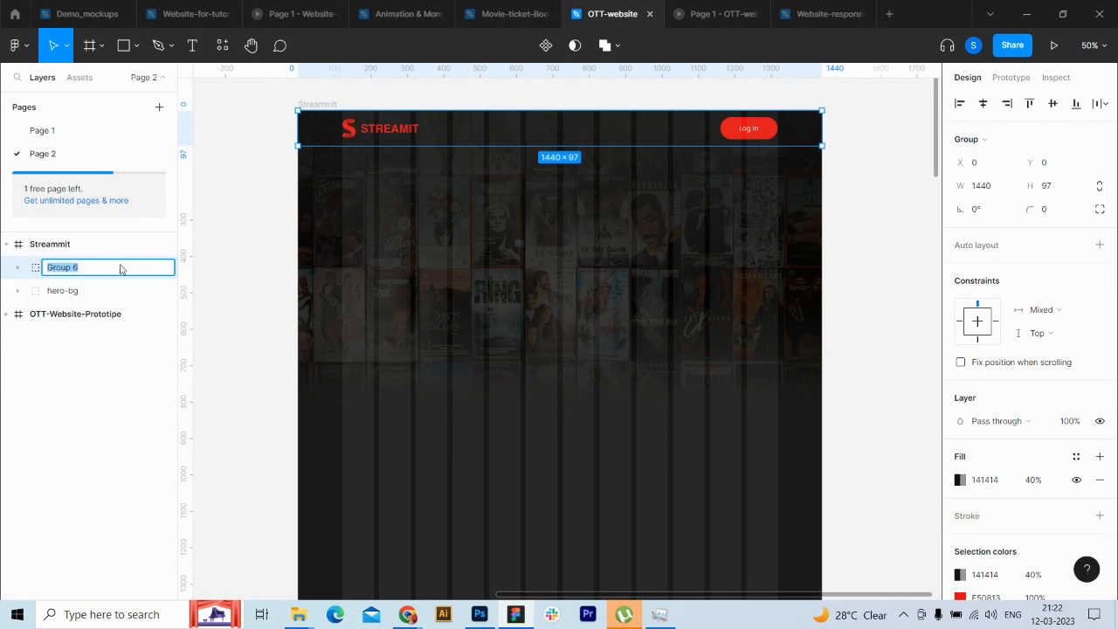
text(nav-bar)
key(Return)
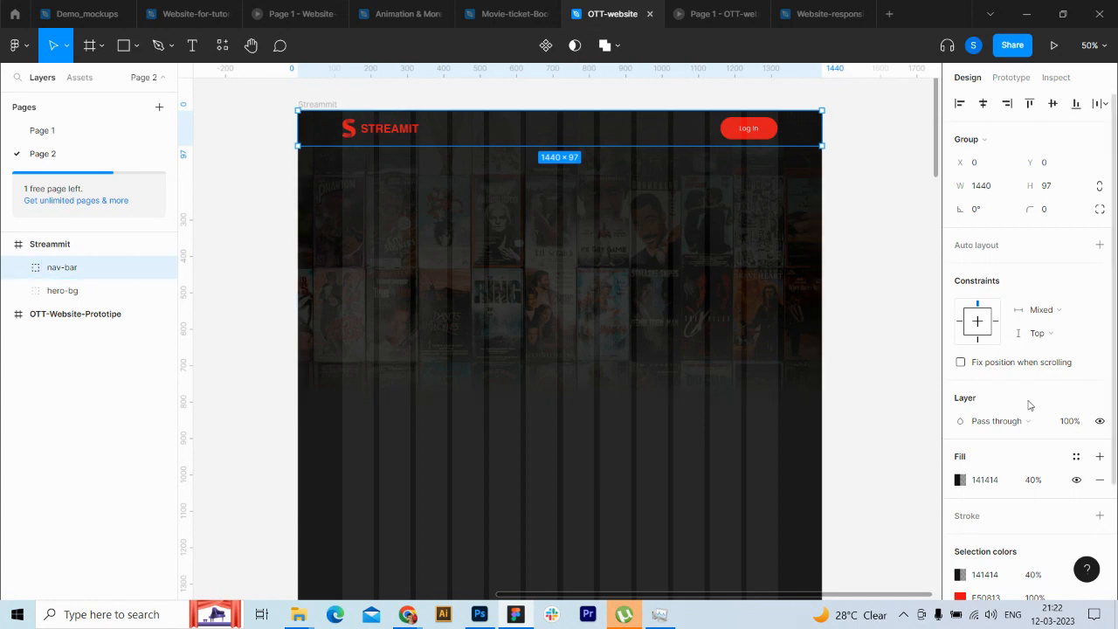
click(959, 365)
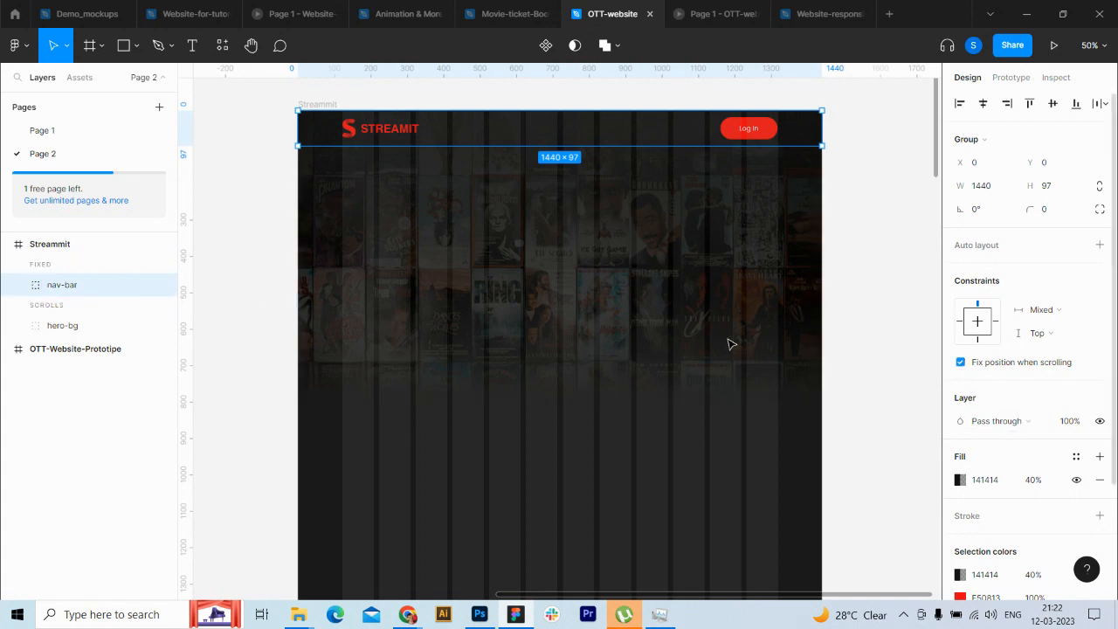
Step: Present the Streammit frame as a prototype and scroll it to check the fixed nav-bar
click(73, 247)
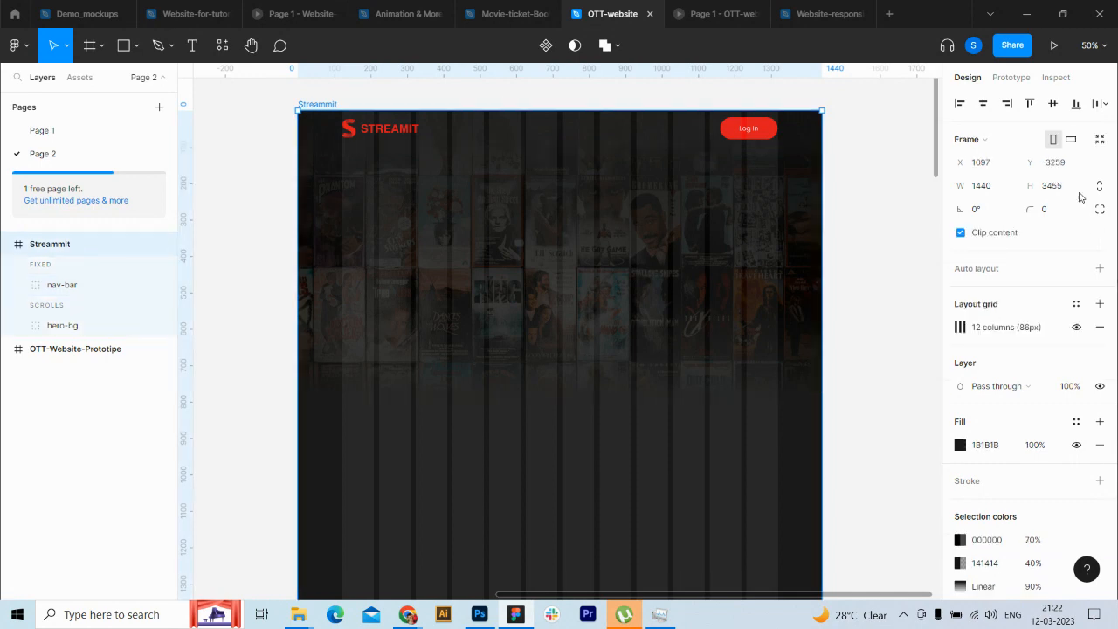
click(1013, 46)
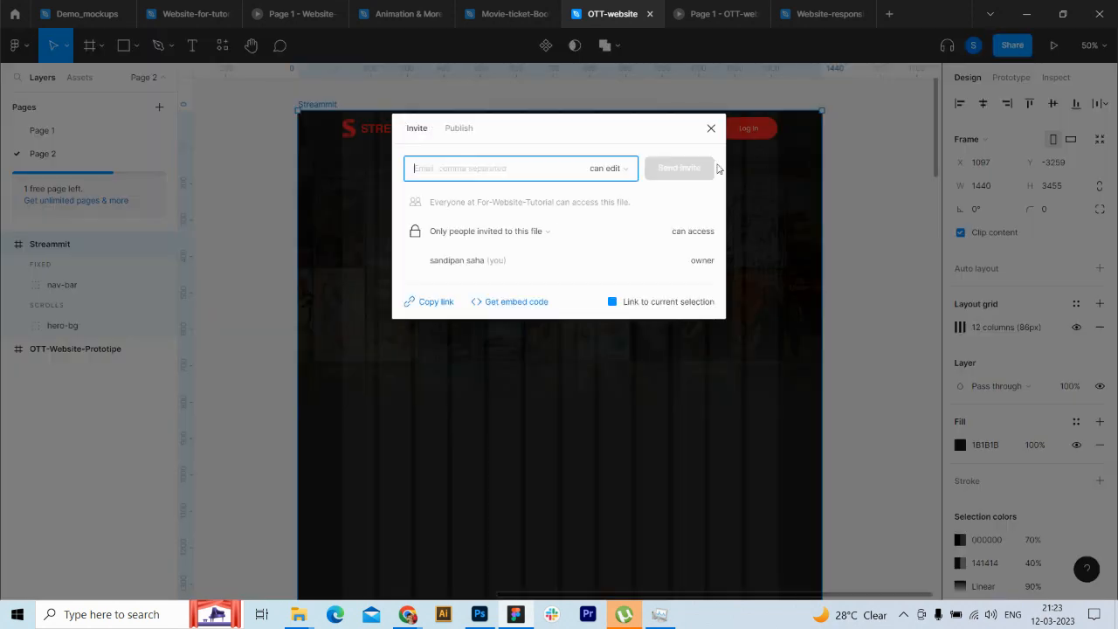
click(712, 130)
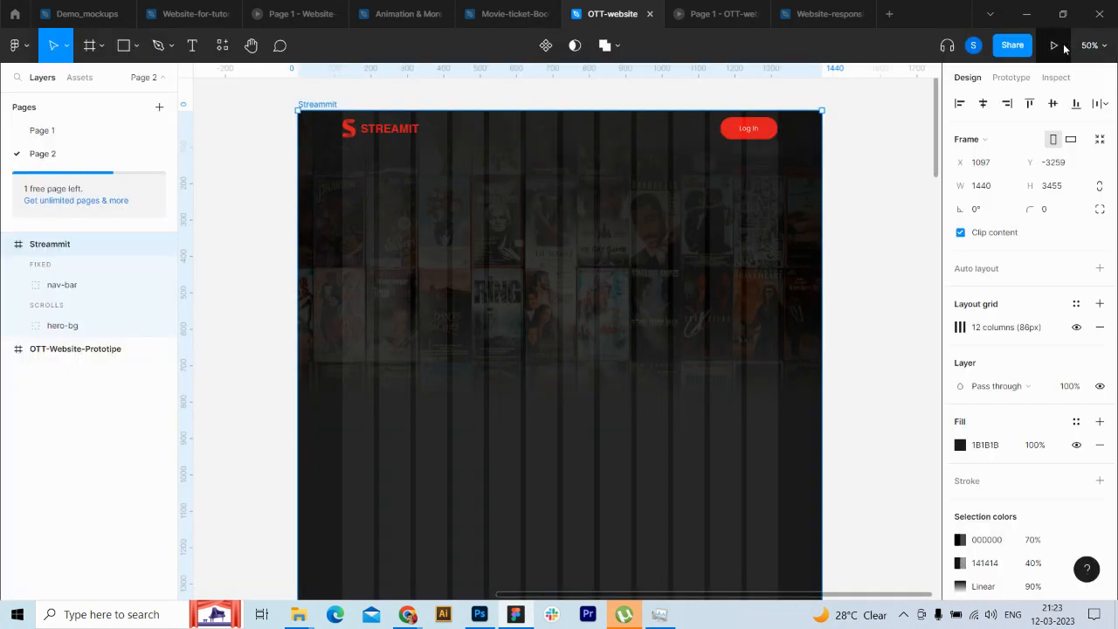
click(1063, 46)
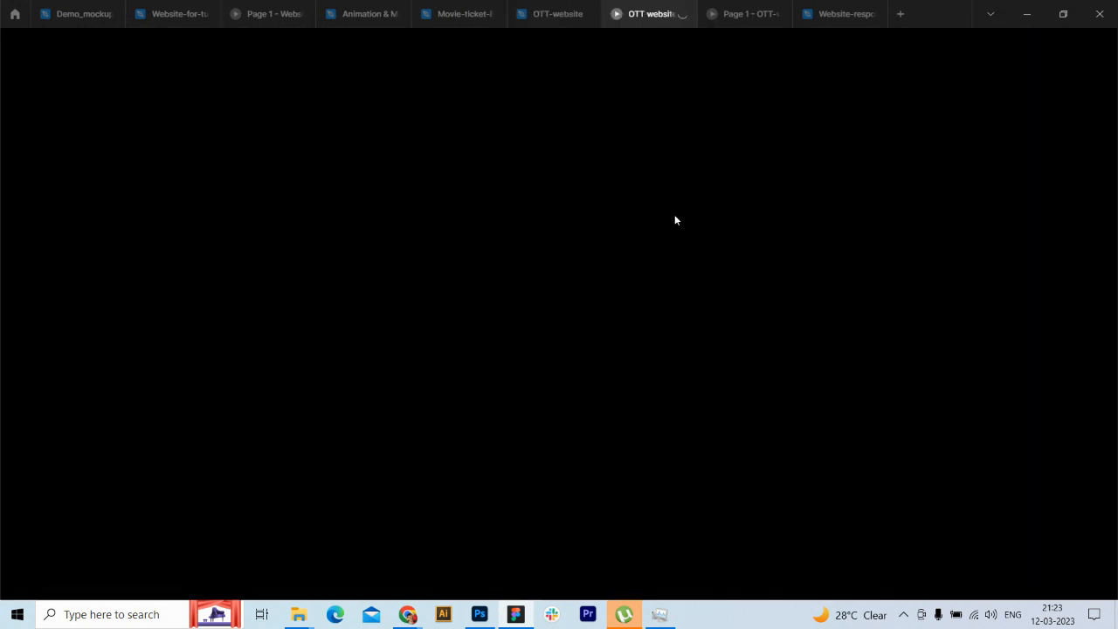
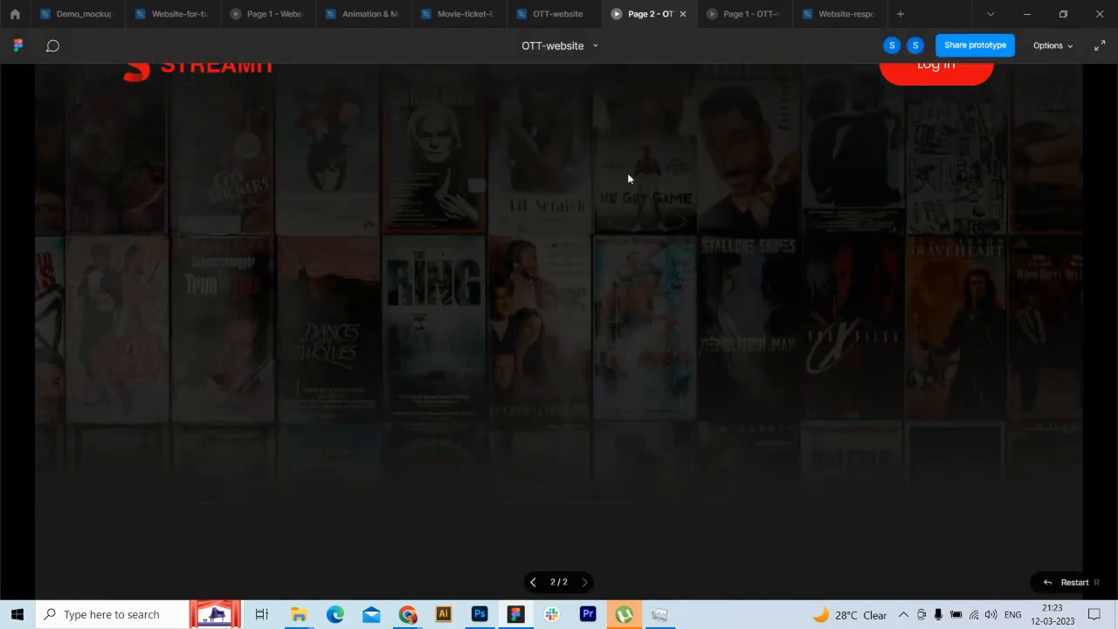
Step: Return to the OTT-website design file and set Rectangle 31's fill opacity in the nav-bar group to 50%
click(555, 13)
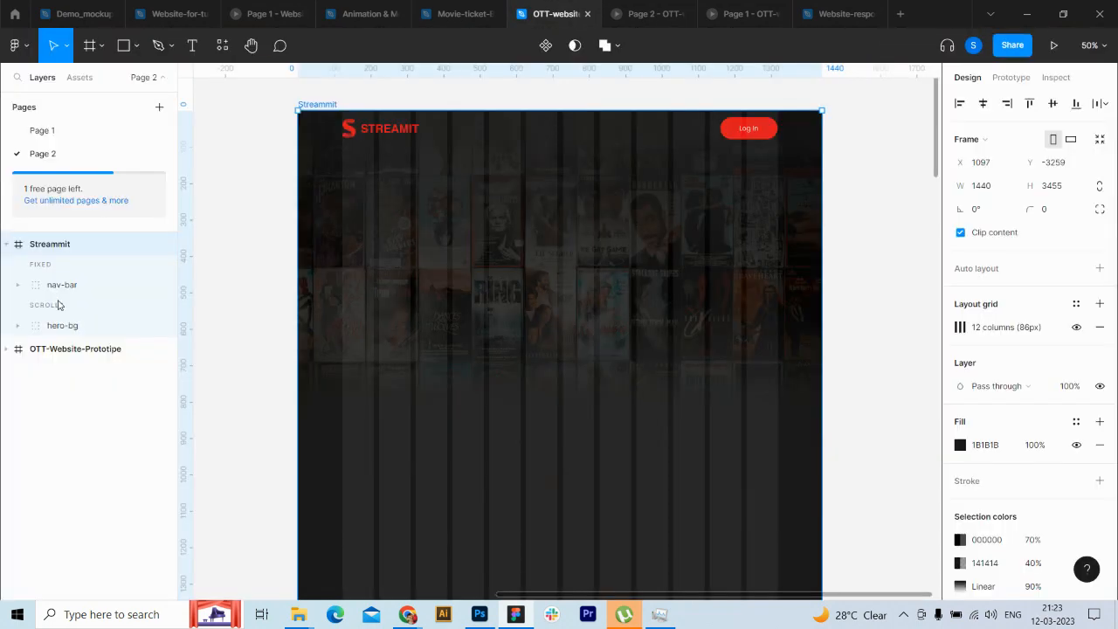
click(17, 288)
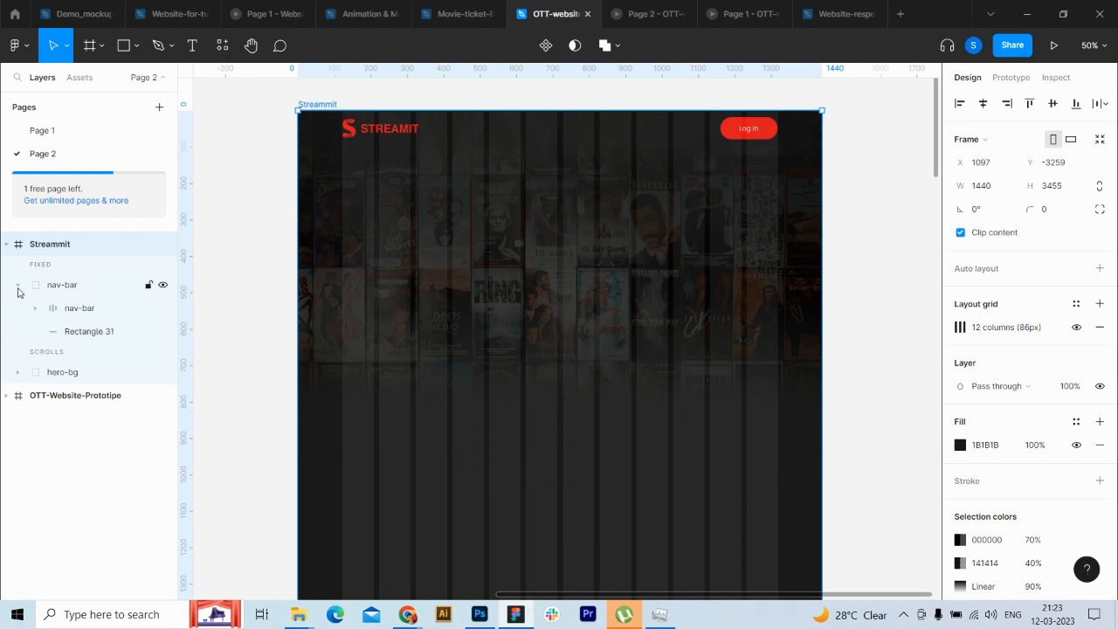
click(83, 331)
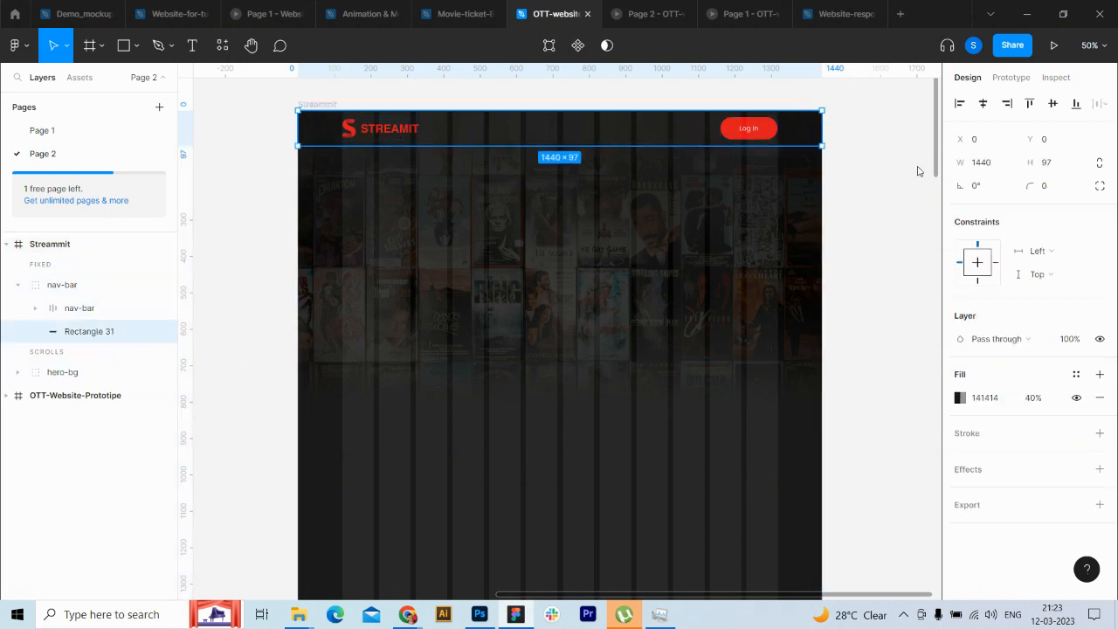
click(1039, 399)
text(50)
key(Return)
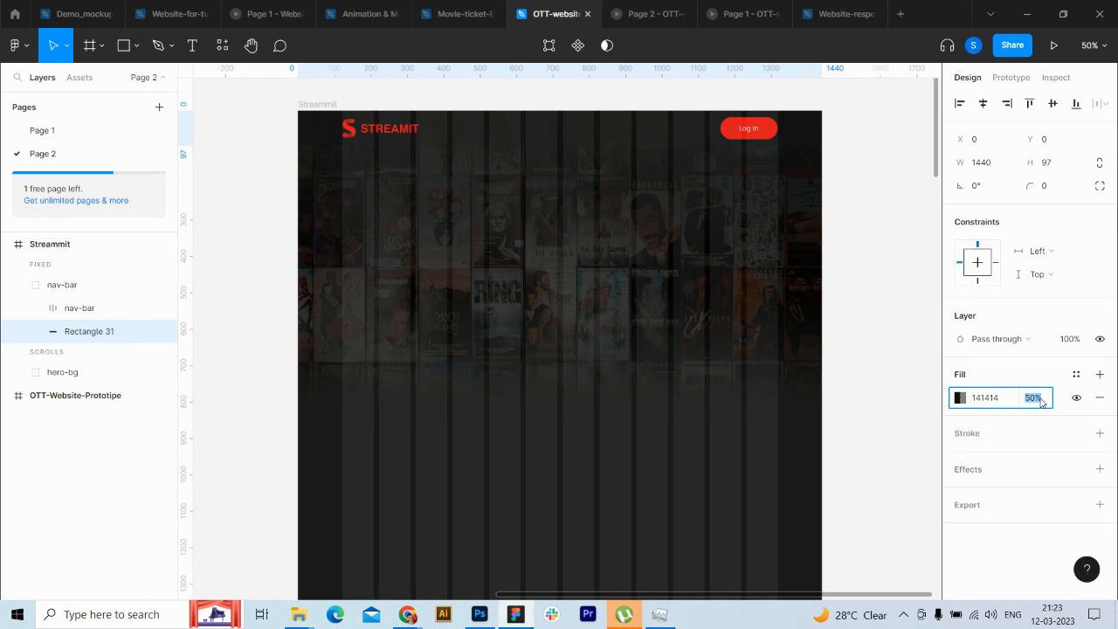
Step: Preview the Streammit frame without its layout grid, restore the grid, and collapse the nav-bar group
click(140, 246)
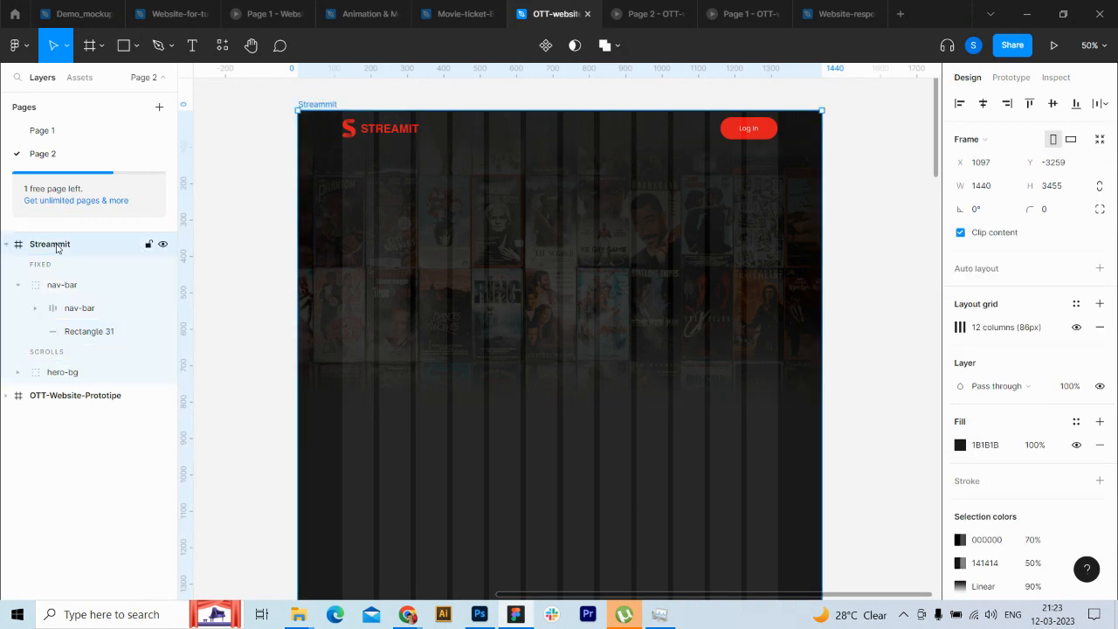
click(1077, 327)
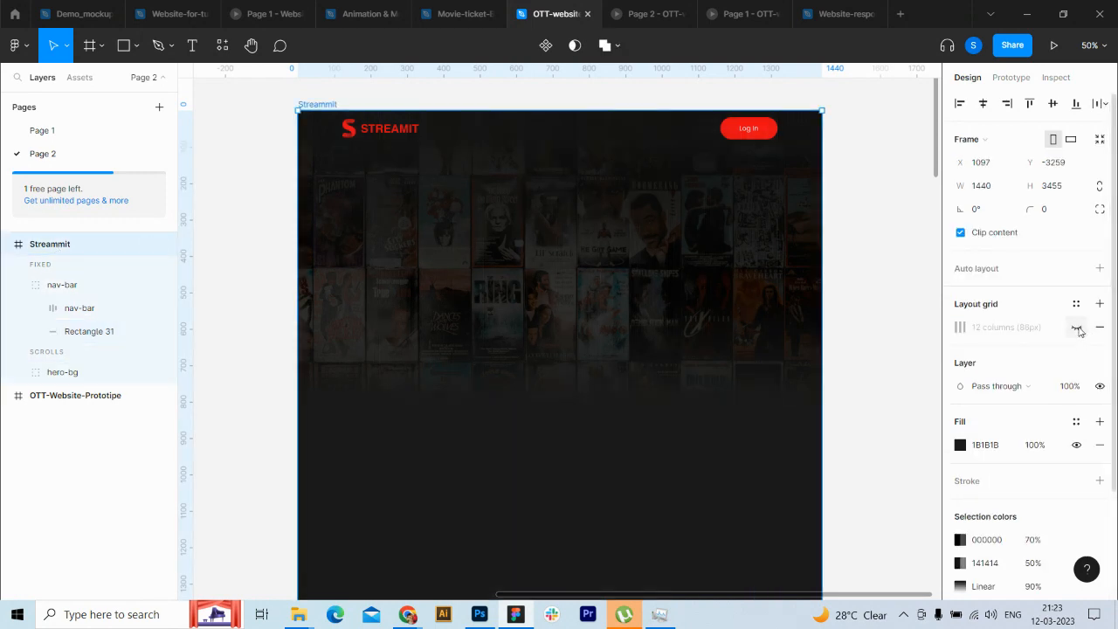
click(1077, 327)
click(25, 286)
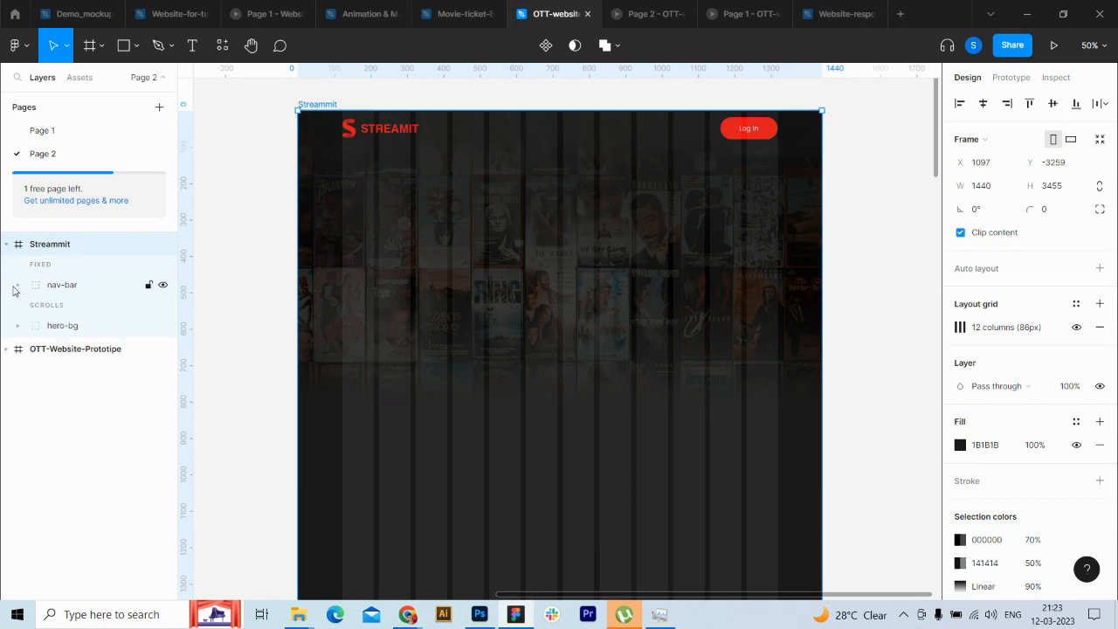
Step: View the Page 2 prototype and scroll it to check the darker fixed nav-bar over the hero background
click(653, 7)
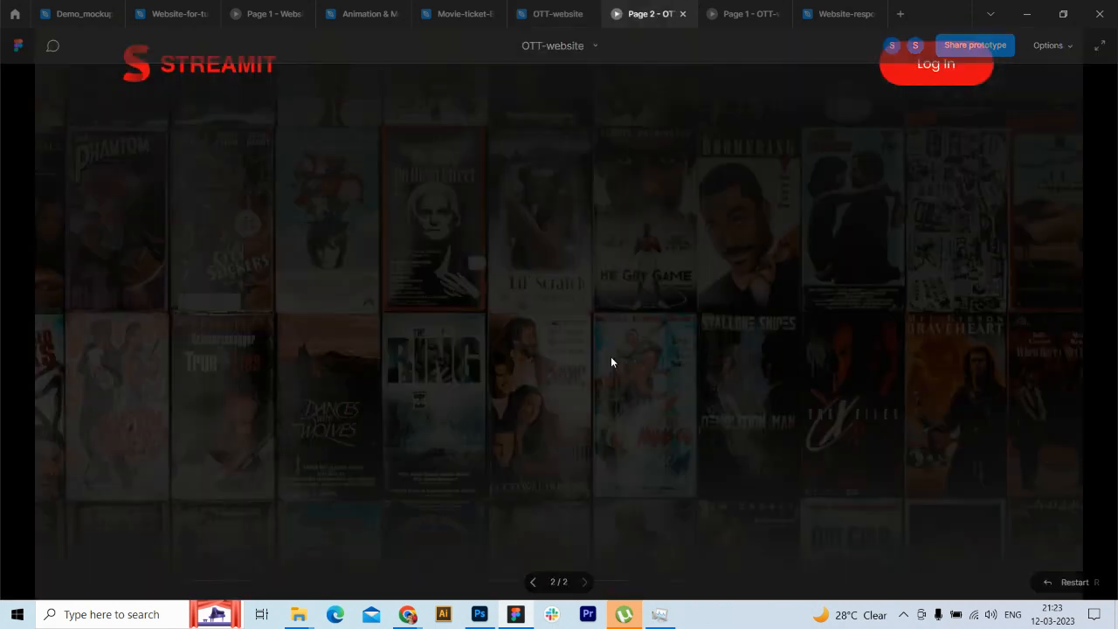
scroll(609, 374, down, 1)
scroll(622, 317, down, 3)
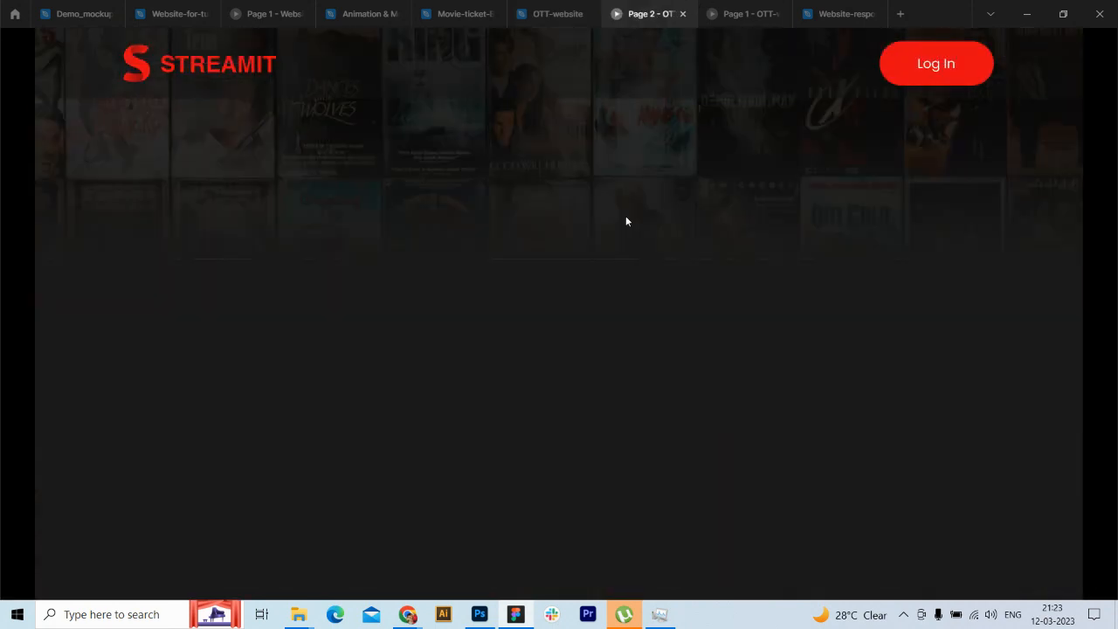
scroll(620, 396, up, 2)
scroll(611, 262, down, 5)
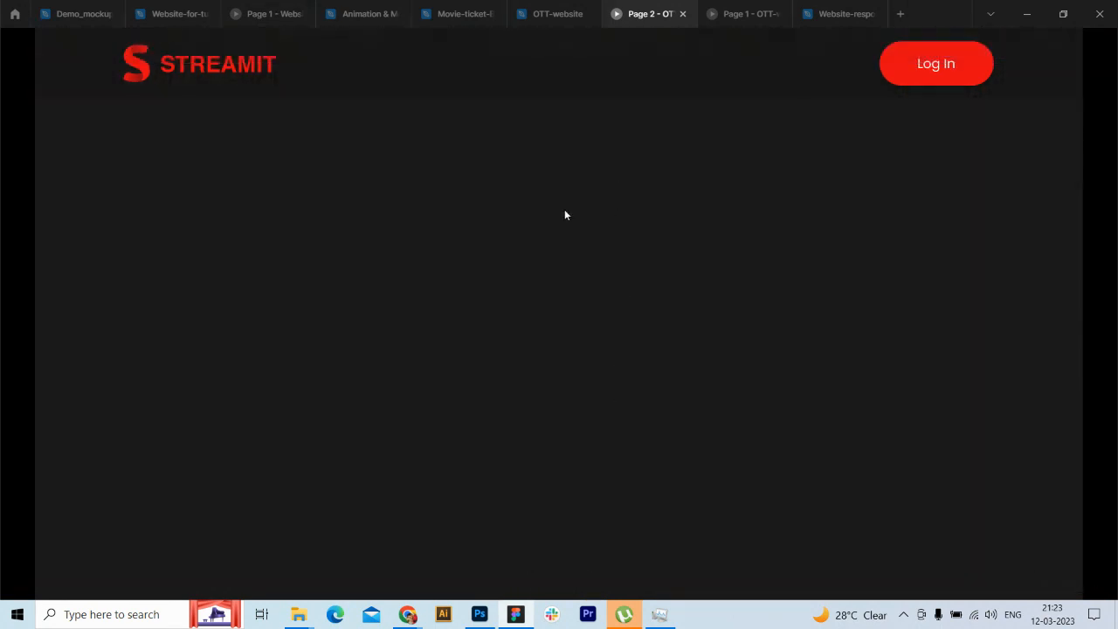
scroll(621, 401, up, 3)
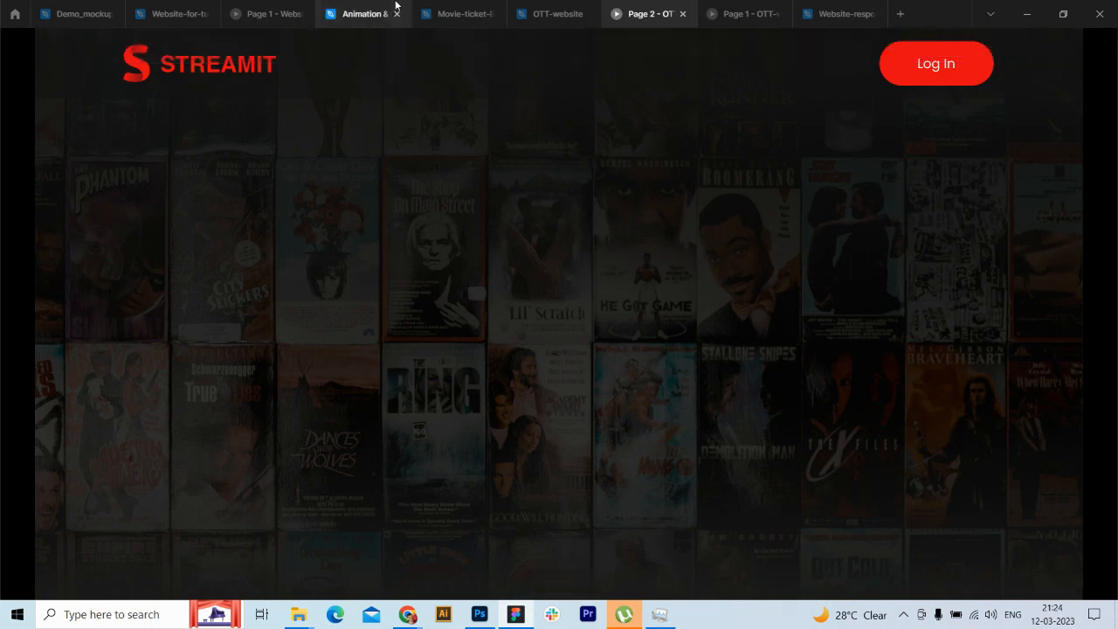
Step: Return to the design file and draw a text box about 793 × 214 px over the hero background
mouse_move(551, 17)
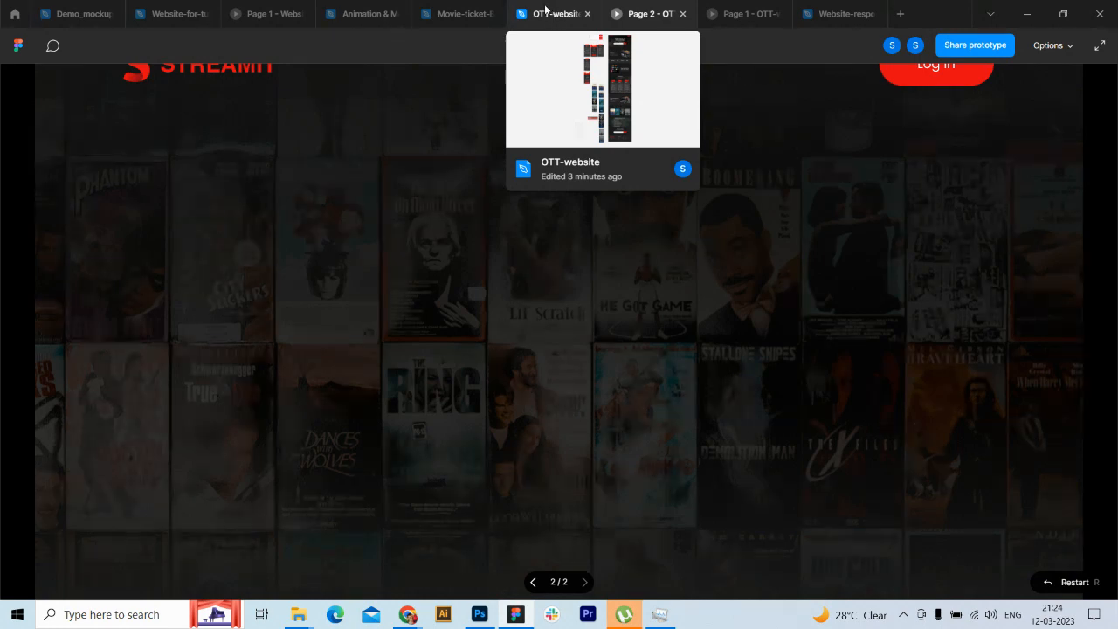
click(545, 11)
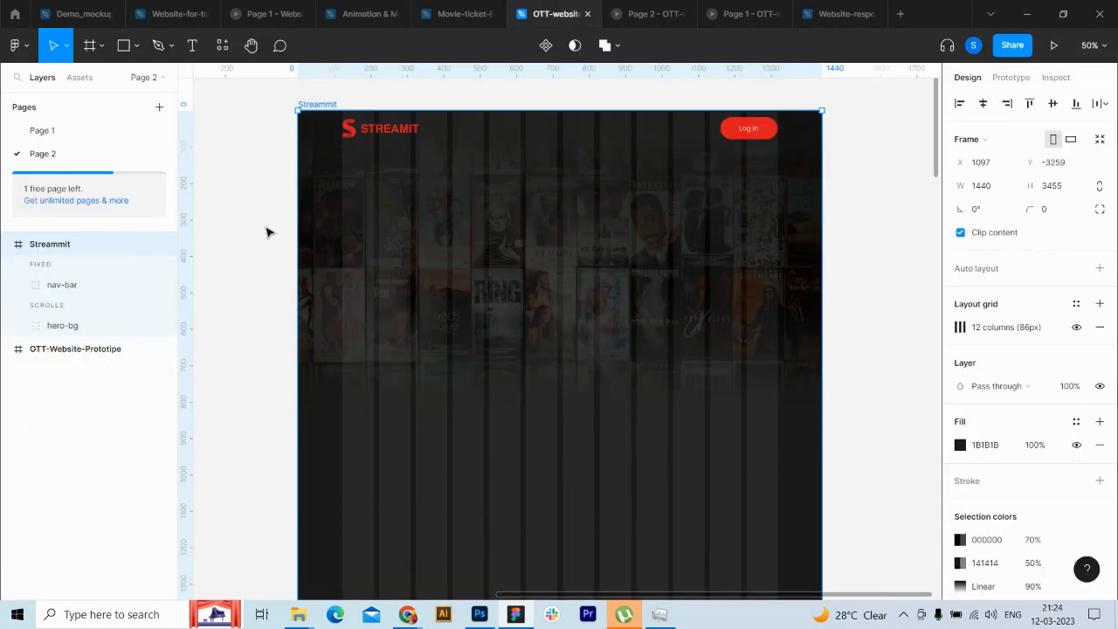
key(Escape)
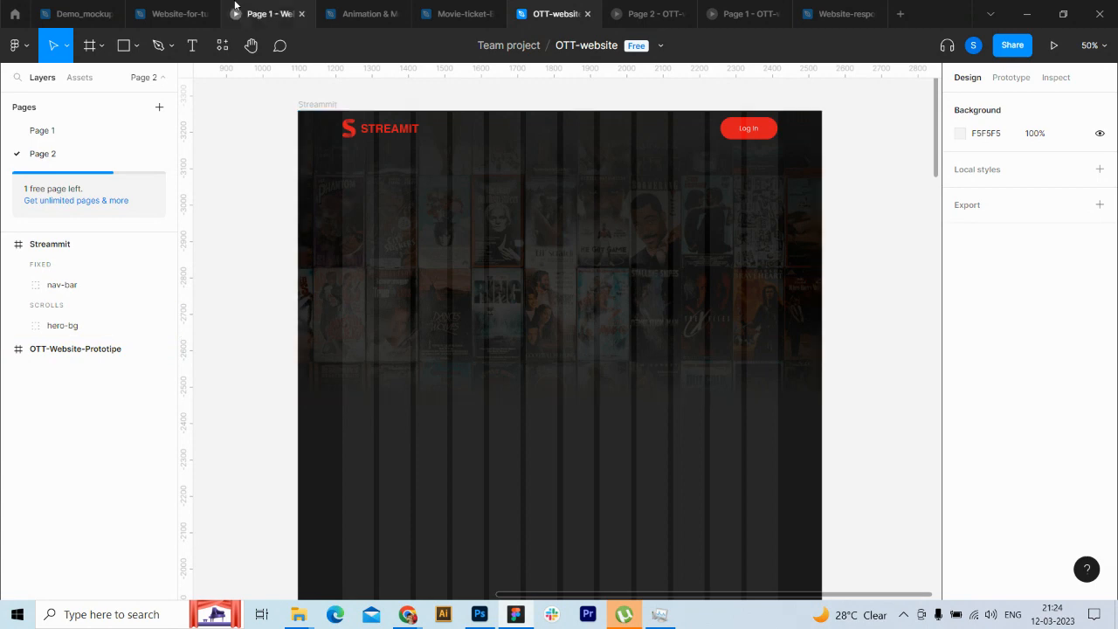
mouse_move(233, 7)
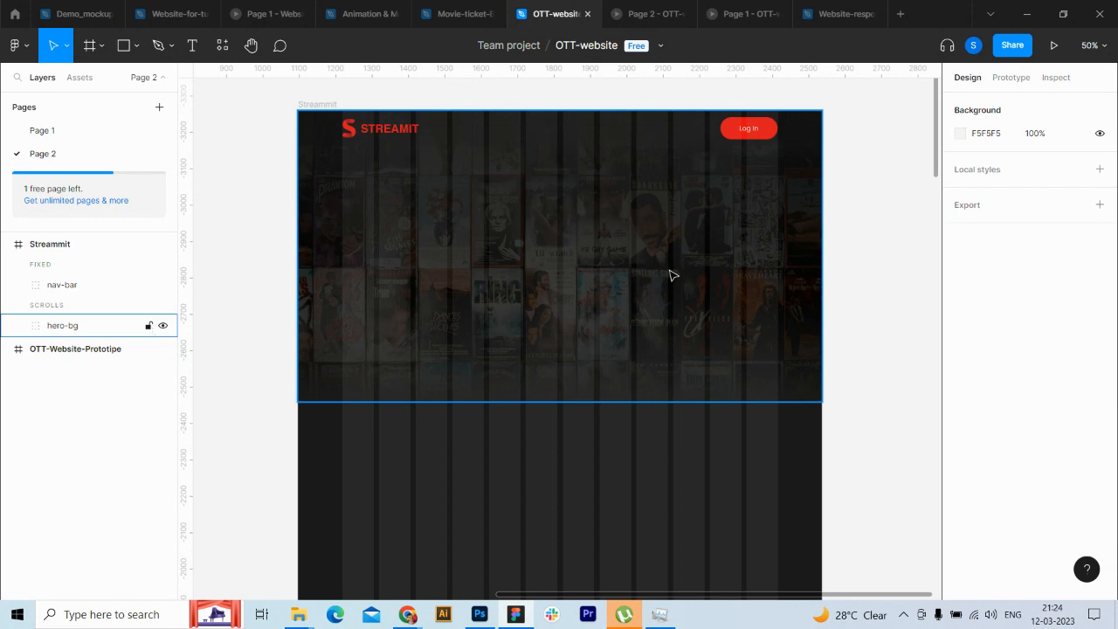
click(70, 328)
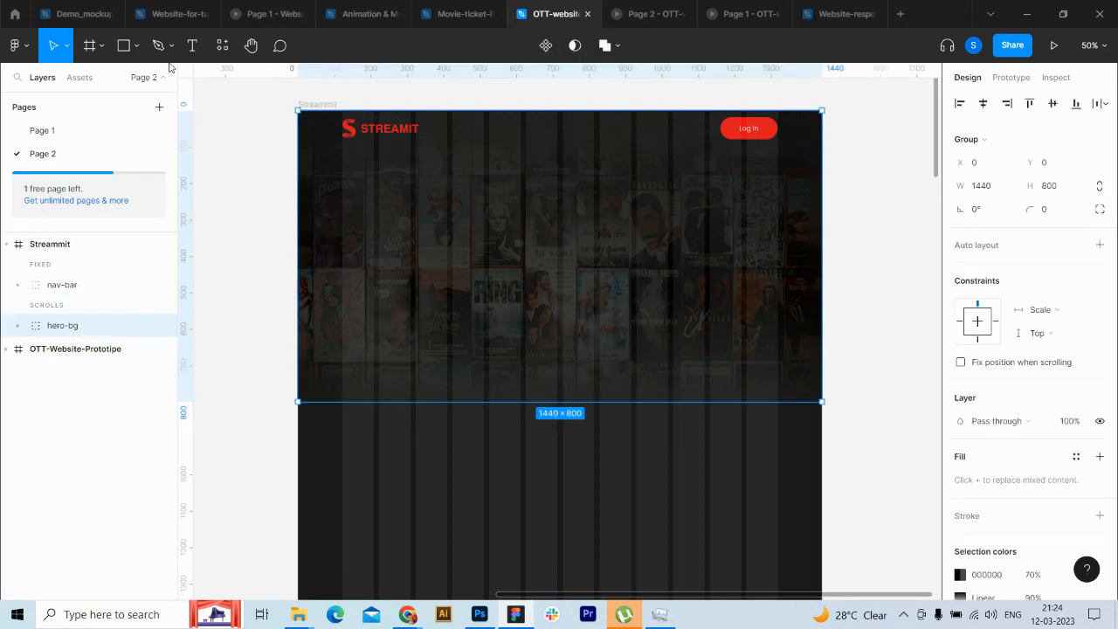
click(192, 45)
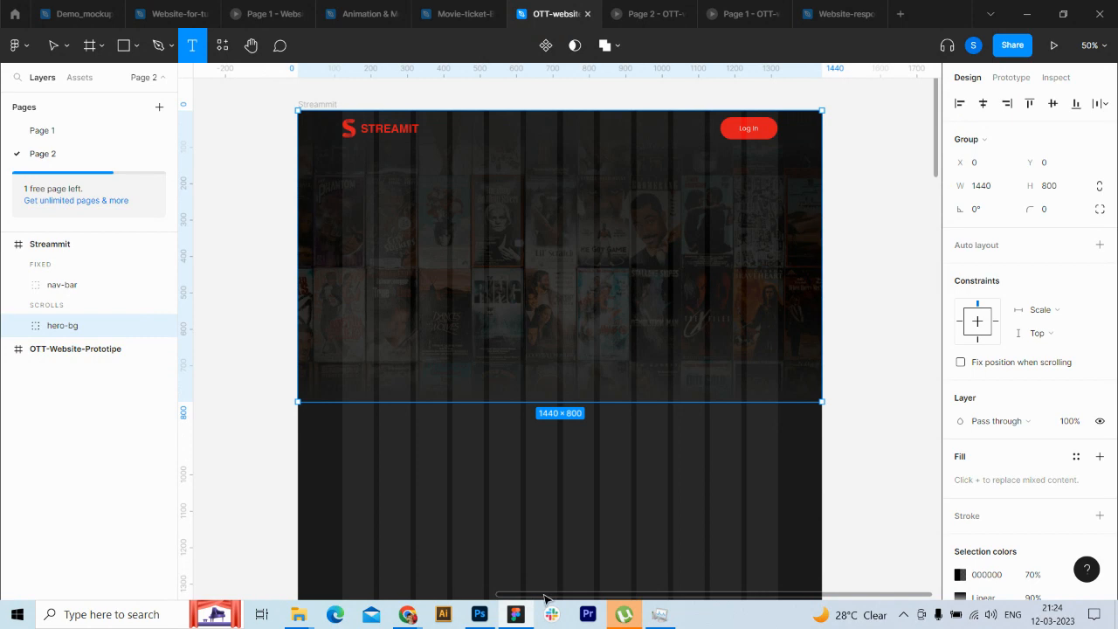
drag(546, 597, 508, 478)
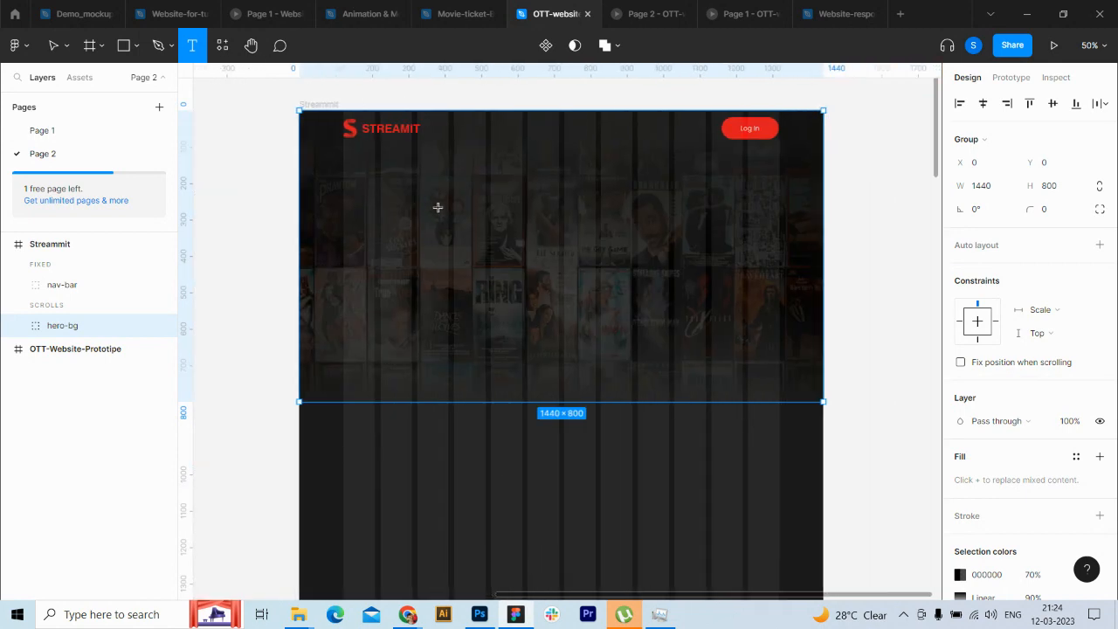
drag(417, 193, 706, 271)
Step: Set the new text box's font size to 64 and its weight to SemiBold
click(1041, 445)
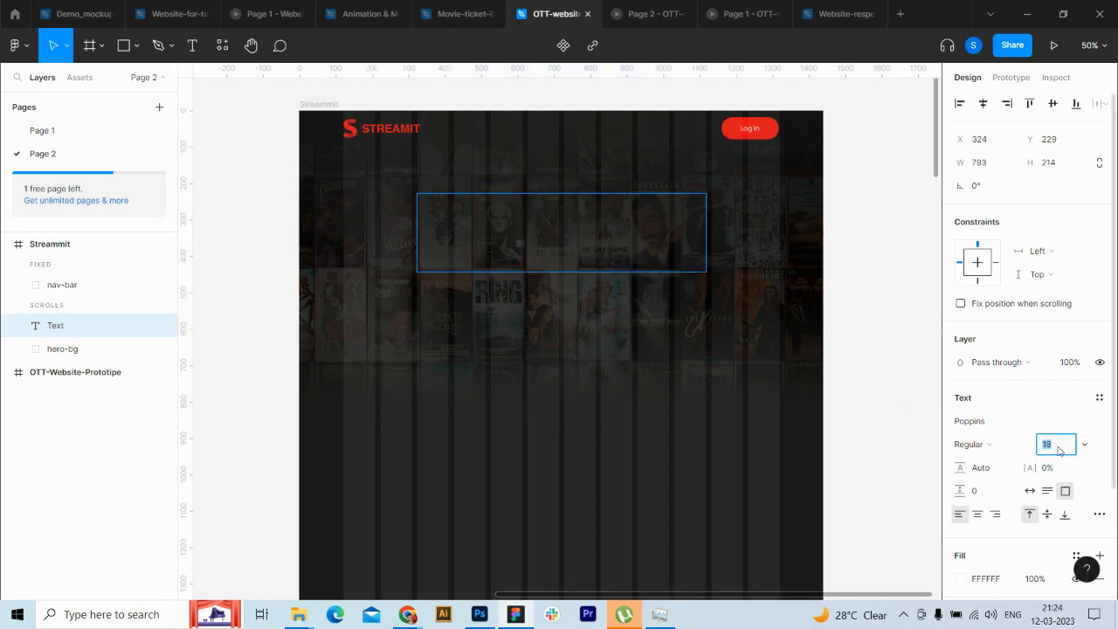
text(64)
key(Return)
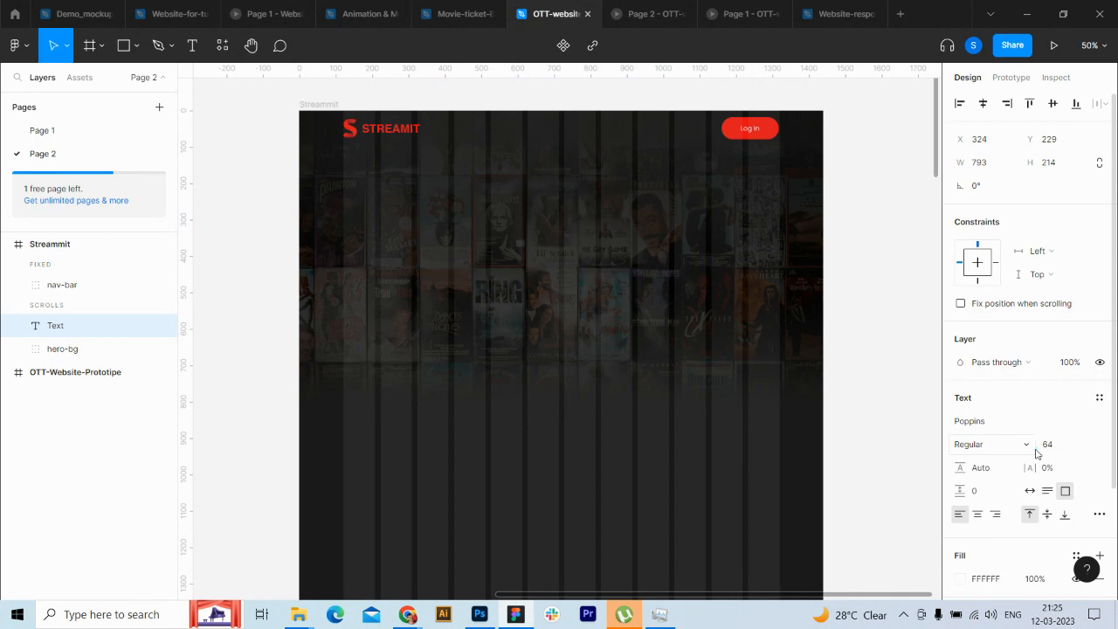
click(1007, 444)
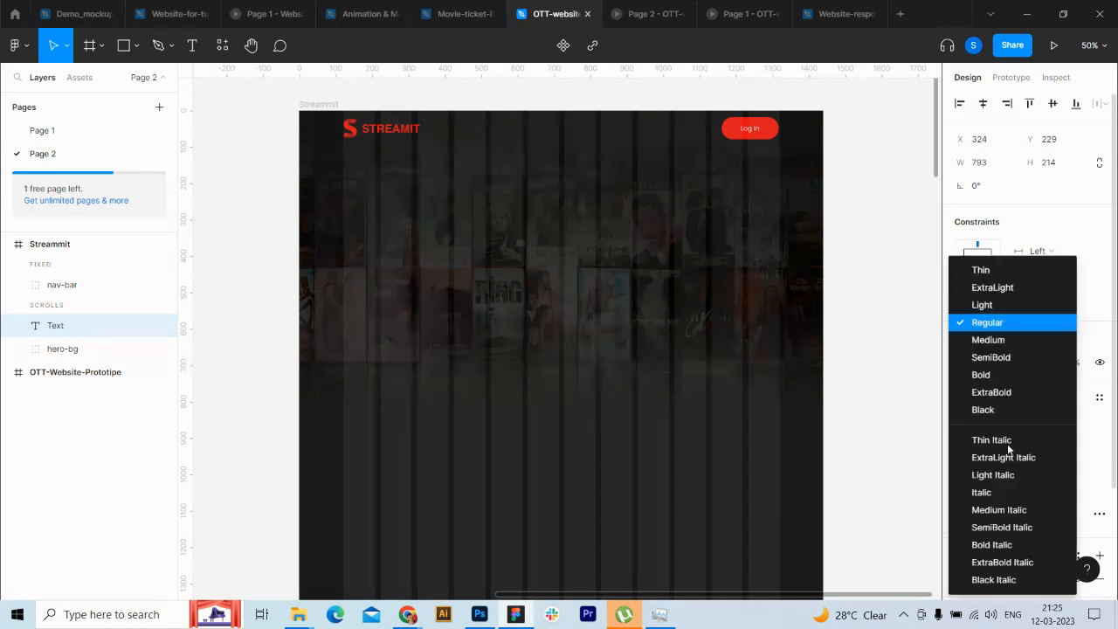
click(1002, 359)
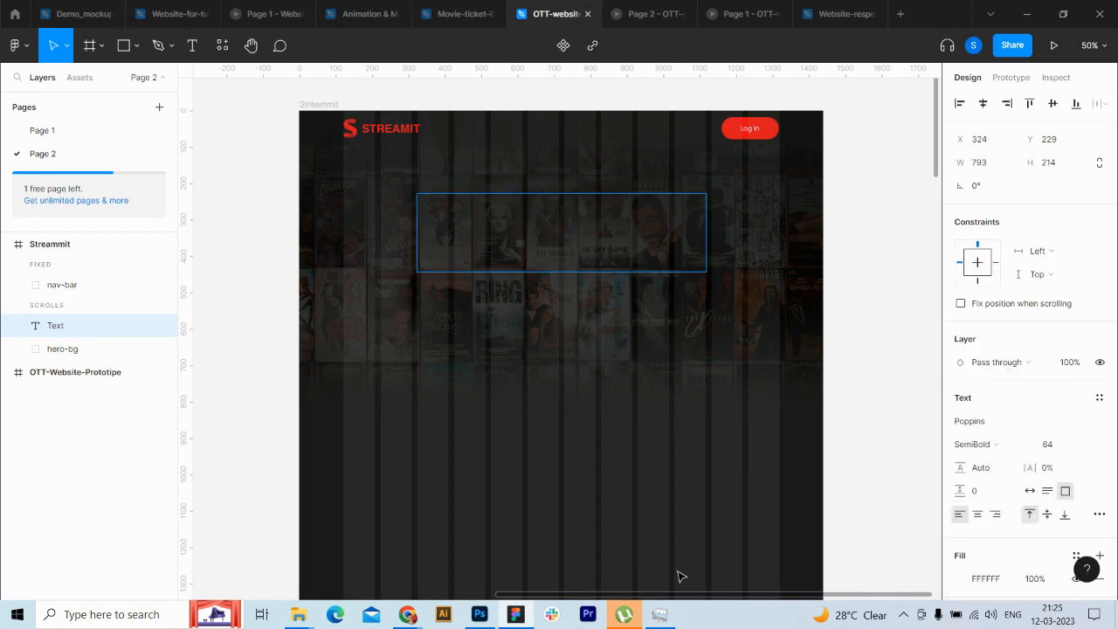
Step: Enter the hero heading "Endless movies, TV shows, and more." in the text box, matching the prototype
drag(674, 596, 637, 597)
key(ctrl+minus)
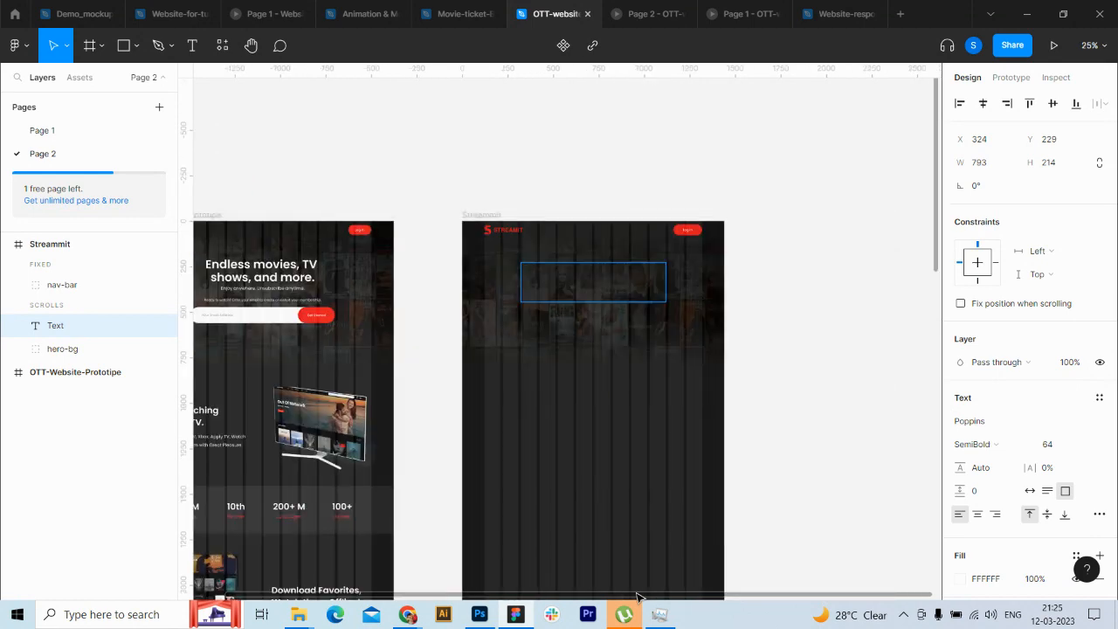
text(Endless movies, TV)
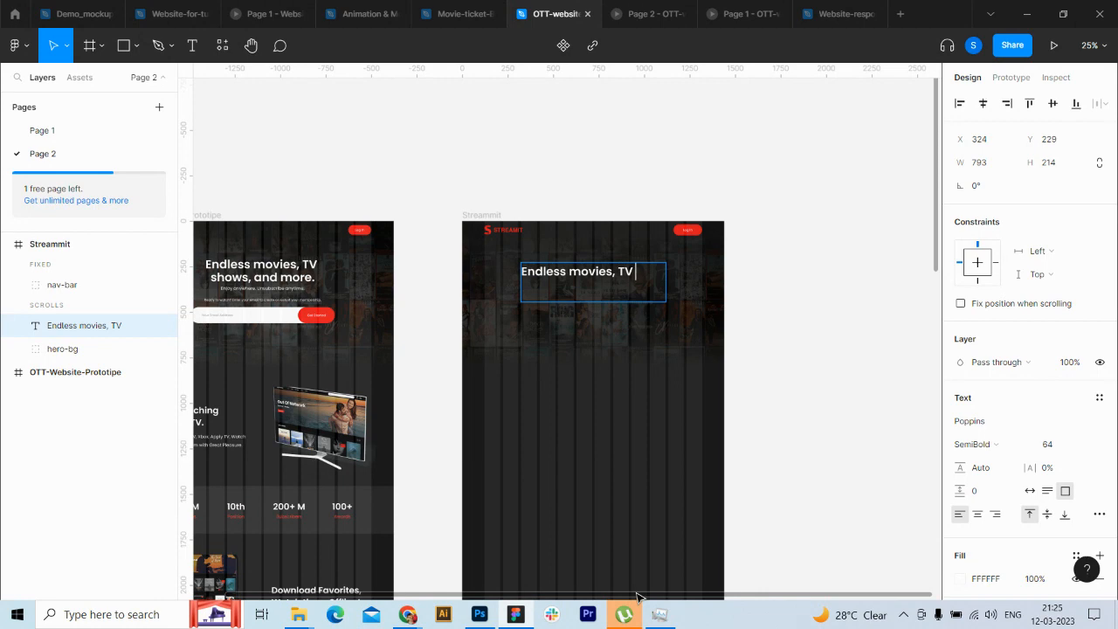
text(shows, an)
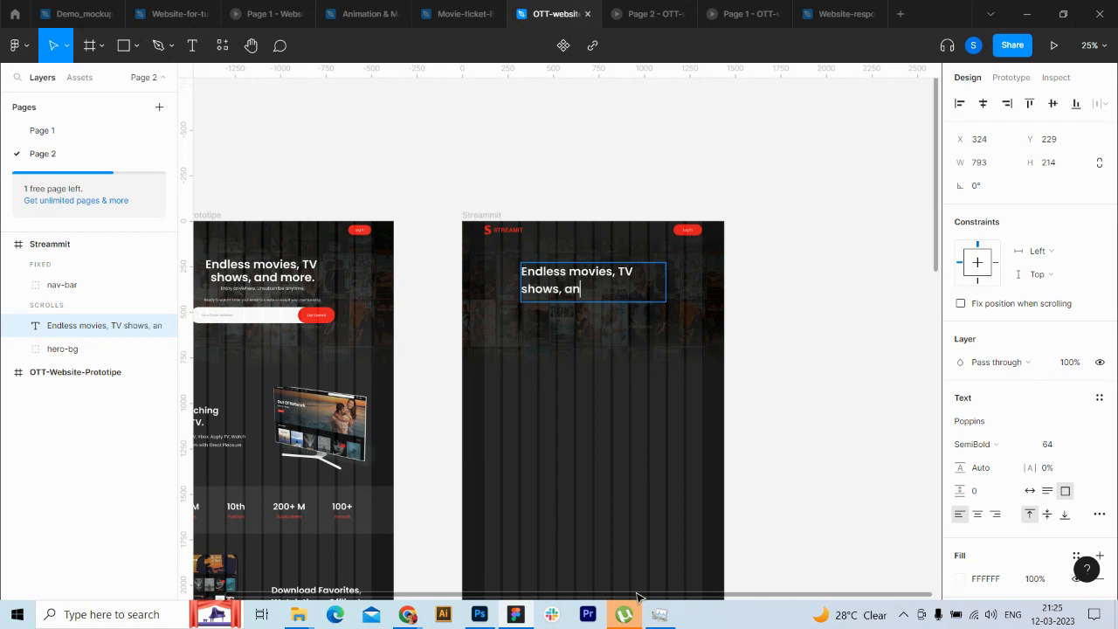
text(d more.)
key(Escape)
Step: Center-align the hero heading's text and set its line height to 76
click(978, 514)
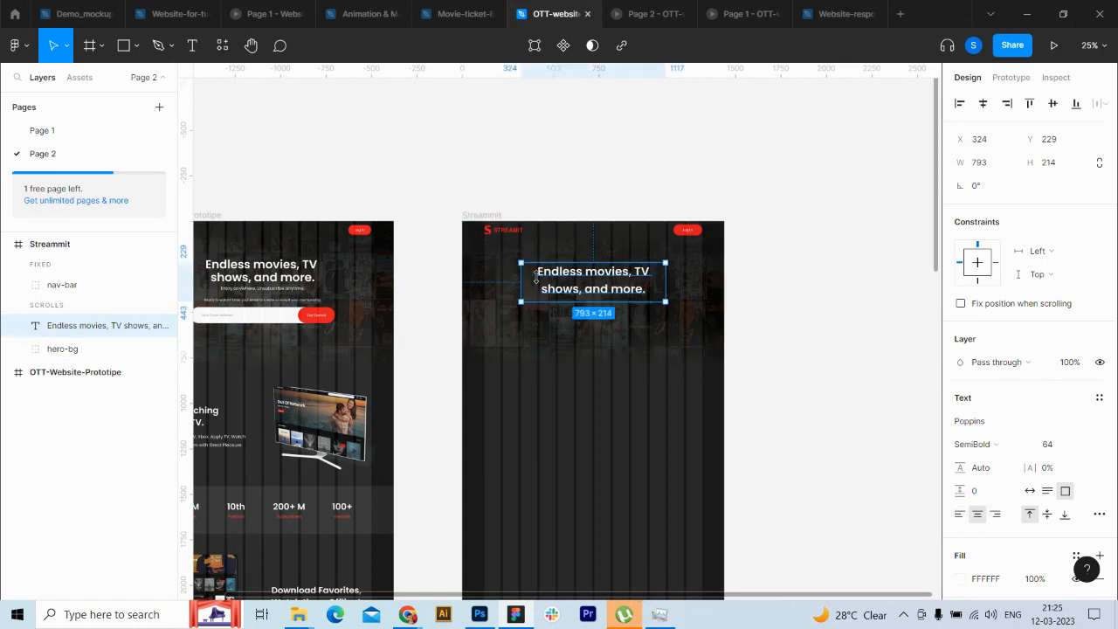
click(996, 472)
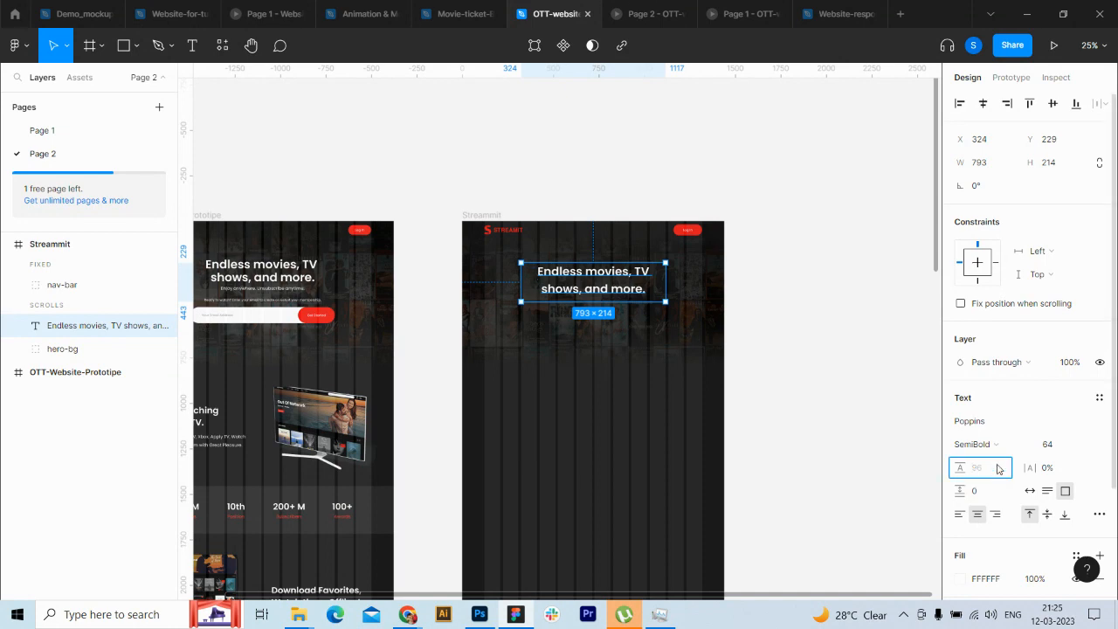
text(76)
key(Return)
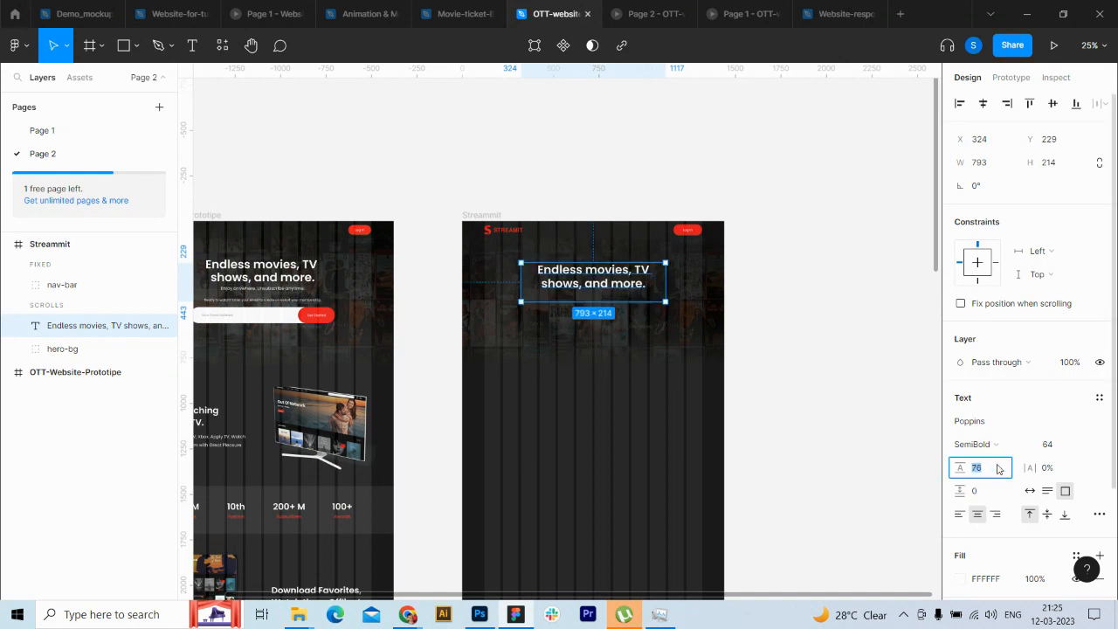
Step: Set the hero heading's text box to auto height so it fits its two lines
click(796, 322)
click(604, 281)
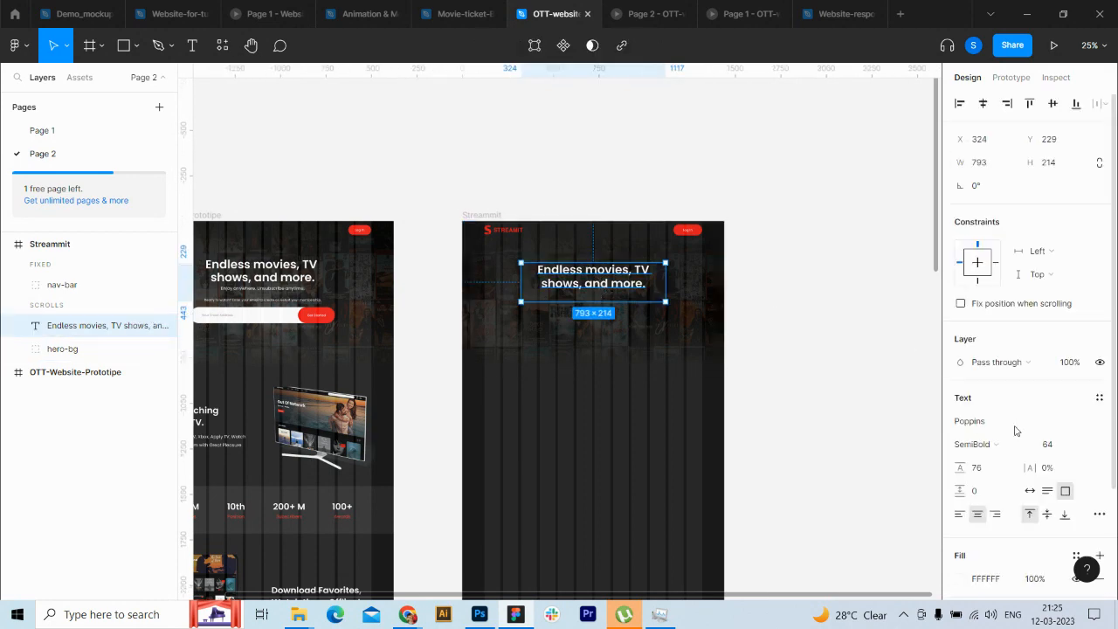
click(1047, 491)
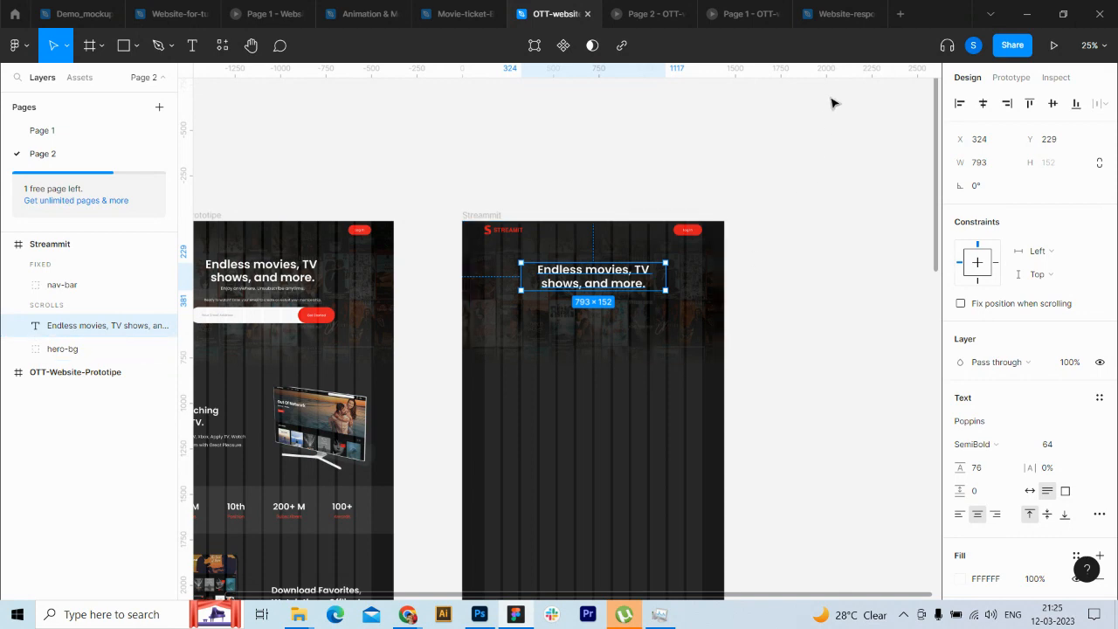
Step: Nudge the hero heading up to Y 219 in the Streammit frame
click(791, 392)
key(ctrl+plus)
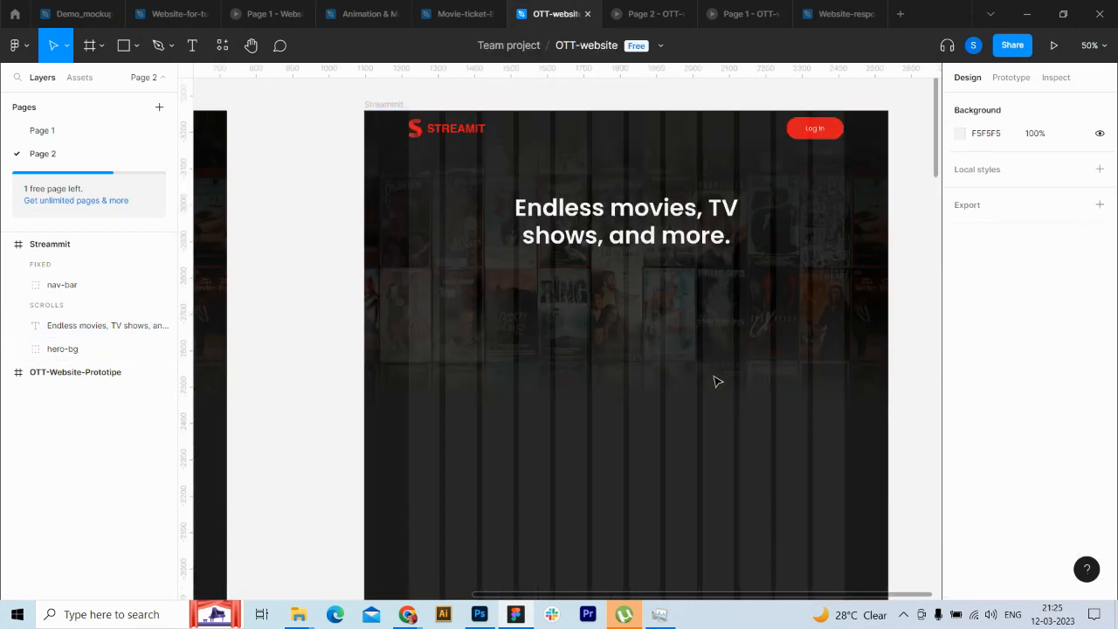
click(607, 196)
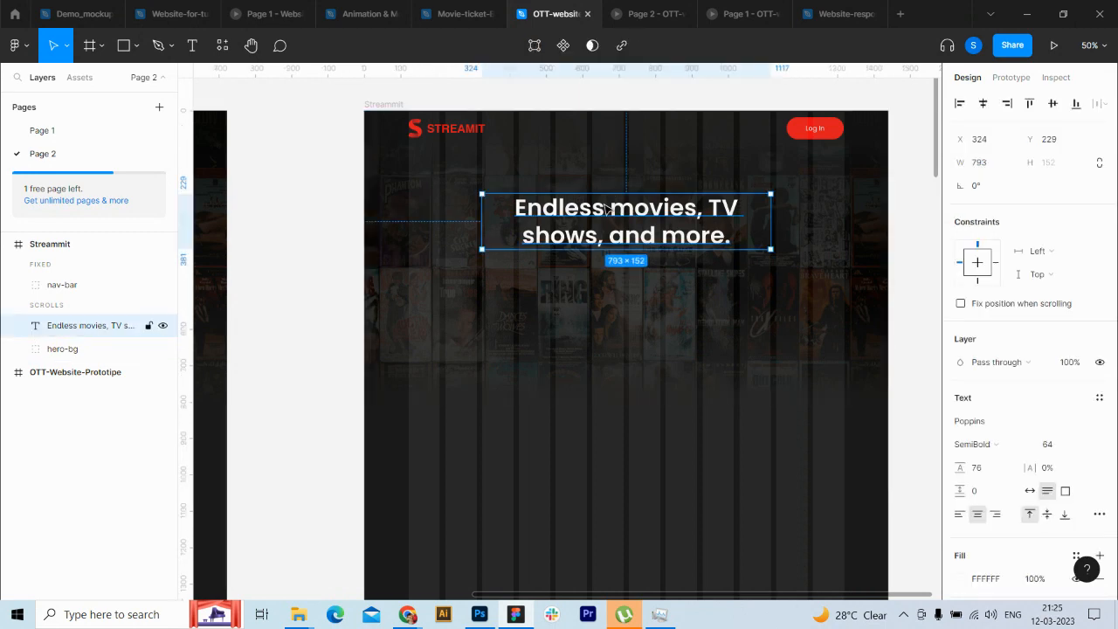
key(ctrl+minus)
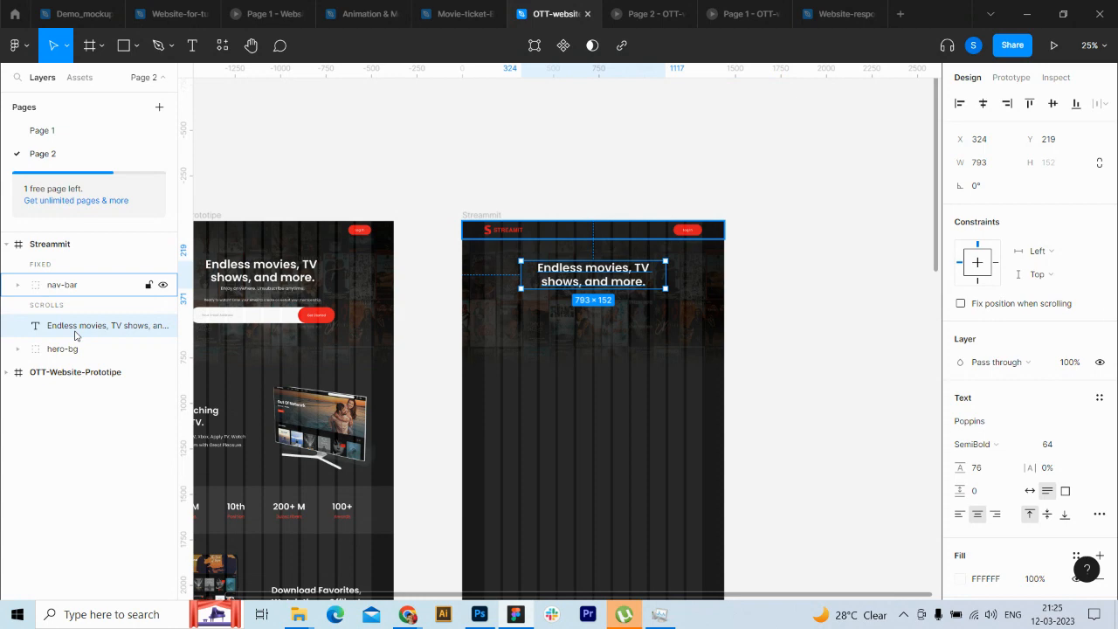
key(ctrl+plus)
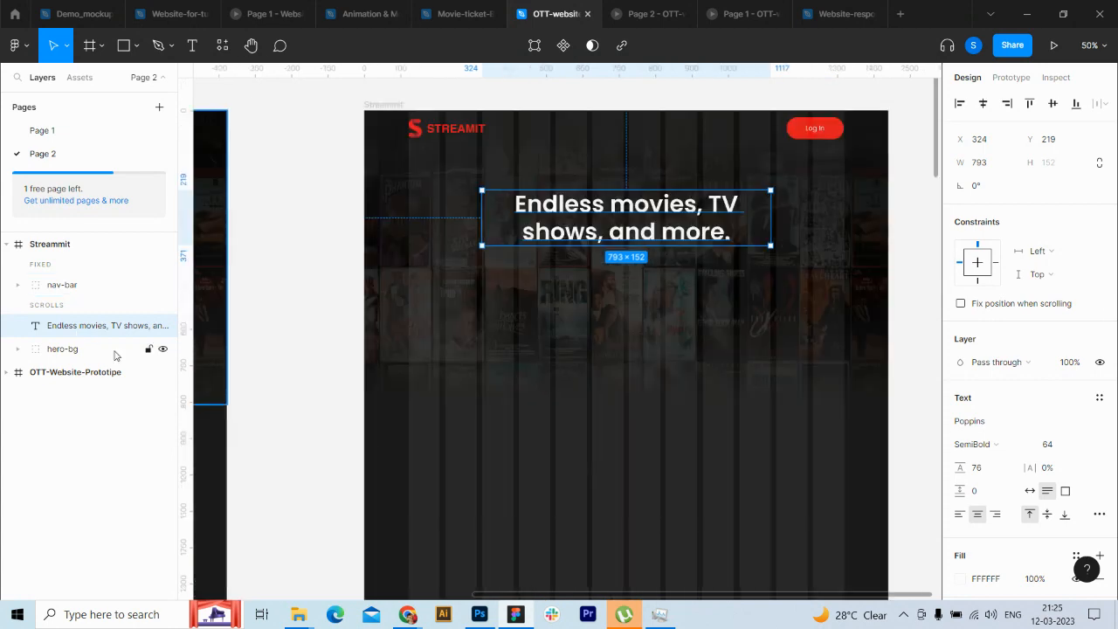
Step: Move the Streammit frame left to X 907, closer to the OTT-Website-Prototipe frame
click(70, 242)
key(shift+Left)
key(shift+Left)
key(shift+Left)
key(shift+Left)
key(shift+Left)
key(shift+Left)
key(shift+Left)
key(shift+Left)
key(shift+Left)
key(shift+Left)
key(shift+Left)
key(shift+Left)
key(shift+Left)
key(shift+Left)
key(shift+Left)
key(shift+Left)
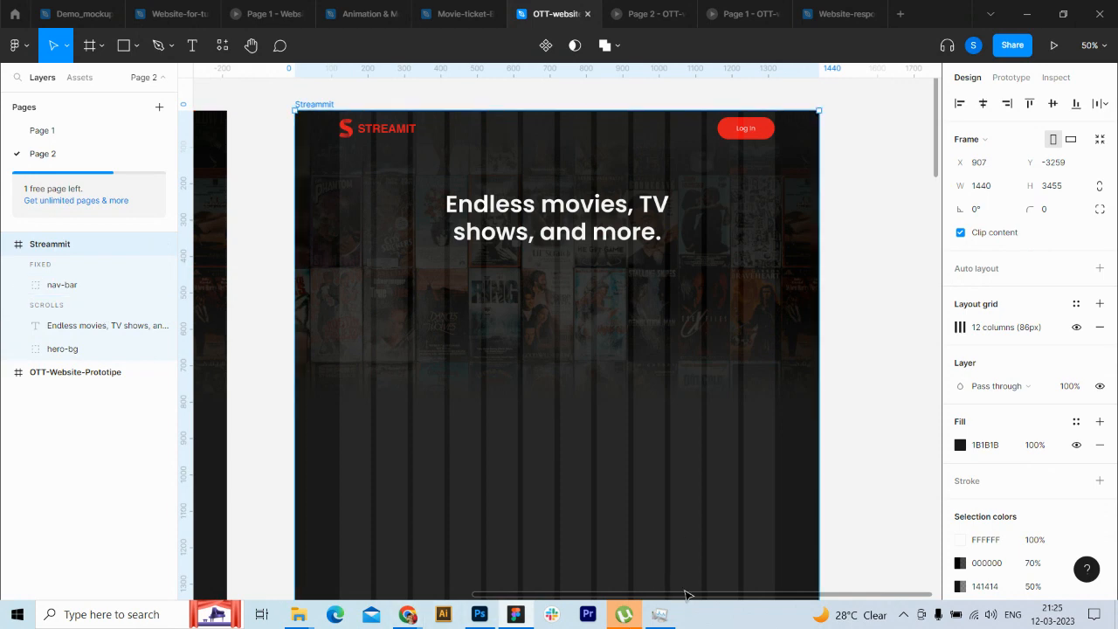
Step: Add a text box about 536 × 34 below the hero heading in the Streammit frame and make it auto width
drag(686, 592, 461, 592)
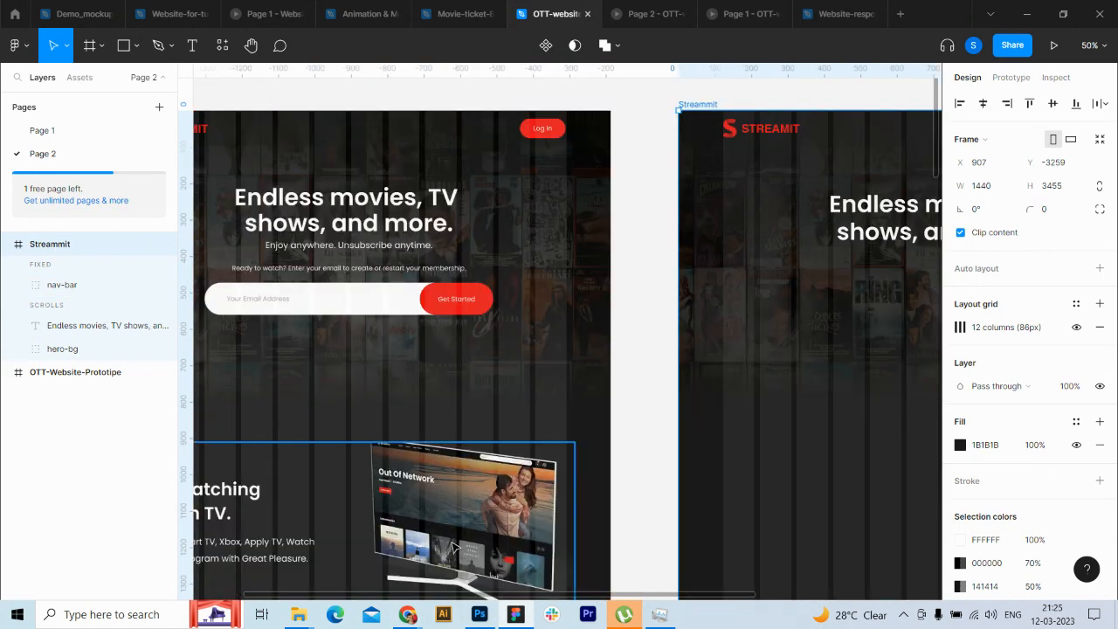
drag(615, 599, 647, 603)
key(t)
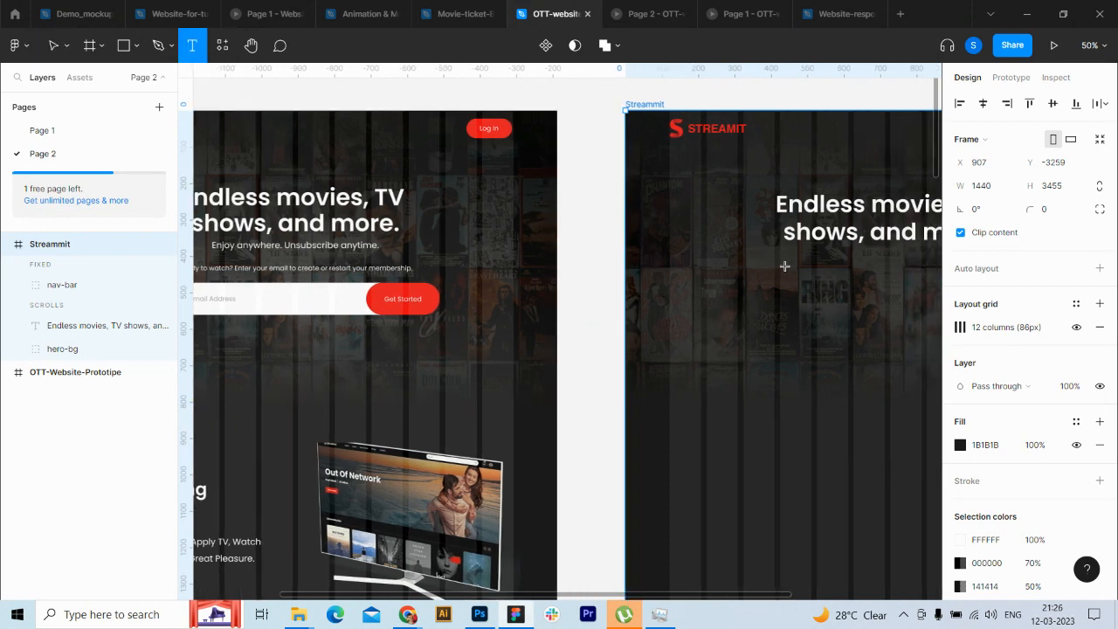
drag(793, 259, 819, 273)
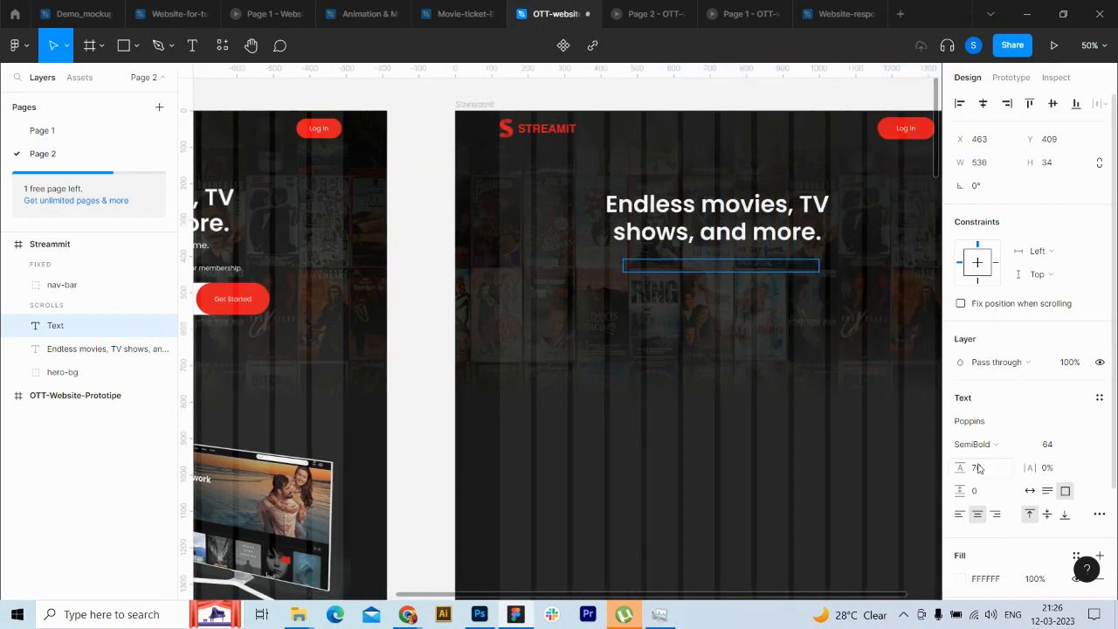
click(1030, 491)
drag(874, 595, 745, 566)
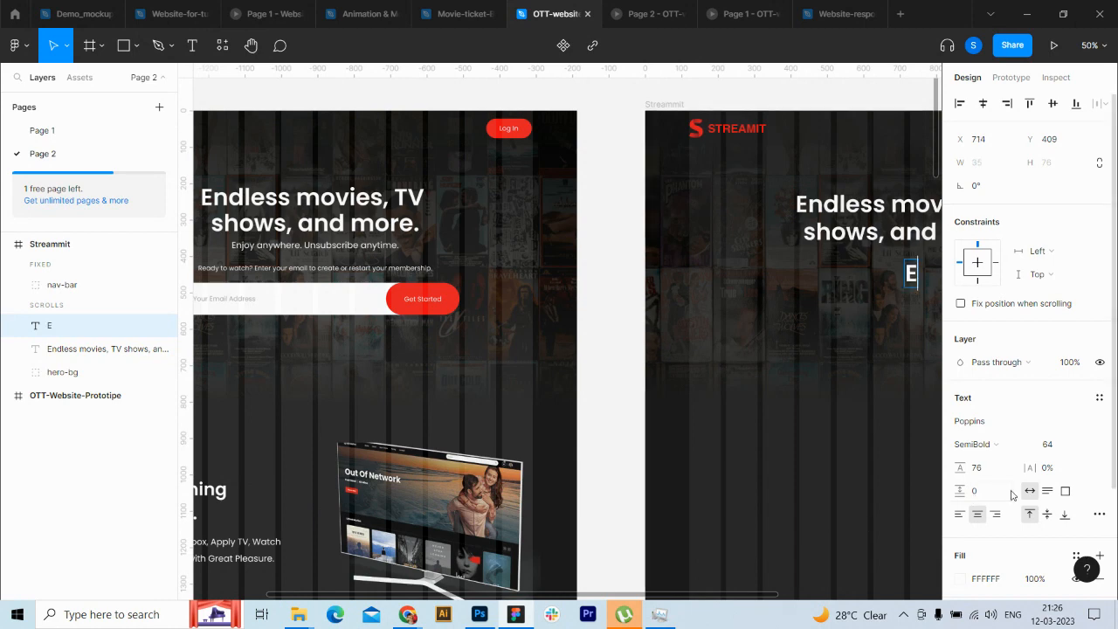
Step: Set the new hero text's font size to 24 and its weight to Regular
click(1083, 447)
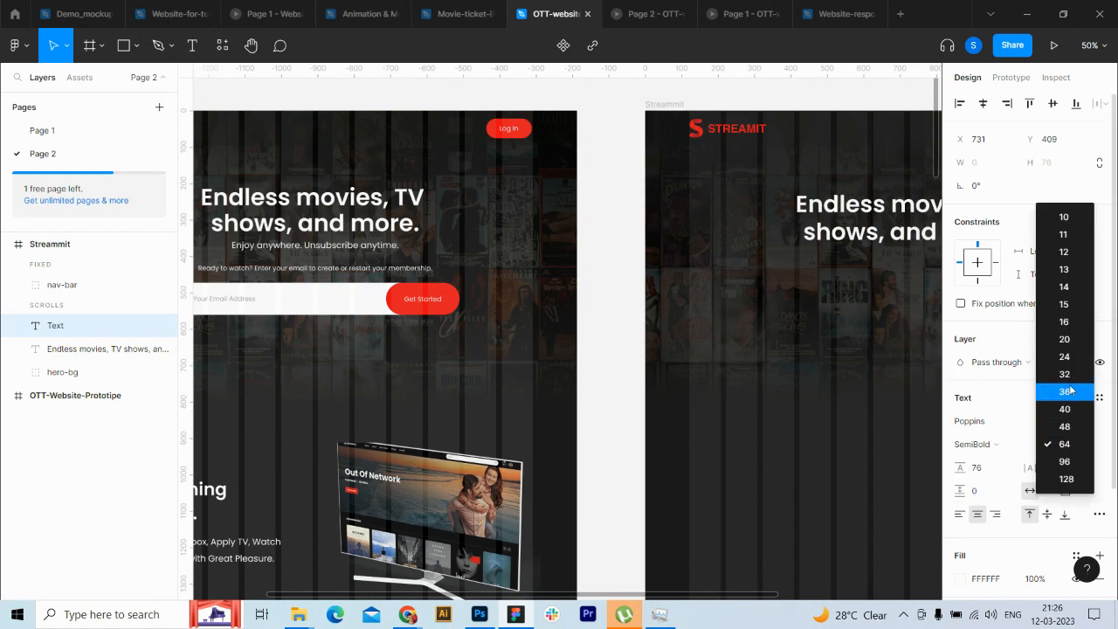
click(1020, 445)
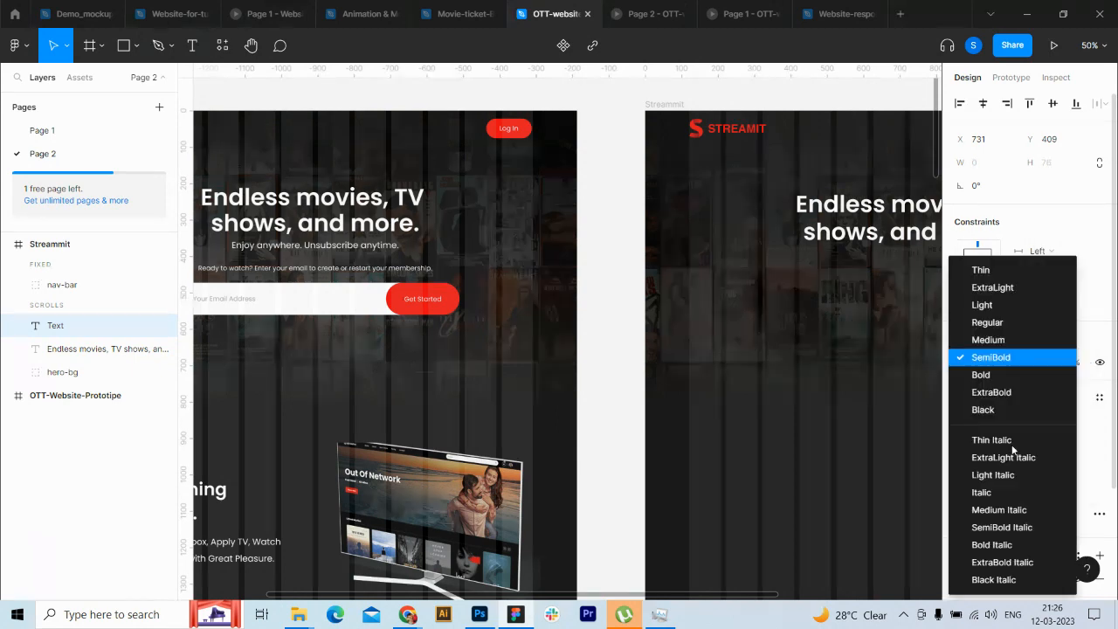
click(987, 323)
Step: Enter "Enjoy anywhere. Unsubscribe anytime." as the subheading below the hero heading
text(E)
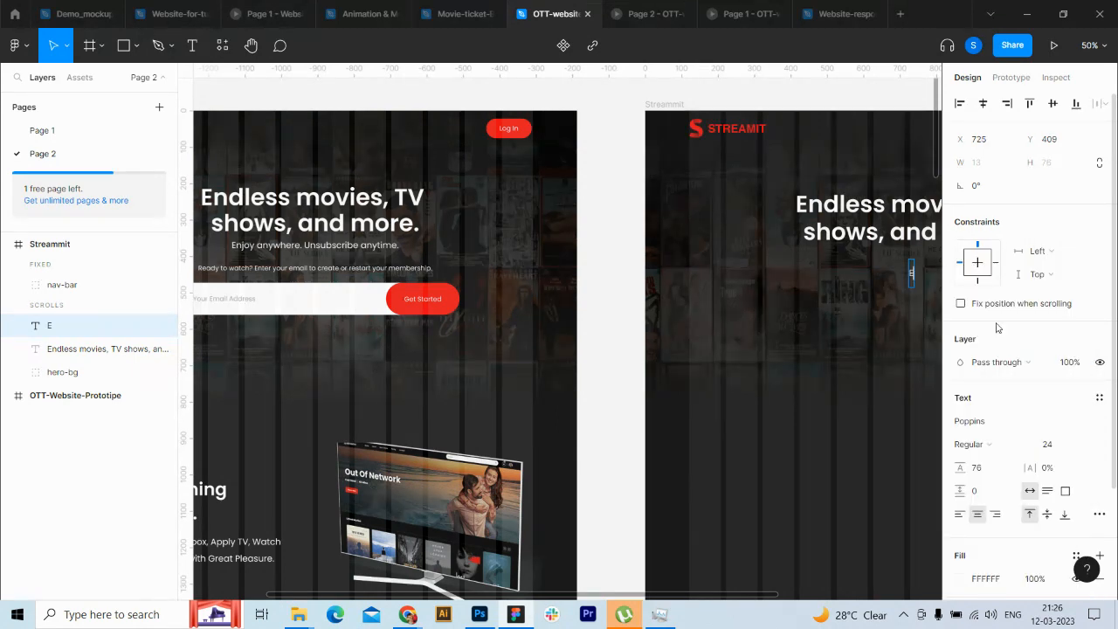
text(njoy)
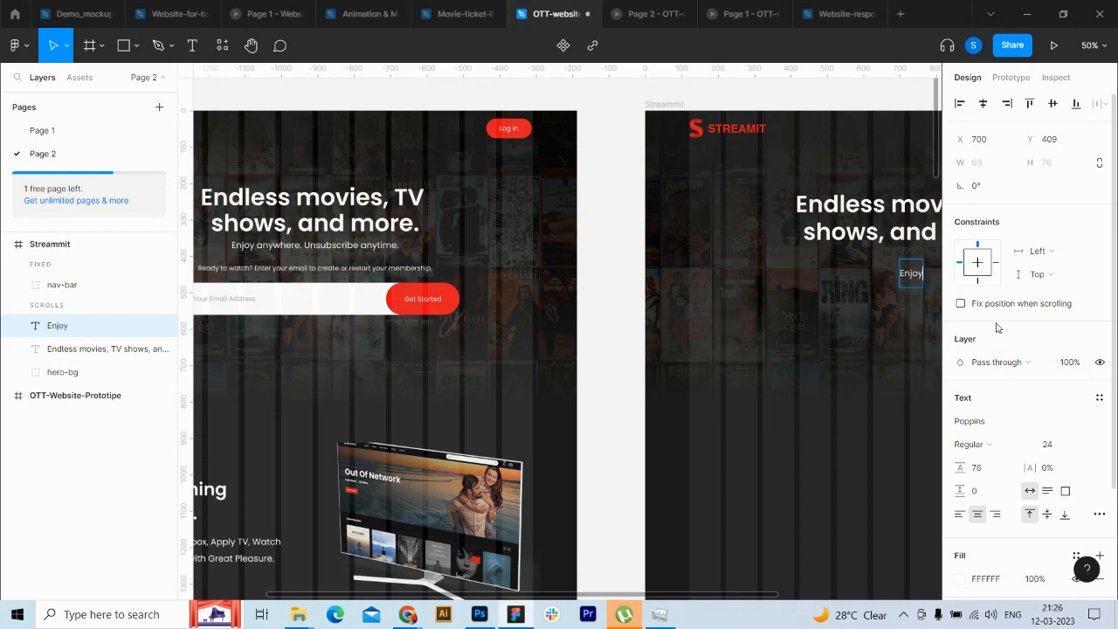
text( any)
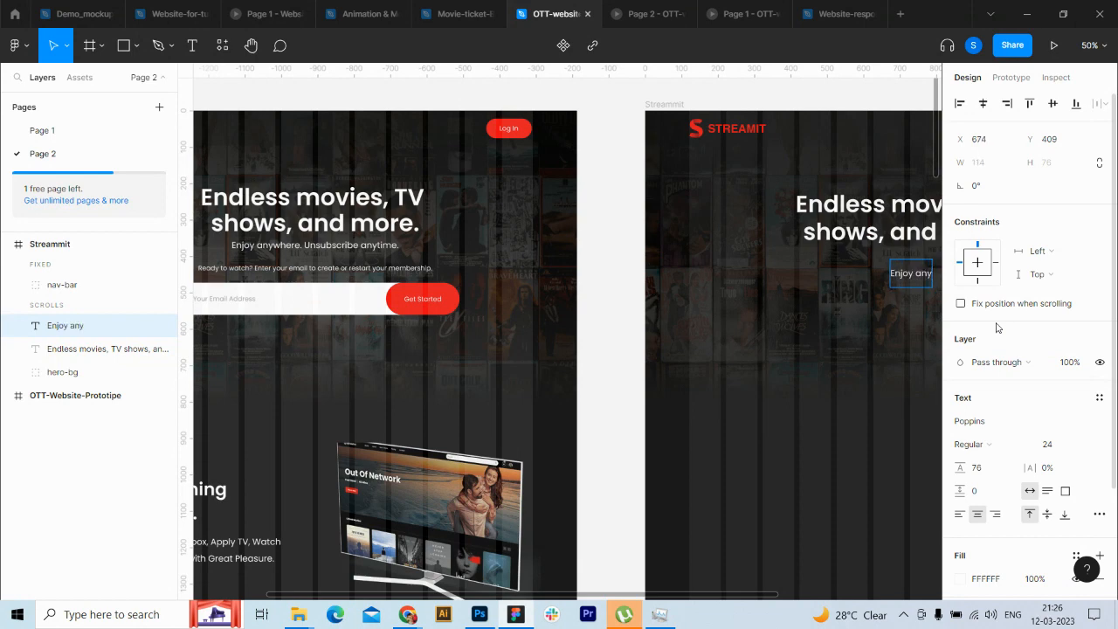
text(wheere)
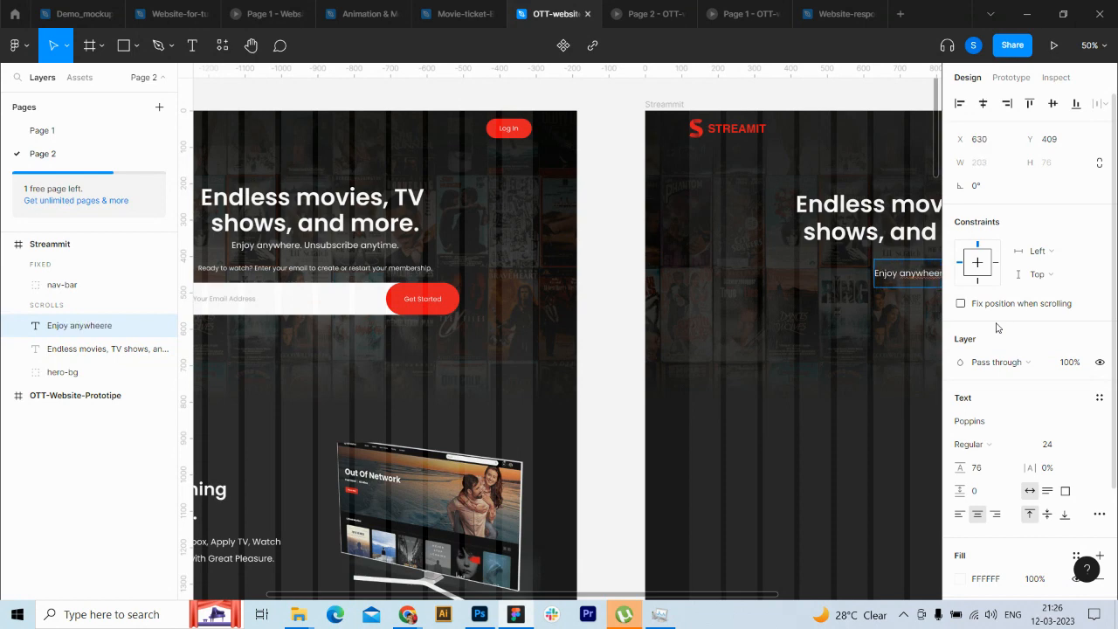
key(BackSpace)
key(BackSpace)
key(BackSpace)
key(BackSpace)
text(ere.)
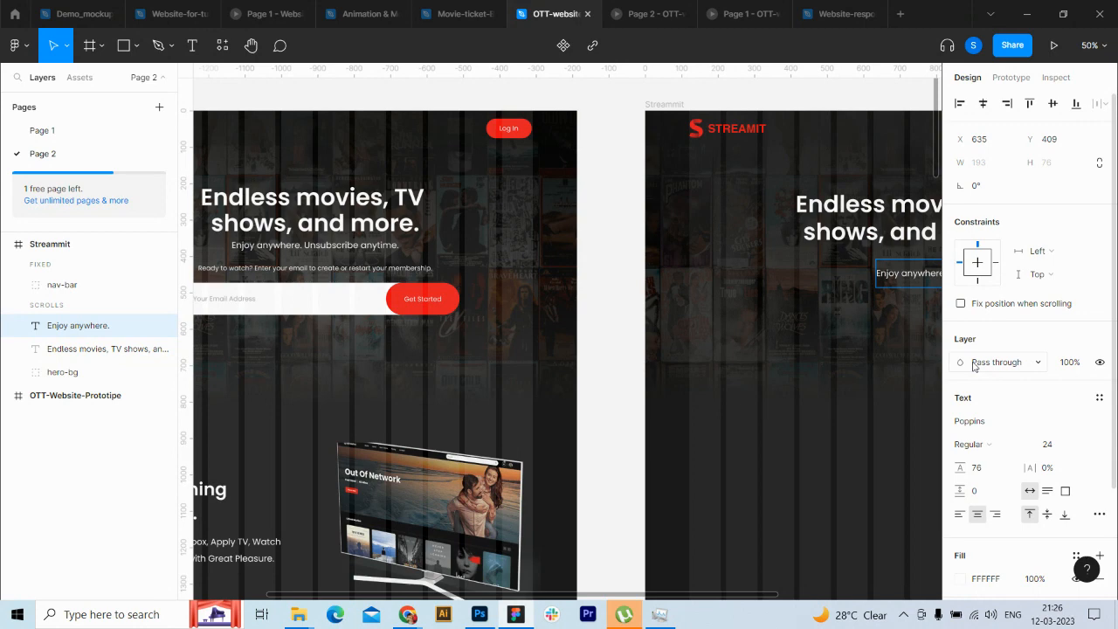
text( Unsu)
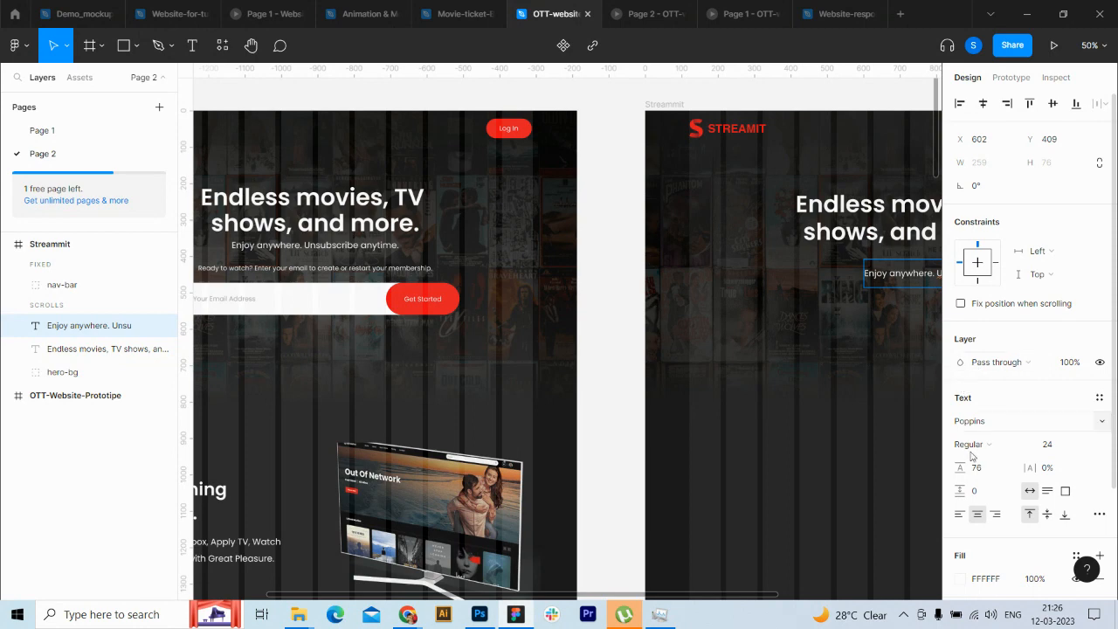
drag(705, 596, 724, 599)
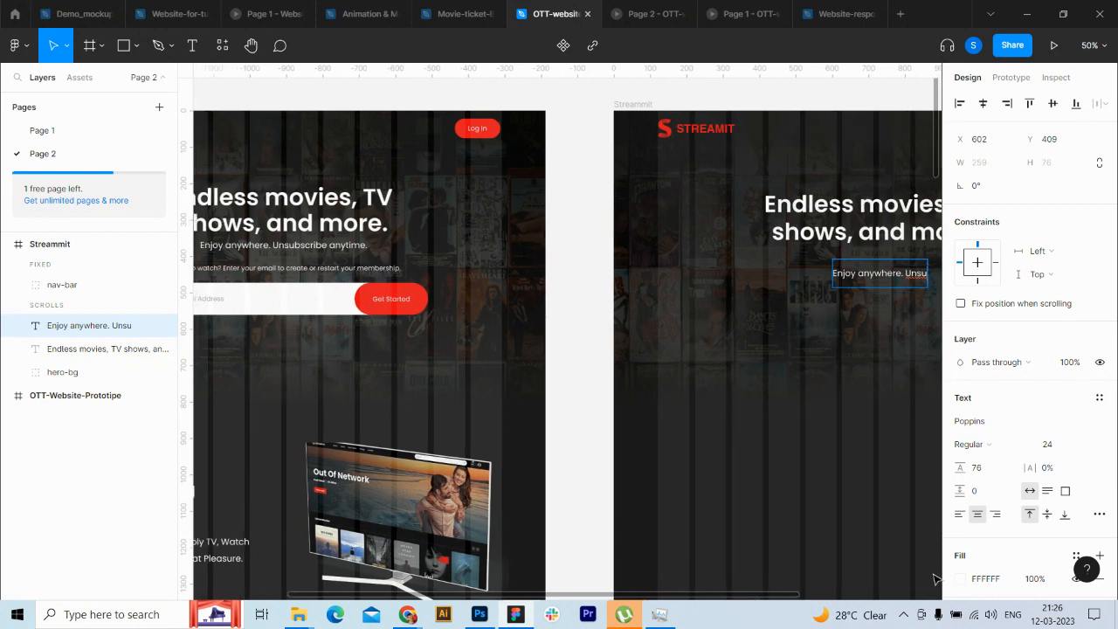
text(bs)
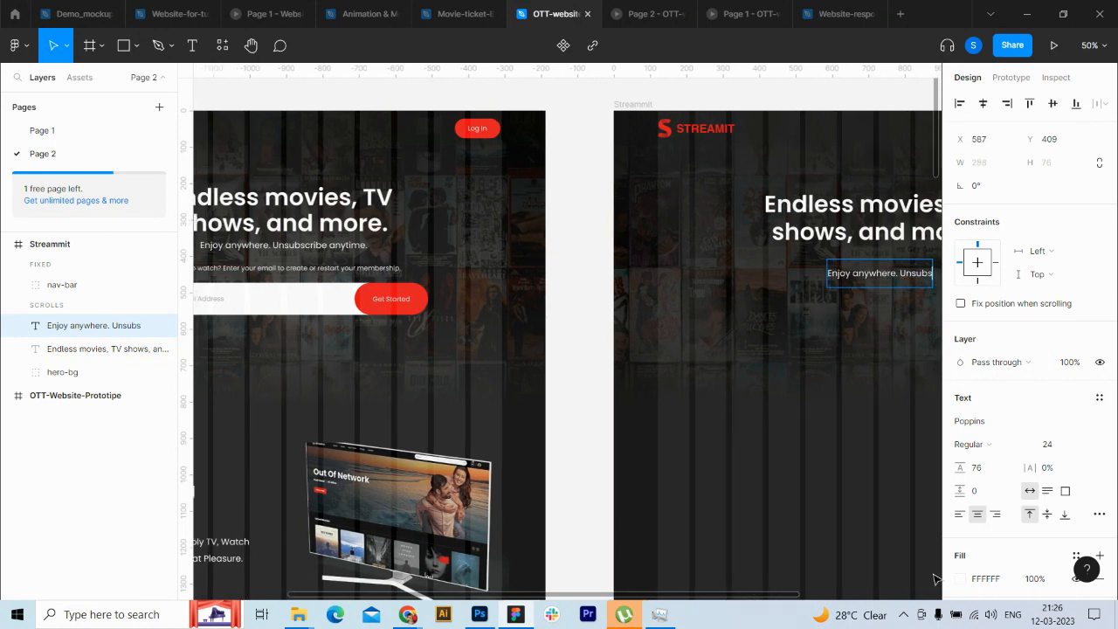
text(cribe a)
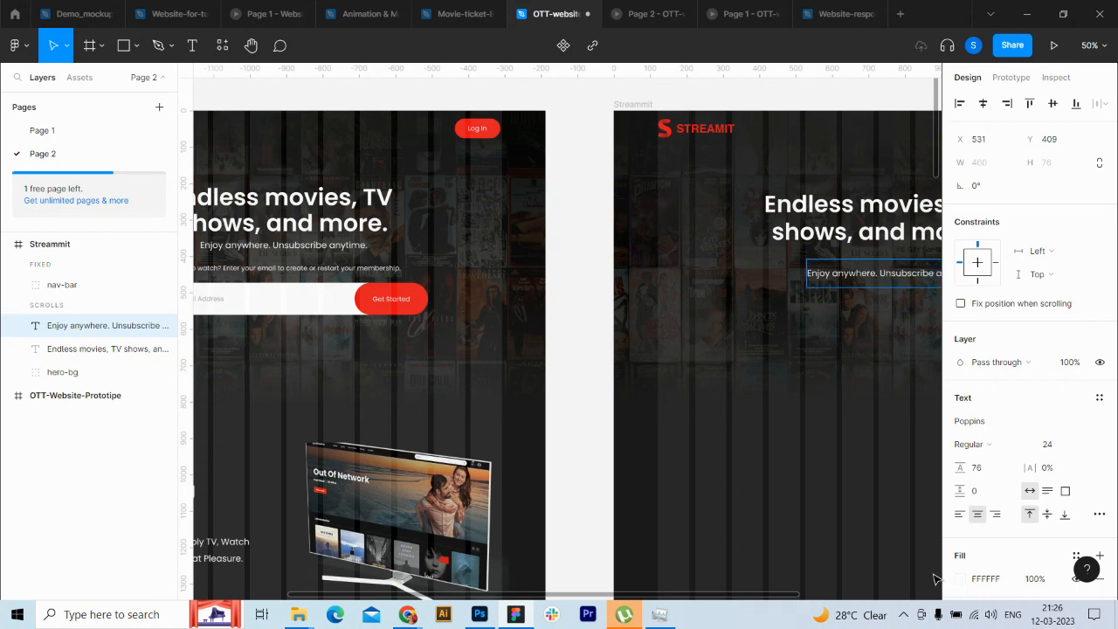
text(nytime.)
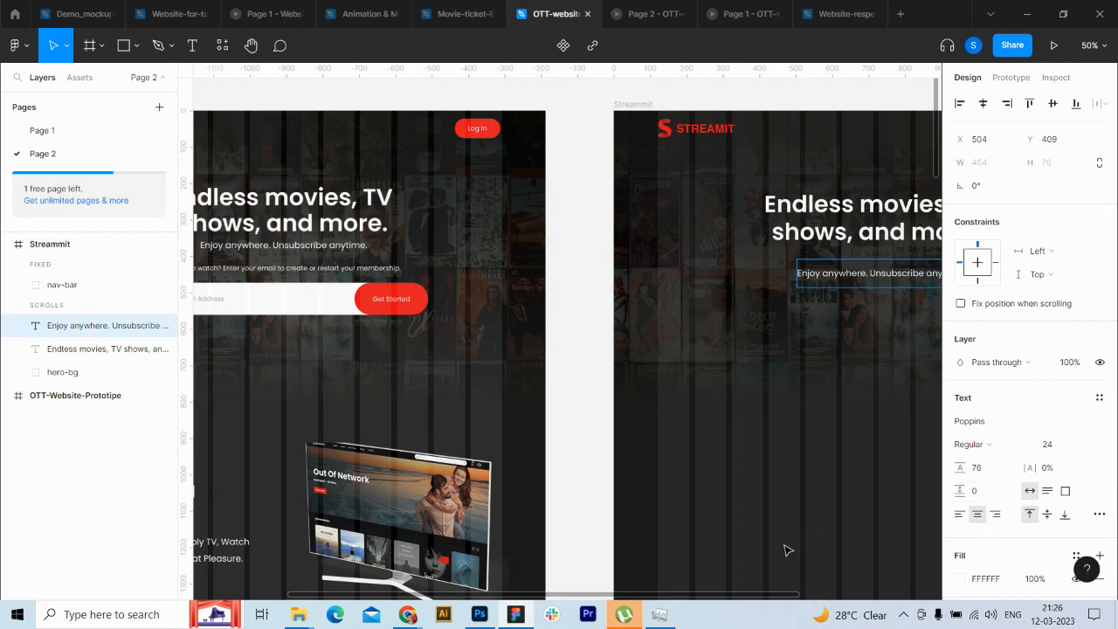
key(Escape)
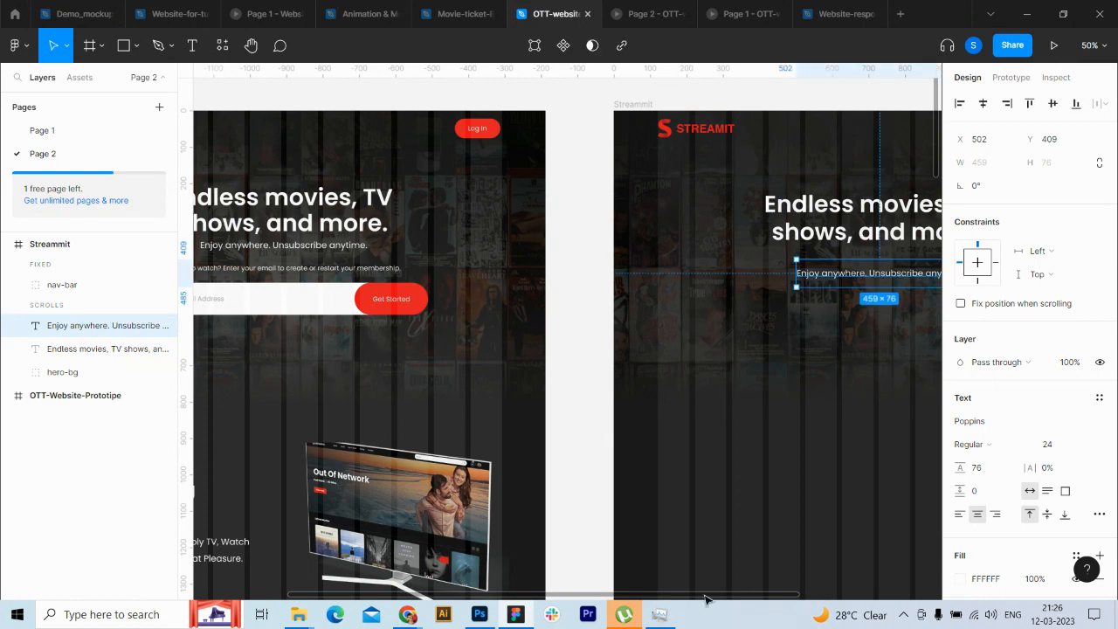
Step: Center the subheading horizontally in the Streammit frame and nudge it up to Y 387
drag(706, 599, 758, 599)
click(983, 105)
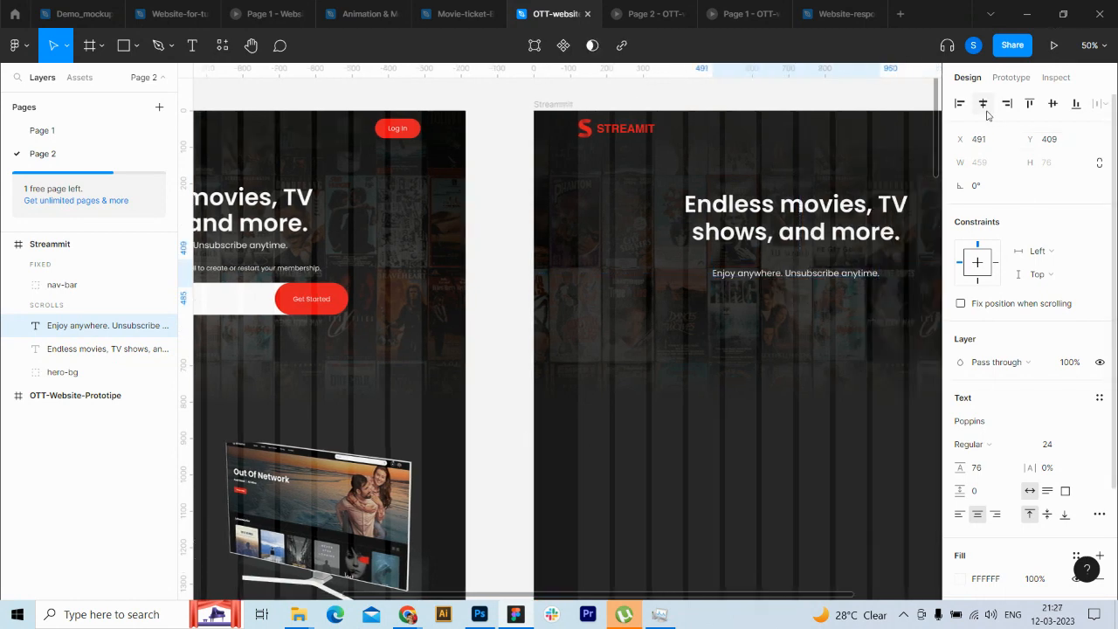
key(shift+Up)
key(shift+Up)
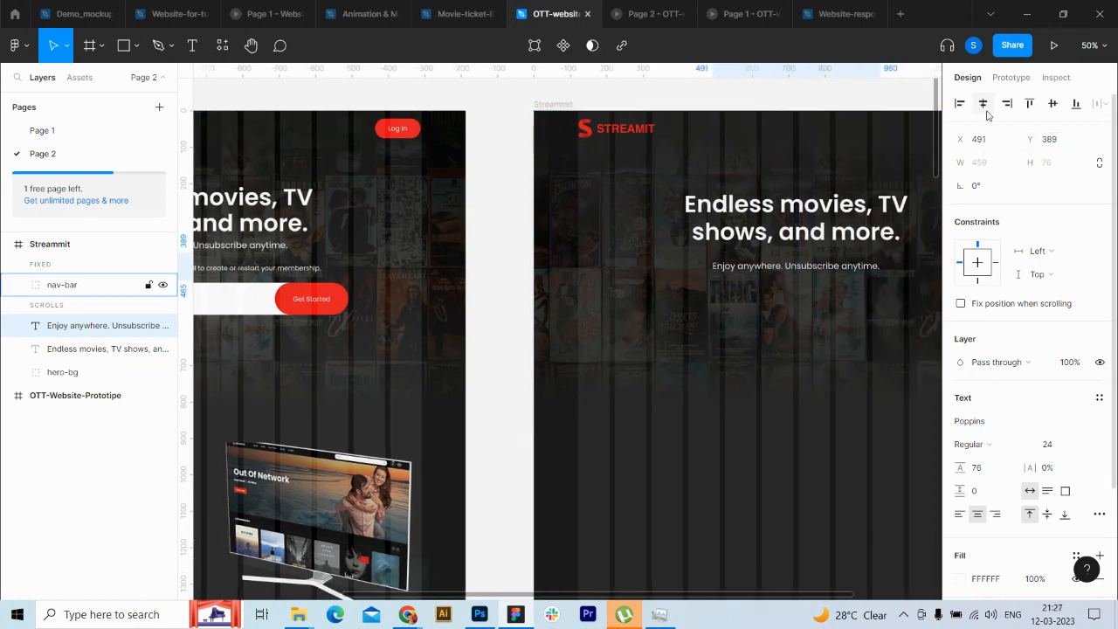
key(Up)
key(Up)
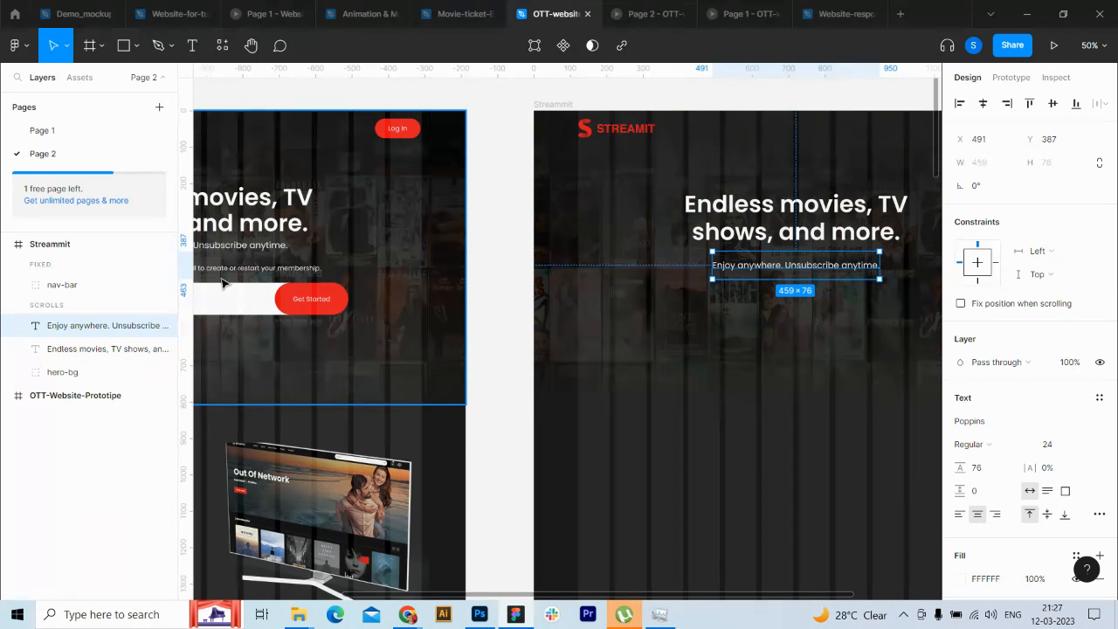
Step: Add a text box about 688 × 66 below the subheading in the Streammit frame and make it auto width
key(Return)
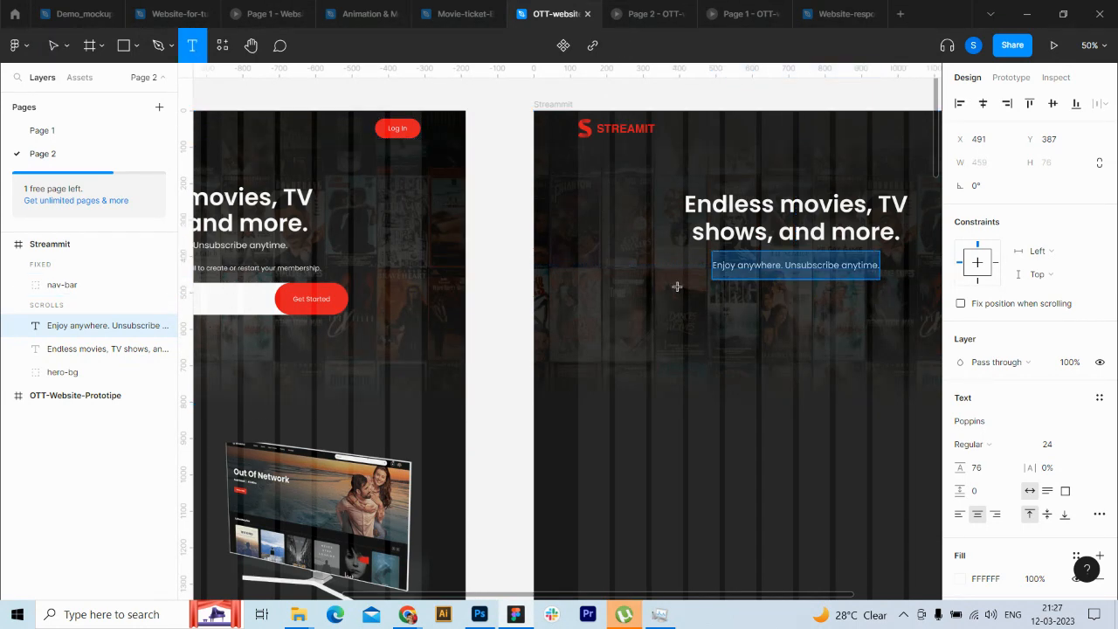
drag(675, 289, 925, 314)
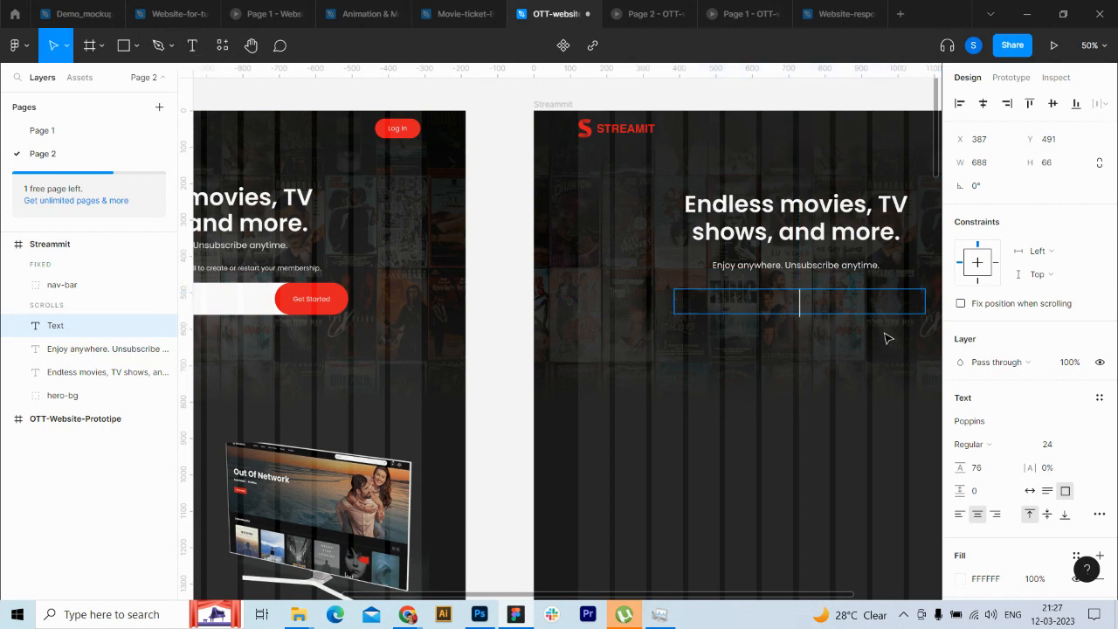
drag(729, 598, 698, 601)
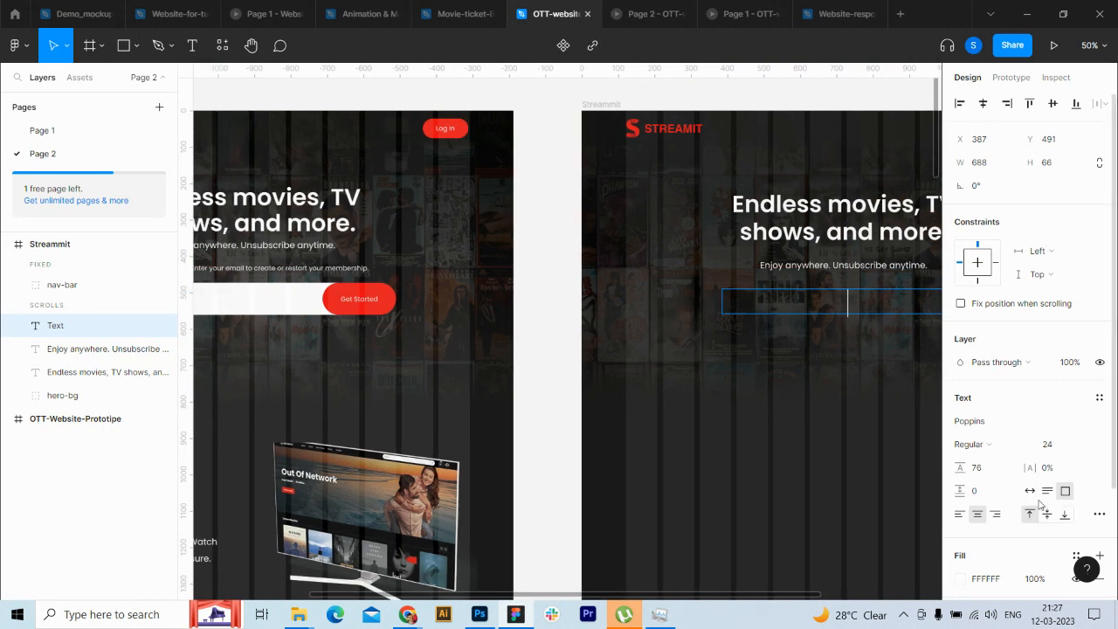
click(1031, 491)
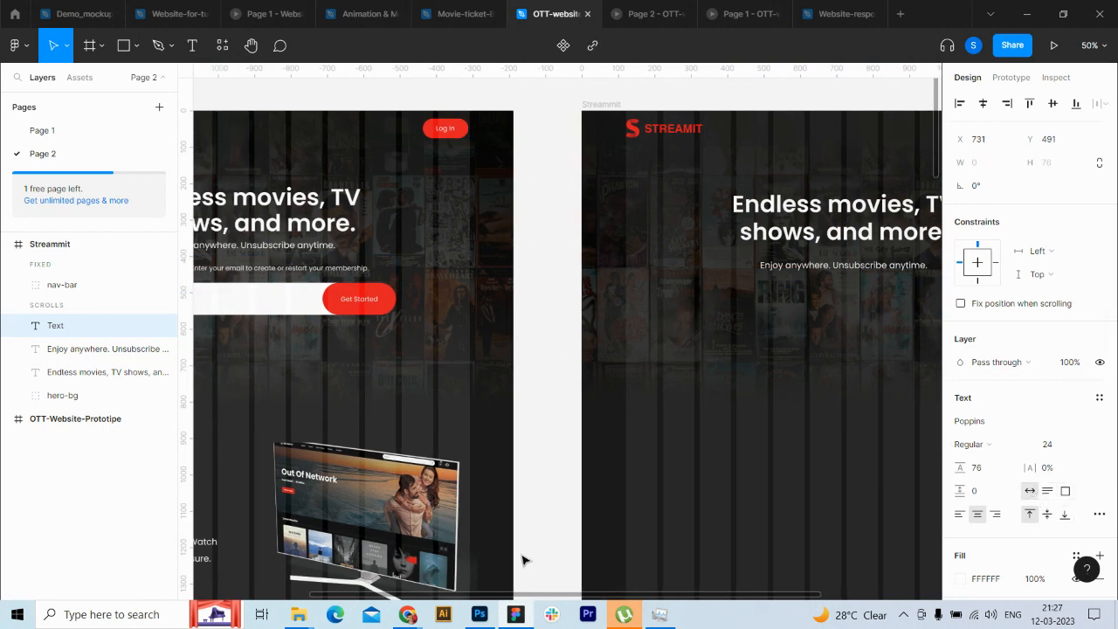
Step: Set the font size of the empty text below the subheading to 18
drag(536, 597, 500, 600)
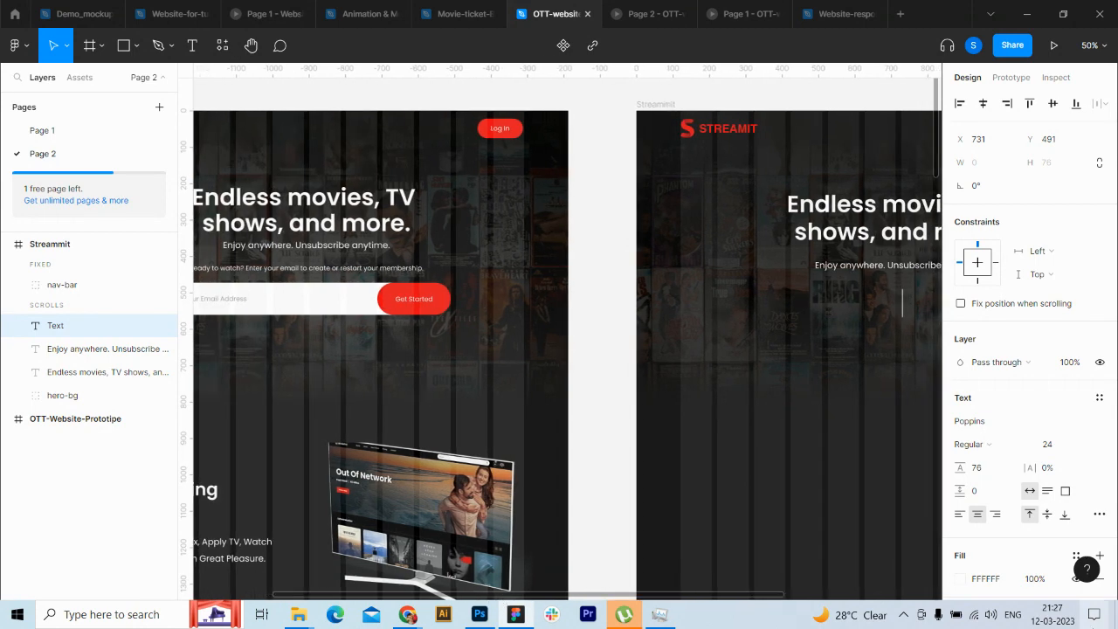
click(1065, 445)
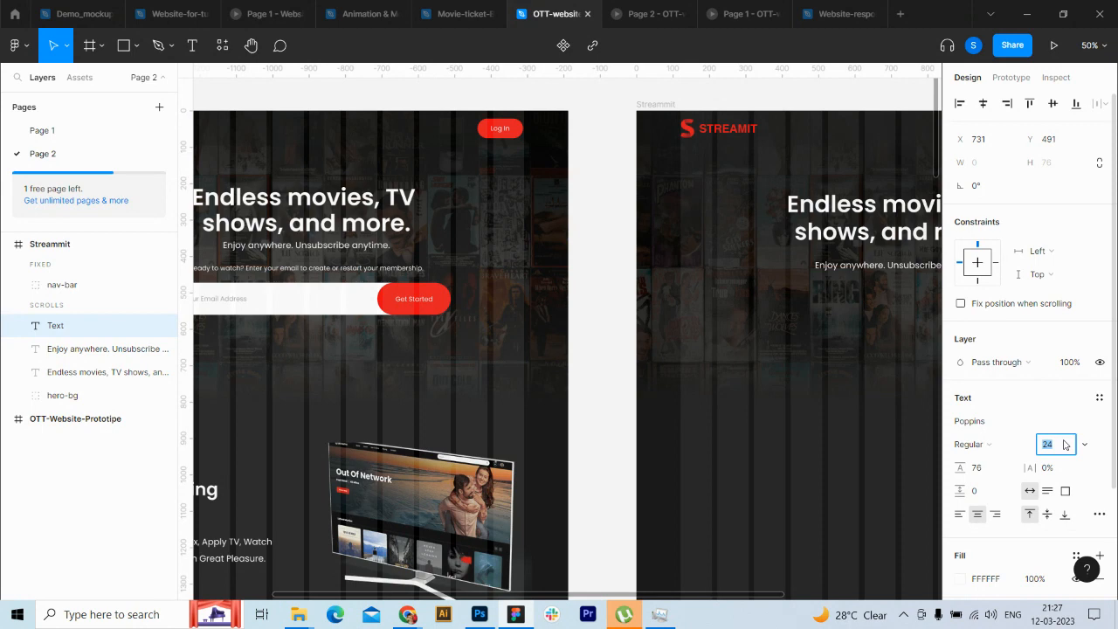
key(Return)
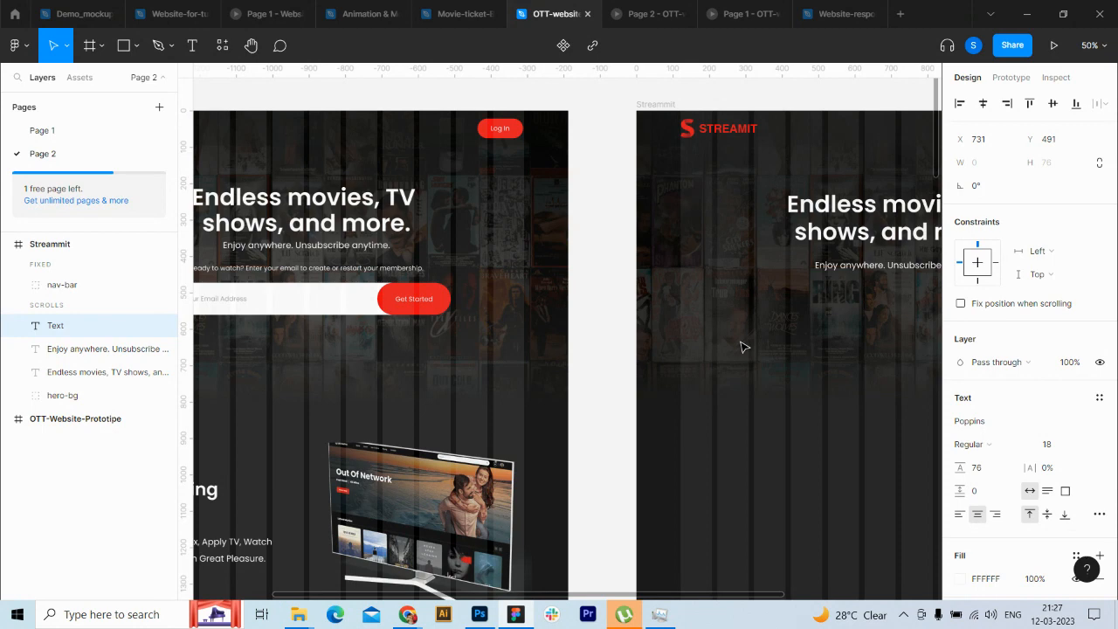
Step: Enter "Ready to watch? Enter your email to create or restart your membership." in the empty text below the subheading
text(Ready t)
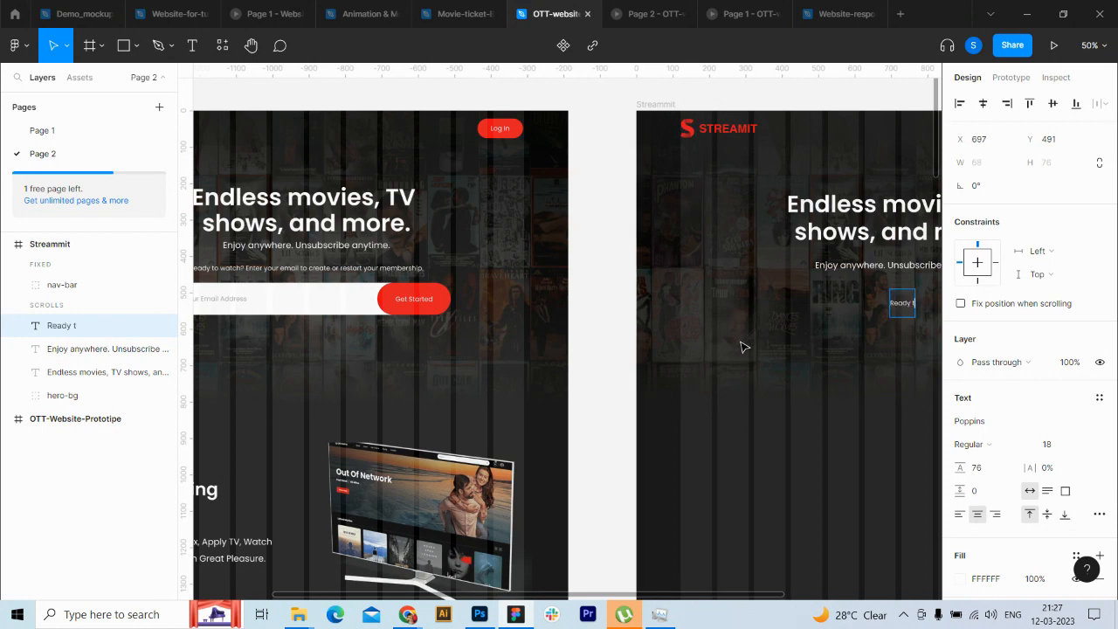
text(o wat)
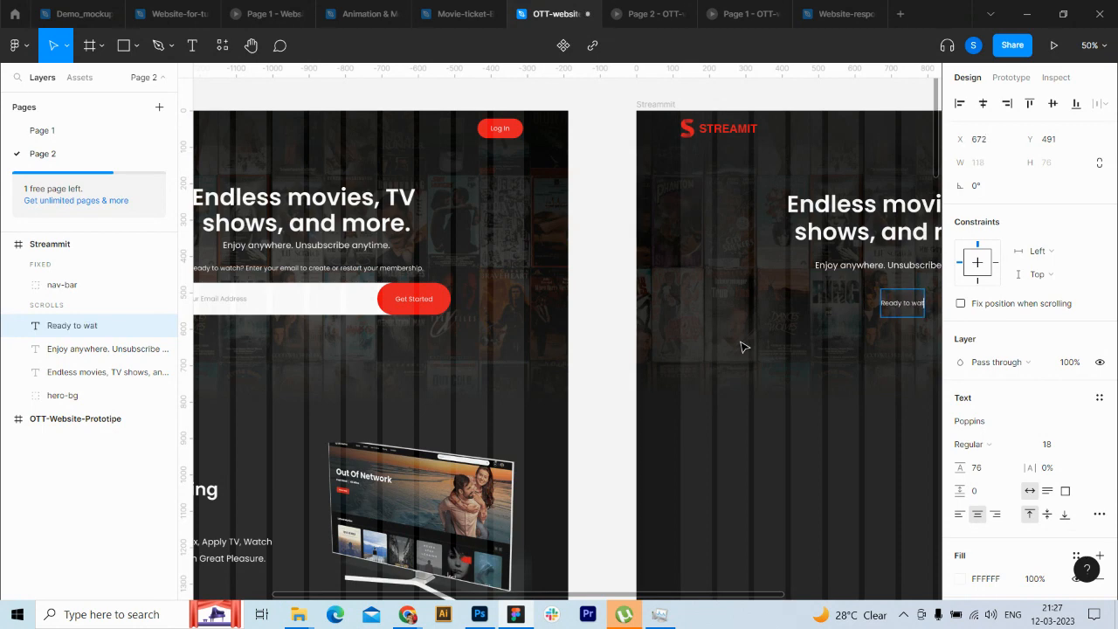
text(ch? E)
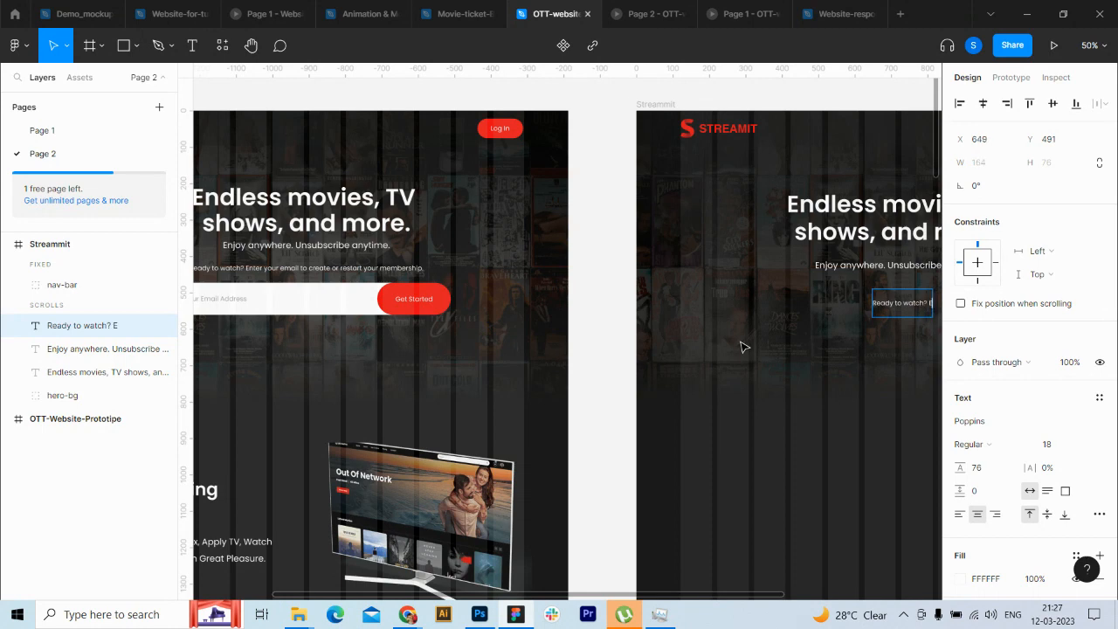
text(nter)
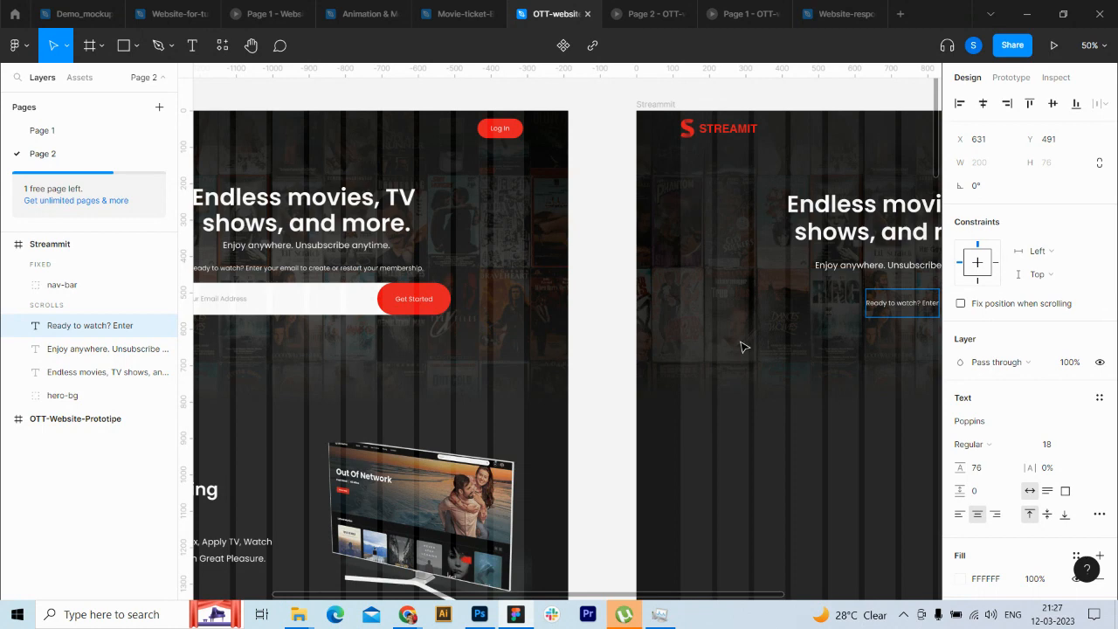
text(your e)
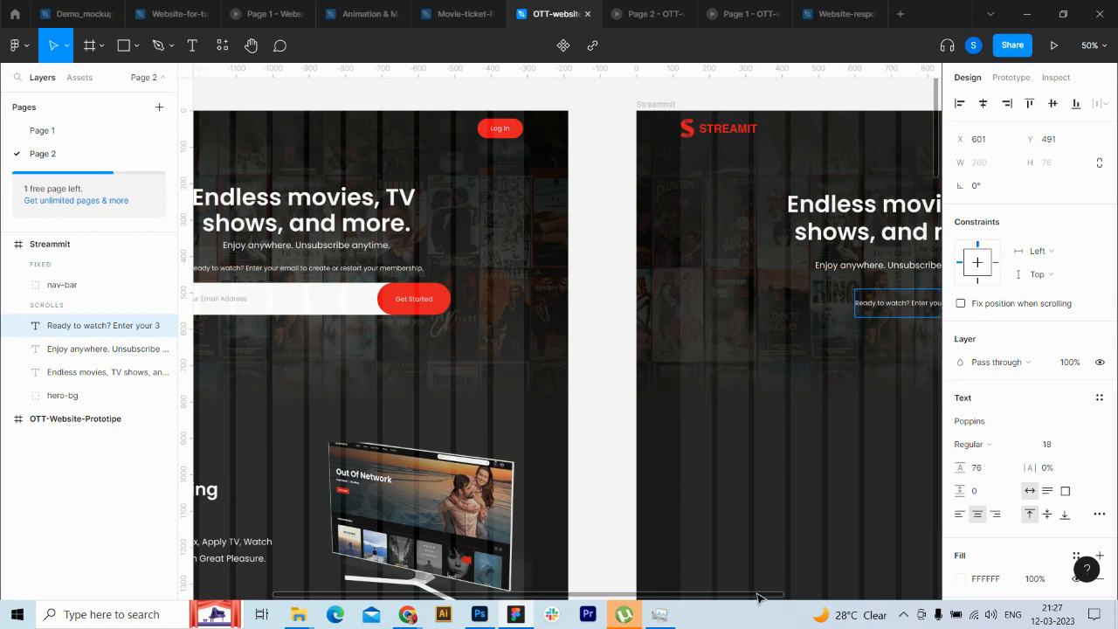
drag(761, 596, 783, 601)
text(mail)
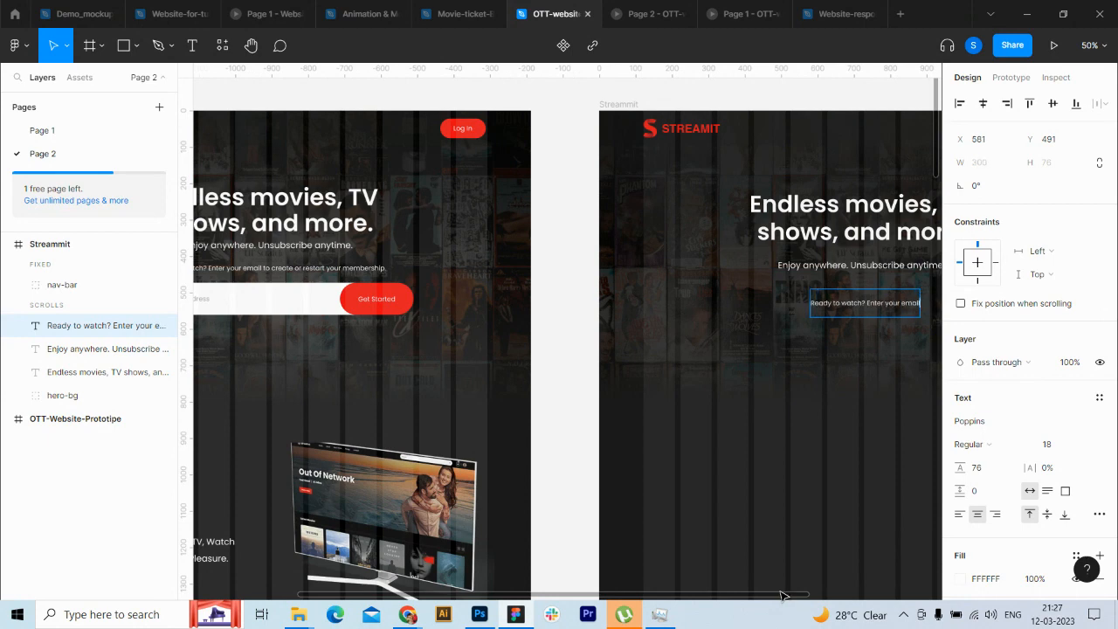
text( to)
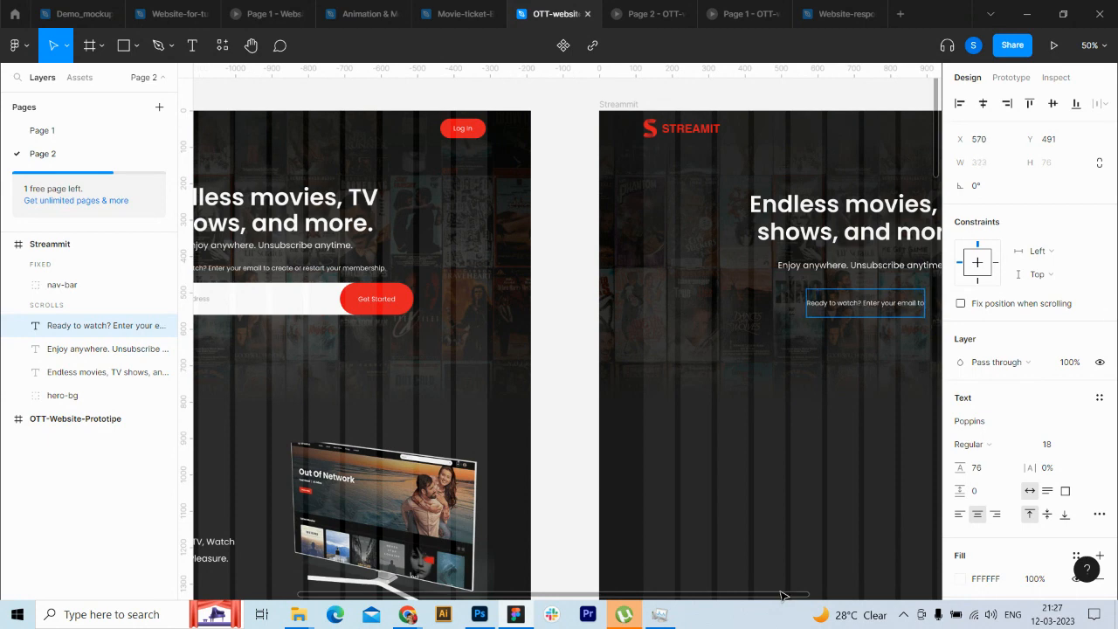
text( cre)
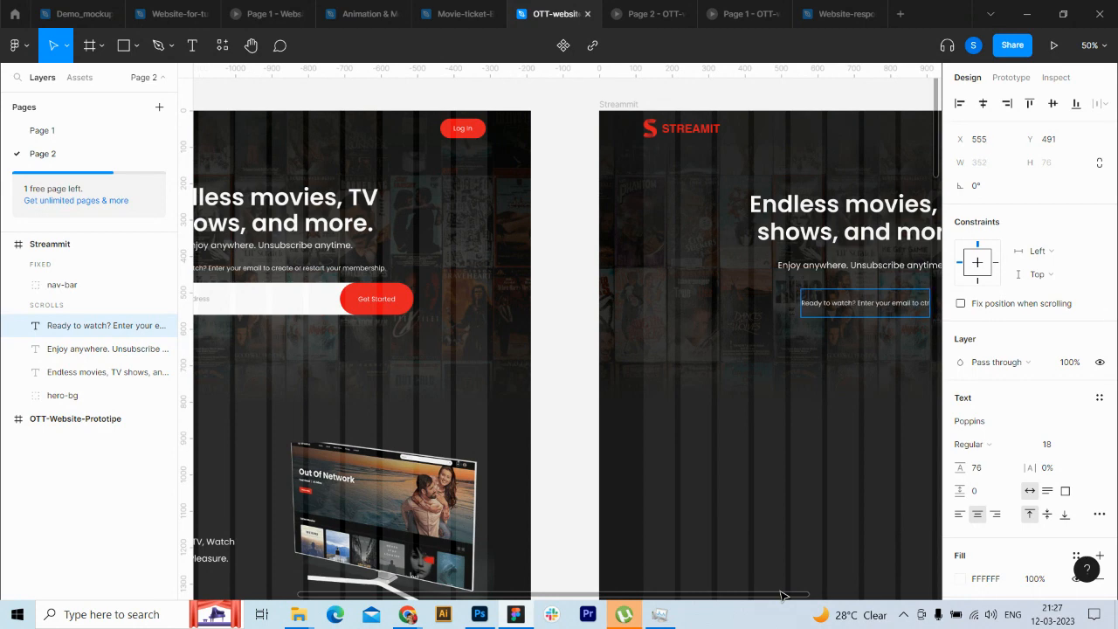
key(BackSpace)
text(reate)
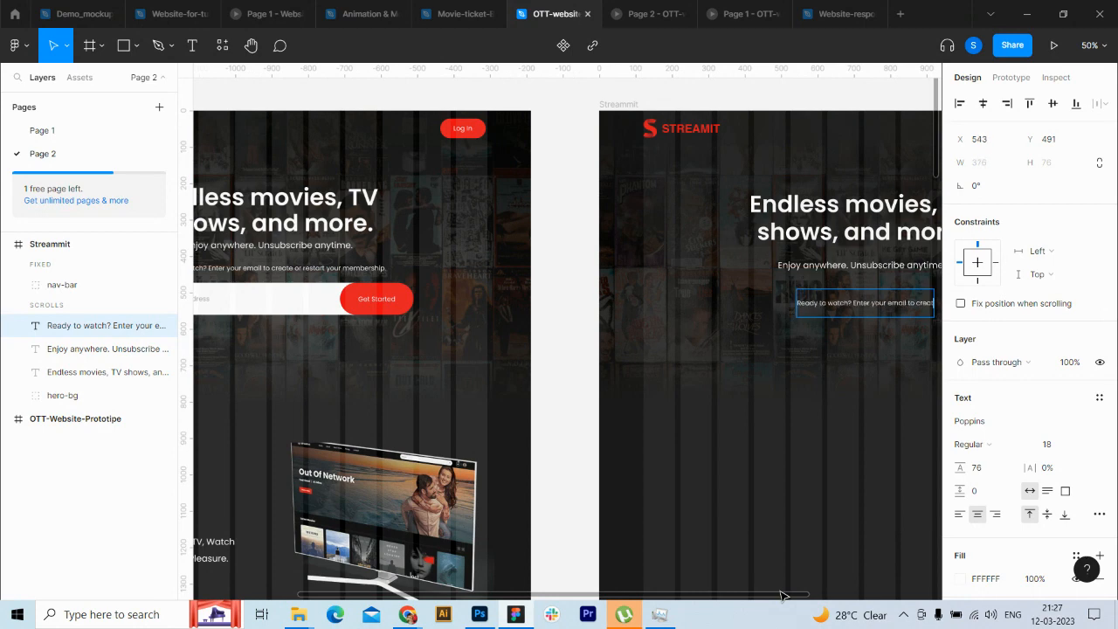
text( or)
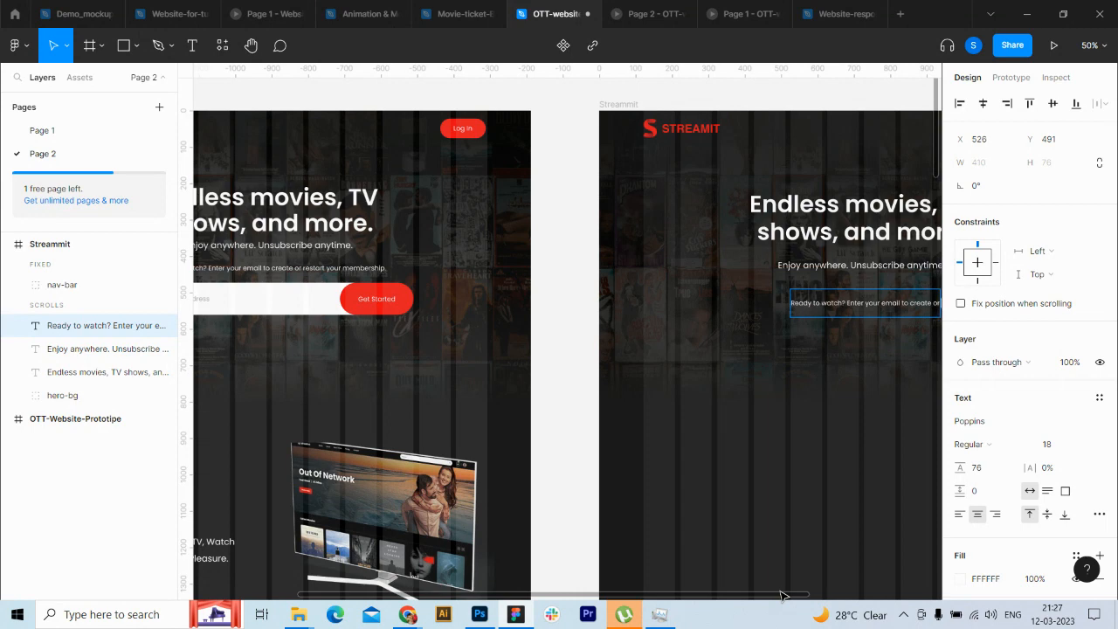
text( res)
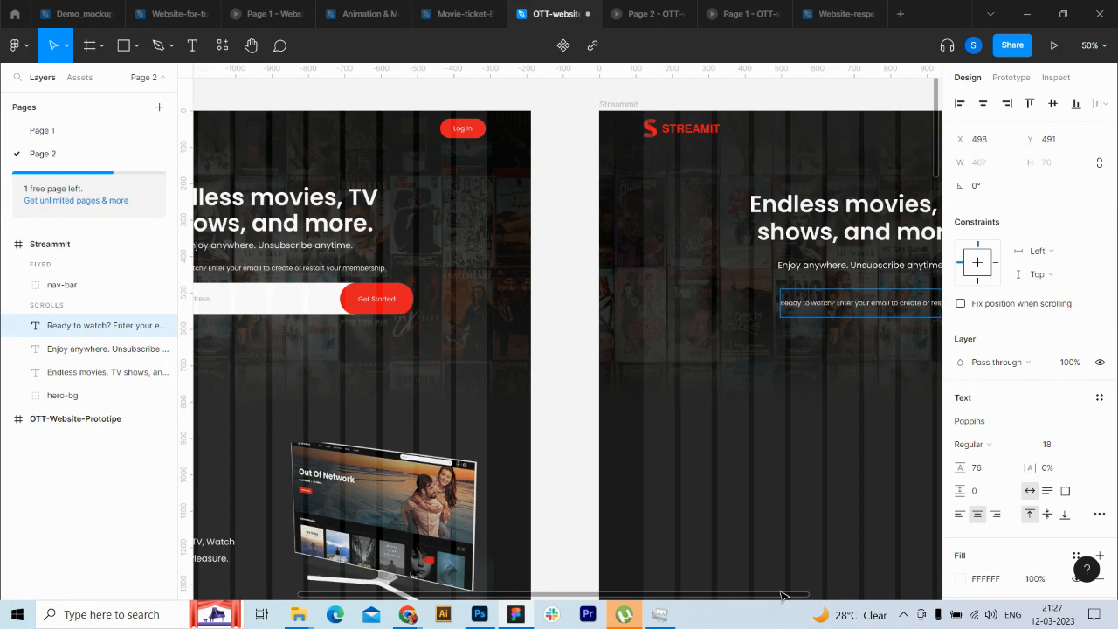
text(tar)
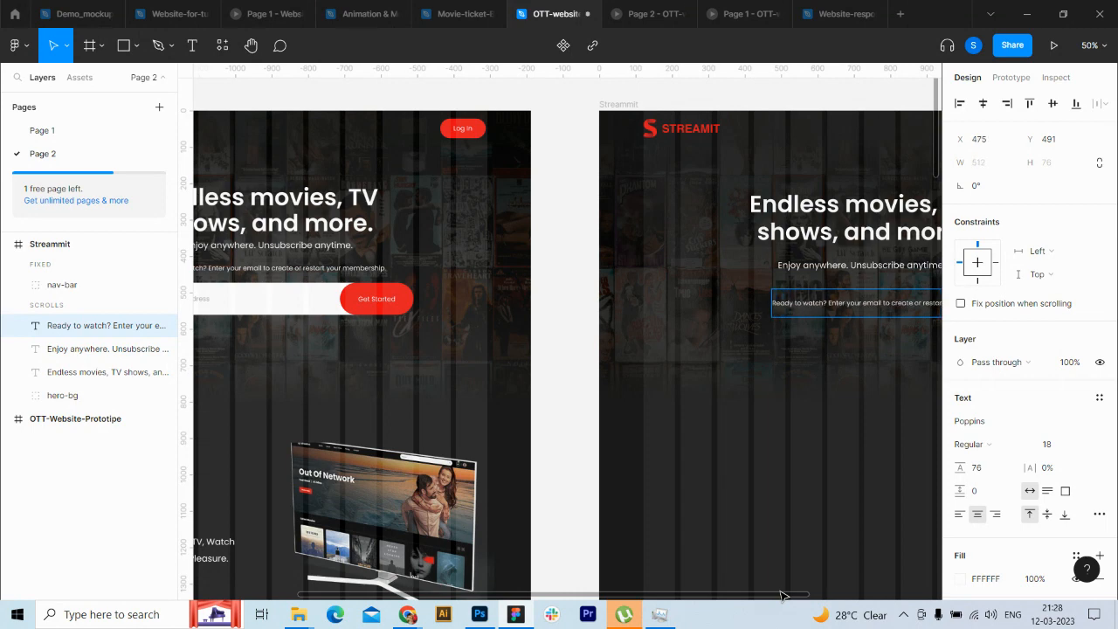
text(t yo)
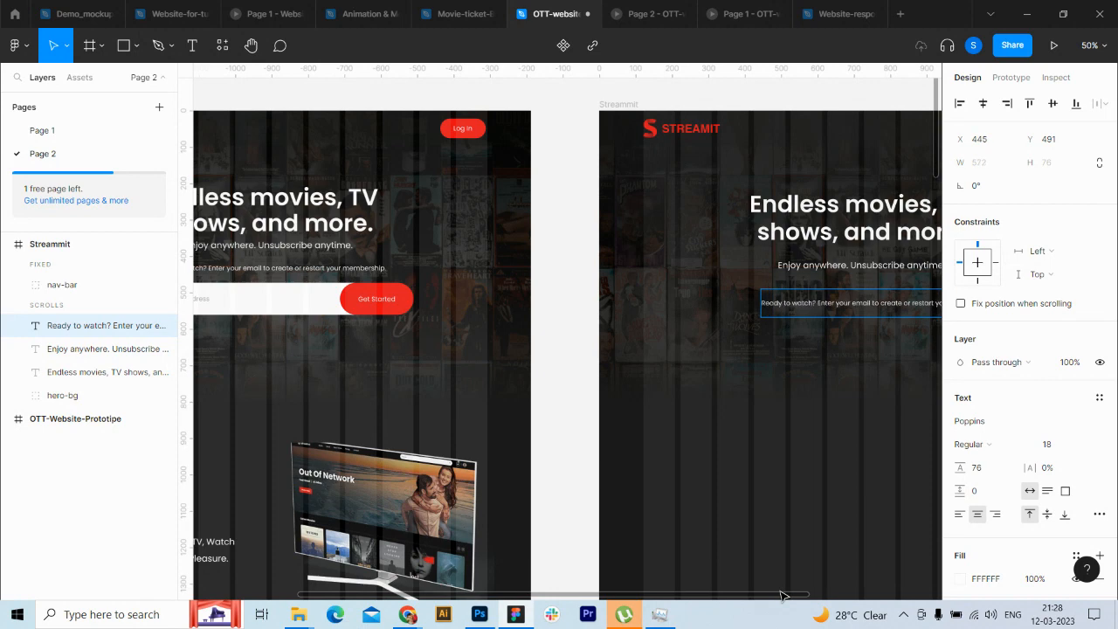
text(ur member)
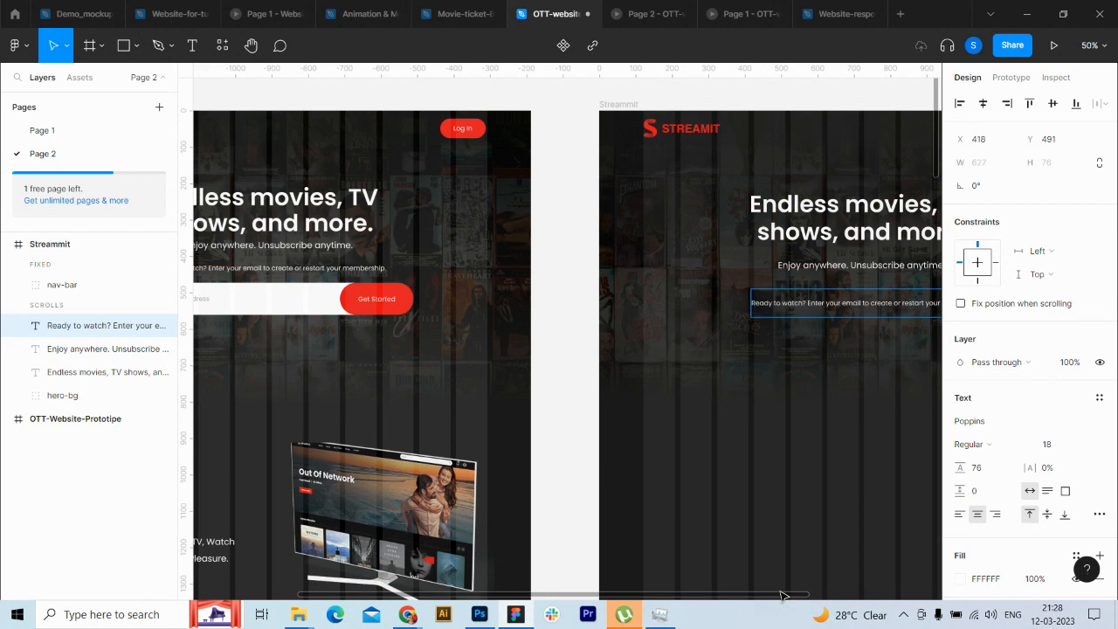
text(ship.p.)
click(559, 395)
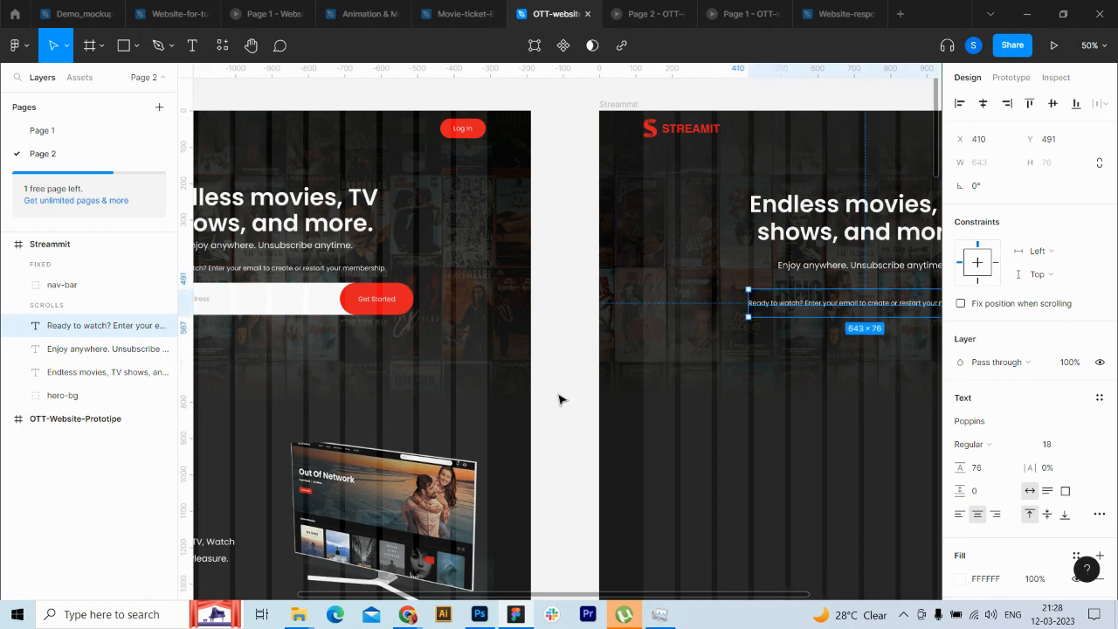
Step: Center the email prompt text horizontally in the Streammit frame and nudge it up to Y 451
click(985, 103)
key(shift+Up)
key(shift+Up)
key(shift+Up)
key(shift+Up)
key(shift+Up)
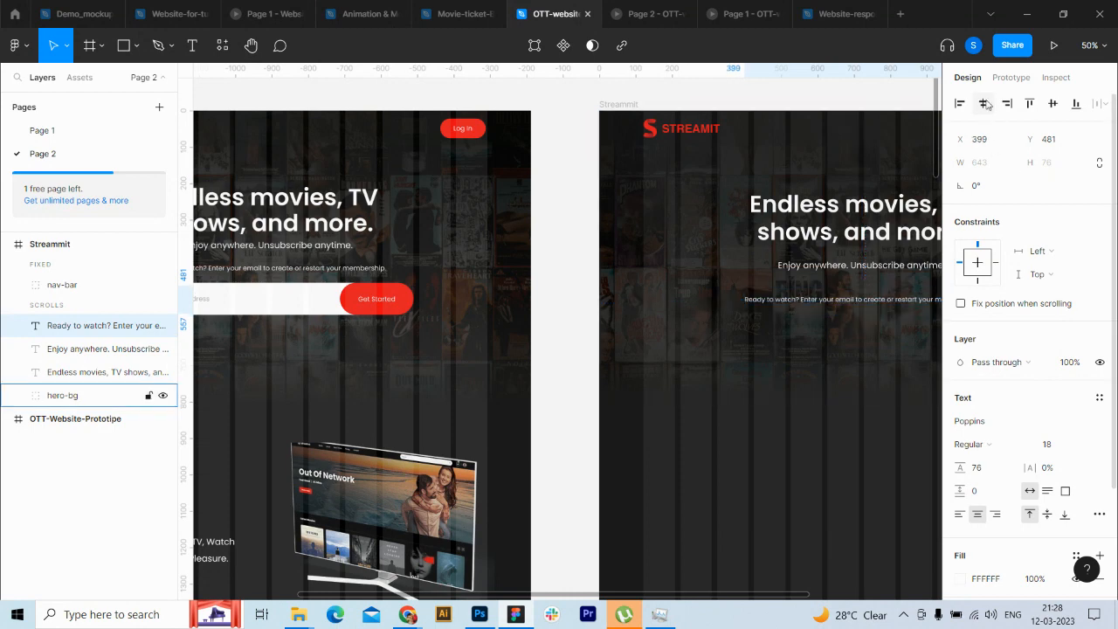
key(shift+Down)
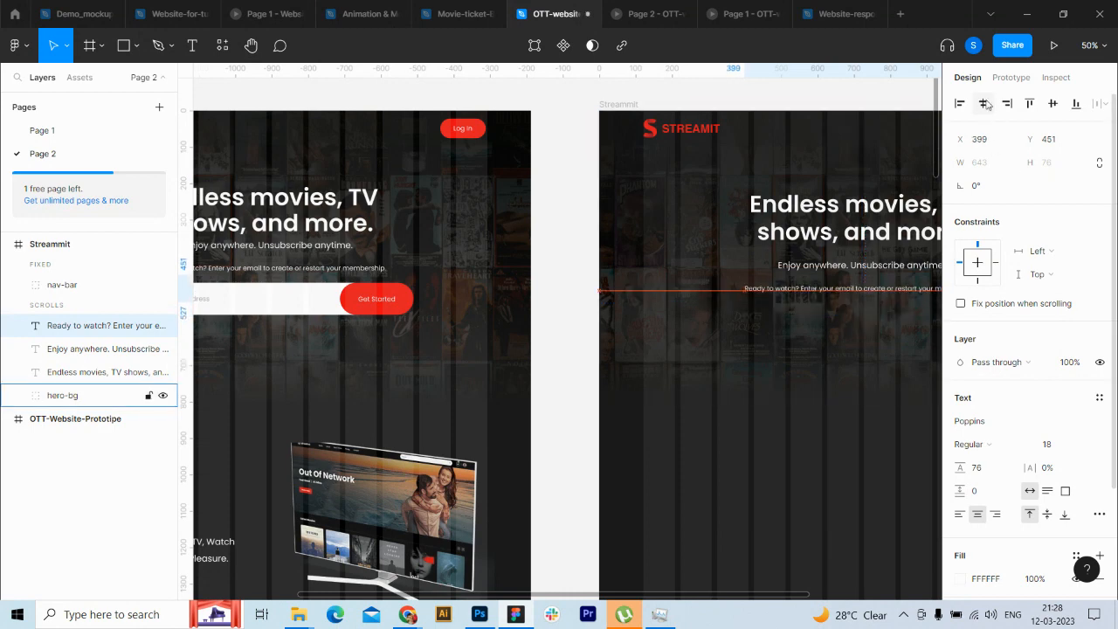
Step: Reduce the height of the email prompt's text box to about 56
scroll(777, 327, right, 4)
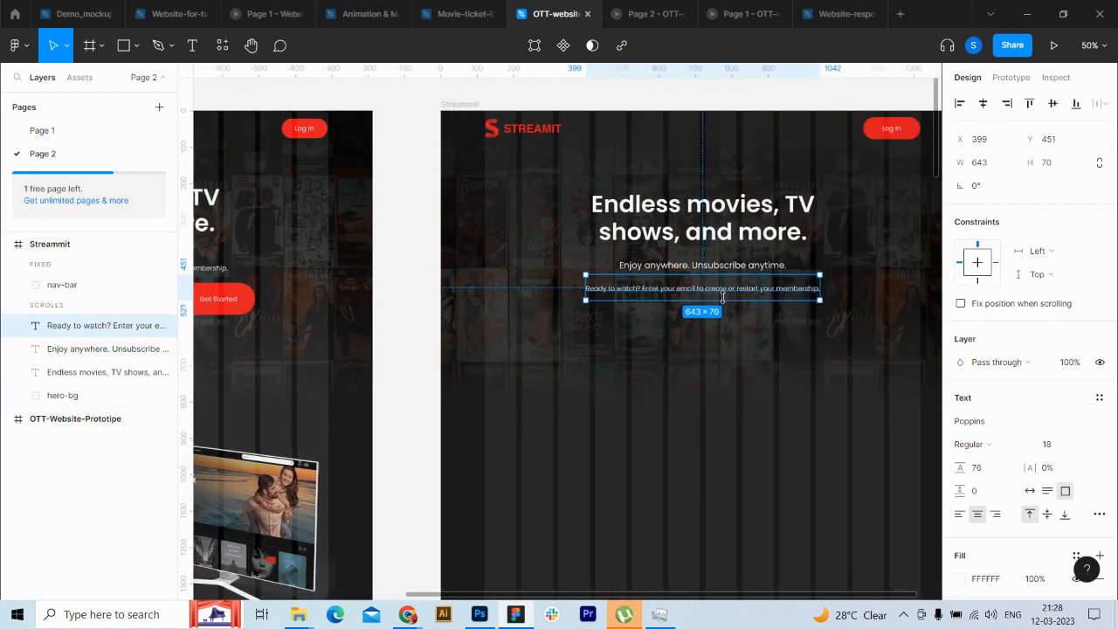
drag(724, 304, 721, 296)
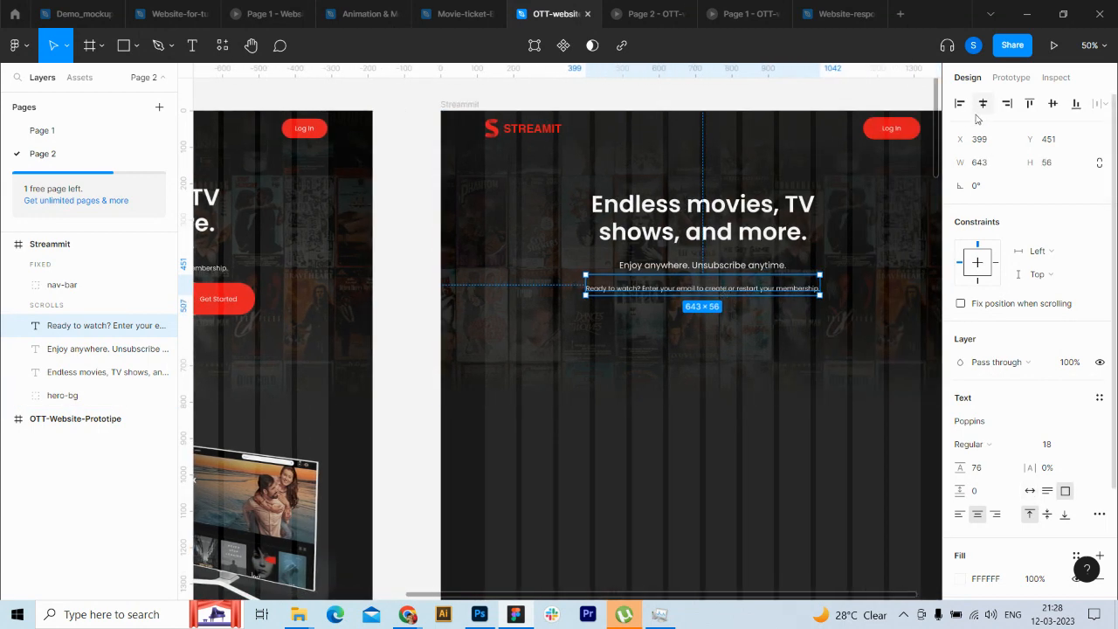
drag(771, 275, 775, 282)
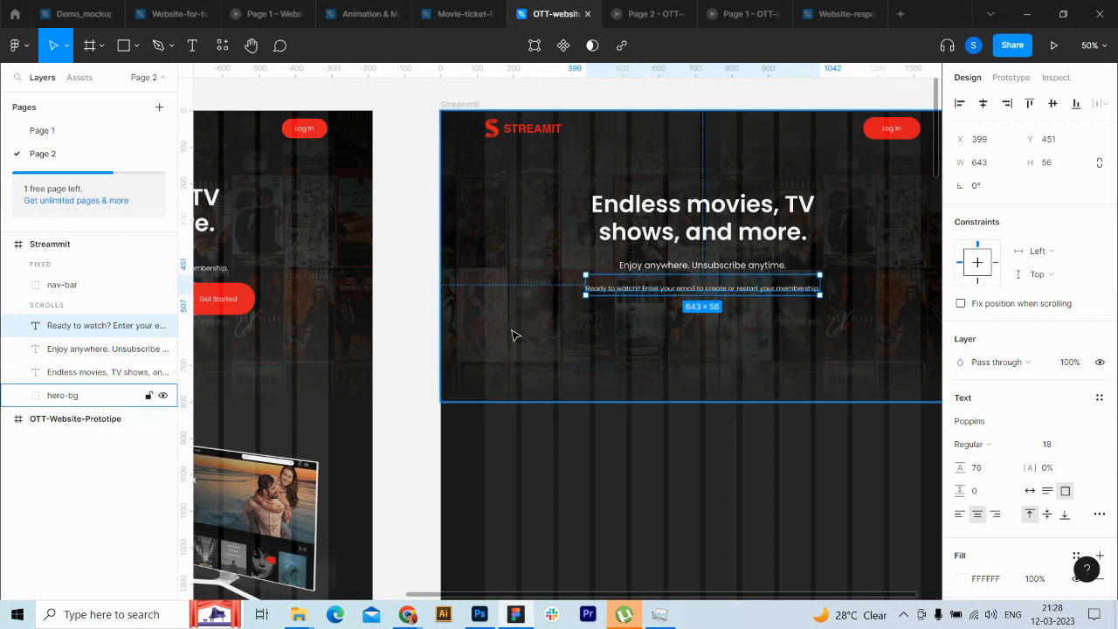
click(421, 361)
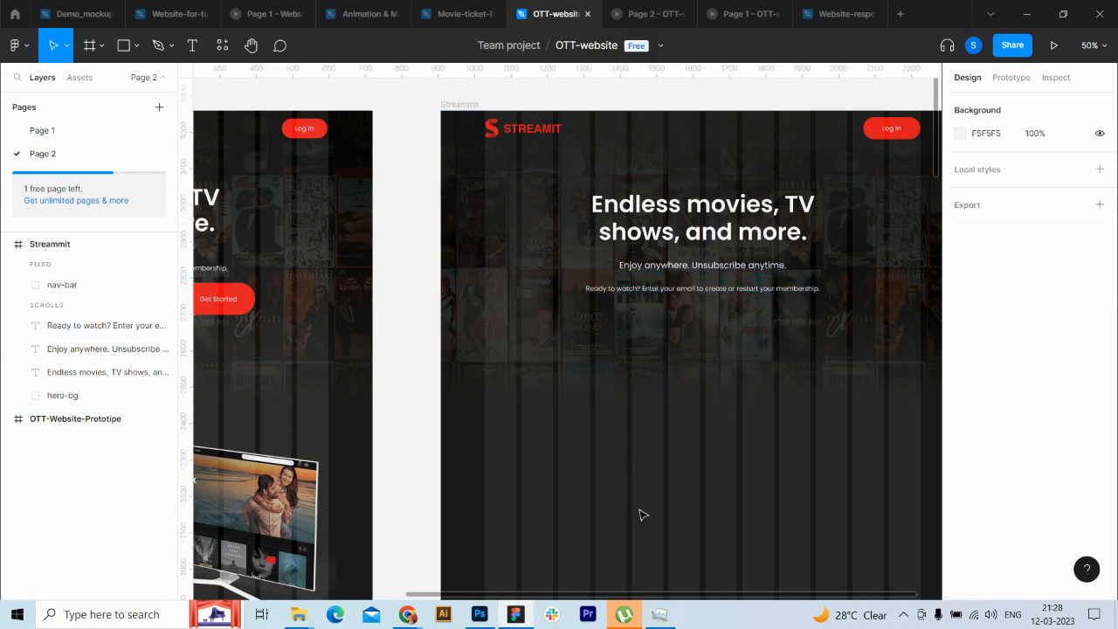
click(686, 290)
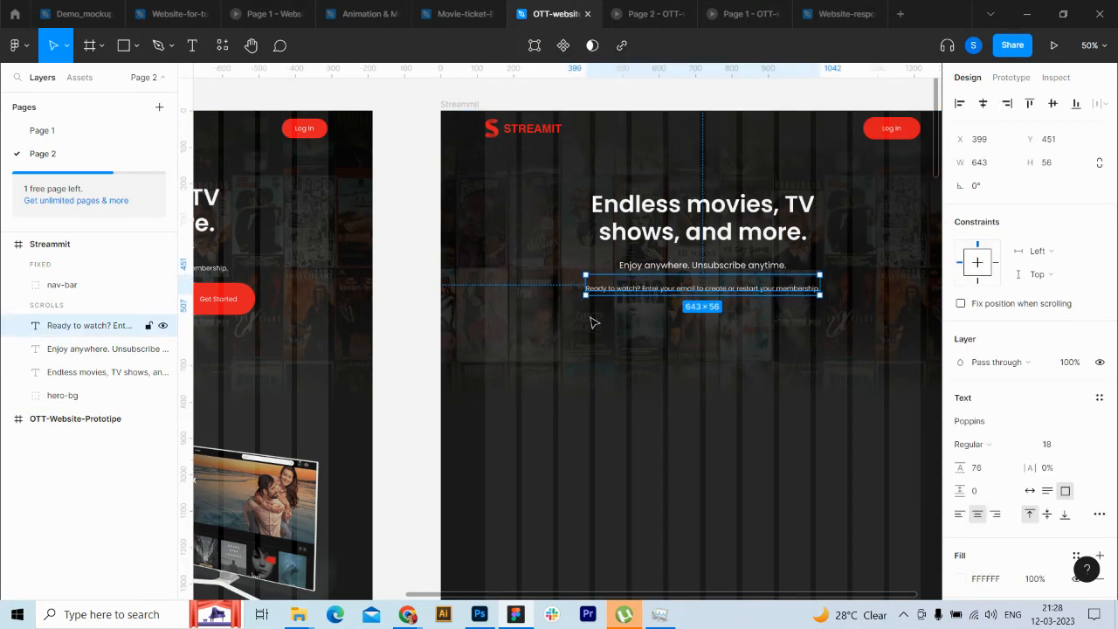
drag(572, 594, 566, 569)
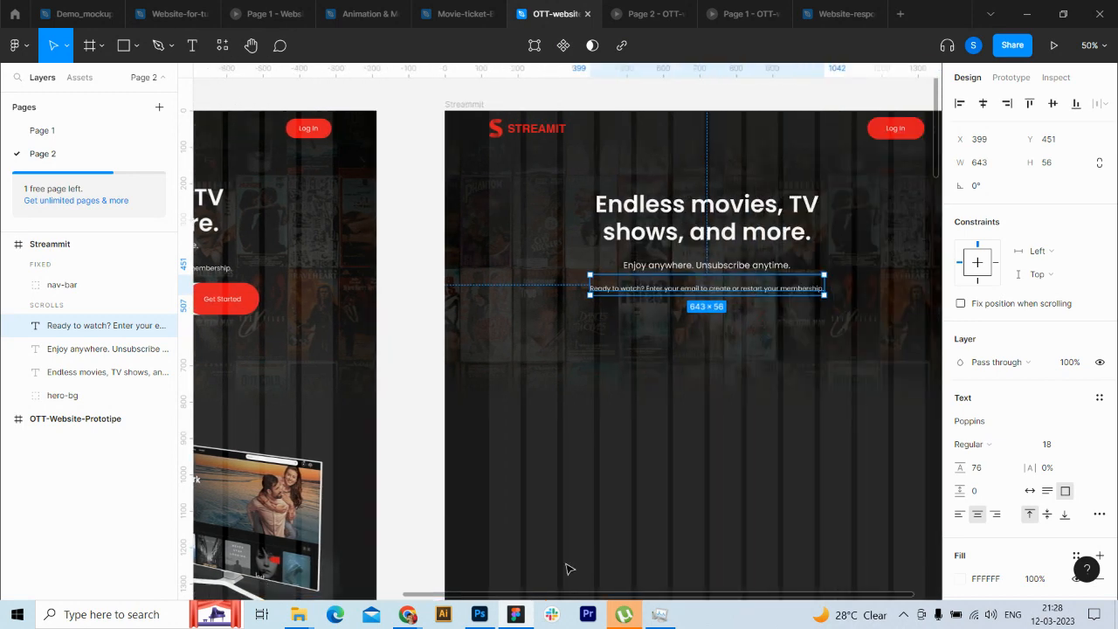
Step: Draw a rectangle about 581 × 72 below the email prompt as the input field and fill it with white FFFFFF
click(124, 47)
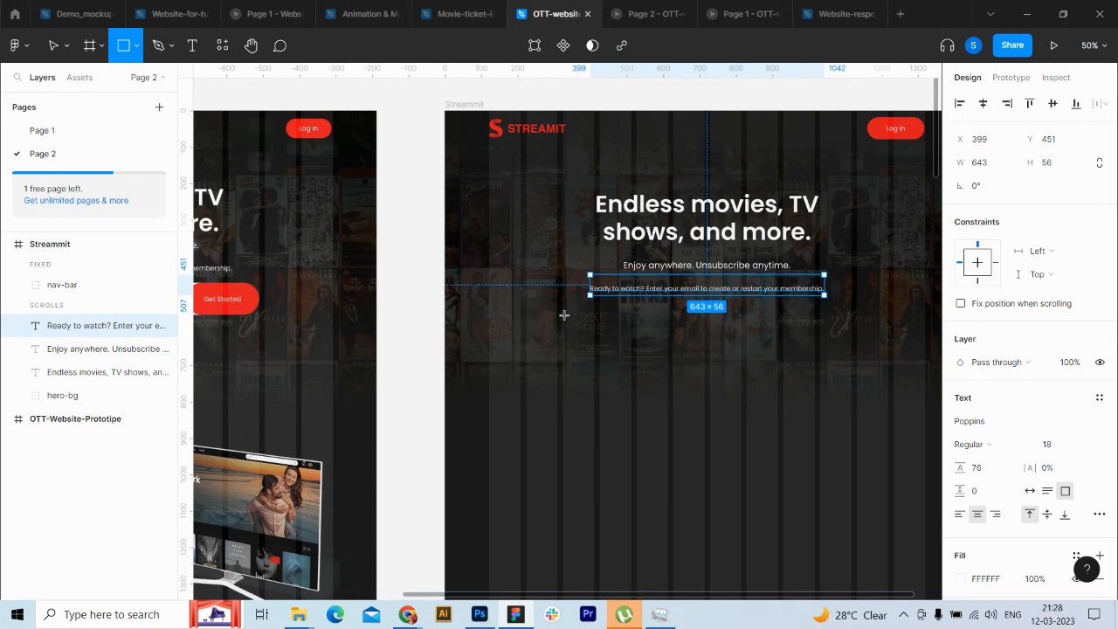
drag(563, 315, 775, 346)
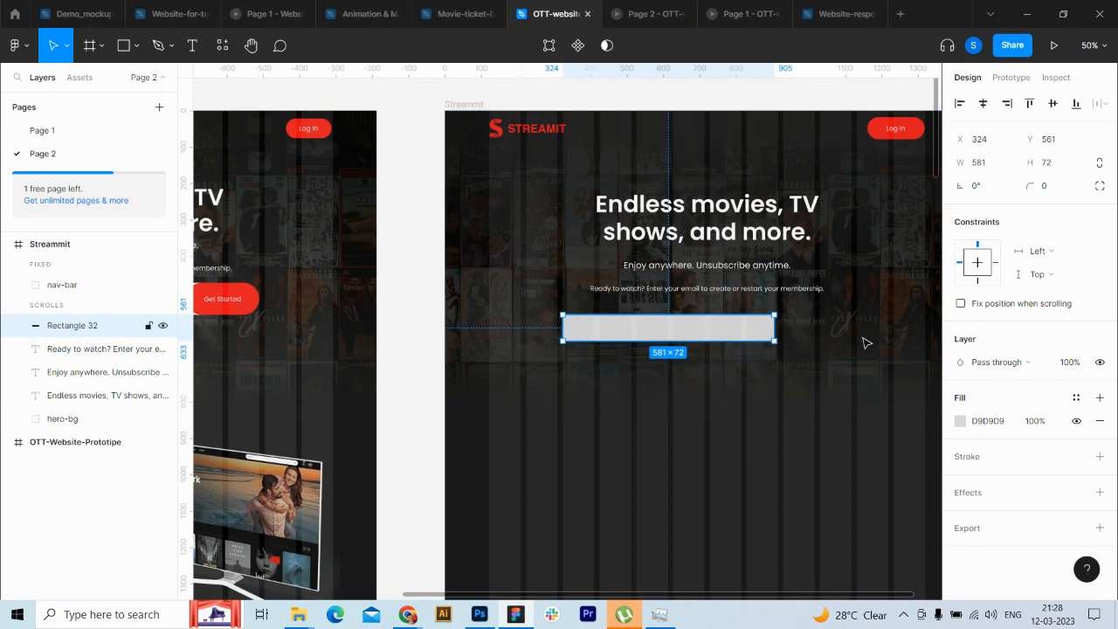
click(960, 422)
drag(786, 256, 769, 235)
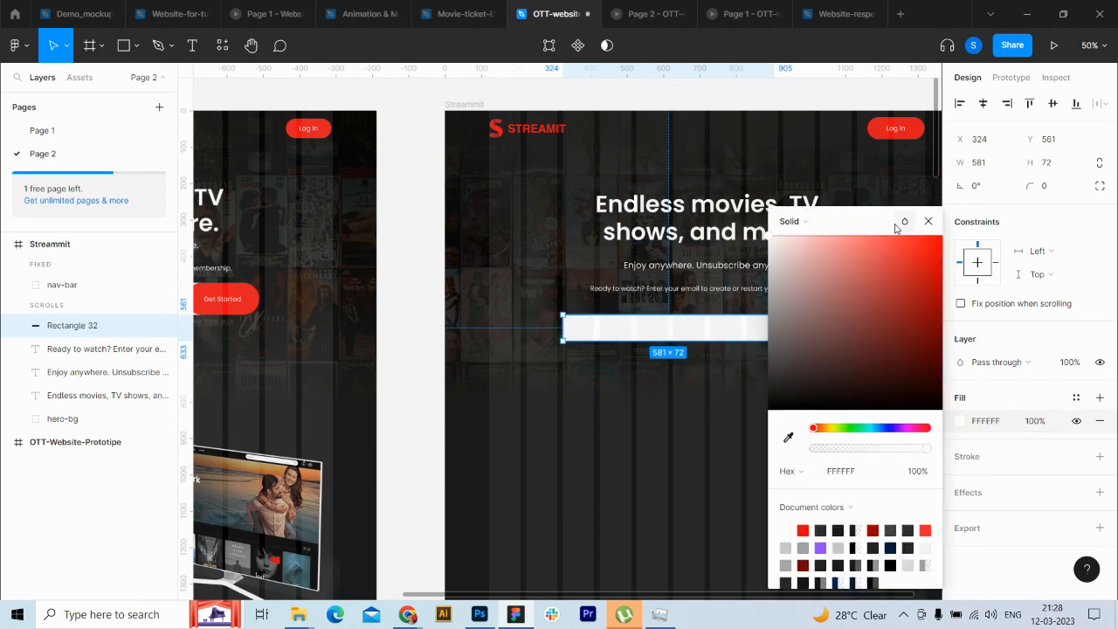
click(928, 221)
Step: Round the white input field's corners to 50 and extend its top edge upward to a height of 80
click(1055, 187)
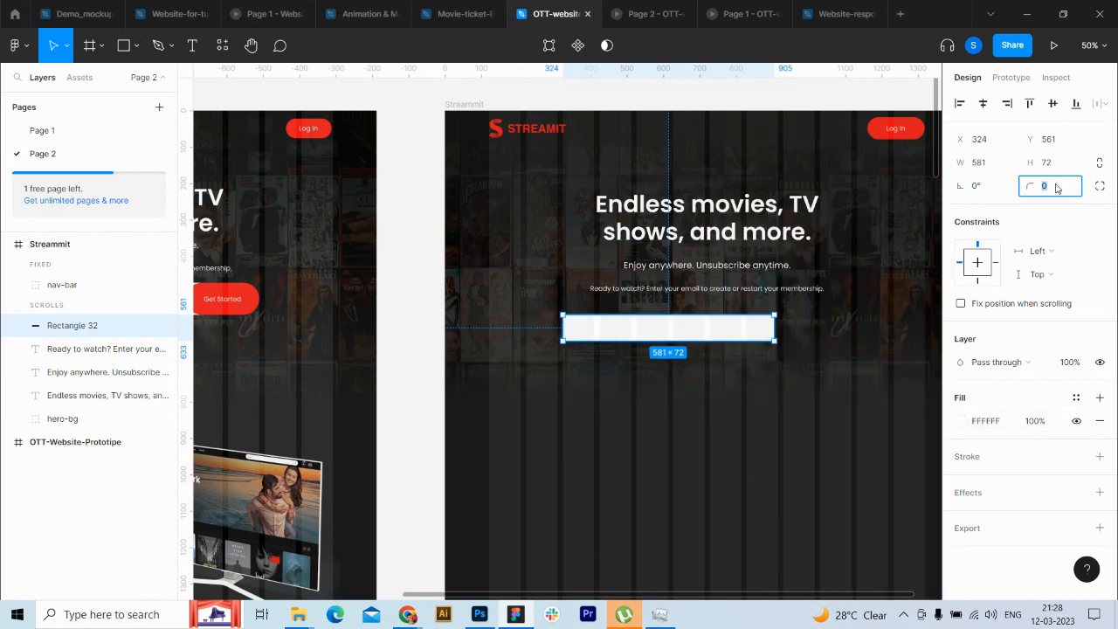
text(50)
key(Return)
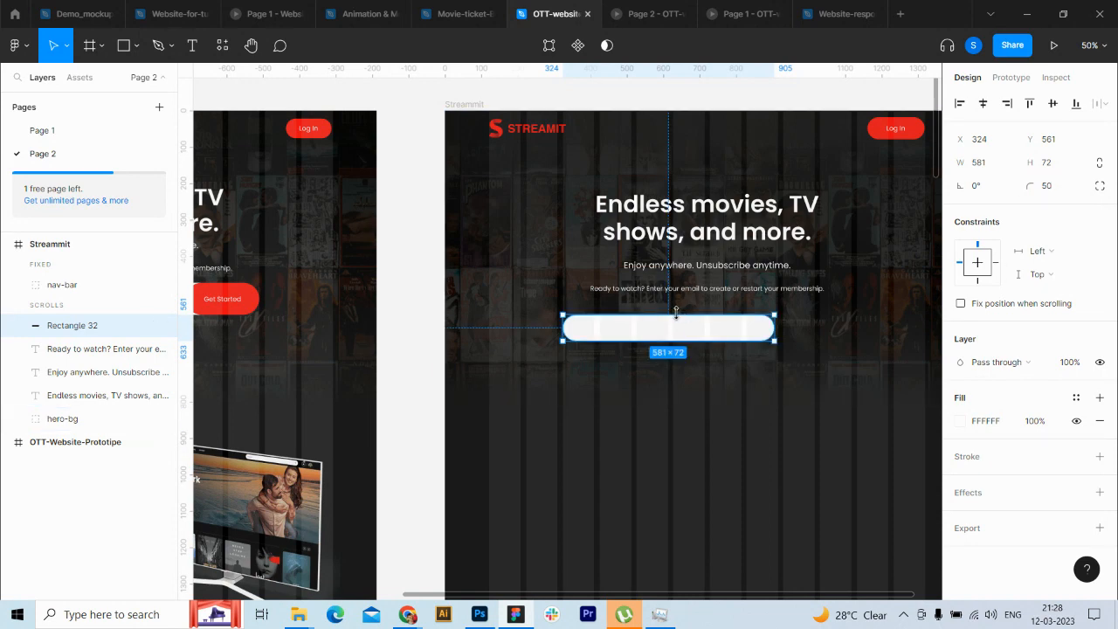
drag(673, 311, 673, 312)
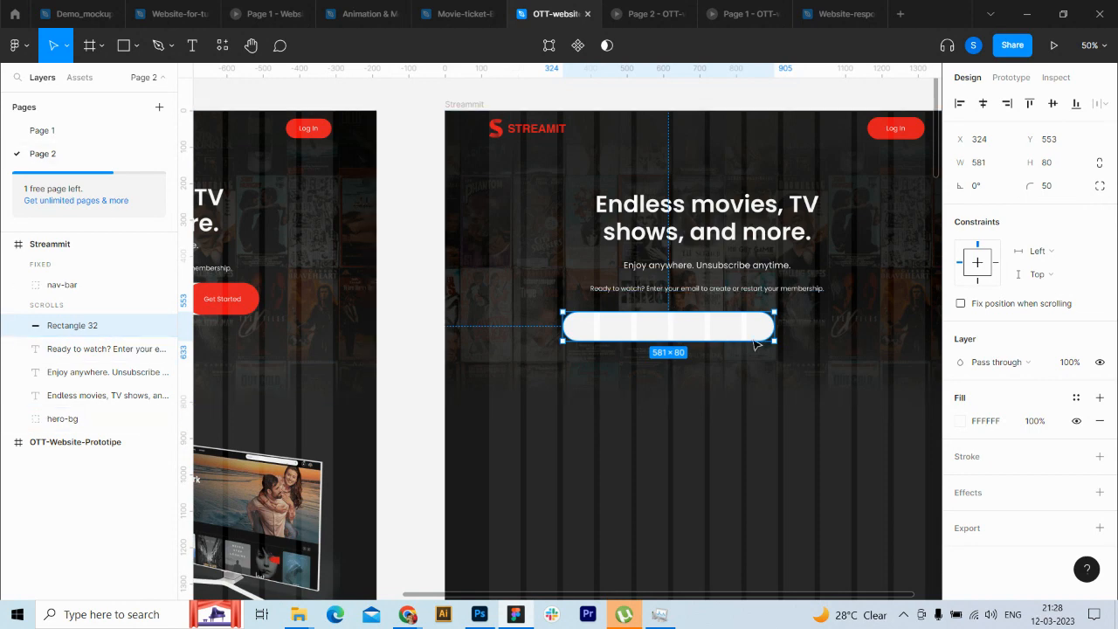
Step: Draw a button rectangle about 196 × 76 overlapping the white field's right end, with corner radius 50 and X 867
click(134, 53)
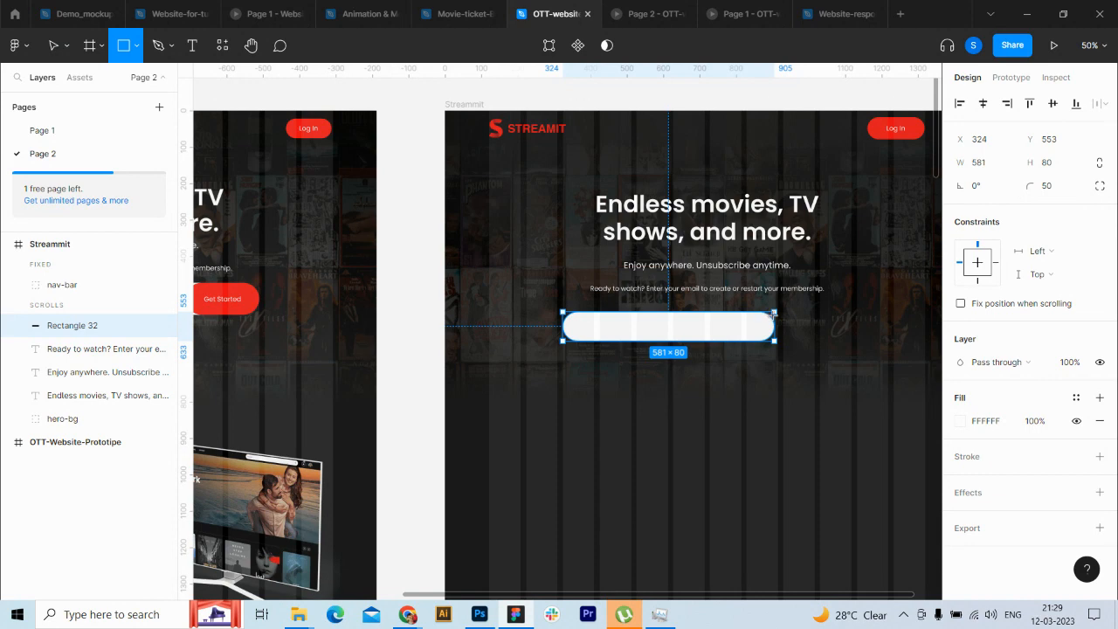
drag(761, 313, 833, 342)
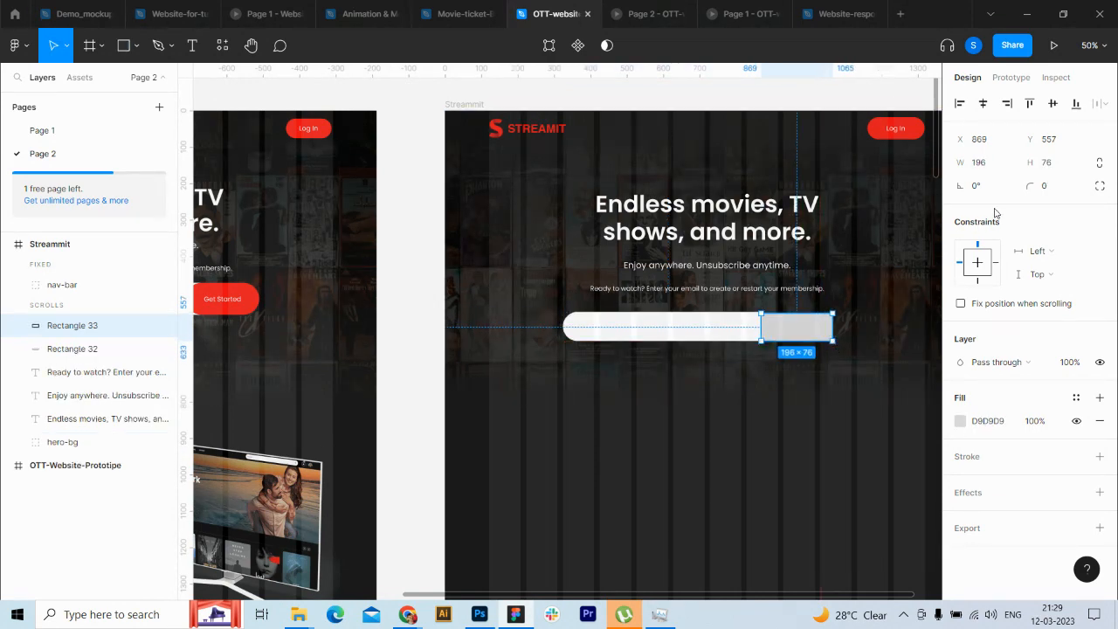
click(1063, 187)
key(Return)
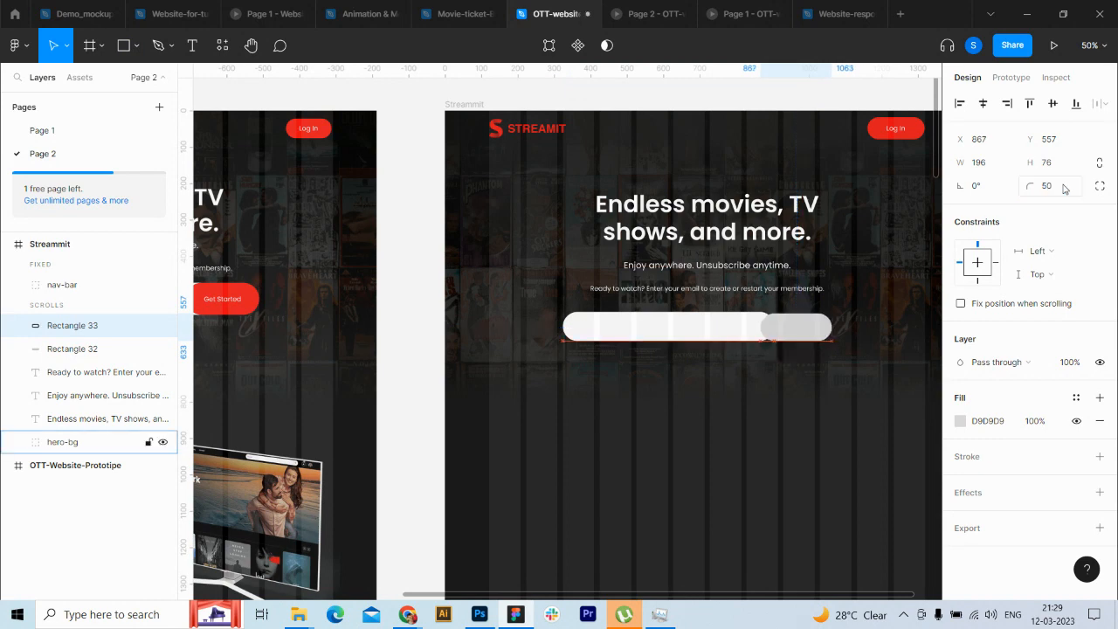
Step: Widen the white input field to about 606 beneath the grey button shape and set the button shape's height to 80 at Y 553
click(753, 328)
drag(769, 328, 784, 329)
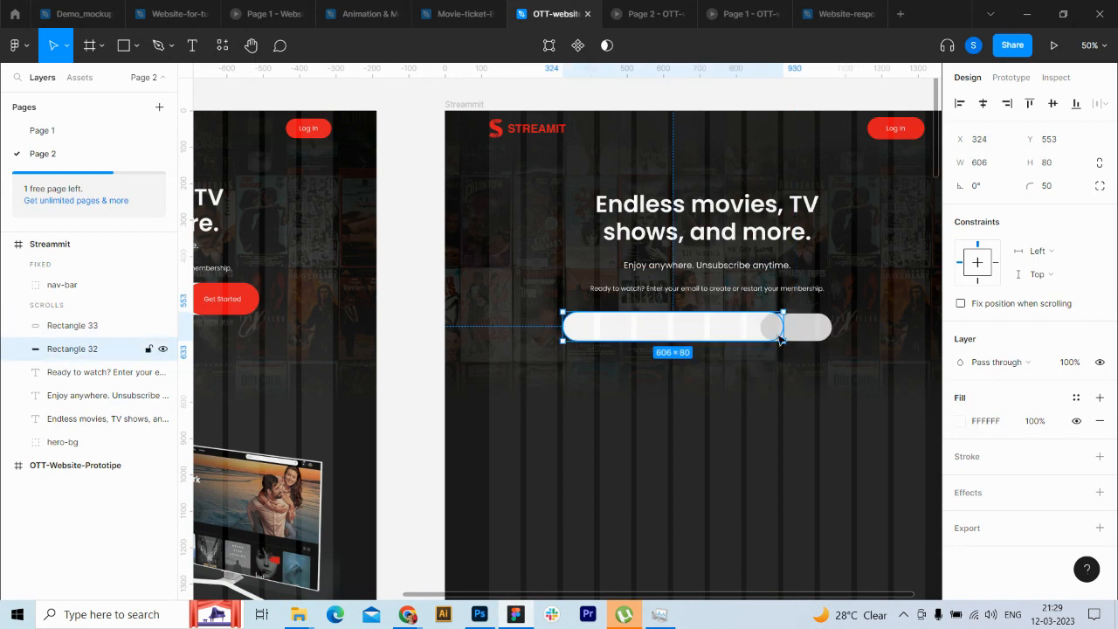
click(807, 334)
click(1059, 166)
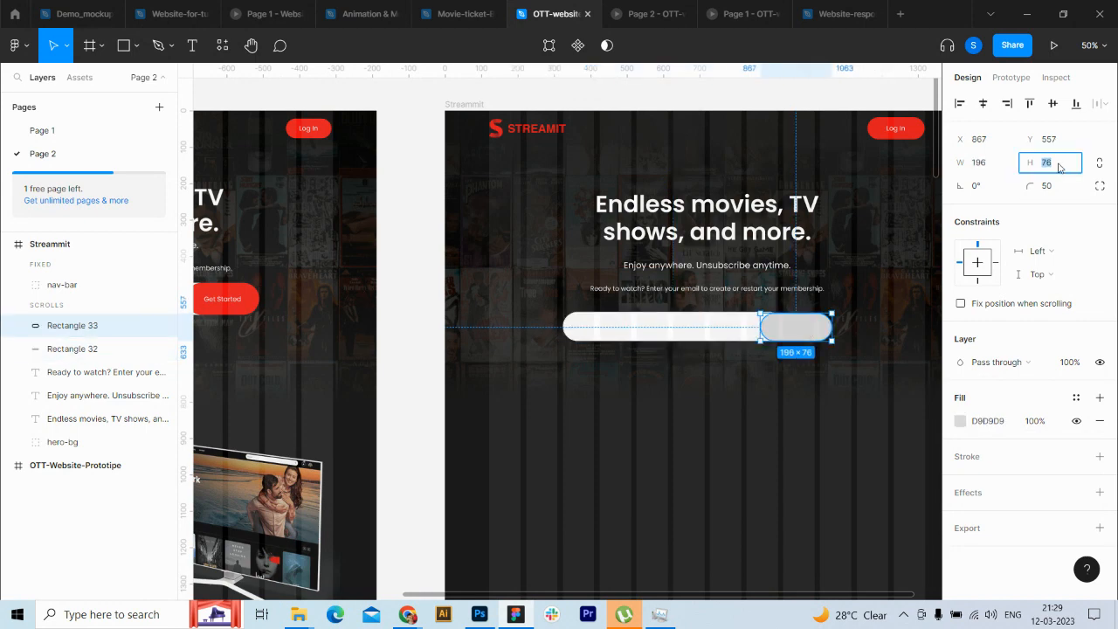
key(Return)
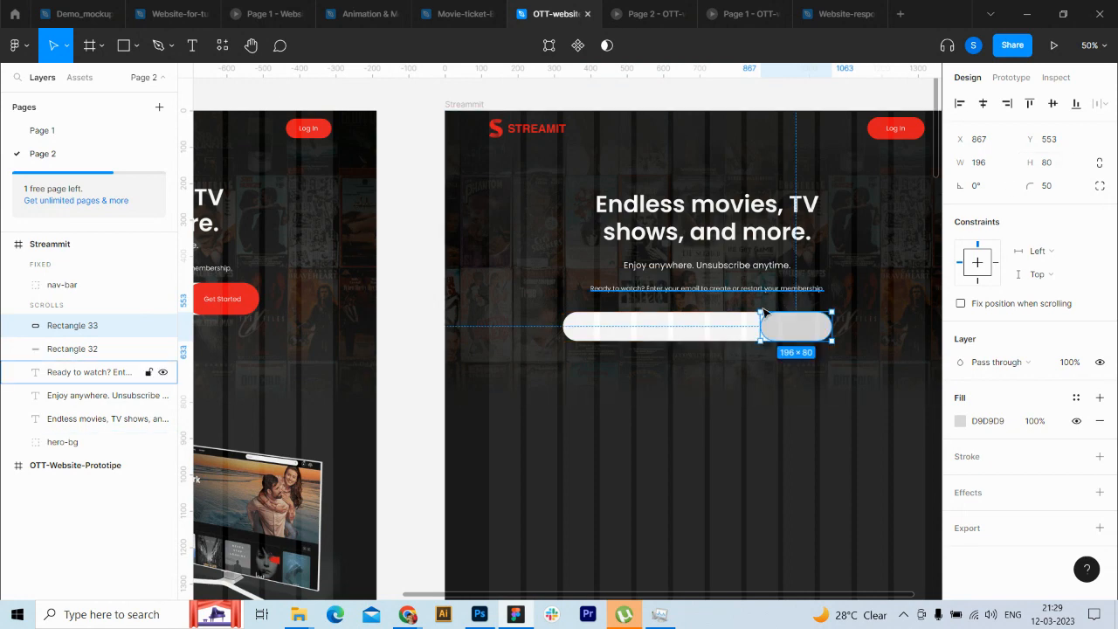
Step: Widen the white input field to about 645 beneath the button shape and fill the button shape with red E50813
click(752, 337)
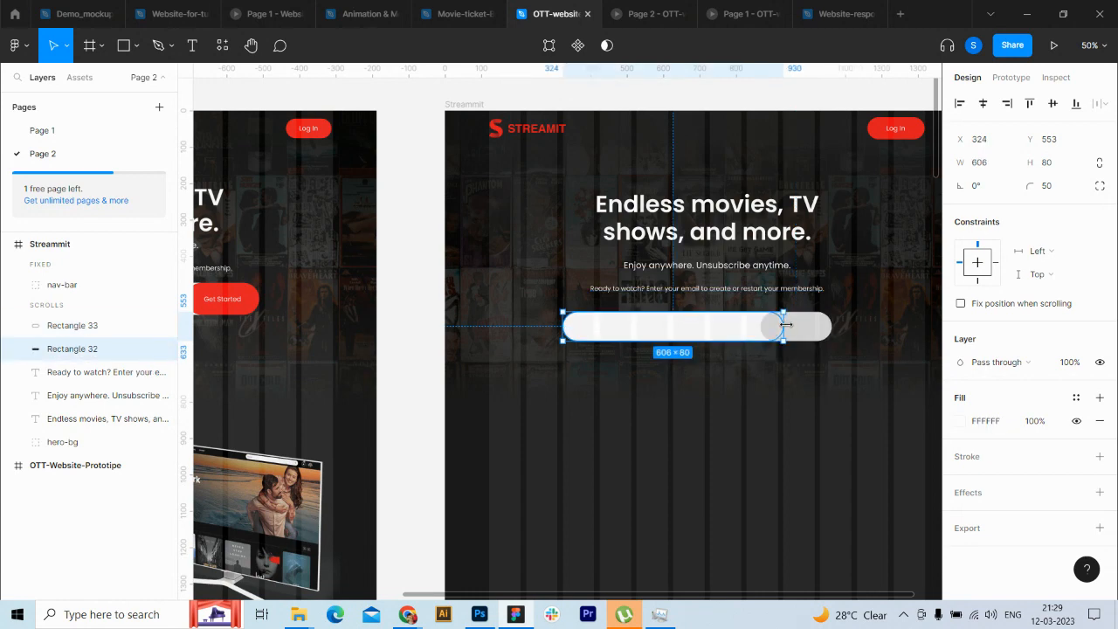
click(781, 326)
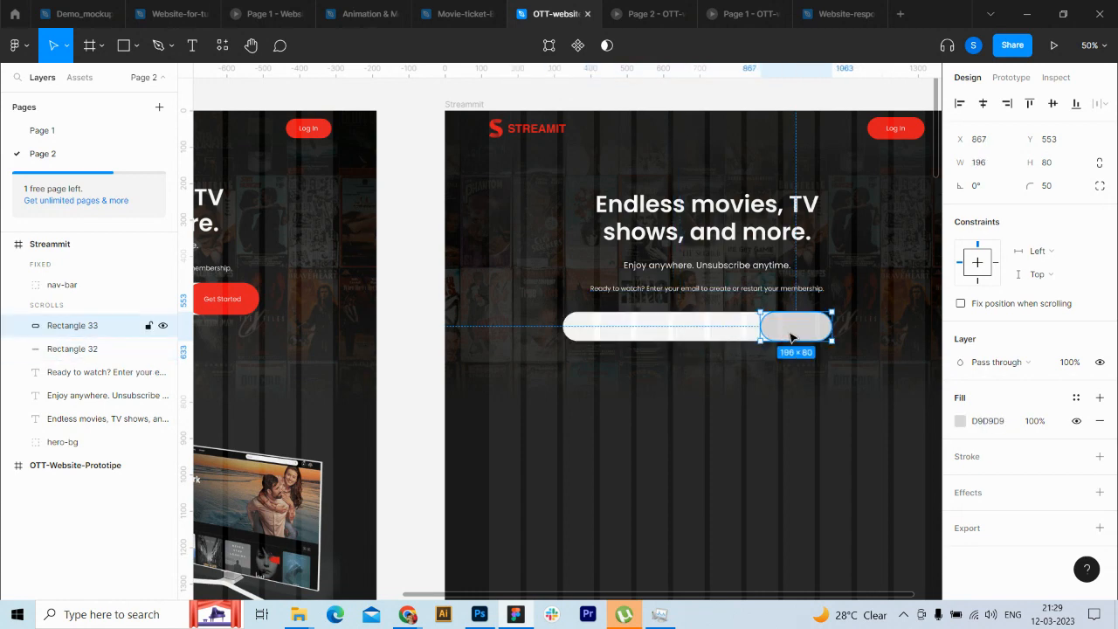
click(960, 420)
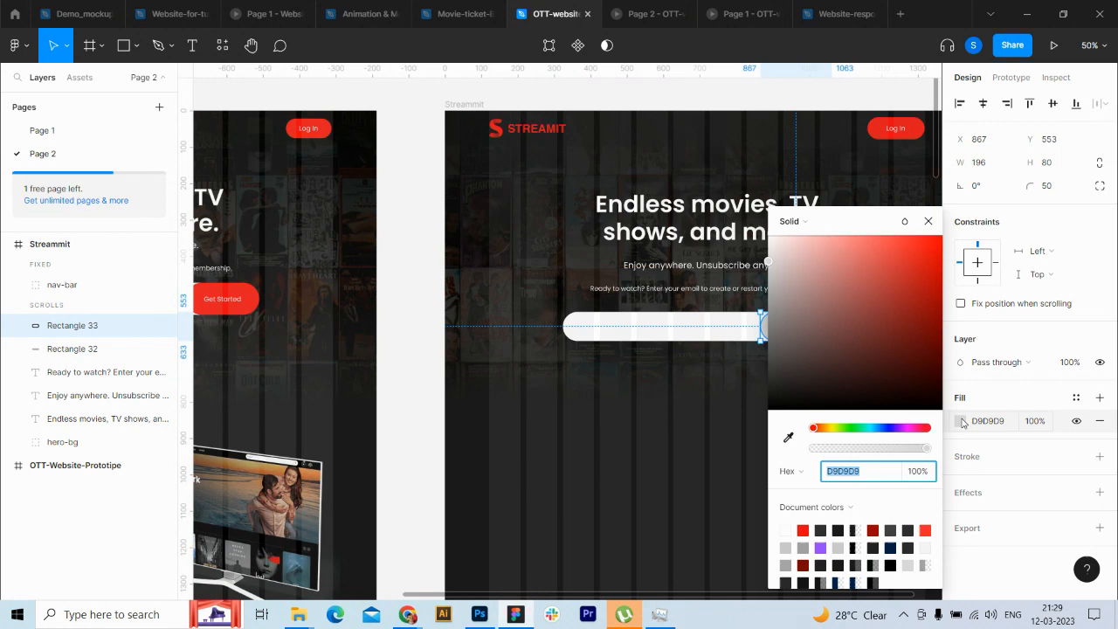
click(803, 530)
click(929, 221)
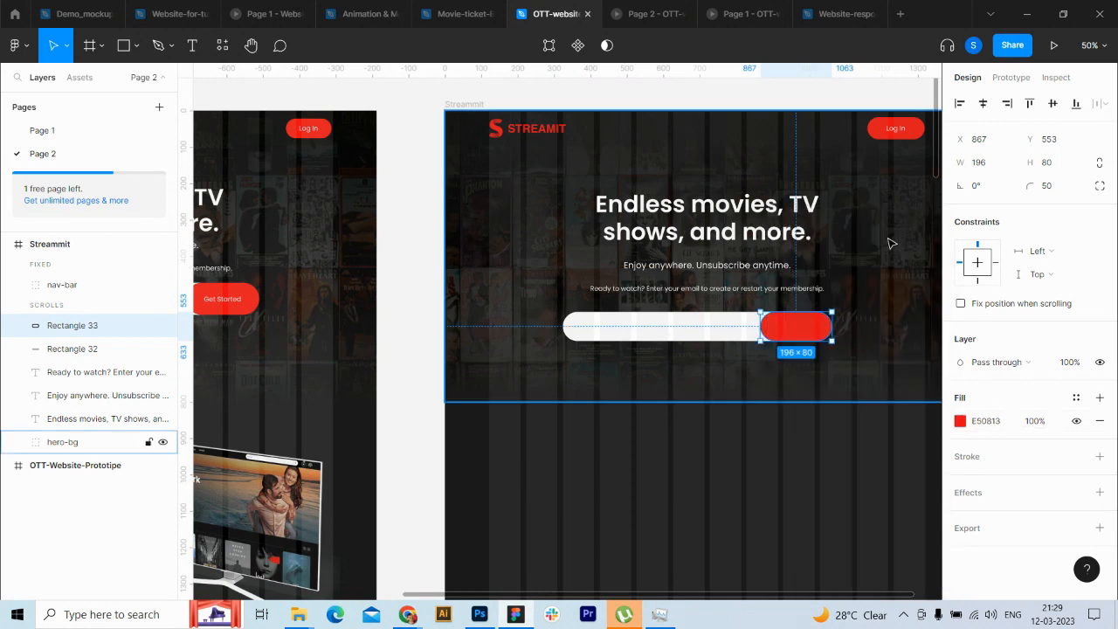
Step: Add the text "Get Started" over the red button shape and set the text to auto width
click(192, 46)
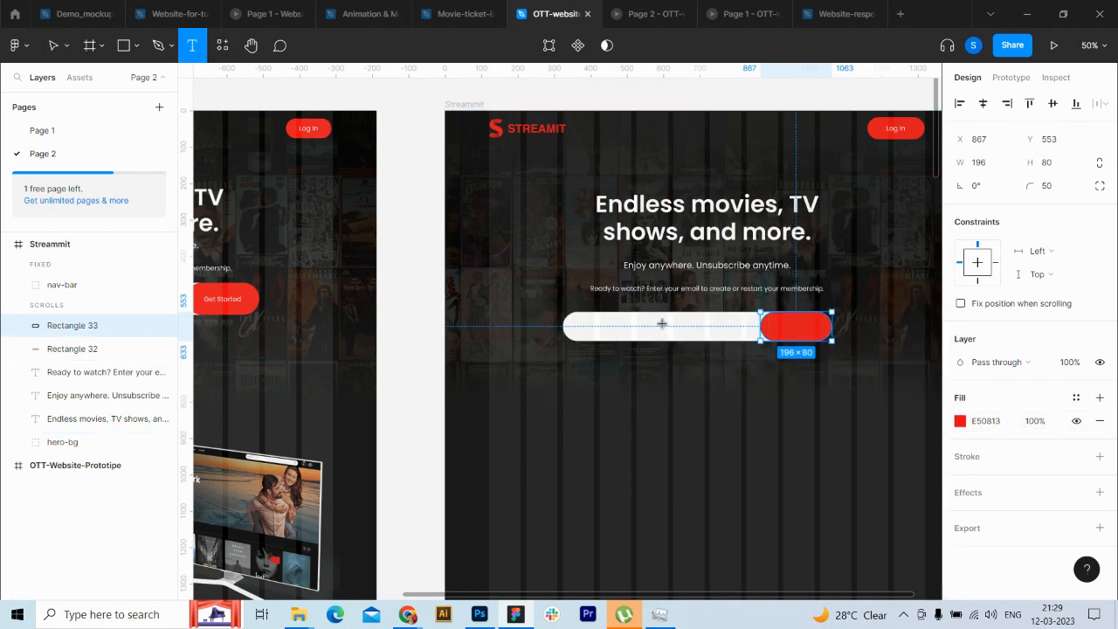
click(789, 324)
text(Ge)
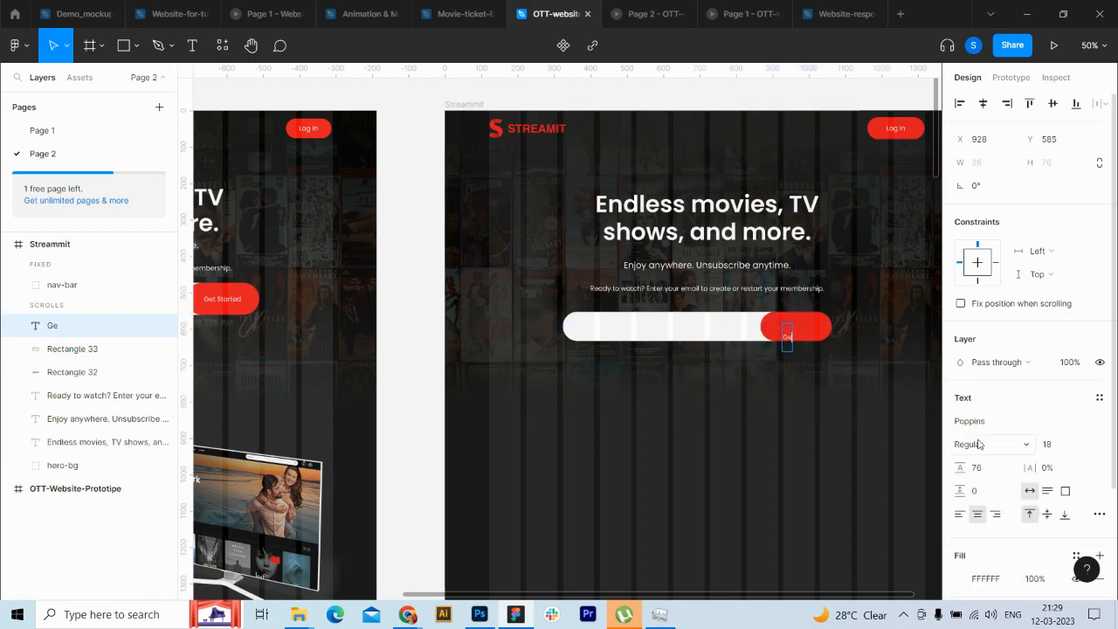
text(t Started)
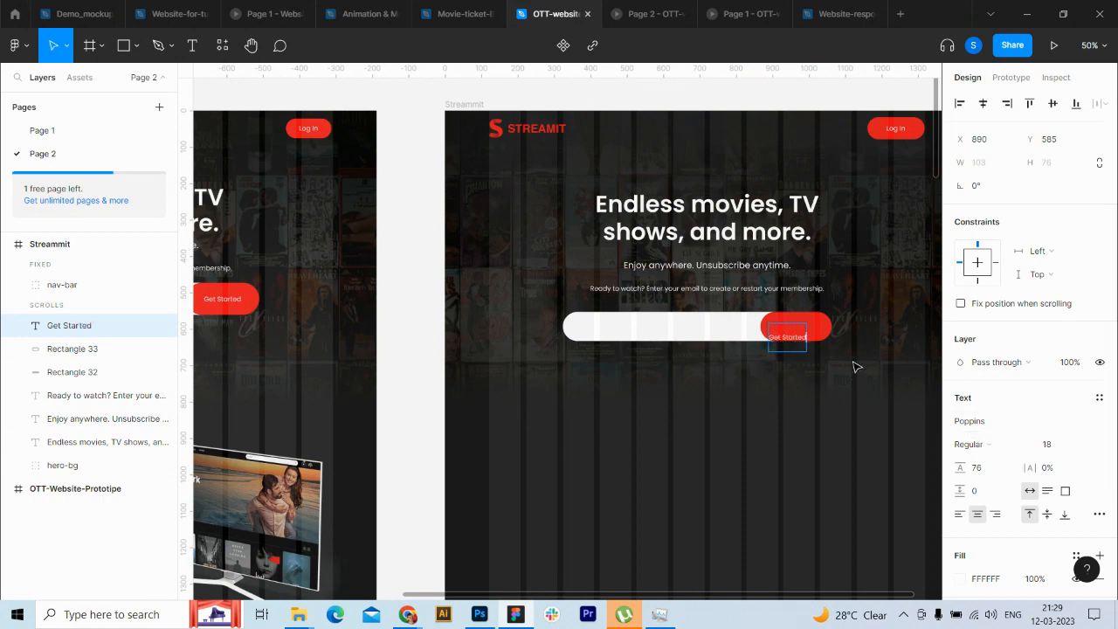
key(Escape)
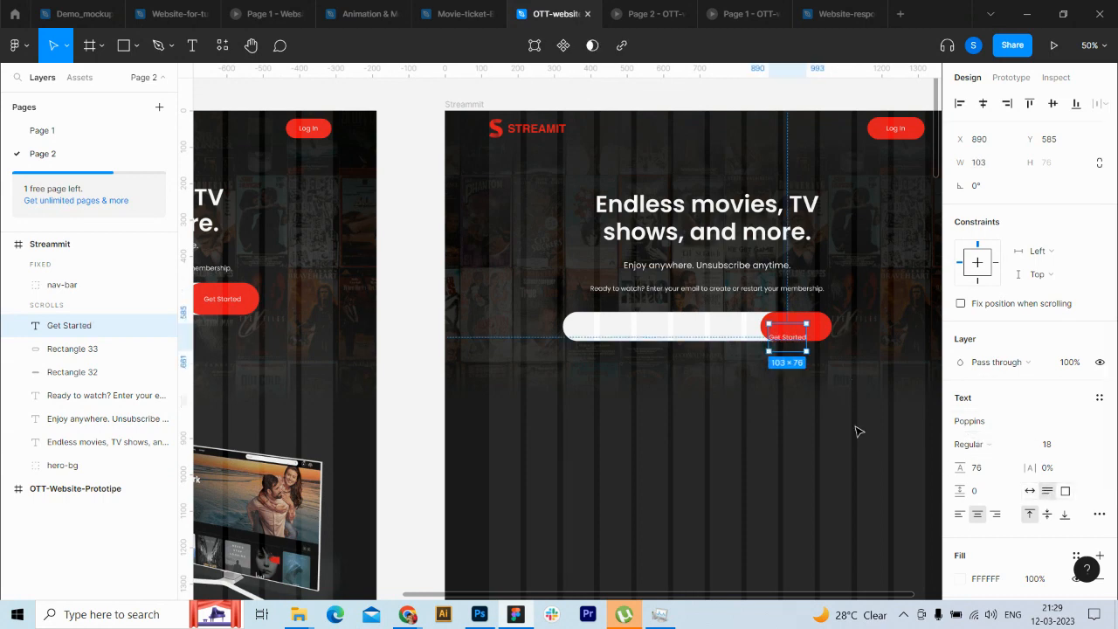
click(856, 480)
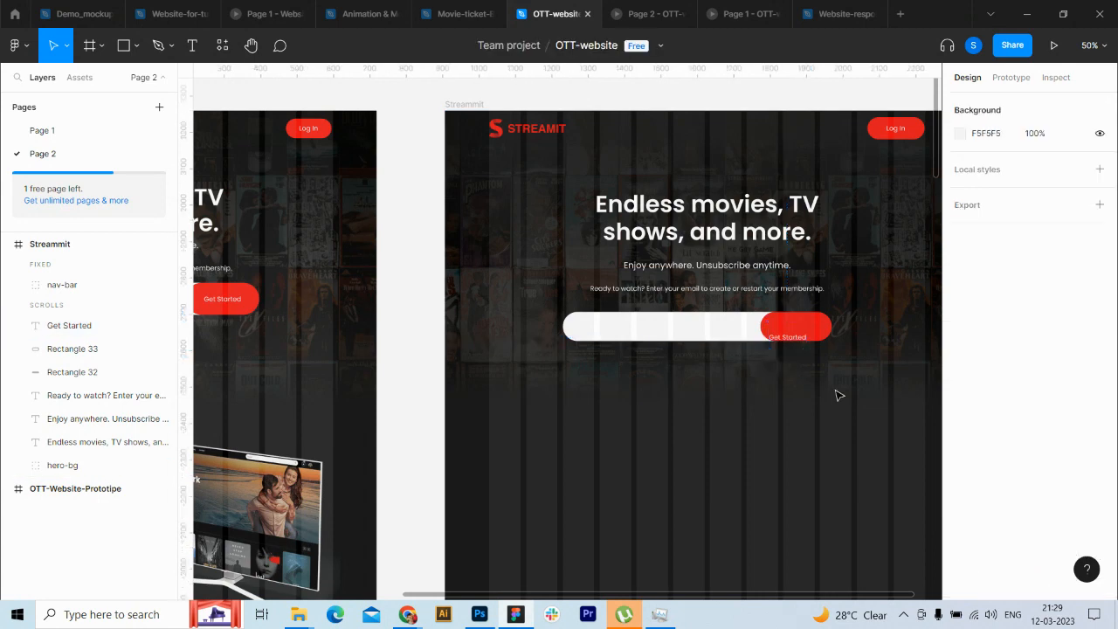
click(787, 345)
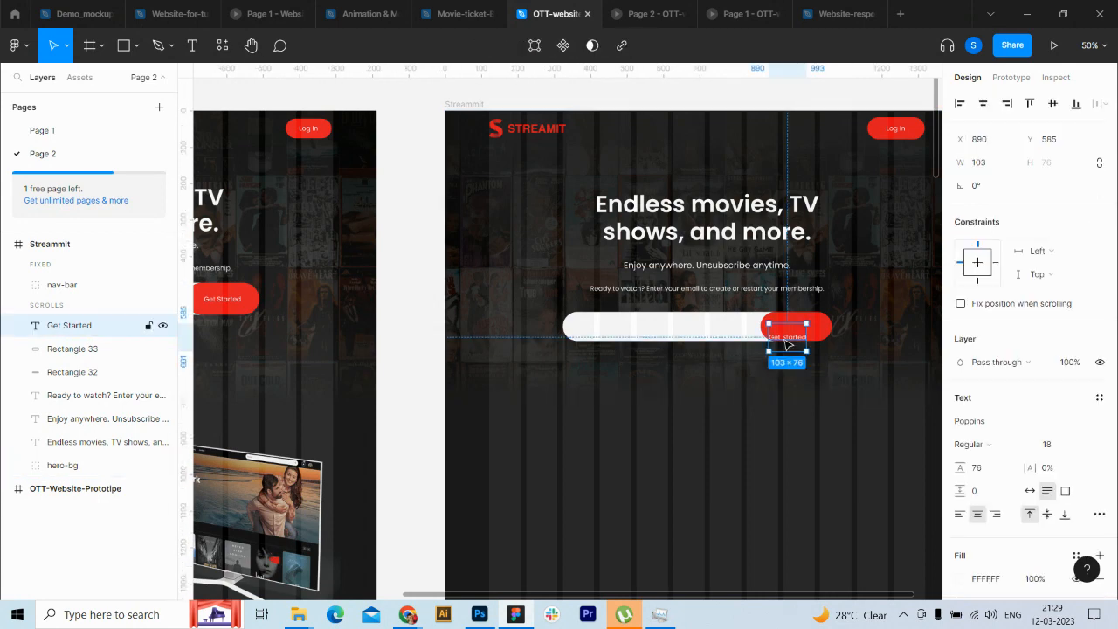
click(1029, 491)
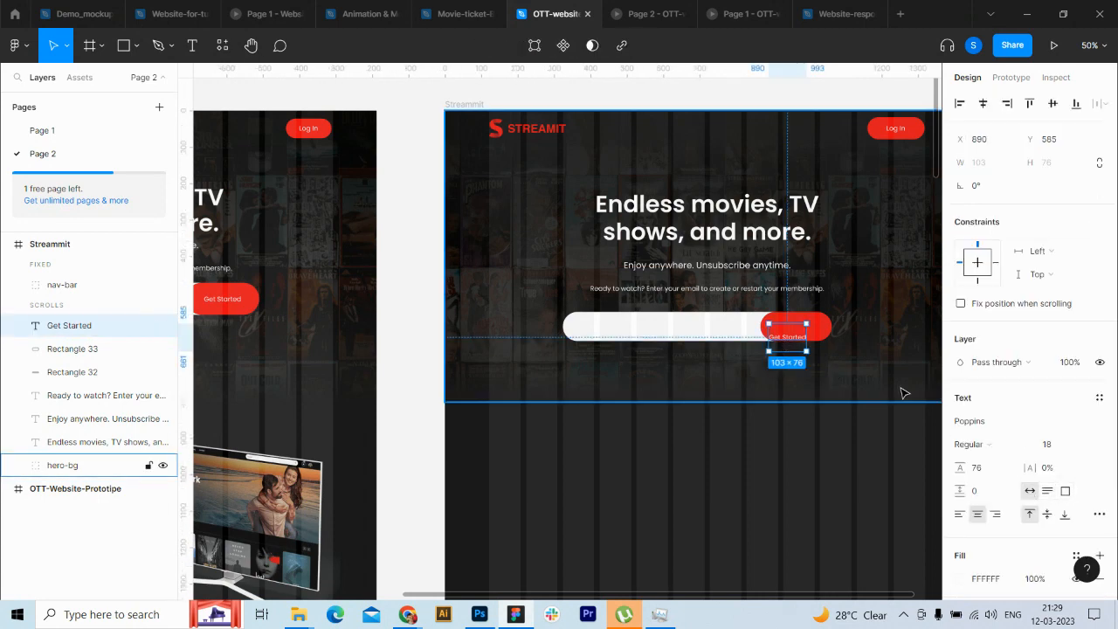
Step: Move the Get Started text up 30 and right 20, then centre it horizontally and vertically on the red button shape
key(shift+Up)
key(shift+Up)
key(shift+Up)
key(shift+Right)
key(shift+Right)
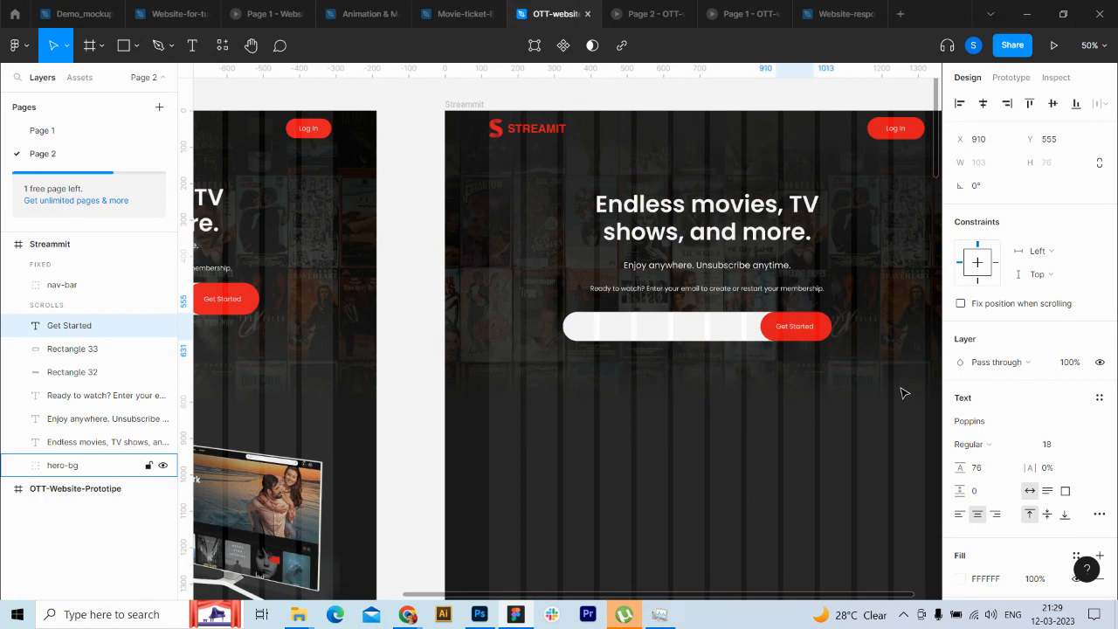
shift+click(91, 348)
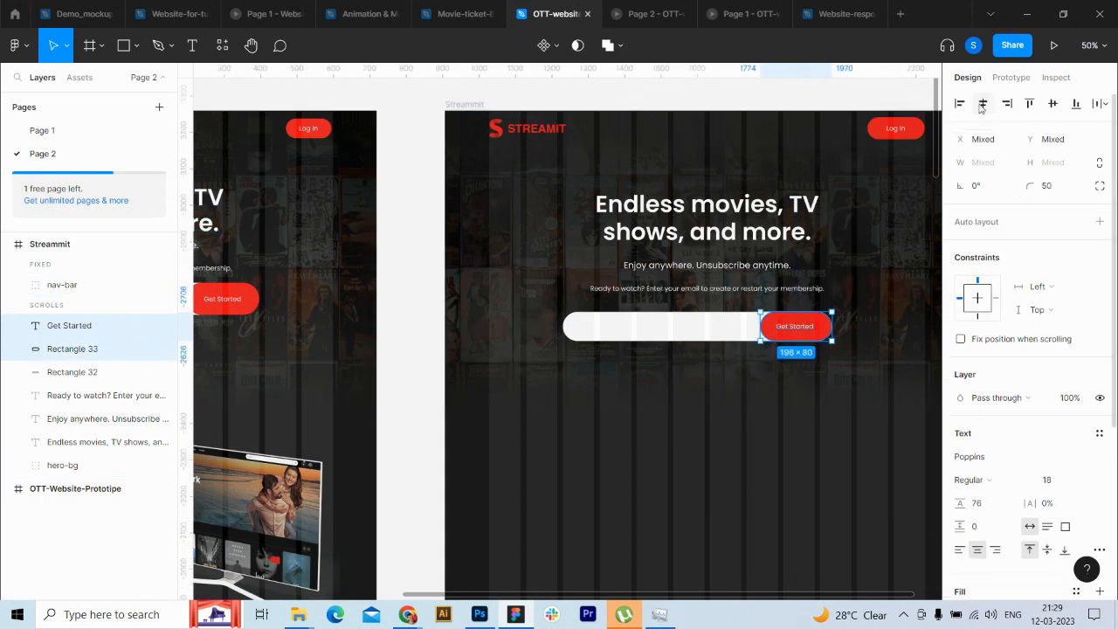
click(1052, 106)
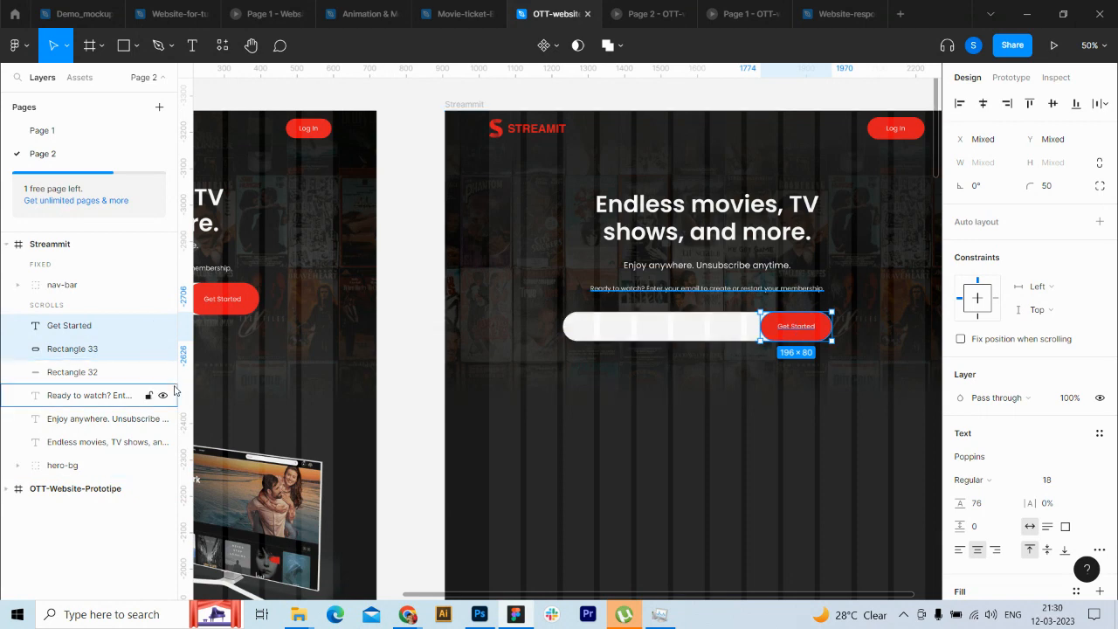
Step: Group the Get Started text with its red button shape and name the group get-started
key(ctrl+g)
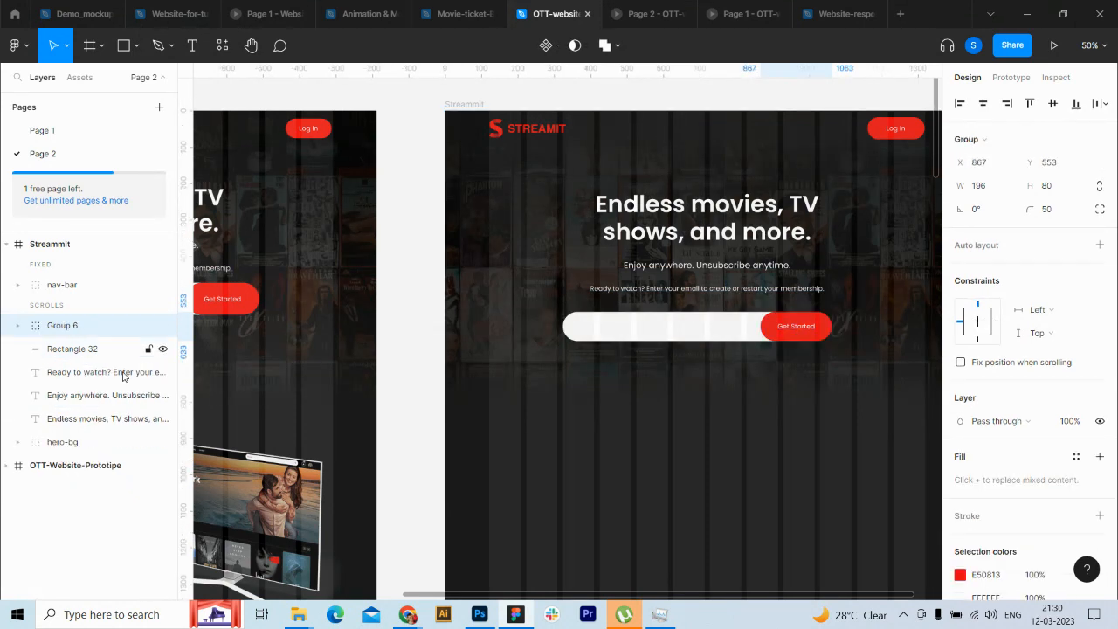
double_click(64, 327)
text(get-star)
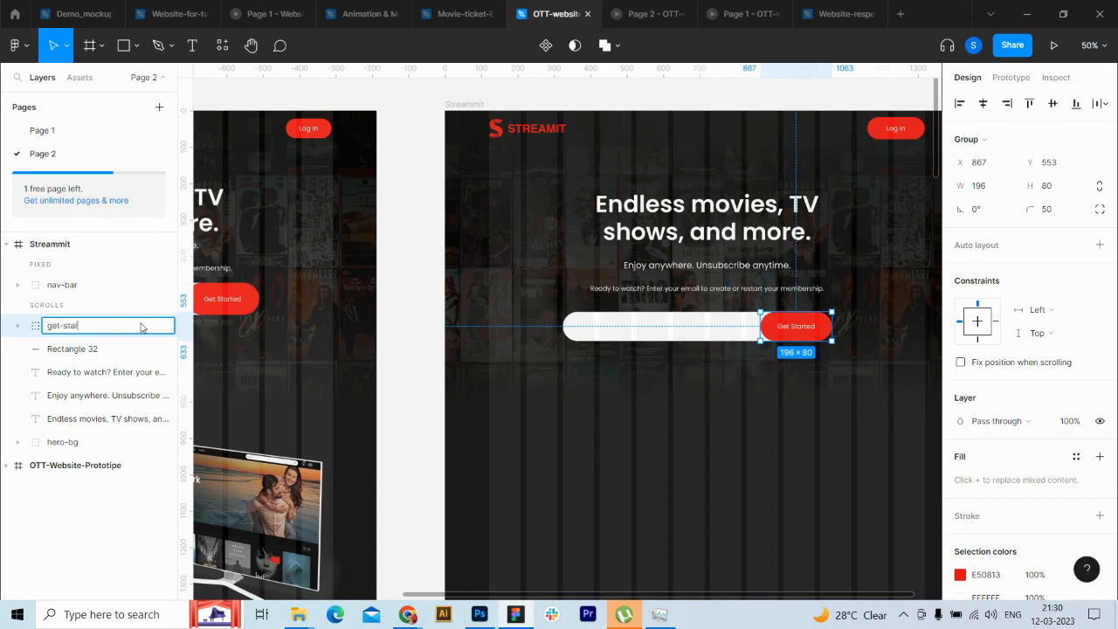
text(ted)
key(Return)
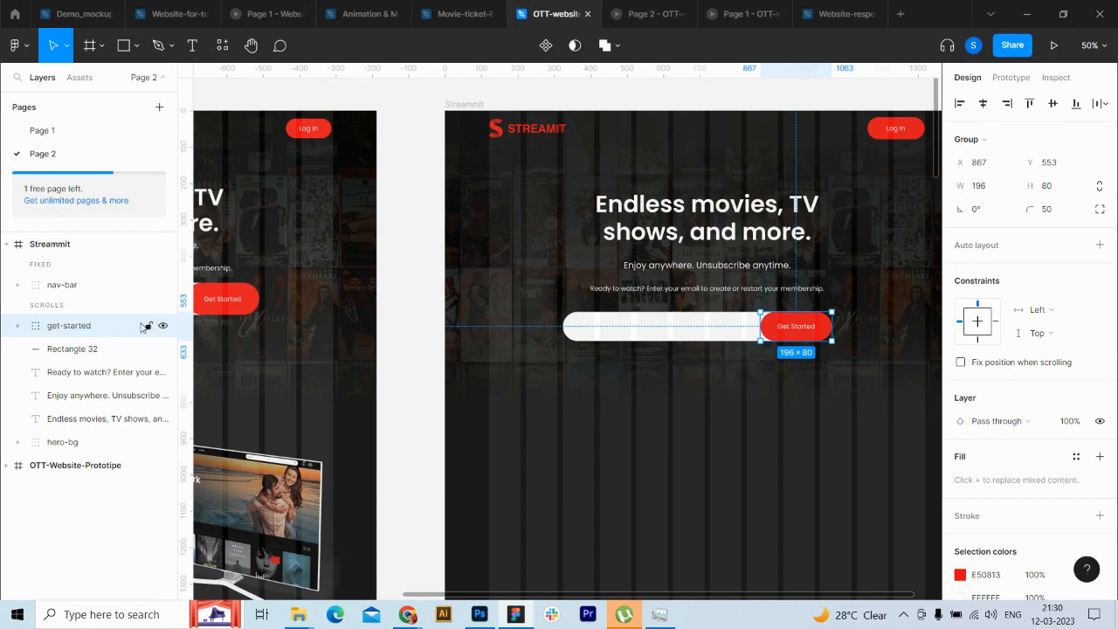
Step: Shift the white field and get-started group right by 30, then shorten the field from its left edge to a width of about 600
shift+click(73, 348)
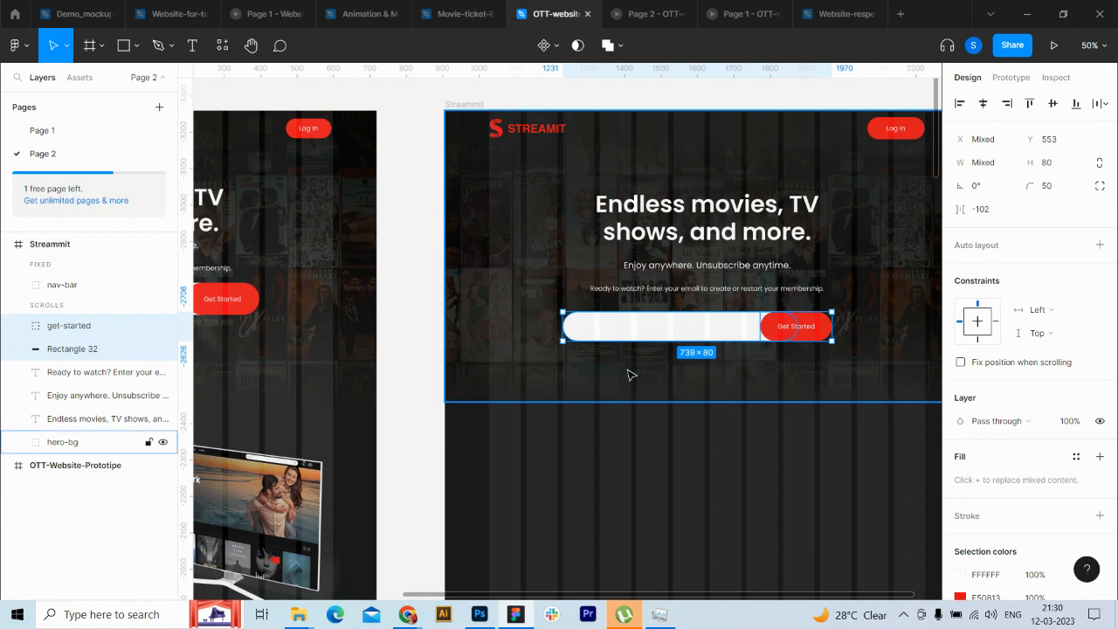
key(shift+Right)
key(shift+Right)
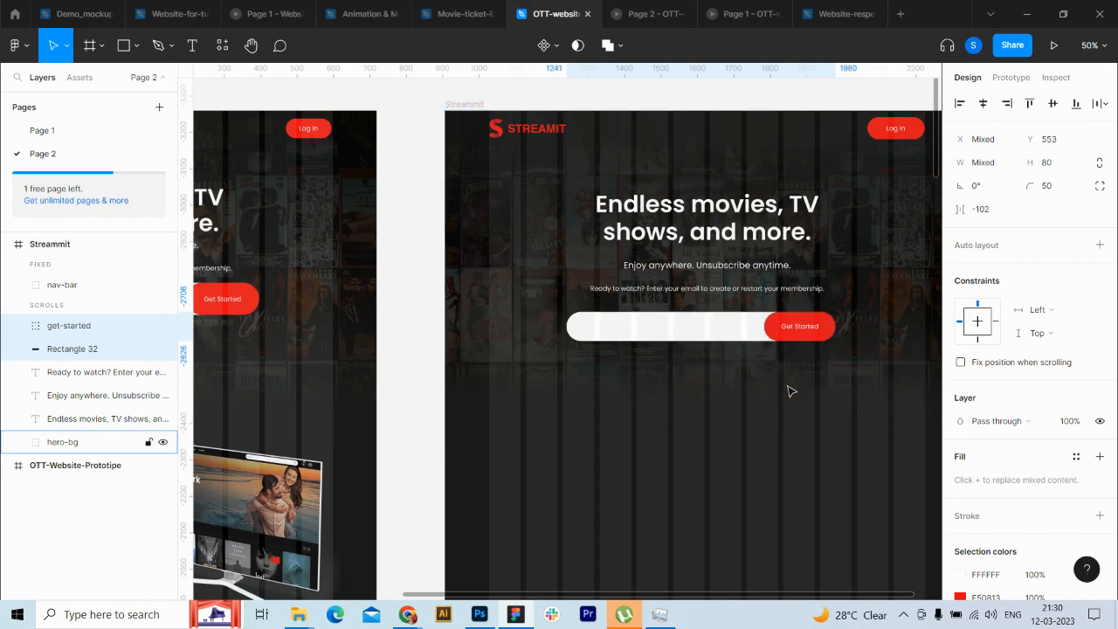
key(shift+Right)
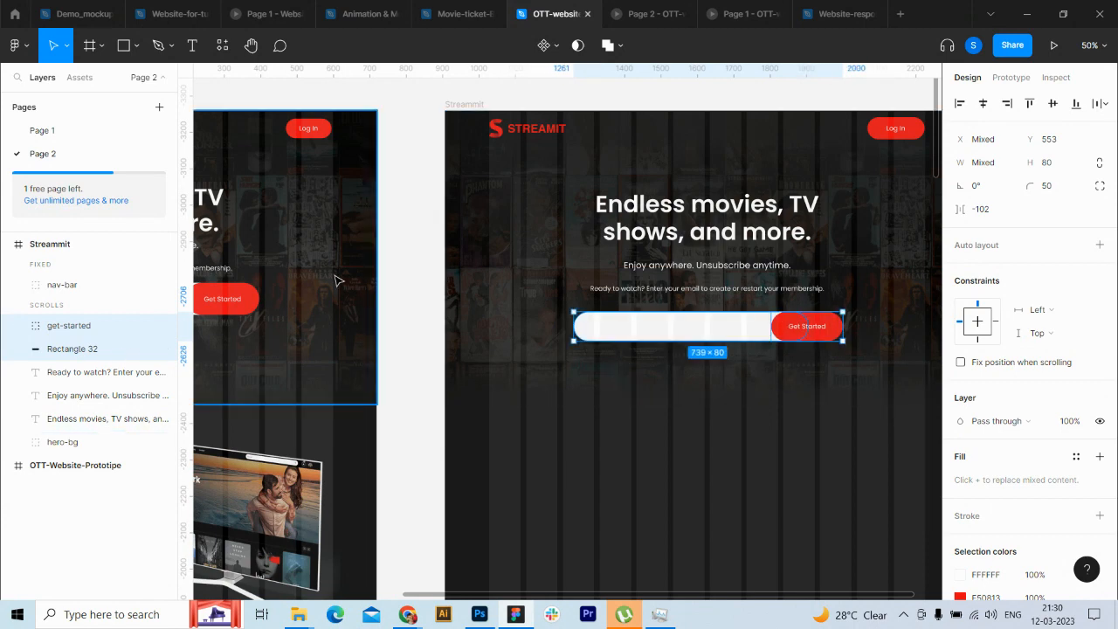
click(624, 327)
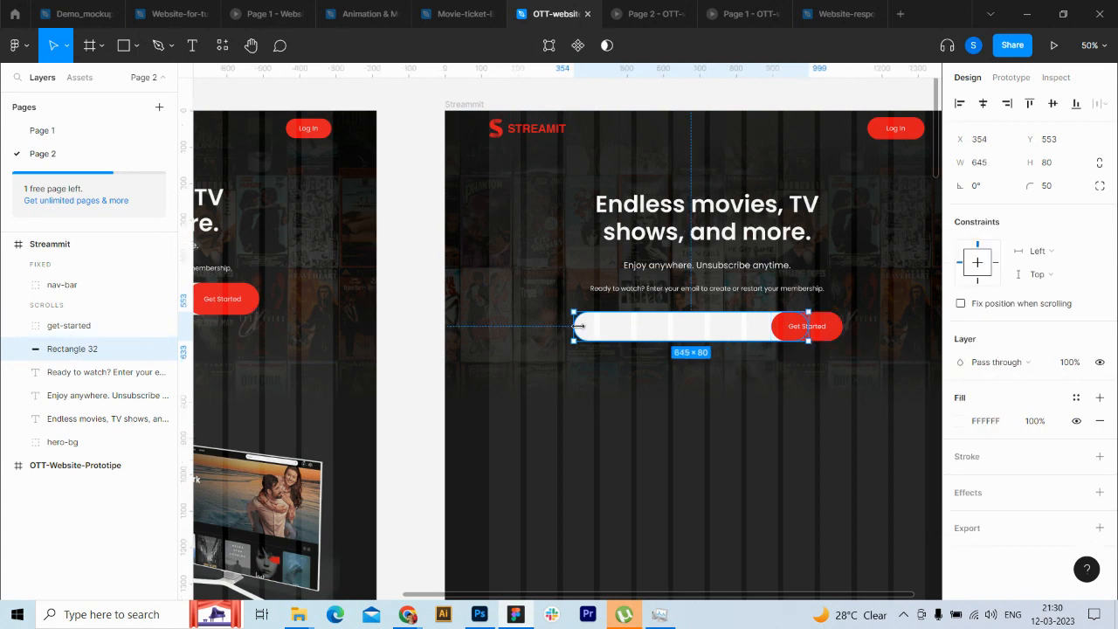
drag(581, 325, 585, 325)
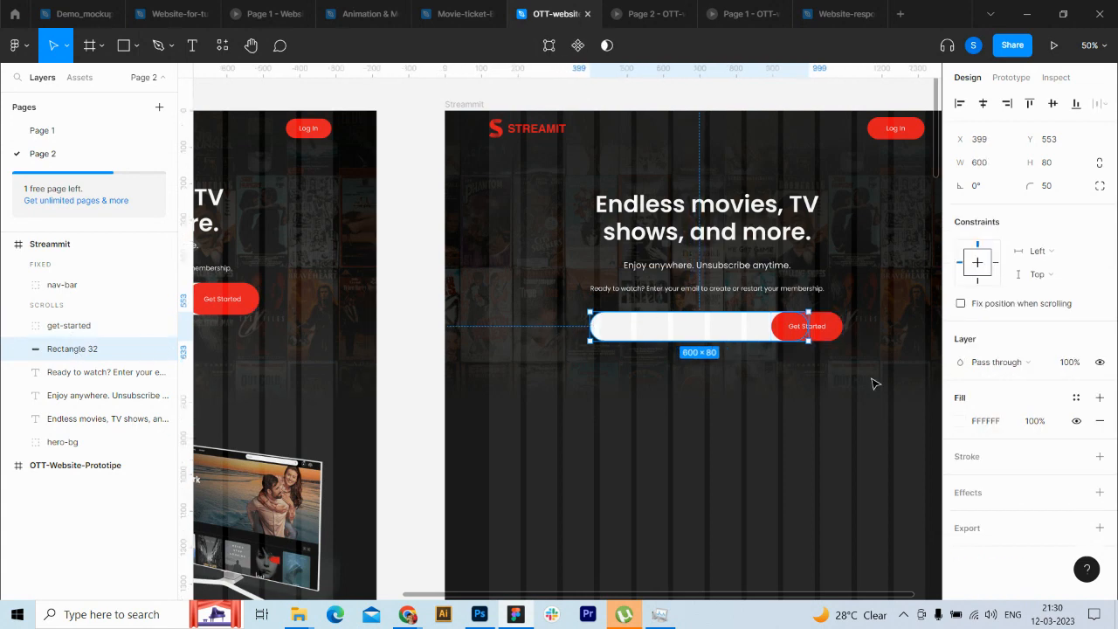
Step: Group the white input field with the get-started group and name the new group enter-email
shift+click(60, 327)
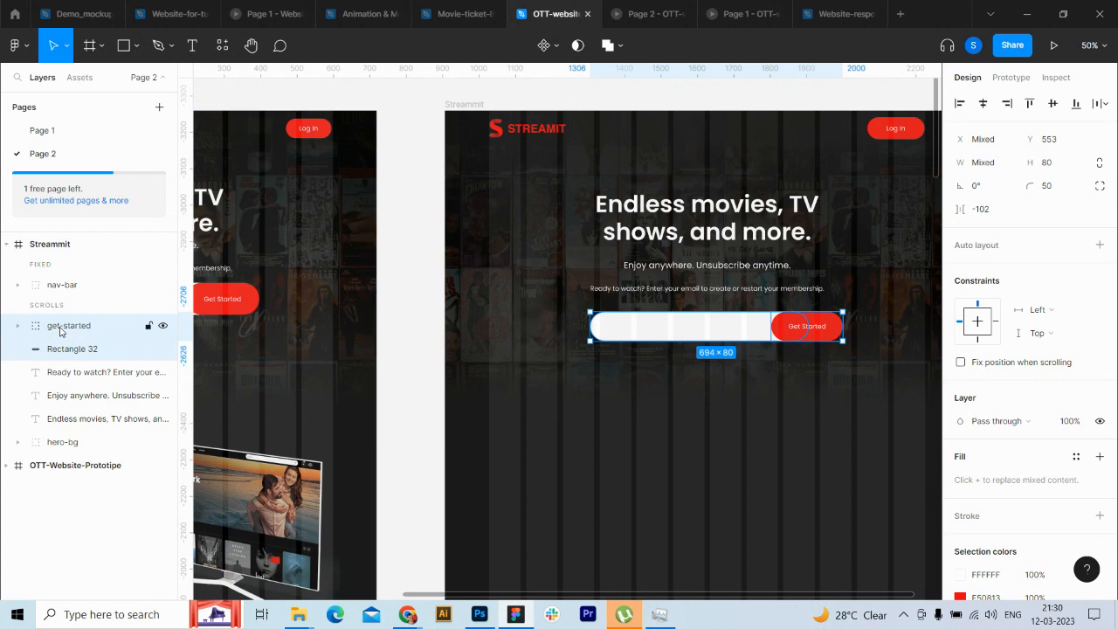
key(ctrl+g)
double_click(61, 326)
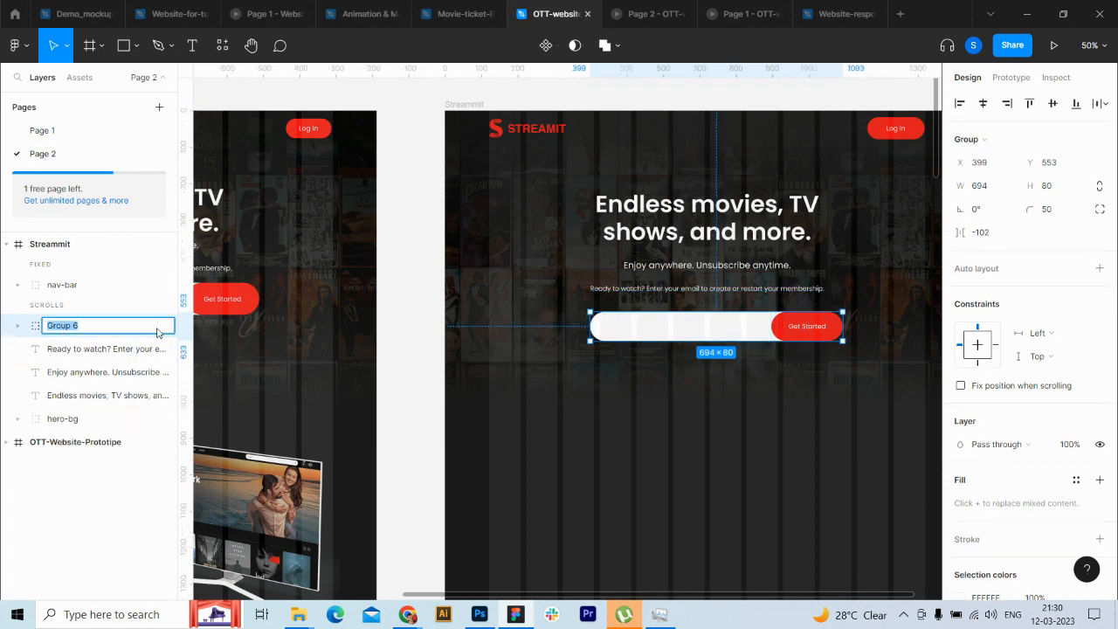
text(enter-email)
key(Return)
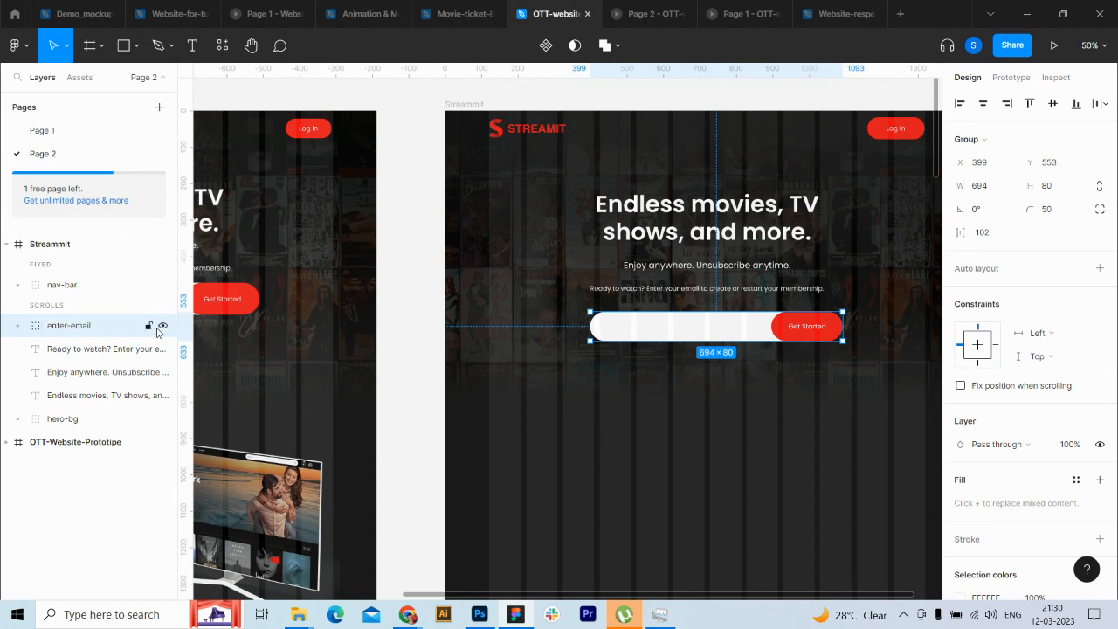
Step: Centre the enter-email group horizontally in the Streammit frame and nudge it up to Y 543
click(984, 104)
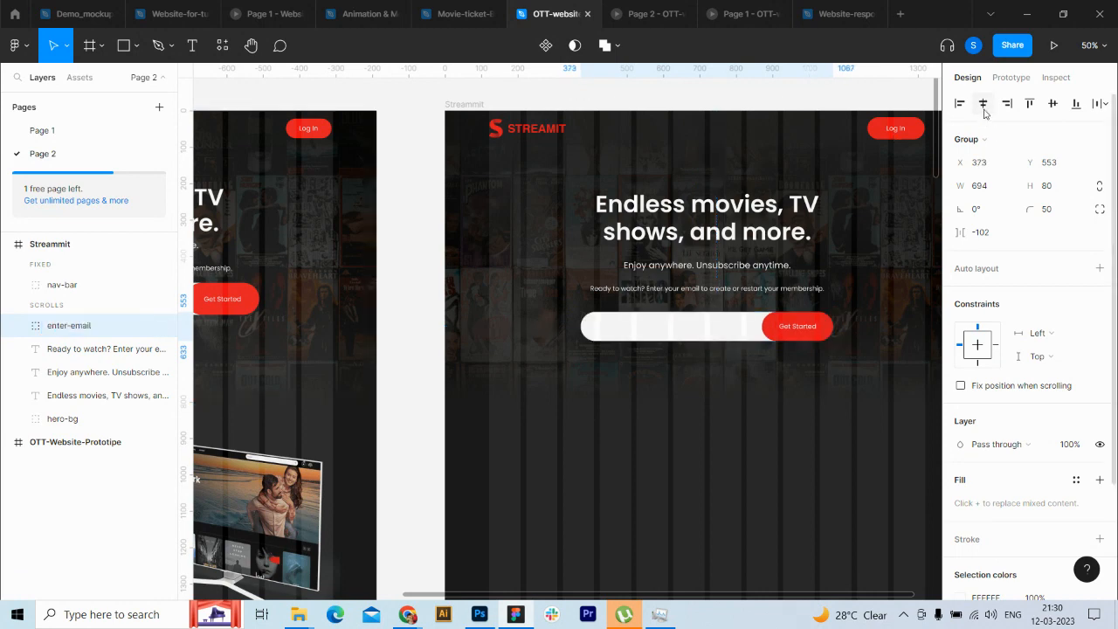
key(Up)
key(Up)
key(Up)
key(Up)
key(Up)
key(Up)
key(Up)
key(Up)
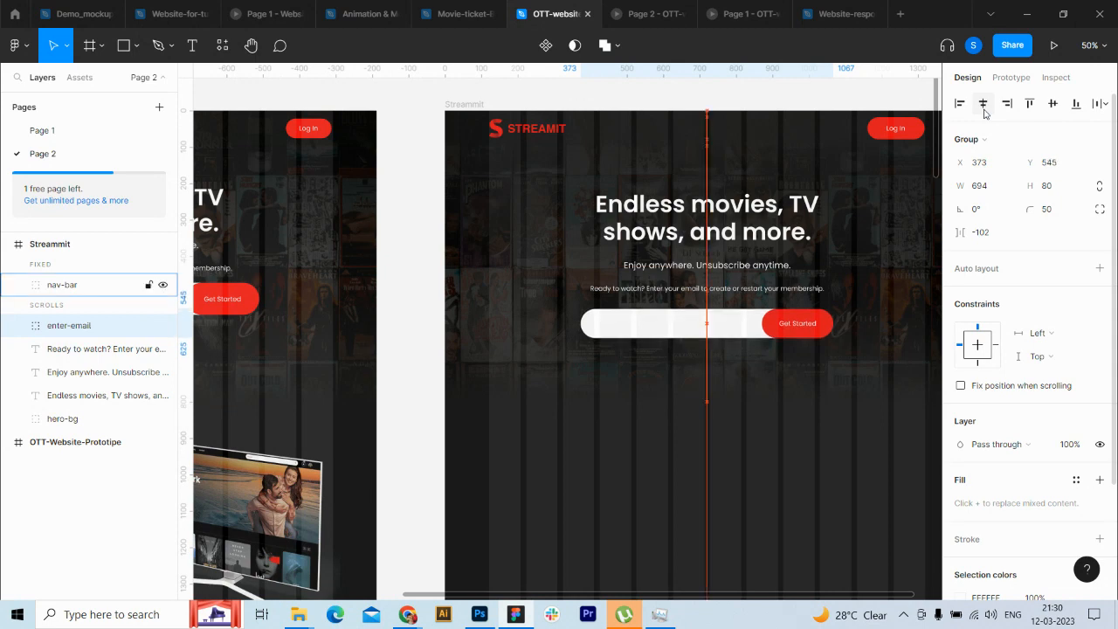
key(Up)
key(Up)
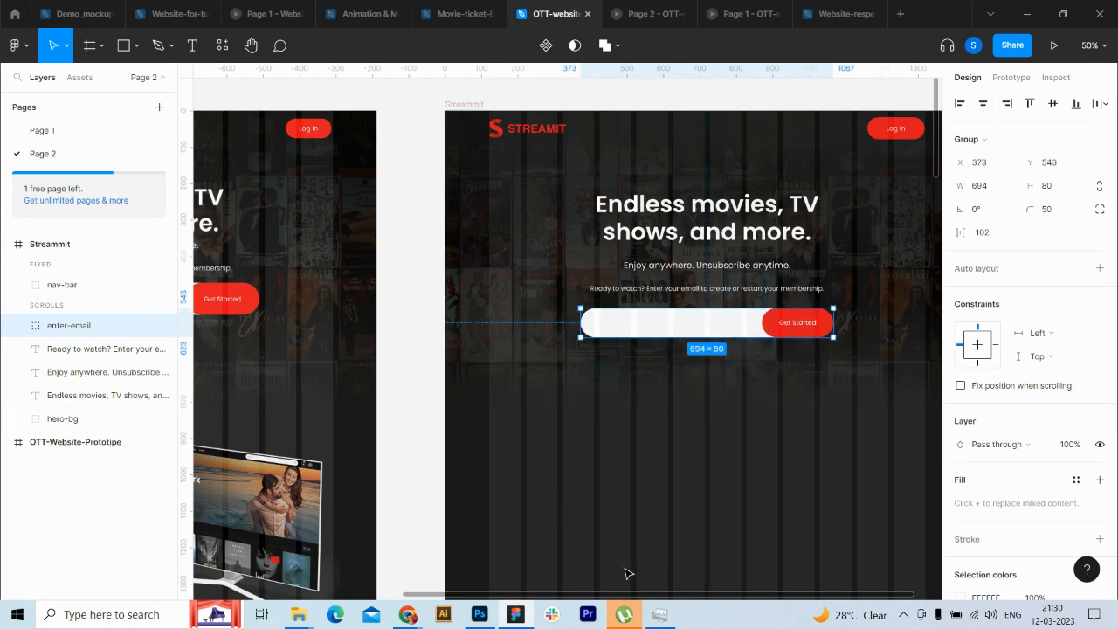
Step: Select the "Ready to watch?" prompt text above the email input field
drag(635, 594, 674, 454)
click(716, 298)
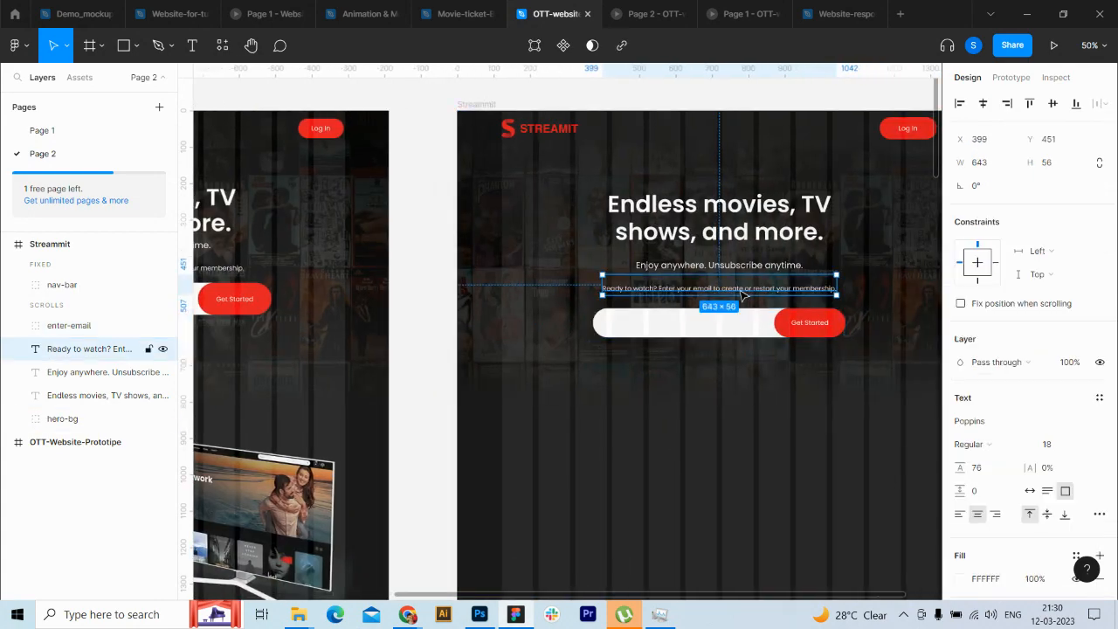
Step: Move the "Ready to watch?" line up to Y 441 and the "Enjoy anywhere" line up to Y 376
key(Up)
key(Up)
key(Up)
key(Up)
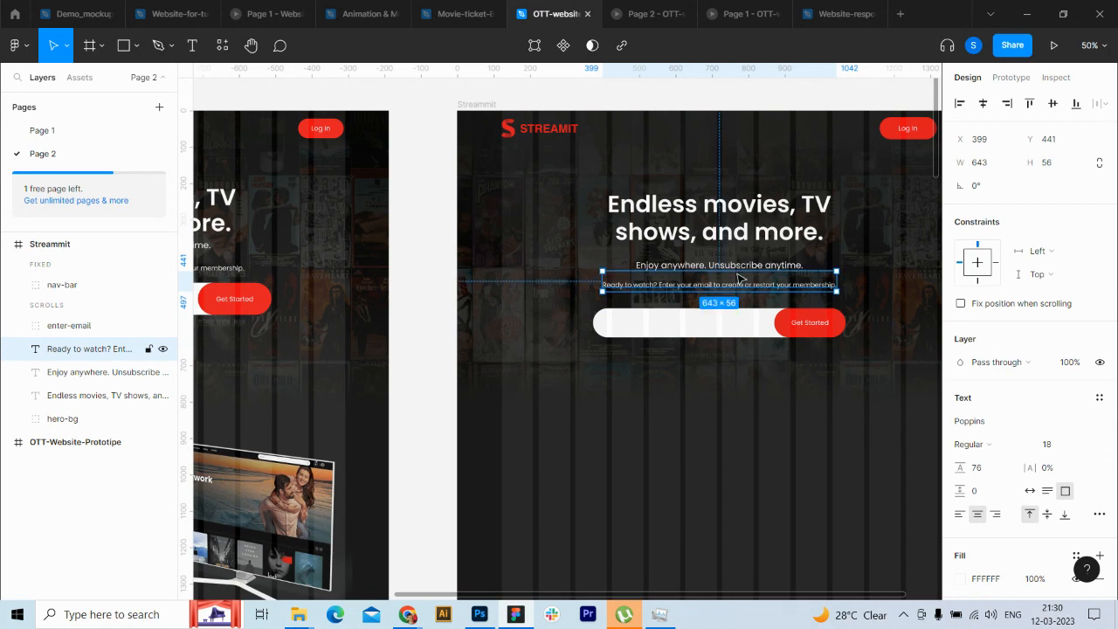
click(747, 271)
key(shift+Up)
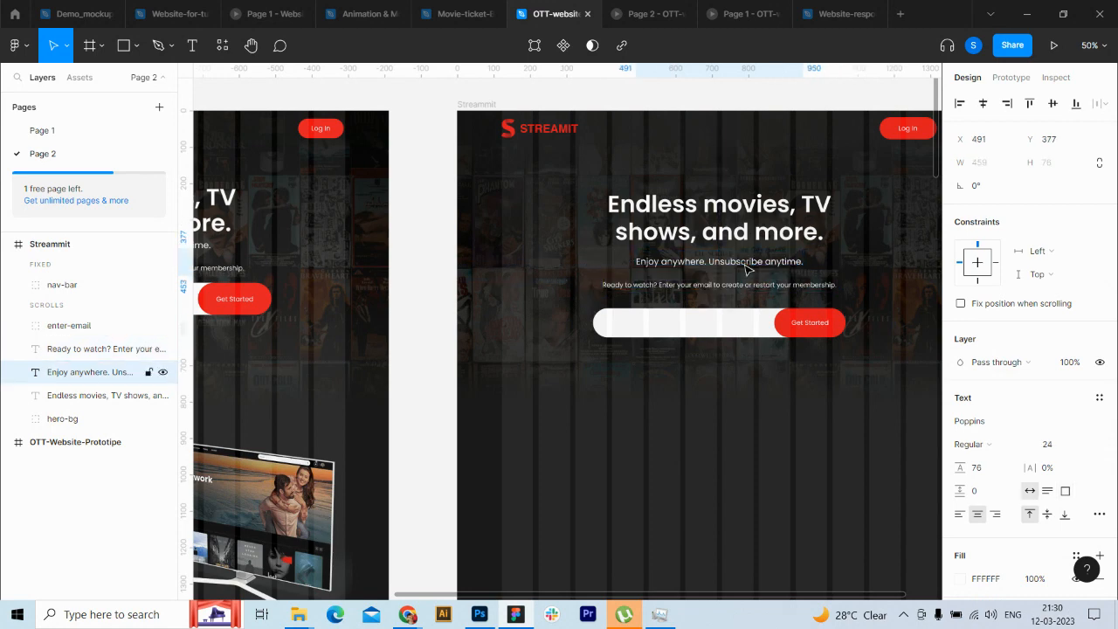
key(Up)
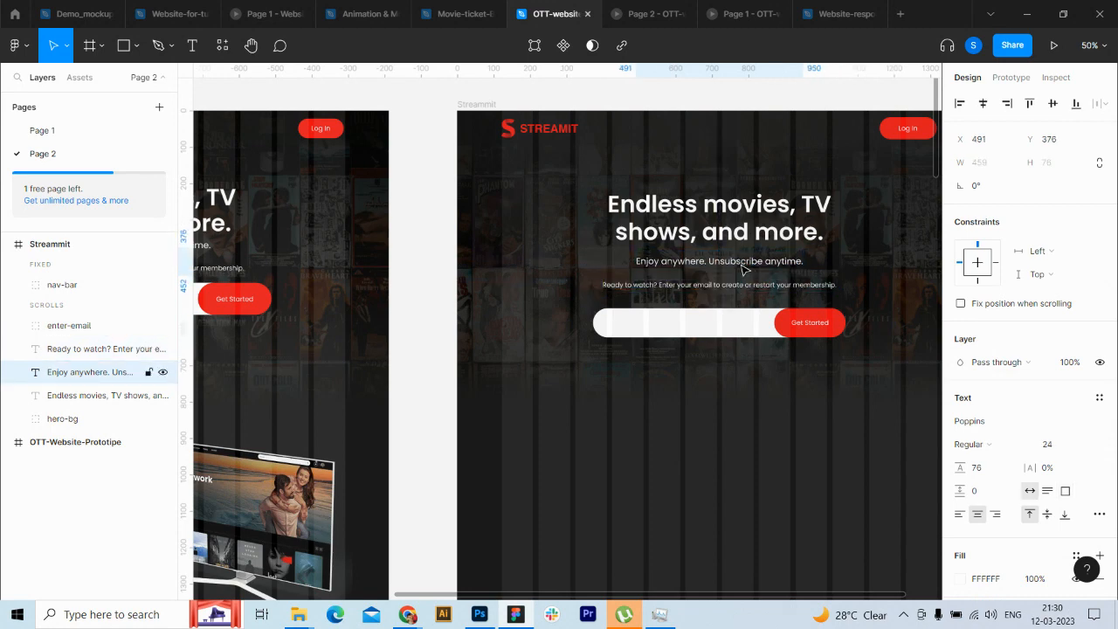
Step: Nudge the "Ready to watch?" line further up to Y 434, closer to the "Enjoy anywhere" line
click(751, 285)
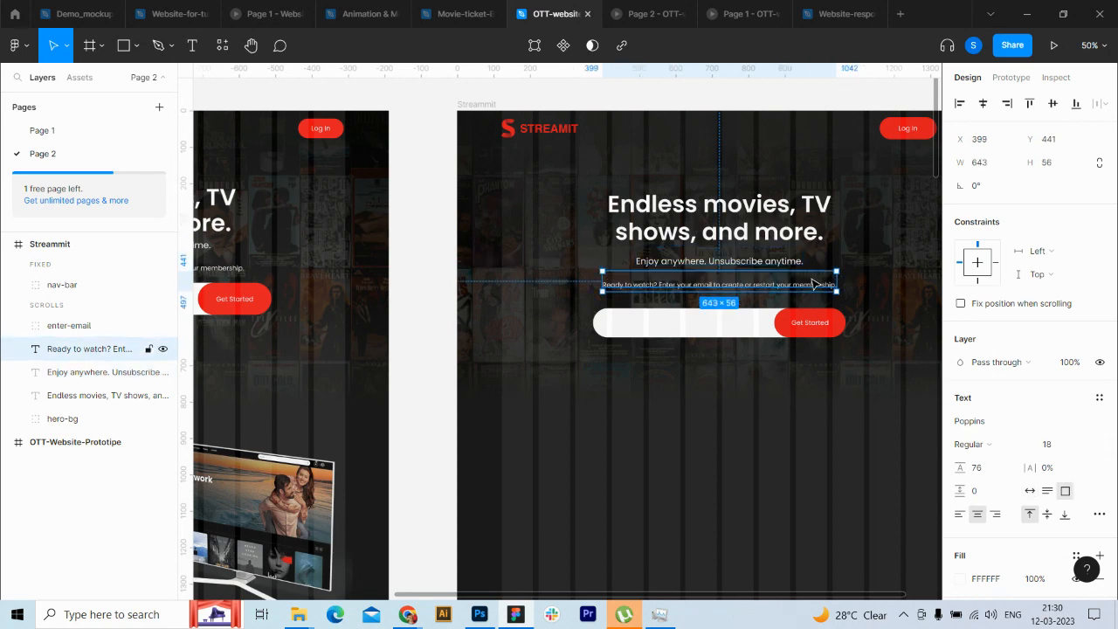
key(Up)
key(Up)
key(Up)
key(Up)
key(Up)
key(Up)
key(Up)
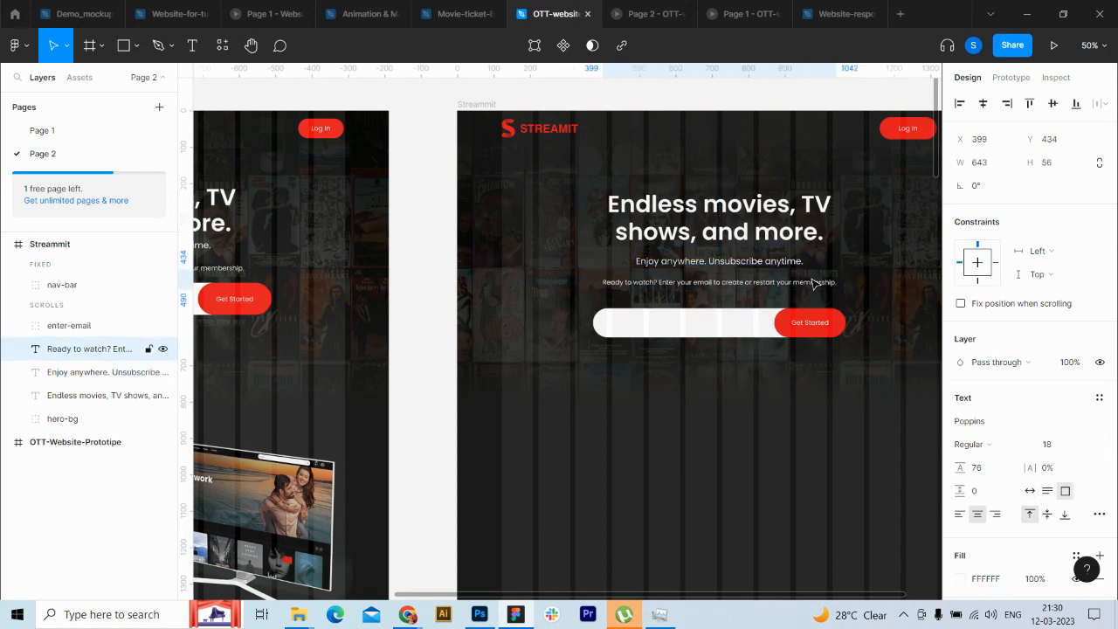
Step: Move the enter-email group up to Y 525, closer to the text above it
click(792, 332)
key(Up)
key(Up)
key(Up)
key(Up)
key(Up)
key(Up)
key(Up)
key(Up)
key(Up)
key(Up)
key(Up)
key(Up)
key(Up)
key(Up)
key(Up)
key(Up)
key(Up)
key(Up)
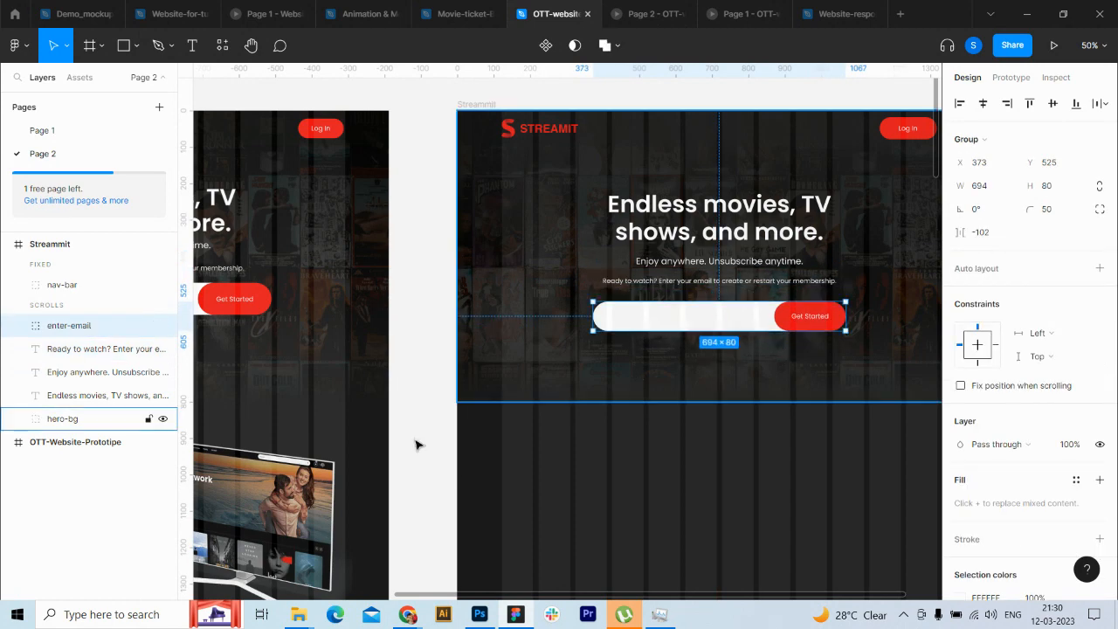
Step: Lower the upper edge of the gradient Rectangle 30 inside hero-bg, making it about 229 px high
click(766, 380)
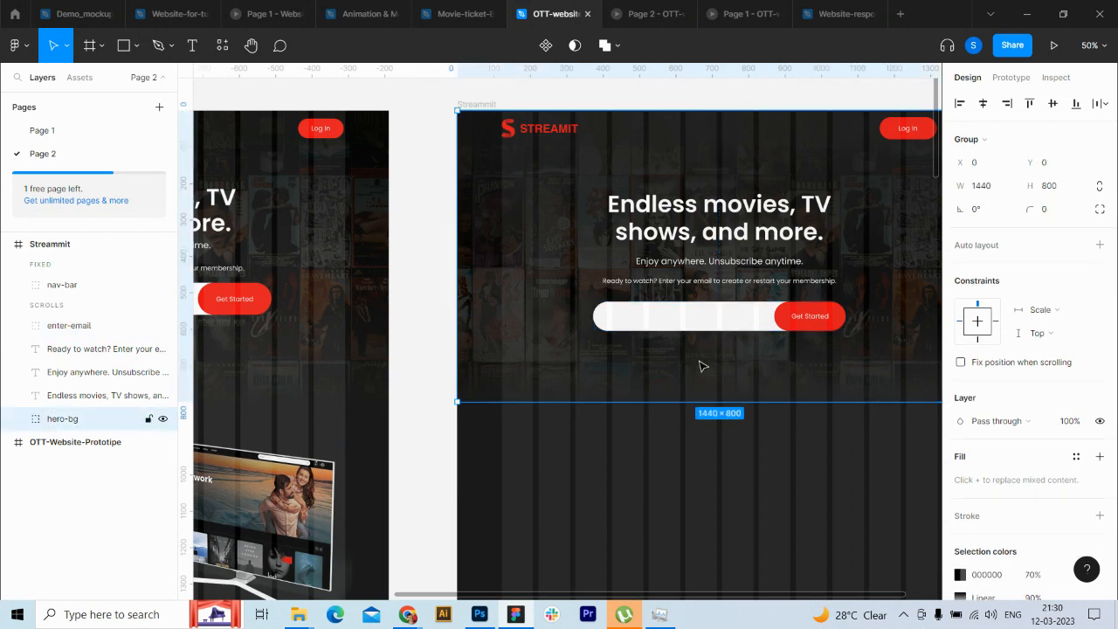
click(20, 420)
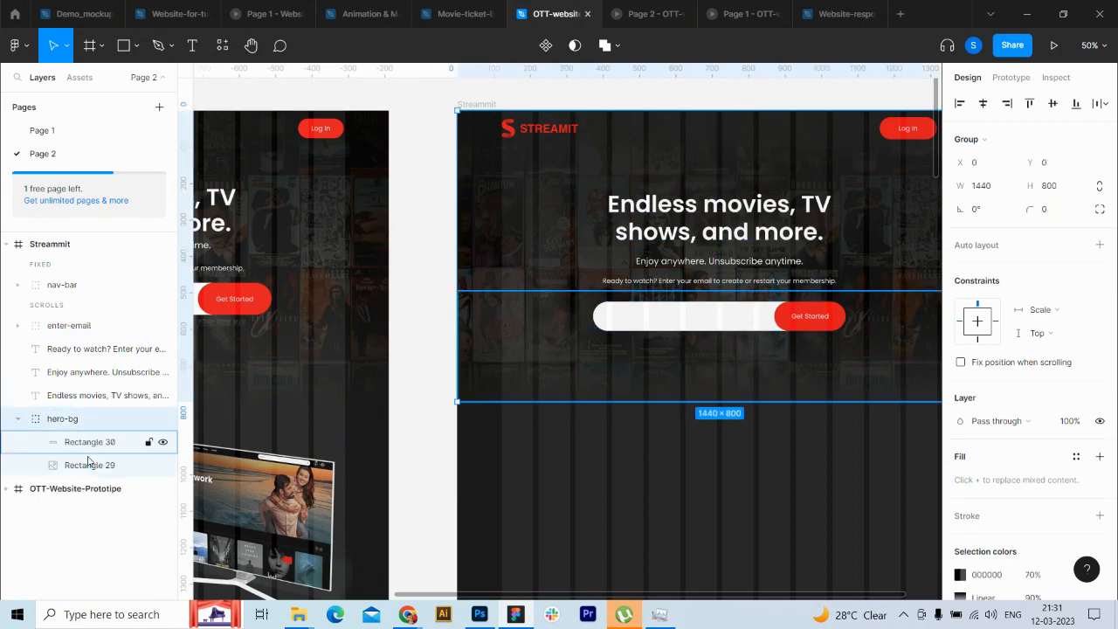
click(88, 442)
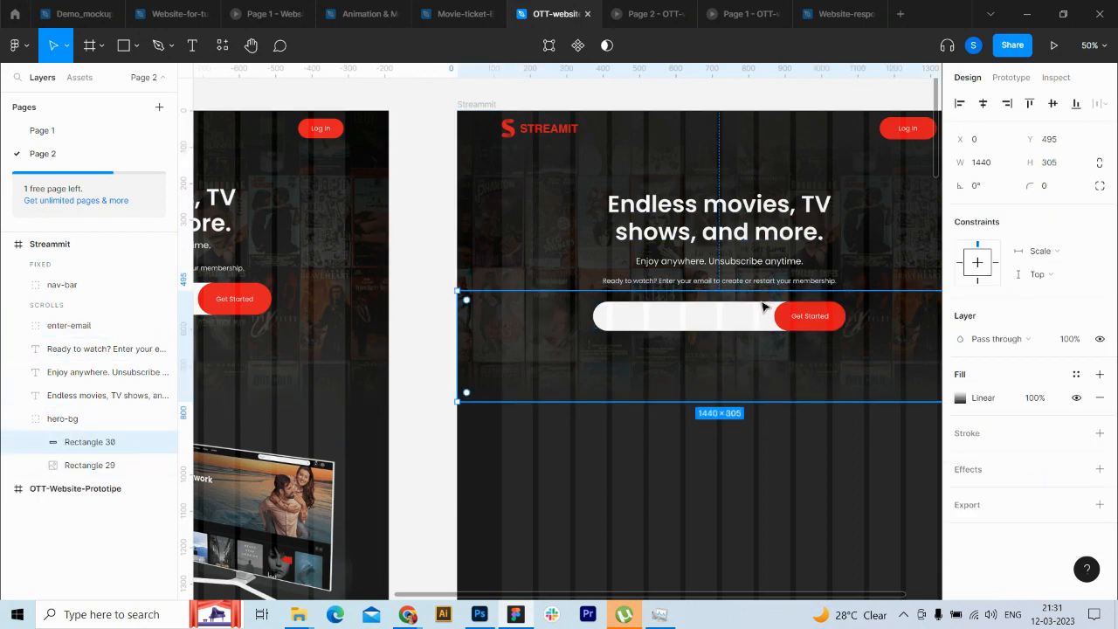
drag(765, 291, 762, 317)
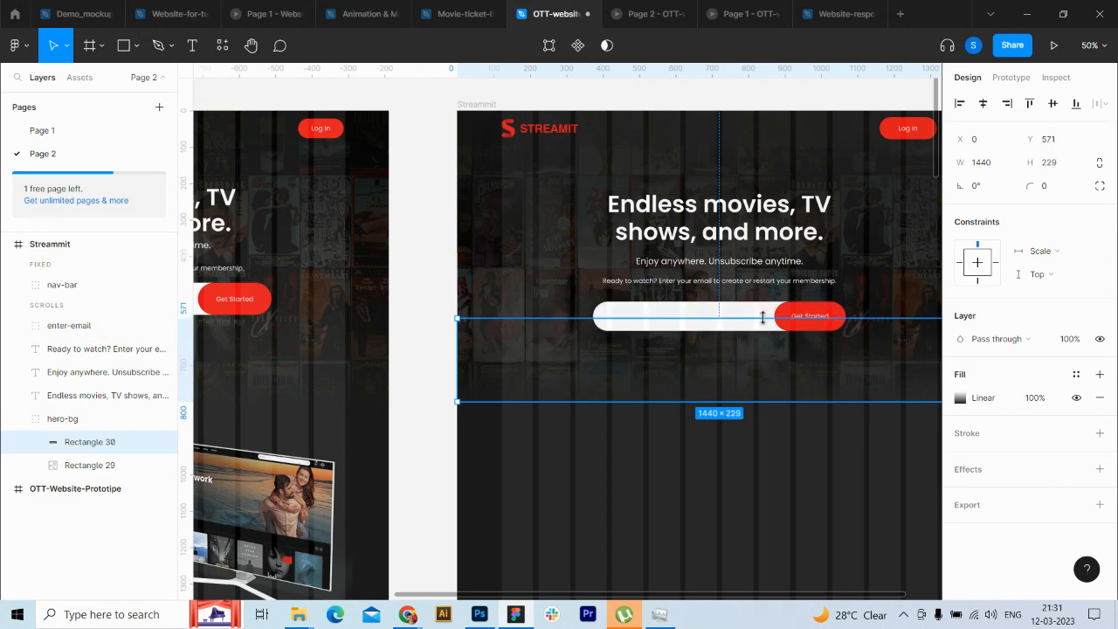
click(599, 475)
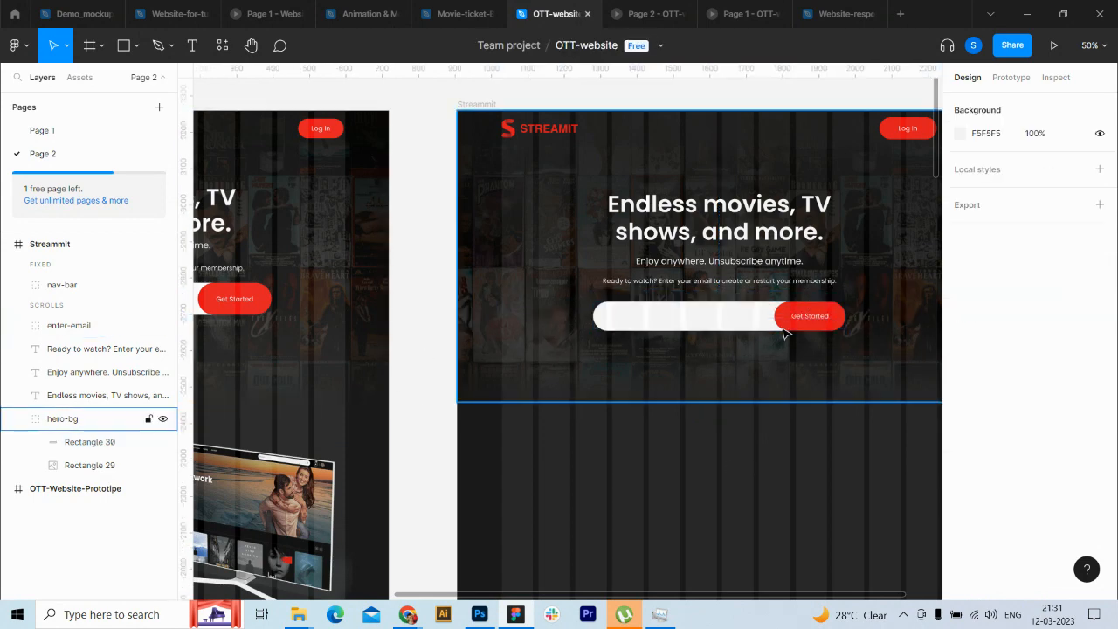
Step: Add the text "Your Email Address" inside the enter-email group, above the white Rectangle 32
click(19, 326)
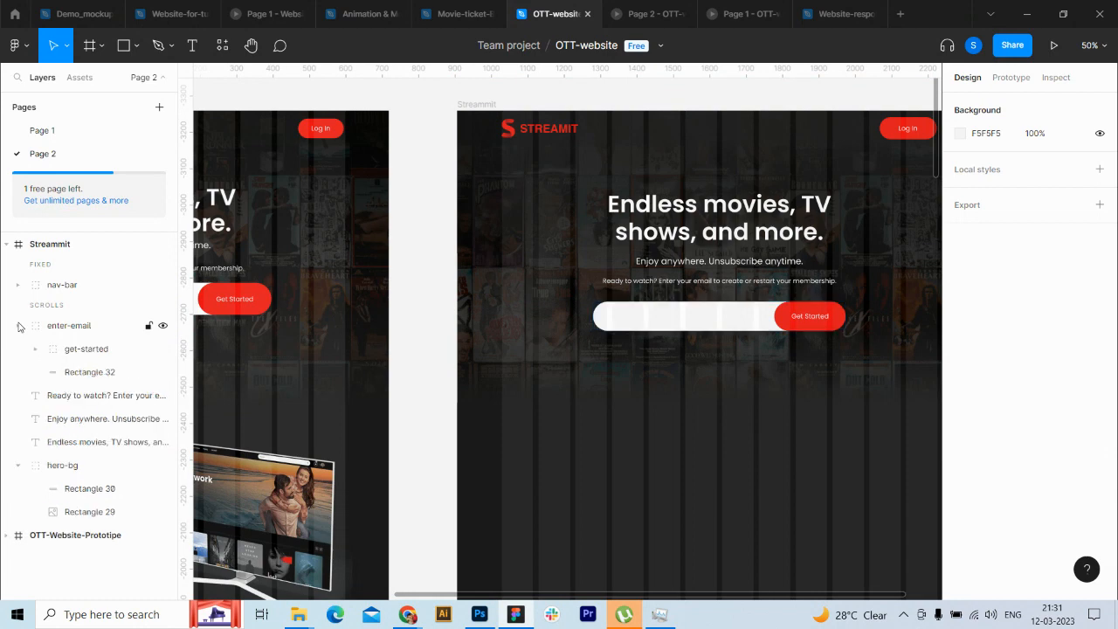
click(83, 371)
click(196, 48)
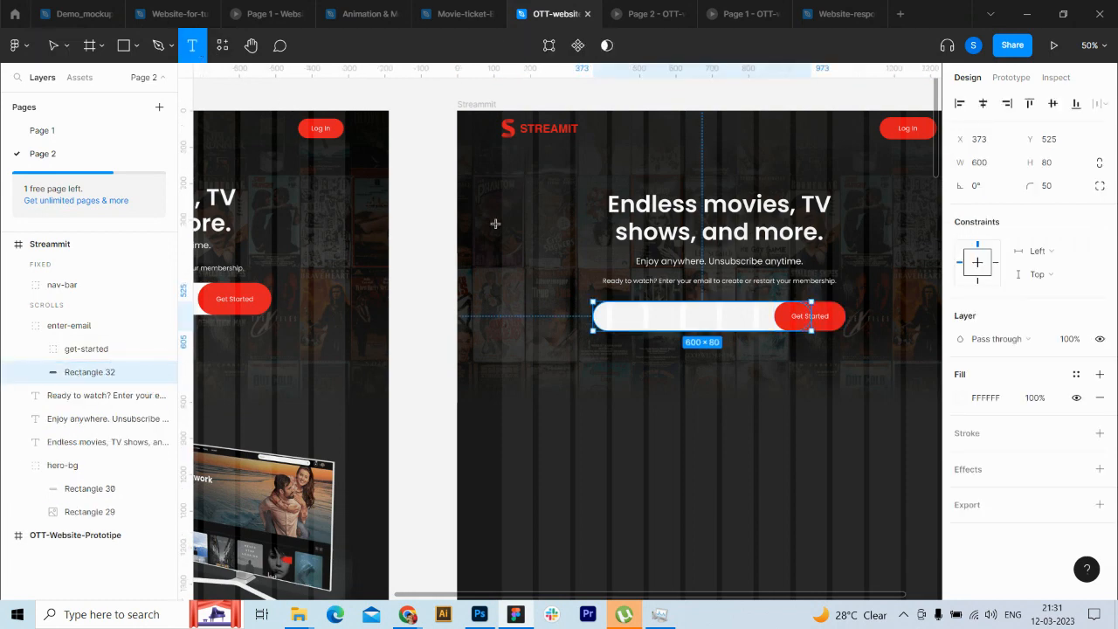
click(681, 325)
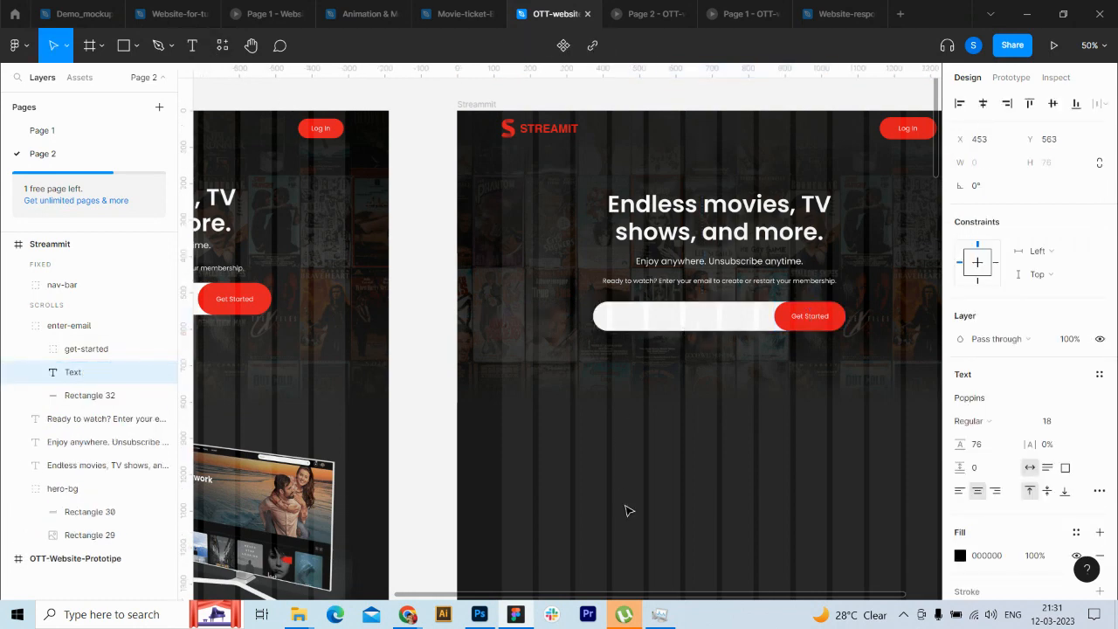
drag(664, 598, 696, 613)
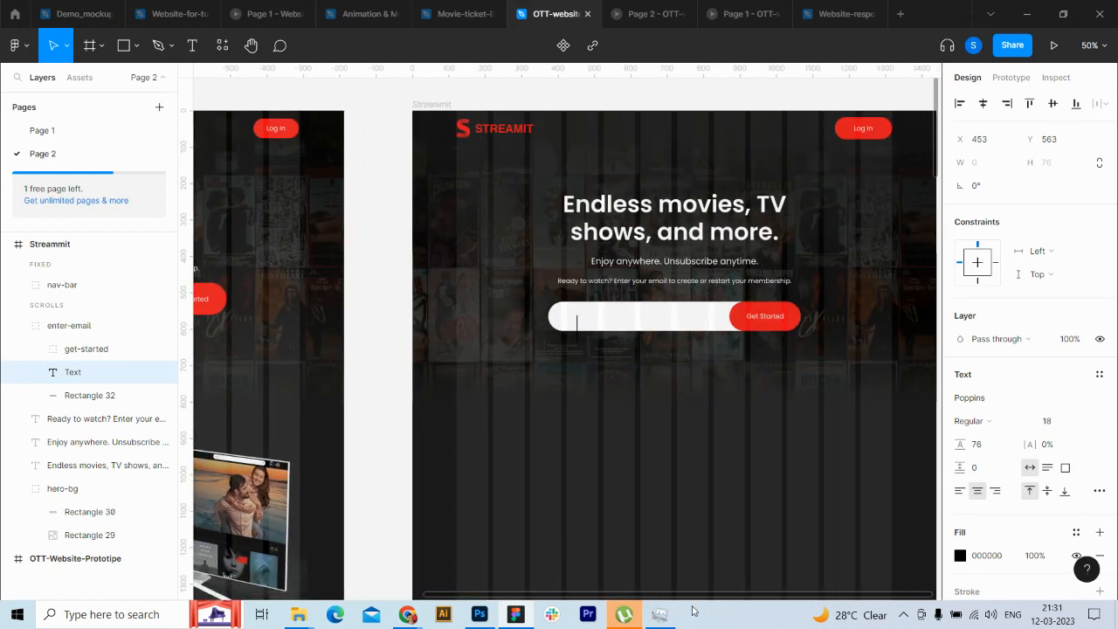
text(Your E)
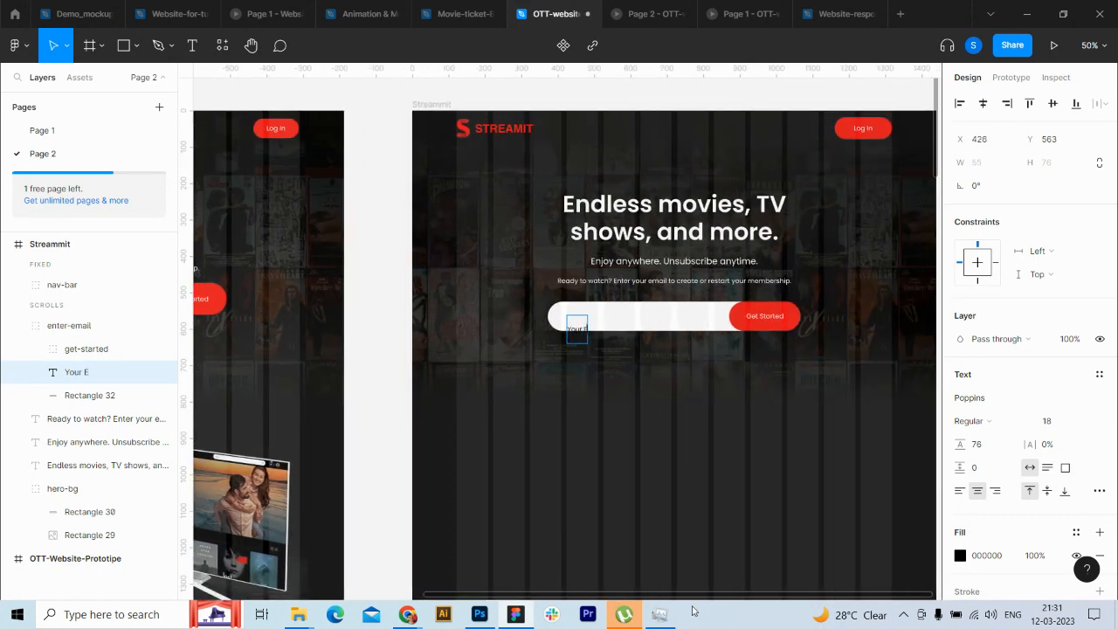
text(mail Addr)
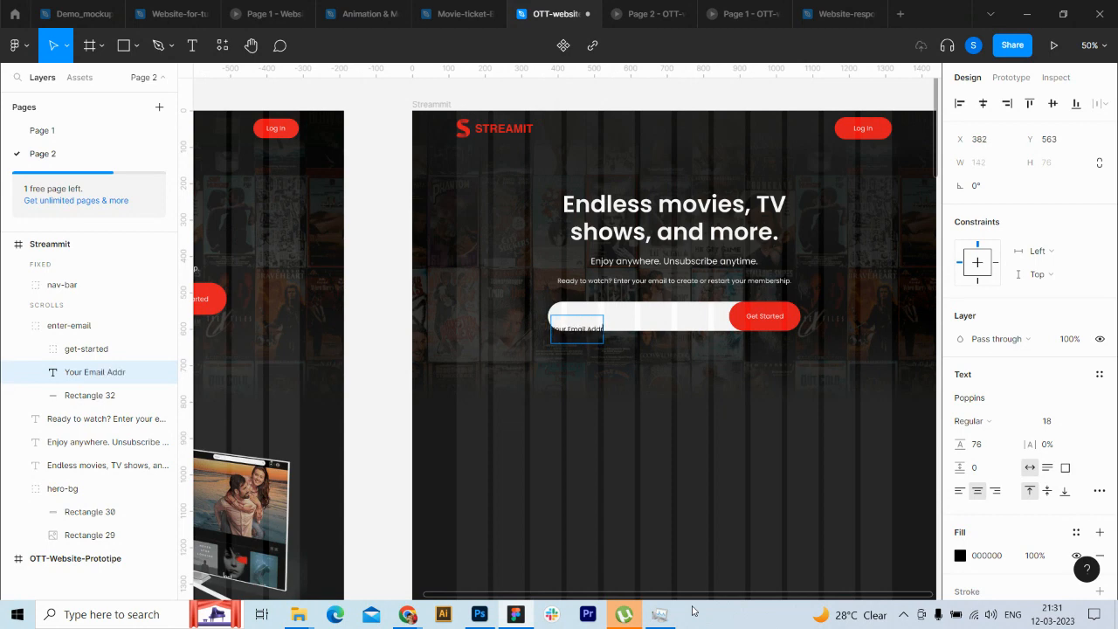
text(ess)
key(Escape)
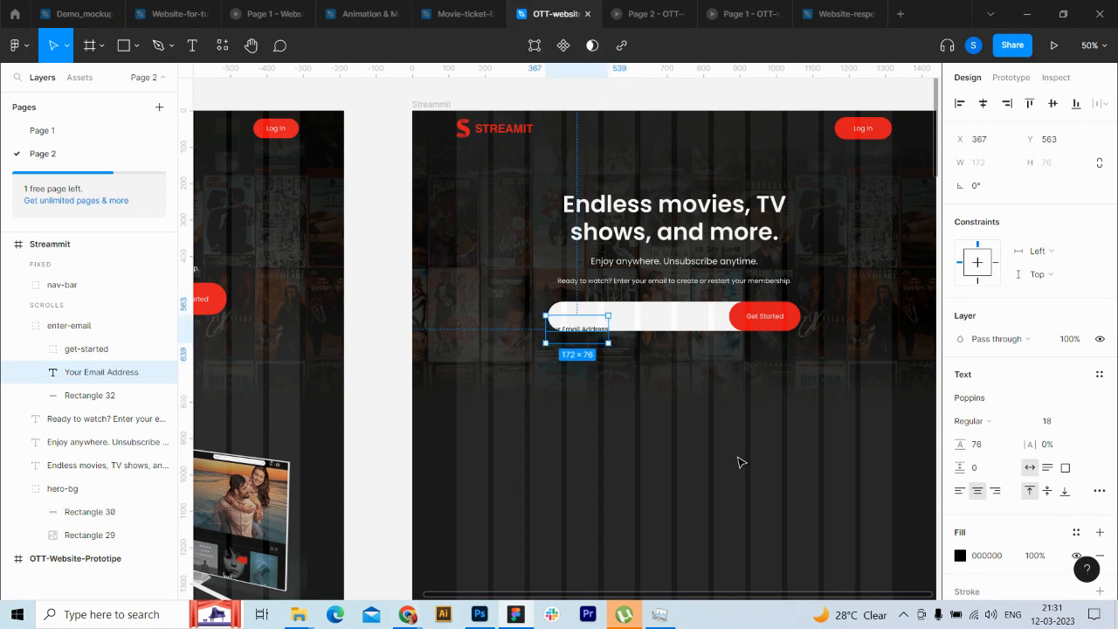
Step: Position the "Your Email Address" text inside the white input field at X 422, Y 528
key(shift+Up)
key(shift+Up)
key(shift+Up)
key(shift+Up)
key(shift+Right)
key(shift+Right)
key(shift+Right)
key(shift+Right)
key(shift+Right)
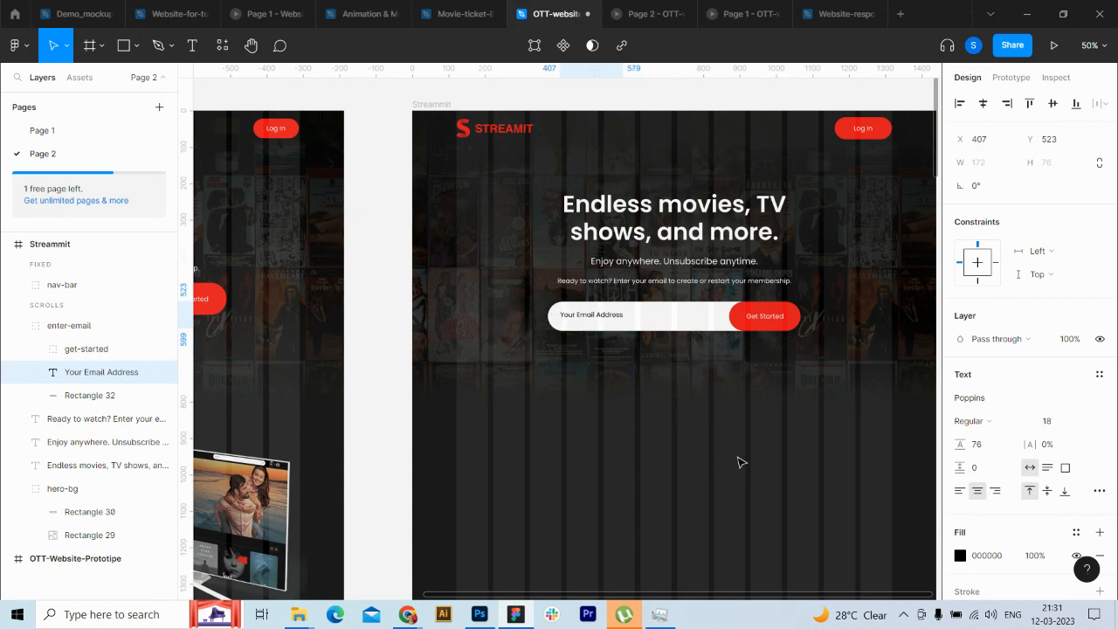
key(Right)
key(Right)
key(Right)
key(Right)
key(Right)
key(Down)
key(Down)
key(Down)
key(Down)
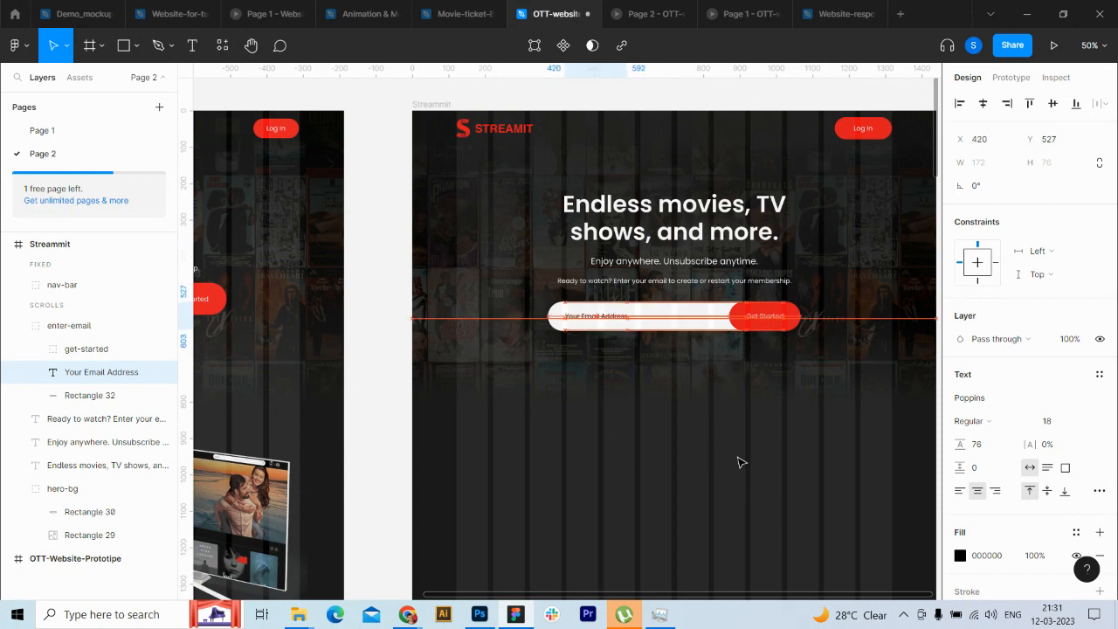
Step: Change the fill of the "Your Email Address" text to the grey 7B7B7B
click(960, 556)
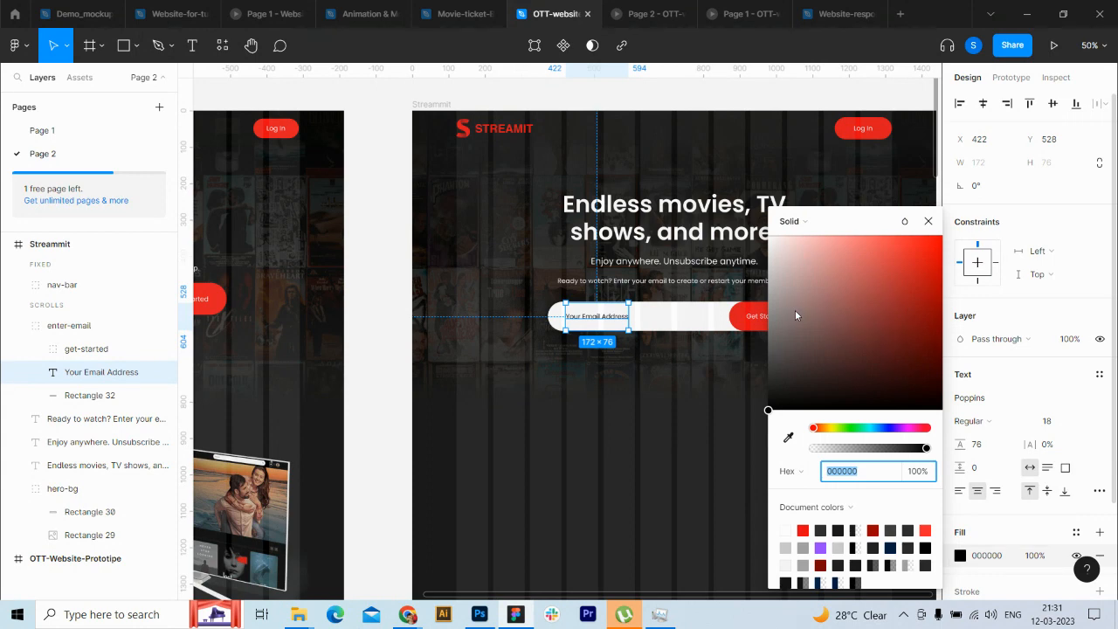
drag(795, 310, 763, 330)
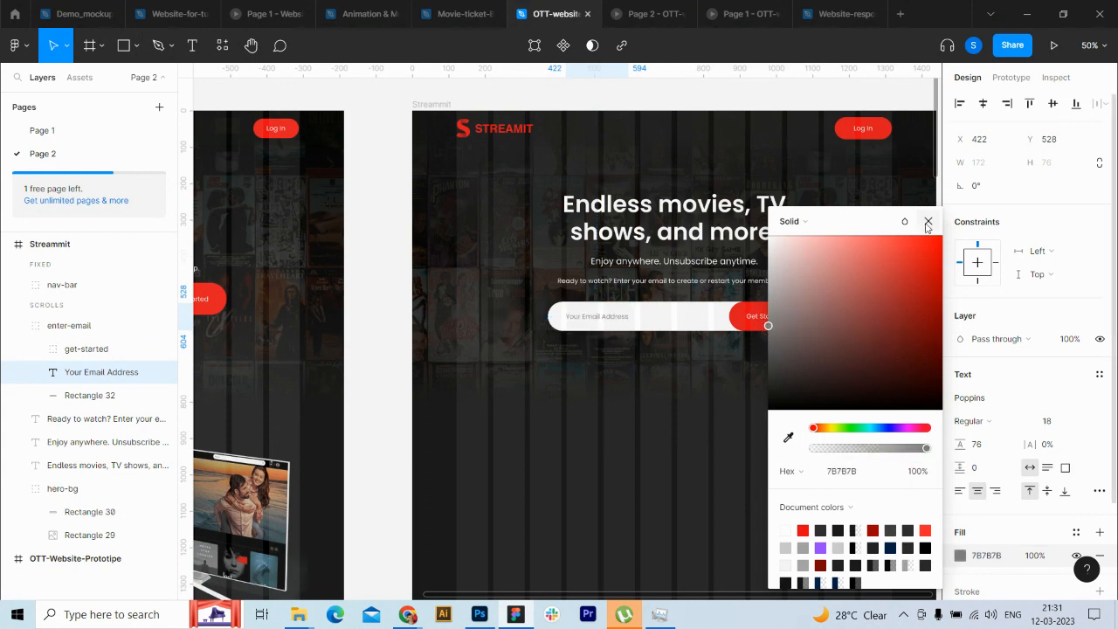
click(928, 221)
Step: Combine the enter-email group and the three hero text lines, excluding hero-bg, into an auto layout frame
shift+click(123, 396)
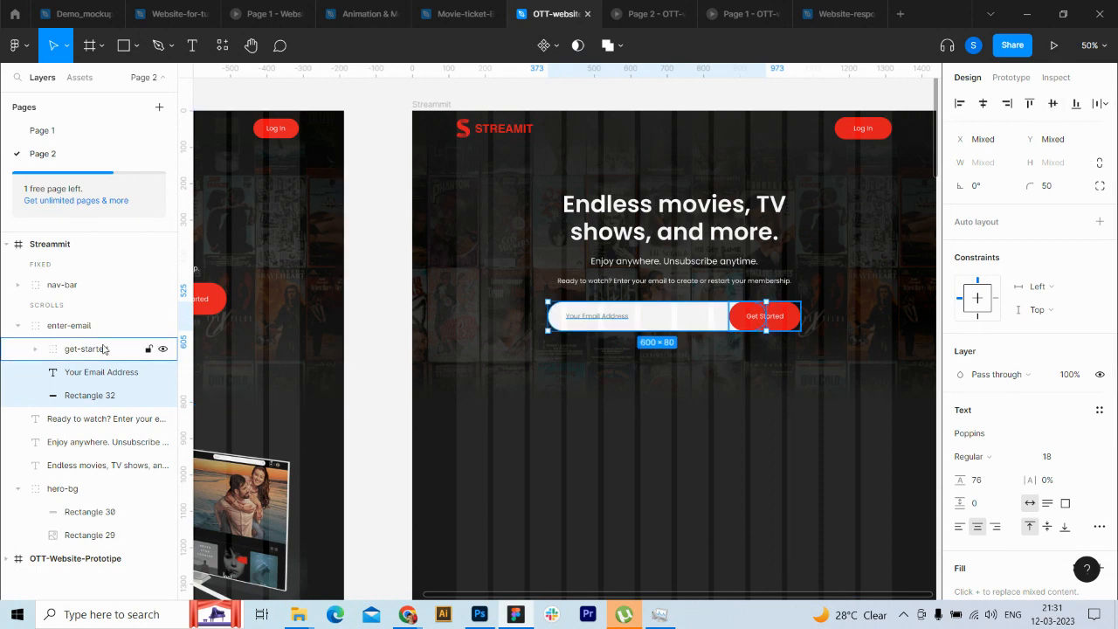
click(26, 325)
click(18, 325)
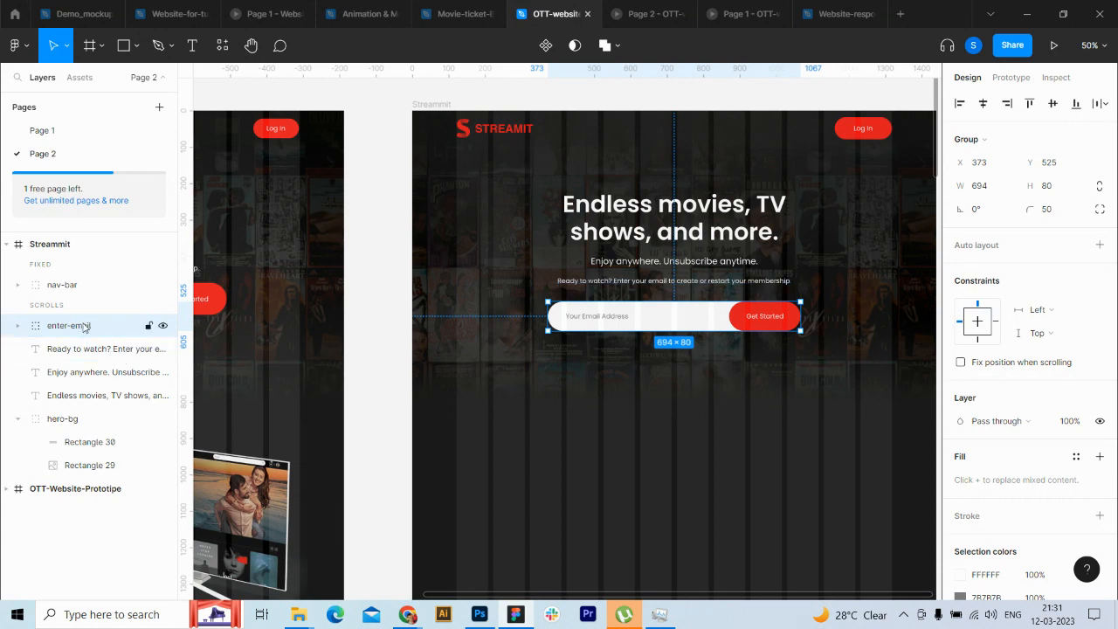
click(18, 418)
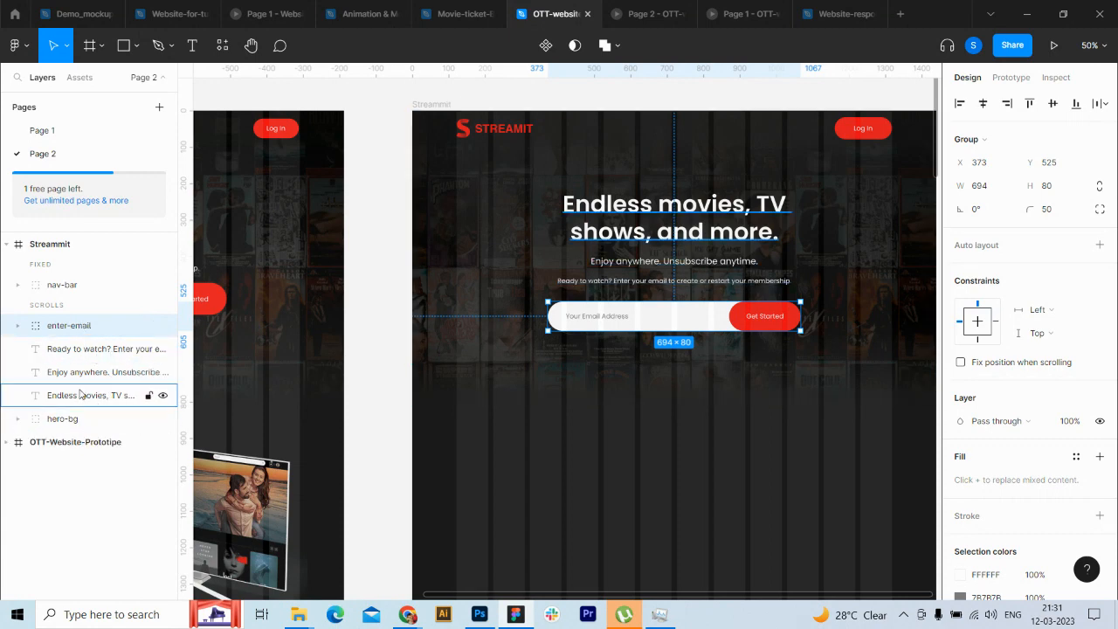
shift+click(78, 398)
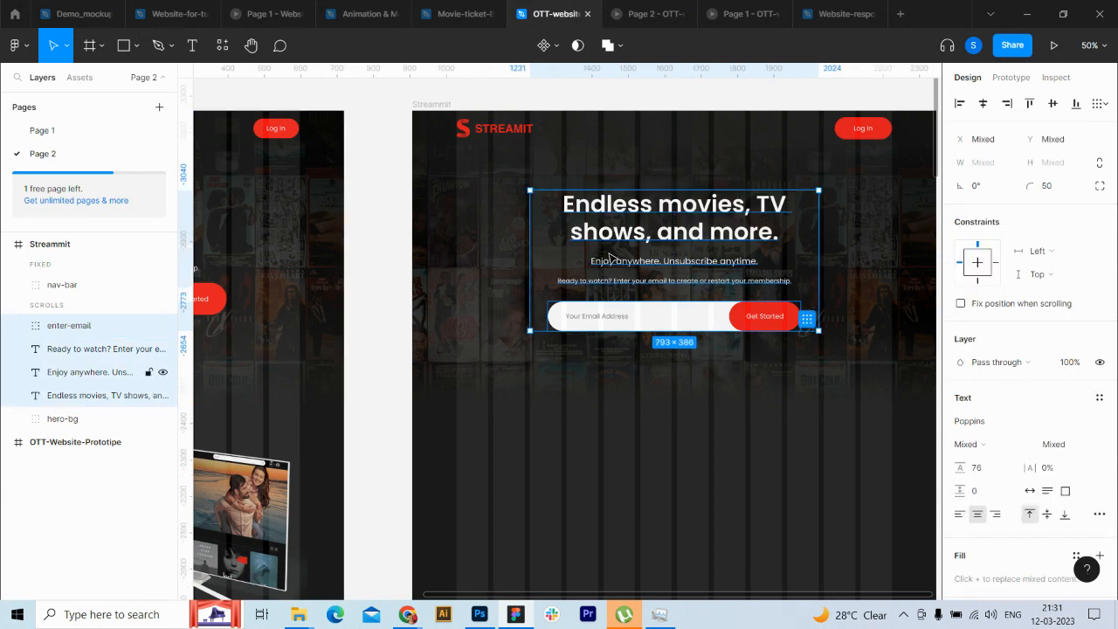
key(shift+a)
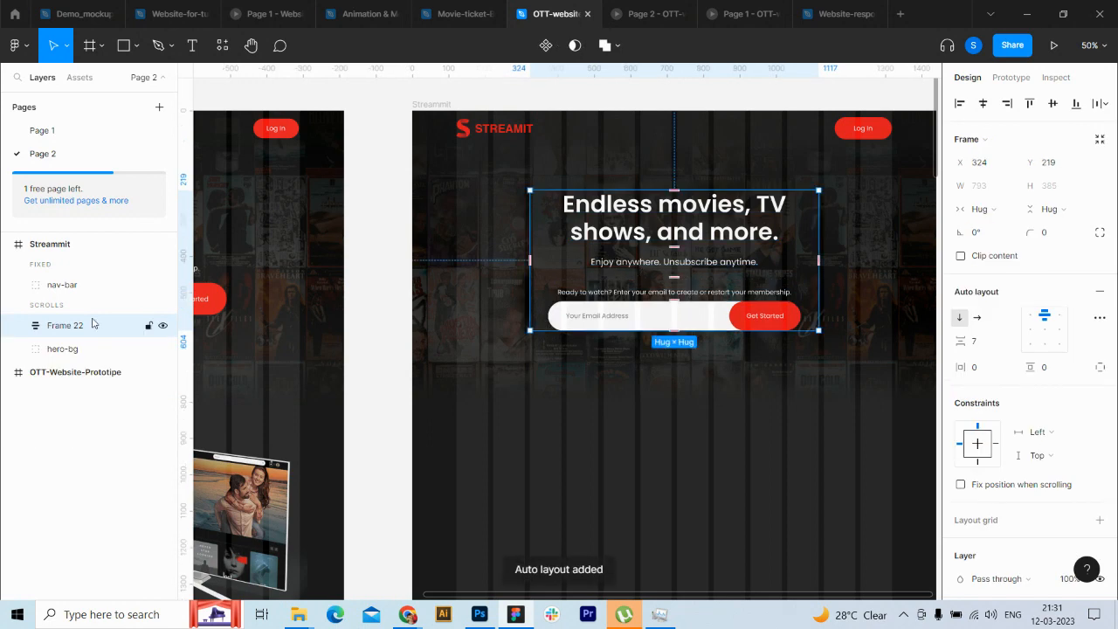
Step: Move the hero auto layout frame up to Y 199 and set its horizontal resizing to Fixed width
key(shift+Up)
key(shift+Up)
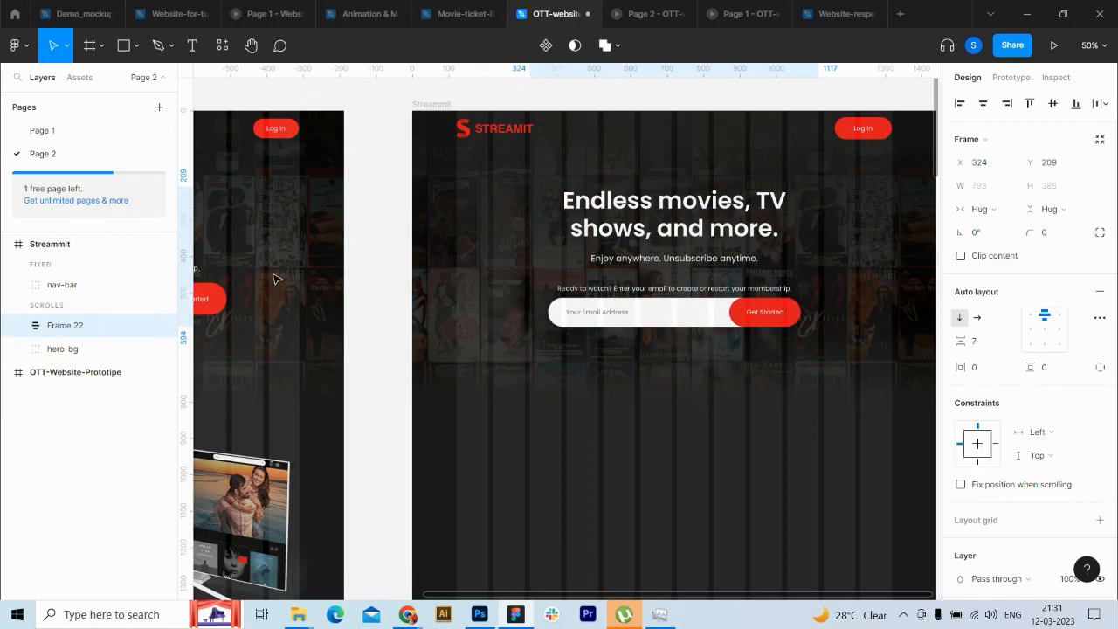
click(995, 214)
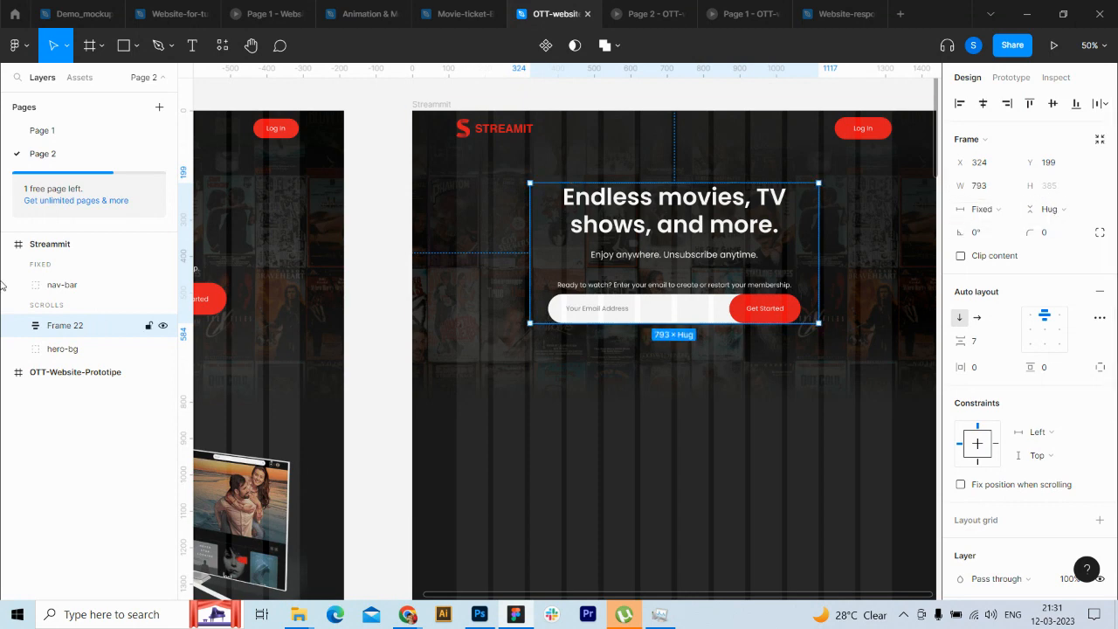
Step: Set the "Endless movies, TV shows, and more." headline's horizontal resizing to Fill container
click(19, 328)
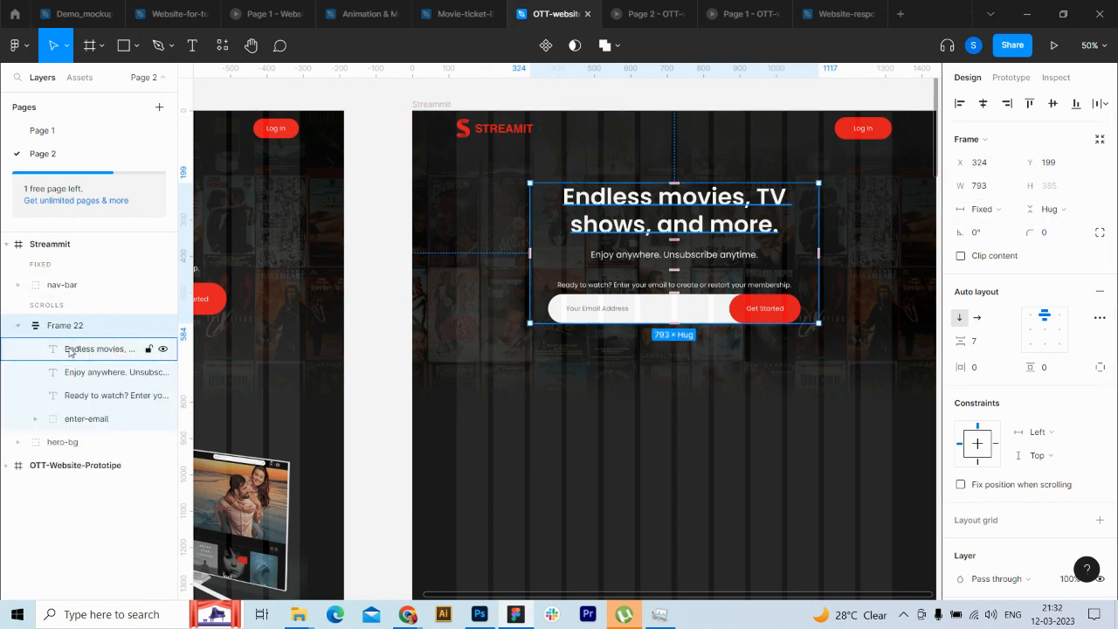
click(148, 349)
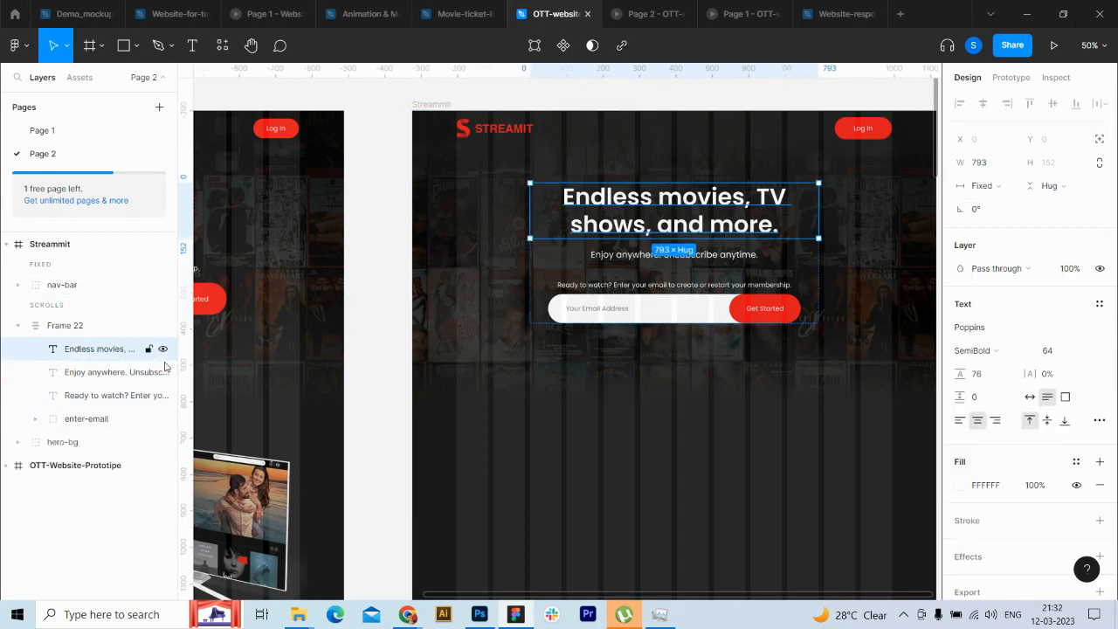
click(1003, 187)
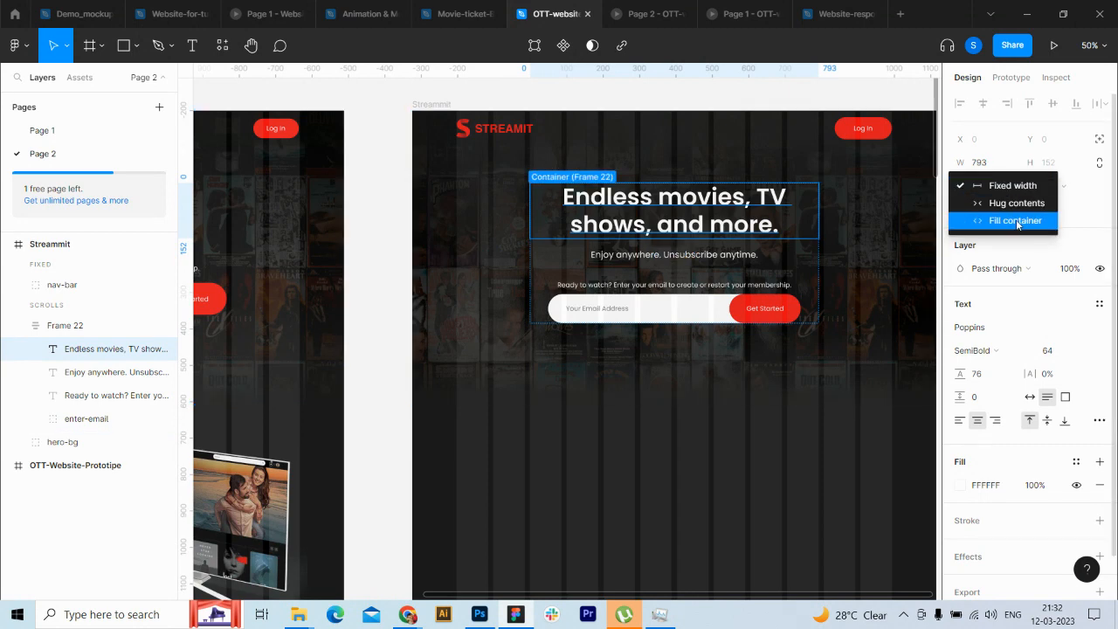
click(1015, 221)
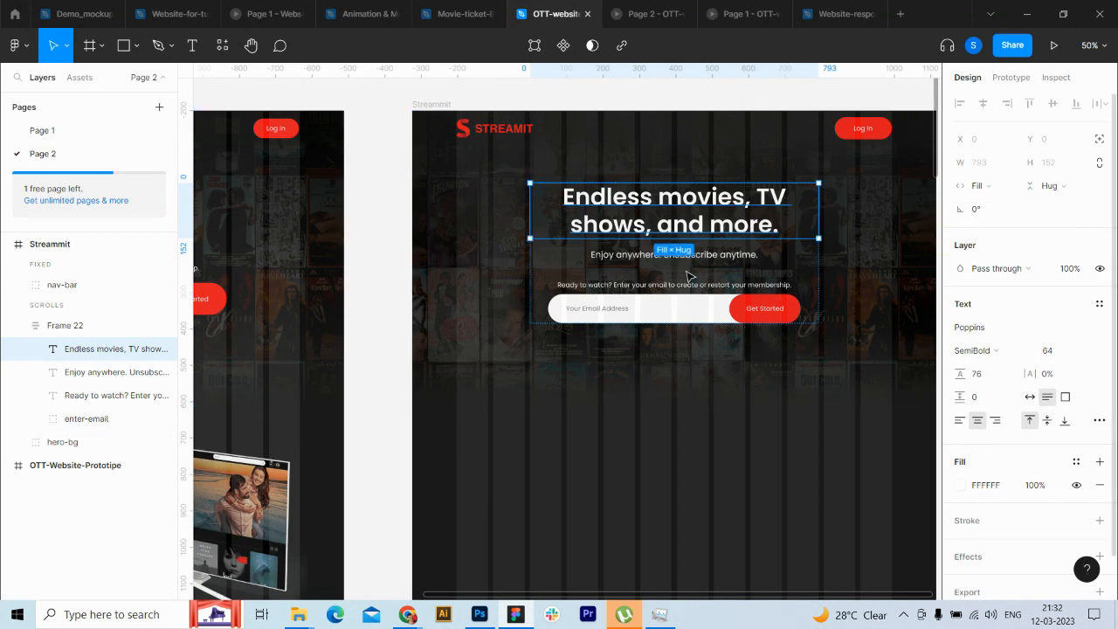
Step: Set the "Enjoy anywhere. Unsubscribe anytime." text's horizontal resizing to Fill container
click(93, 375)
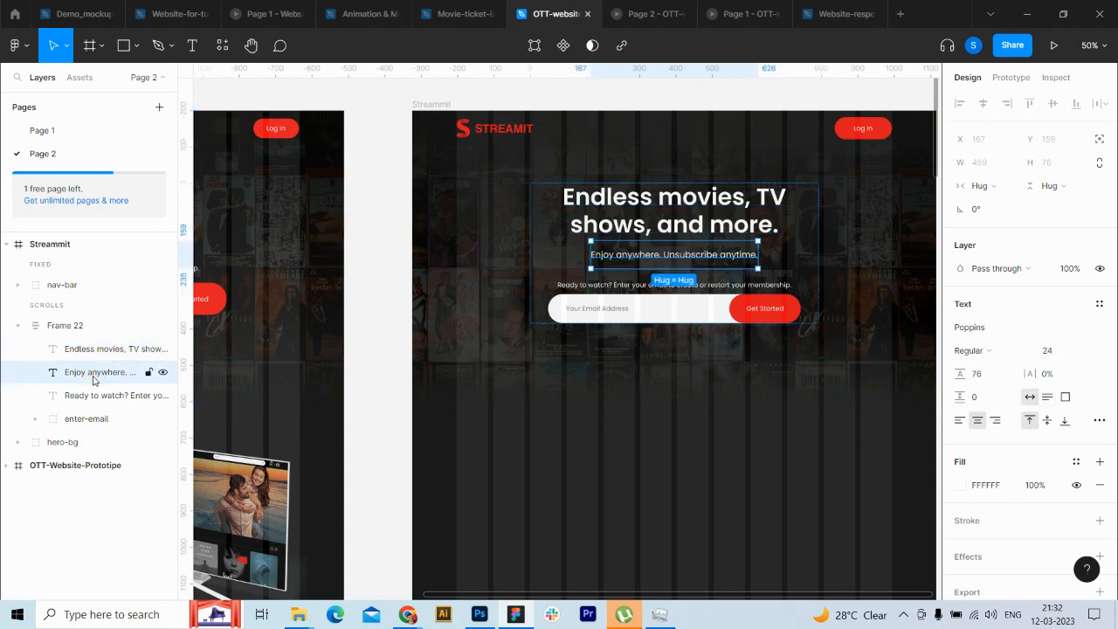
click(987, 187)
click(998, 203)
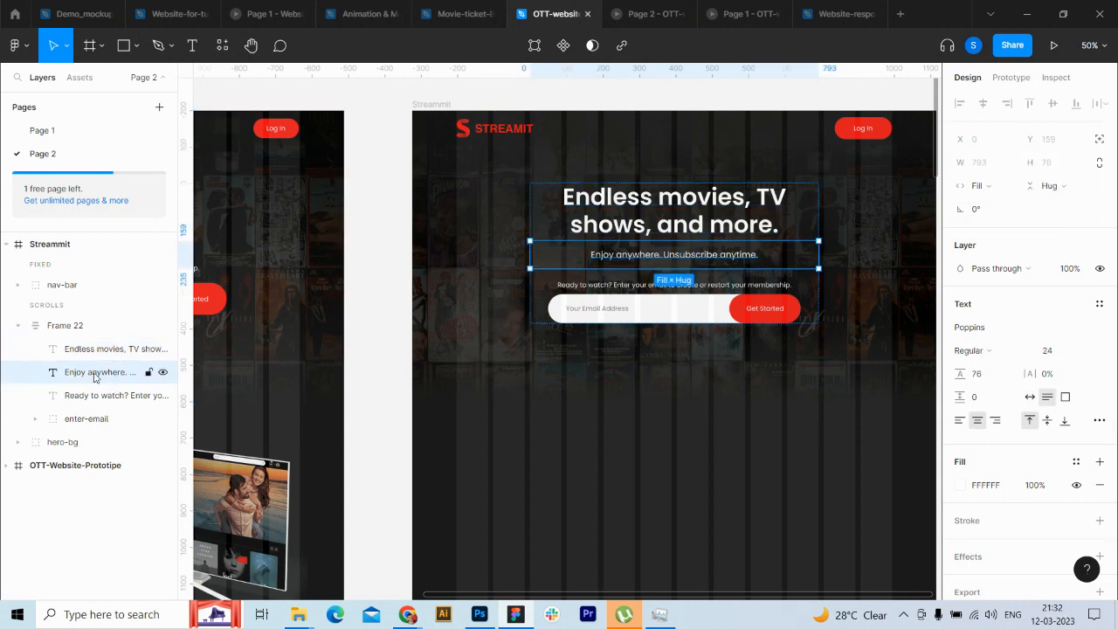
Step: Set the "Ready to watch?" text's horizontal resizing to Fill container
click(7, 351)
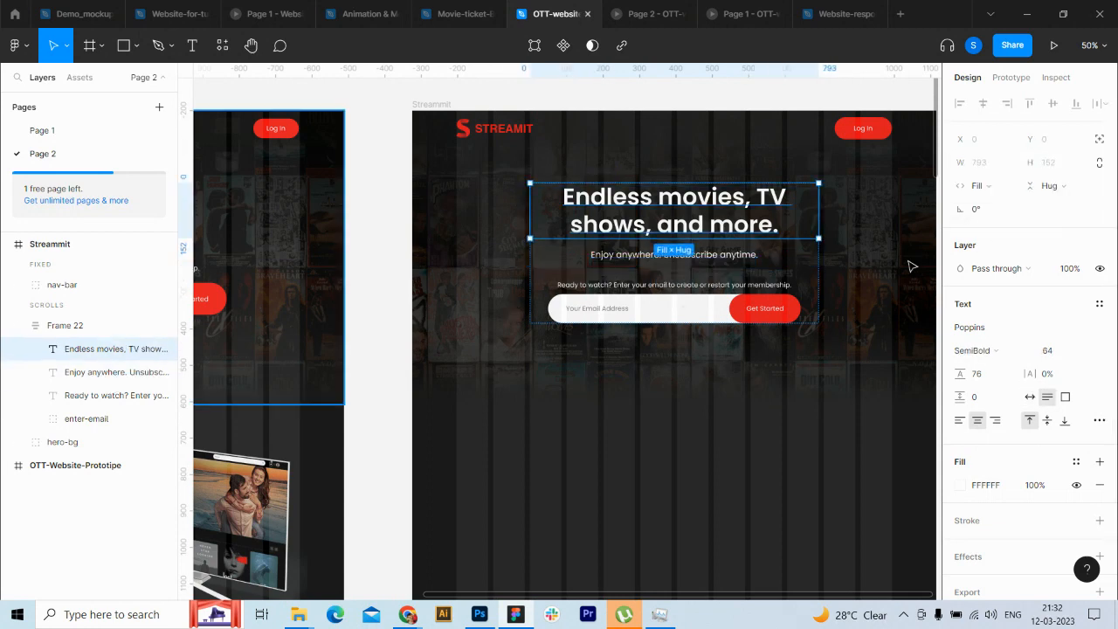
click(75, 396)
click(983, 186)
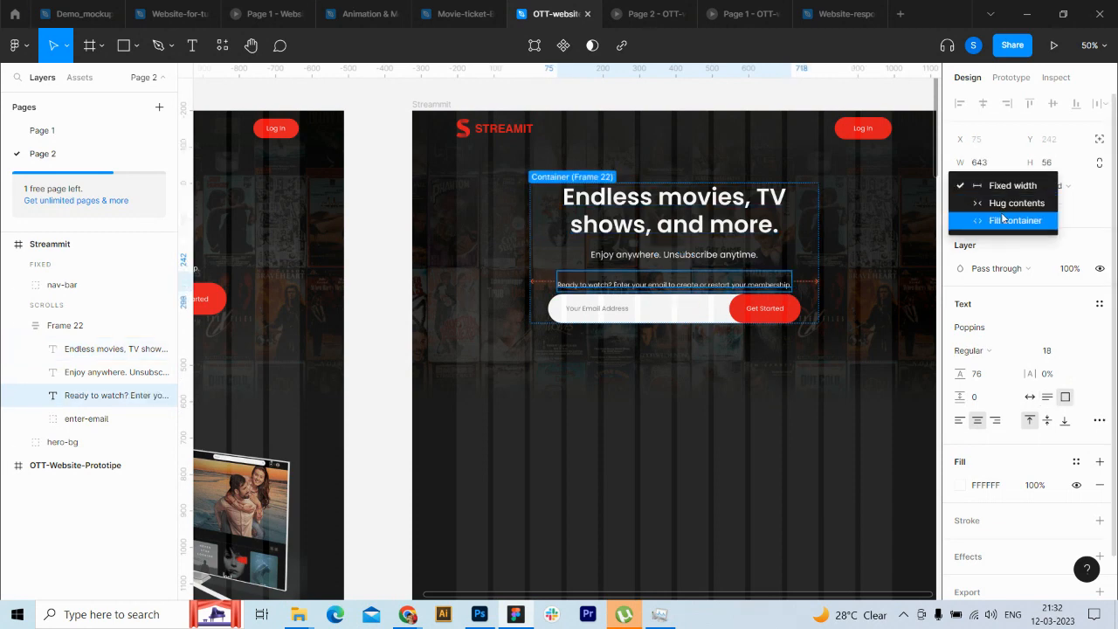
click(1003, 220)
Step: Try a vertical spacing of 17 between the items of the hero auto layout frame
click(68, 325)
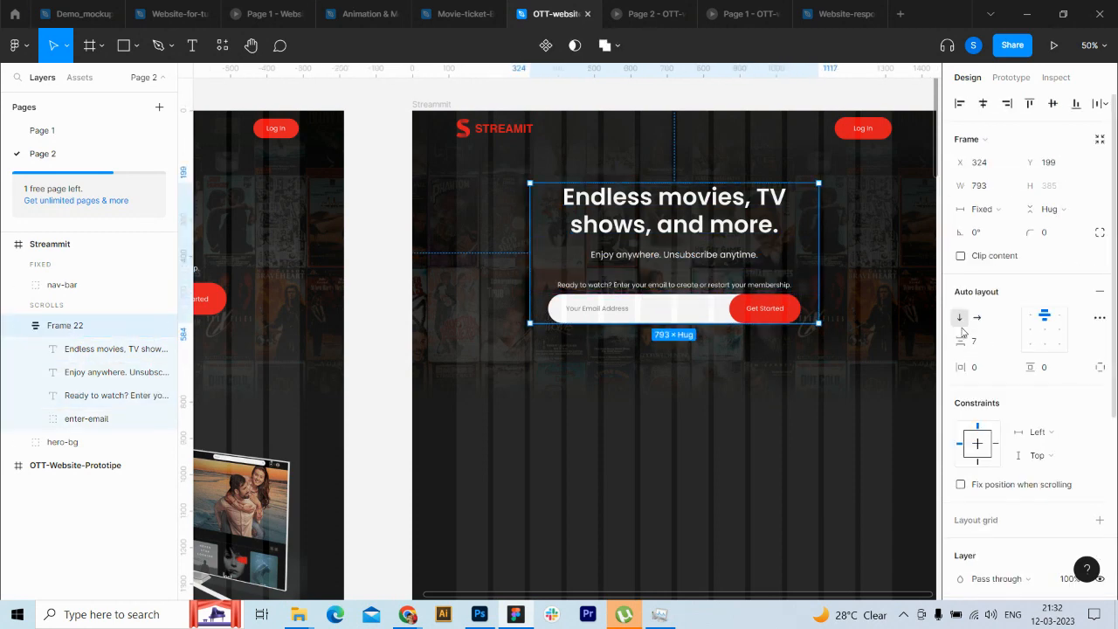
click(984, 344)
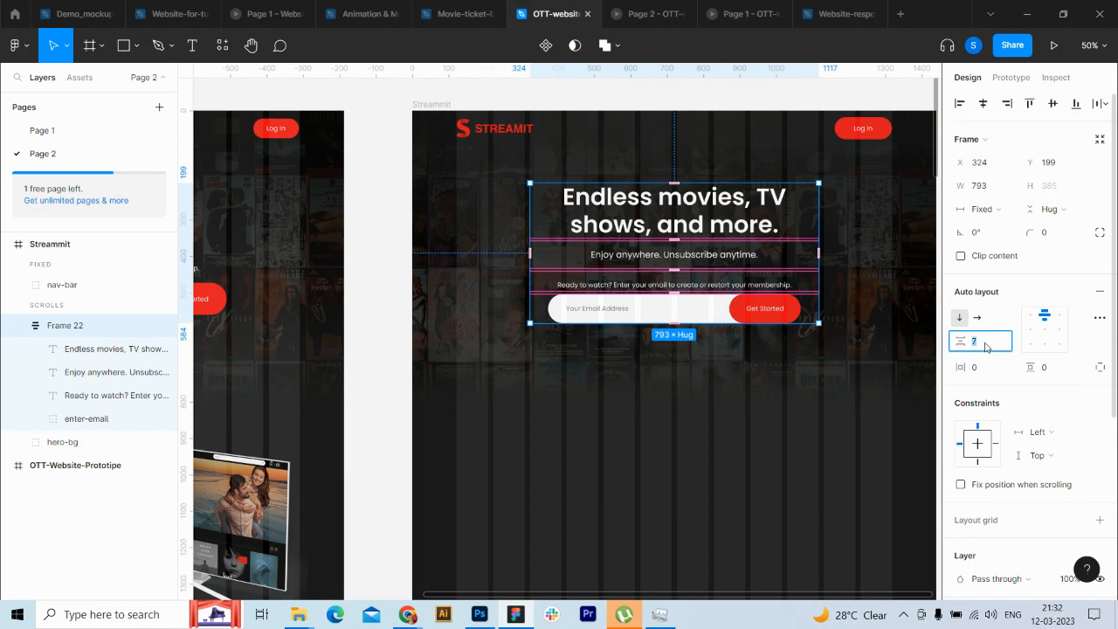
key(shift+Down)
key(shift+Down)
key(shift+Up)
key(shift+Up)
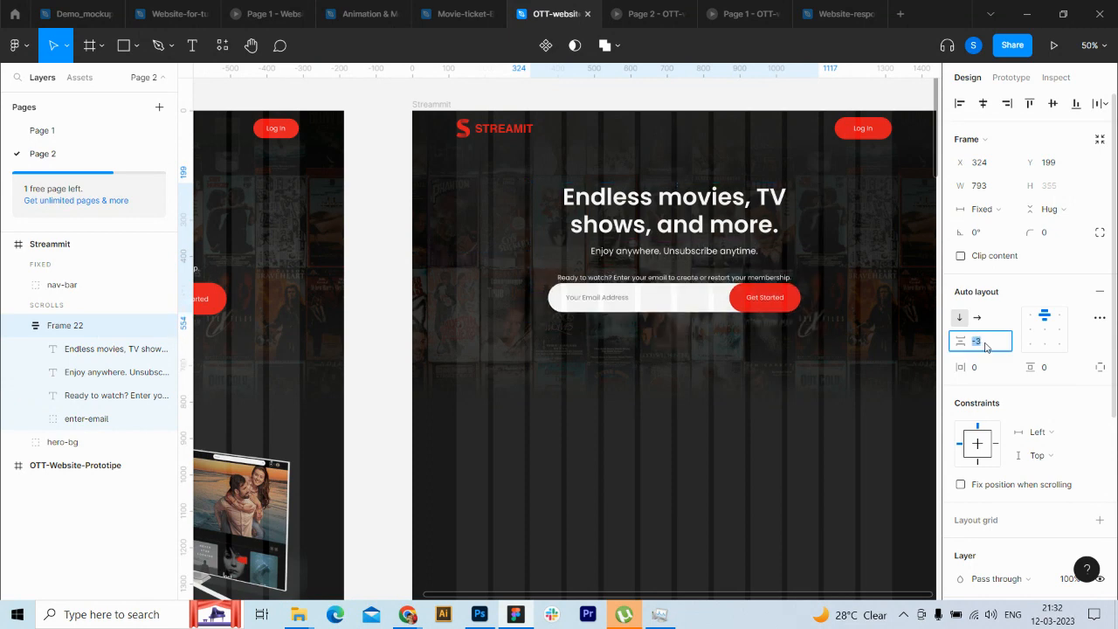
key(shift+Up)
key(shift+Up)
key(shift+Down)
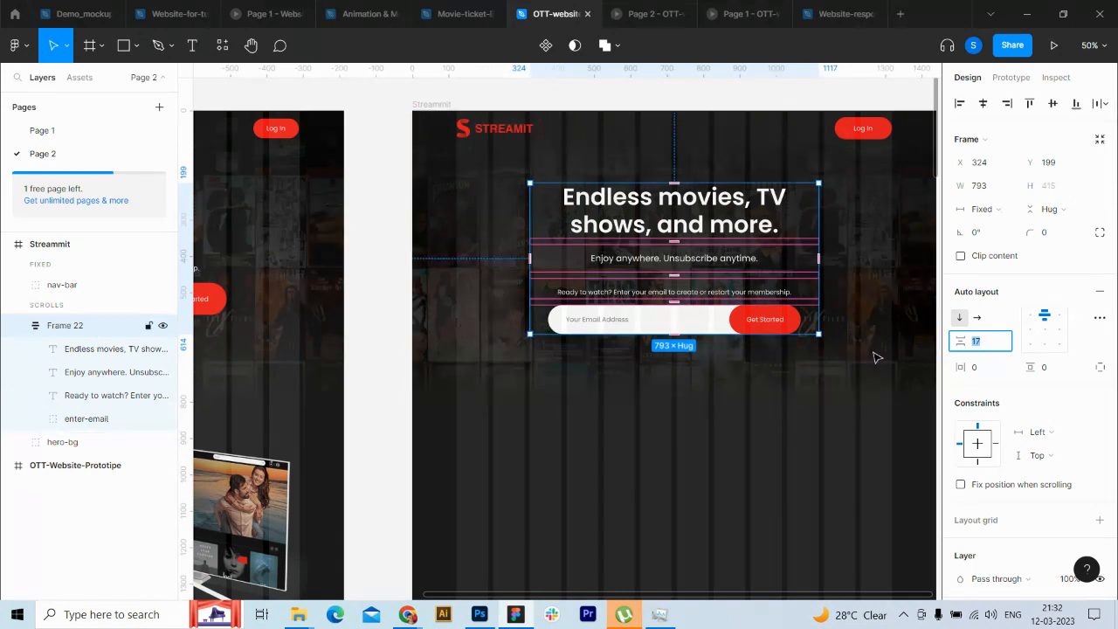
click(740, 396)
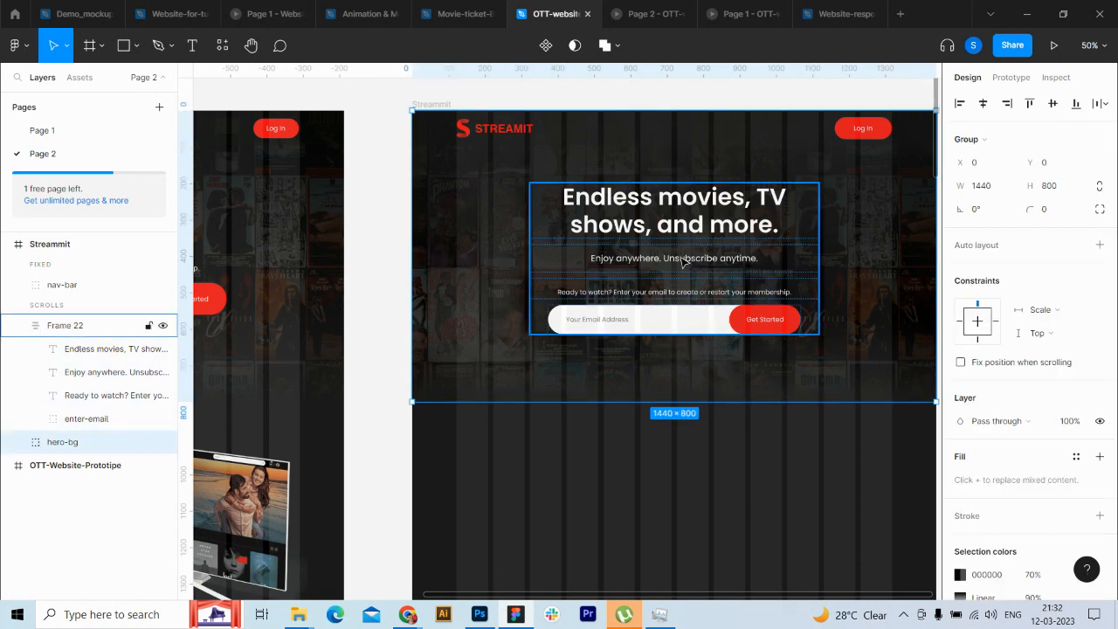
Step: Set the hero auto layout frame's vertical spacing between items to 4
click(80, 328)
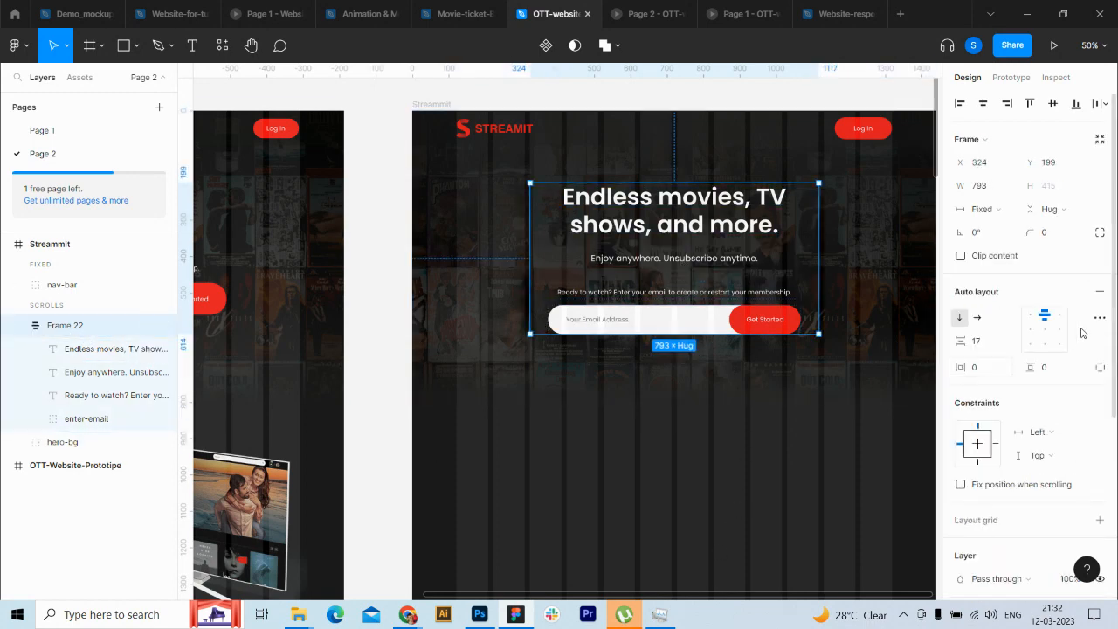
click(994, 347)
key(shift+Down)
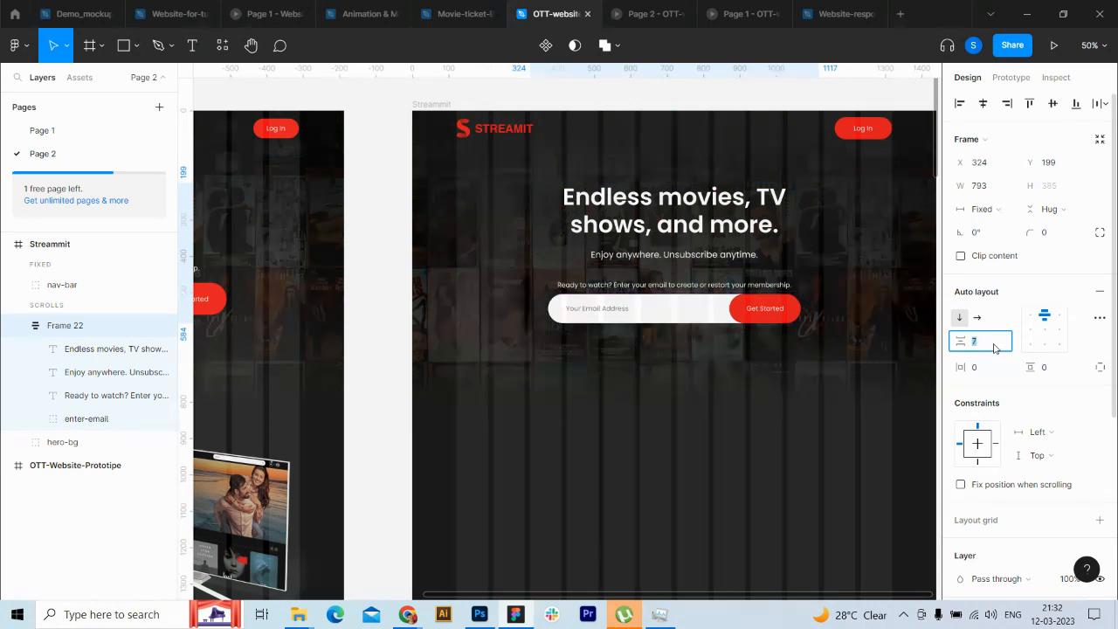
key(Down)
key(Down)
key(Down)
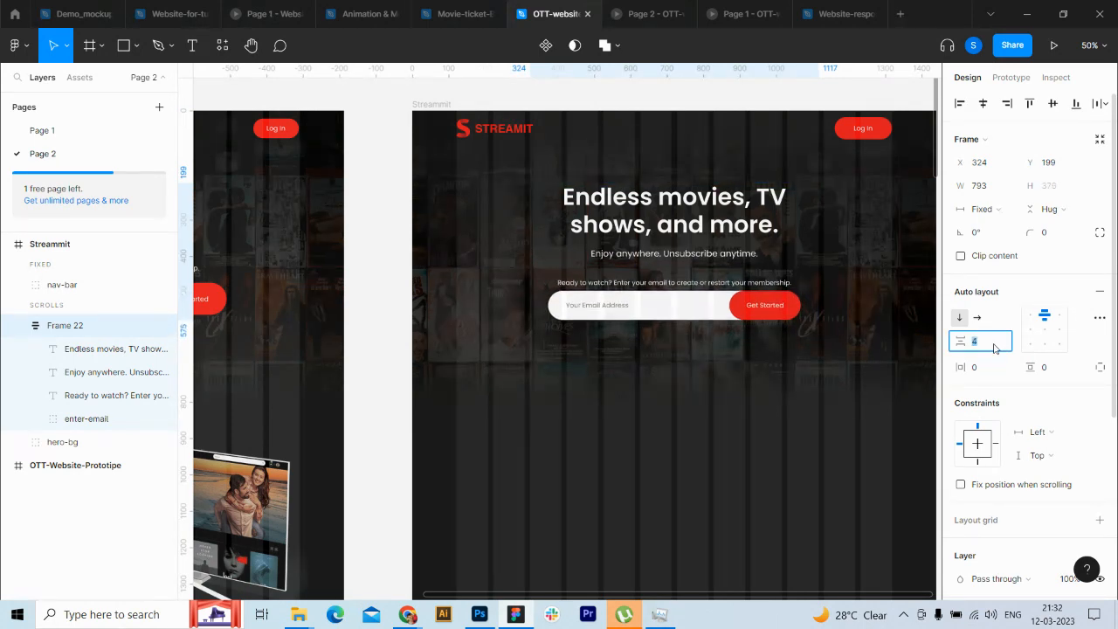
scroll(704, 594, left, 5)
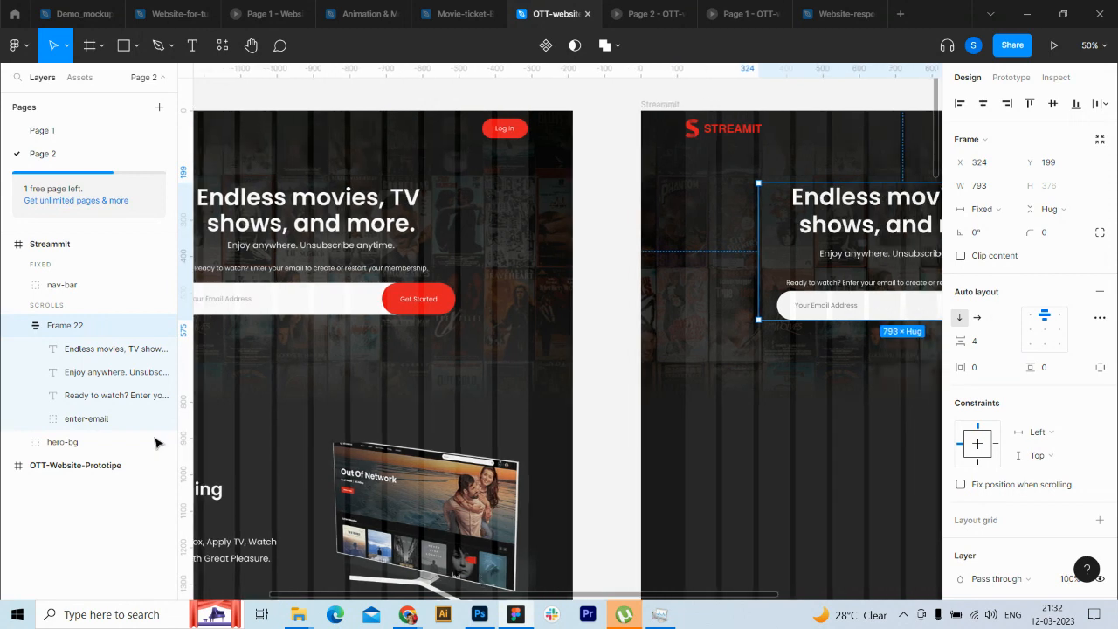
click(85, 421)
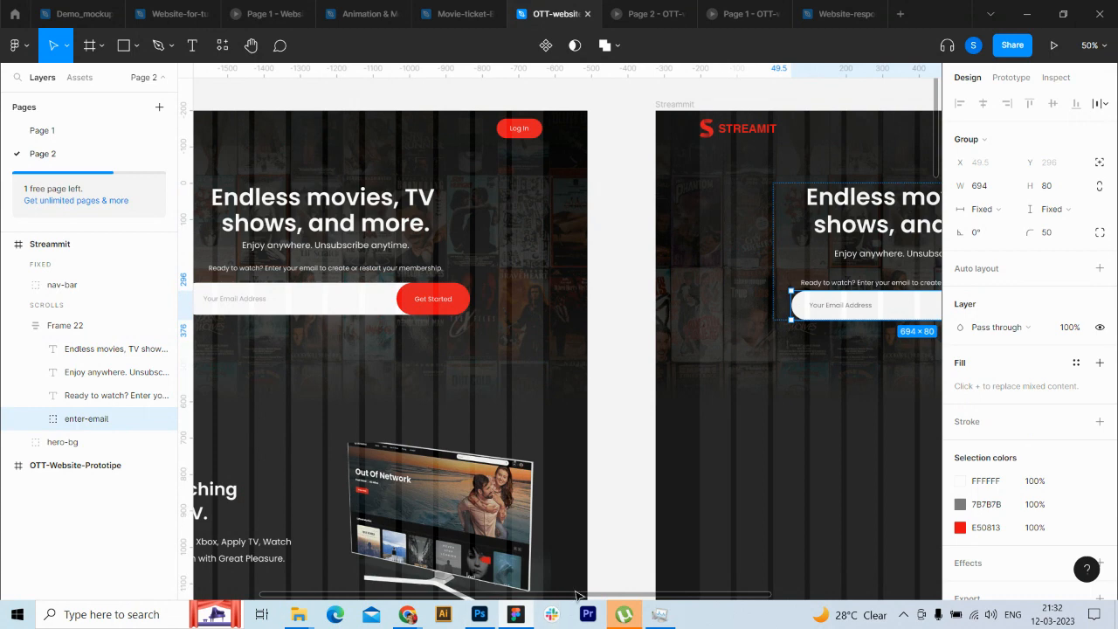
scroll(576, 594, right, 7)
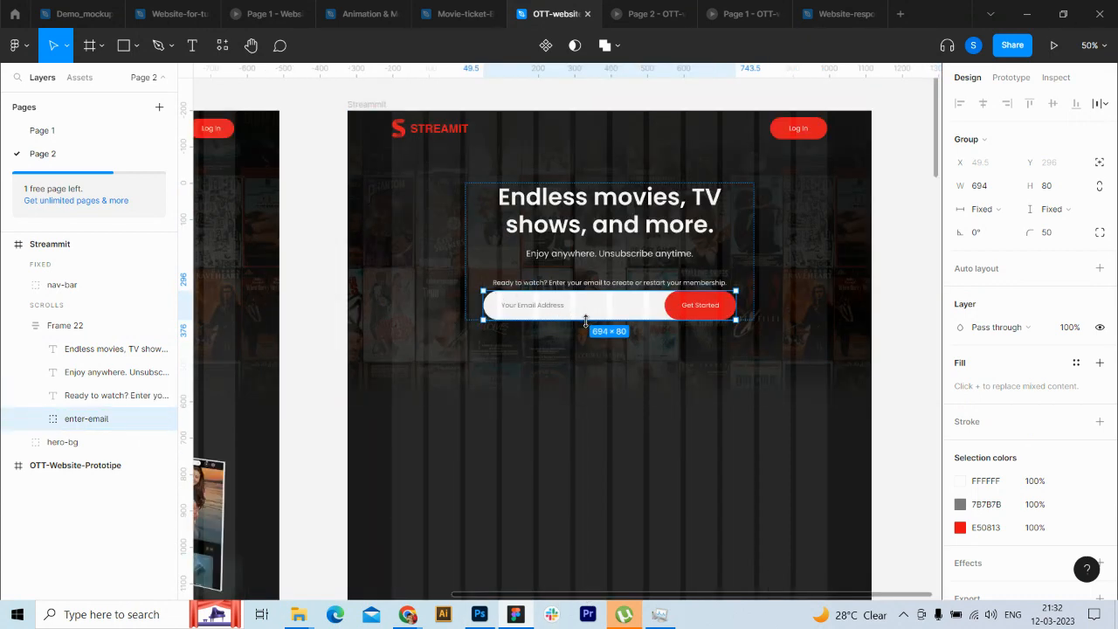
drag(582, 330, 583, 318)
Step: Set the "Ready to watch?" text's line height to 22 and enlarge its box height to 62
click(585, 284)
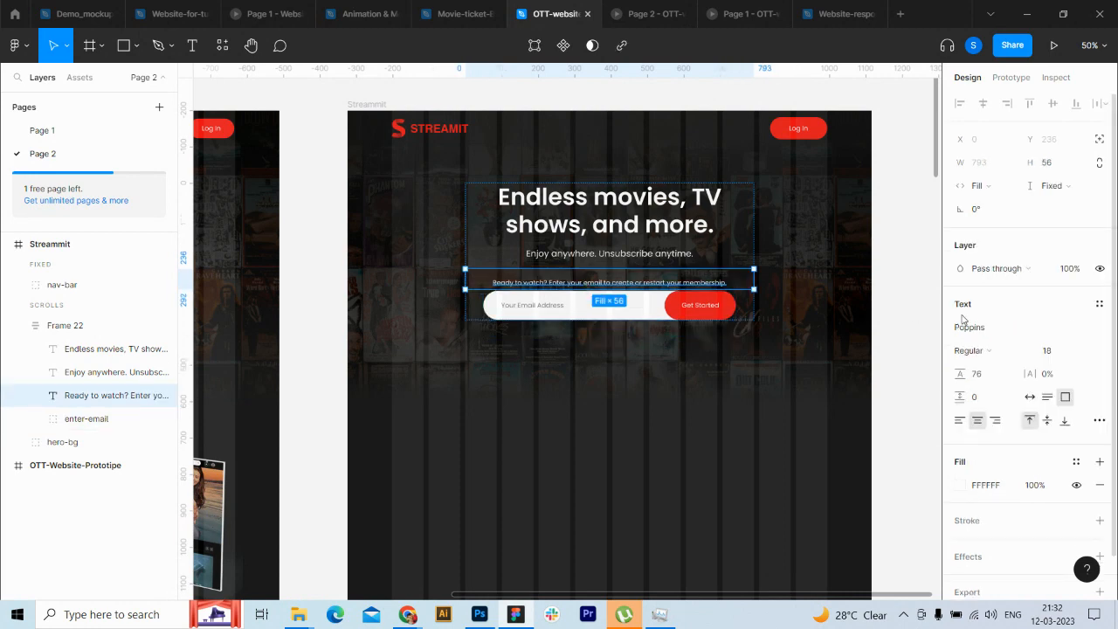
click(983, 376)
key(shift+Down)
key(shift+Down)
key(shift+Down)
key(shift+Down)
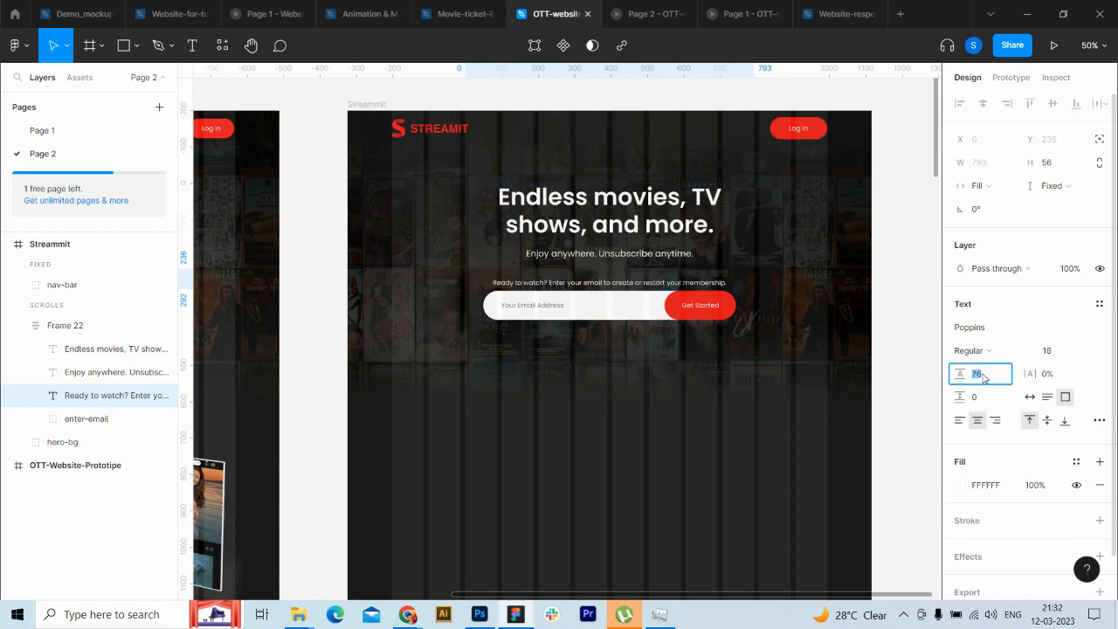
key(shift+Down)
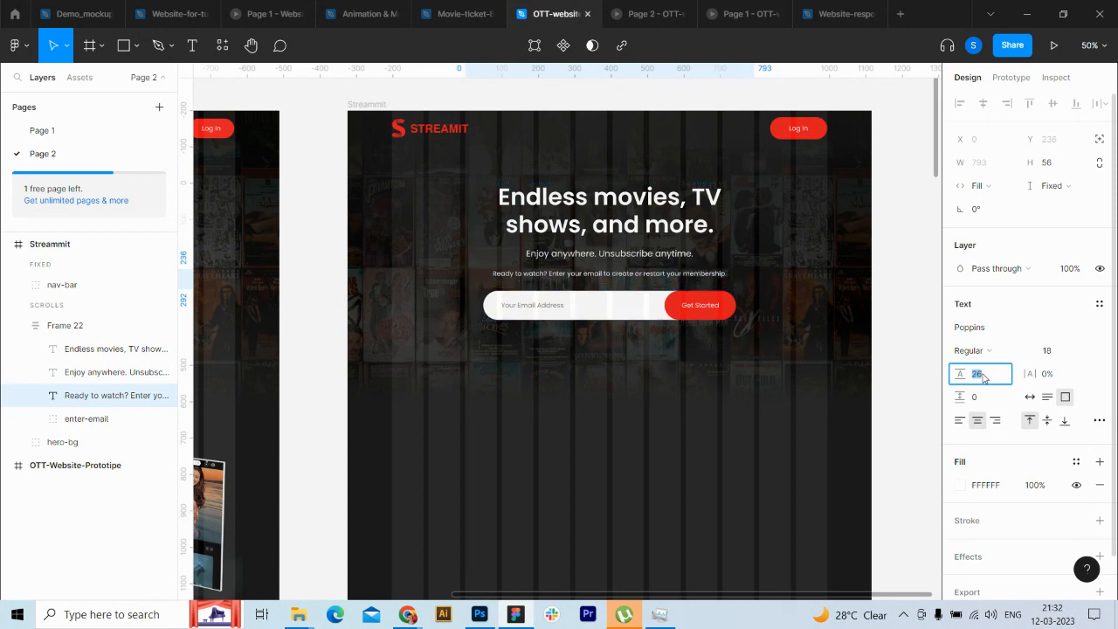
key(Down)
key(Down)
key(Down)
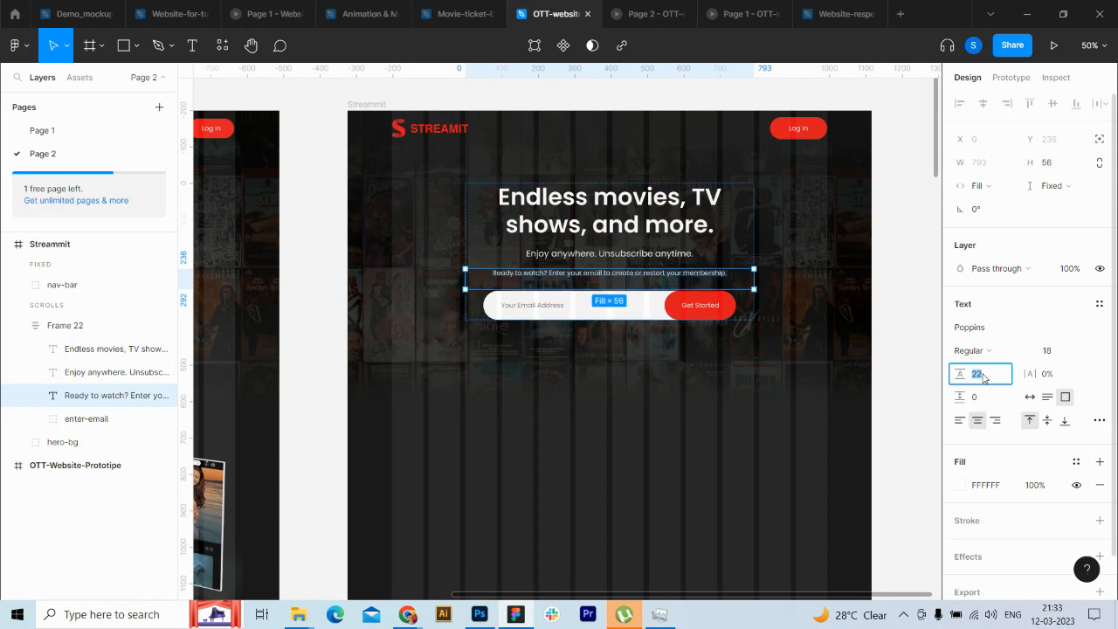
drag(735, 289, 739, 291)
click(910, 323)
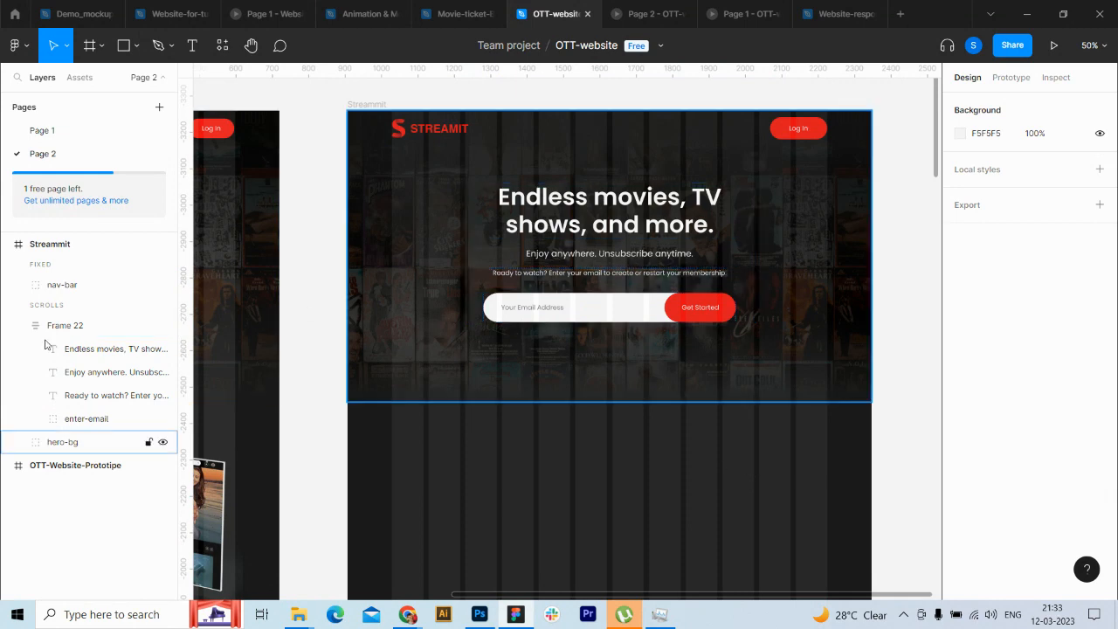
Step: Review the hero auto layout frame's settings, its parent Streammit frame and its three text layers
click(17, 325)
click(86, 335)
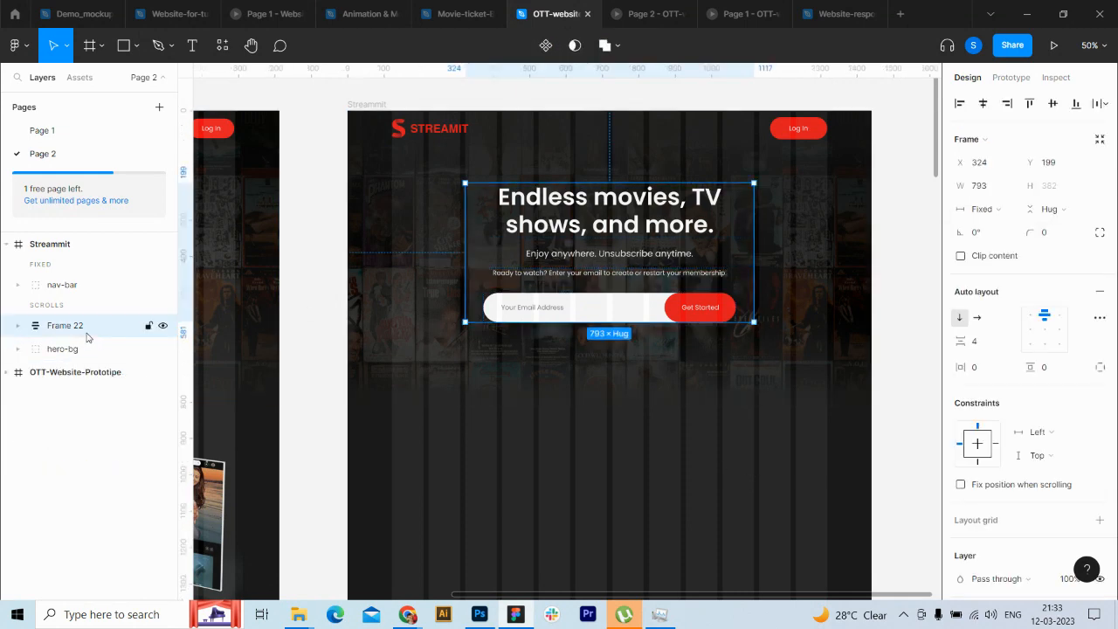
click(52, 245)
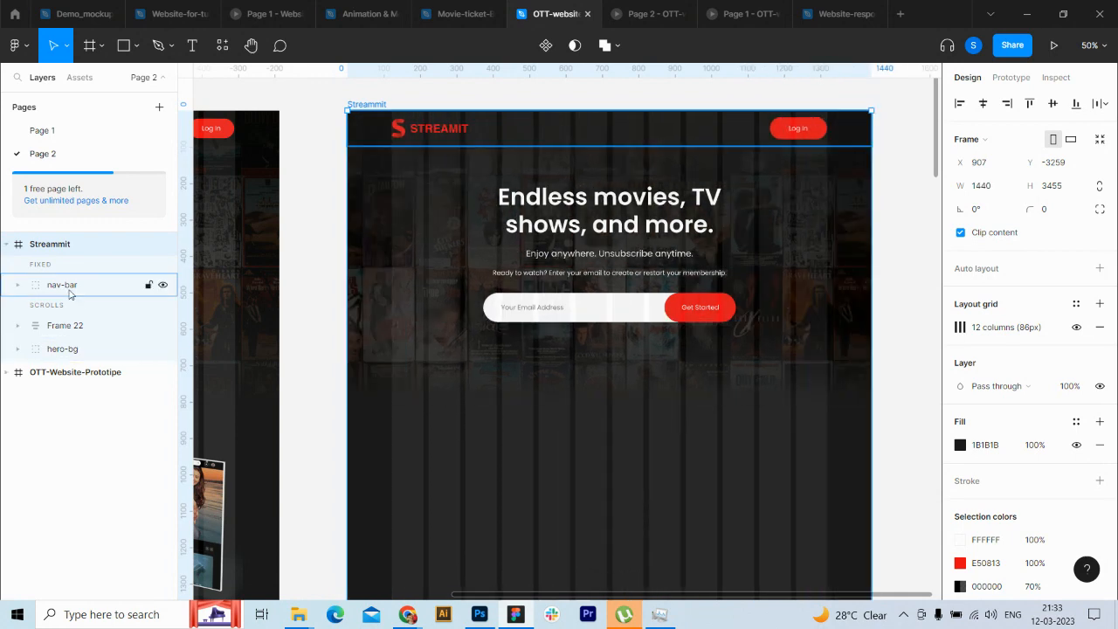
click(81, 325)
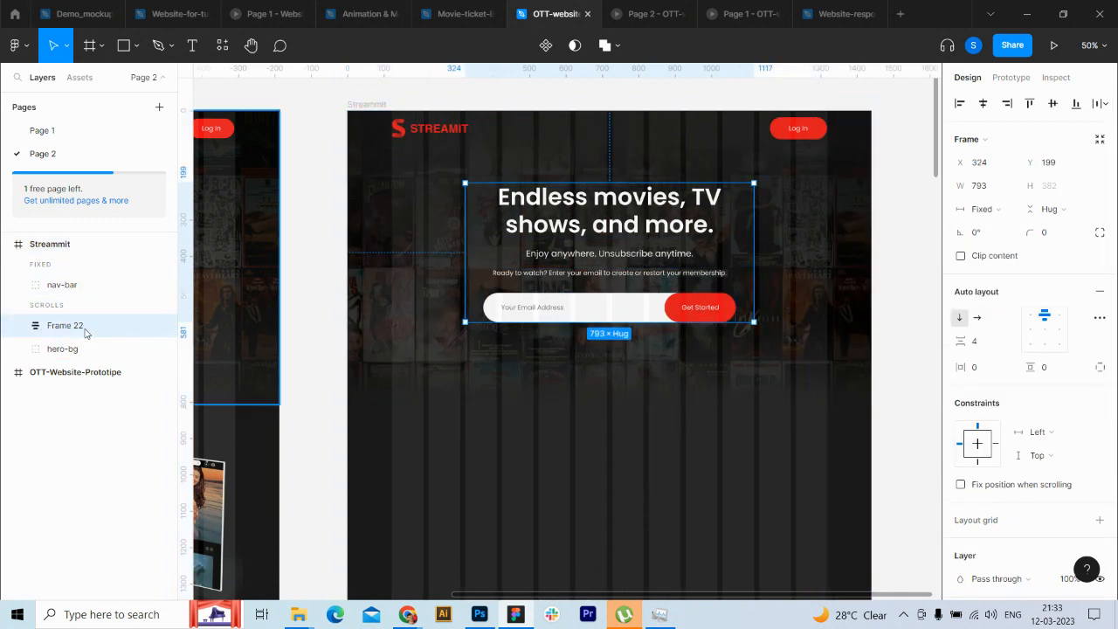
click(17, 325)
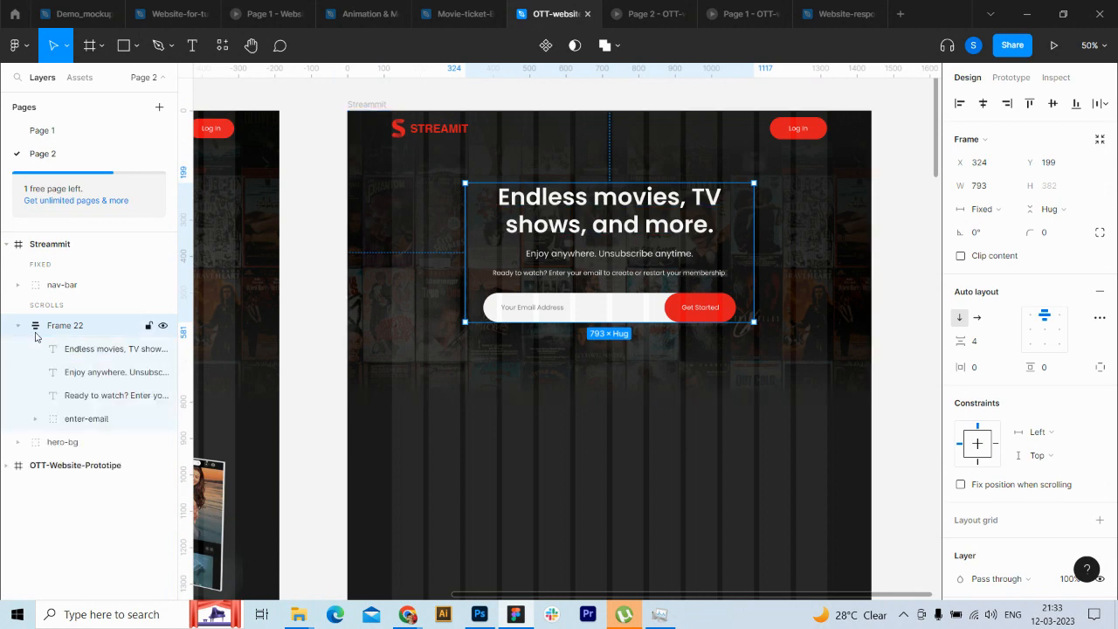
click(88, 354)
click(96, 372)
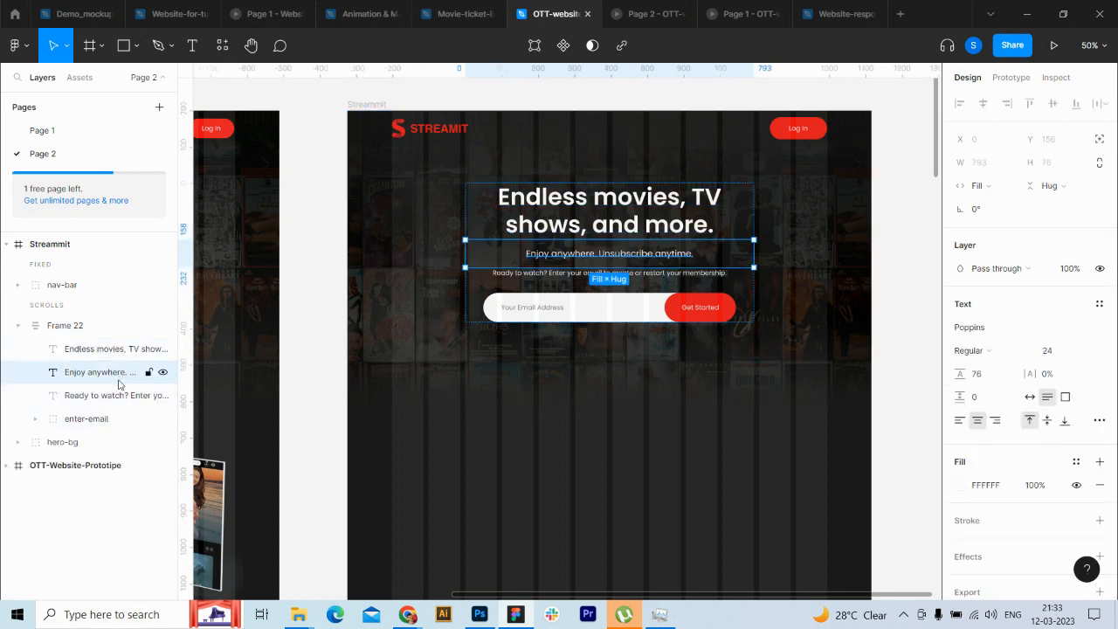
click(105, 394)
click(18, 325)
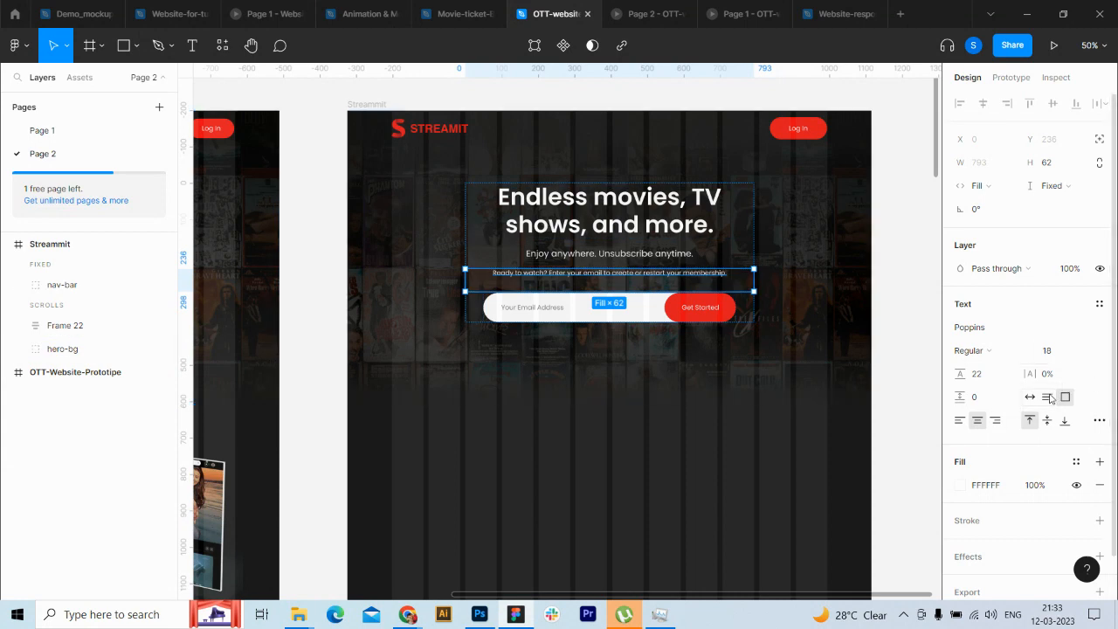
Step: Set the hero auto layout frame's horizontal constraint to Scale
click(61, 327)
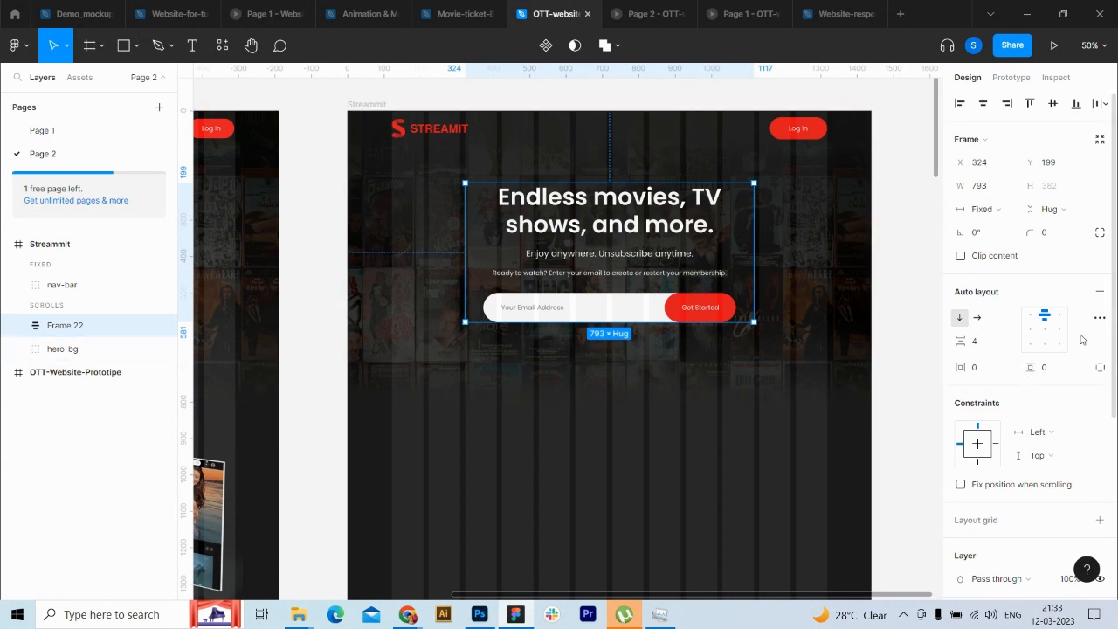
click(1068, 437)
click(1047, 503)
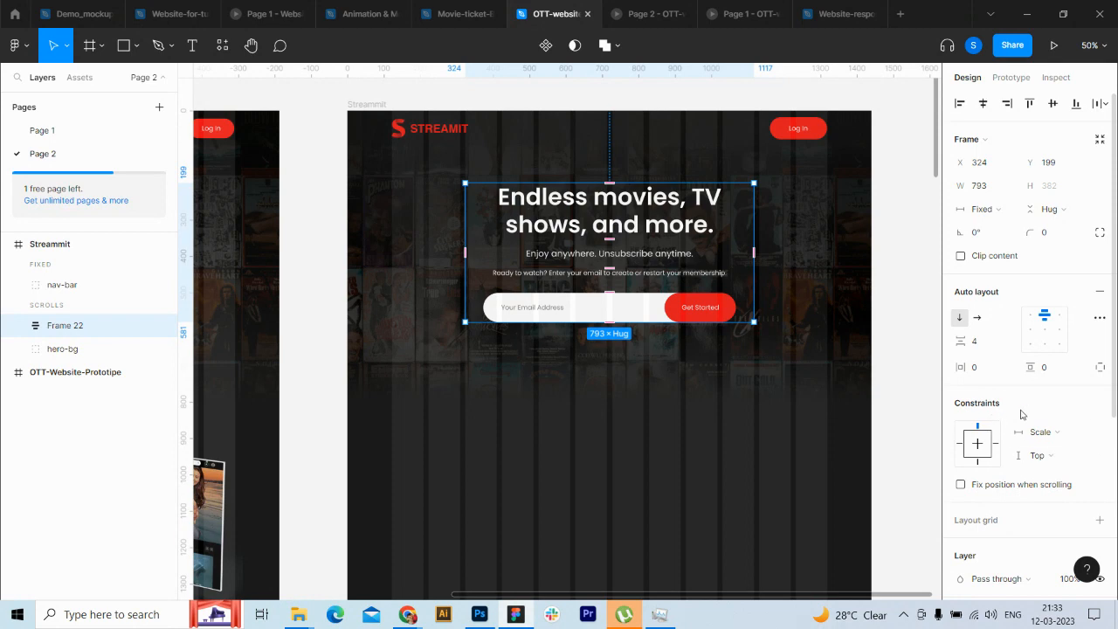
Step: Test the hero's responsiveness by widening the Streammit frame to 1785, and undo the resize
click(67, 242)
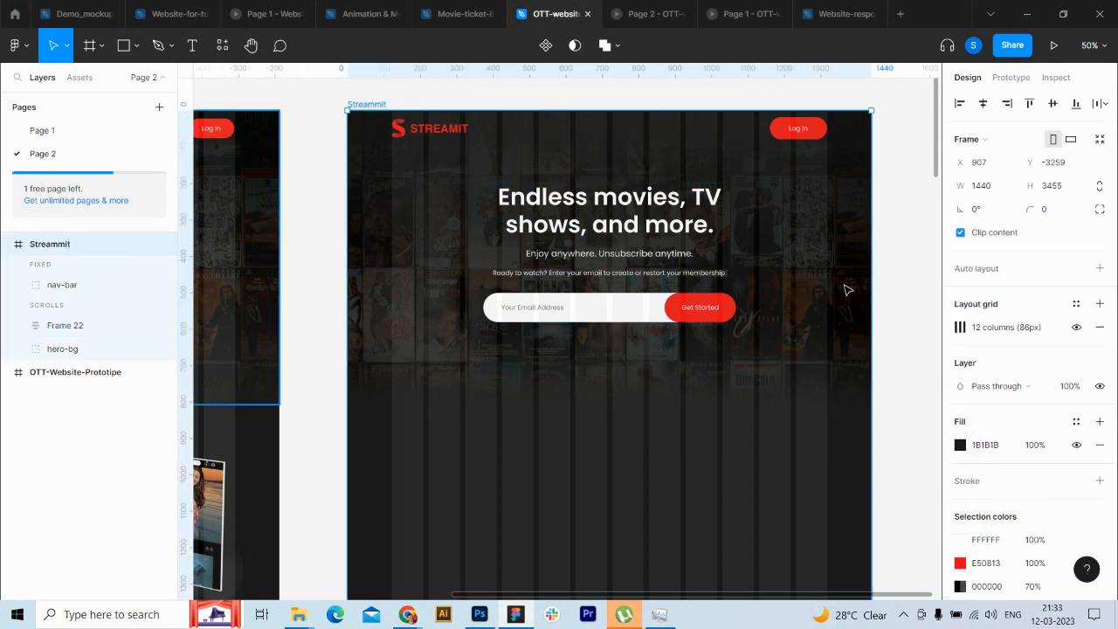
drag(869, 299, 845, 359)
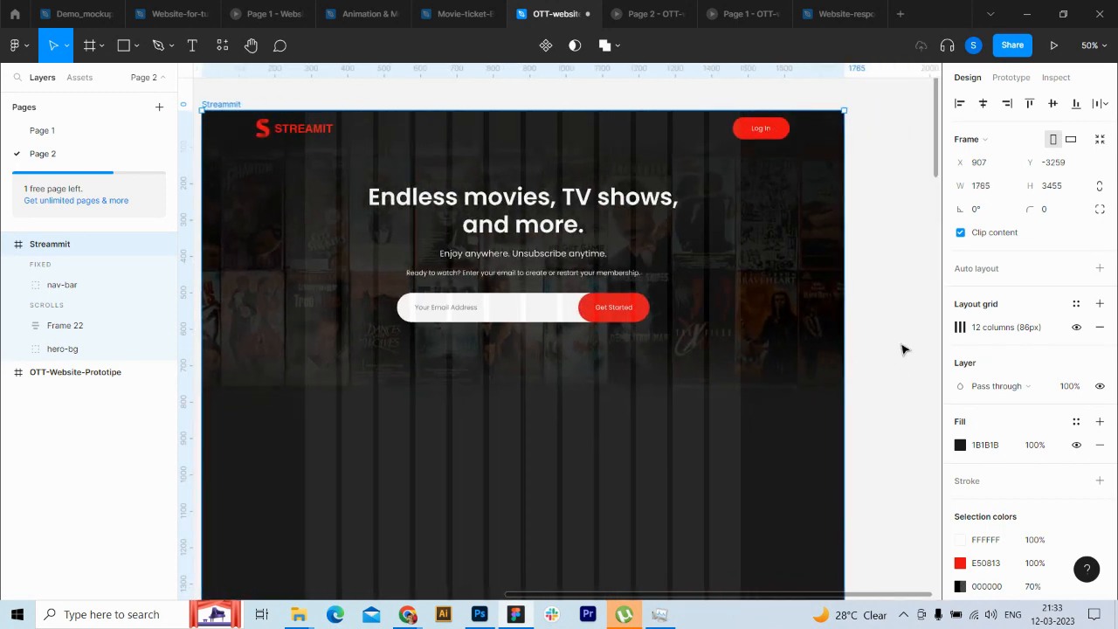
key(ctrl+z)
drag(774, 596, 721, 593)
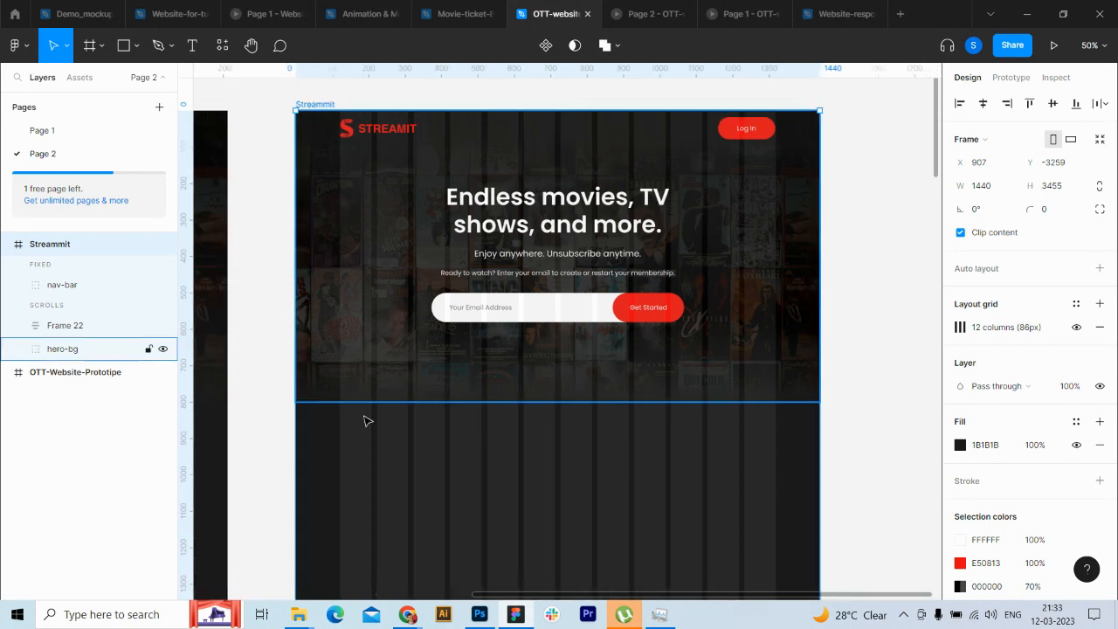
click(481, 219)
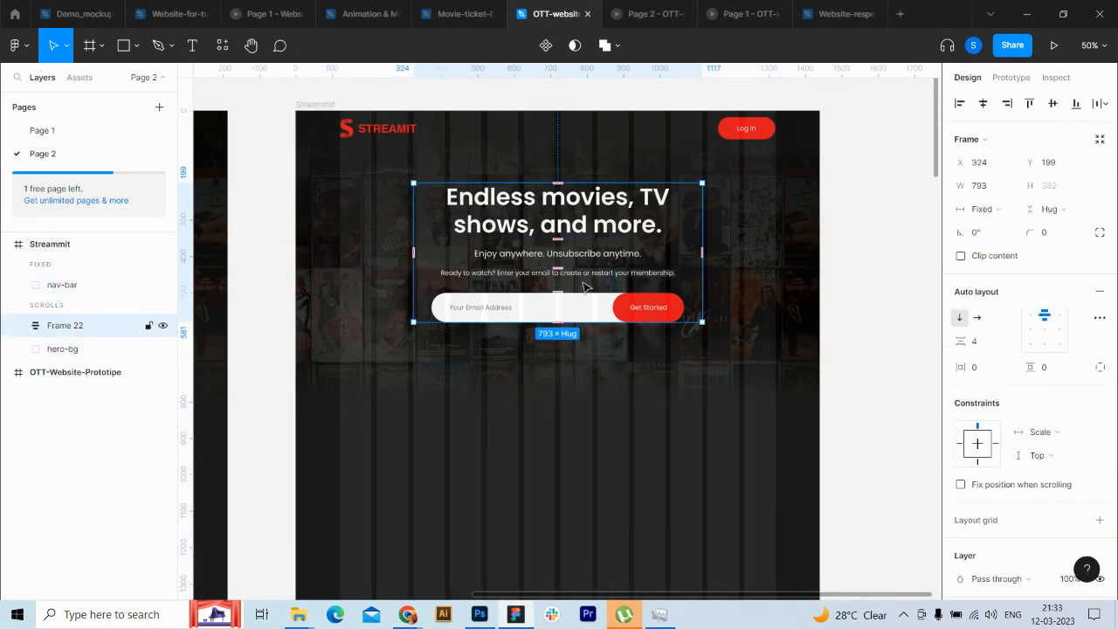
click(871, 433)
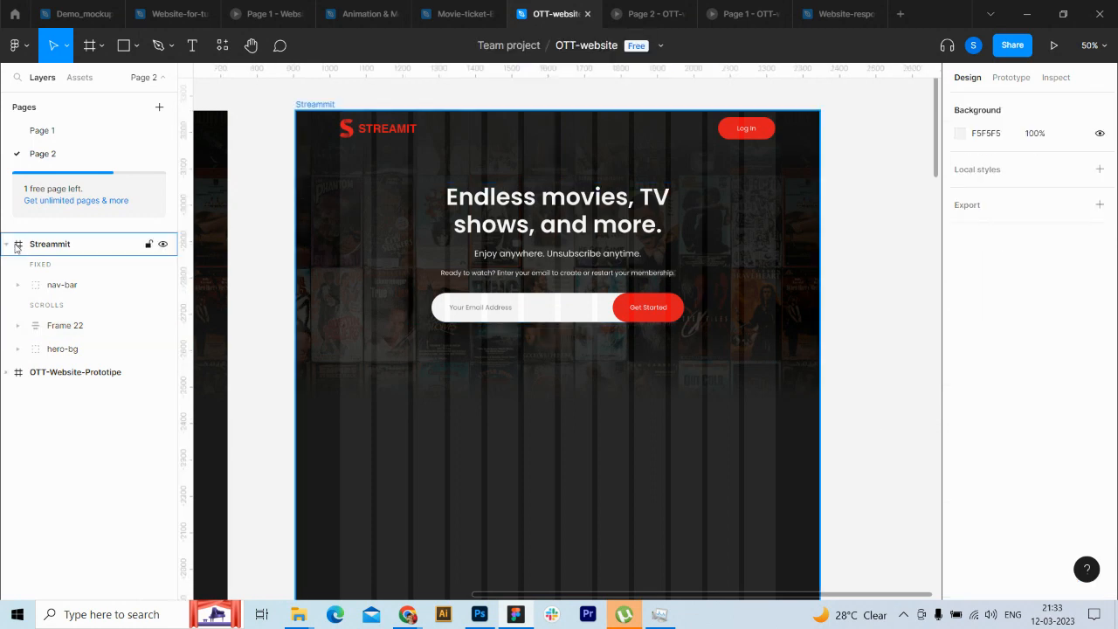
Step: Check the hero section in the Page 2 prototype preview and return to the OTT-website design file
click(641, 10)
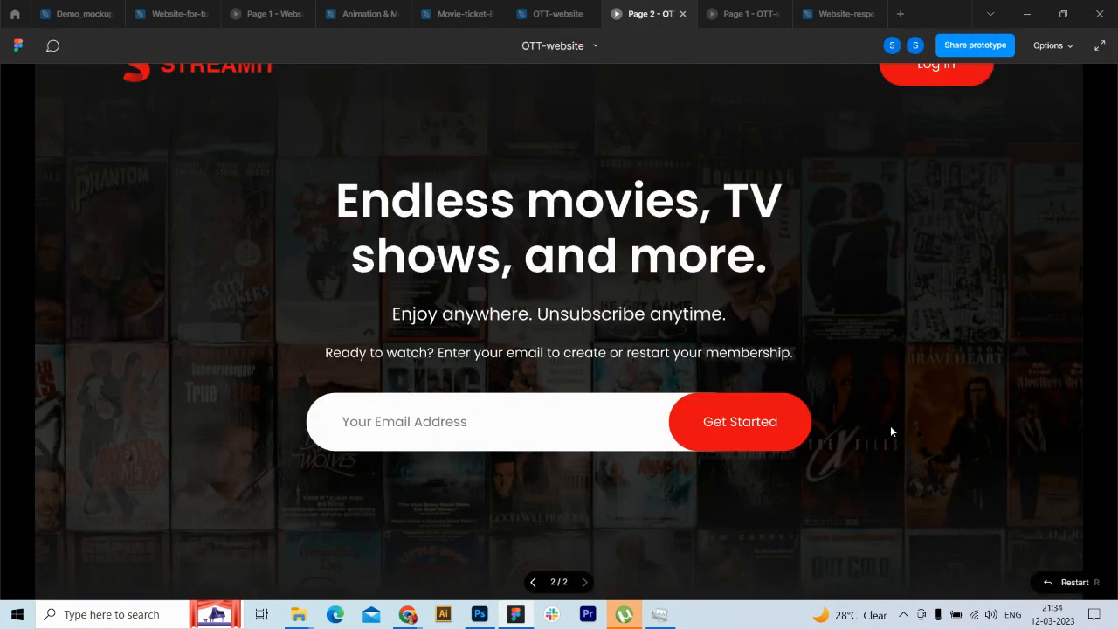
drag(891, 426, 888, 498)
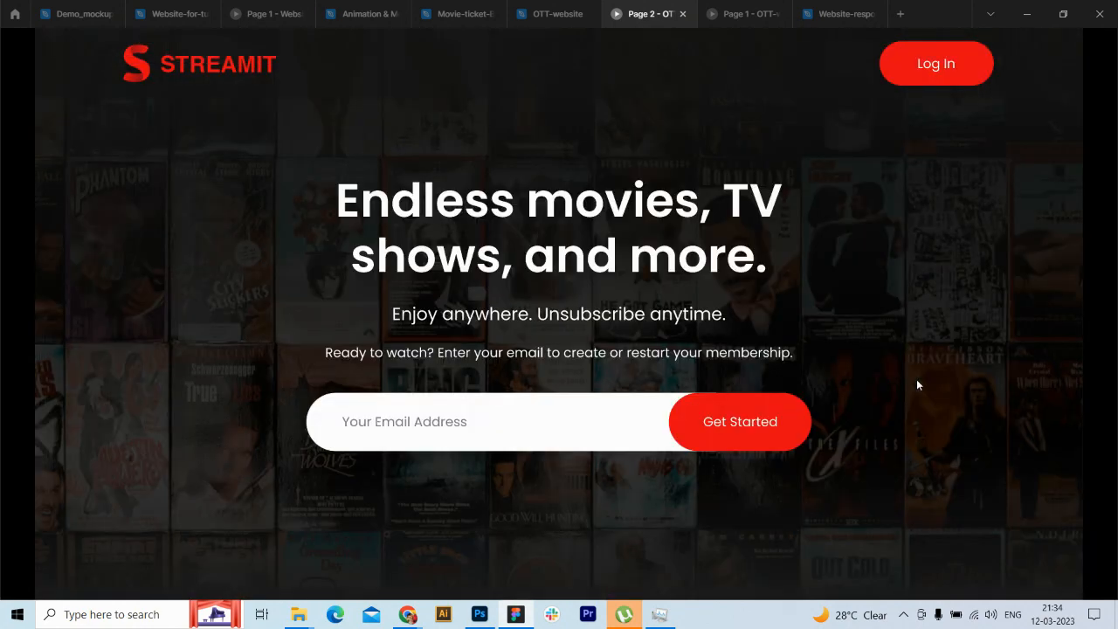
drag(916, 379, 963, 459)
click(556, 16)
Step: Move the "Enjoy Watching Them on TV." section group in the OTT-Website-Prototipe frame right to X 128
drag(858, 595, 573, 612)
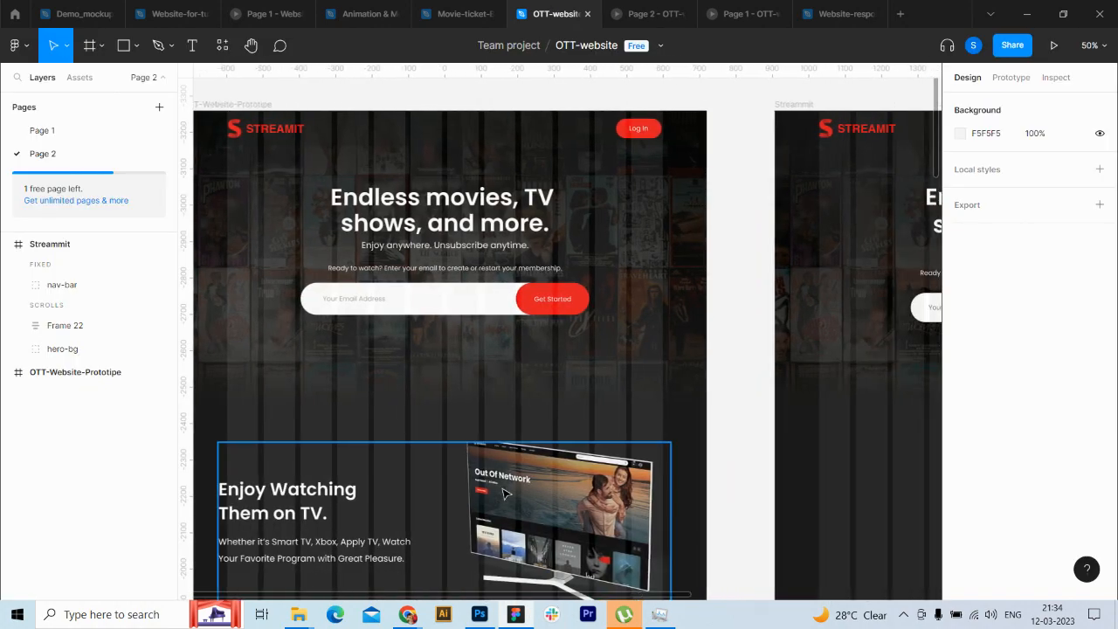
click(566, 517)
key(shift+Right)
key(shift+Right)
key(shift+Right)
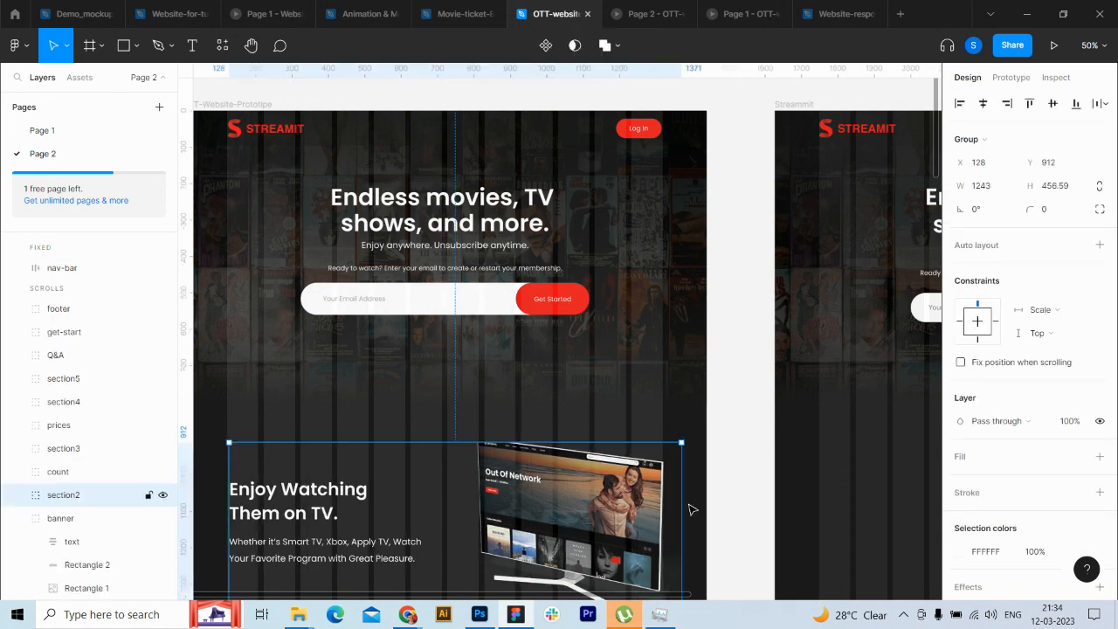
Step: Place the TV image 3.webp from the OTT site's New folder in the Streammit frame at X 881, Y 856
drag(684, 601, 734, 603)
drag(837, 604, 886, 609)
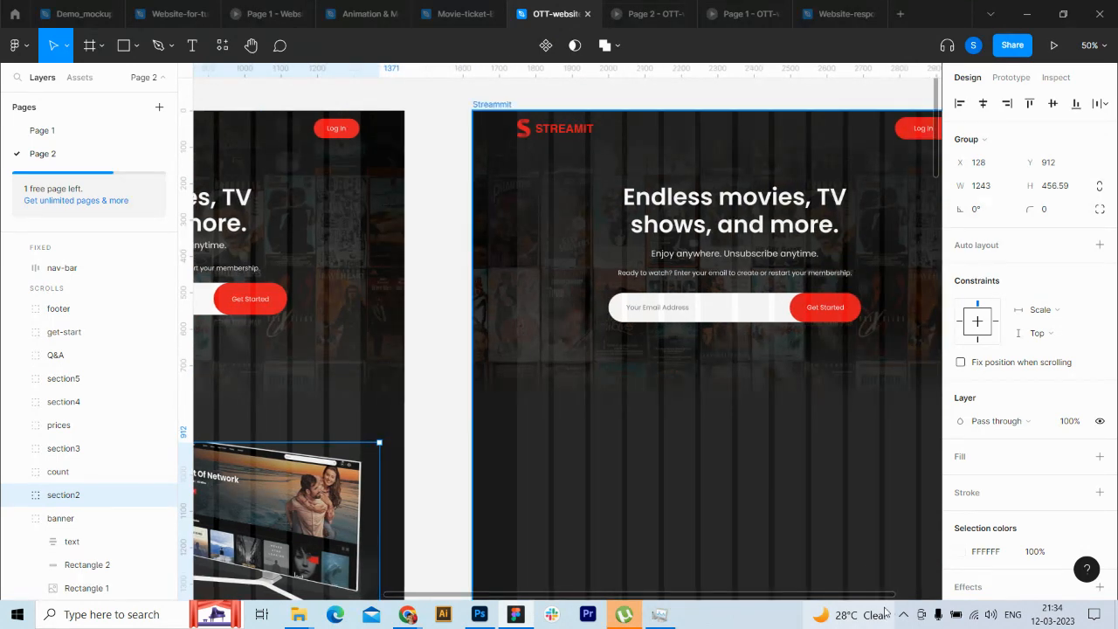
key(ctrl+minus)
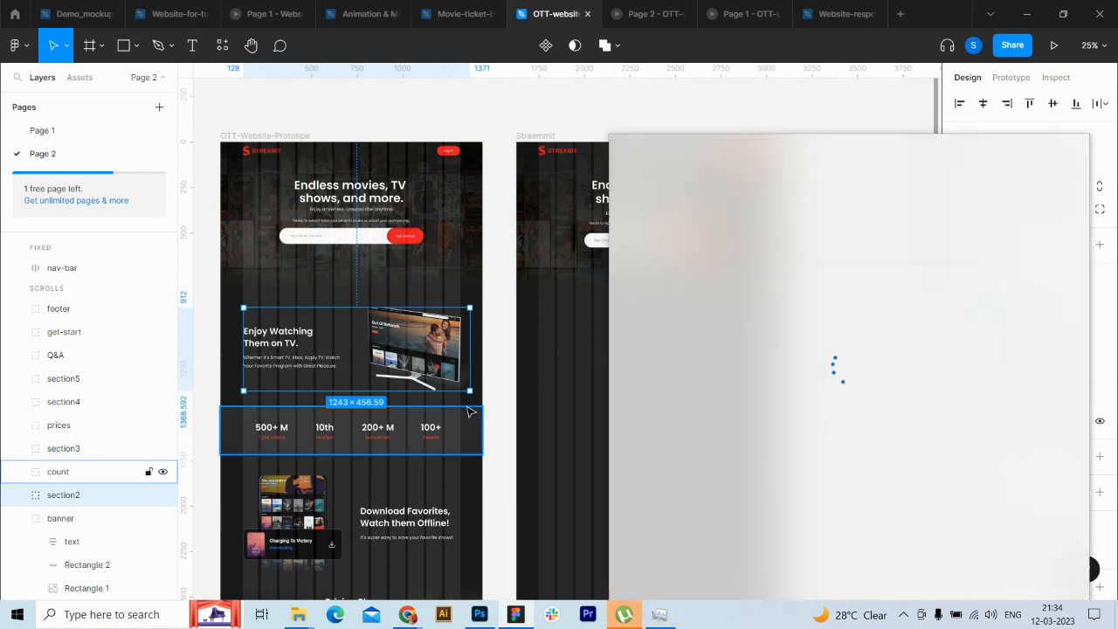
click(941, 150)
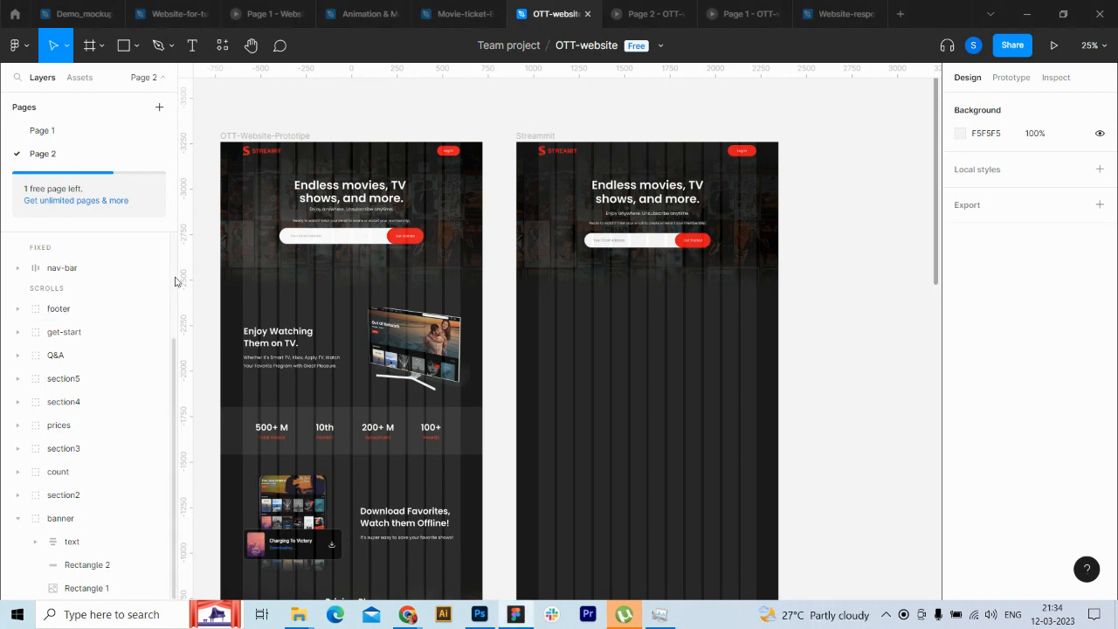
scroll(131, 280, up, 3)
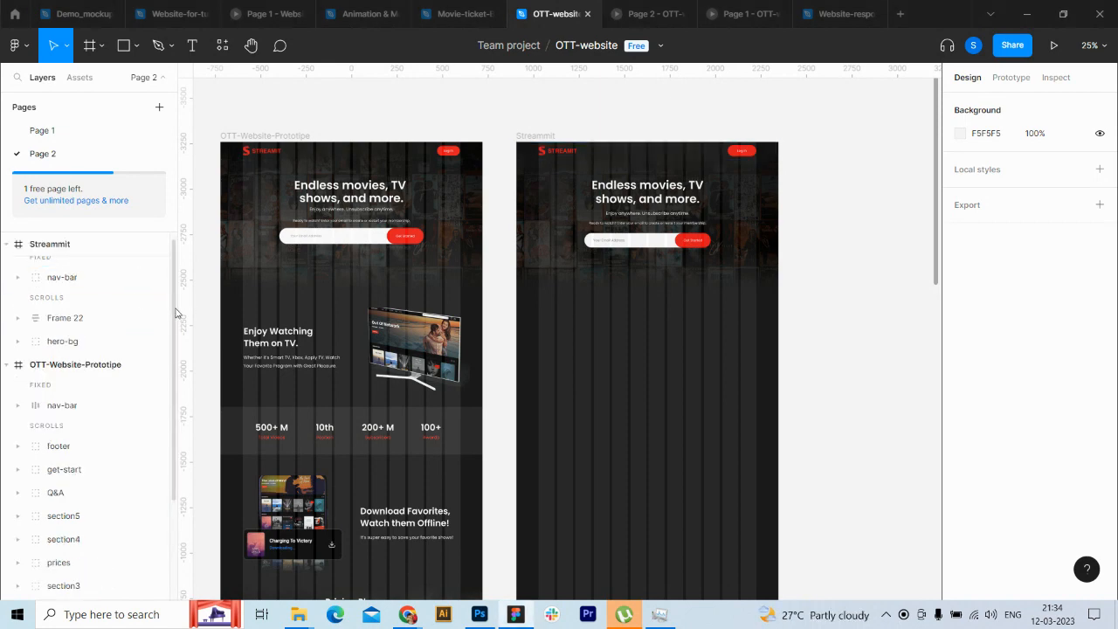
scroll(76, 330, up, 1)
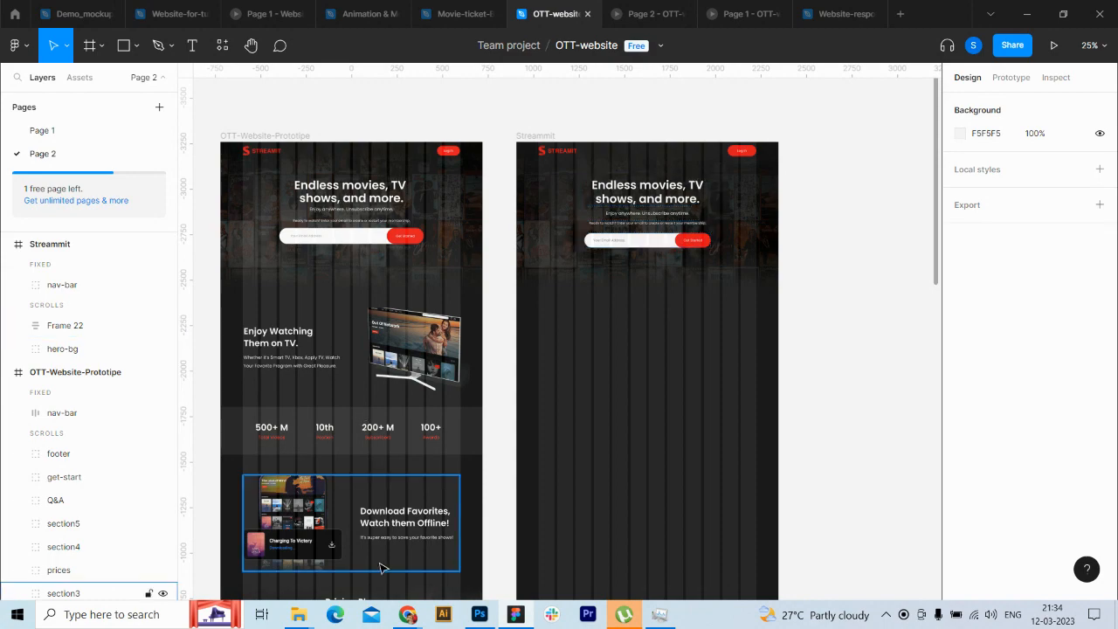
key(alt+Tab)
drag(898, 332, 918, 248)
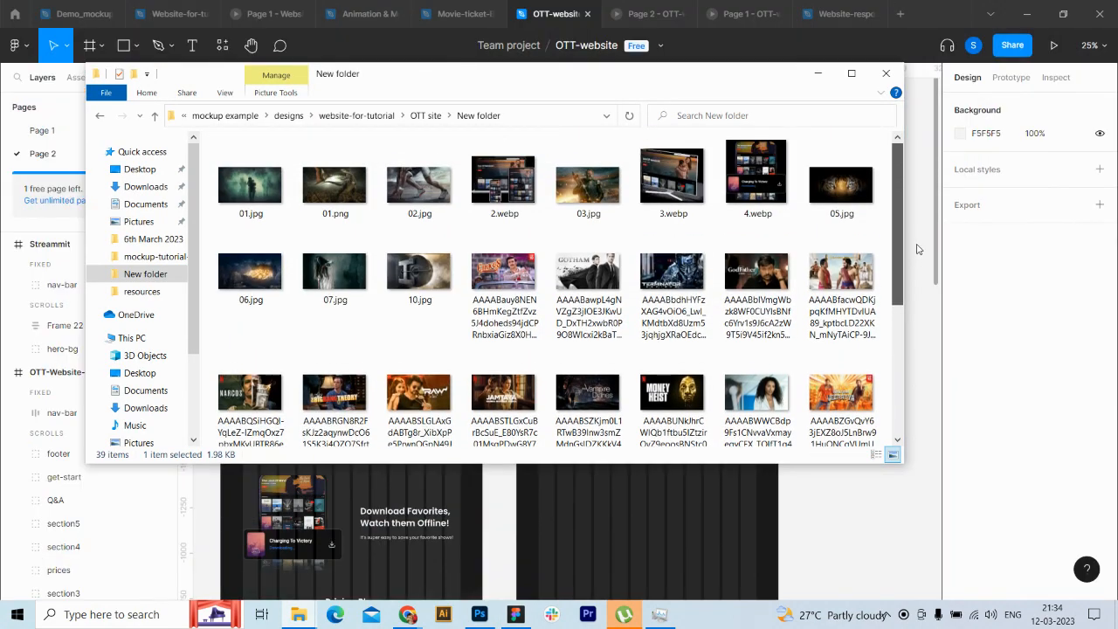
click(670, 186)
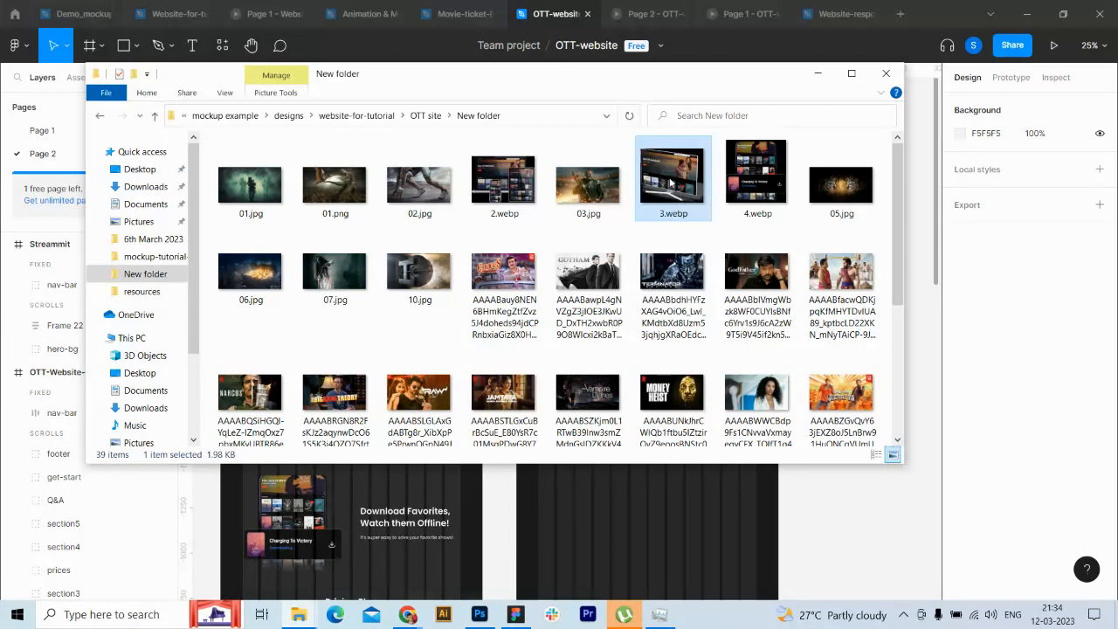
drag(670, 181, 683, 503)
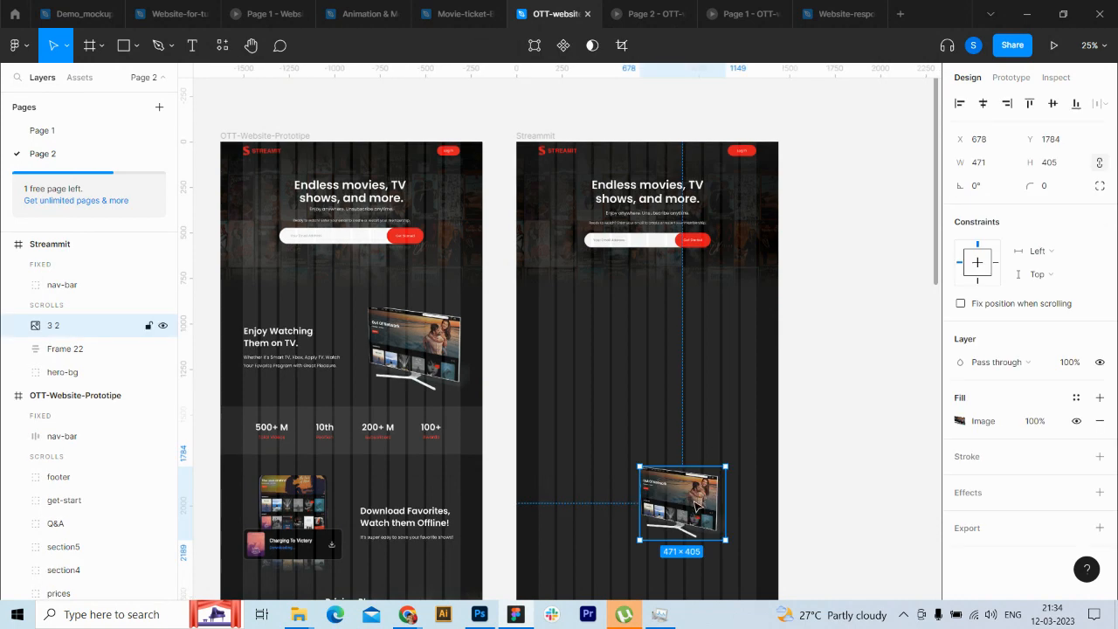
drag(696, 505, 733, 334)
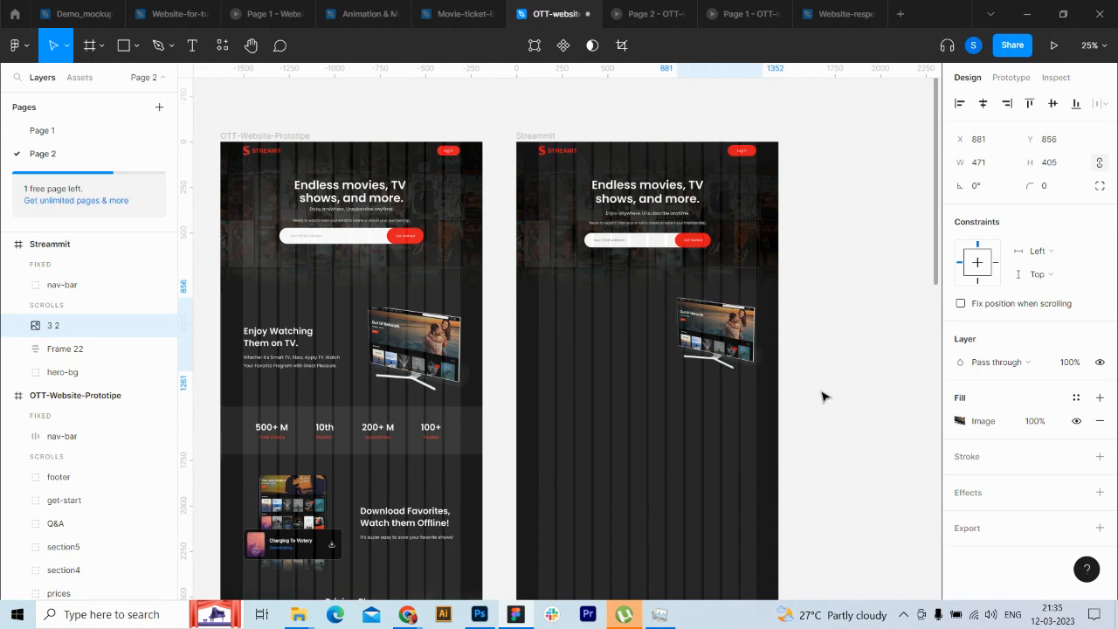
Step: Enlarge the TV image in the Streammit frame to a width of 531, keeping its proportions
click(1099, 163)
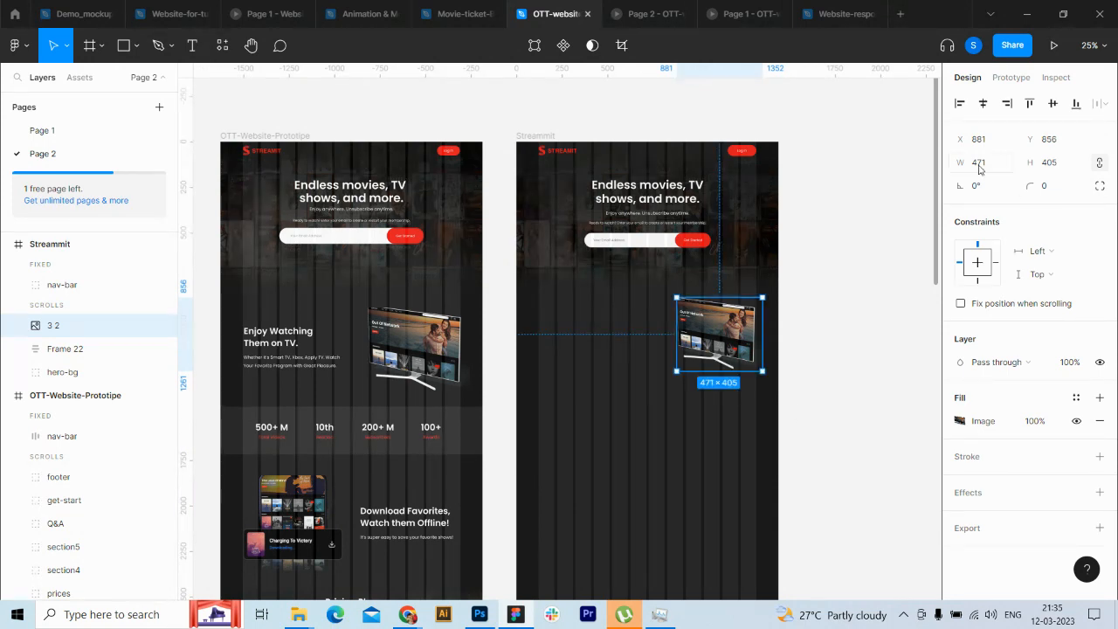
click(978, 162)
text(501)
key(Return)
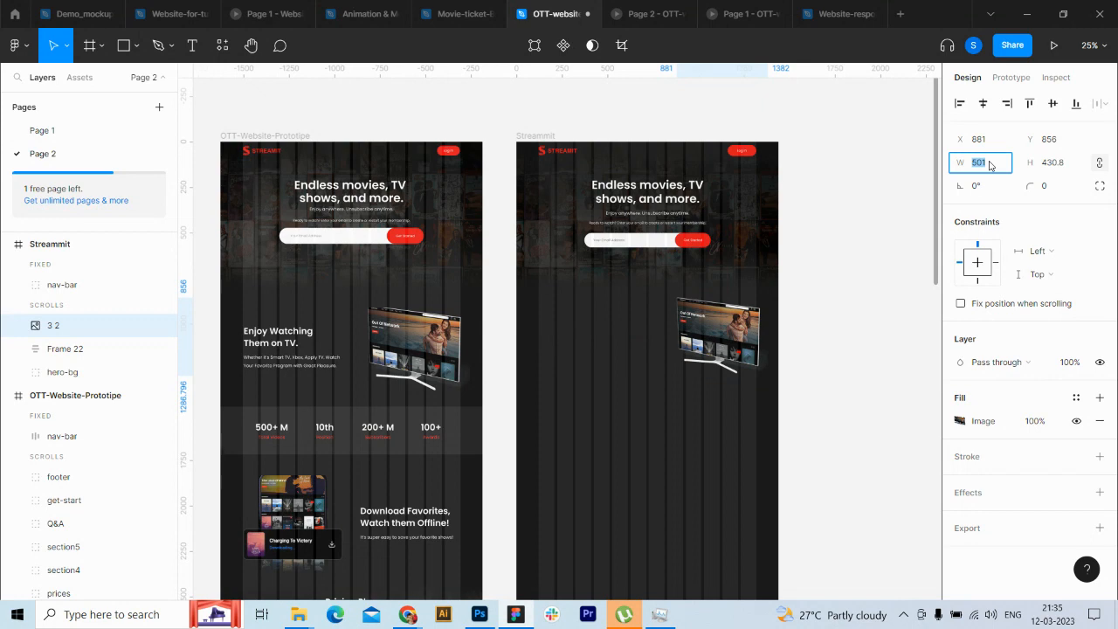
key(shift+Up)
key(shift+Up)
key(shift+Up)
key(Return)
Step: Move the TV image to X 831, Y 855 and set its horizontal constraint to Center
key(shift+Left)
key(shift+Left)
key(shift+Left)
key(shift+Left)
key(shift+Left)
key(shift+Left)
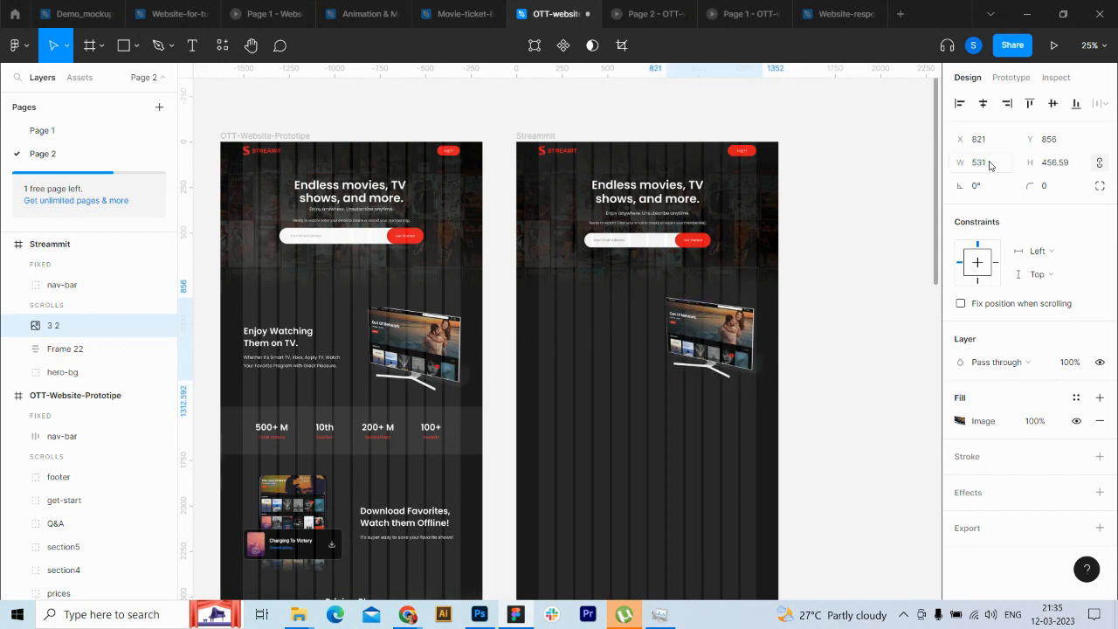
key(shift+Right)
key(Up)
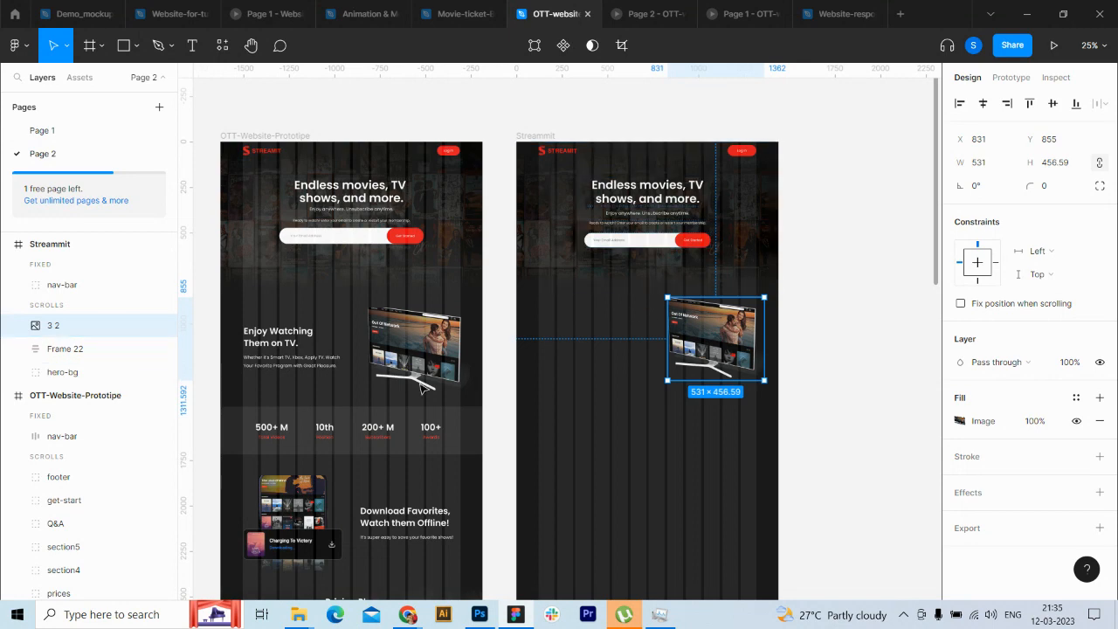
click(1066, 251)
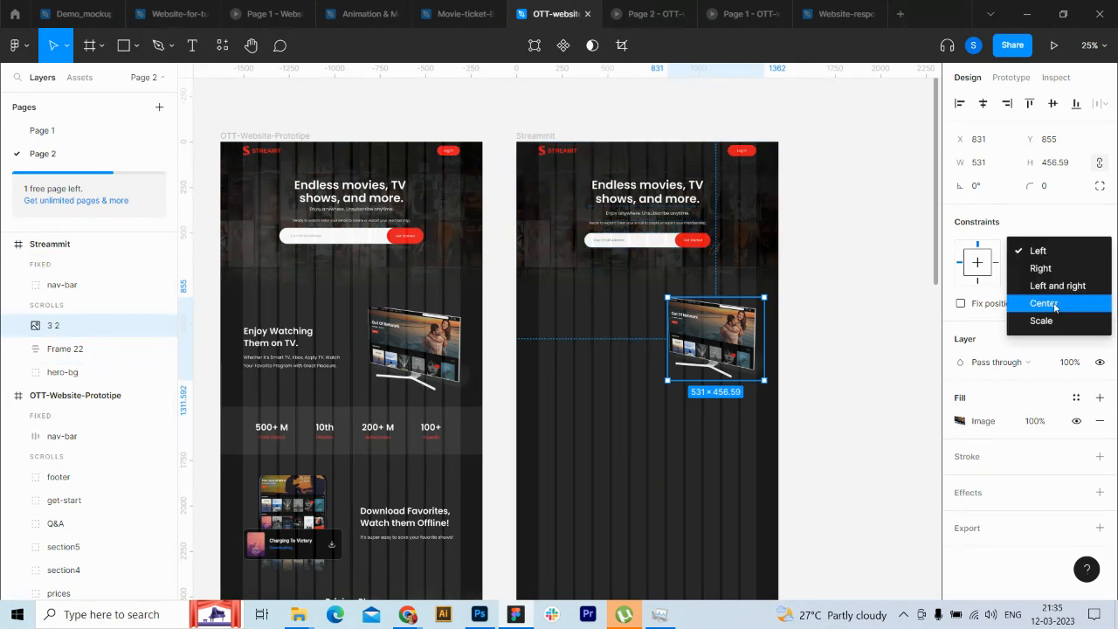
click(1056, 306)
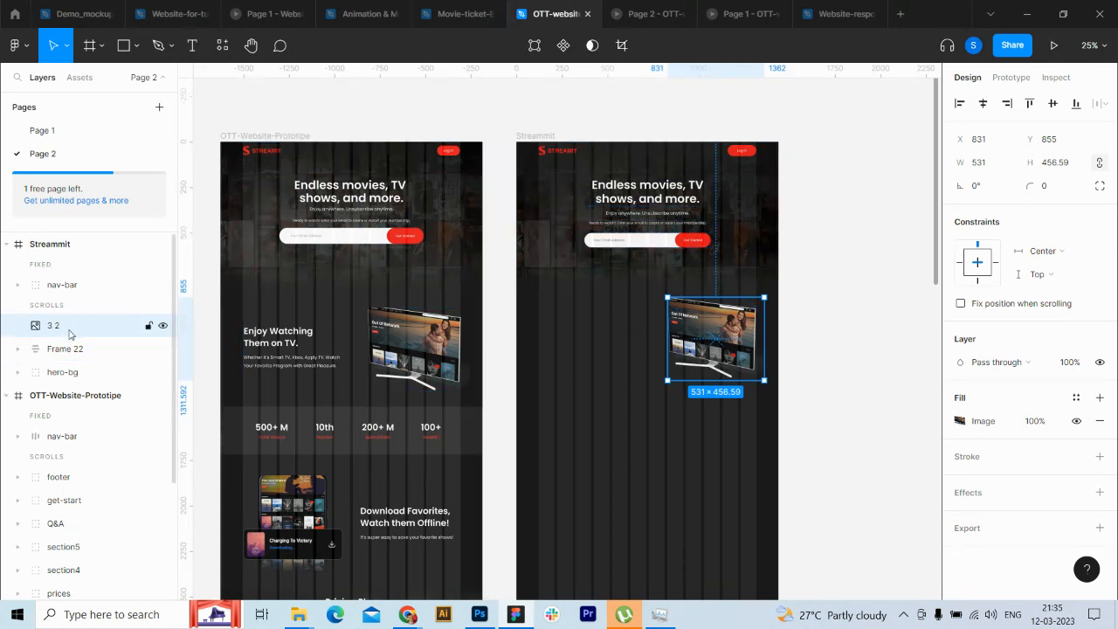
Step: Draw a text box about 591 × 168 beside the Streammit TV image, using Poppins SemiBold at size 48
key(t)
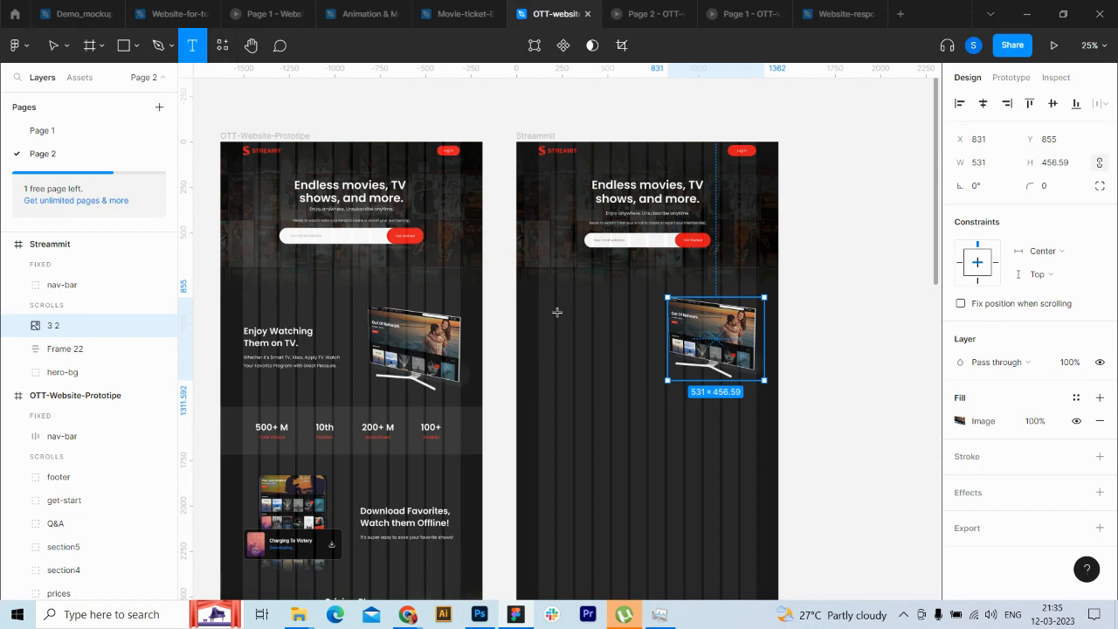
drag(537, 306, 647, 340)
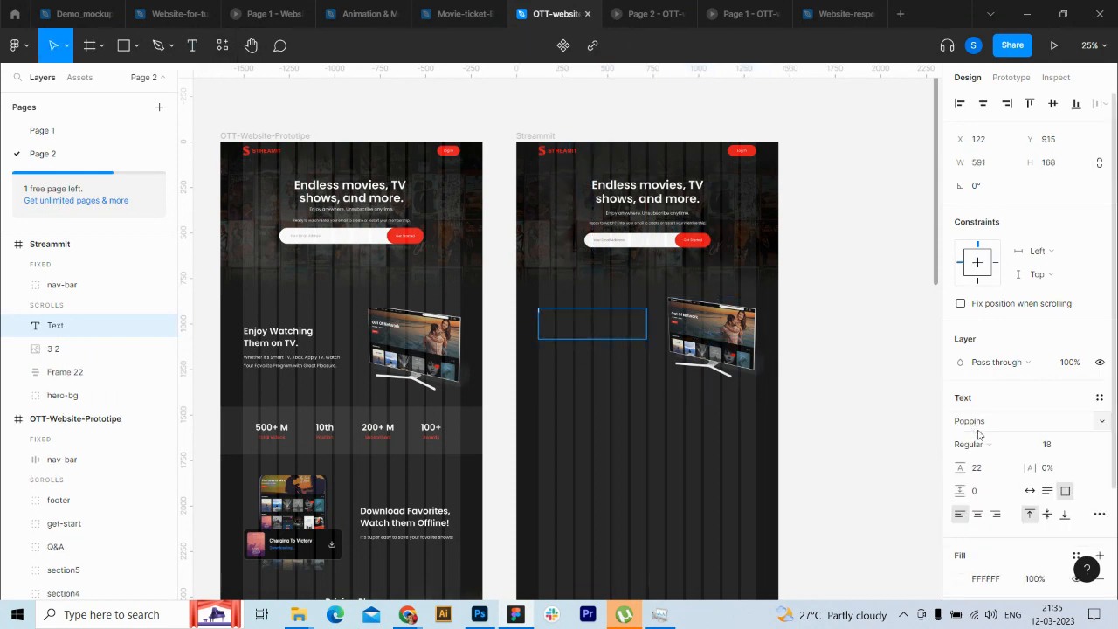
click(1053, 446)
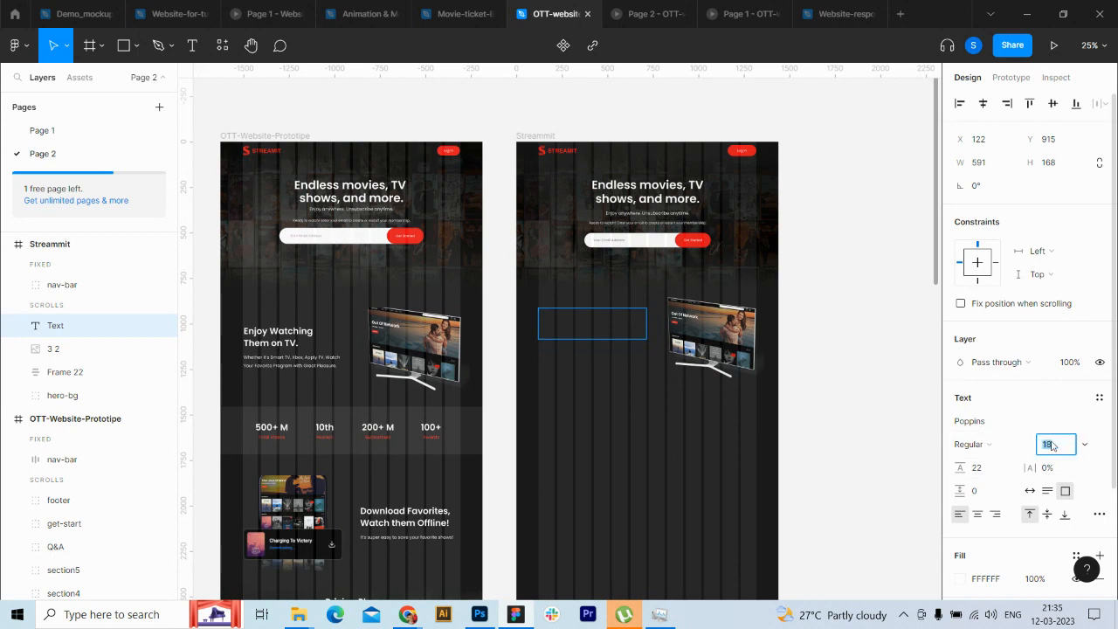
text(4)
key(Return)
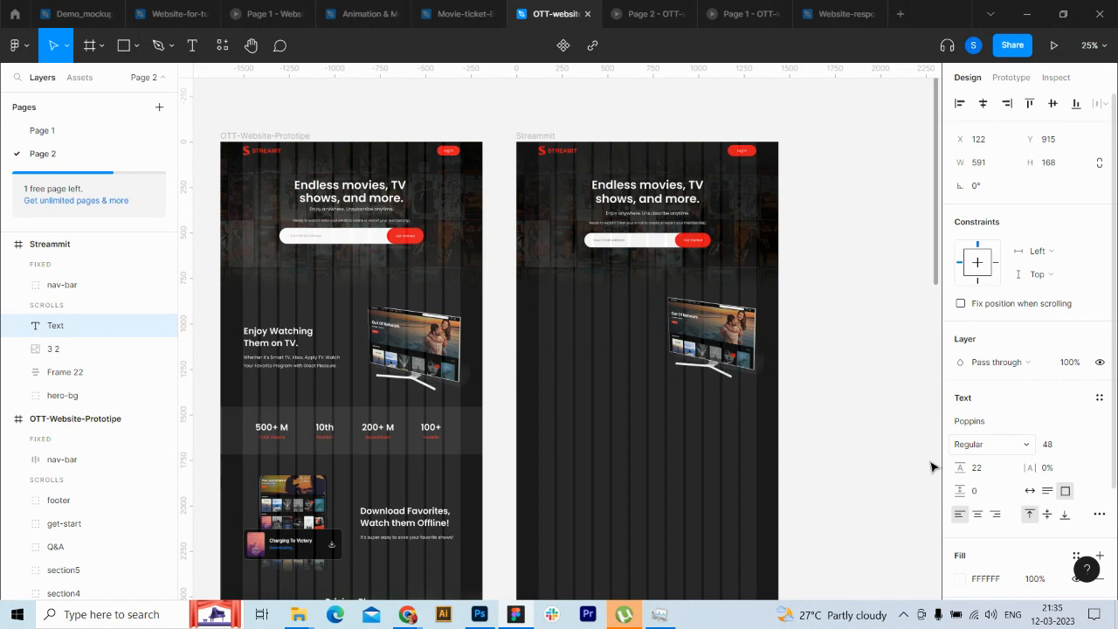
click(1015, 444)
click(993, 357)
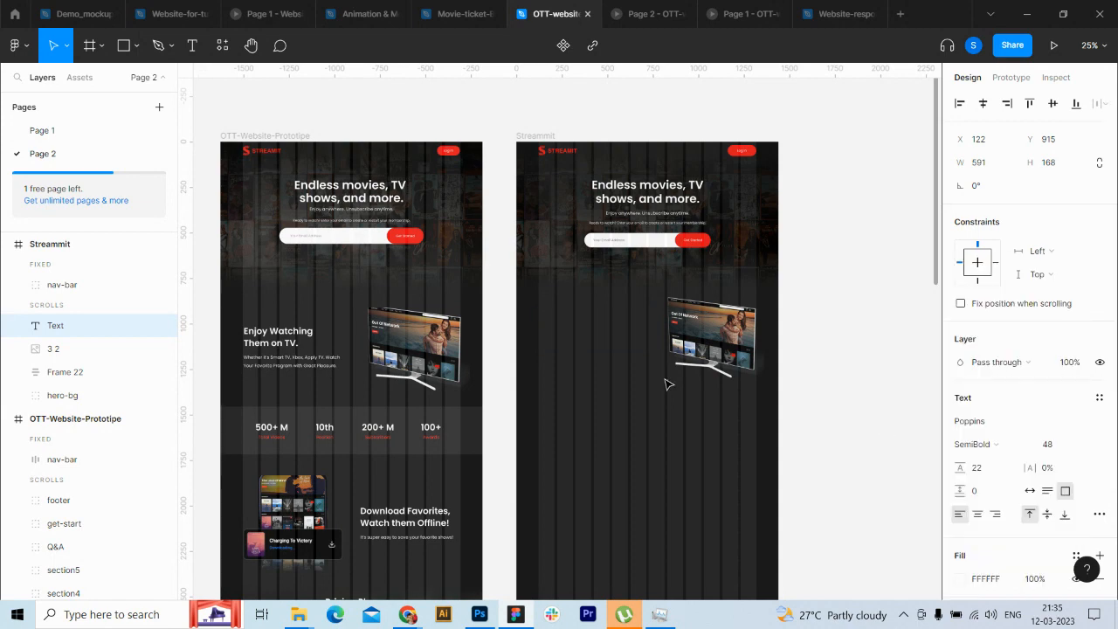
Step: Enter the heading "Enjoy Watching Them on TV." with a line break before "Them"
text(Enjo)
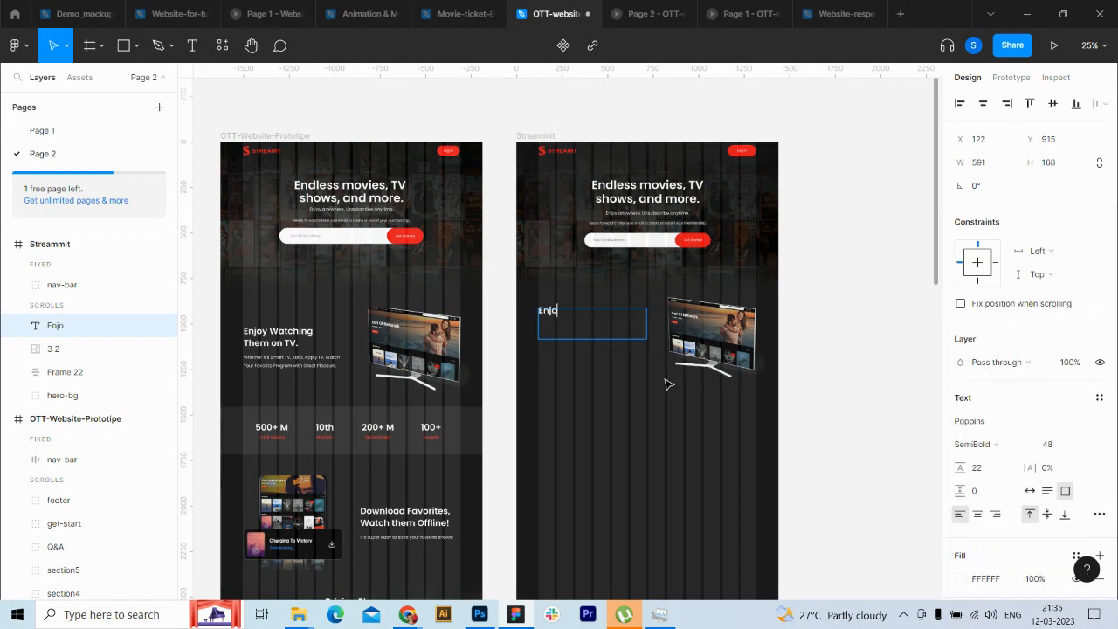
text(y Watching)
key(Return)
text(Th)
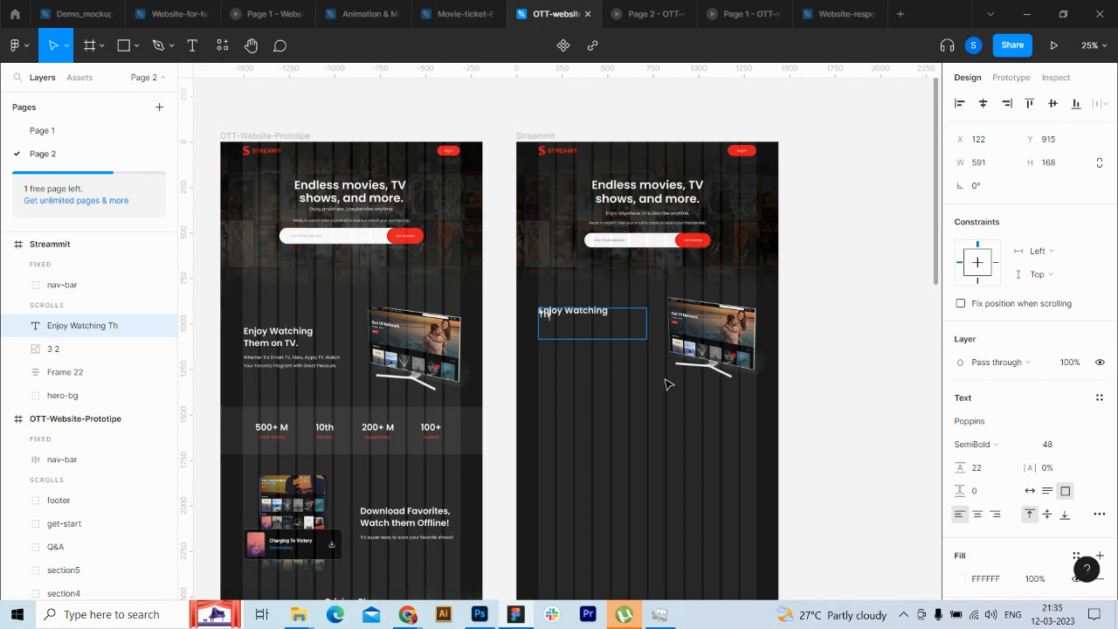
text(em on TV.)
key(Escape)
Step: Set the line height of the "Enjoy Watching Them on TV." heading to 70
click(986, 470)
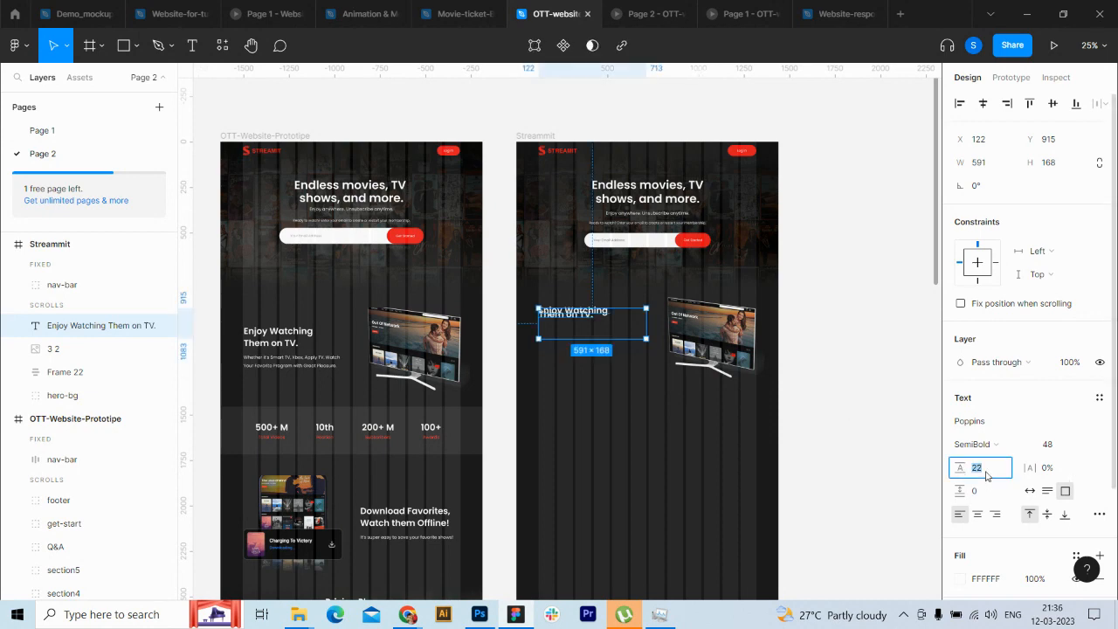
text(62)
key(Return)
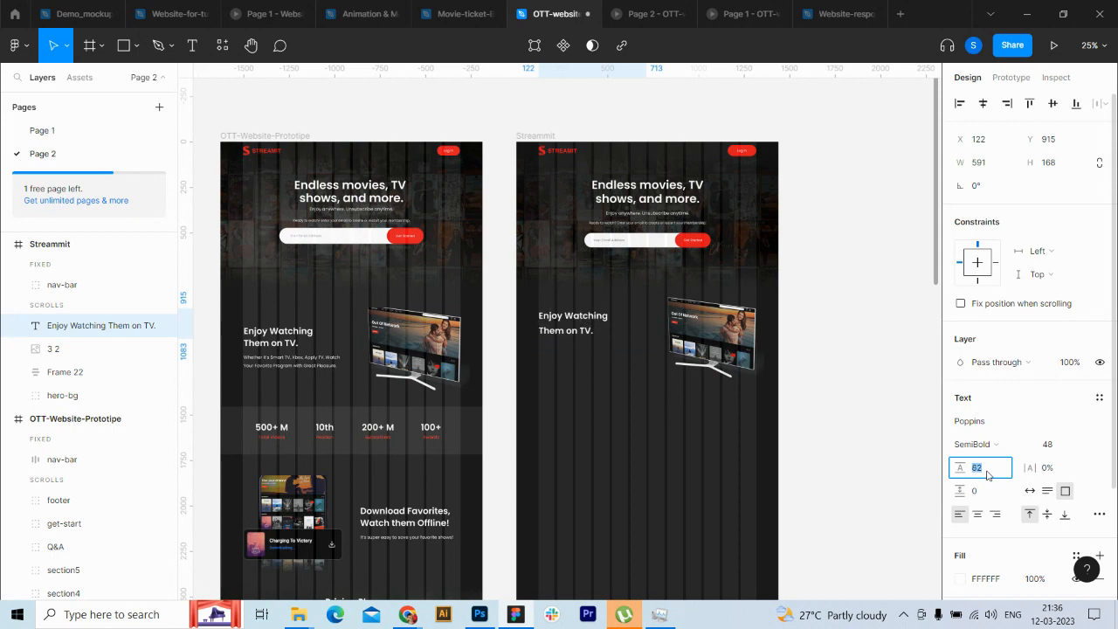
key(shift+Up)
key(shift+Down)
key(shift+Down)
key(Down)
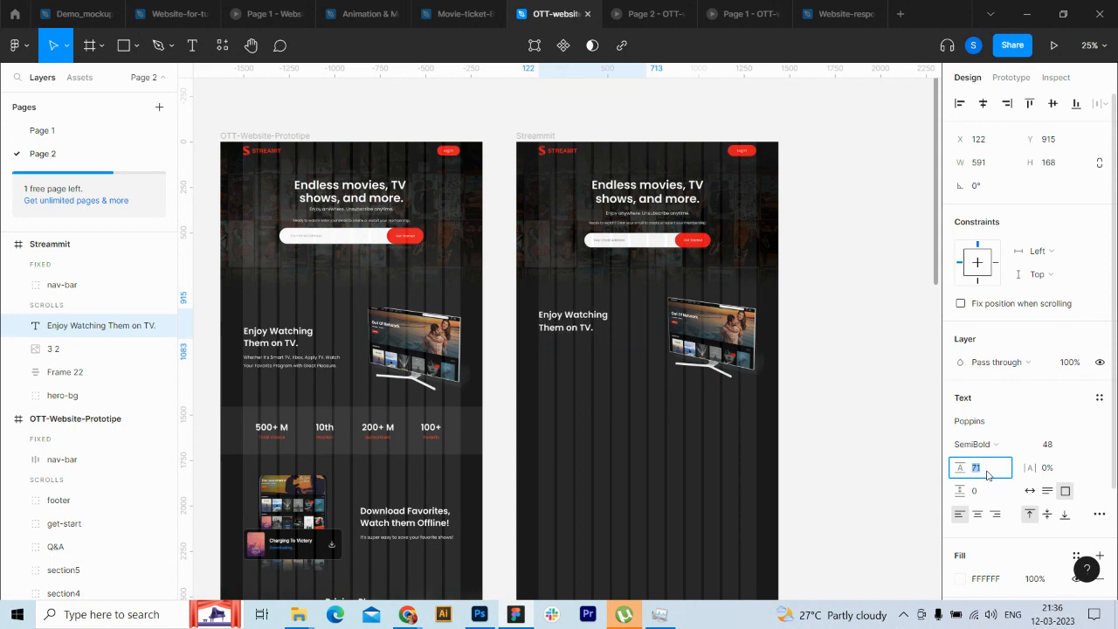
key(Down)
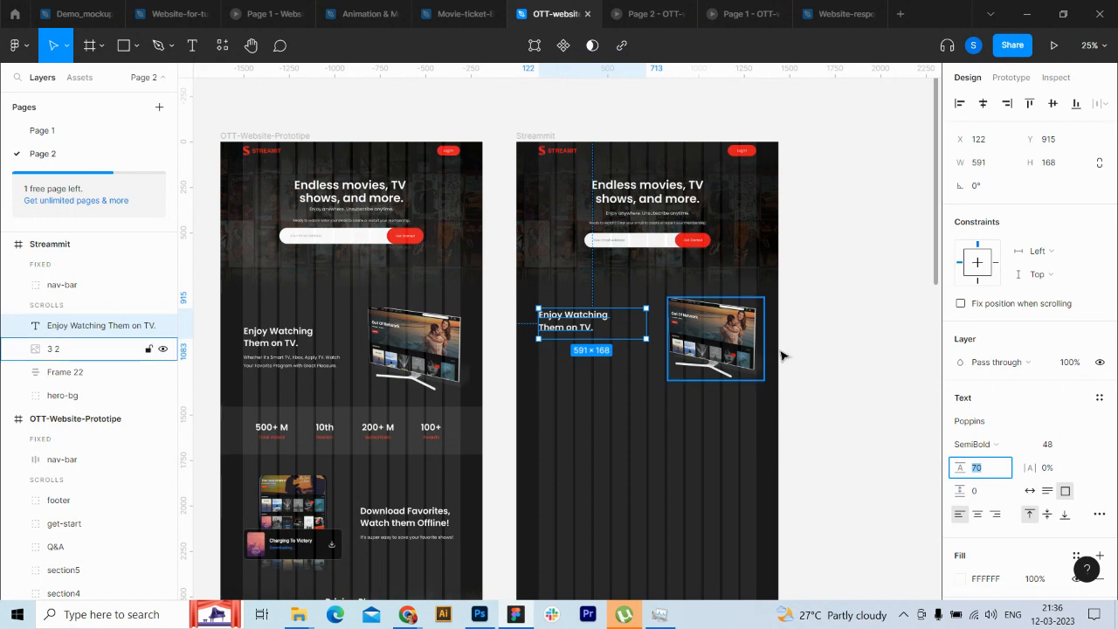
click(863, 341)
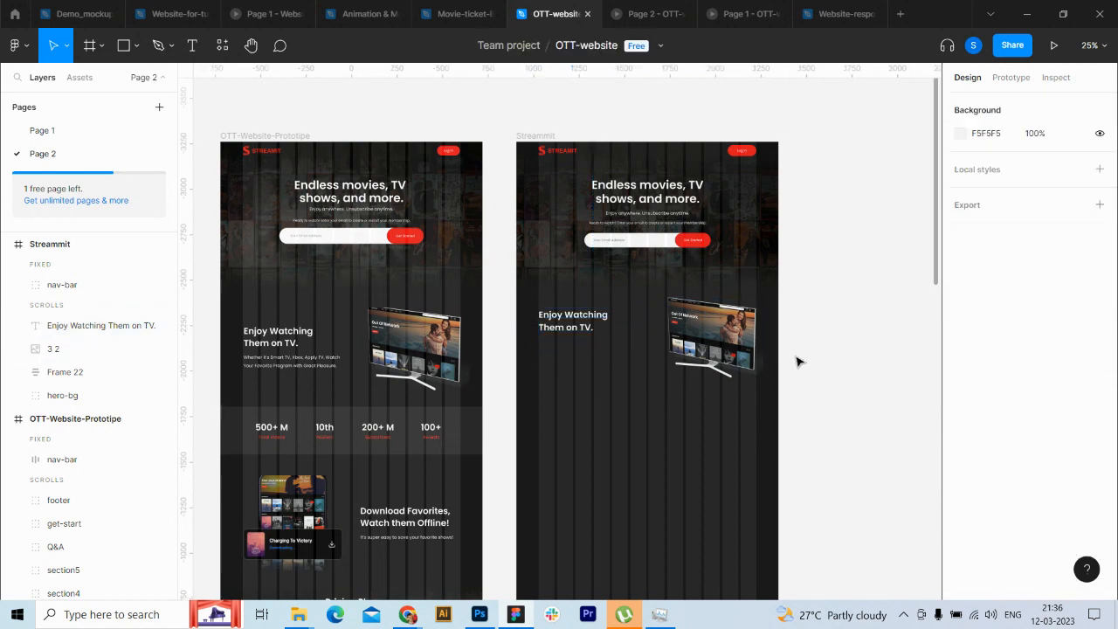
Step: Scale the TV image proportionally to a width of 571 and shift it to X 793
click(714, 349)
click(995, 158)
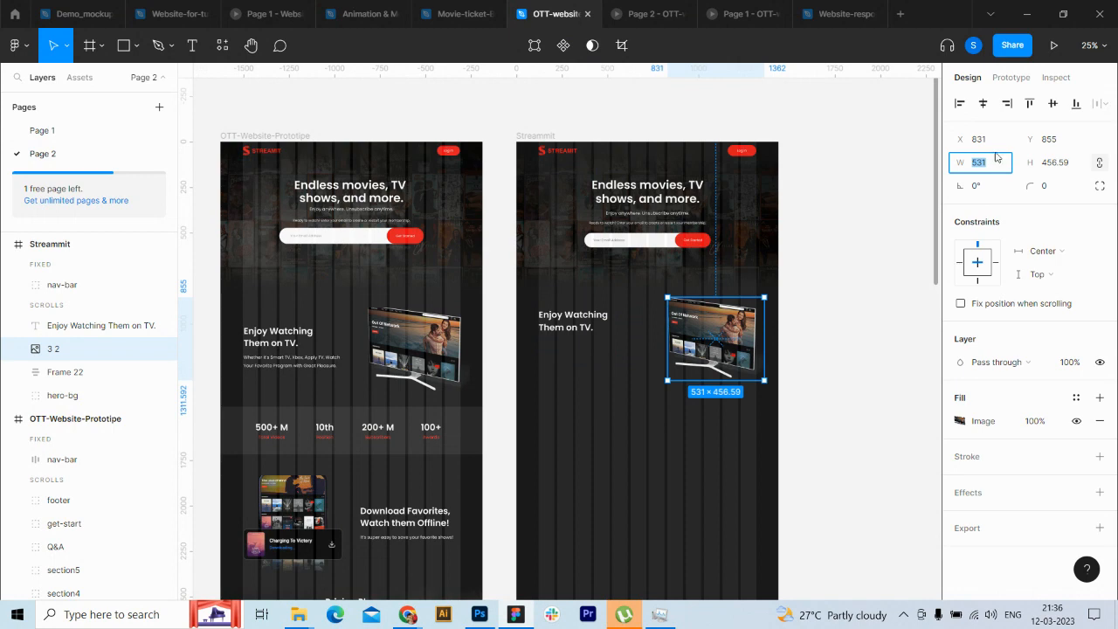
text(571)
key(Return)
key(Return)
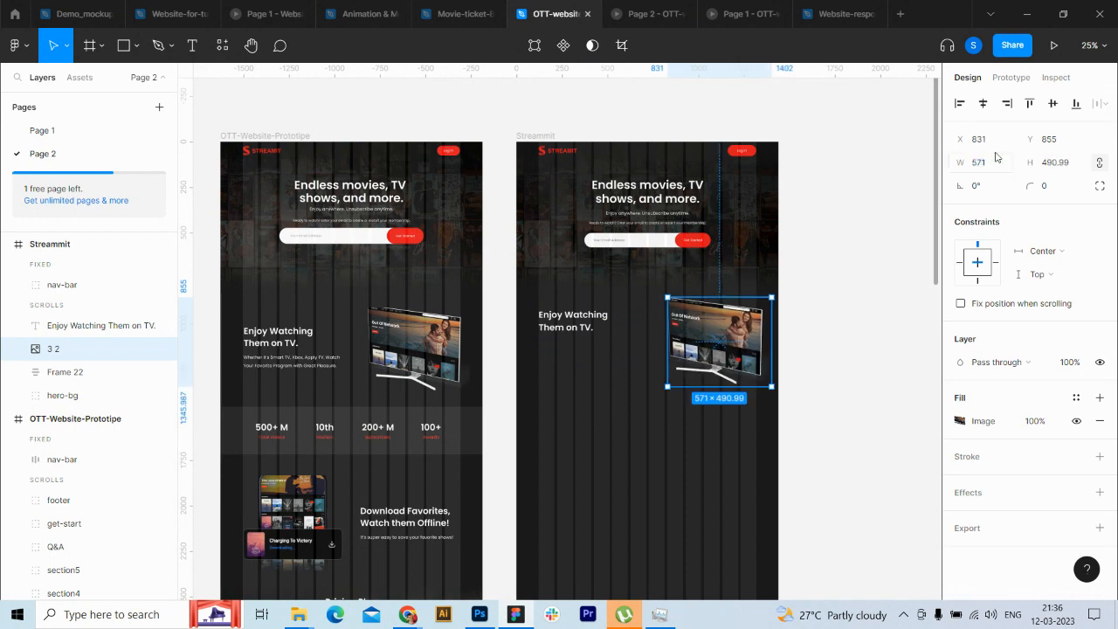
key(shift+Left)
key(shift+Left)
key(shift+Left)
key(shift+Left)
key(Right)
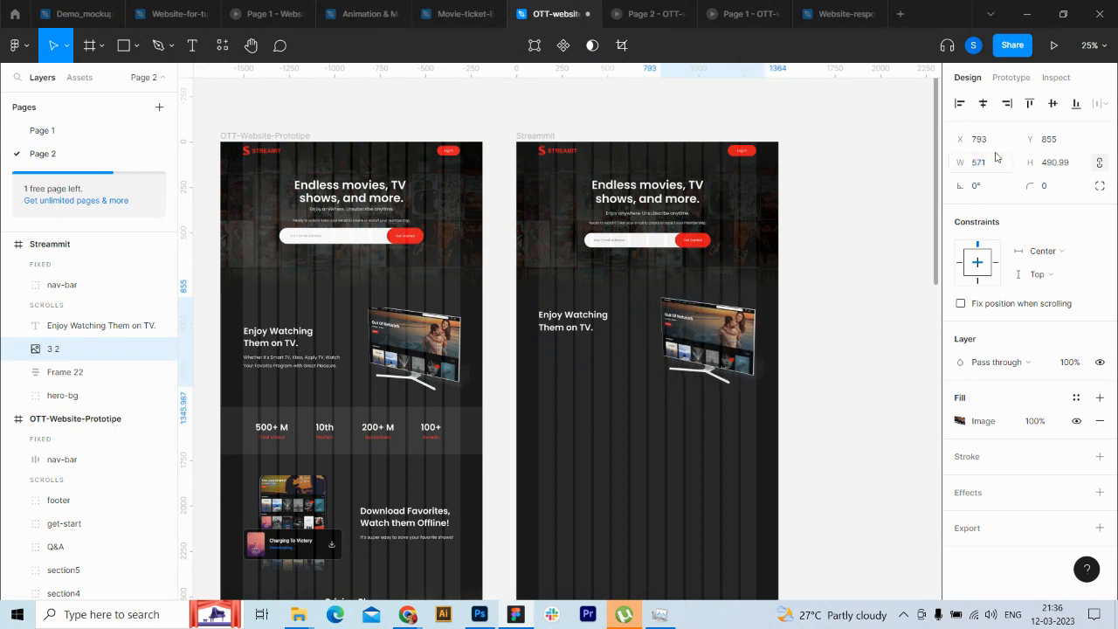
Step: Move the "Enjoy Watching Them on TV." heading in the Streammit frame down to Y 935
click(584, 326)
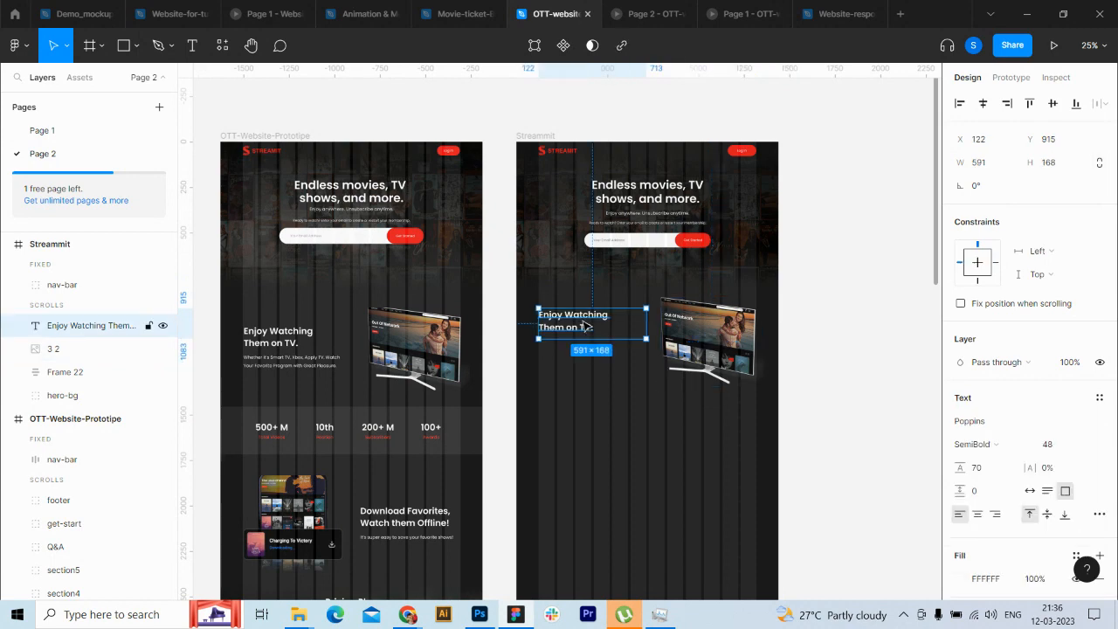
key(shift+Down)
key(shift+Down)
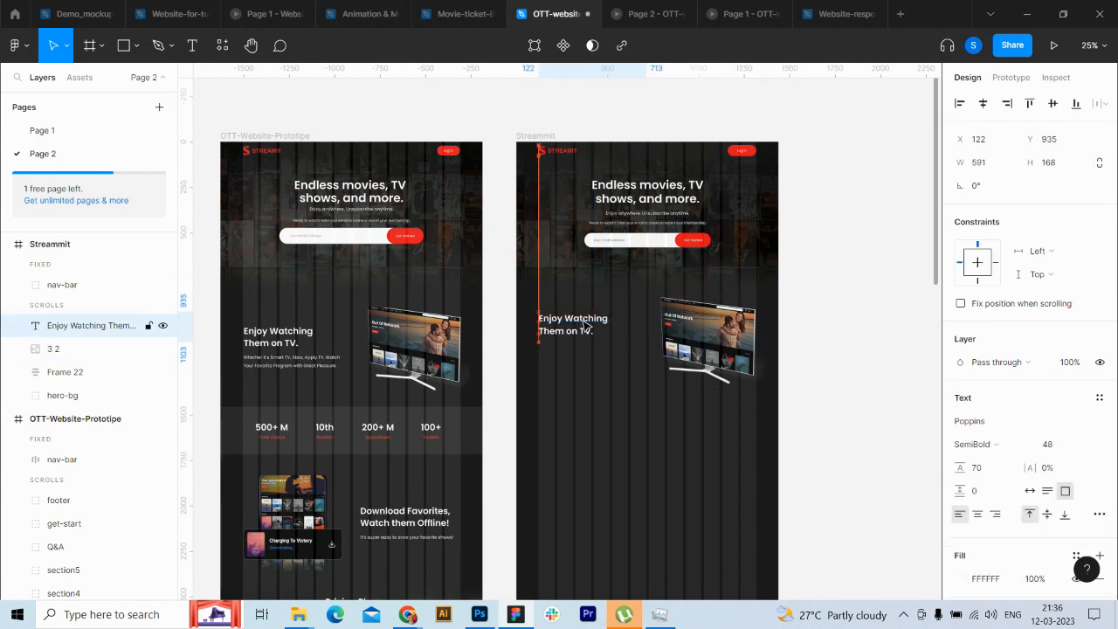
Step: Remove the line break before "Them" in the heading so the text wraps by its box width
key(ctrl+plus)
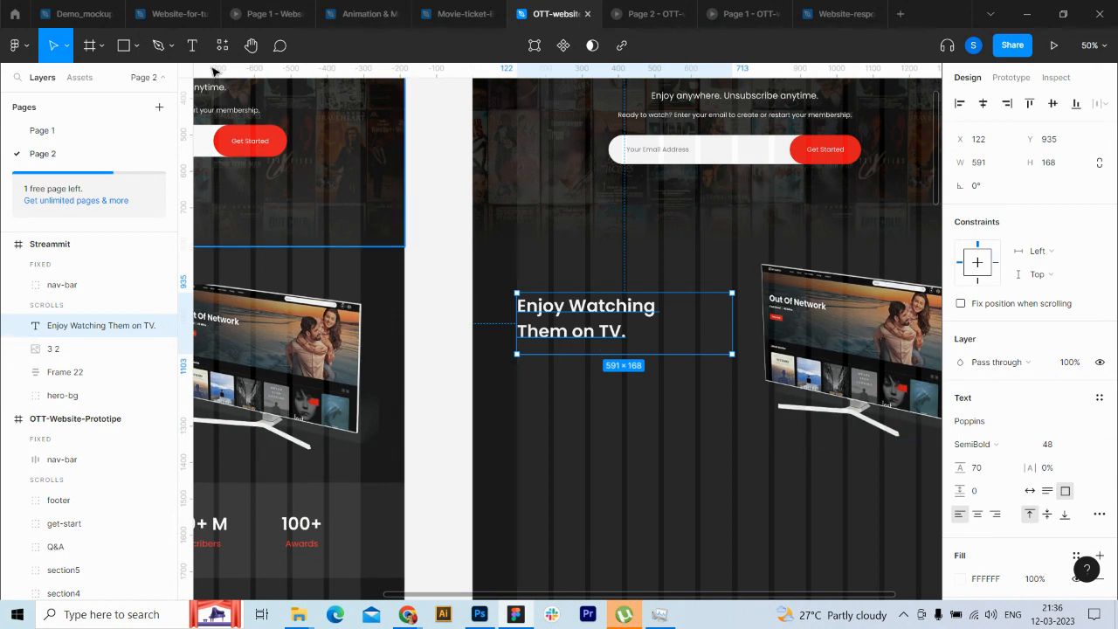
click(193, 46)
click(522, 330)
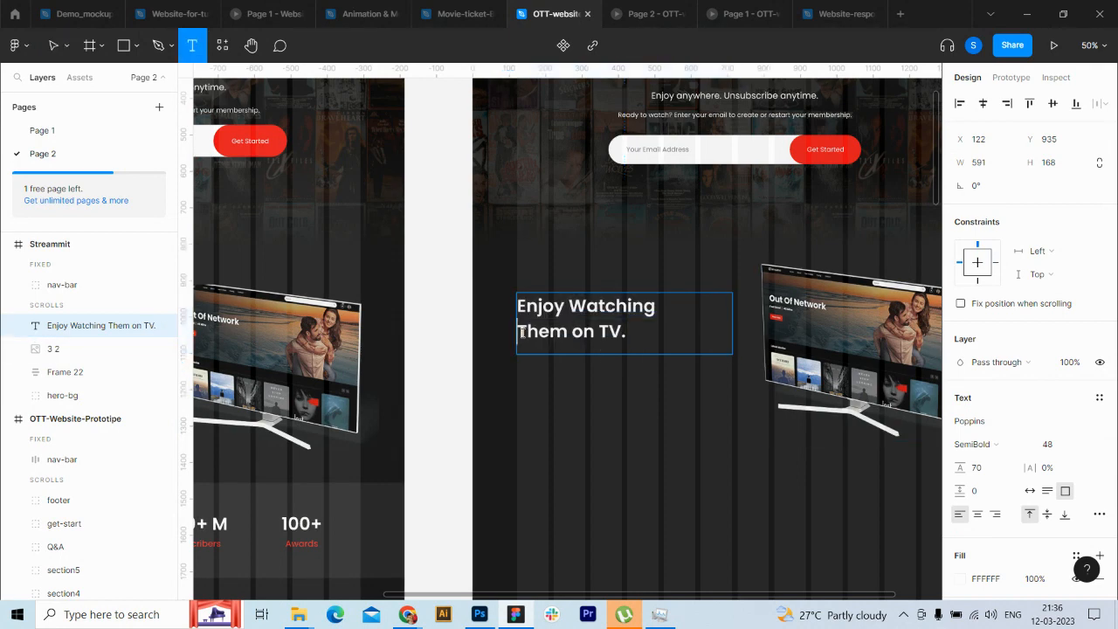
key(BackSpace)
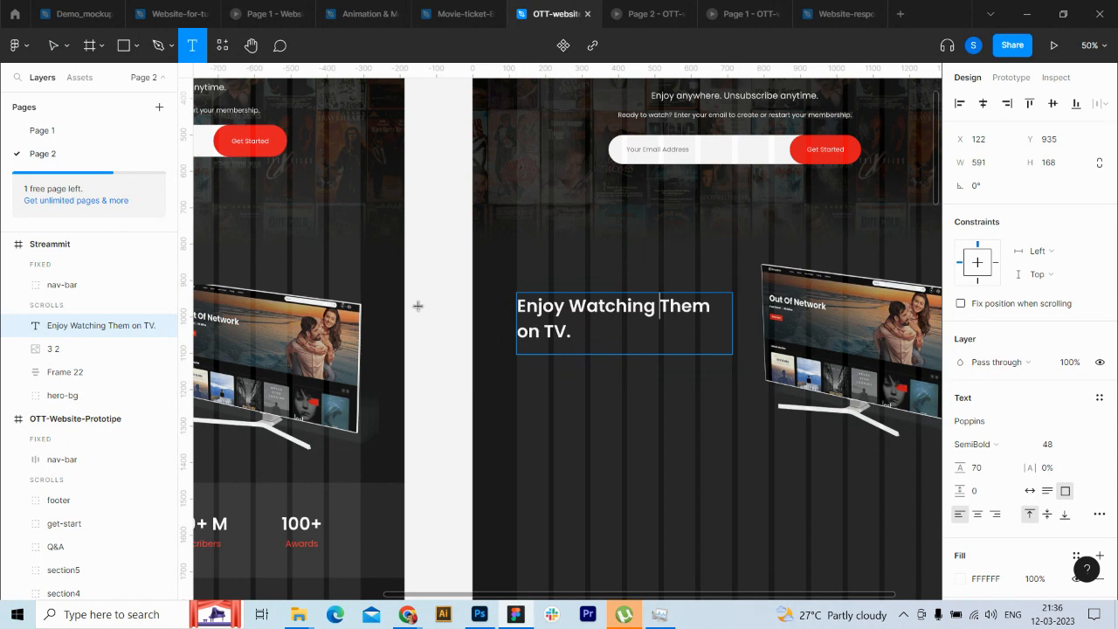
Step: Finish editing the "Enjoy Watching Them on TV." heading and set its text box to auto height
click(53, 45)
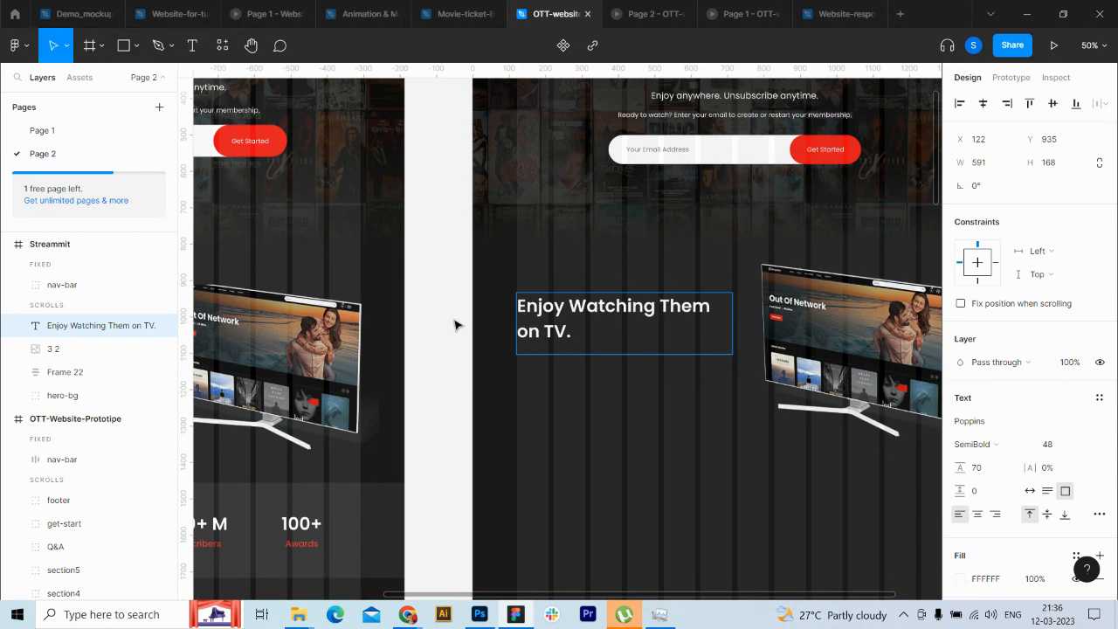
key(Escape)
click(439, 382)
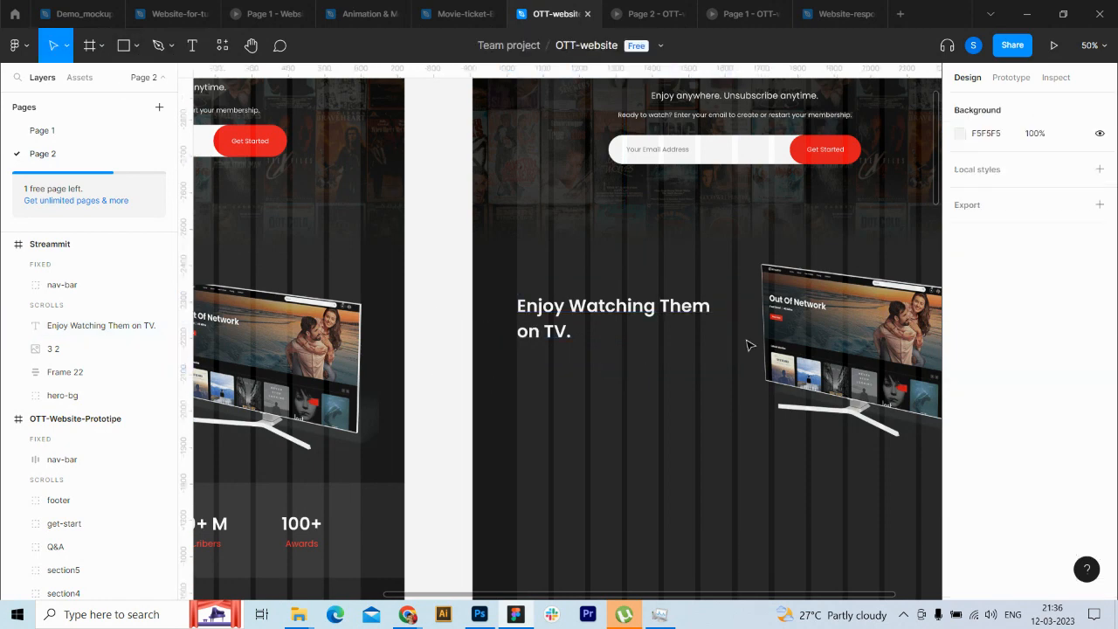
click(649, 311)
click(1047, 492)
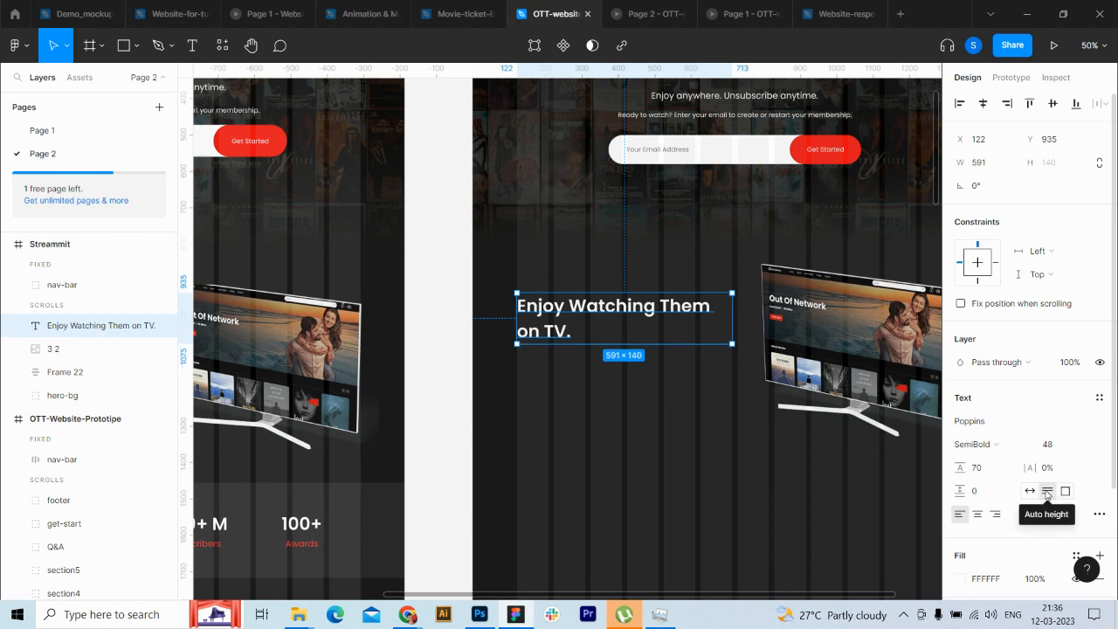
Step: Draw a text box about 591 × 144 below the "Enjoy Watching Them on TV." heading in the Streammit frame
drag(650, 596, 531, 583)
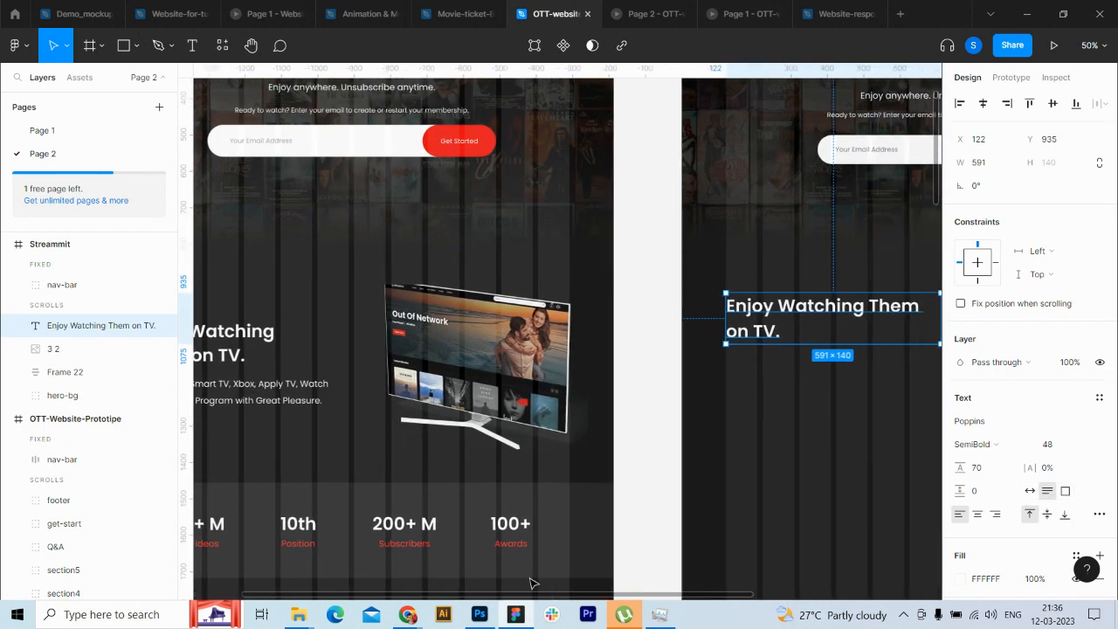
scroll(519, 579, left, 1)
key(ctrl+minus)
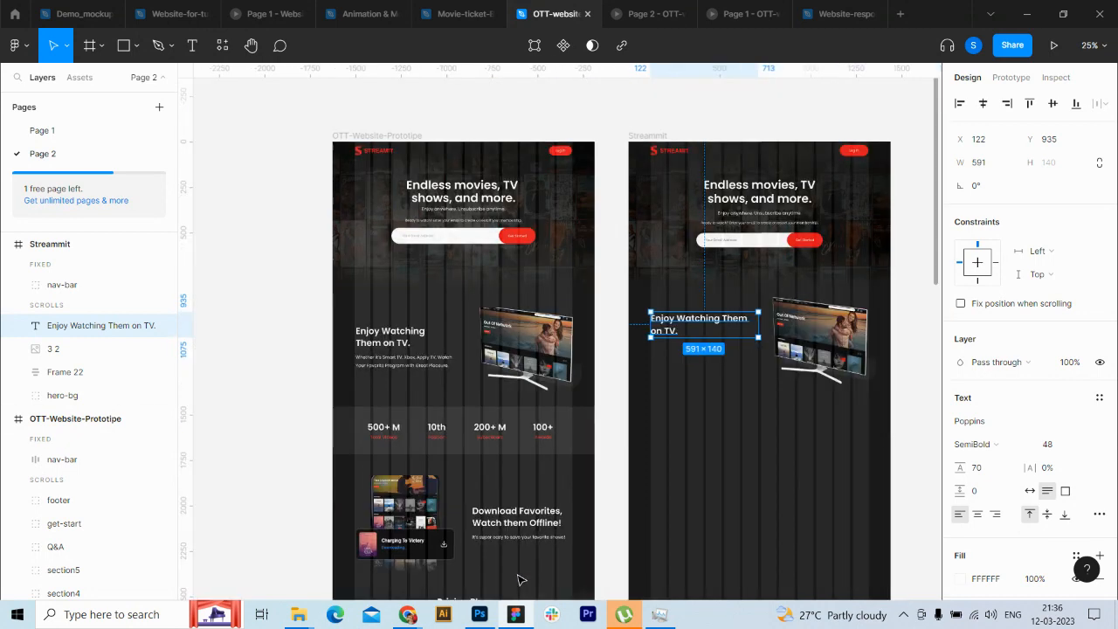
click(197, 58)
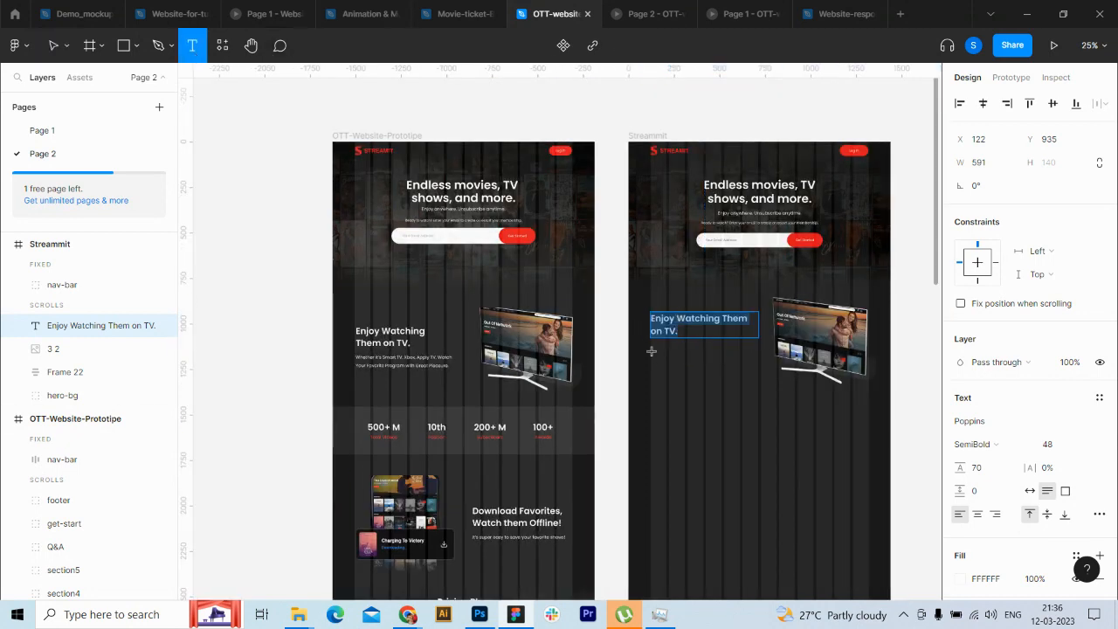
drag(650, 348, 758, 376)
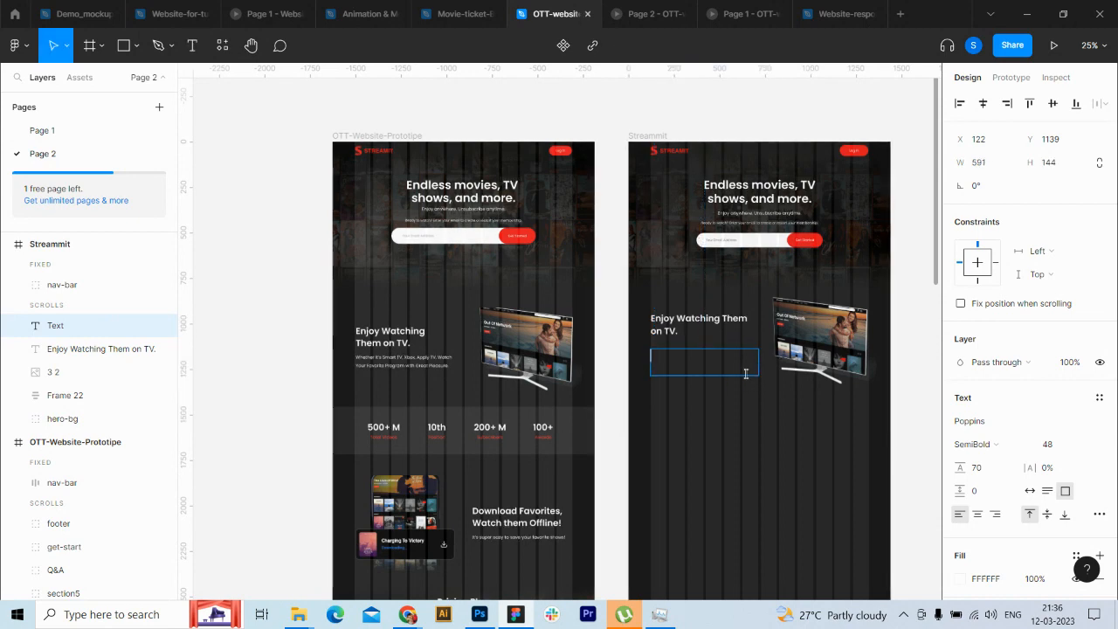
Step: Set the new text box's font size to 18 and its weight to Regular
key(ctrl+plus)
drag(708, 599, 687, 601)
click(1053, 444)
text(18)
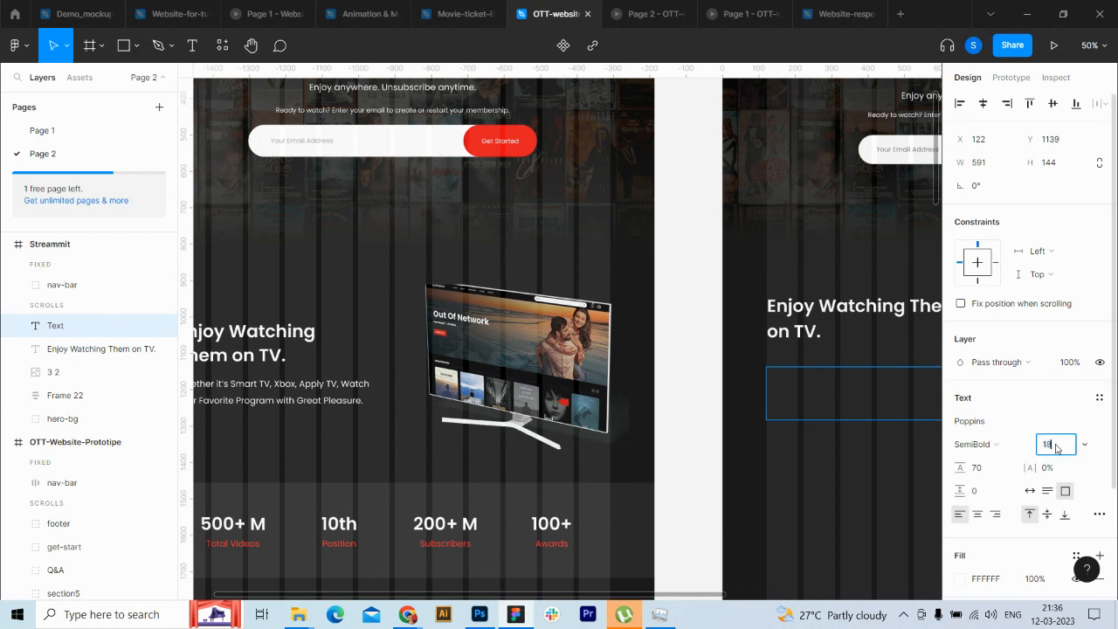
click(977, 444)
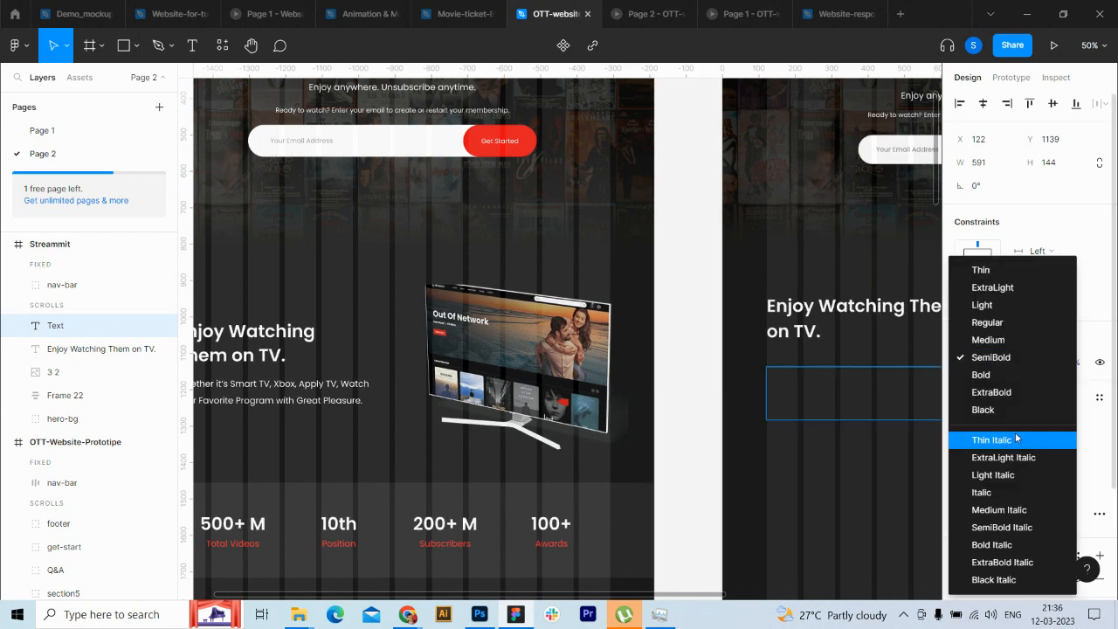
click(1005, 322)
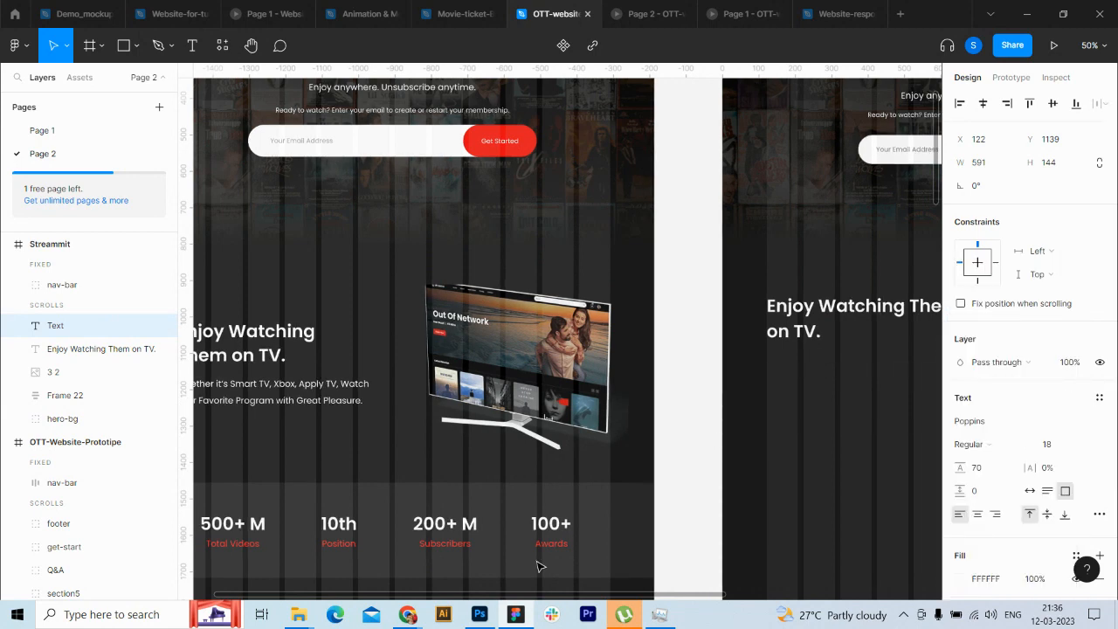
Step: Enter "Whether it's Smart TV, Xbox, Apply TV, Watch Your Favorite Program with Great Pleasure." as the paragraph text below the heading
text(W)
drag(600, 599, 578, 597)
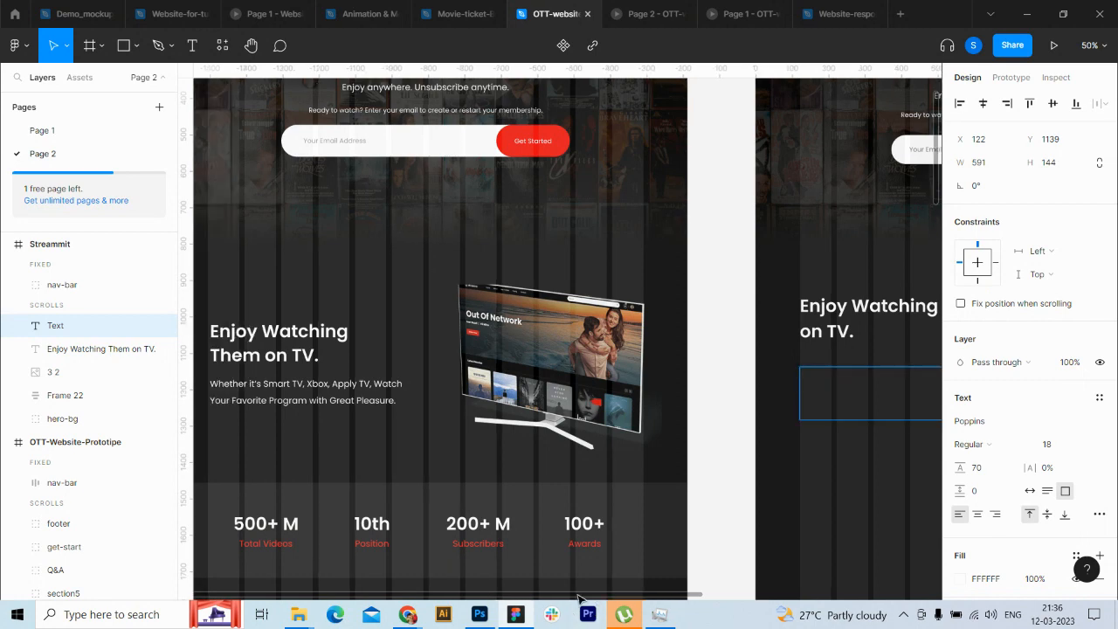
text(hether)
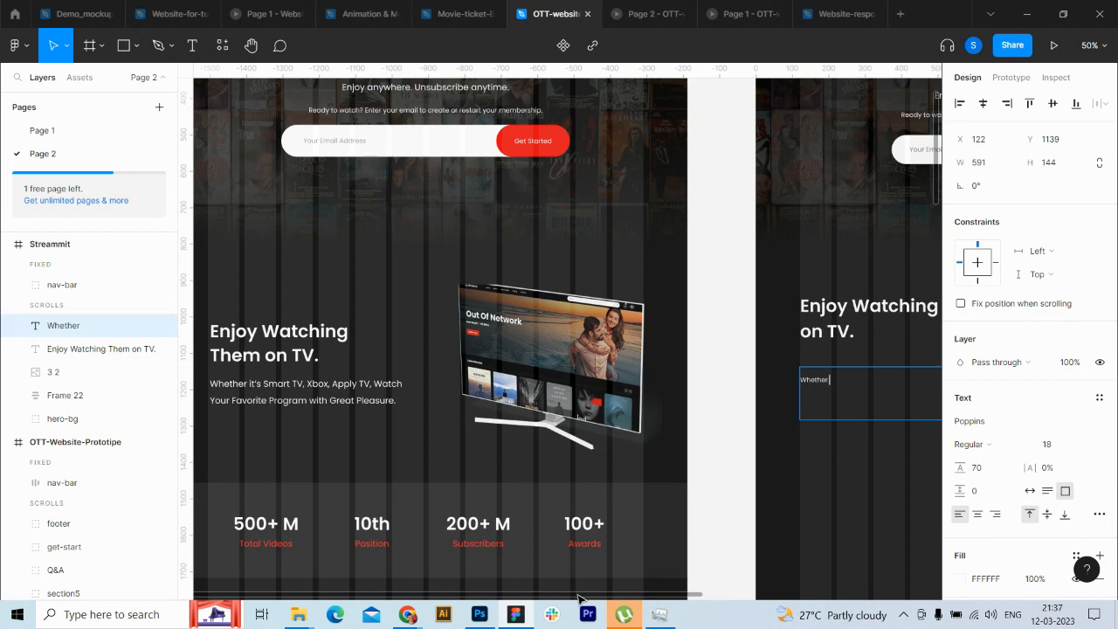
text( it's Smart TV, Xbox, App)
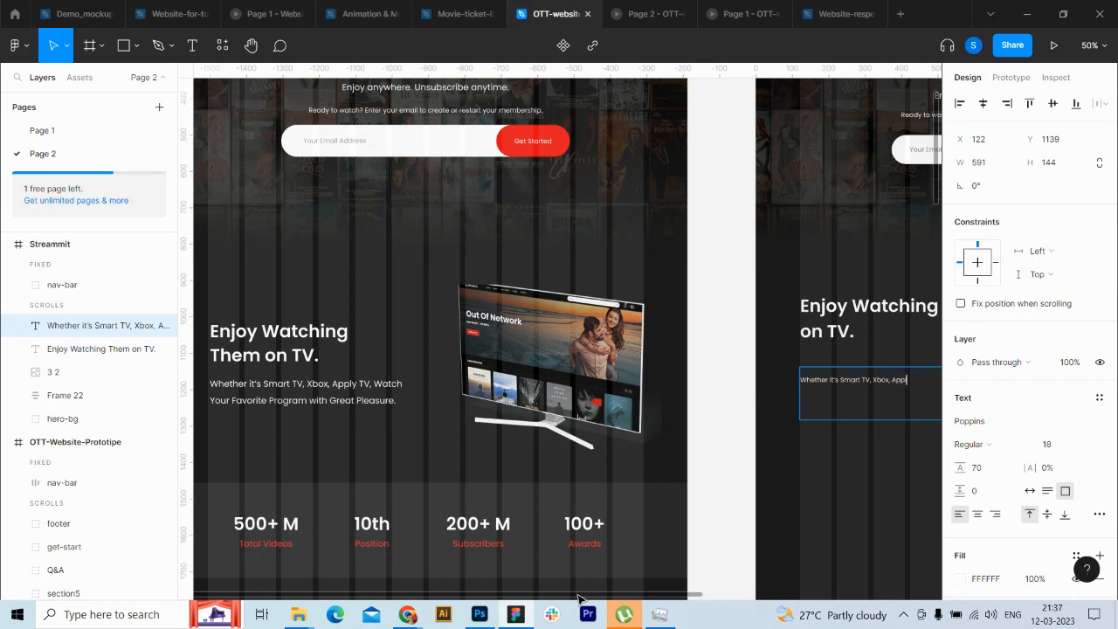
text(ly TV, Watch)
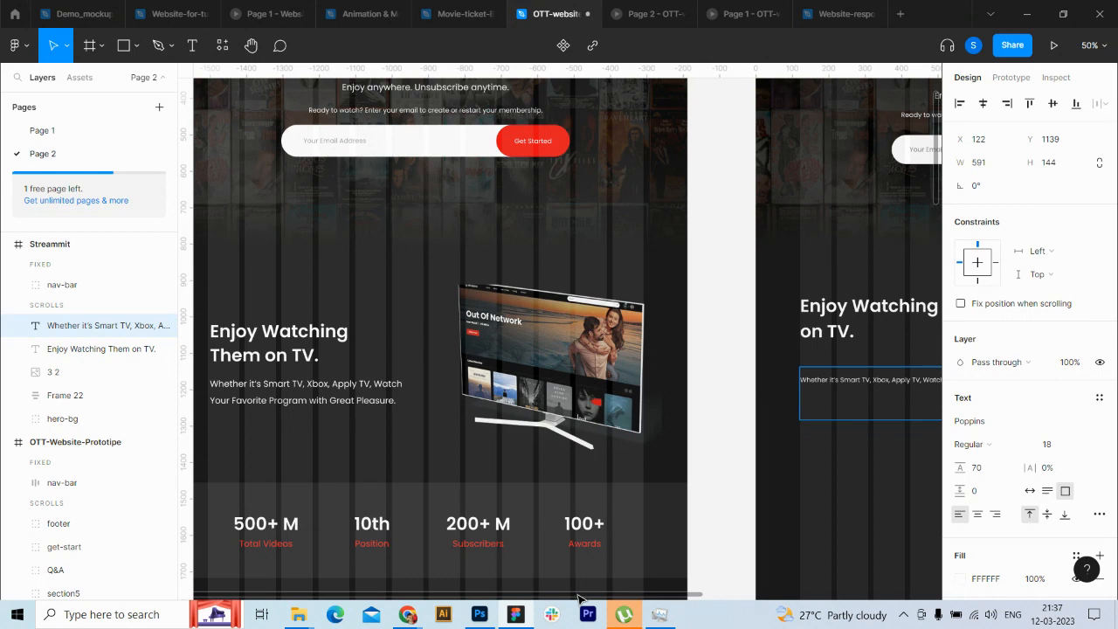
text(Program with Great Pleasure)
text(.)
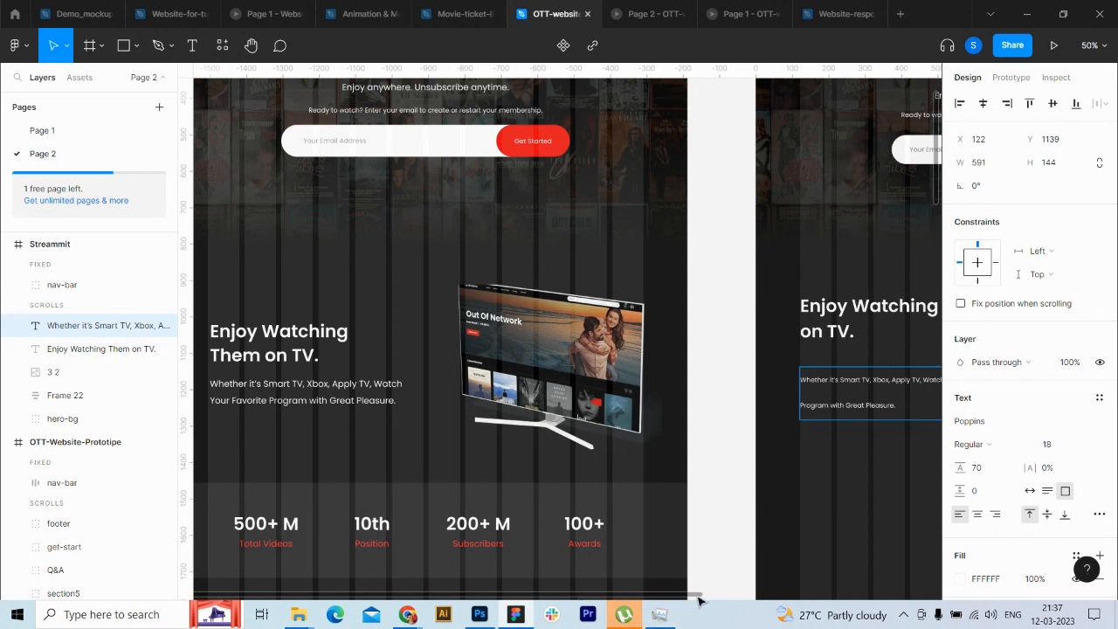
drag(699, 599, 812, 606)
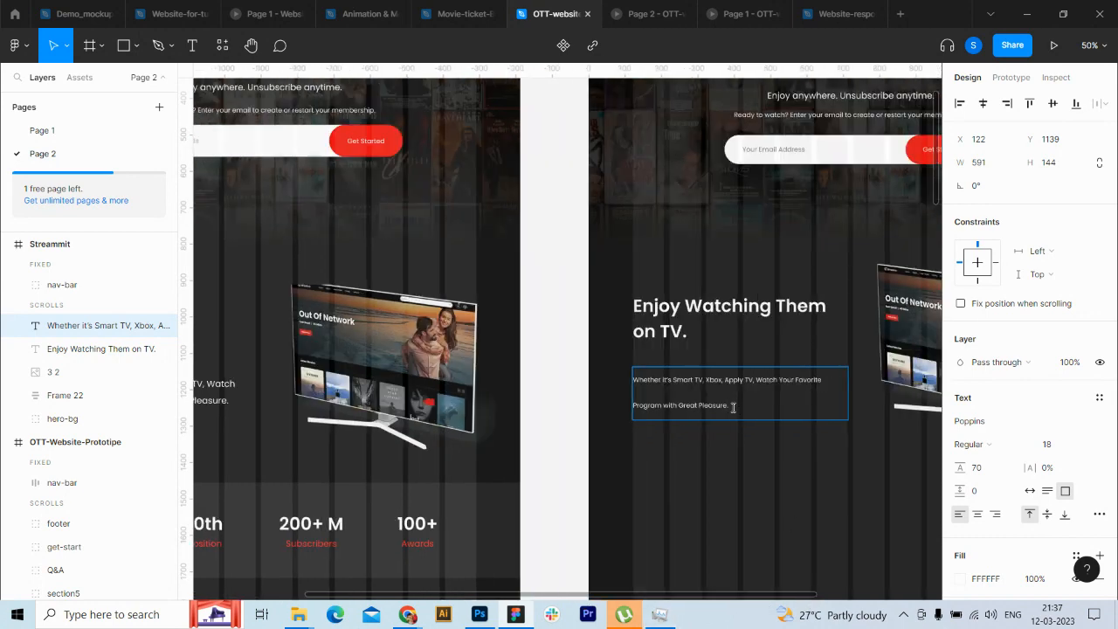
key(Escape)
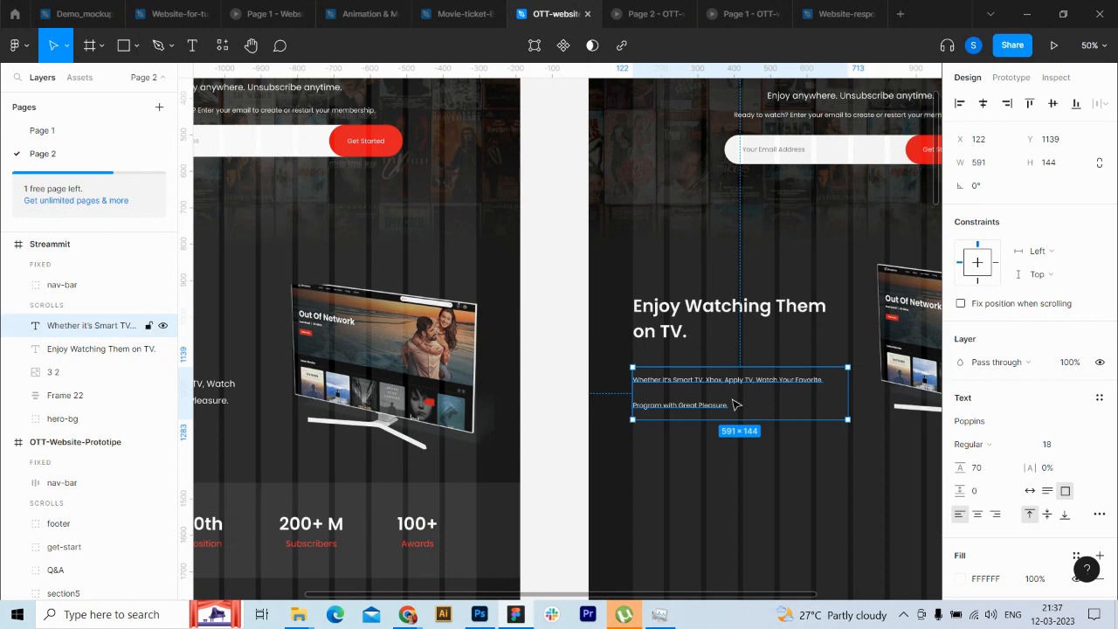
Step: Try a line height of 50 on the "Whether it's Smart TV" paragraph, then set it to 40
click(978, 468)
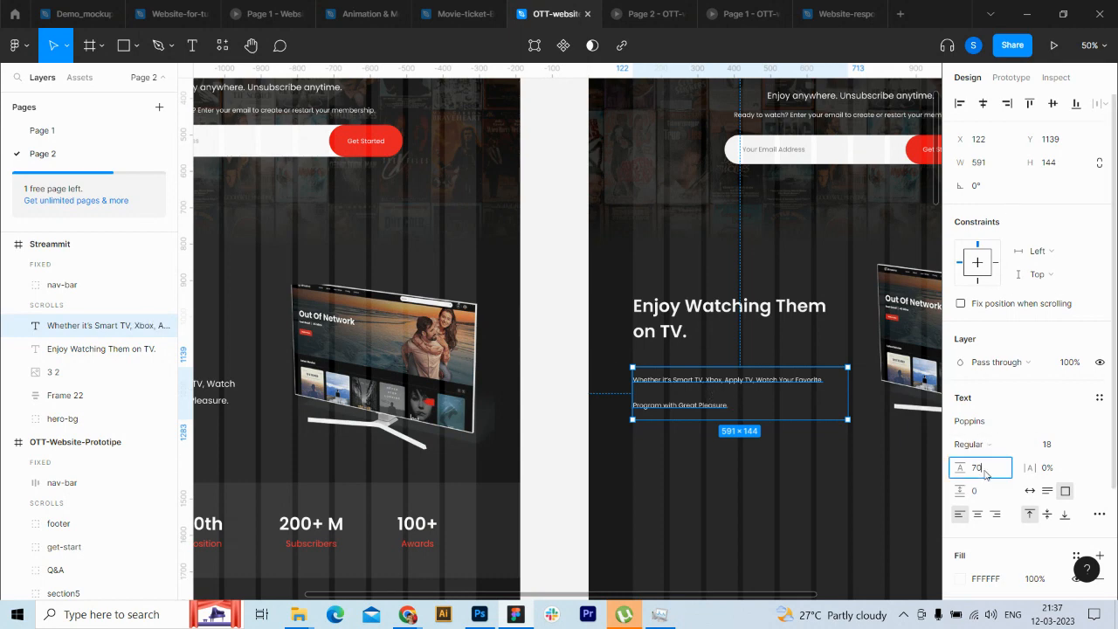
text(50)
key(Return)
text(40)
key(Return)
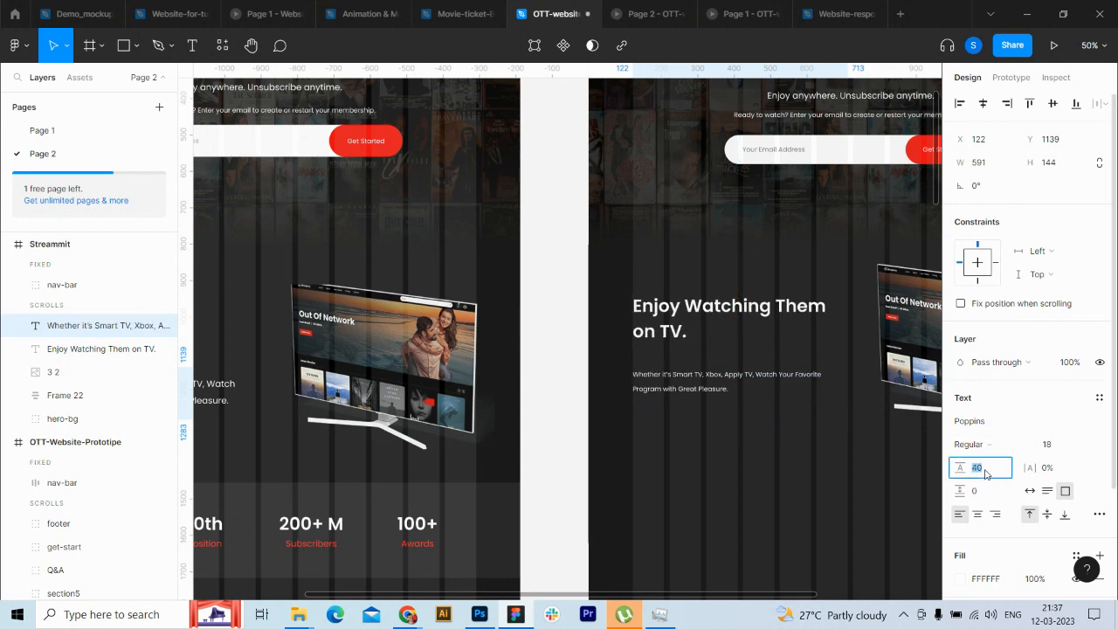
Step: Move the paragraph up to Y 1097, close beneath the heading
key(Return)
key(shift+Up)
key(shift+Up)
key(shift+Up)
key(shift+Up)
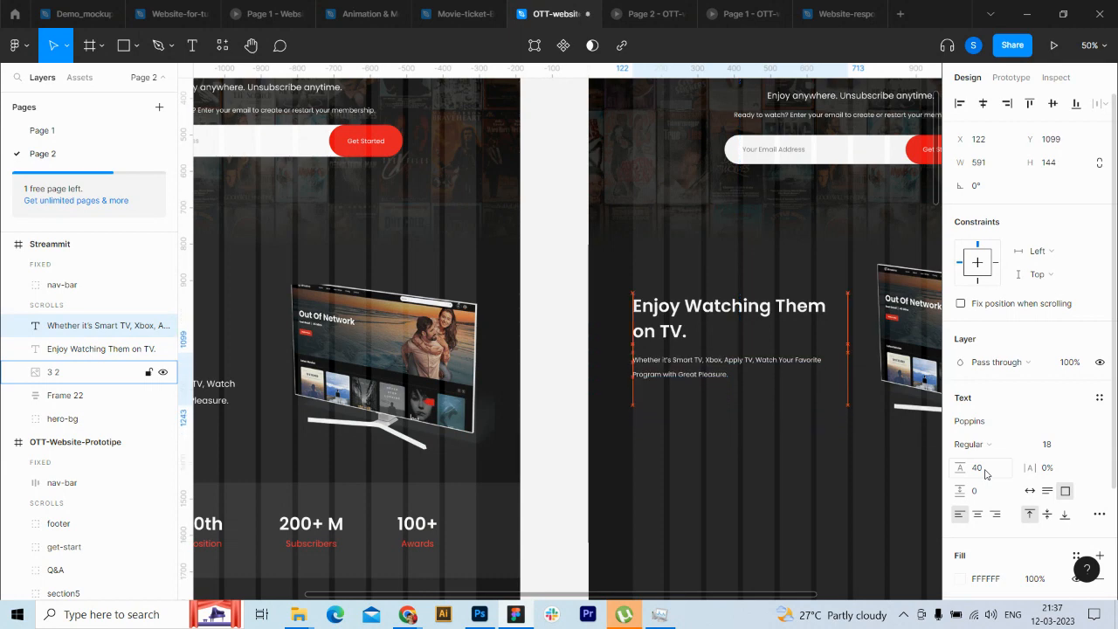
key(Up)
key(Up)
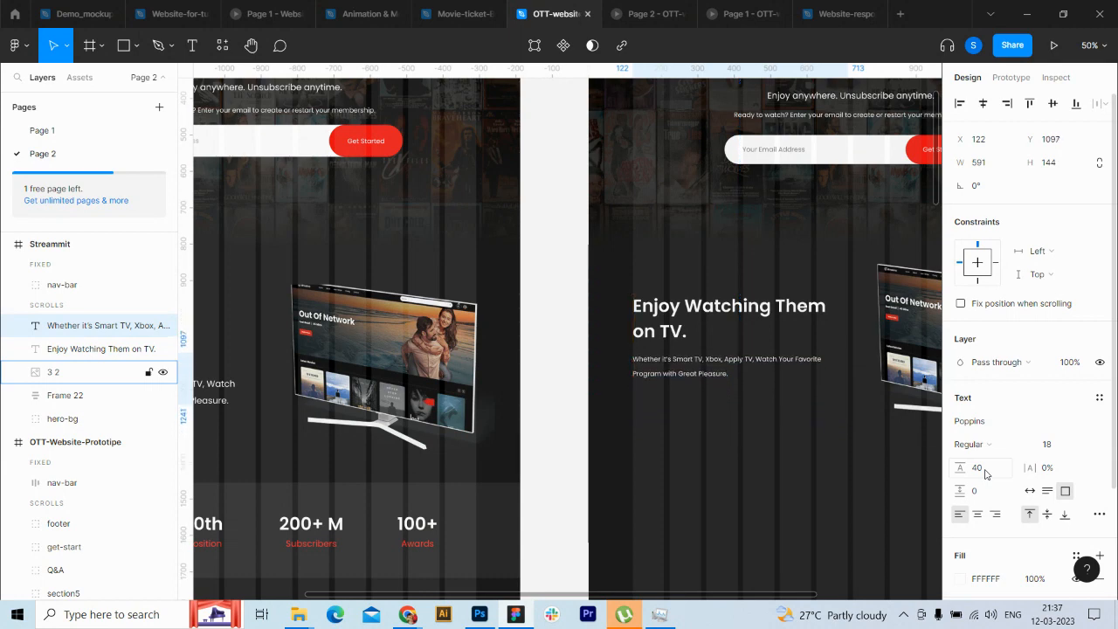
Step: Try a font size of 22 on the paragraph, then set it to 24
click(1057, 448)
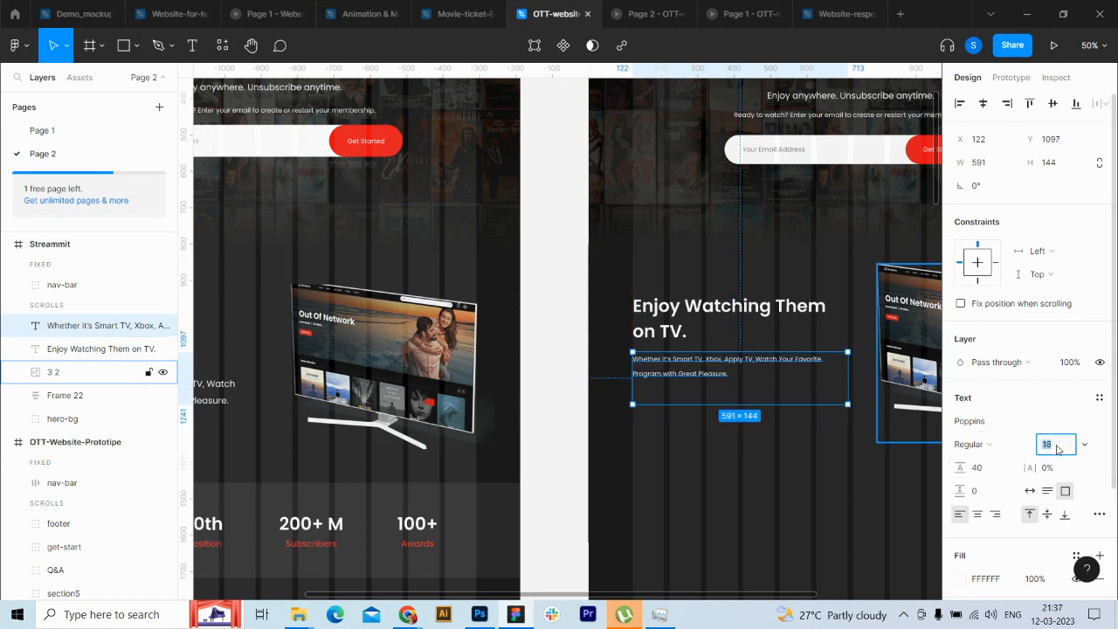
text(22)
key(Return)
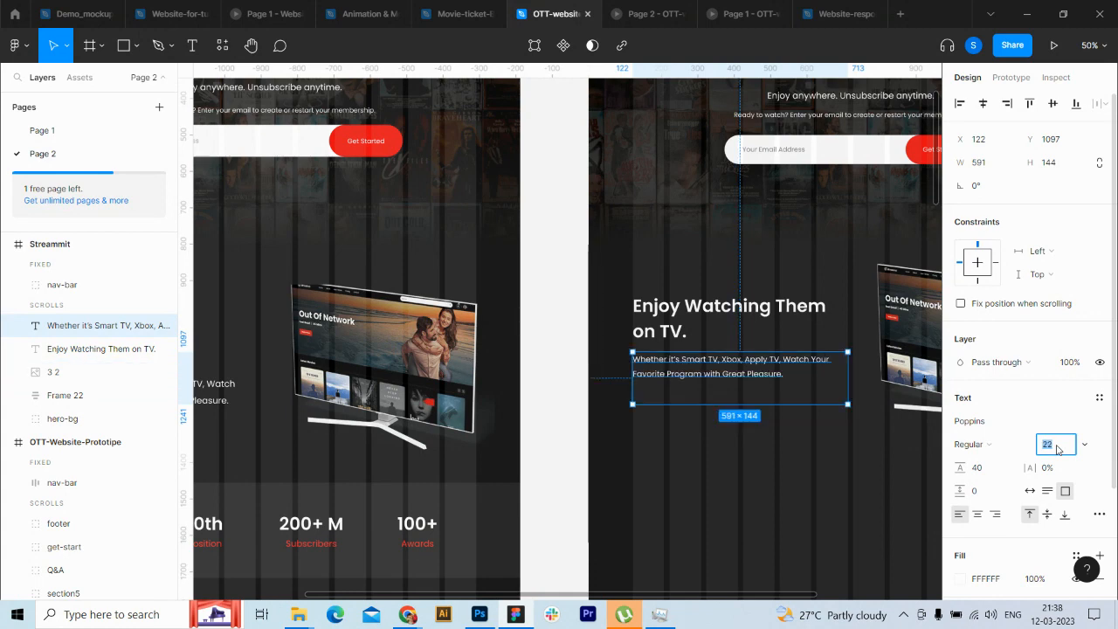
text(24)
key(Return)
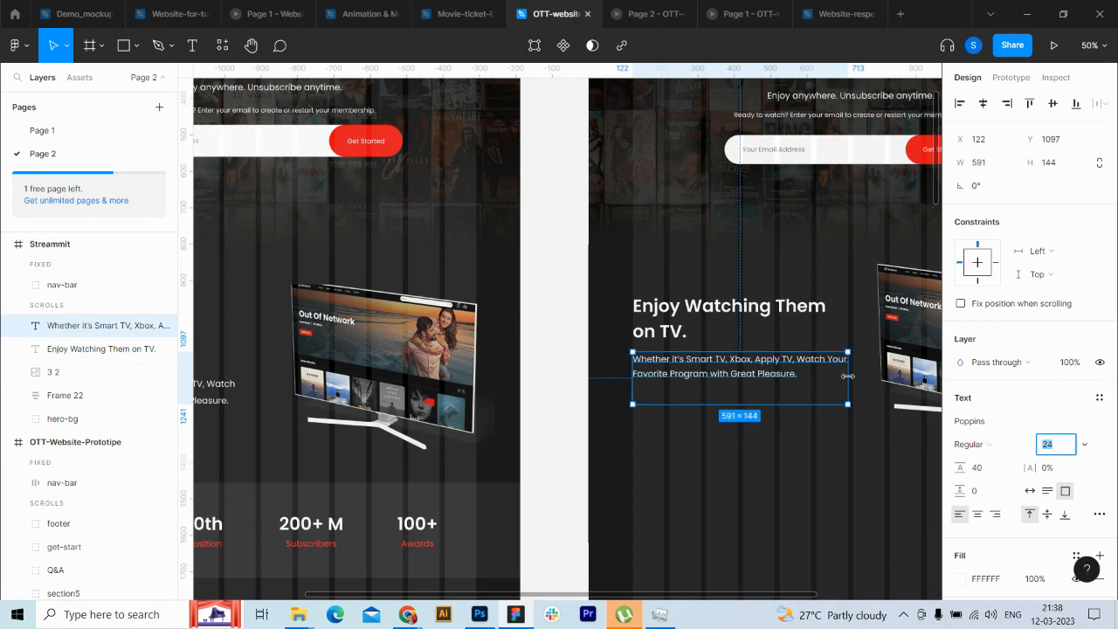
Step: Narrow the paragraph's text box to a width of about 565 so its second line starts with "Your"
drag(847, 375, 838, 376)
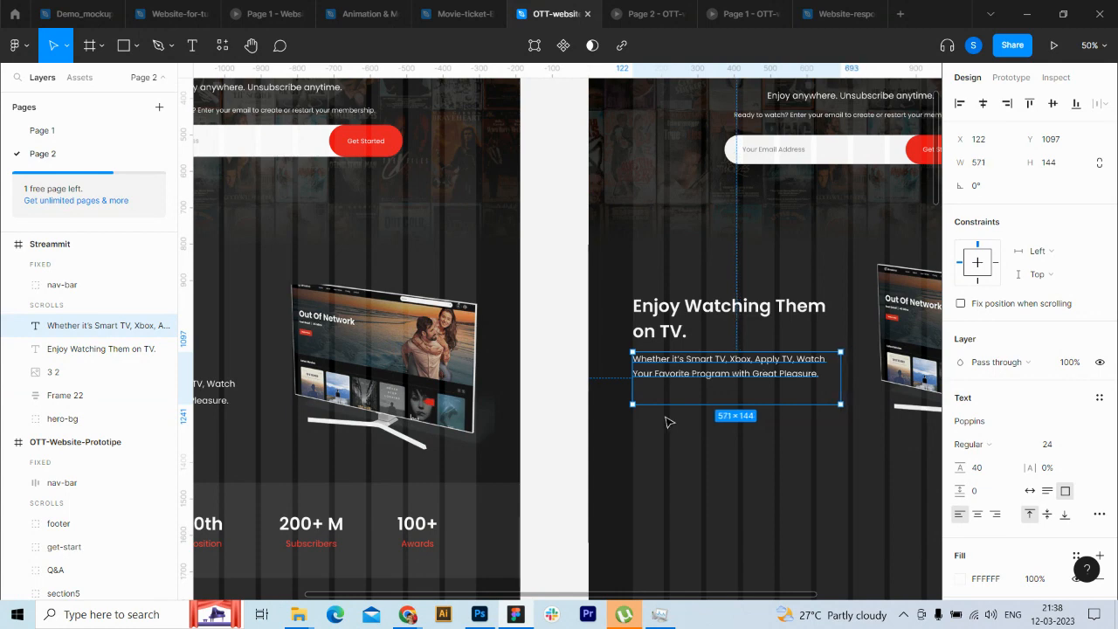
click(572, 434)
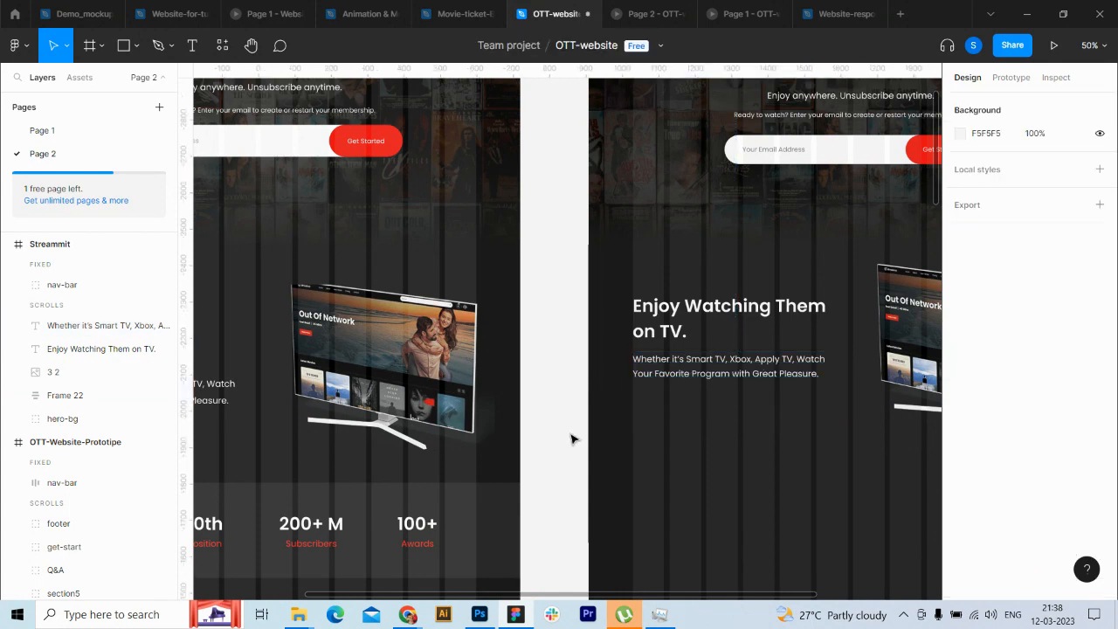
drag(626, 595, 564, 597)
Step: Increase the "Whether it's Smart TV" paragraph's line height to 42
click(109, 325)
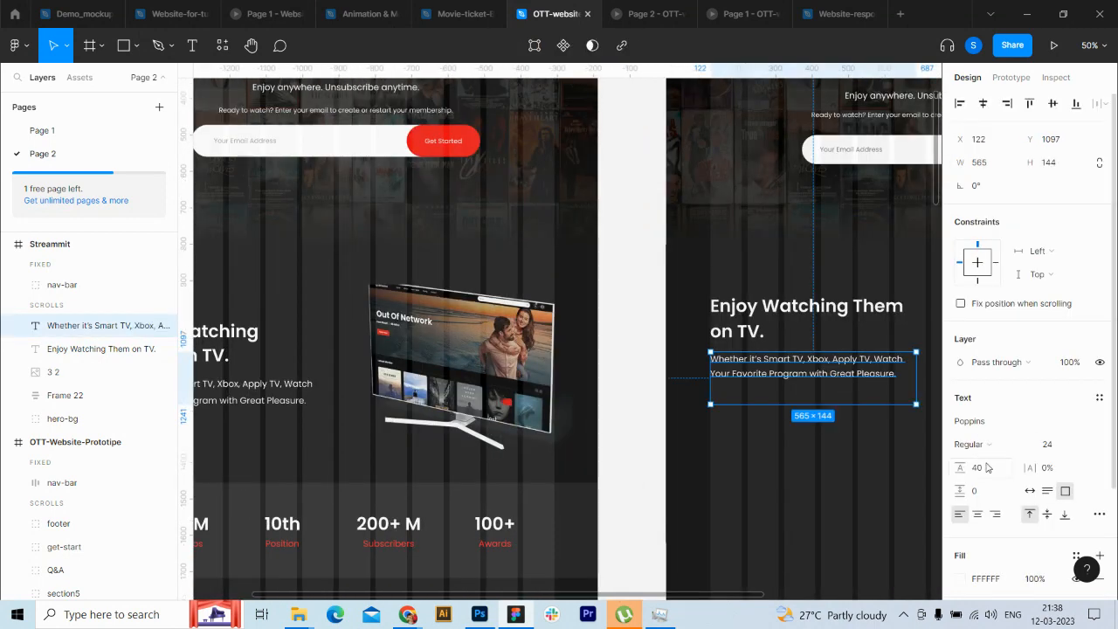
click(987, 470)
key(Up)
key(Up)
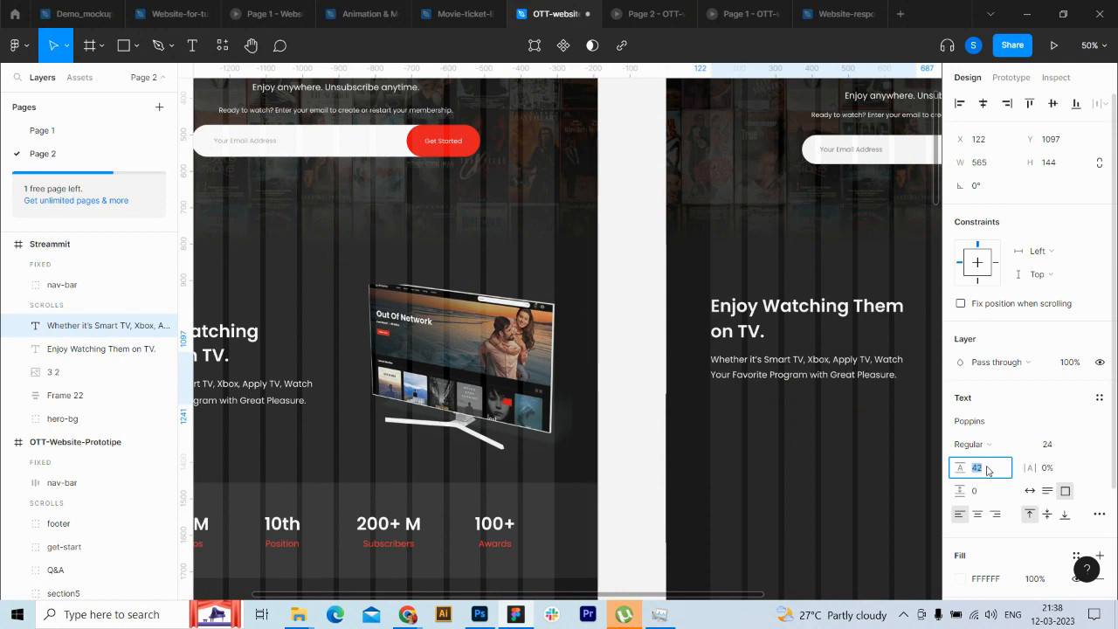
click(653, 400)
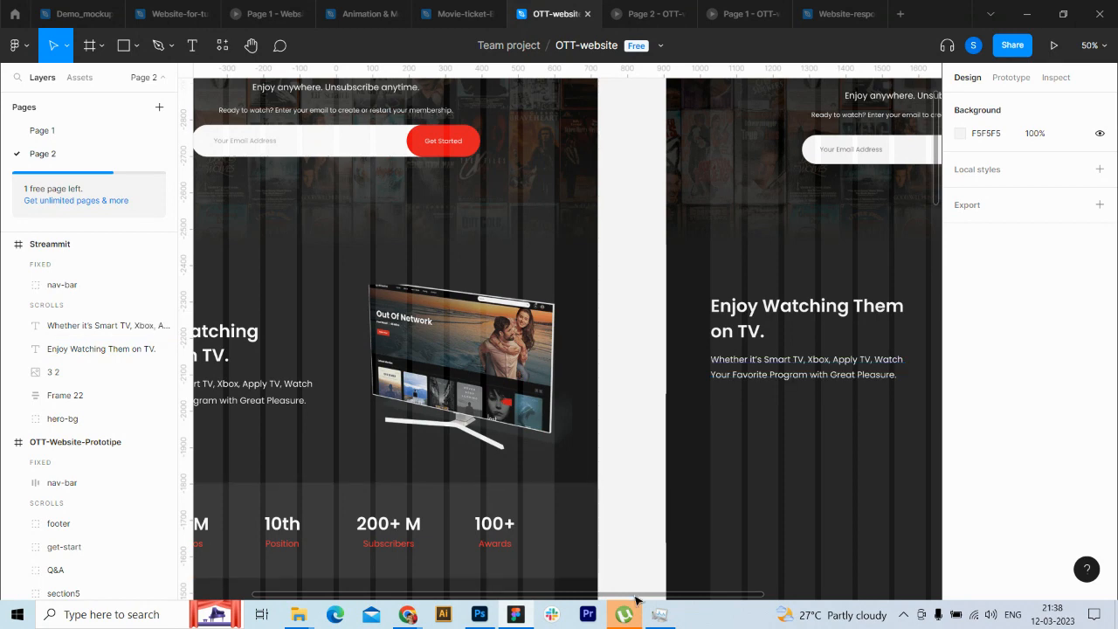
Step: Wrap the heading and paragraph together in an auto layout frame and set the frame's horizontal resizing to Fixed width
drag(632, 595, 821, 600)
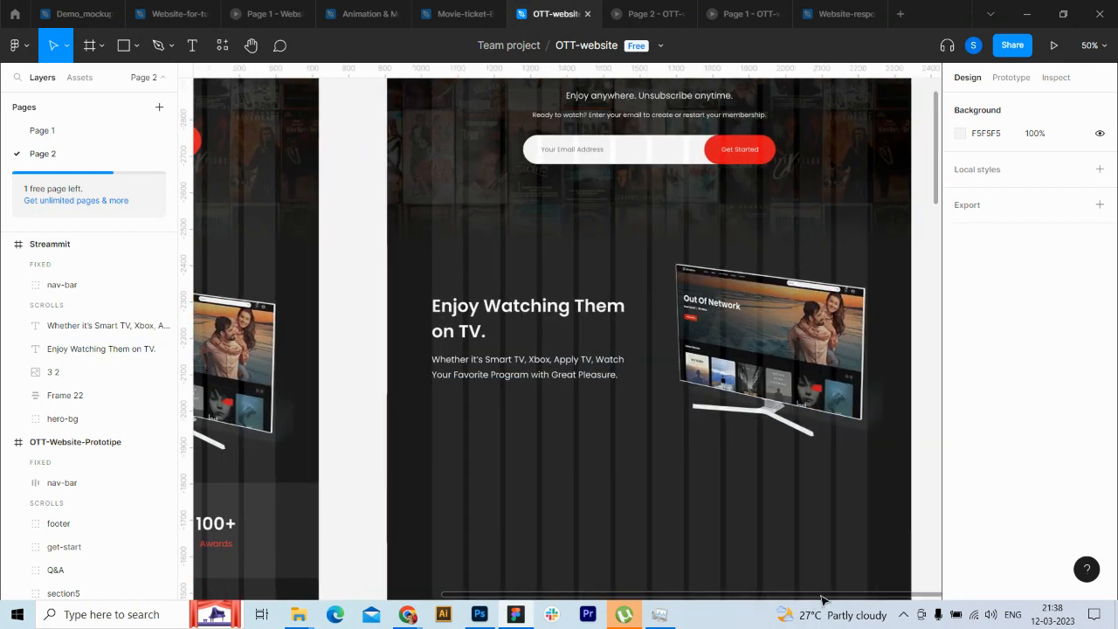
click(104, 325)
shift+click(91, 348)
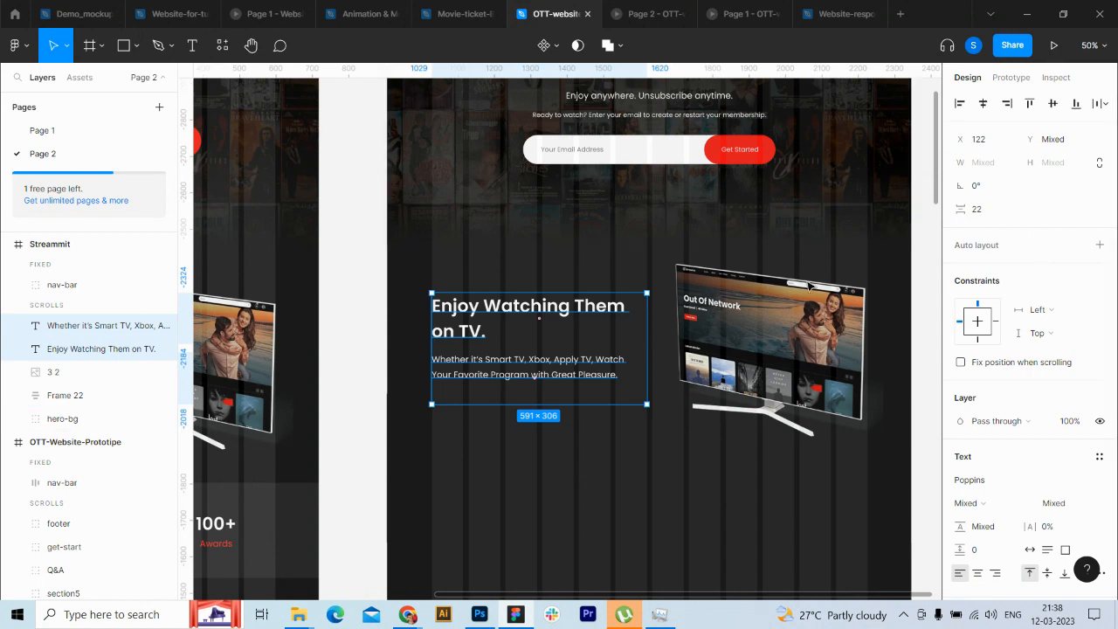
key(shift+a)
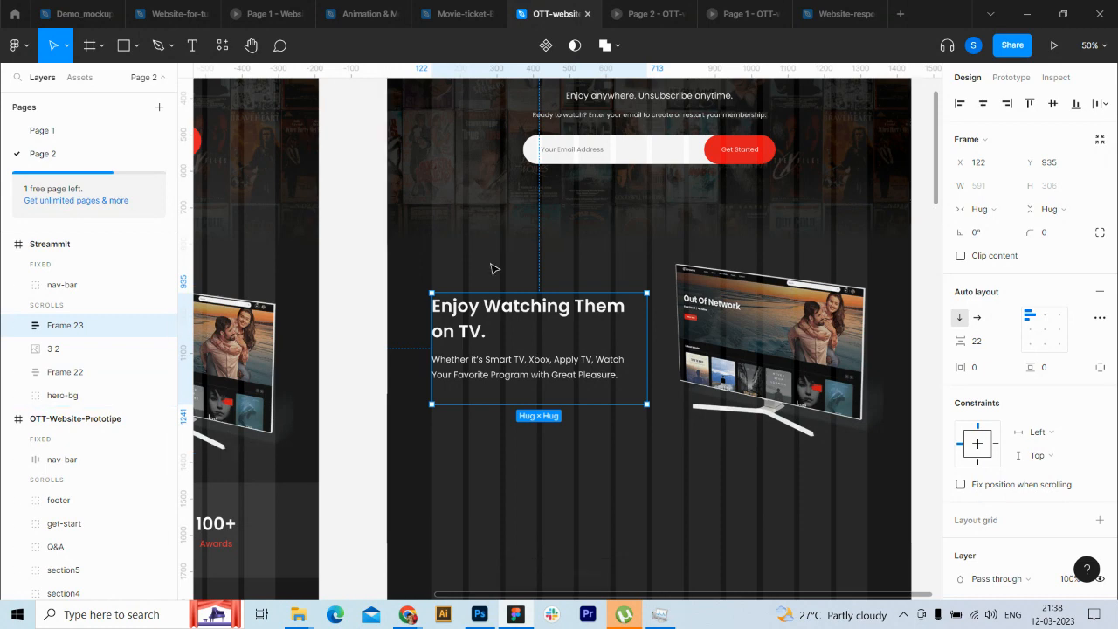
click(995, 212)
click(1005, 187)
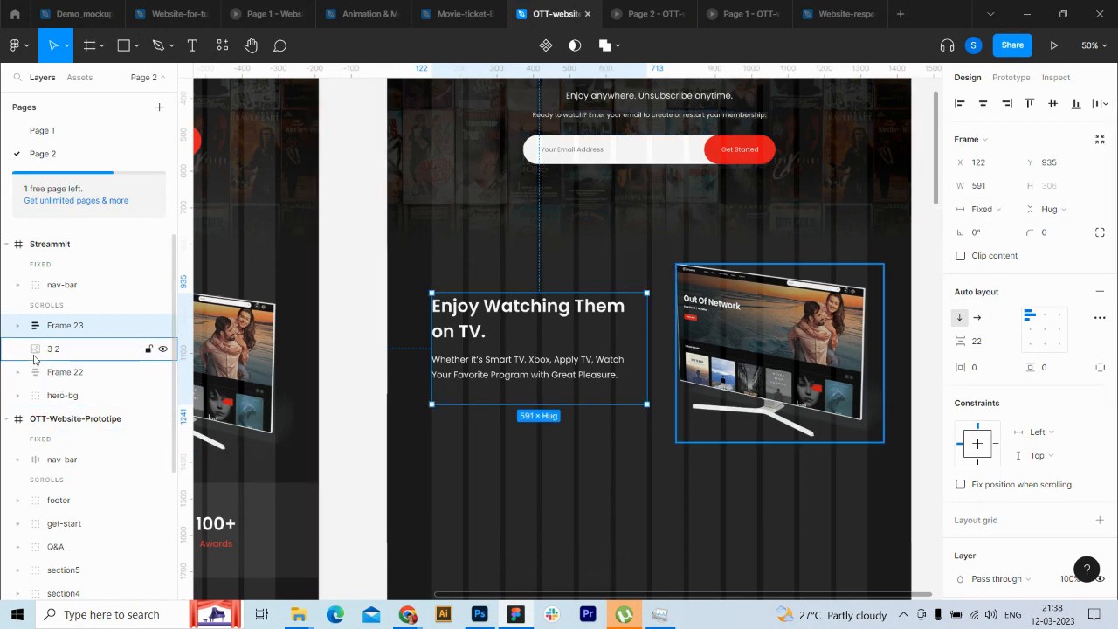
Step: Set the horizontal resizing of both the "Enjoy Watching Them on TV." heading and its paragraph to Fill container
click(16, 325)
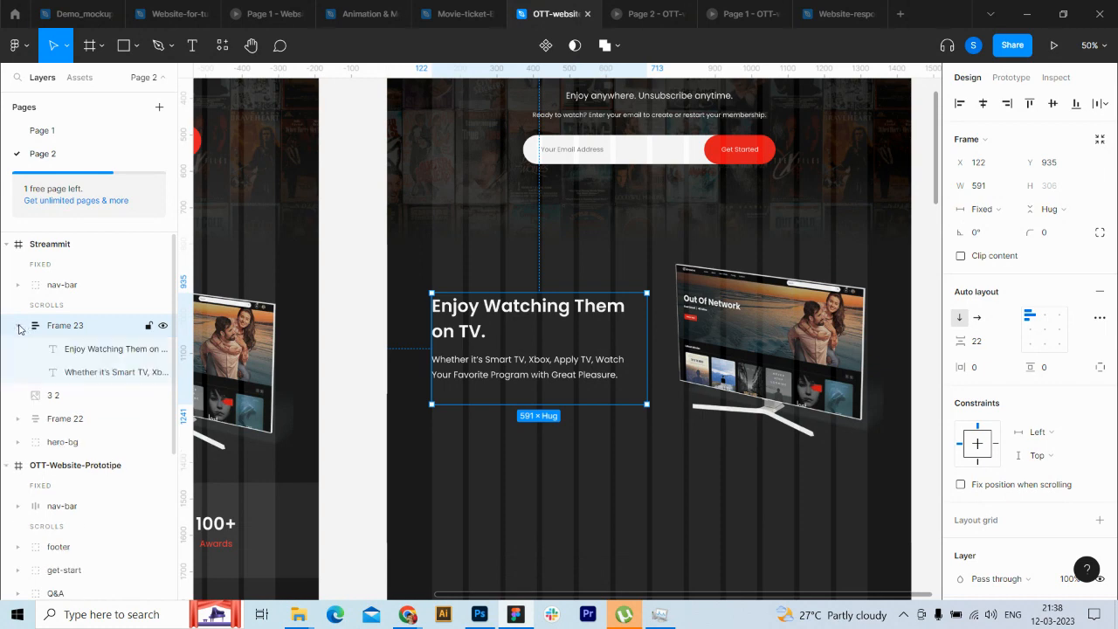
click(90, 356)
click(986, 185)
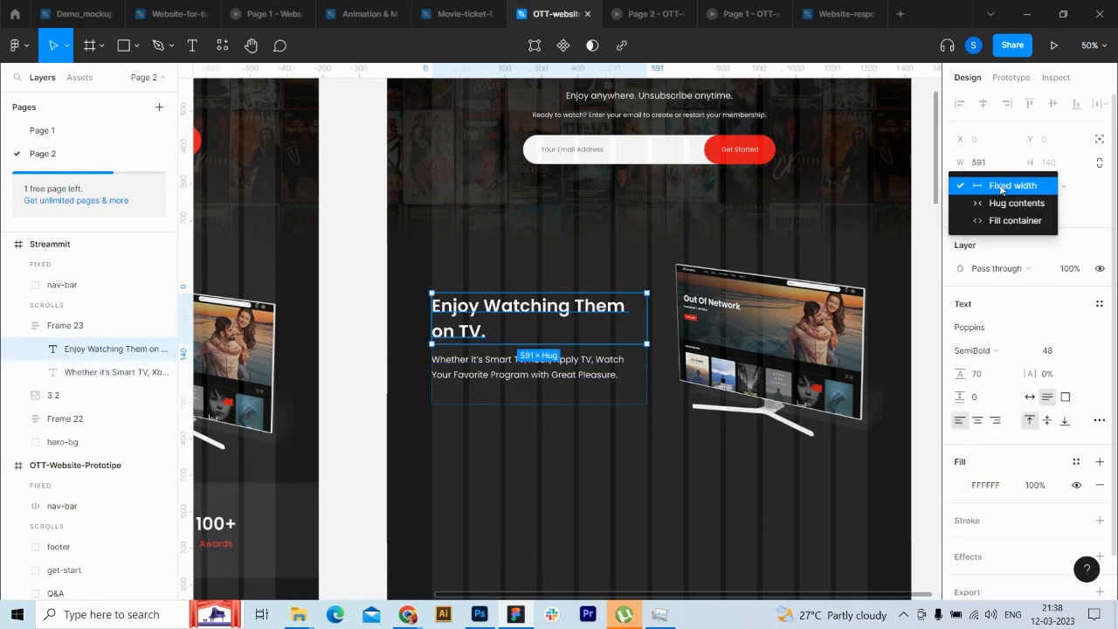
click(1012, 220)
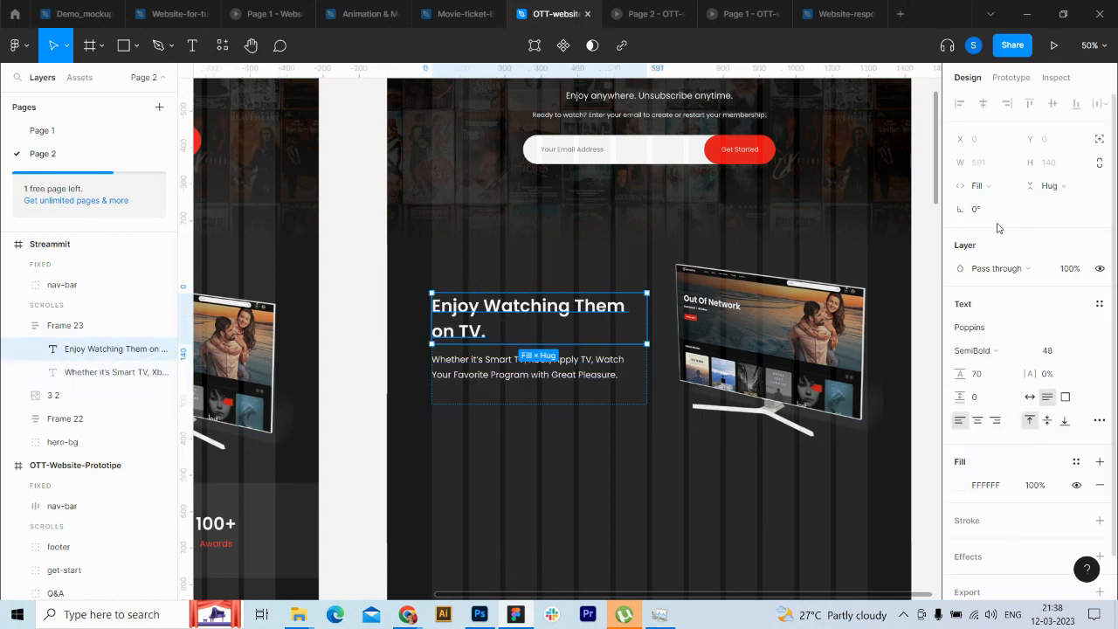
click(117, 371)
click(1011, 187)
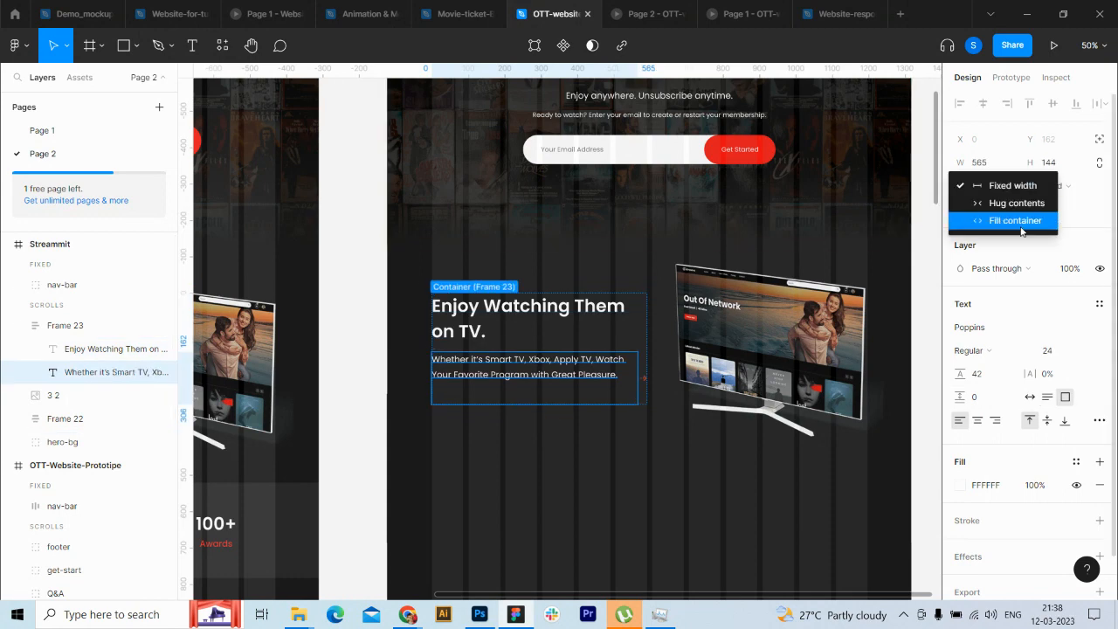
click(1018, 219)
click(18, 324)
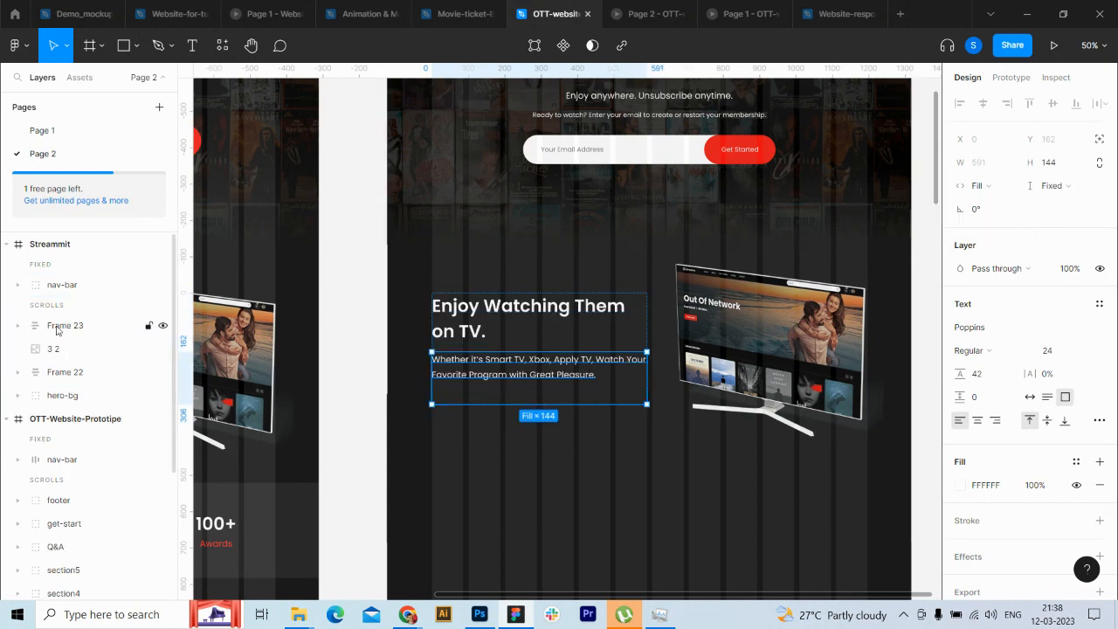
Step: Set the horizontal constraint of the heading-and-paragraph frame to Scale
click(55, 325)
click(1069, 434)
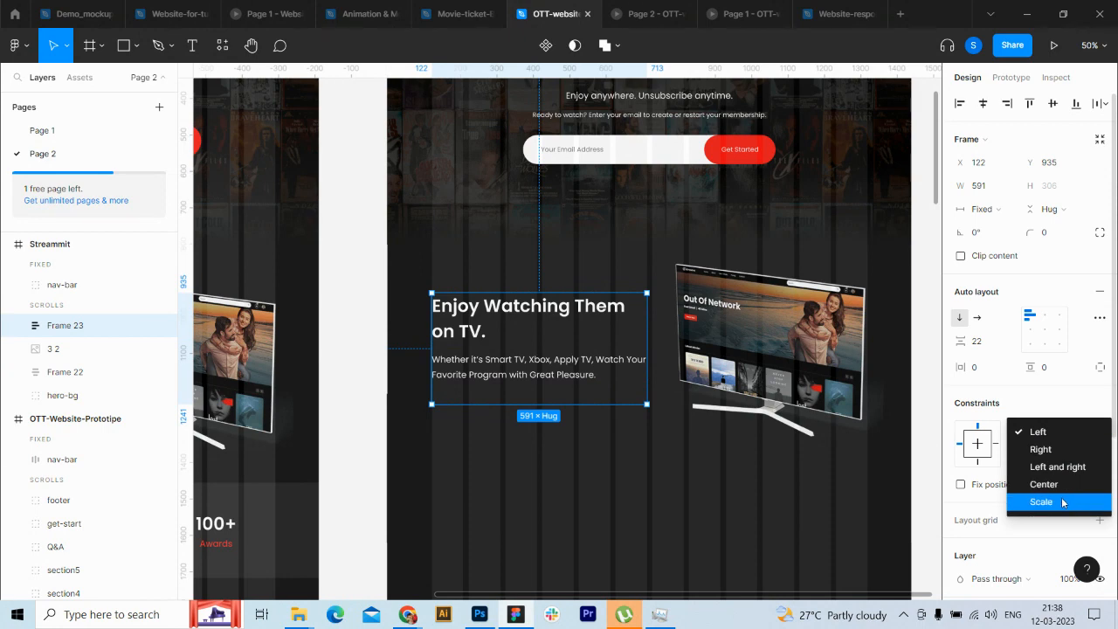
click(1062, 502)
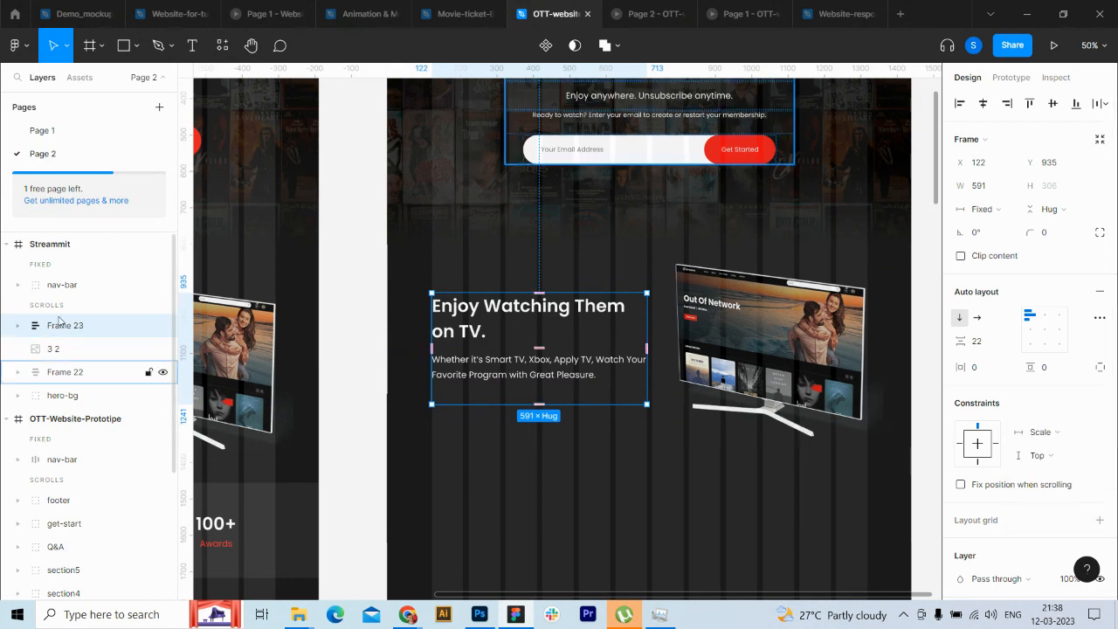
Step: Test the responsive behaviour by widening the Streammit frame to about 1965, and undo the resize
click(61, 245)
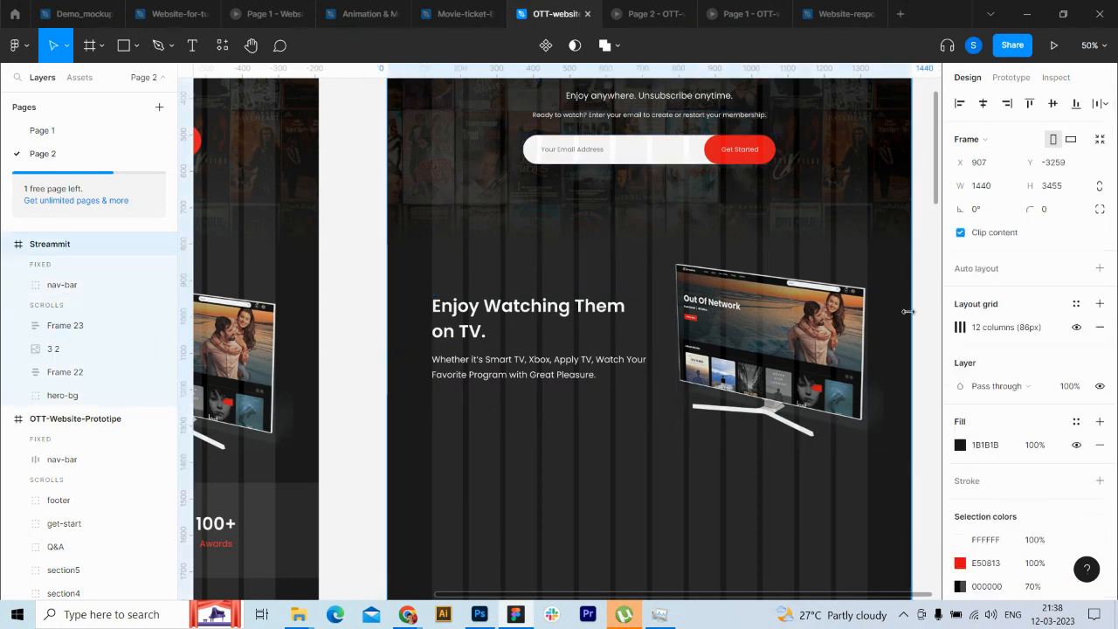
drag(900, 311, 871, 349)
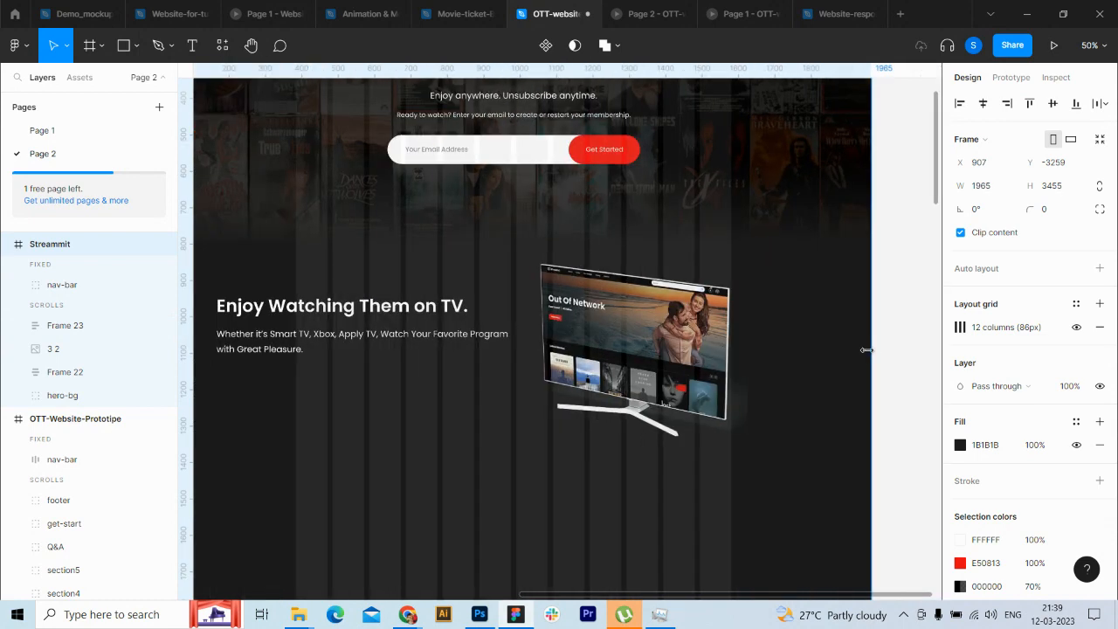
key(ctrl+z)
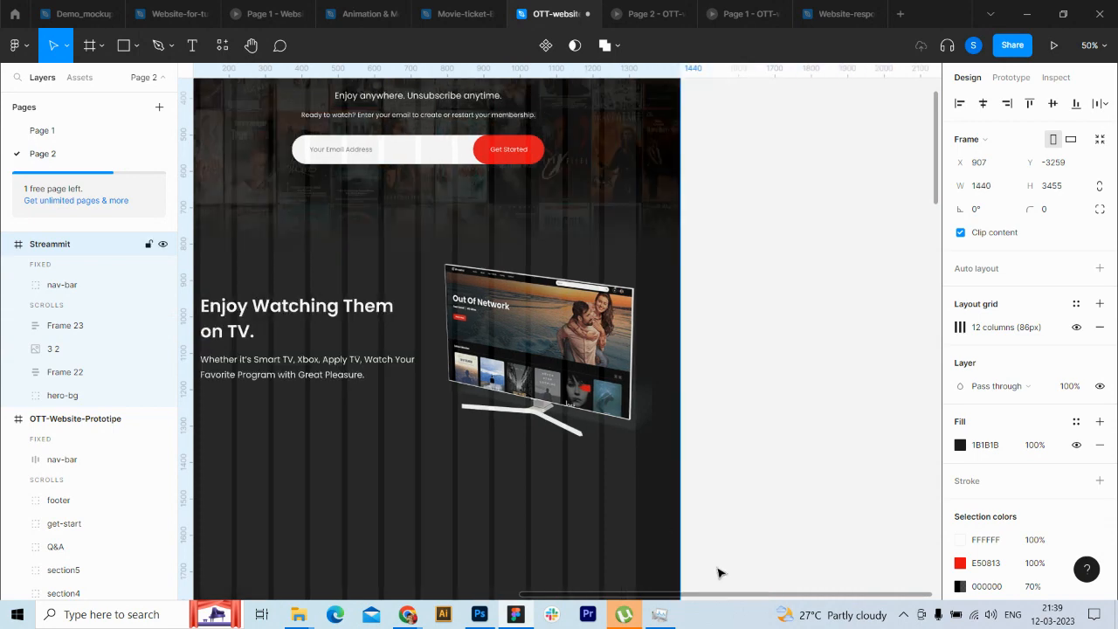
drag(723, 596, 587, 605)
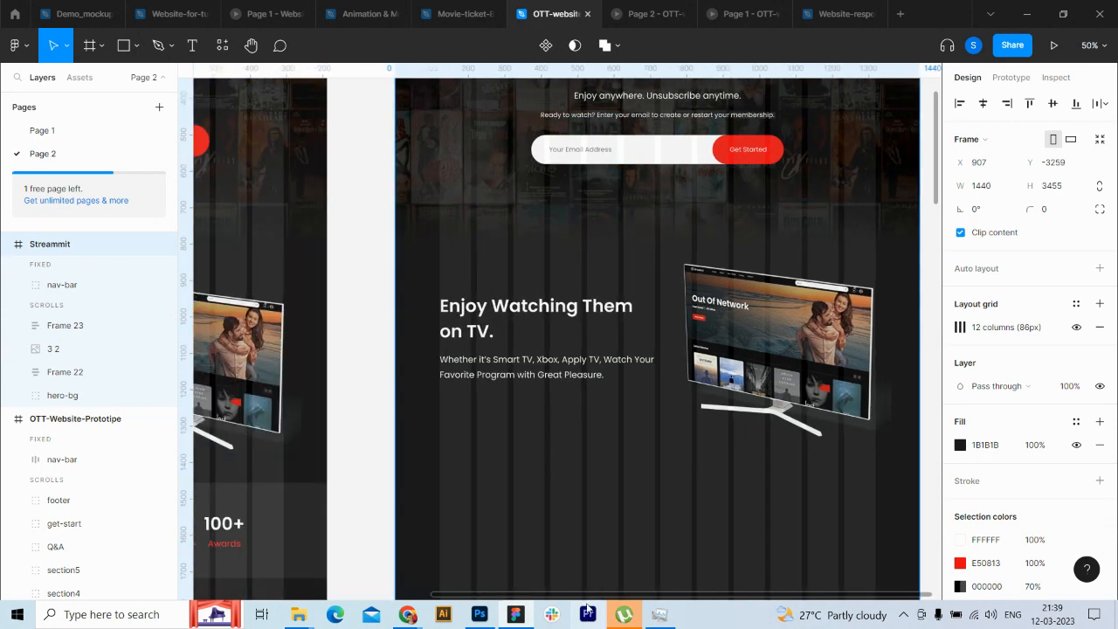
Step: Group Frame 22 with hero-bg in the Streammit frame and name the group "hero"
click(68, 325)
shift+click(70, 349)
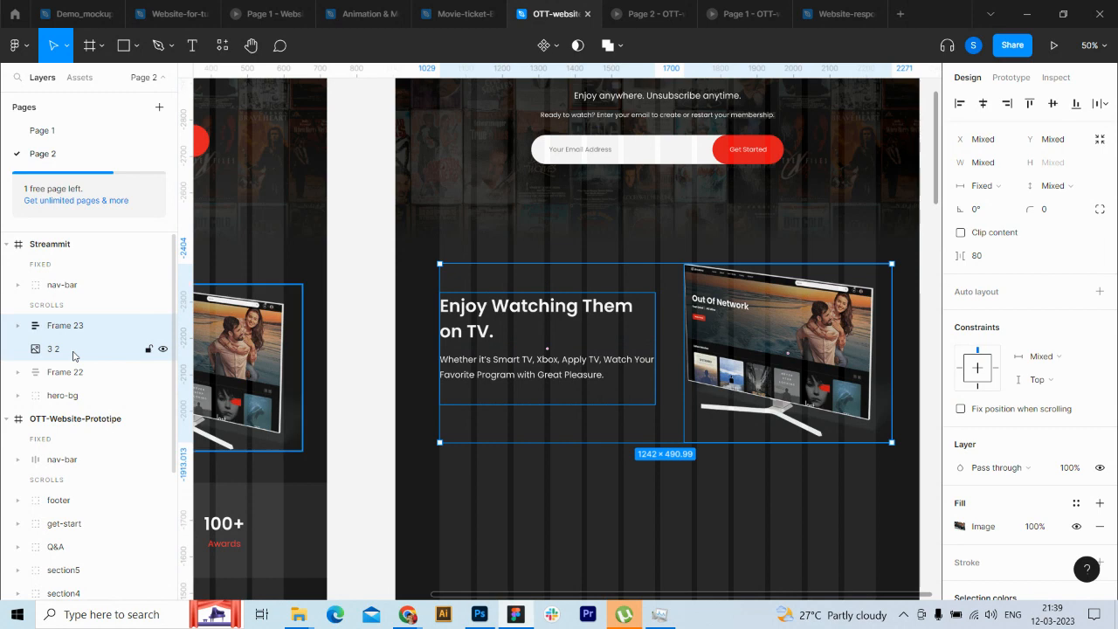
click(73, 372)
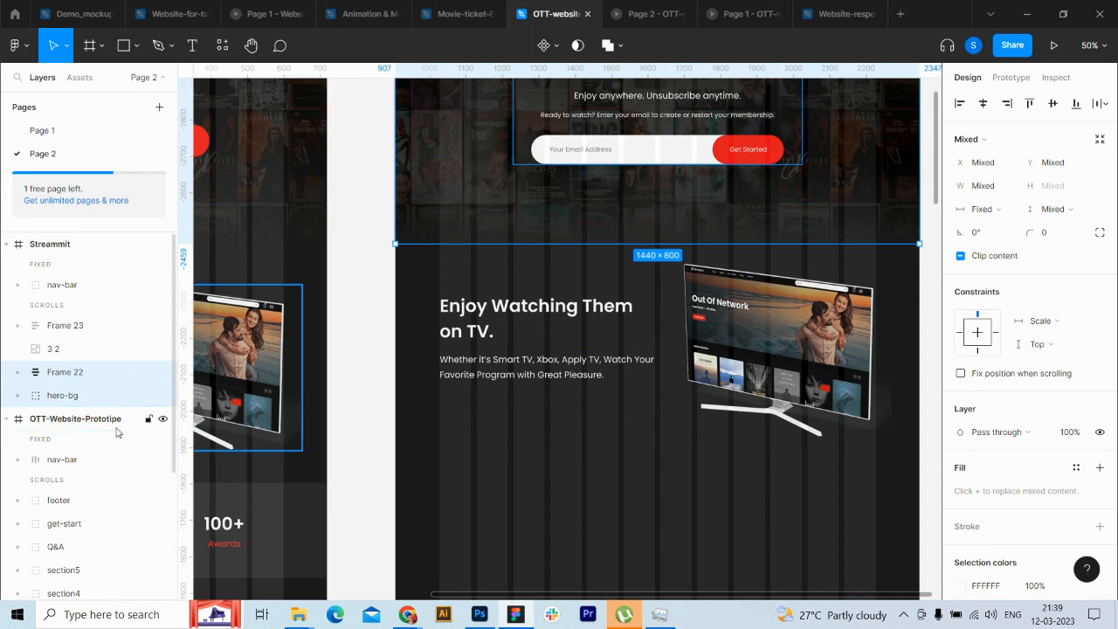
key(ctrl+g)
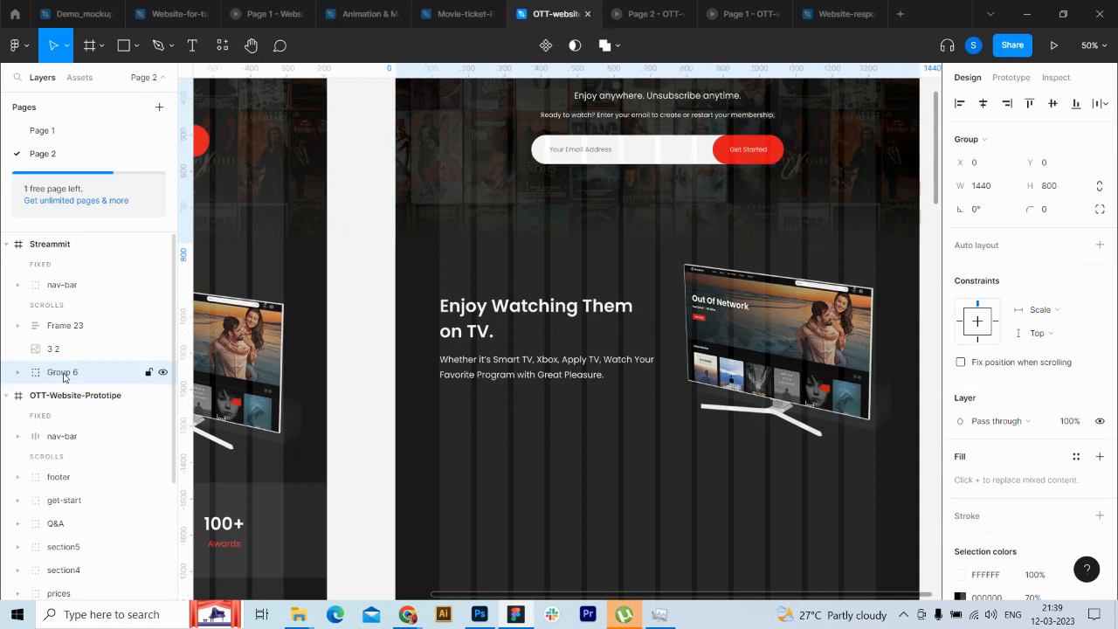
double_click(62, 372)
text(Ner)
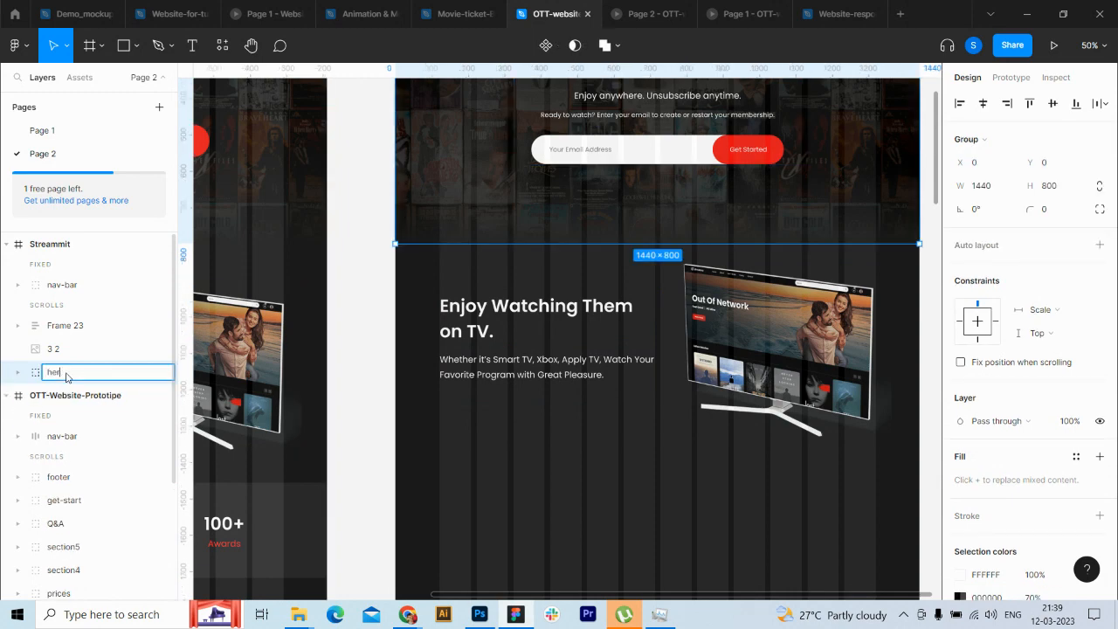
text(o)
key(Return)
Step: Wrap the TV image and the text frame in a horizontal auto layout frame and set its width to Fixed
click(74, 349)
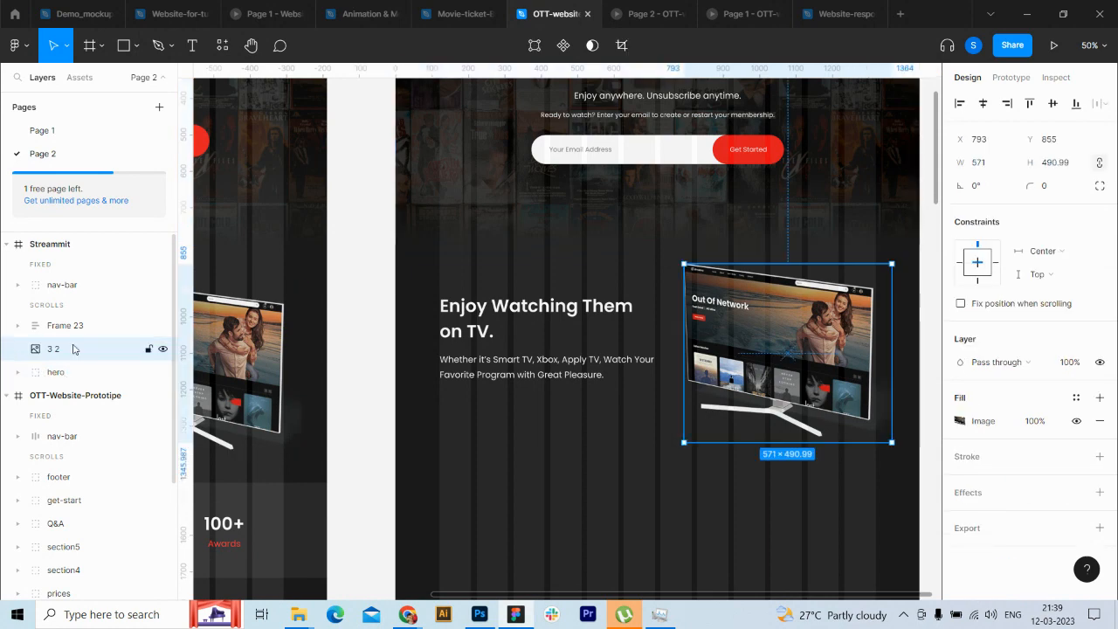
shift+click(85, 325)
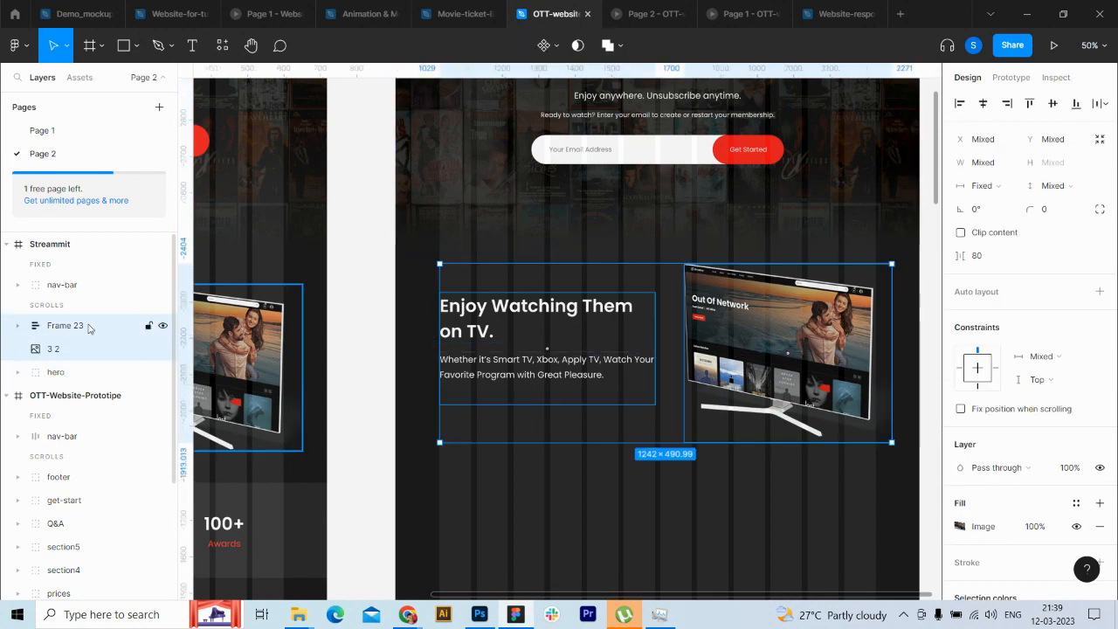
key(shift+a)
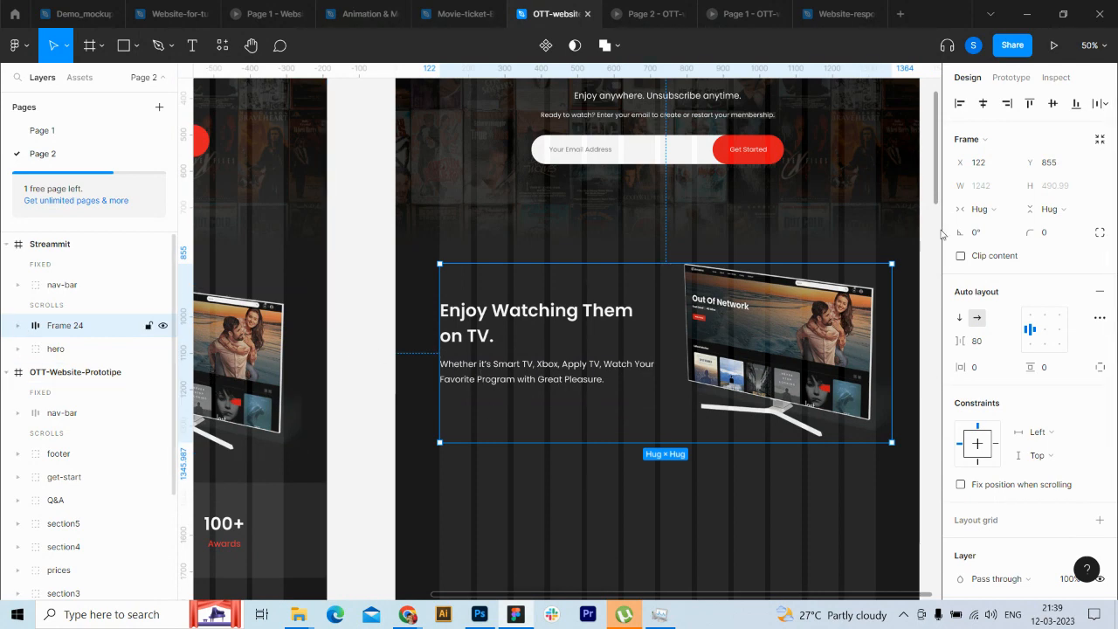
click(982, 209)
click(1013, 190)
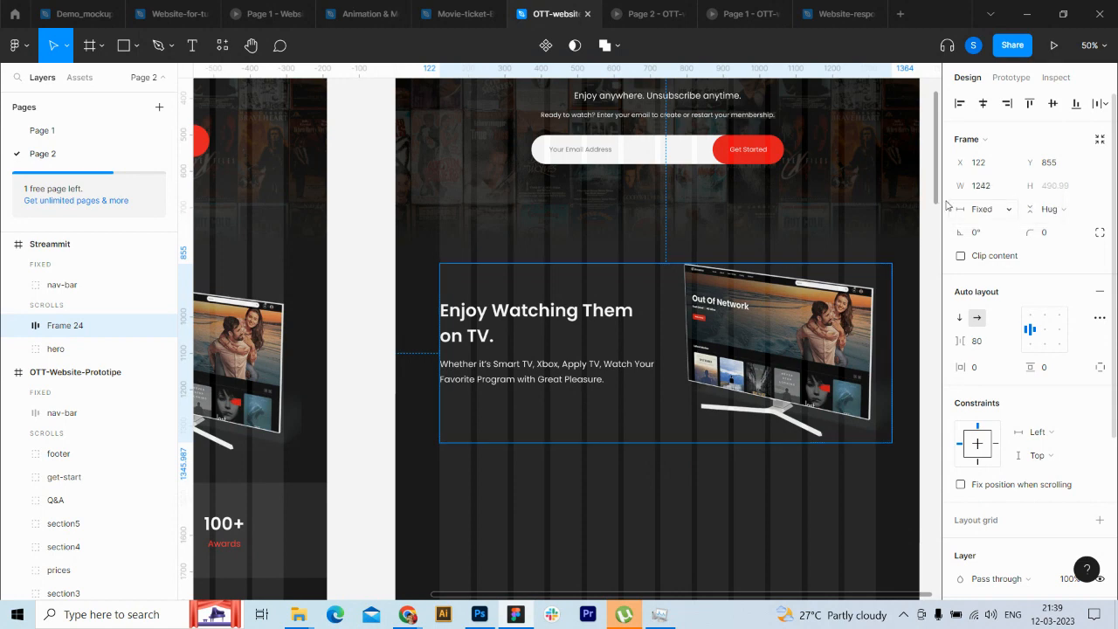
Step: Set the text frame's horizontal resizing to Fill container inside the section frame and keep the TV image at Fixed width
click(19, 326)
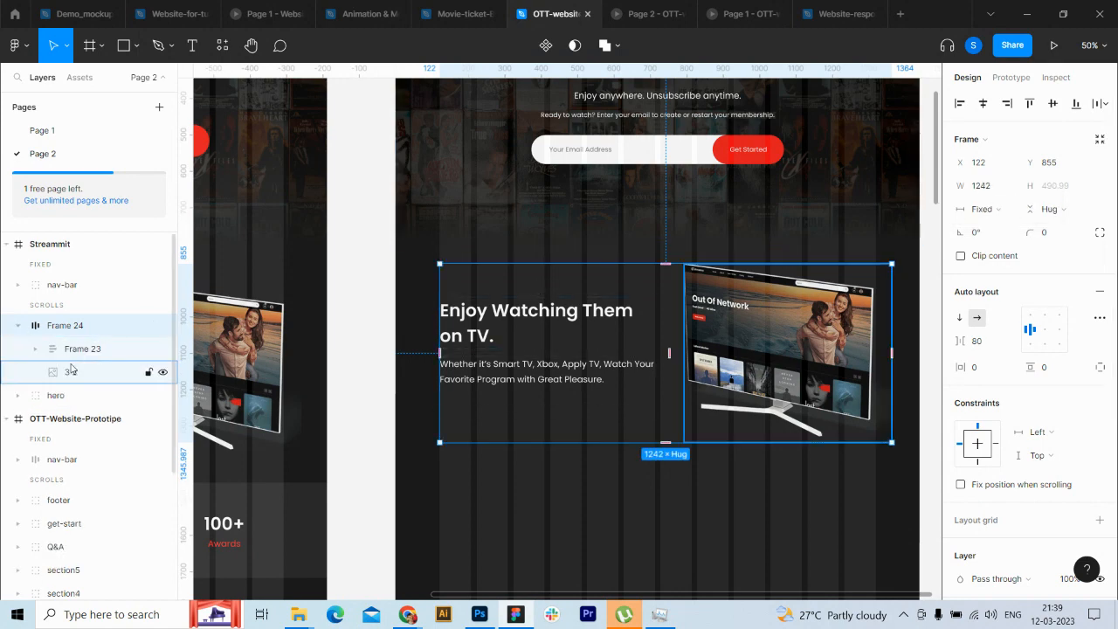
click(83, 348)
click(996, 208)
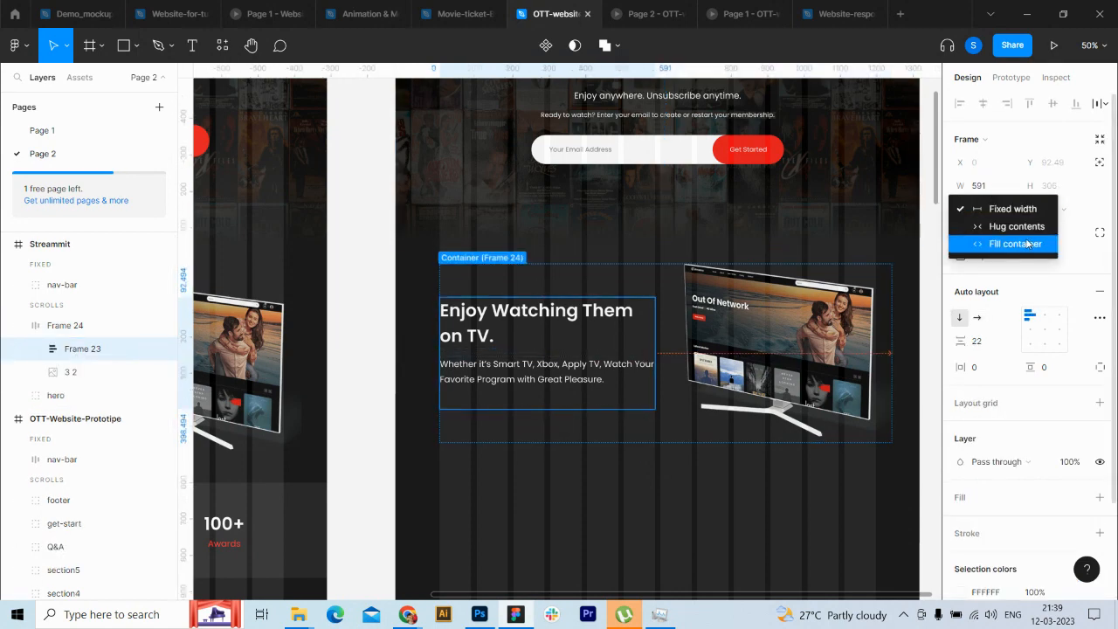
click(1004, 242)
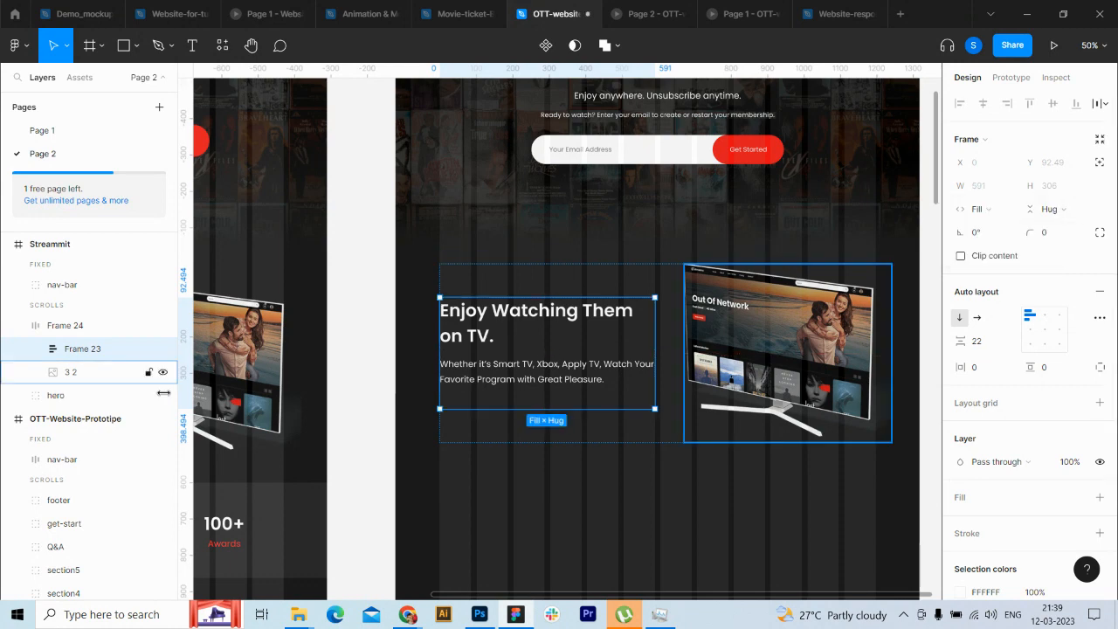
click(87, 372)
click(1004, 192)
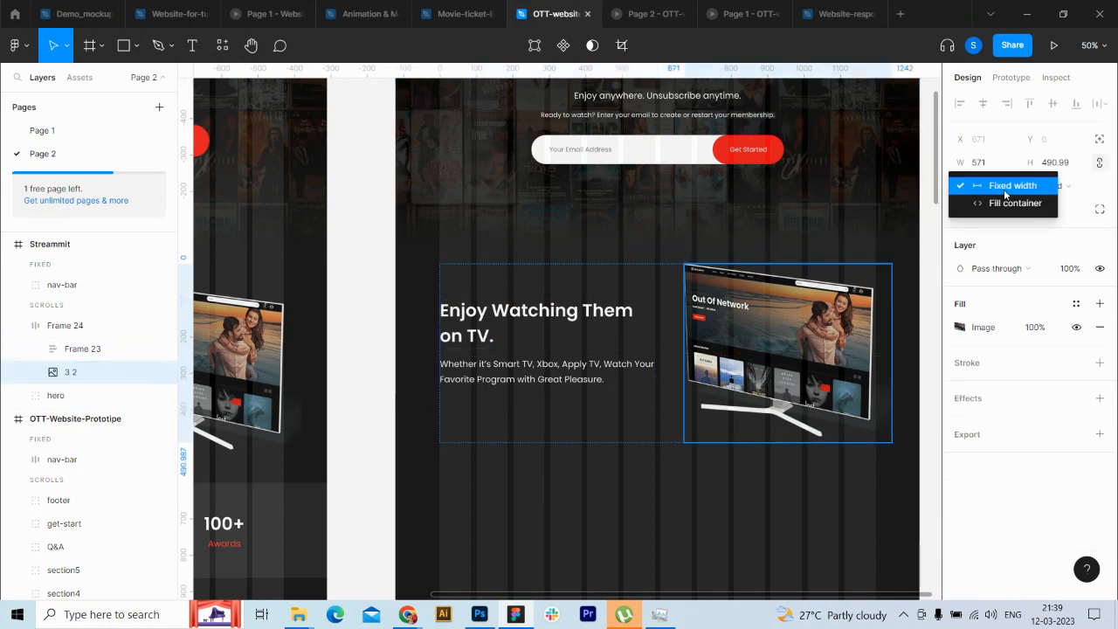
click(1005, 187)
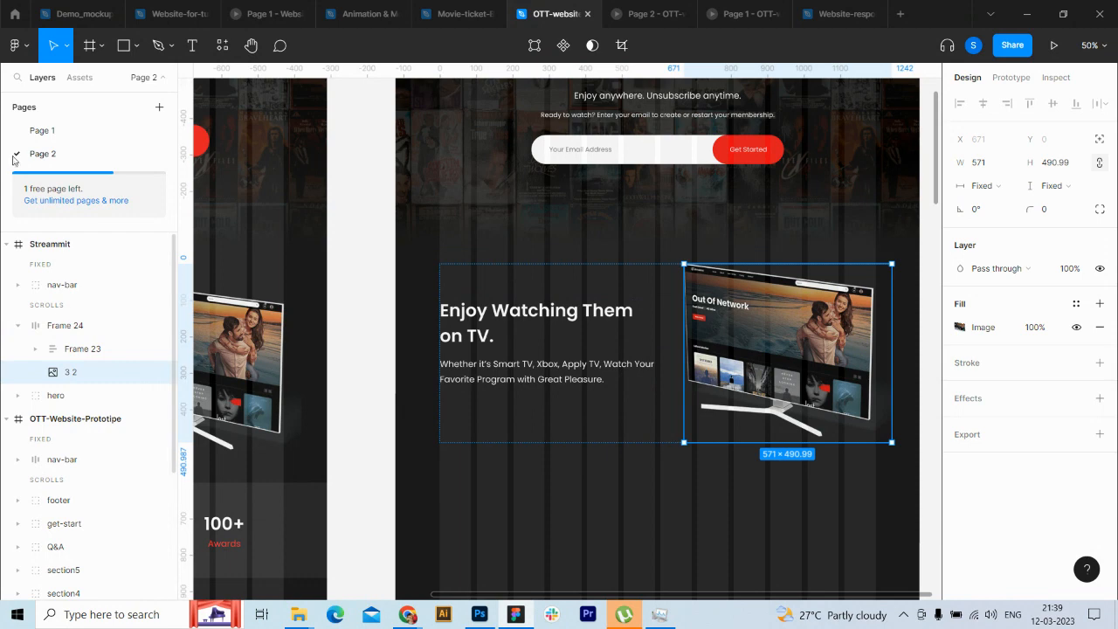
Step: Test the section by narrowing the Streammit frame to about 1233, and undo the resize
click(58, 246)
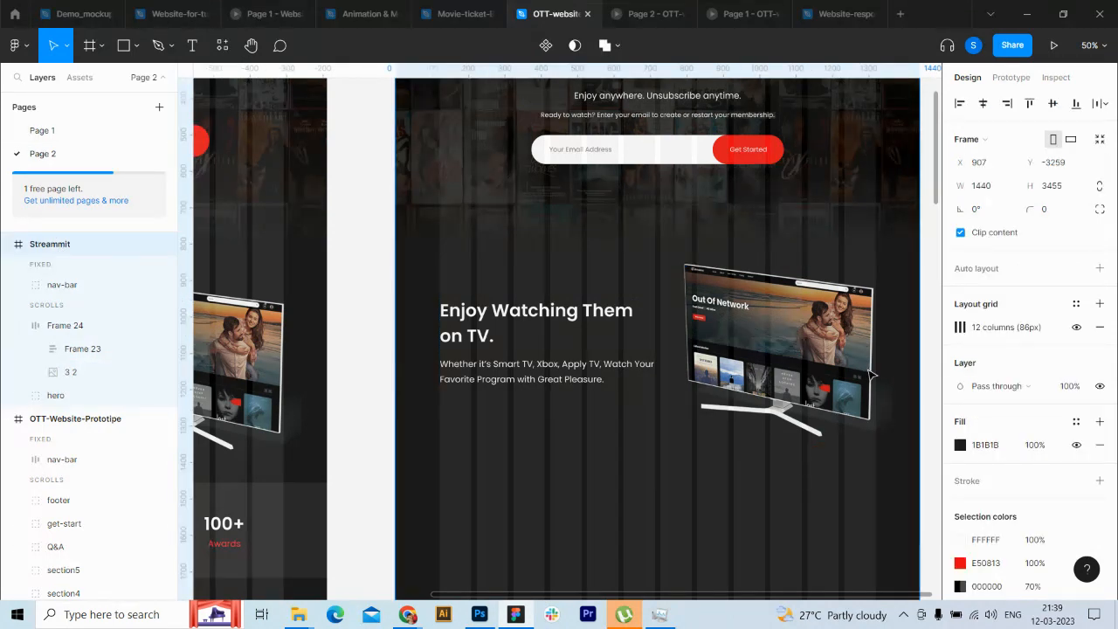
drag(919, 365, 846, 358)
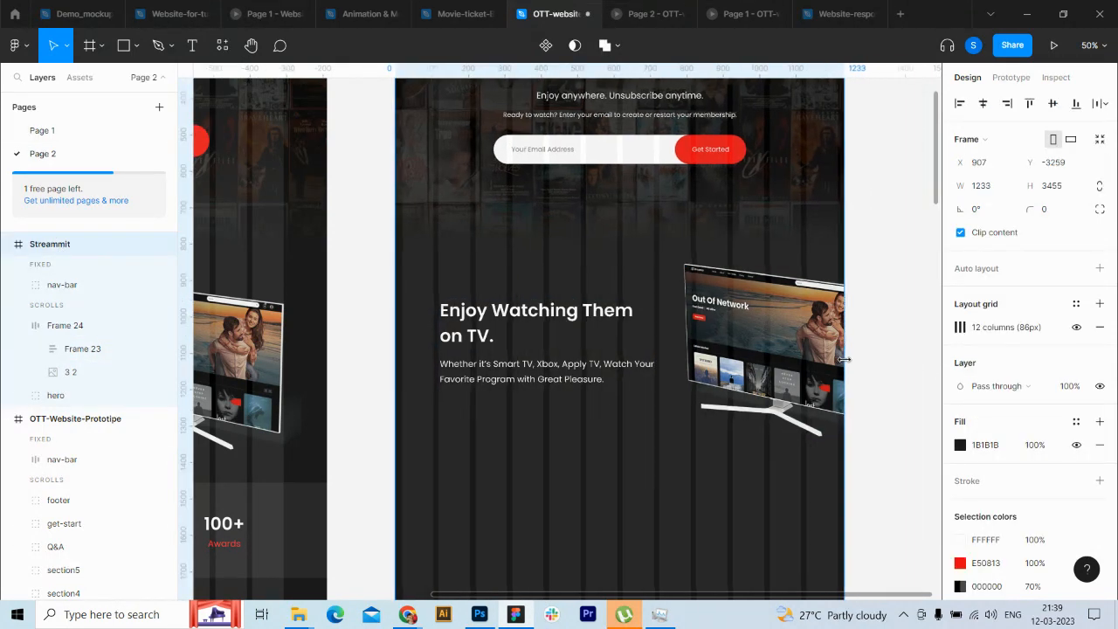
click(512, 332)
key(ctrl+z)
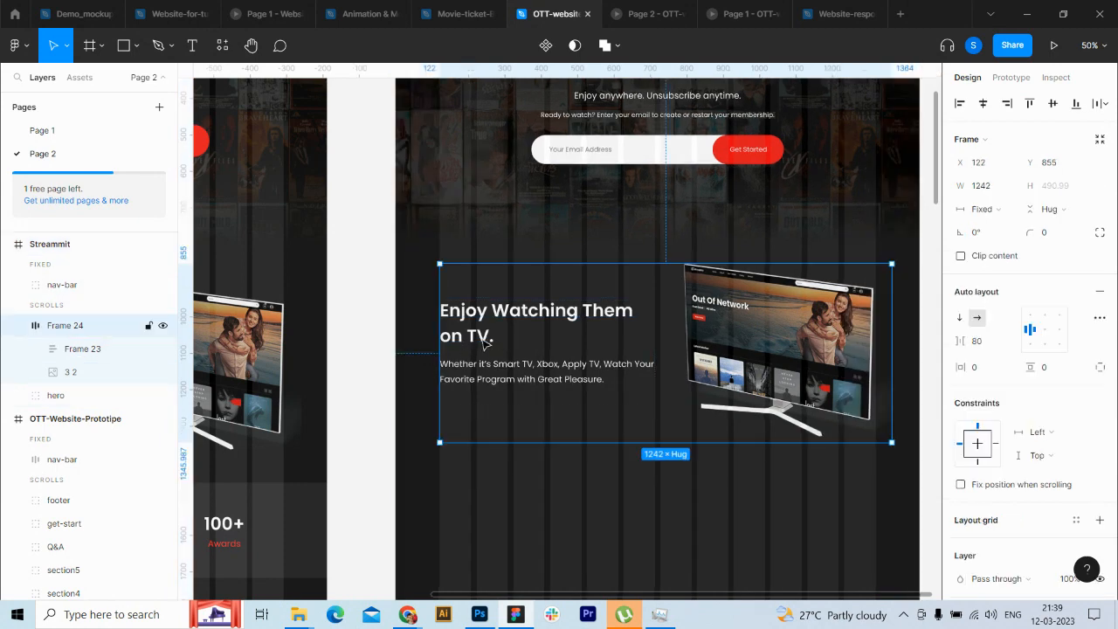
Step: Set the TV section frame's horizontal constraint to Scale and test it by resizing the Streammit frame, ending at a width of 1440
click(102, 349)
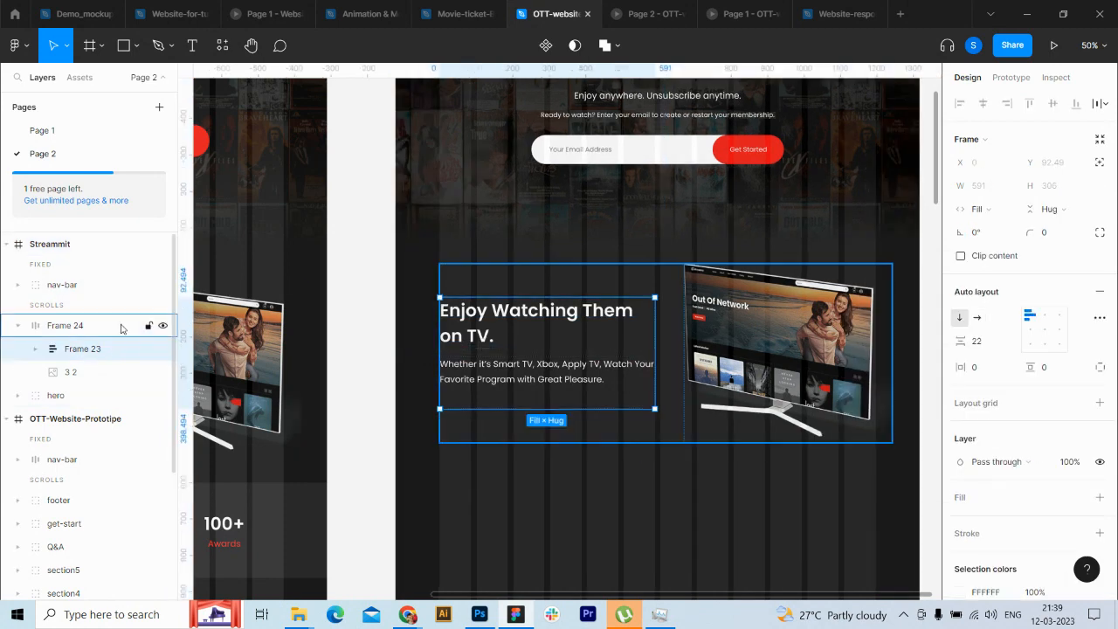
click(94, 331)
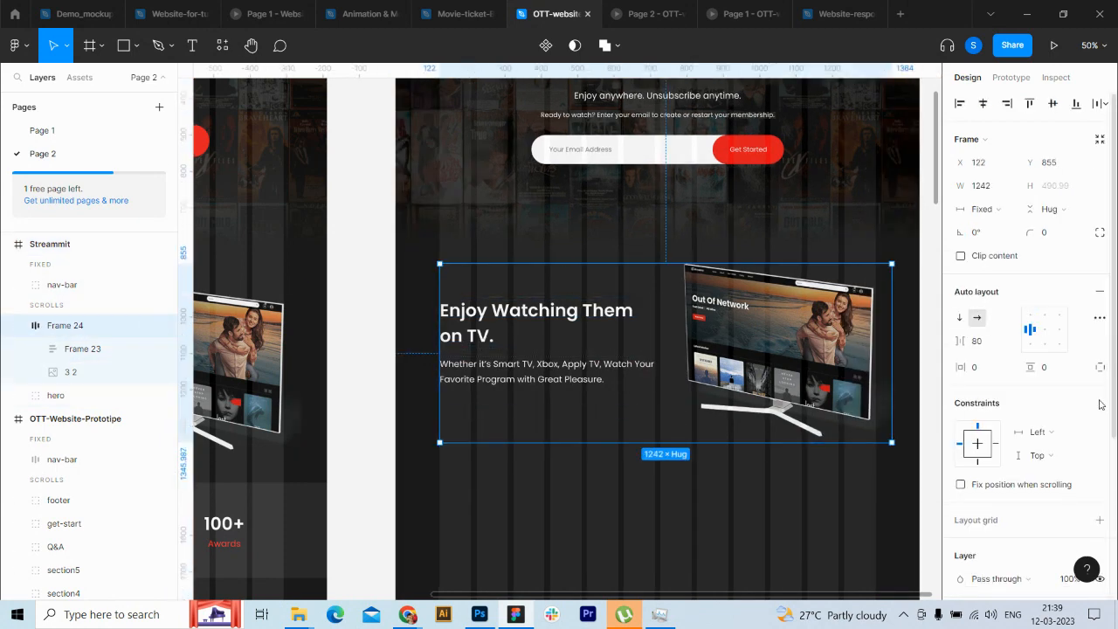
click(1051, 433)
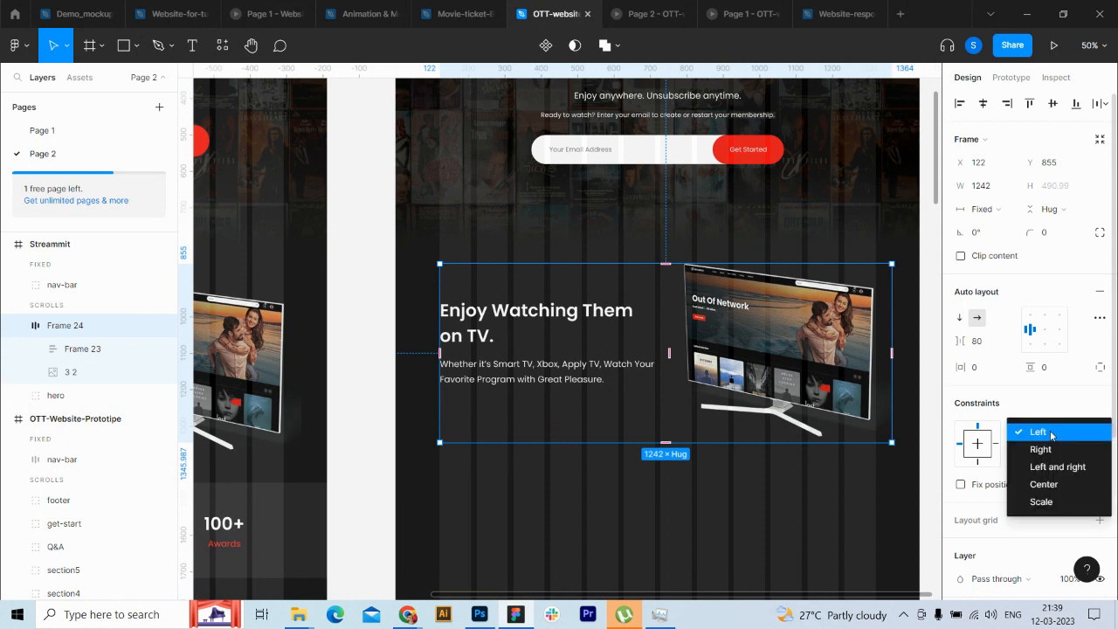
click(1041, 501)
click(63, 246)
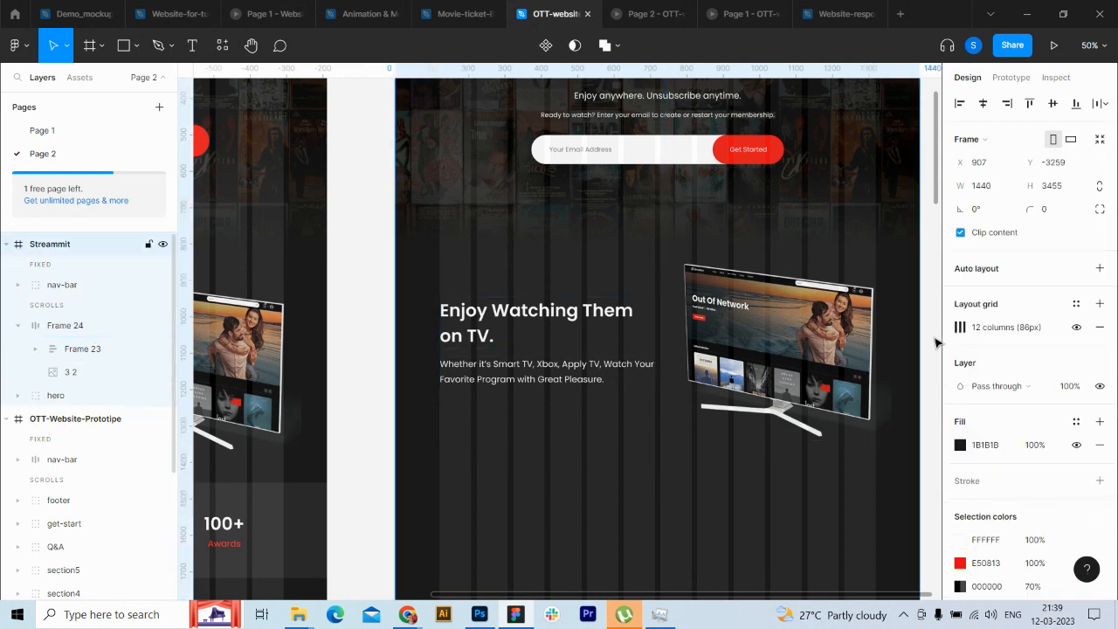
drag(903, 336, 919, 367)
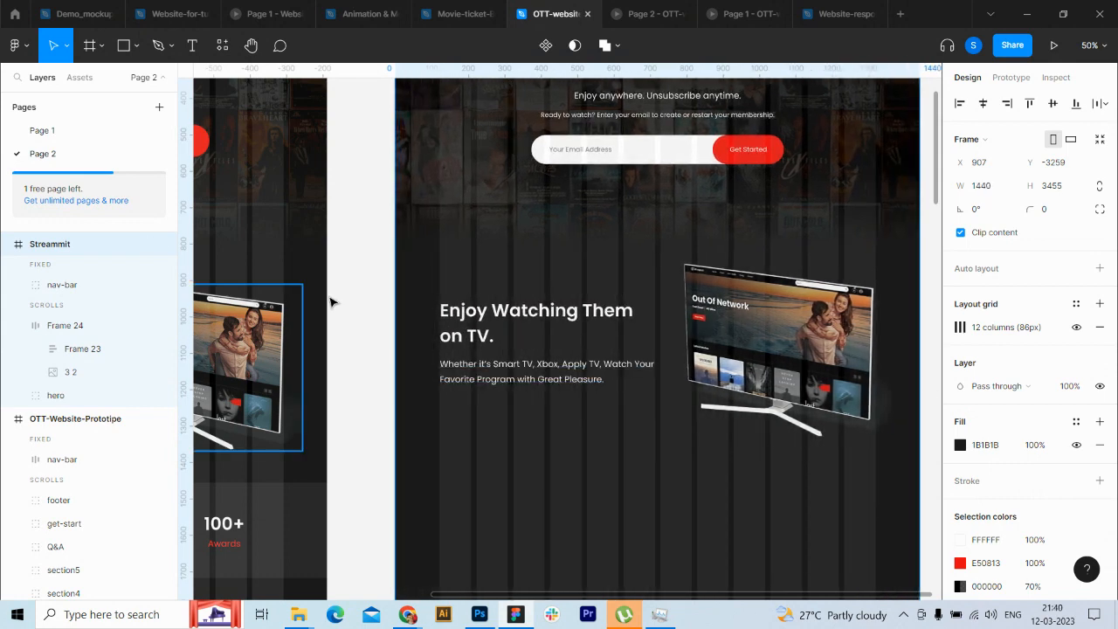
Step: Collapse the TV section's auto layout frame and rename it "watchon tv"
click(24, 326)
click(69, 330)
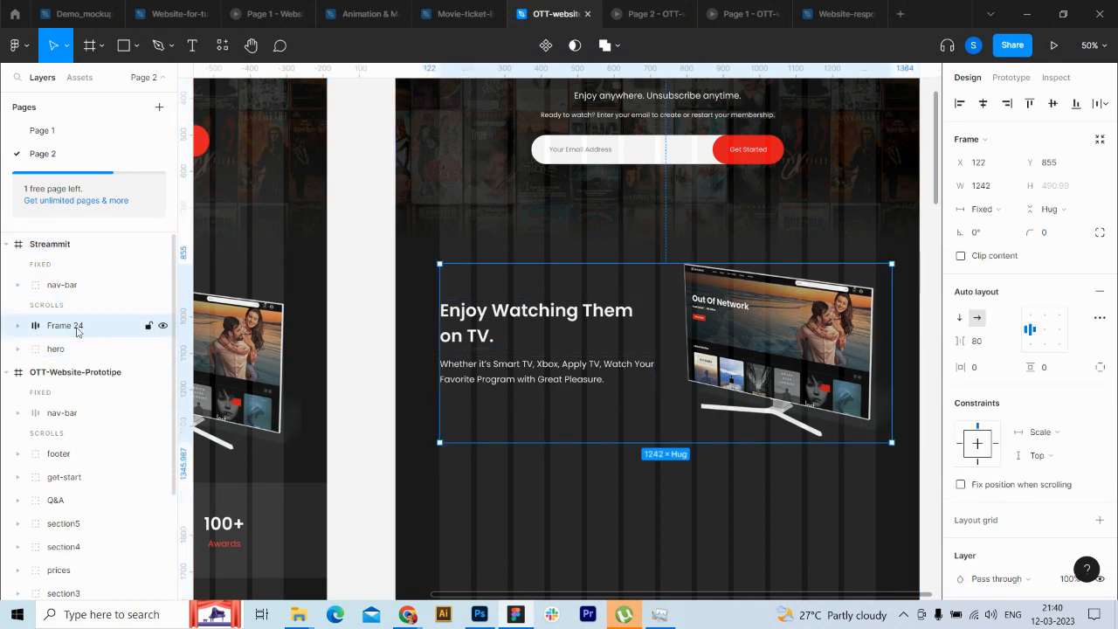
double_click(66, 330)
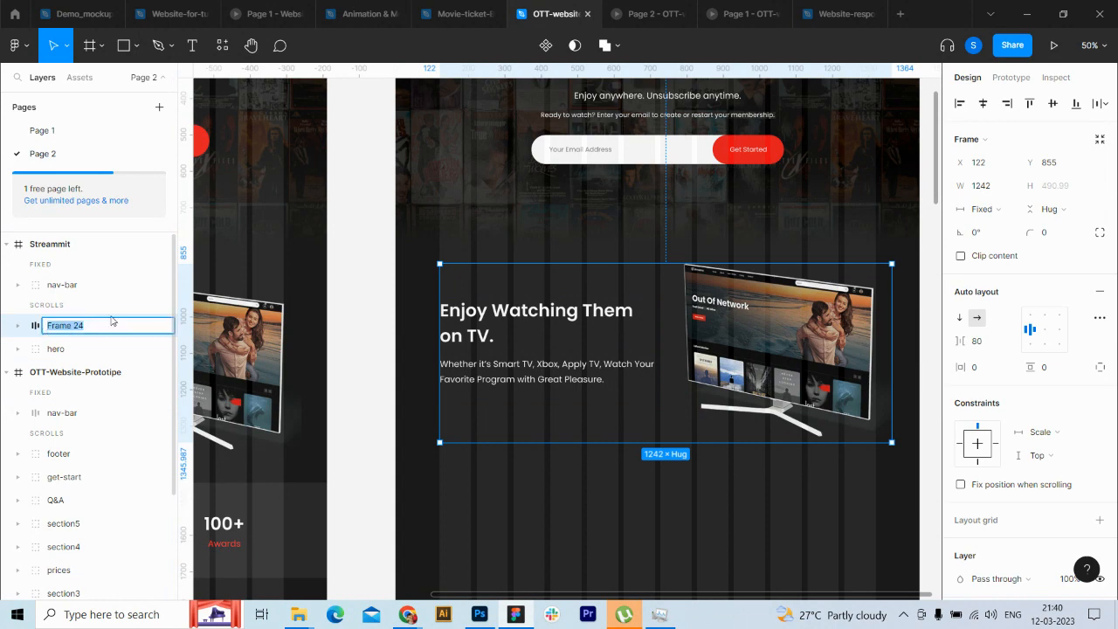
text(watchon tv)
key(Return)
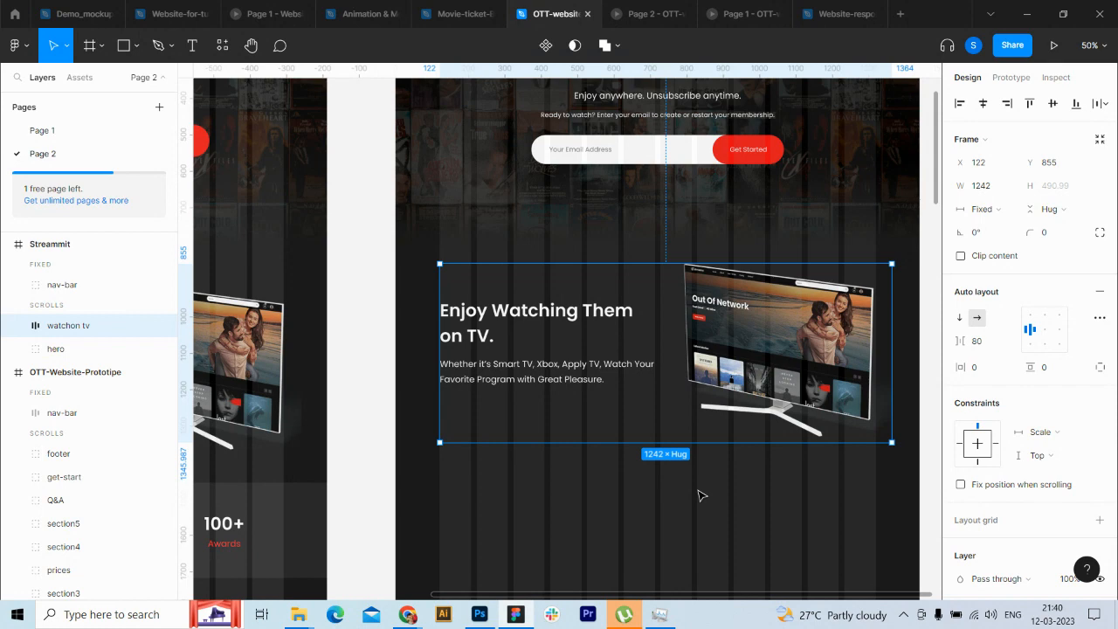
Step: Draw a full-width rectangle about 1440 × 320 below the TV section in the Streammit frame and move it up to Y 1447
drag(701, 594, 694, 534)
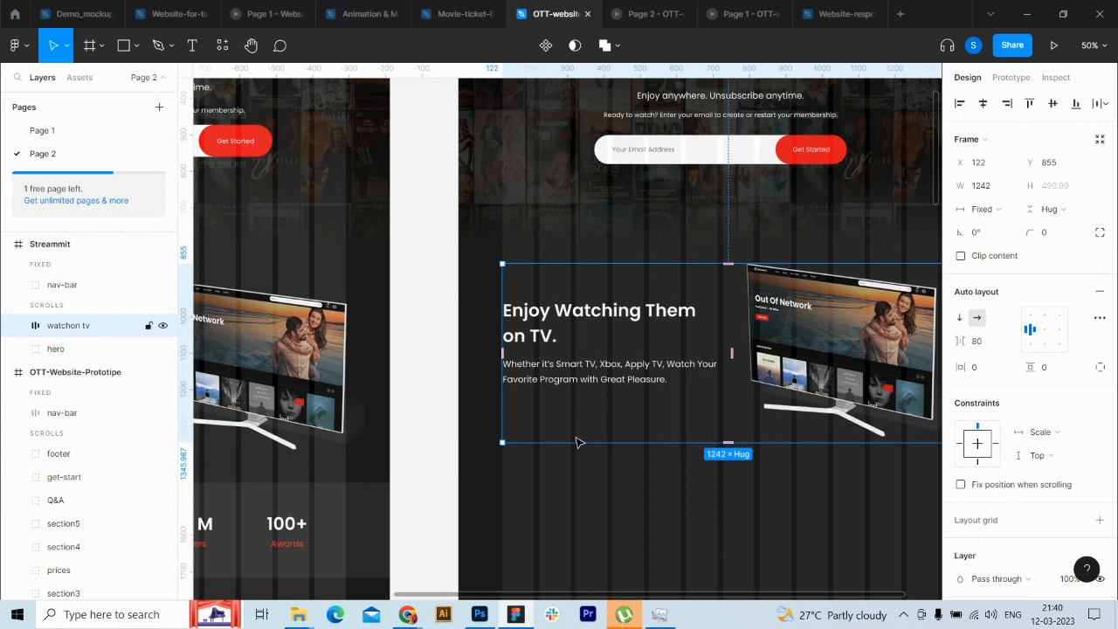
drag(678, 595, 758, 580)
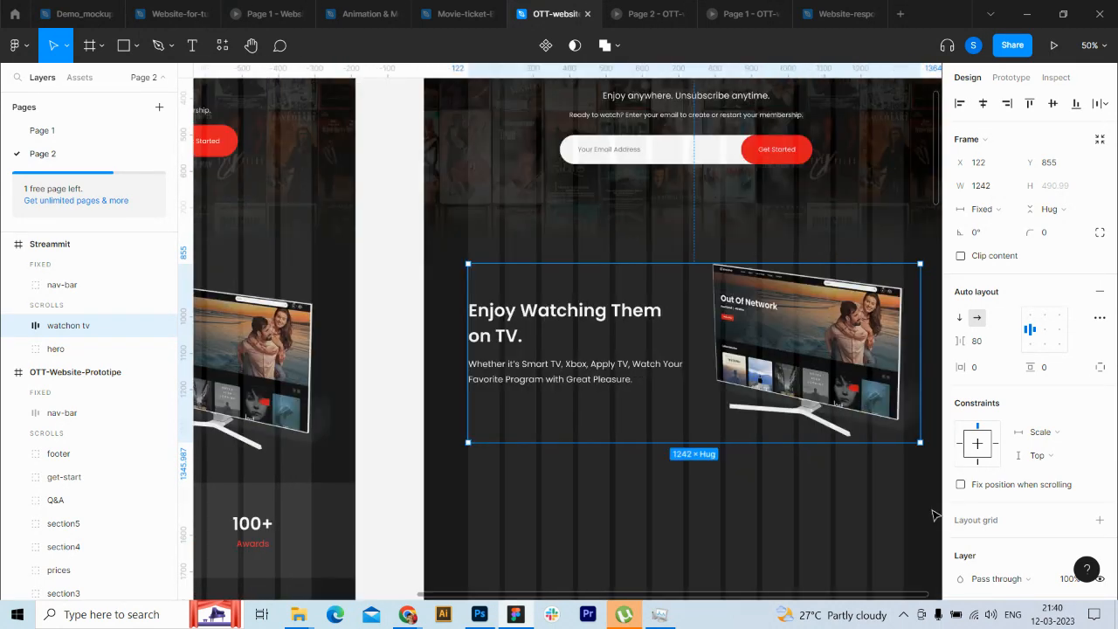
key(ctrl+minus)
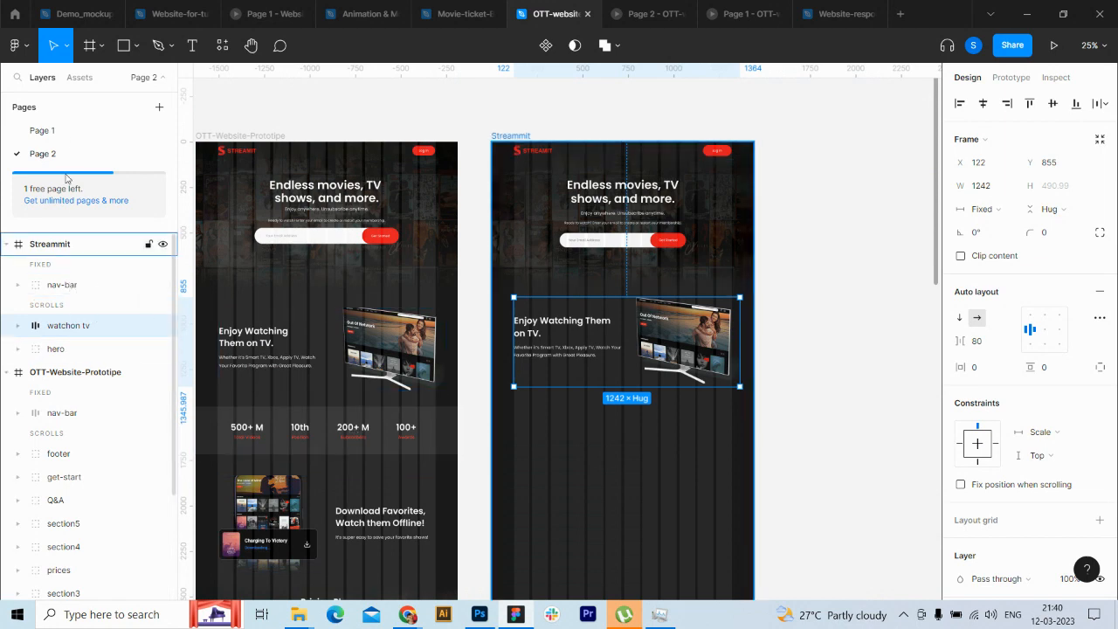
click(124, 49)
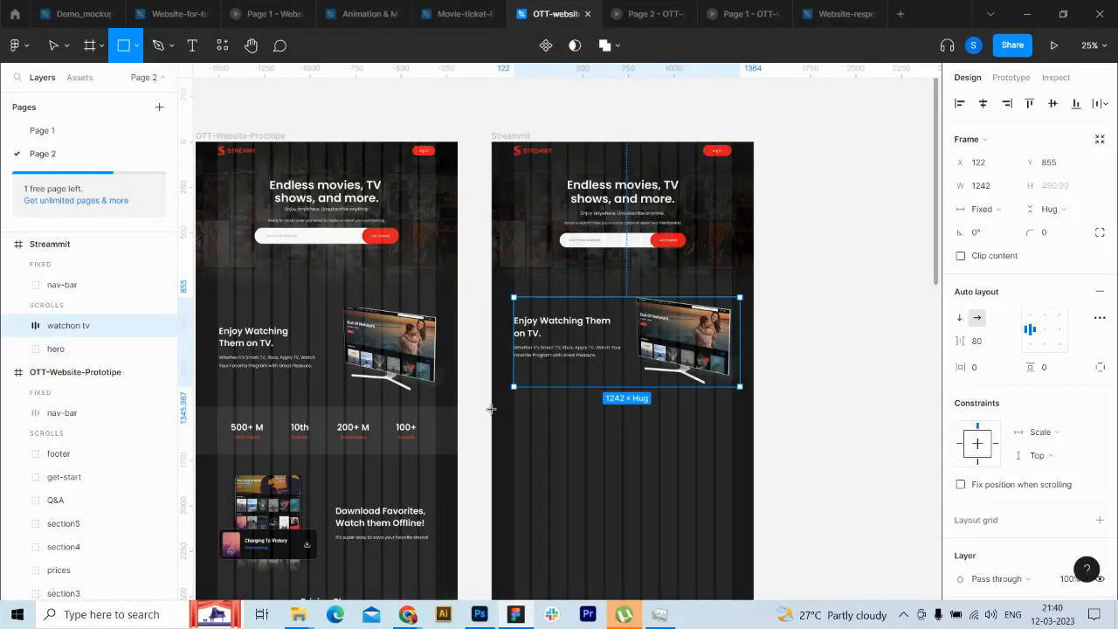
mouse_move(491, 409)
mouse_down()
mouse_move(619, 447)
mouse_move(695, 442)
mouse_move(740, 471)
mouse_move(754, 467)
mouse_up()
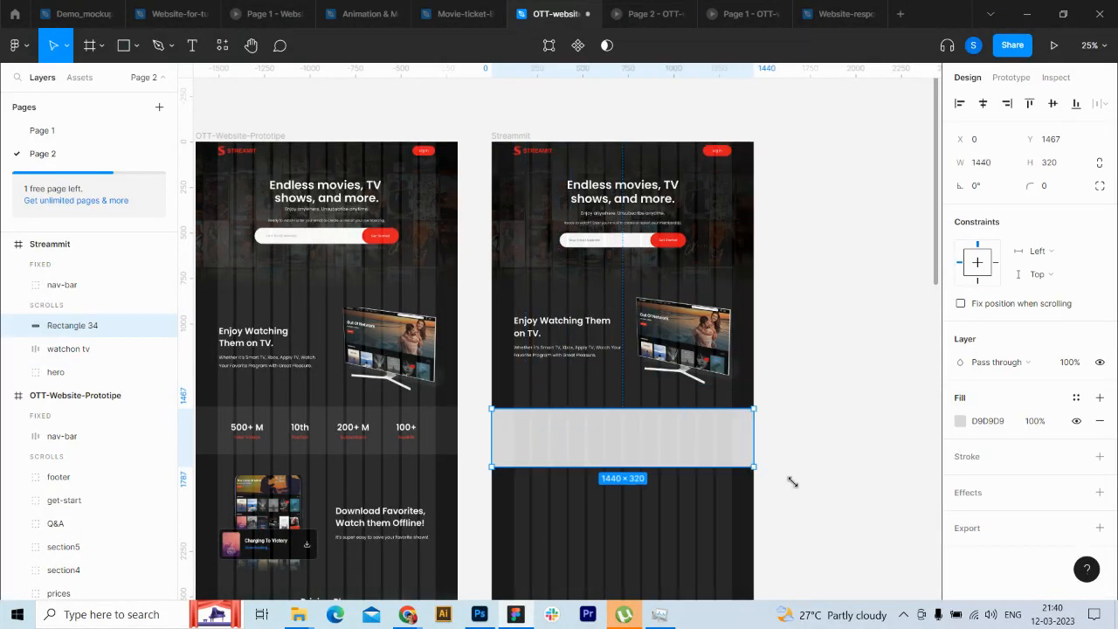
key(shift+Up)
key(shift+Up)
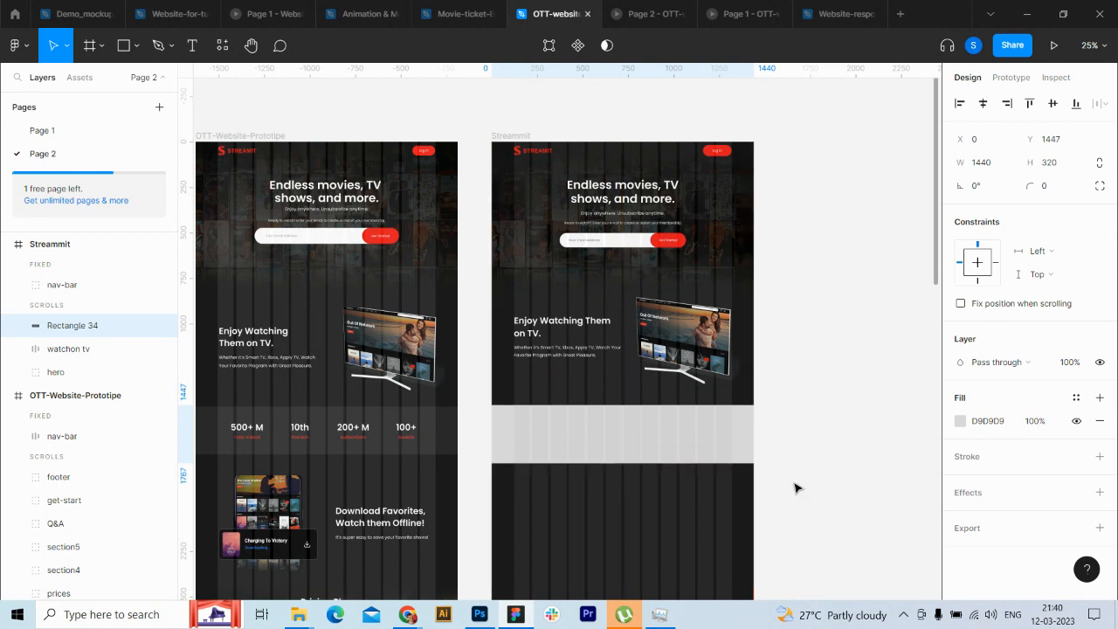
Step: Sample the rectangle's fill from the prototype's statistics band (2A2A2A) and darken it to 222222
click(962, 421)
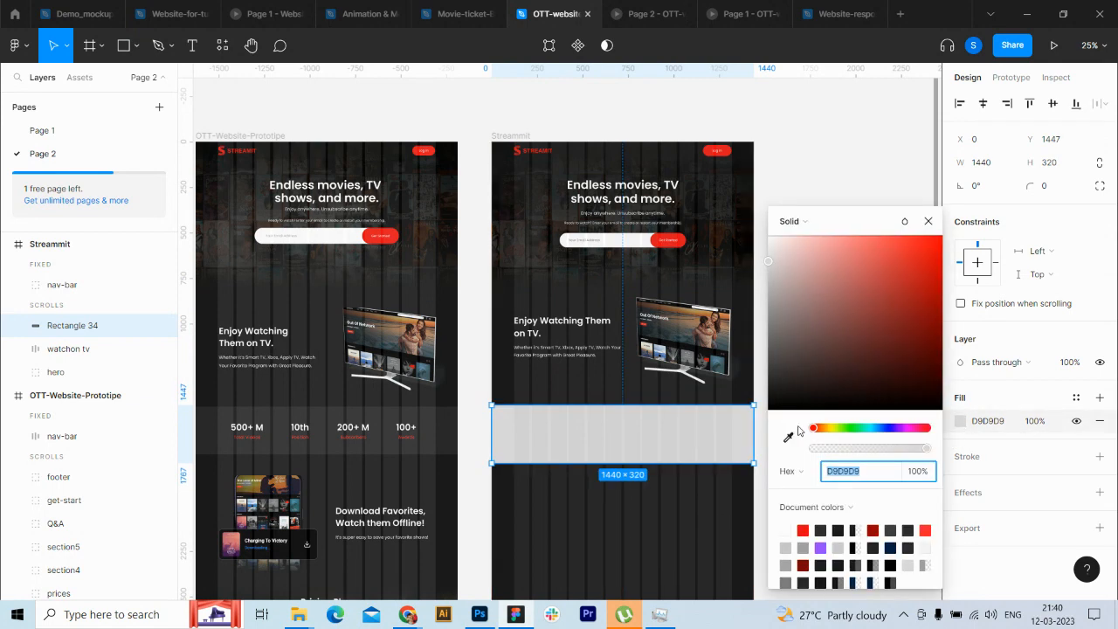
click(787, 437)
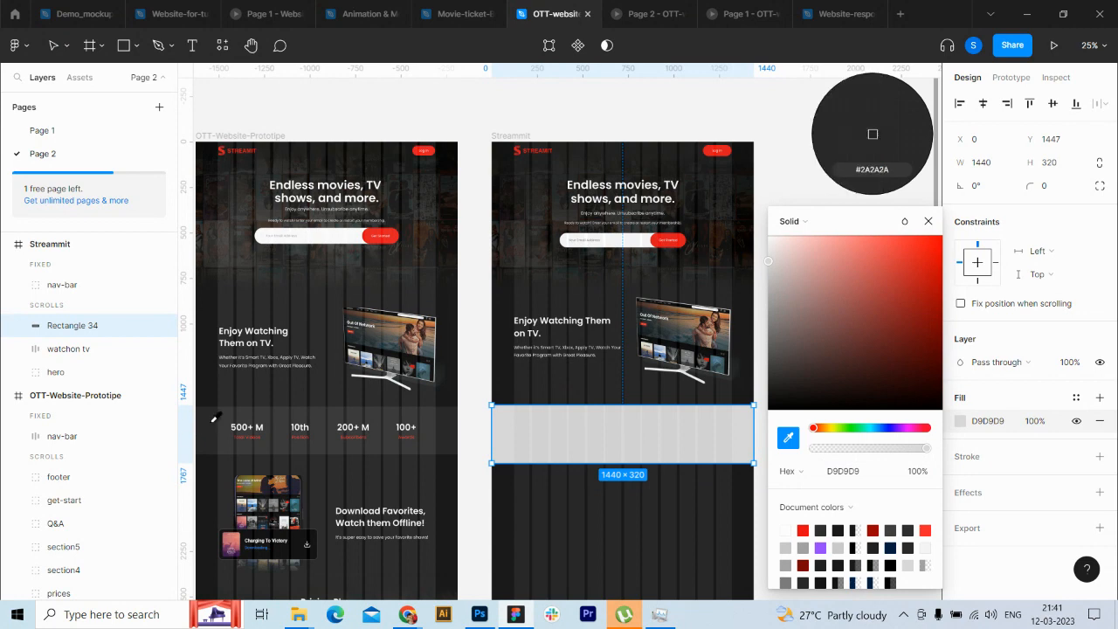
click(872, 134)
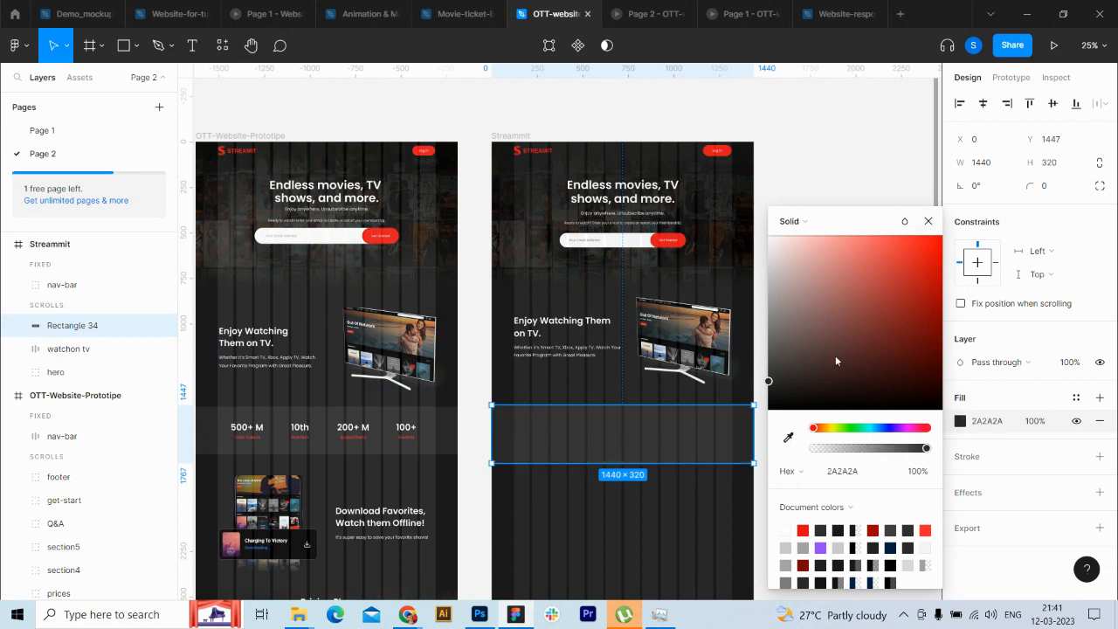
drag(771, 391, 767, 386)
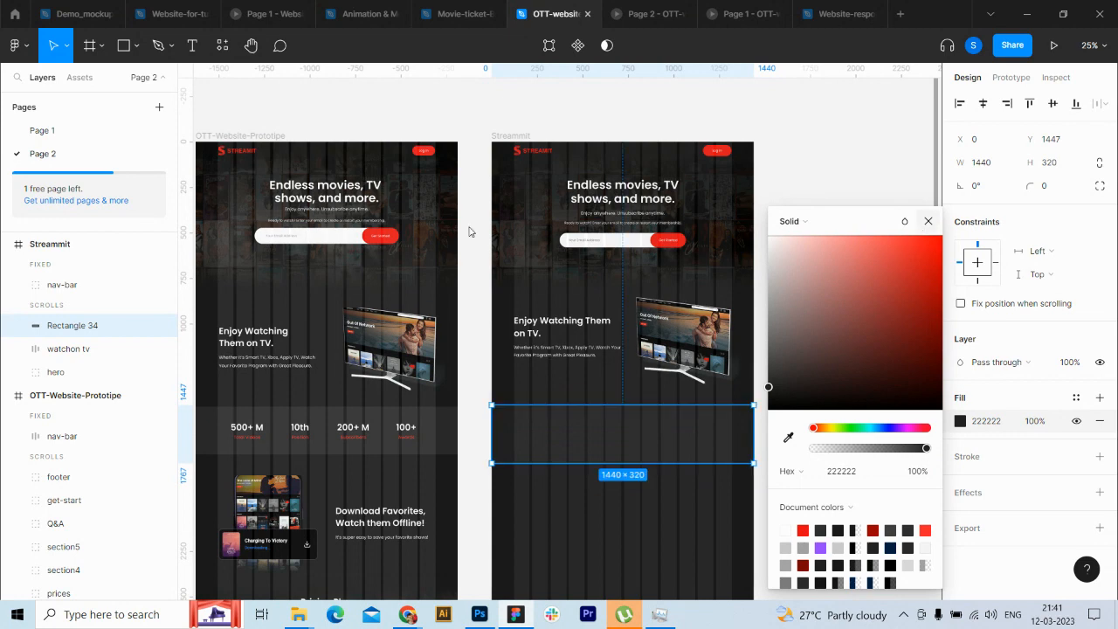
key(Escape)
Step: Hide the Streammit frame's 12-column layout grid to check the new band against the prototype, and show the grid again
click(61, 245)
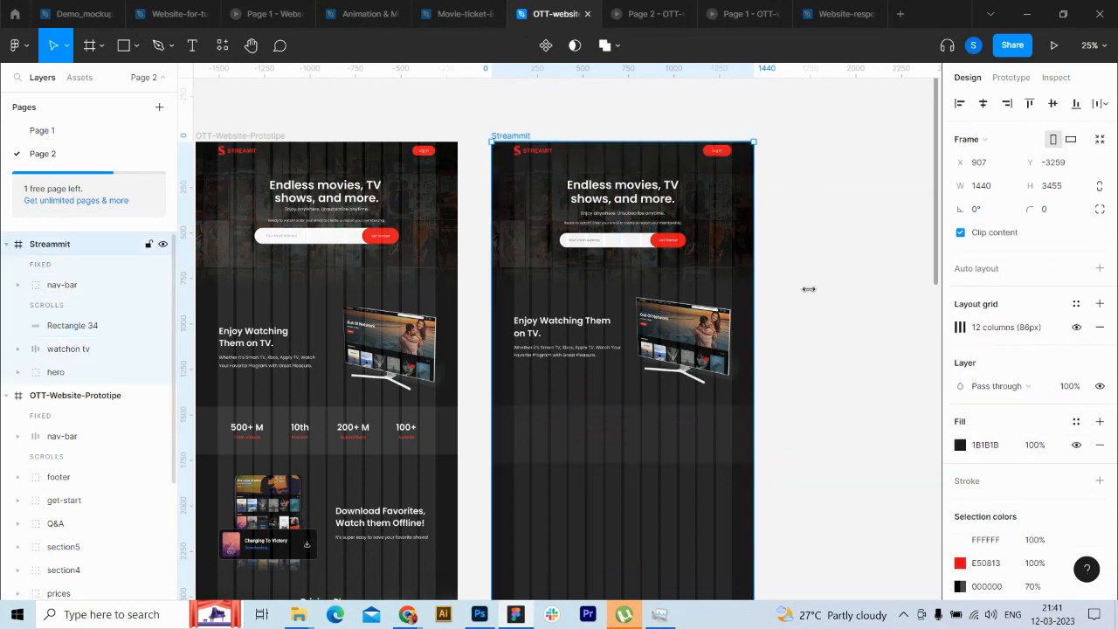
click(1076, 329)
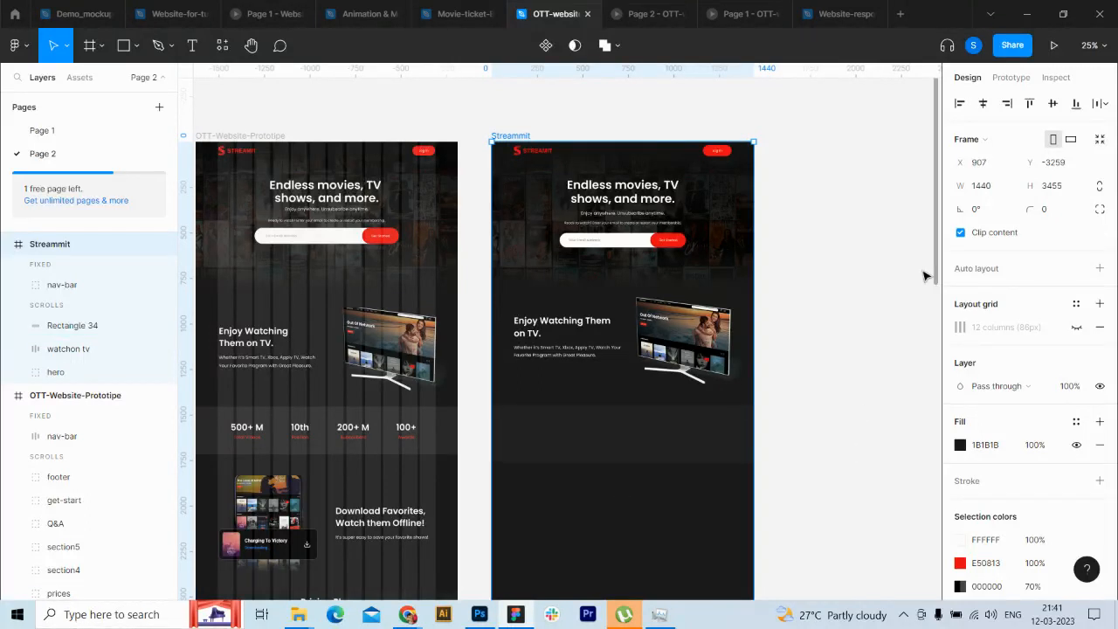
drag(940, 261, 943, 310)
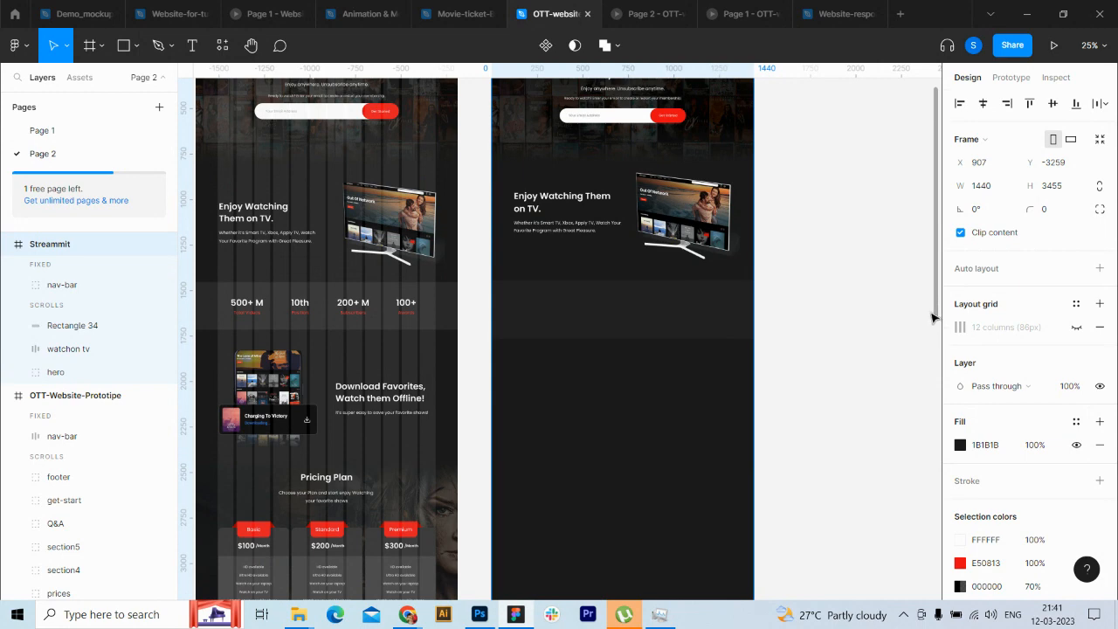
mouse_move(408, 616)
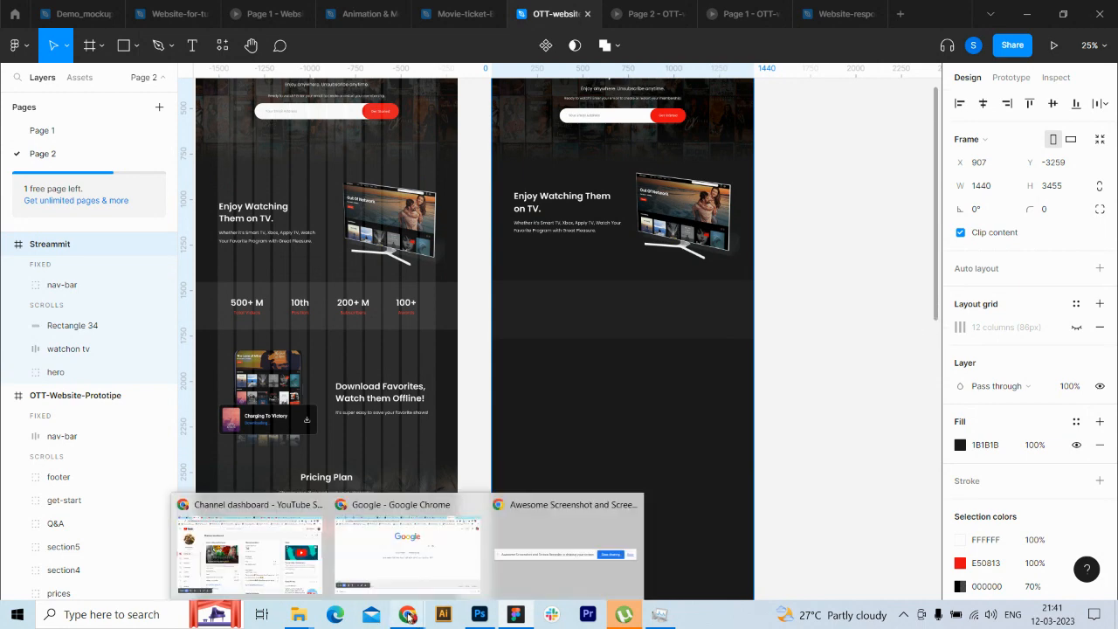
click(399, 579)
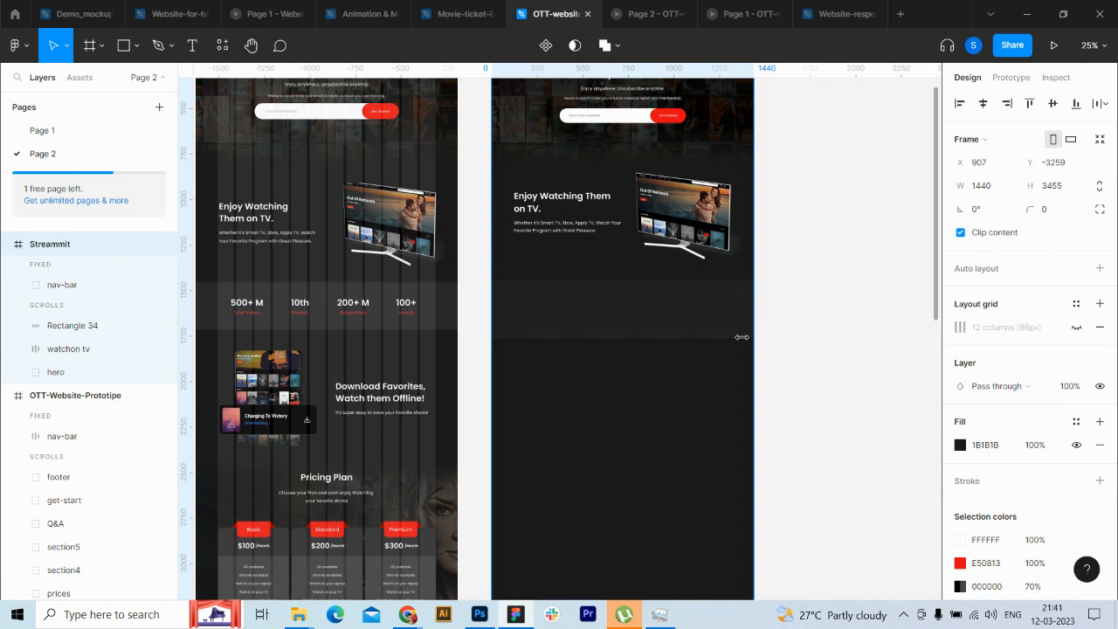
click(596, 334)
click(56, 250)
click(1076, 329)
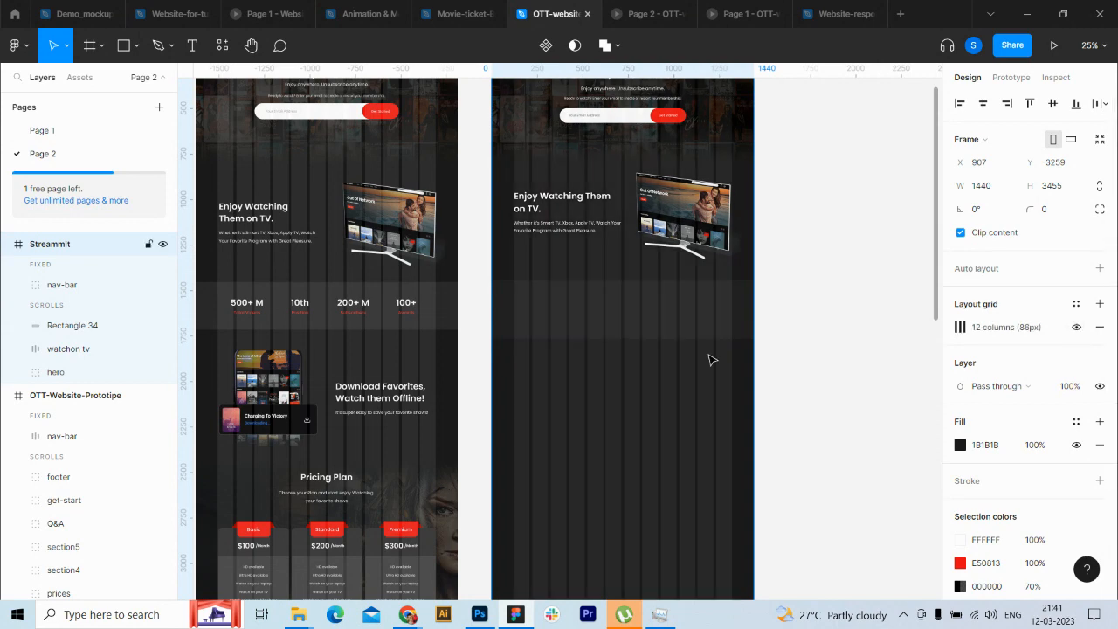
Step: Add the text "500+ M" near the start of the new band in Poppins SemiBold, size 50
key(ctrl+plus)
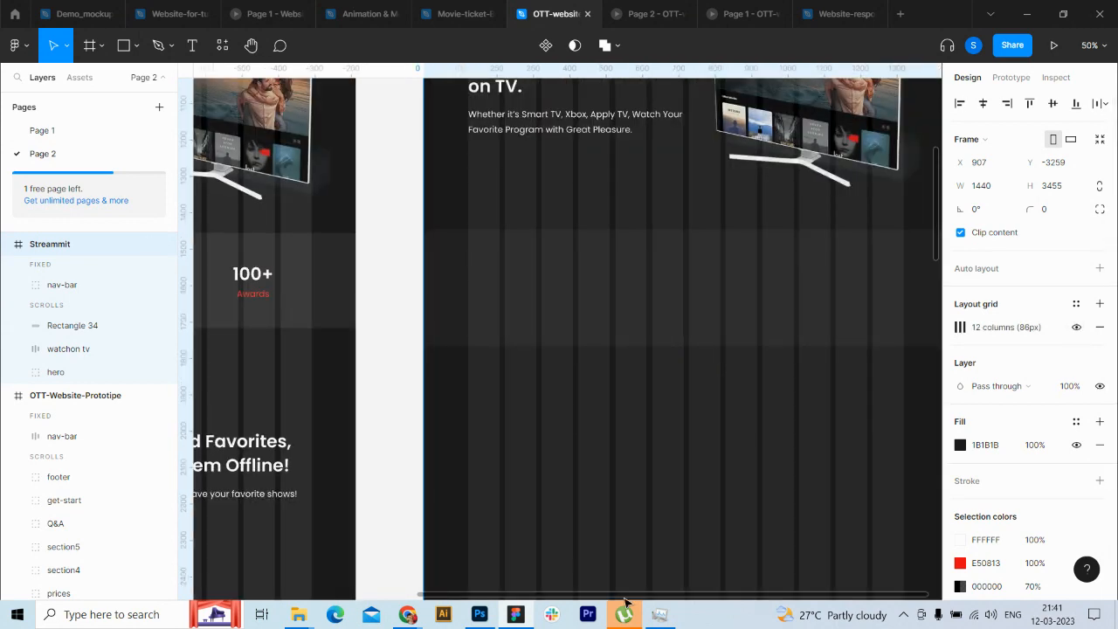
drag(629, 597, 377, 619)
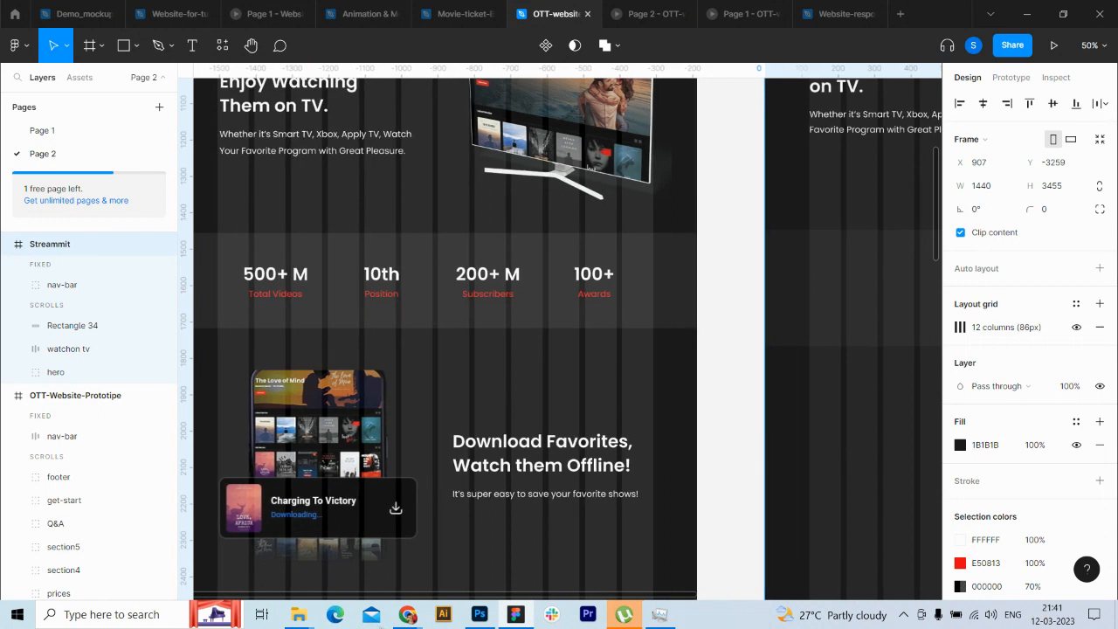
drag(377, 619, 594, 593)
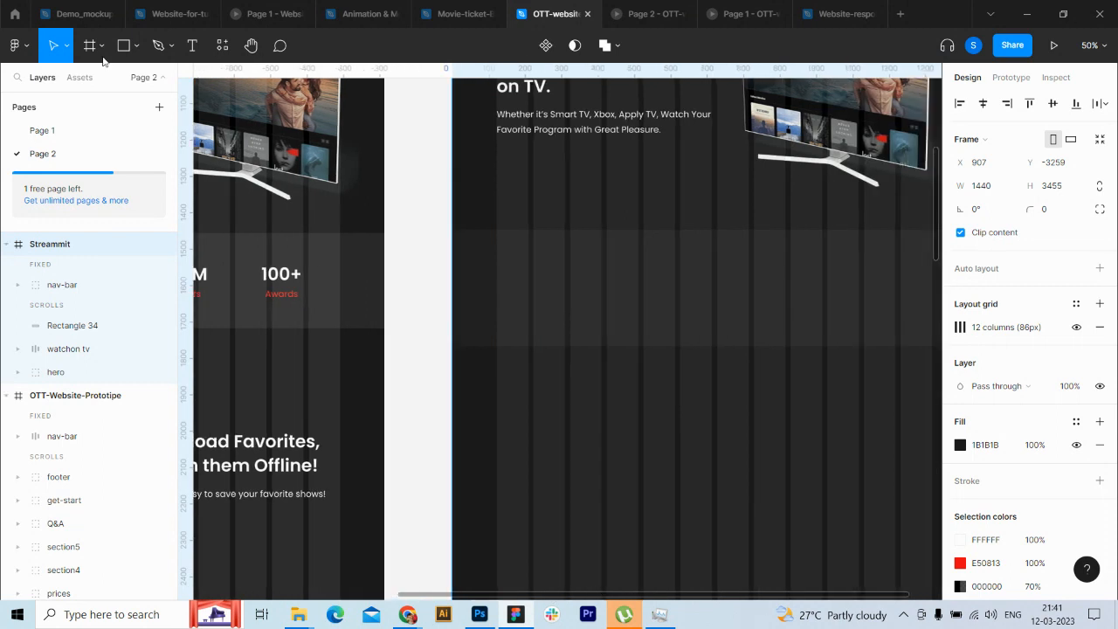
click(192, 45)
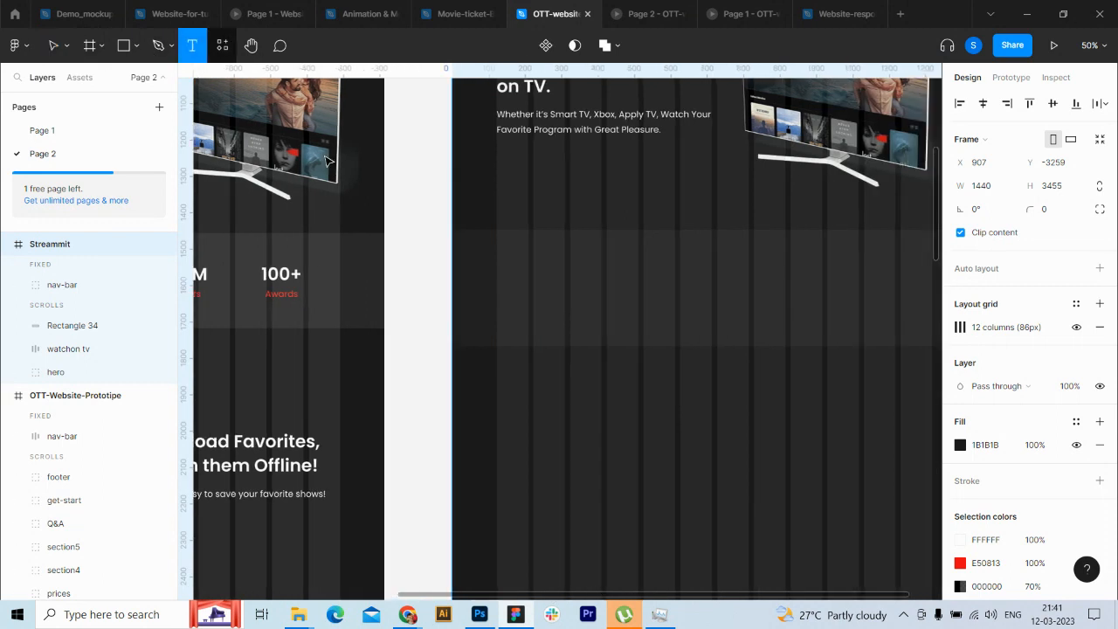
click(532, 266)
click(1054, 445)
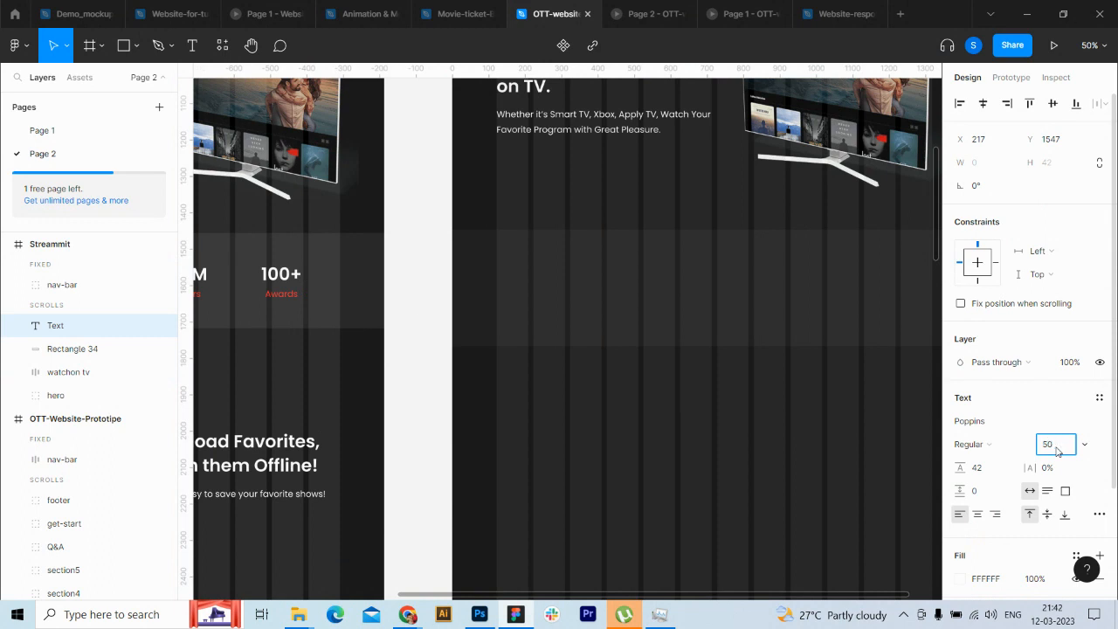
click(1005, 449)
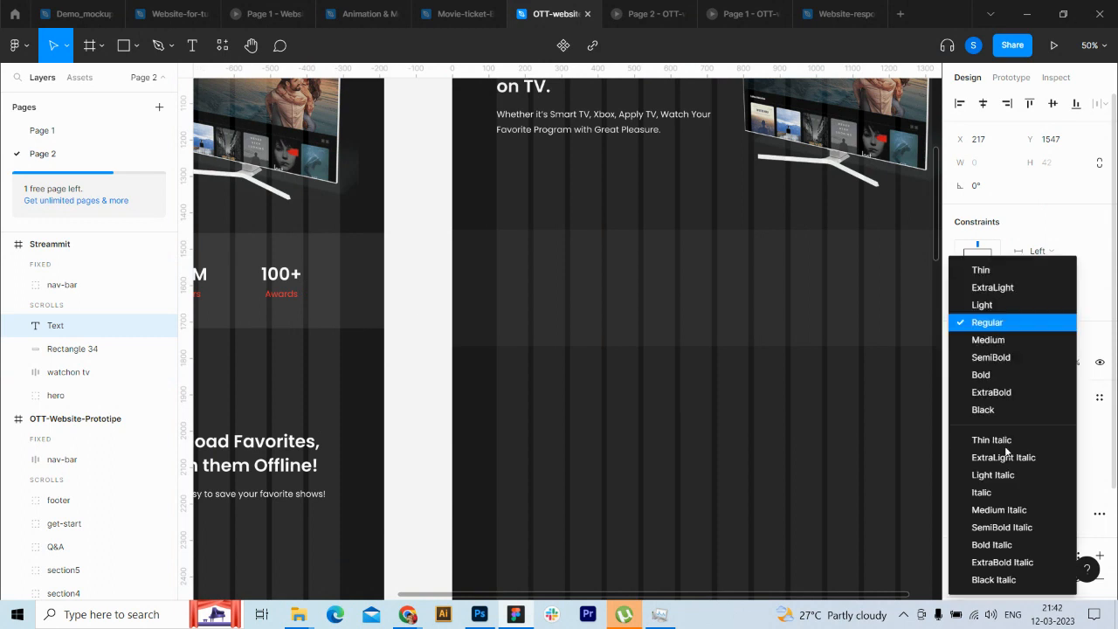
click(1005, 358)
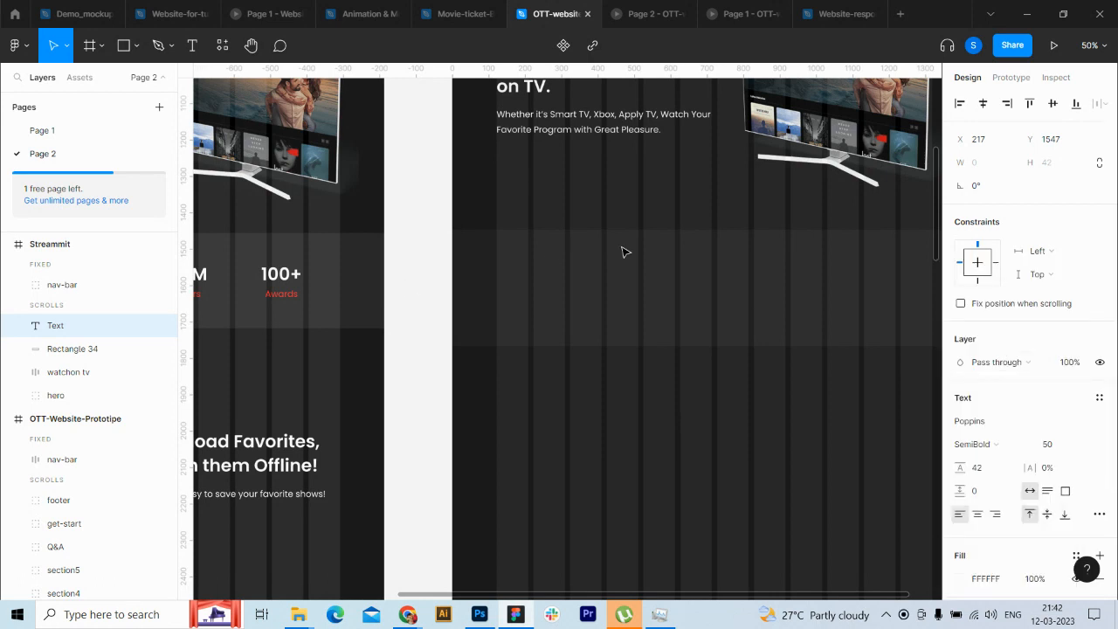
text(500)
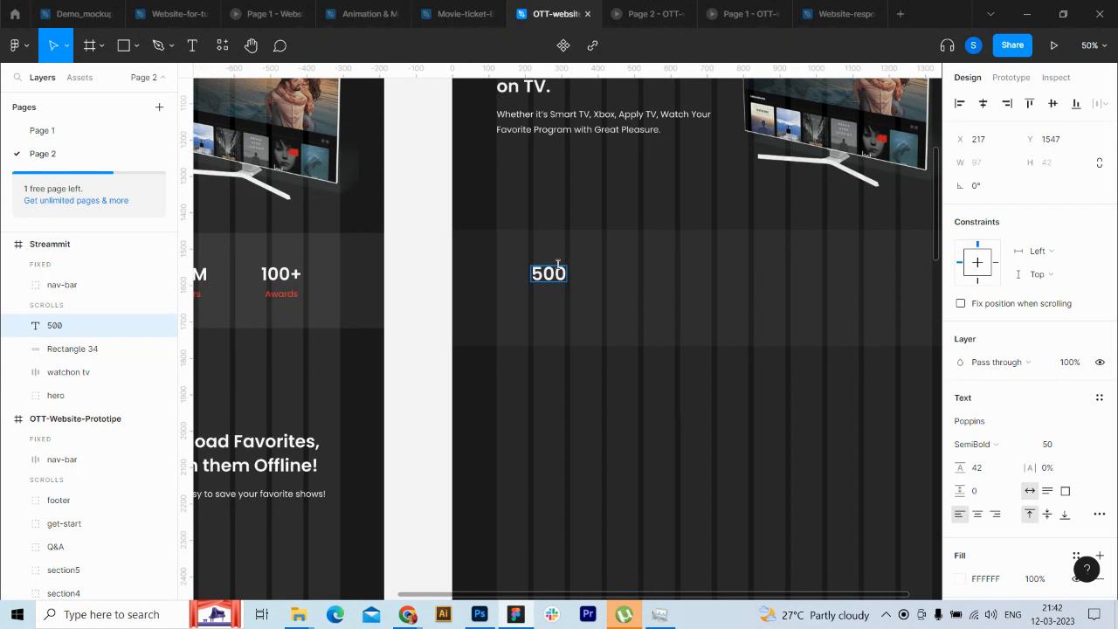
text(+)
drag(551, 594, 516, 614)
mouse_move(516, 614)
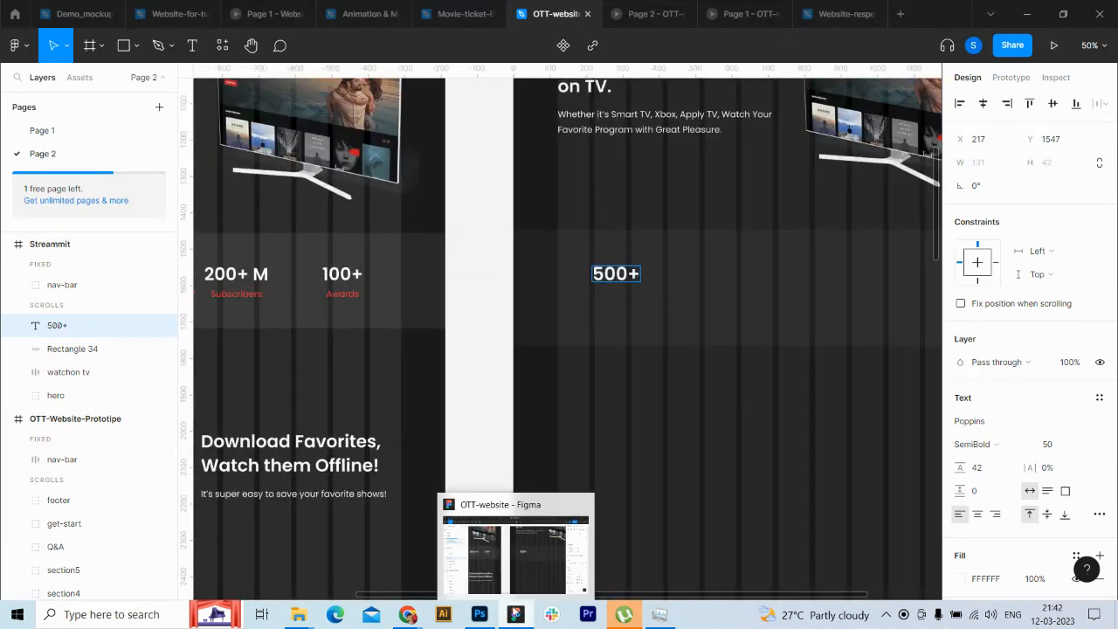
text(M)
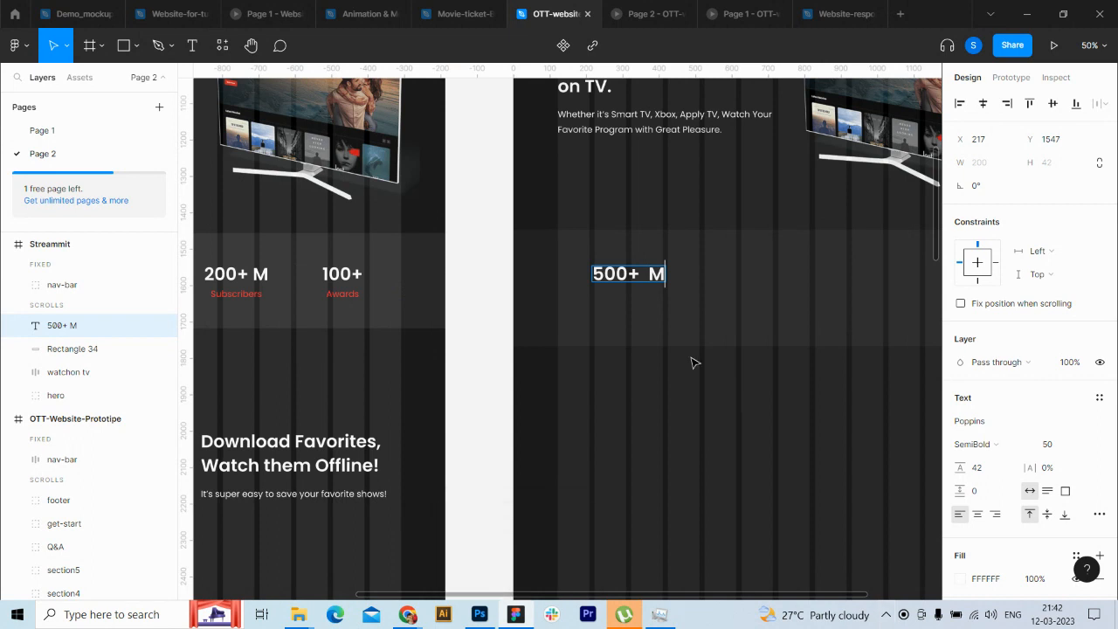
key(Escape)
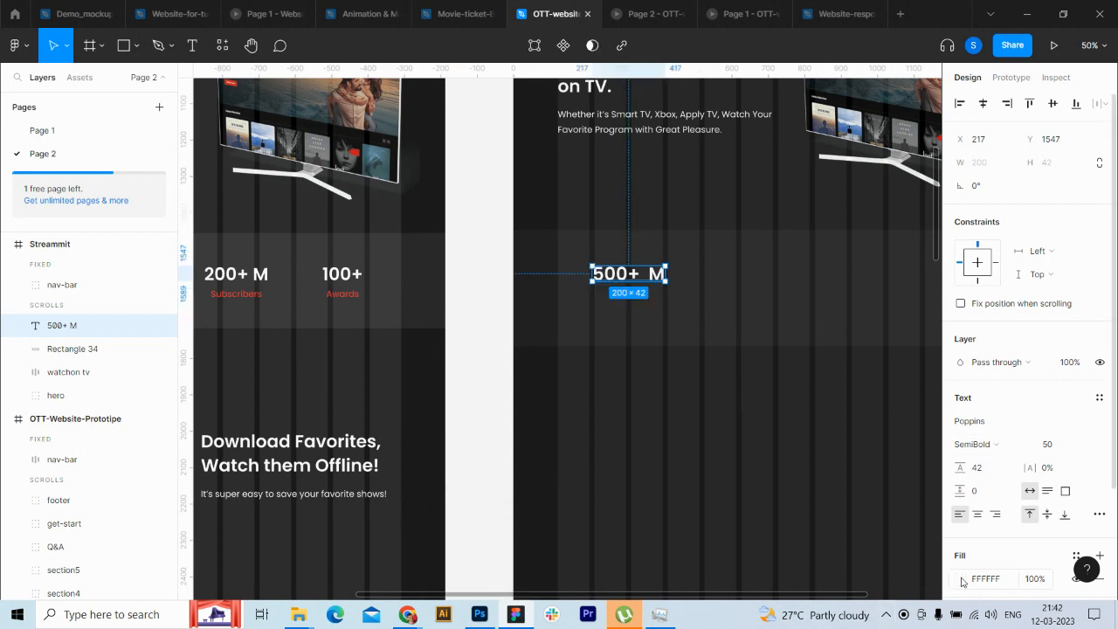
Step: Check the fill colour of the "500+ M" text and nudge the text horizontally to X 216
click(961, 582)
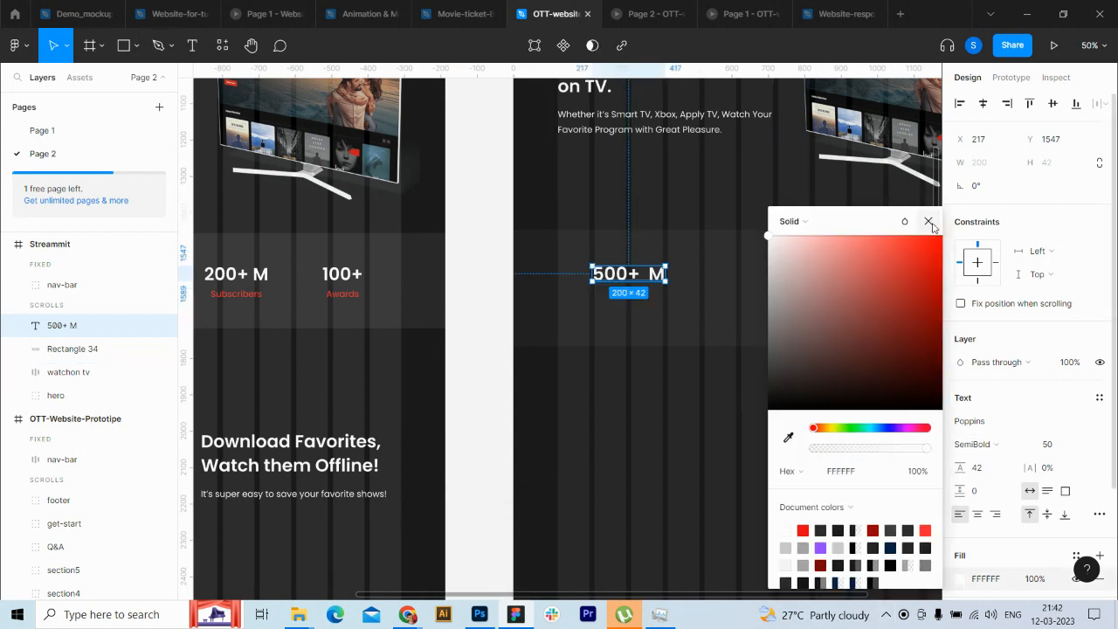
click(927, 221)
key(Left)
key(Left)
key(Left)
key(Left)
key(Left)
key(Left)
key(Left)
key(Left)
key(Left)
key(Left)
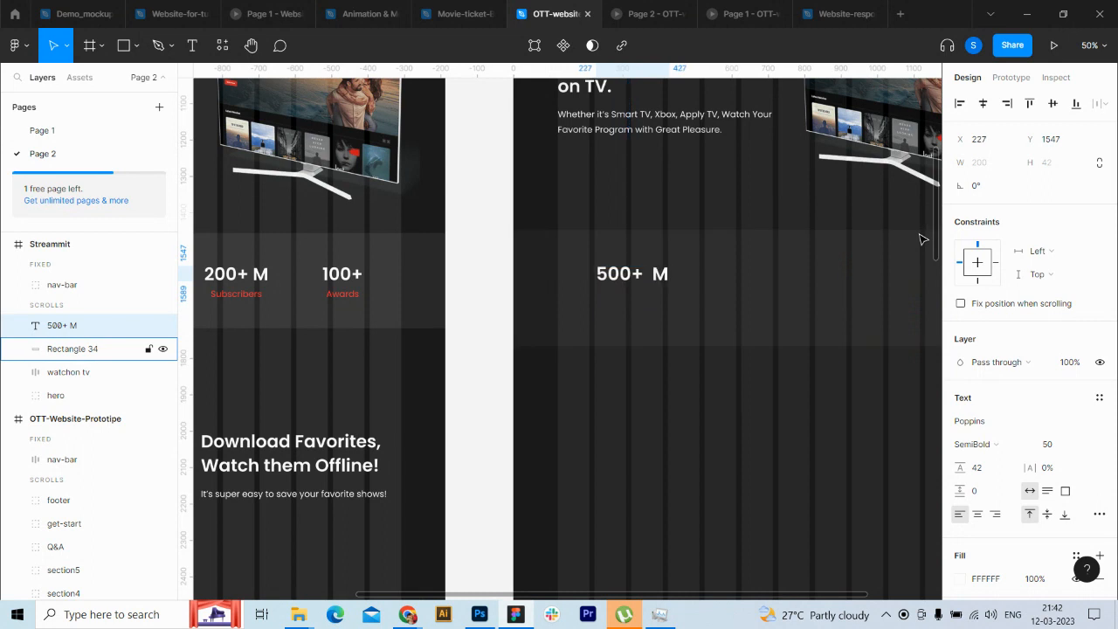
key(Left)
key(Left)
key(Left)
key(Left)
key(Left)
key(Left)
key(Left)
key(Left)
key(Left)
key(Left)
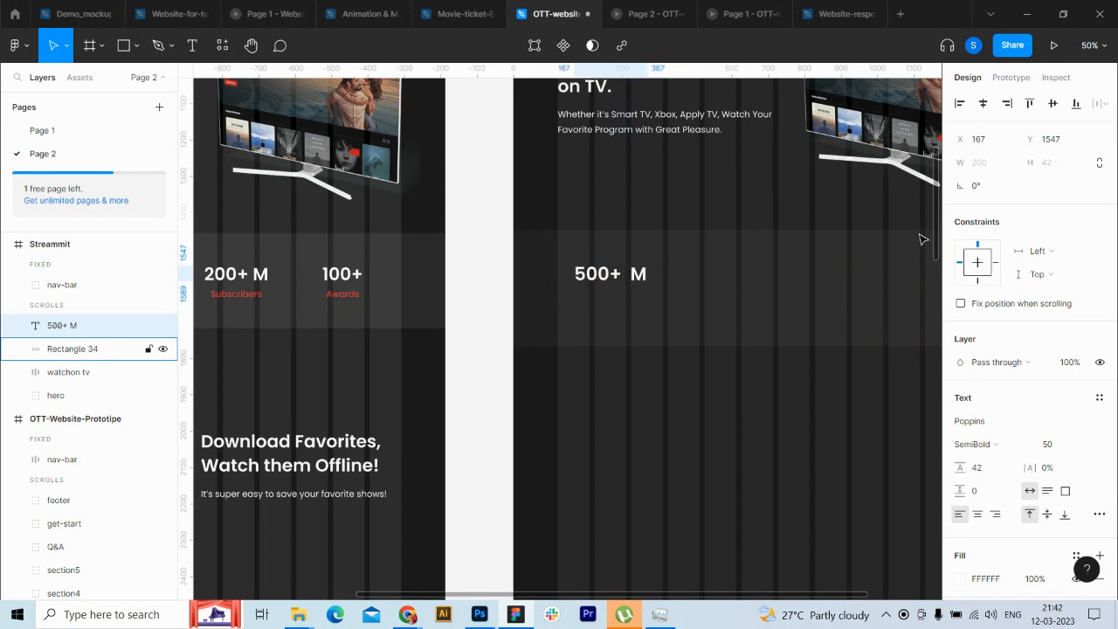
key(Right)
key(Right)
key(Right)
key(Right)
key(Right)
key(Right)
key(Right)
key(Right)
key(Right)
key(Right)
key(Right)
key(Right)
key(Right)
key(Right)
key(Right)
key(Right)
key(Right)
key(Right)
key(Right)
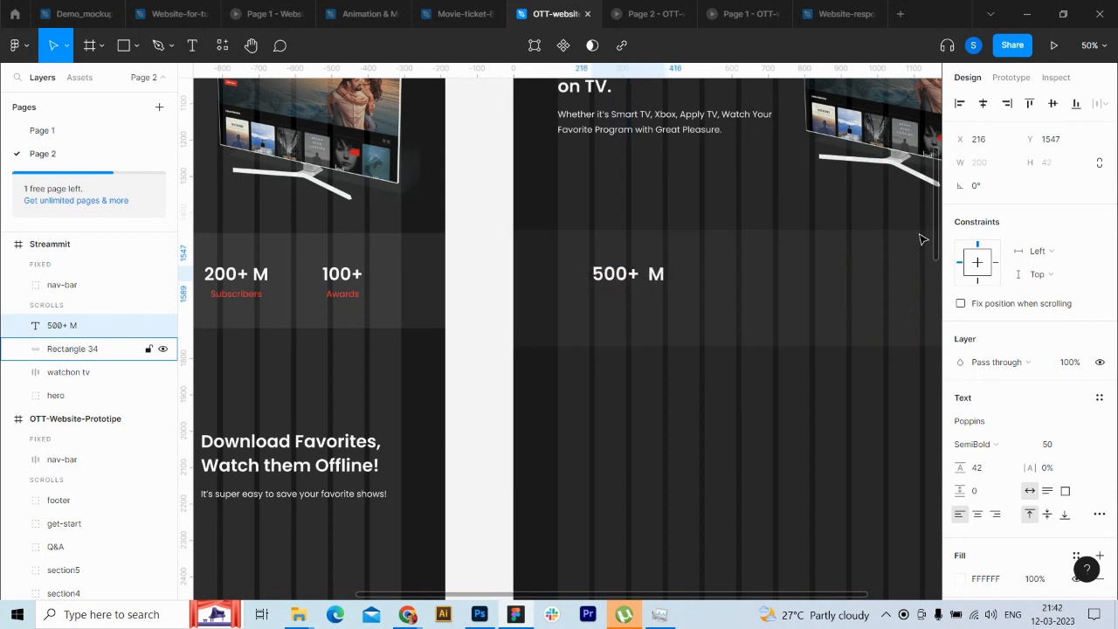
Step: Add the label "Total Videos" below "500+ M" in Poppins Regular, size 24
key(Return)
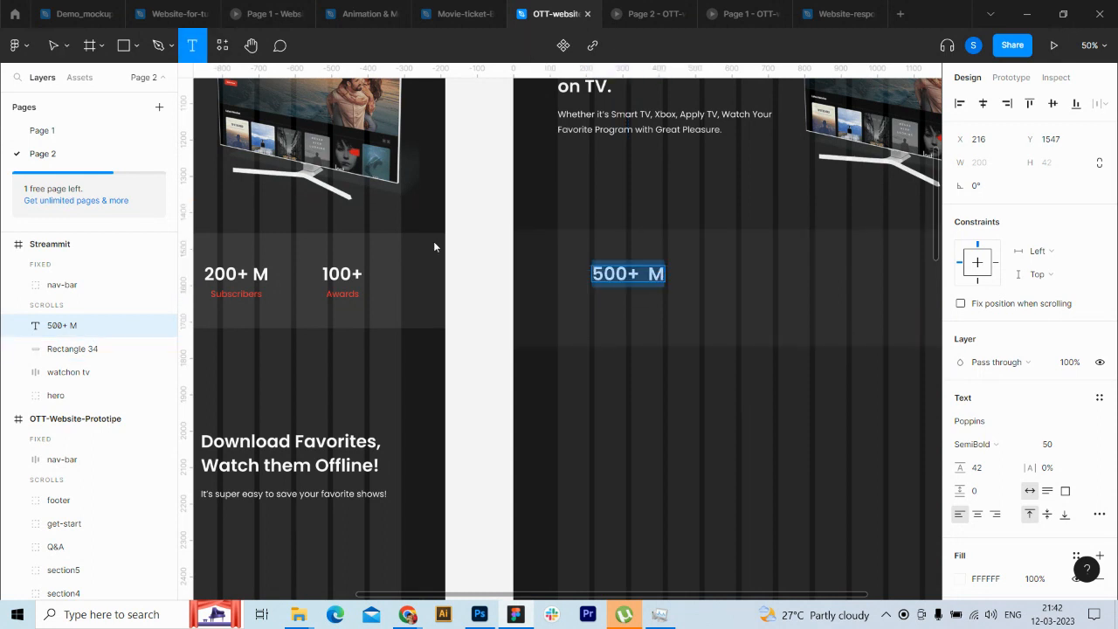
click(604, 299)
click(1055, 445)
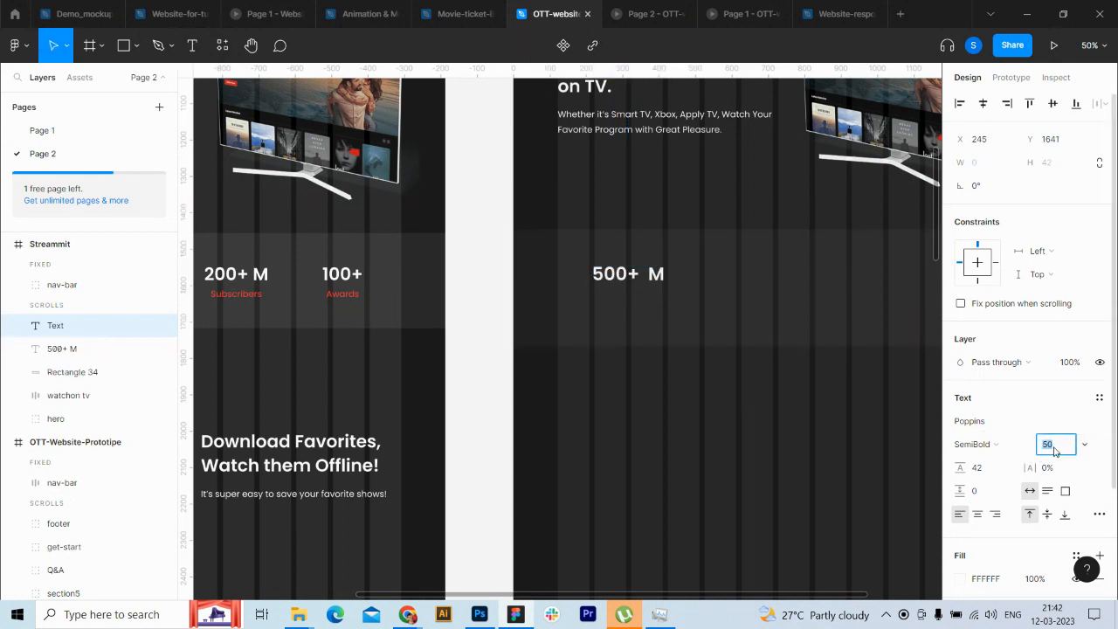
text(24)
key(Return)
click(1015, 449)
click(988, 323)
text(Total)
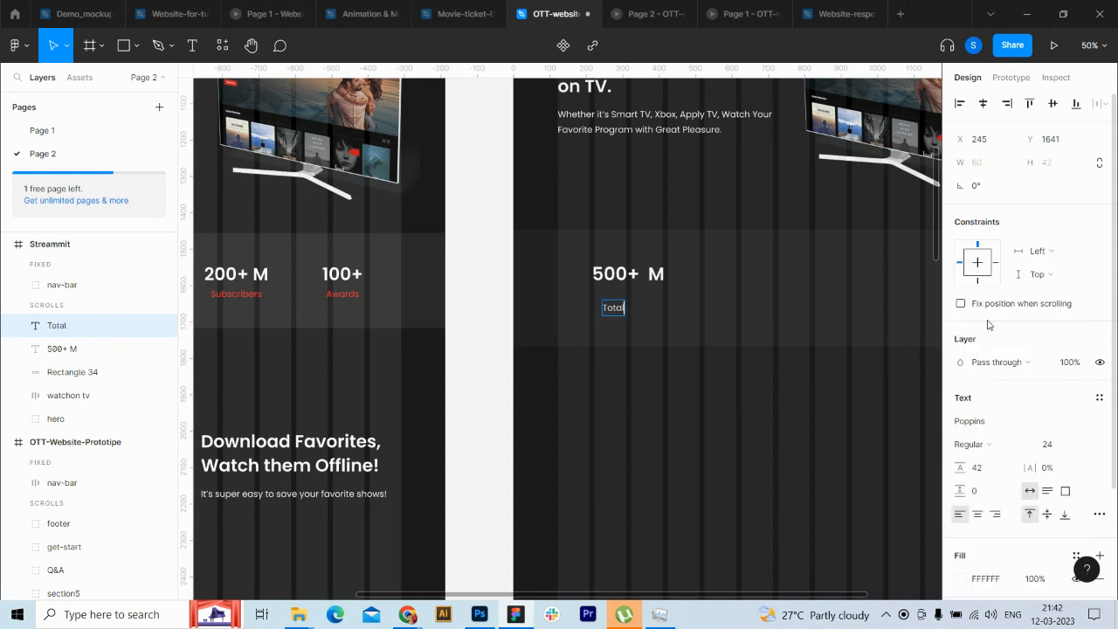
text( Videos)
key(Escape)
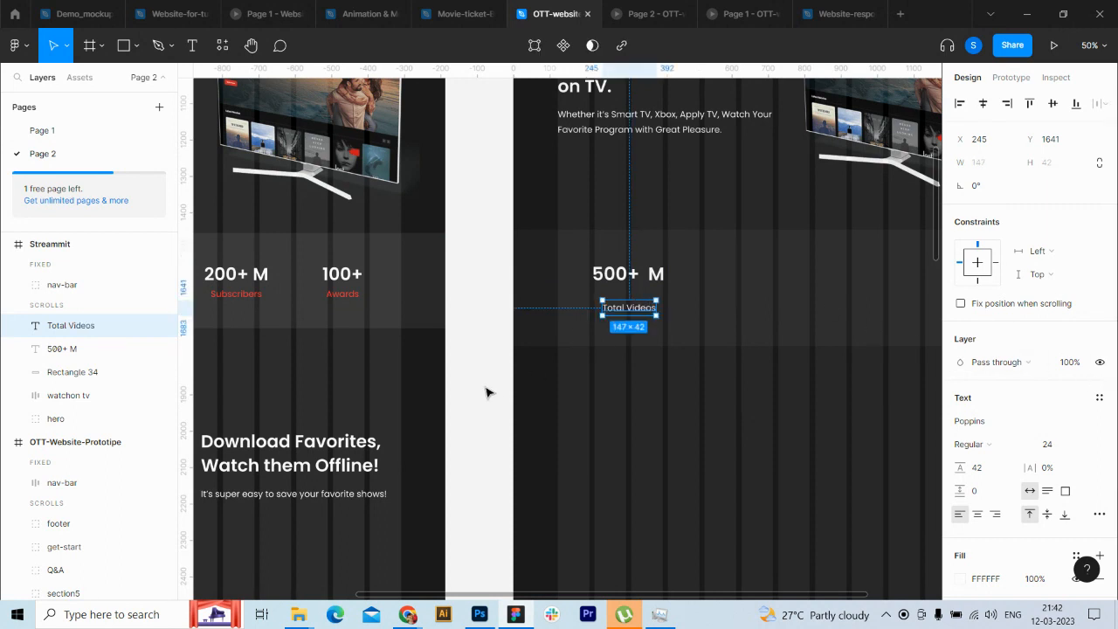
Step: Move the "Total Videos" label up to Y 1611, closer to the "500+ M" text
key(shift+Up)
key(shift+Up)
key(shift+Up)
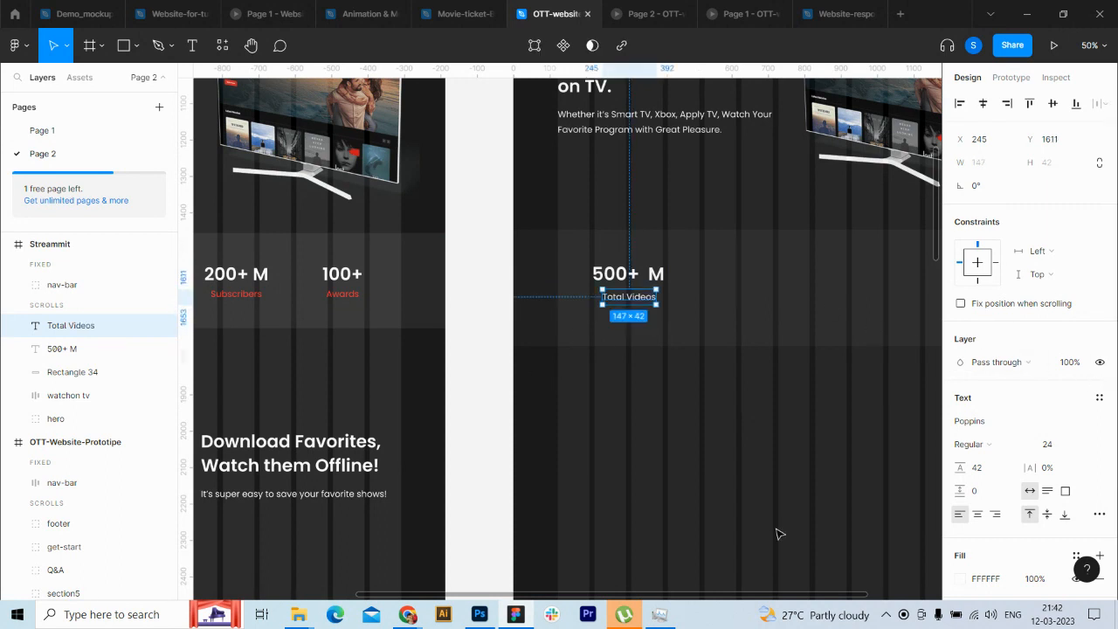
Step: Change the fill colour of the "Total Videos" label to the red FF3741
click(962, 578)
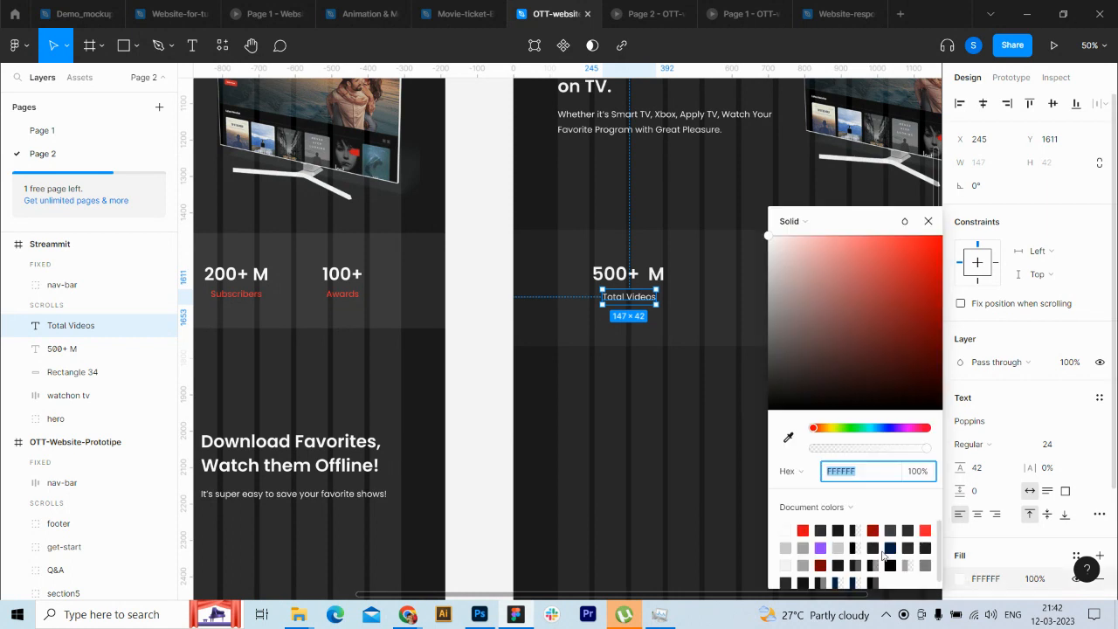
click(803, 531)
click(928, 221)
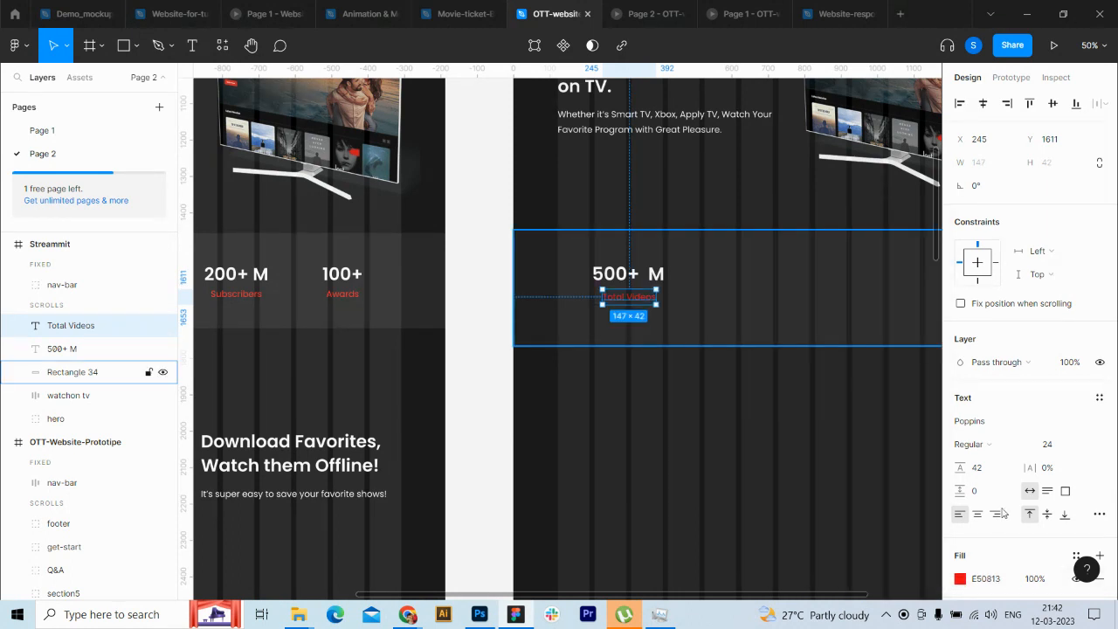
click(960, 578)
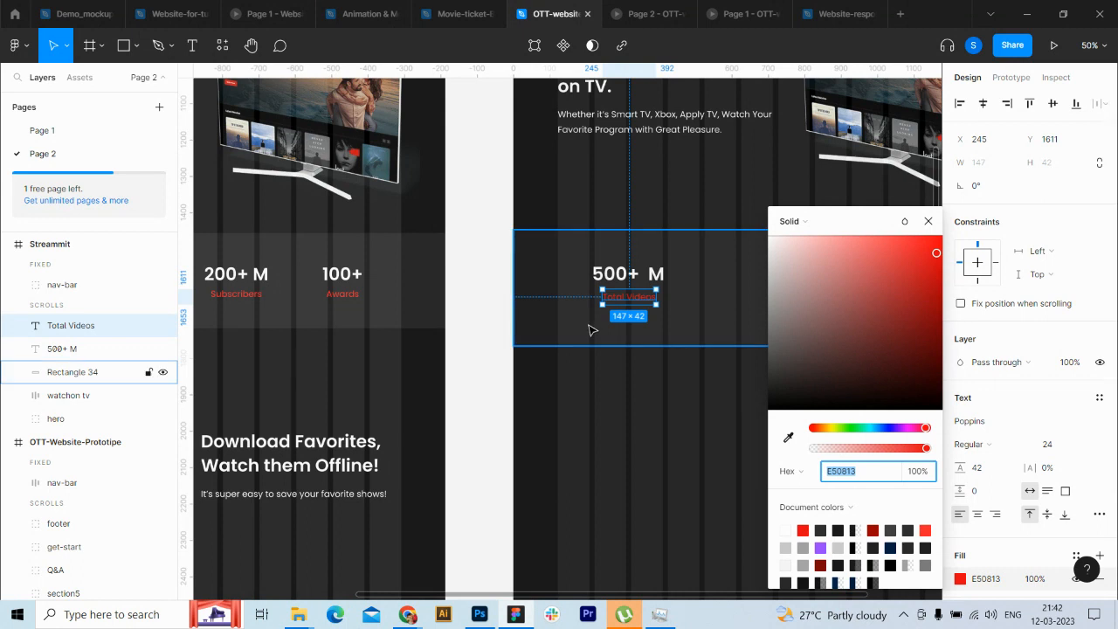
click(932, 248)
drag(932, 248, 905, 235)
click(928, 221)
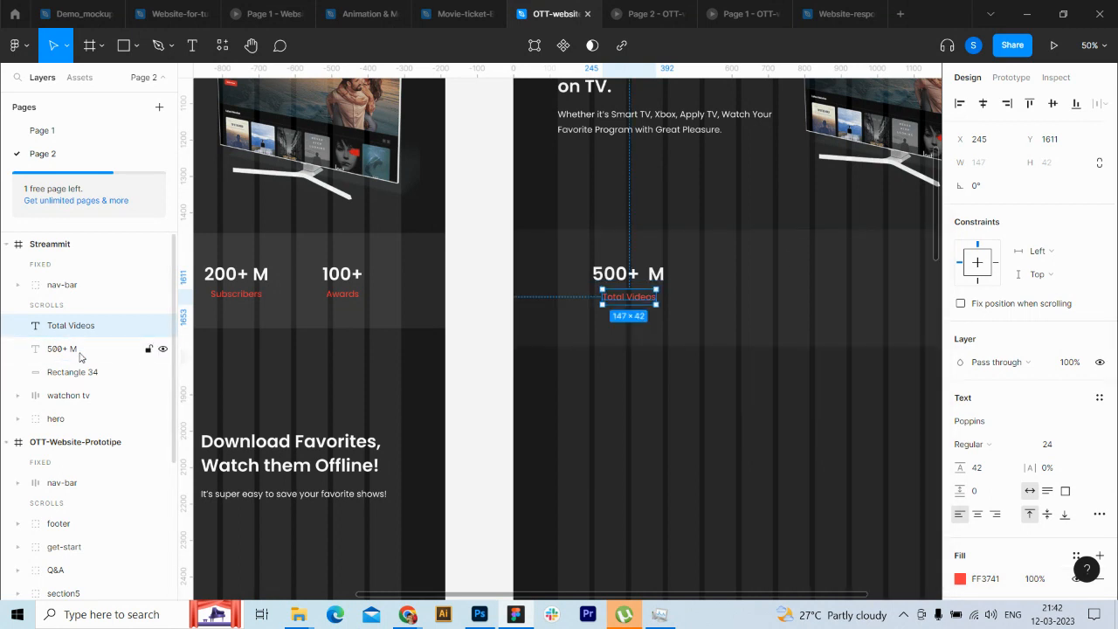
Step: Wrap "500+ M" and "Total Videos" together in a vertical auto layout frame with a fixed width of 200
shift+click(628, 273)
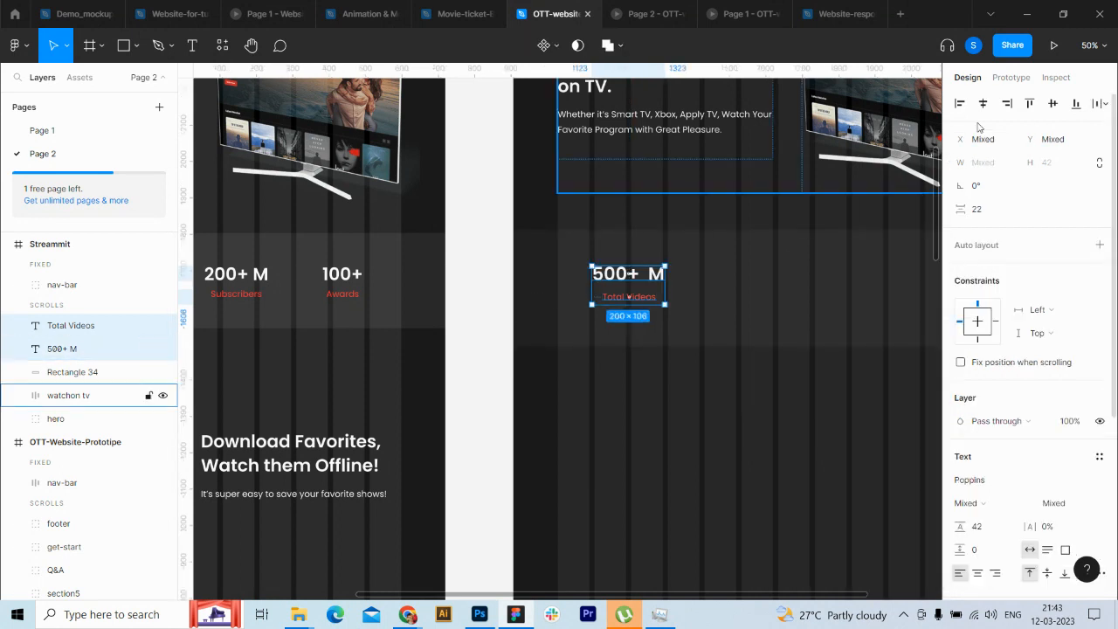
shift+click(552, 238)
key(shift+a)
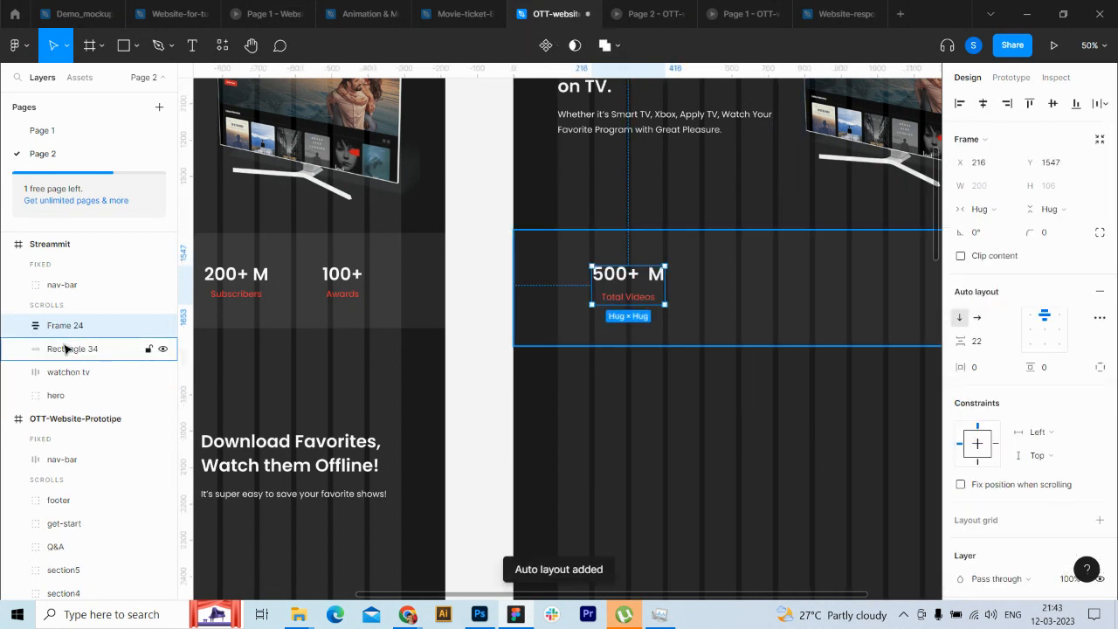
click(1008, 212)
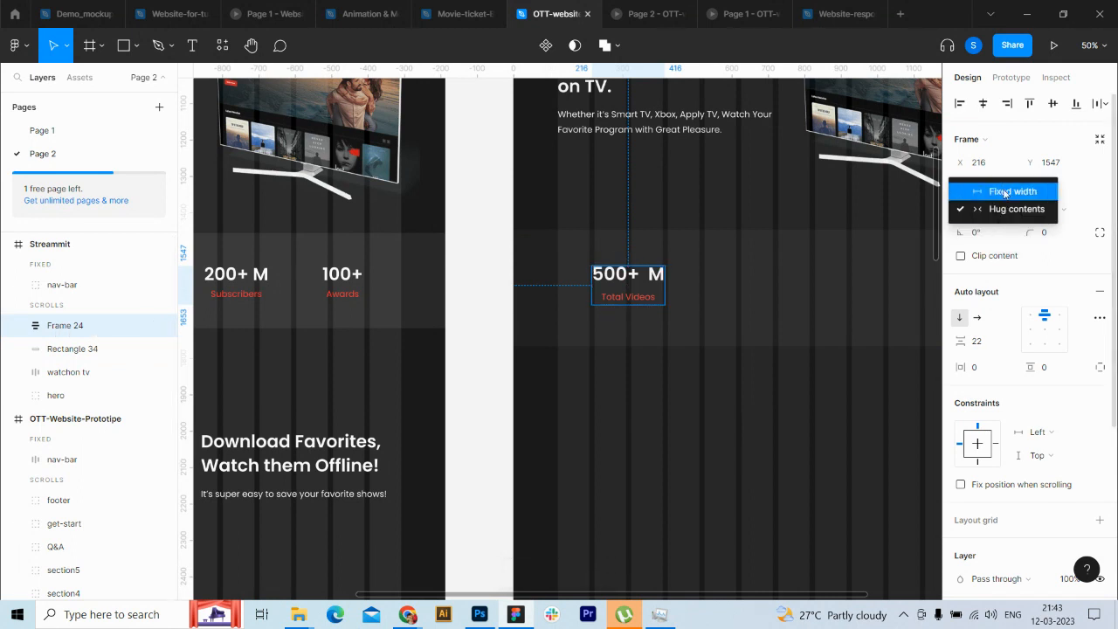
click(998, 187)
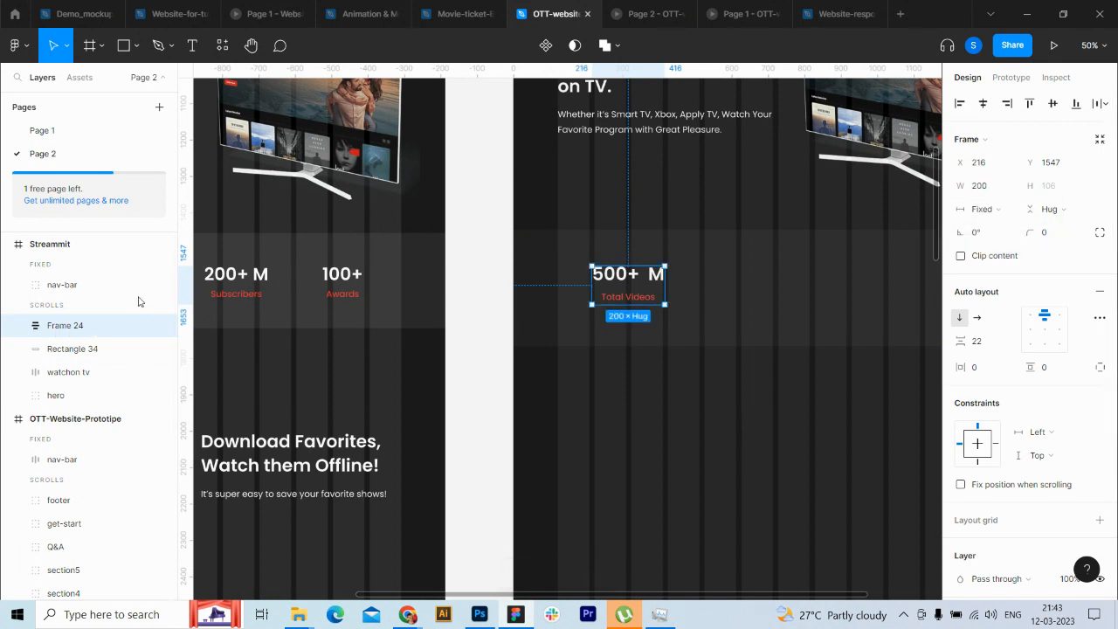
Step: Set the horizontal resizing of both texts inside the new auto layout frame to Fill container
click(20, 329)
click(80, 349)
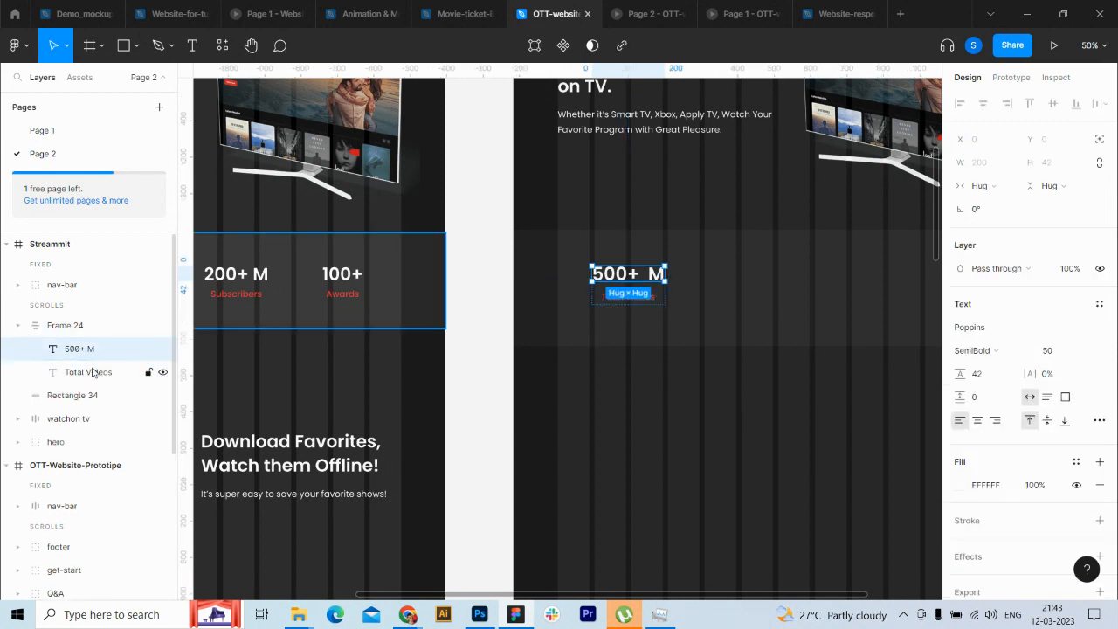
shift+click(94, 372)
click(998, 186)
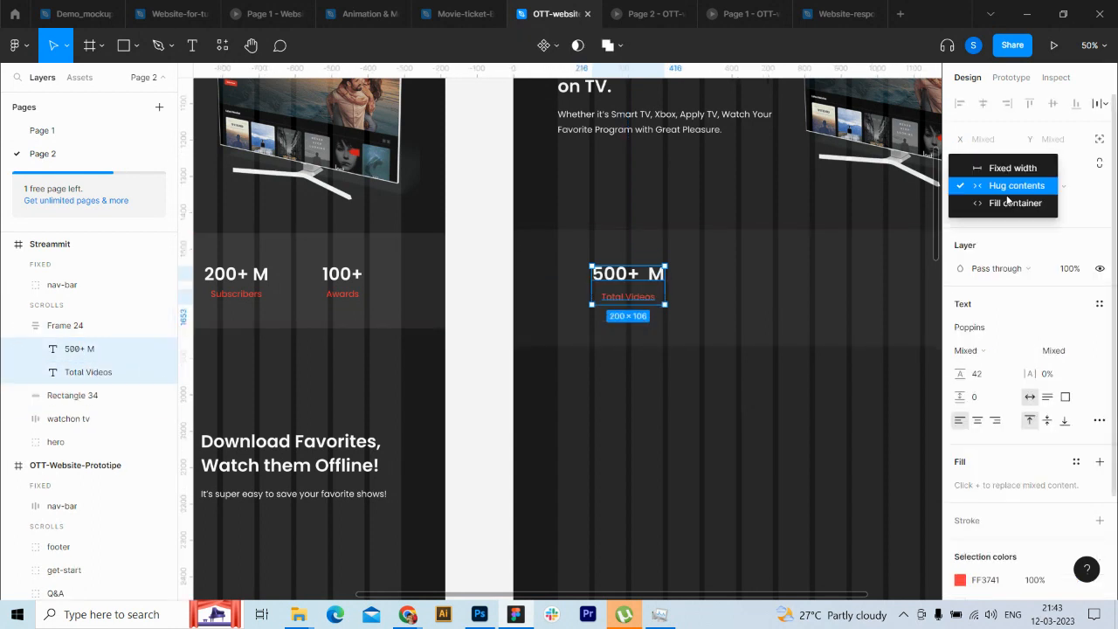
click(1008, 202)
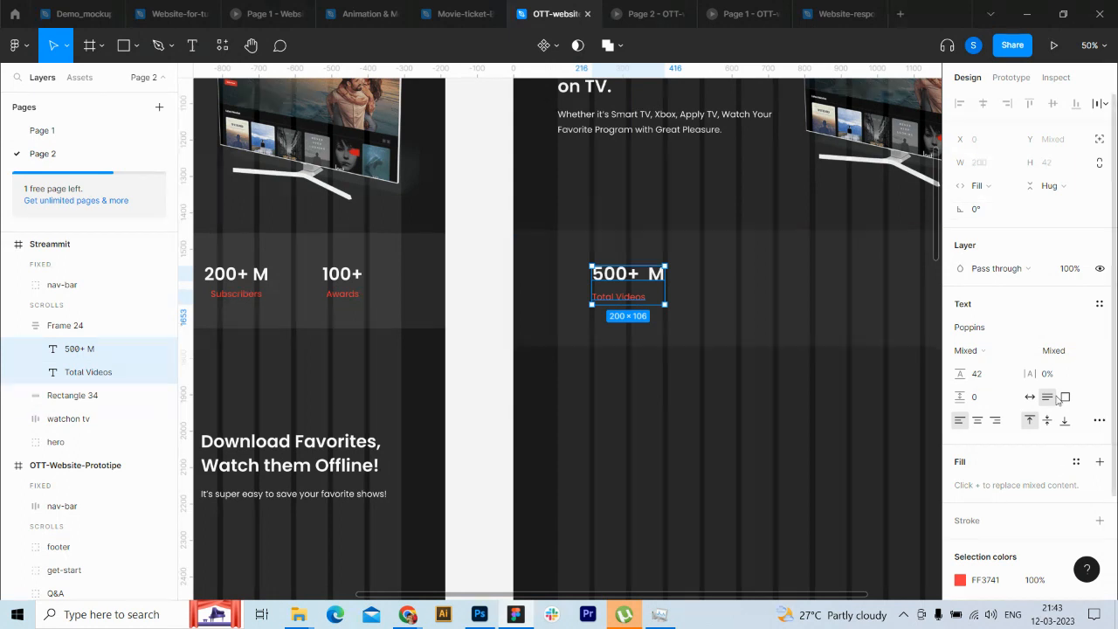
Step: Try resizing the "Total Videos" text to a fixed width of about 167 inside its frame
click(105, 325)
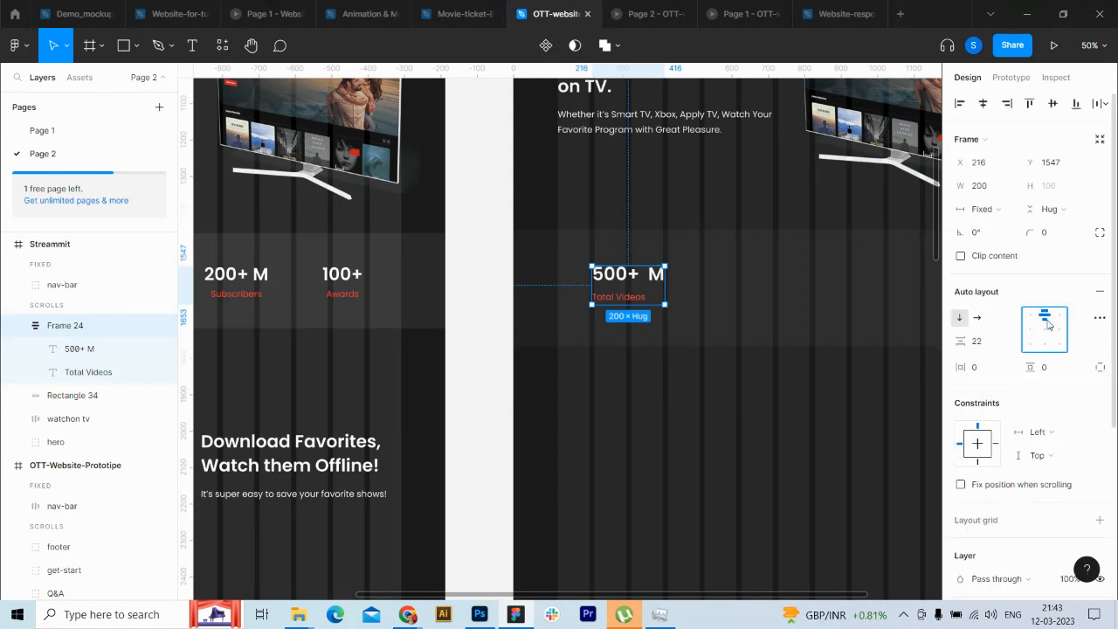
click(83, 374)
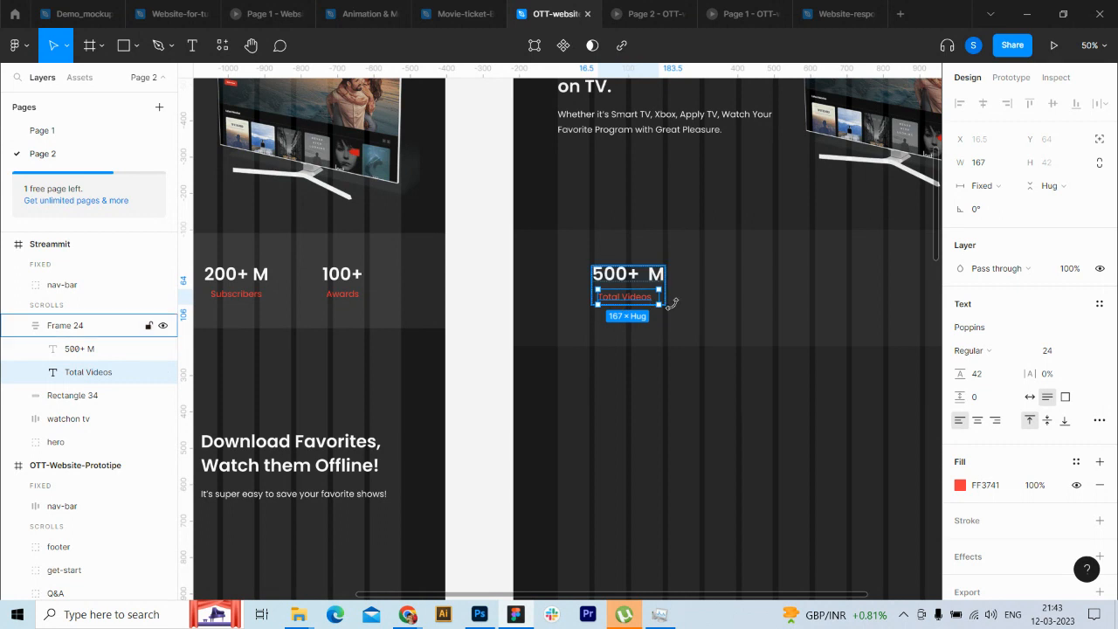
key(Escape)
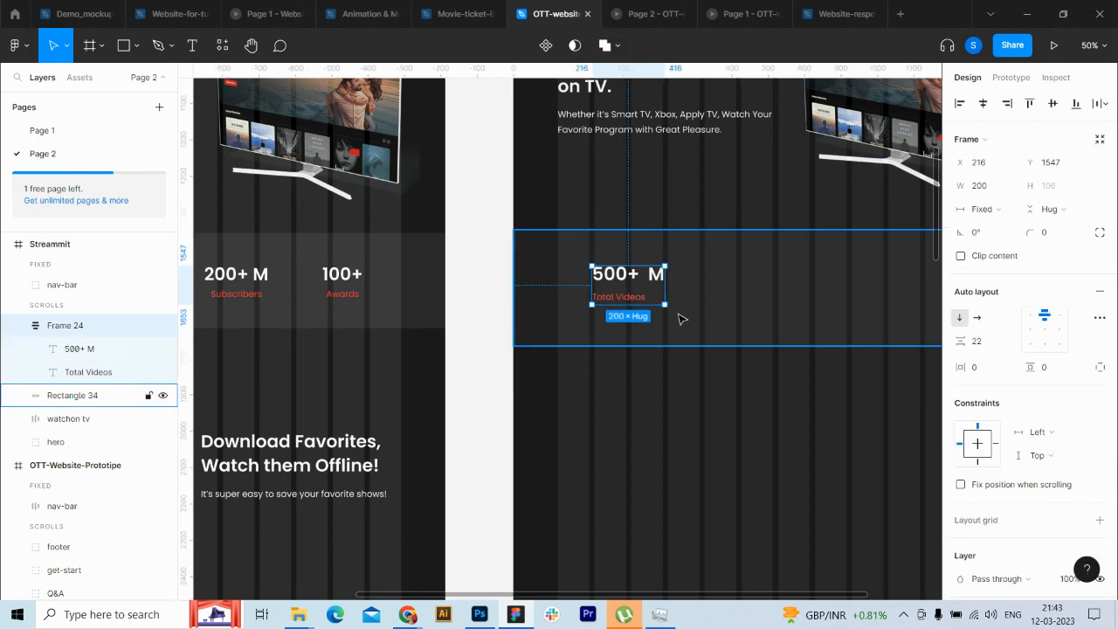
Step: Set the horizontal resizing of the "Total Videos" text to Hug contents so it sits centred under the number
click(89, 353)
click(91, 371)
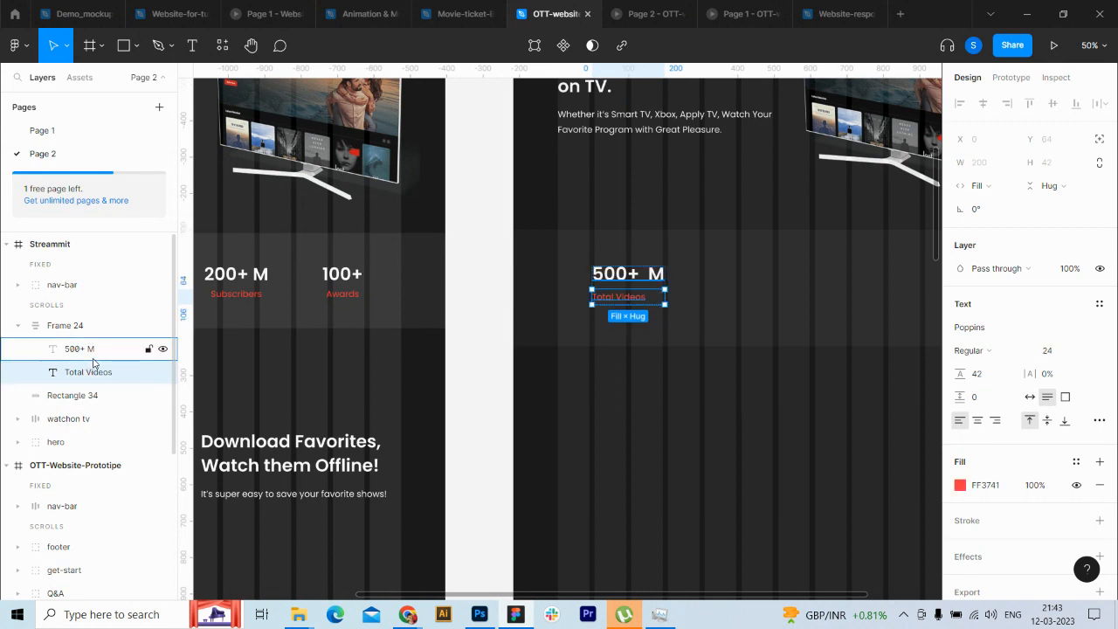
click(981, 190)
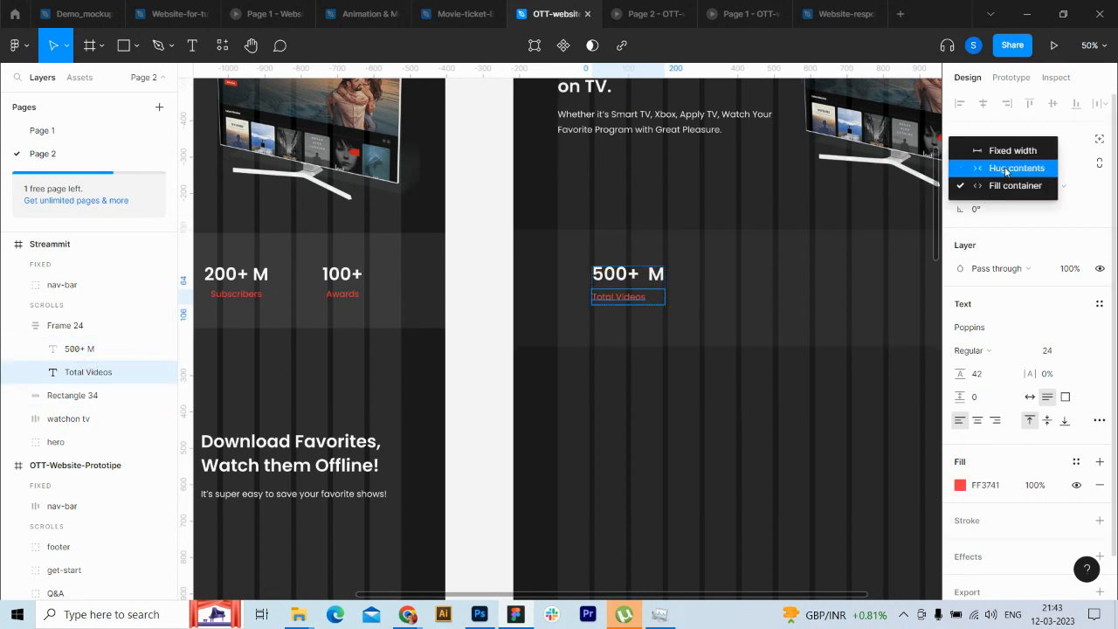
click(1012, 156)
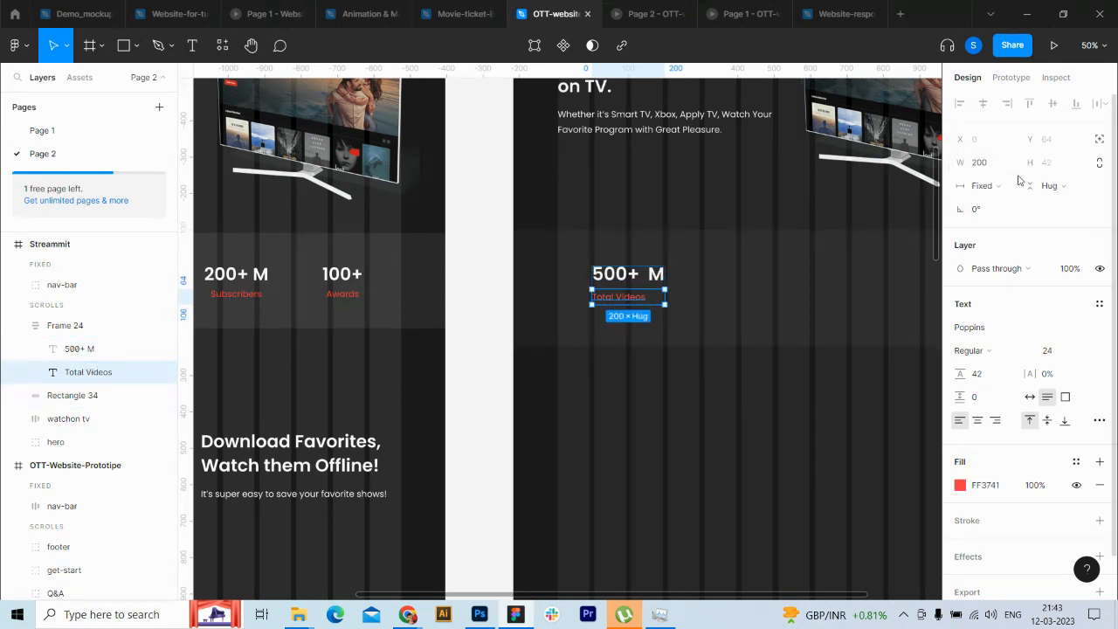
click(996, 186)
click(1010, 203)
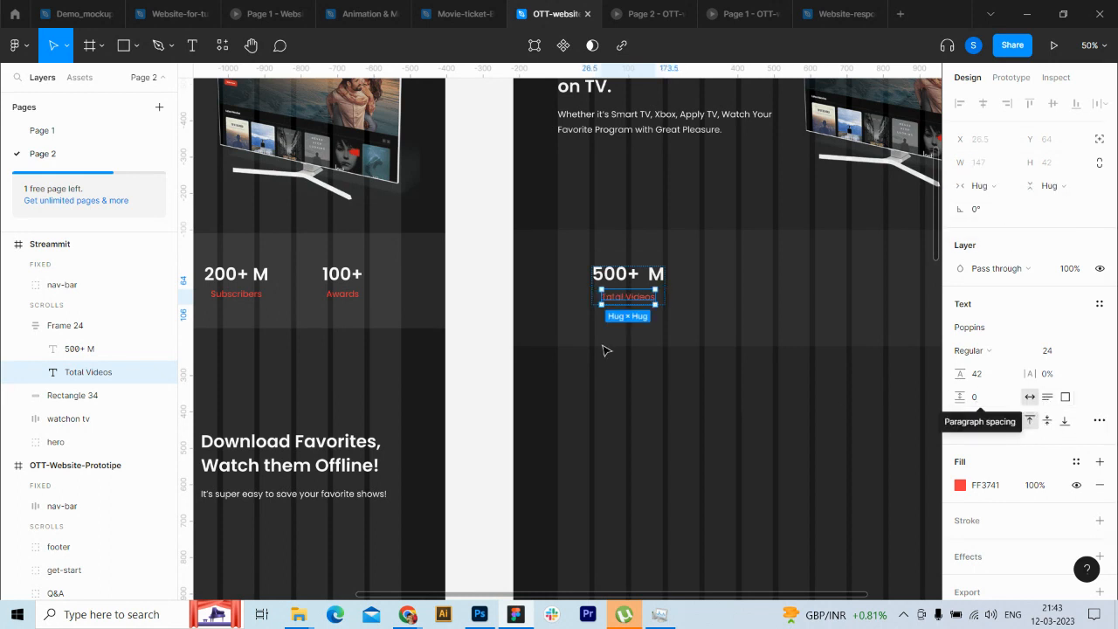
click(18, 326)
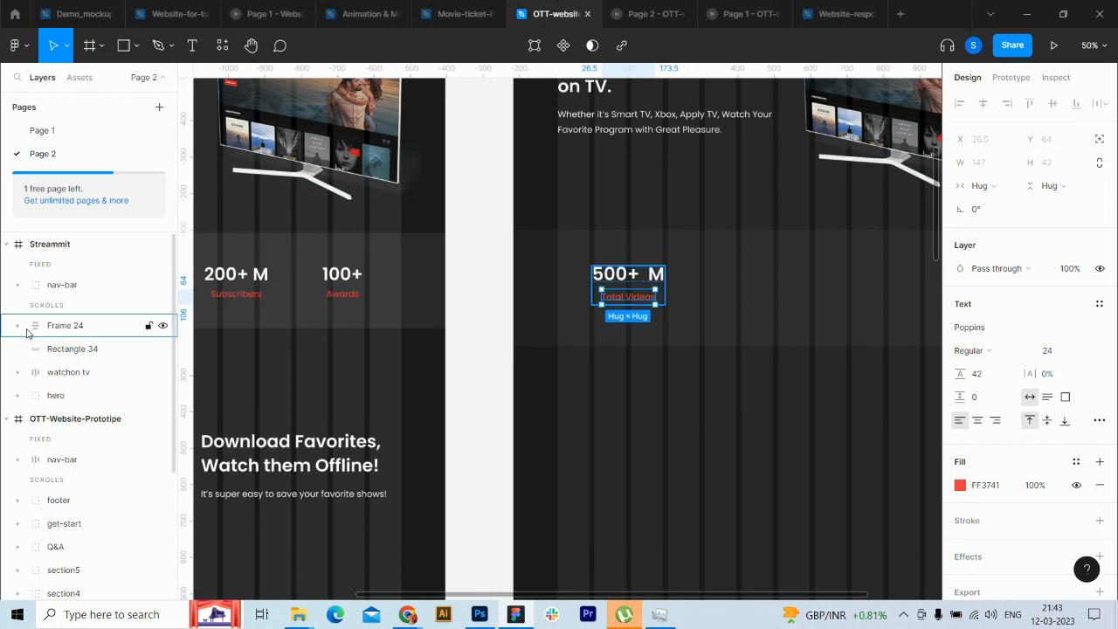
Step: Set the vertical spacing between the items of the statistic's auto layout frame to 18
click(94, 336)
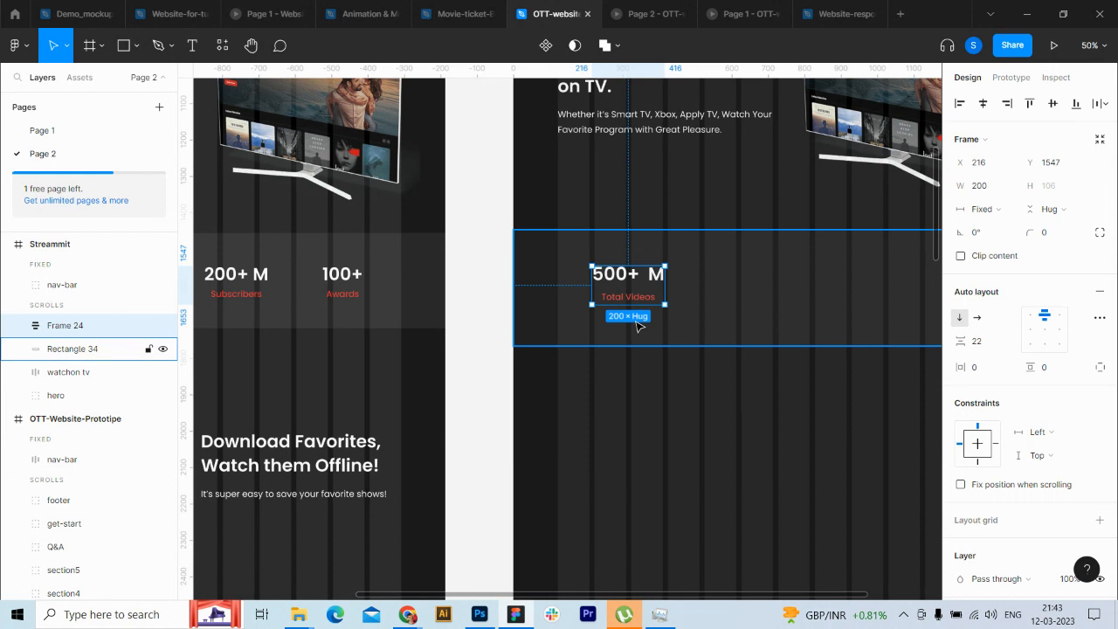
click(985, 341)
key(shift+Down)
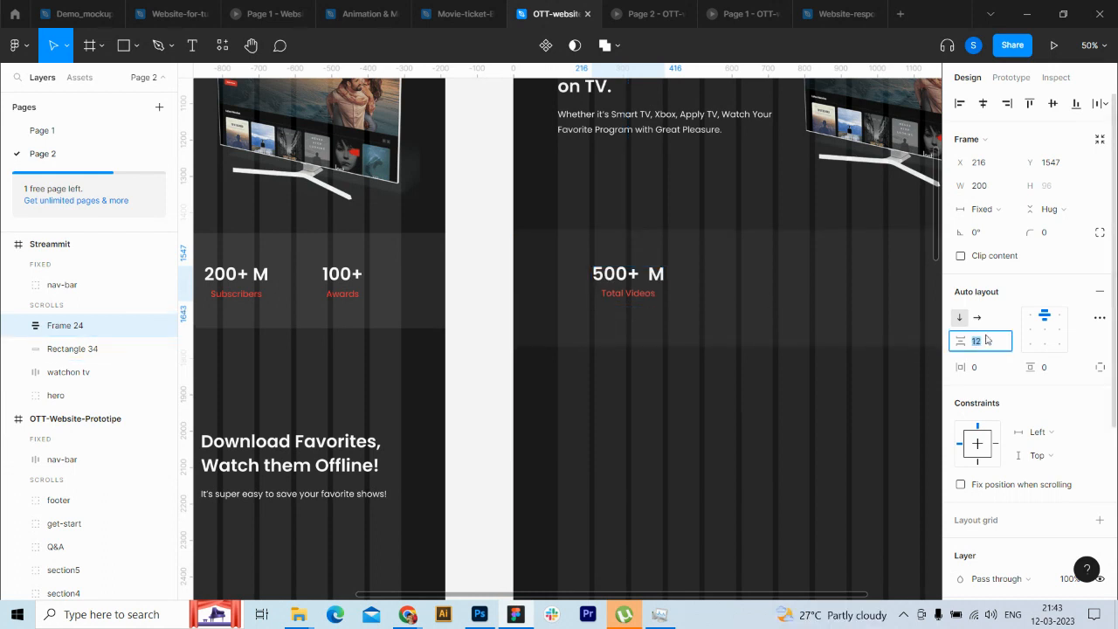
key(Up)
key(Up)
key(Up)
key(Up)
Step: Reduce the band rectangle's height to 272 and move the statistic frame up to Y 1542
click(689, 334)
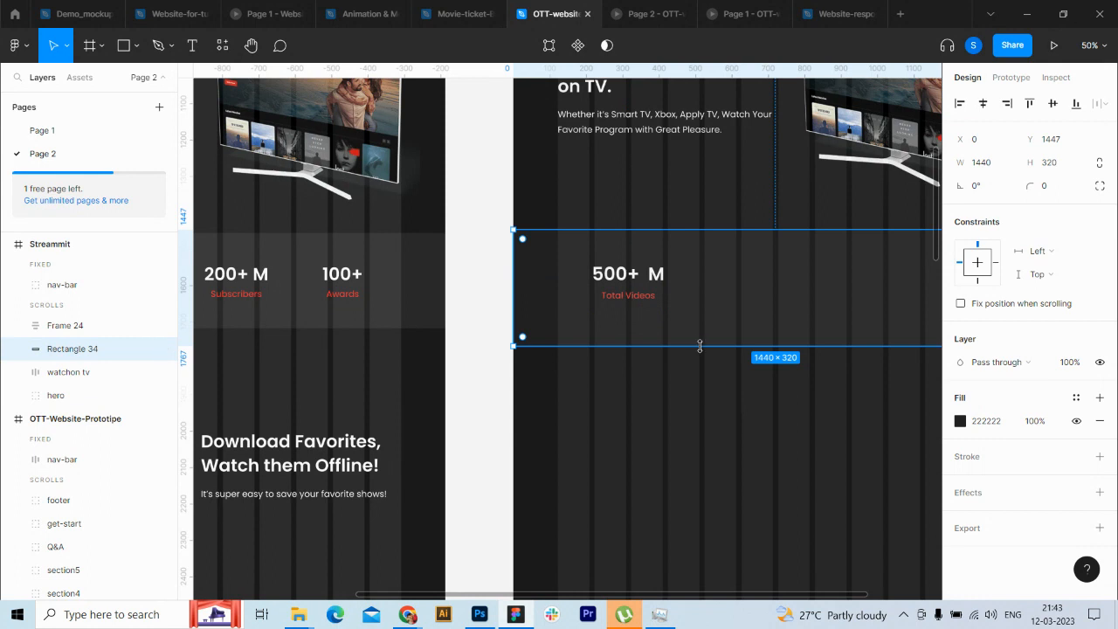
drag(699, 346, 696, 328)
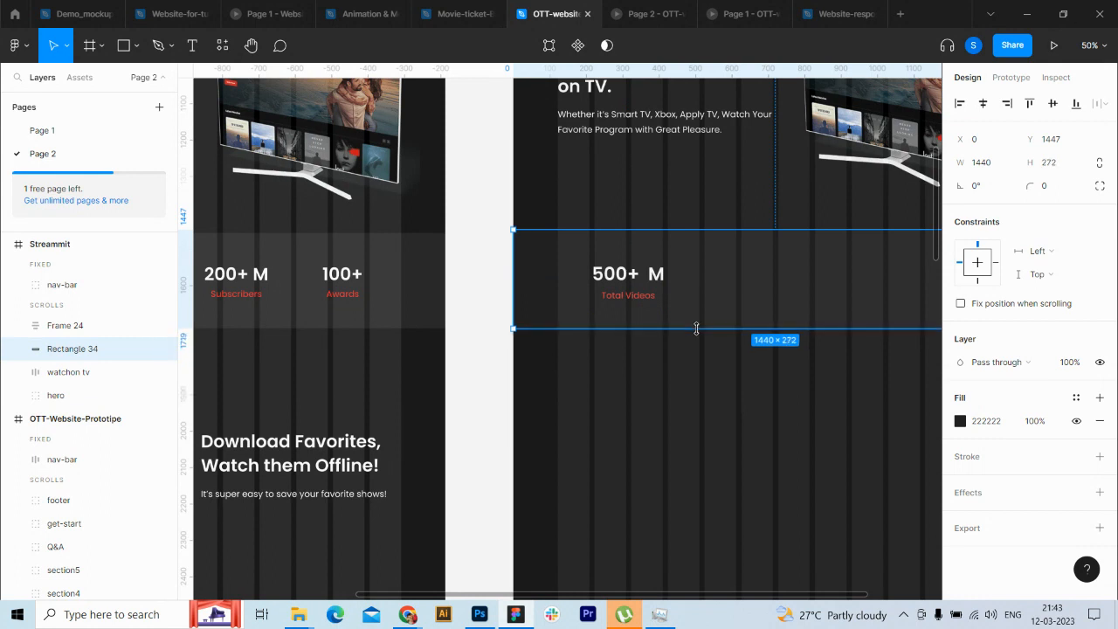
click(644, 293)
drag(644, 293, 643, 290)
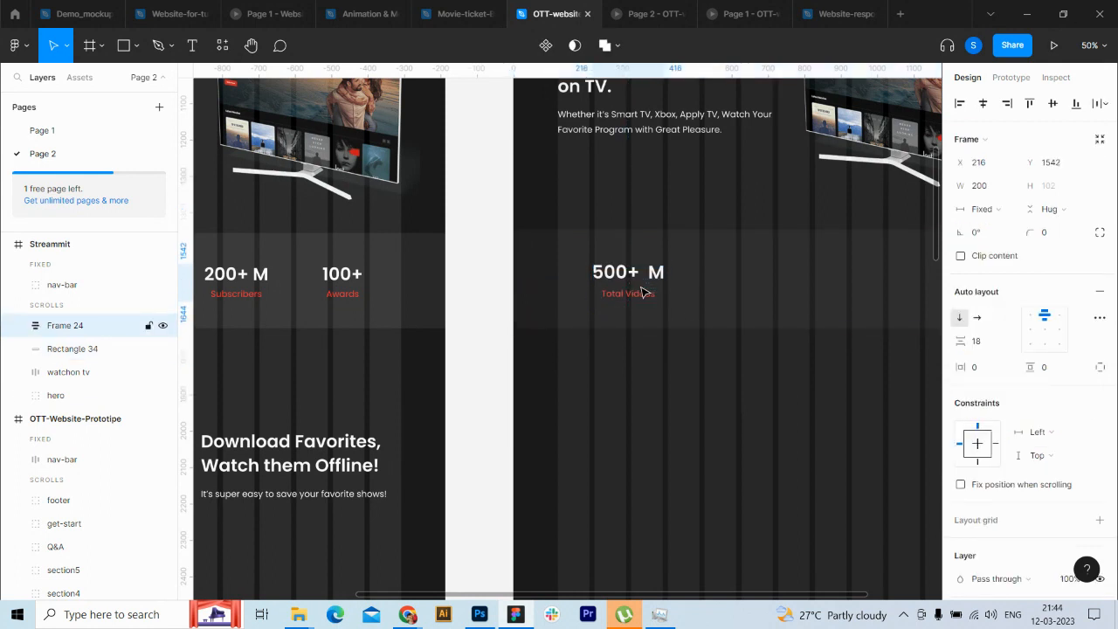
Step: Duplicate the "500+ M" statistic frame and move the copy horizontally to X 521 at the same height
key(ctrl+d)
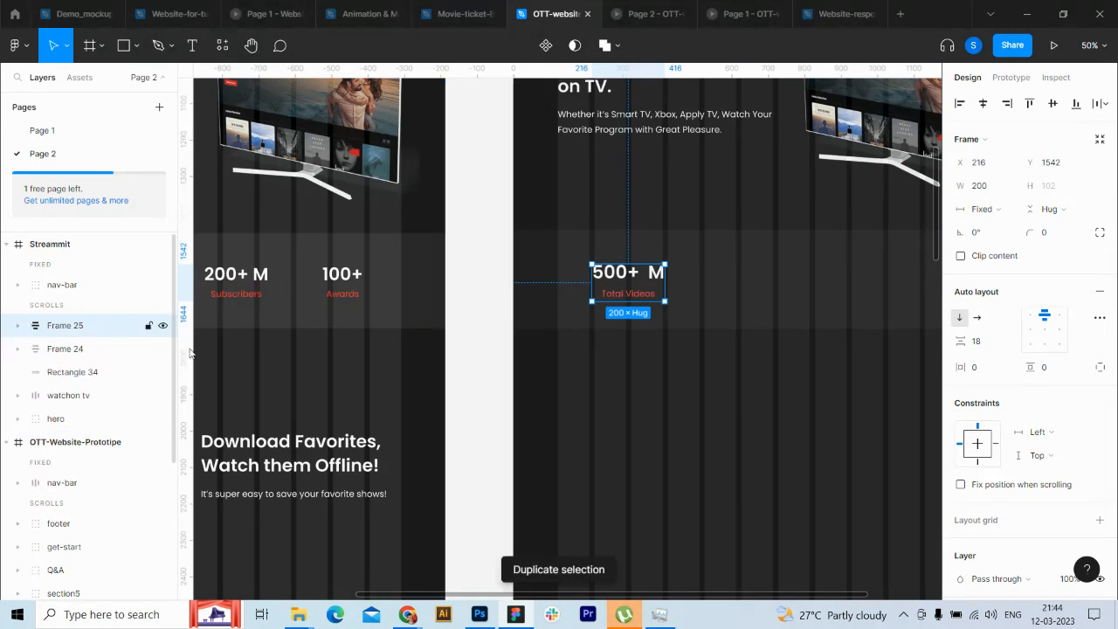
key(shift+Right)
key(shift+Right)
key(shift+Right)
key(shift+Right)
key(shift+Right)
key(shift+Right)
key(shift+Right)
key(shift+Right)
key(shift+Right)
key(shift+Right)
key(shift+Right)
key(shift+Right)
key(shift+Right)
key(shift+Right)
key(shift+Right)
key(shift+Right)
key(shift+Right)
key(shift+Right)
key(shift+Right)
key(shift+Right)
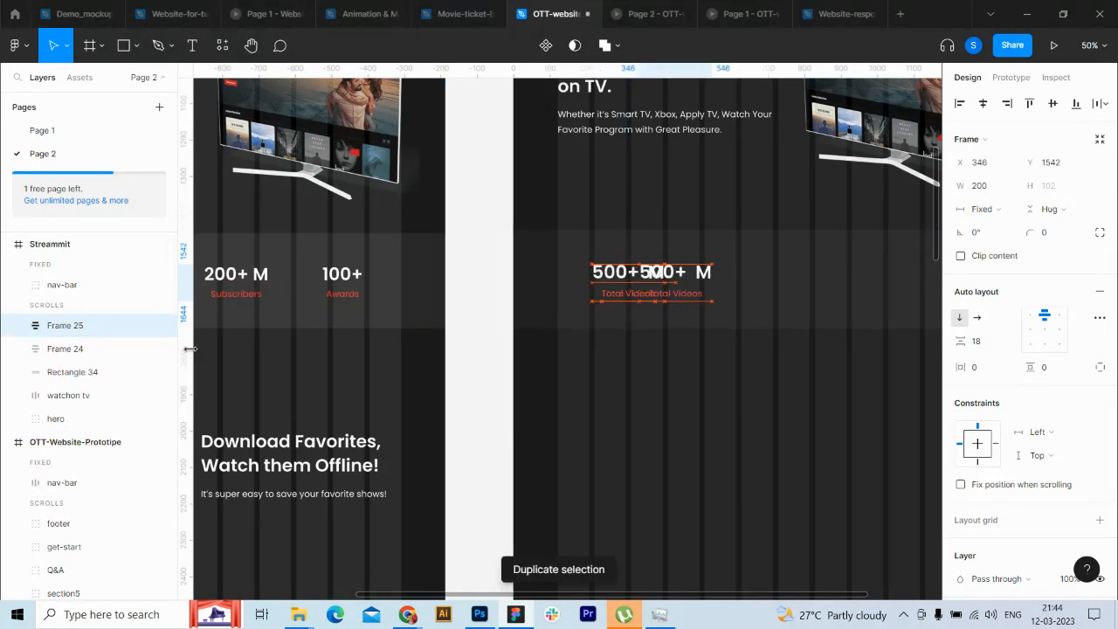
key(shift+Right)
key(shift+Right)
key(shift+Right)
key(shift+Right)
key(shift+Right)
key(shift+Right)
key(shift+Right)
key(shift+Right)
key(shift+Right)
key(shift+Right)
key(shift+Right)
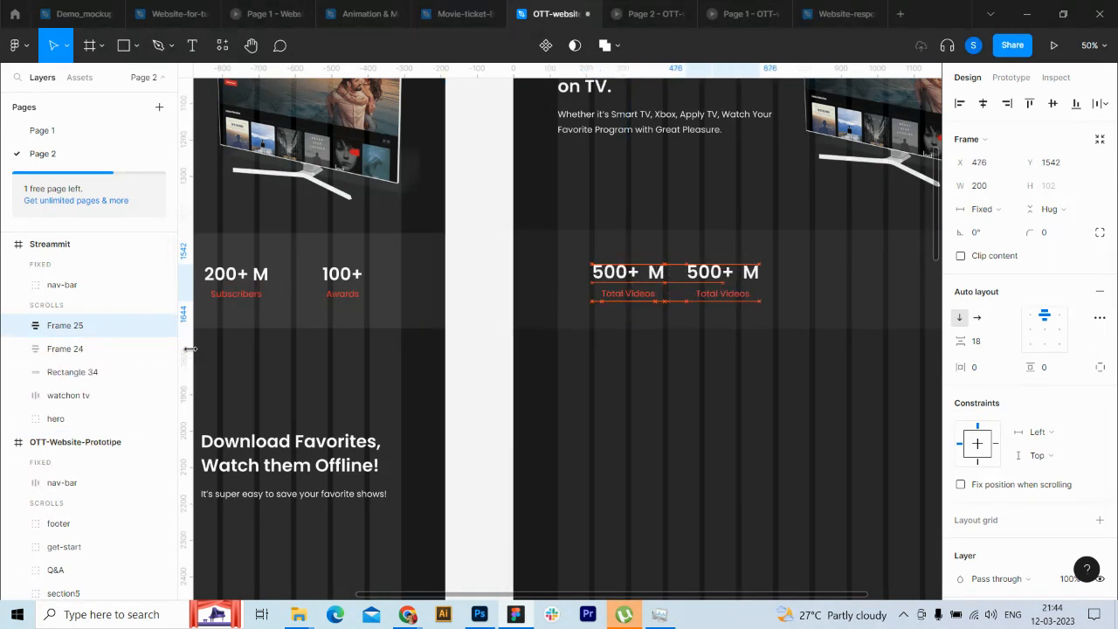
key(Left)
key(Left)
key(Left)
key(Left)
key(Left)
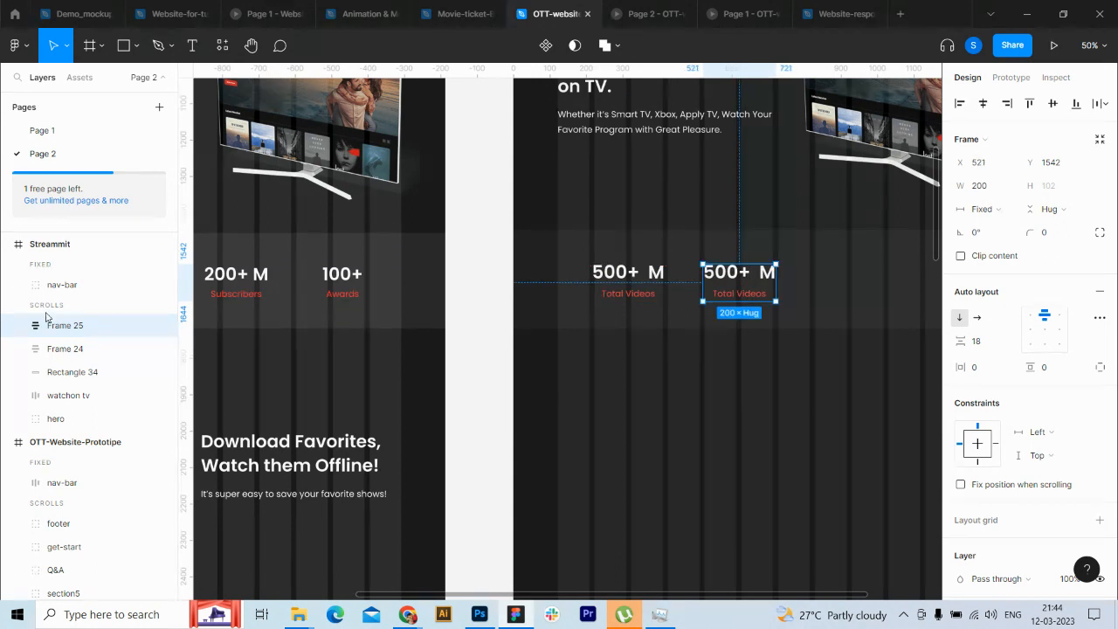
Step: Change the number text in the duplicated statistic frame to "10th" and centre-align it
click(21, 325)
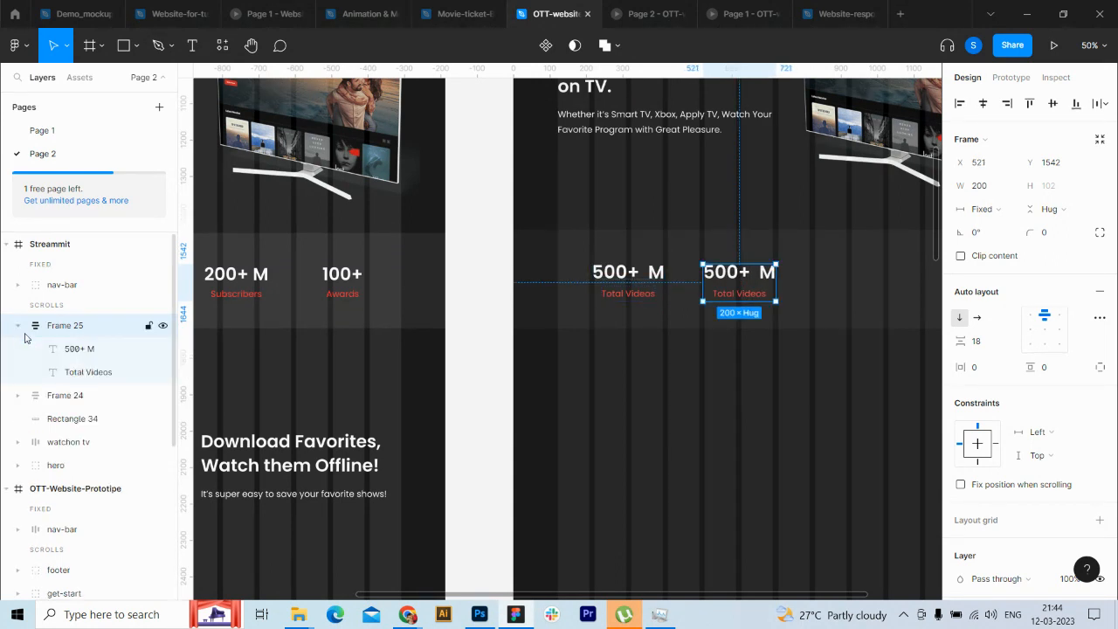
click(80, 348)
drag(576, 597, 551, 587)
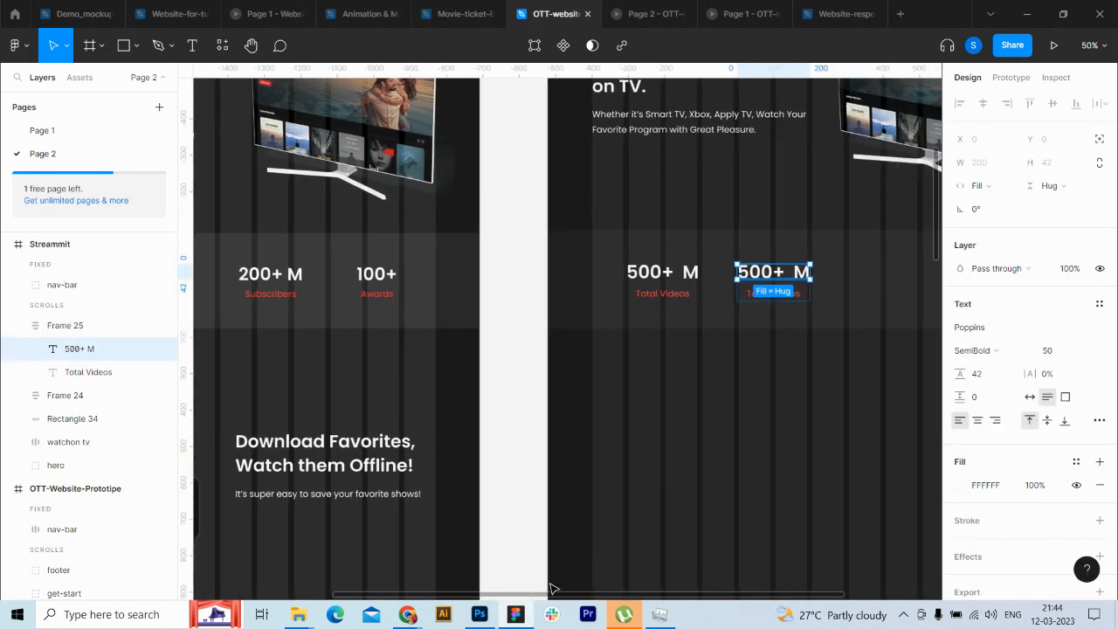
key(Return)
click(55, 45)
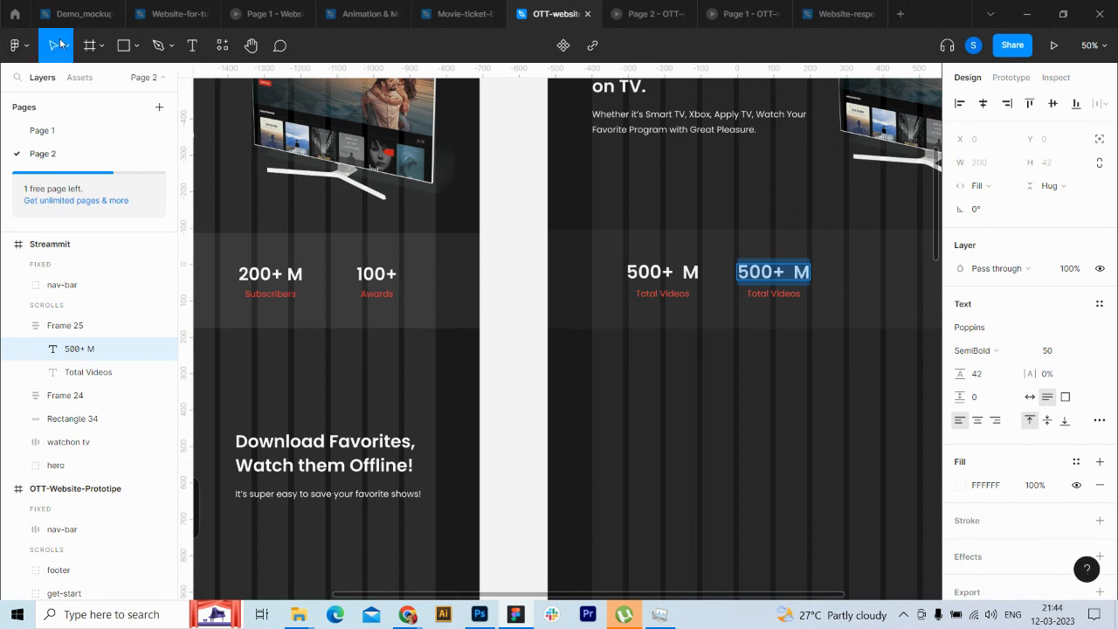
text(10th)
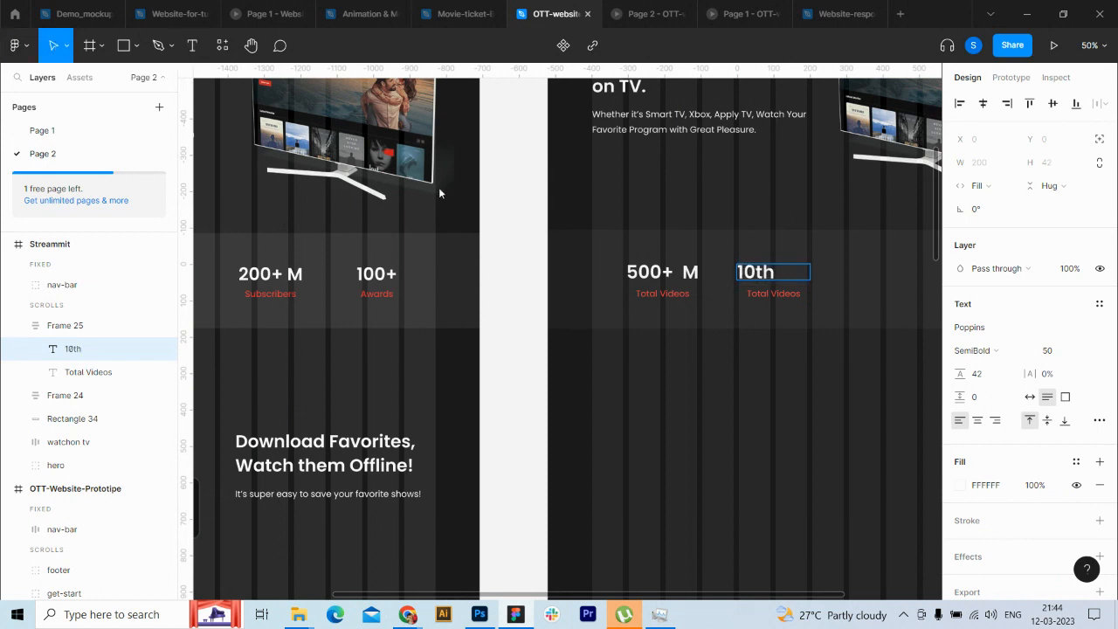
key(Escape)
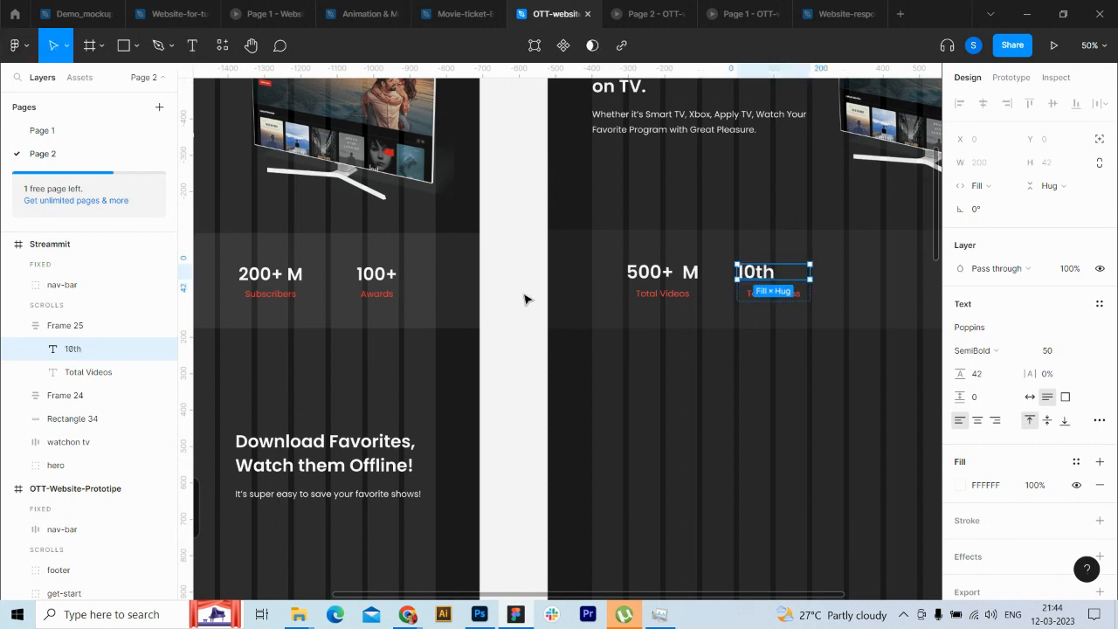
click(976, 421)
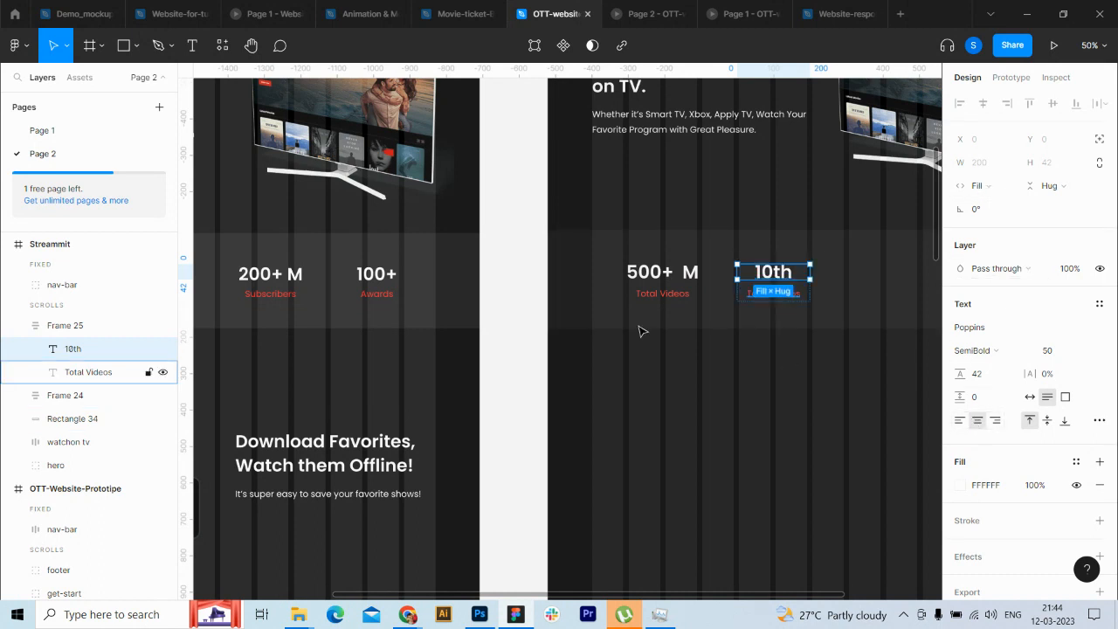
Step: Centre-align the label in the "10th" statistic frame and change its text to "Position"
click(83, 372)
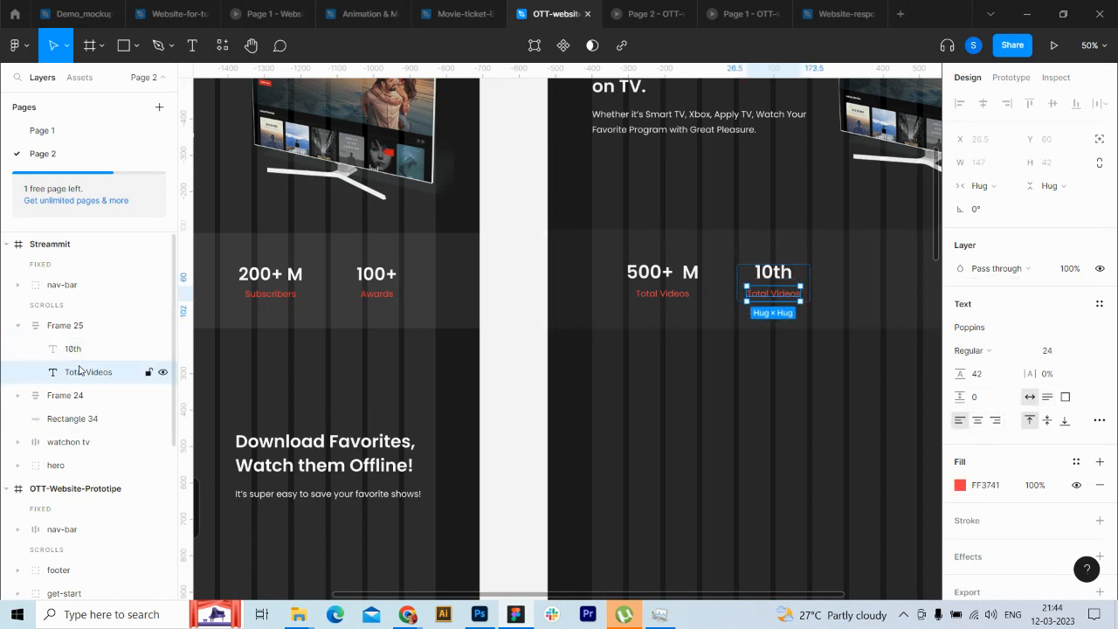
click(977, 421)
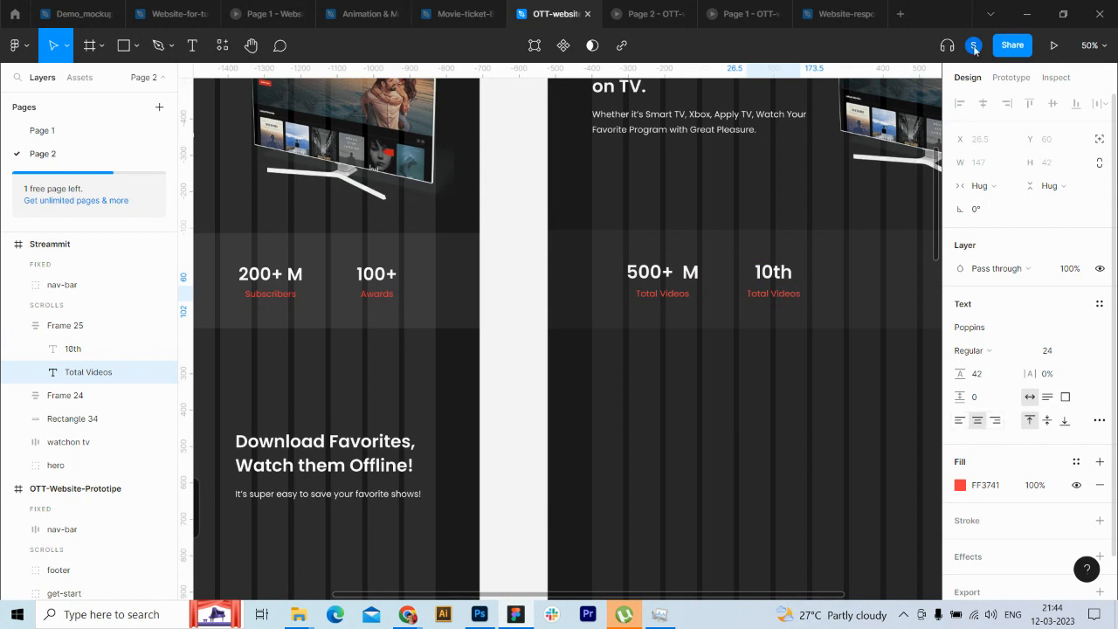
click(191, 50)
click(50, 54)
text(P)
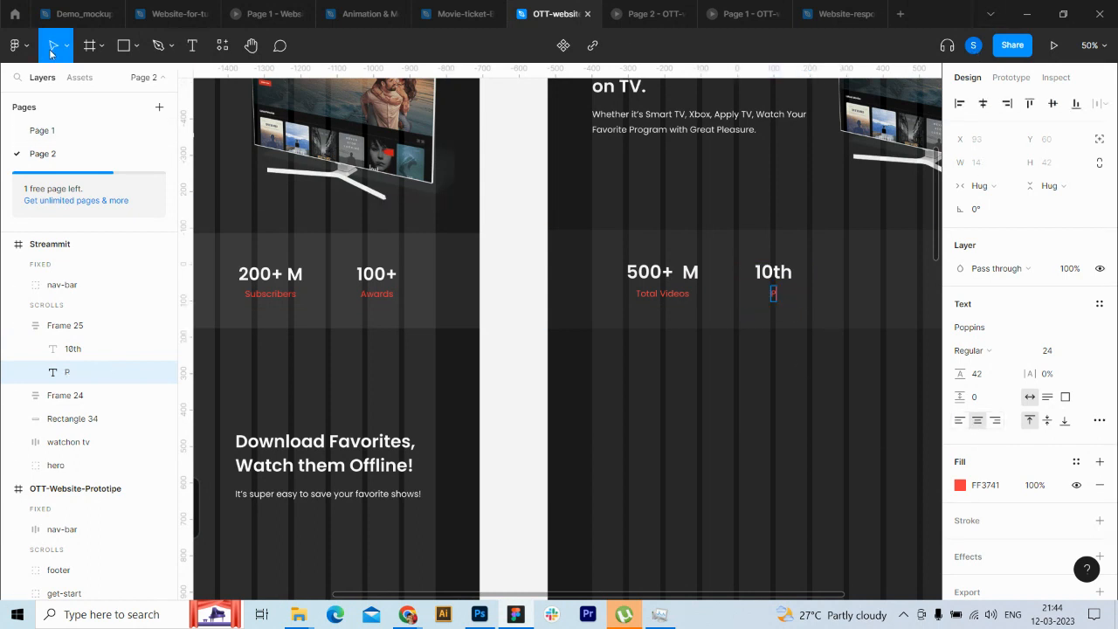
text(osition)
key(Escape)
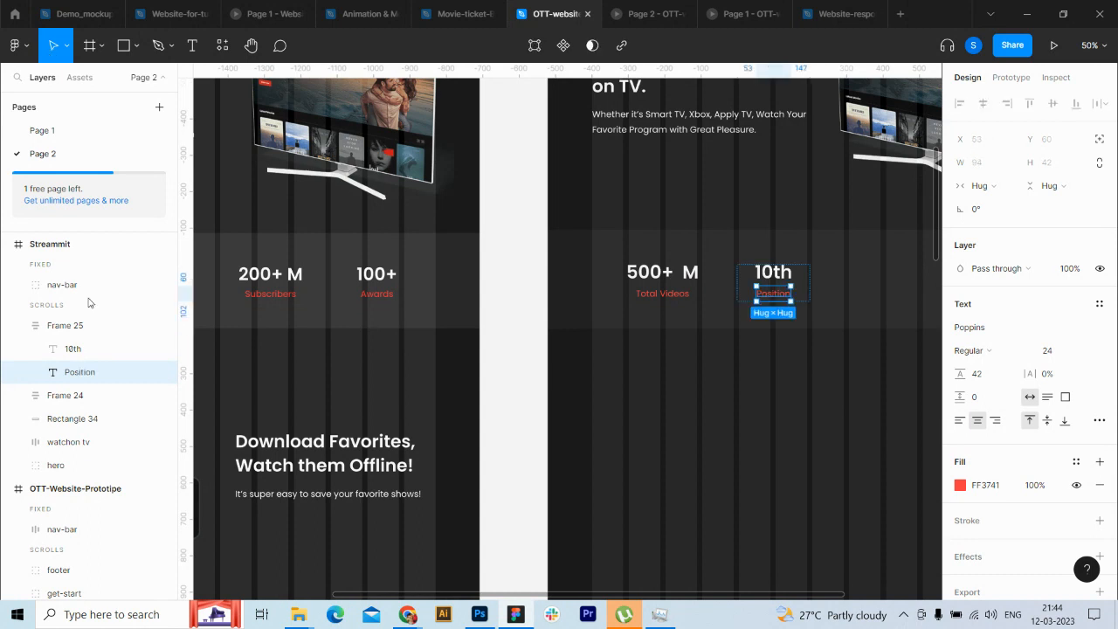
click(18, 326)
Step: Duplicate the "10th" statistic frame and move the copy horizontally to X 801 at the same height
click(64, 325)
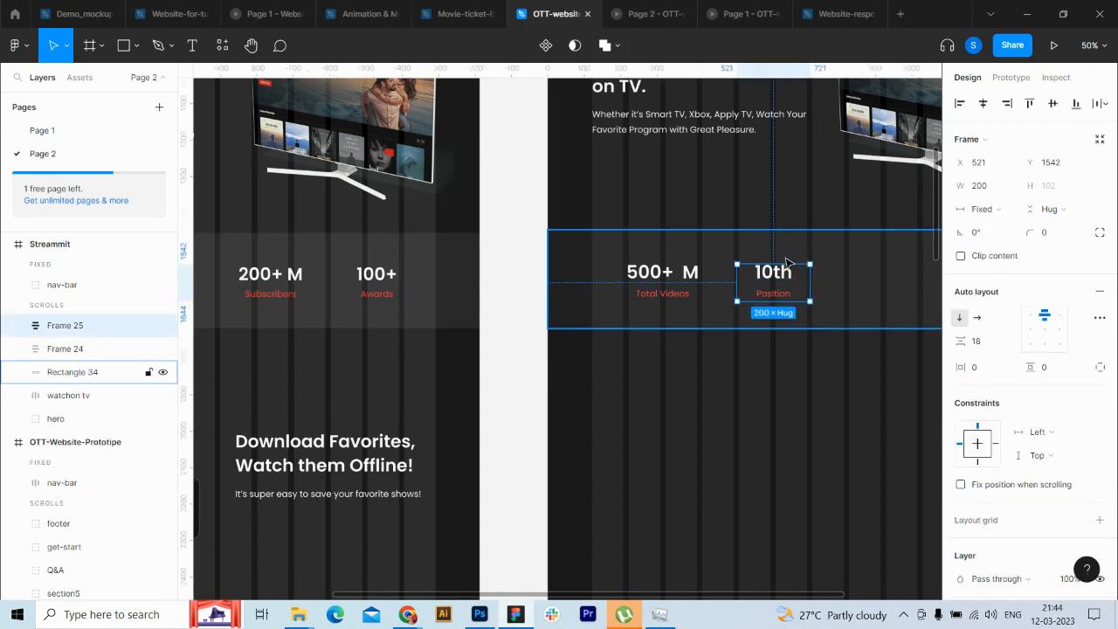
click(71, 348)
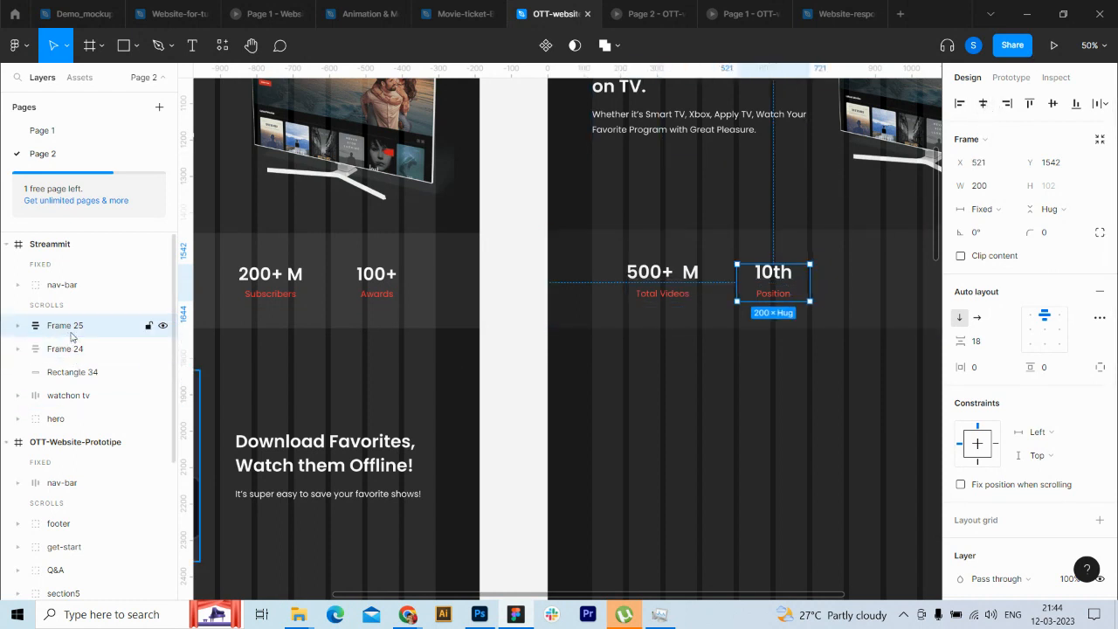
key(ctrl+d)
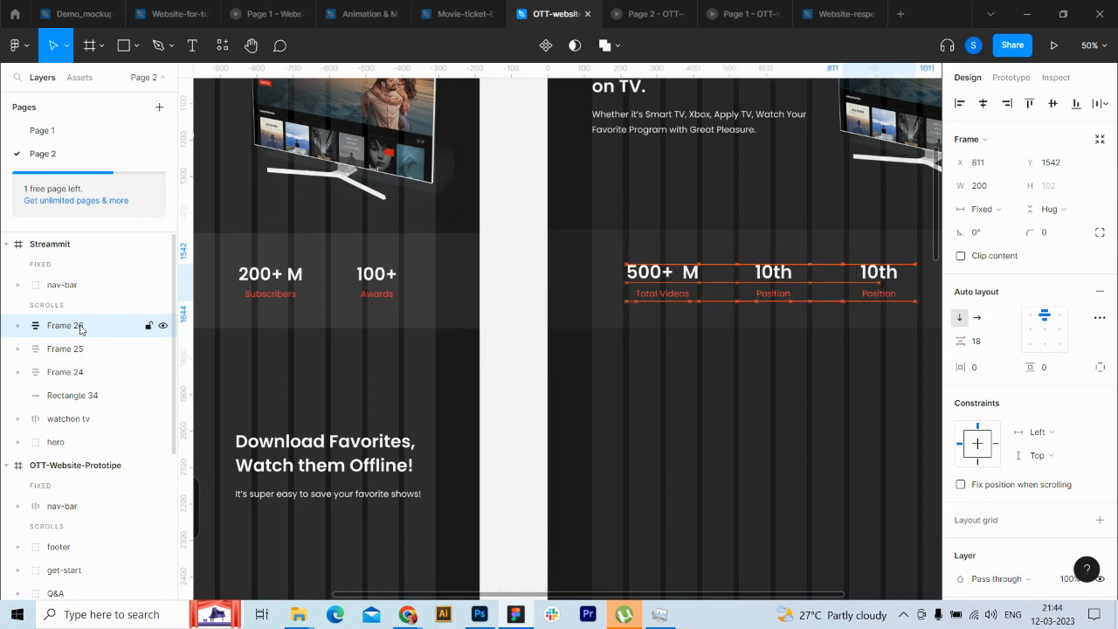
Step: Change the number text in the third statistic frame to "200+ M"
click(17, 325)
click(74, 350)
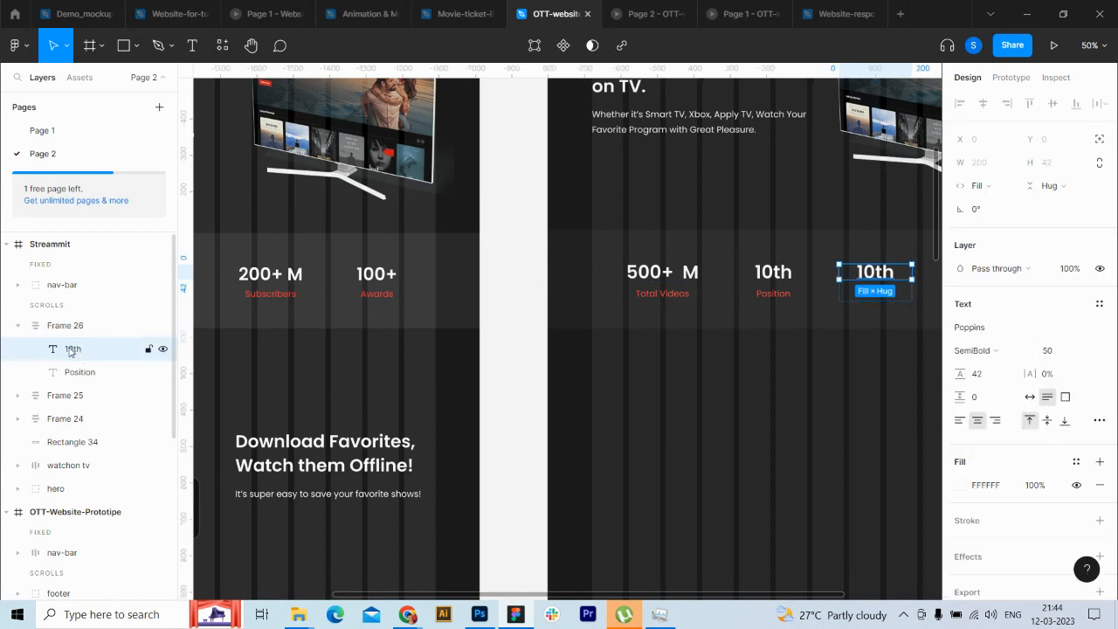
key(Return)
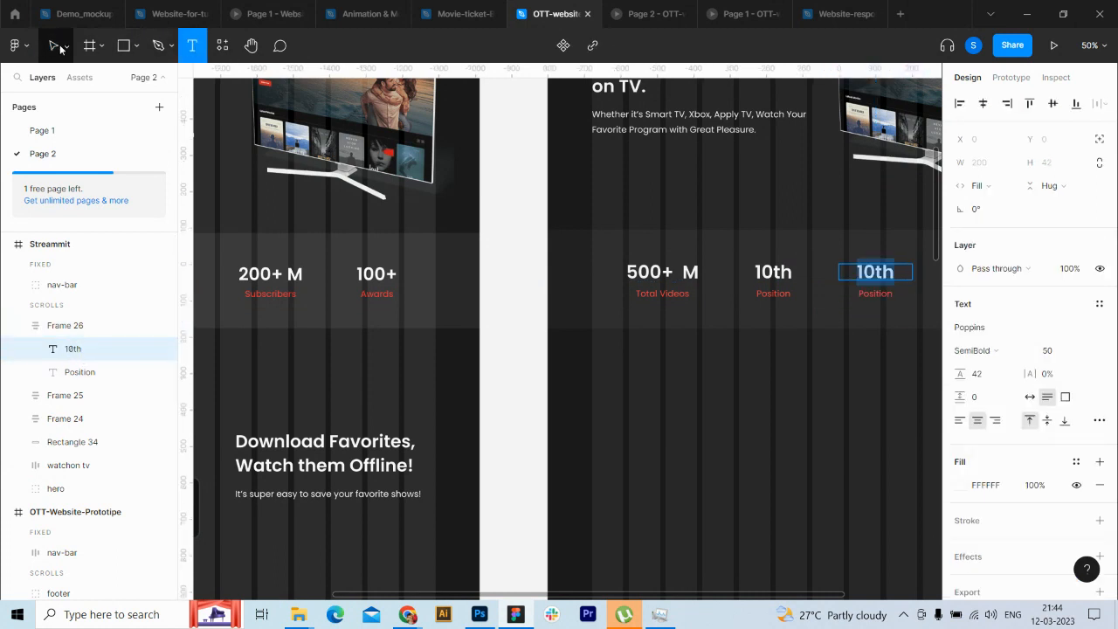
text(200)
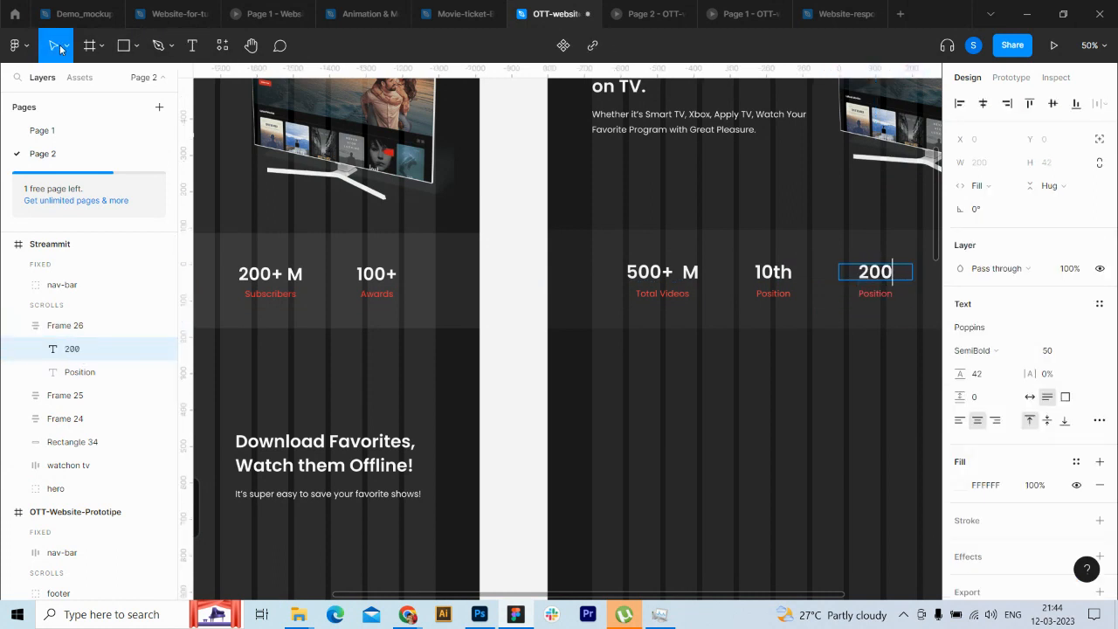
text(+)
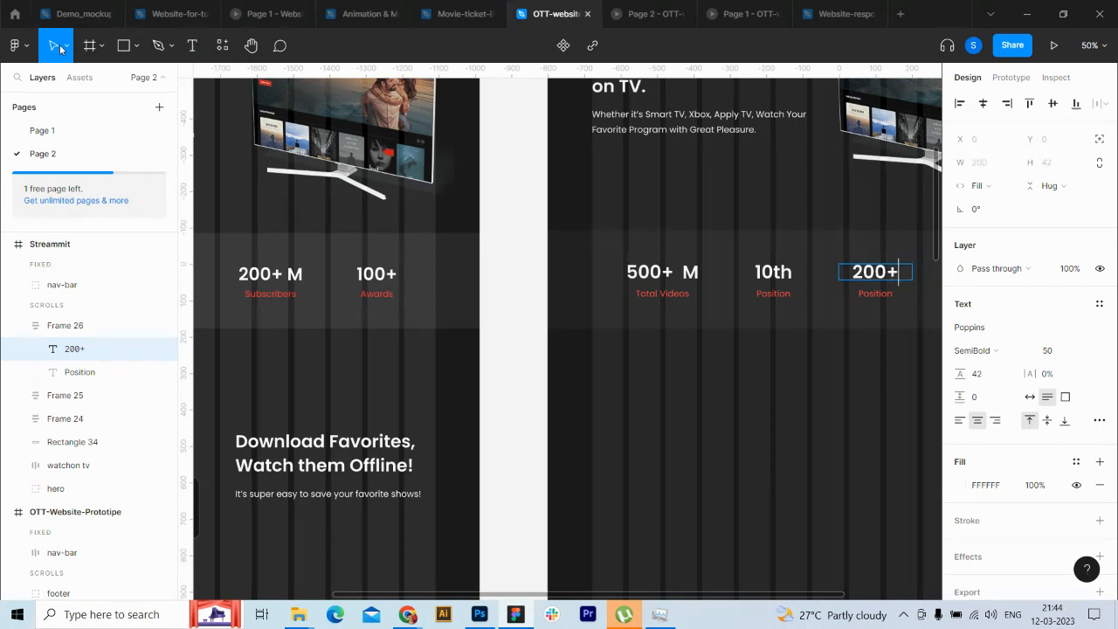
text( M)
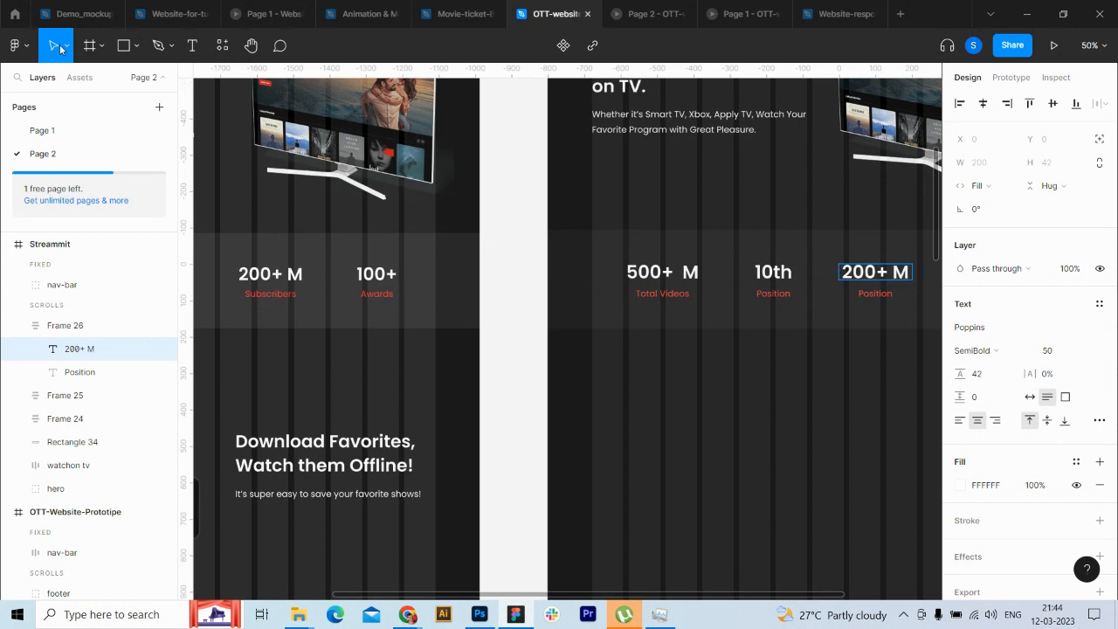
key(Escape)
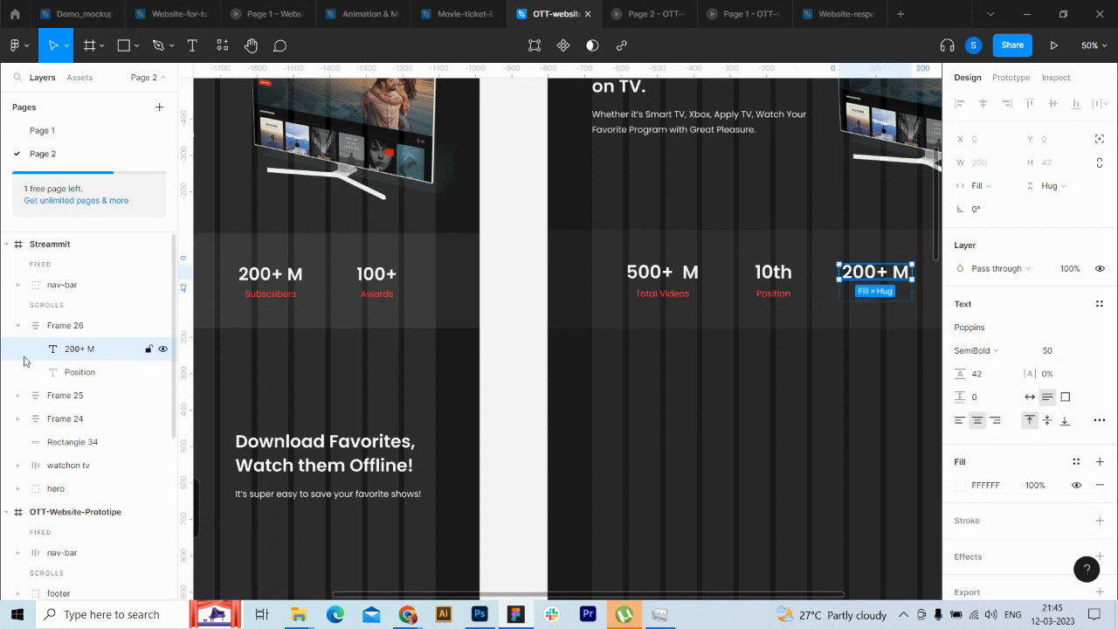
Step: Change the label under "200+ M" in the Streammit frame to "Subscribers"
click(70, 371)
key(Return)
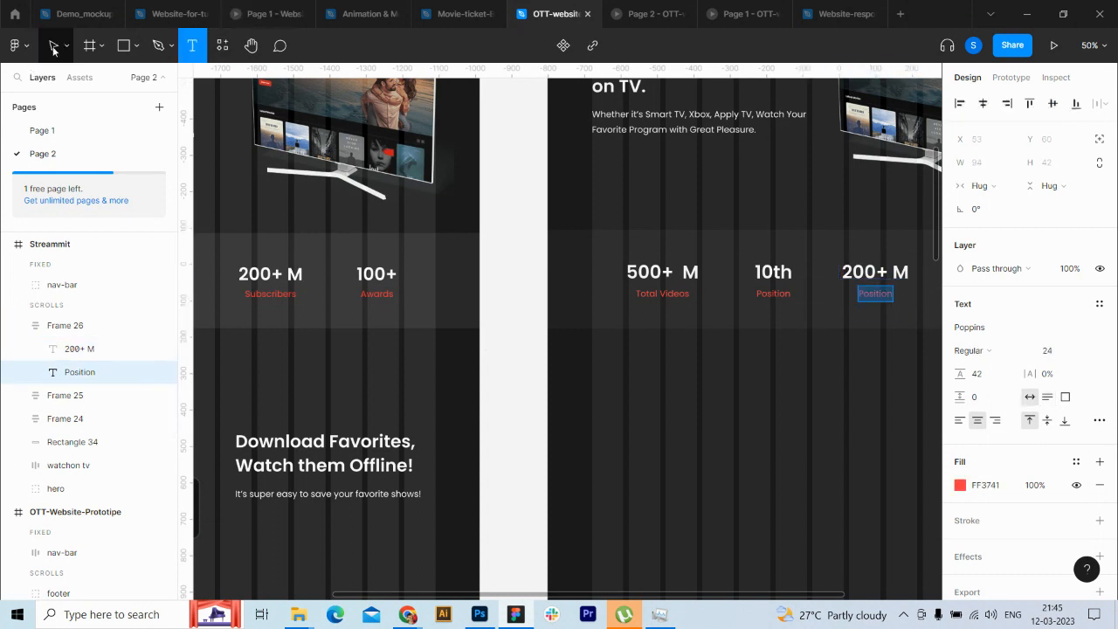
text(Sub)
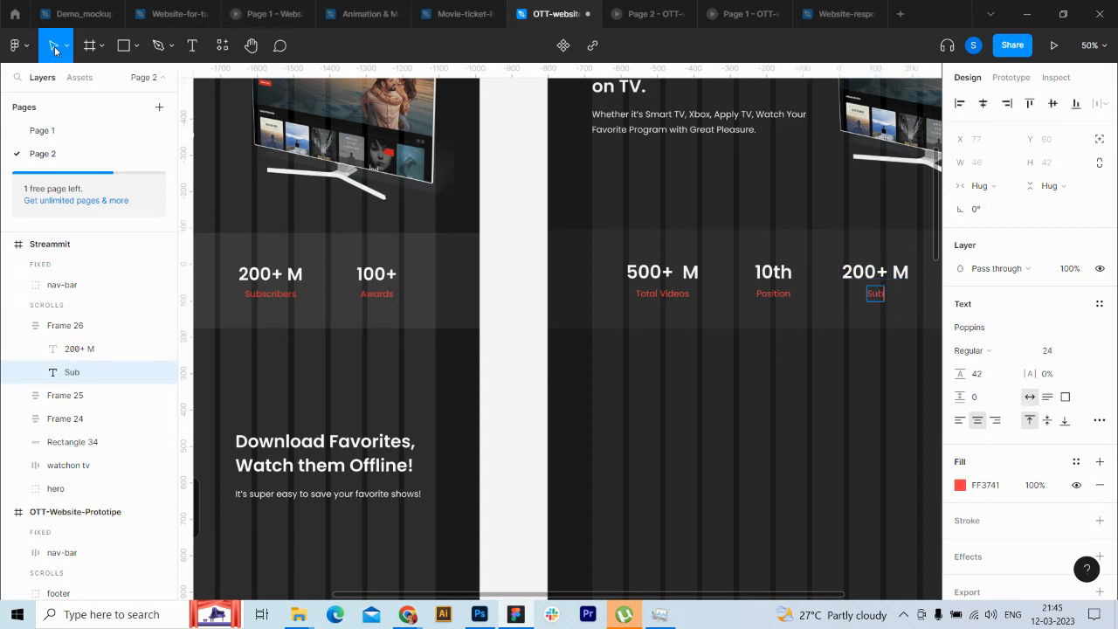
text(scribers)
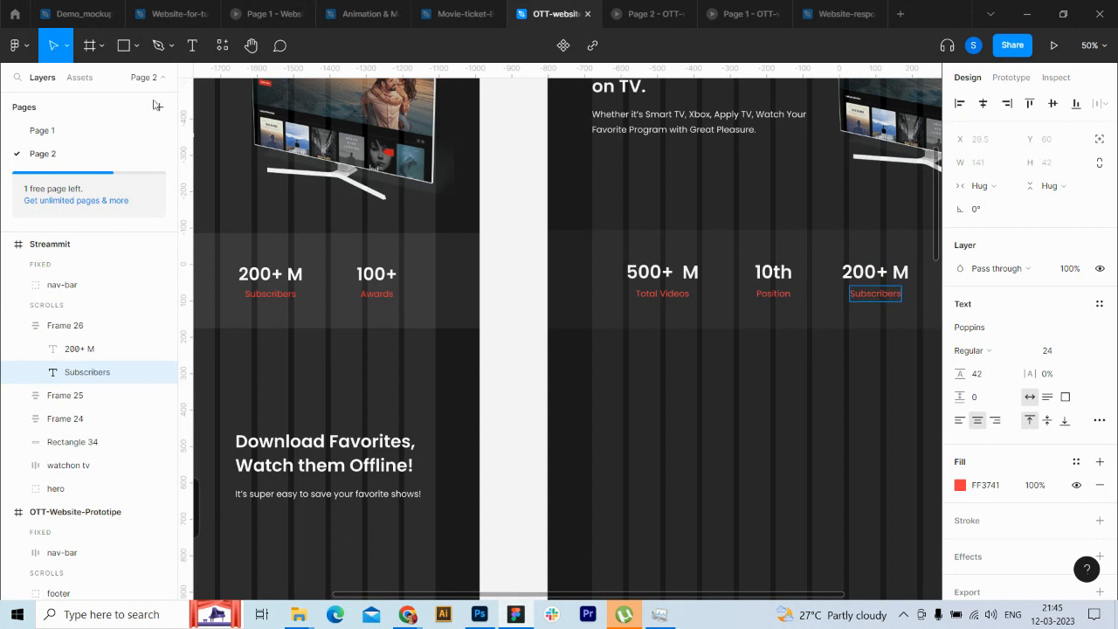
key(Escape)
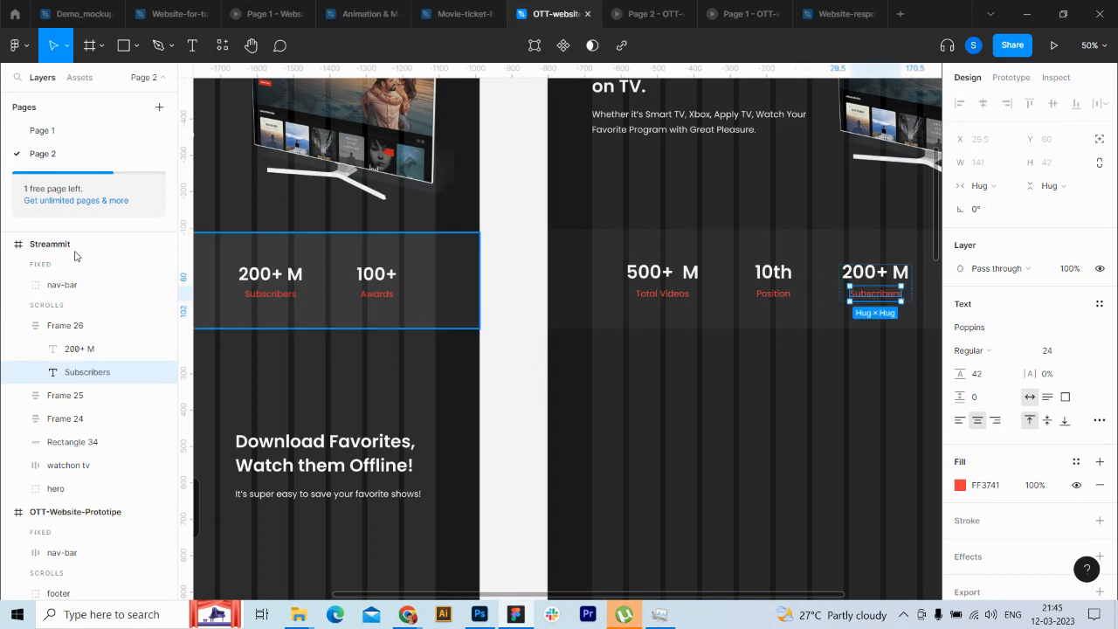
click(18, 325)
Step: Duplicate the "200+ M" statistic frame and move the copy horizontally to X 1071 at the same height
click(54, 327)
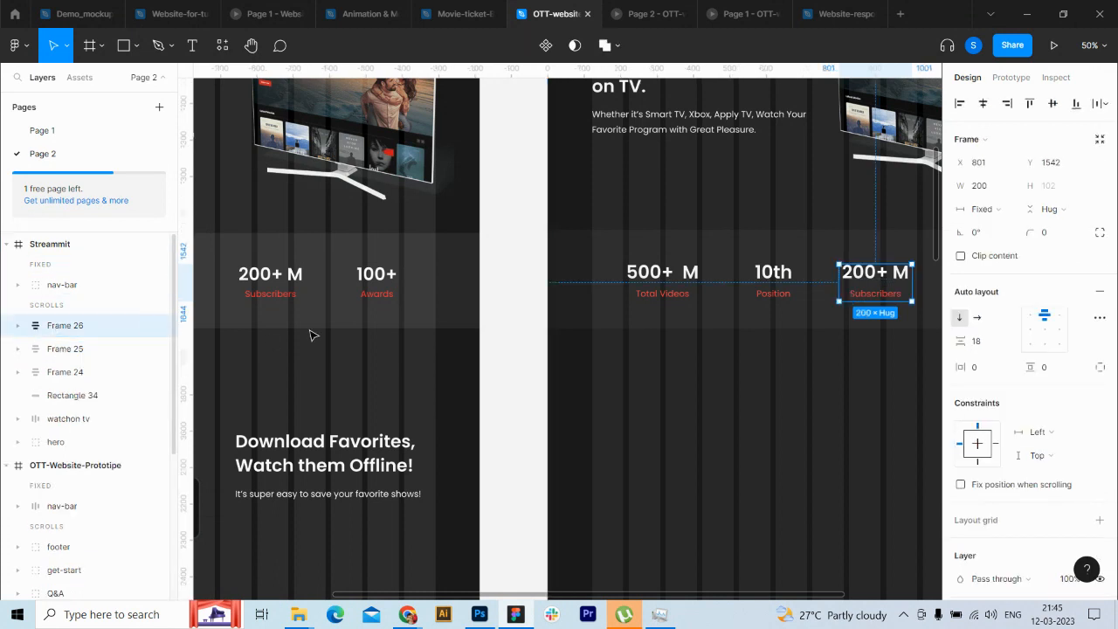
drag(681, 597, 752, 596)
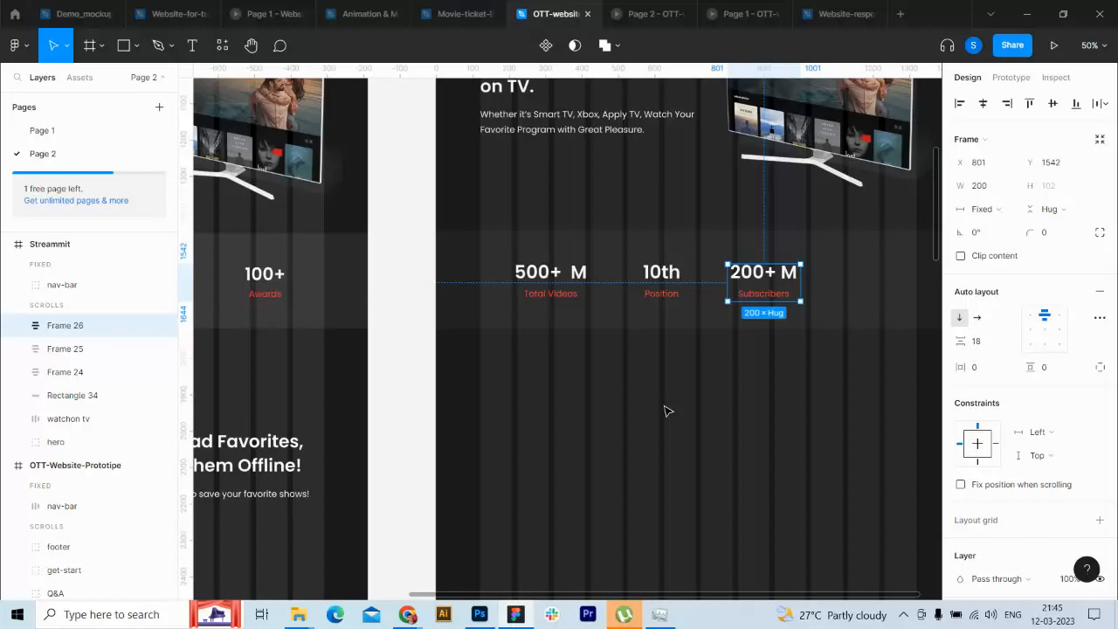
key(ctrl+d)
key(shift+Right)
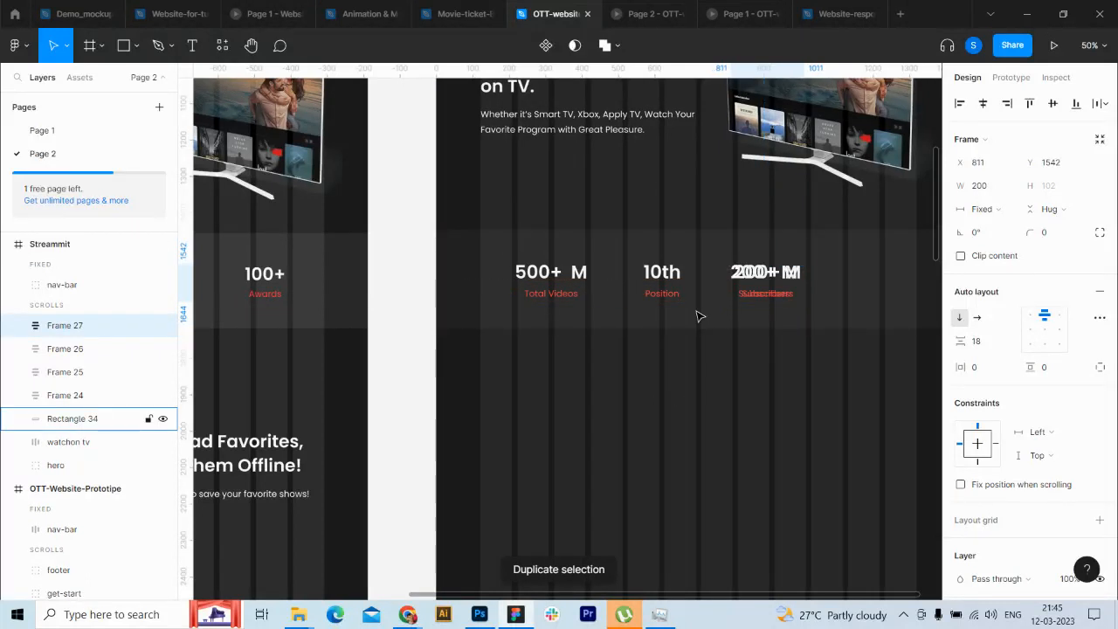
key(shift+Right)
key(shift+Right)
key(shift+Right)
key(shift+Right)
key(shift+Right)
key(shift+Right)
key(shift+Right)
key(shift+Right)
key(shift+Right)
key(shift+Right)
key(shift+Right)
key(shift+Right)
key(shift+Right)
key(shift+Right)
key(shift+Right)
key(shift+Right)
key(shift+Right)
key(shift+Right)
key(shift+Right)
key(shift+Right)
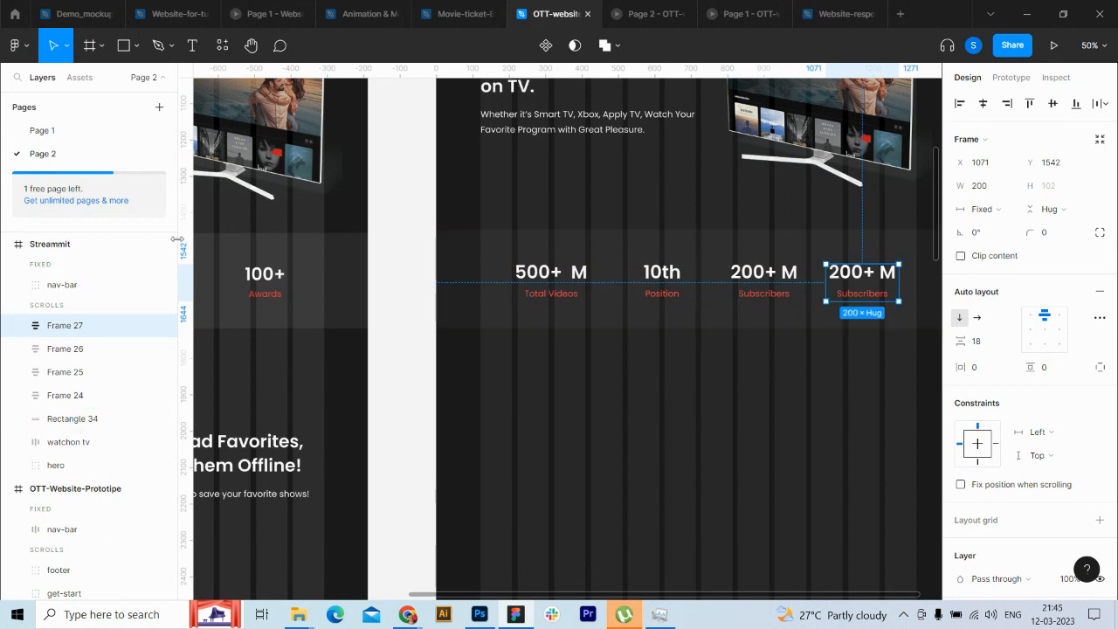
Step: Change the number text in the fourth statistic frame to "100+"
click(24, 325)
click(79, 349)
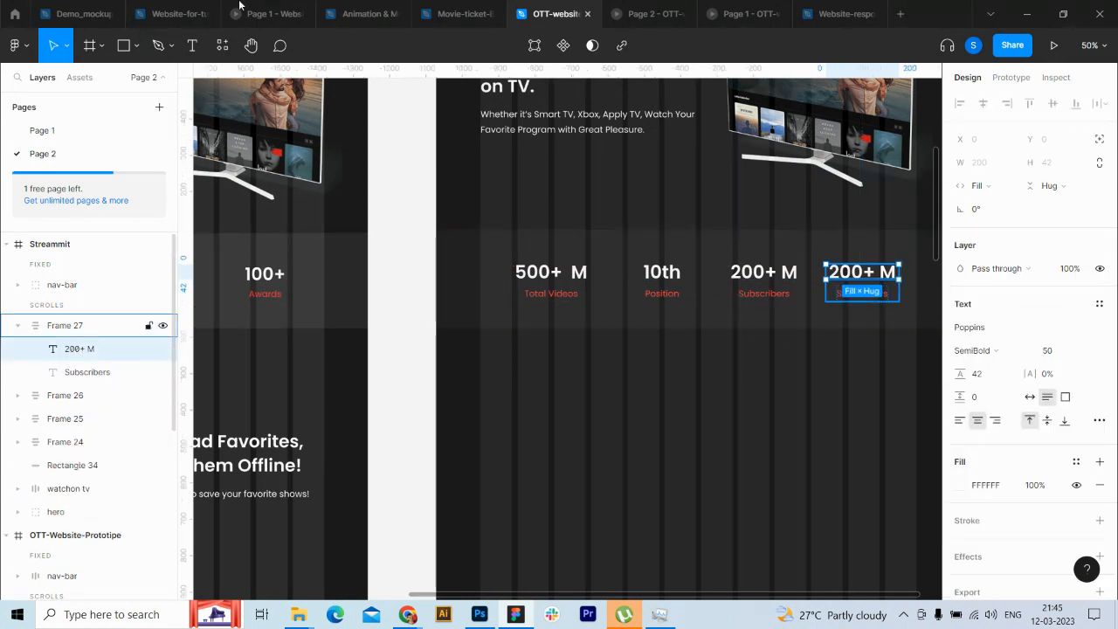
key(Return)
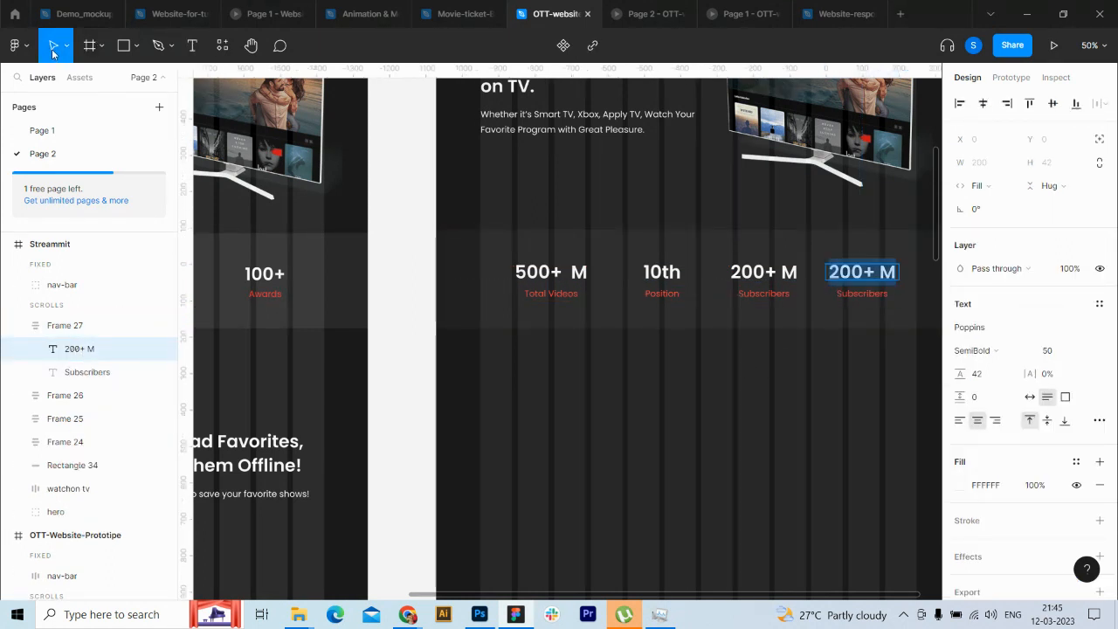
text(100+)
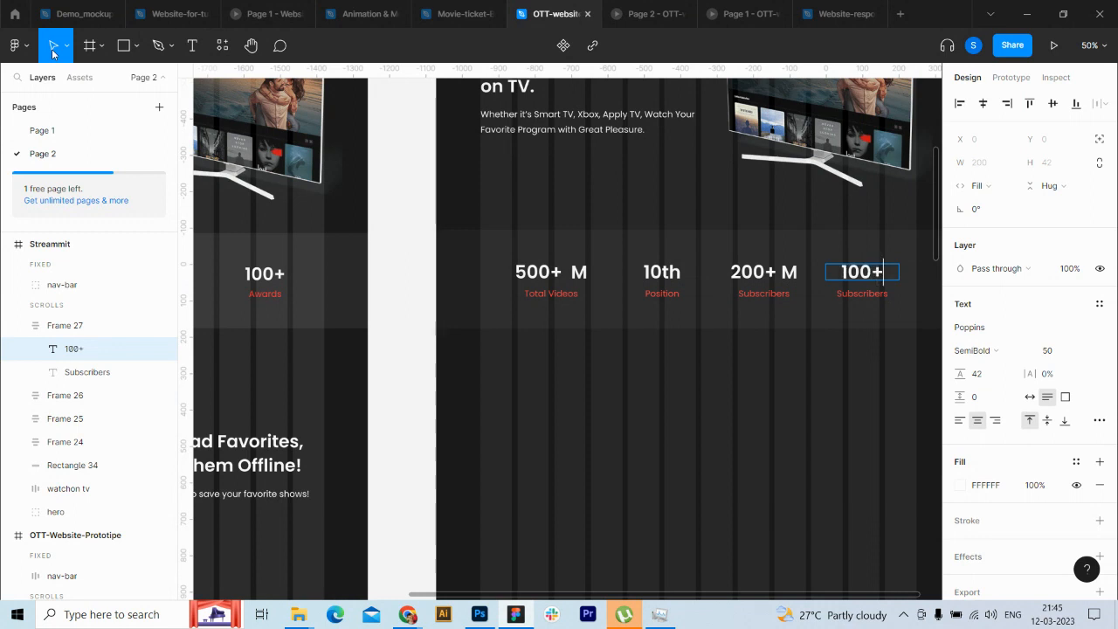
Step: Change the label under the "100+" number in the fourth statistic frame to "Awards"
click(87, 372)
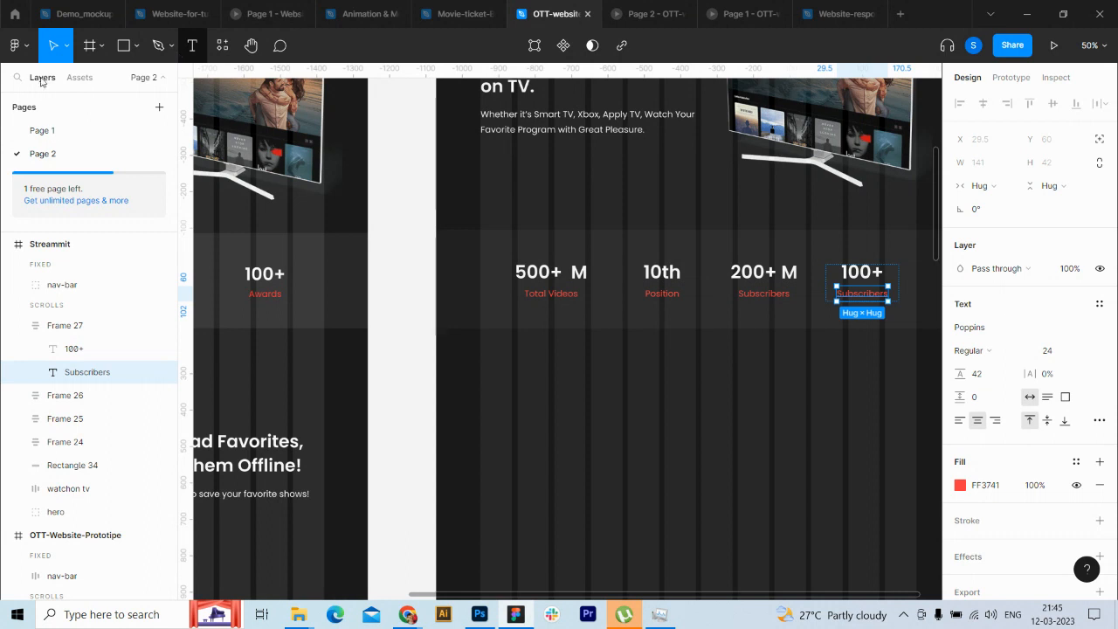
key(Return)
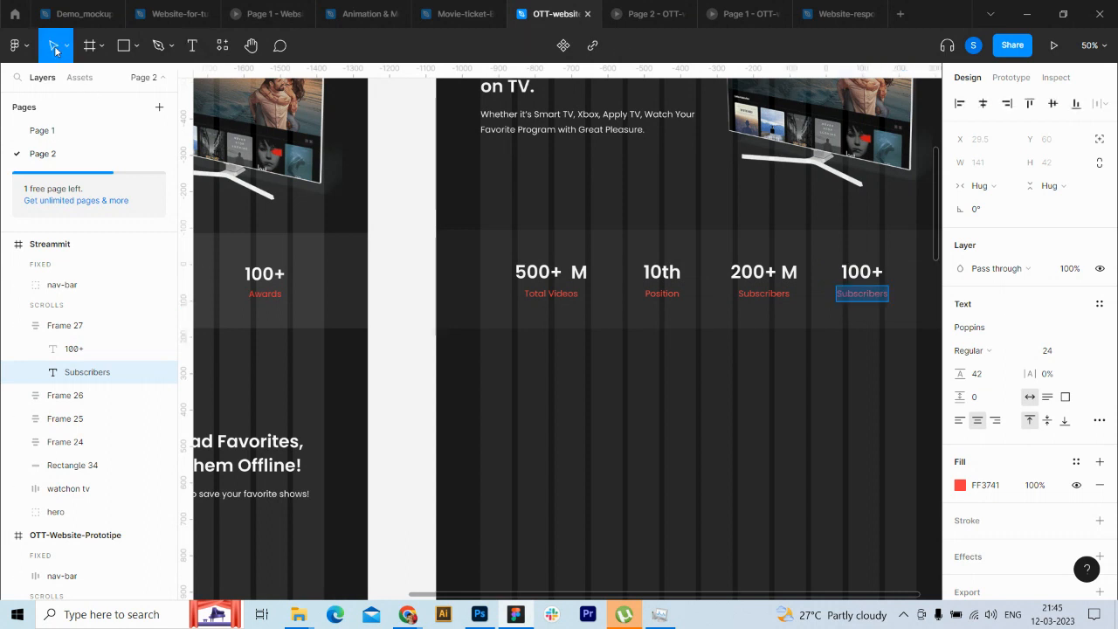
text(Awa)
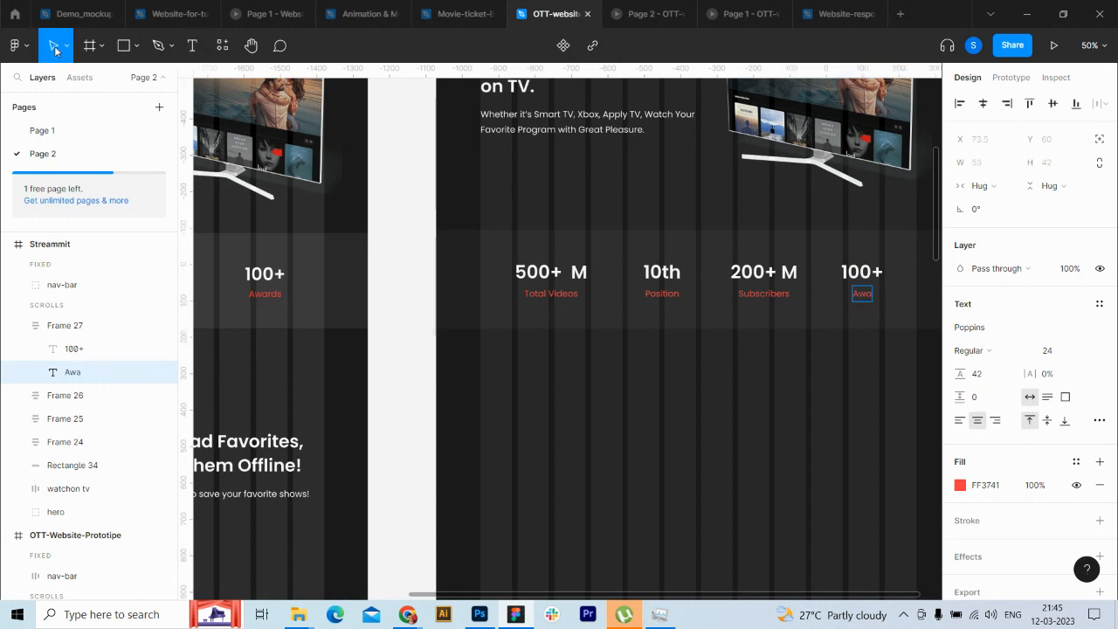
text(rds)
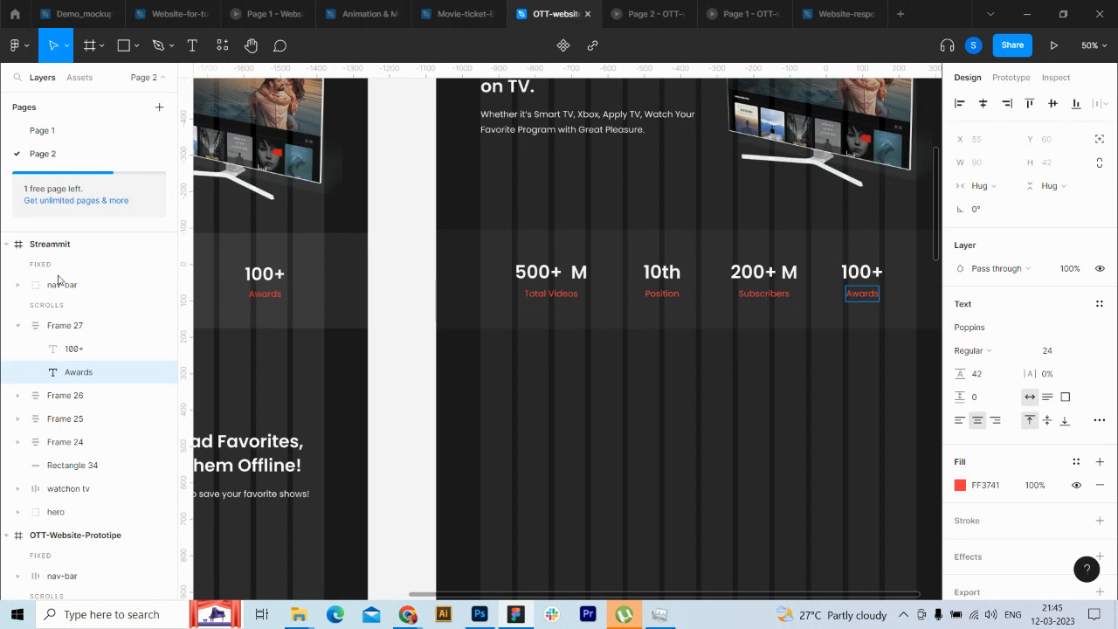
key(Escape)
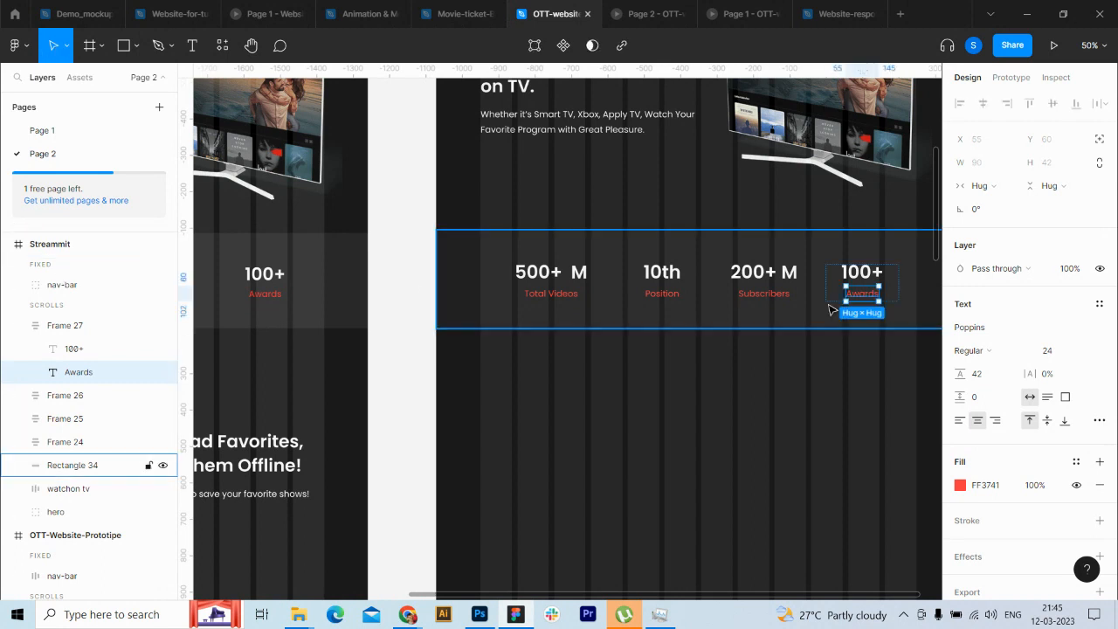
click(400, 361)
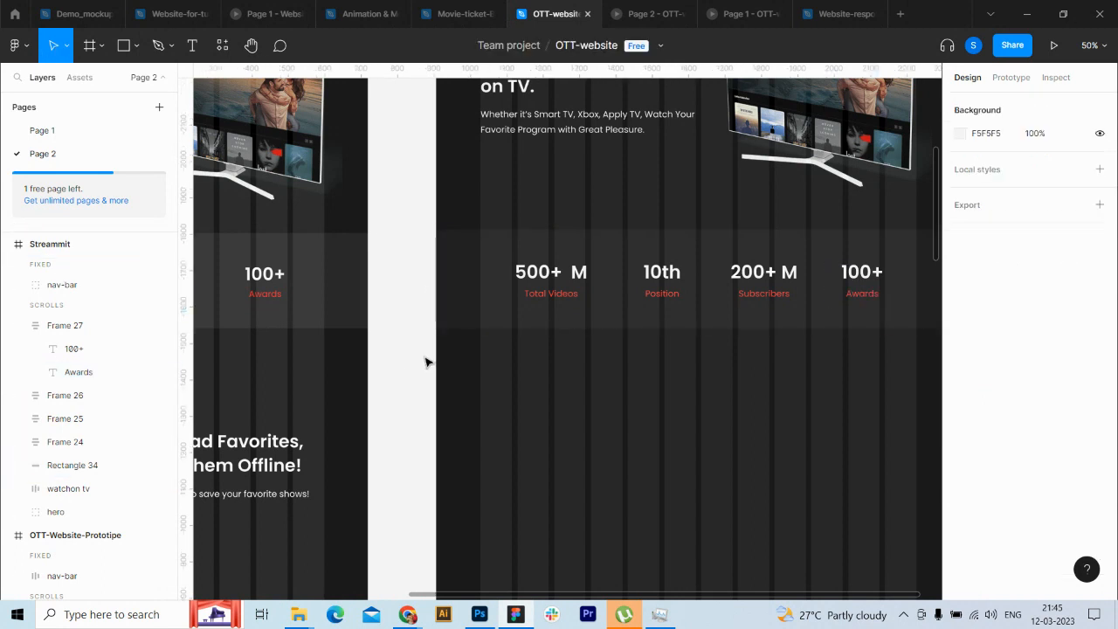
click(17, 325)
Step: Select all four statistic frames in the band and even out their horizontal spacing with Tidy up
click(66, 327)
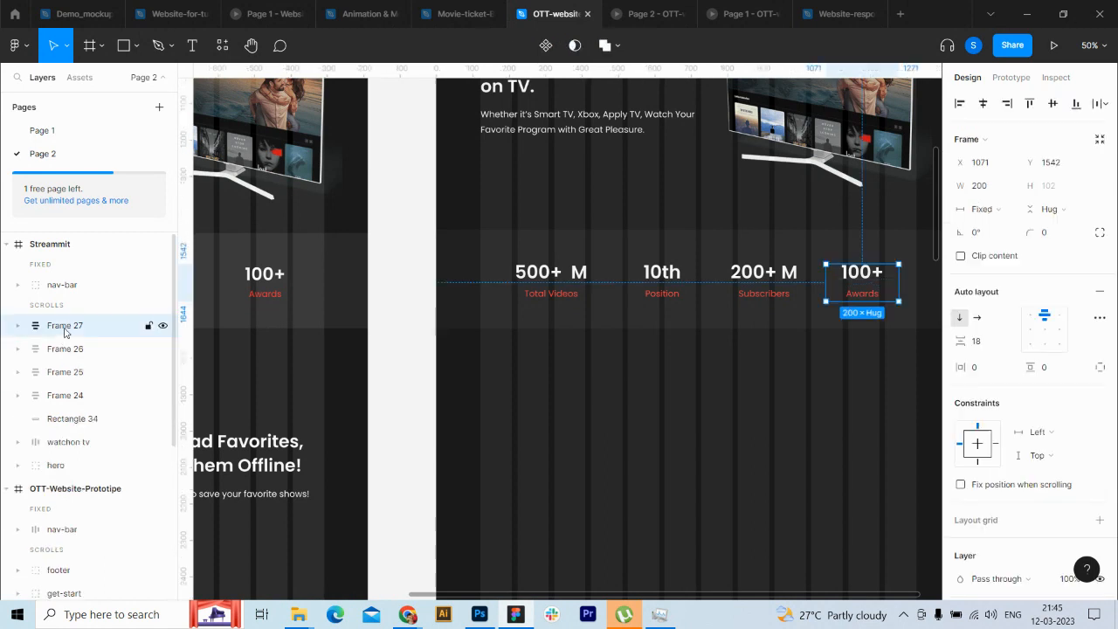
click(79, 398)
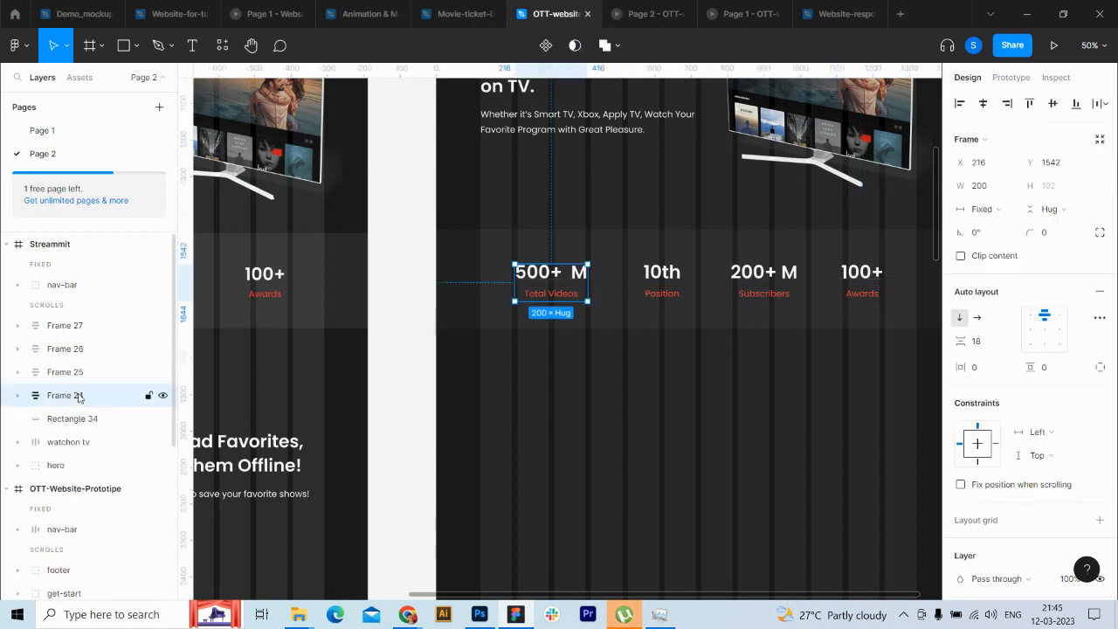
shift+click(82, 327)
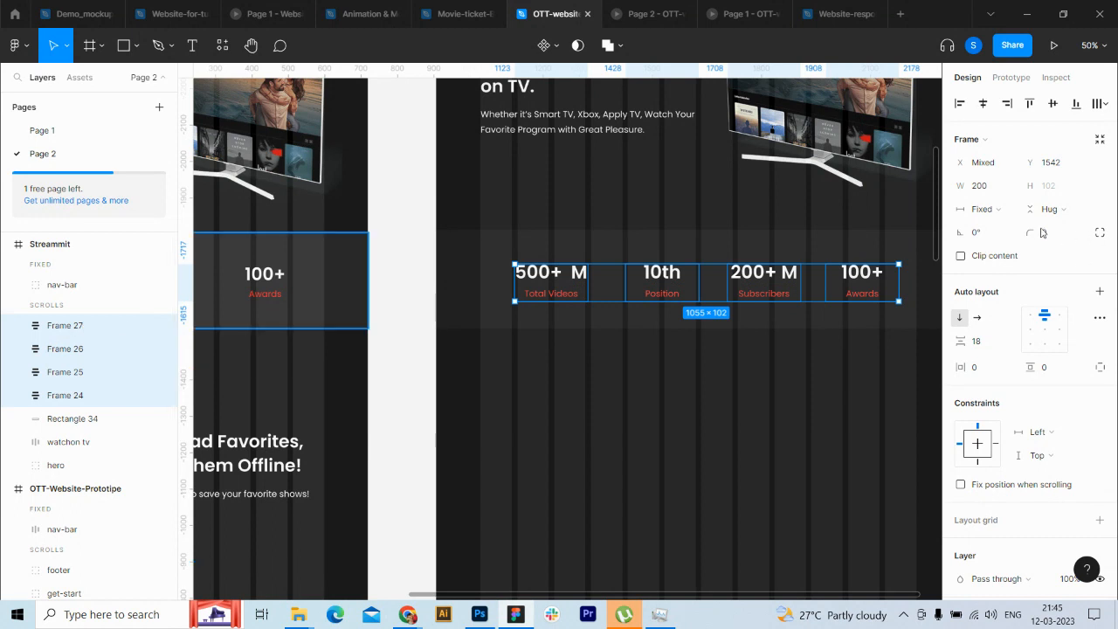
click(1100, 103)
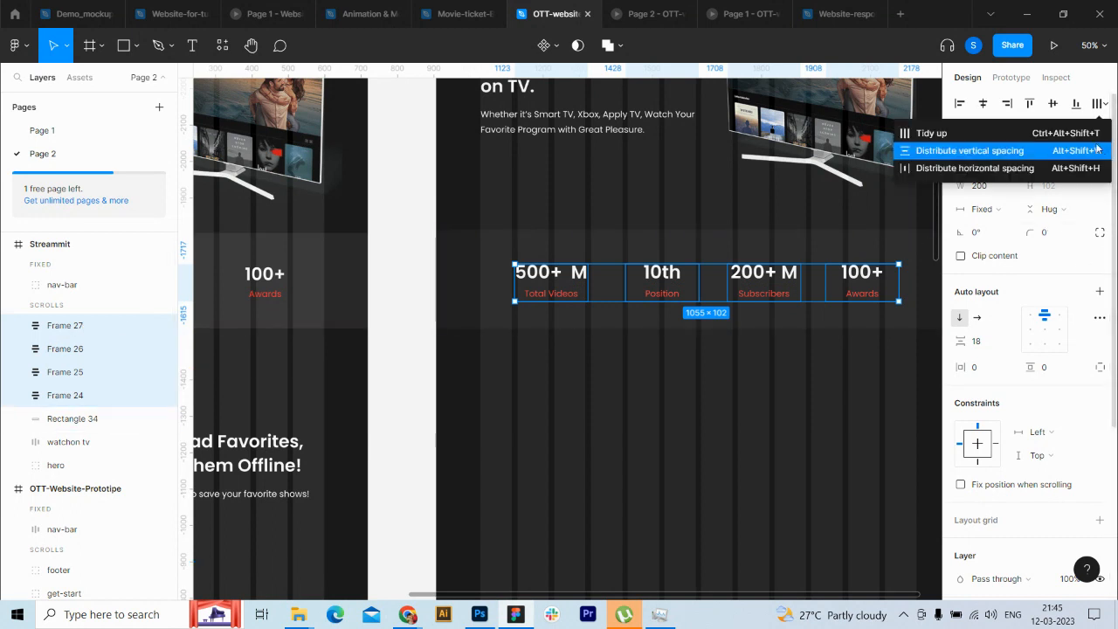
click(977, 137)
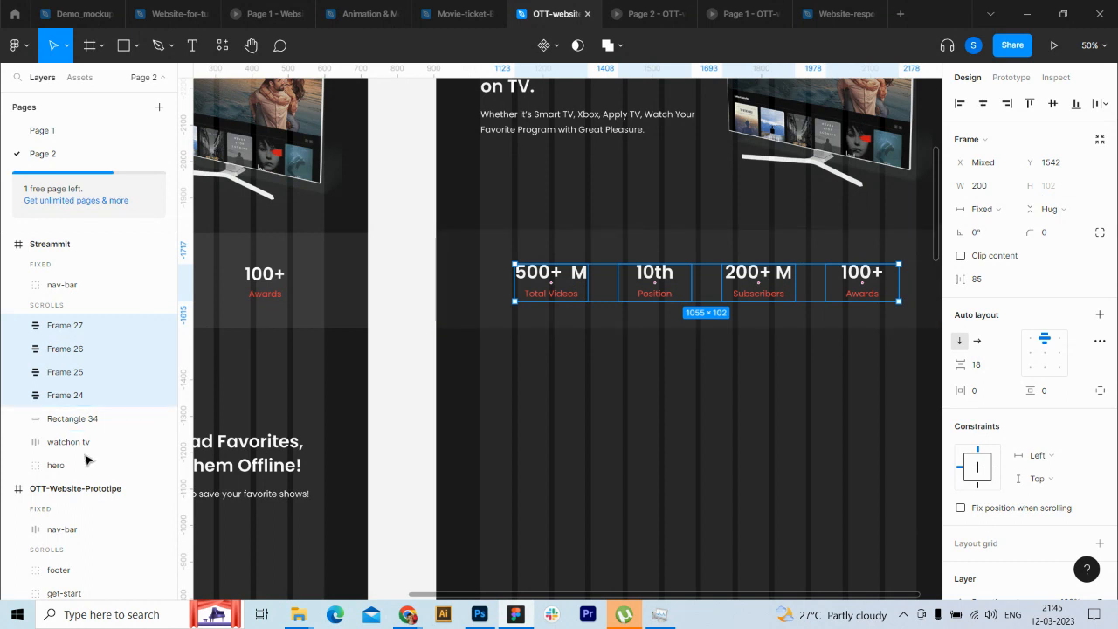
Step: Try to tidy up the four statistic frames together with the band's background rectangle
shift+click(77, 422)
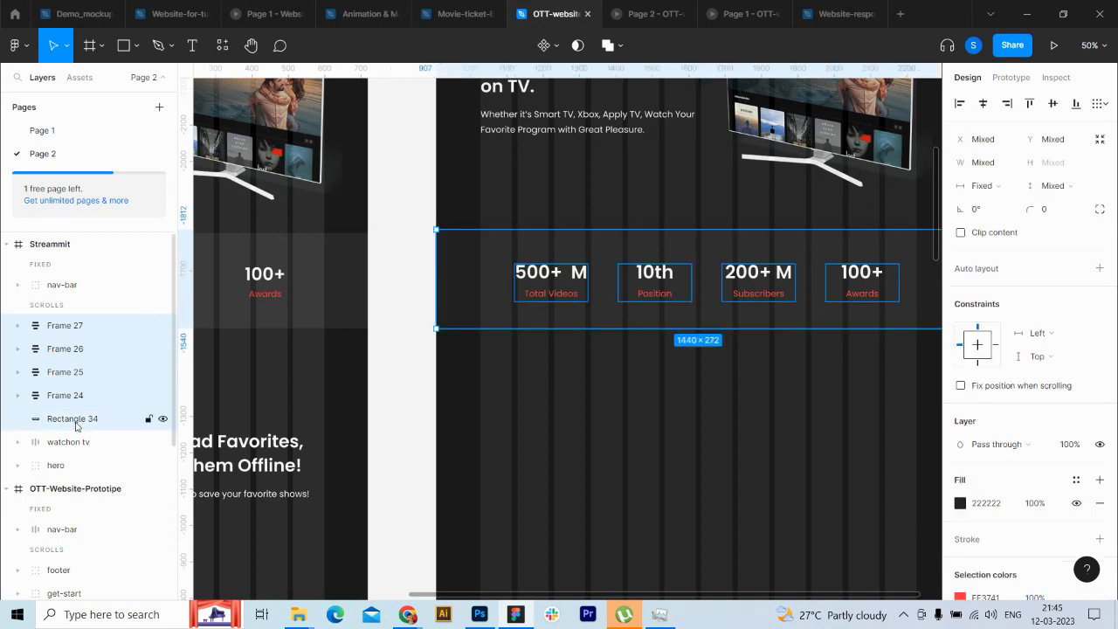
click(1102, 104)
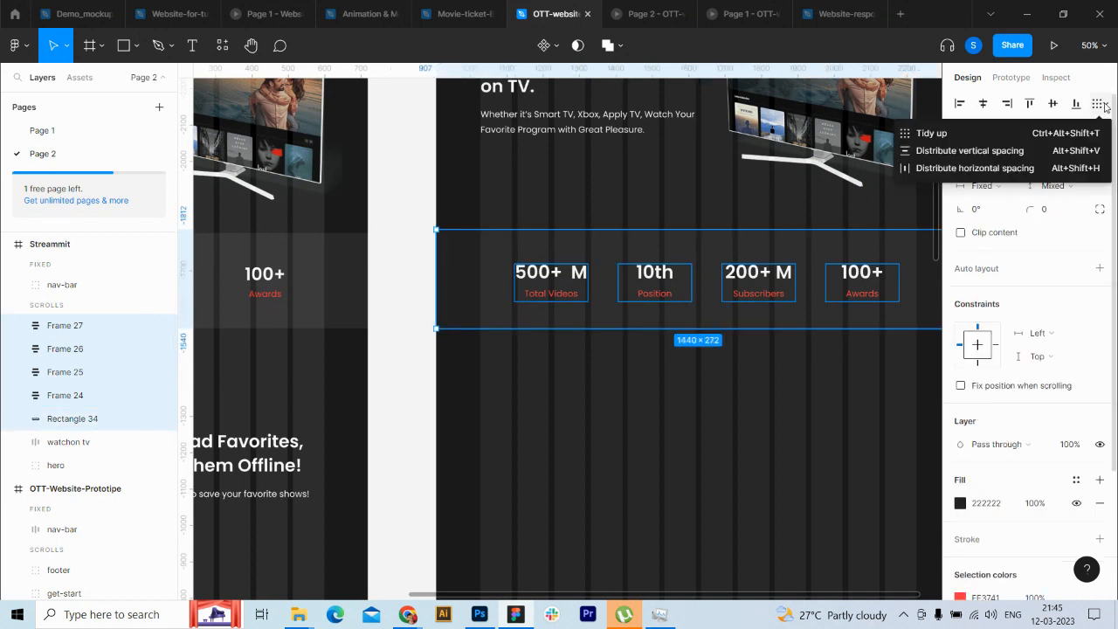
click(999, 128)
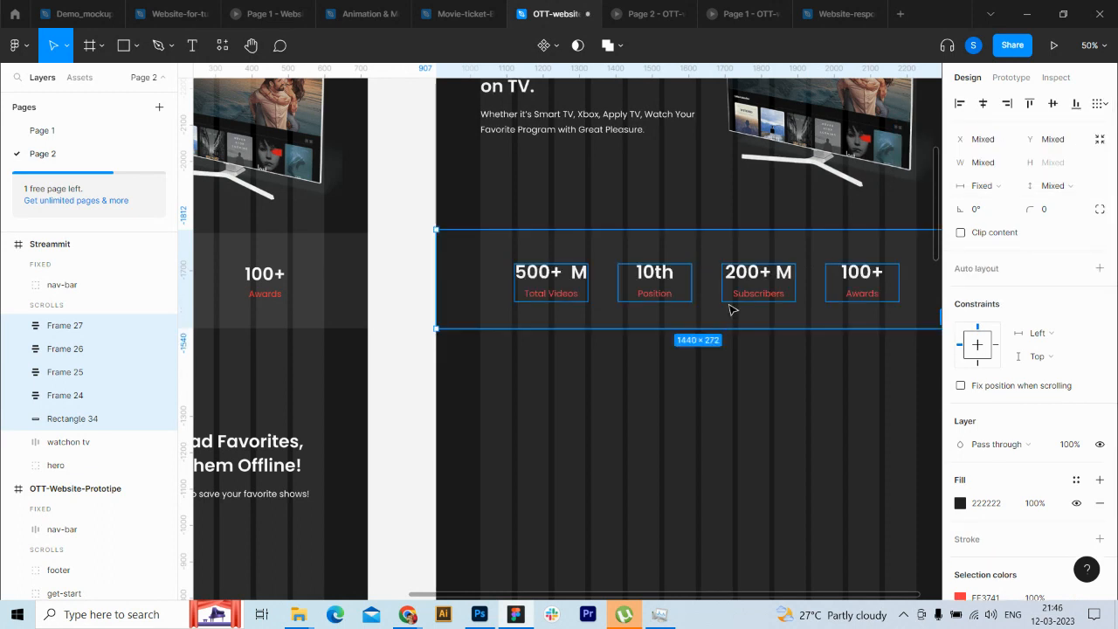
click(411, 367)
Step: Wrap the four statistic frames in a horizontal auto layout row and set the row's horizontal resizing to Fixed width
click(58, 325)
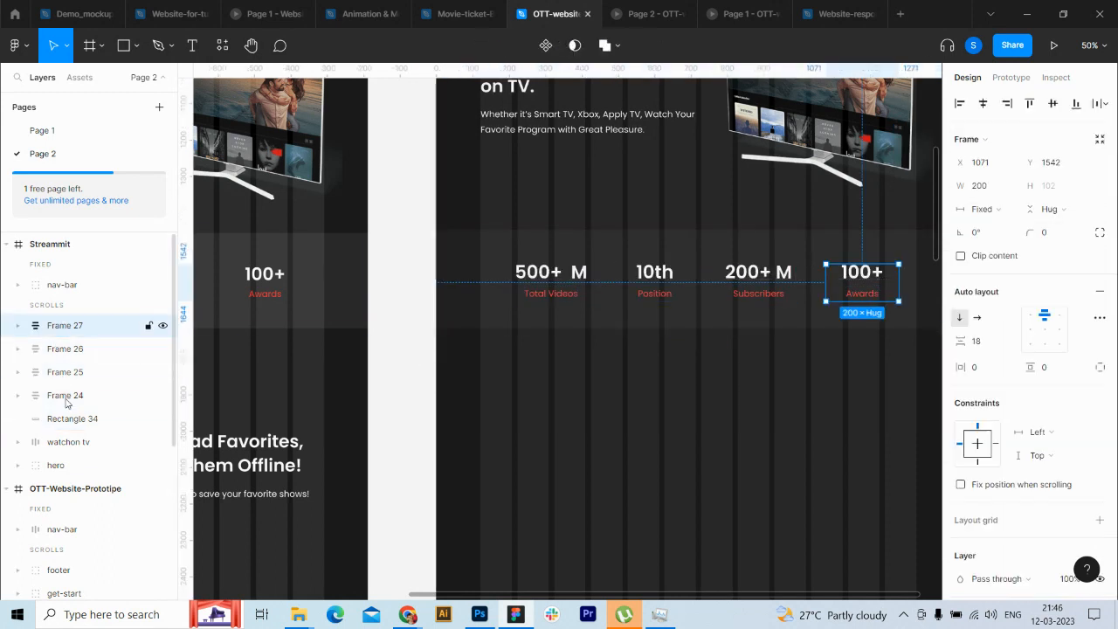
shift+click(76, 395)
key(shift+a)
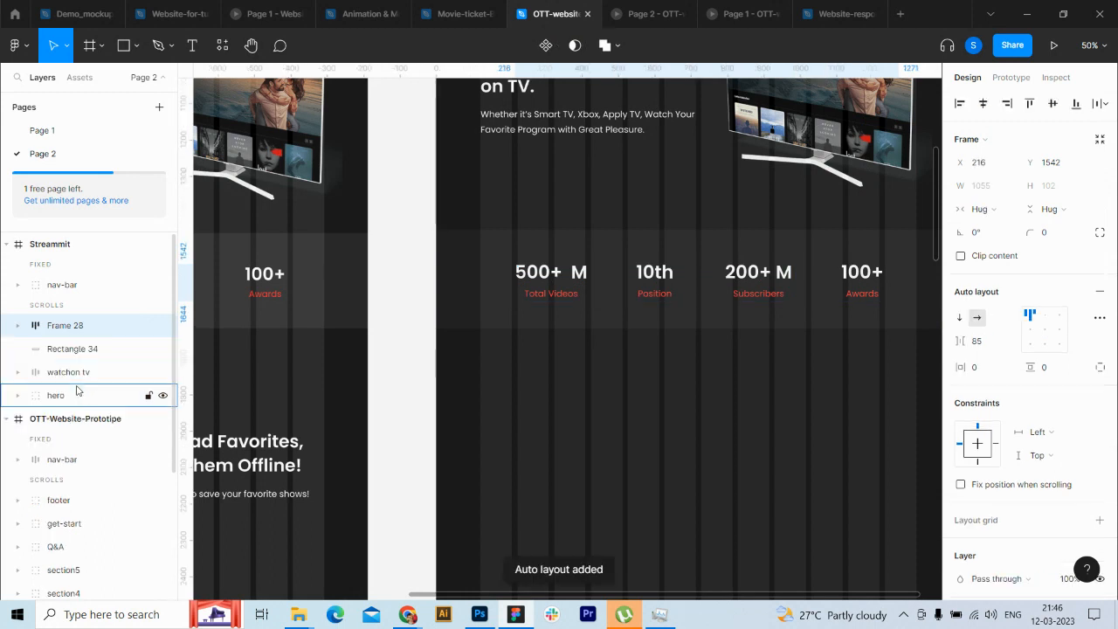
click(1006, 210)
click(1005, 193)
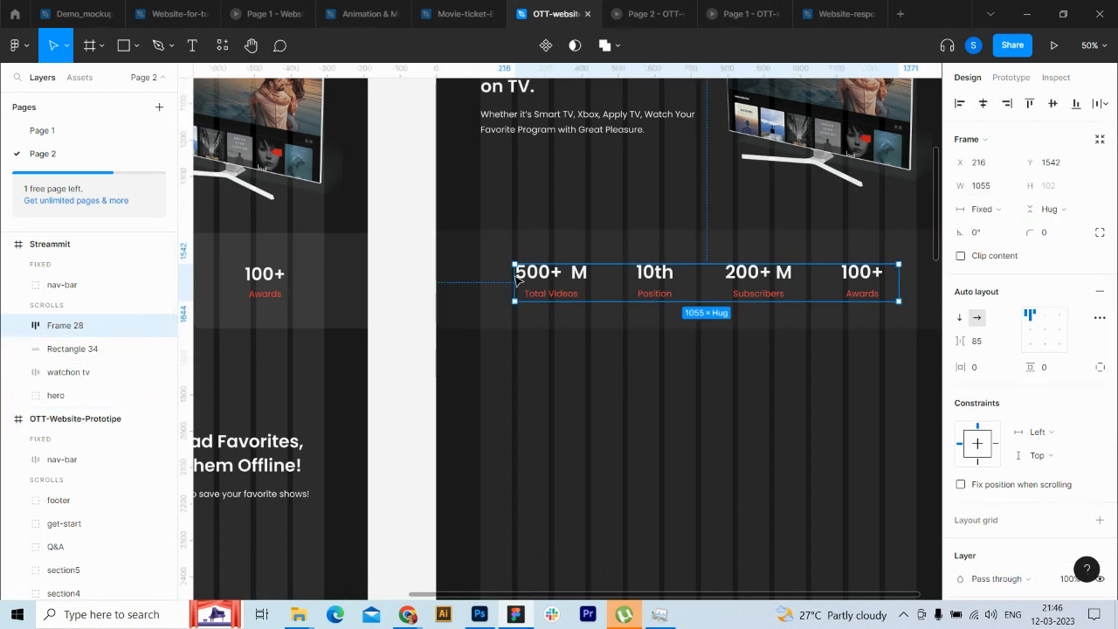
Step: Set the horizontal resizing of all four statistic frames inside the auto layout row to Fill container
click(18, 325)
click(82, 349)
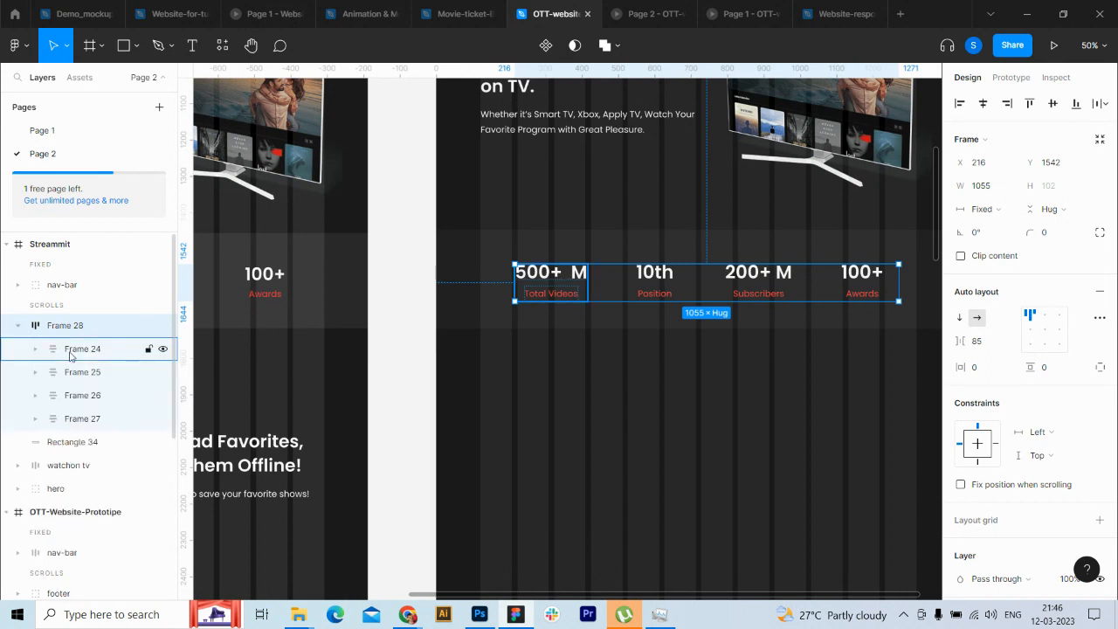
click(981, 209)
click(1009, 243)
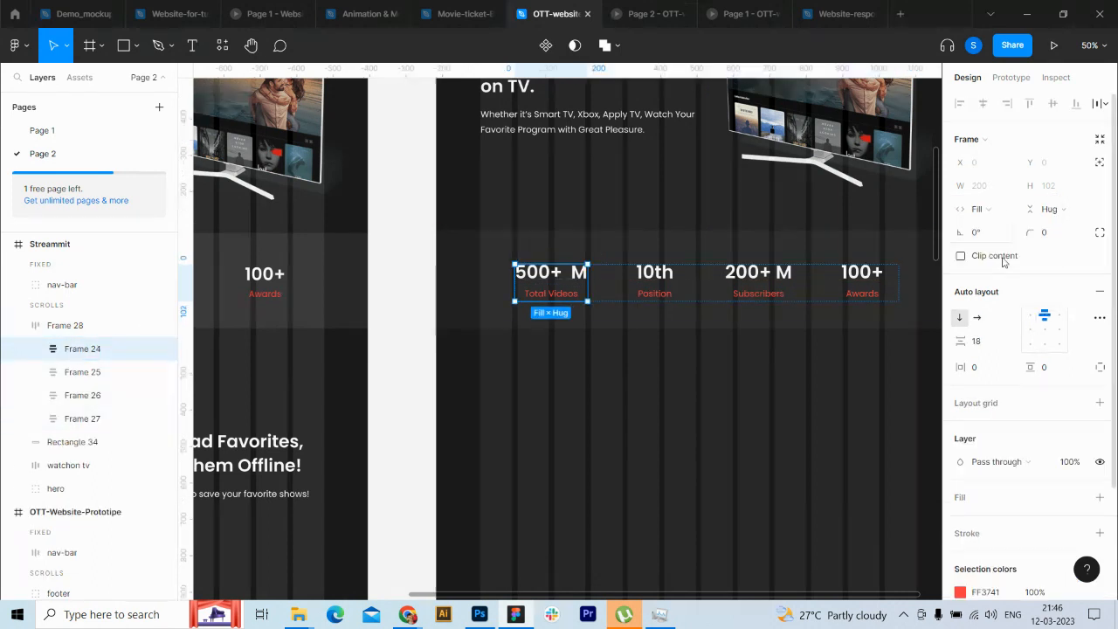
click(92, 372)
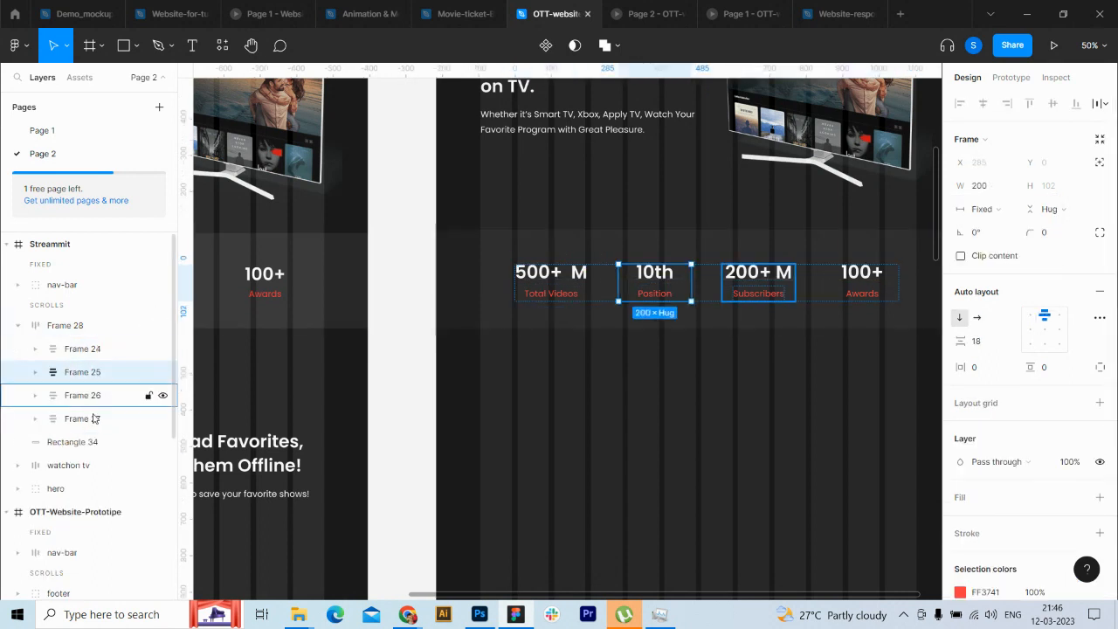
shift+click(92, 419)
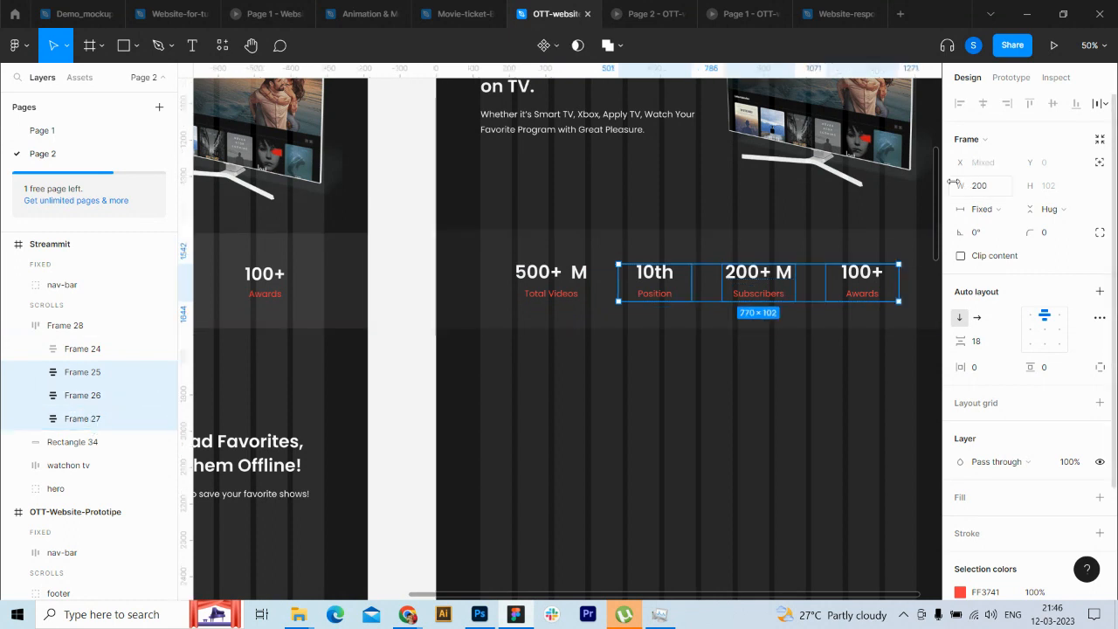
click(1000, 211)
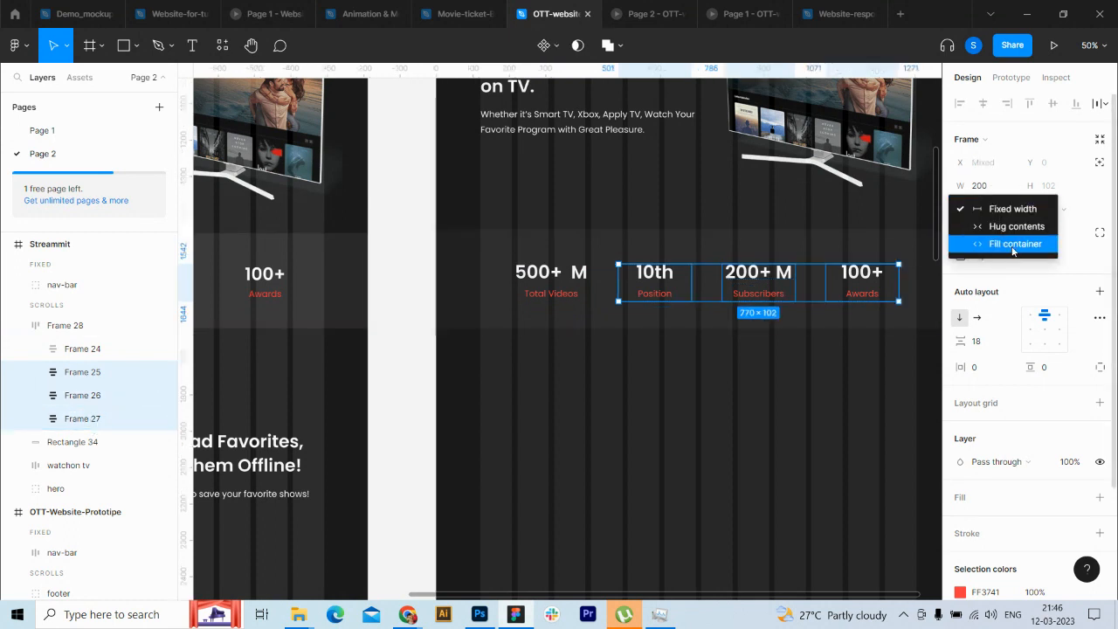
click(1013, 245)
Step: Set the statistics row's horizontal constraint to Scale
click(20, 325)
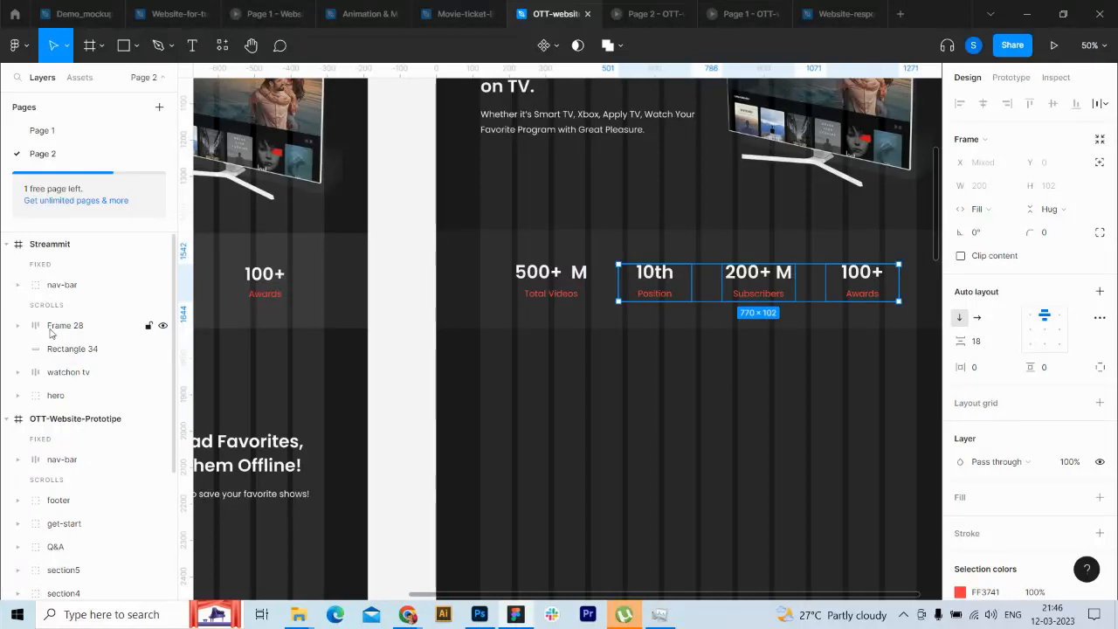
click(51, 327)
click(1061, 433)
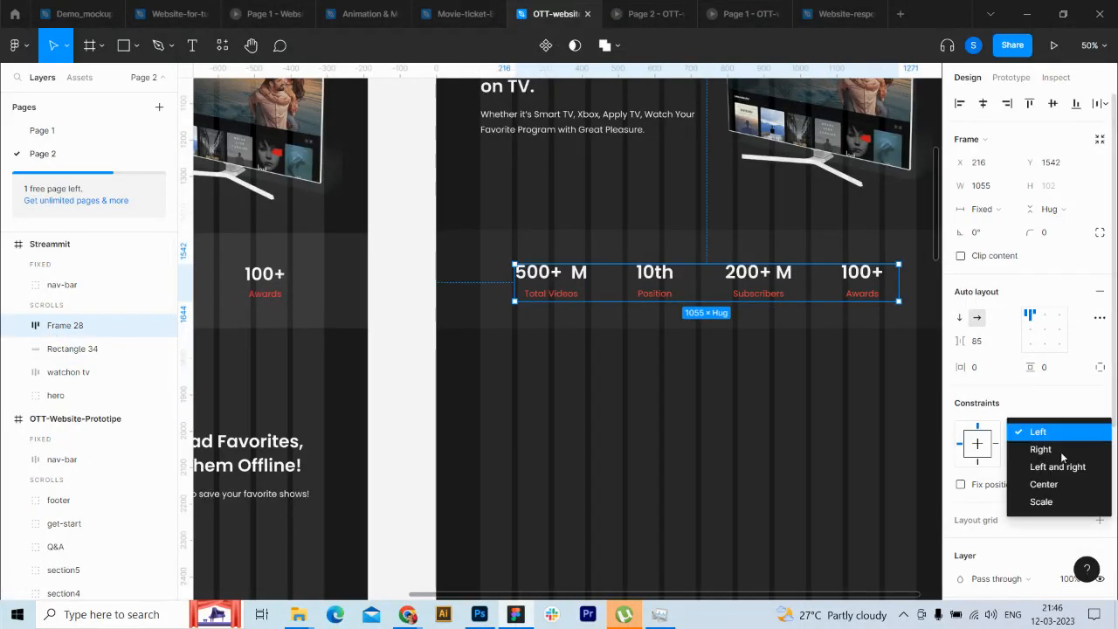
click(1046, 502)
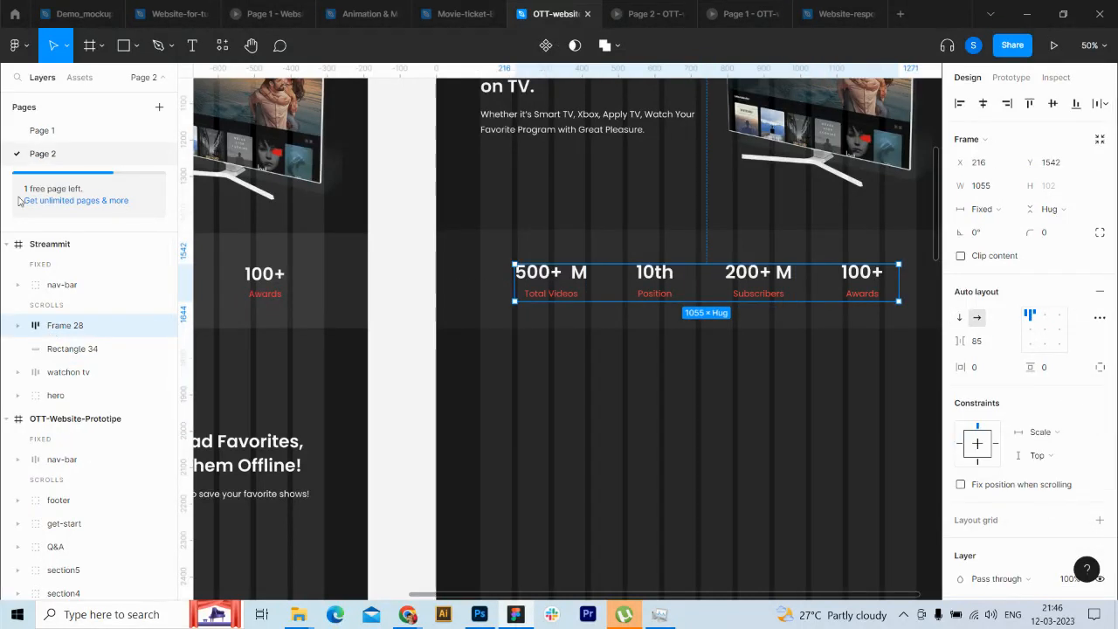
Step: Widen the Streammit frame to test how the statistics row responds, and undo the resize
click(58, 248)
key(ctrl+minus)
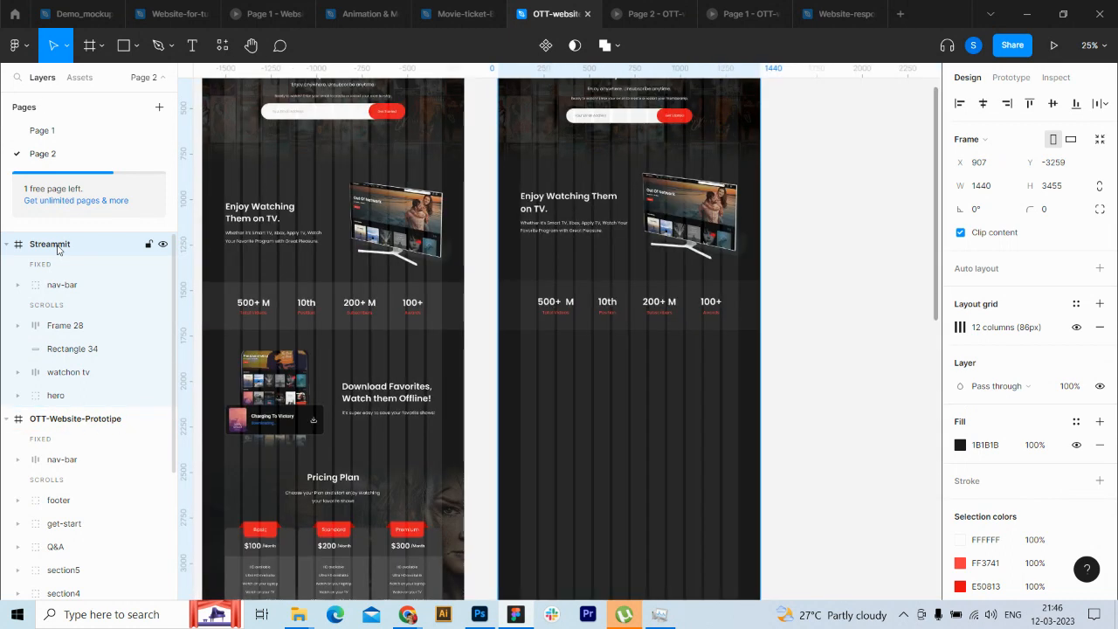
drag(761, 269, 815, 294)
key(ctrl+z)
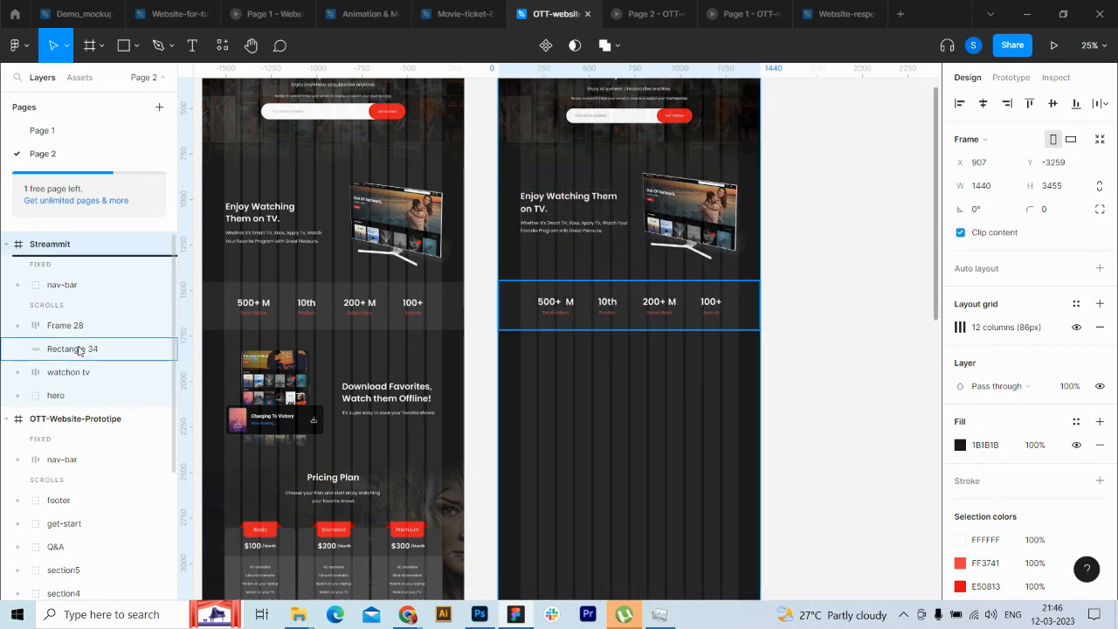
Step: Set the background rectangle's horizontal constraint to Scale and test it by resizing the Streammit frame, keeping the frame at 1440 wide
click(105, 348)
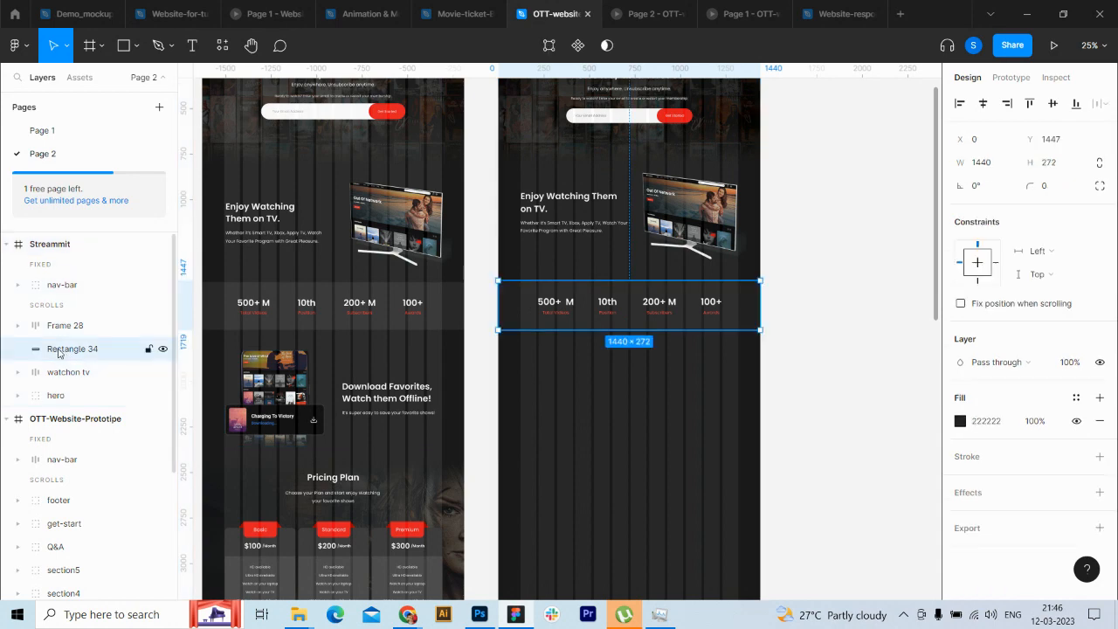
click(1074, 256)
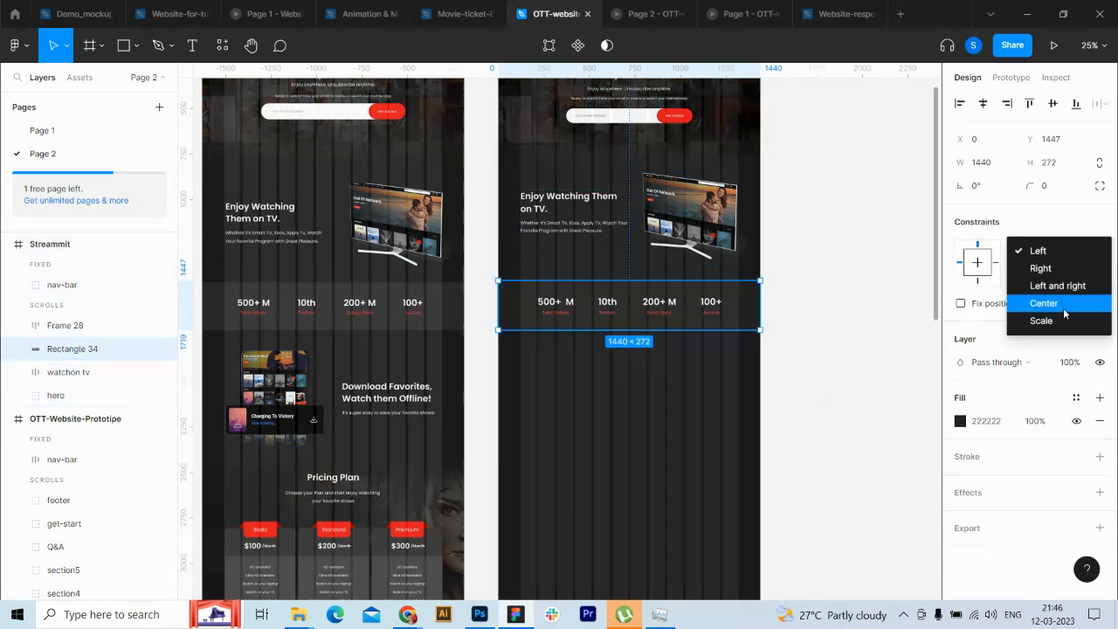
click(1041, 320)
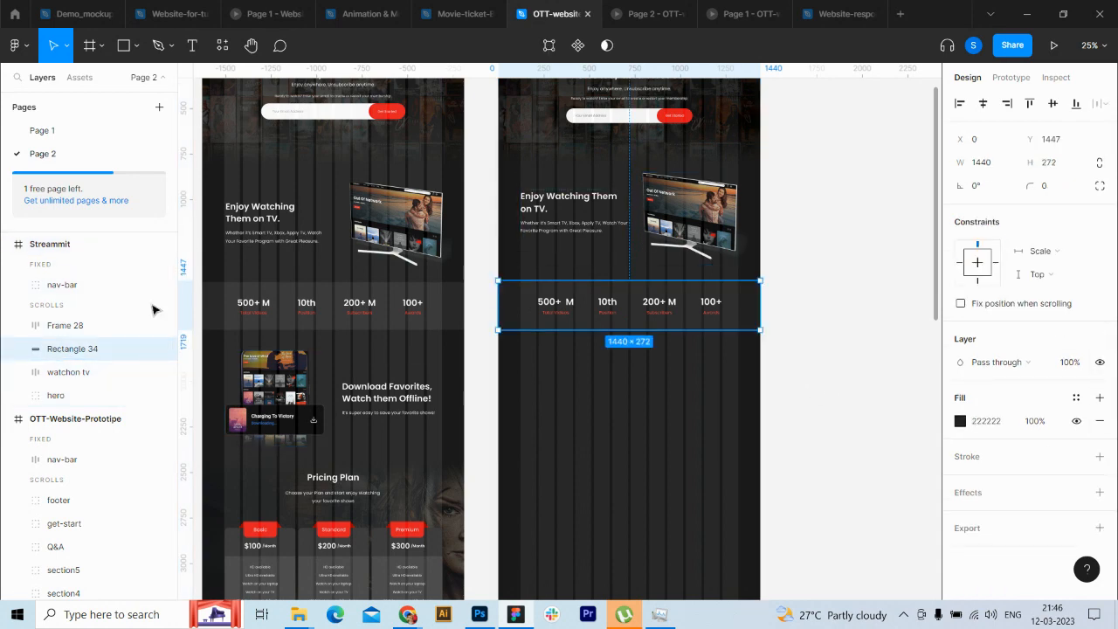
click(87, 246)
mouse_move(760, 263)
mouse_down()
mouse_move(871, 283)
mouse_move(760, 281)
mouse_up()
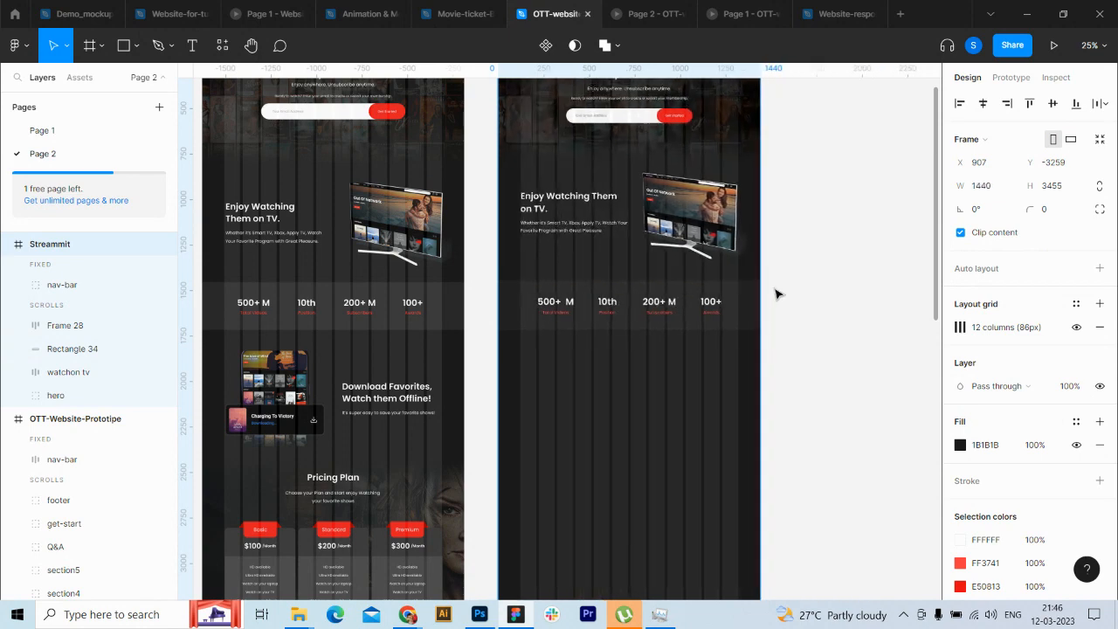
Step: Set the statistics row's auto layout spacing mode to Space between and test it by resizing the Streammit frame, restoring its 1440 width
click(66, 325)
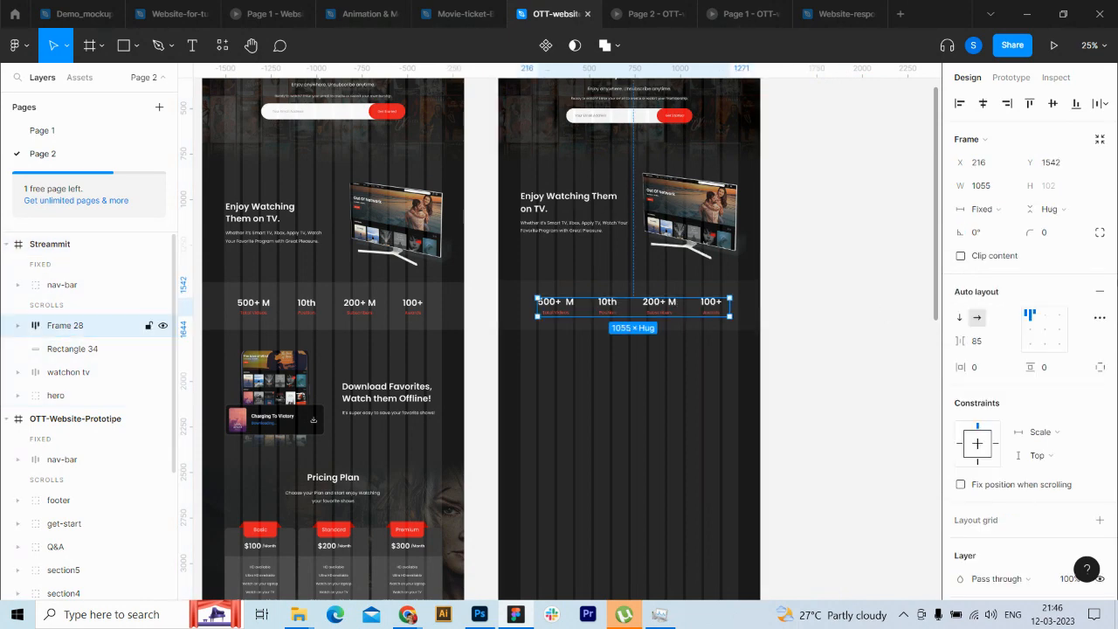
click(1099, 317)
click(915, 442)
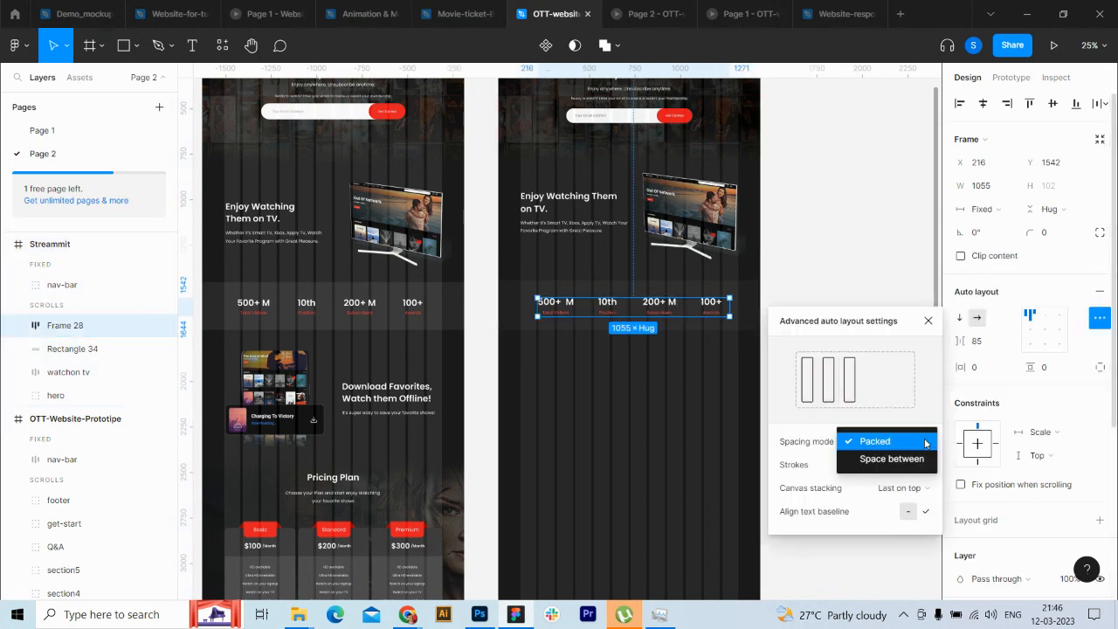
click(915, 459)
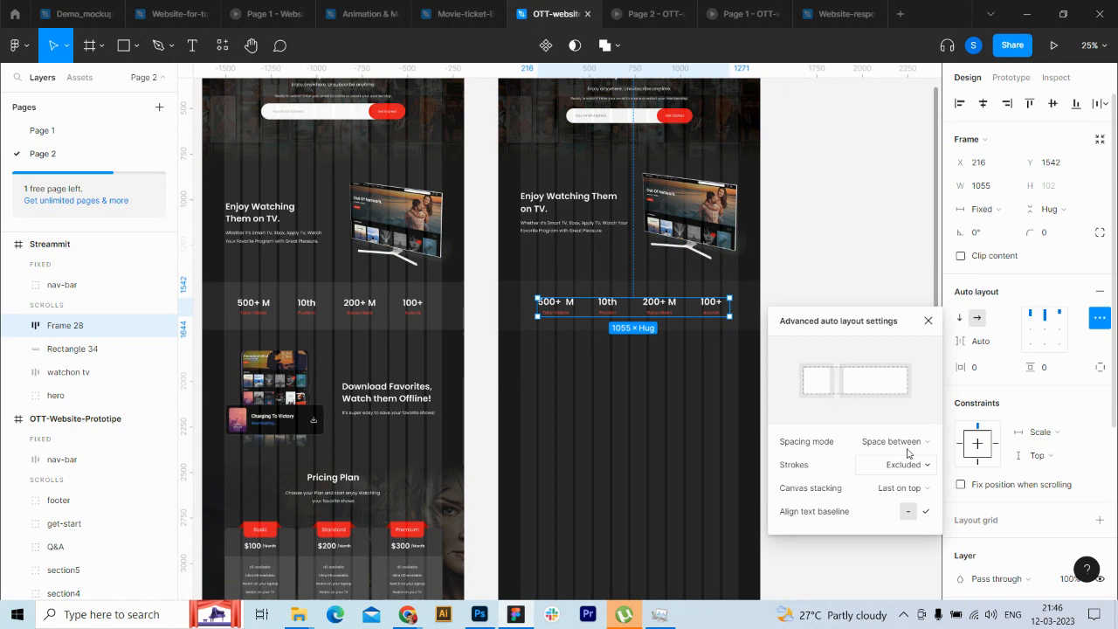
click(928, 320)
click(58, 253)
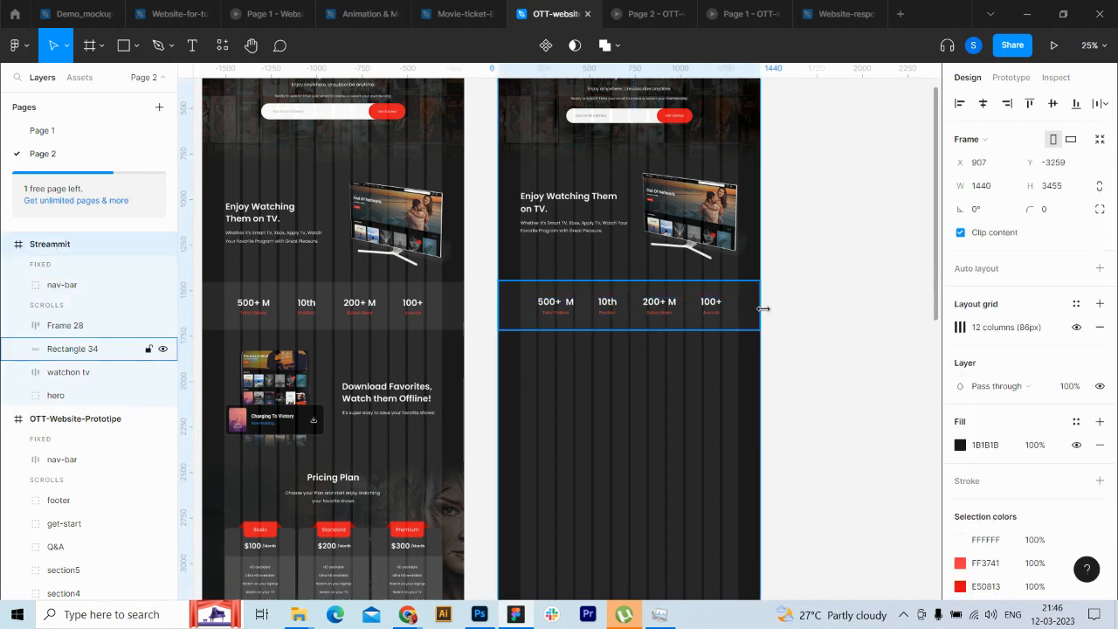
mouse_move(762, 311)
mouse_down()
mouse_move(890, 313)
mouse_move(708, 332)
mouse_move(771, 324)
mouse_up()
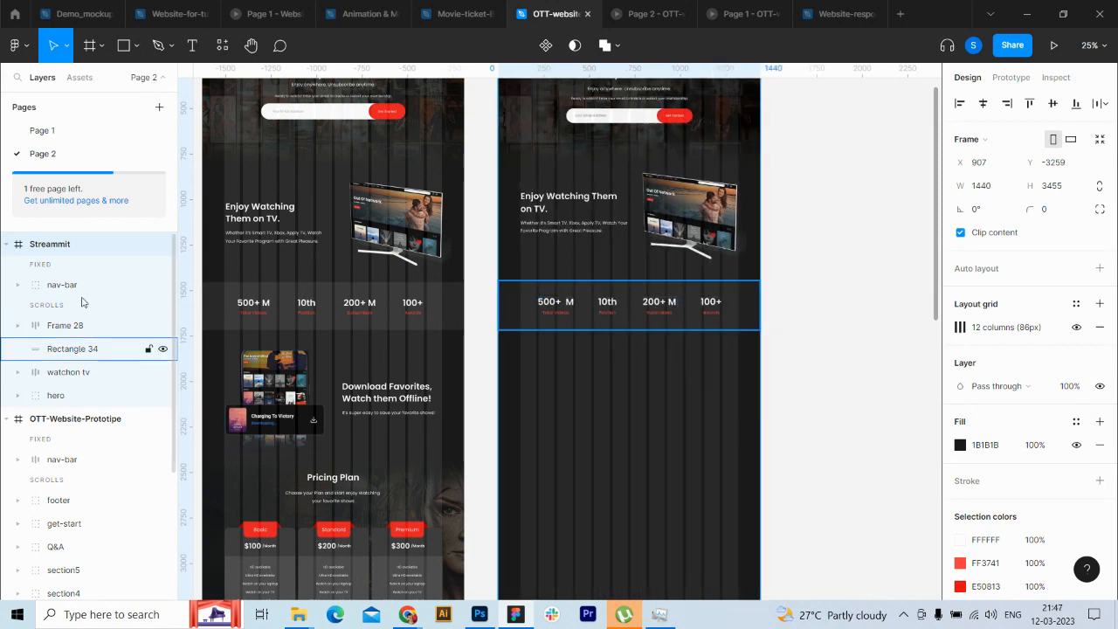
Step: Align the vertical centers of the statistics row and its background rectangle, and hide the Streammit frame's 12-column layout grid
click(93, 331)
shift+click(96, 349)
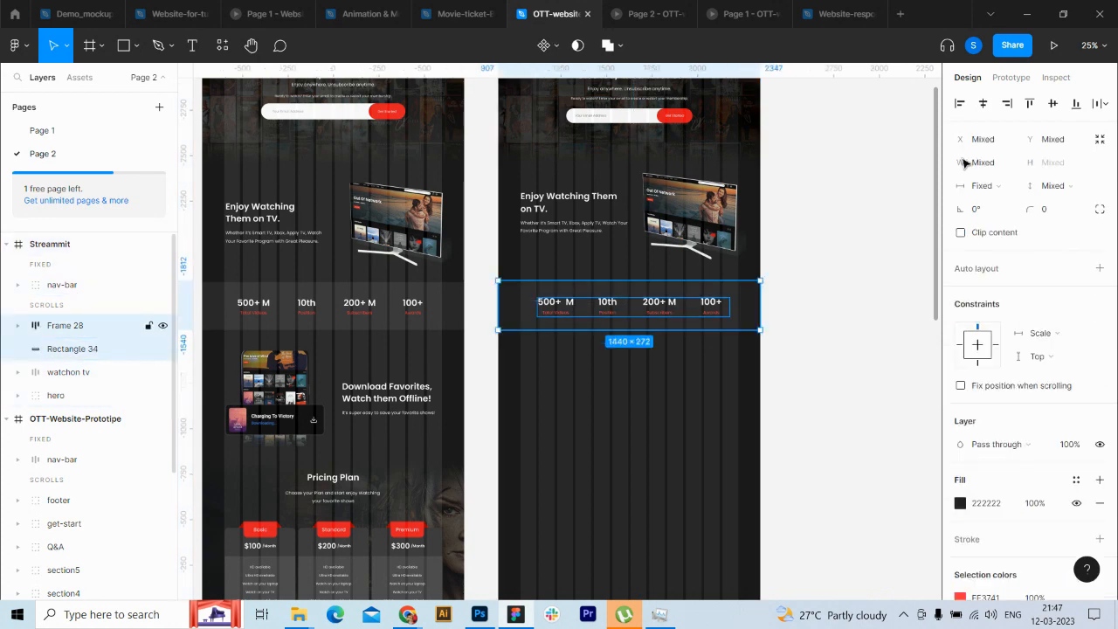
click(1053, 104)
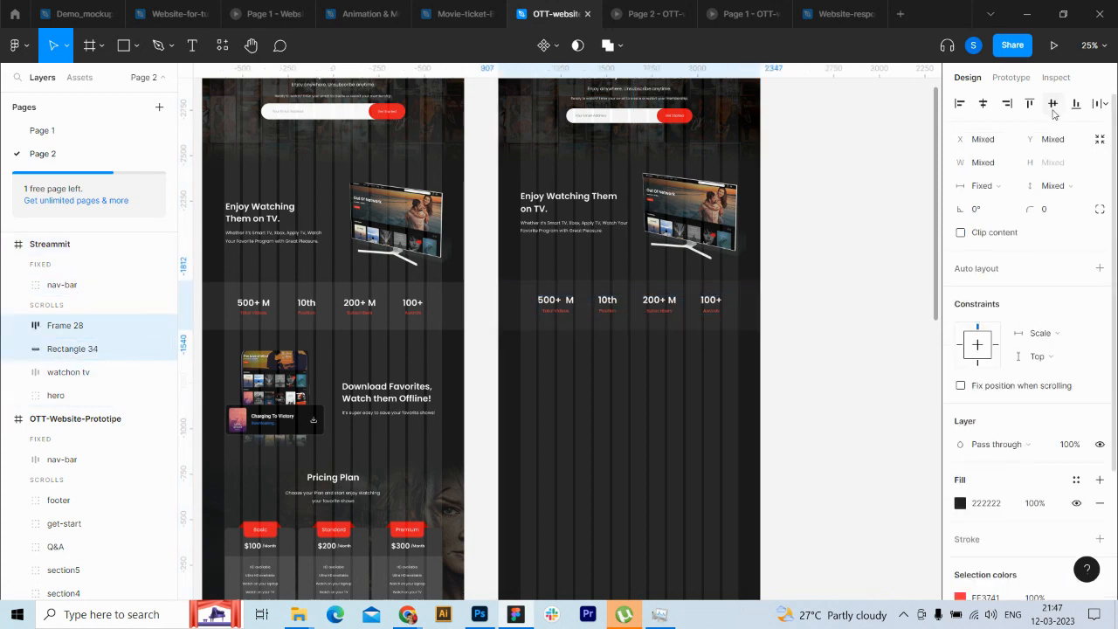
click(830, 369)
click(50, 244)
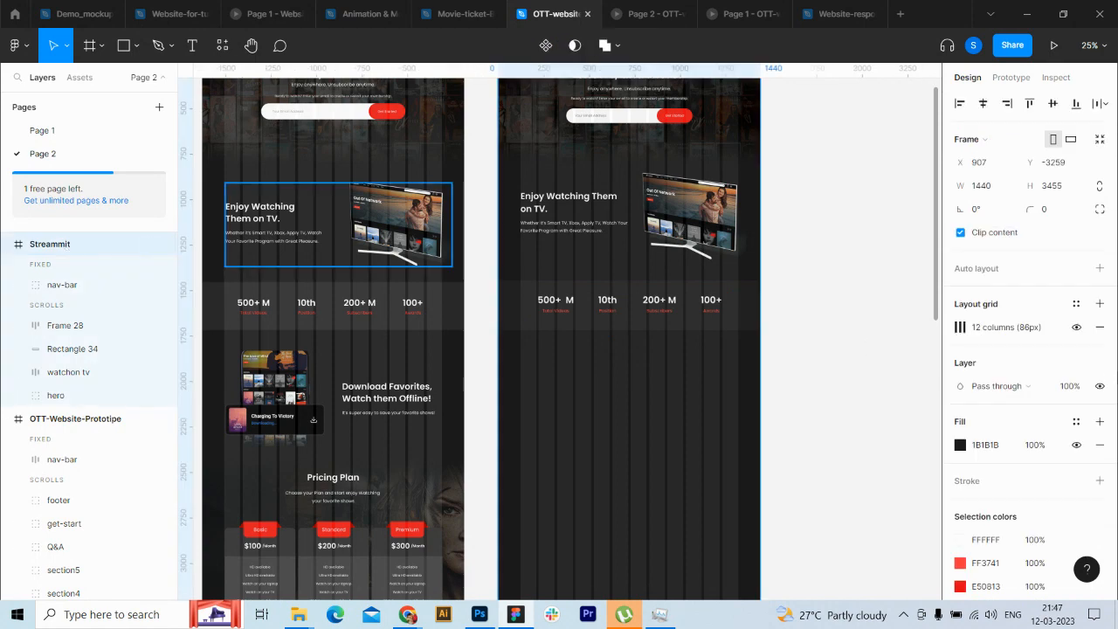
click(1078, 328)
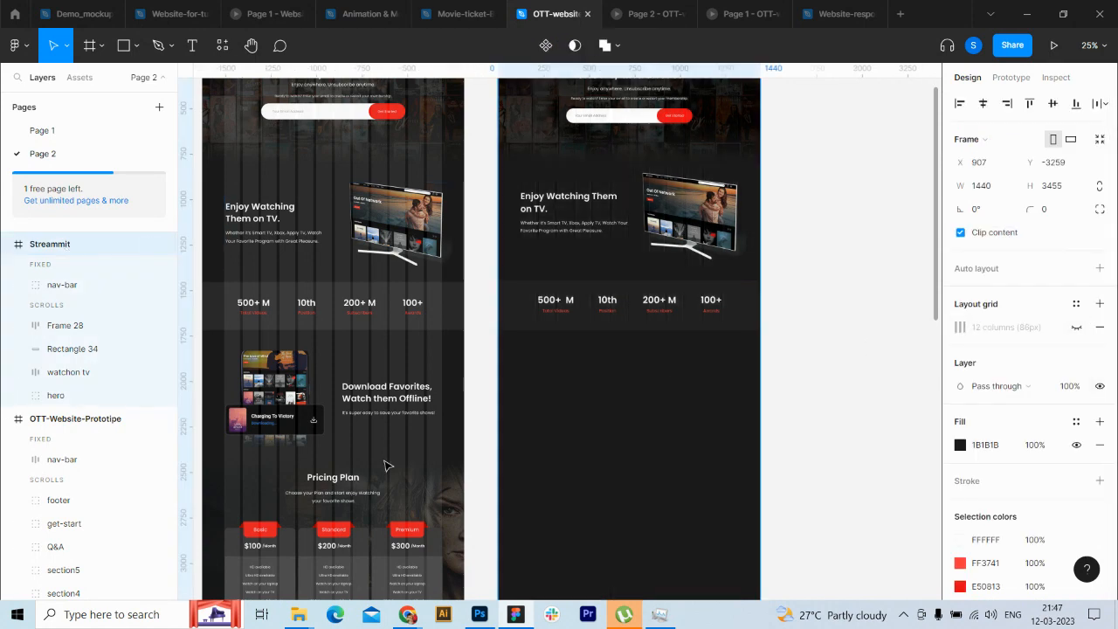
mouse_move(418, 617)
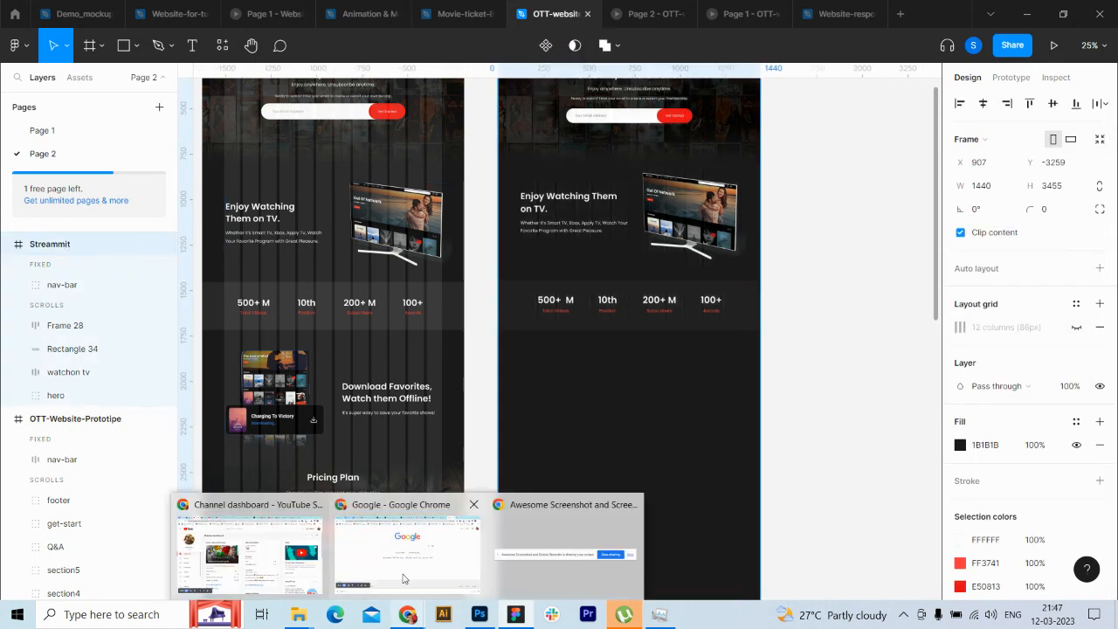
click(404, 578)
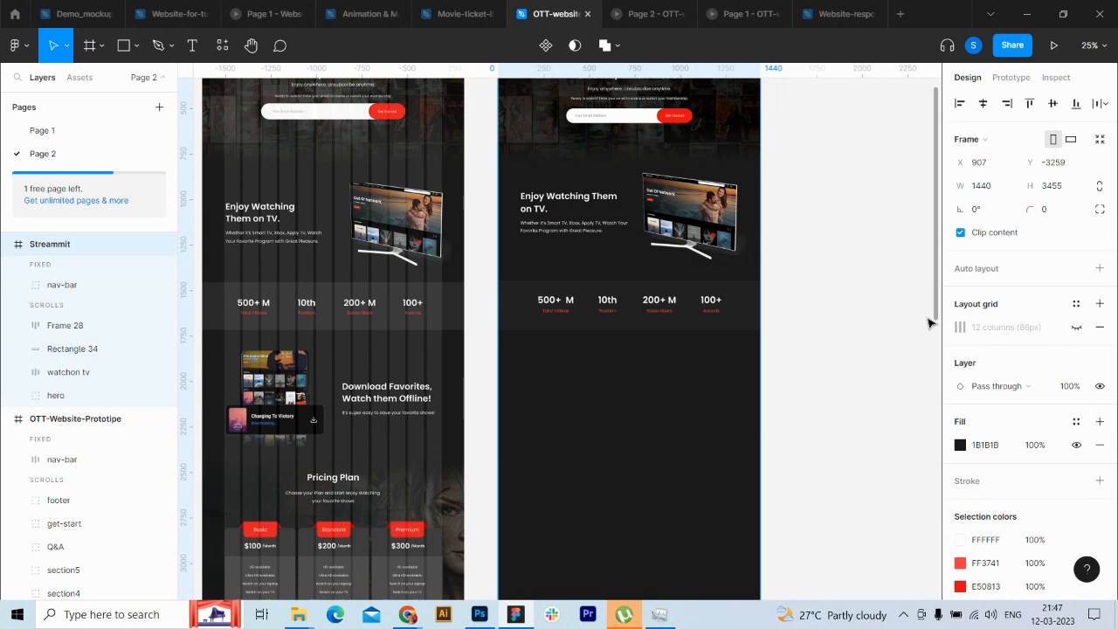
Step: Compare the Streammit frame with the prototype and examine the prototype sections below the statistics band
scroll(928, 323, up, 3)
scroll(923, 215, down, 3)
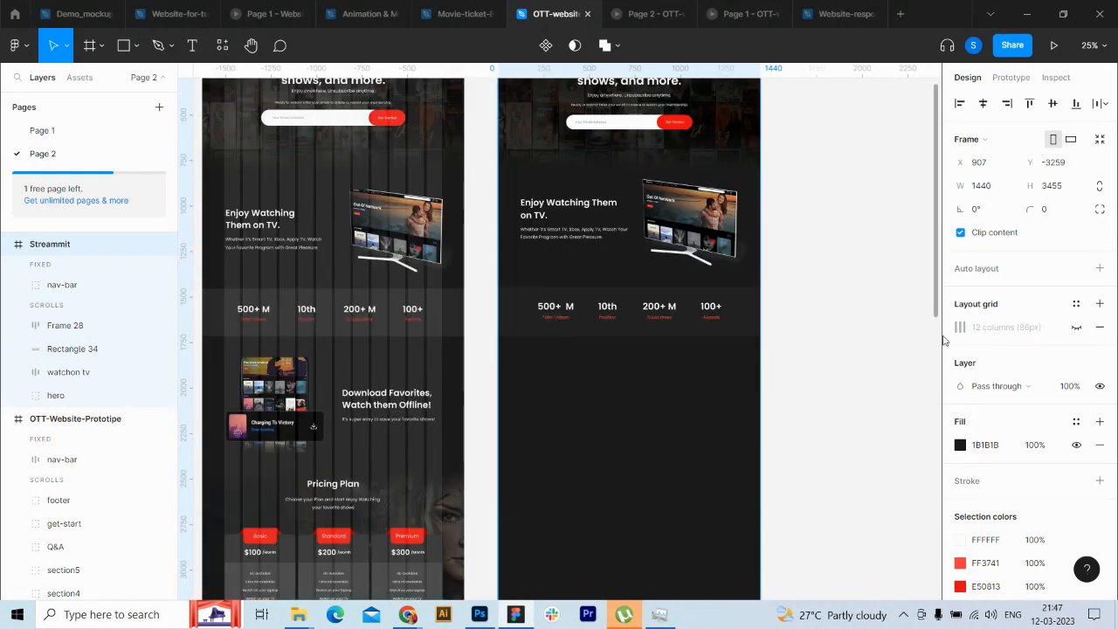
scroll(940, 341, down, 6)
scroll(933, 474, up, 3)
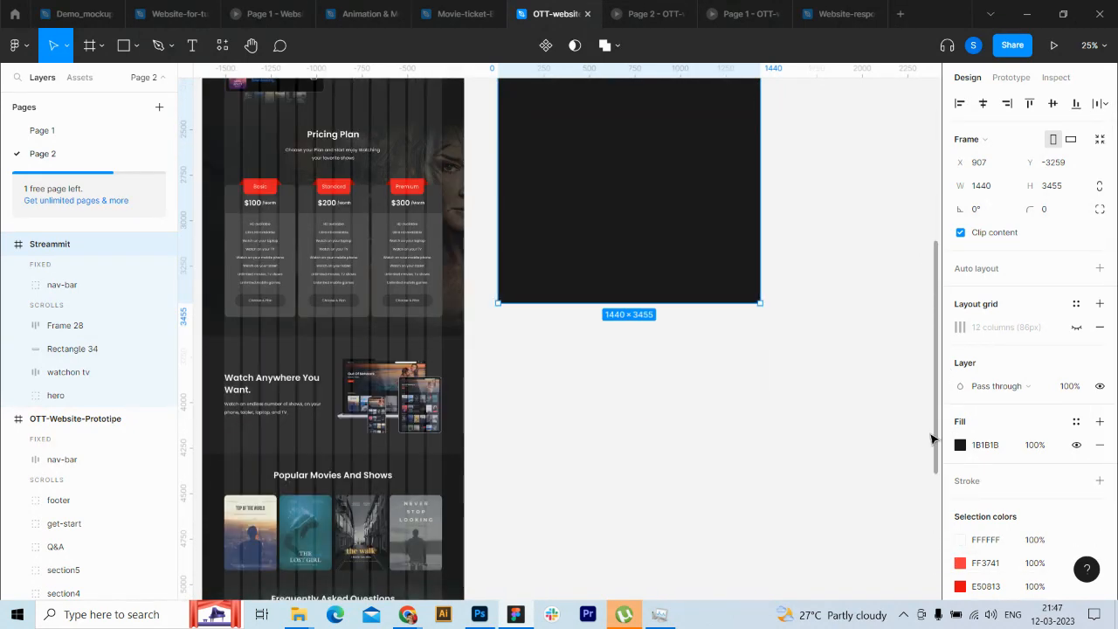
scroll(933, 440, up, 3)
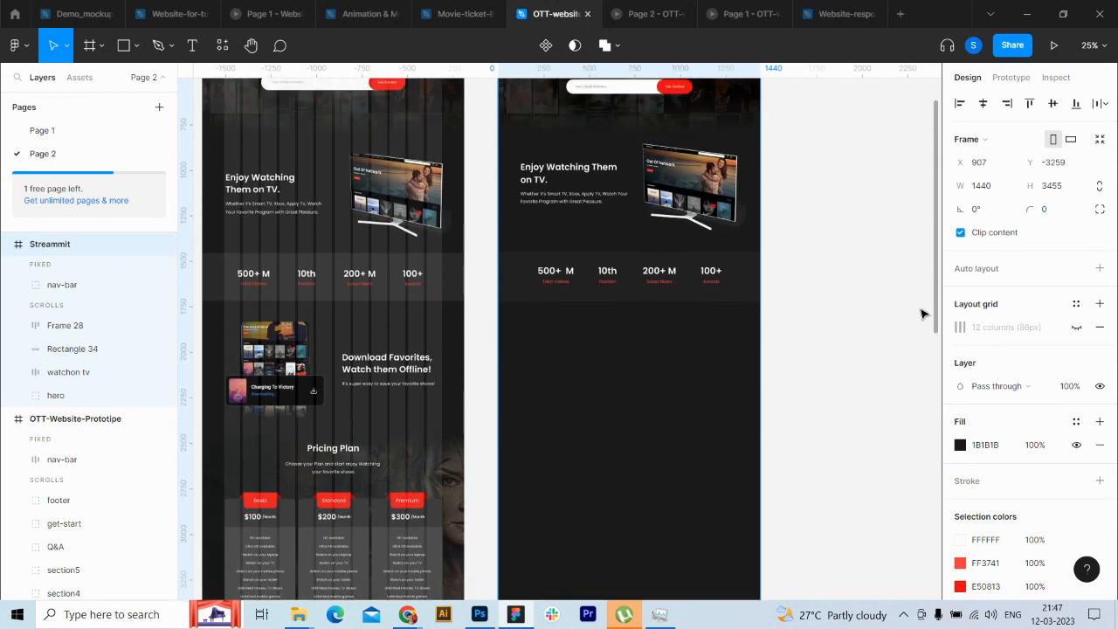
scroll(923, 314, up, 3)
scroll(923, 319, down, 4)
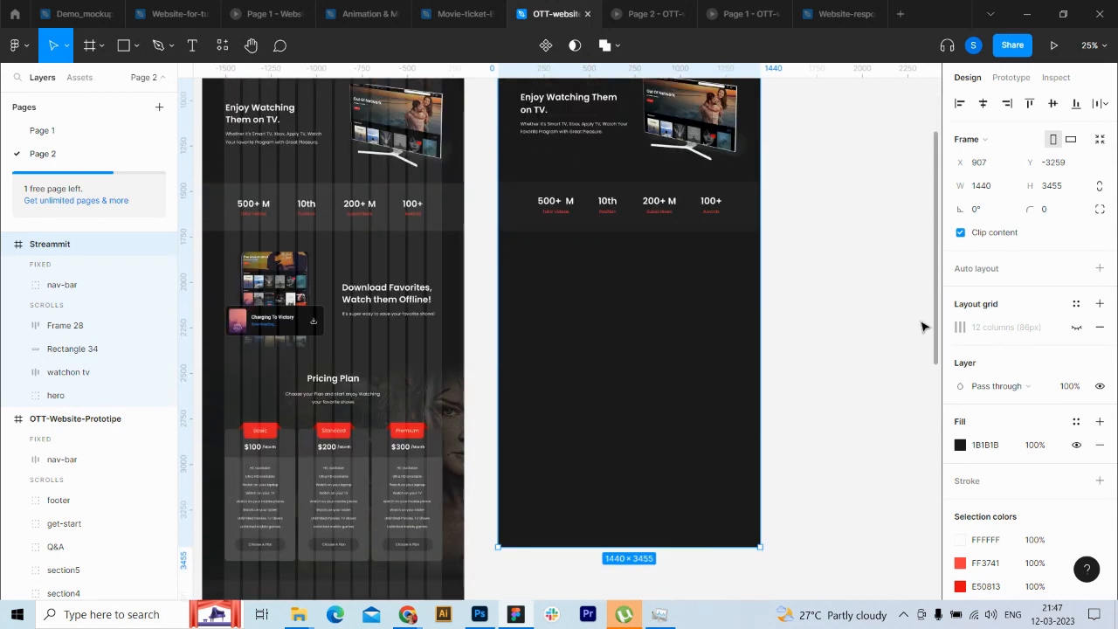
Step: Group the statistics row with its background rectangle in the Streammit frame and rename the group as count
scroll(925, 289, up, 2)
scroll(920, 352, down, 3)
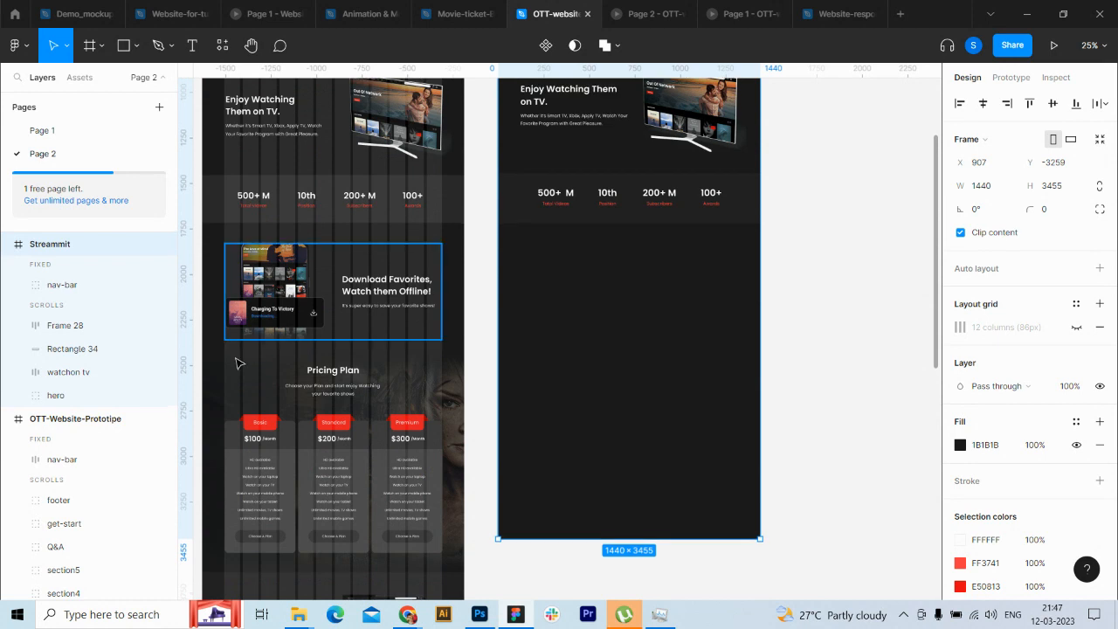
click(63, 325)
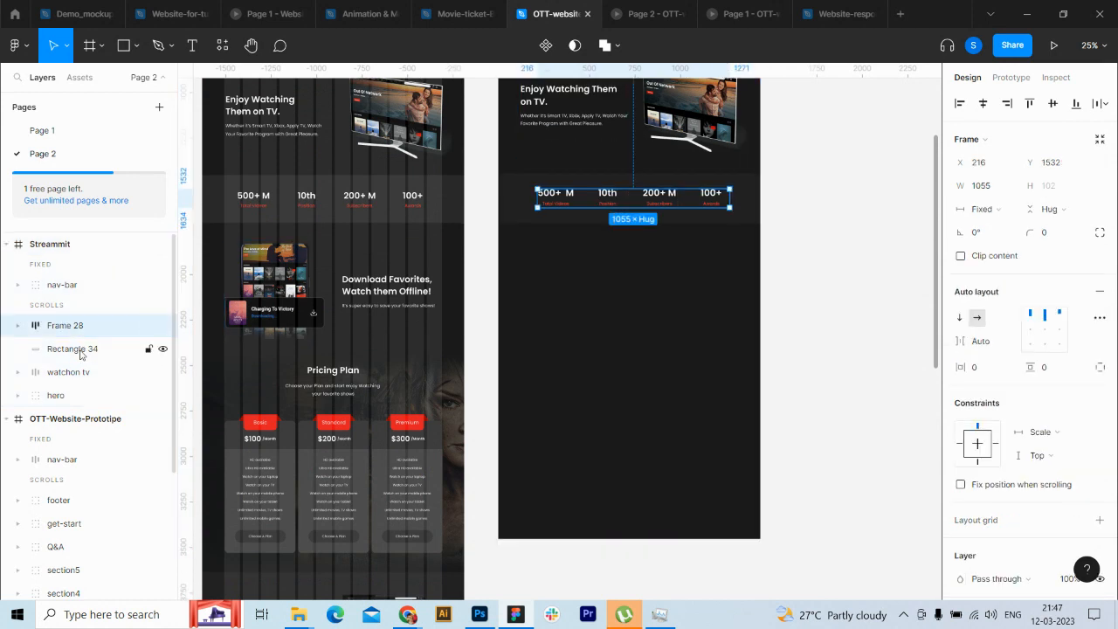
shift+click(58, 351)
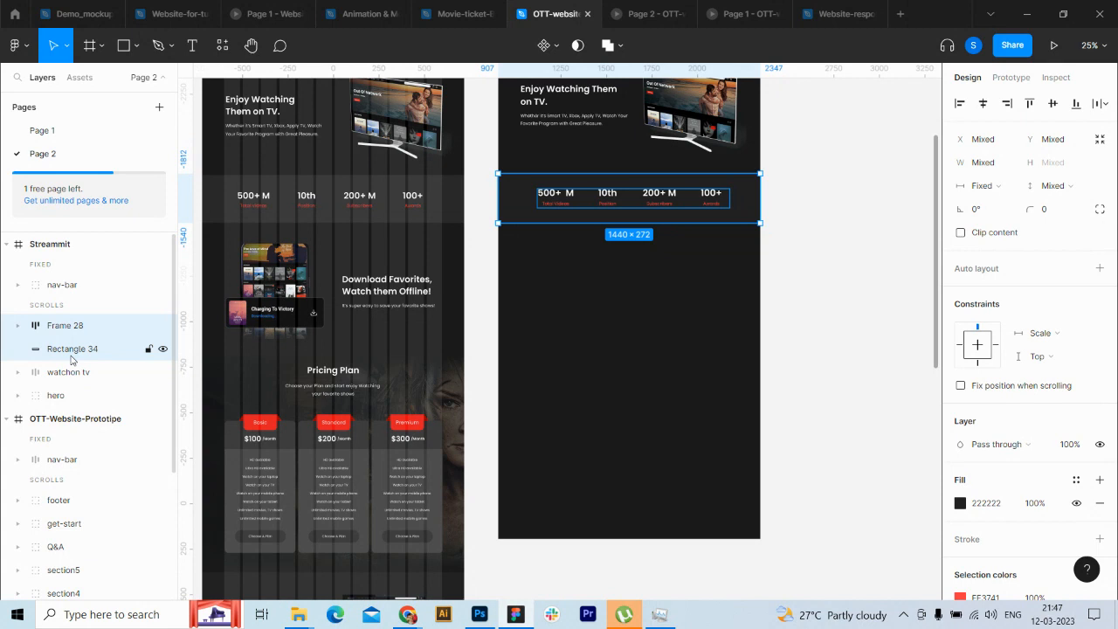
key(ctrl+g)
double_click(62, 326)
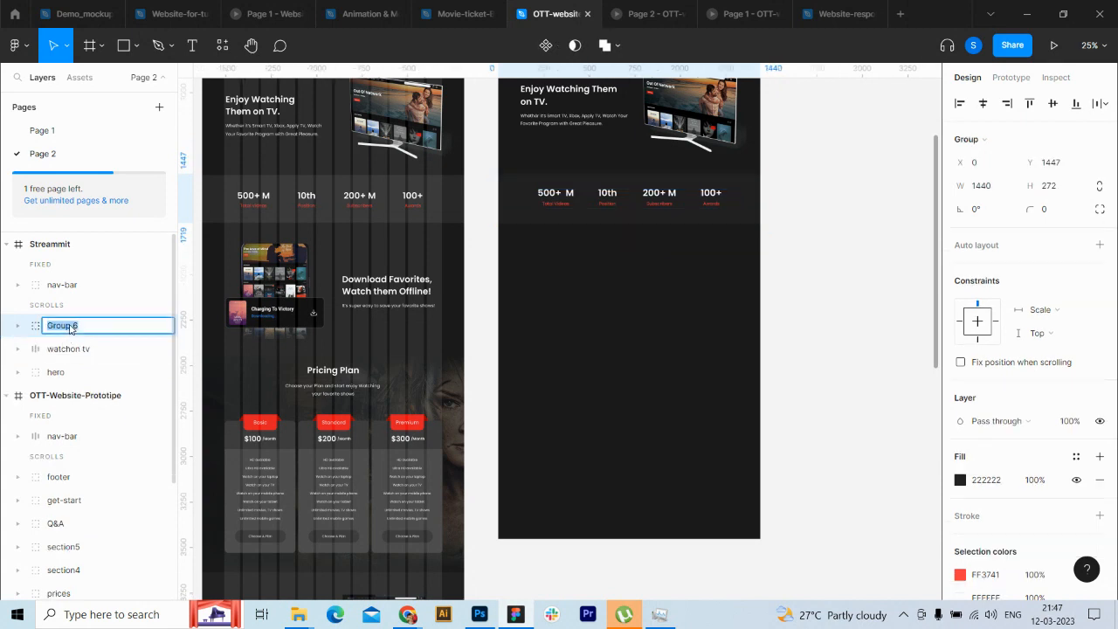
text(count)
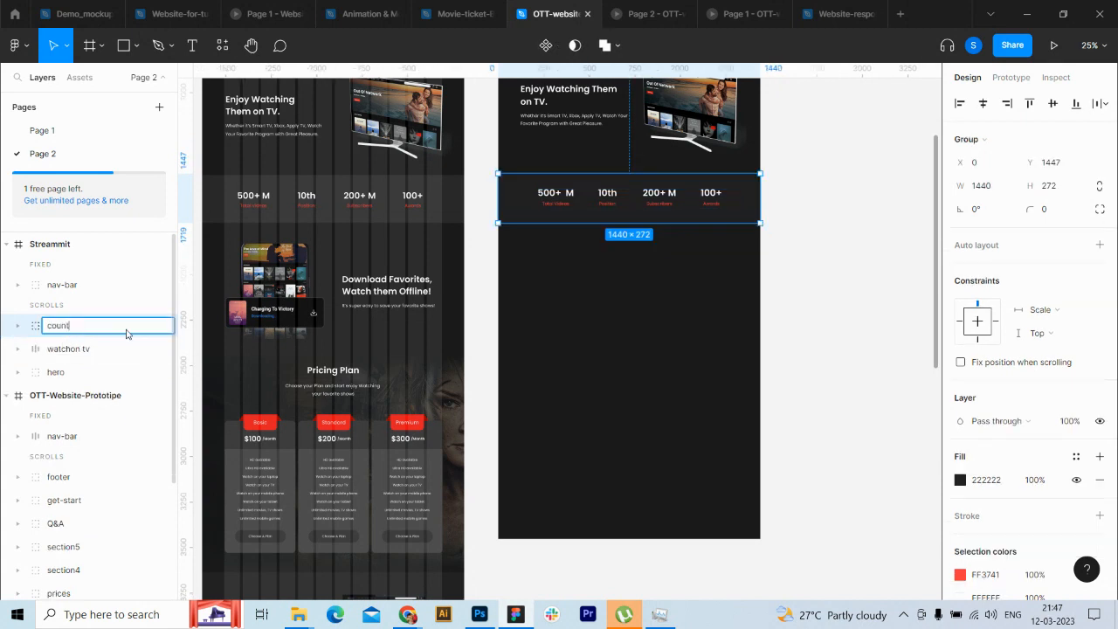
key(Return)
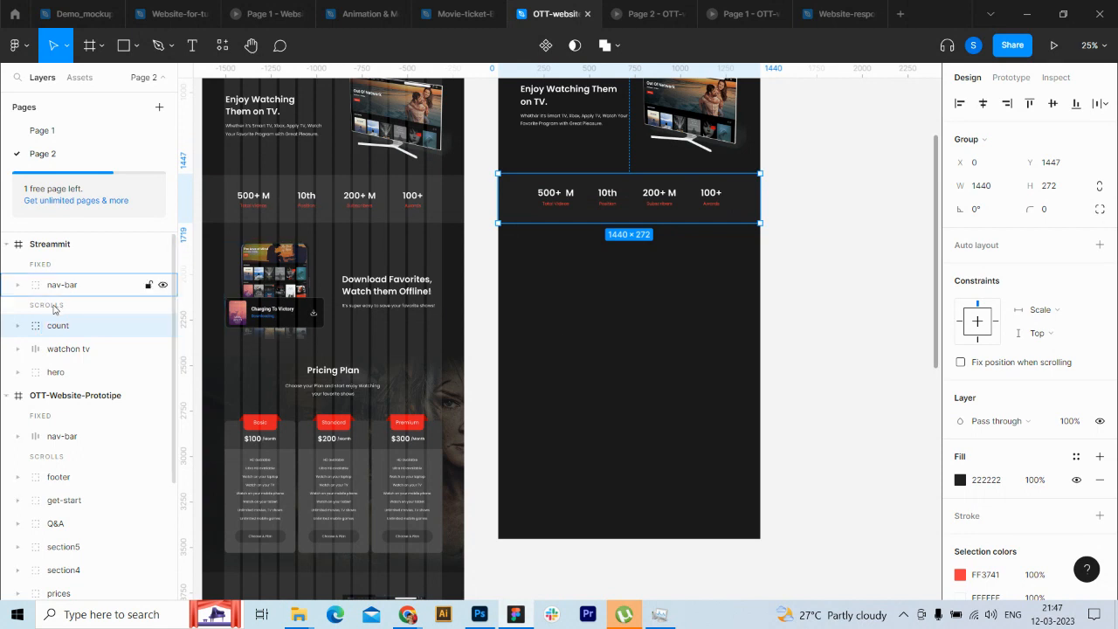
click(822, 305)
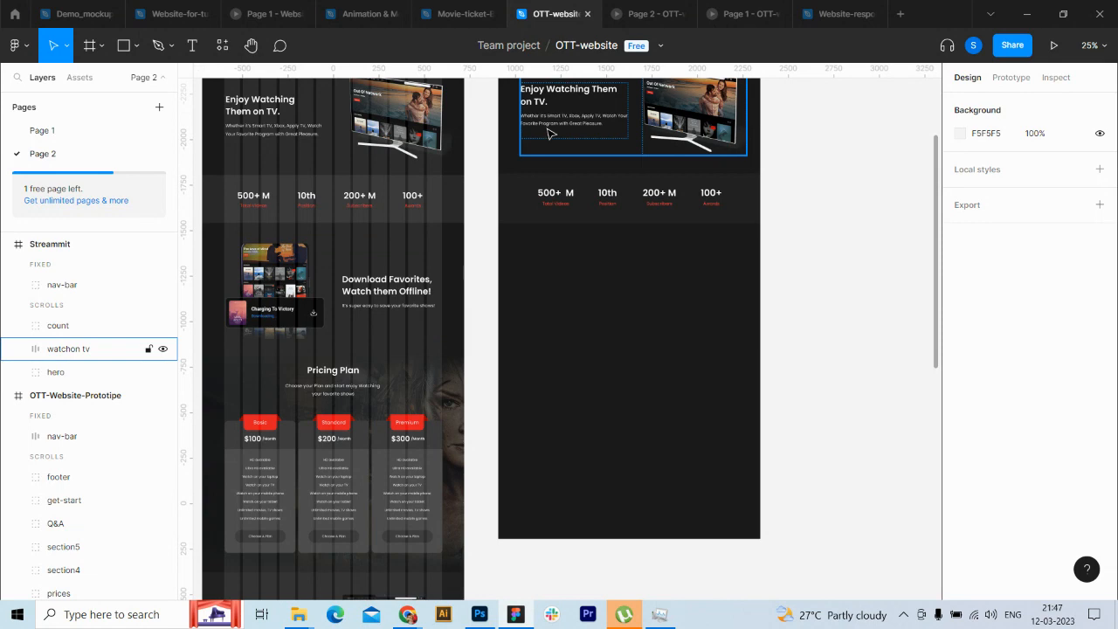
Step: Switch to the New folder file window and place the image 4.webp into the empty lower part of the Streammit frame
mouse_move(299, 614)
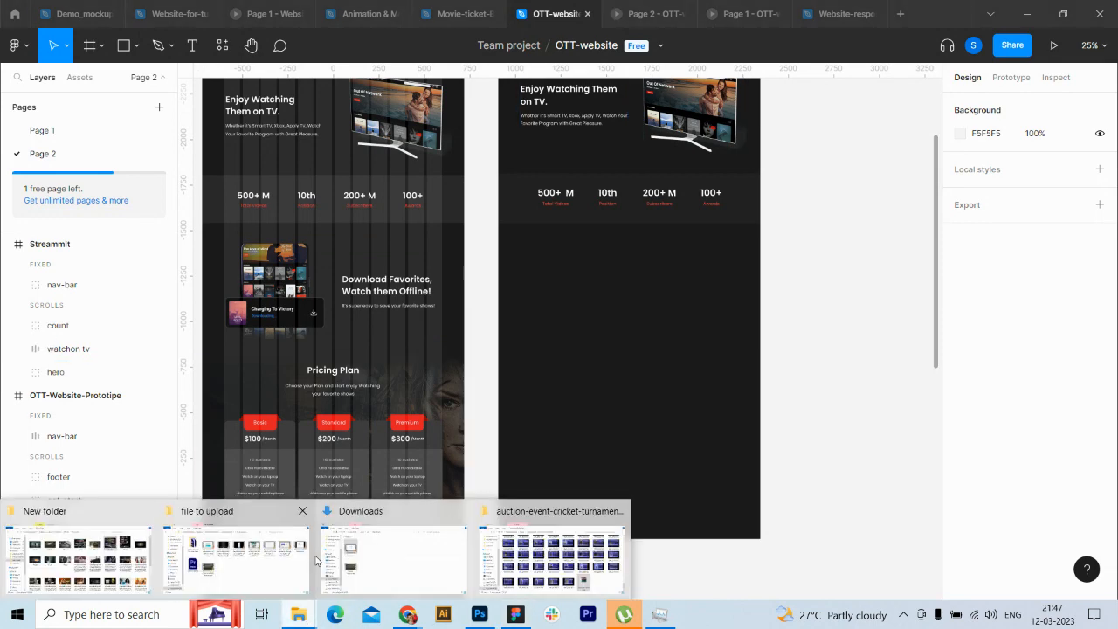
click(85, 587)
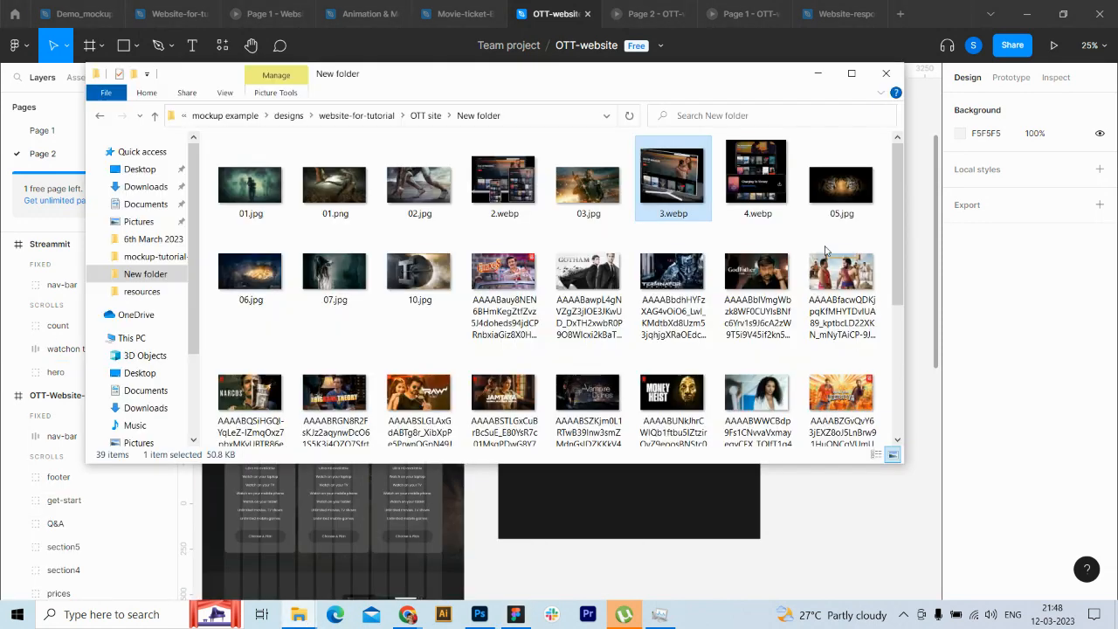
click(764, 179)
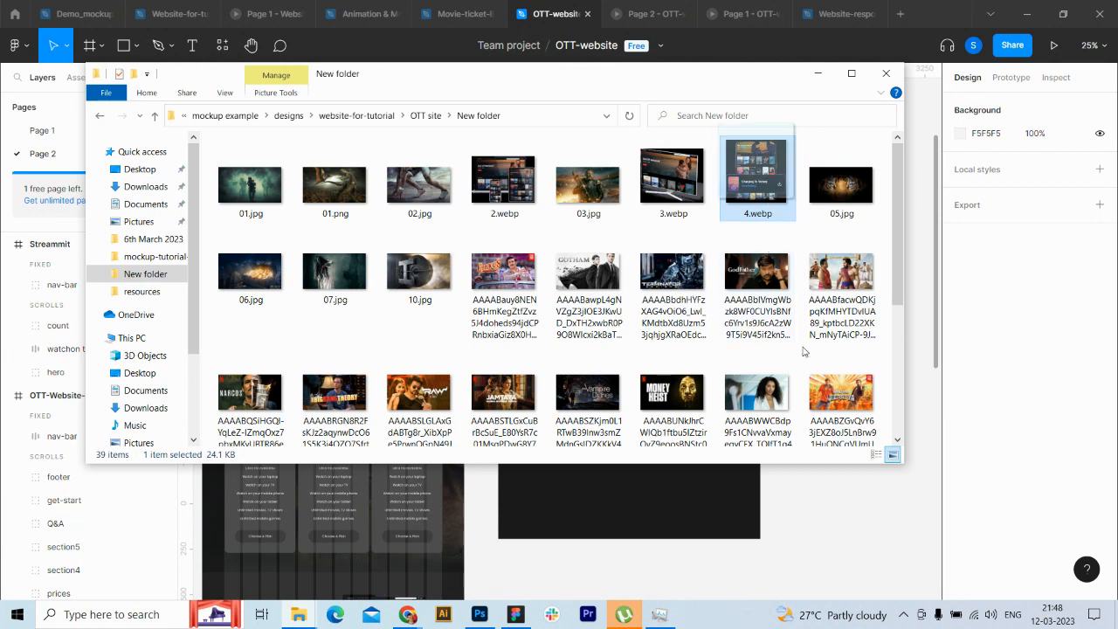
drag(738, 166, 642, 504)
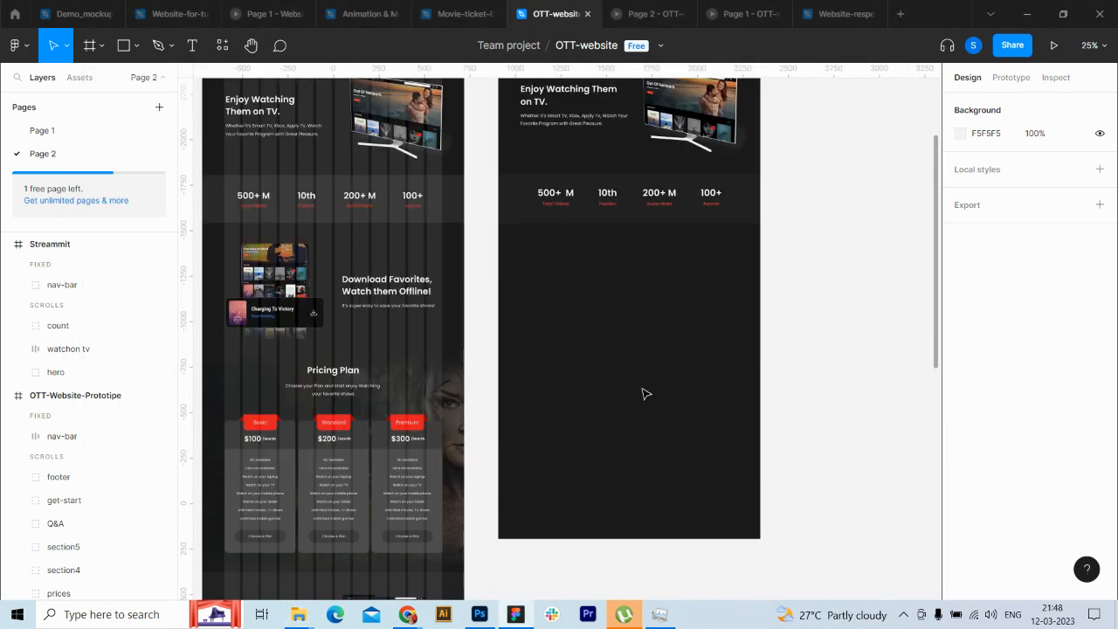
Step: Show the Streammit frame's 12-column layout grid and move the placed image below the statistics band, to about X 122, Y 1893
click(75, 244)
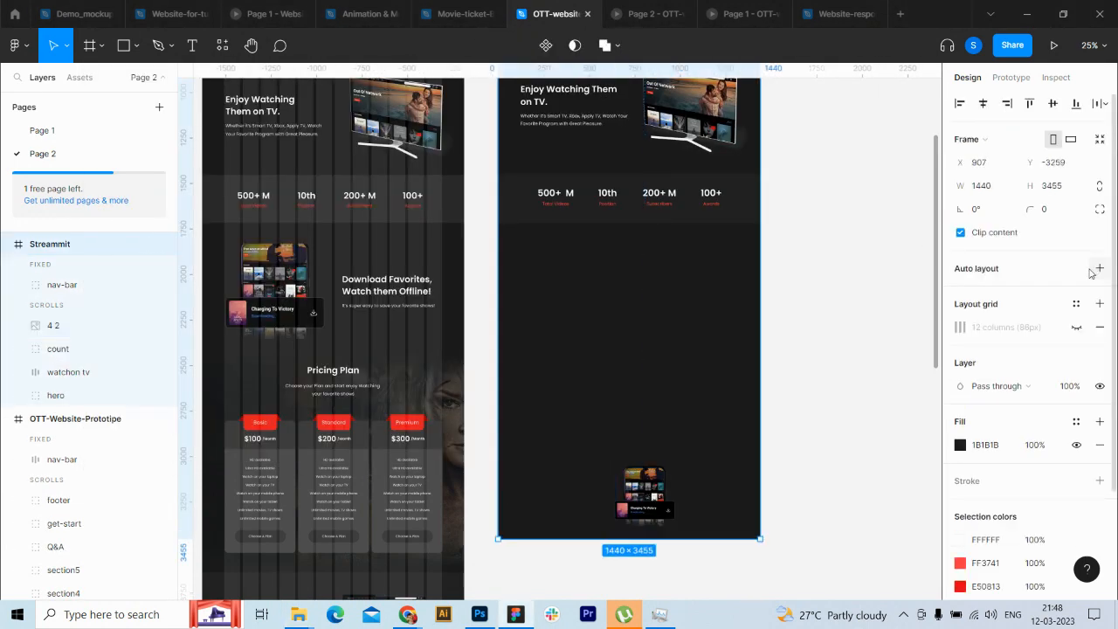
click(1076, 327)
click(54, 325)
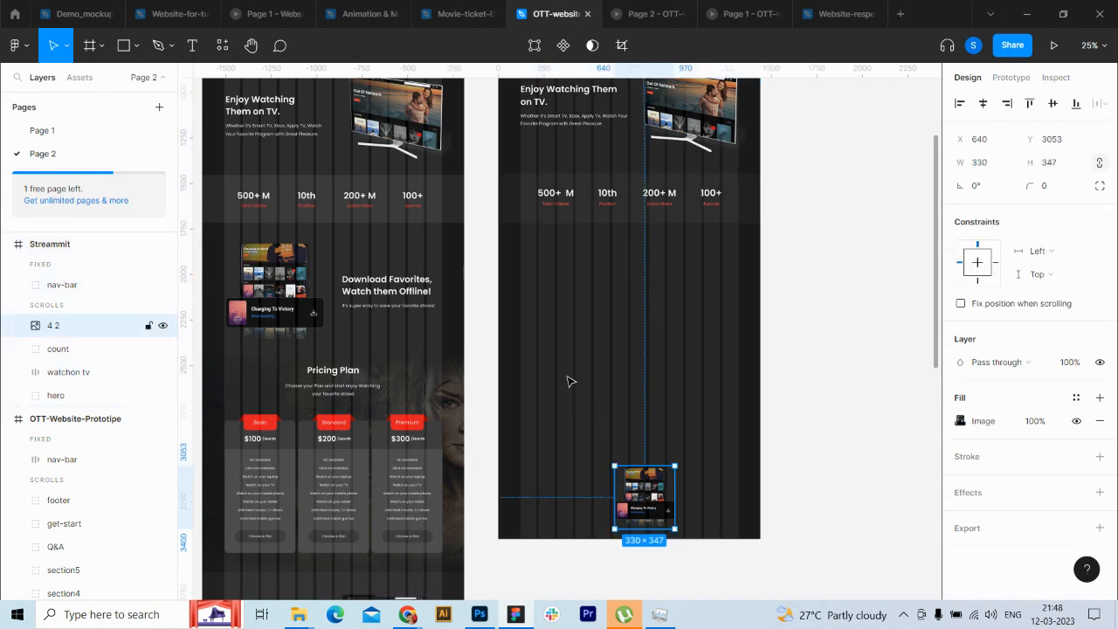
drag(643, 511, 558, 303)
Step: Set the placed phone image's width to 550 with its proportions locked
click(993, 166)
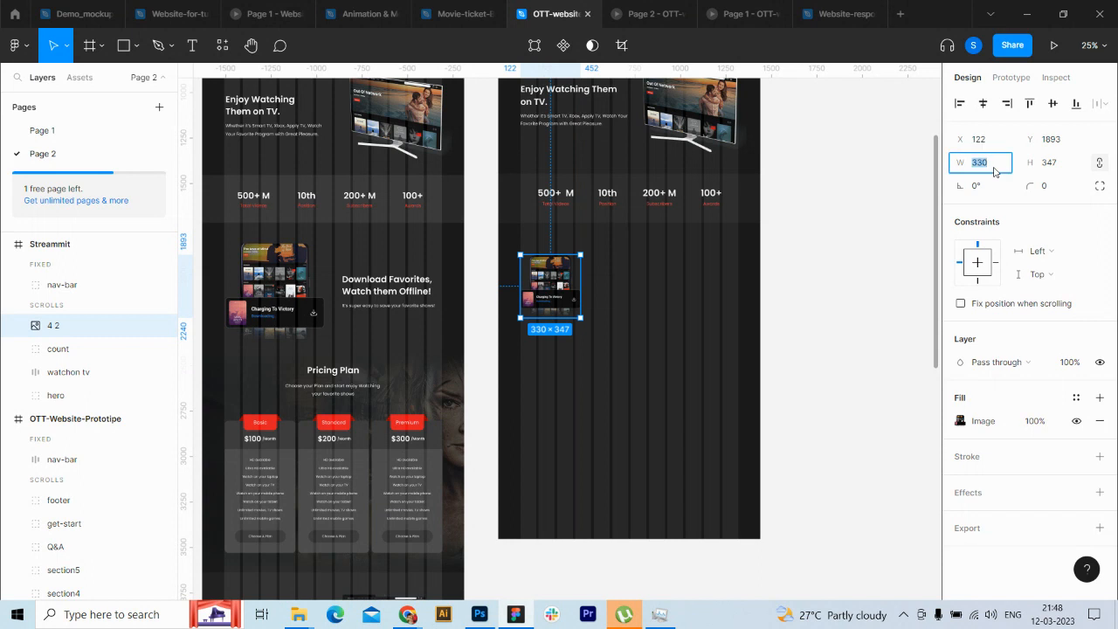
key(shift+Up)
key(shift+Up)
key(shift+Up)
key(shift+Up)
key(shift+Up)
key(shift+Up)
key(shift+Up)
key(shift+Up)
key(shift+Up)
key(shift+Up)
key(shift+Up)
key(shift+Up)
key(shift+Up)
key(shift+Up)
key(shift+Up)
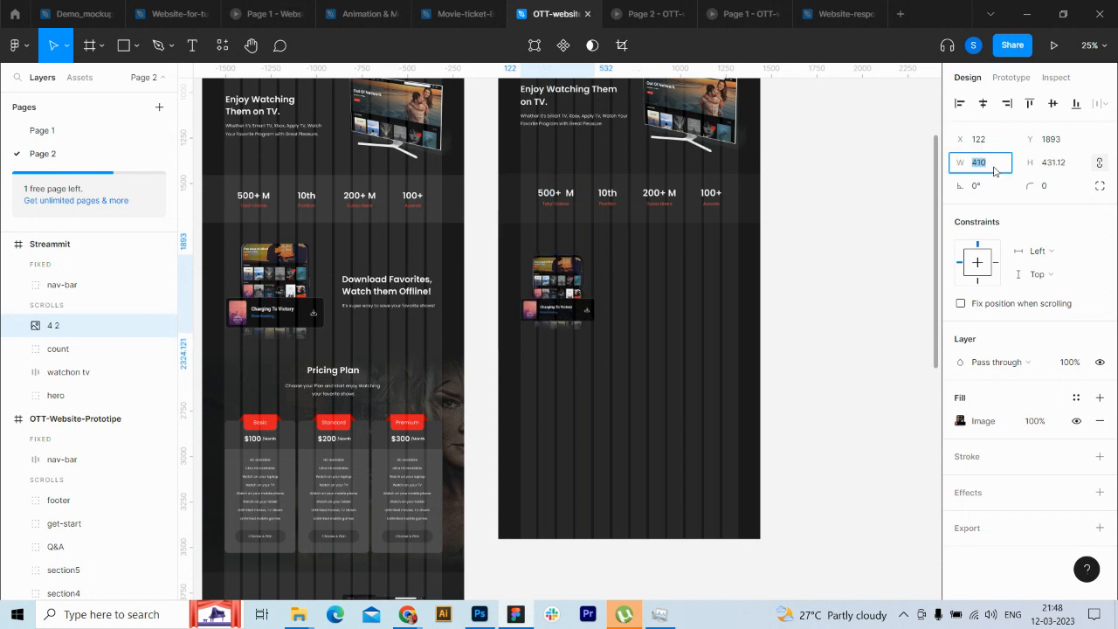
key(shift+Up)
key(shift+Up)
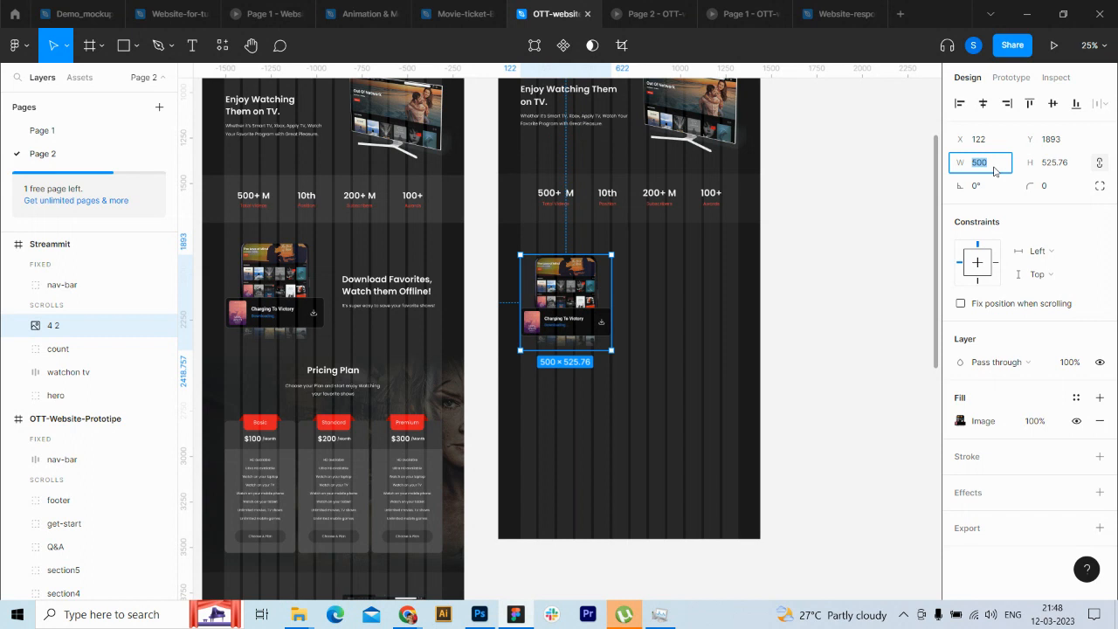
key(shift+Up)
key(shift+Up)
key(shift+Up)
key(shift+Up)
key(shift+Up)
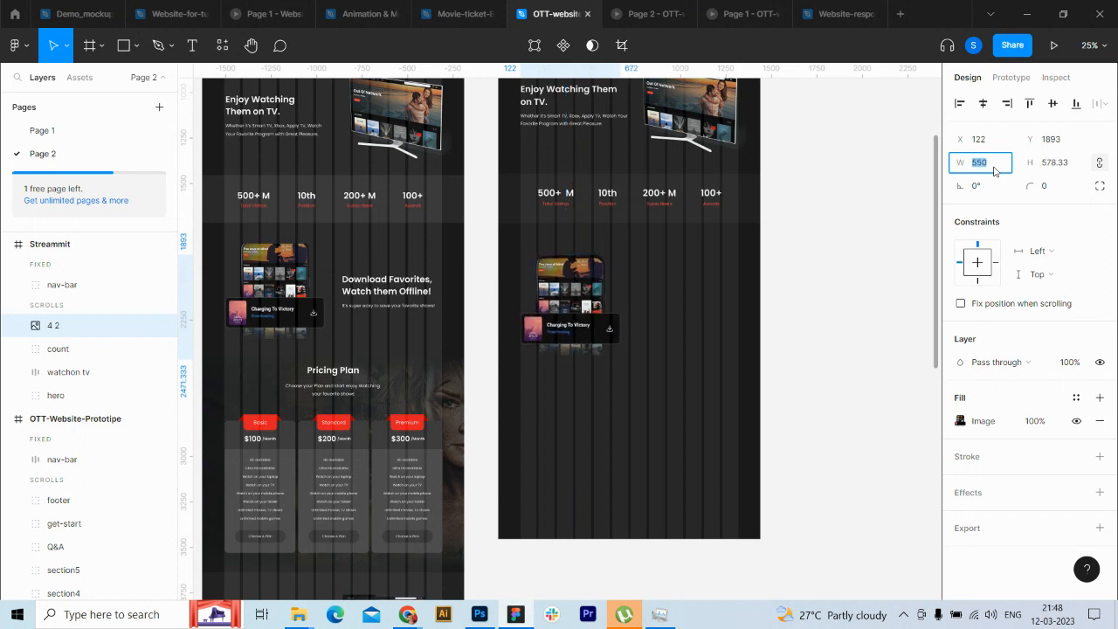
key(Escape)
key(Escape)
Step: Move the phone image up in the Streammit frame to Y 1823, level with its counterpart in the prototype
key(shift+Up)
key(shift+Up)
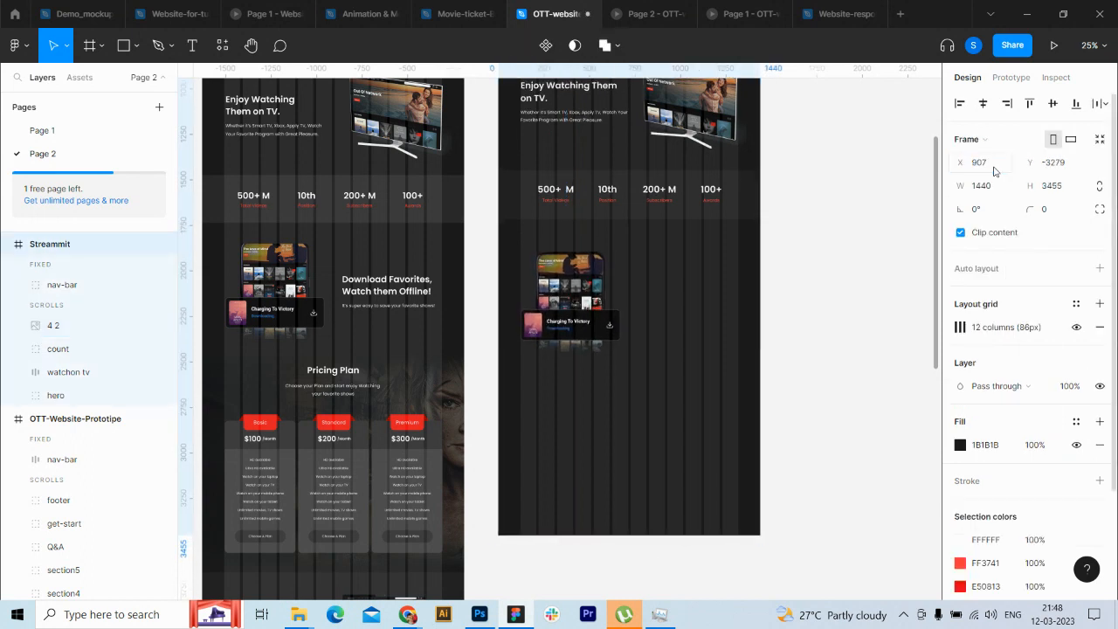
click(73, 332)
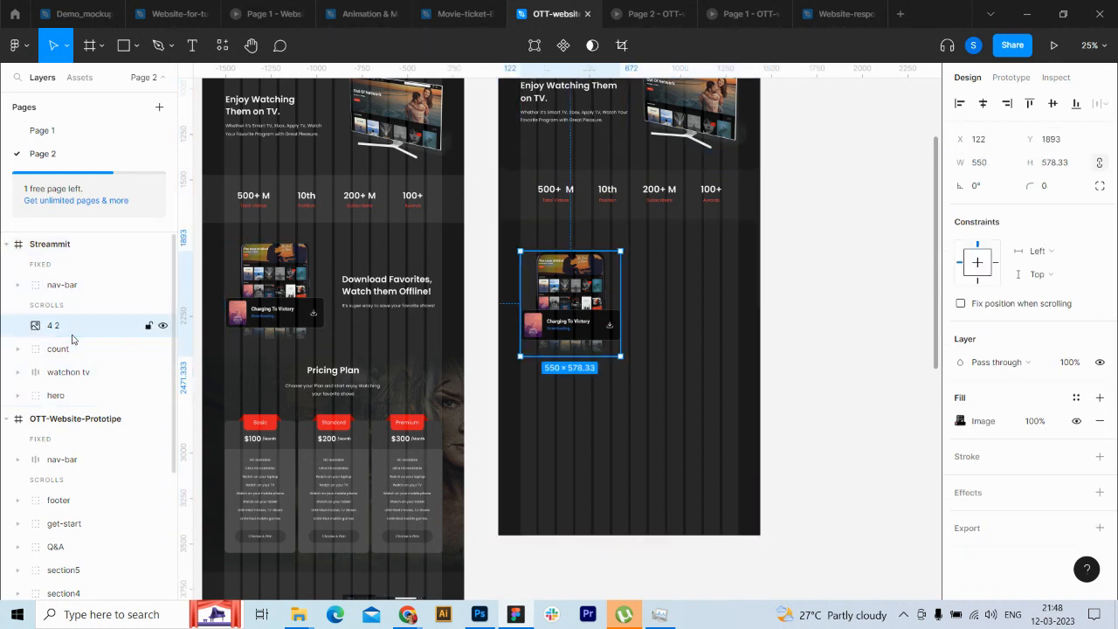
key(shift+Up)
key(shift+Up)
key(shift+Up)
key(shift+Up)
key(shift+Up)
key(shift+Up)
key(shift+Up)
key(shift+Up)
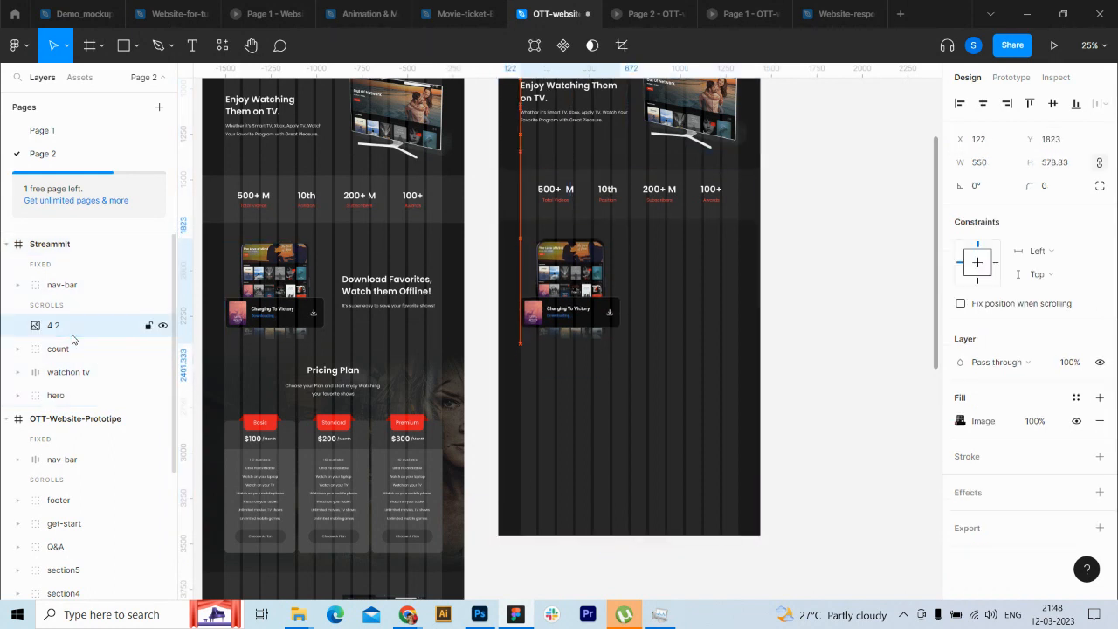
key(shift+Down)
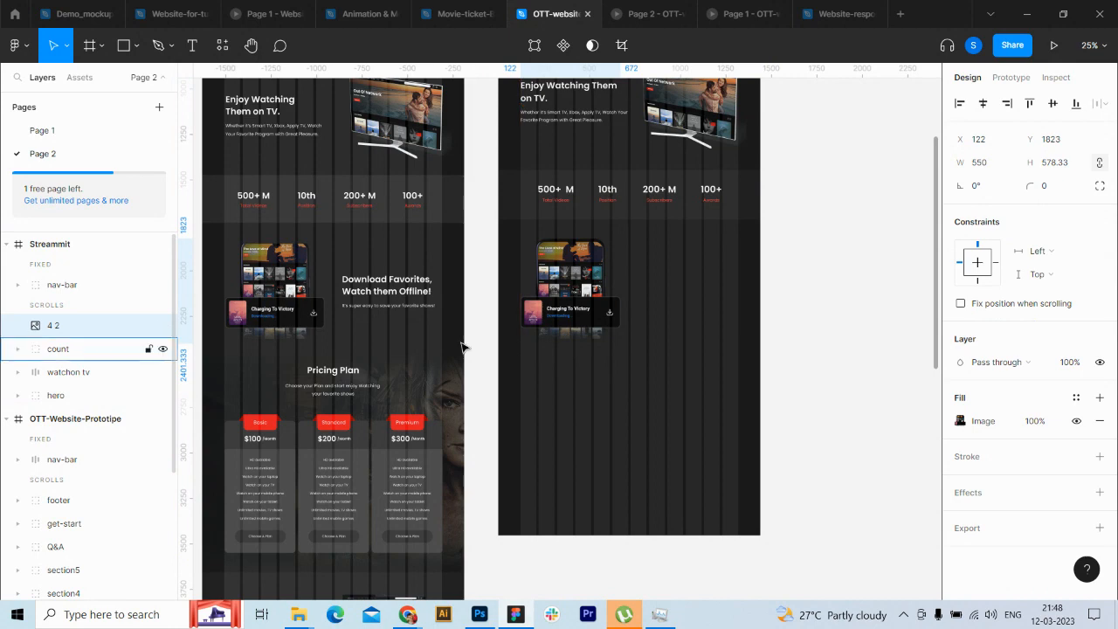
Step: Copy the heading-and-description text frame from the watchon tv section and paste it directly into the Streammit frame
drag(935, 355, 934, 317)
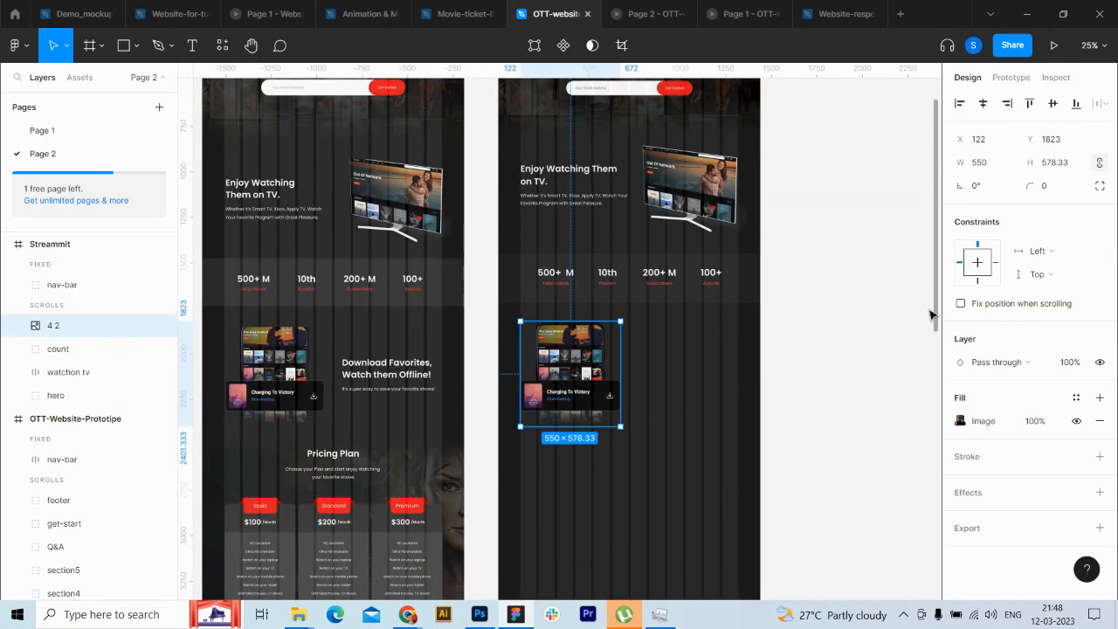
click(587, 177)
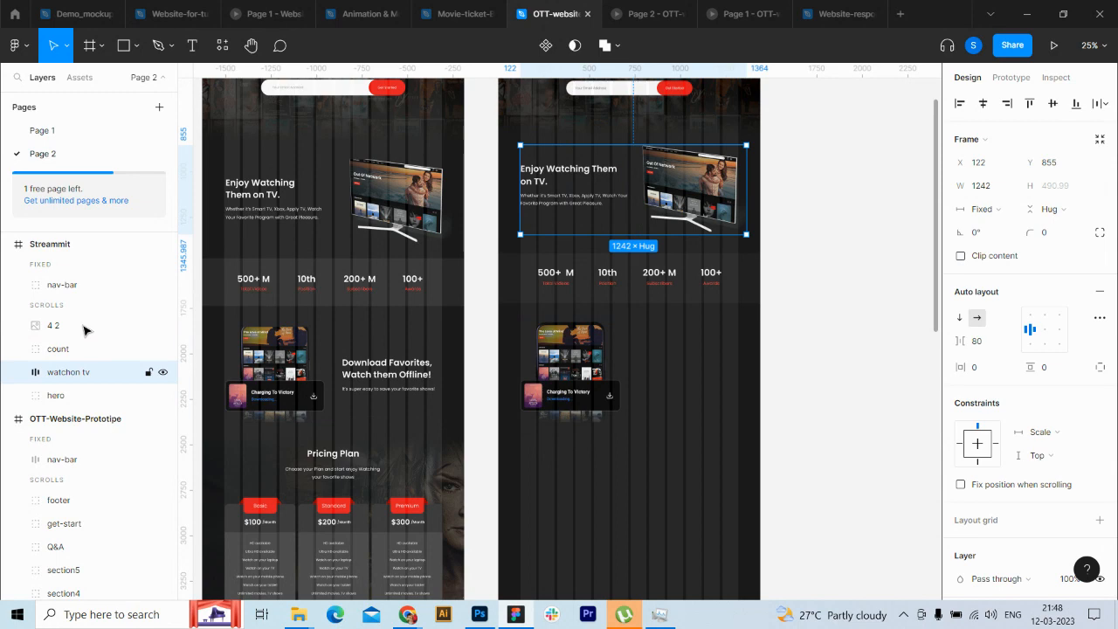
click(17, 375)
click(18, 376)
click(17, 376)
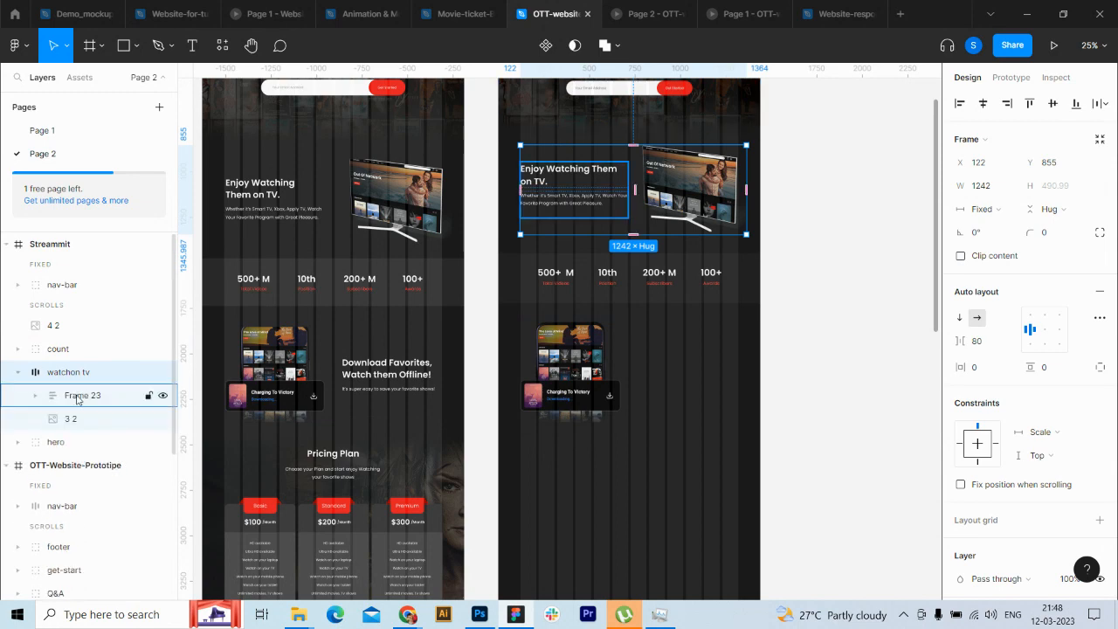
click(79, 398)
click(17, 372)
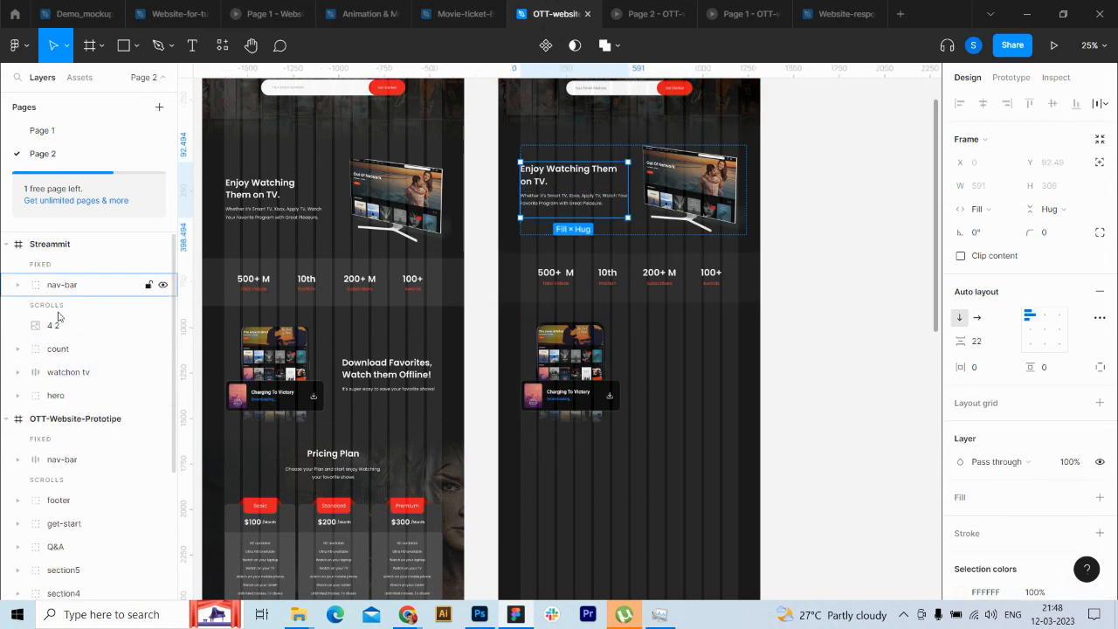
click(70, 249)
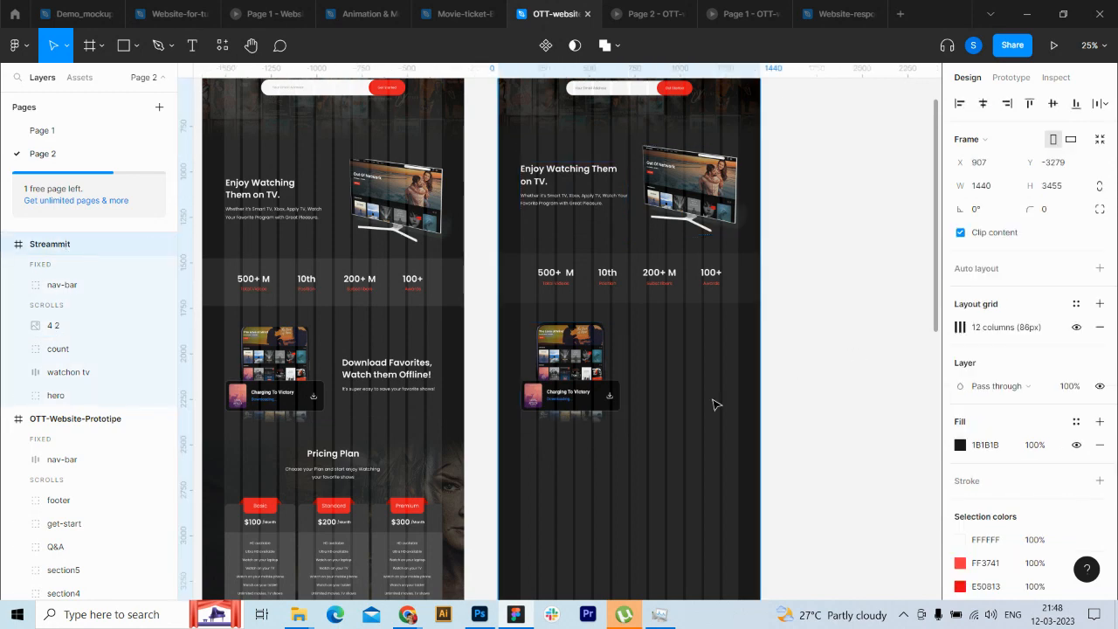
key(ctrl+v)
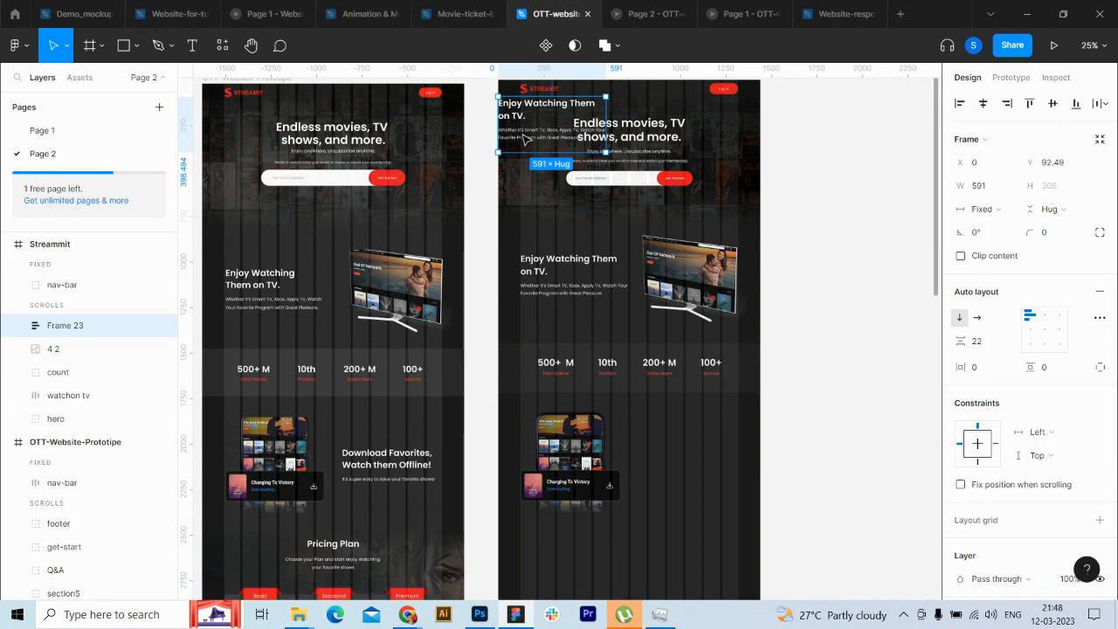
Step: Move the pasted text frame beside the phone image, at about X 734, and align the vertical centers of both
drag(526, 148, 660, 479)
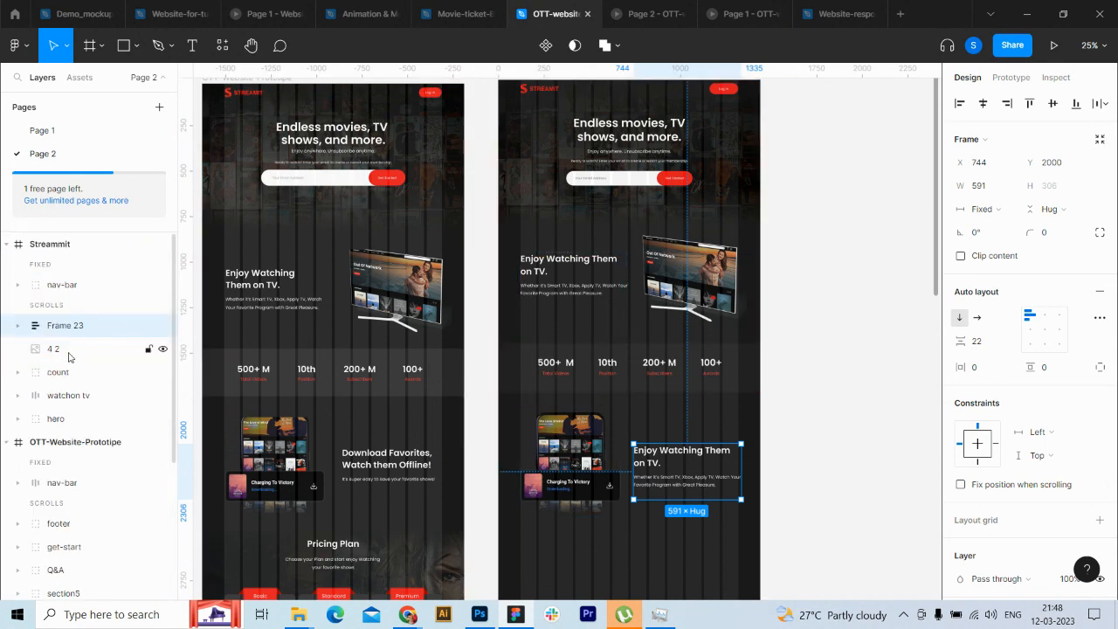
shift+click(70, 354)
click(1053, 103)
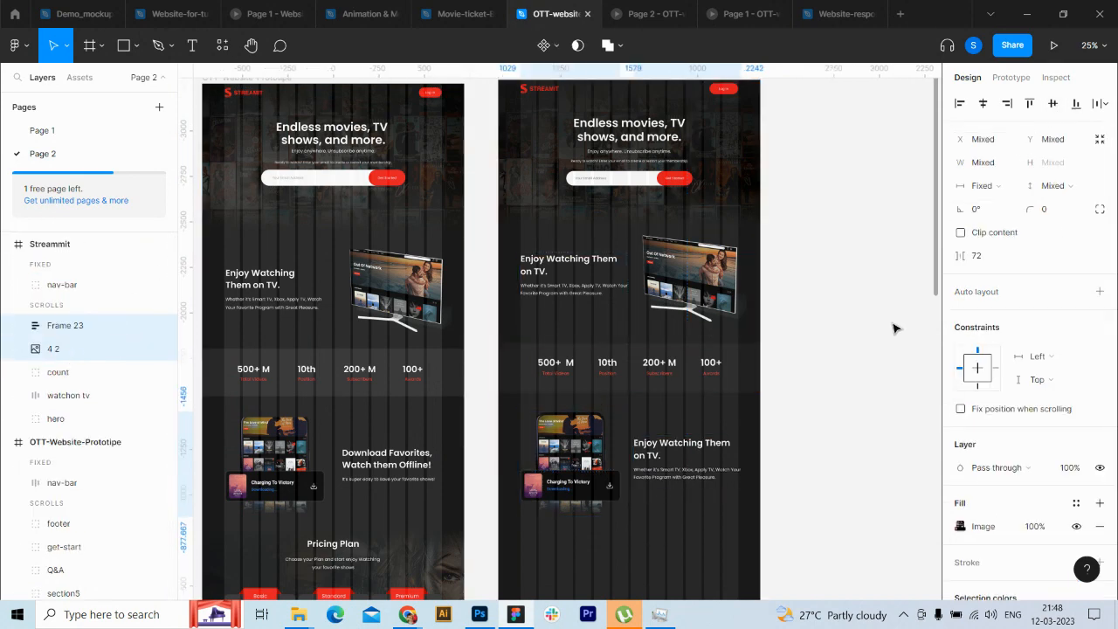
Step: Replace the pasted frame's heading with "Download Favorites, Watch them offline!" and correct the spelling of Favorites
click(109, 324)
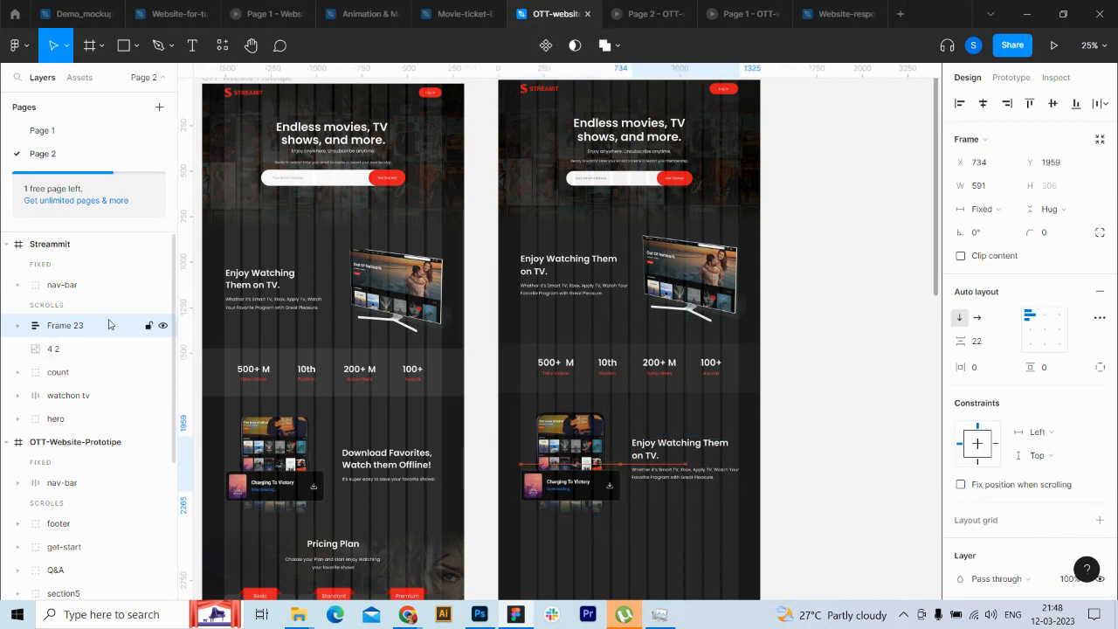
click(18, 325)
click(98, 348)
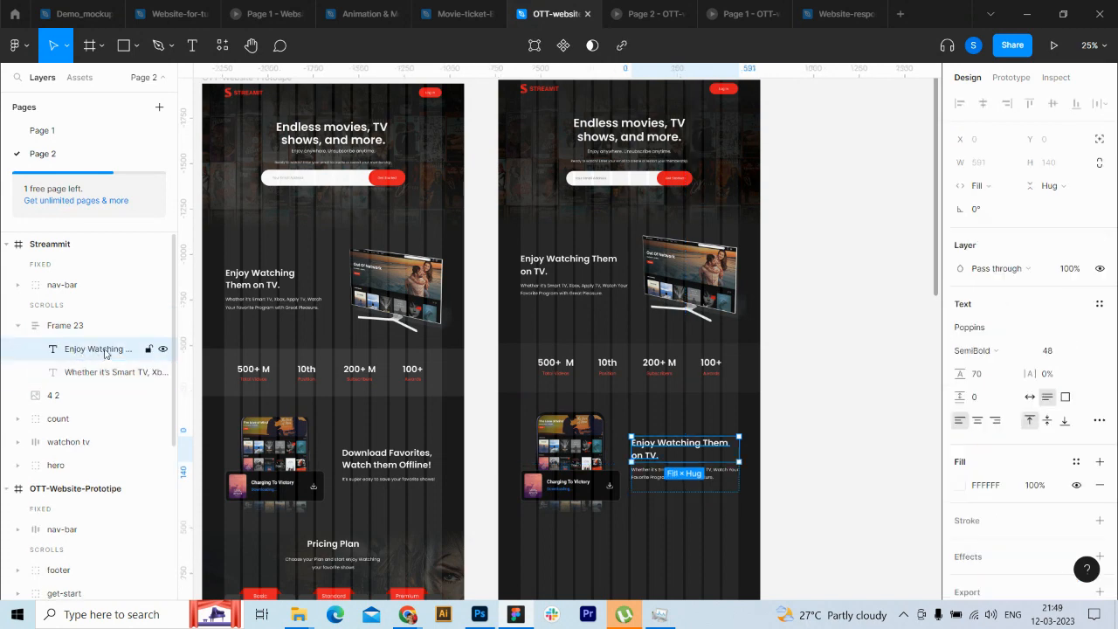
key(Return)
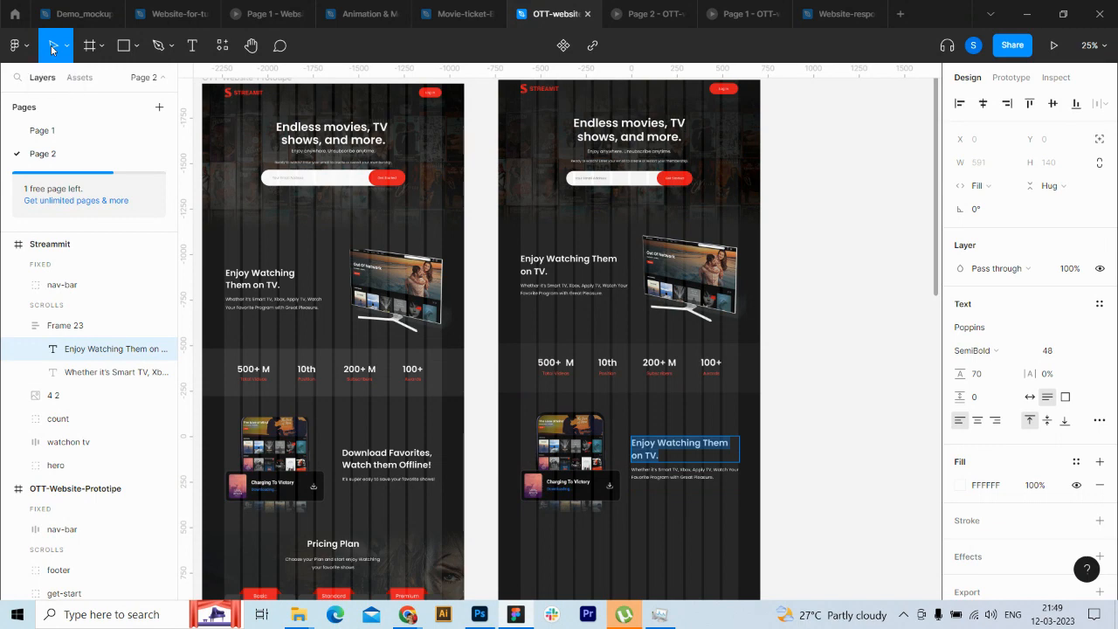
text(Downloay)
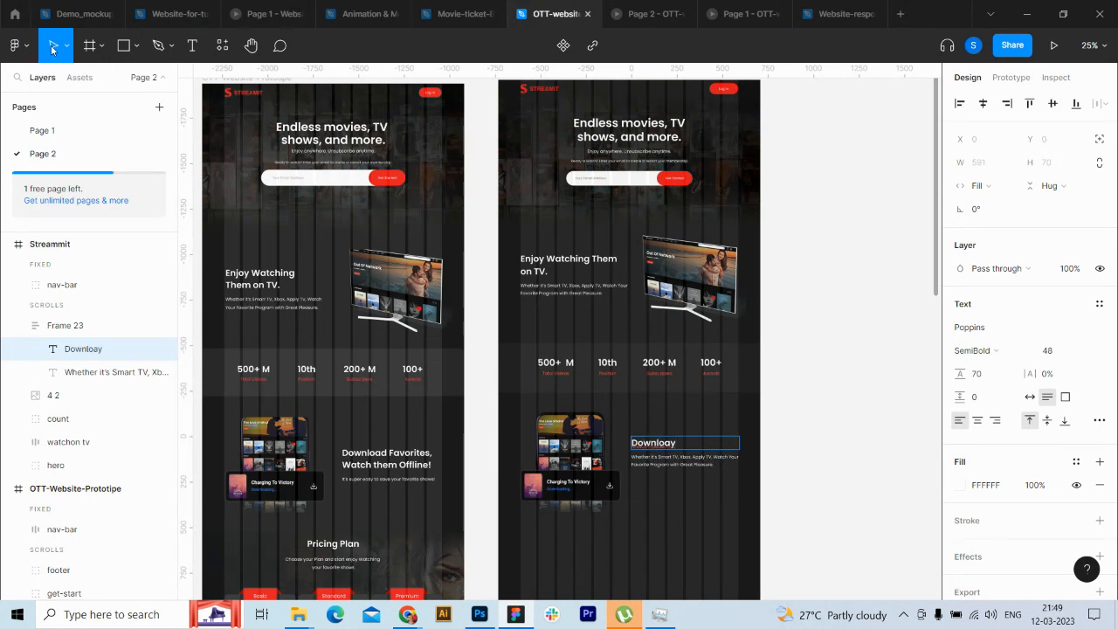
key(BackSpace)
text(d Fevor)
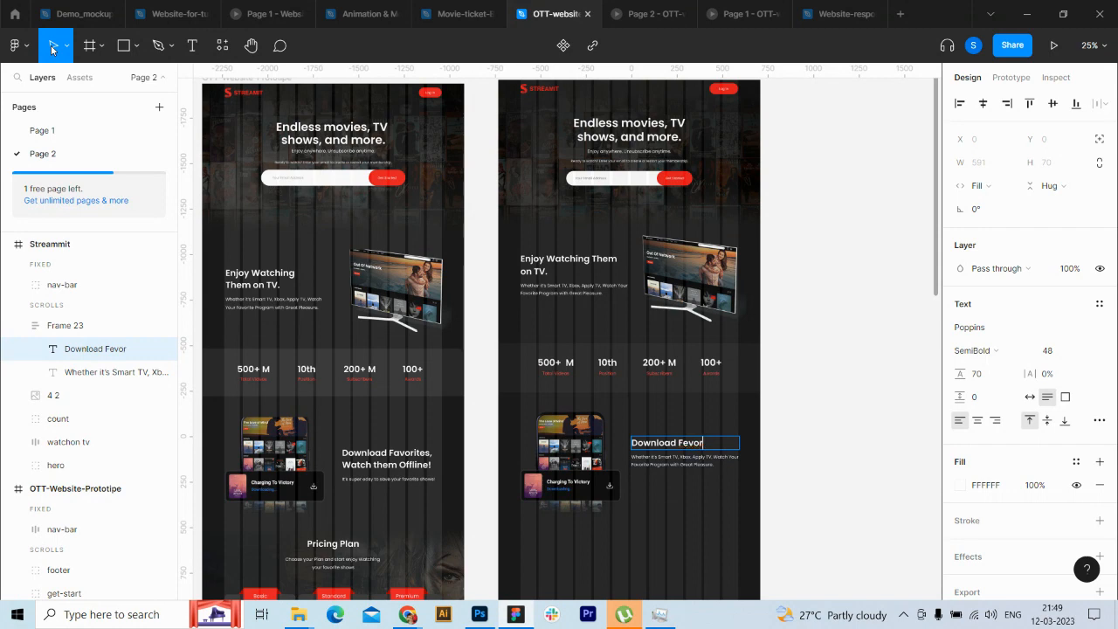
text(ites, Watc)
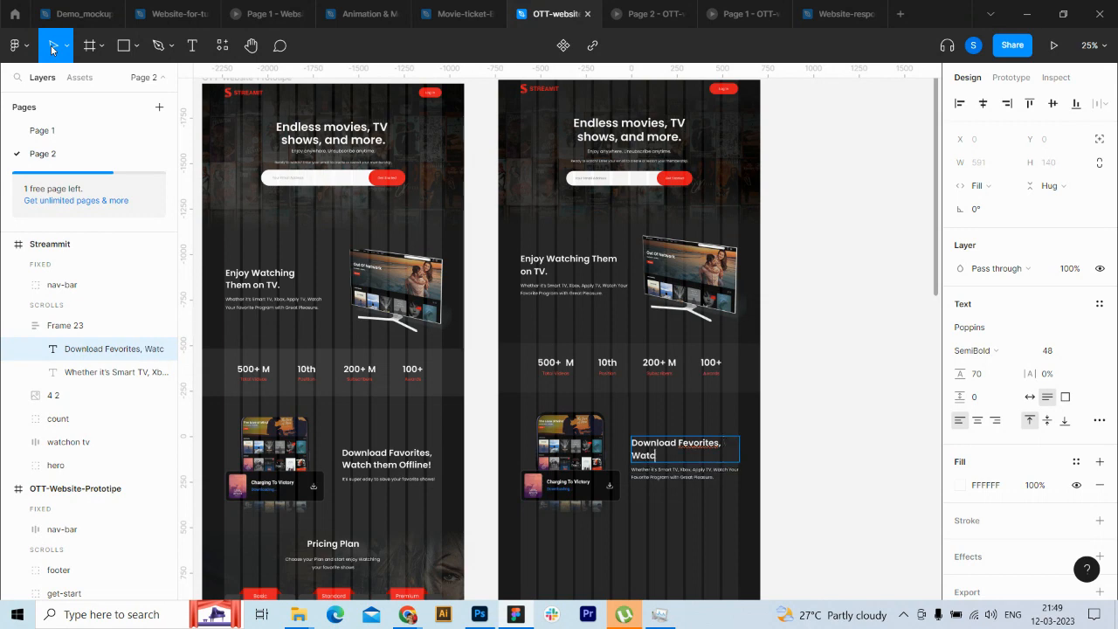
text(h them offline!)
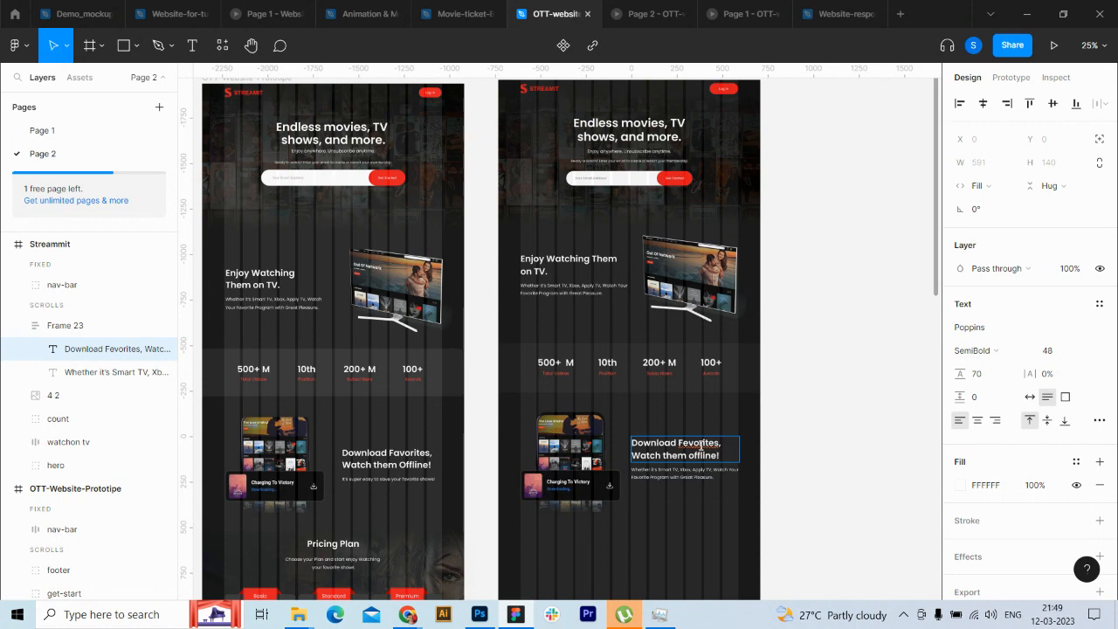
right_click(698, 446)
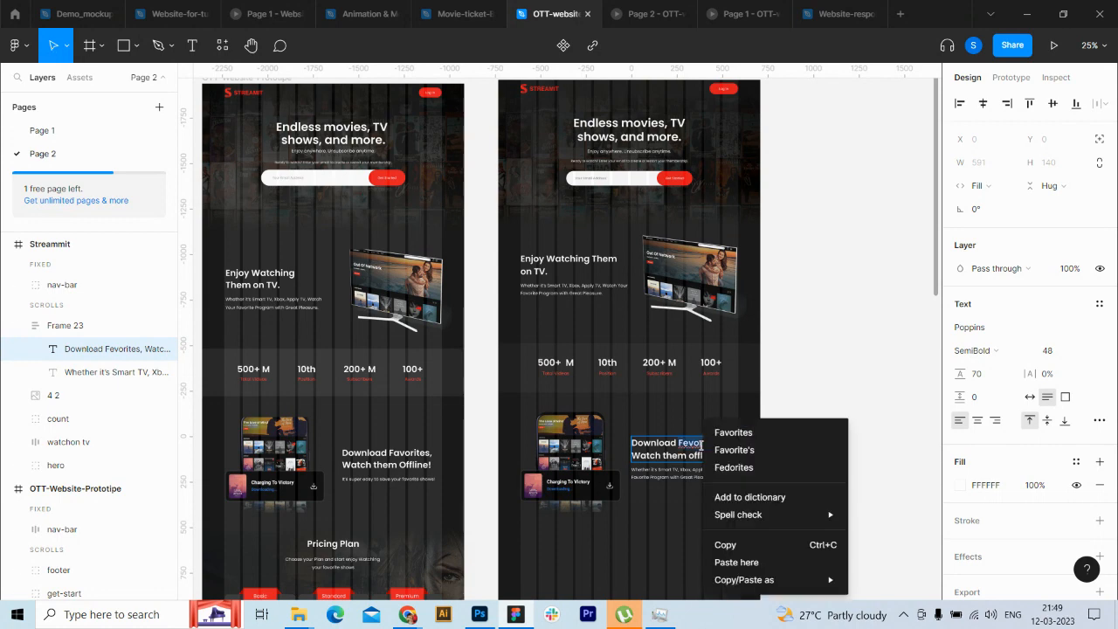
click(725, 433)
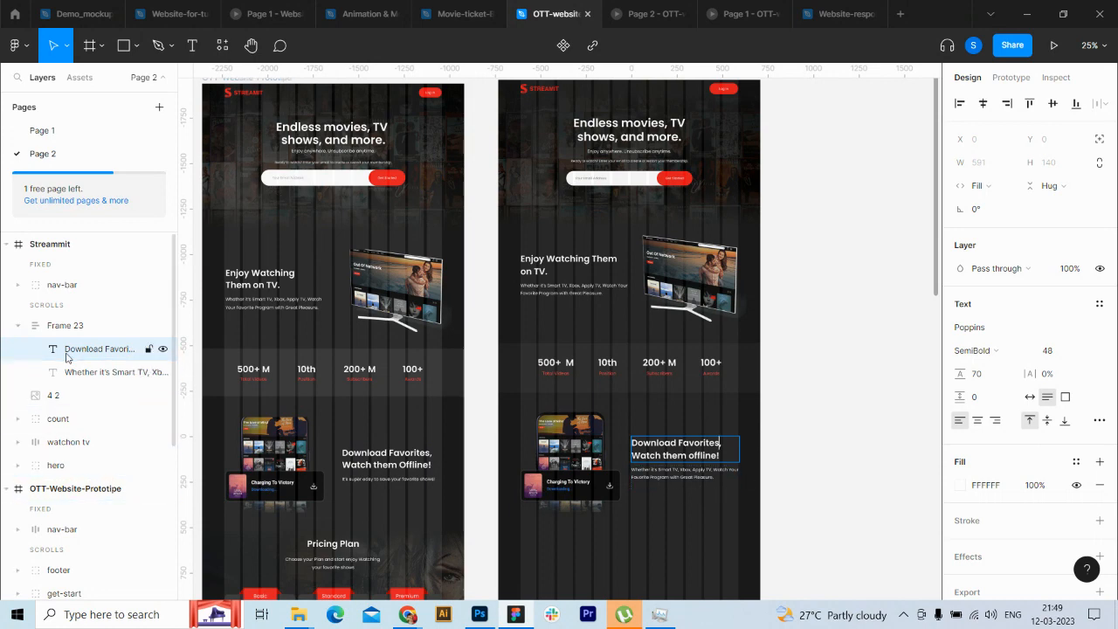
Step: Move the whole Streammit frame closer to the prototype, to X 857
click(96, 371)
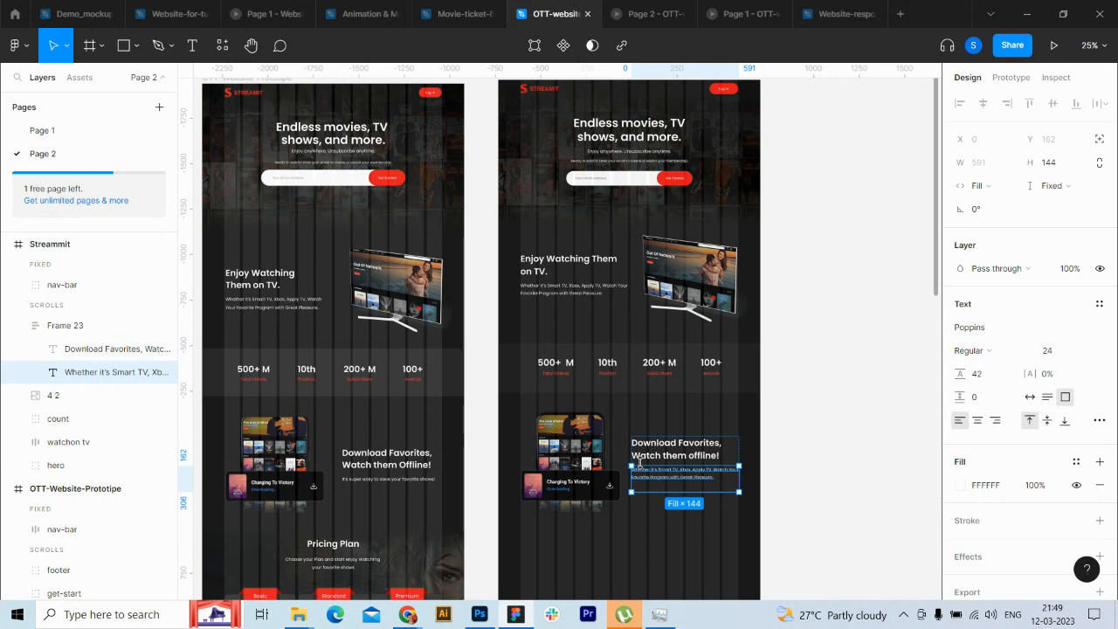
key(ctrl+plus)
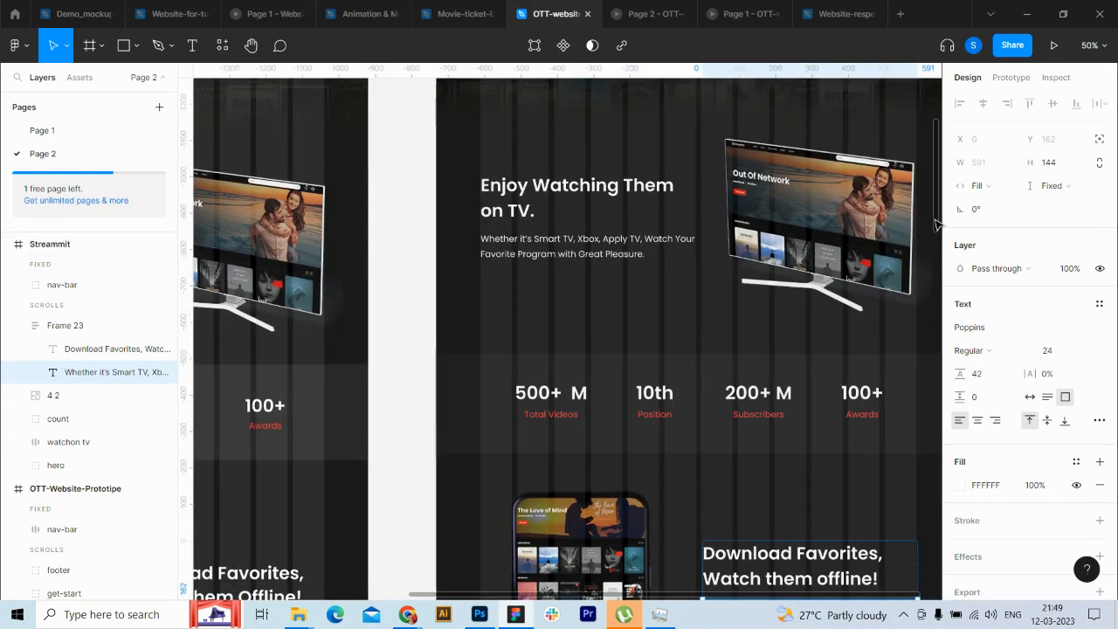
drag(936, 225, 931, 284)
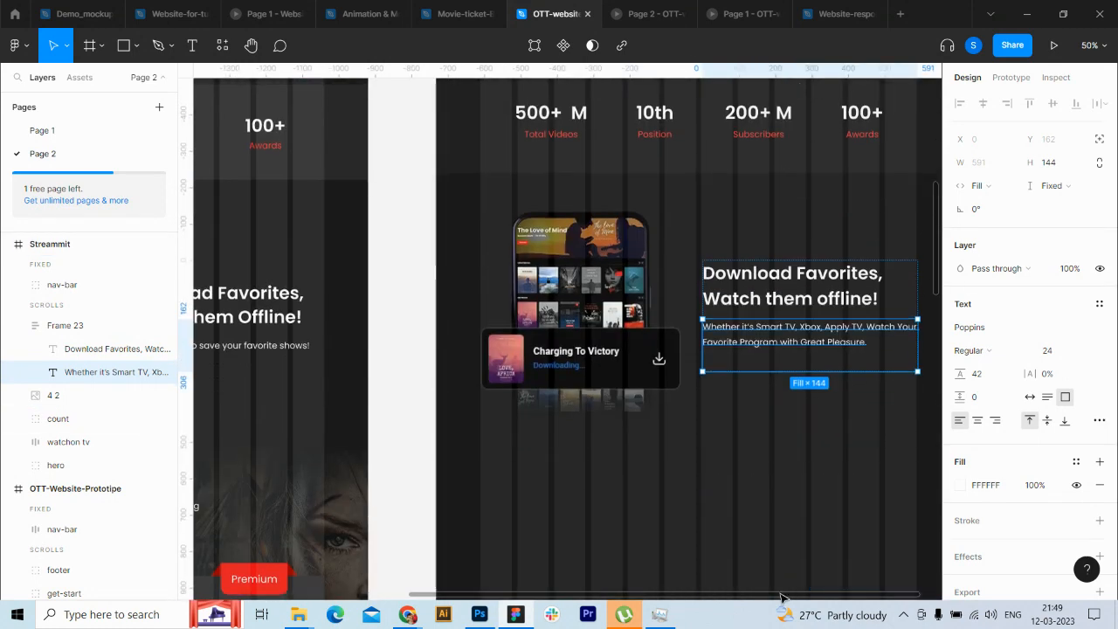
drag(780, 597, 745, 601)
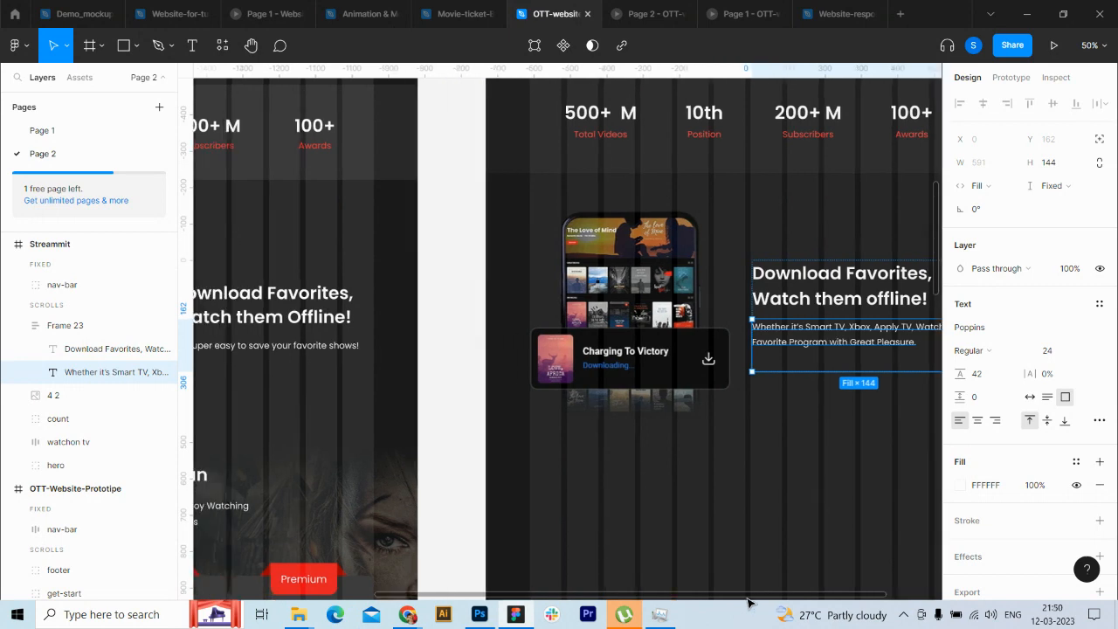
click(68, 248)
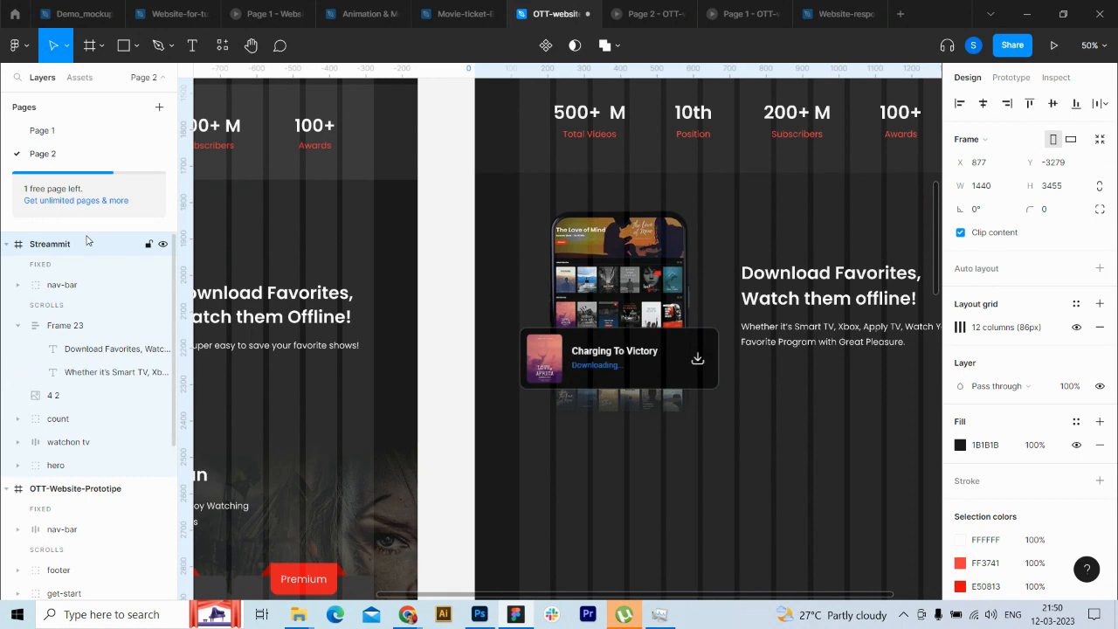
key(shift+Left)
key(shift+Left)
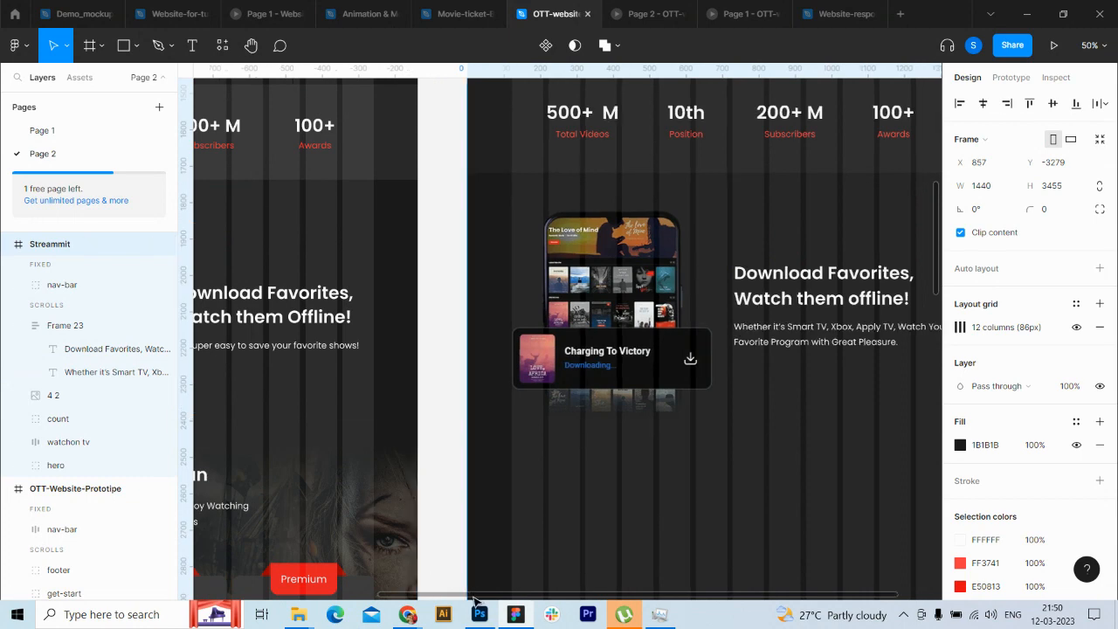
drag(474, 599, 457, 599)
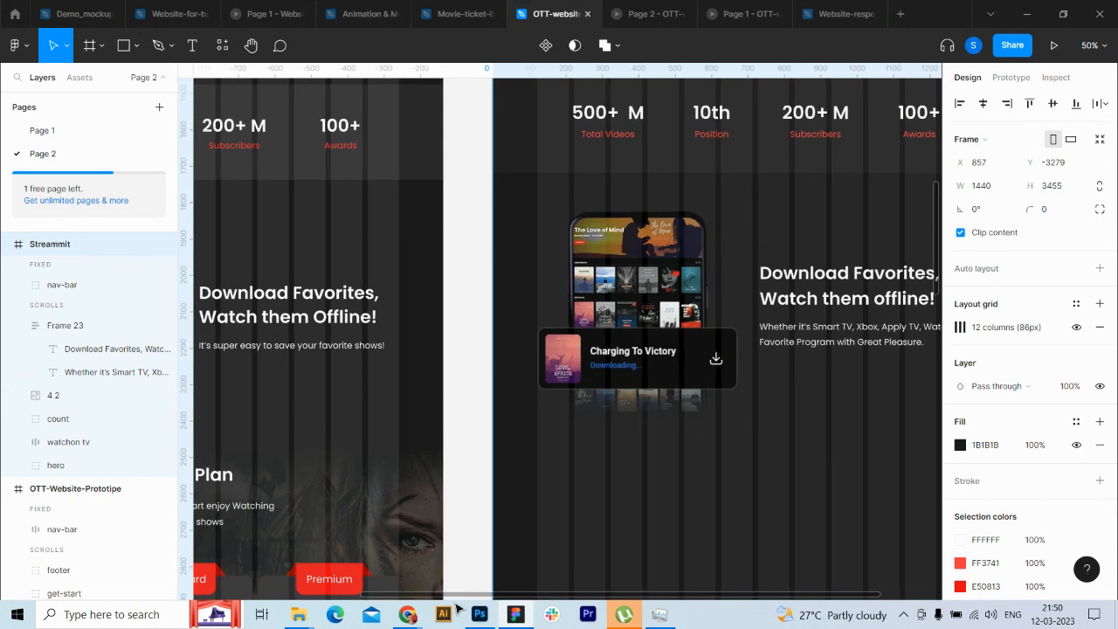
Step: Replace the description under the Download Favorites heading with "It's super easy to save your favorite shows!" and set its text box to auto height
click(84, 356)
click(77, 375)
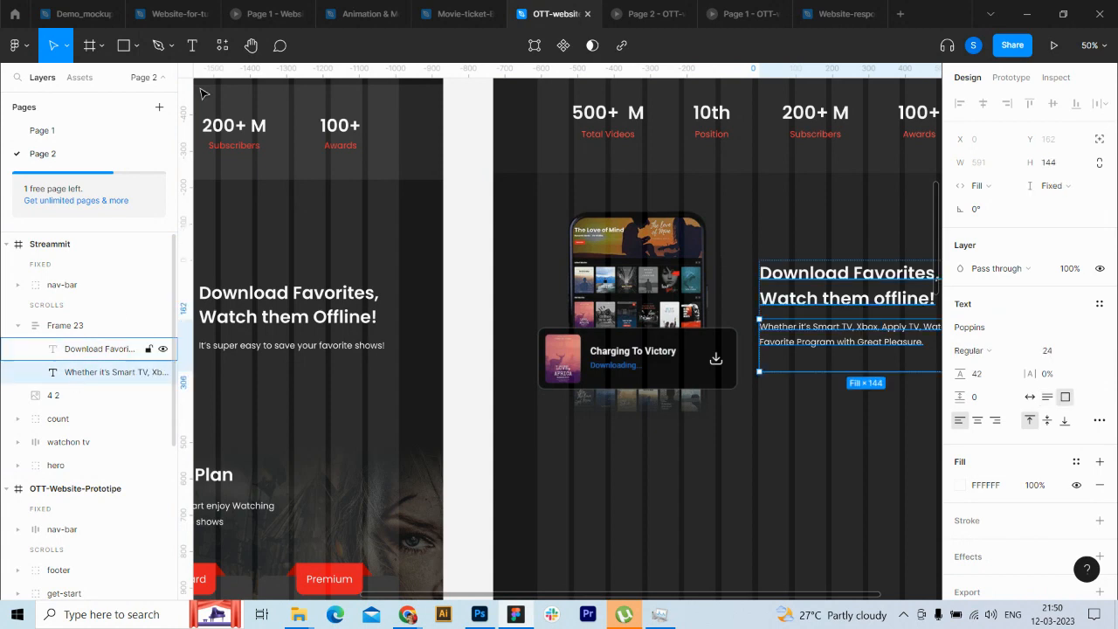
click(192, 48)
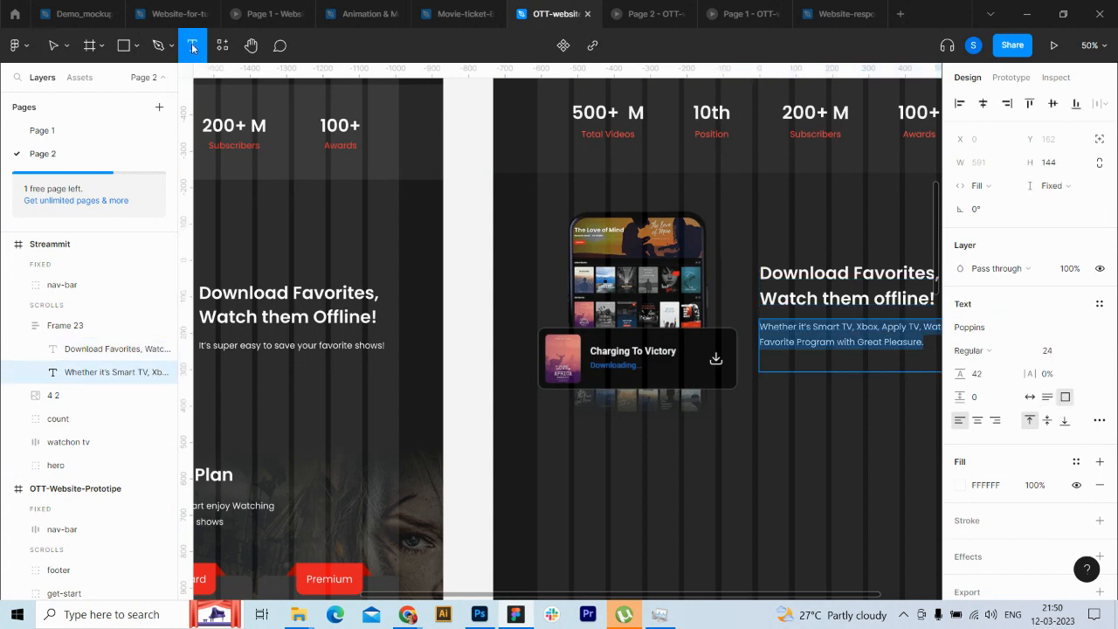
click(49, 53)
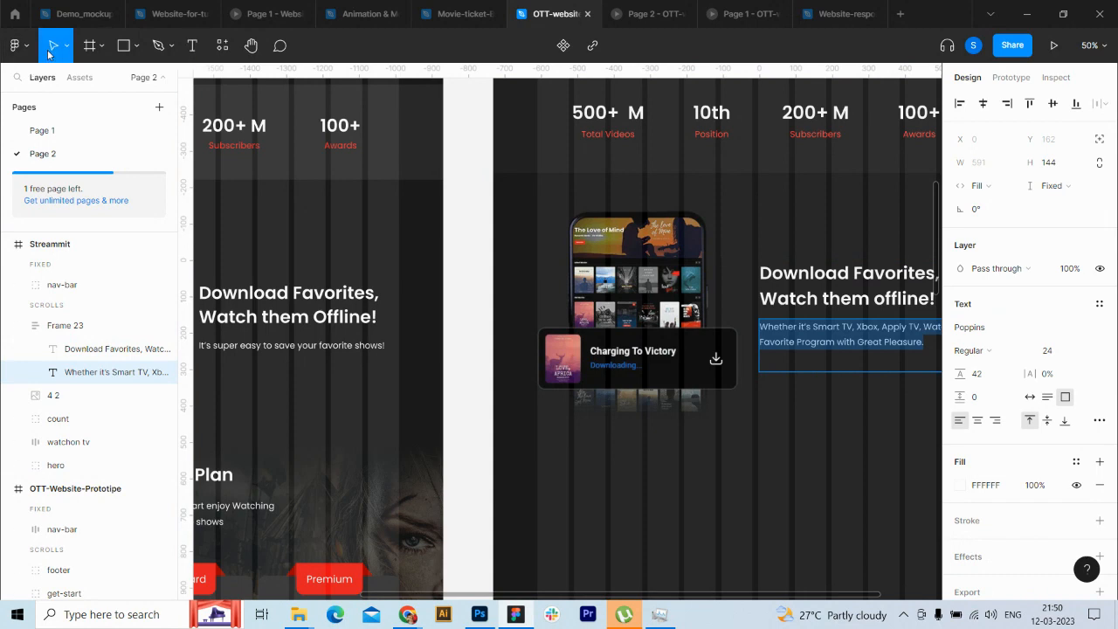
text(It's)
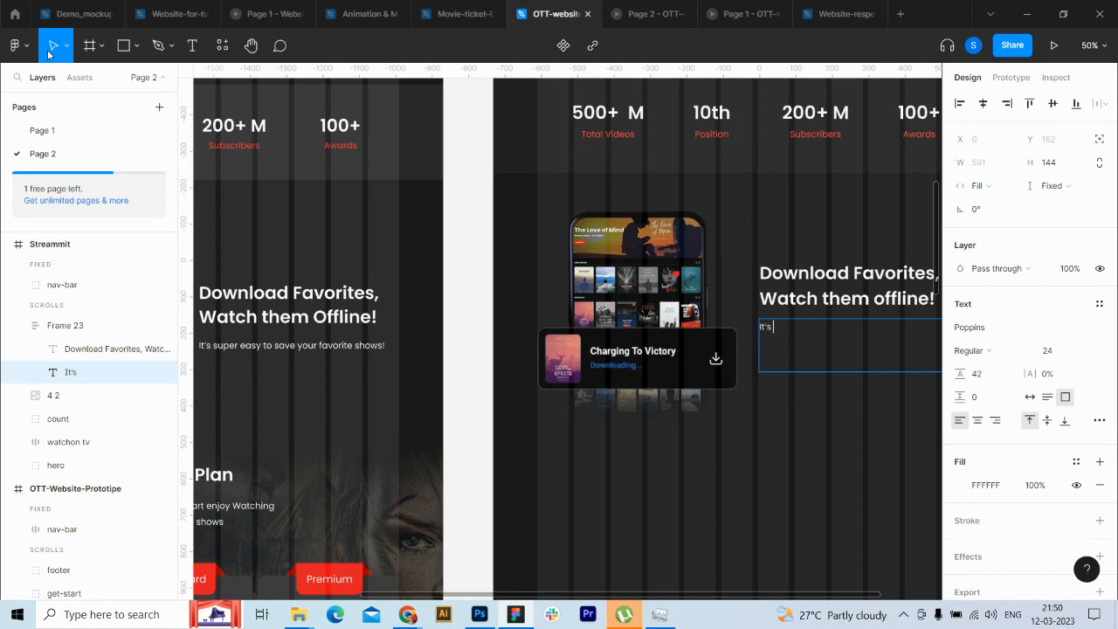
text( super easy to save)
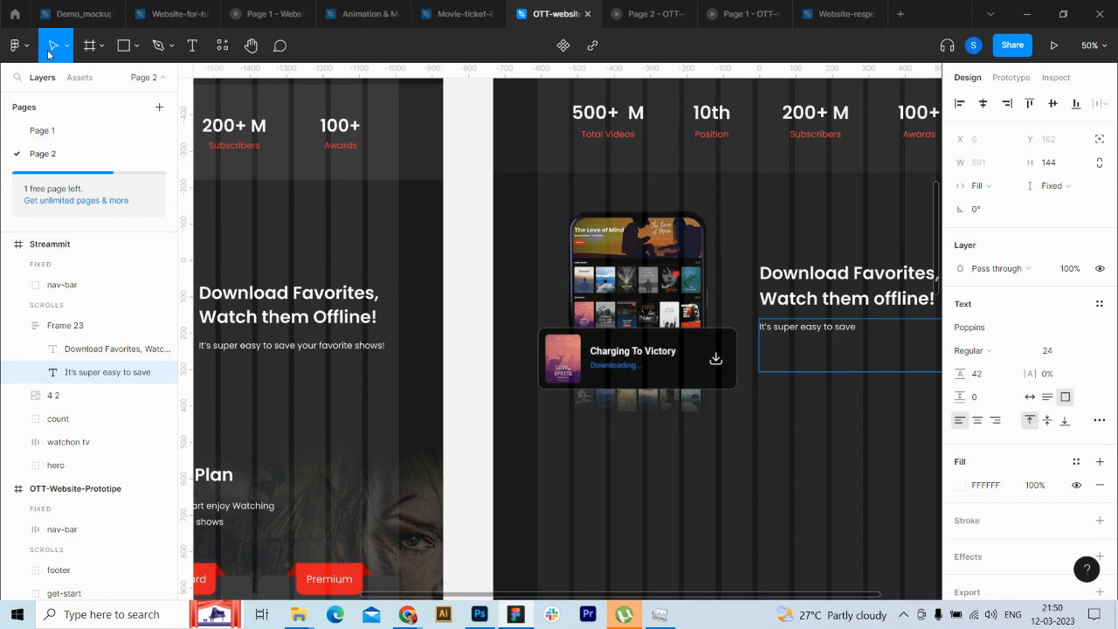
text( your favorites)
key(BackSpace)
text(shows)
scroll(791, 599, right, 3)
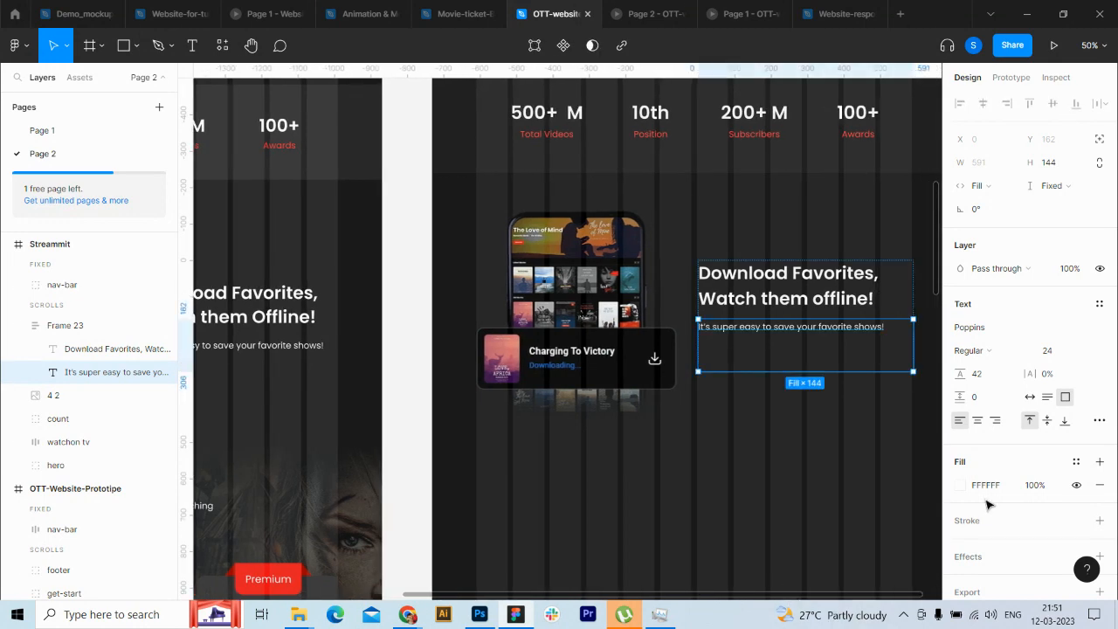
click(1048, 397)
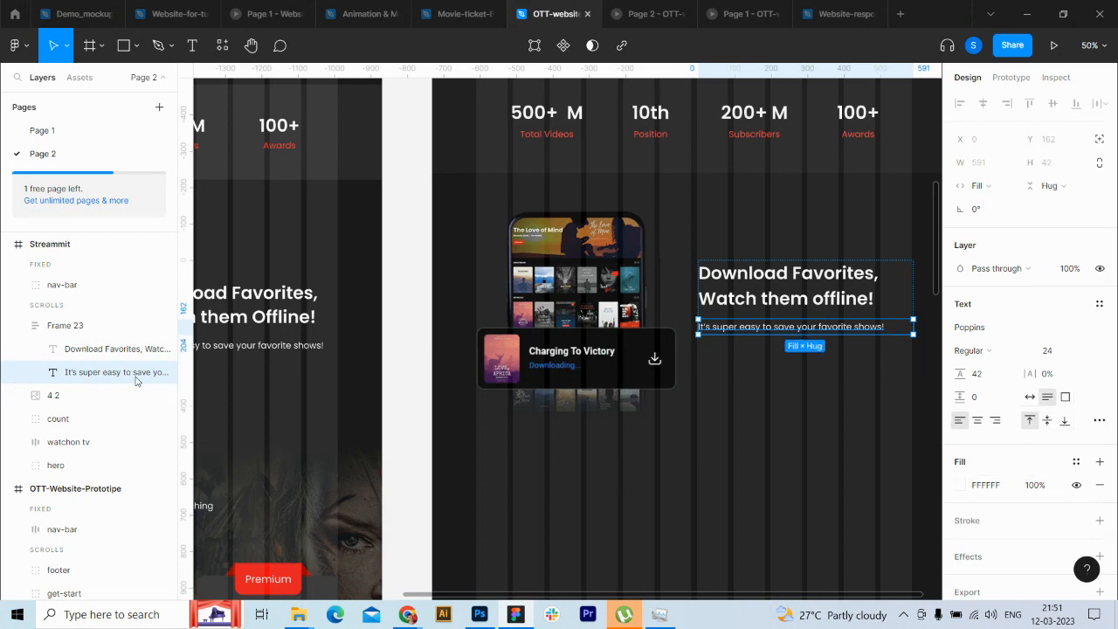
Step: Combine the phone image and the Download Favorites text frame into one horizontal auto layout frame
click(15, 328)
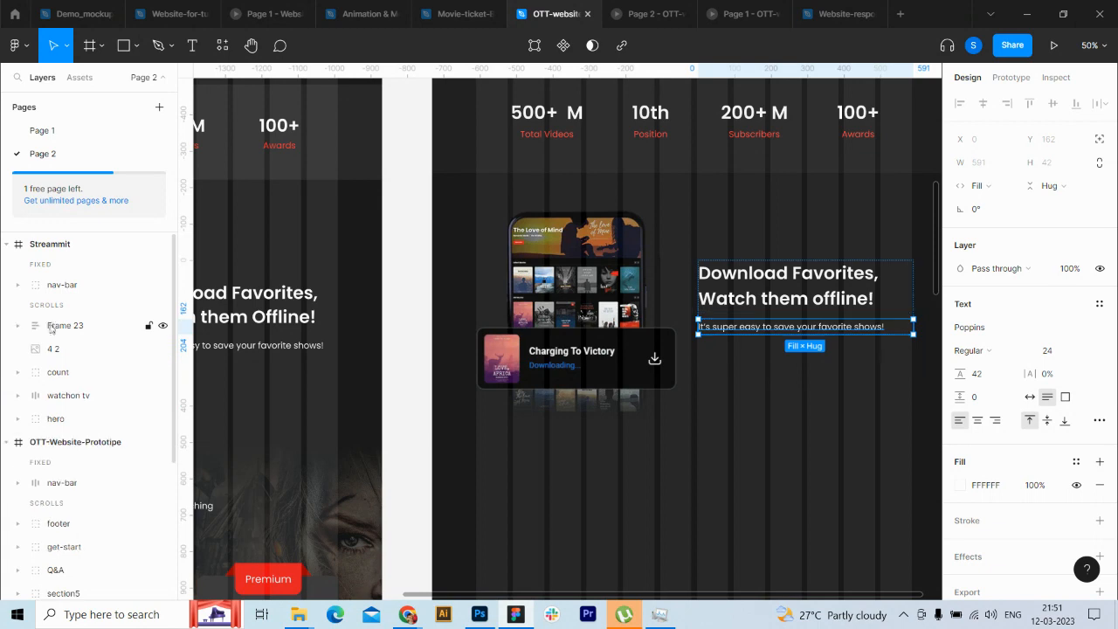
click(54, 325)
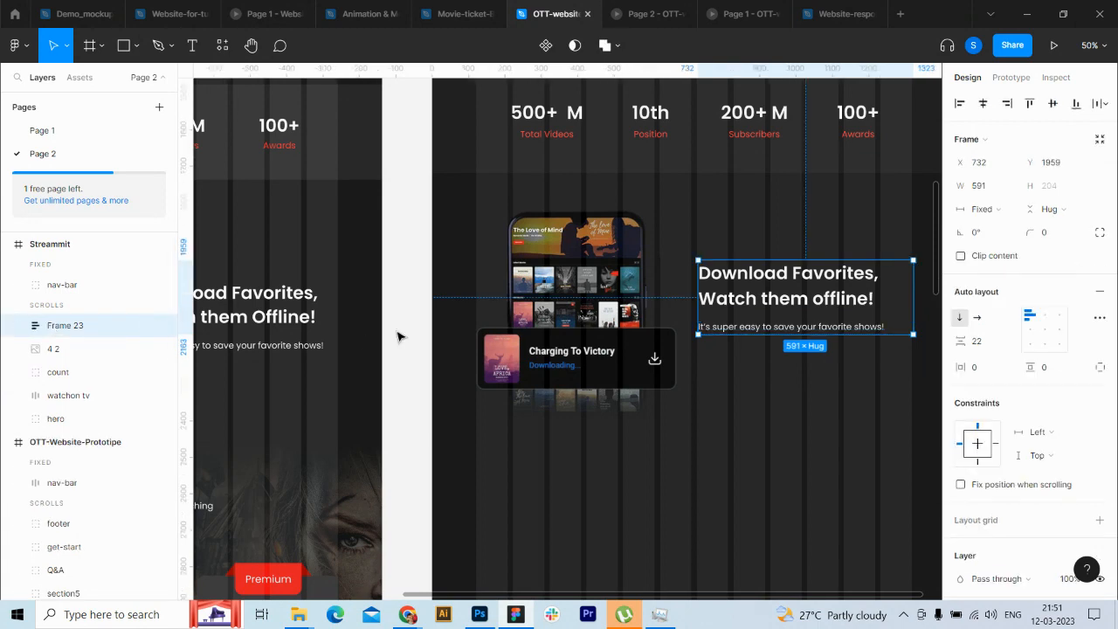
click(18, 325)
click(87, 348)
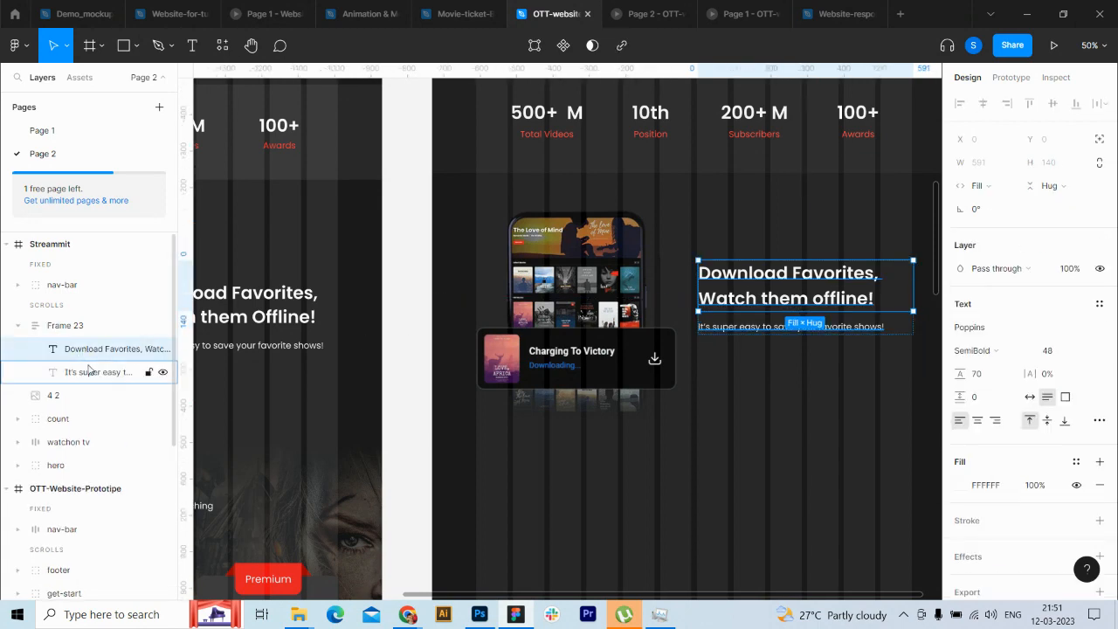
click(90, 373)
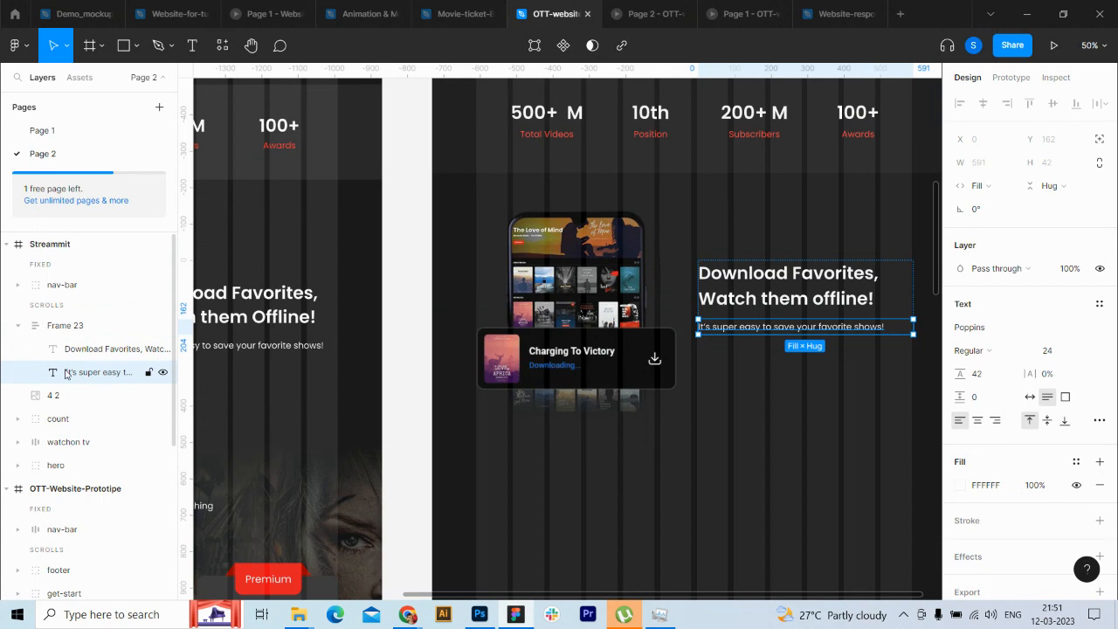
click(19, 327)
shift+click(65, 350)
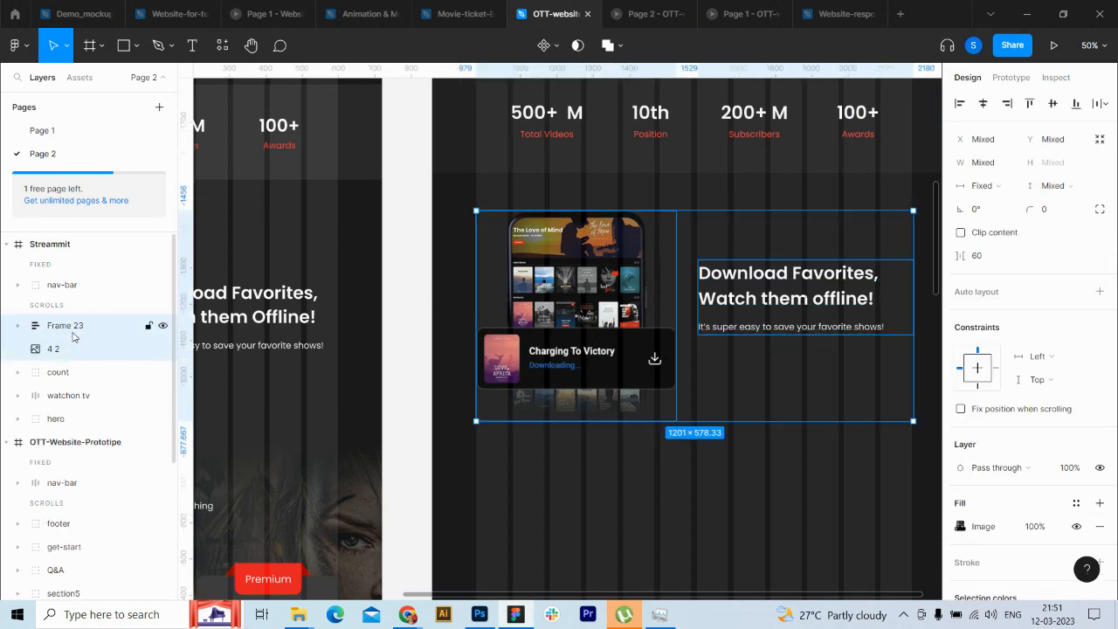
key(shift+a)
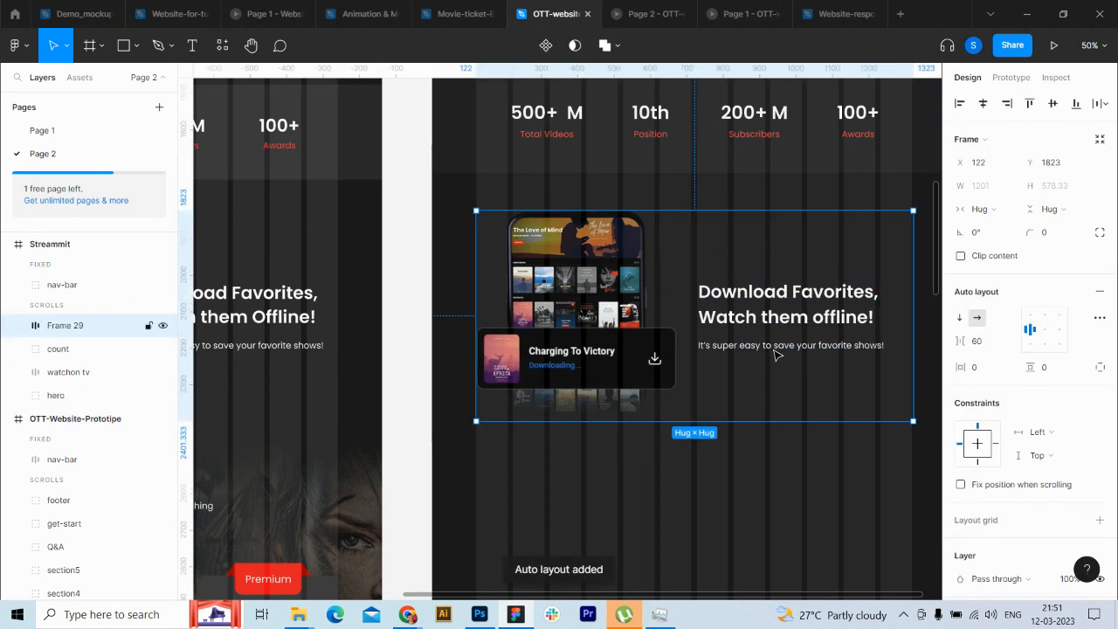
Step: Narrow the text frame inside the new auto layout to a width of 520
click(19, 326)
click(74, 350)
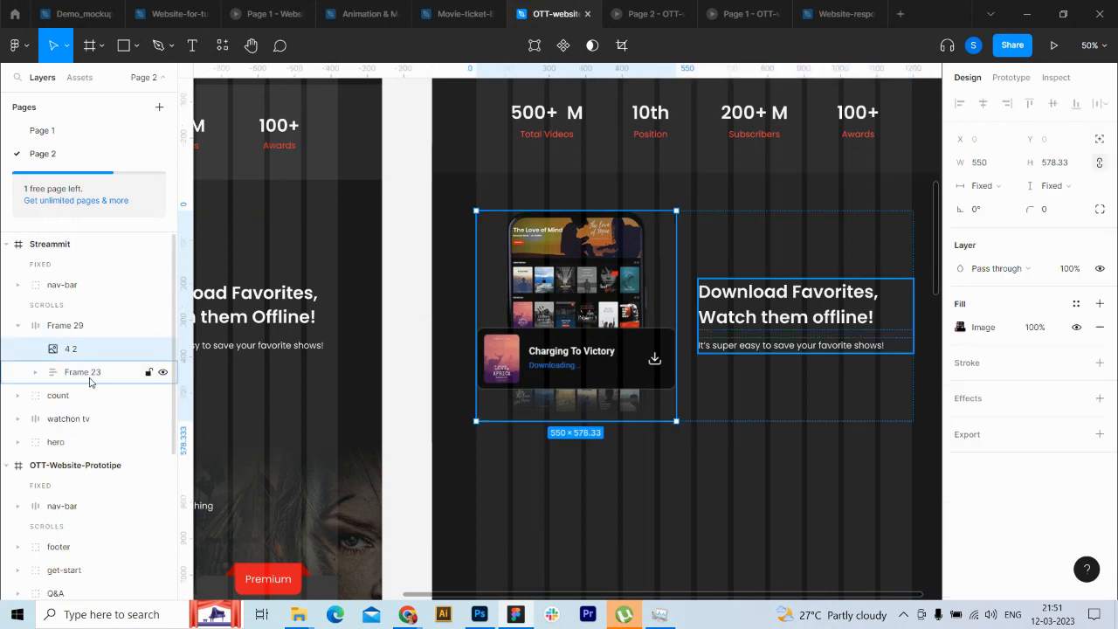
click(90, 379)
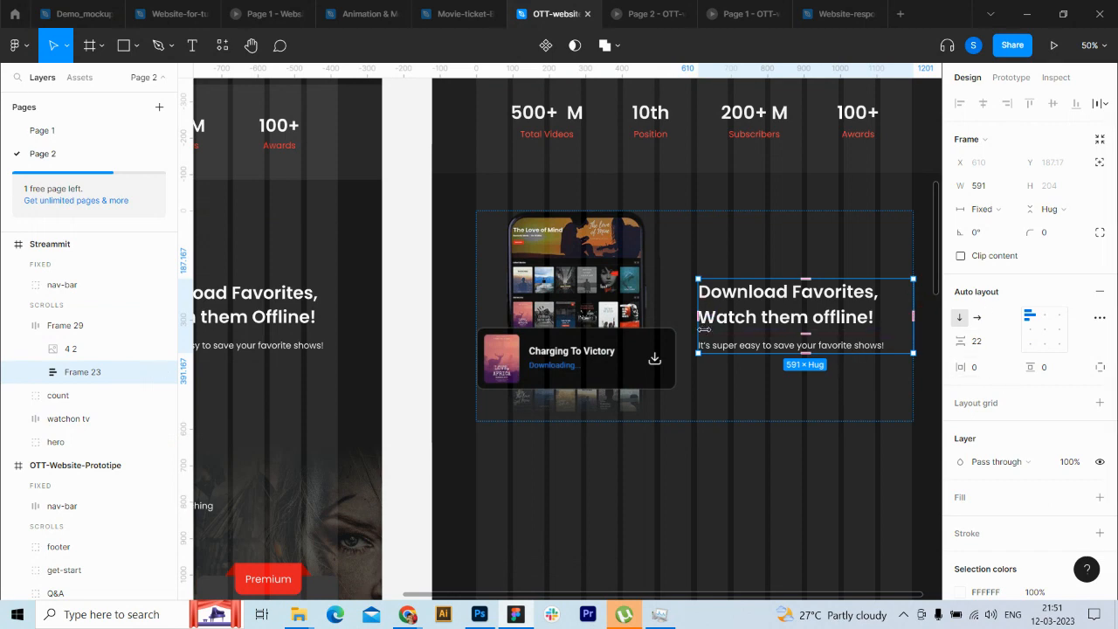
drag(704, 330, 723, 335)
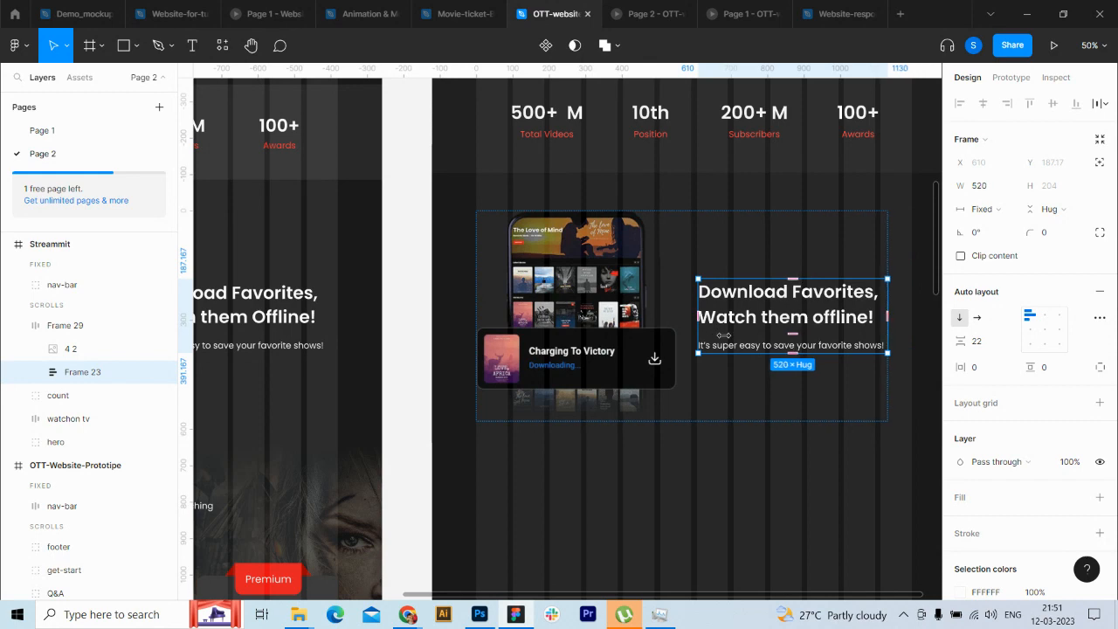
Step: Increase the spacing between the phone image and the text in the auto layout frame to 130
click(75, 335)
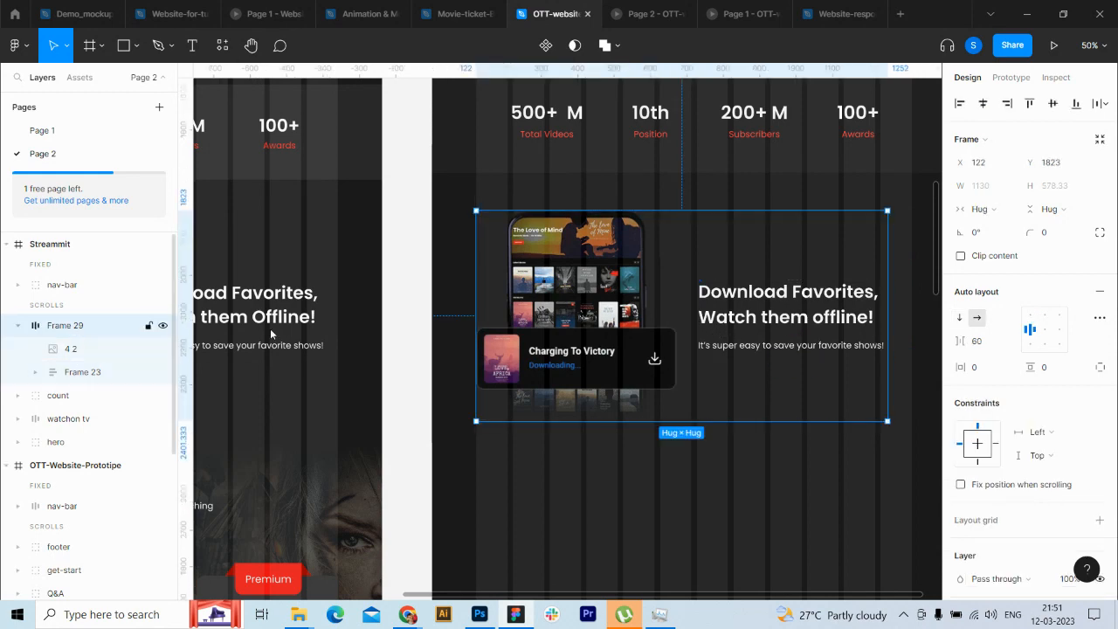
click(993, 342)
key(shift+Up)
key(shift+Up)
key(shift+Up)
key(shift+Up)
key(shift+Up)
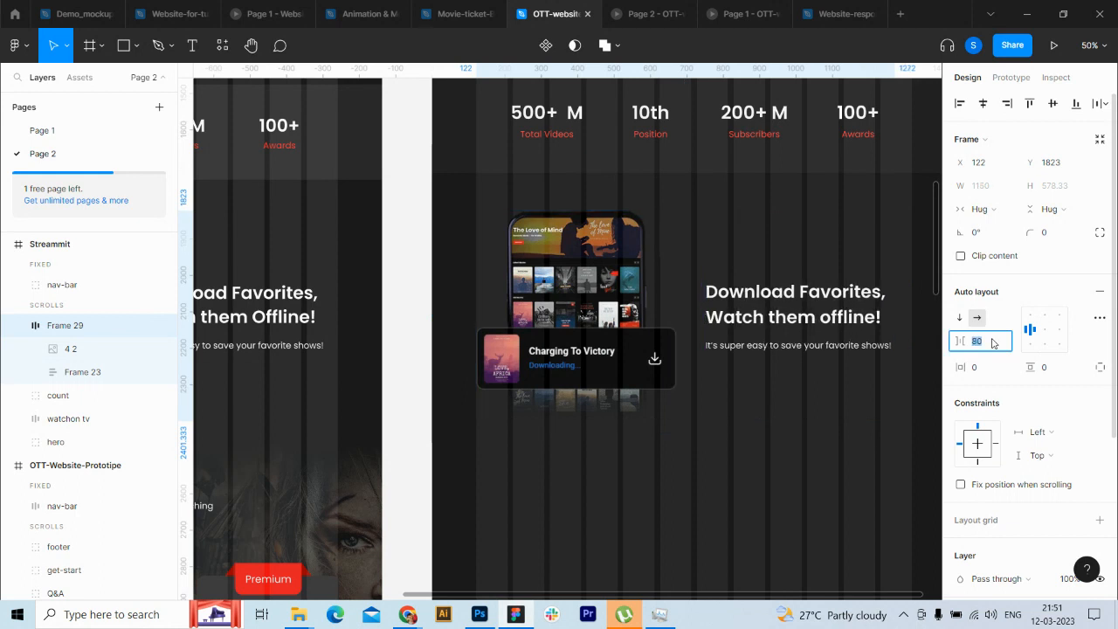
key(shift+Up)
key(shift+Up)
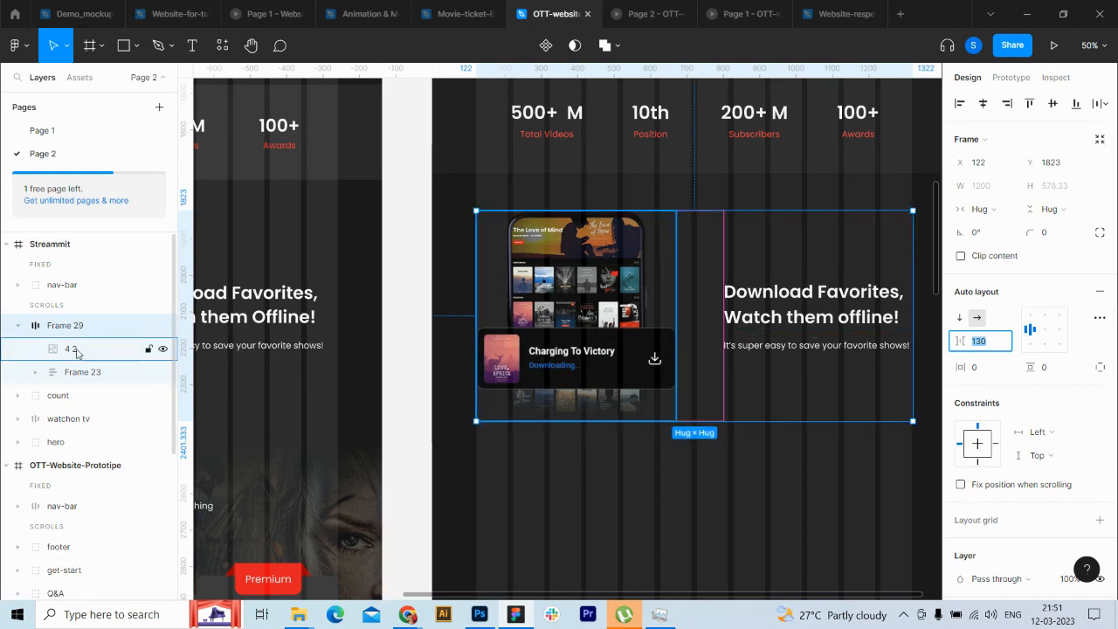
Step: Switch the width of the Download Favorites auto layout frame from hugging its contents to fixed width
click(1067, 435)
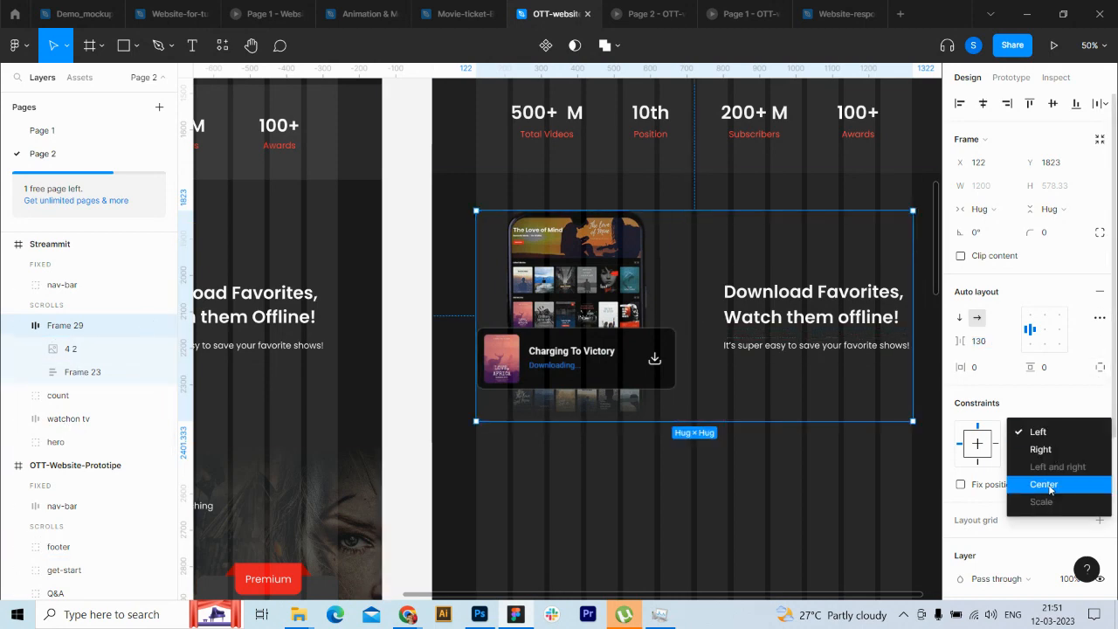
click(1012, 218)
click(983, 208)
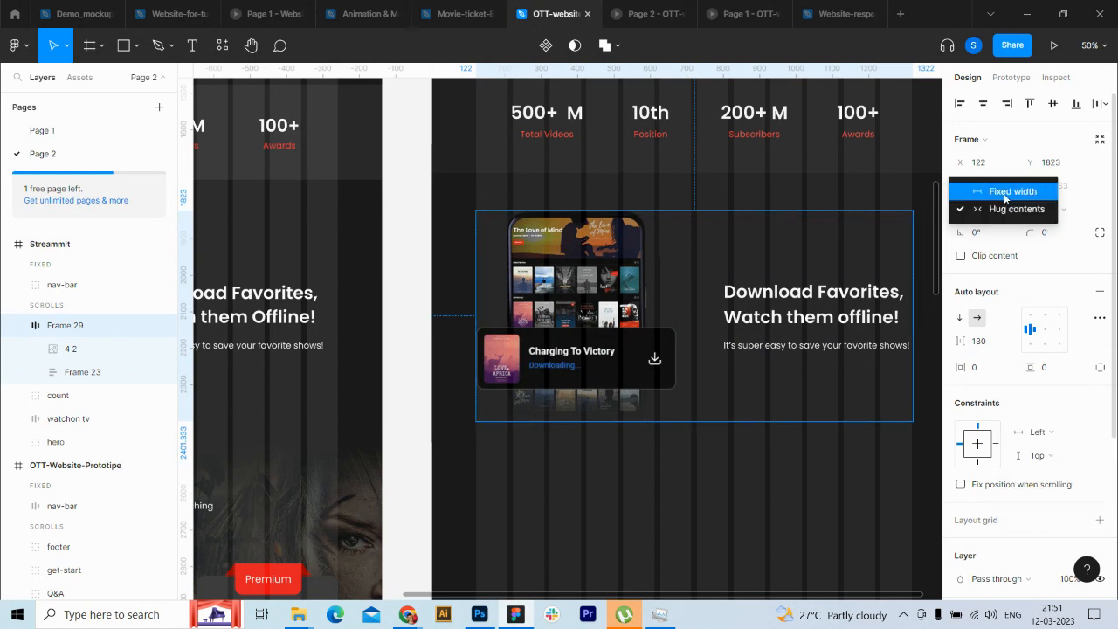
click(1004, 193)
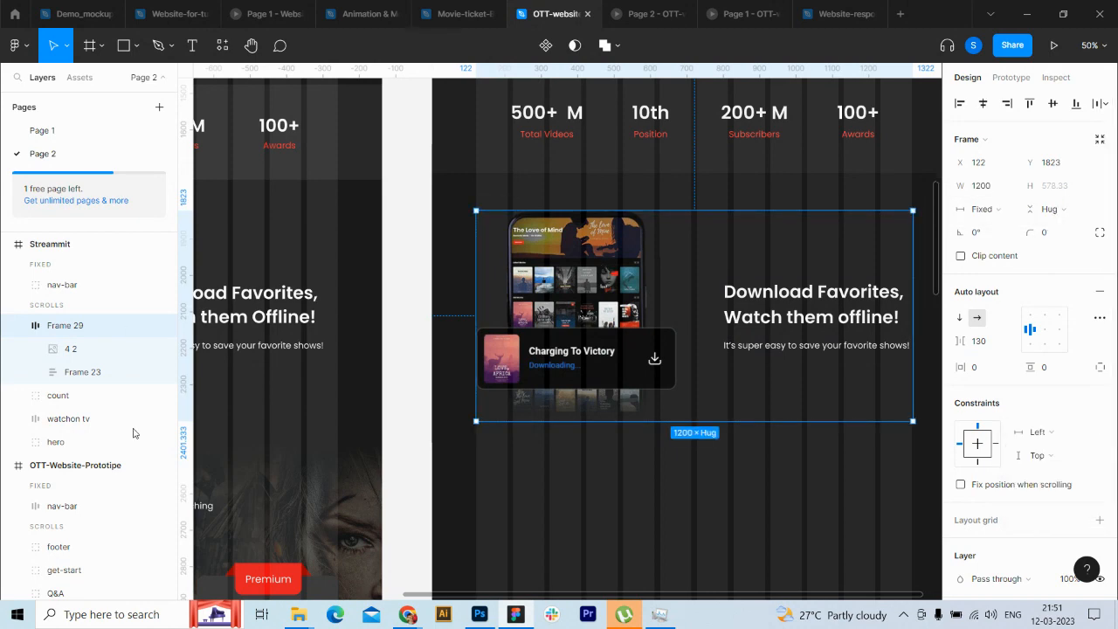
Step: Set the text frame inside the Download Favorites auto layout frame to fill the container horizontally
click(87, 350)
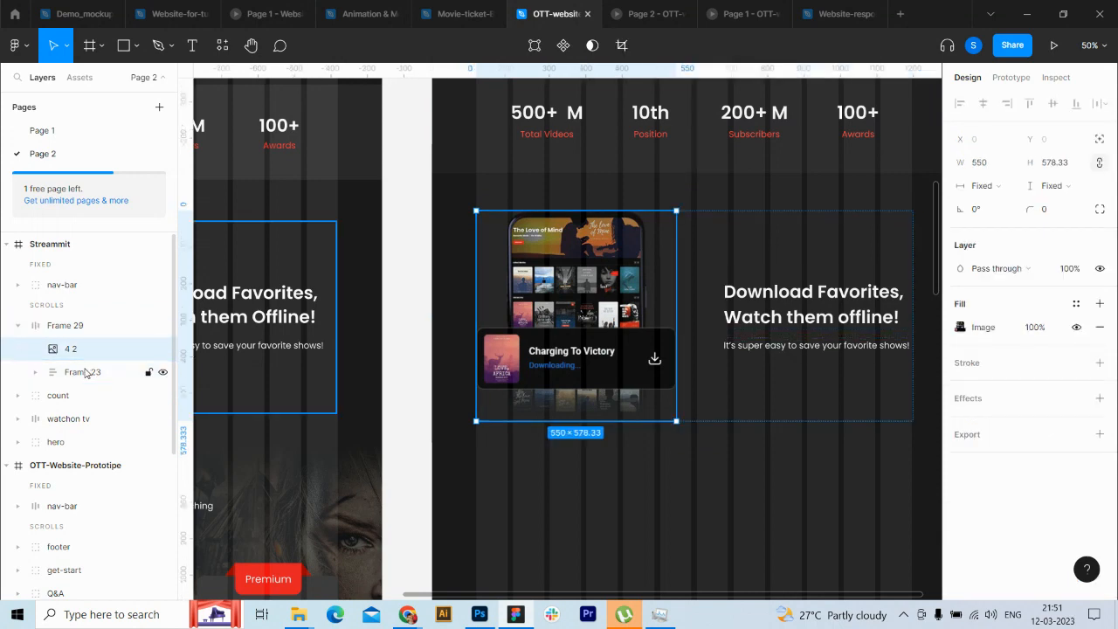
click(86, 372)
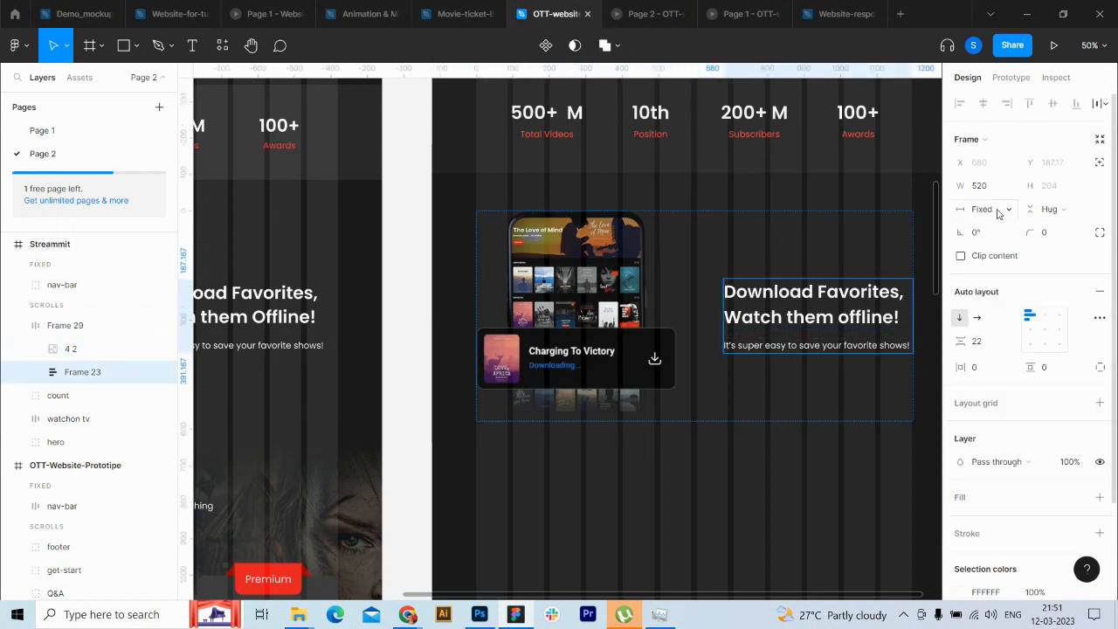
click(982, 209)
click(1010, 245)
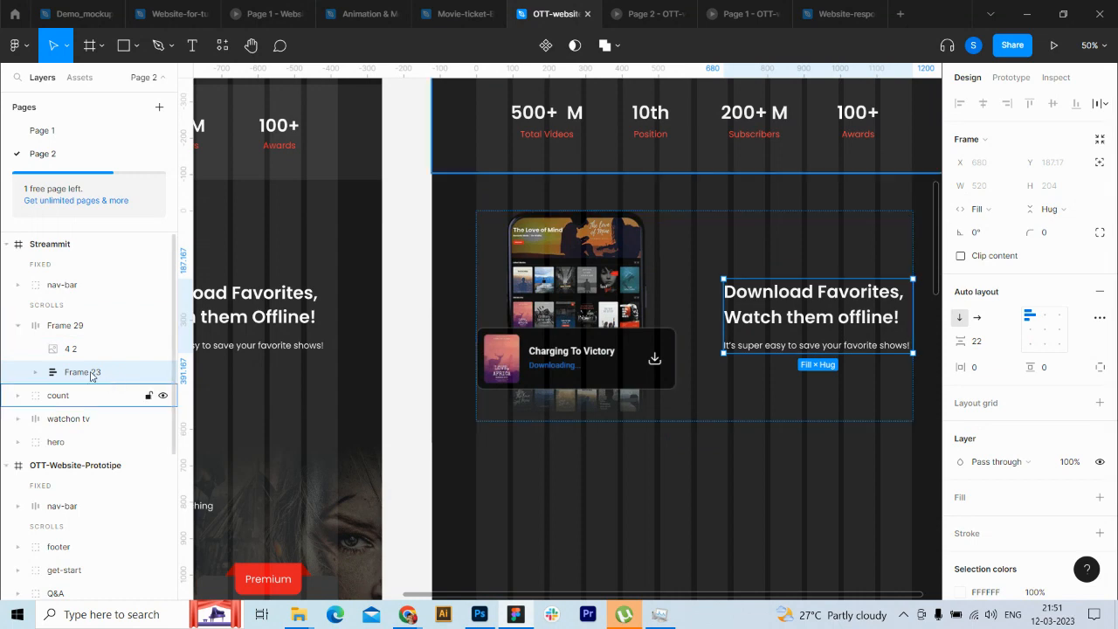
Step: Set the horizontal constraint of the Download Favorites auto layout frame to Scale
click(60, 327)
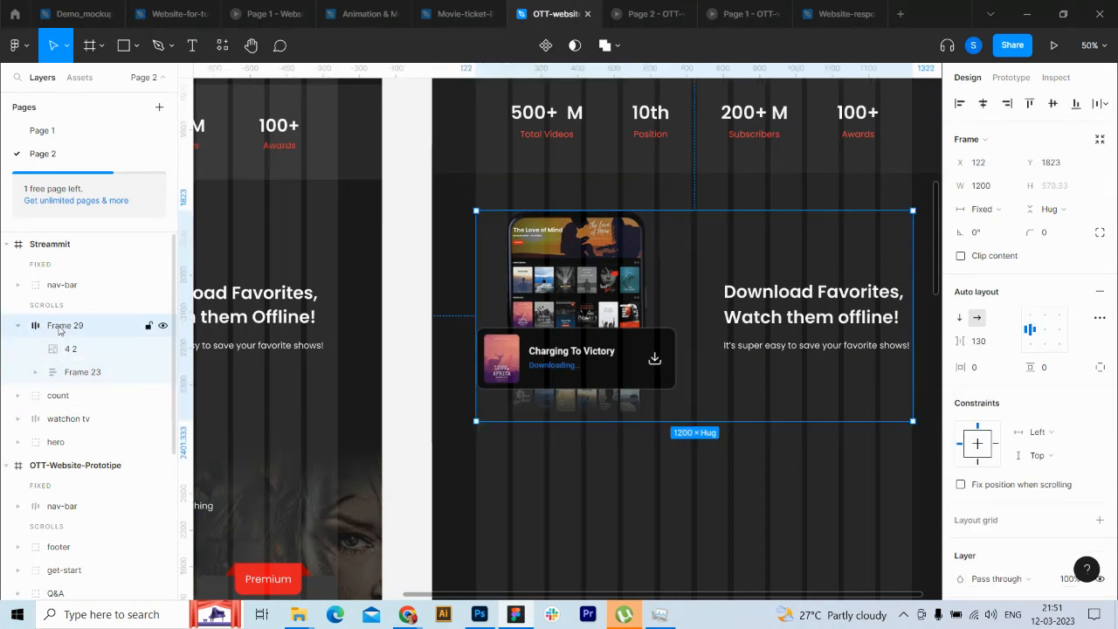
click(19, 325)
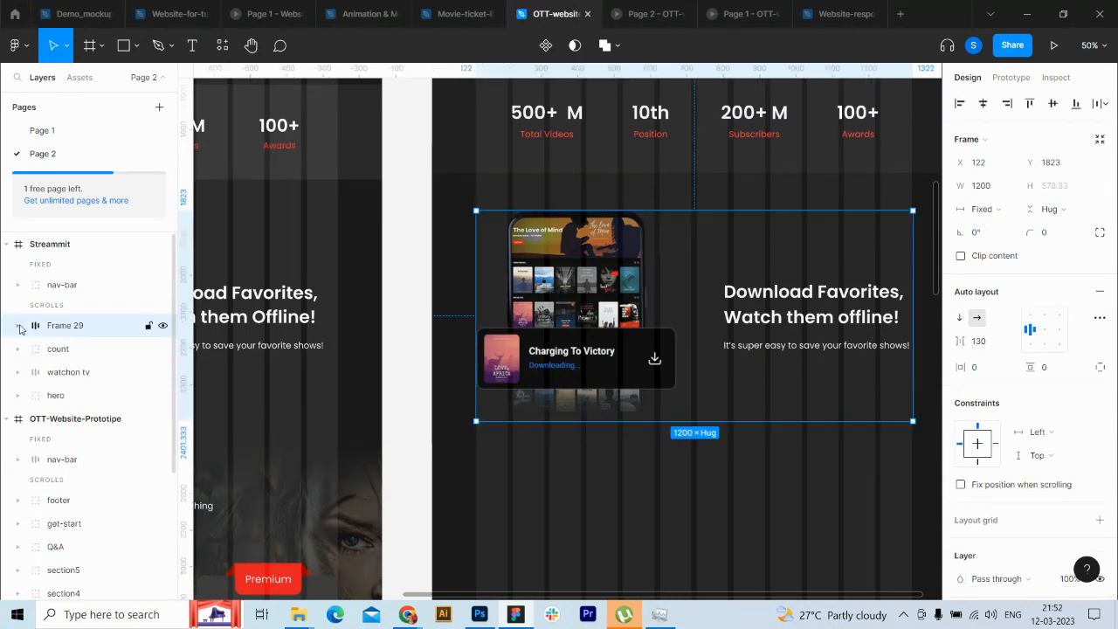
click(1063, 437)
click(1051, 503)
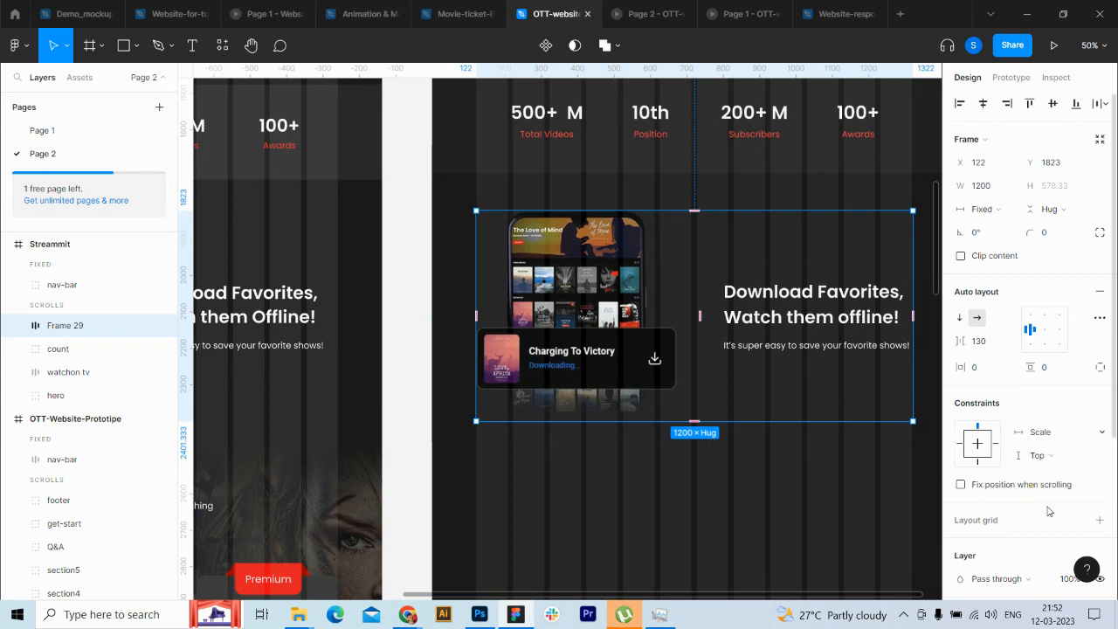
Step: Widen the Streammit frame to test how its sections respond, and undo the resize
key(ctrl+minus)
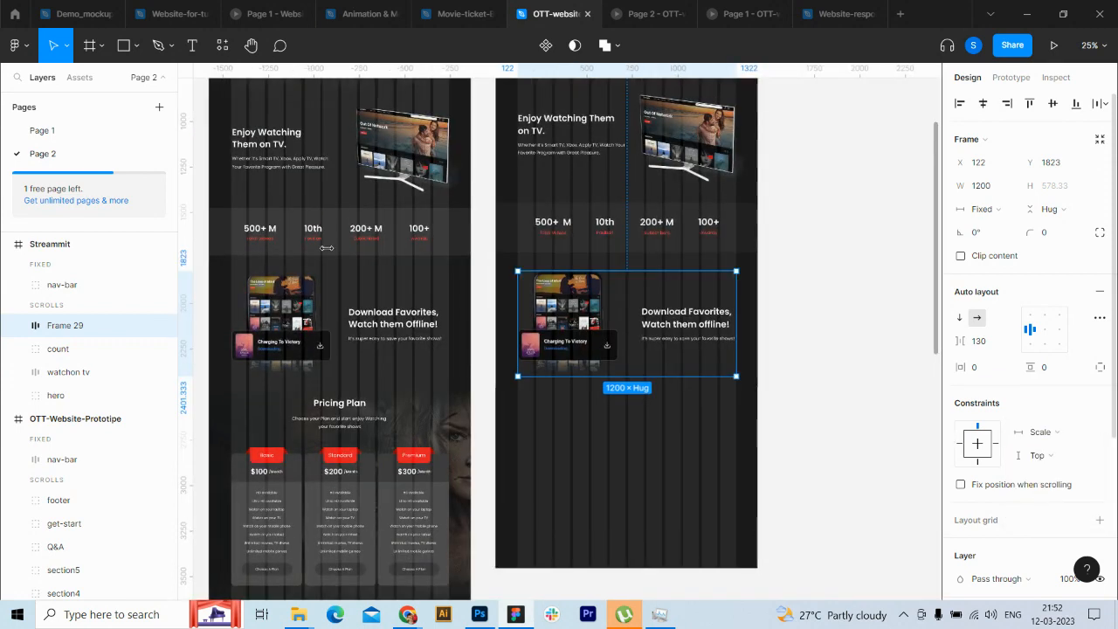
click(82, 244)
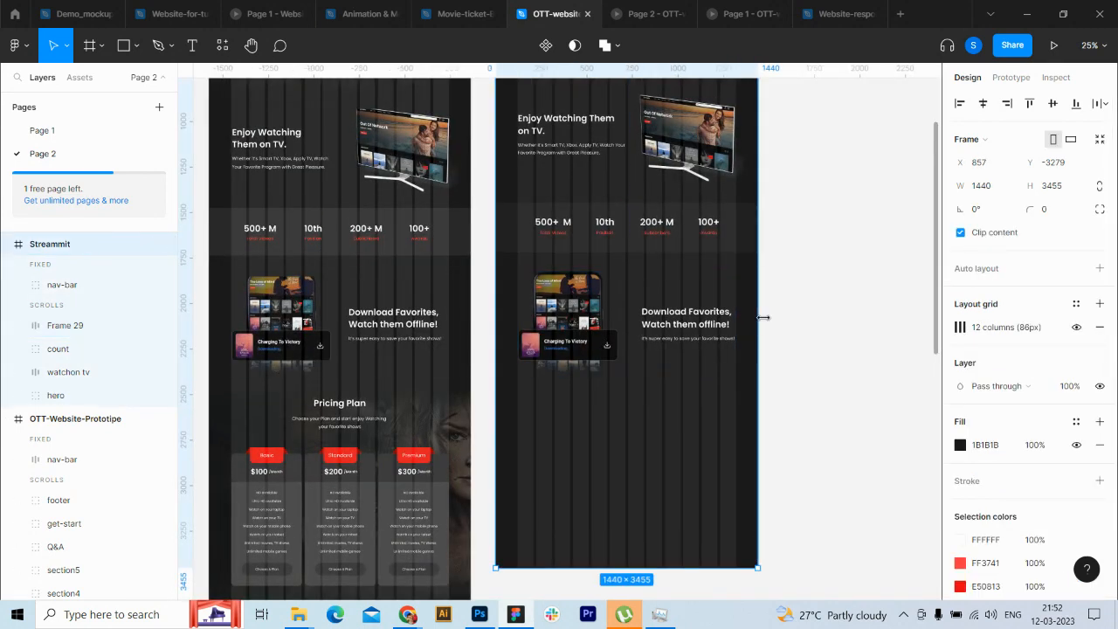
drag(760, 310, 795, 343)
key(ctrl+z)
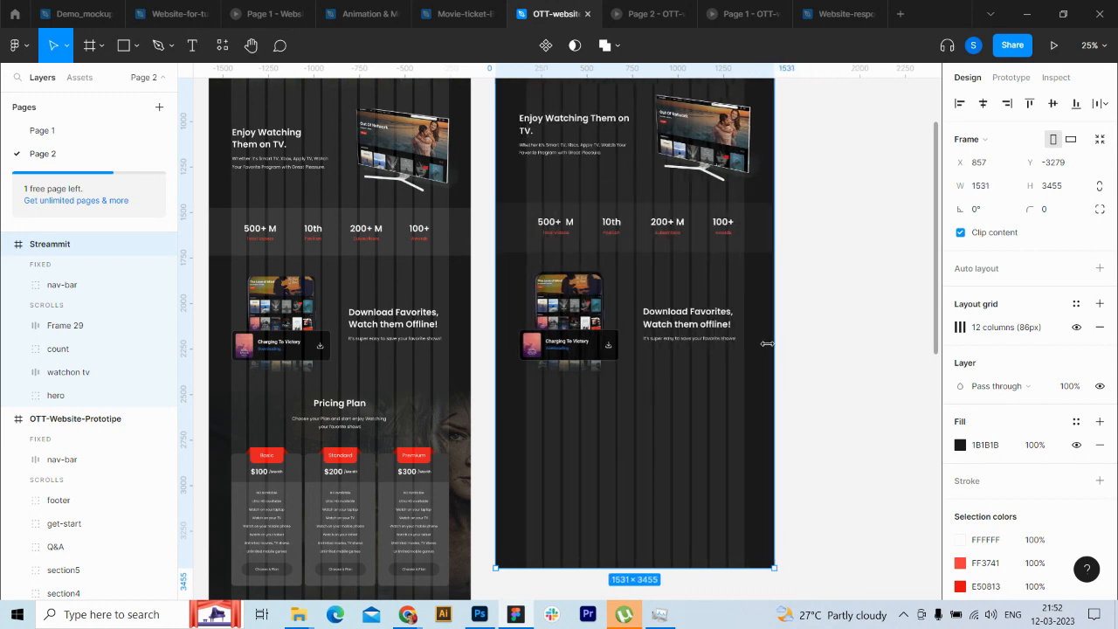
Step: Rename the Download Favorites auto layout frame as "watch offline"
click(64, 328)
double_click(73, 326)
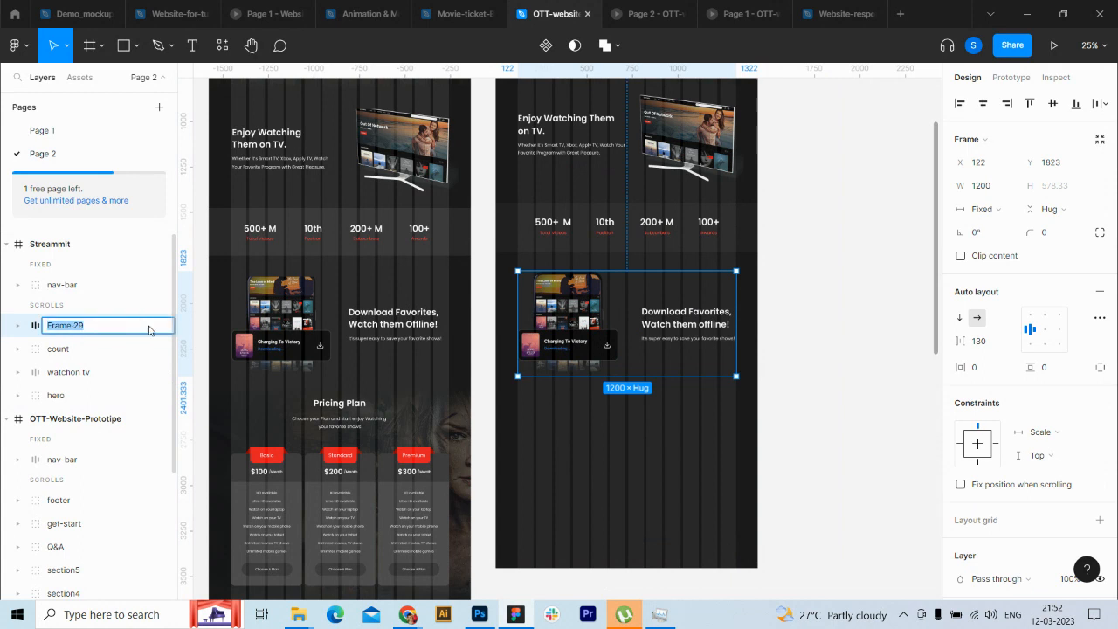
text(watch offline)
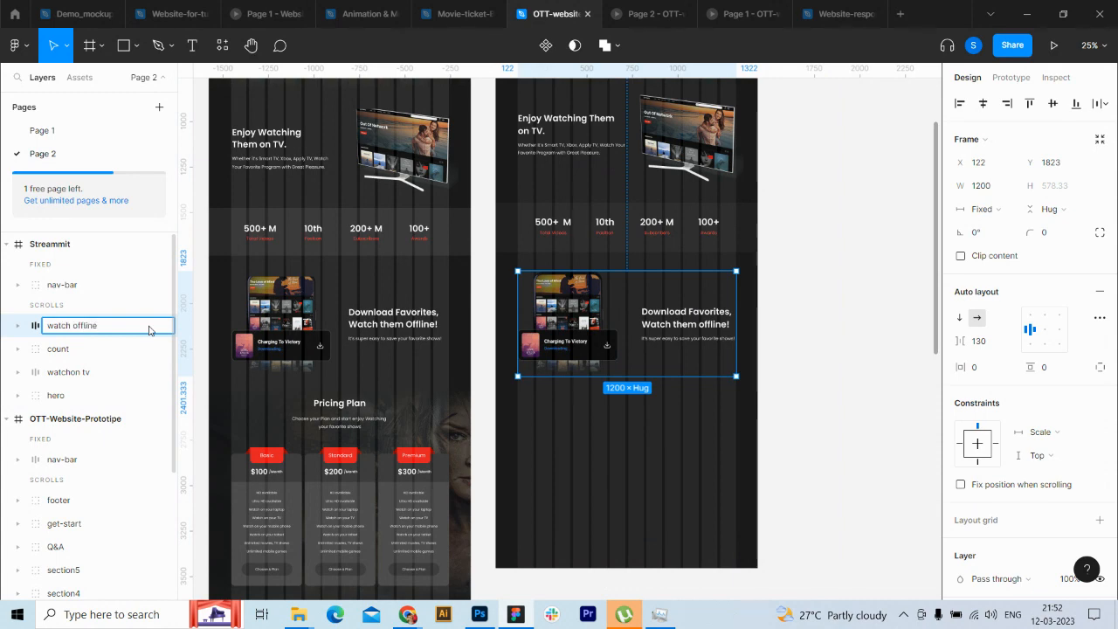
key(Return)
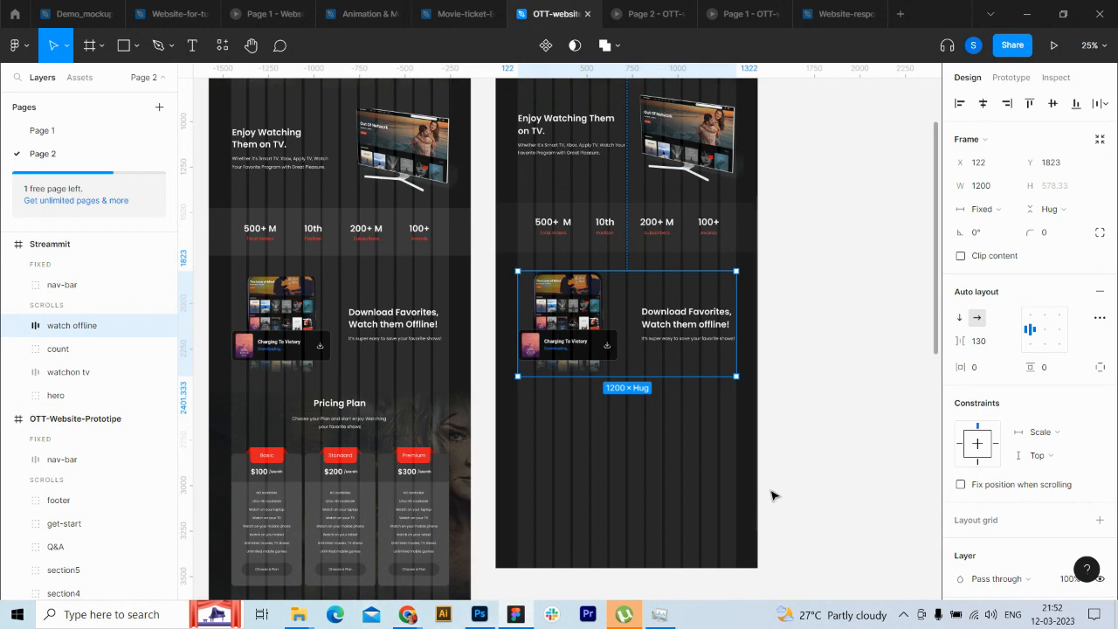
Step: Select the Streammit frame to lengthen it below the Download Favorites section
click(898, 374)
drag(935, 350, 921, 431)
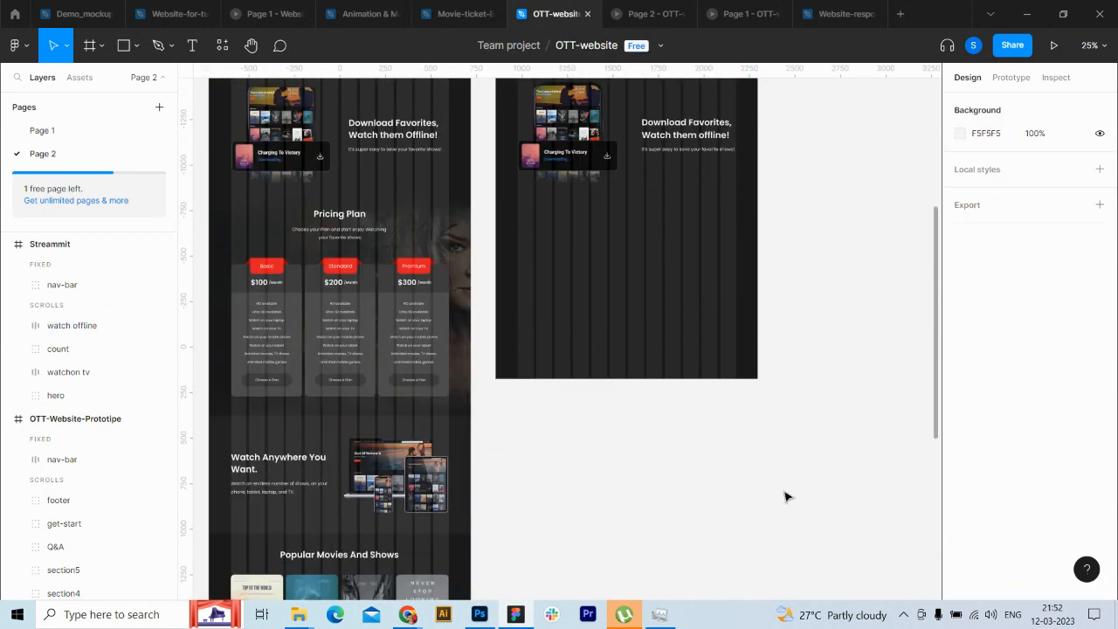
mouse_move(407, 616)
mouse_move(935, 356)
mouse_down()
mouse_move(925, 320)
mouse_move(935, 509)
mouse_move(935, 289)
mouse_move(895, 238)
mouse_move(923, 341)
mouse_up()
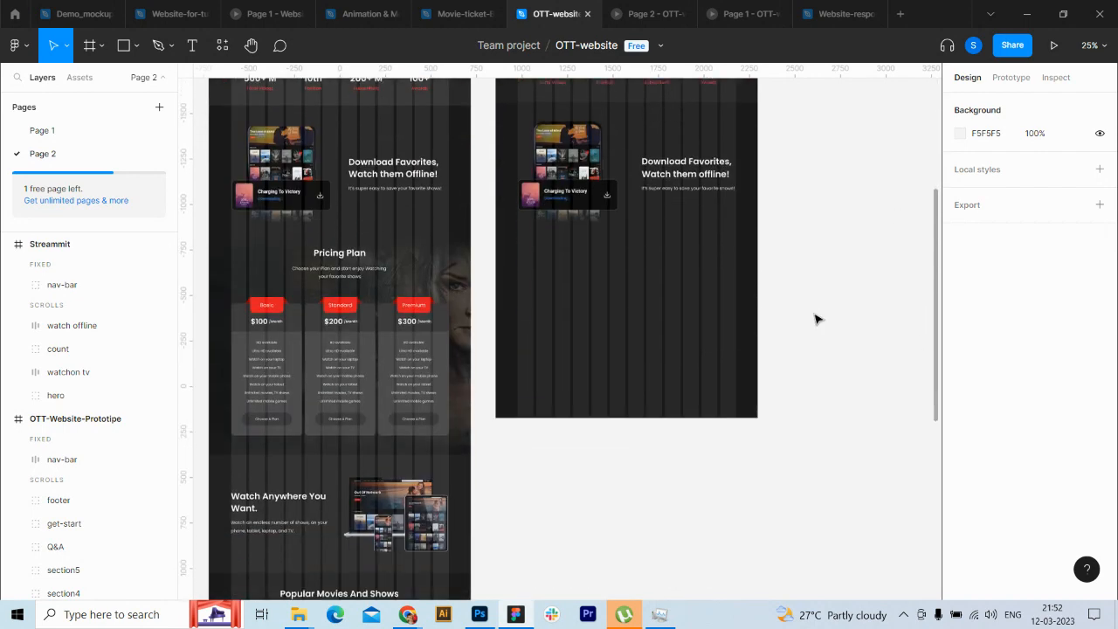
click(589, 411)
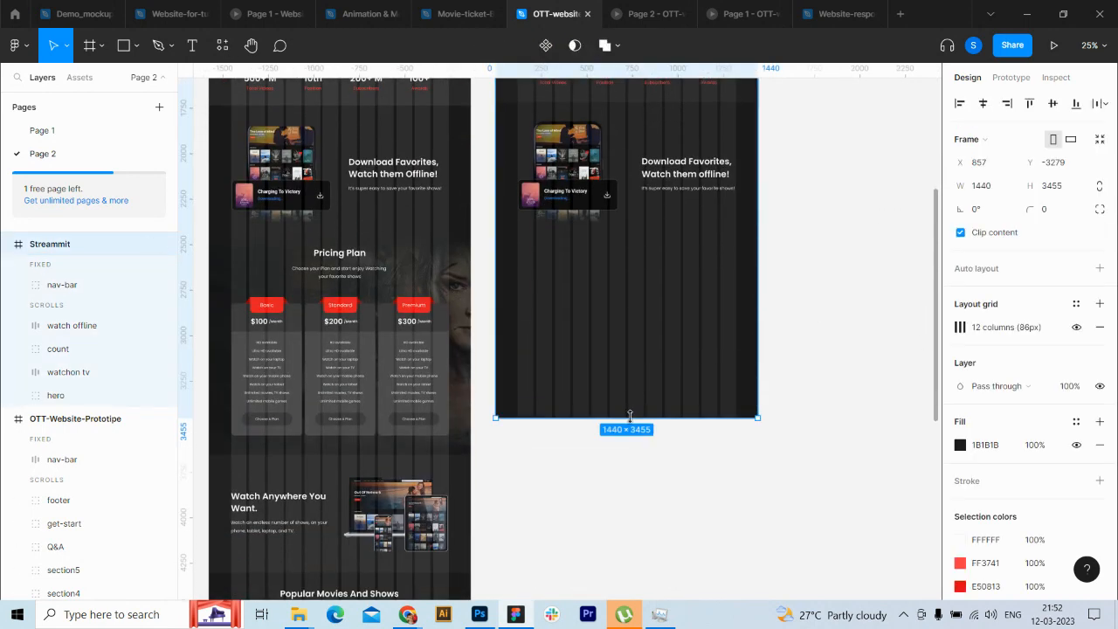
Step: Extend the Streammit frame downward to a height of about 4871, making room for further page sections
drag(630, 418, 648, 548)
scroll(935, 384, up, 5)
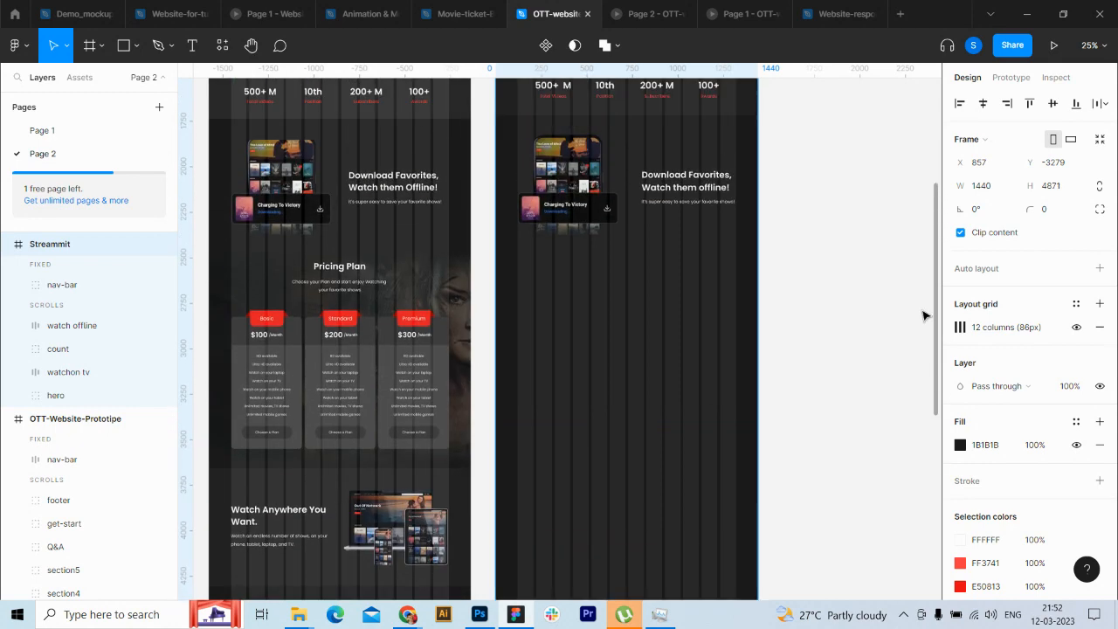
scroll(922, 284, up, 3)
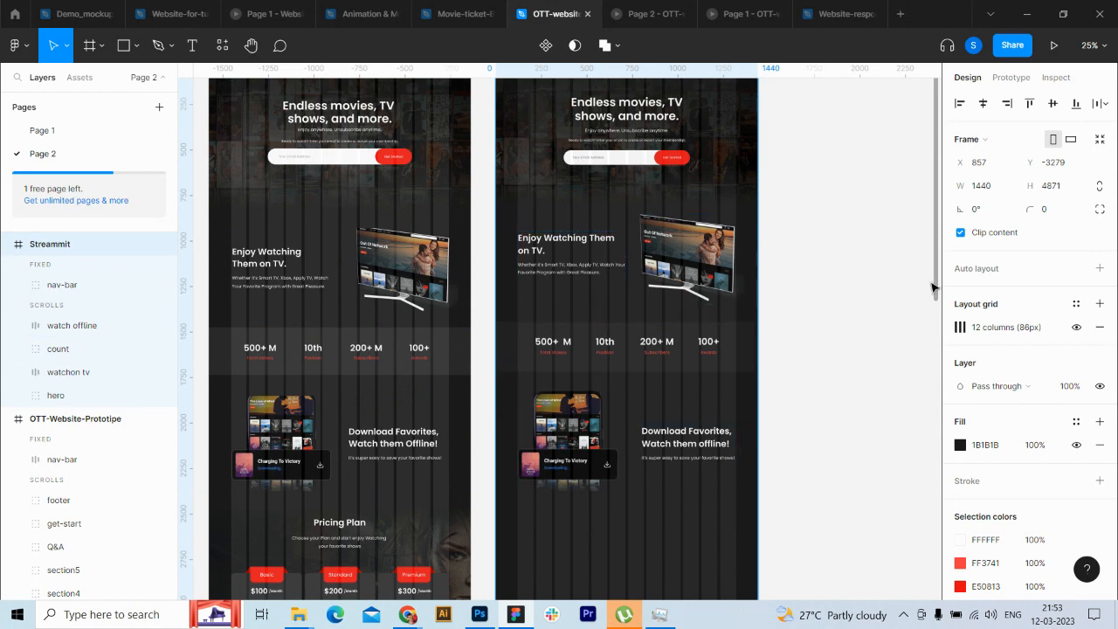
scroll(932, 287, down, 3)
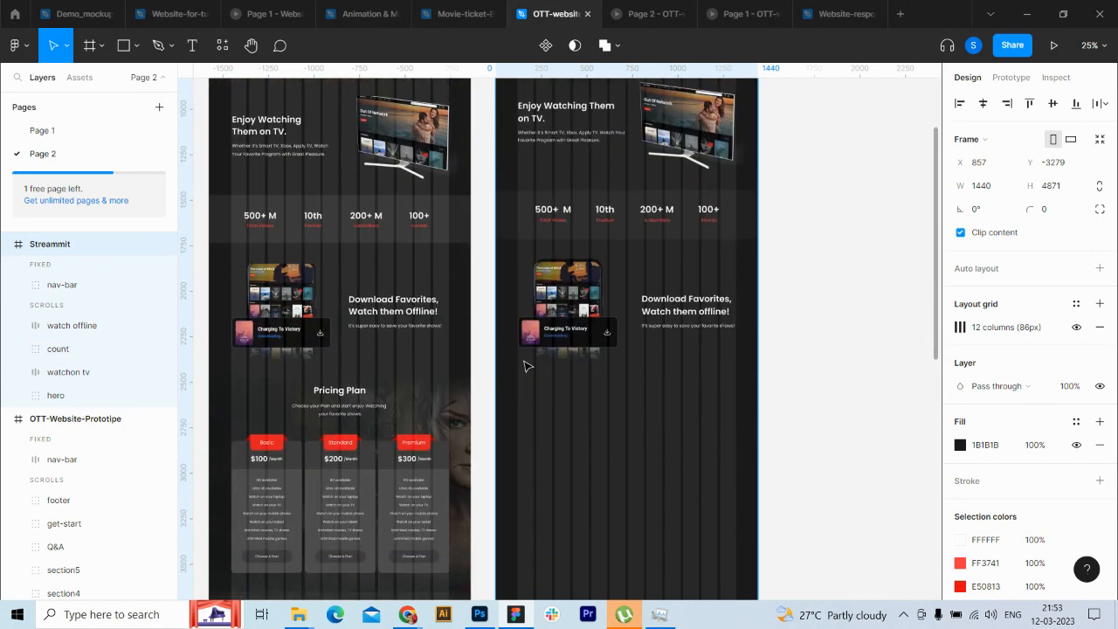
Step: Draw a full-width rectangle, about 1440 × 1078, at Y 2497 below the Download Favorites section of the Streammit frame
click(122, 47)
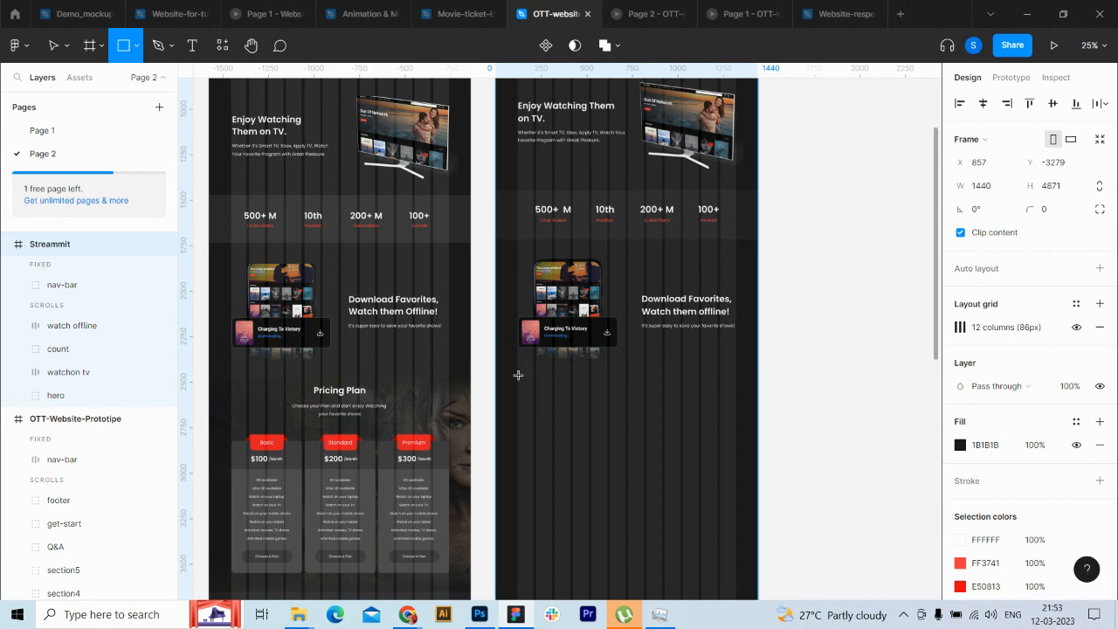
mouse_move(496, 375)
mouse_down()
mouse_move(751, 467)
mouse_move(760, 537)
mouse_up()
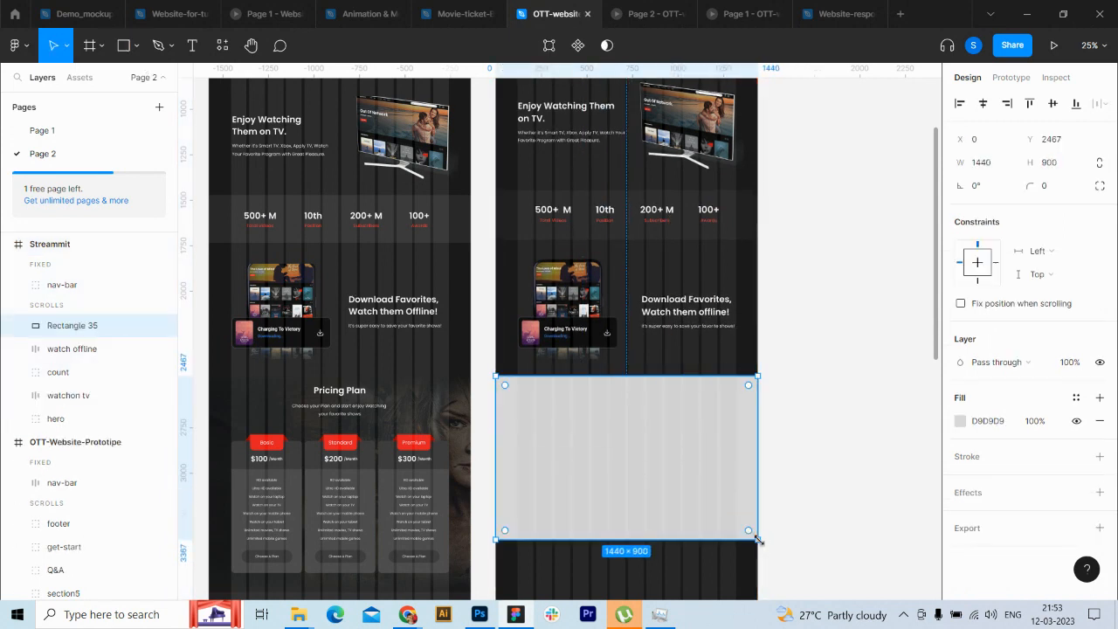
key(shift+Down)
key(shift+Down)
key(shift+Down)
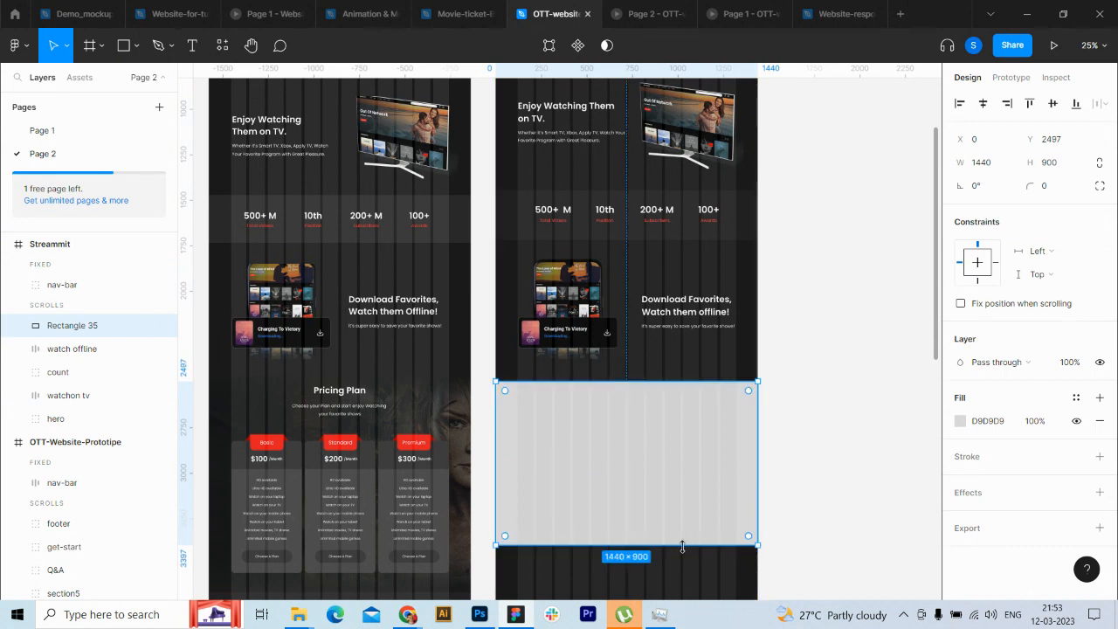
drag(682, 544, 686, 578)
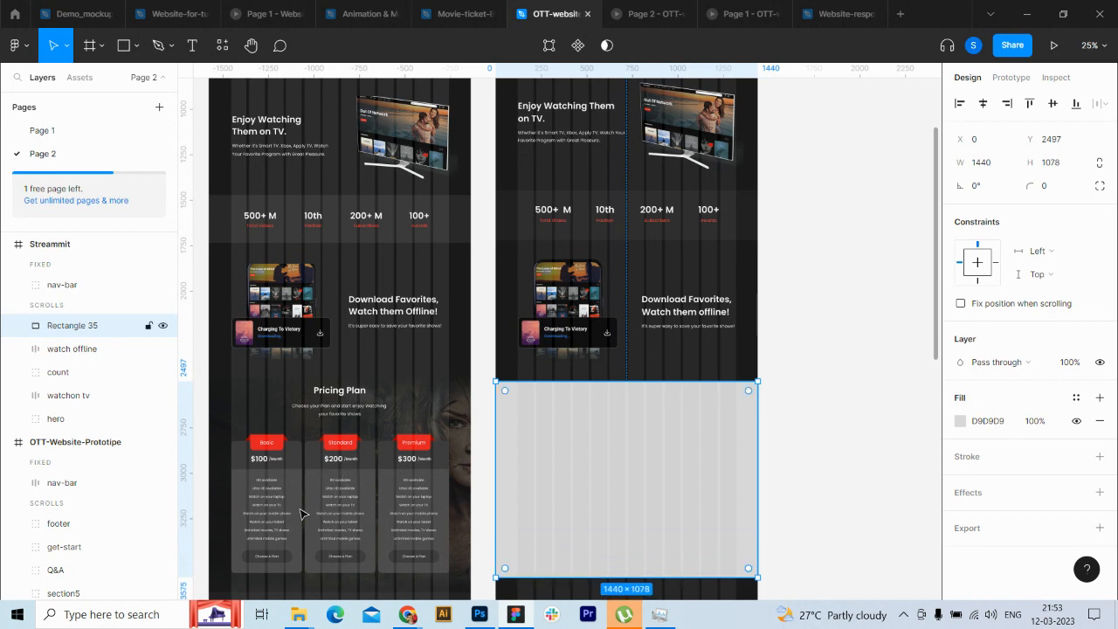
Step: Change the new rectangle's fill to an image, using slide03.jpg
click(962, 421)
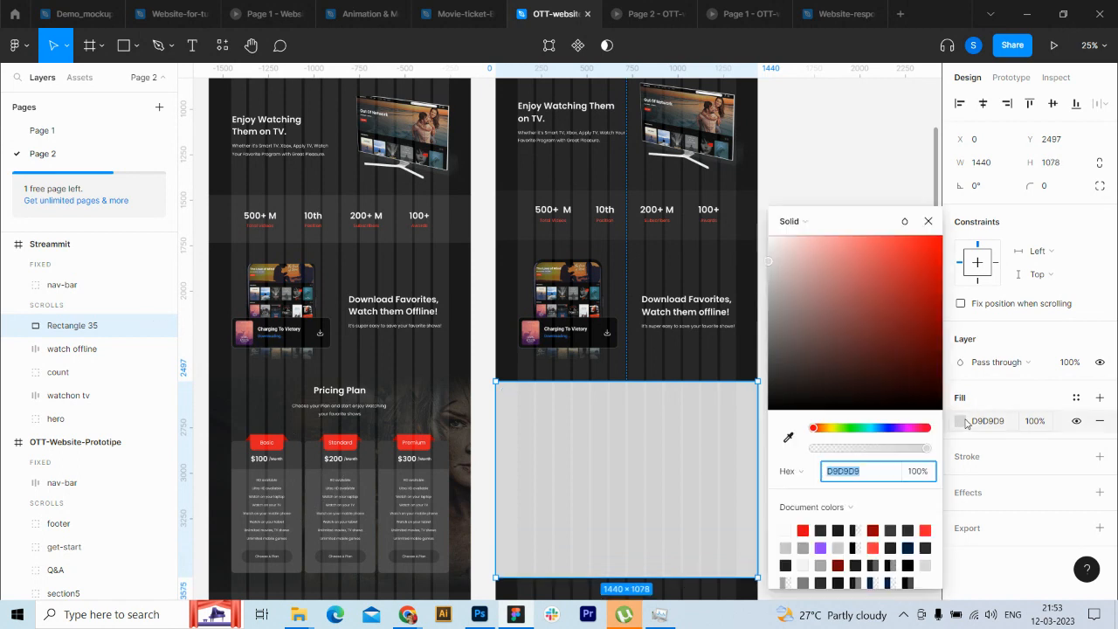
click(807, 222)
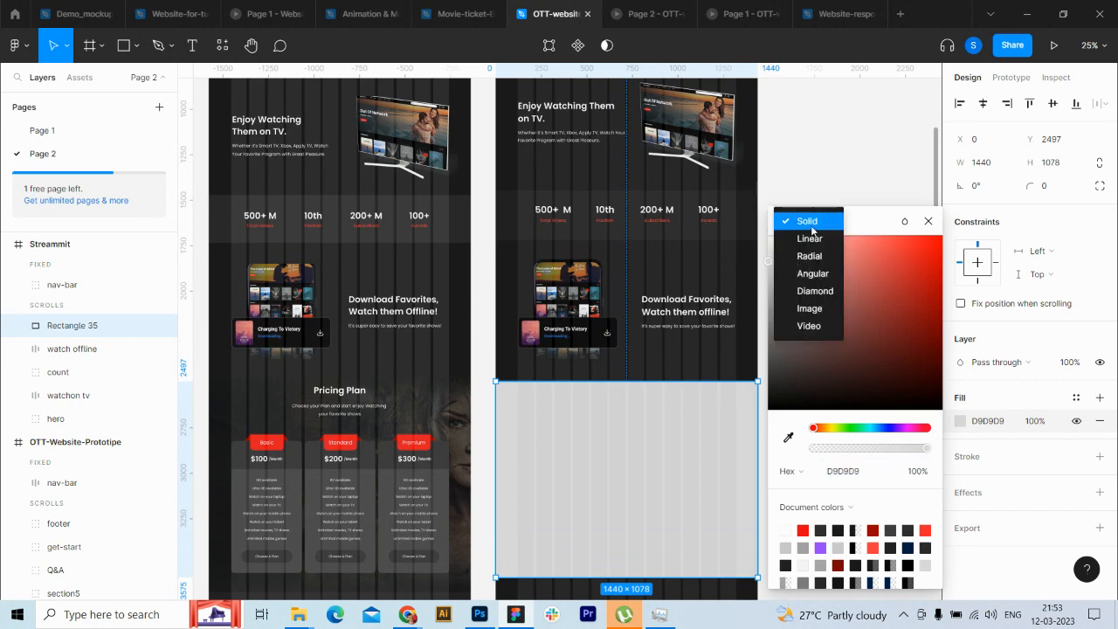
click(817, 310)
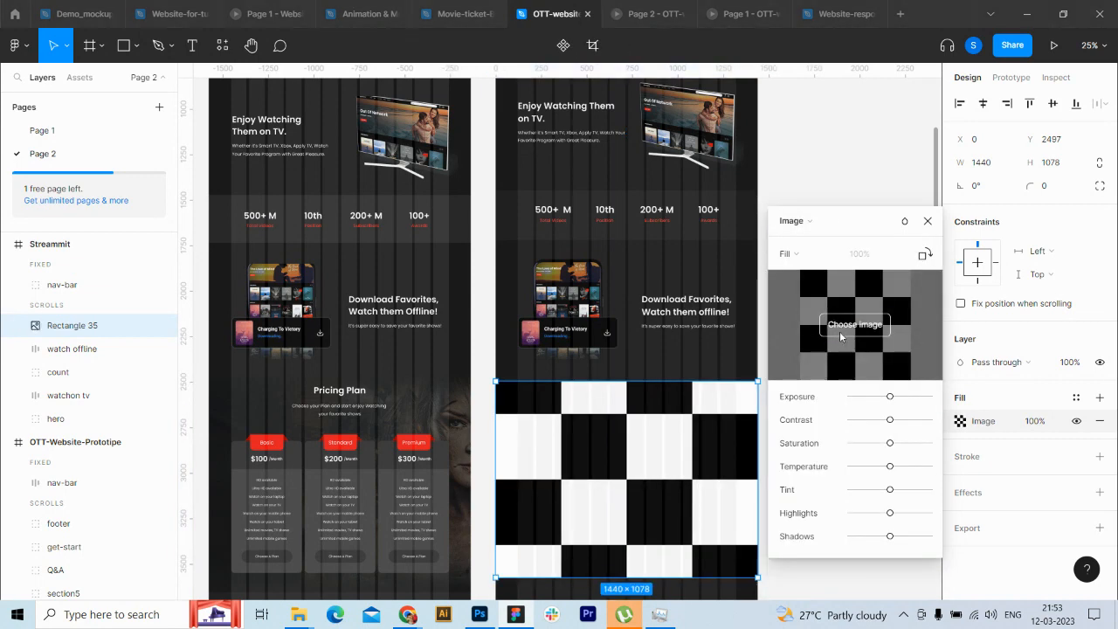
click(839, 331)
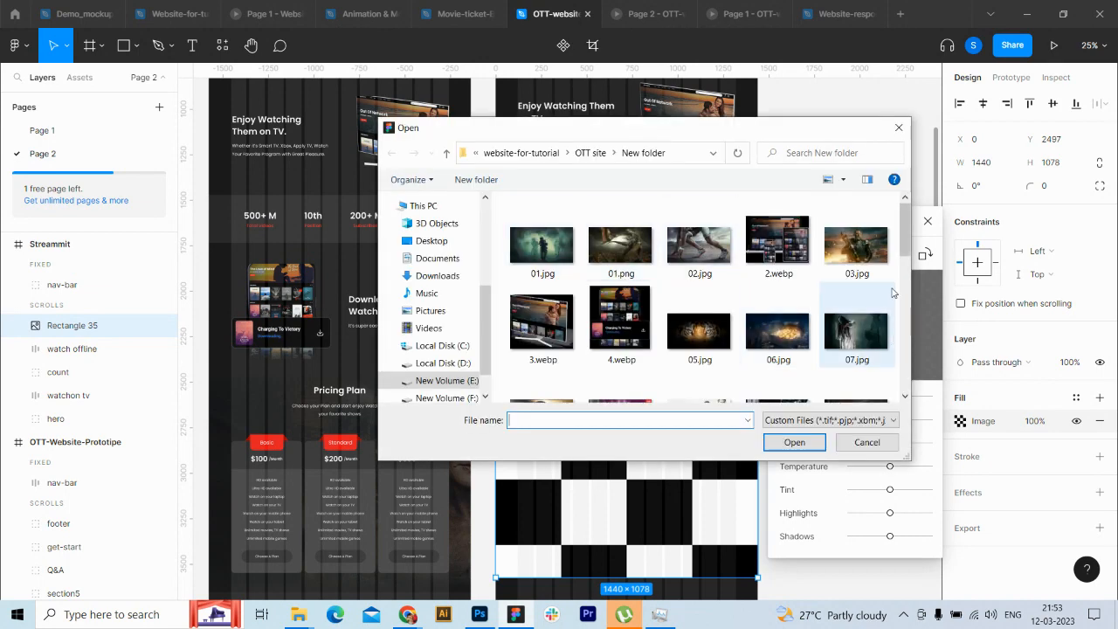
drag(904, 259, 911, 382)
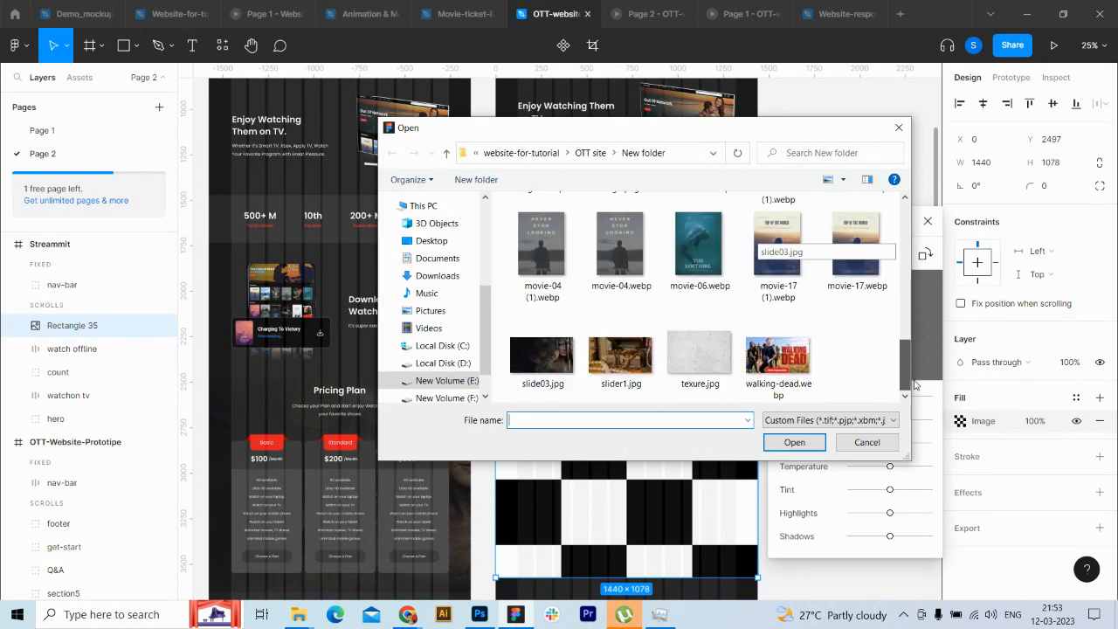
click(542, 354)
click(795, 443)
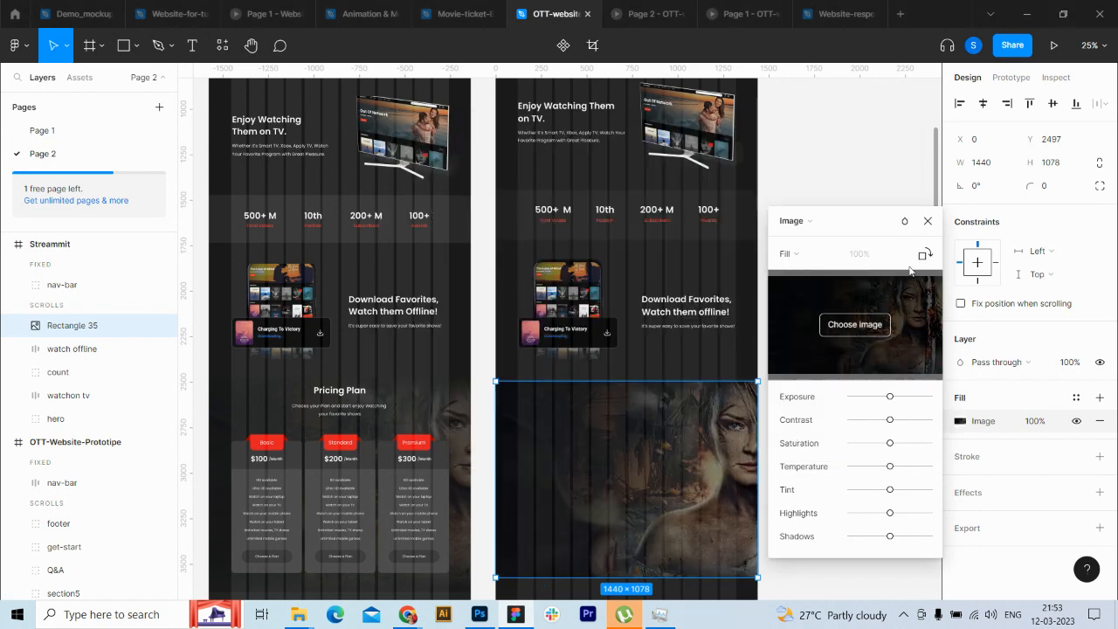
click(929, 221)
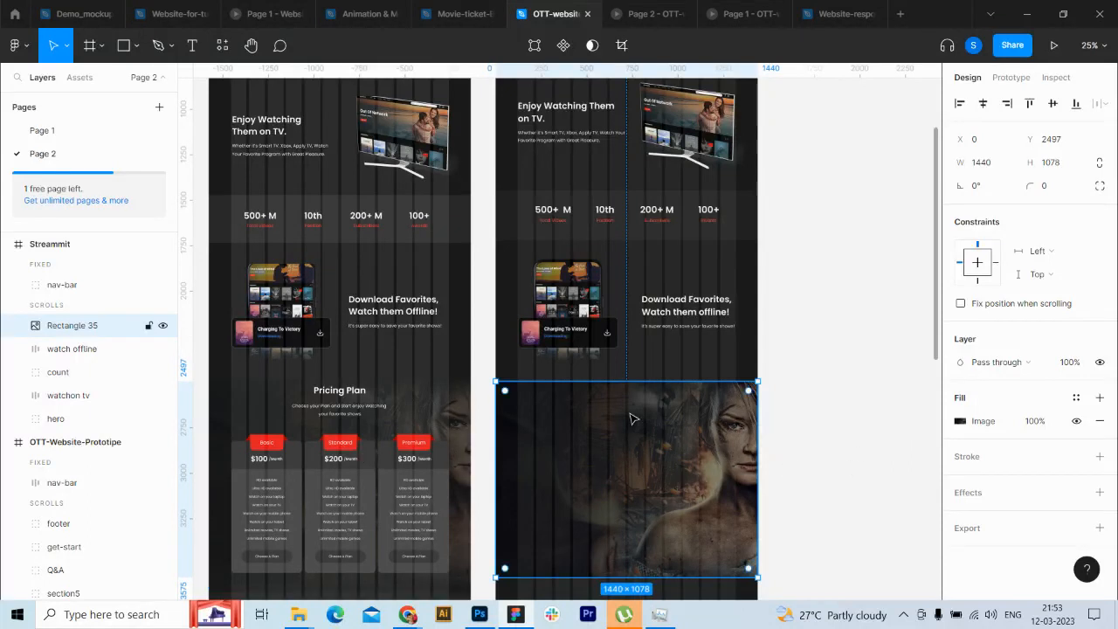
Step: Examine the fill settings of the background rectangle in the reference design's Pricing Plan section
click(461, 427)
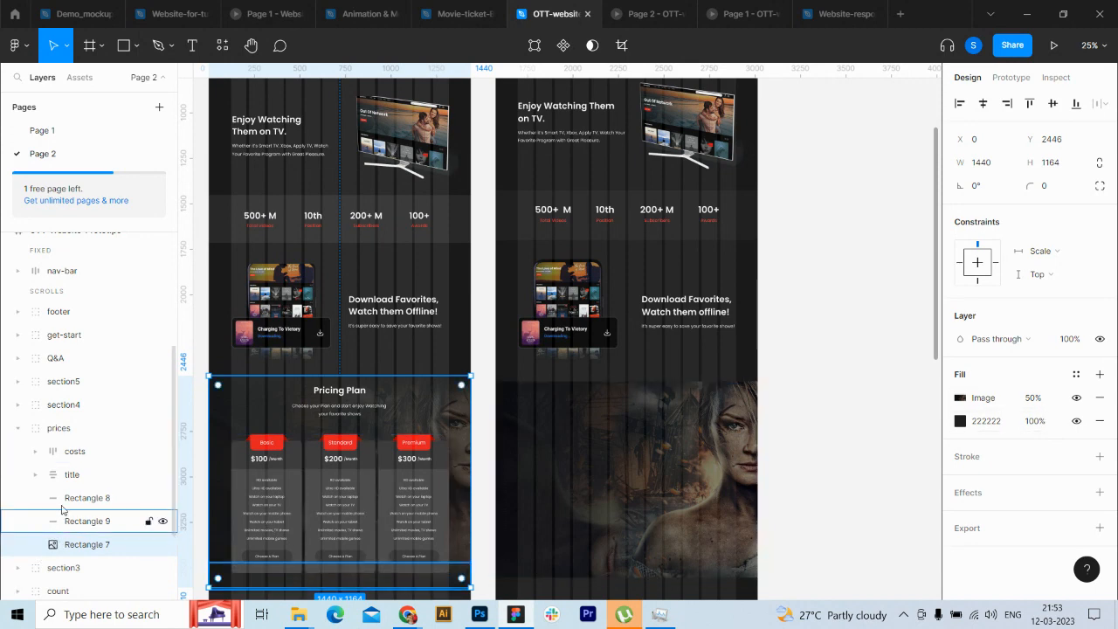
scroll(175, 349, up, 5)
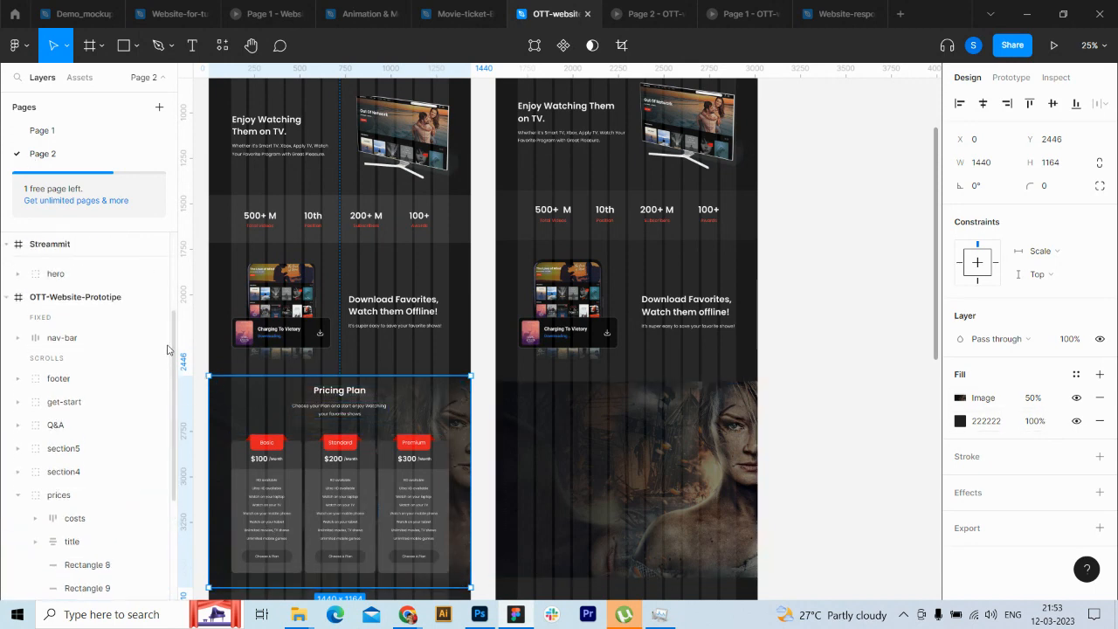
drag(175, 303, 170, 251)
Step: Add a black 000000 fill over the image on Rectangle 35 and set its opacity to 50%
click(140, 325)
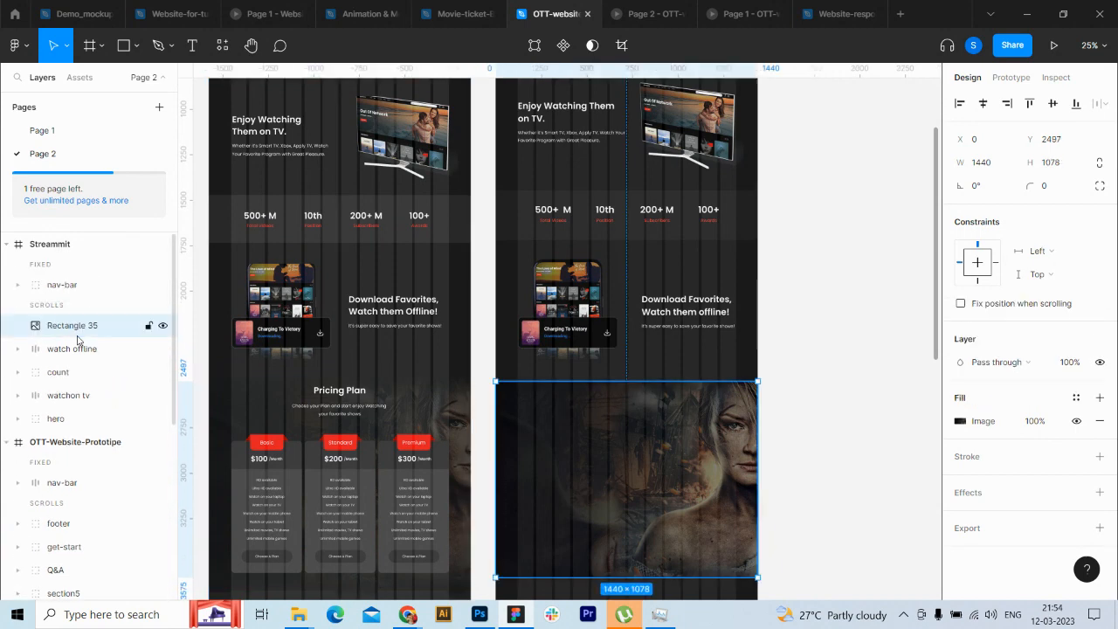
click(1100, 398)
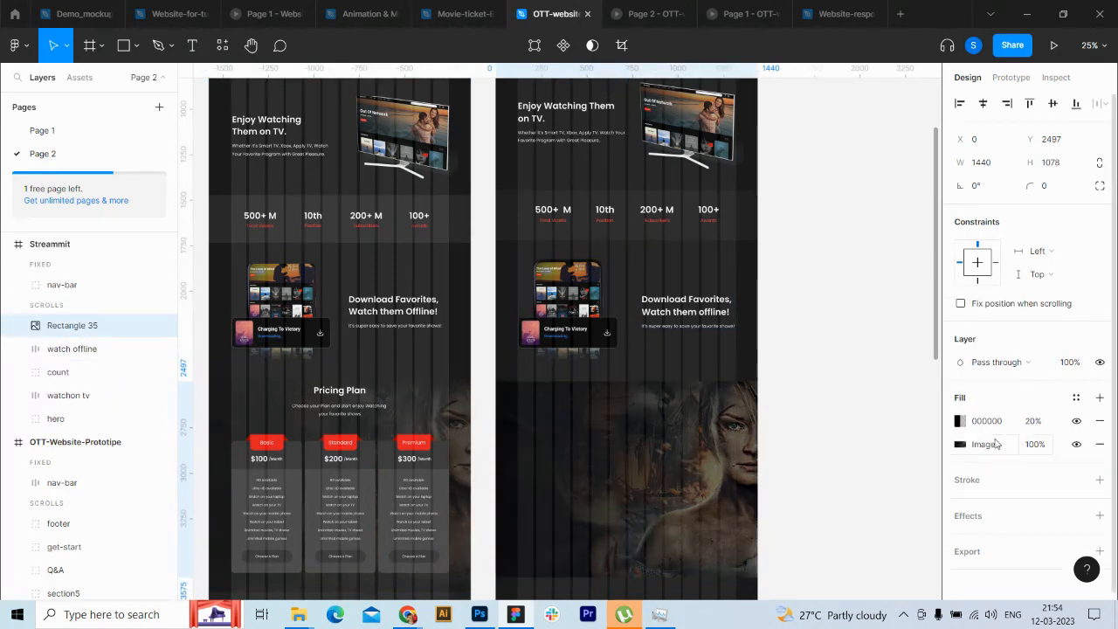
click(1032, 422)
text(50)
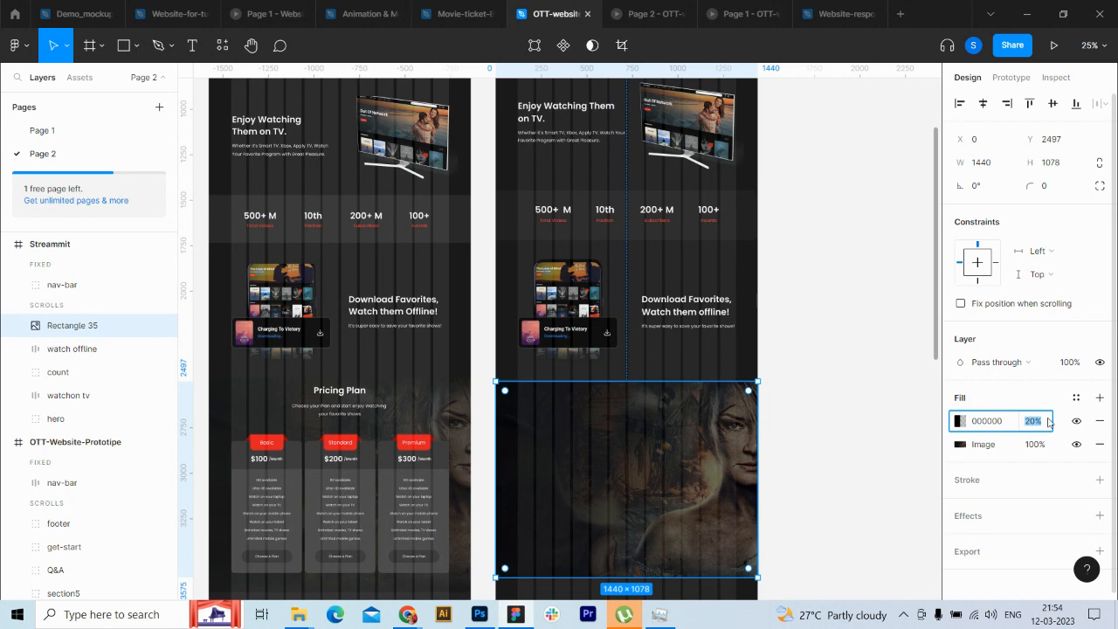
key(Return)
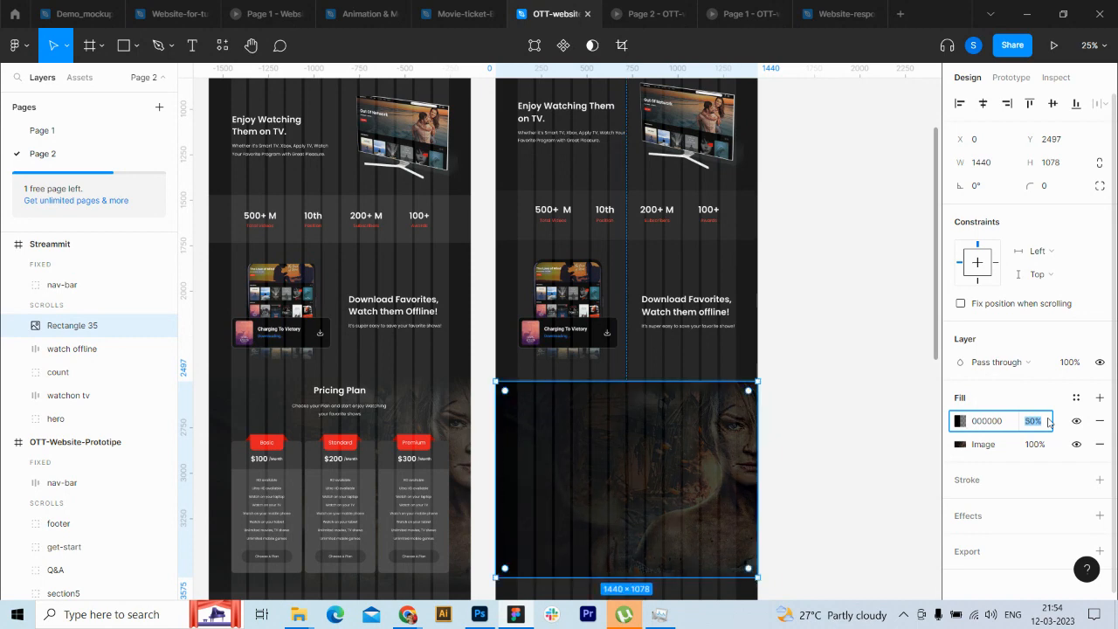
key(Return)
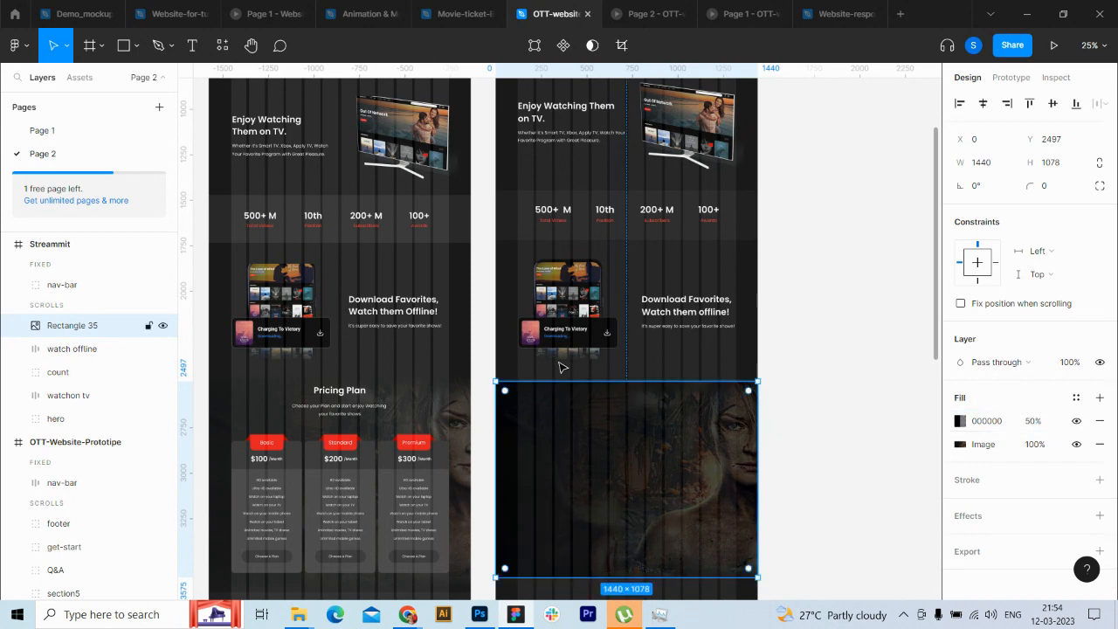
Step: Hide the Streammit frame's layout grid and set the opacity of Rectangle 35's black overlay fill to 60%
click(81, 244)
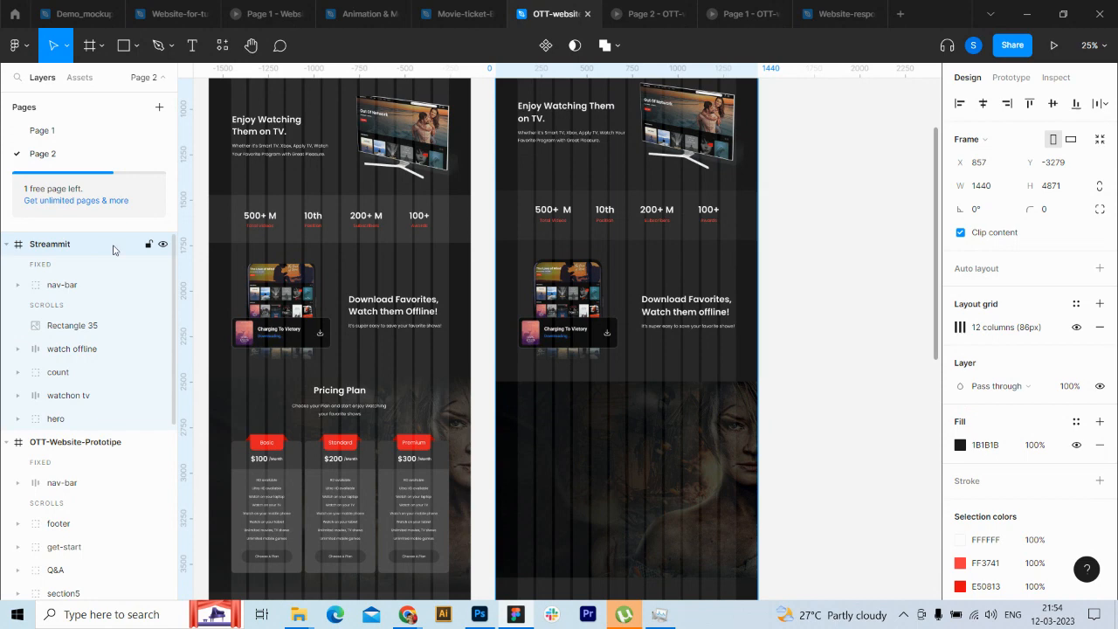
click(1076, 326)
click(626, 473)
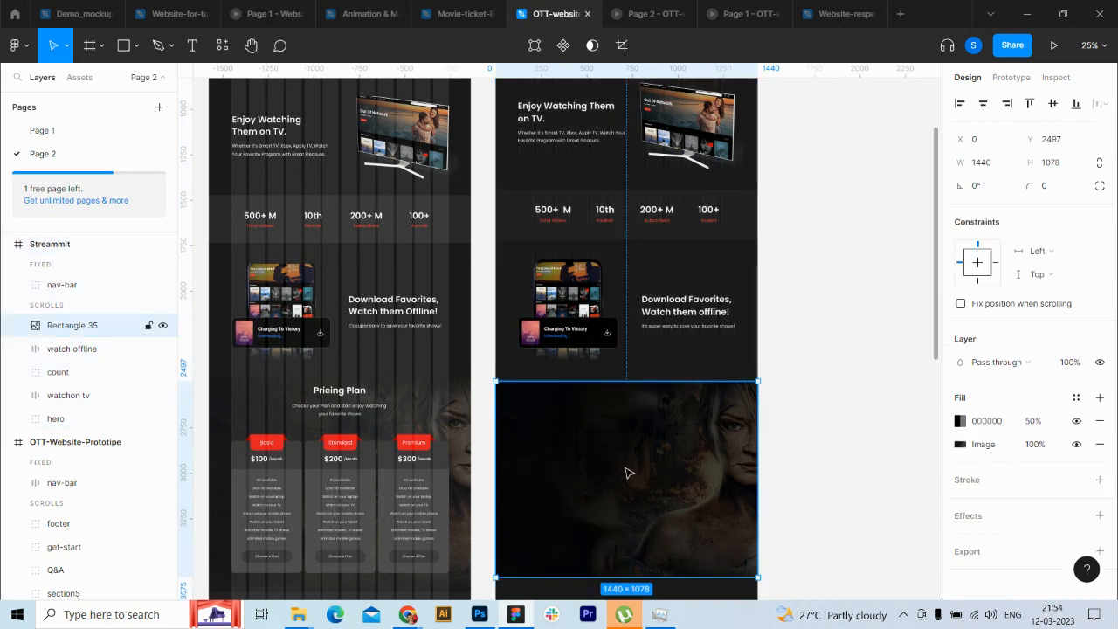
click(1033, 421)
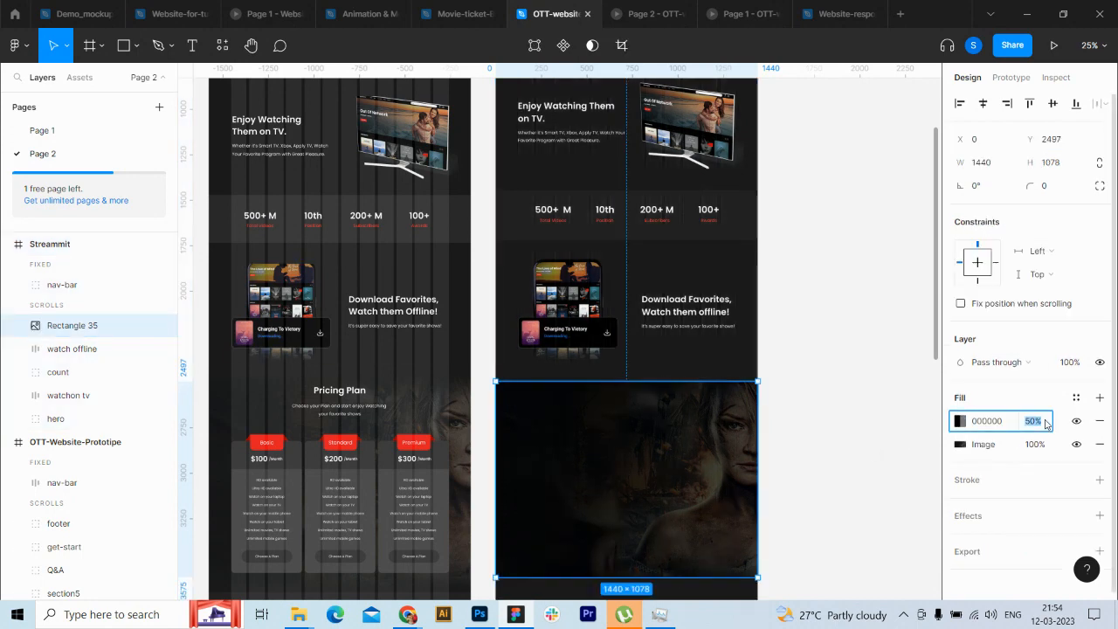
key(shift+Up)
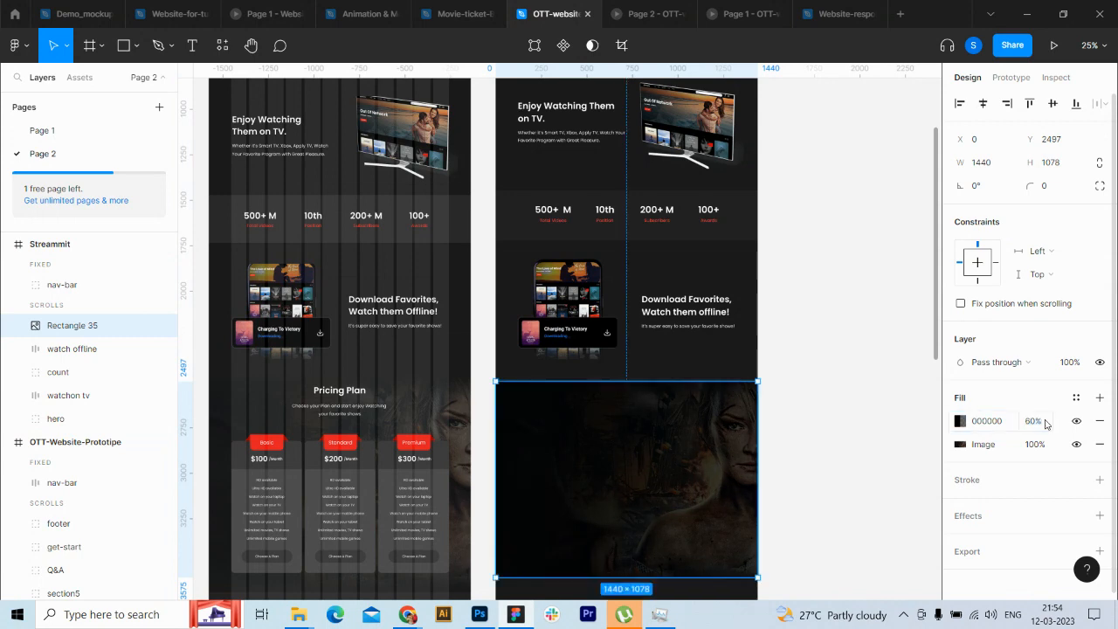
click(856, 469)
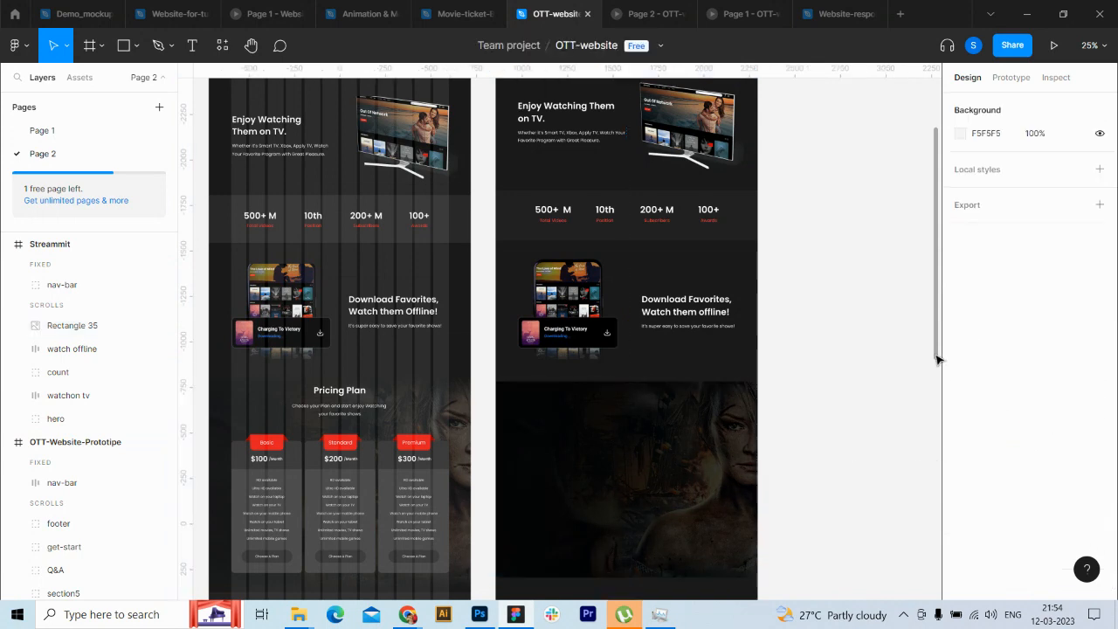
Step: Change the overlay fill colour of Rectangle 35 to dark grey 181818
scroll(937, 358, down, 3)
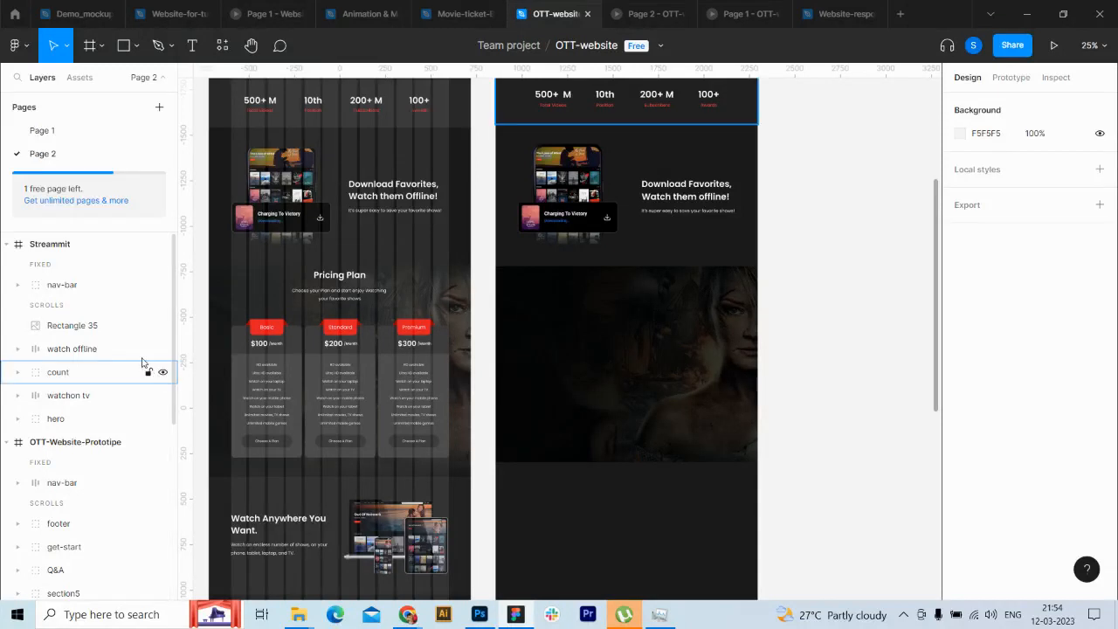
click(73, 330)
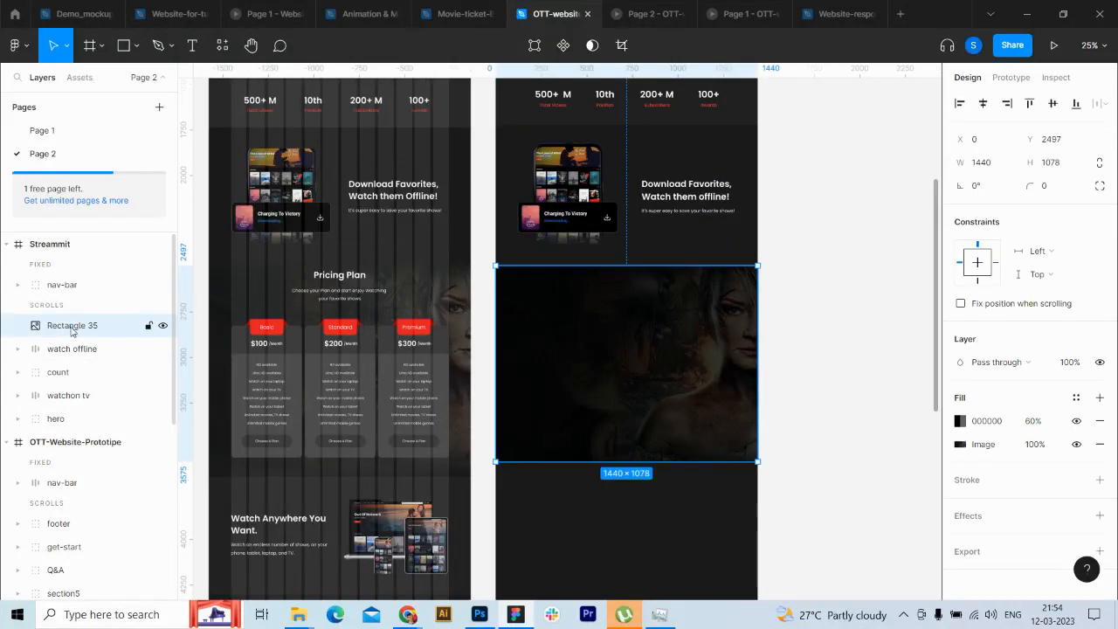
click(959, 420)
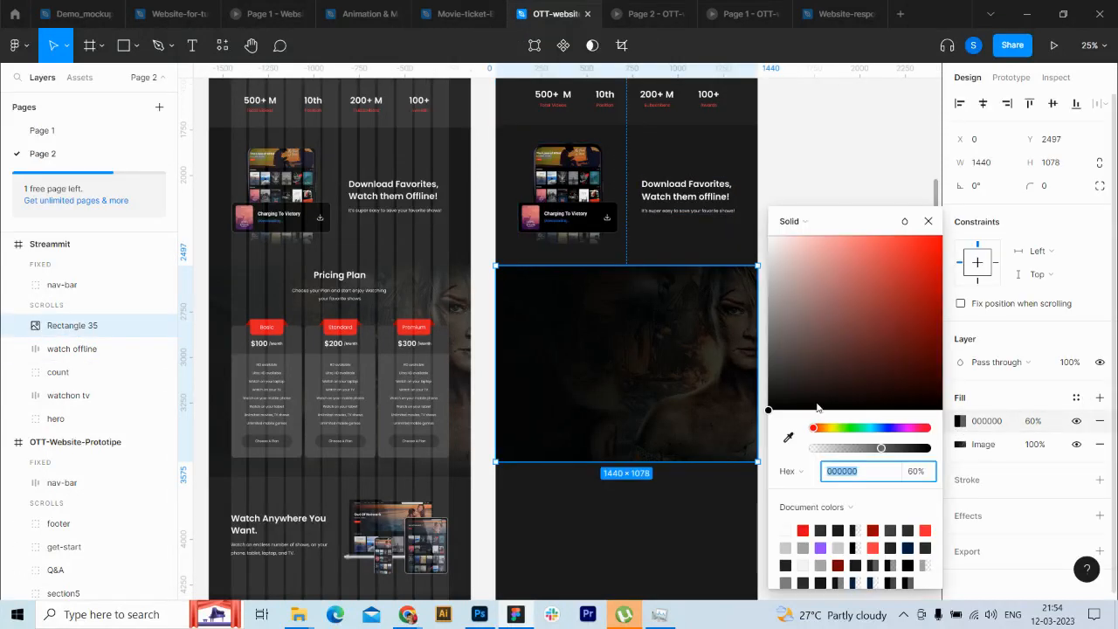
mouse_move(786, 406)
mouse_down()
mouse_move(766, 387)
mouse_move(766, 396)
mouse_up()
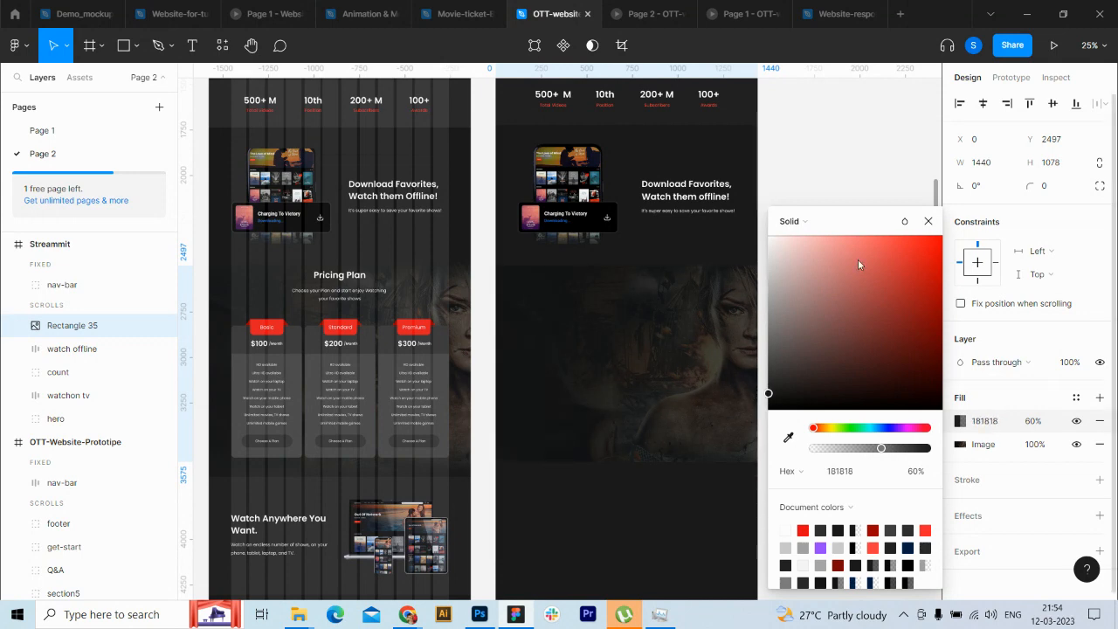
key(Escape)
click(828, 442)
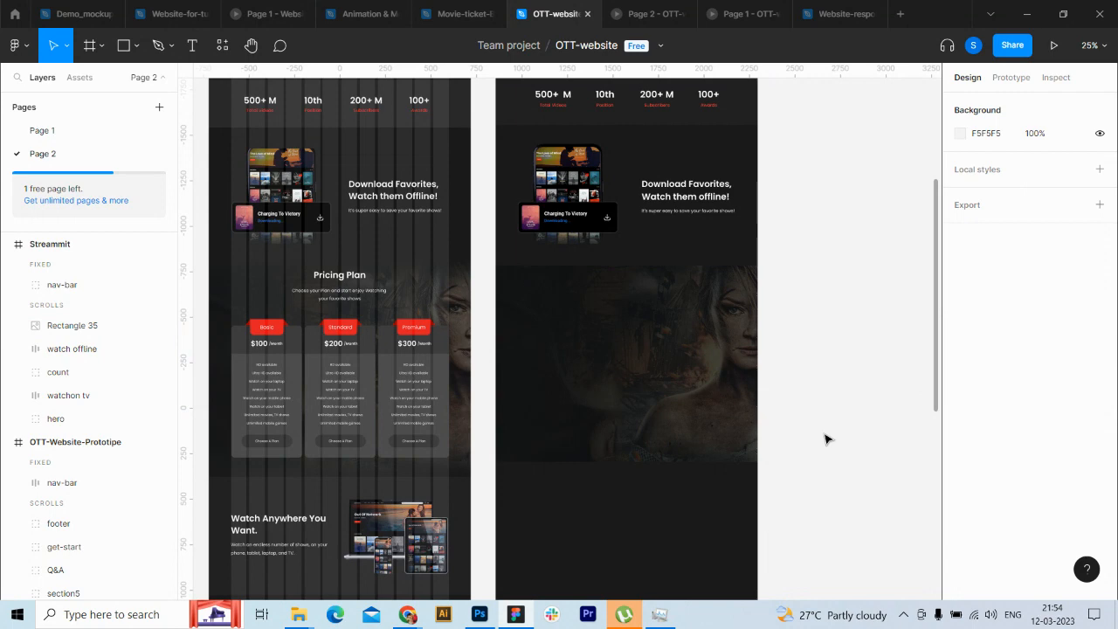
Step: Copy the gradient Rectangle 30 from the hero-bg group and paste it above Rectangle 35 in the Streammit frame
key(ctrl+equal)
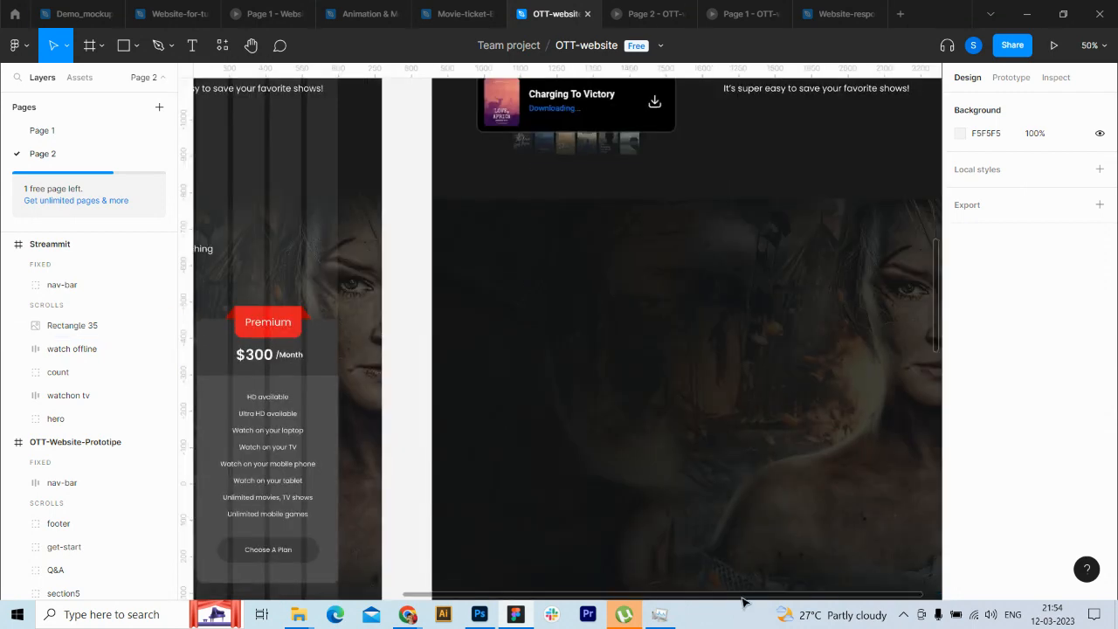
drag(743, 598, 841, 586)
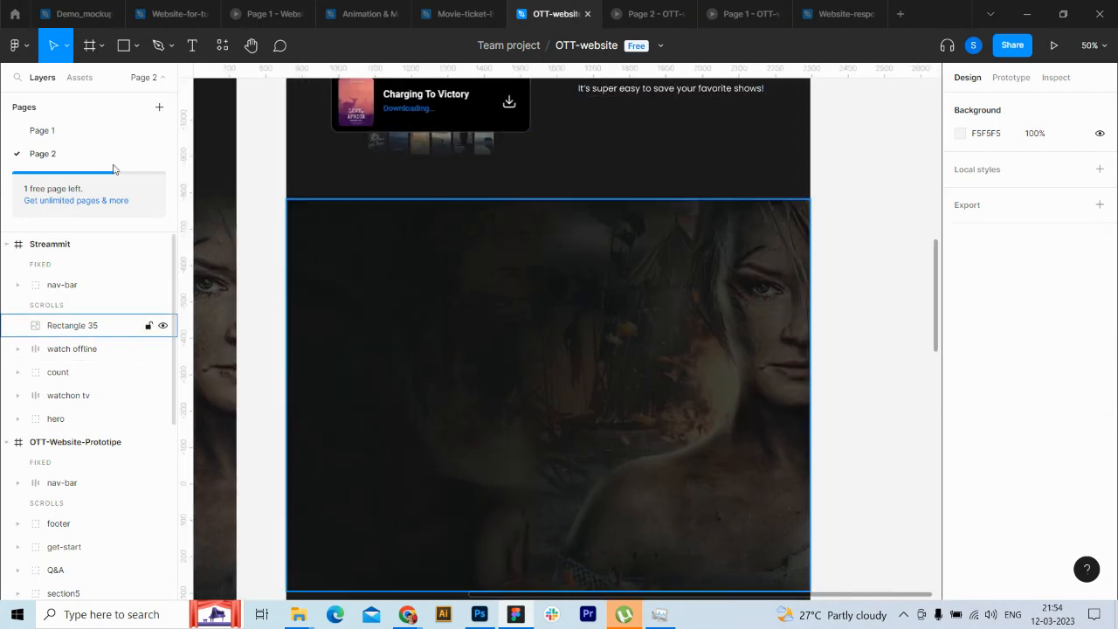
key(r)
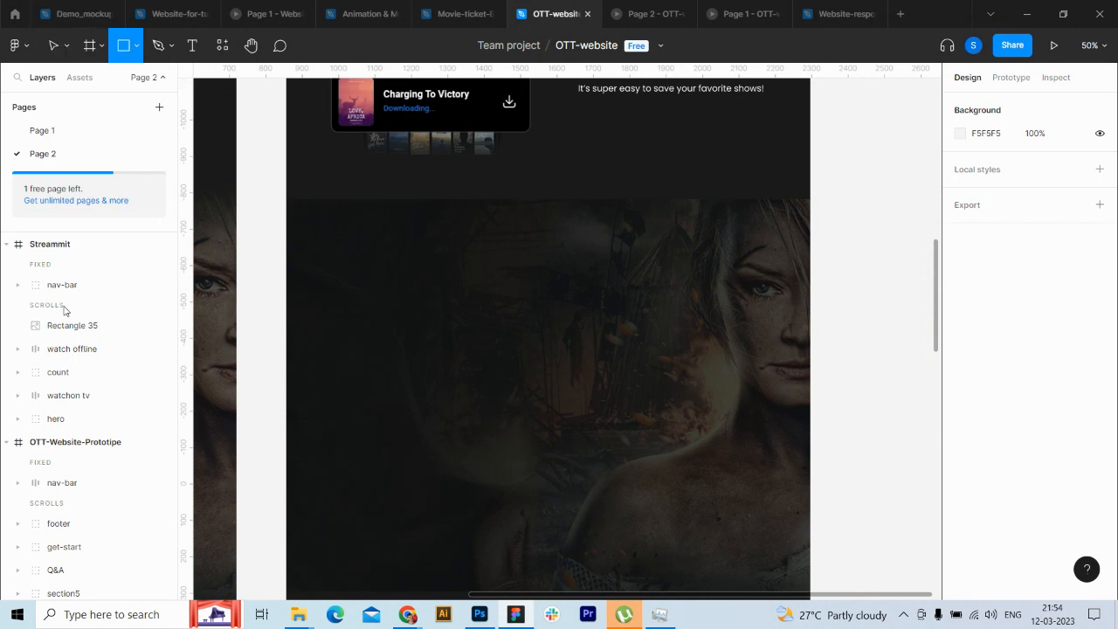
click(17, 419)
click(36, 466)
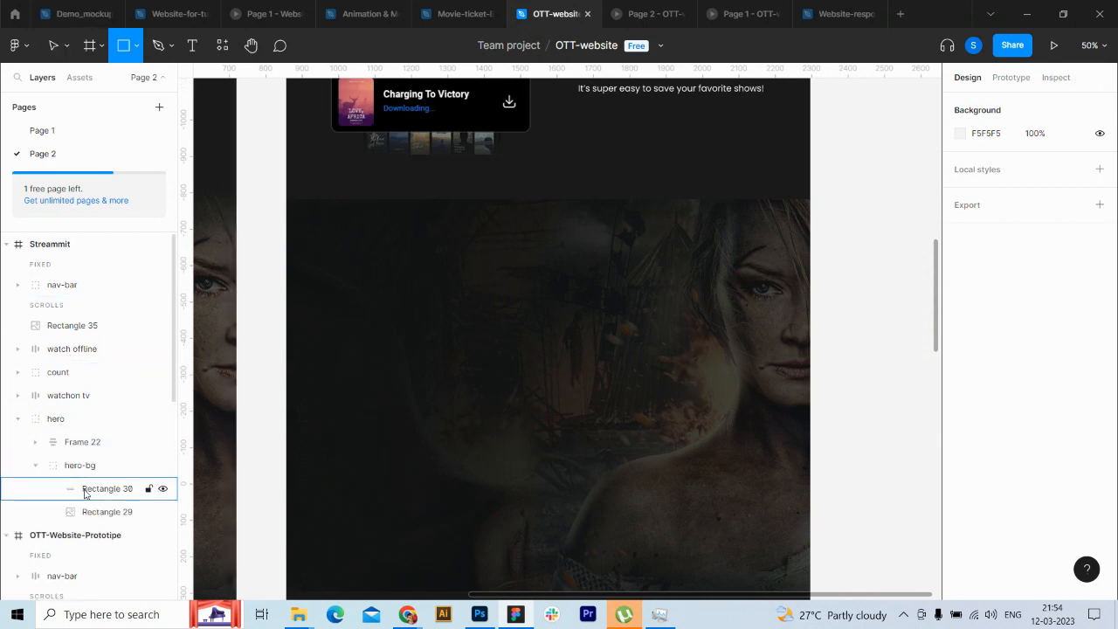
click(92, 494)
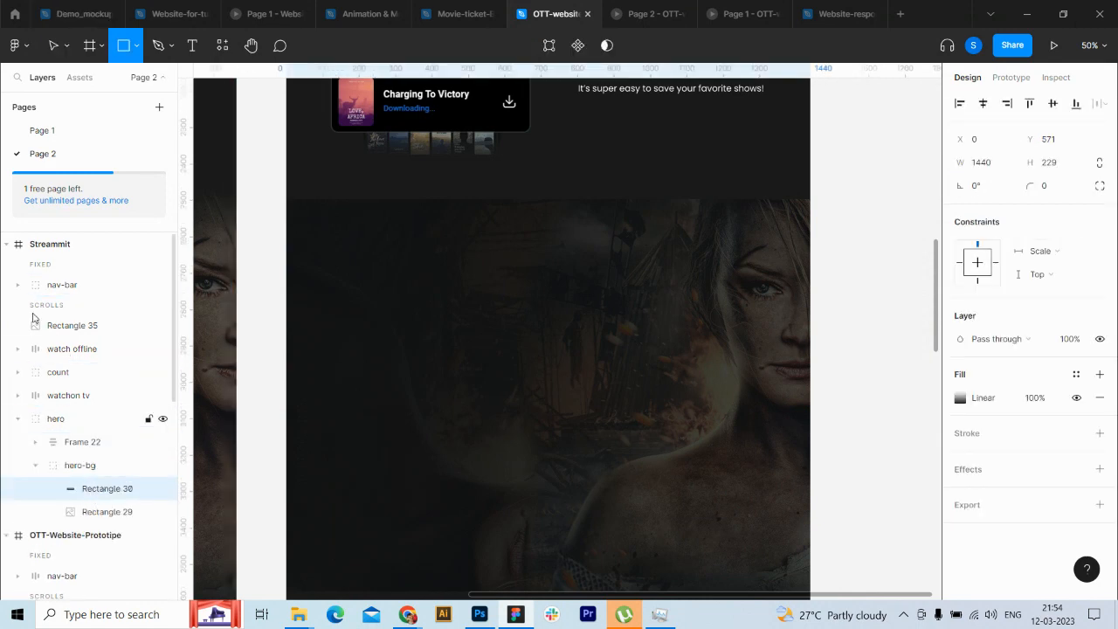
click(17, 419)
click(60, 326)
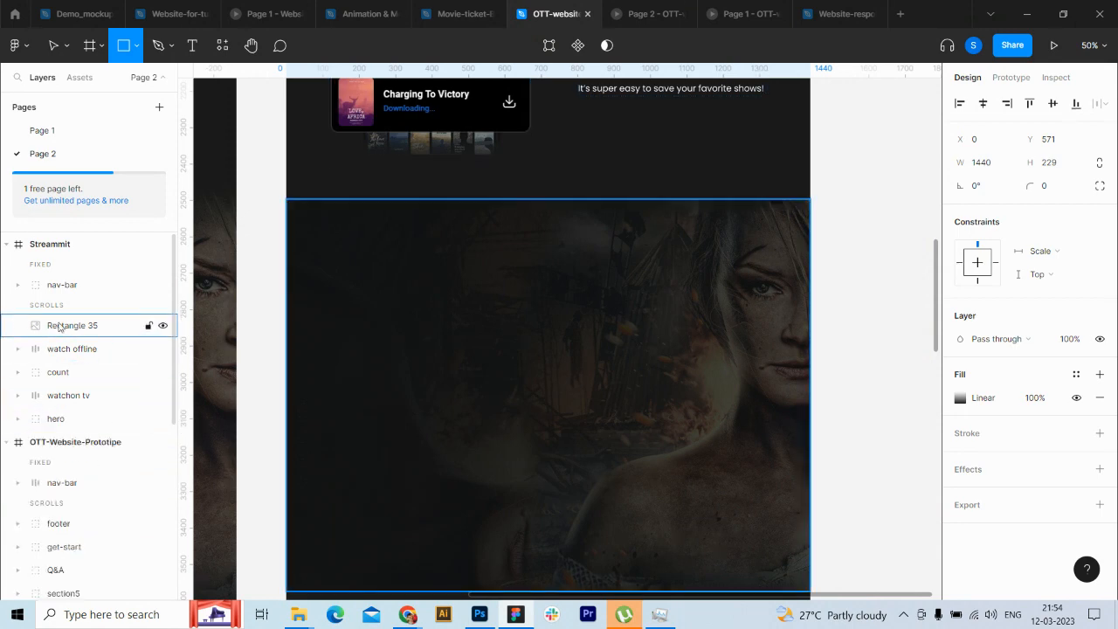
key(ctrl+v)
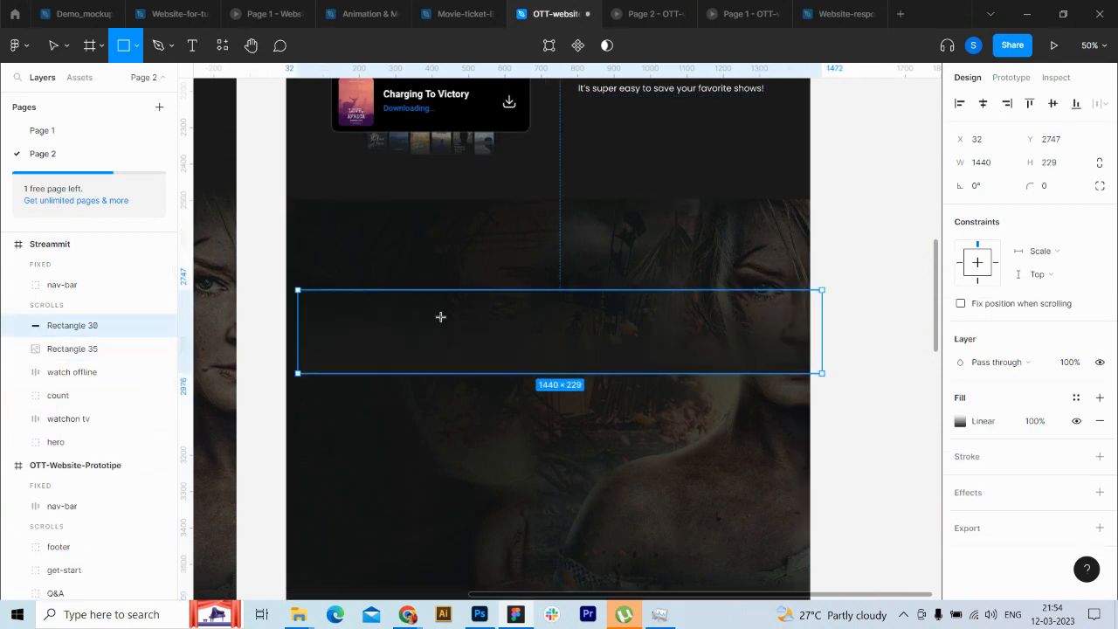
Step: Move the pasted Rectangle 30 up past the top edge of the Pricing Plan image, to X -18 and Y 2297
key(shift+Up)
key(shift+Up)
key(shift+Up)
key(shift+Up)
key(shift+Up)
key(shift+Up)
key(shift+Up)
key(shift+Up)
key(shift+Up)
key(shift+Up)
key(shift+Up)
key(shift+Up)
key(shift+Up)
key(shift+Up)
key(shift+Up)
key(shift+Up)
key(shift+Up)
key(shift+Up)
key(shift+Up)
key(shift+Up)
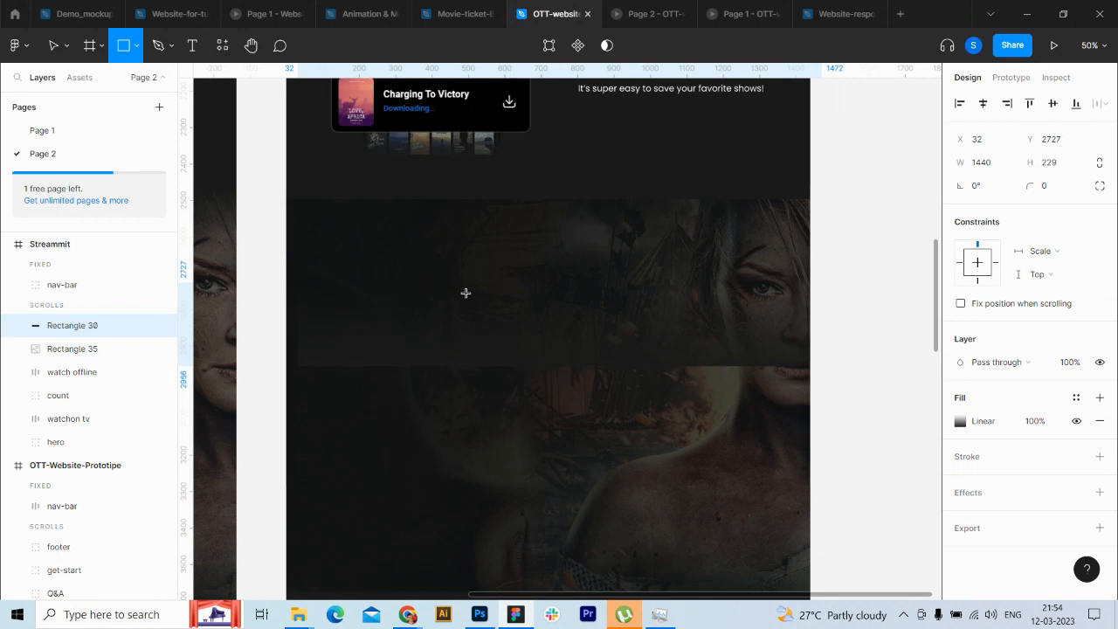
key(shift+Up)
key(shift+Up)
key(shift+Up)
key(shift+Up)
key(shift+Up)
key(shift+Up)
key(shift+Up)
key(shift+Up)
key(shift+Up)
key(shift+Up)
key(shift+Up)
key(shift+Up)
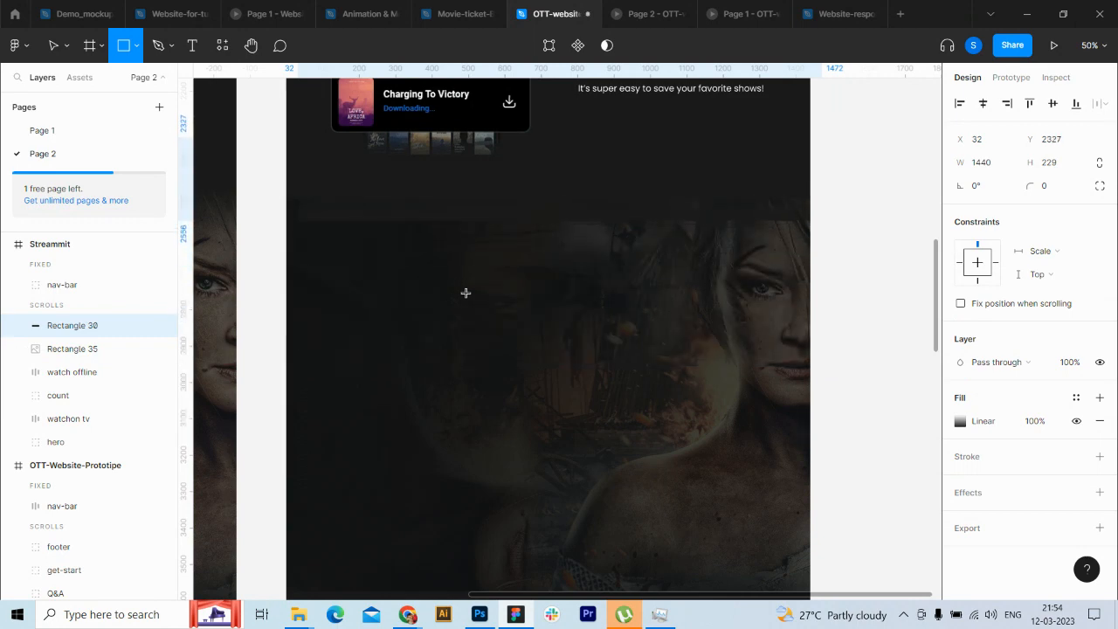
key(shift+Left)
key(shift+Left)
key(shift+Left)
key(shift+Left)
key(shift+Left)
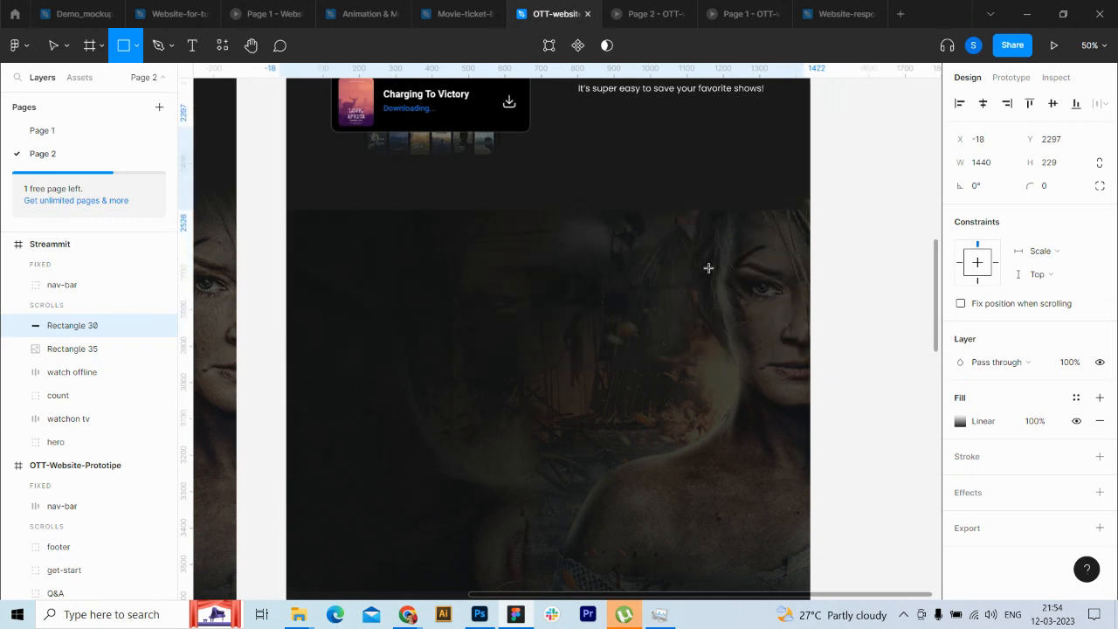
Step: Flip the pasted gradient Rectangle 30 vertically
click(53, 45)
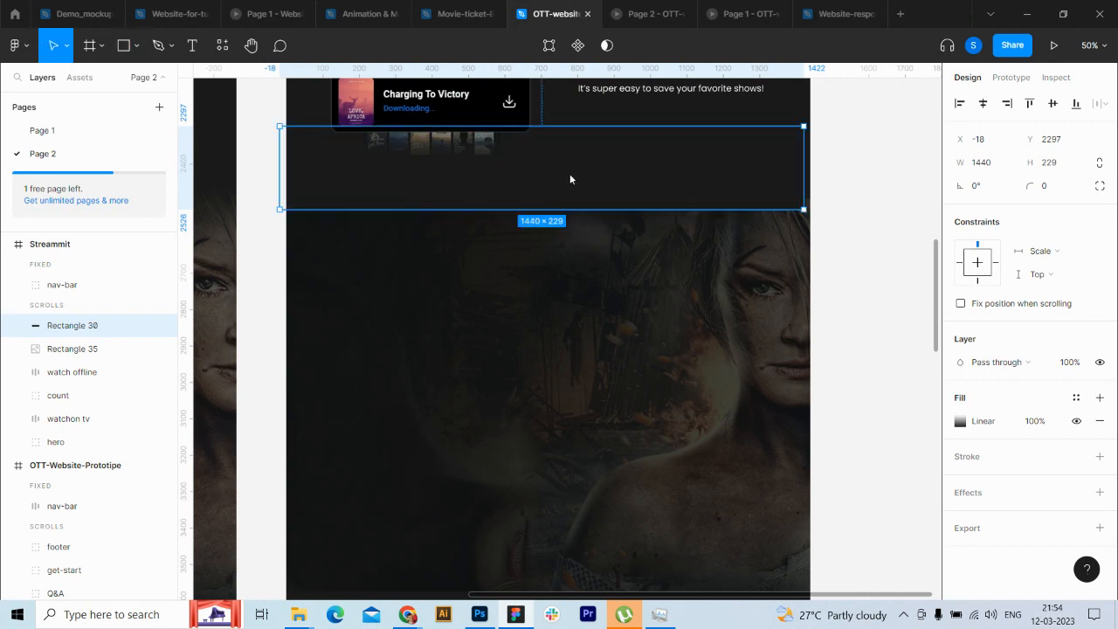
right_click(569, 187)
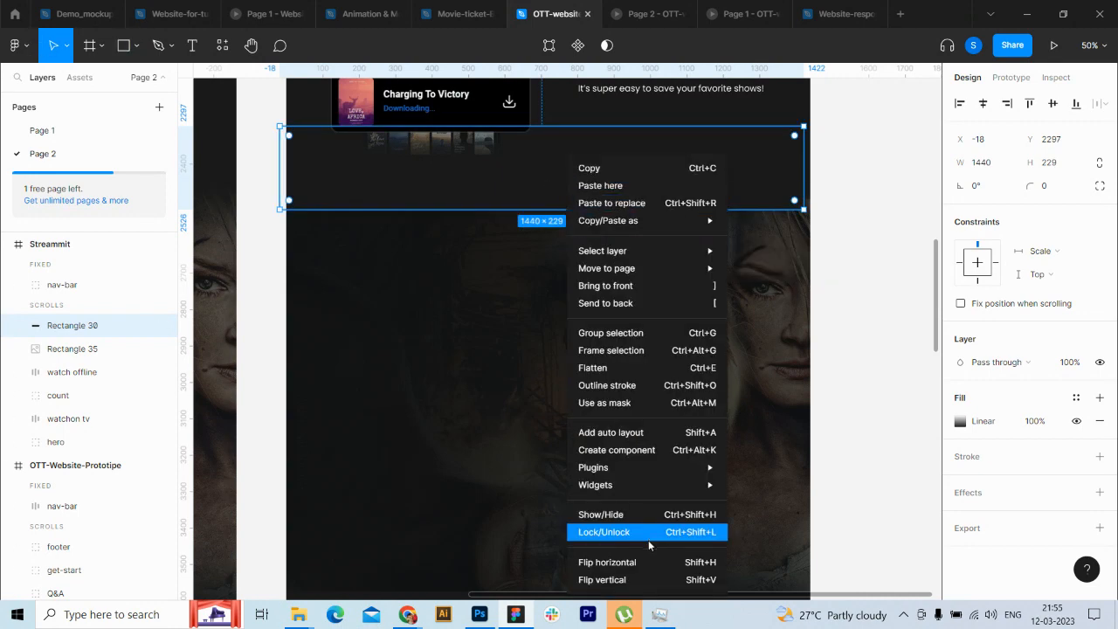
click(628, 581)
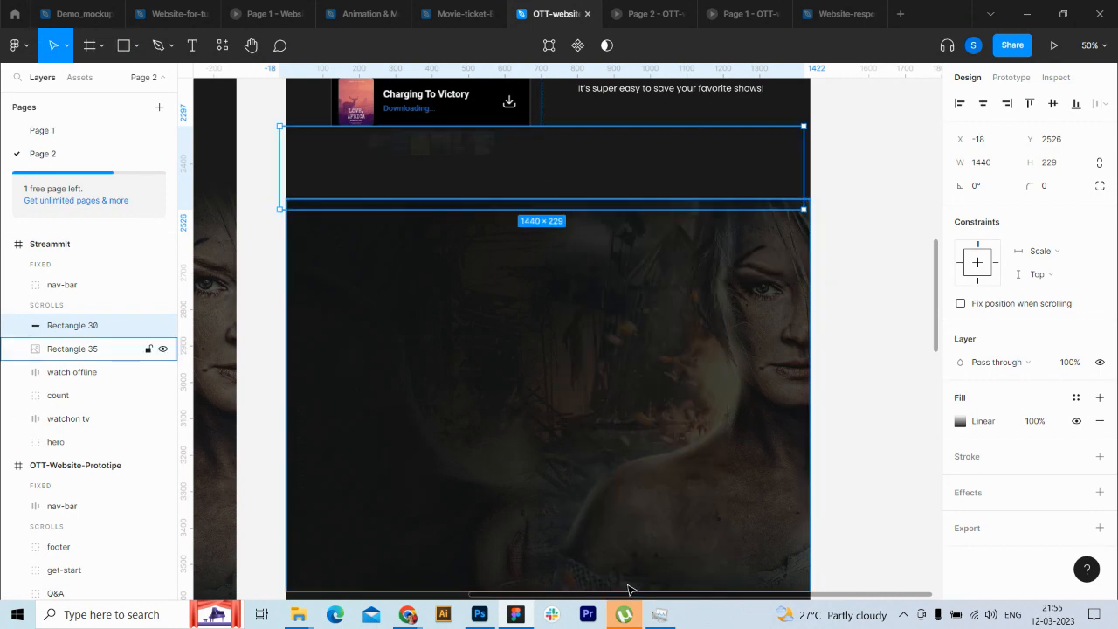
Step: Position the flipped Rectangle 30 over the top edge of the Pricing Plan image at Y 2716, centred horizontally in the frame
key(shift+Right)
key(shift+Right)
key(shift+Down)
key(shift+Down)
key(shift+Down)
key(shift+Down)
key(shift+Down)
key(shift+Down)
key(shift+Down)
key(shift+Down)
key(shift+Down)
key(shift+Down)
key(shift+Down)
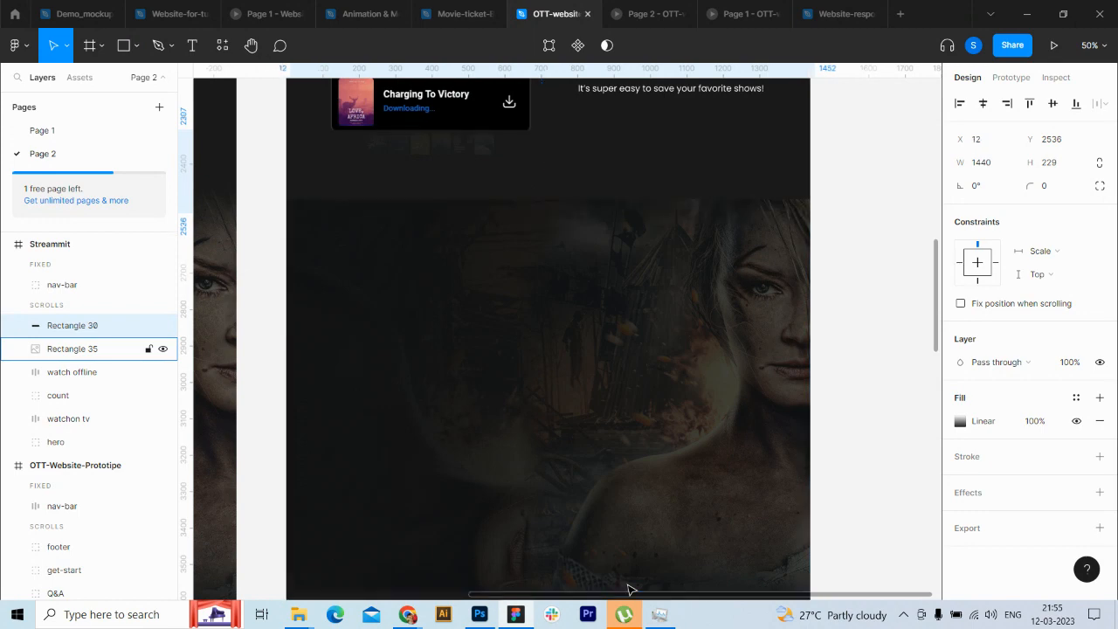
key(shift+Down)
key(shift+Down)
key(shift+Down)
key(shift+Down)
key(shift+Down)
key(shift+Down)
key(shift+Down)
key(shift+Down)
key(shift+Down)
key(shift+Down)
key(shift+Down)
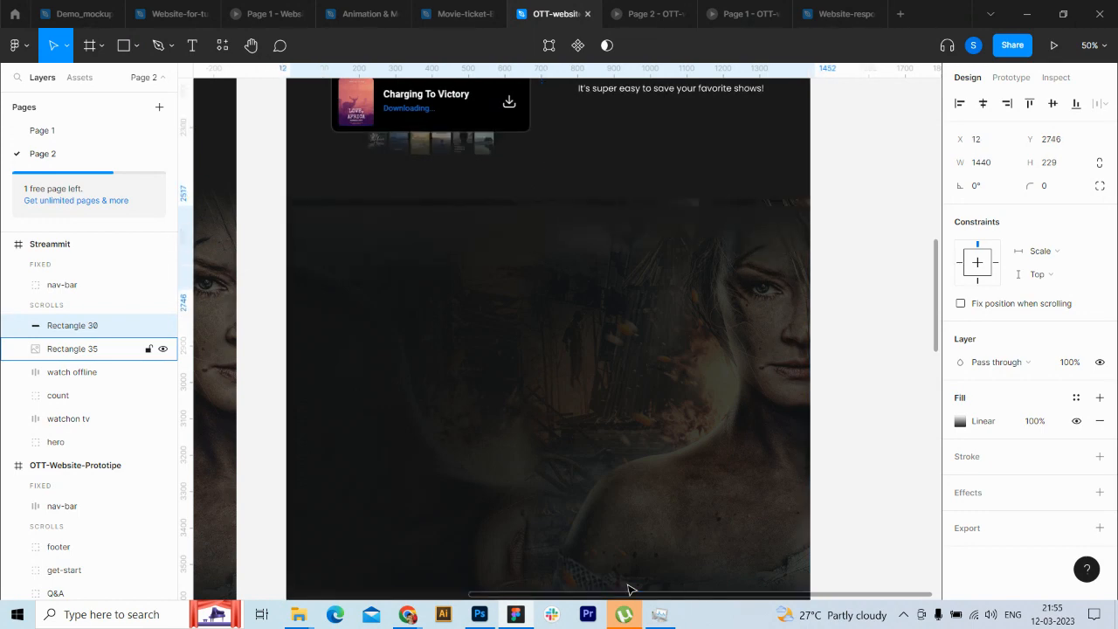
key(shift+Up)
key(shift+Up)
key(shift+Up)
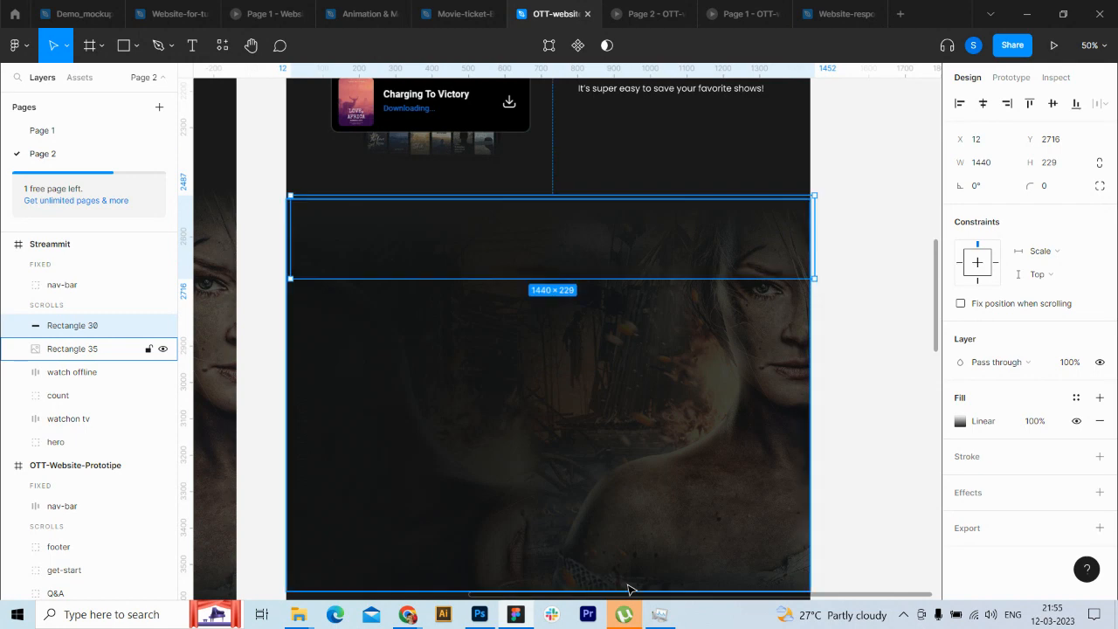
click(984, 104)
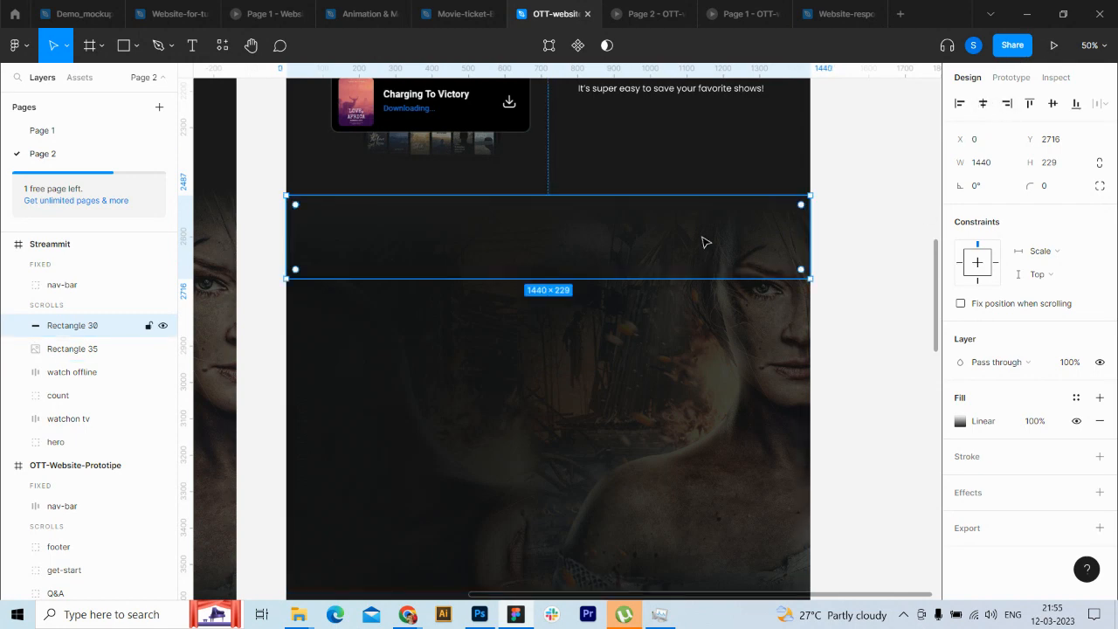
click(917, 427)
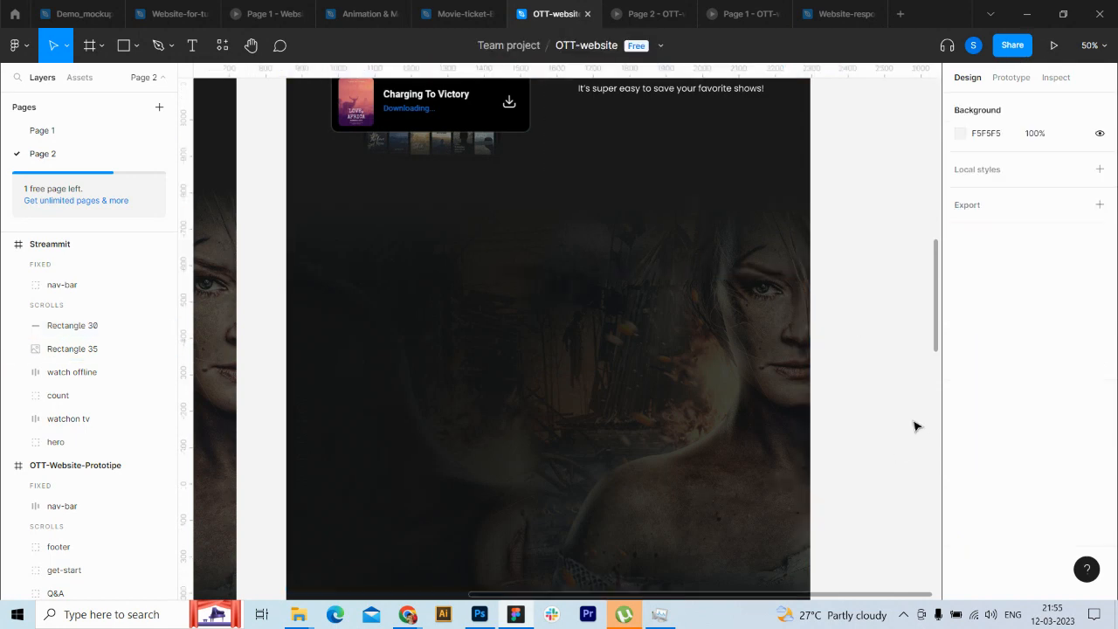
Step: Duplicate the gradient Rectangle 30 and flip the copy vertically
click(69, 326)
key(ctrl+d)
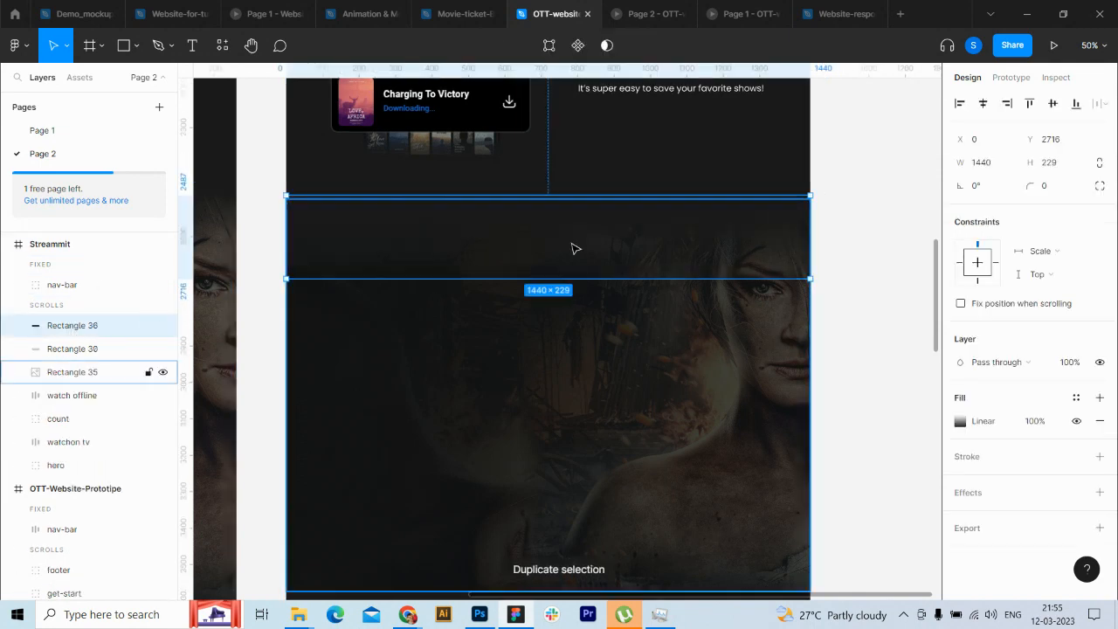
right_click(582, 234)
click(636, 580)
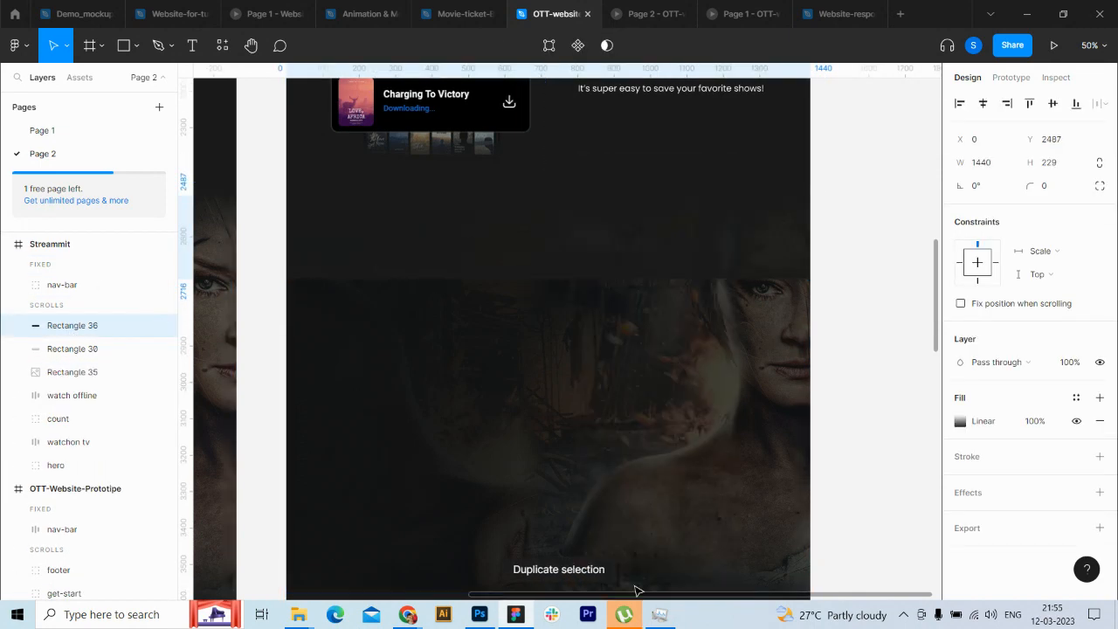
Step: Move the flipped gradient copy straight down until it covers the bottom edge of the Pricing Plan image
key(shift+Down)
key(shift+Down)
key(shift+Down)
key(shift+Down)
key(shift+Down)
key(shift+Down)
key(shift+Down)
key(shift+Down)
key(shift+Down)
key(shift+Down)
key(shift+Down)
key(shift+Down)
key(shift+Down)
key(shift+Down)
key(shift+Down)
key(shift+Down)
key(shift+Down)
key(shift+Down)
key(shift+Down)
key(shift+Down)
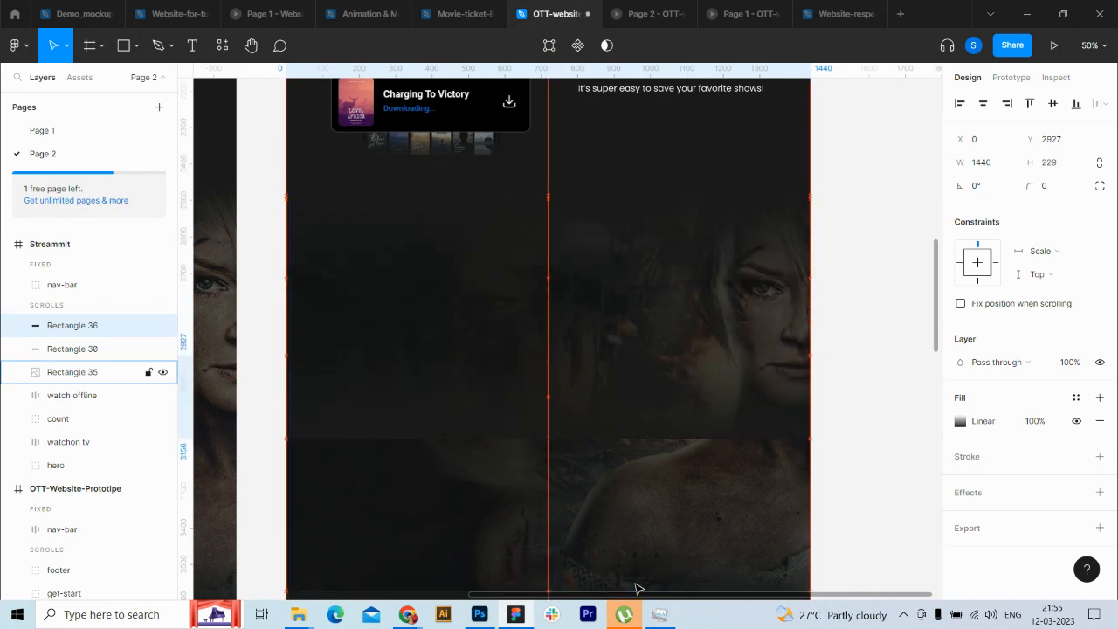
key(shift+Down)
key(shift+Down)
key(shift+Down)
key(shift+Down)
key(shift+Down)
key(shift+Down)
key(shift+Down)
key(shift+Down)
key(shift+Down)
key(shift+Down)
key(shift+Down)
key(shift+Down)
key(shift+Down)
key(shift+Down)
key(shift+Down)
key(shift+Down)
key(shift+Down)
key(shift+Down)
key(shift+Down)
key(shift+Down)
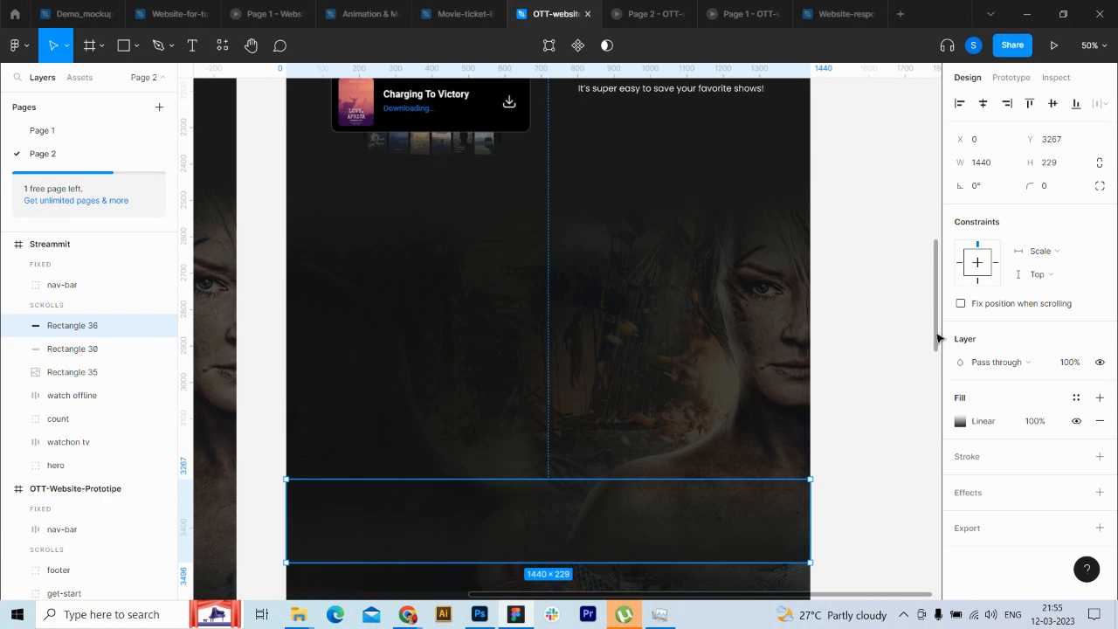
drag(937, 333, 932, 377)
key(shift+Down)
key(shift+Down)
key(shift+Down)
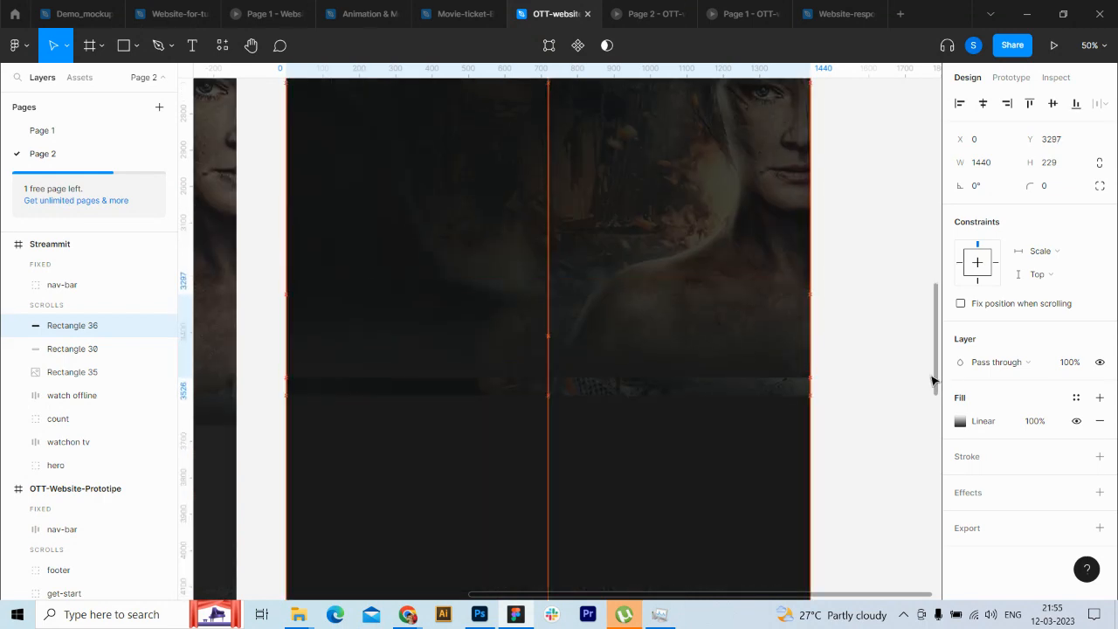
click(882, 377)
drag(937, 369, 950, 337)
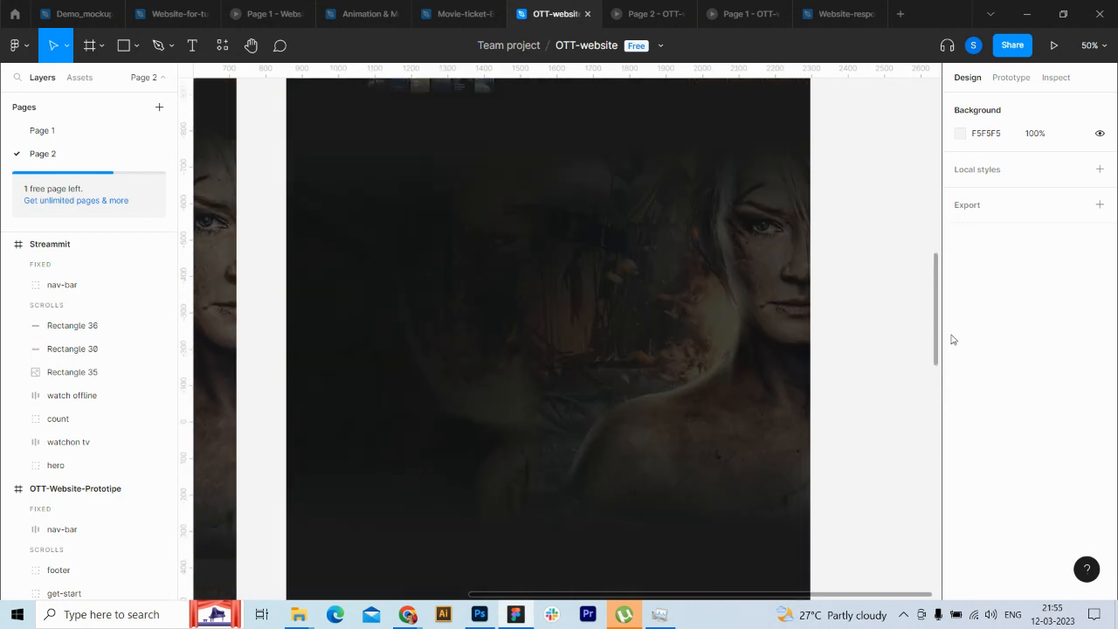
Step: Group Rectangle 36, Rectangle 30 and Rectangle 35 and rename the group price-bg
key(minus)
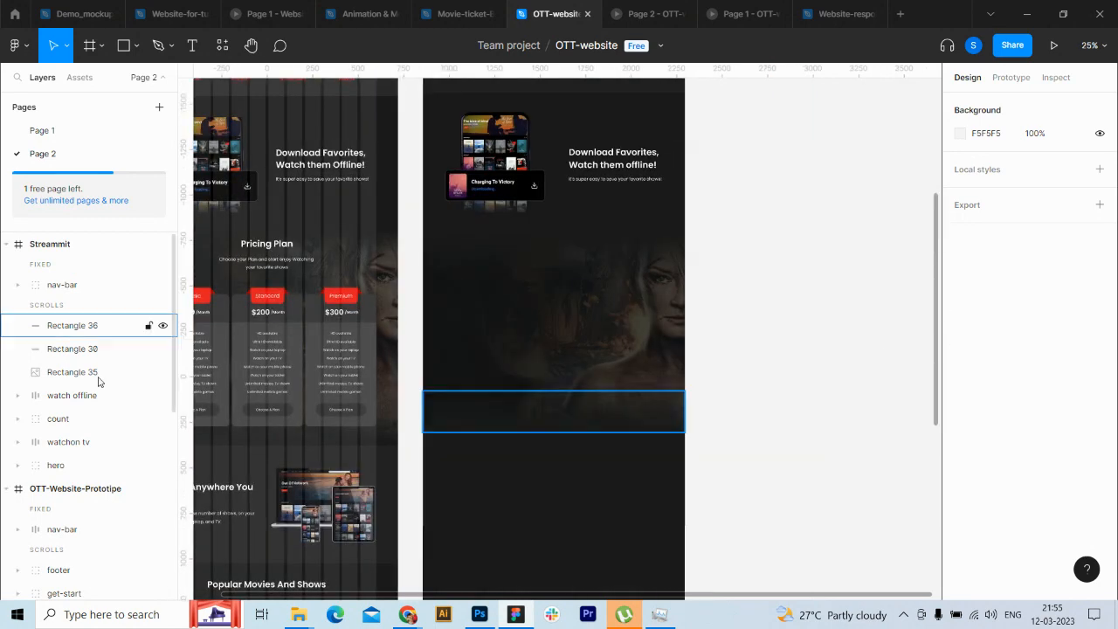
click(94, 326)
shift+click(86, 376)
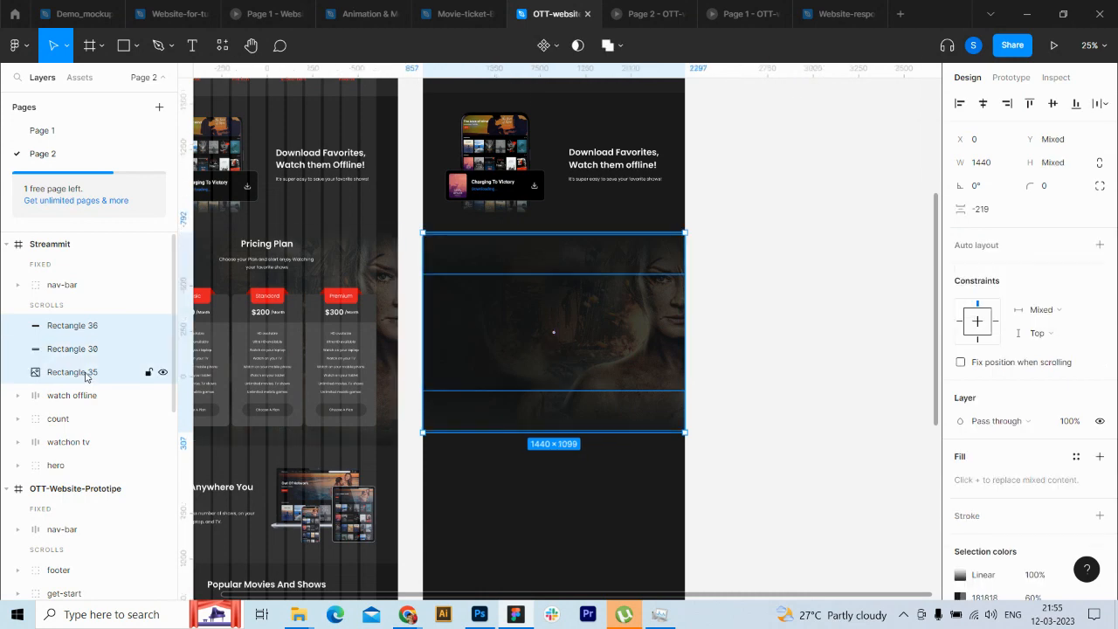
key(ctrl+g)
double_click(70, 329)
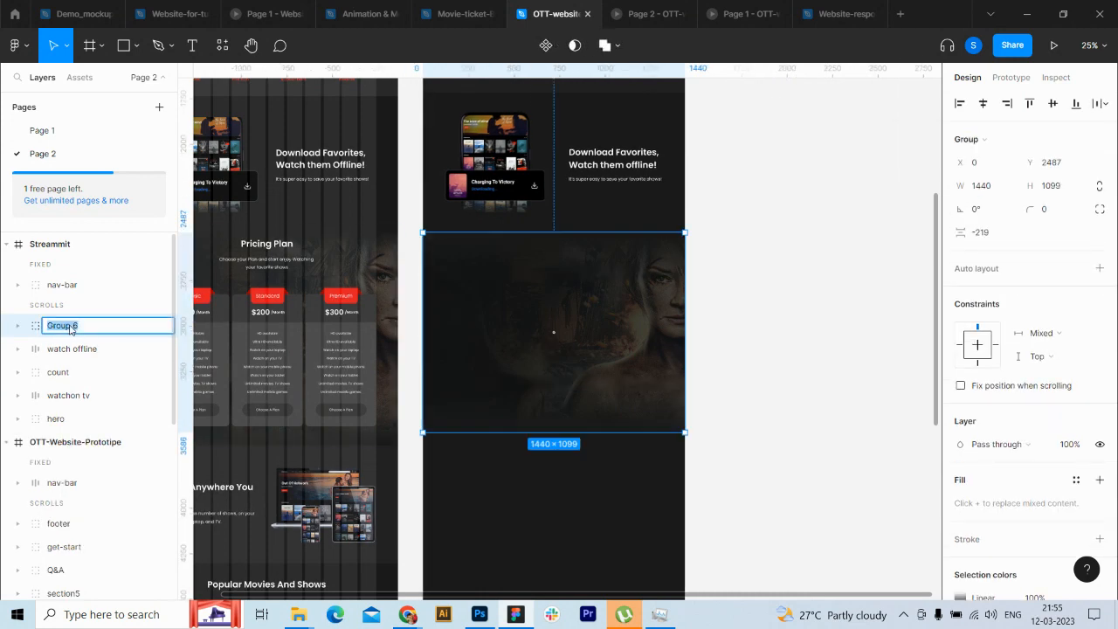
text(price-bg)
key(Return)
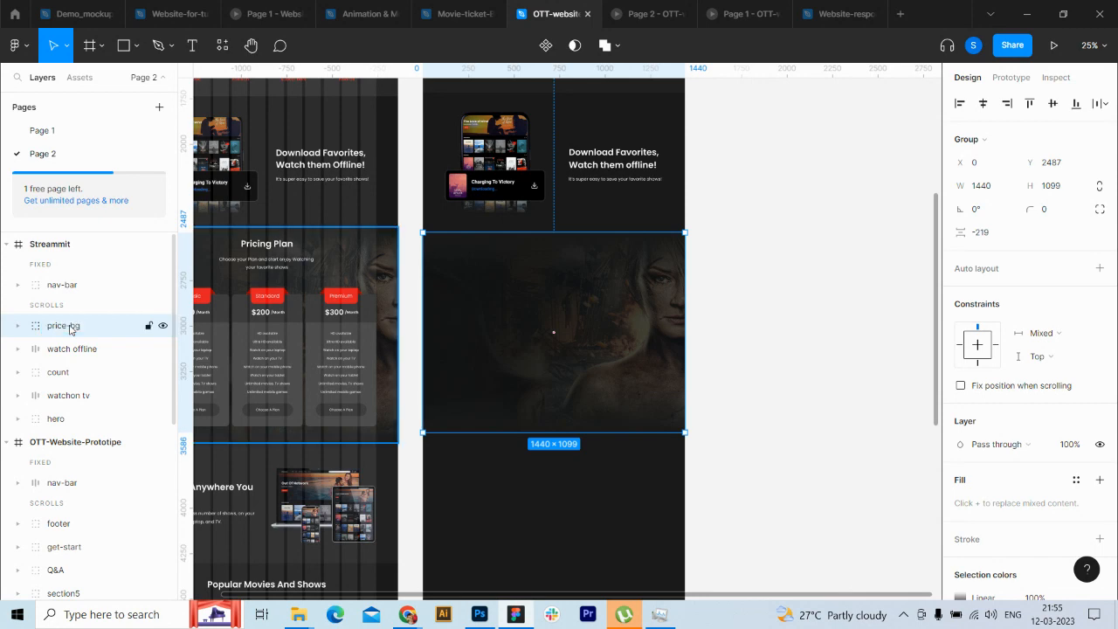
click(855, 392)
Step: Activate the Text tool and show the Streammit frame's 12-column layout grid
key(ctrl+equal)
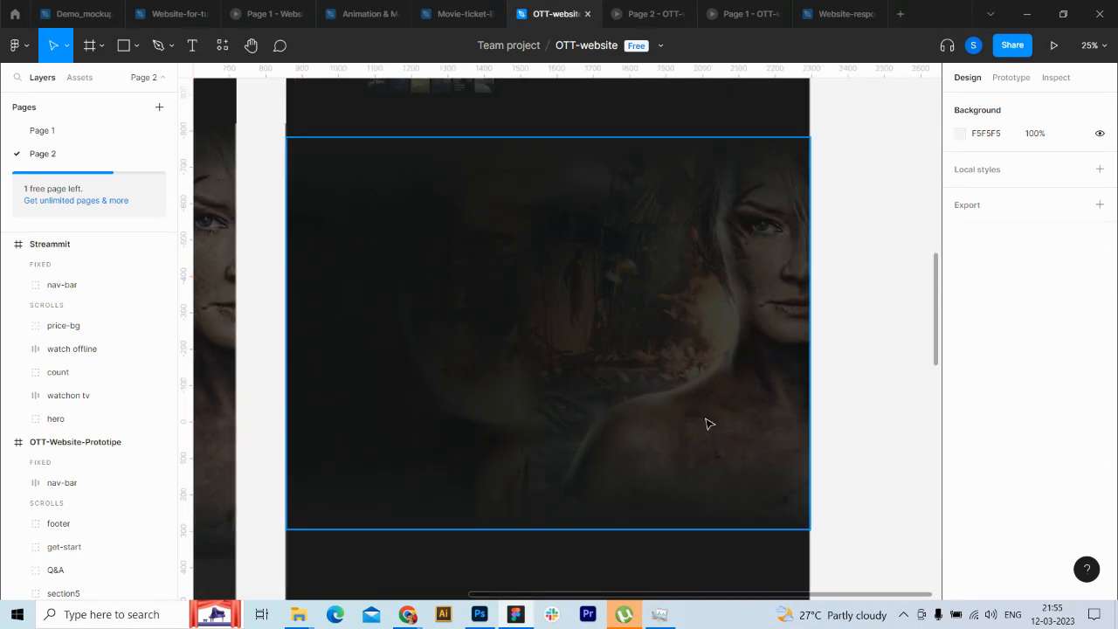
scroll(439, 577, left, 5)
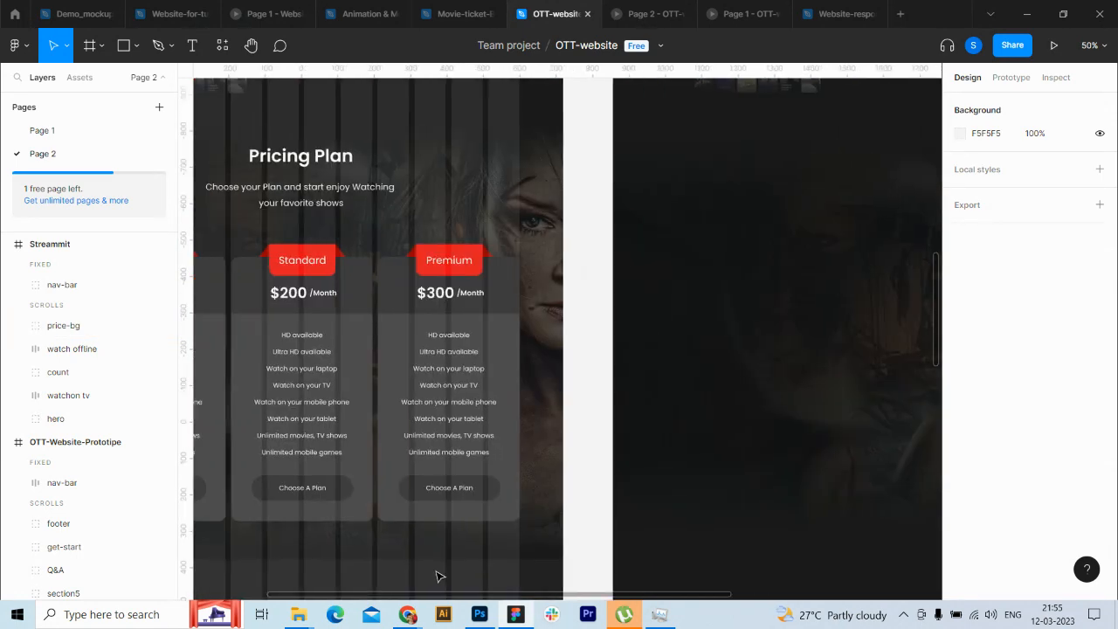
scroll(517, 574, right, 3)
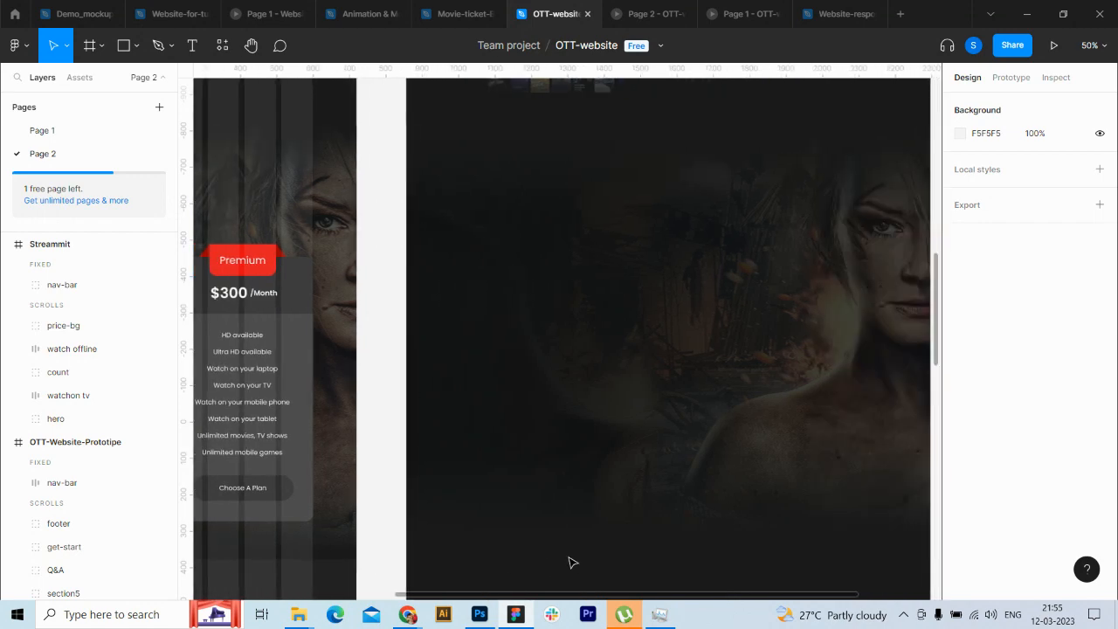
key(ctrl+minus)
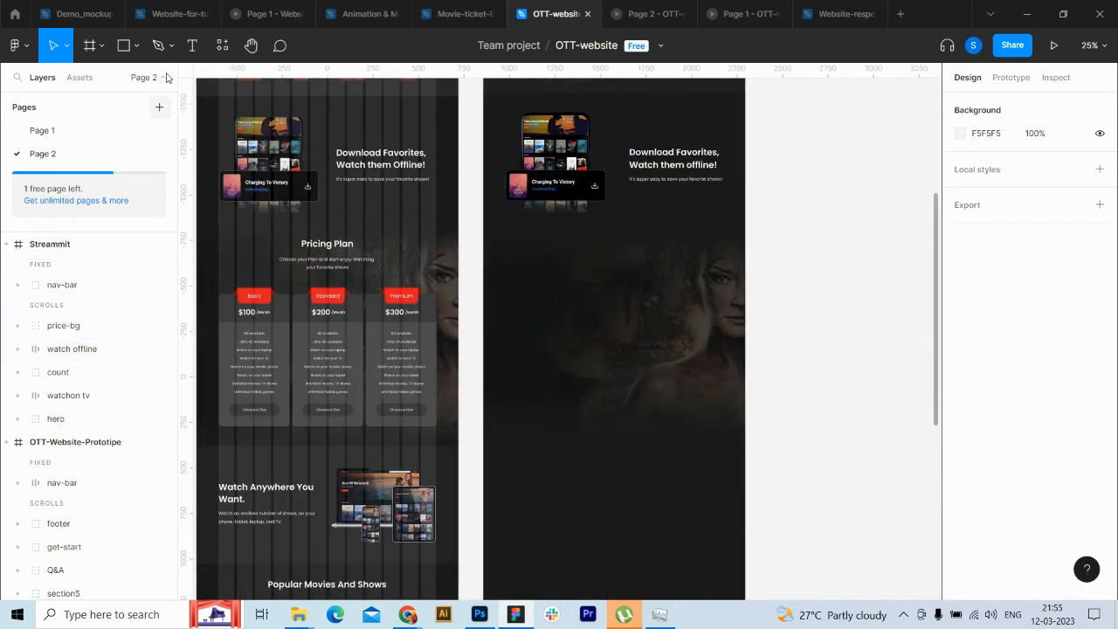
click(193, 46)
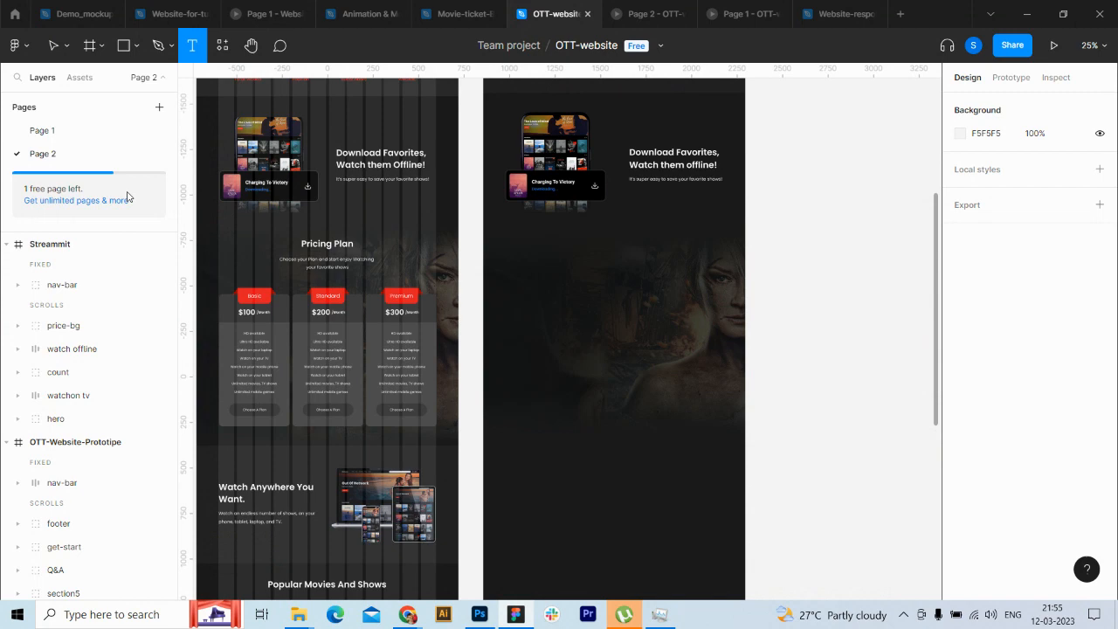
click(70, 244)
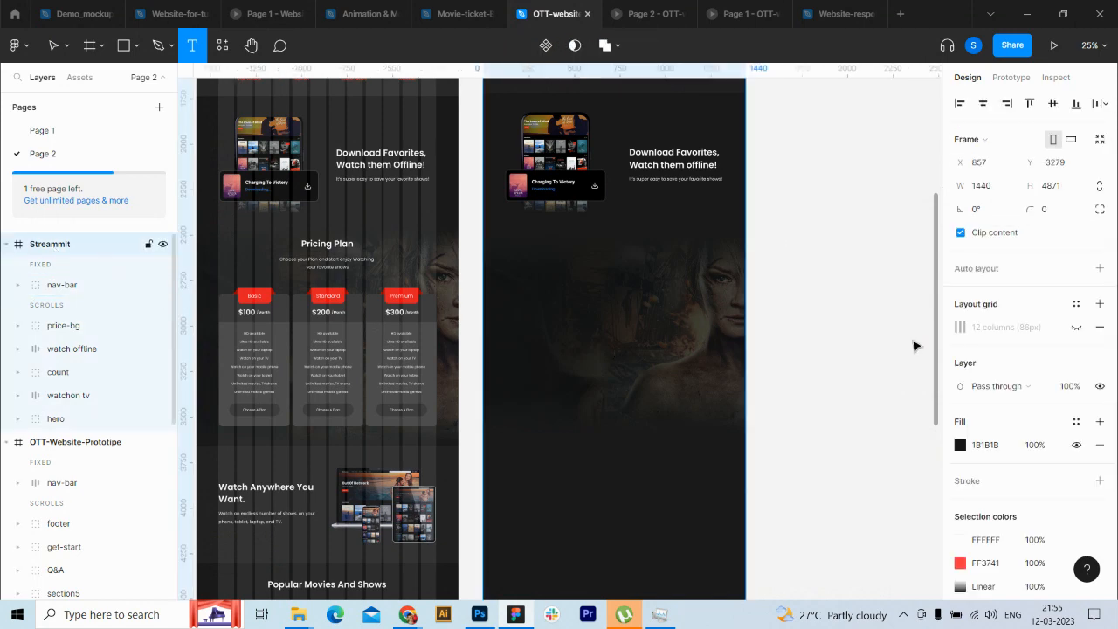
click(1076, 328)
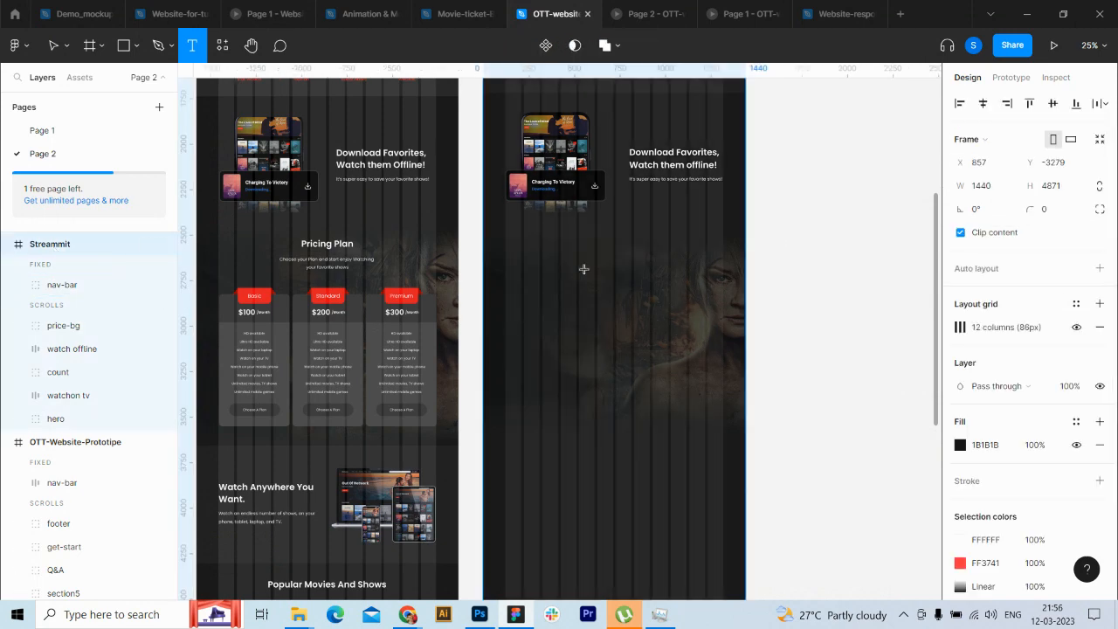
Step: Add the heading text "Pricing Plans" over the pricing background image in Poppins SemiBold, size 48
click(576, 270)
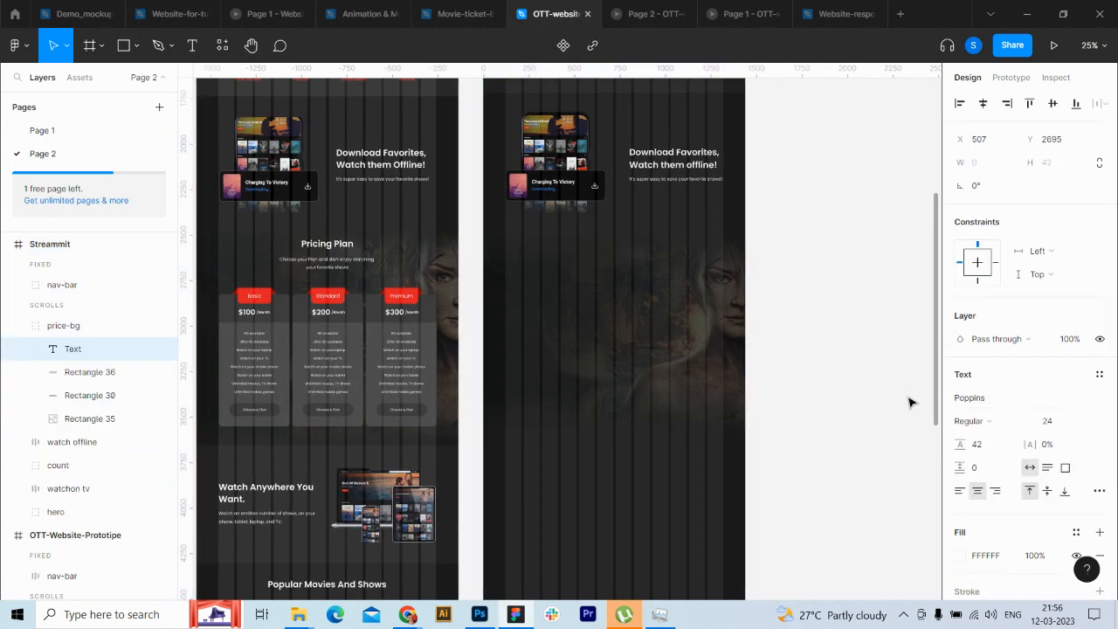
click(1059, 423)
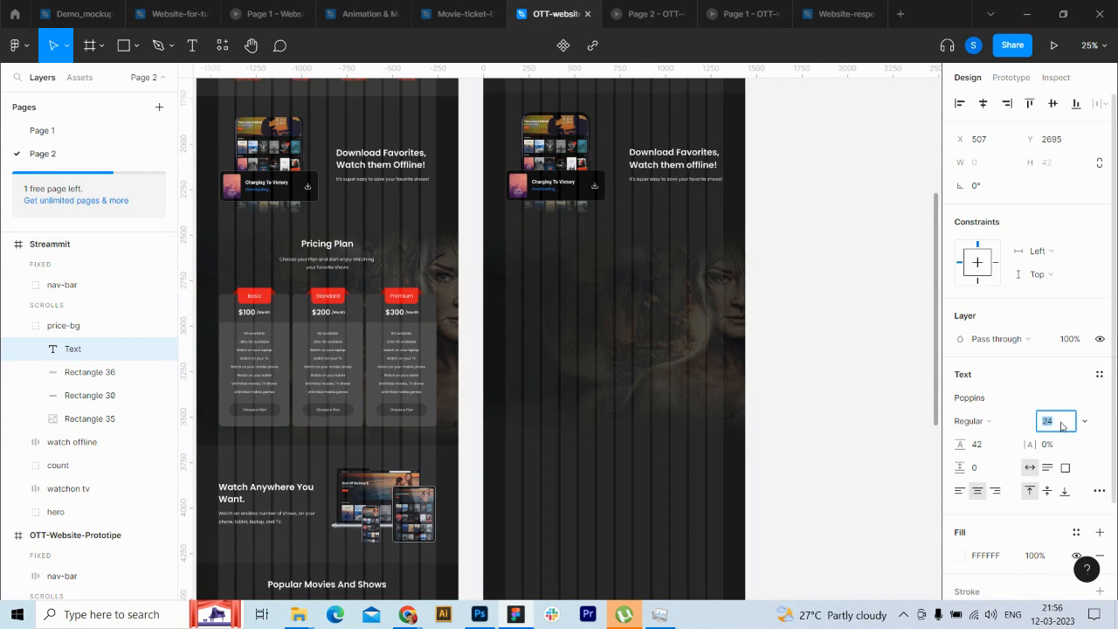
click(1002, 421)
click(1000, 358)
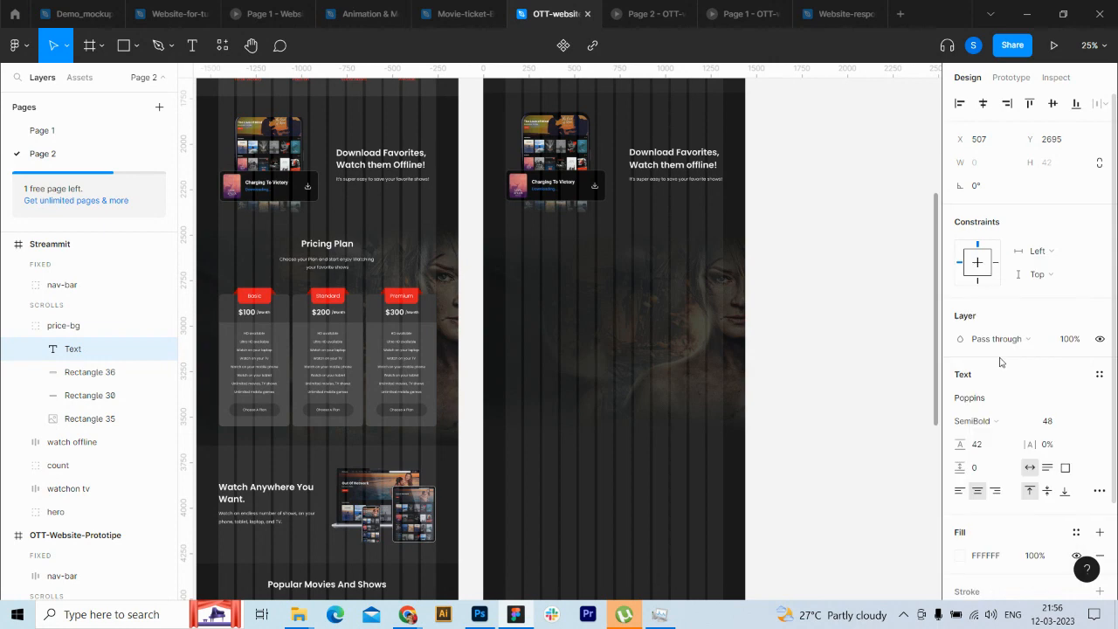
text(Pricing Pla)
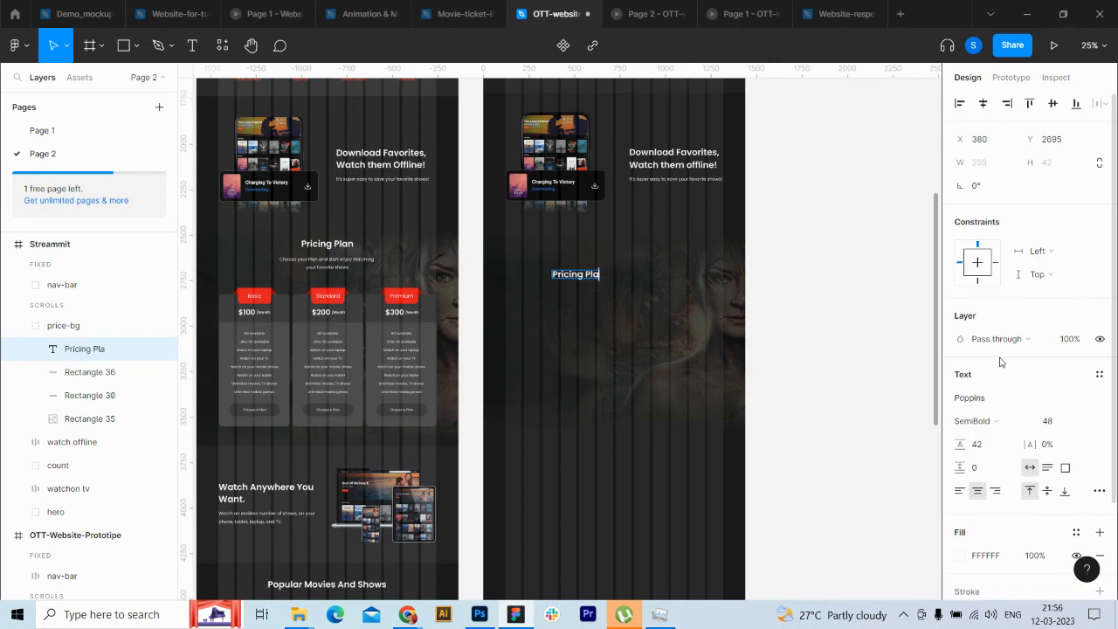
text(ns)
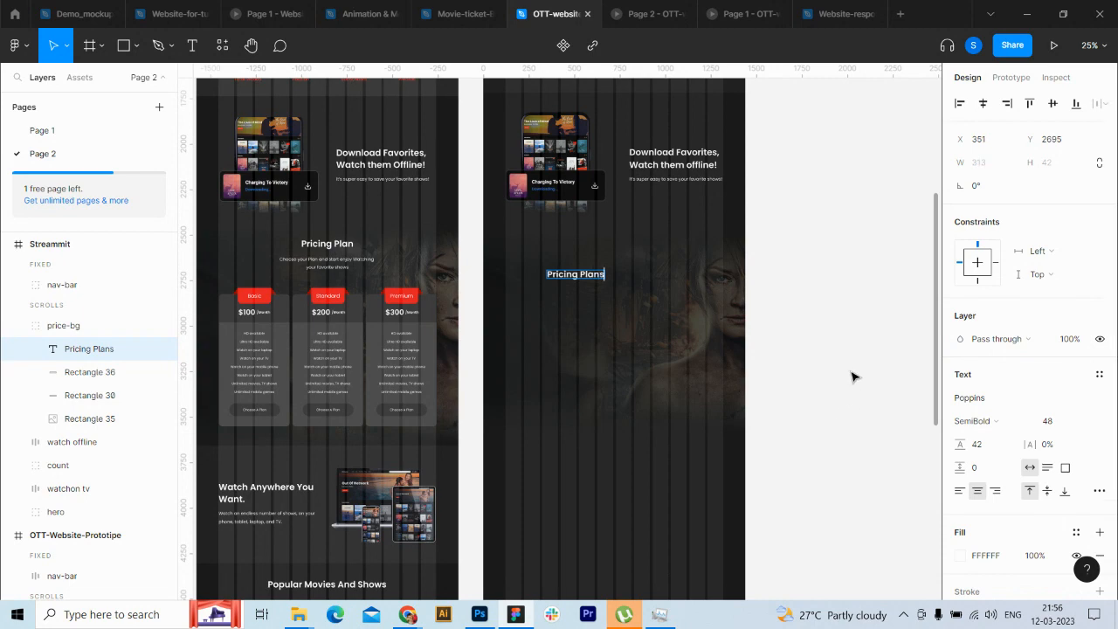
key(Escape)
Step: Center the Pricing Plans heading horizontally in the page and raise it to Y 2565
click(984, 104)
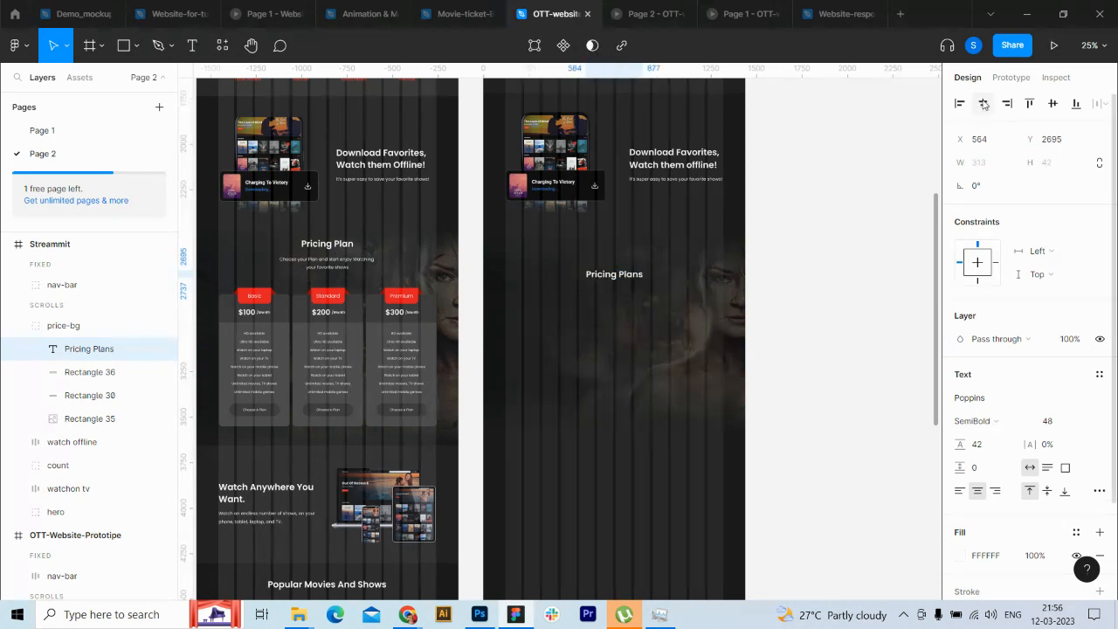
key(shift+Up)
key(shift+Up)
key(shift+Up)
key(shift+Up)
key(shift+Up)
key(shift+Up)
key(shift+Up)
key(shift+Up)
key(shift+Up)
key(shift+Up)
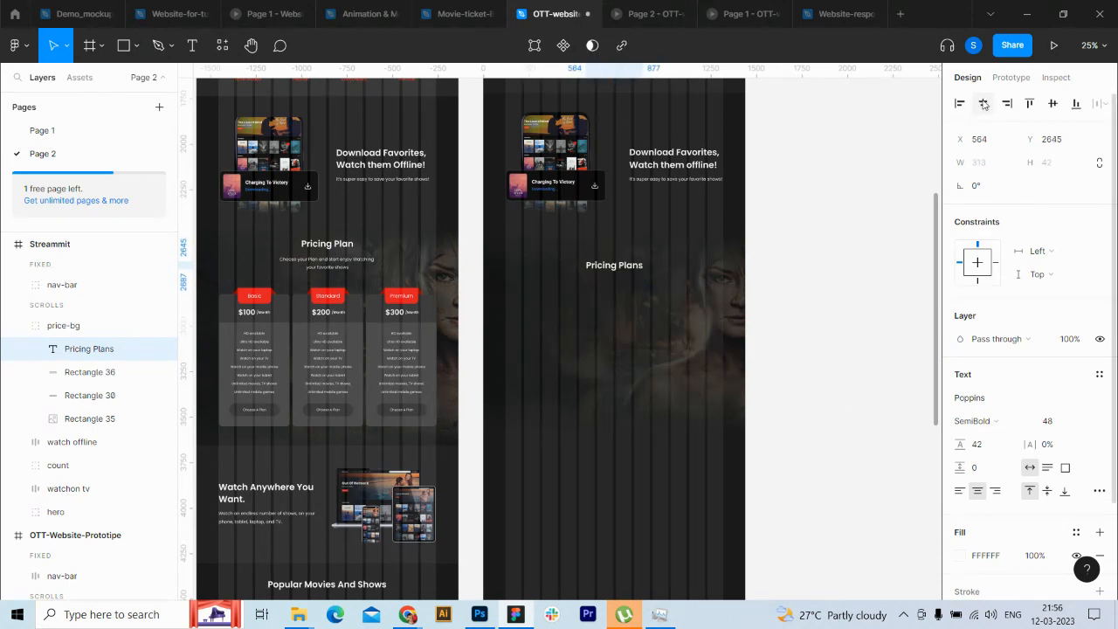
key(shift+Up)
key(shift+Up)
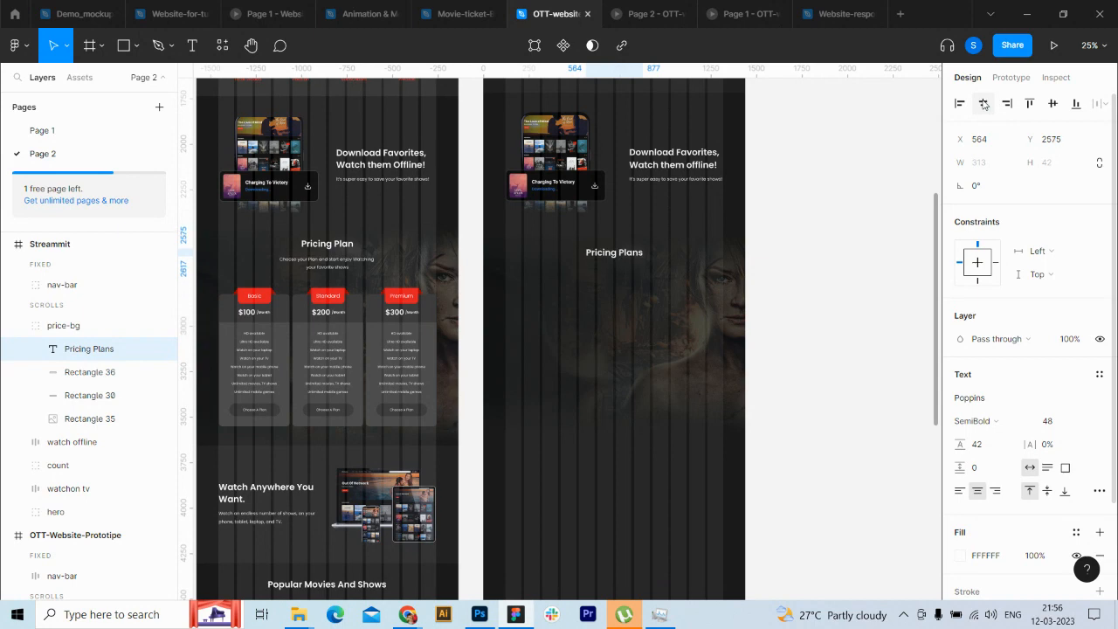
key(shift+Down)
key(shift+Up)
key(shift+Up)
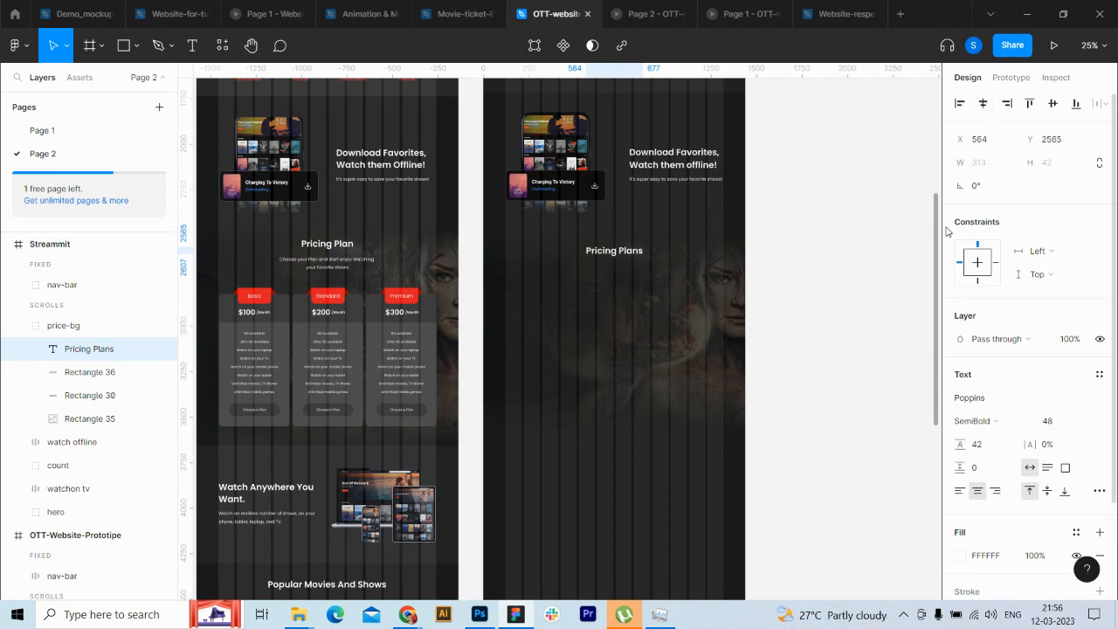
Step: Take the Pricing Plans text layer out of the price-bg group and raise the group to Y 2457
scroll(821, 256, up, 1)
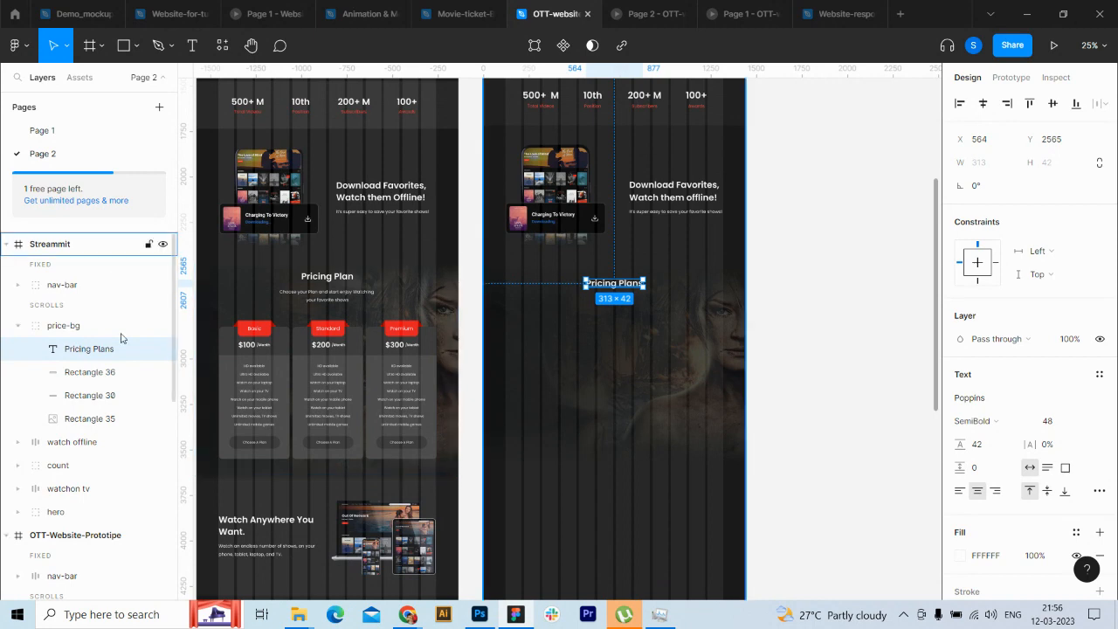
drag(67, 352, 35, 332)
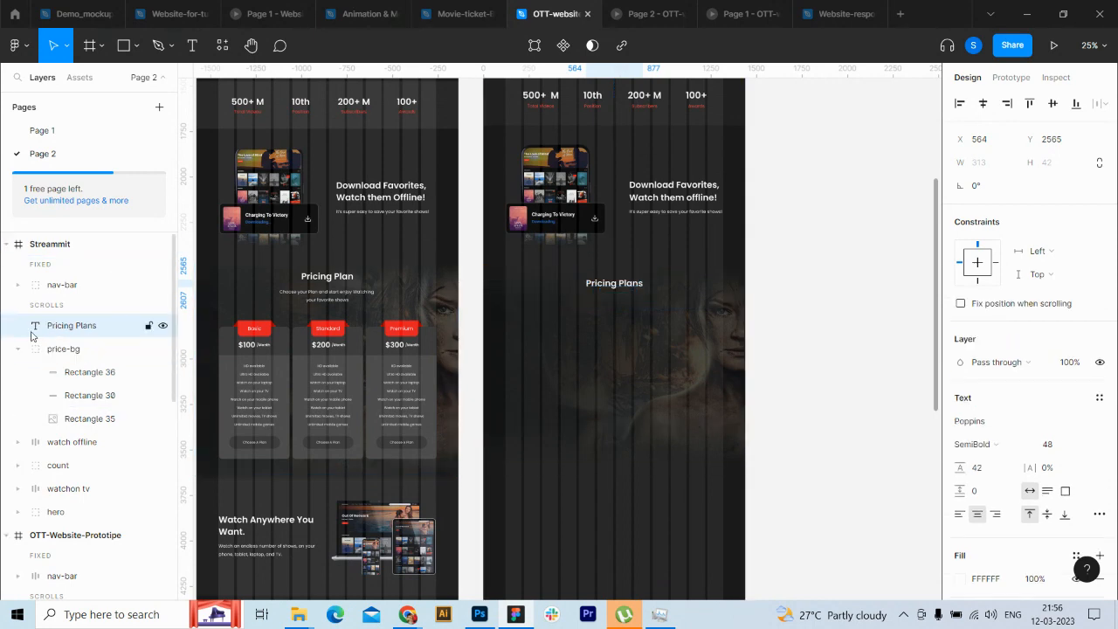
click(77, 349)
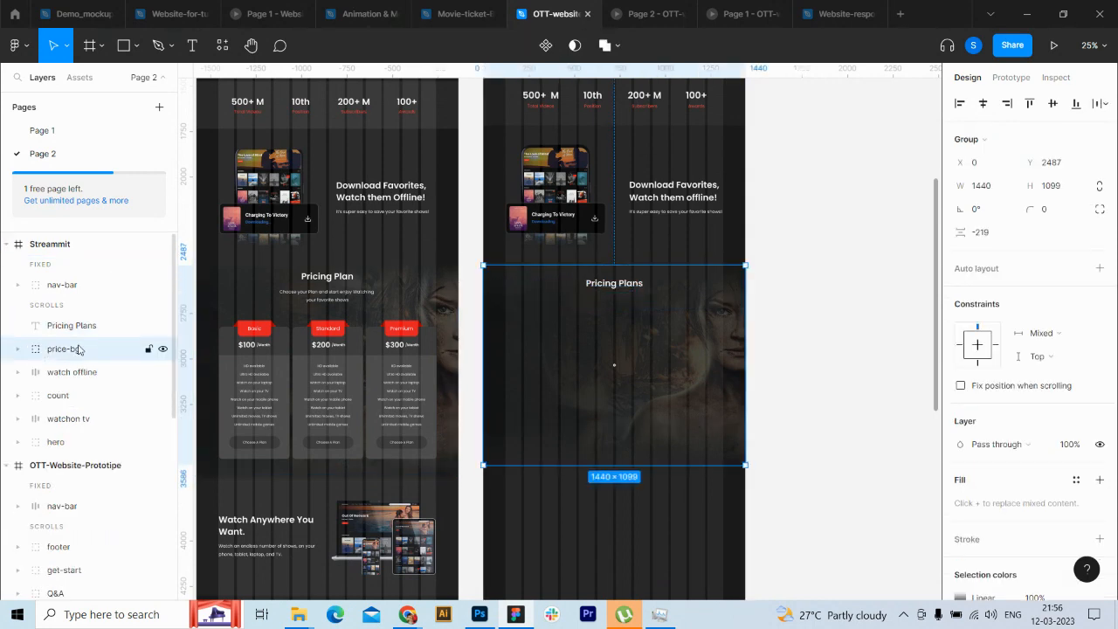
key(shift+Up)
key(shift+Up)
key(shift+Up)
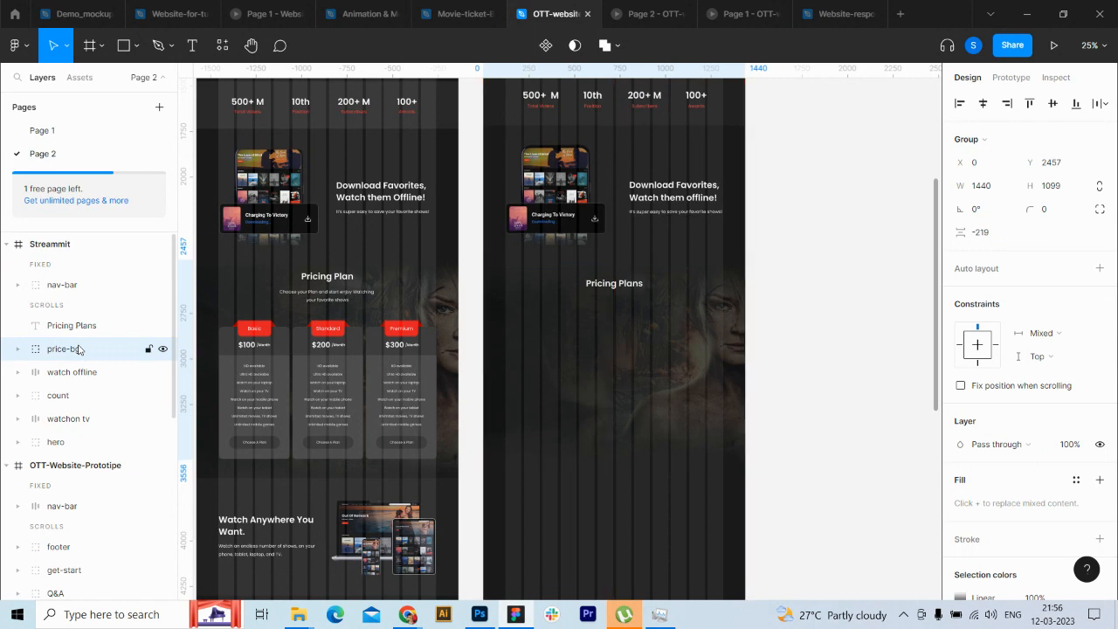
Step: Raise the Pricing Plans heading to Y 2525 to line up with the reference heading
click(82, 327)
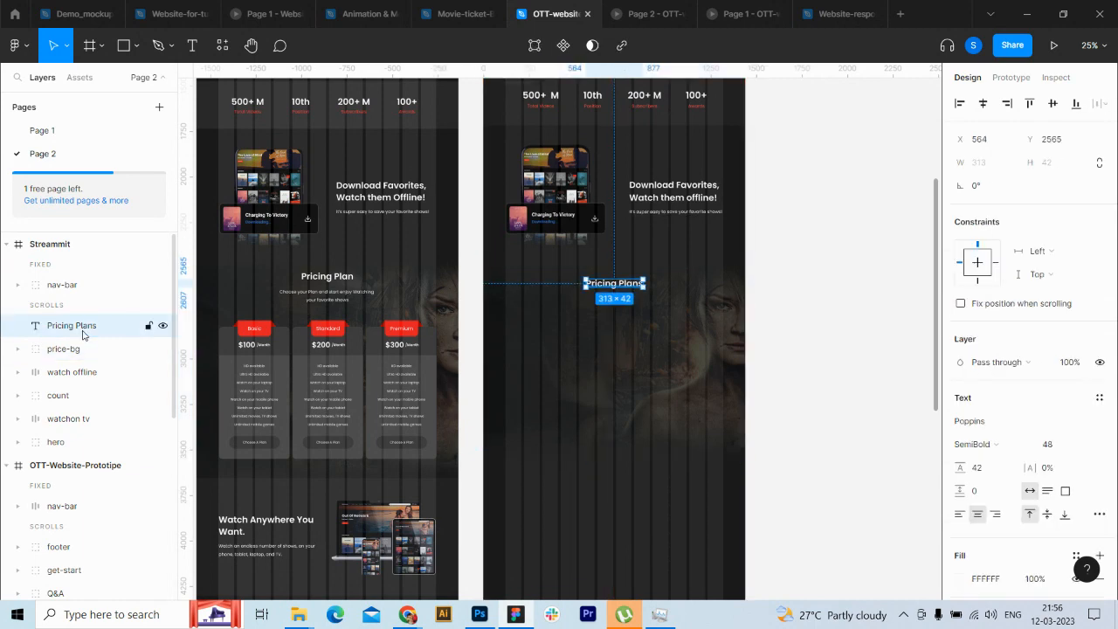
key(shift+Up)
key(shift+Up)
key(shift+Up)
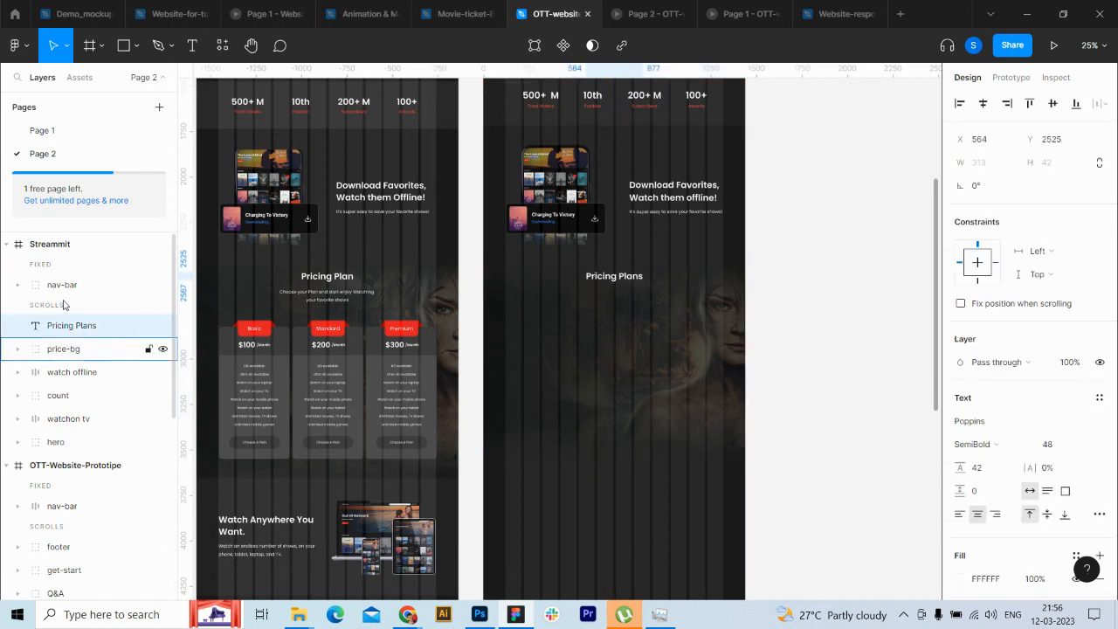
Step: Hide the Streammit frame's 12-column layout grid and check the page sections against the reference design
click(62, 245)
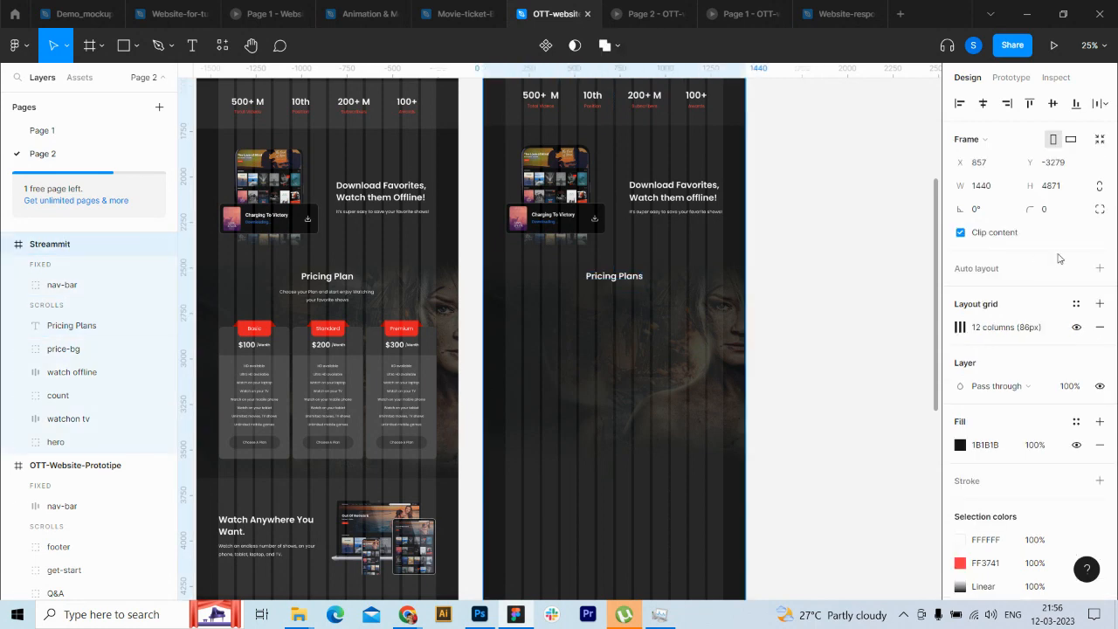
click(1076, 327)
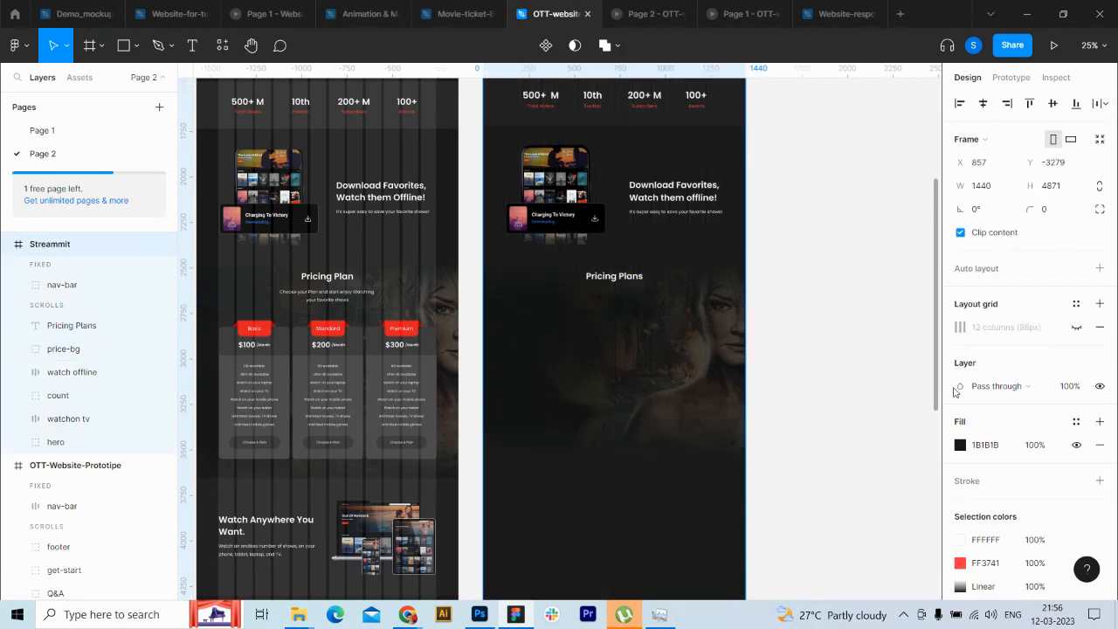
scroll(927, 305, up, 5)
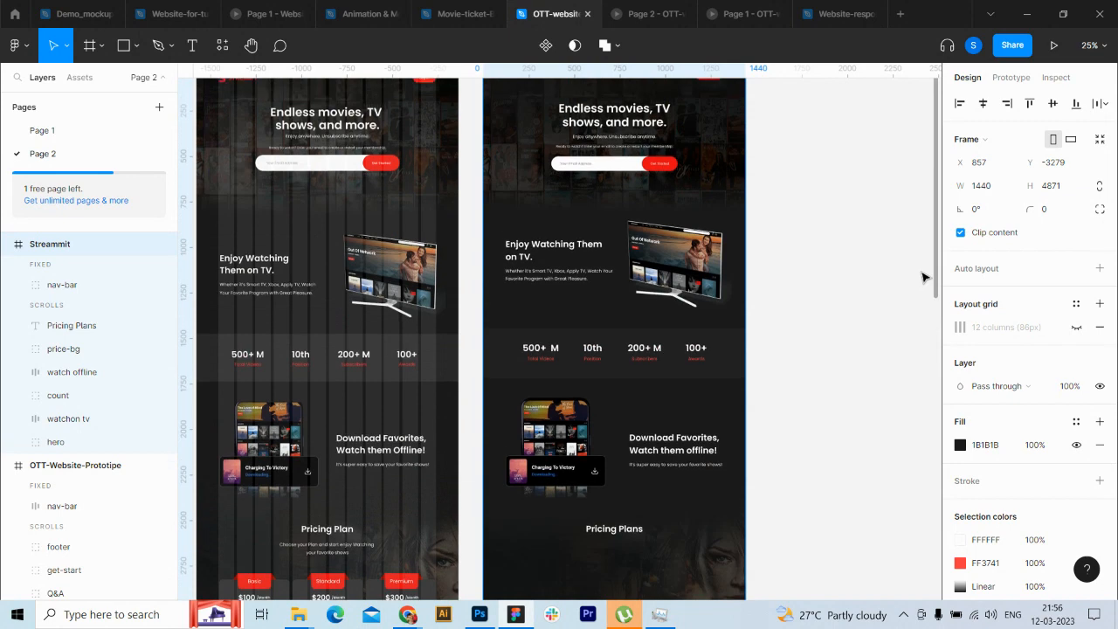
scroll(934, 294, down, 2)
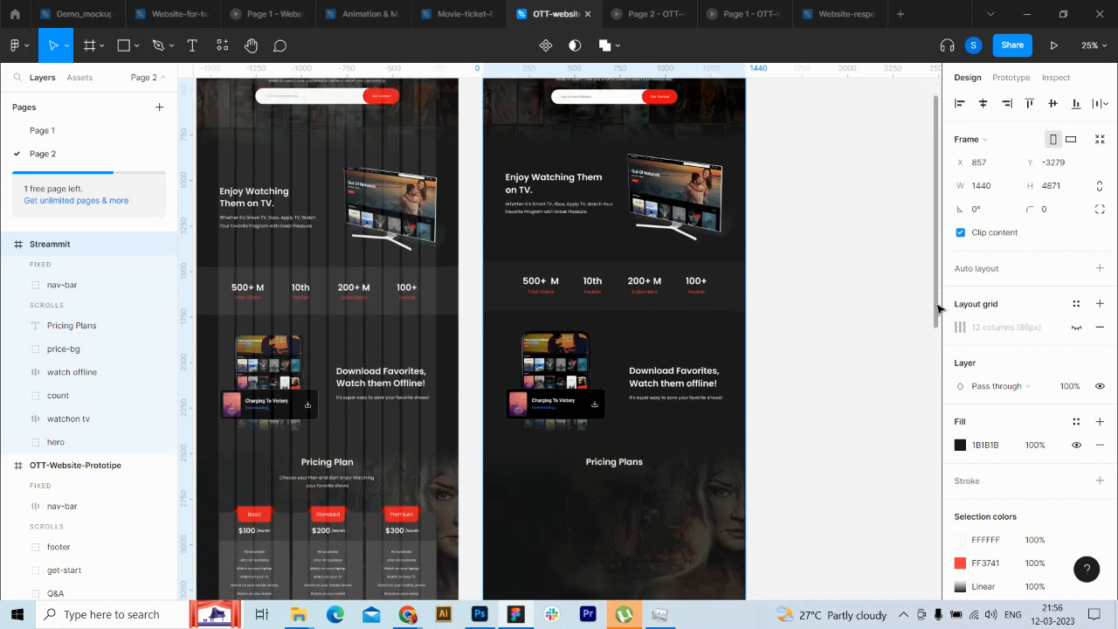
scroll(943, 325, down, 1)
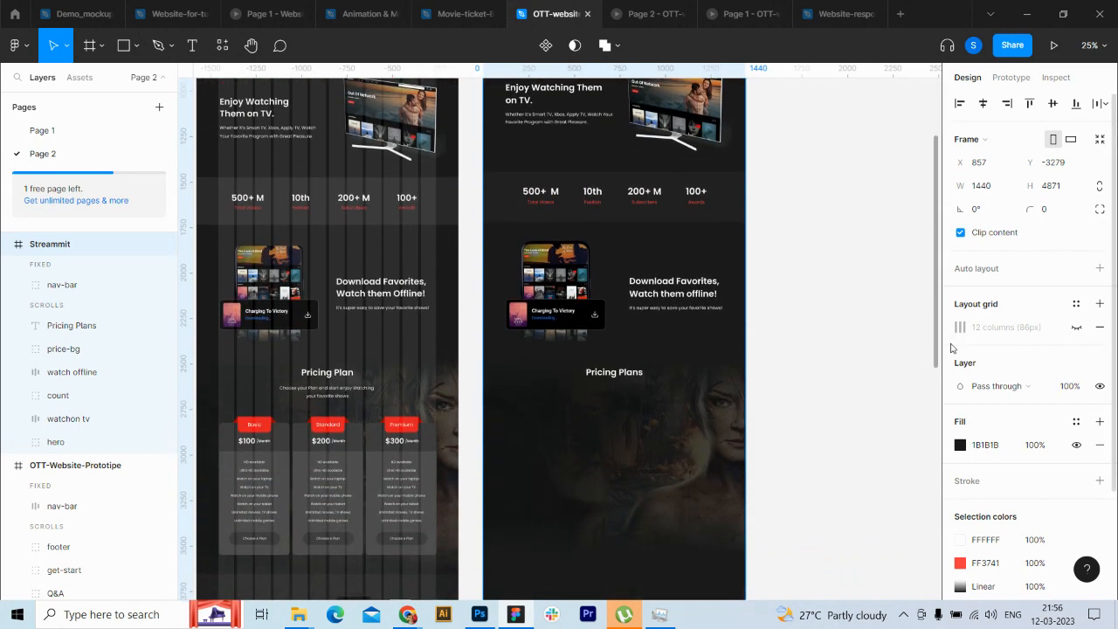
scroll(948, 323, up, 1)
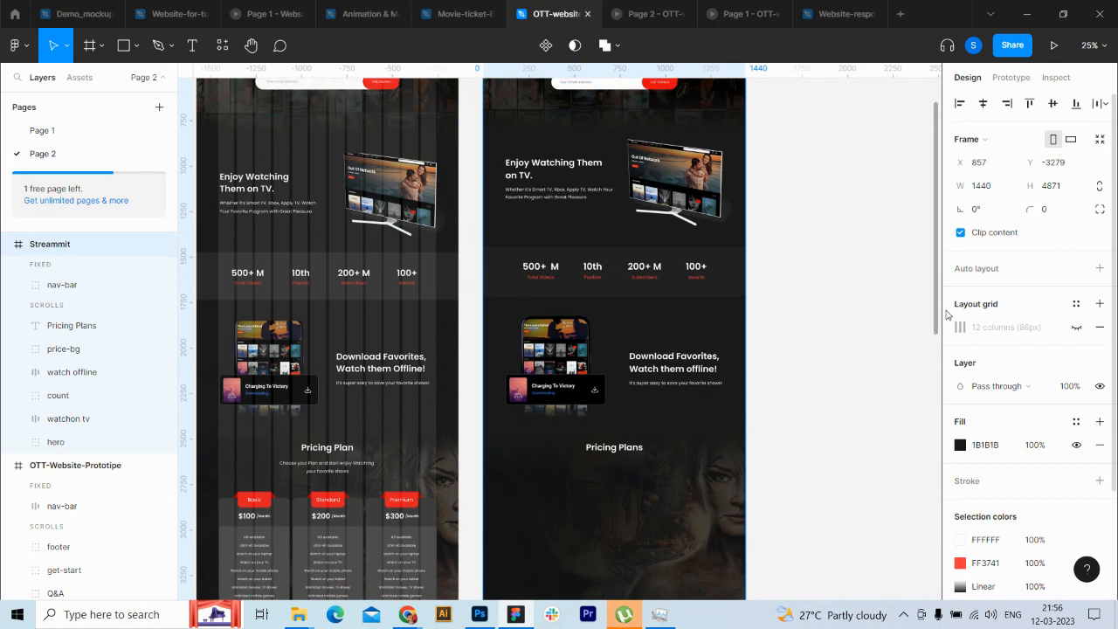
drag(946, 312, 937, 386)
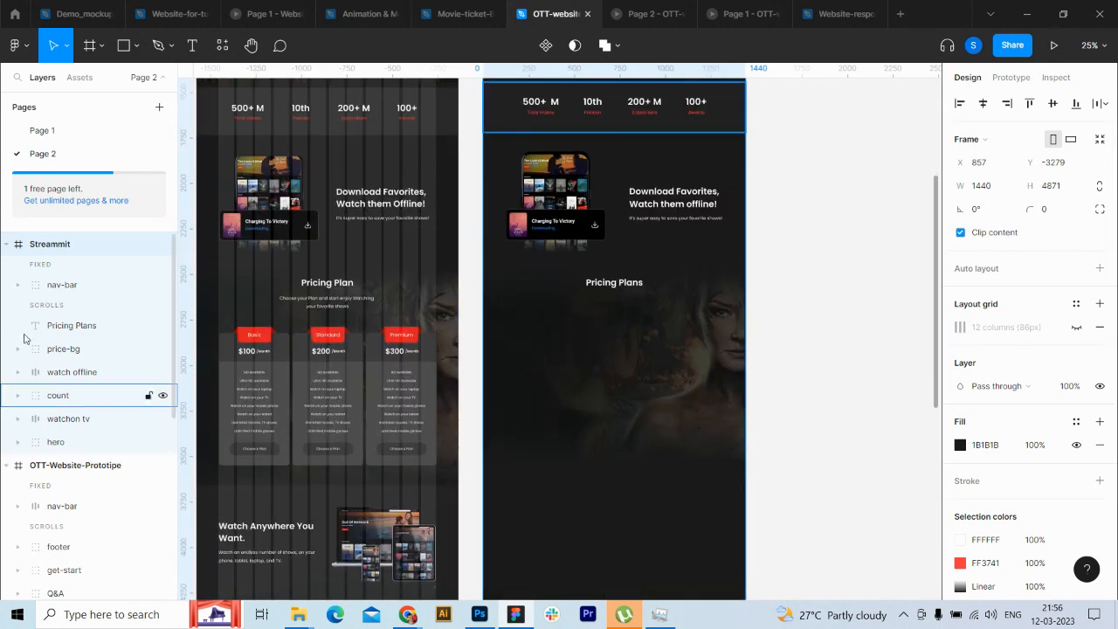
Step: Draw a text box about 530 × 128 below the Pricing Plans heading
key(ctrl+equal)
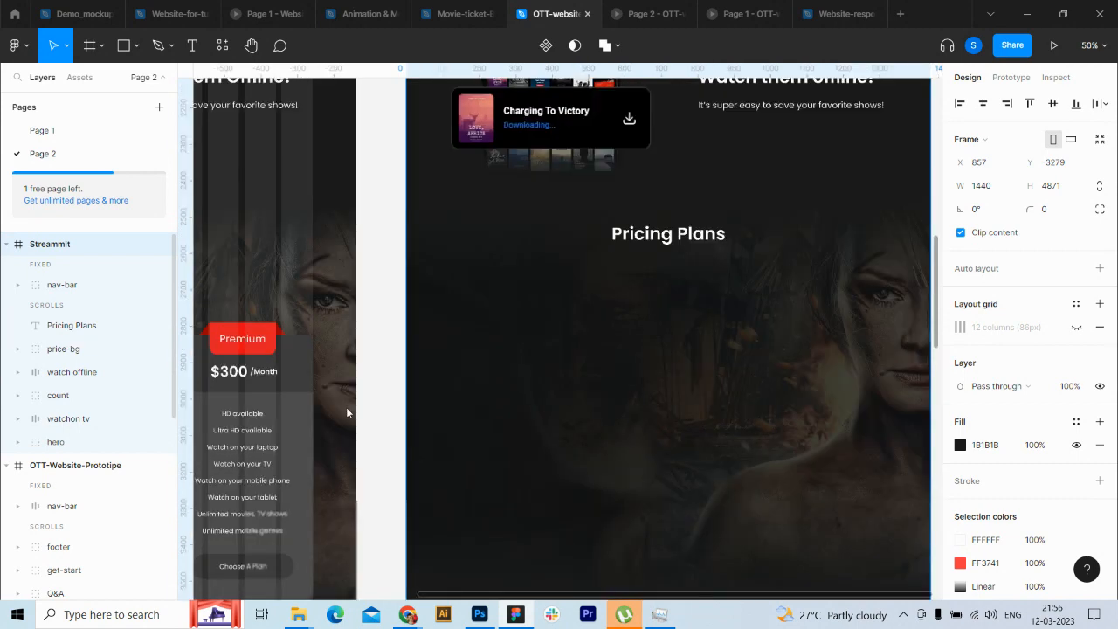
drag(623, 595, 489, 591)
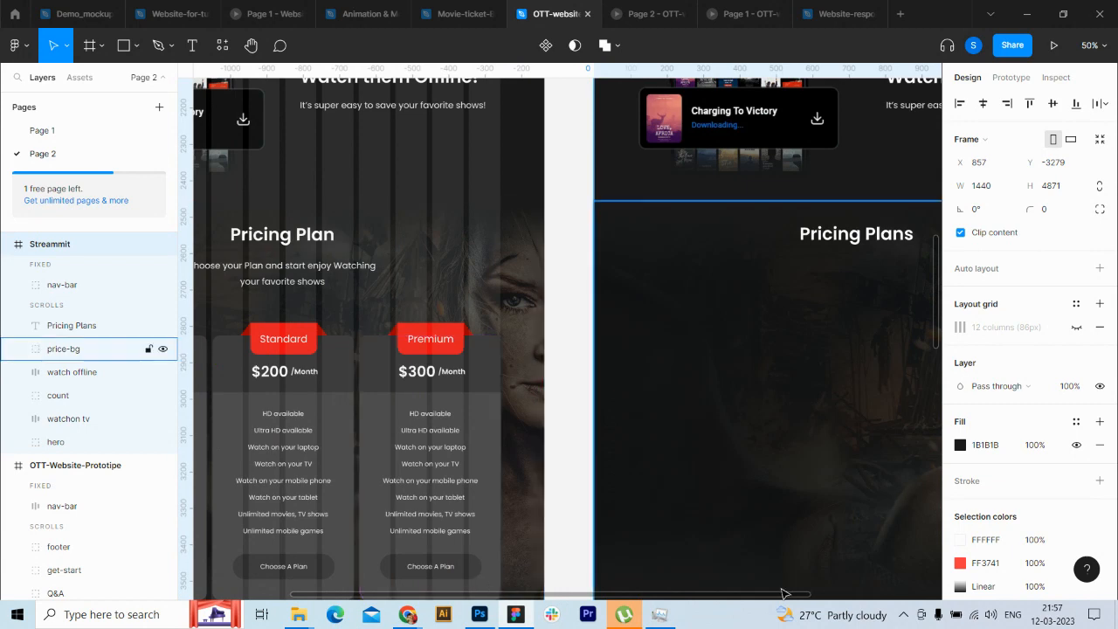
drag(782, 597, 767, 599)
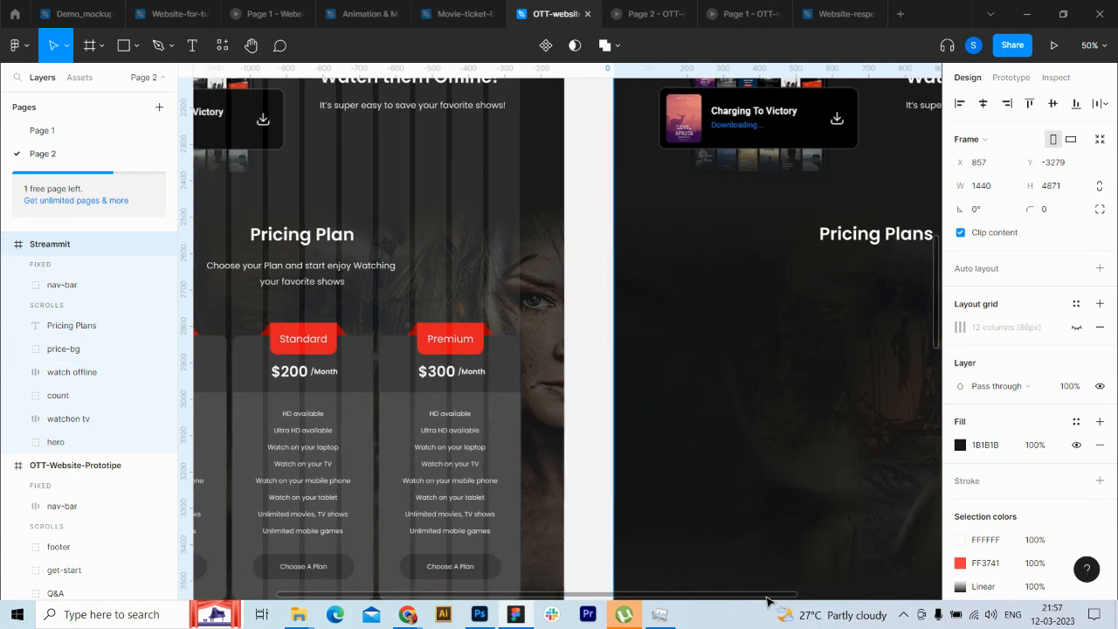
key(t)
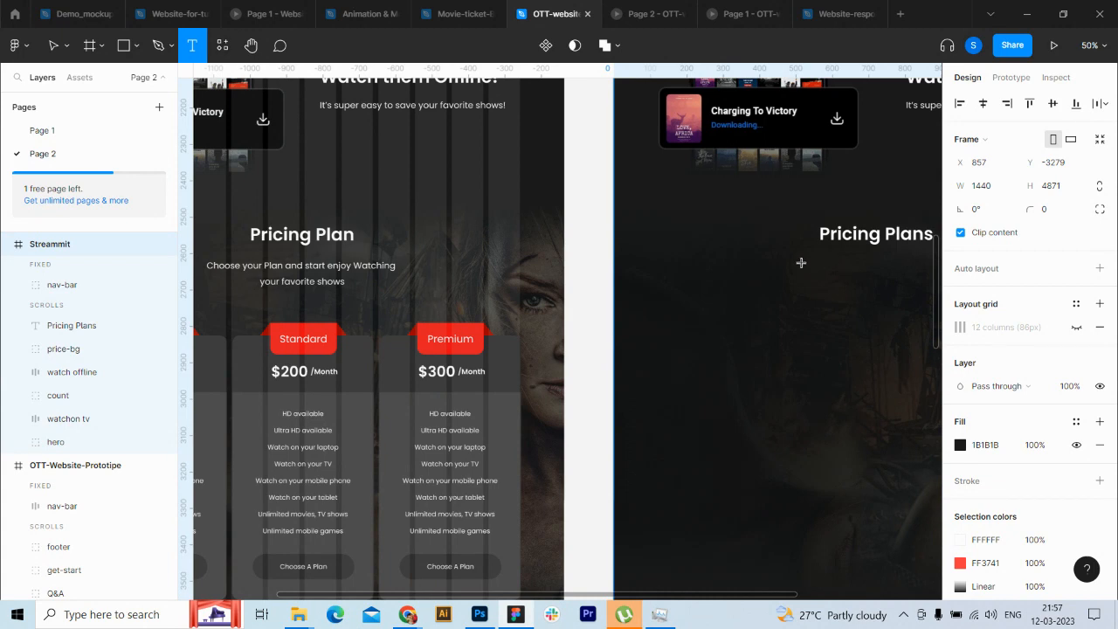
drag(801, 262, 830, 309)
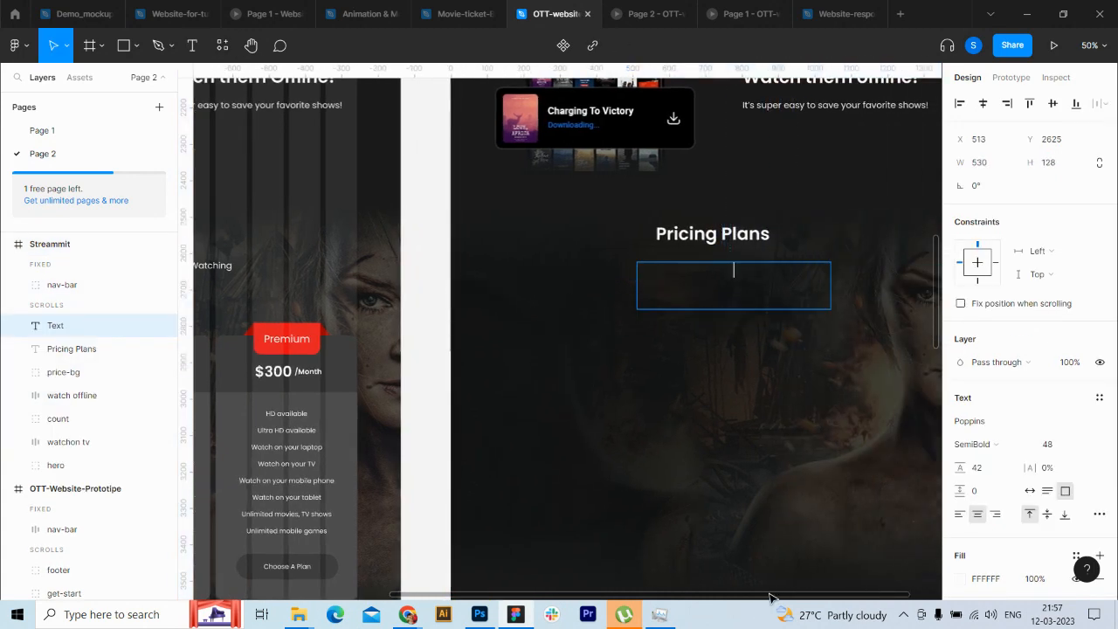
Step: Set the new text box below the Pricing Plans heading to Poppins Regular at size 24
drag(745, 593, 641, 594)
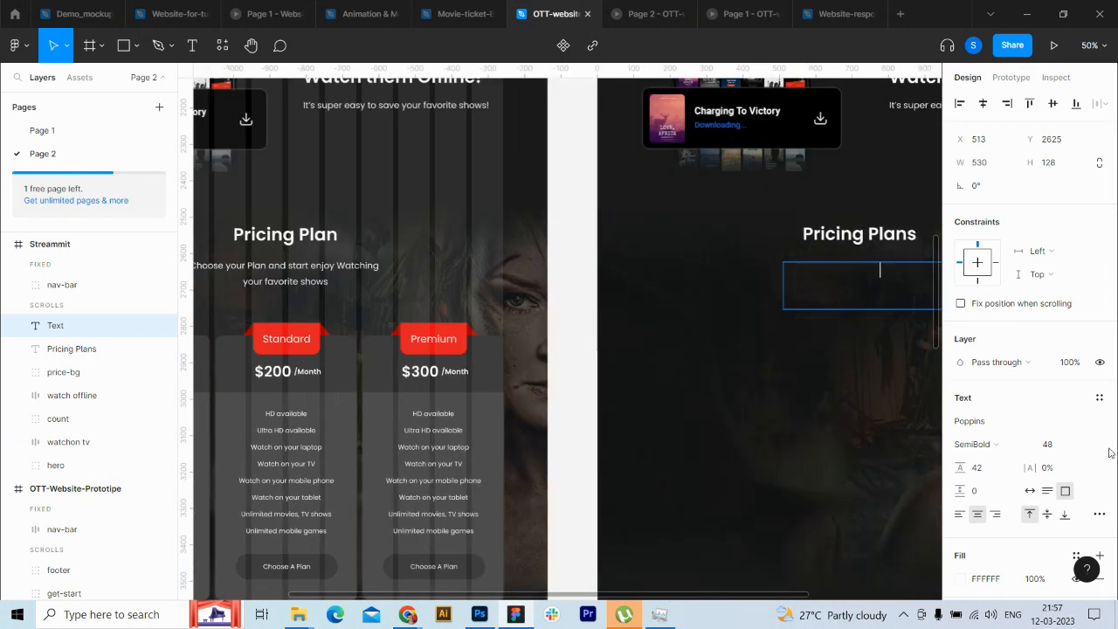
click(1063, 452)
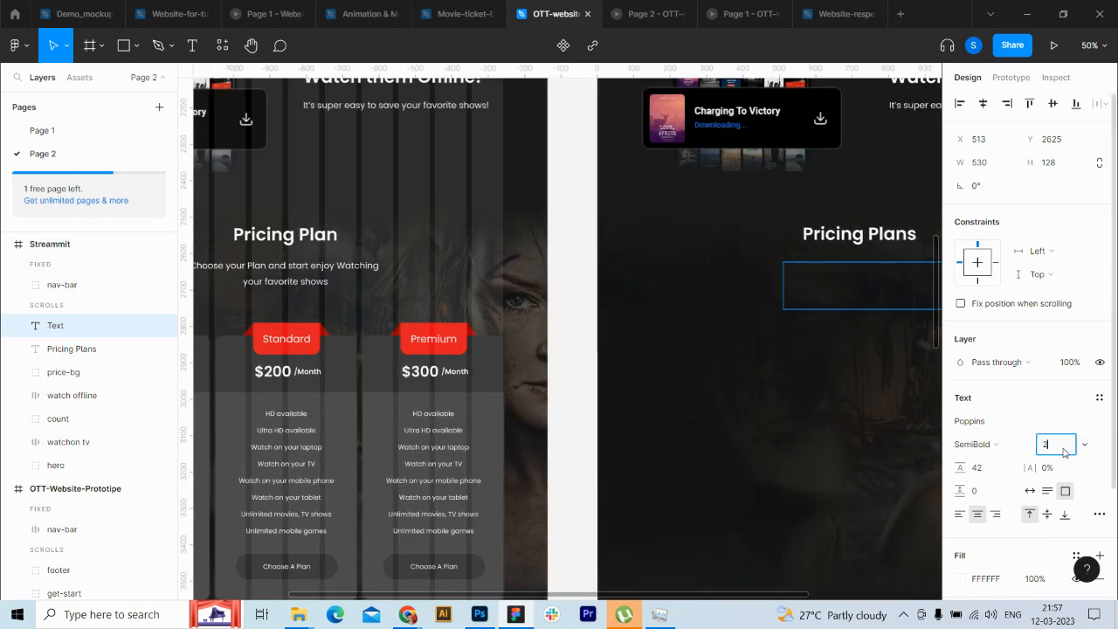
click(982, 444)
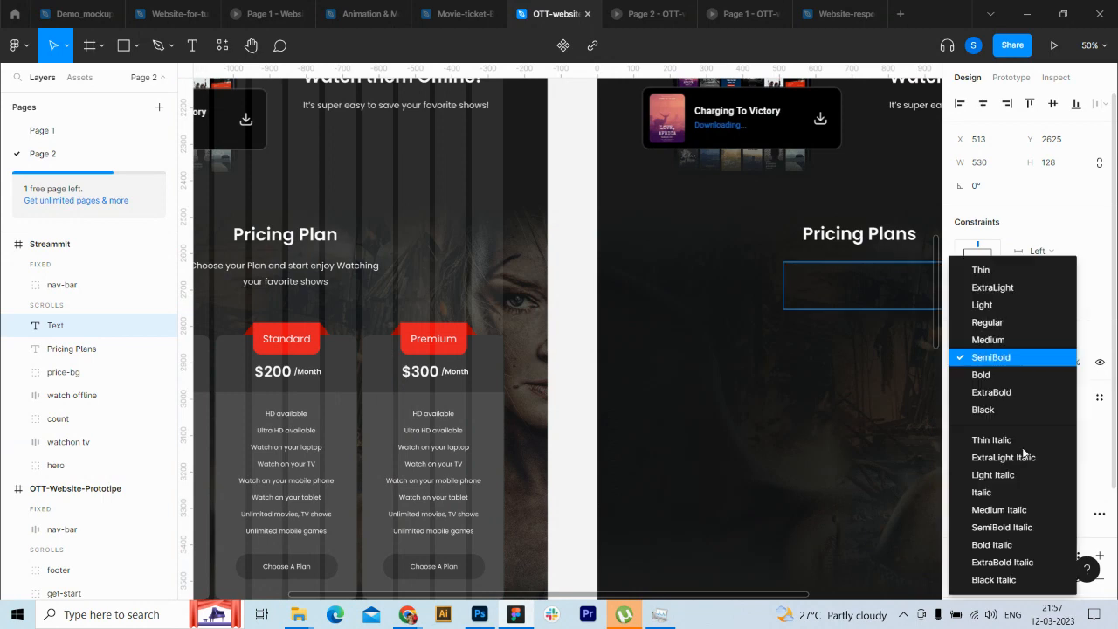
click(987, 322)
Step: Enter the subtitle "Choose your Plan and start enjoy Watching your favorite shows" in the text box
text(Choose)
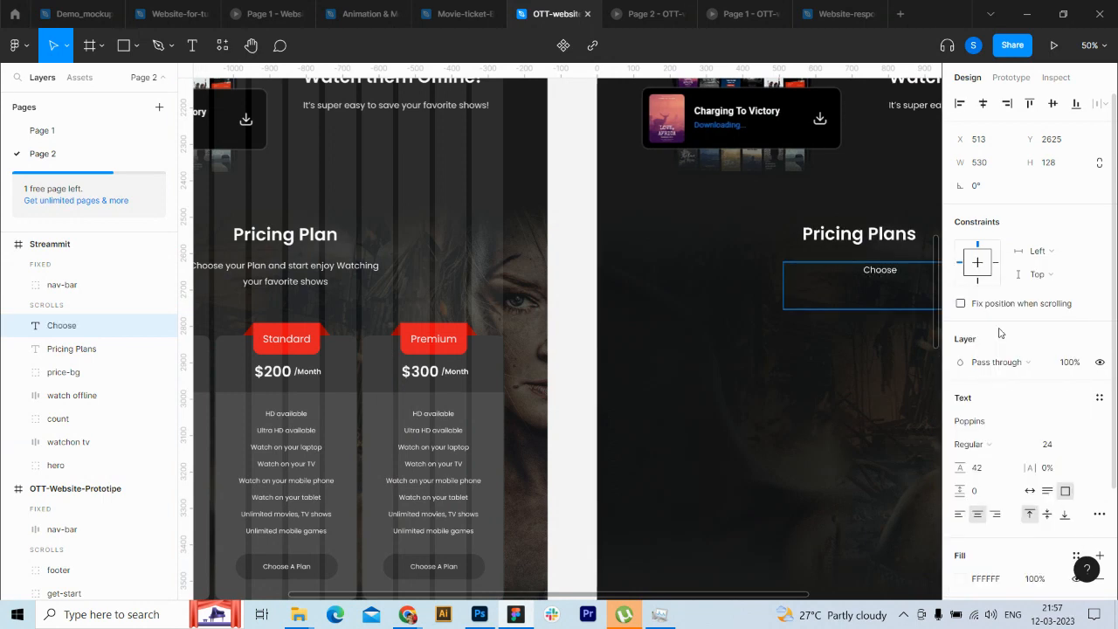
text( your Plan and)
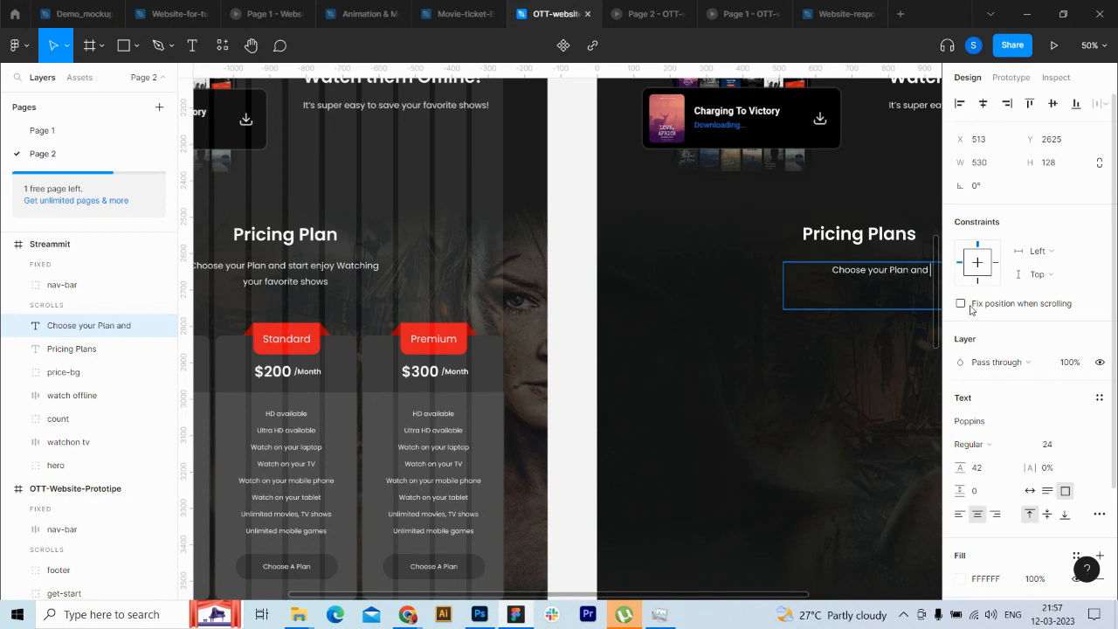
text( start)
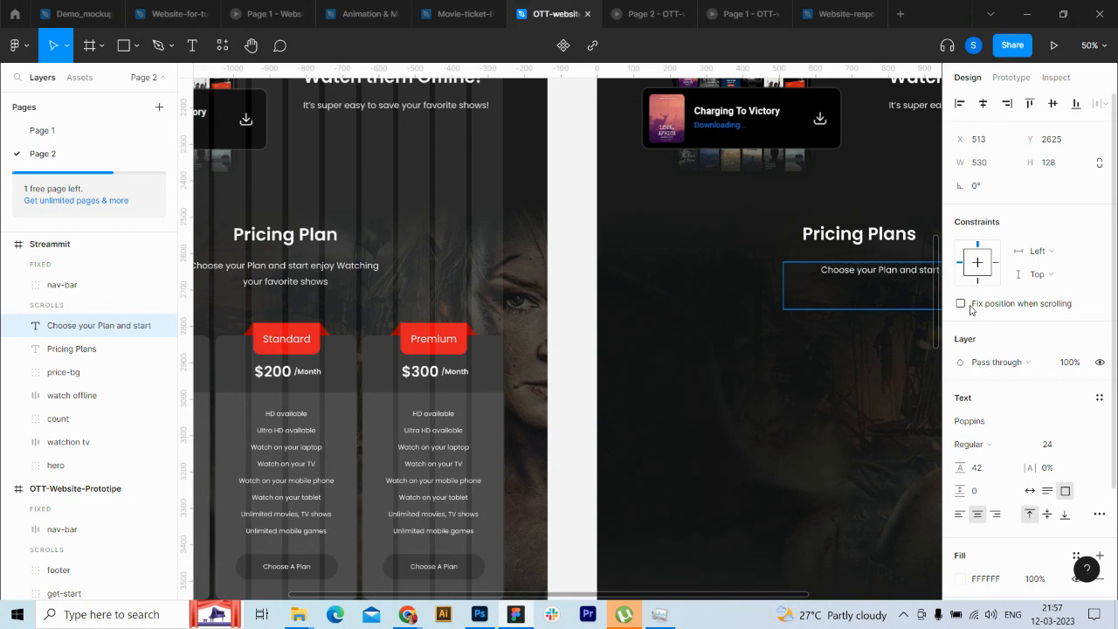
text( enjo)
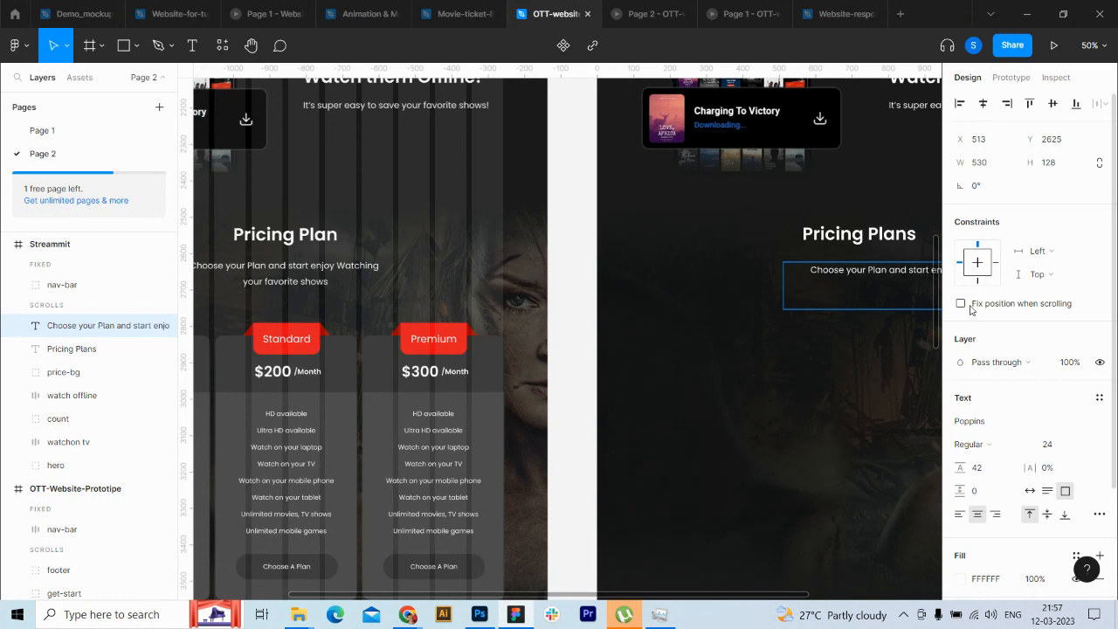
text(y)
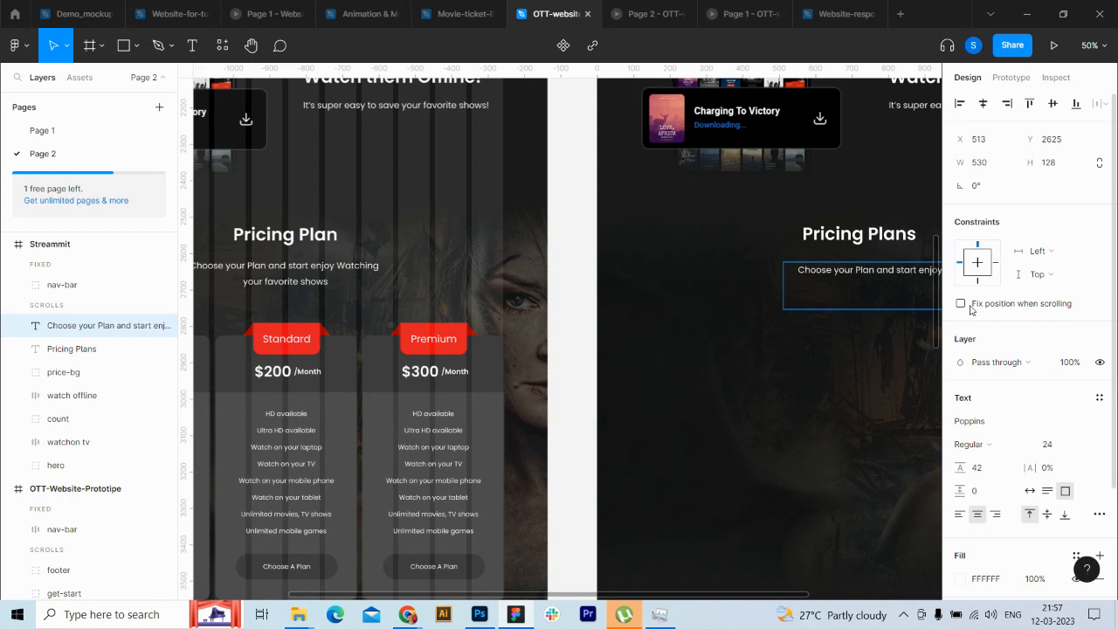
text( Watching youring)
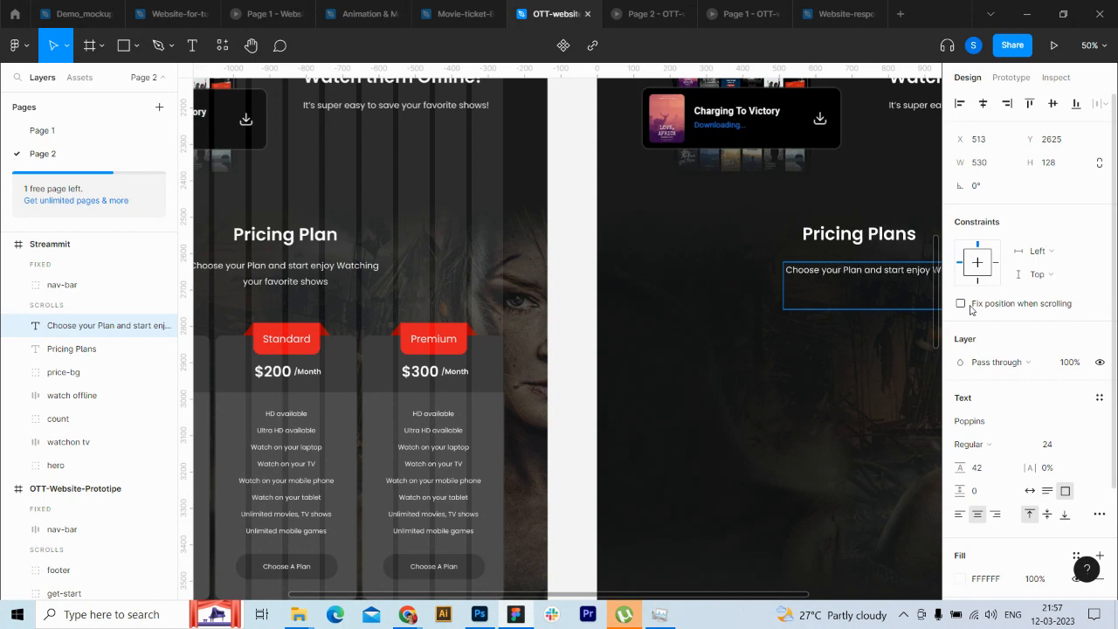
text(your fa)
text(vorite shows)
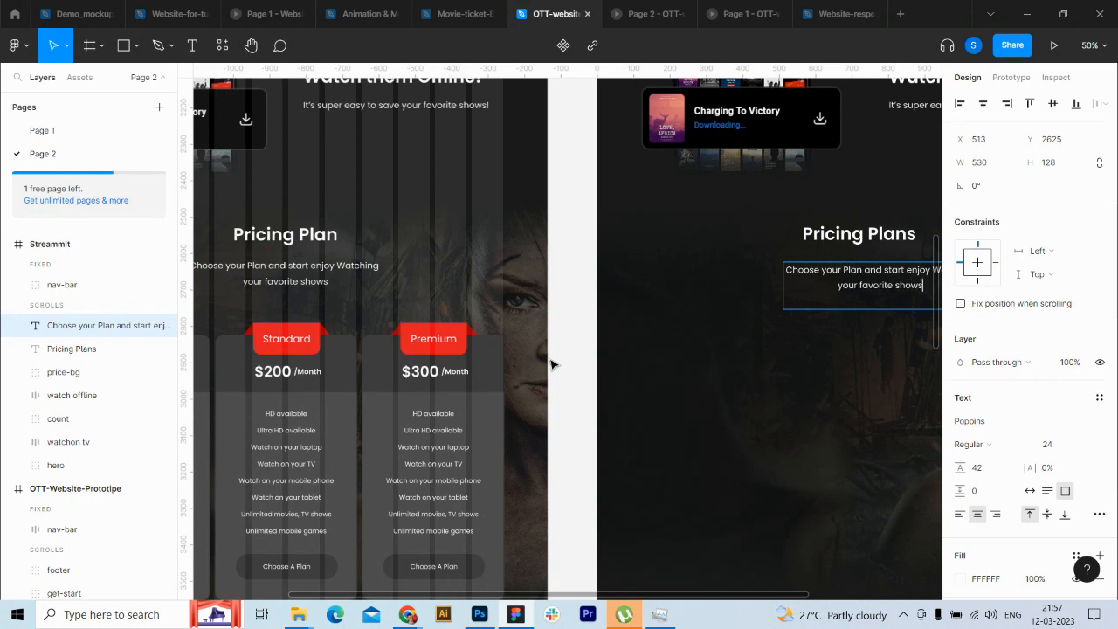
key(Escape)
Step: Center the subtitle horizontally in the Streammit frame and raise it to Y 2605
scroll(561, 357, right, 3)
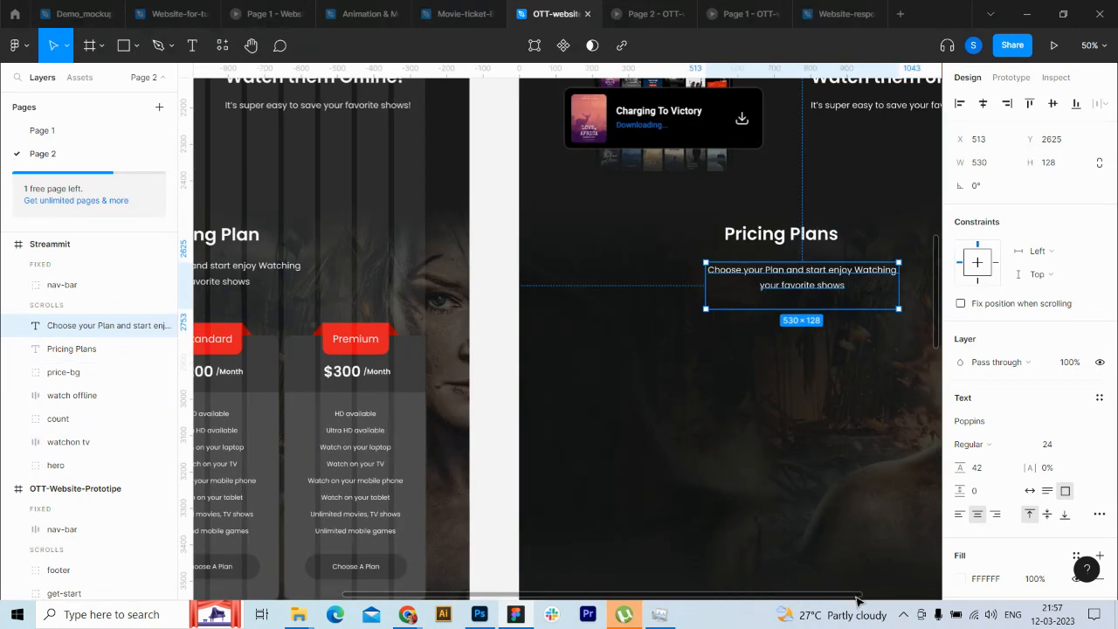
click(982, 103)
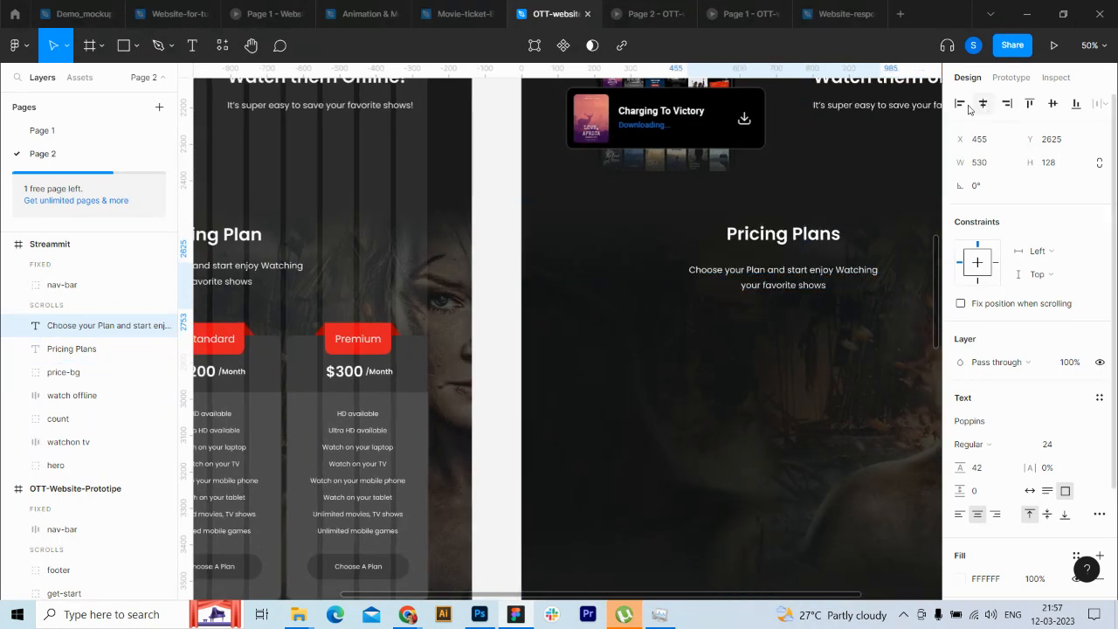
key(shift+Up)
key(shift+Up)
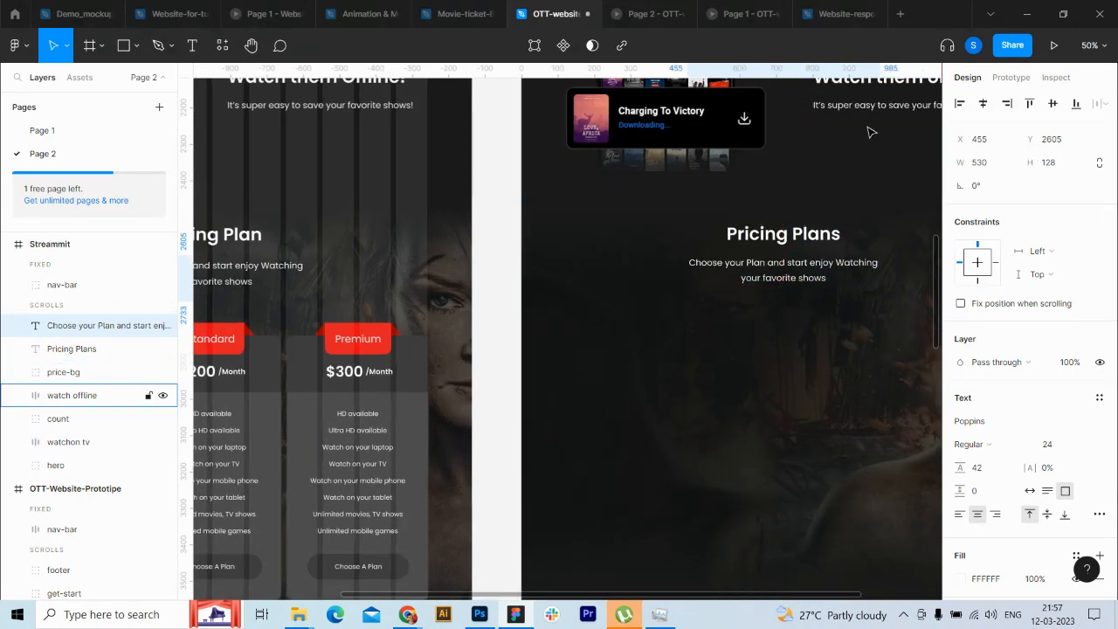
Step: Combine the Pricing Plans heading and the subtitle into a vertical auto layout frame
shift+click(75, 350)
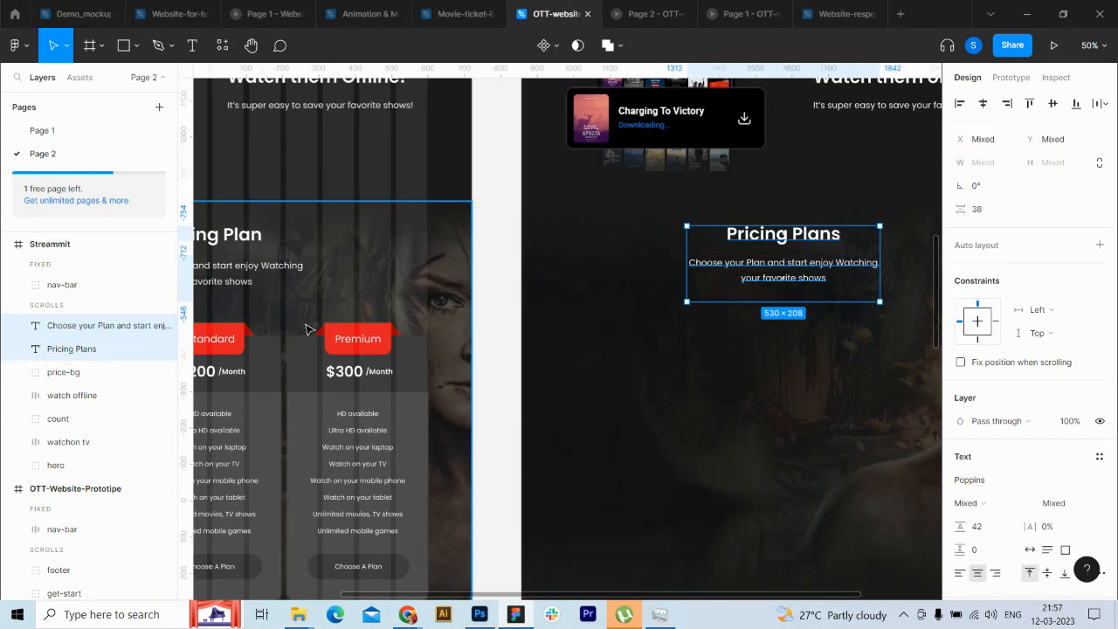
key(shift+a)
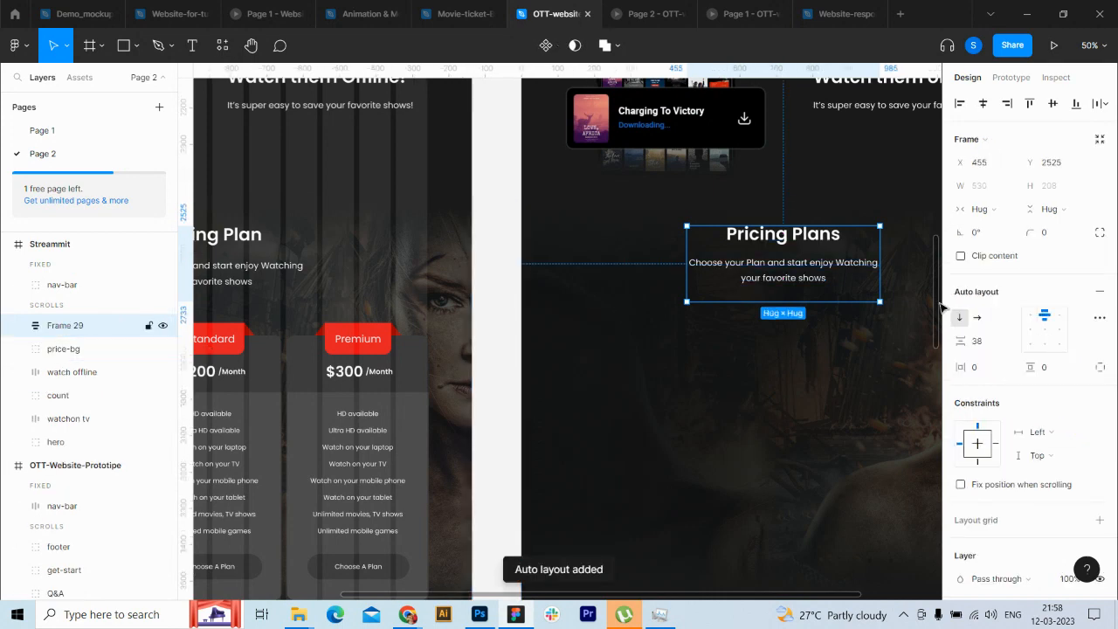
Step: Try an auto layout spacing of 28 between the Pricing Plans heading and the subtitle
click(990, 345)
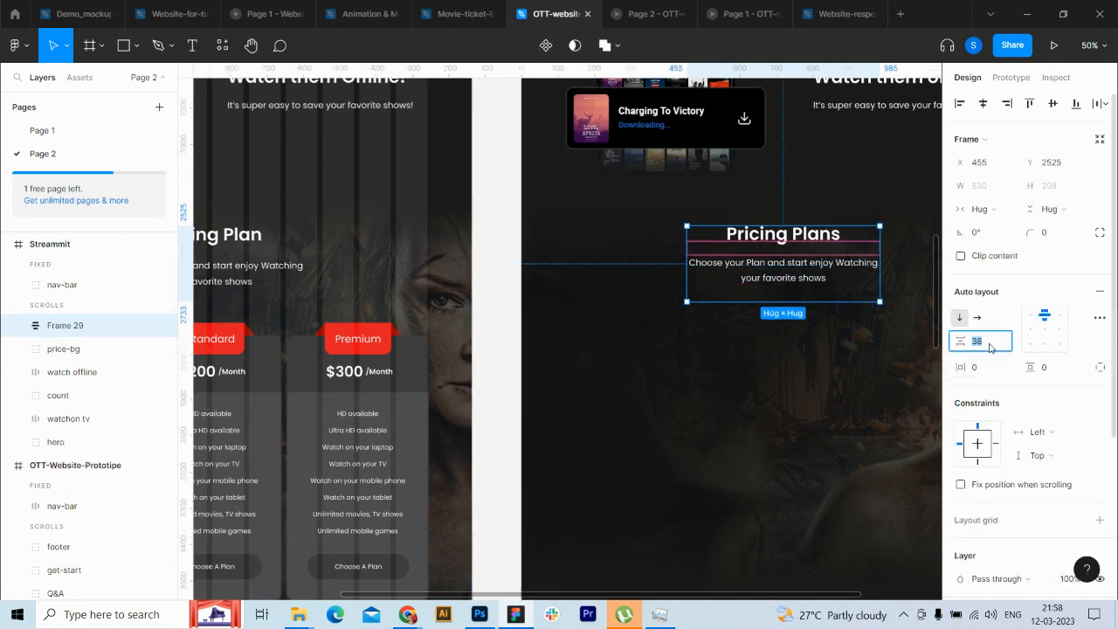
key(shift+Down)
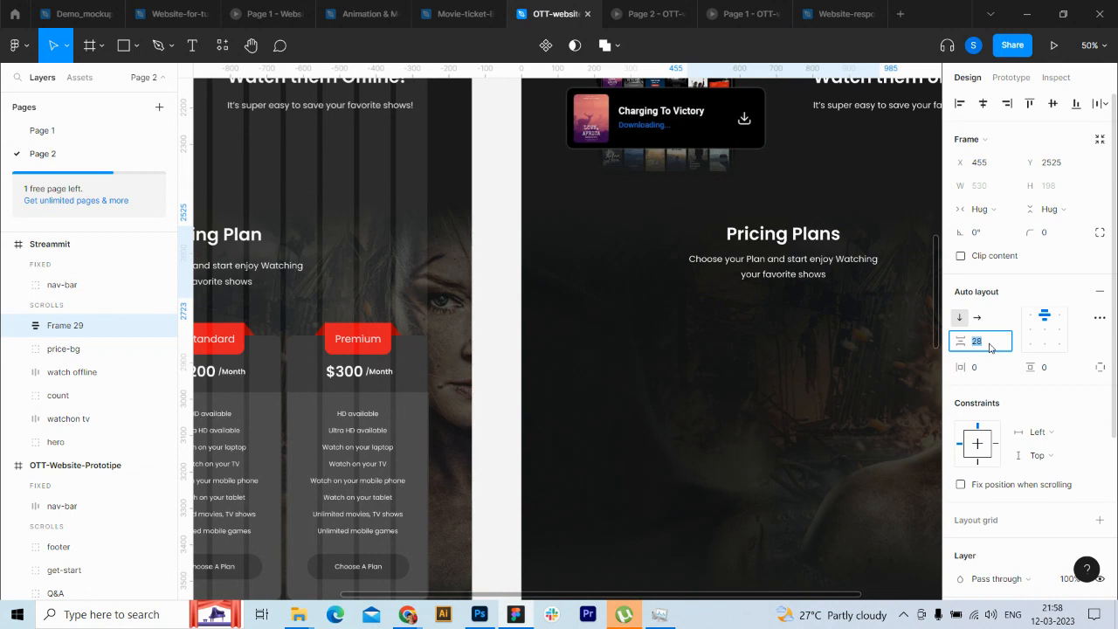
key(shift+Up)
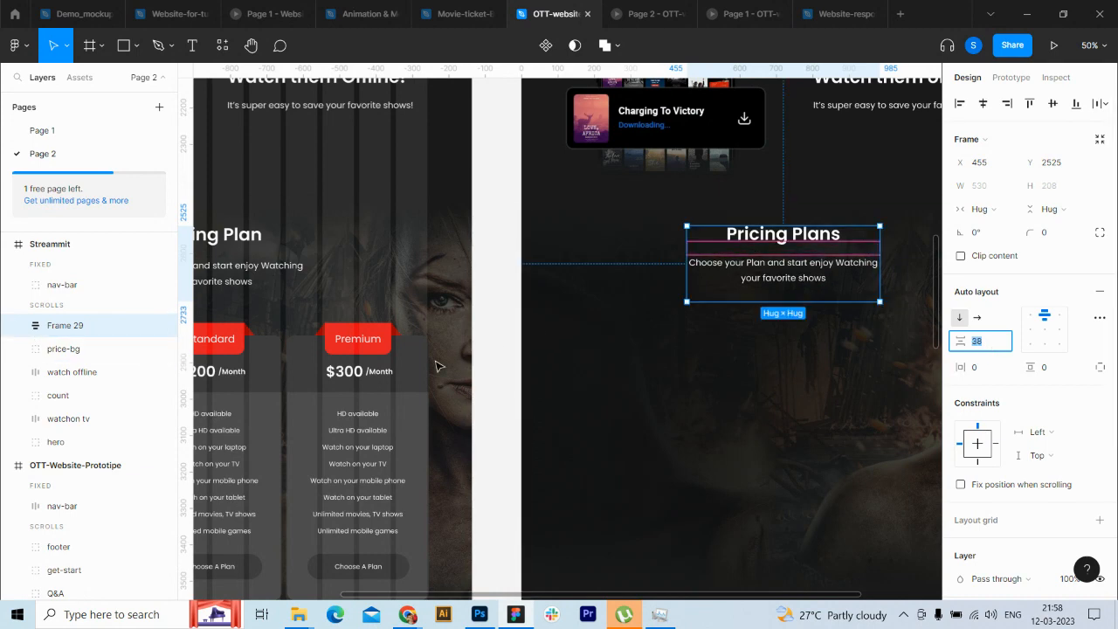
Step: Give the auto layout frame a fixed width and make its heading and subtitle fill the container horizontally
click(1004, 210)
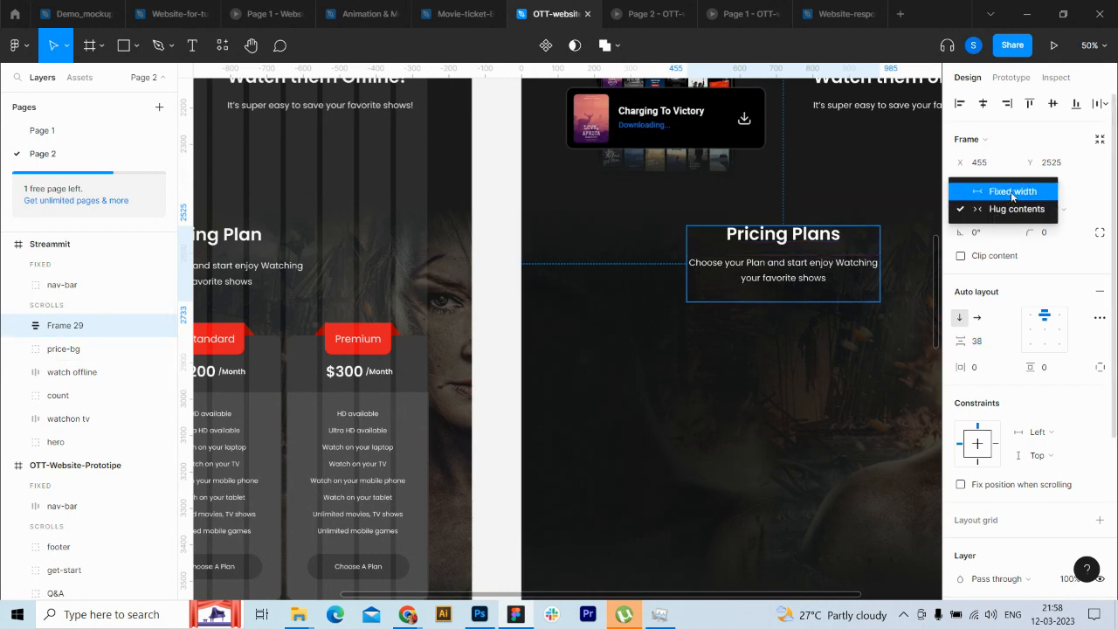
click(1010, 191)
click(18, 325)
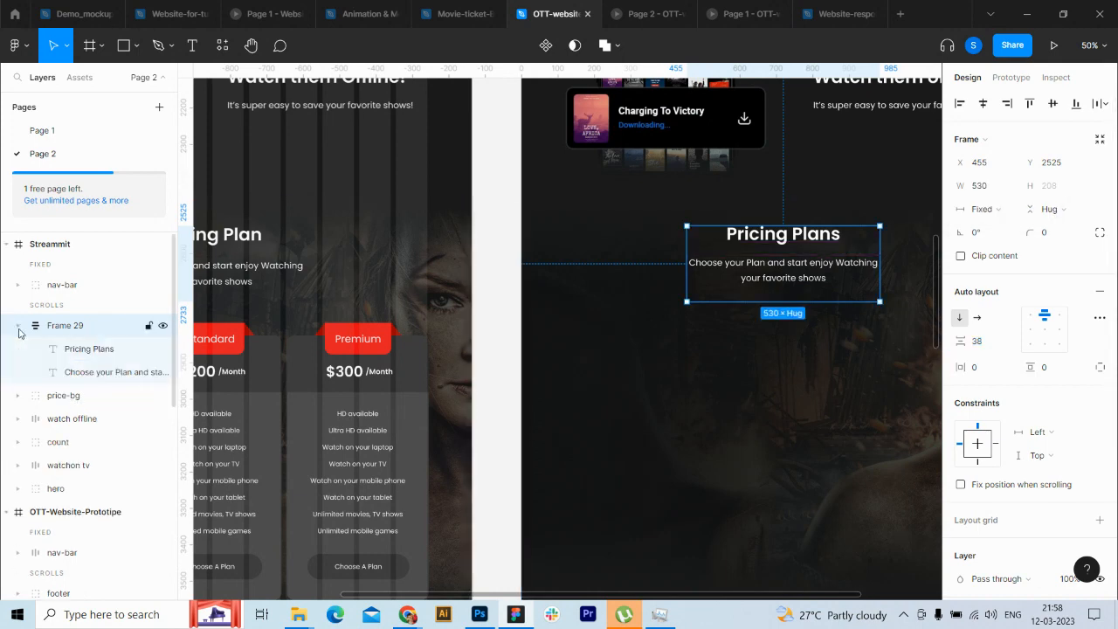
click(85, 354)
click(1005, 186)
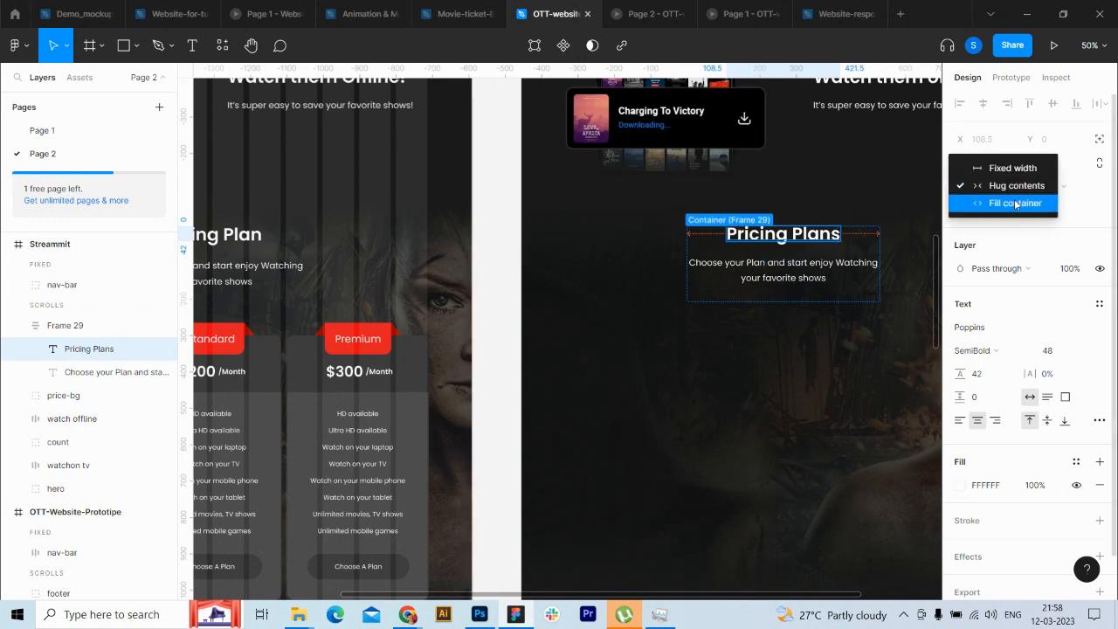
click(1016, 203)
click(102, 372)
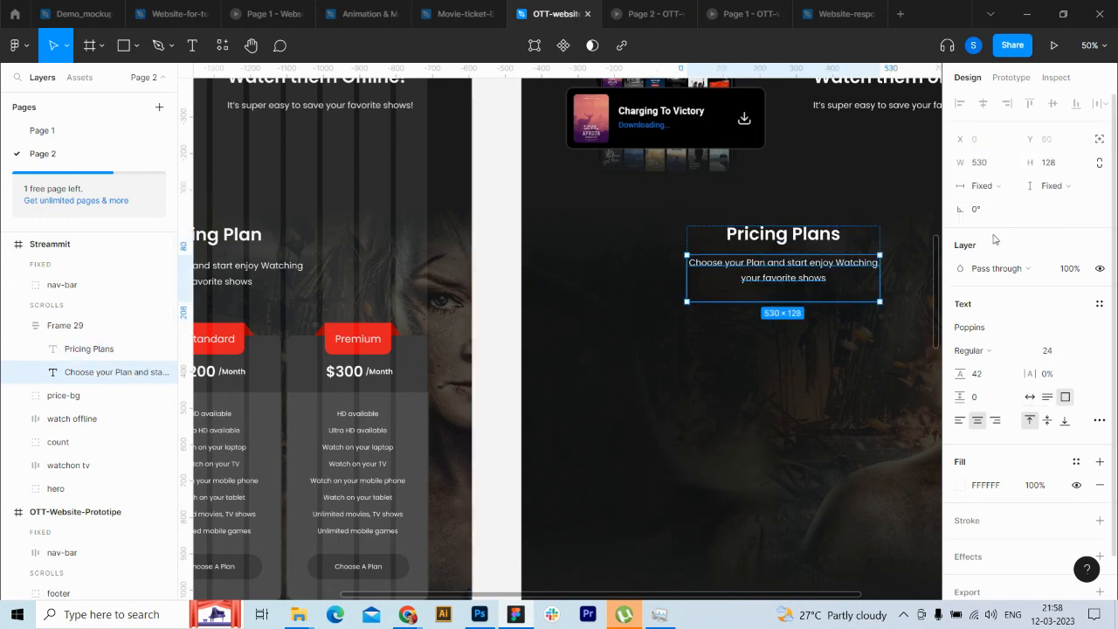
click(982, 186)
click(1000, 220)
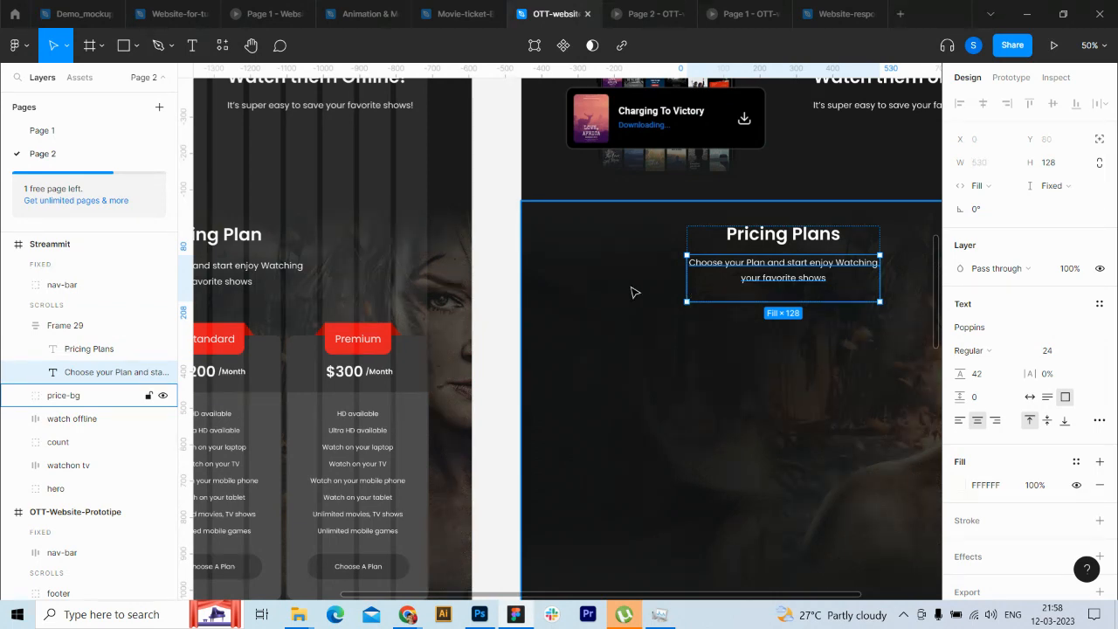
Step: Rename the auto layout frame holding the heading and subtitle as title
click(17, 325)
click(71, 329)
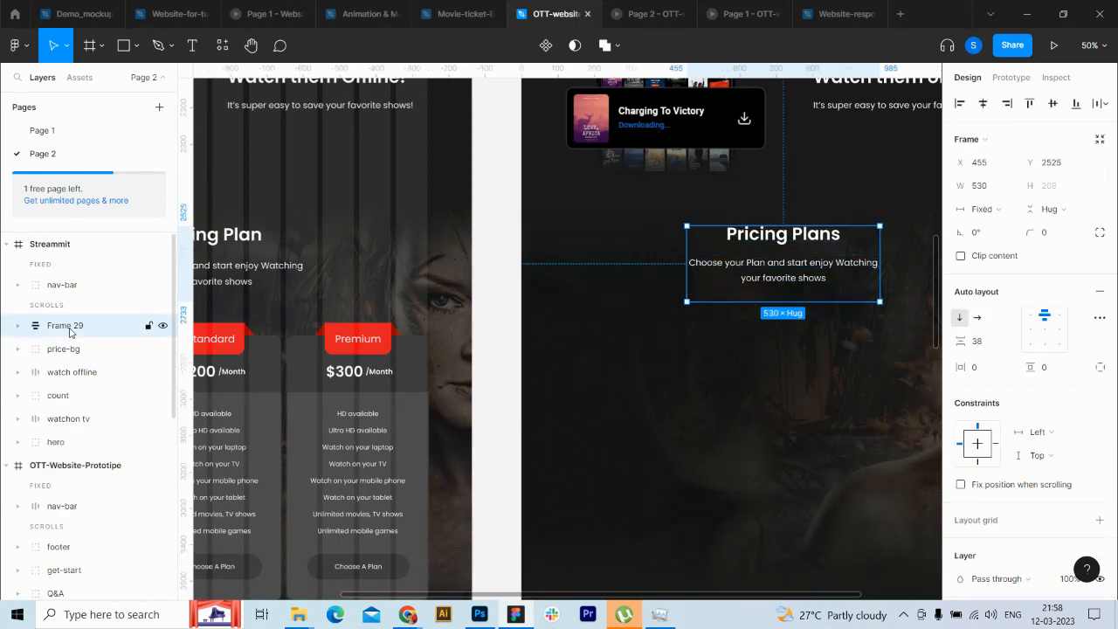
key(ctrl+r)
text(t)
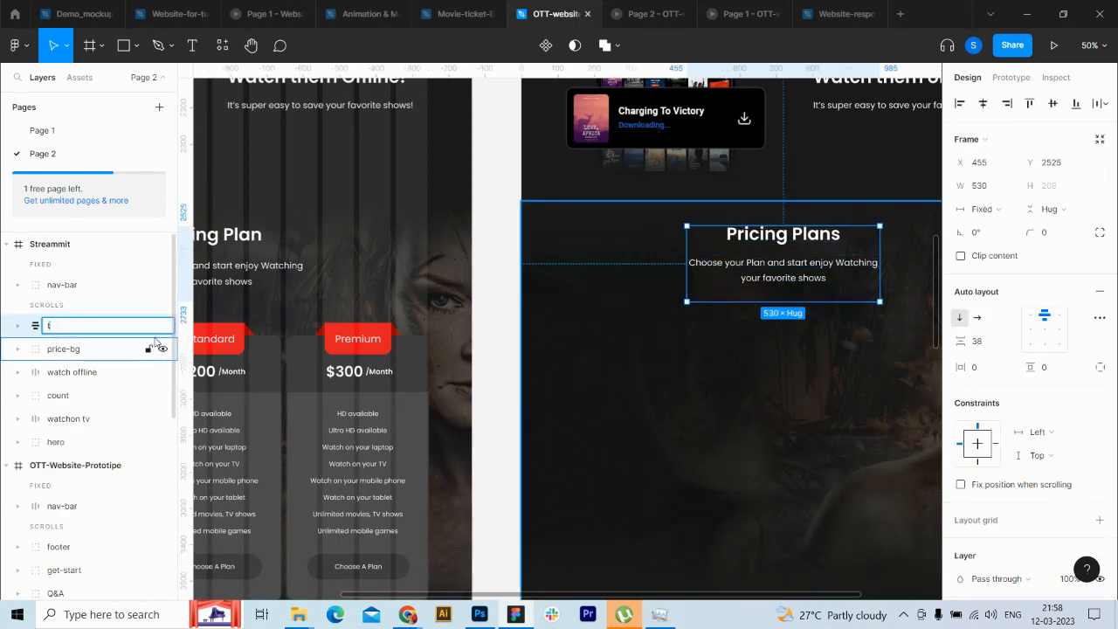
text(itle)
key(Return)
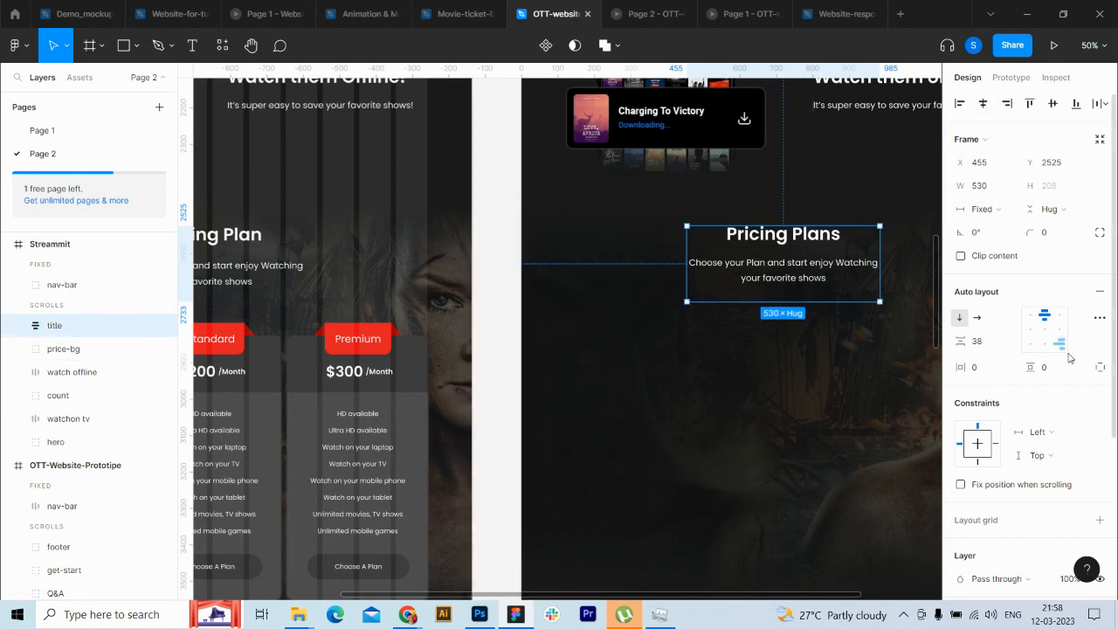
Step: Set the title frame's horizontal constraint to Scale
click(1058, 435)
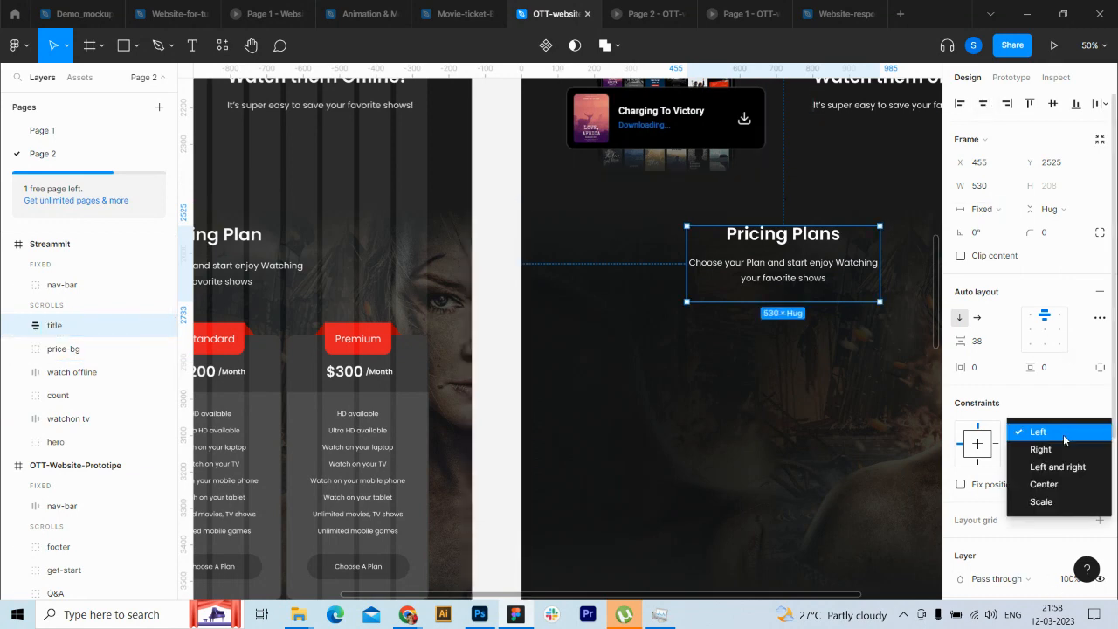
click(1052, 500)
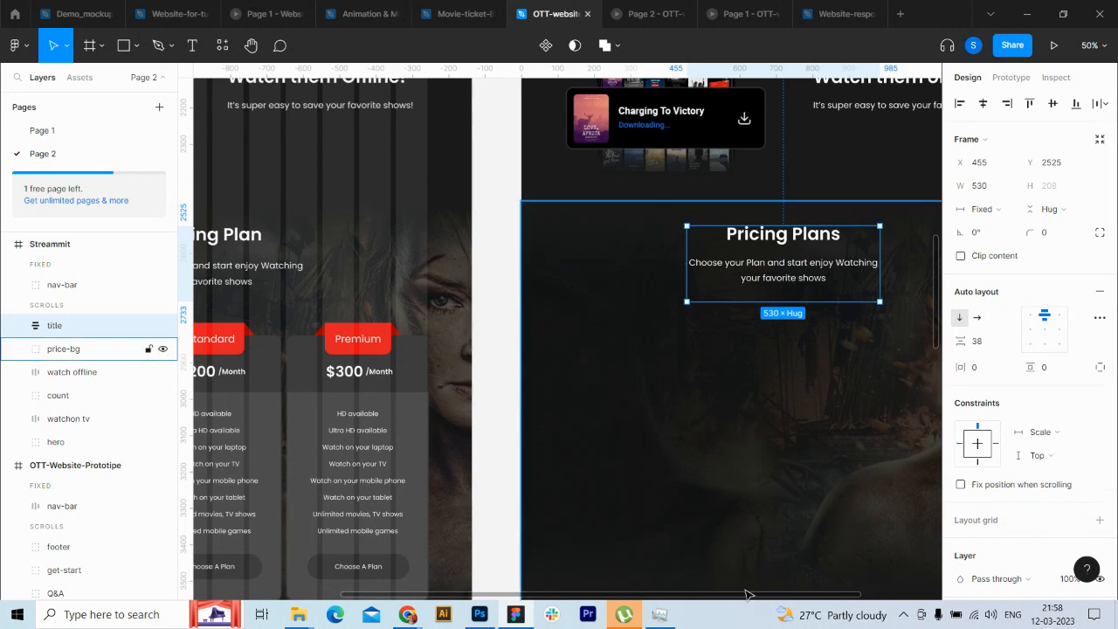
drag(749, 595, 862, 594)
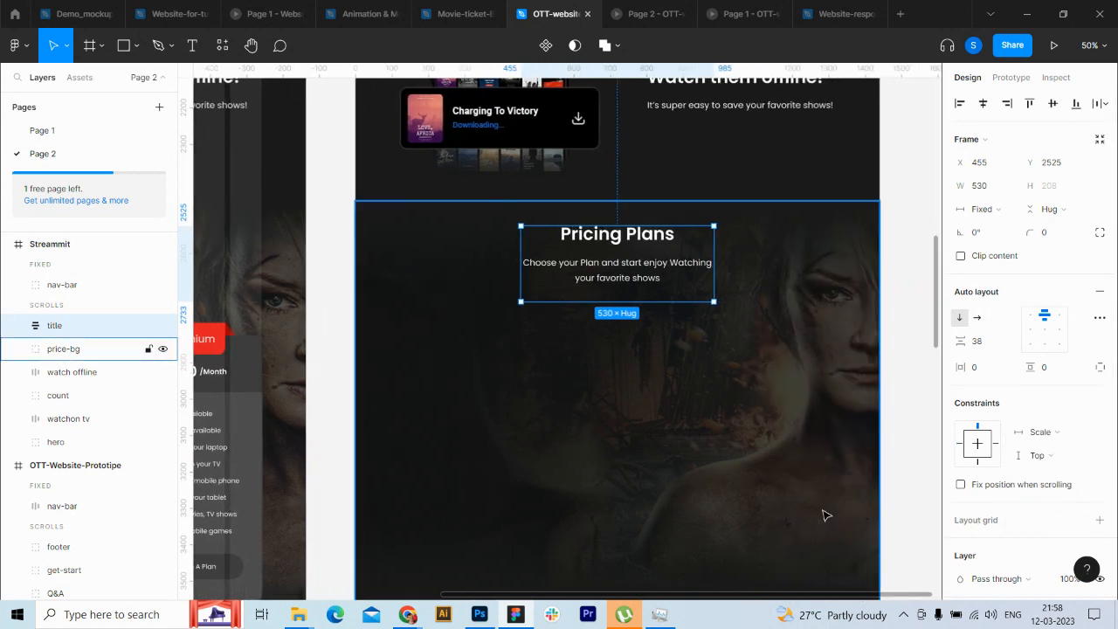
click(902, 299)
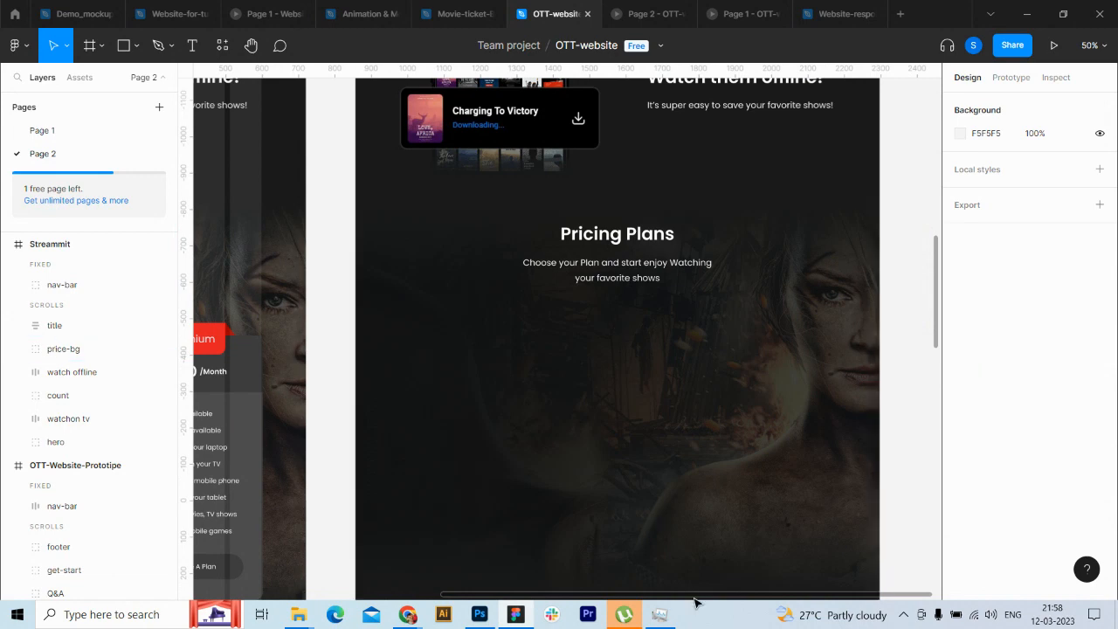
Step: Show the Streammit frame's 12-column layout grid and compare the pricing section with the reference cards
scroll(556, 572, left, 4)
scroll(579, 580, left, 1)
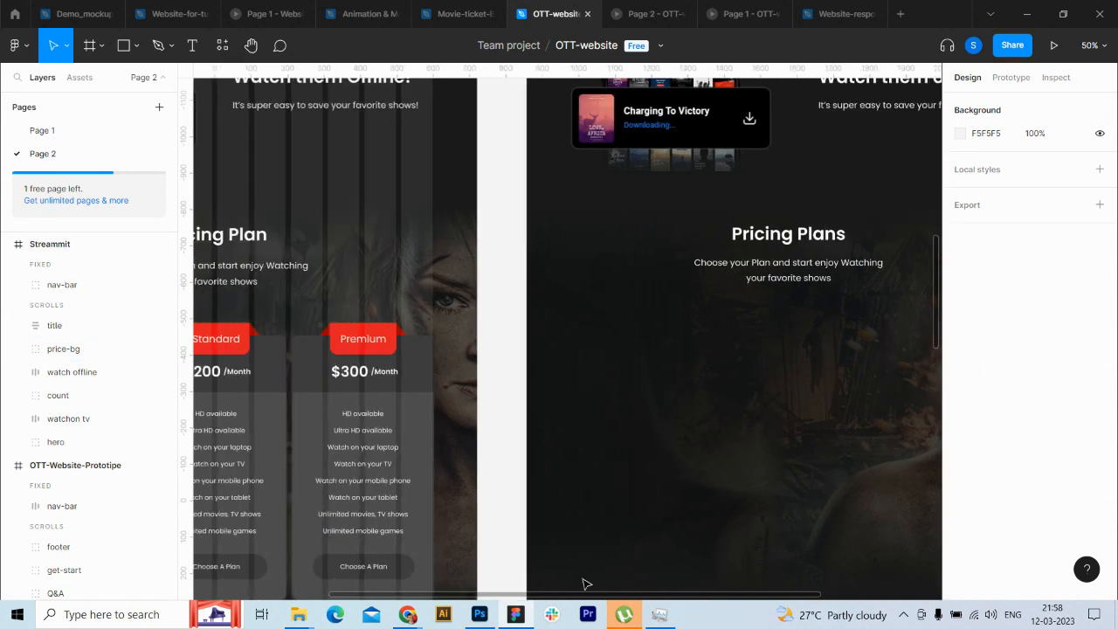
click(50, 243)
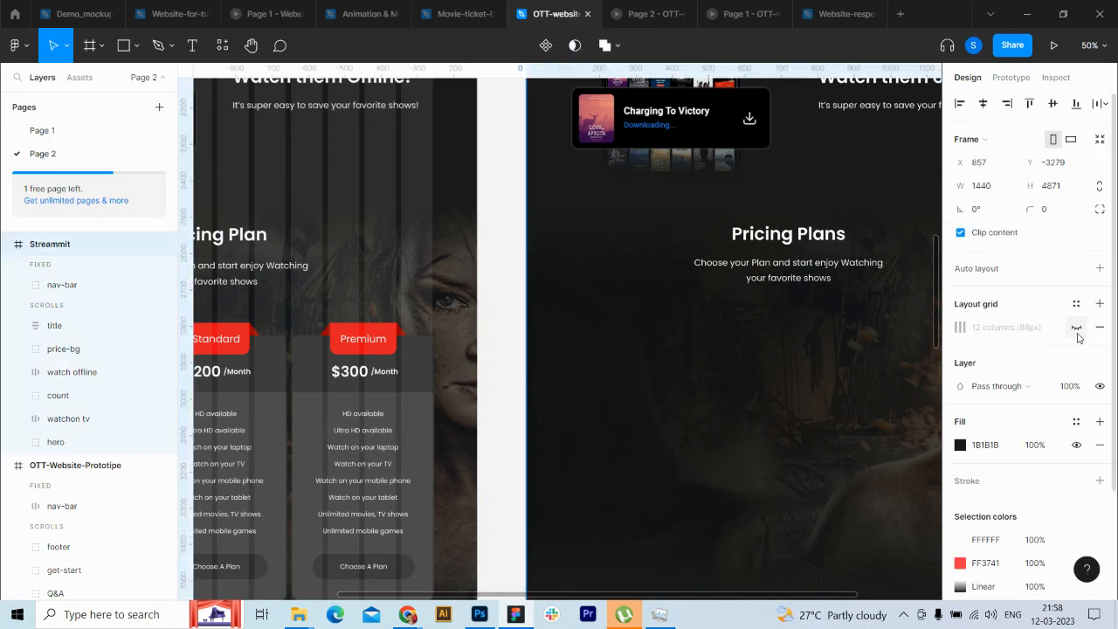
click(1076, 327)
drag(732, 599, 855, 599)
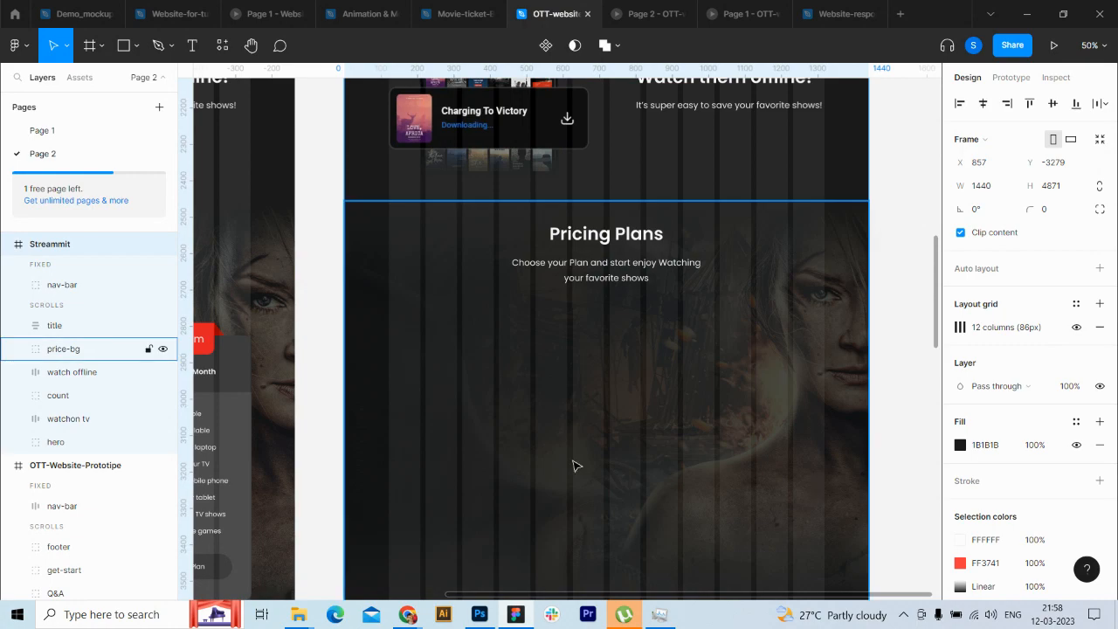
drag(573, 601, 421, 601)
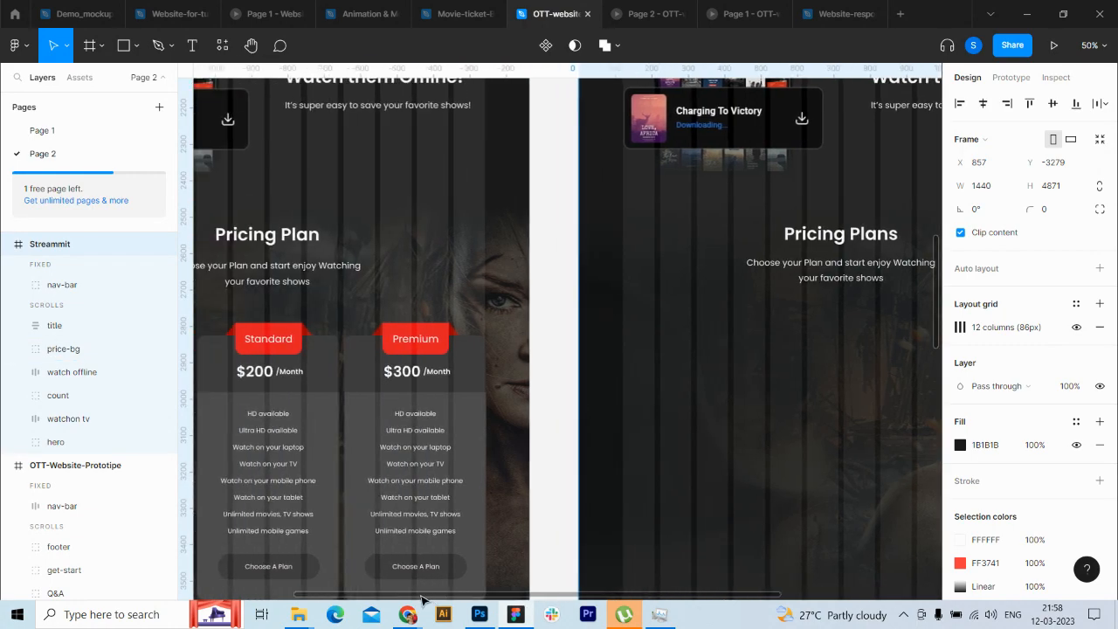
scroll(354, 576, left, 3)
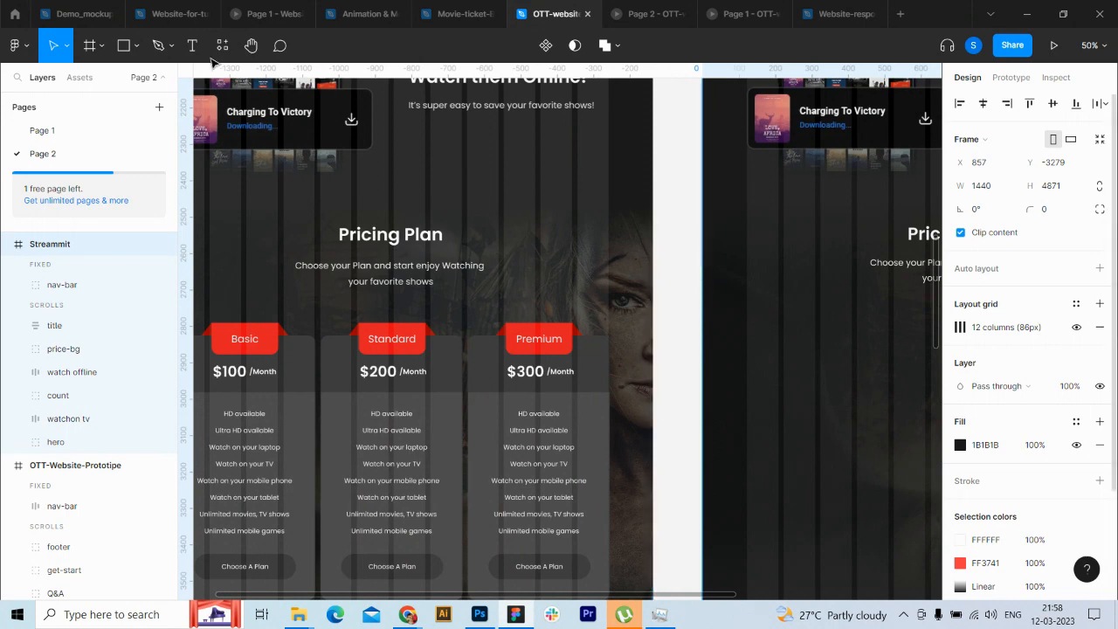
Step: Draw a card rectangle about 389 × 706 px below the Pricing Plans title, starting at the first grid column
click(123, 45)
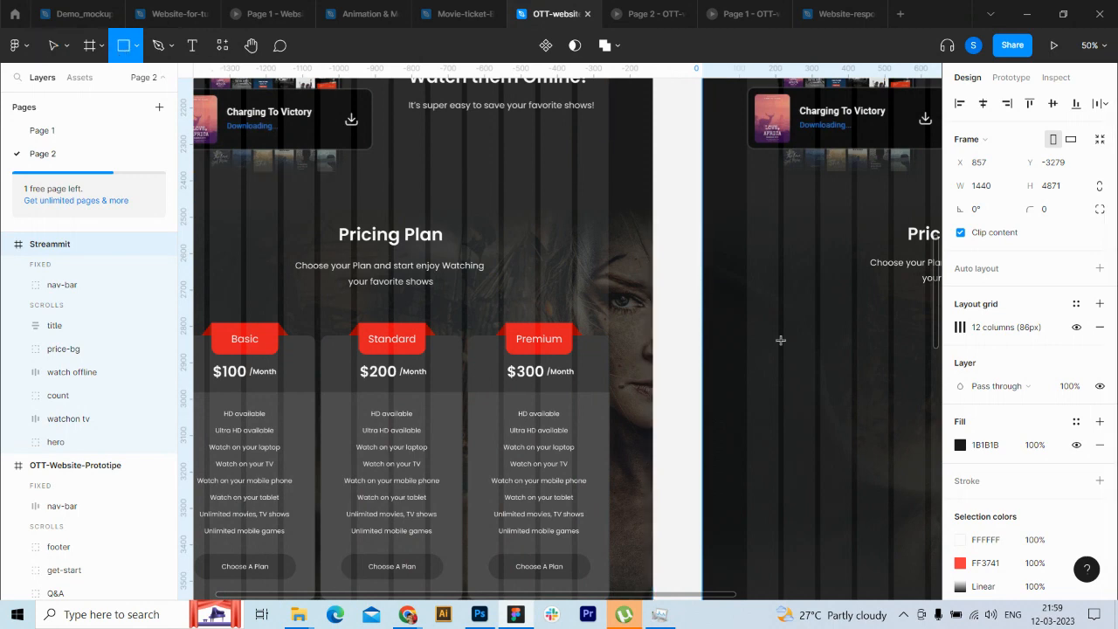
mouse_move(748, 316)
mouse_down()
mouse_move(875, 442)
mouse_move(894, 591)
mouse_up()
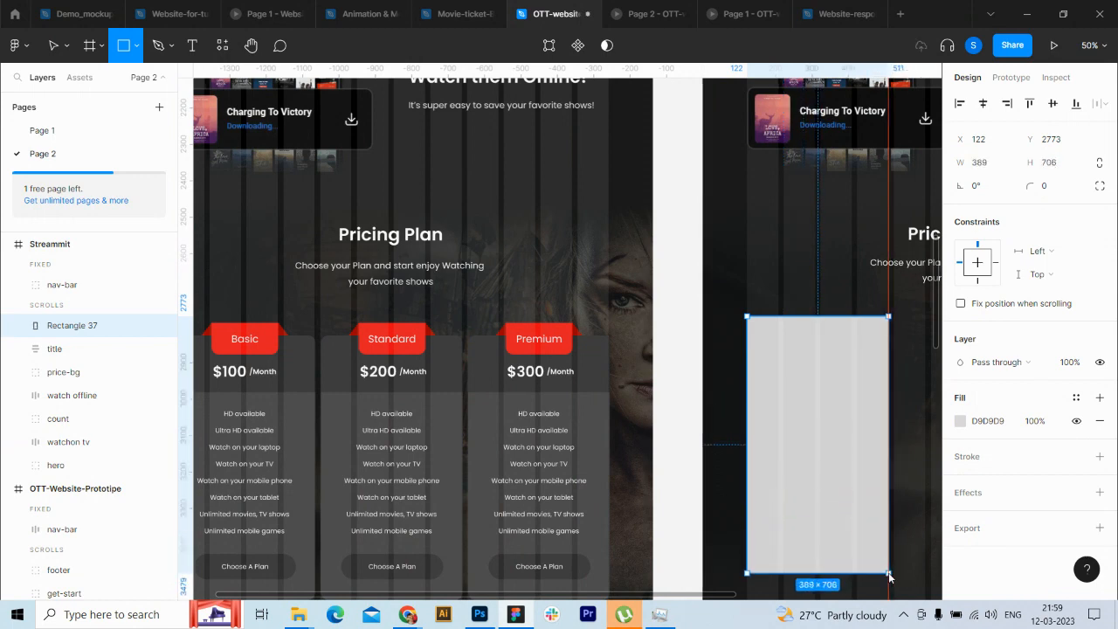
drag(723, 598, 790, 609)
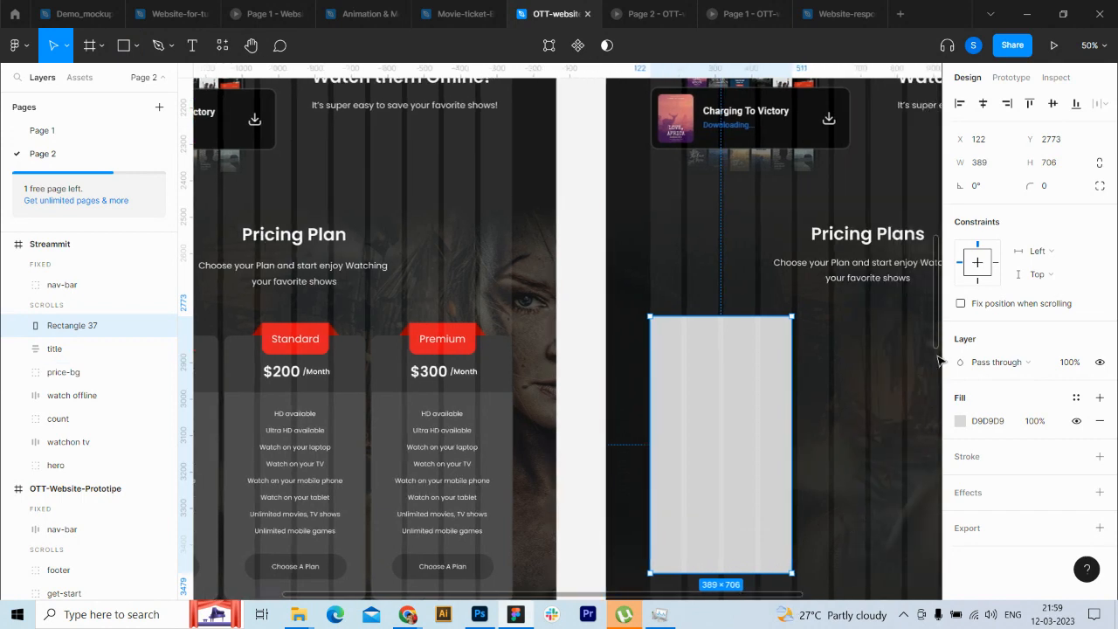
Step: Round the card rectangle's corners with a radius of 20
scroll(939, 354, down, 3)
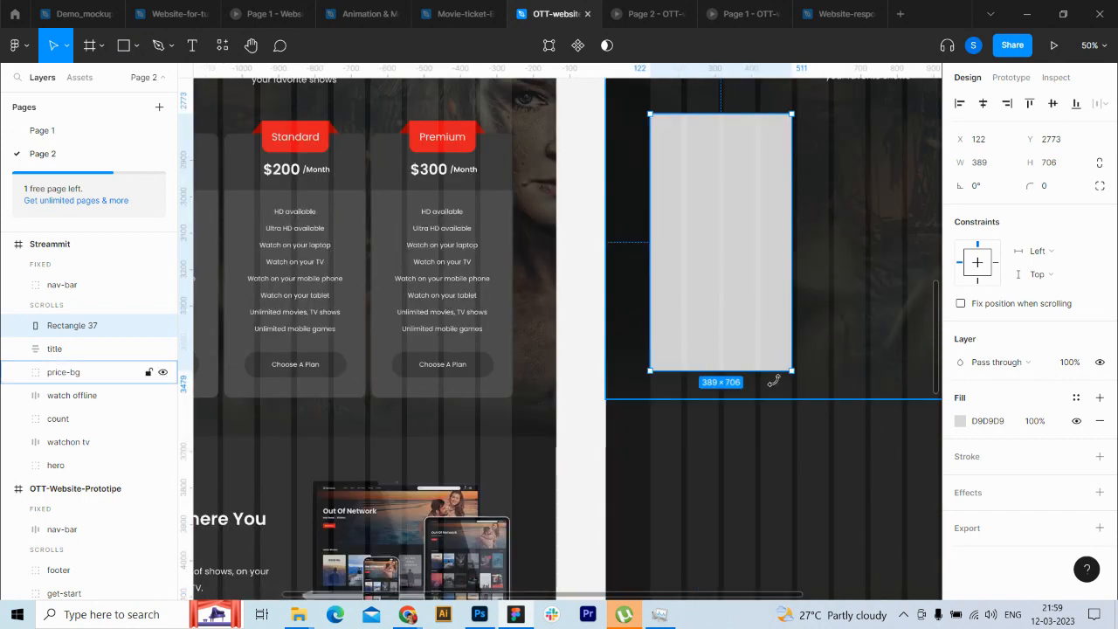
click(1063, 186)
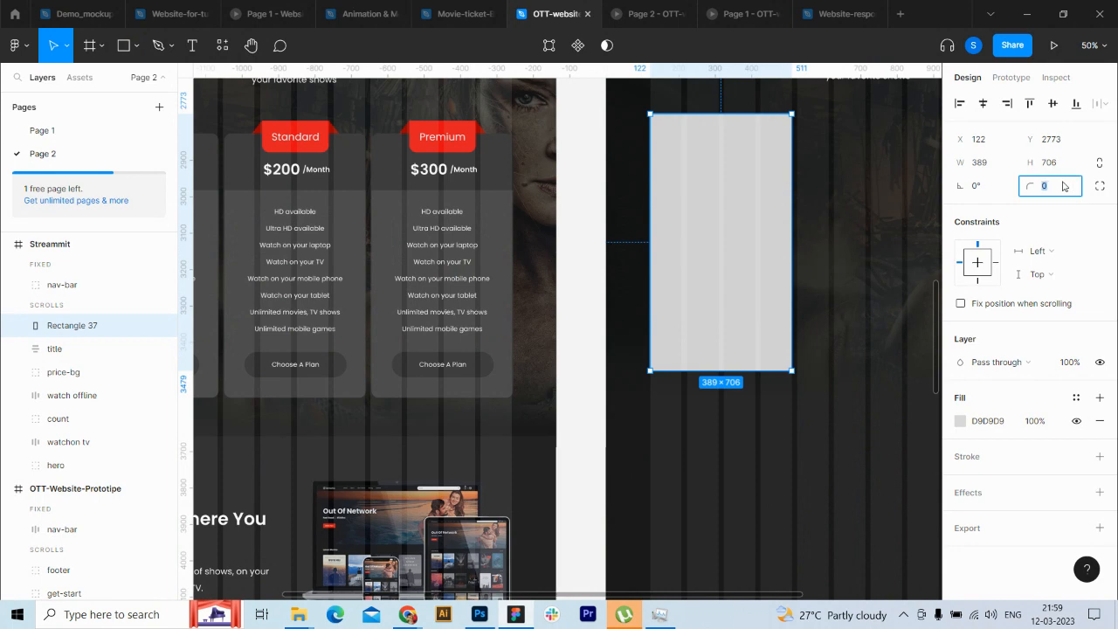
text(10)
key(Return)
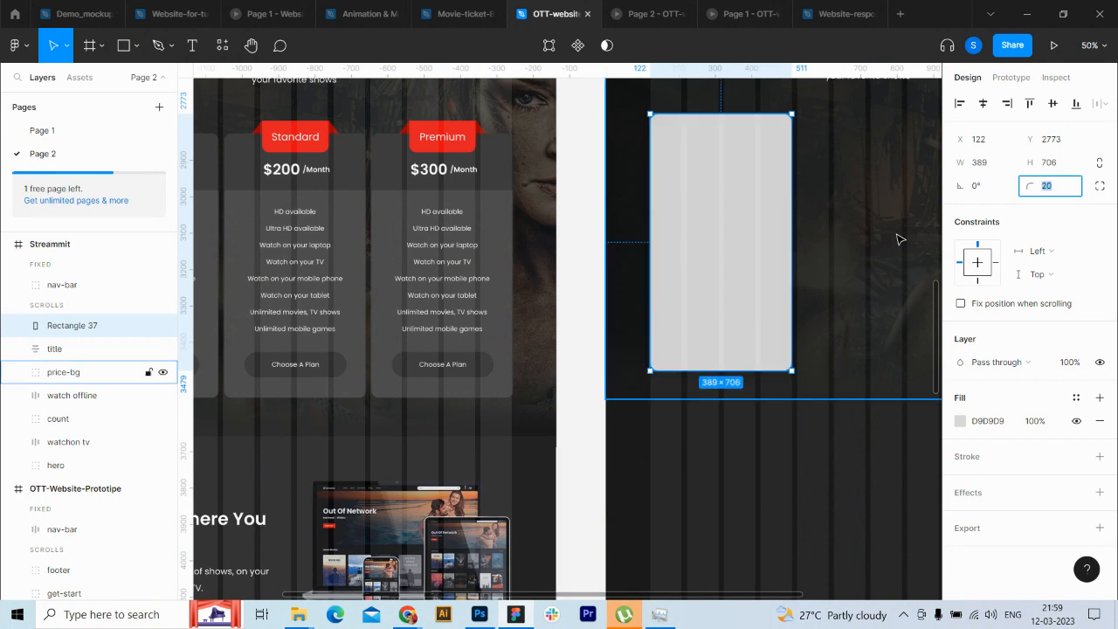
key(Return)
Step: Change the card rectangle's fill to the dark grey 292929
drag(790, 597, 682, 594)
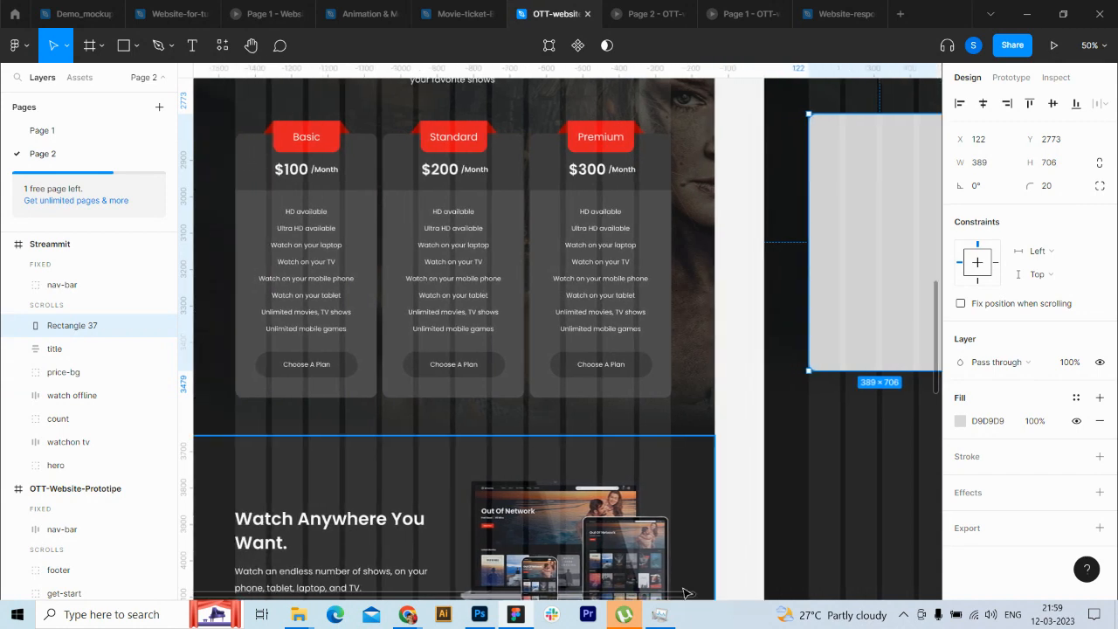
click(961, 422)
drag(798, 384, 766, 385)
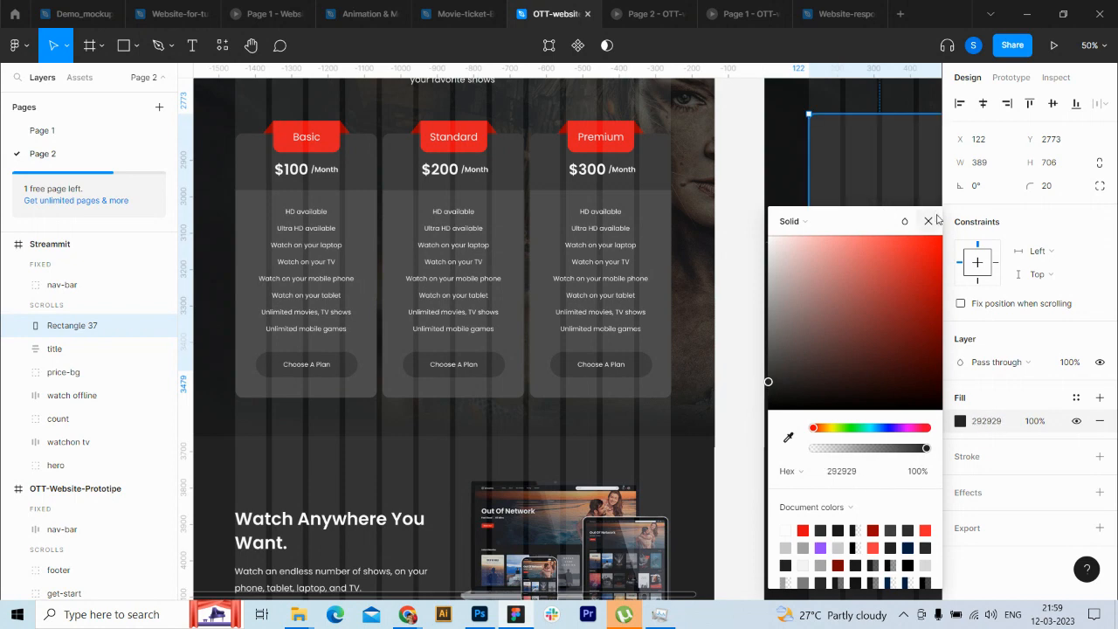
click(930, 220)
click(751, 472)
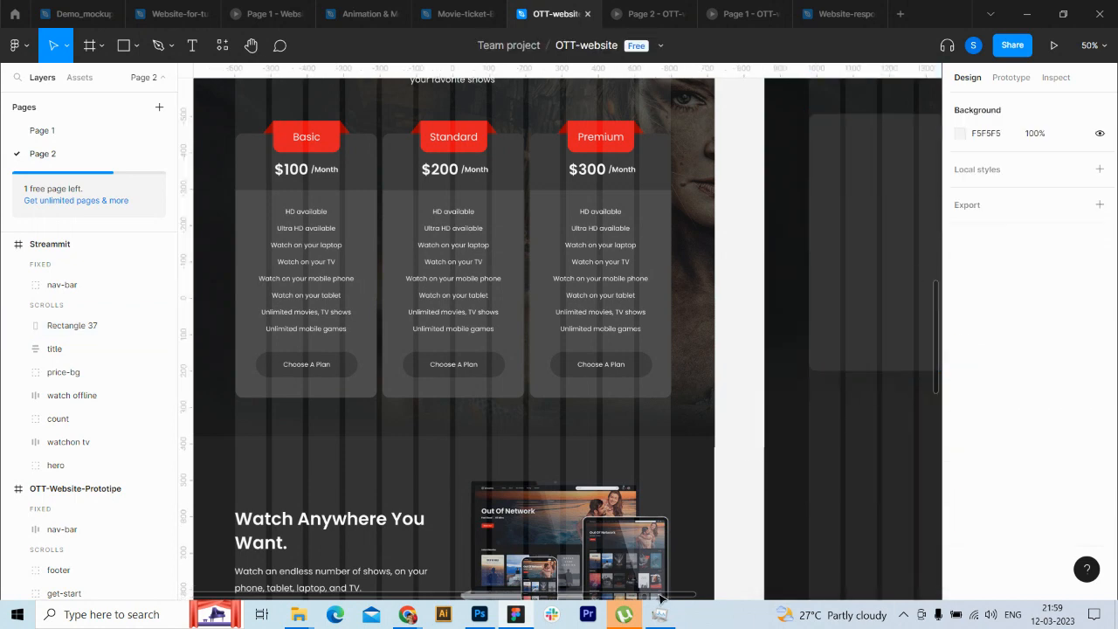
Step: Draw a closed Pen tool shape about 398 × 207 px over the card's upper part, with a downward-curving bottom edge
drag(662, 590, 689, 593)
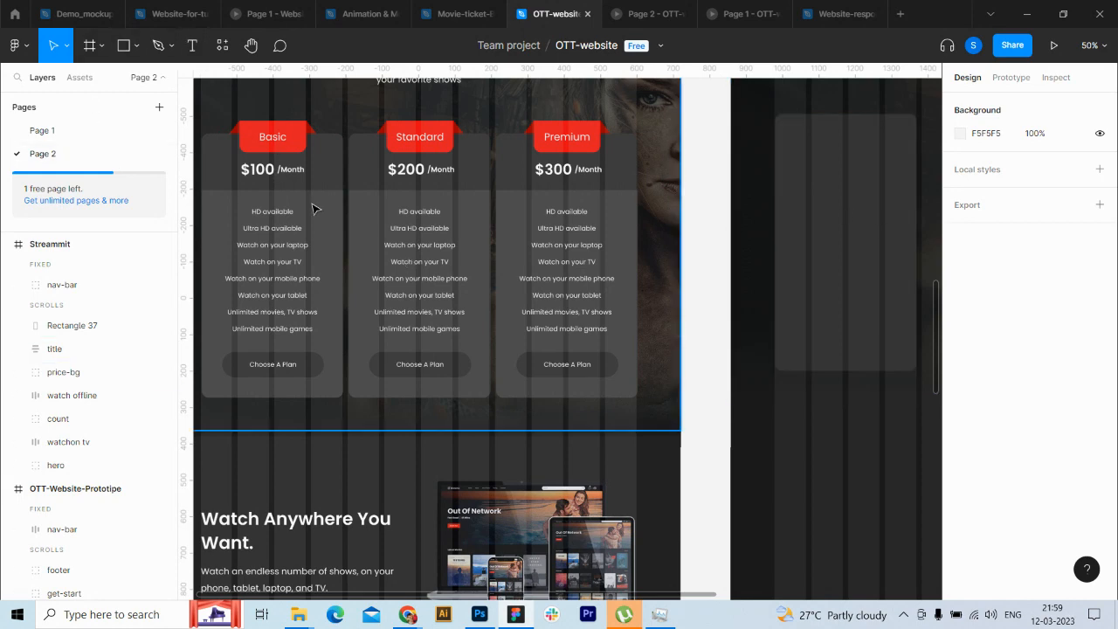
click(172, 50)
click(144, 81)
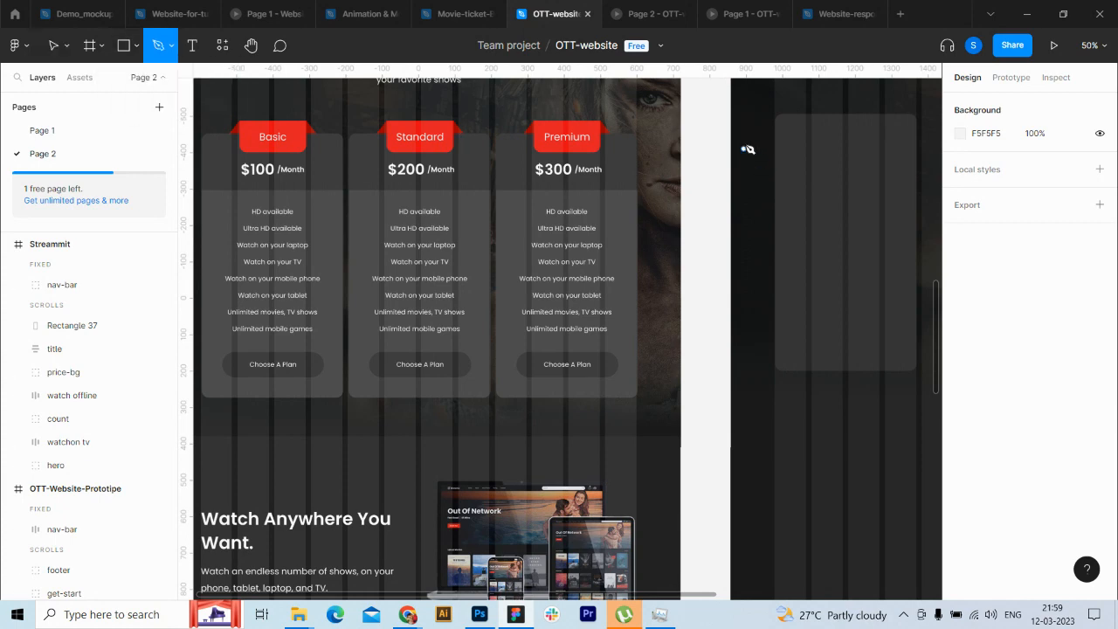
click(772, 114)
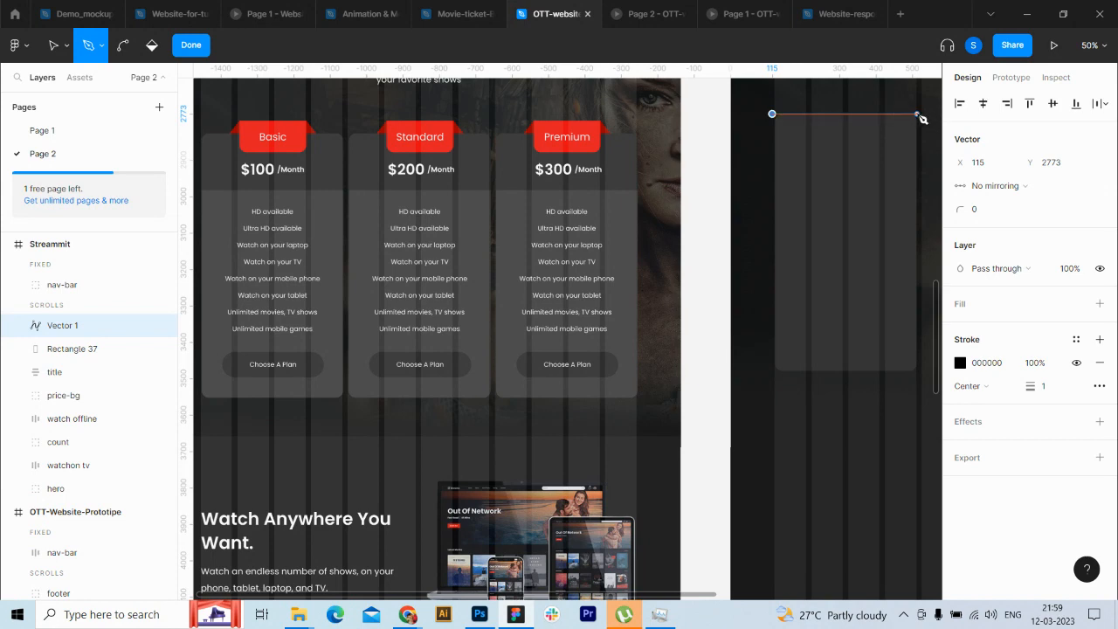
click(916, 114)
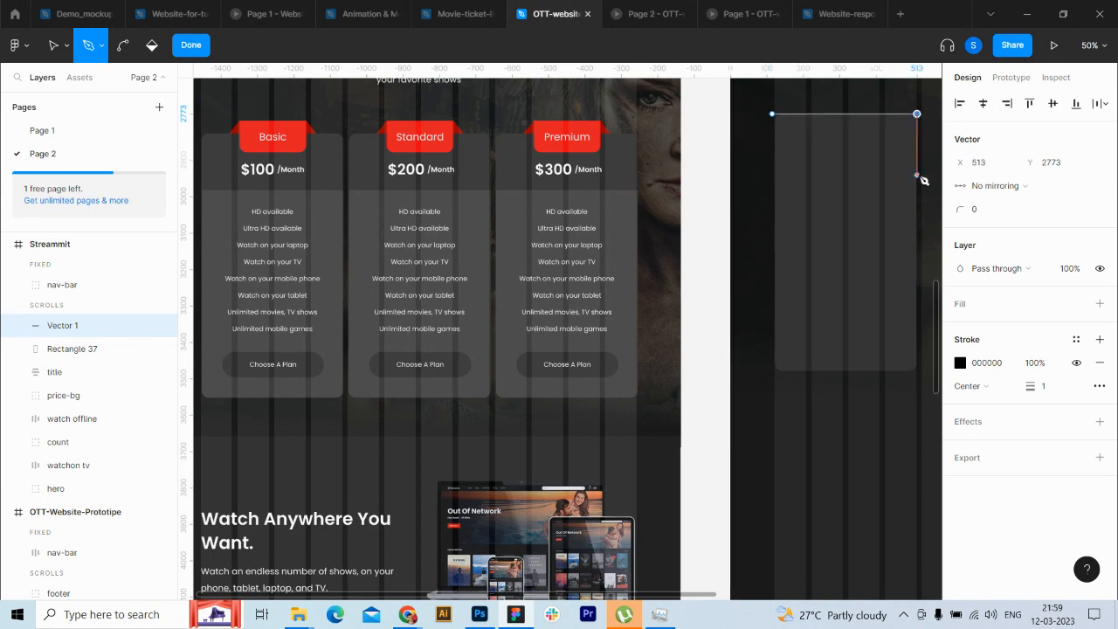
click(916, 174)
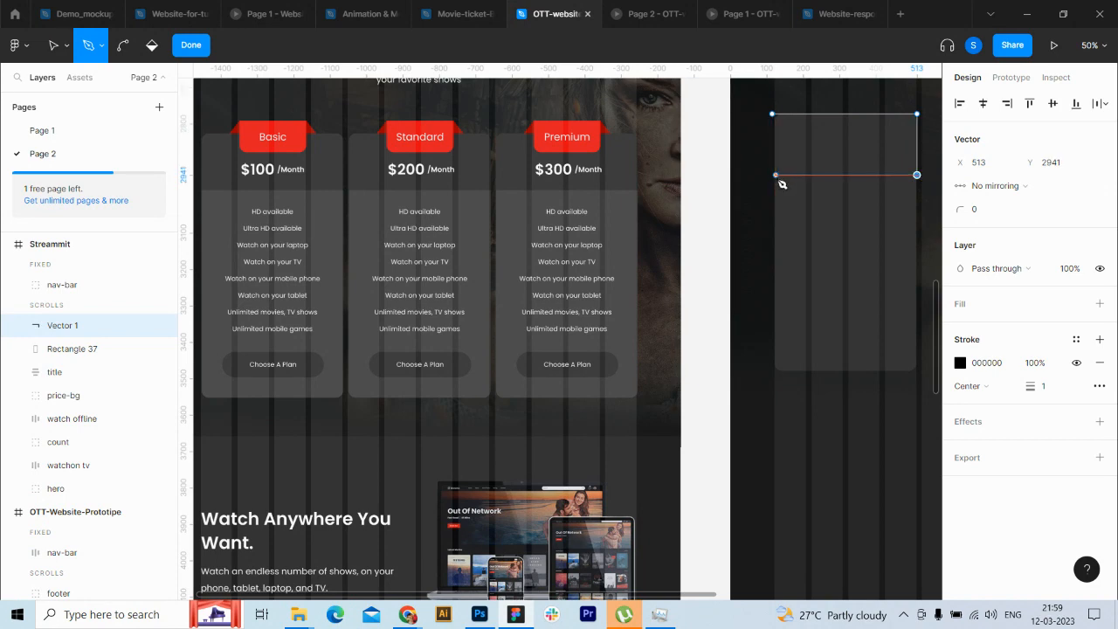
drag(772, 174, 691, 151)
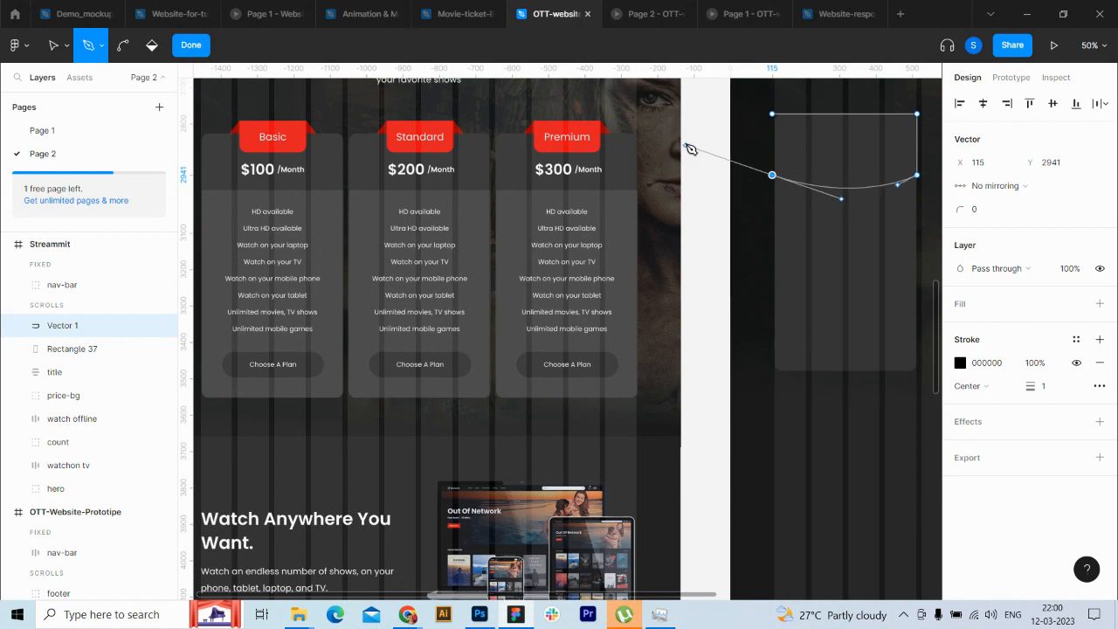
click(772, 176)
click(772, 114)
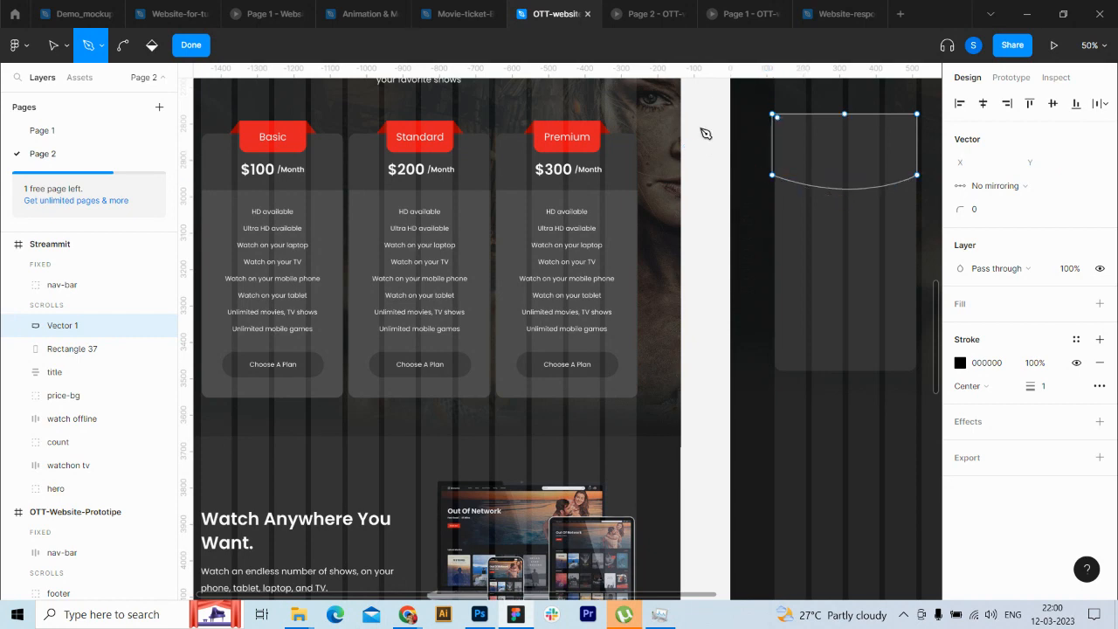
click(179, 53)
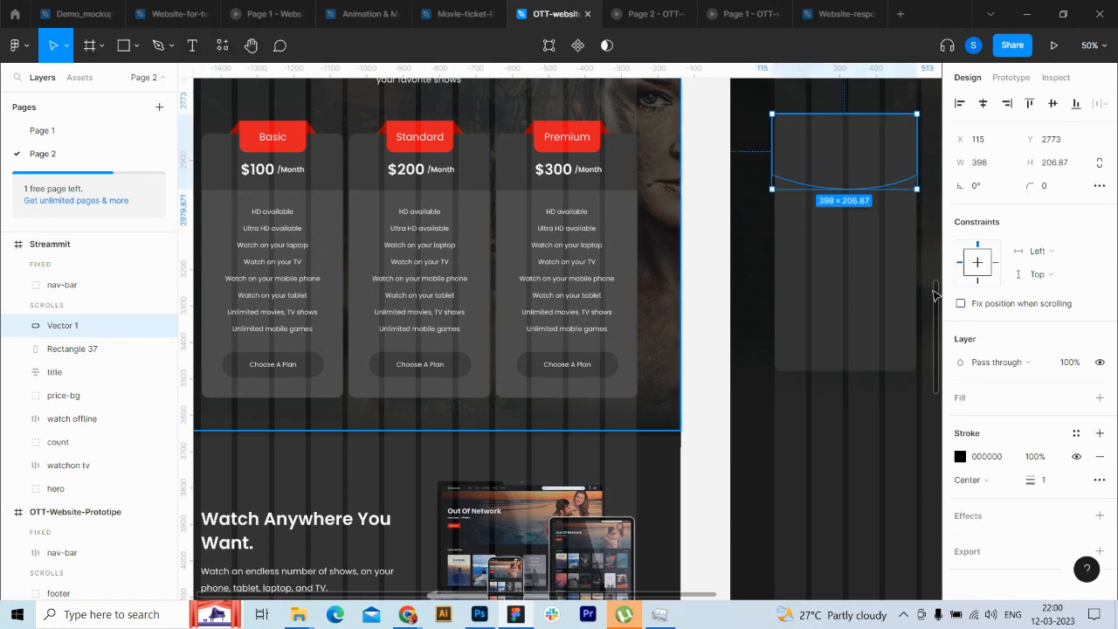
Step: Remove the curved header shape's stroke and give it a solid 1D1D1D fill
click(1099, 456)
click(1100, 398)
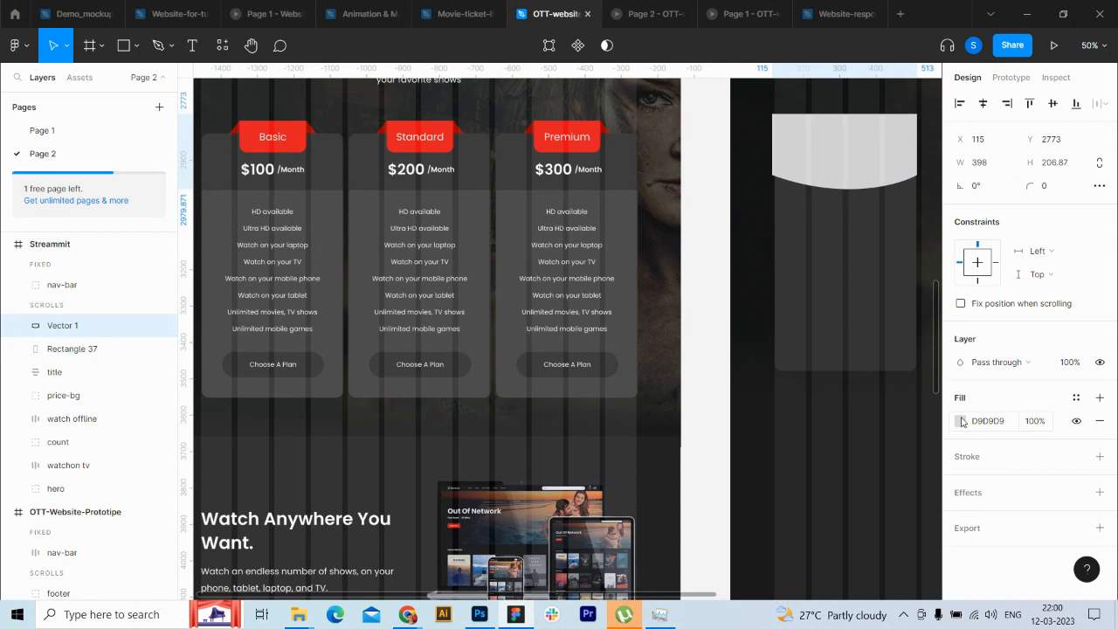
click(961, 421)
click(789, 437)
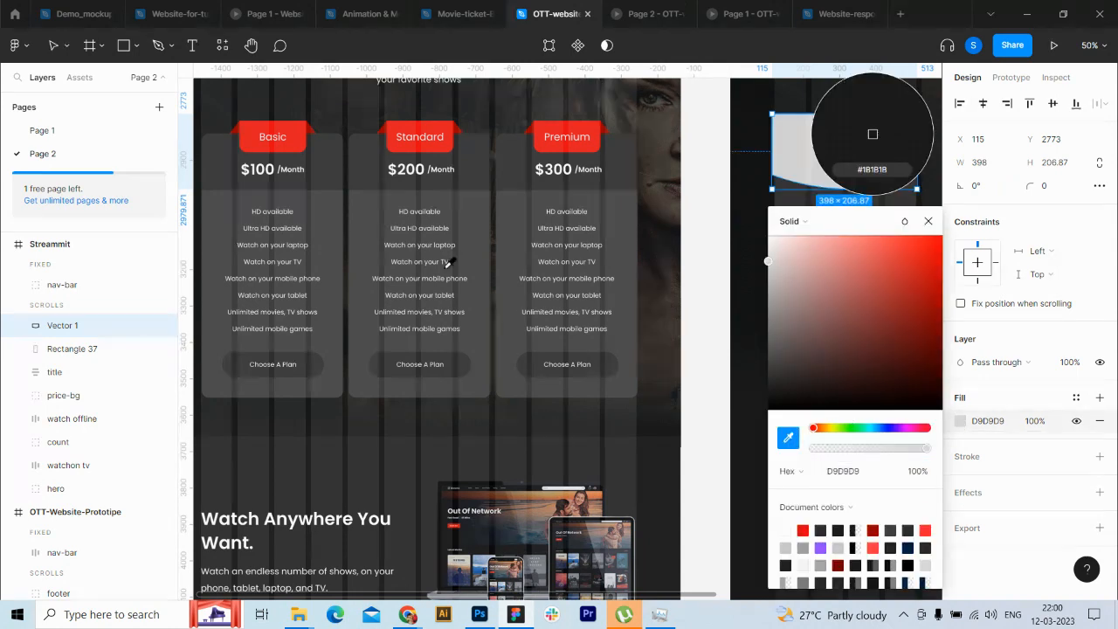
click(872, 133)
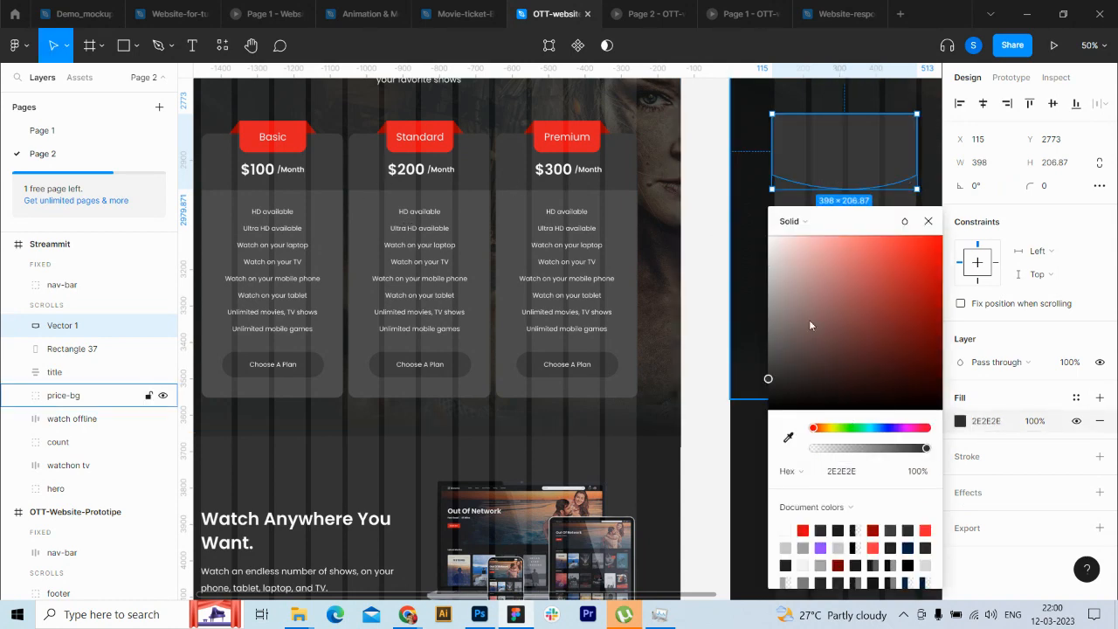
click(768, 390)
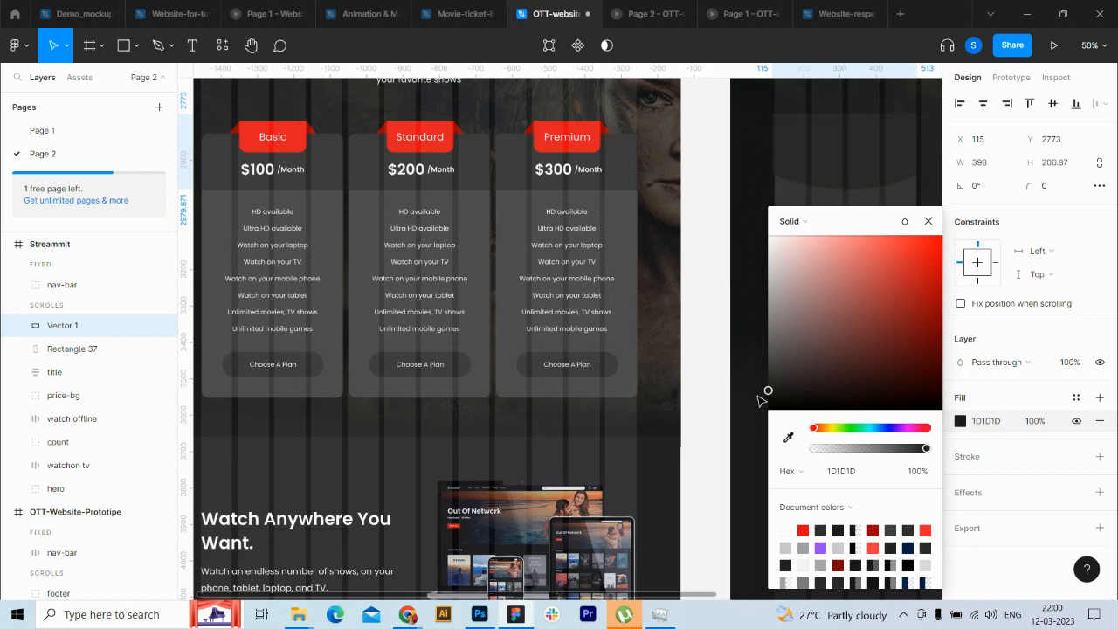
click(951, 252)
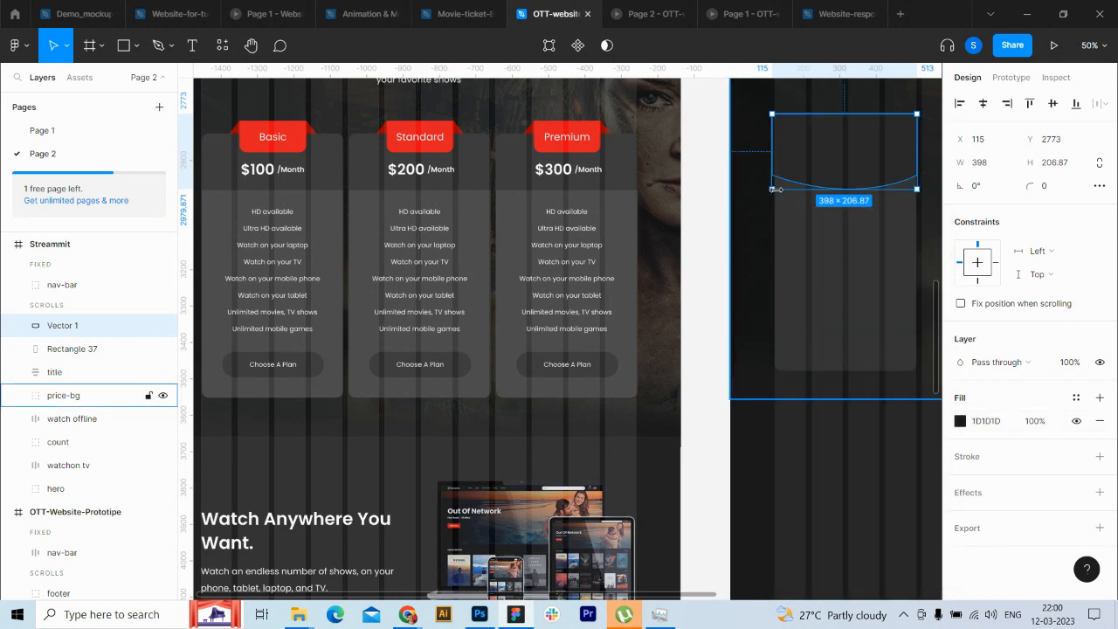
Step: Resize the card rectangle and curved header shape together to about 391 px wide, with their left edges on the grid column
click(794, 259)
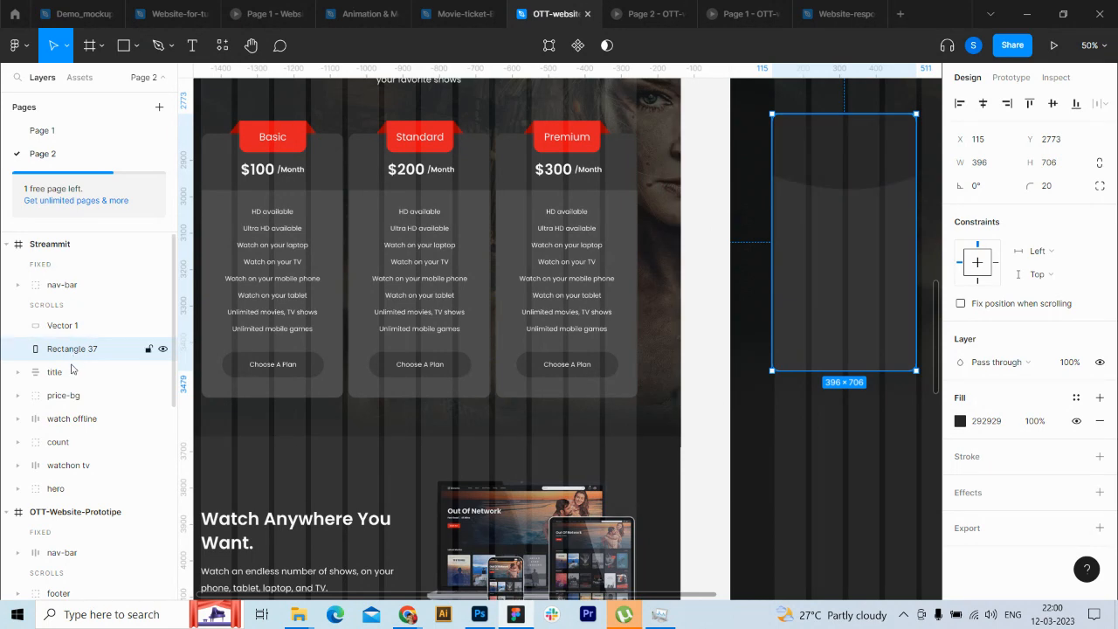
shift+click(73, 325)
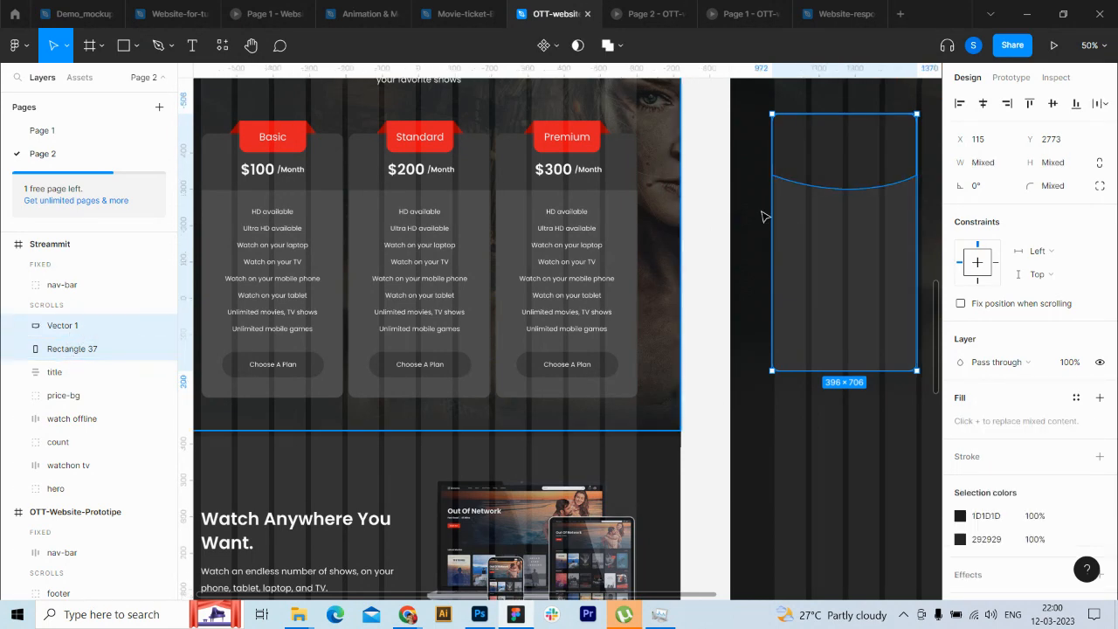
drag(771, 219, 776, 225)
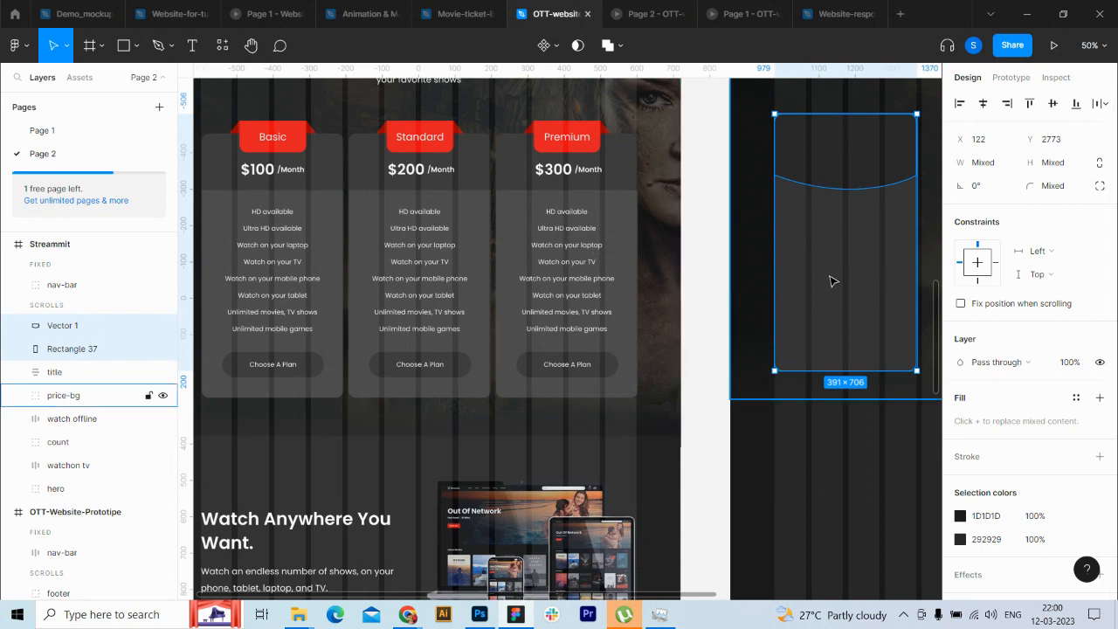
Step: Group the card rectangle with the curved header shape and rename the group as card-bg
key(shift+a)
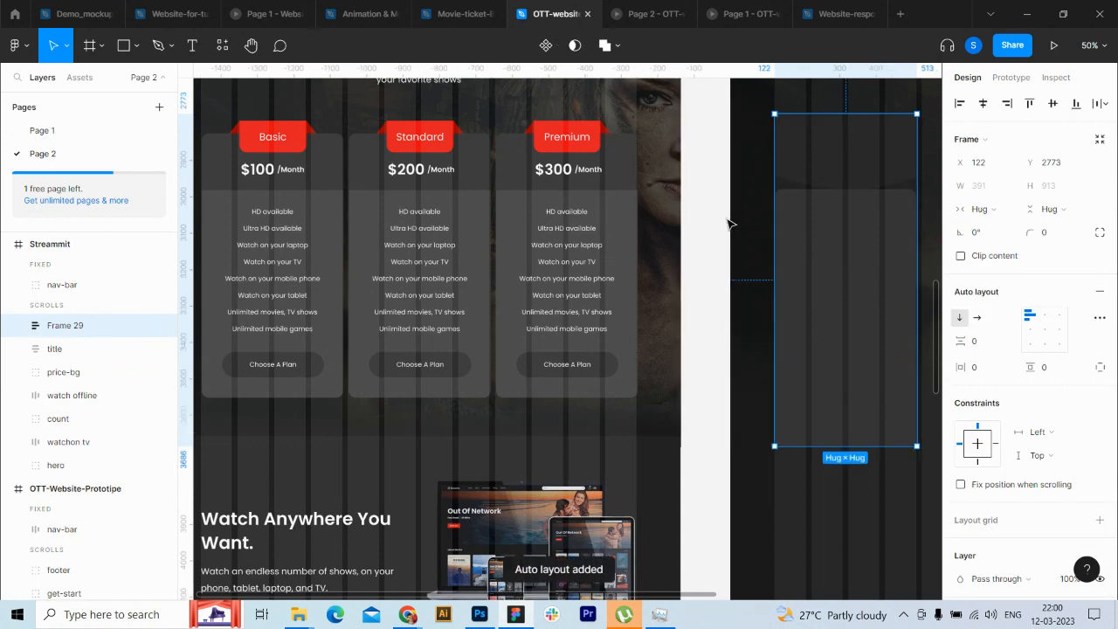
key(ctrl+z)
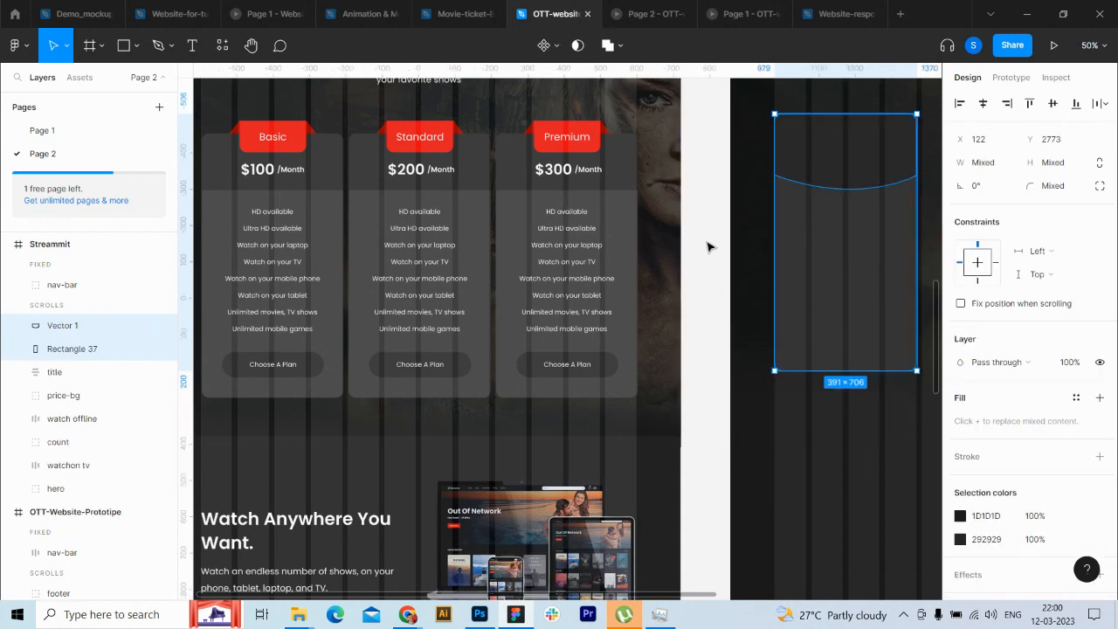
key(ctrl+g)
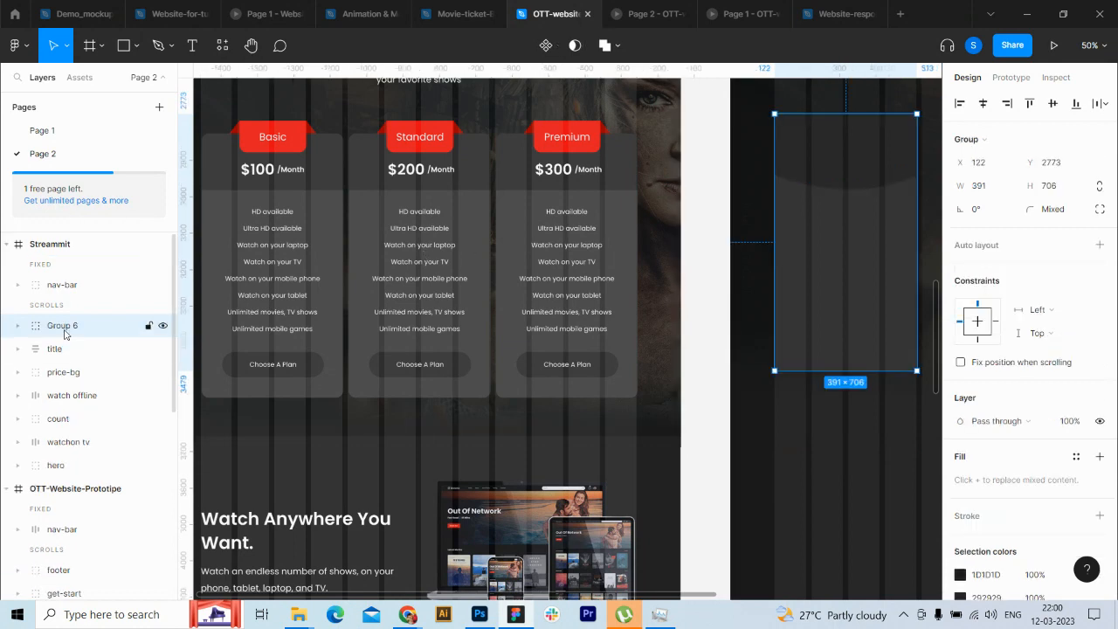
double_click(63, 326)
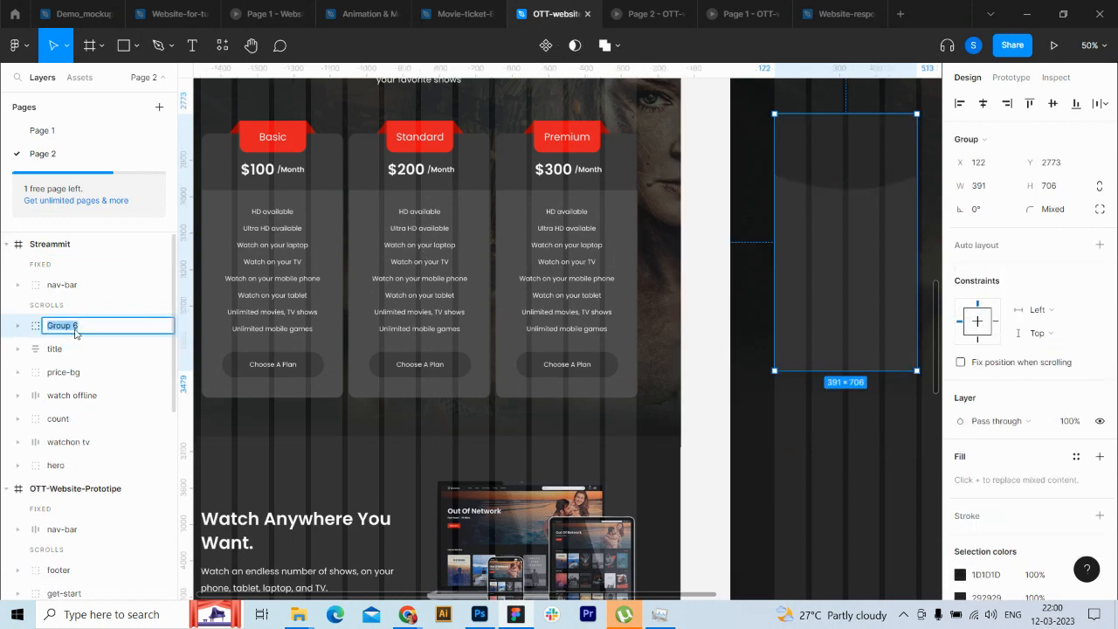
text(card-bg)
key(Return)
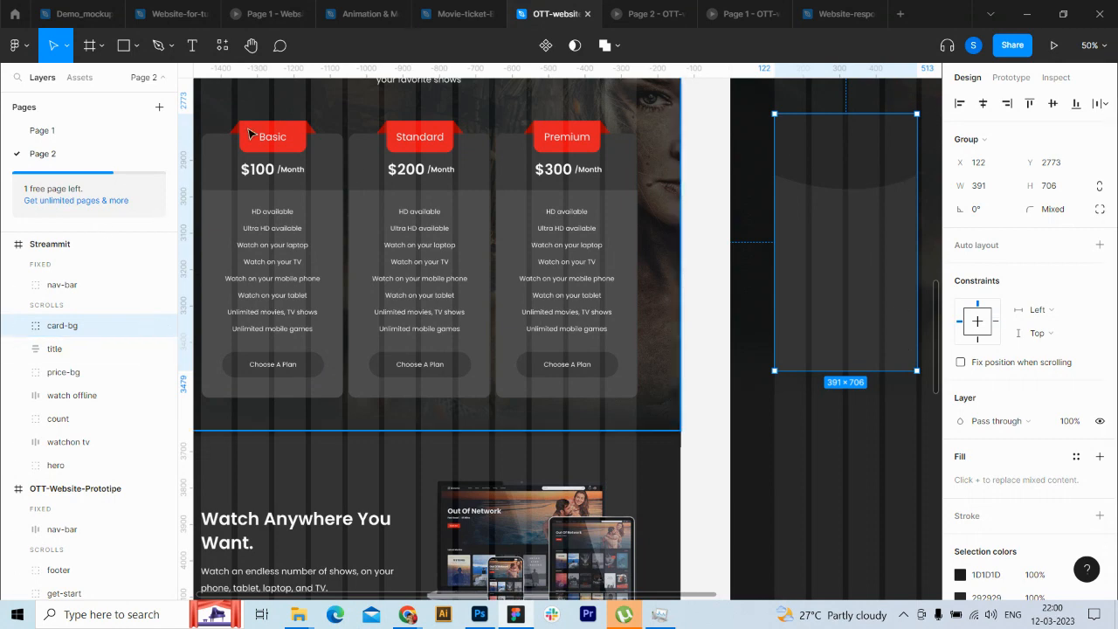
Step: Draw a badge rectangle about 202 × 70 px over the card's top edge and centre it horizontally on card-bg
click(120, 49)
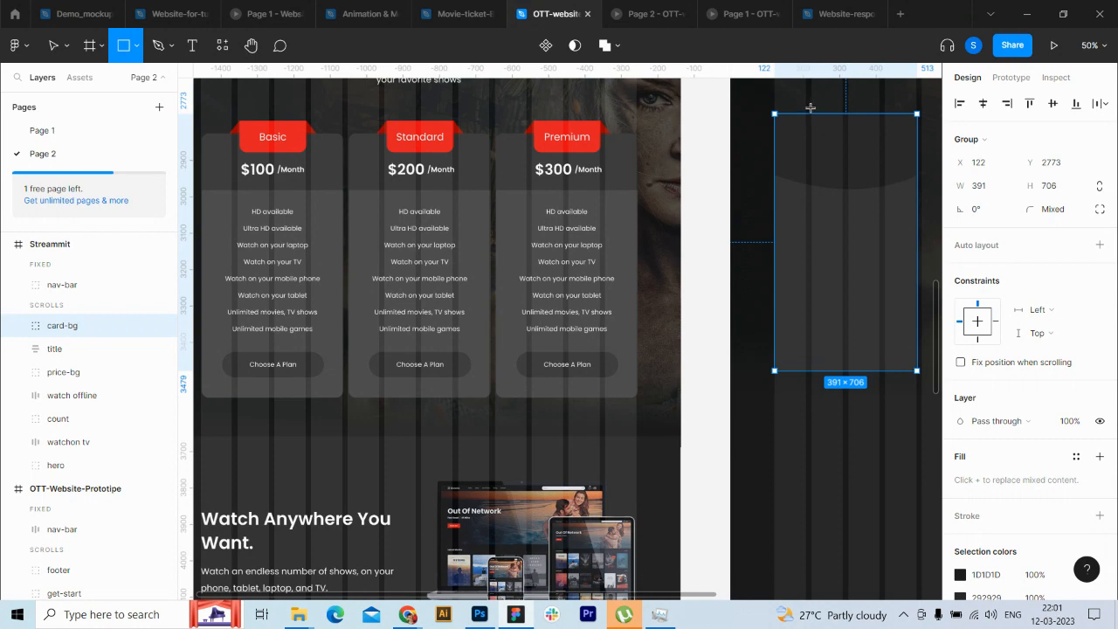
drag(812, 106, 887, 132)
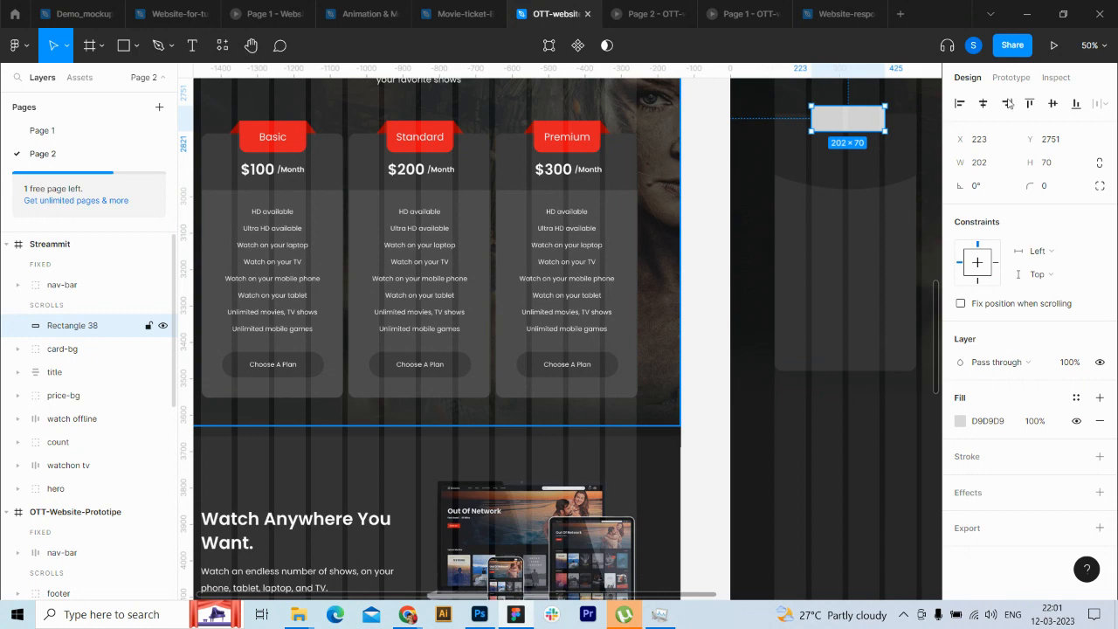
shift+click(860, 179)
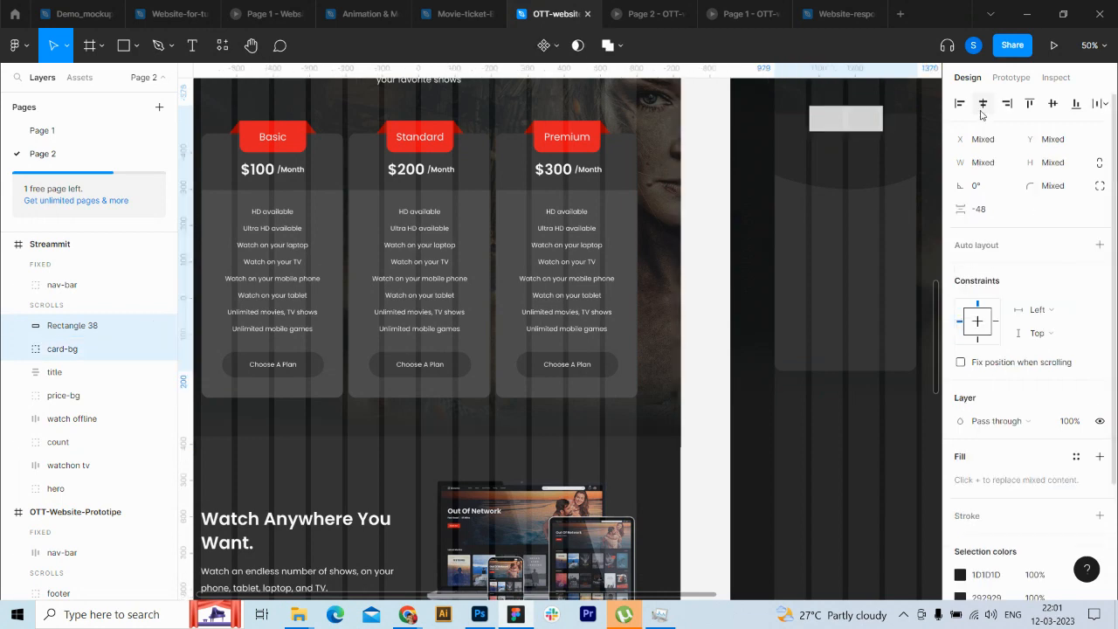
Step: Enlarge the badge rectangle to about 217 × 84 px by extending its sides and bottom edge
click(816, 122)
drag(809, 118, 805, 118)
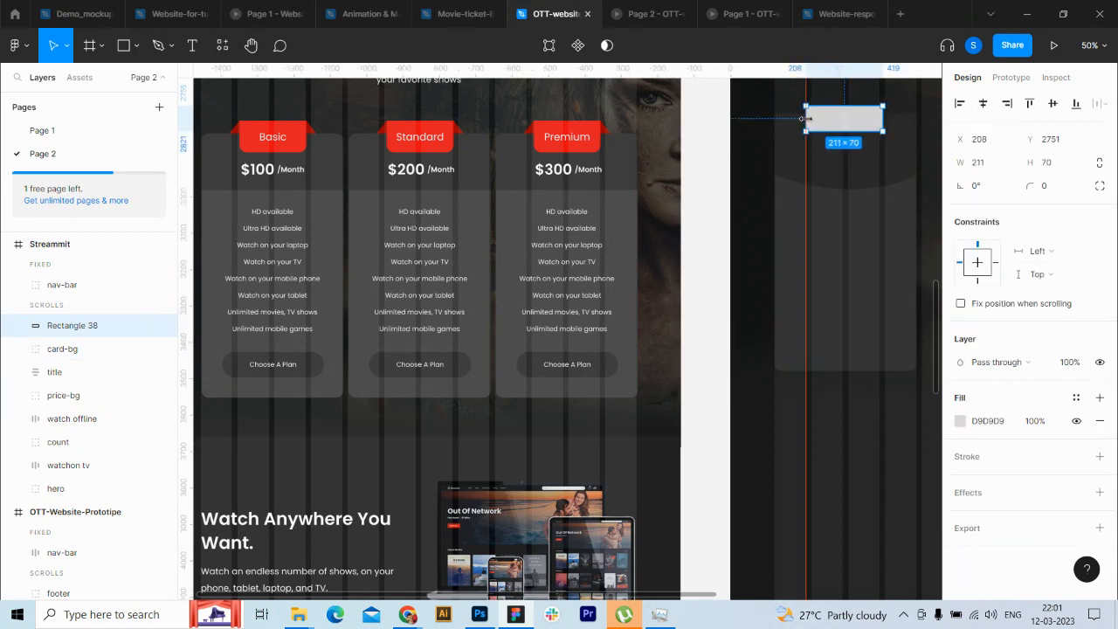
drag(883, 132, 861, 137)
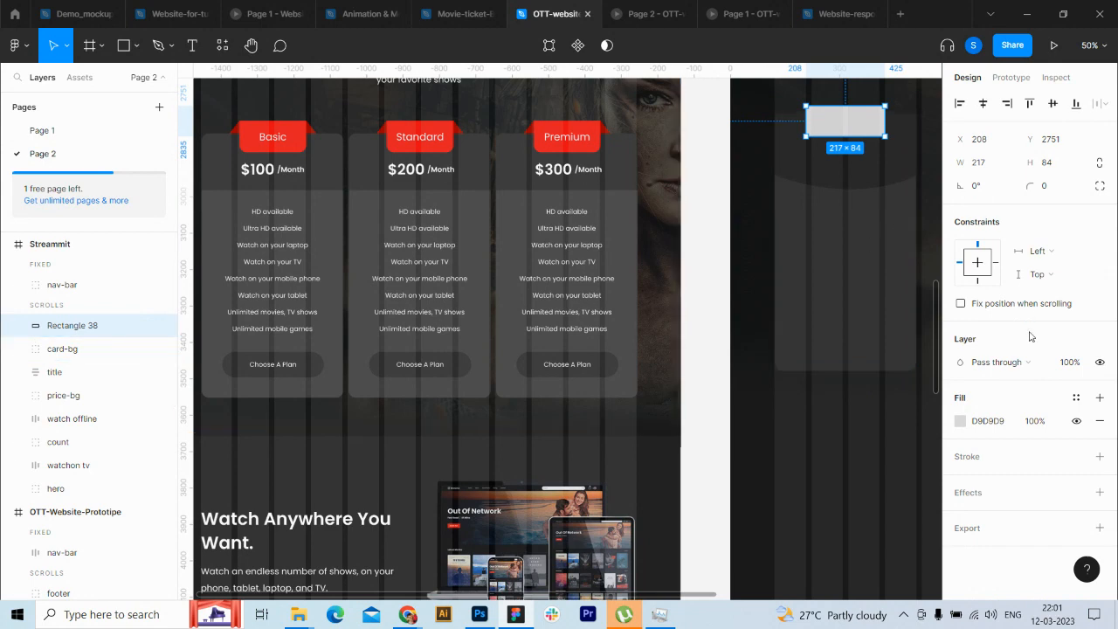
Step: Fill the badge rectangle with the red document colour E50813
click(961, 425)
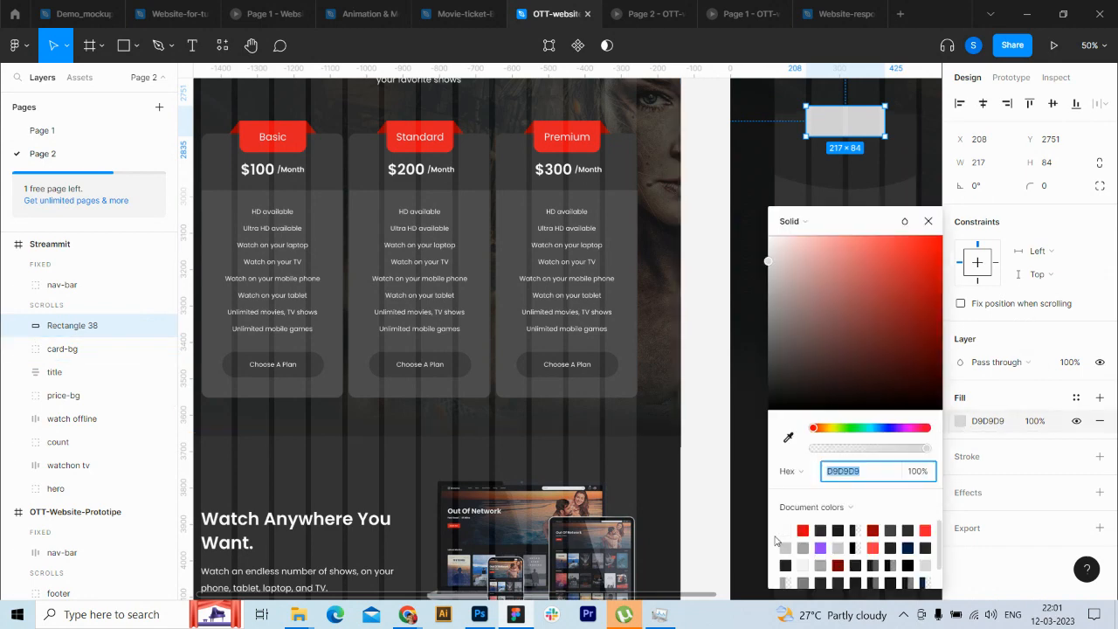
click(803, 529)
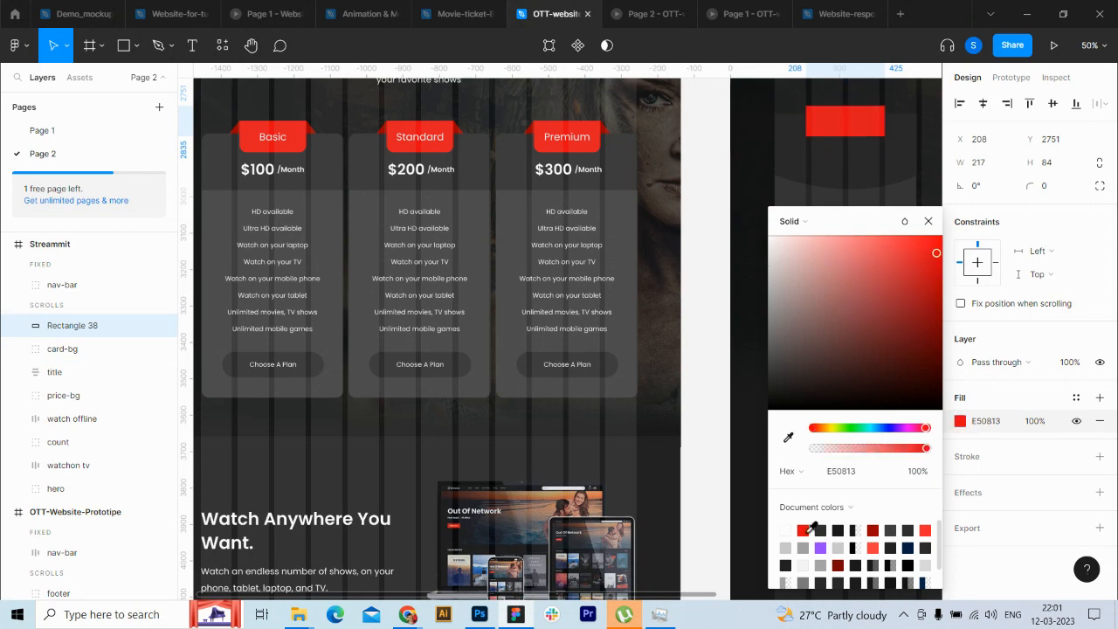
click(929, 221)
Step: Enable individual corner radii for the badge and round its bottom-right and bottom-left corners to 20
click(1101, 187)
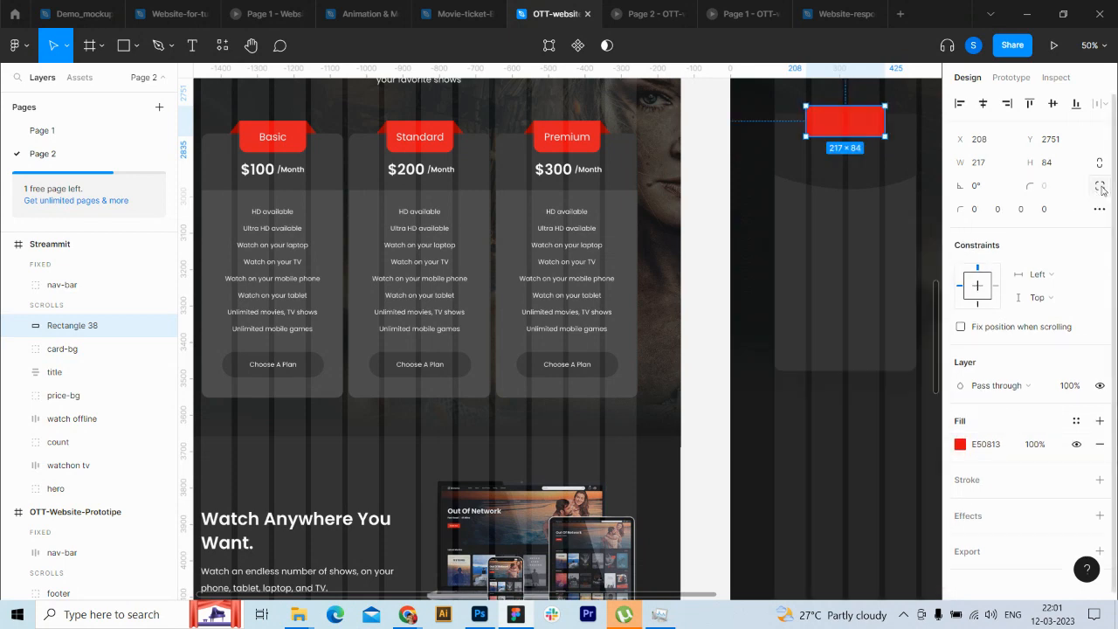
click(1022, 209)
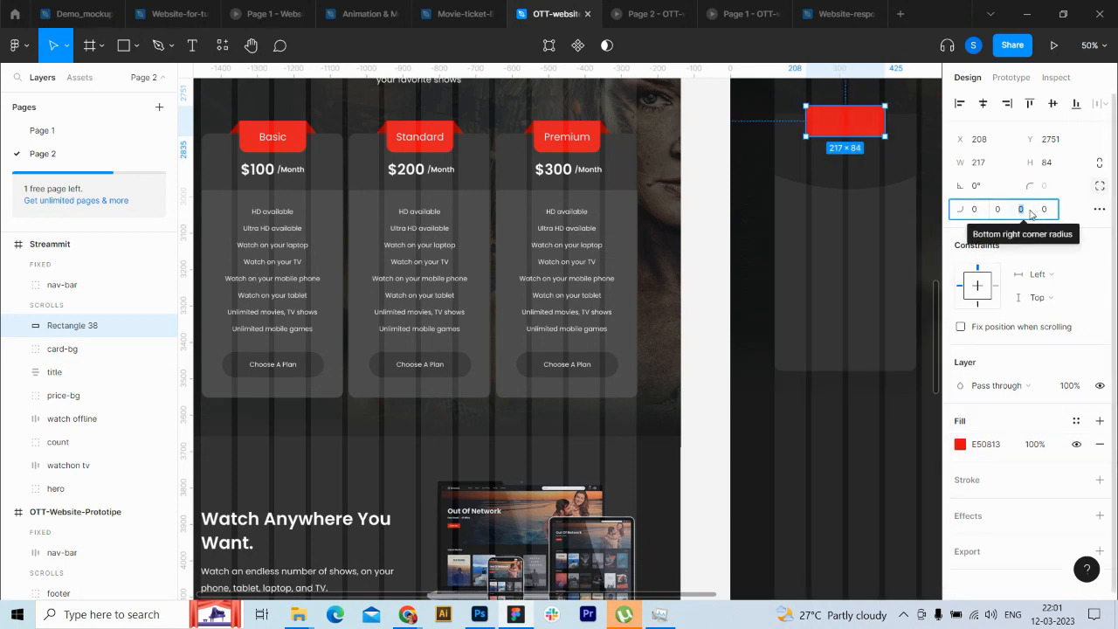
text(10)
key(Return)
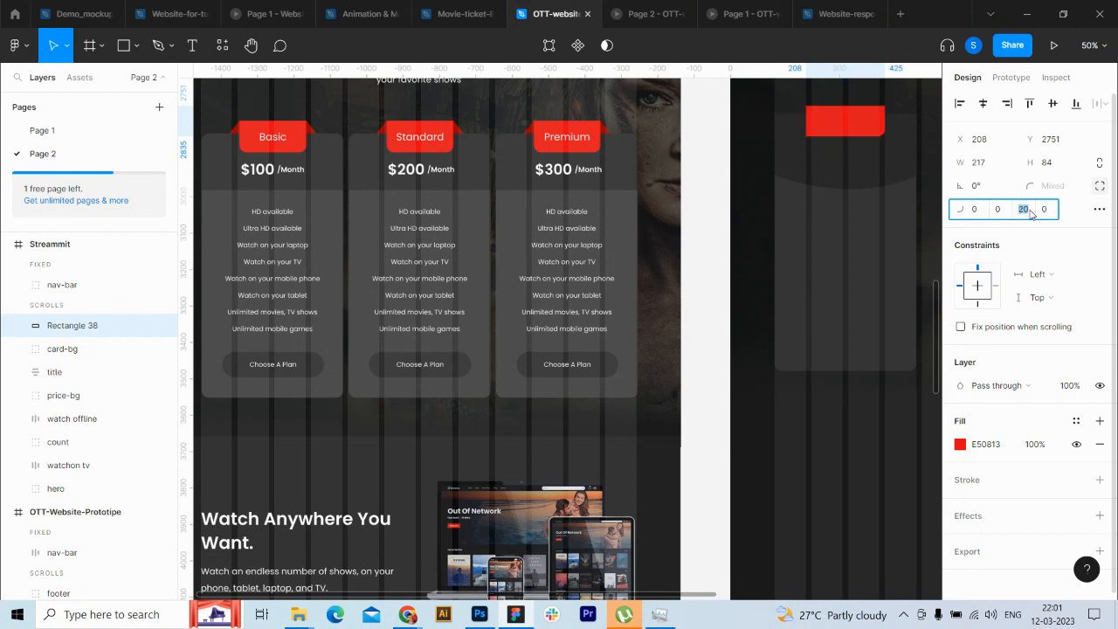
click(1043, 210)
text(20)
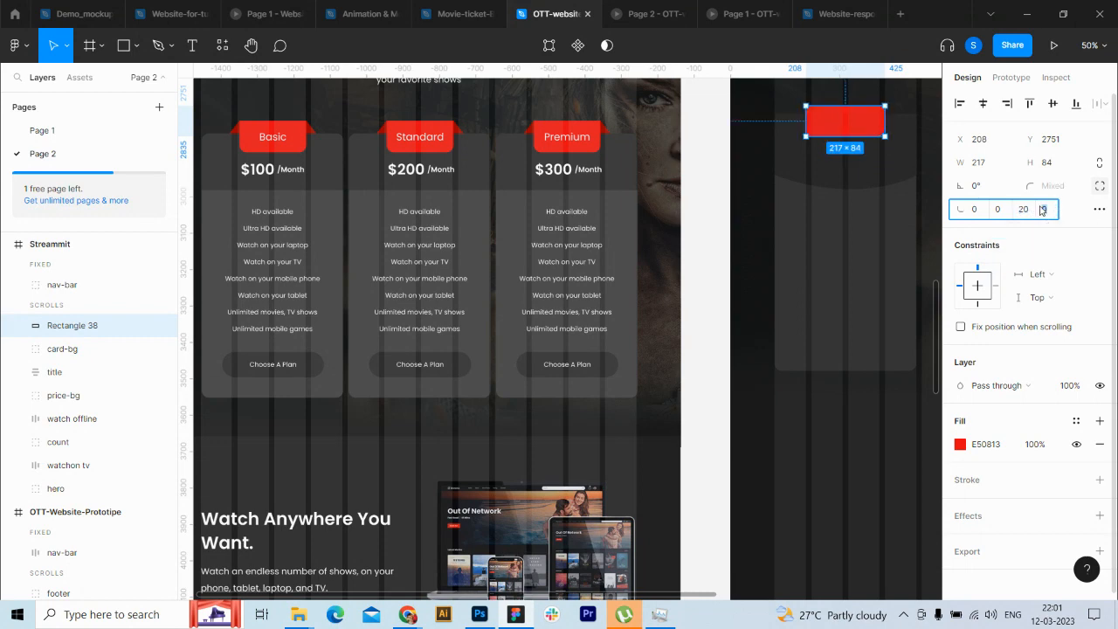
key(Return)
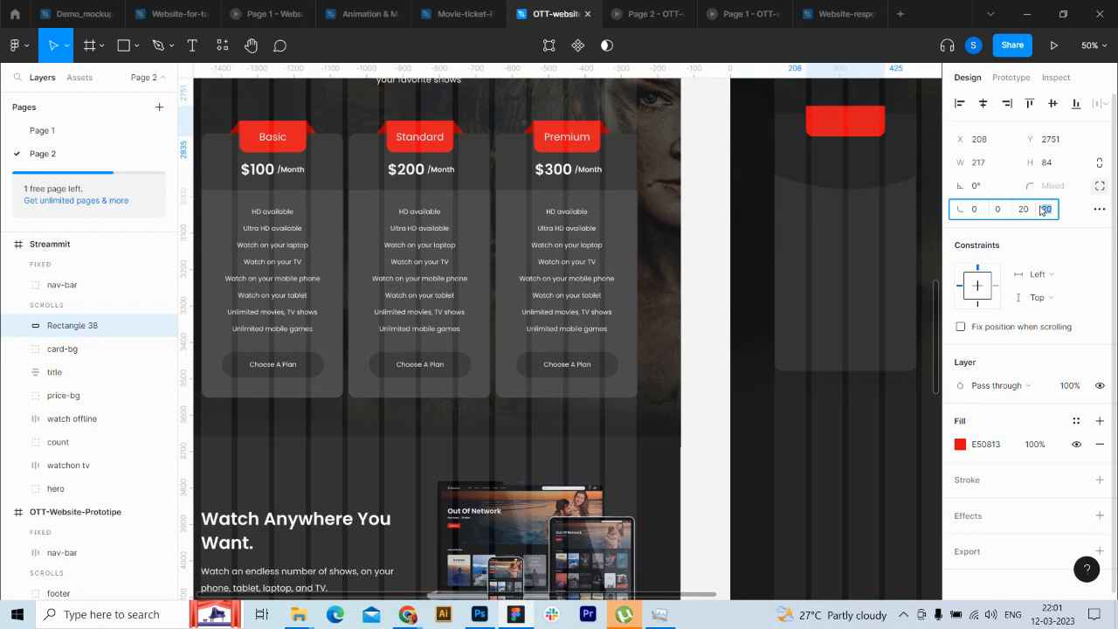
Step: Increase the radius of the badge's two bottom corners to 30
text(30)
key(Return)
click(1024, 210)
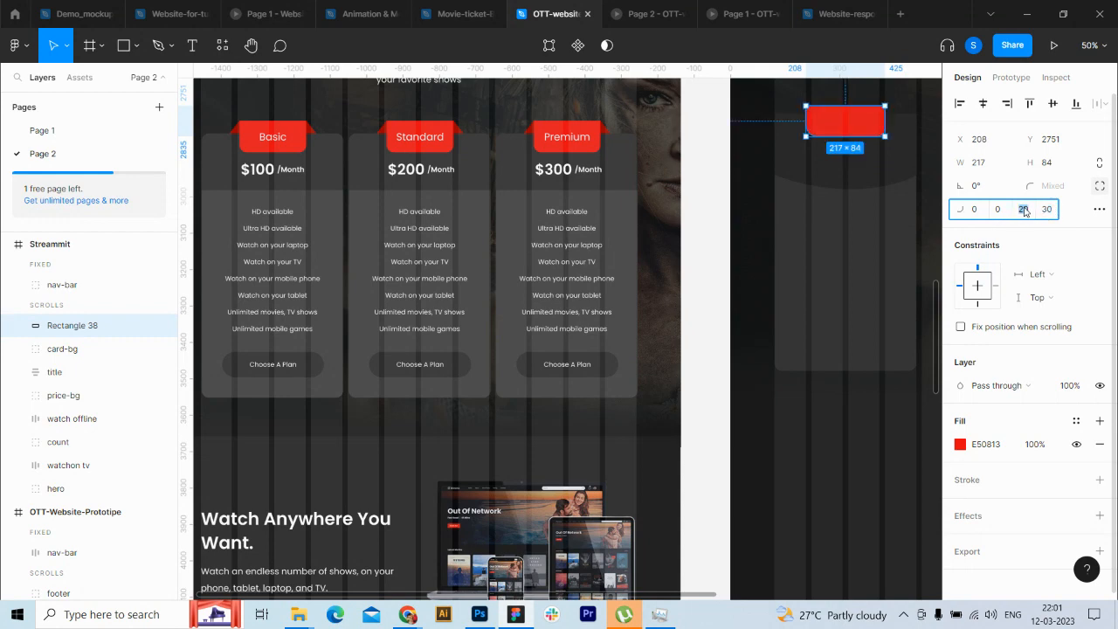
text(30)
key(Return)
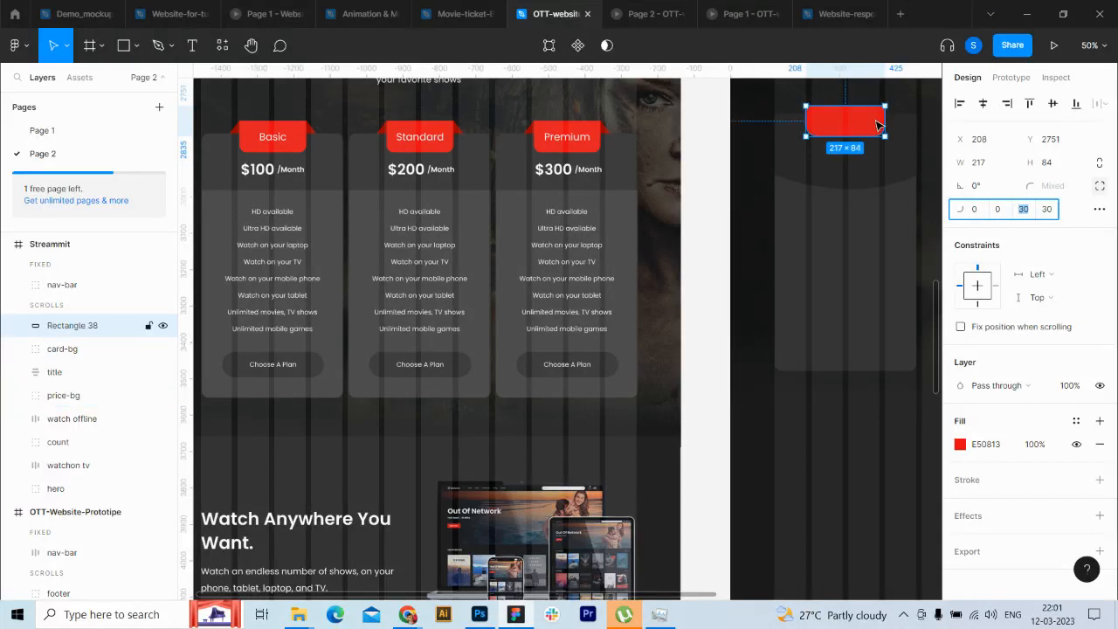
Step: Extend the badge's bottom edge downward until it is about 96 px tall
drag(843, 138, 844, 144)
click(705, 245)
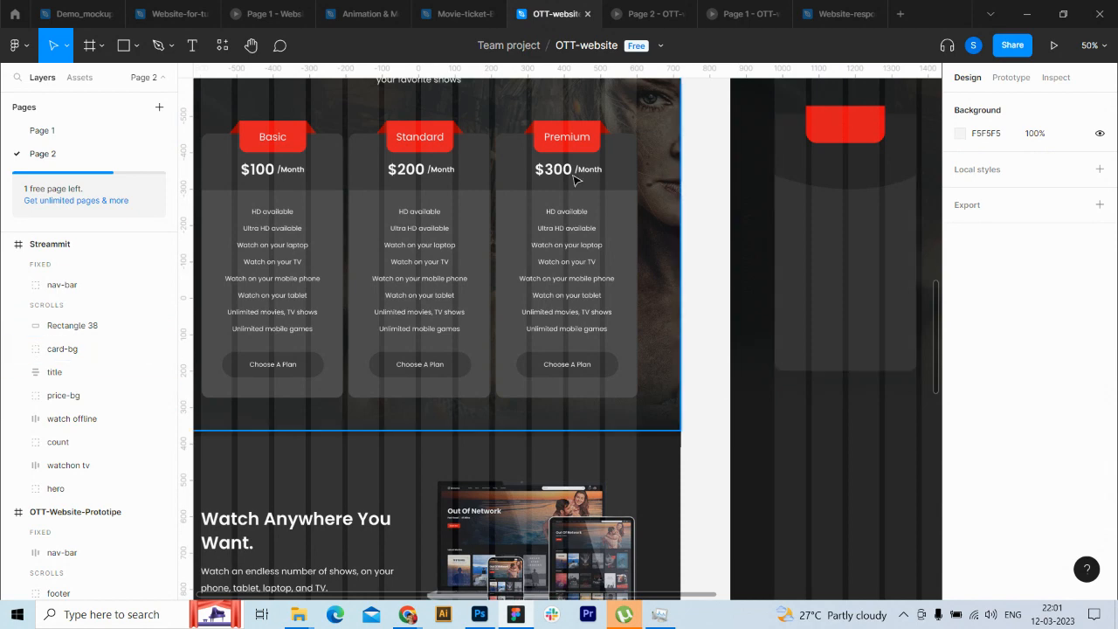
click(854, 141)
drag(854, 141, 854, 139)
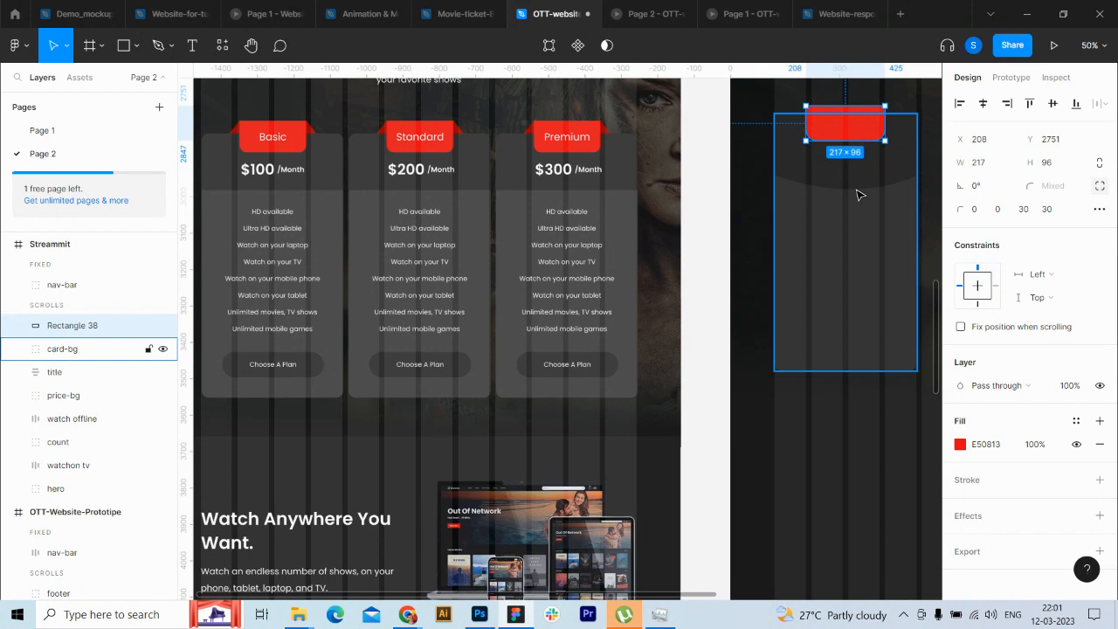
Step: Shorten the curved header shape Vector 1 inside card-bg to about 192 px tall by raising its bottom edge
click(21, 348)
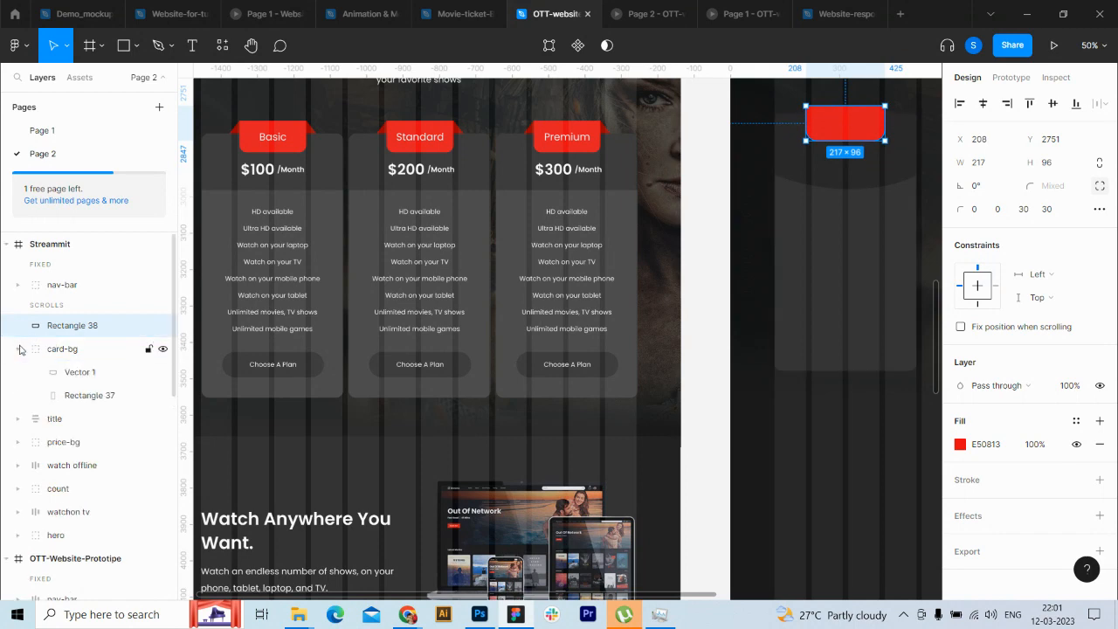
click(70, 373)
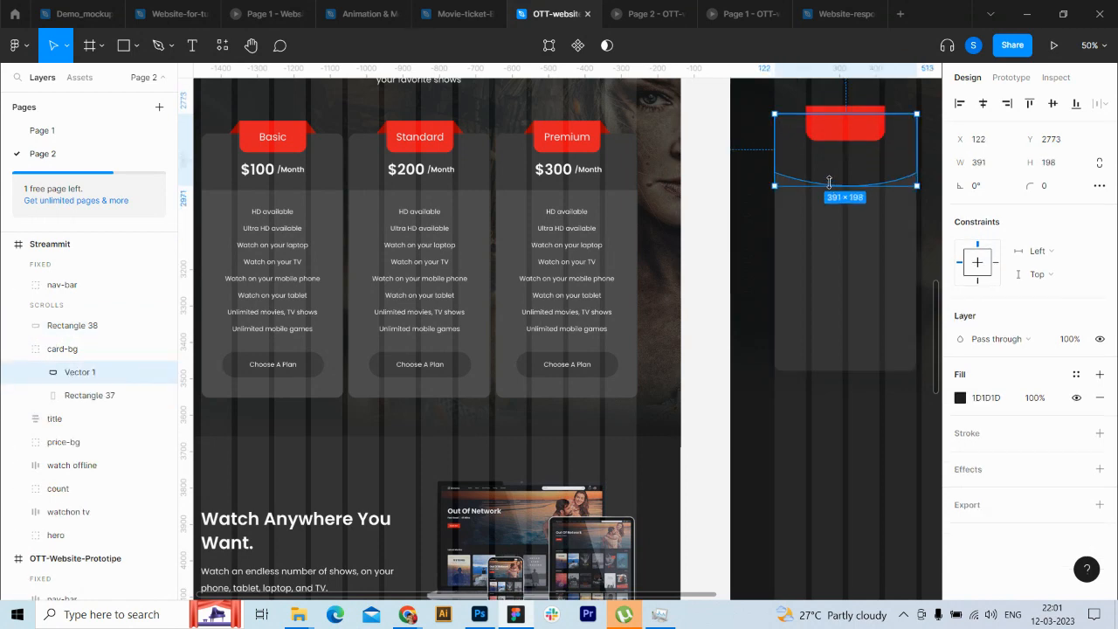
drag(829, 182, 829, 185)
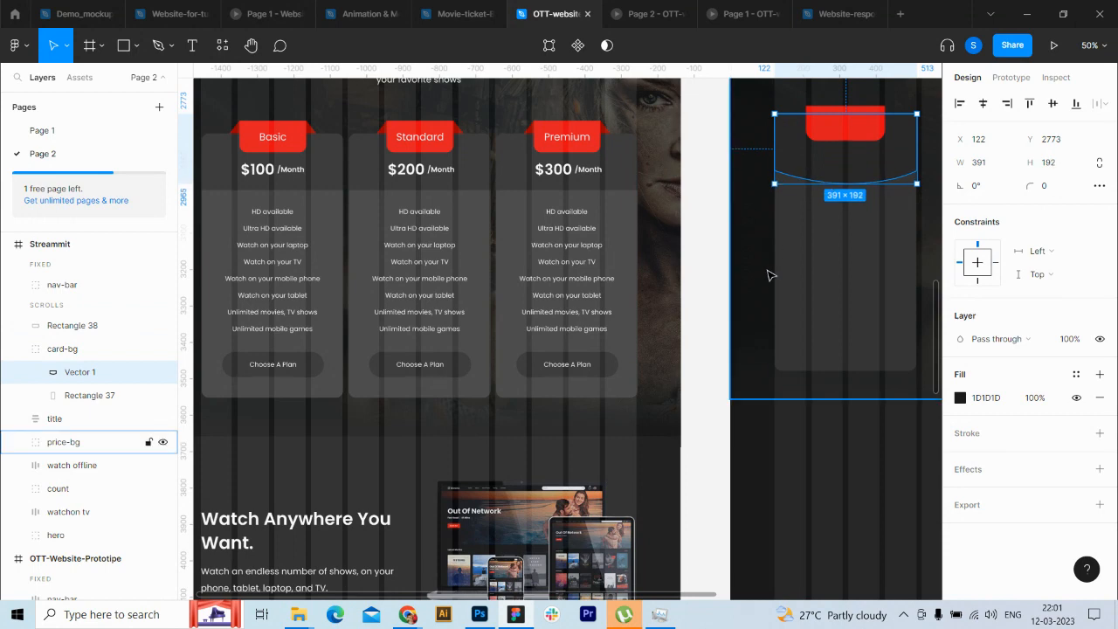
click(719, 277)
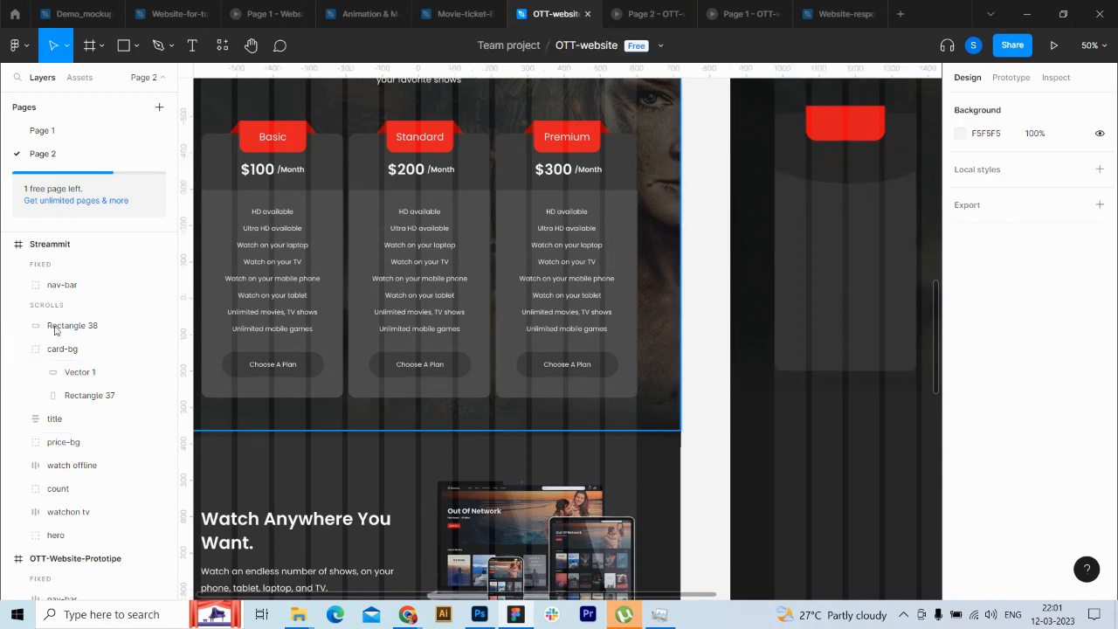
Step: Draw a new rectangle about 217 × 98 px directly over the red badge
click(841, 131)
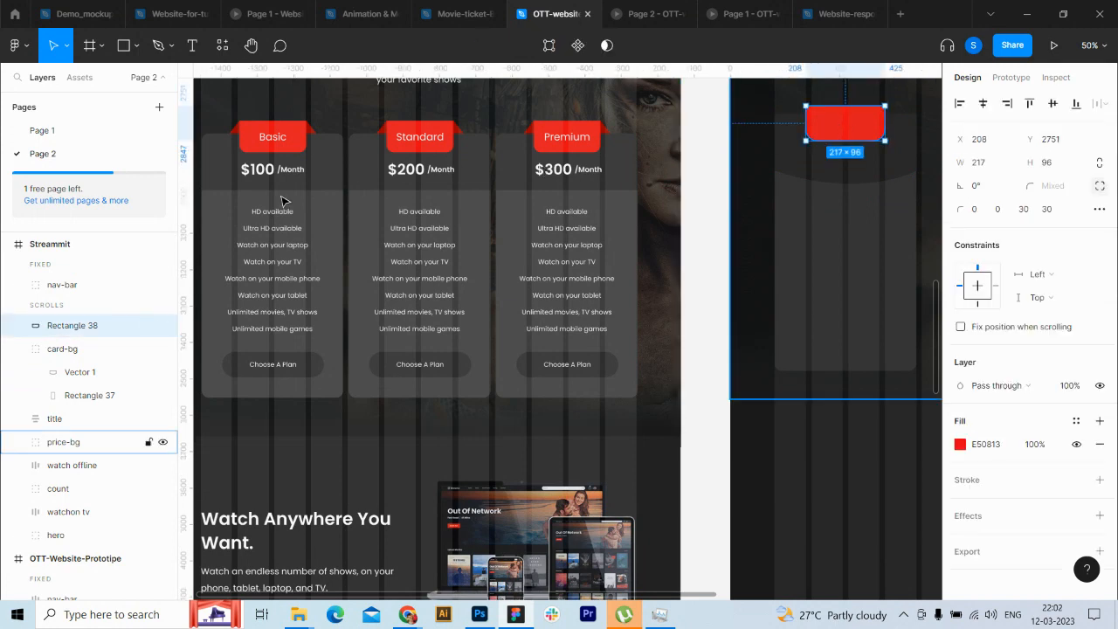
click(160, 48)
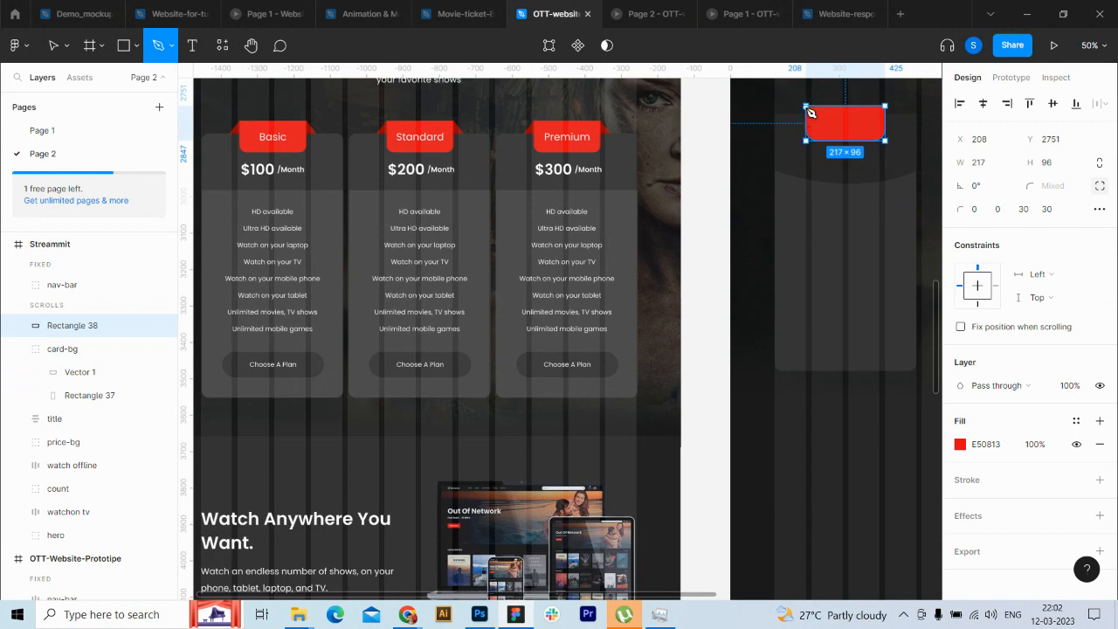
click(123, 46)
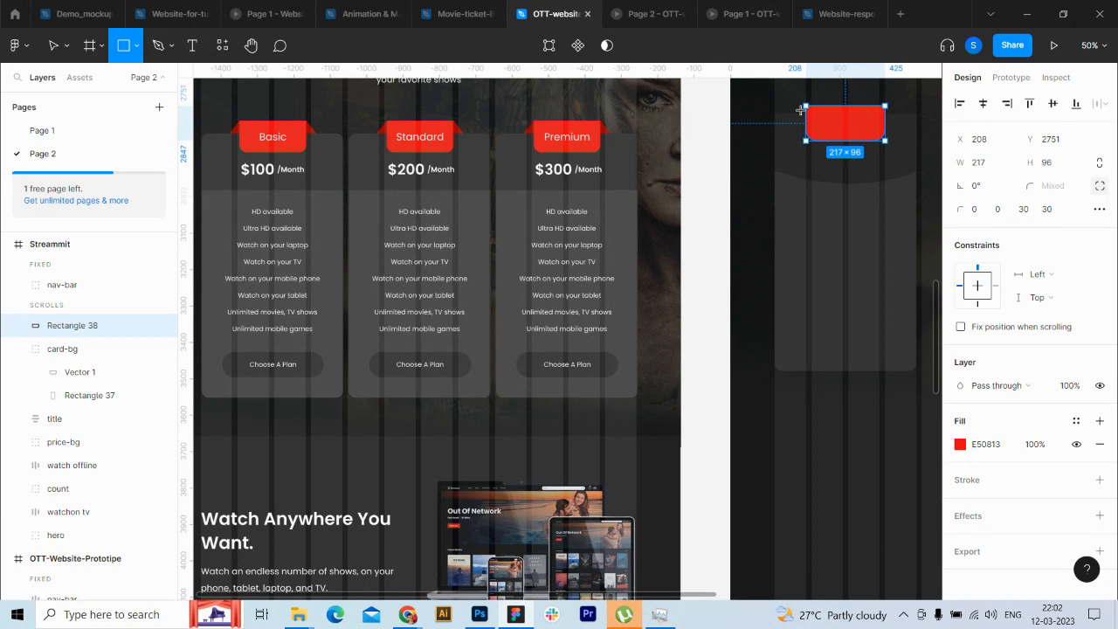
drag(804, 106, 885, 145)
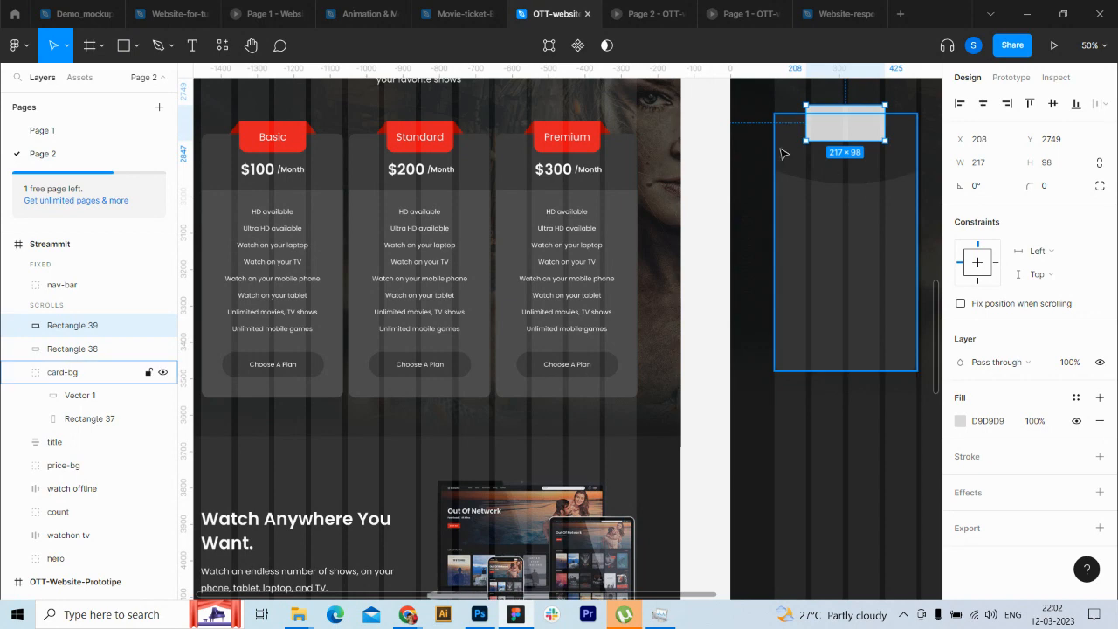
Step: Edit the new rectangle's points and move its bottom-left point 60 px outward to X 148
click(549, 52)
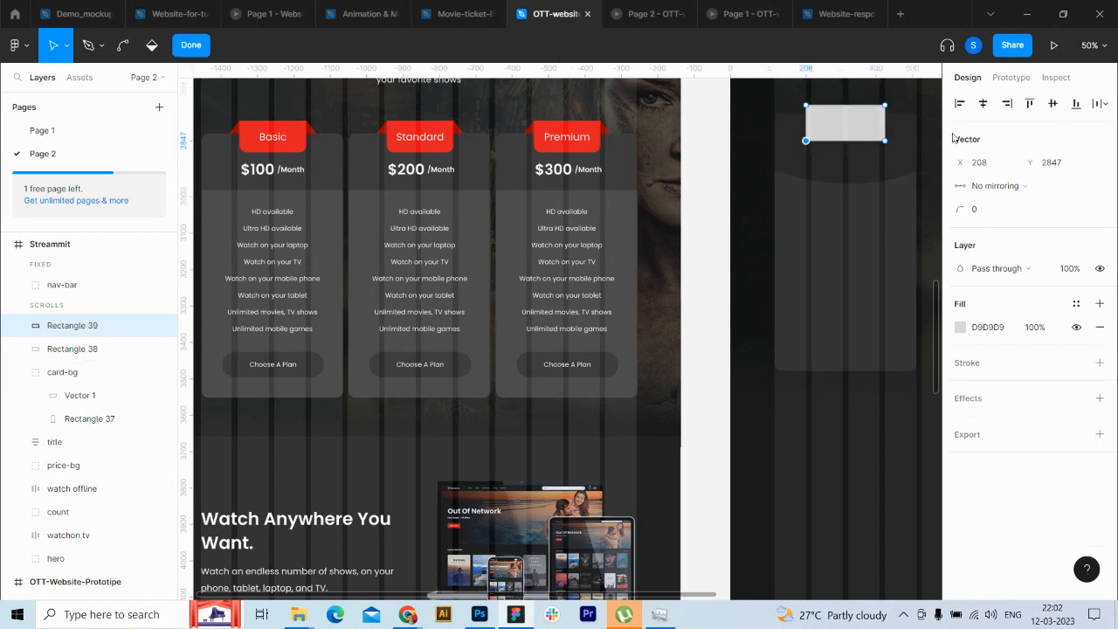
key(shift+Left)
key(shift+Left)
key(shift+Left)
key(shift+Left)
key(shift+Left)
key(shift+Left)
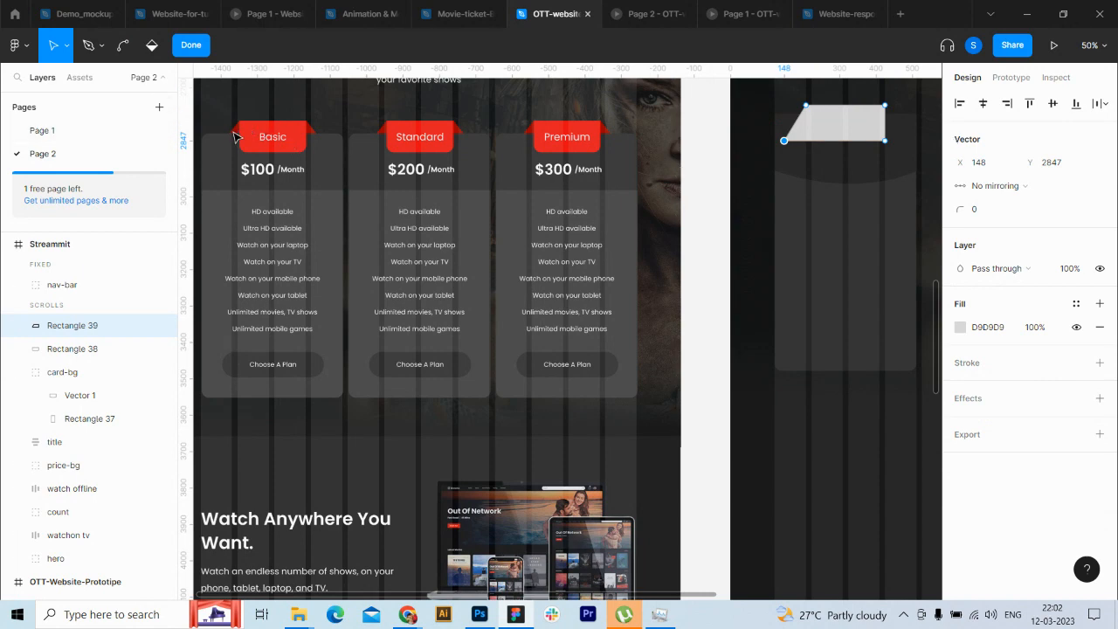
Step: Move the rectangle's bottom-right point outward to X 489 to form a trapezoid and finish point editing
click(885, 140)
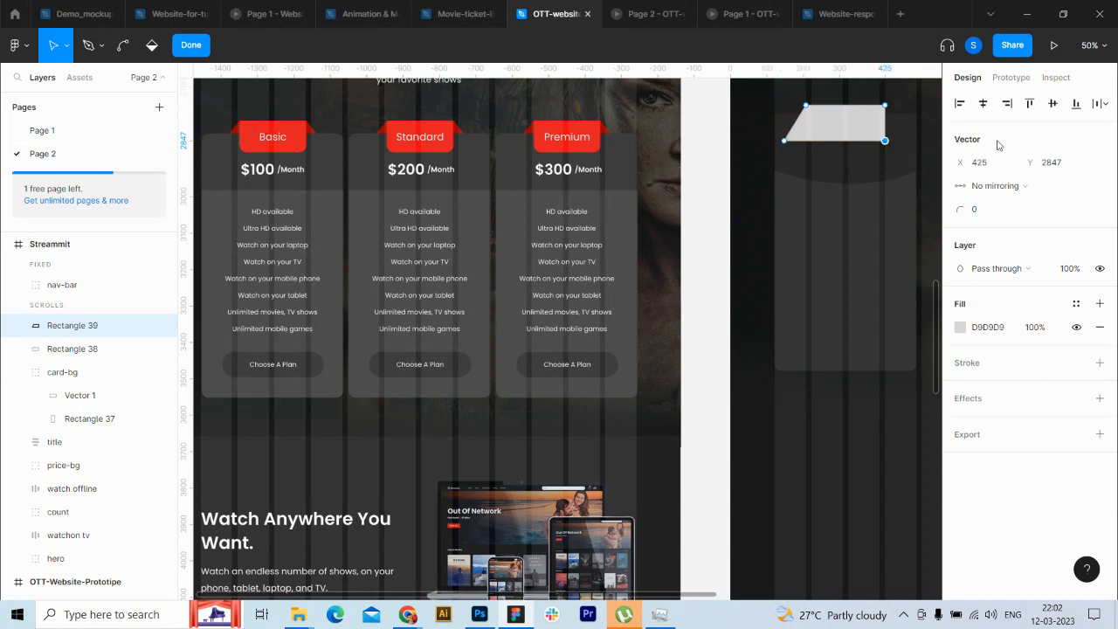
key(shift+Right)
key(shift+Right)
key(shift+Right)
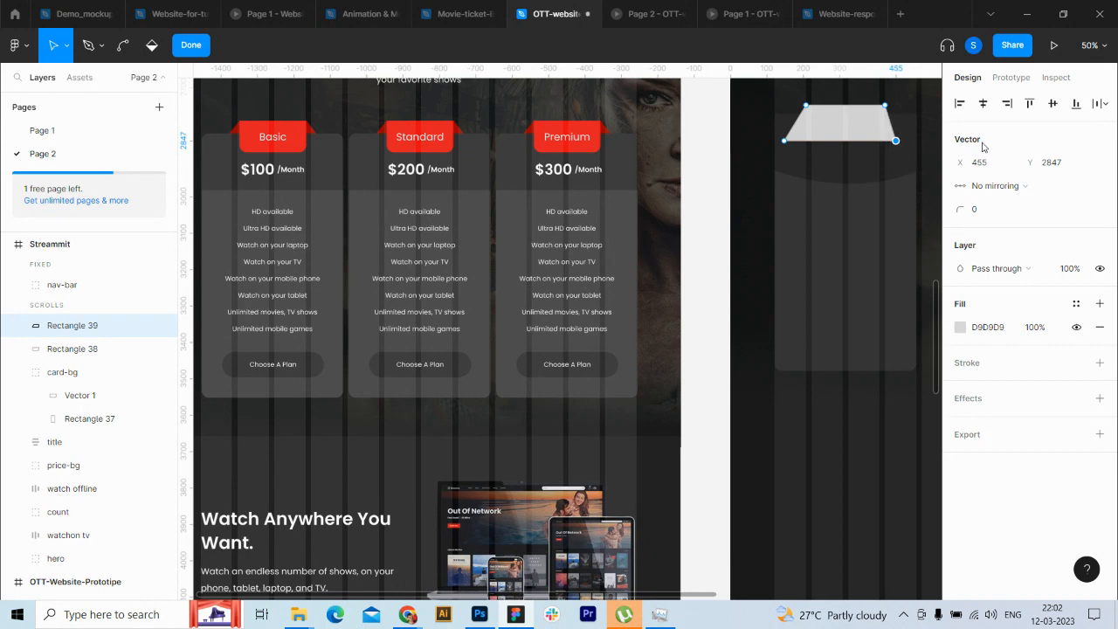
key(shift+Right)
key(shift+Right)
key(shift+Right)
key(shift+Right)
key(shift+Right)
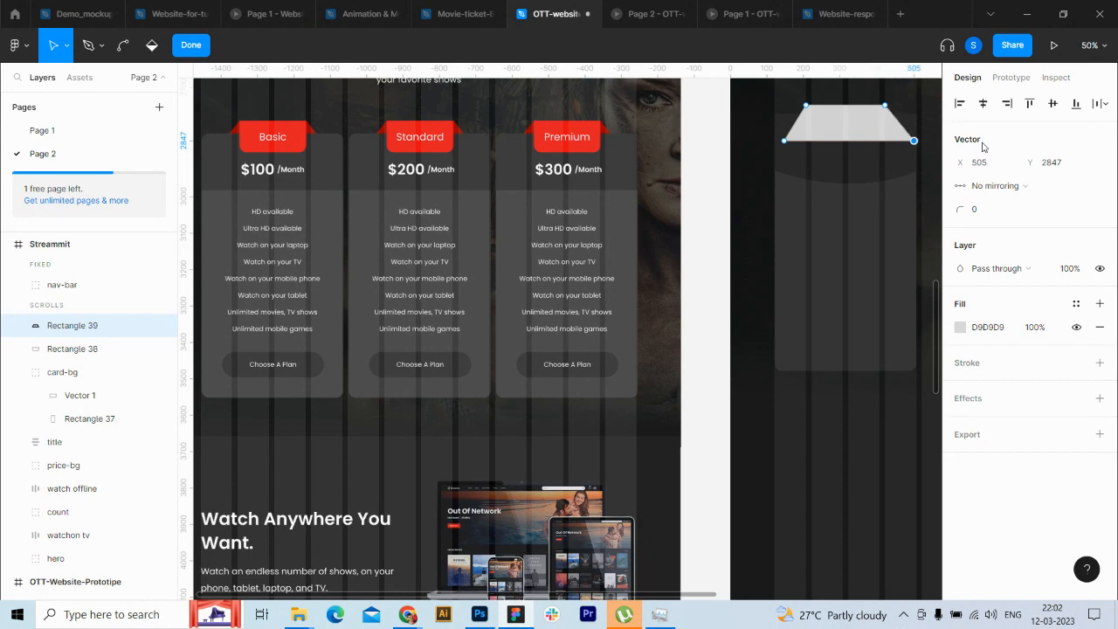
key(shift+Left)
key(Left)
key(Left)
key(Left)
key(Left)
key(Left)
key(Left)
click(188, 47)
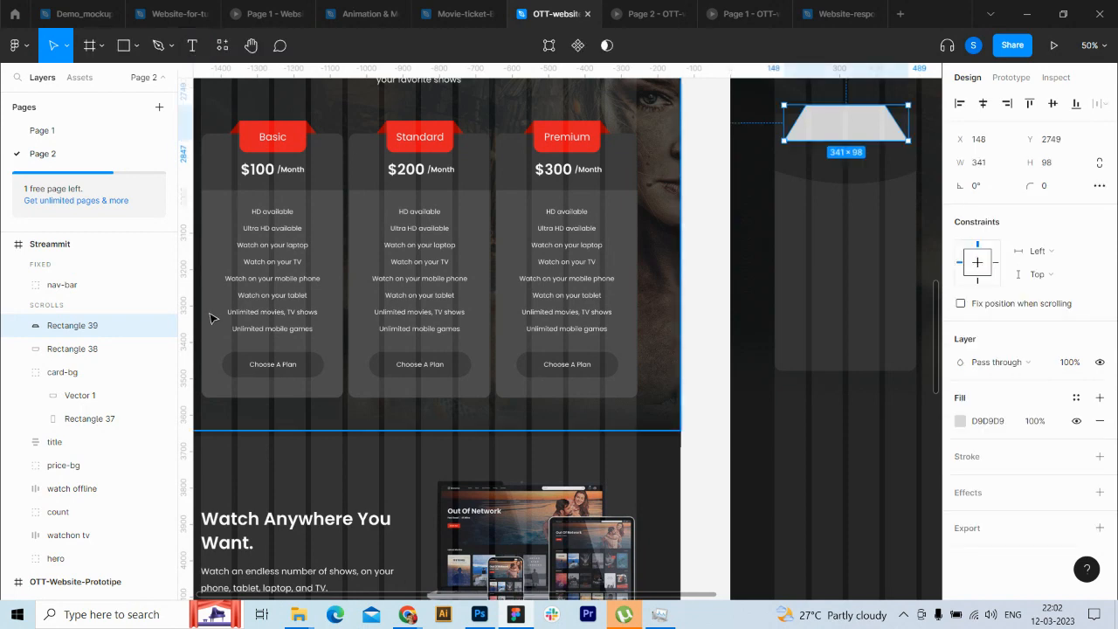
Step: Move the trapezoid Rectangle 39 behind card-bg in the layer order and fill it with dark red 8B0303
drag(87, 325, 77, 434)
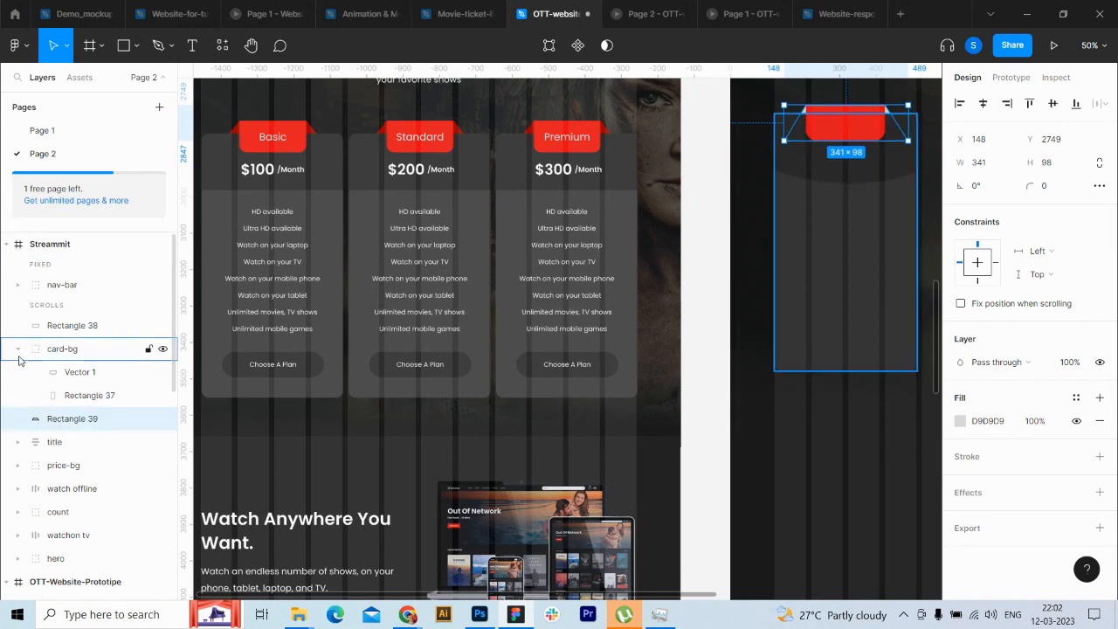
click(17, 350)
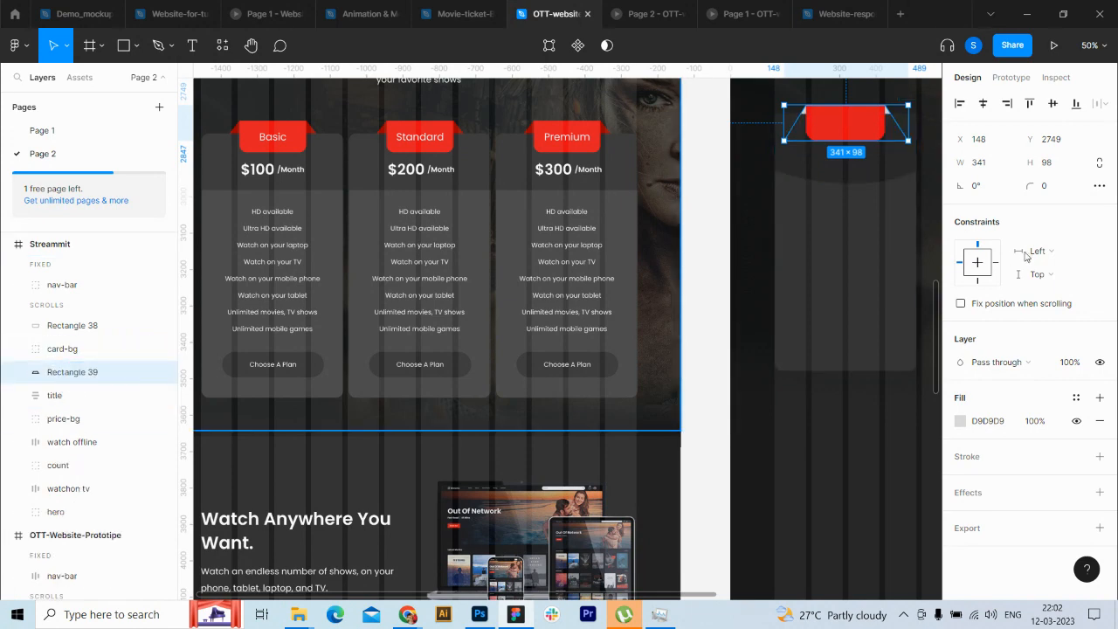
click(961, 421)
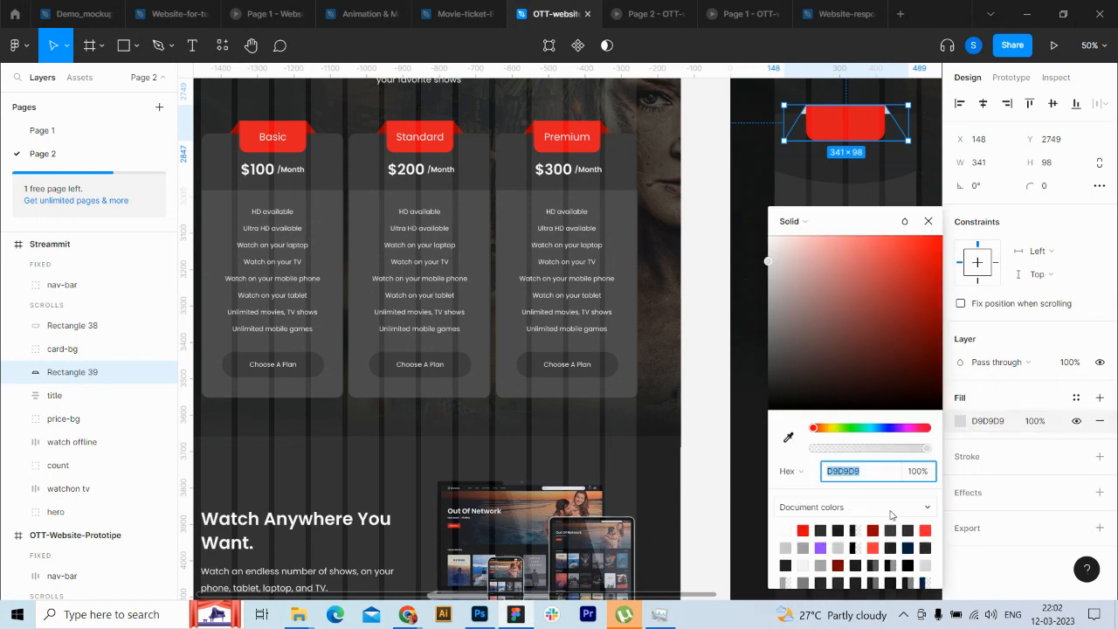
click(873, 530)
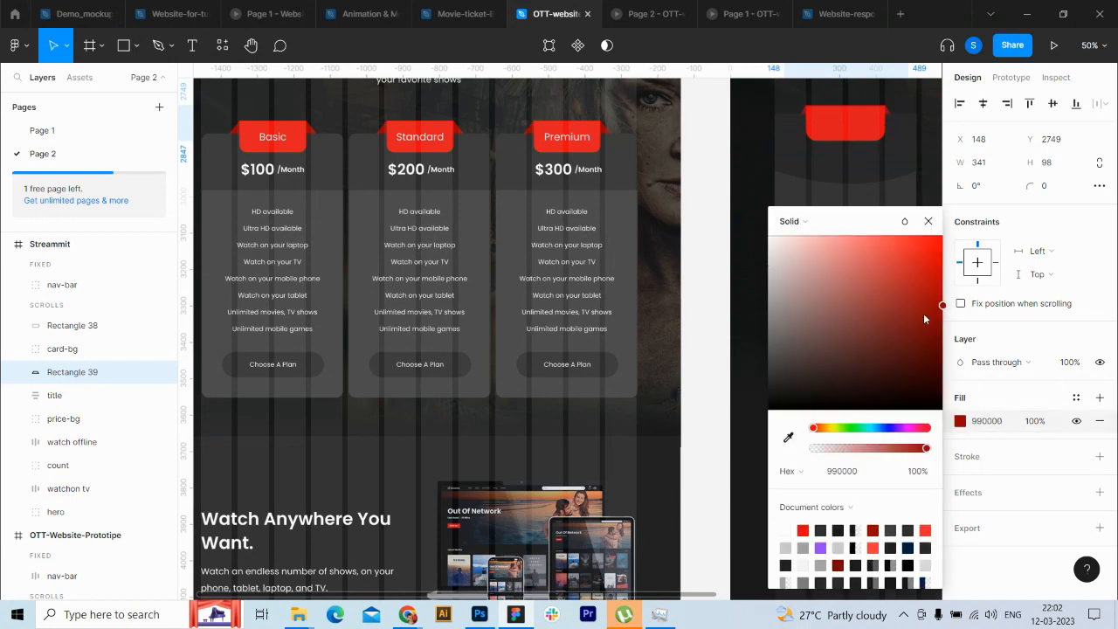
drag(924, 318, 940, 320)
click(928, 221)
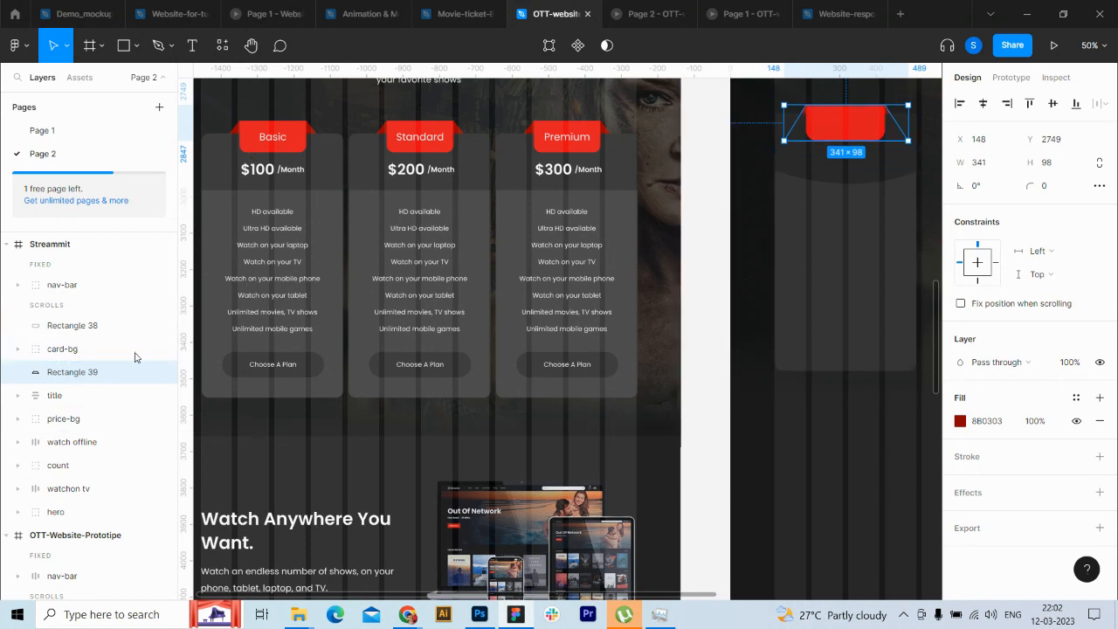
Step: Shorten the trapezoid to about 70 px tall and lower card-bg's top edge so the group is about 688 px tall
drag(835, 142, 829, 129)
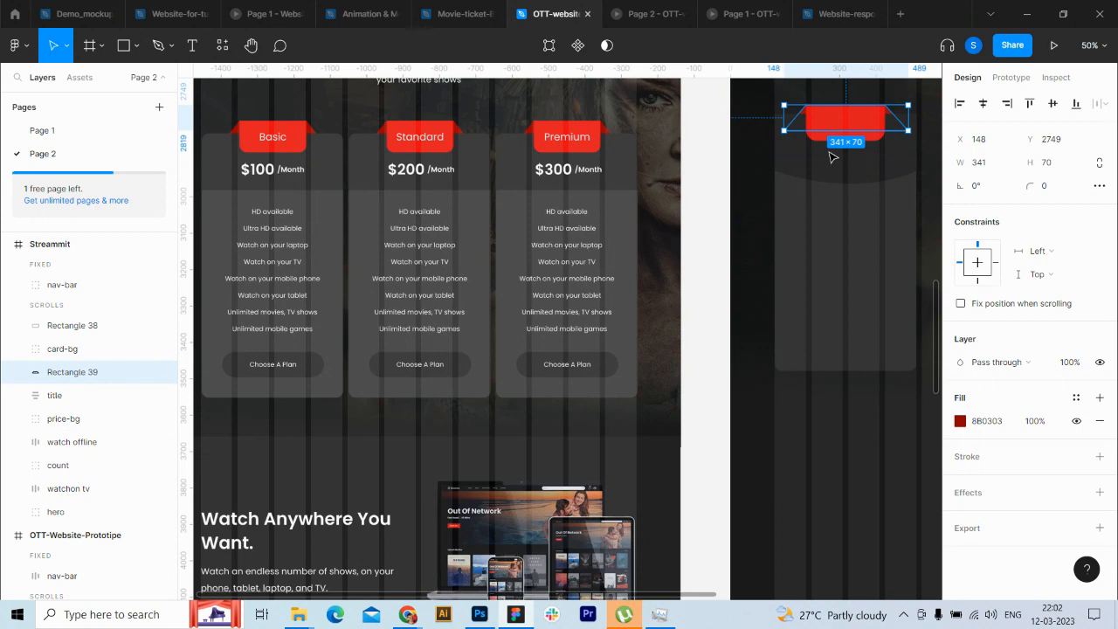
click(830, 167)
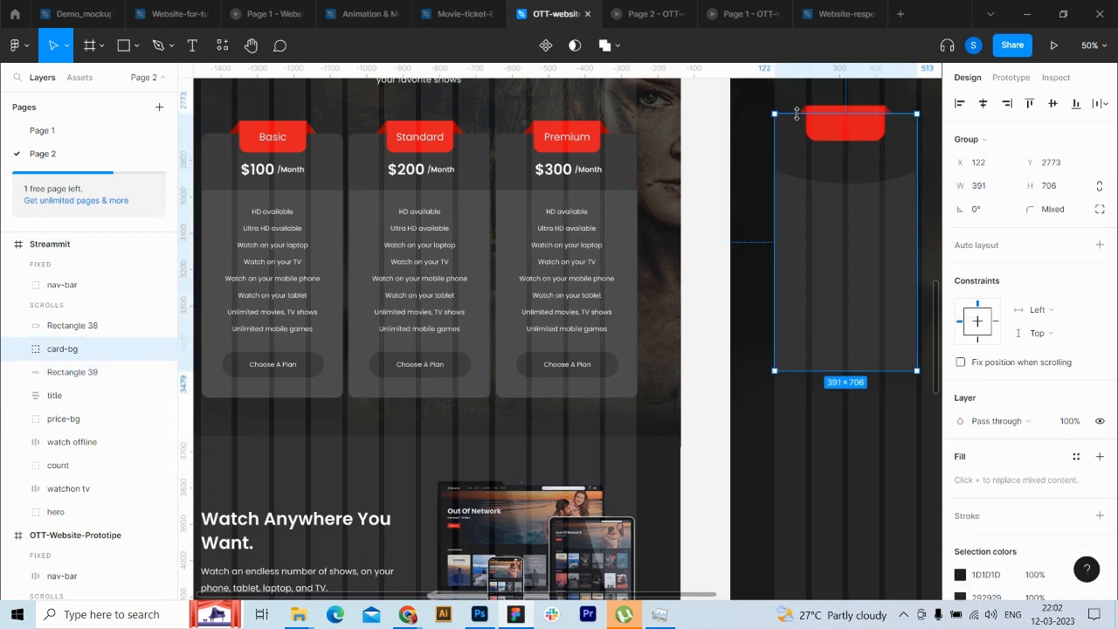
drag(797, 115, 797, 119)
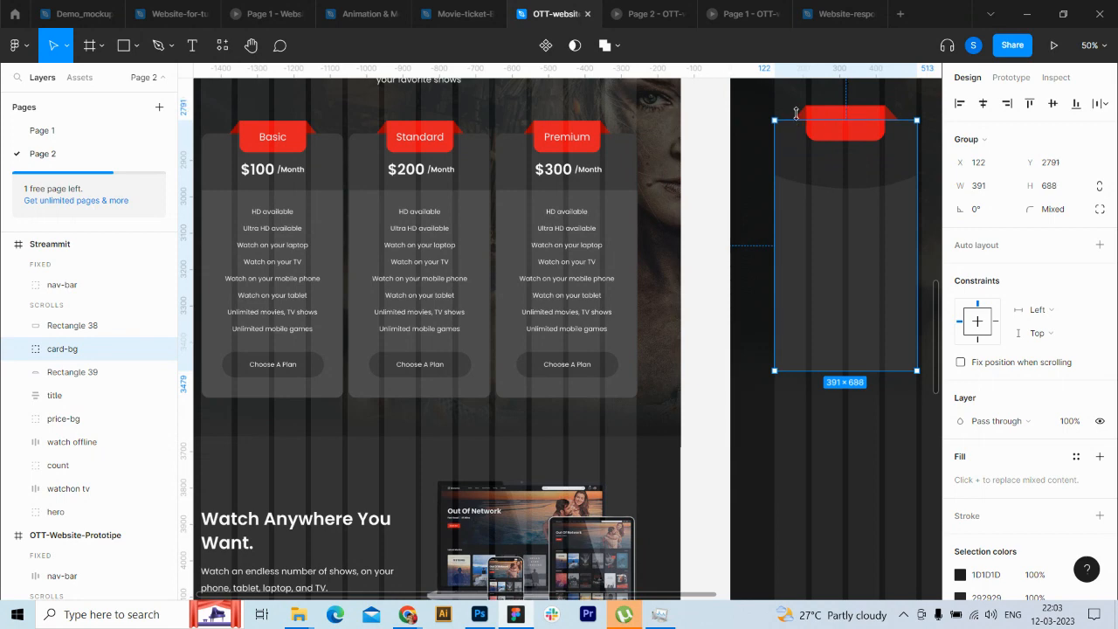
click(711, 232)
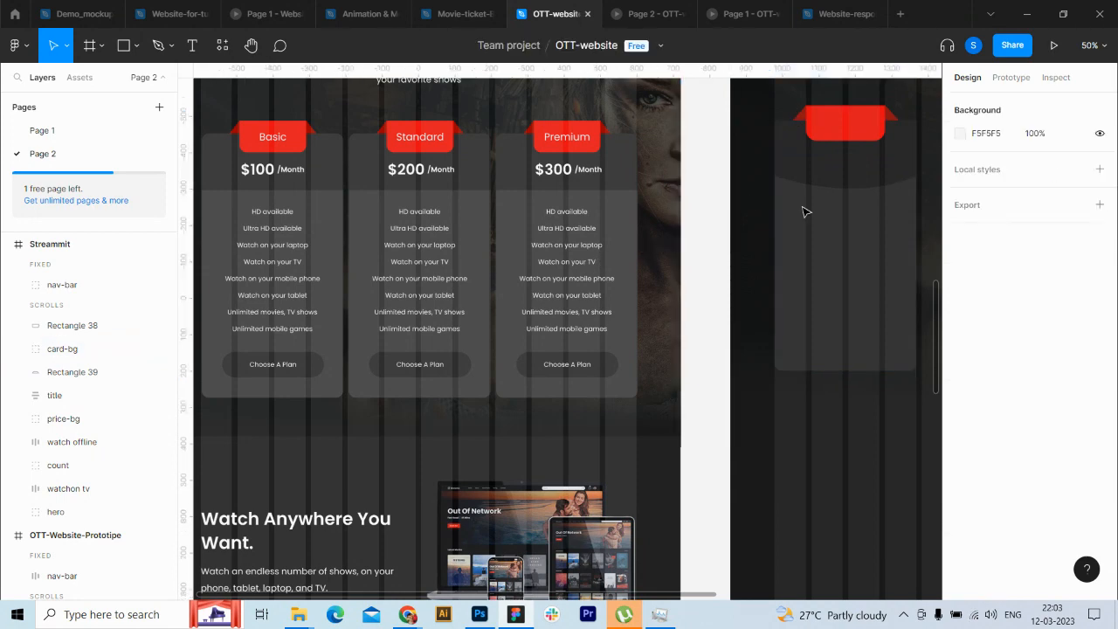
click(48, 351)
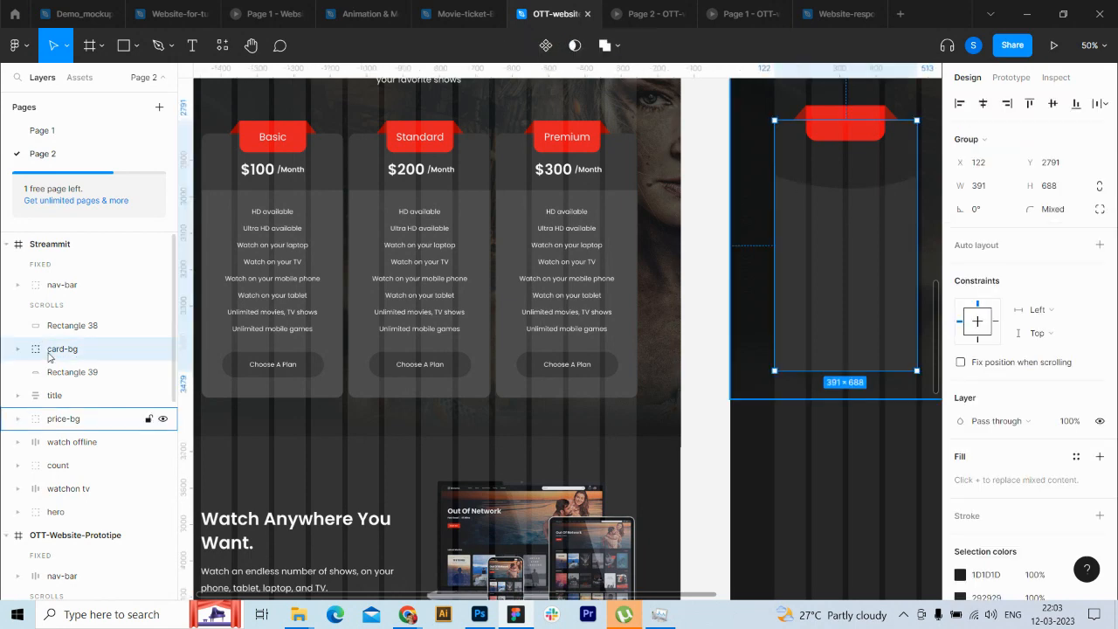
Step: Raise Vector 1's lower-left point 8 px to Y 2934.95 and pull its curve handle down to about X 305, Y 3033
click(18, 349)
click(77, 376)
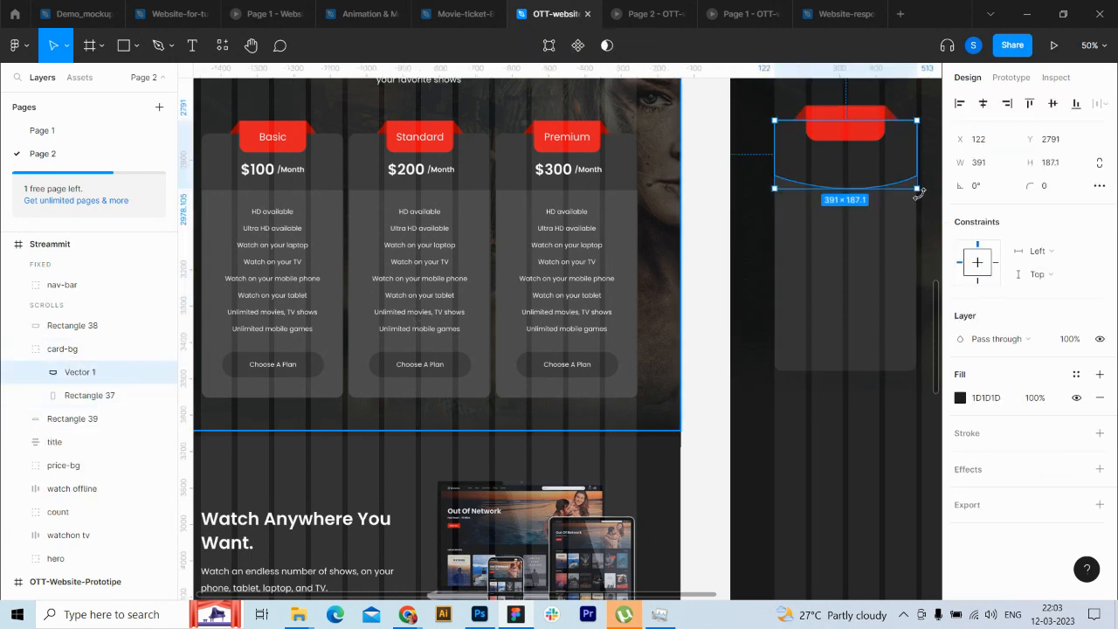
key(Return)
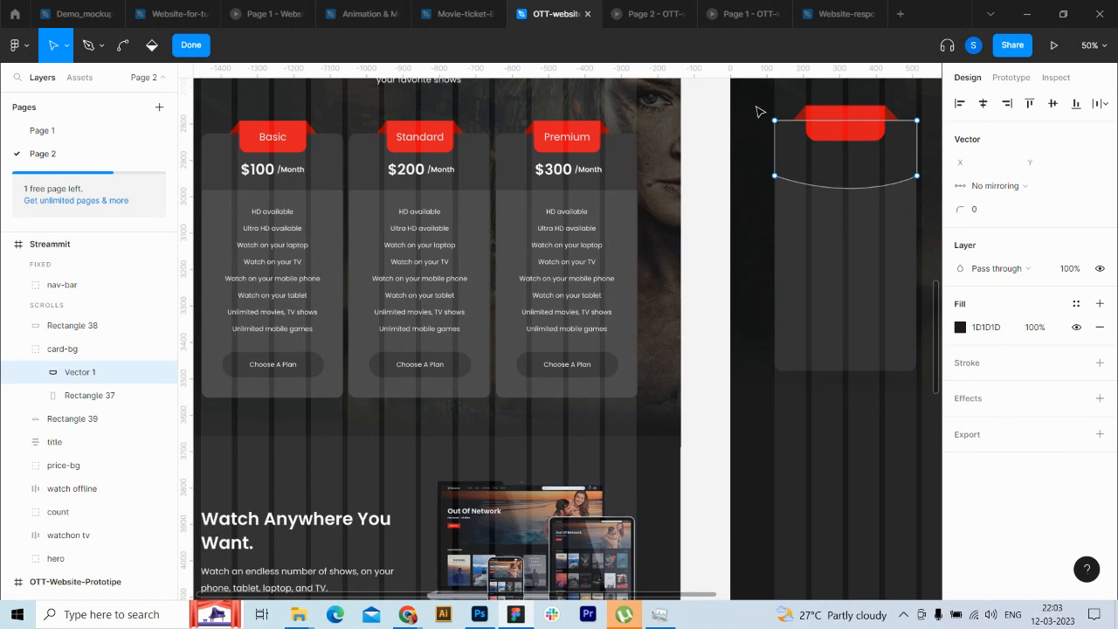
click(775, 176)
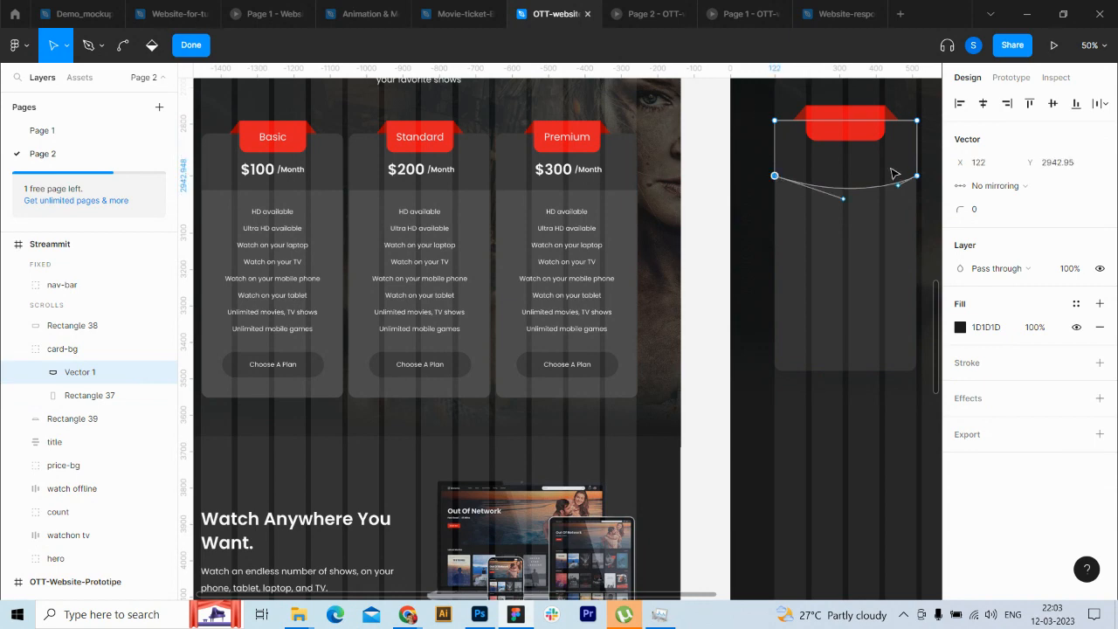
key(Up)
key(Up)
key(Up)
key(Up)
key(Up)
key(Up)
key(Up)
key(Up)
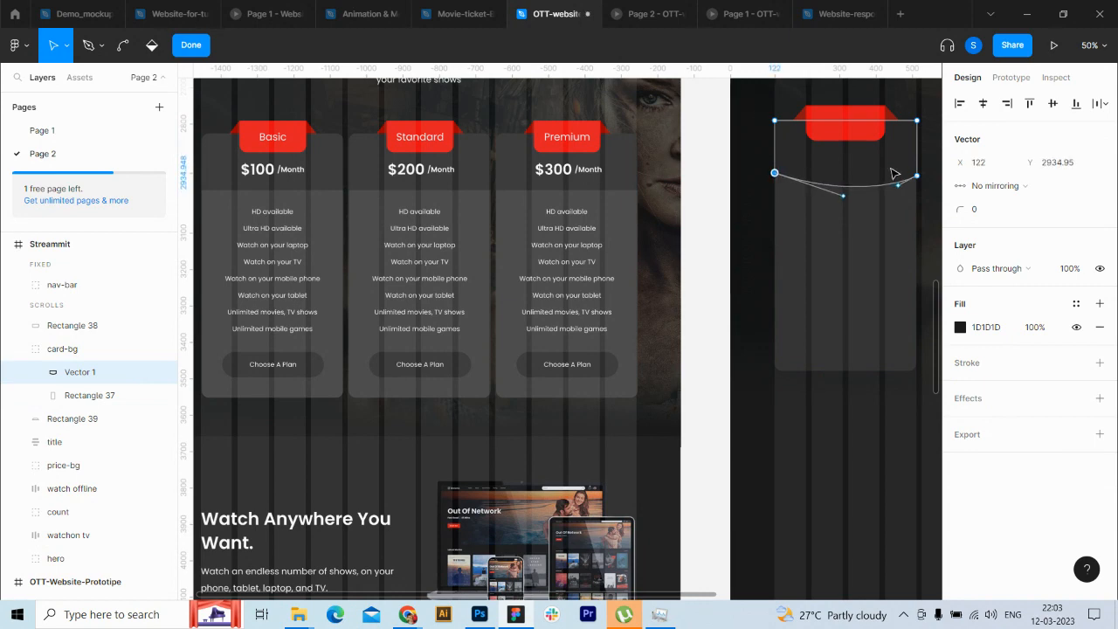
mouse_move(843, 195)
mouse_down()
mouse_move(848, 219)
mouse_move(841, 209)
mouse_up()
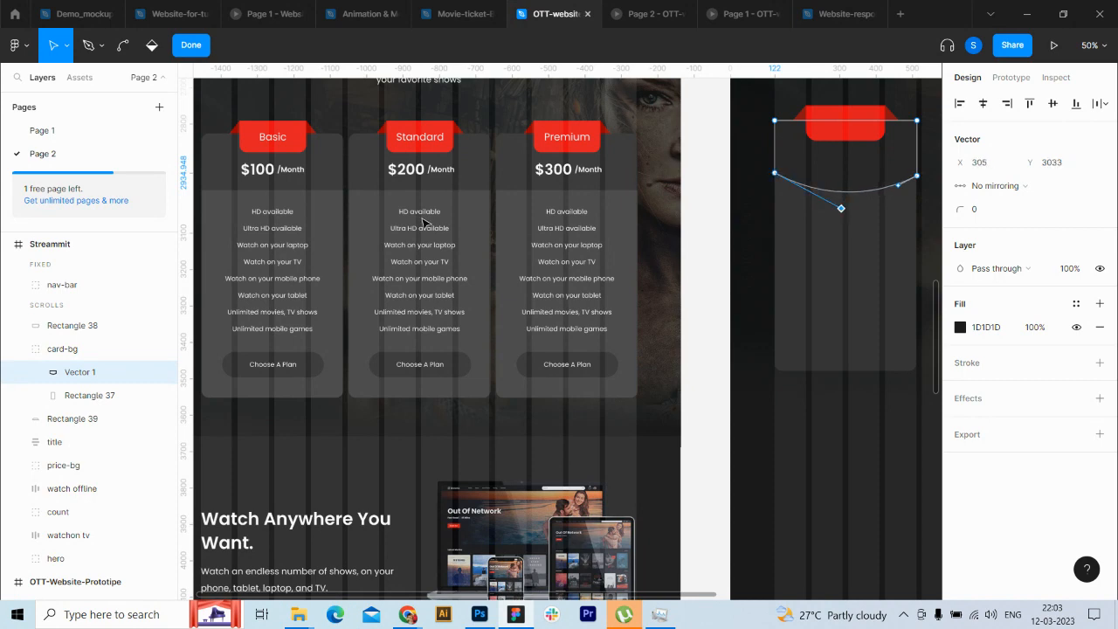
click(190, 46)
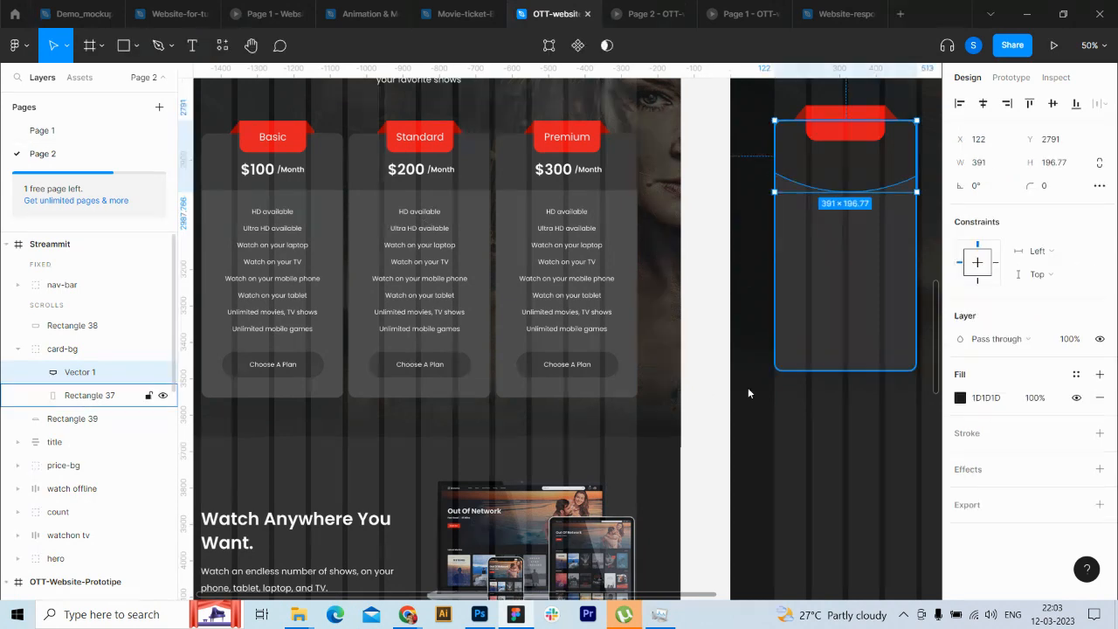
Step: Lengthen the card's Rectangle 37 to about 830 px and extend the price-bg section's lower edge below it
click(86, 398)
drag(860, 395, 831, 422)
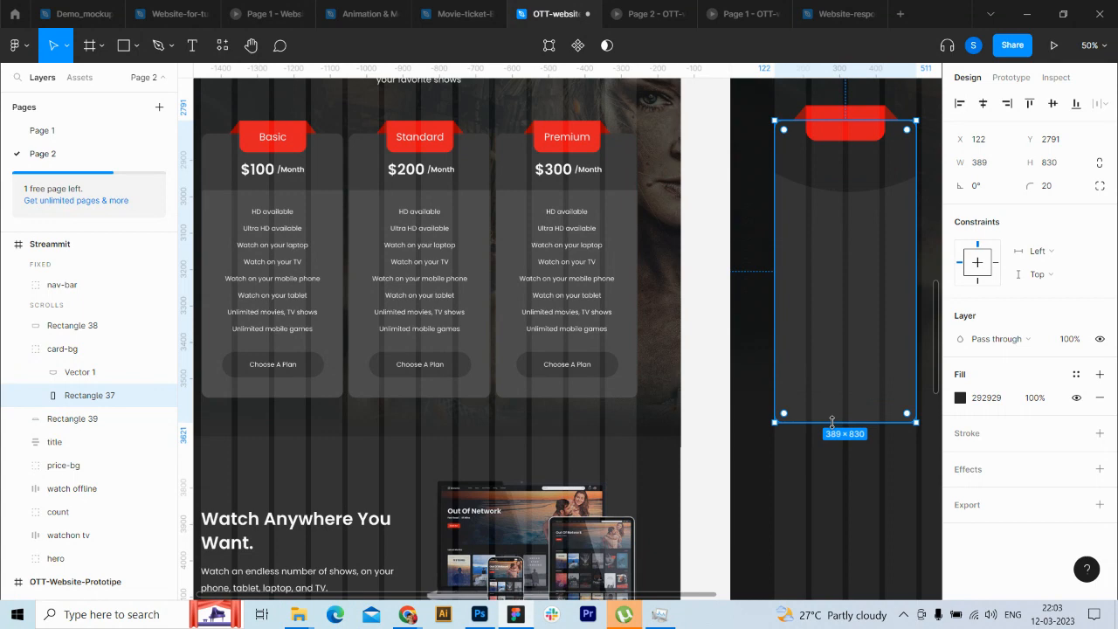
key(ctrl+minus)
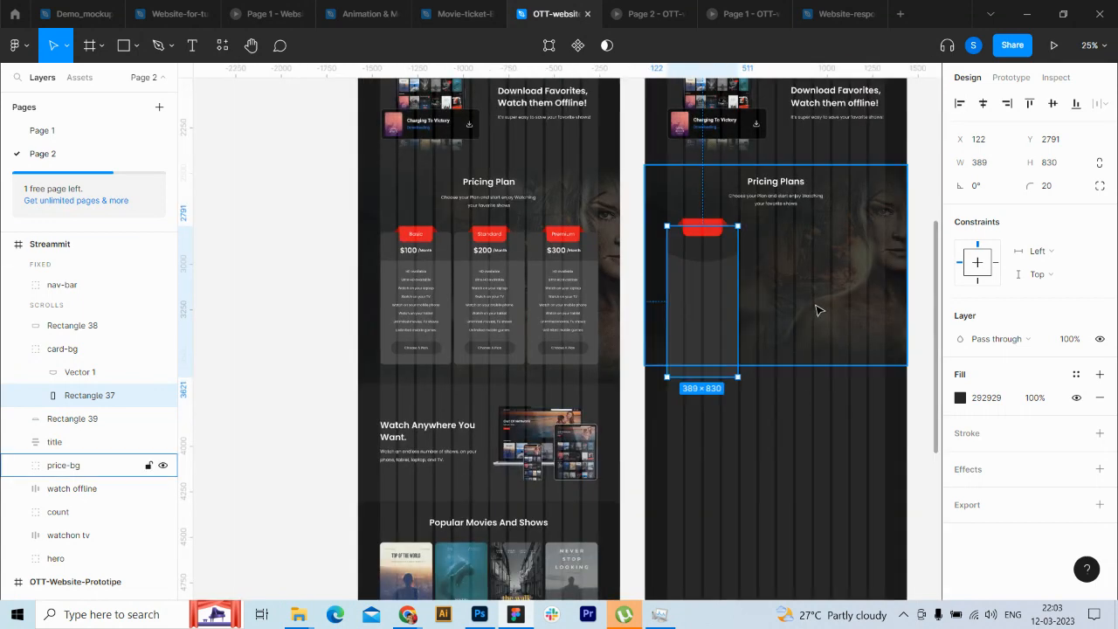
click(818, 310)
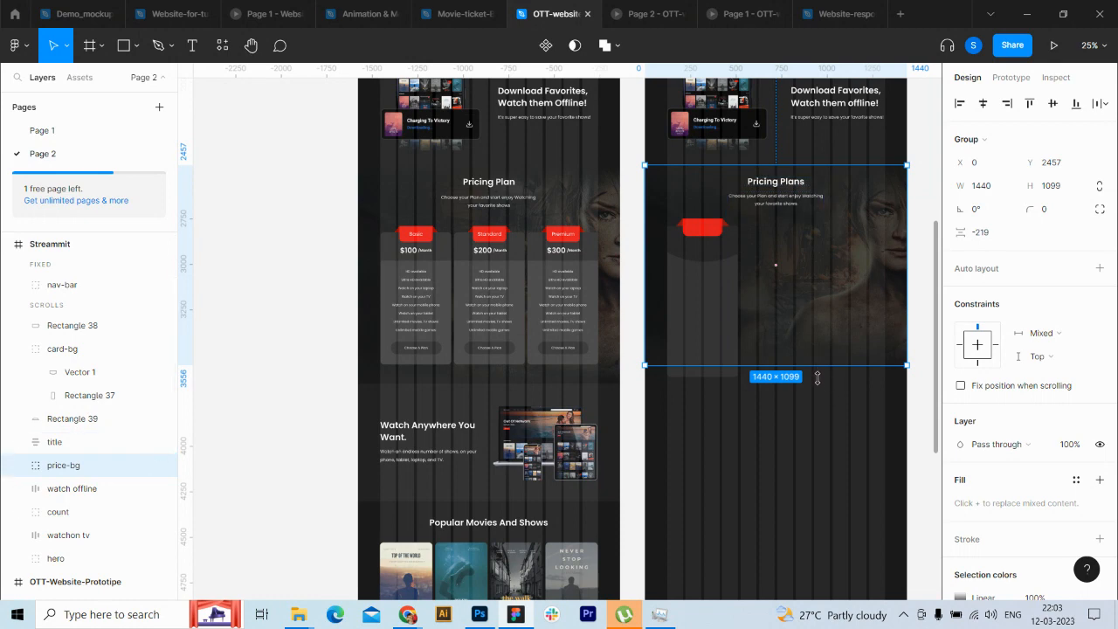
mouse_move(818, 381)
mouse_down()
mouse_move(819, 403)
mouse_move(803, 352)
mouse_move(806, 379)
mouse_up()
Step: Shorten Rectangle 37 to about 784 px tall and adjust price-bg's height to about 1202 px
click(719, 370)
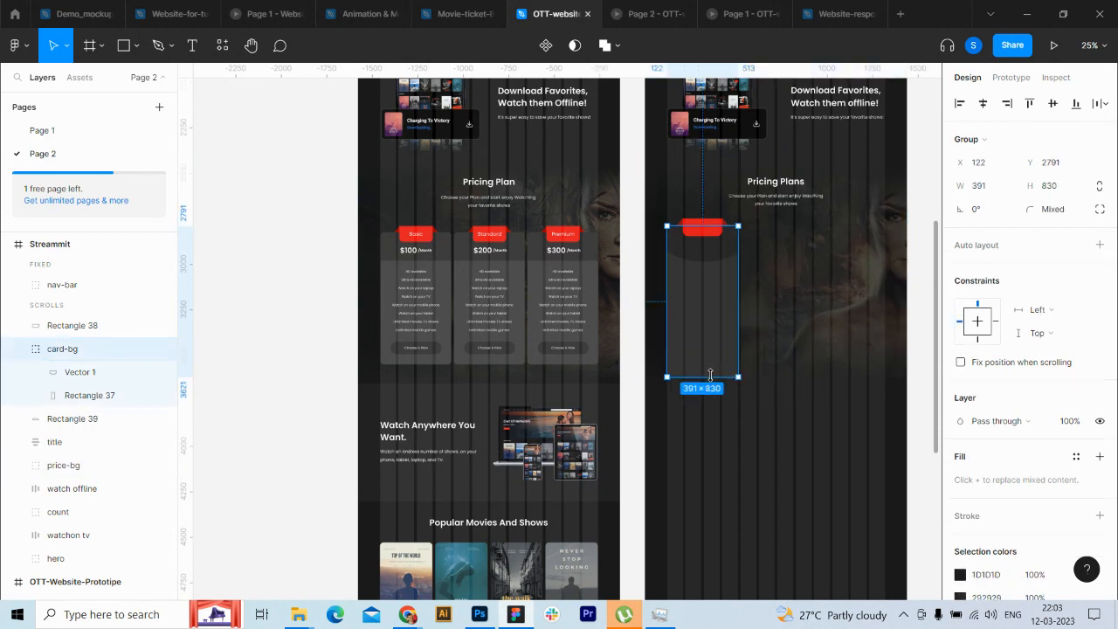
click(78, 395)
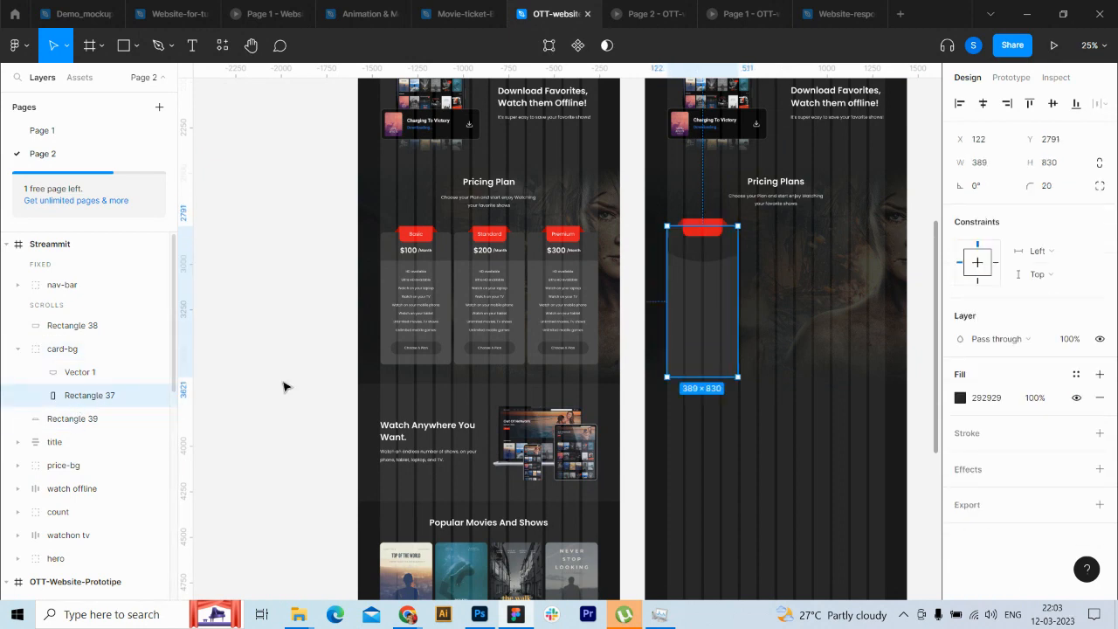
drag(712, 382, 712, 371)
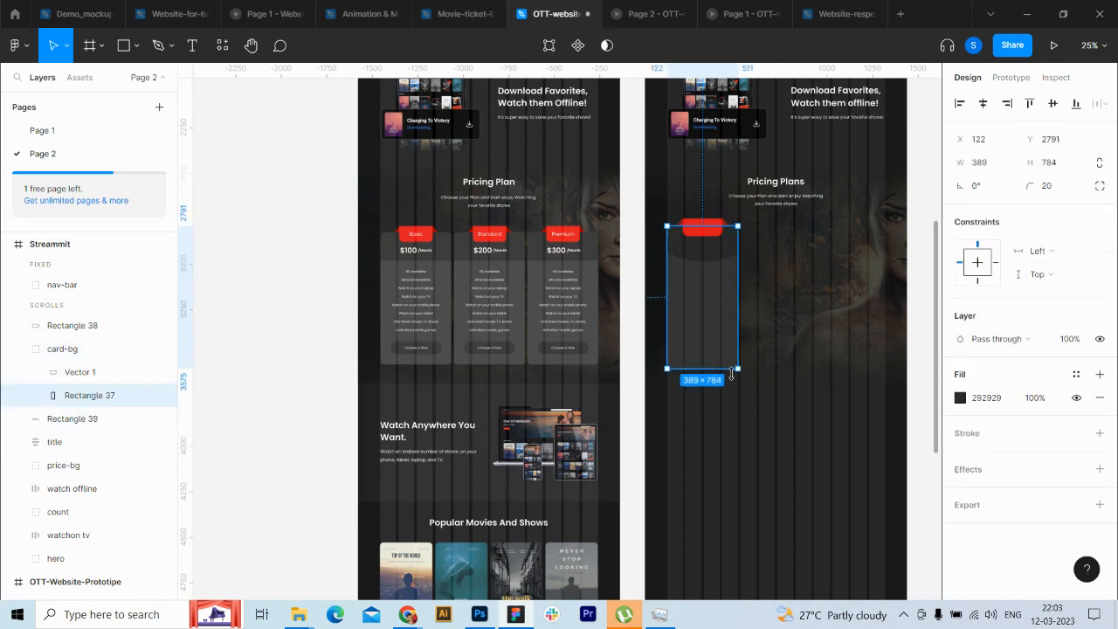
click(782, 390)
drag(782, 389, 781, 385)
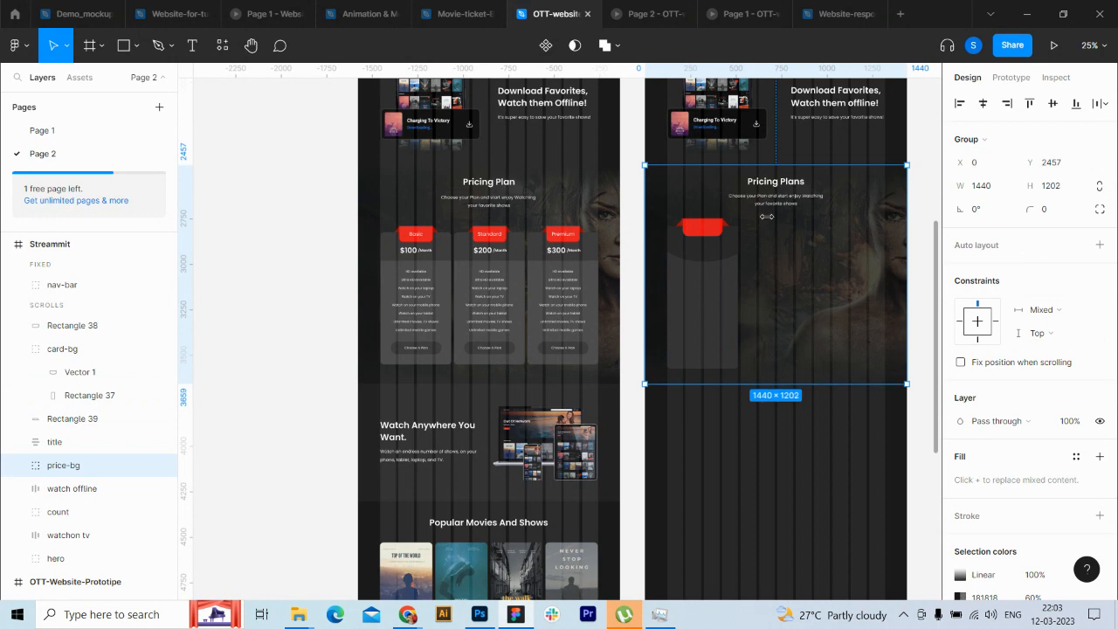
Step: Move the Pricing Plans title frame up 20 px to Y 2505
click(783, 202)
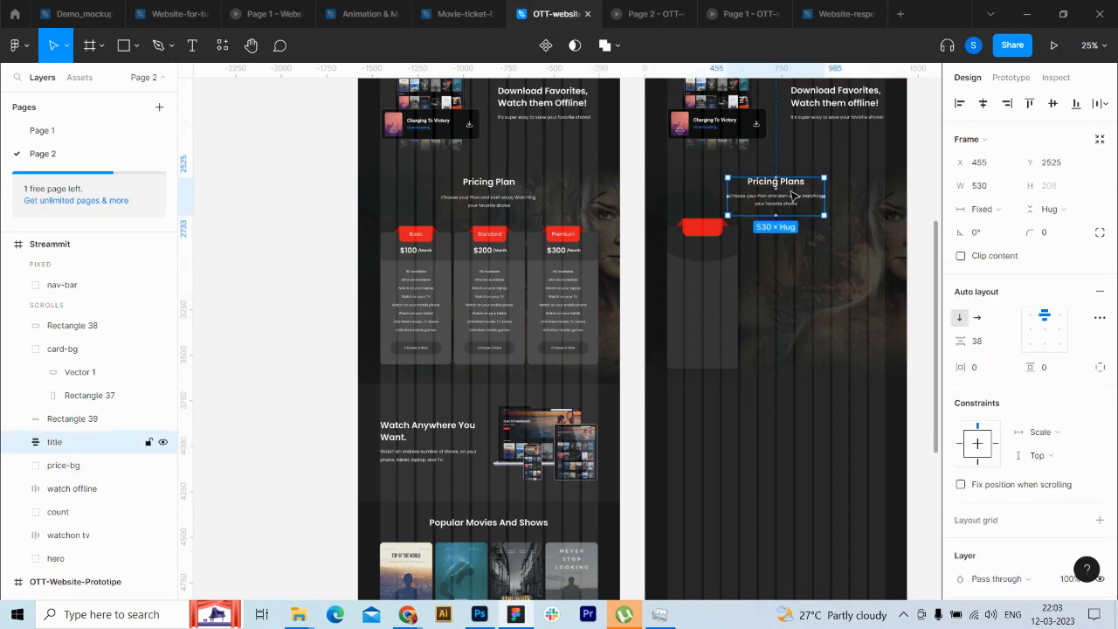
key(shift+Up)
key(shift+Up)
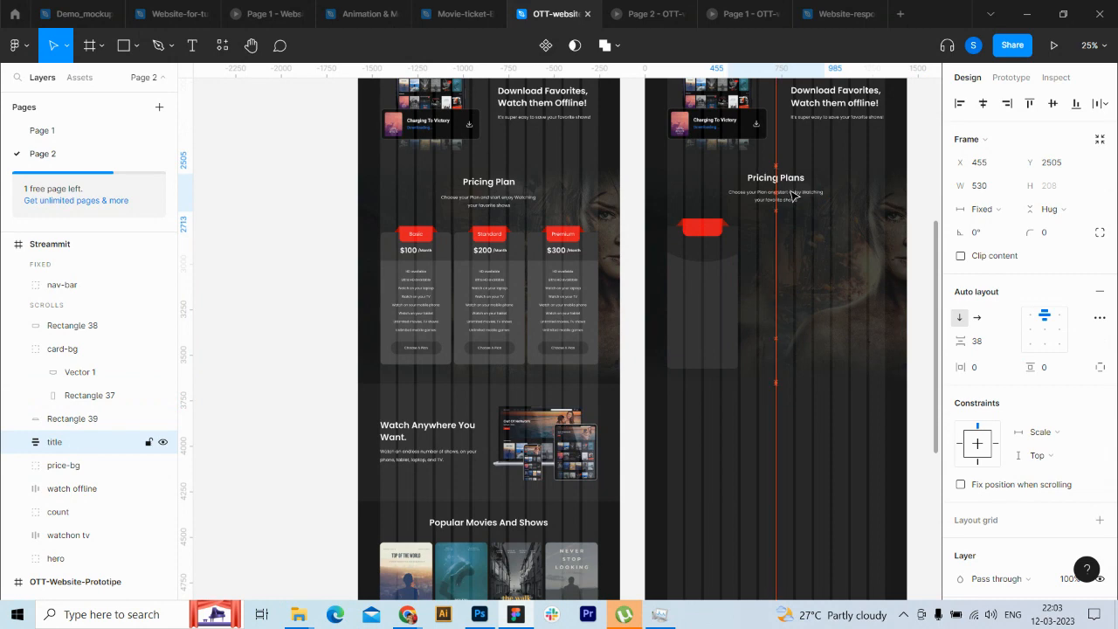
Step: Group Rectangle 38, card-bg and Rectangle 39 together and rename the group card
click(720, 279)
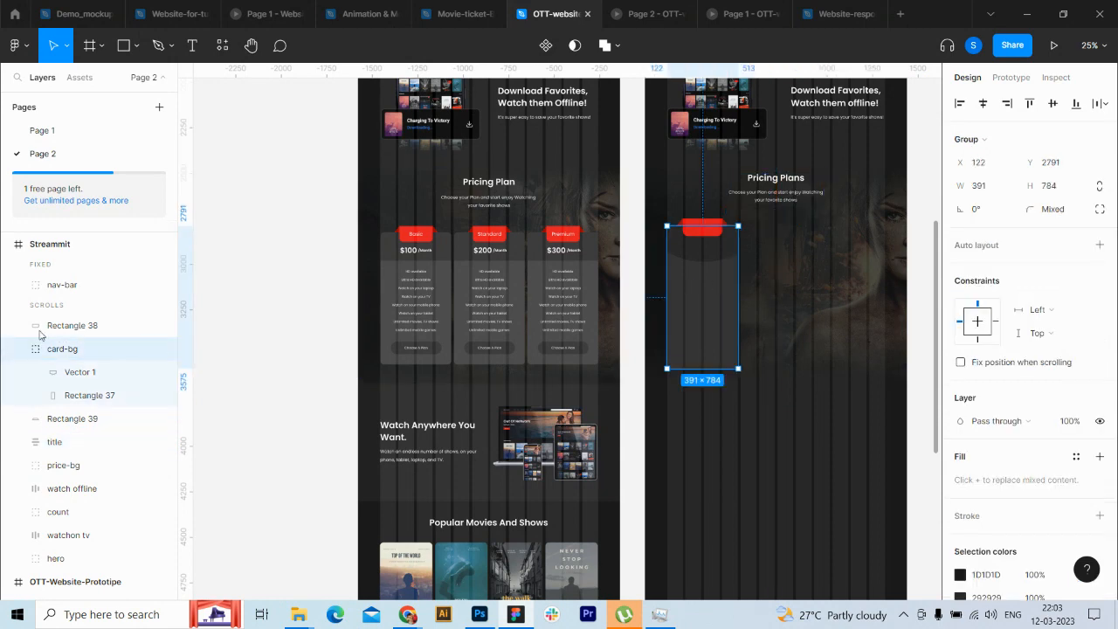
click(18, 348)
click(31, 326)
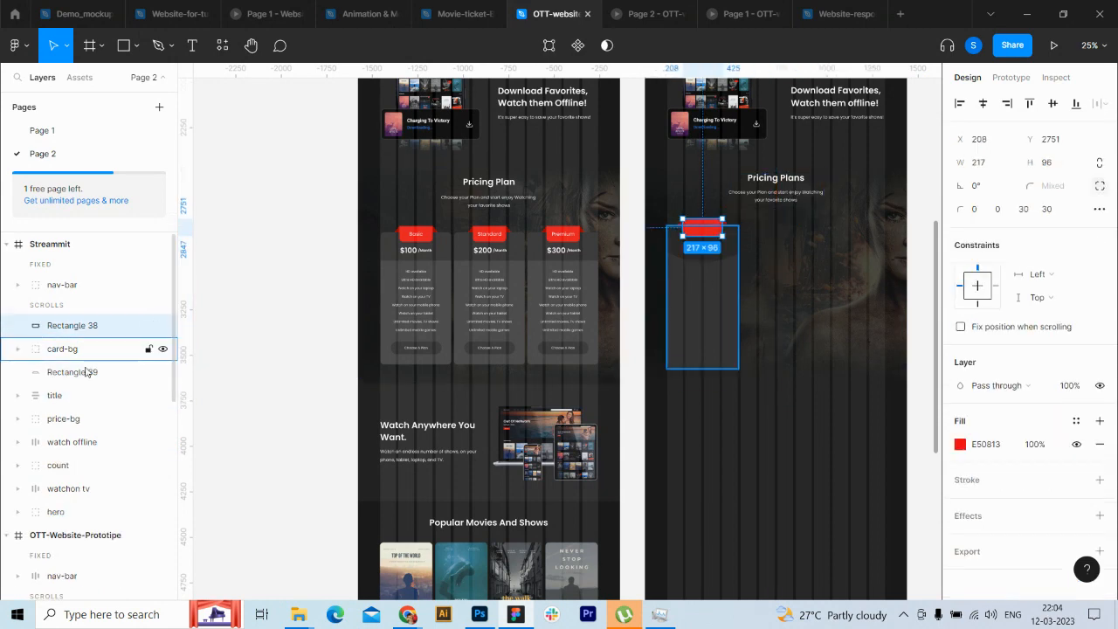
click(91, 371)
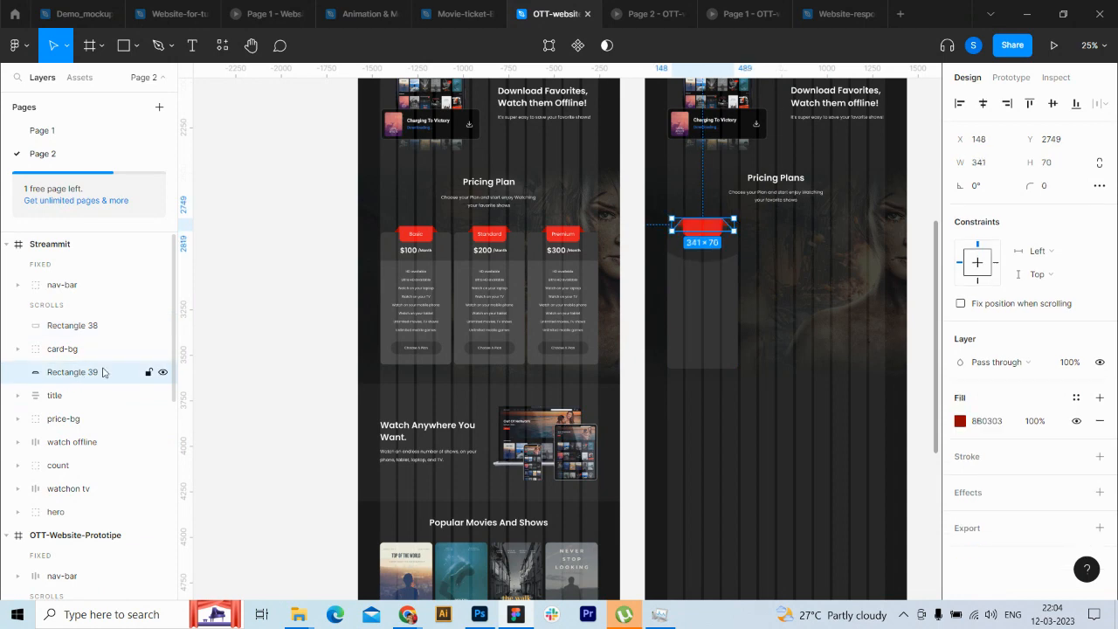
shift+click(85, 326)
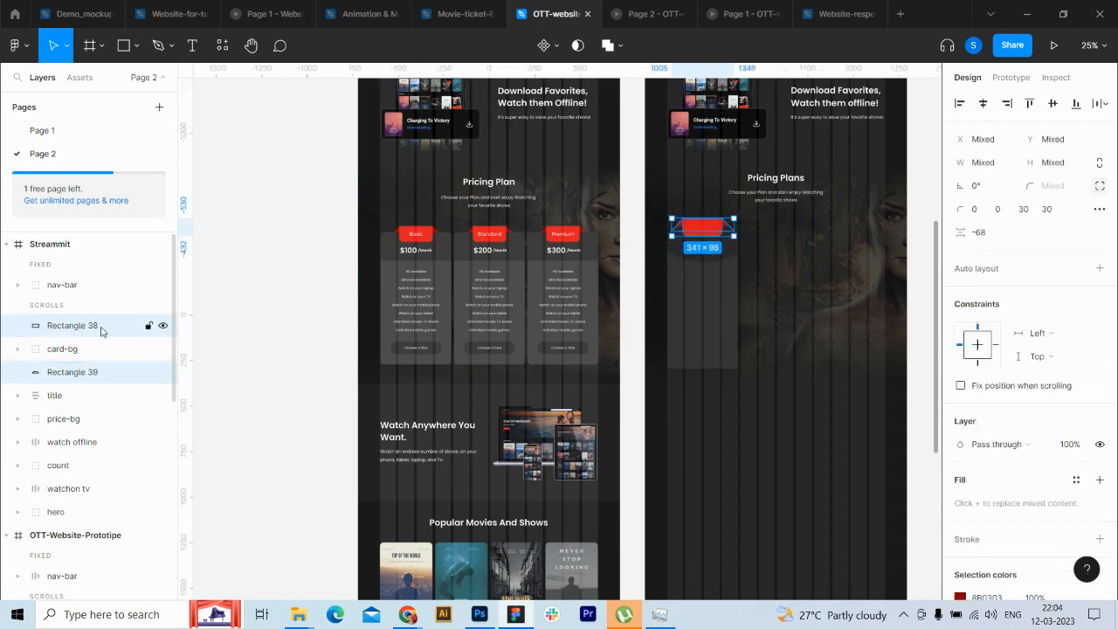
shift+click(84, 352)
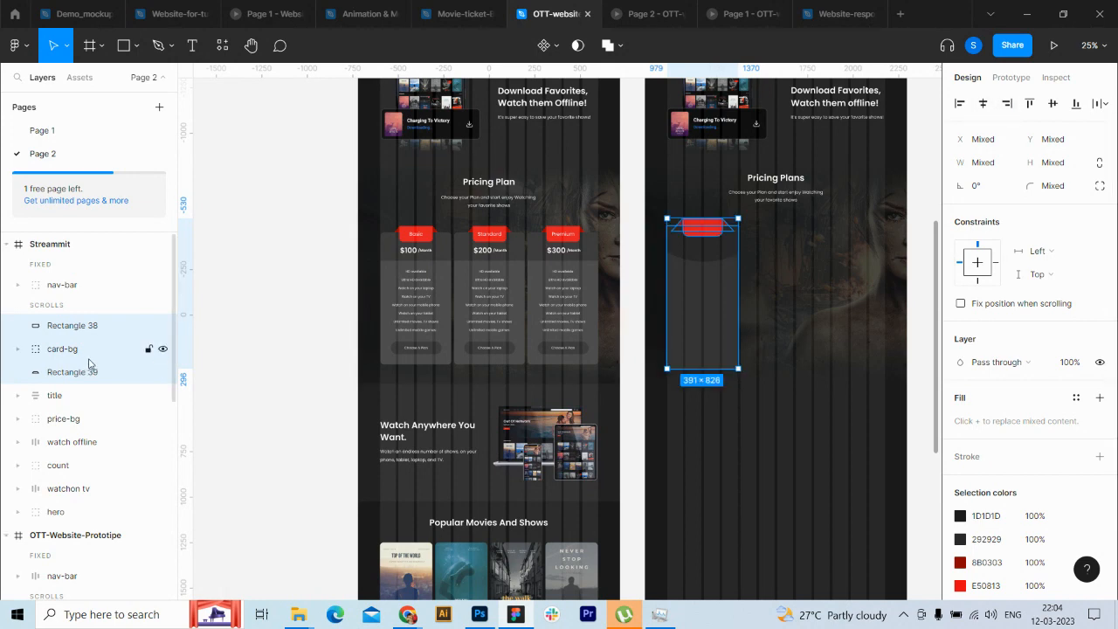
key(ctrl+g)
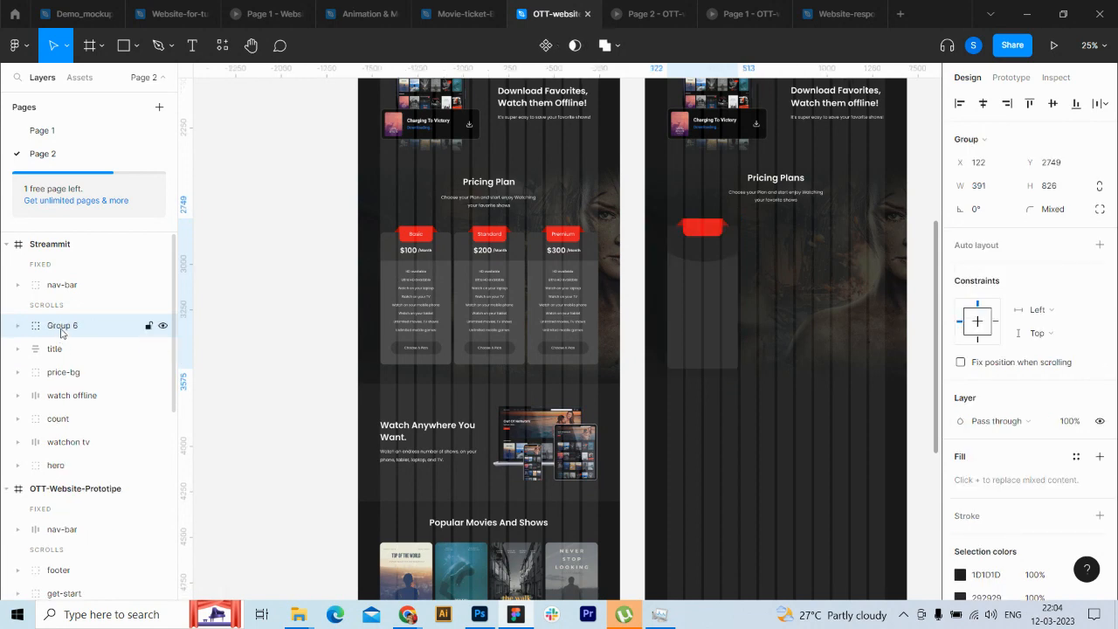
double_click(61, 326)
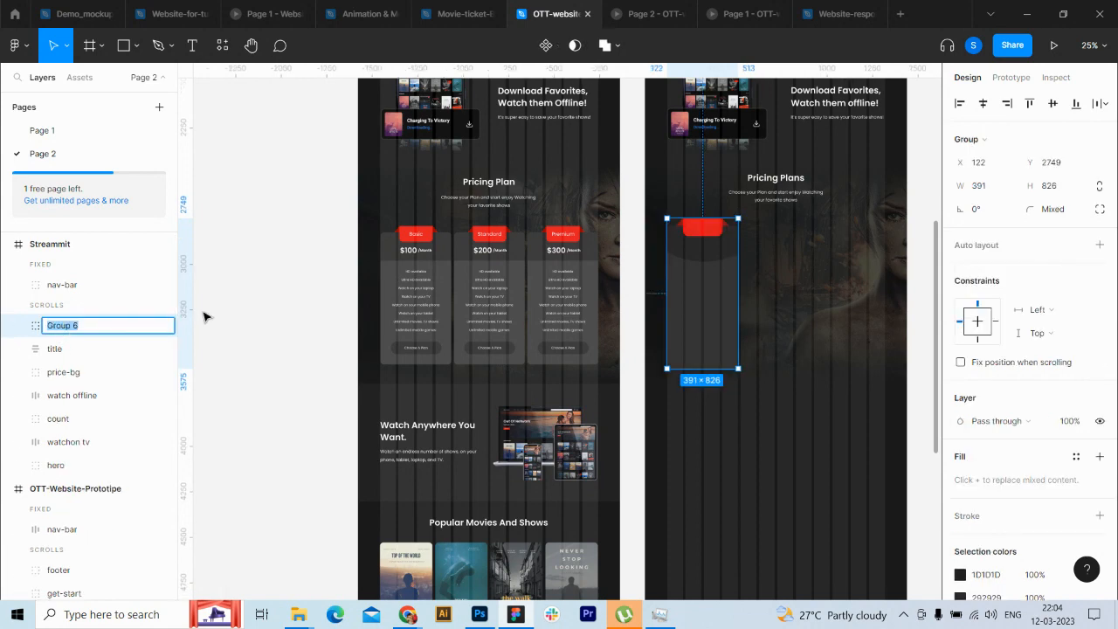
text(card)
key(Return)
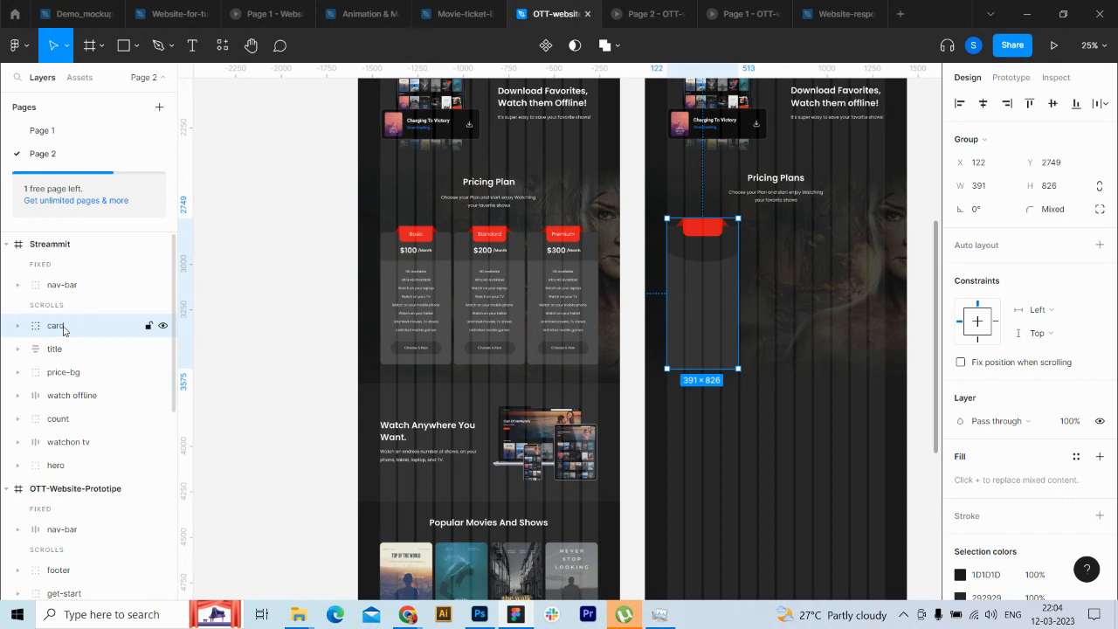
Step: Set the corner smoothing of Vector 1 inside the card's card-bg group to about 55%
key(ctrl+plus)
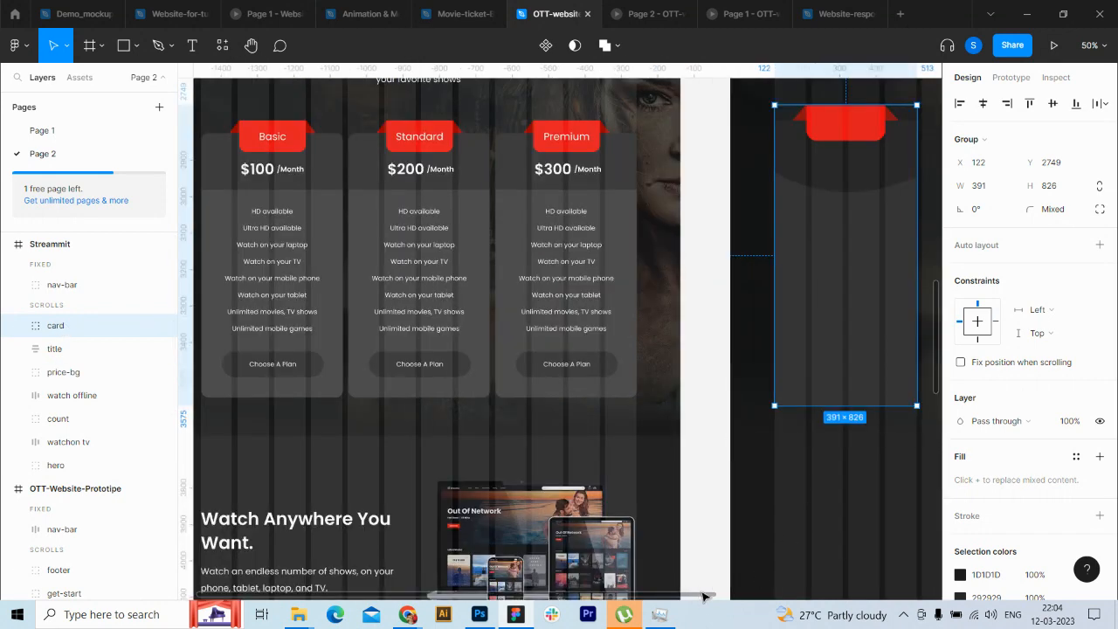
scroll(703, 596, right, 2)
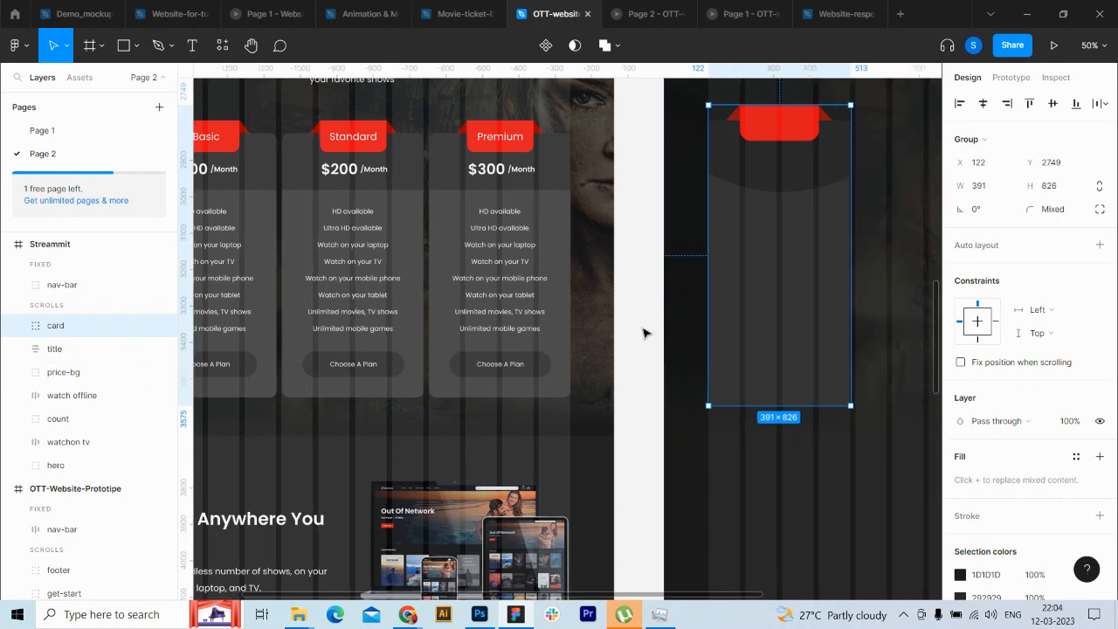
click(643, 333)
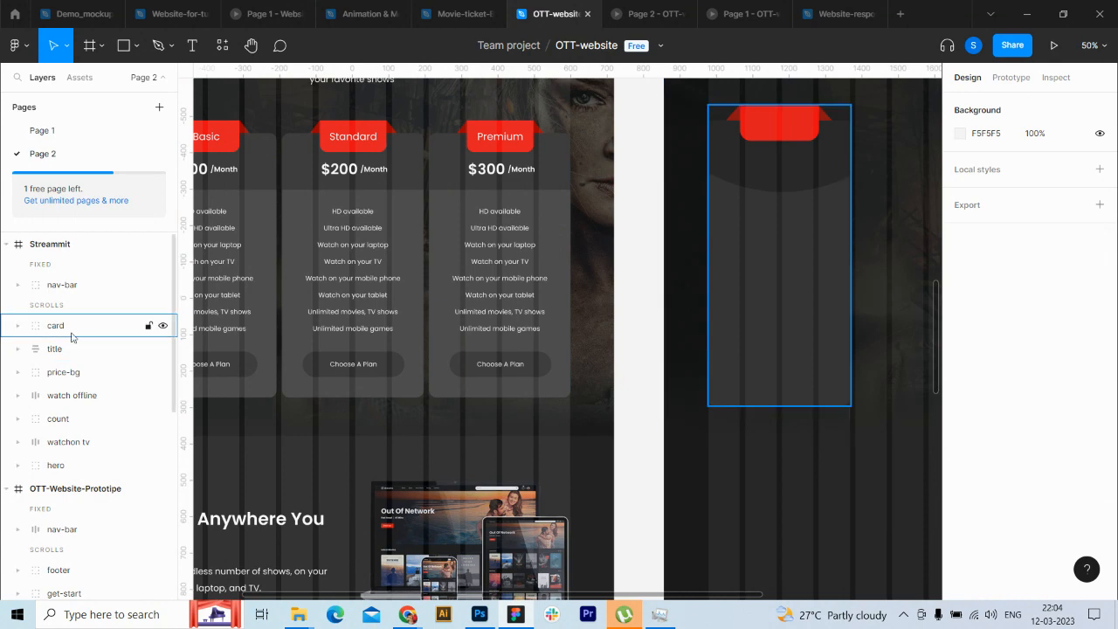
click(18, 326)
click(35, 372)
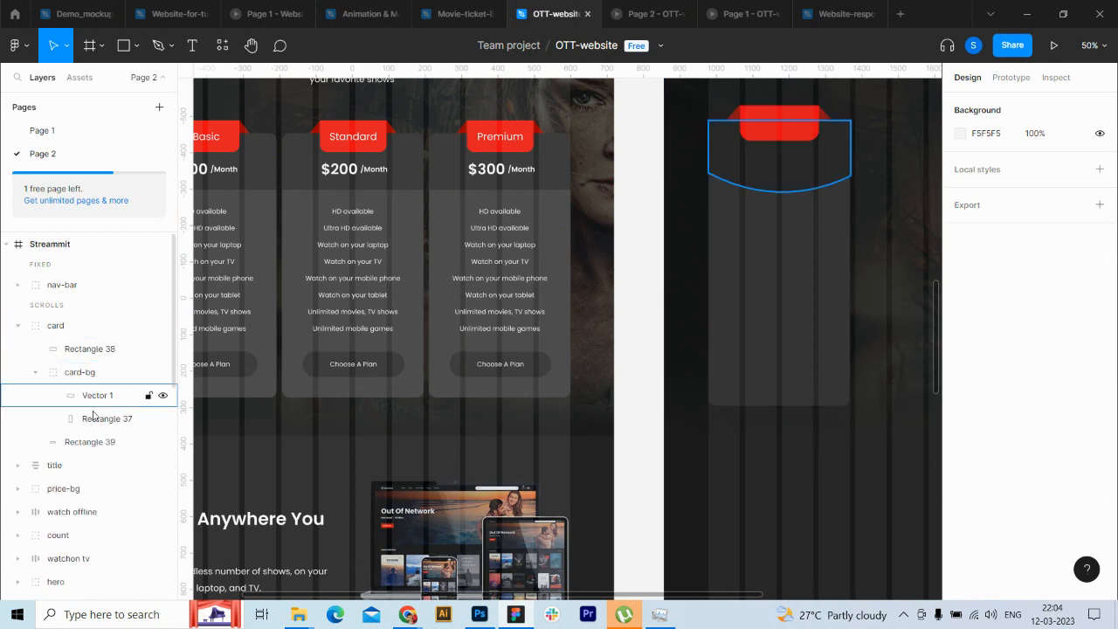
click(81, 395)
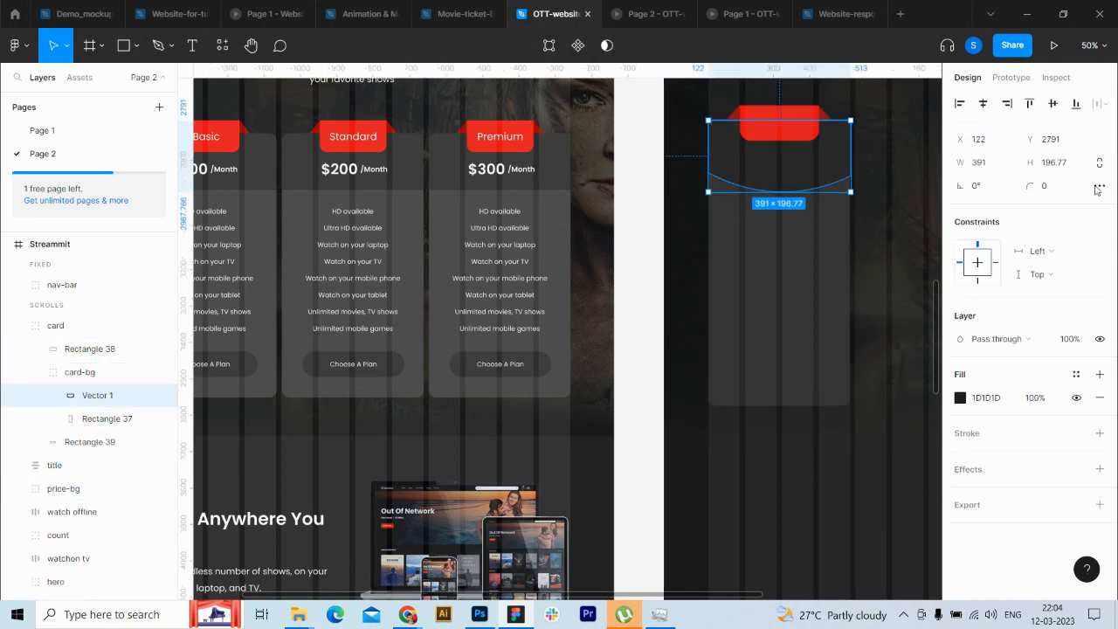
click(1097, 188)
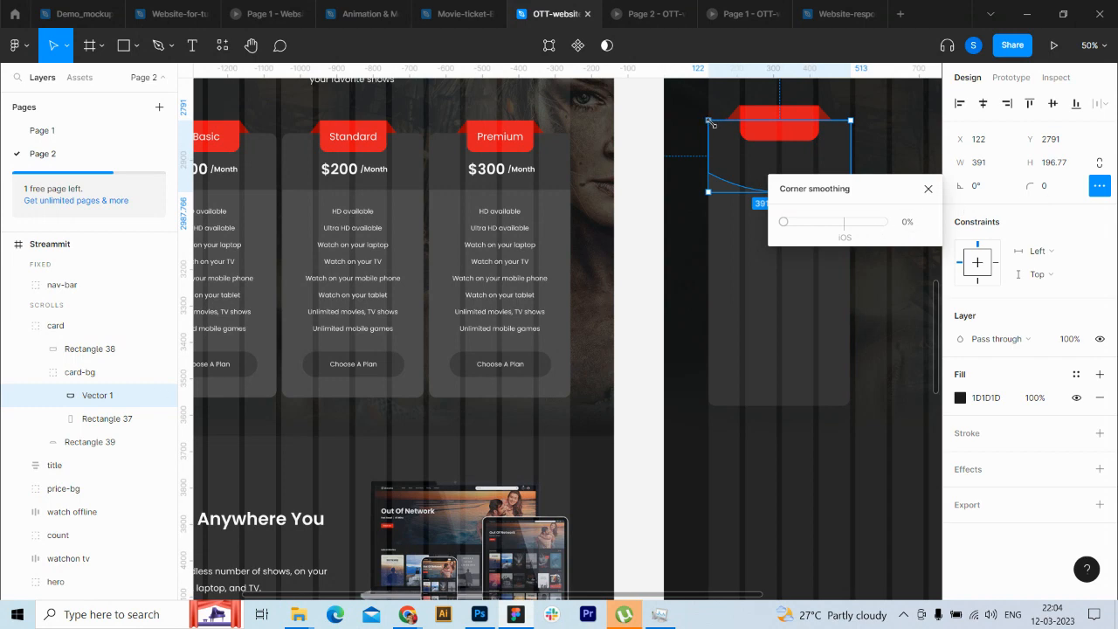
key(shift+0)
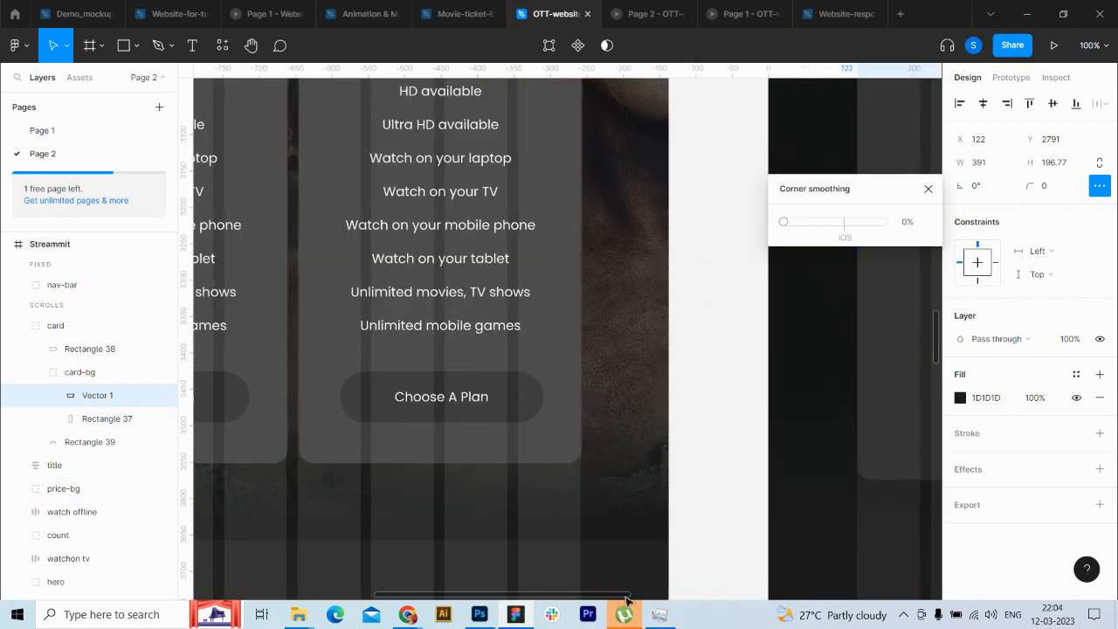
drag(626, 597, 778, 602)
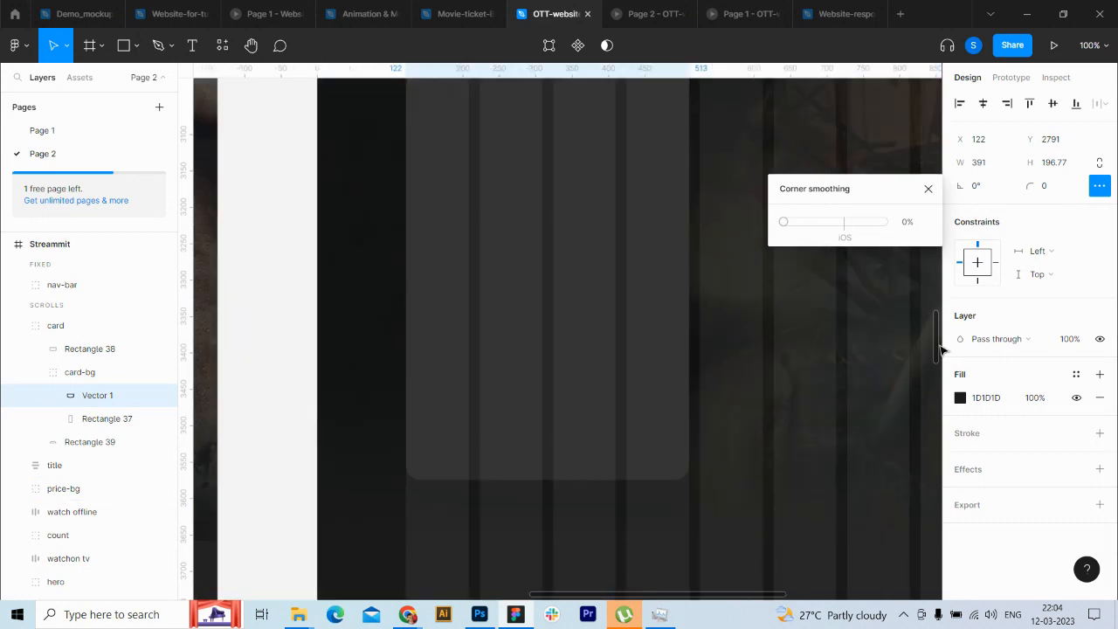
drag(936, 343, 933, 295)
scroll(421, 360, up, 1)
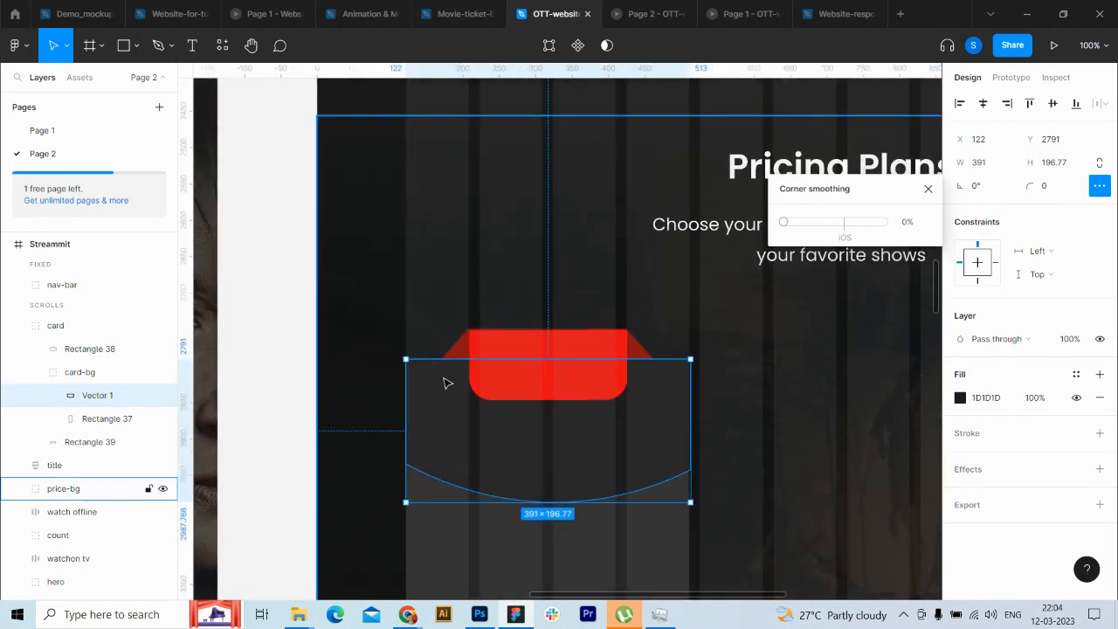
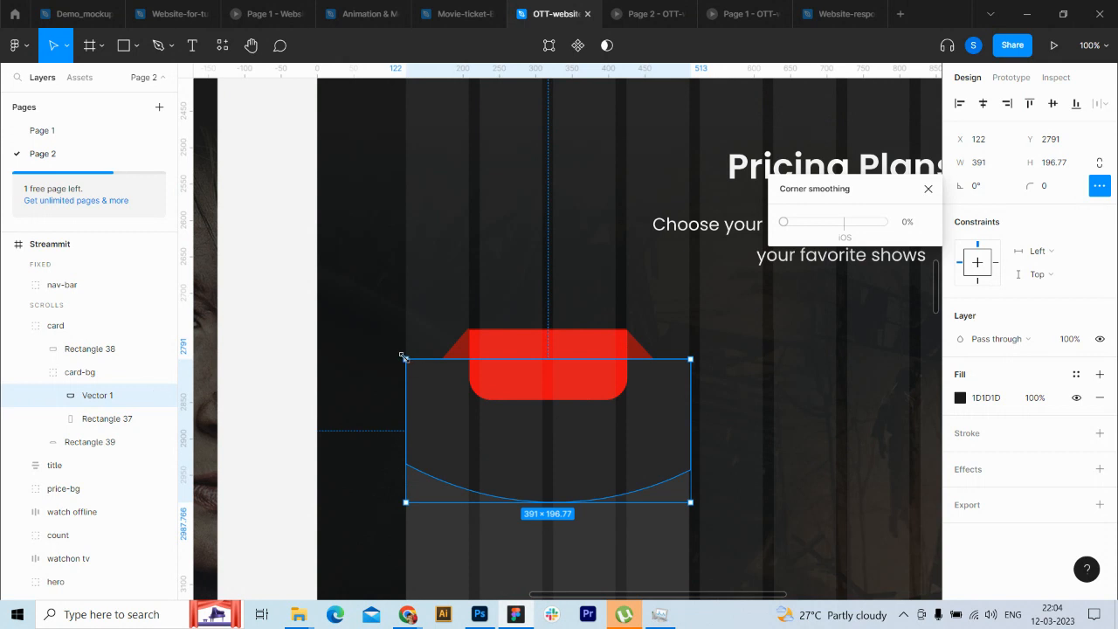
click(840, 226)
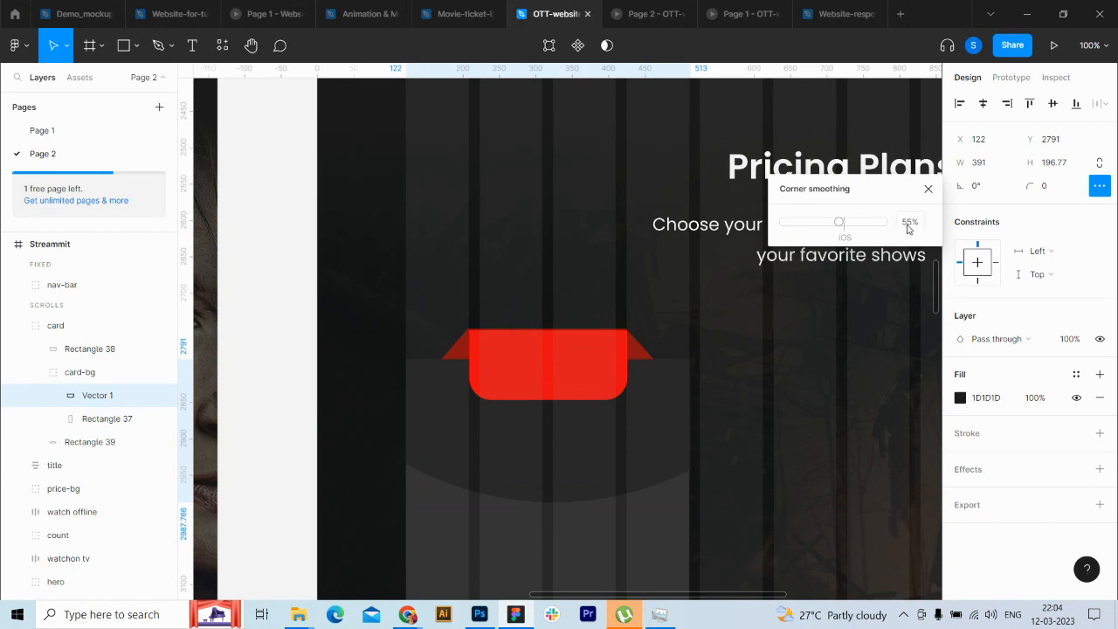
Step: Try corner smoothing values of 75, 100 and 90% on Vector 1 and close the smoothing settings
click(908, 223)
text(75)
key(Return)
text(100)
key(Return)
text(90)
key(Return)
click(1050, 185)
click(1098, 185)
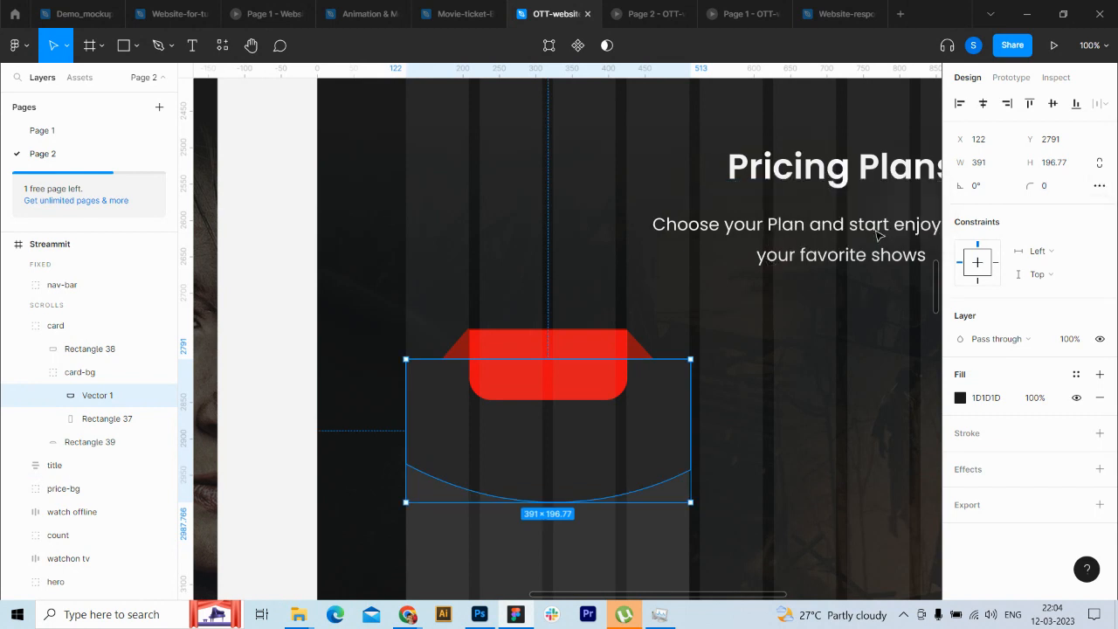
click(1097, 185)
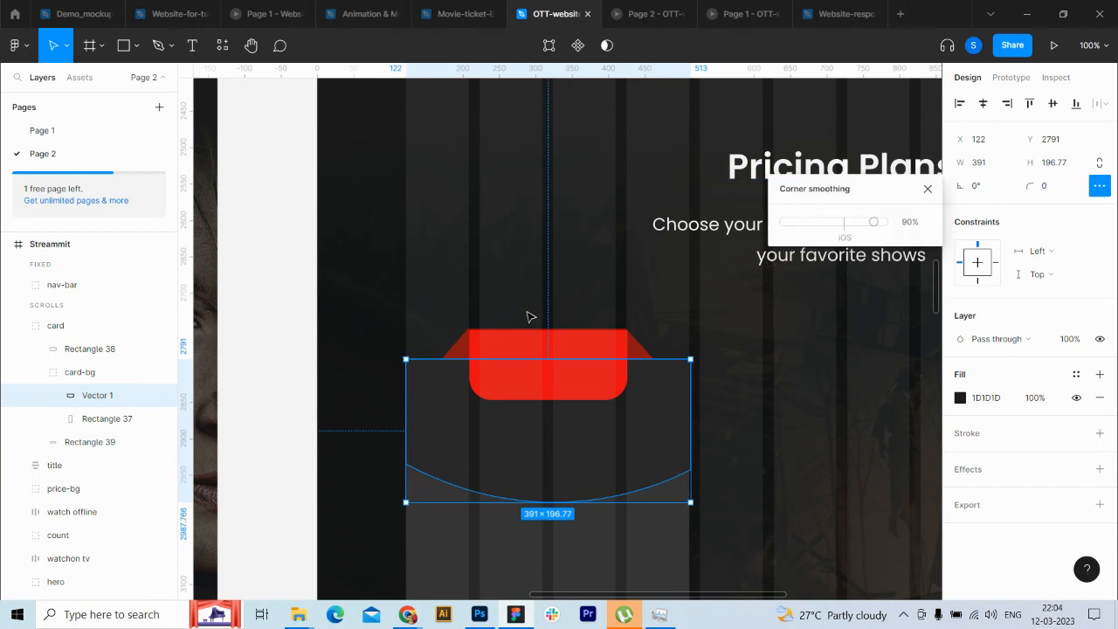
click(711, 464)
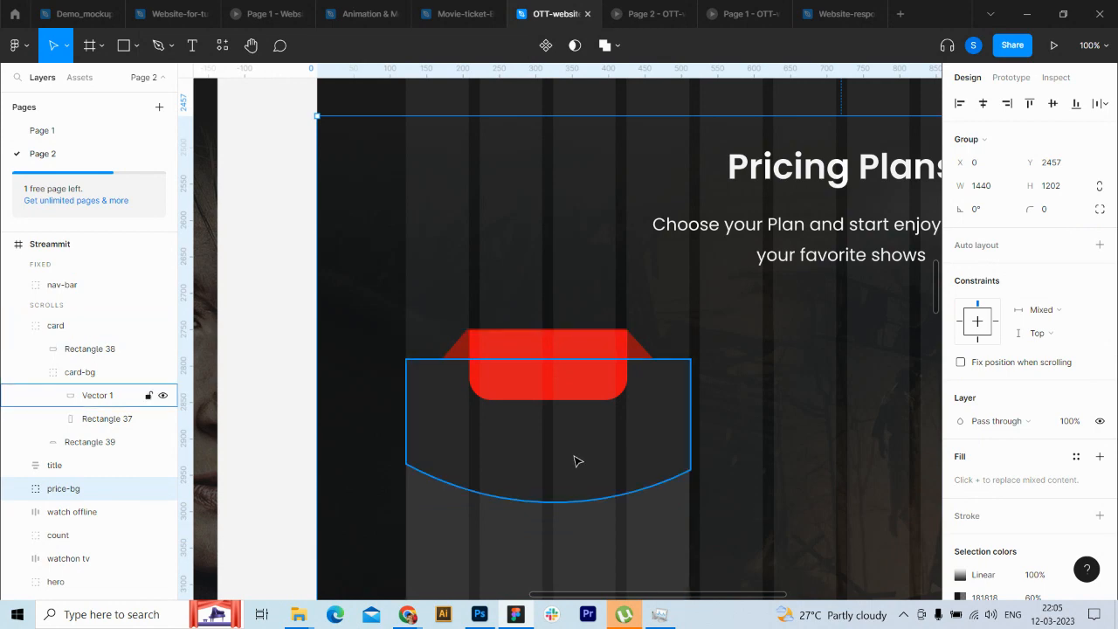
key(minus)
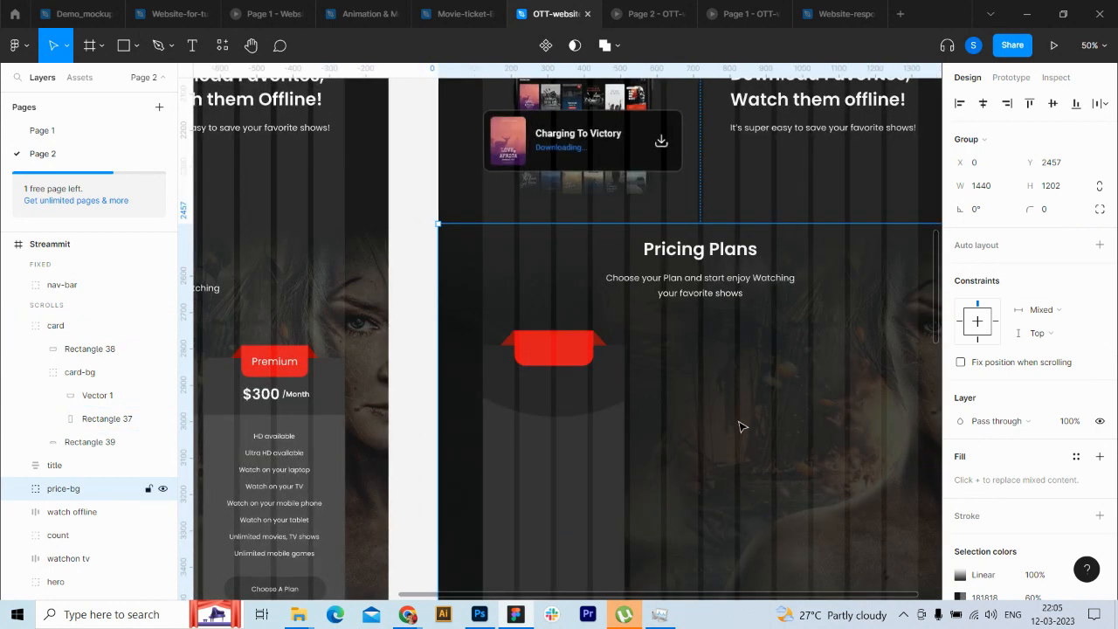
drag(936, 321, 924, 349)
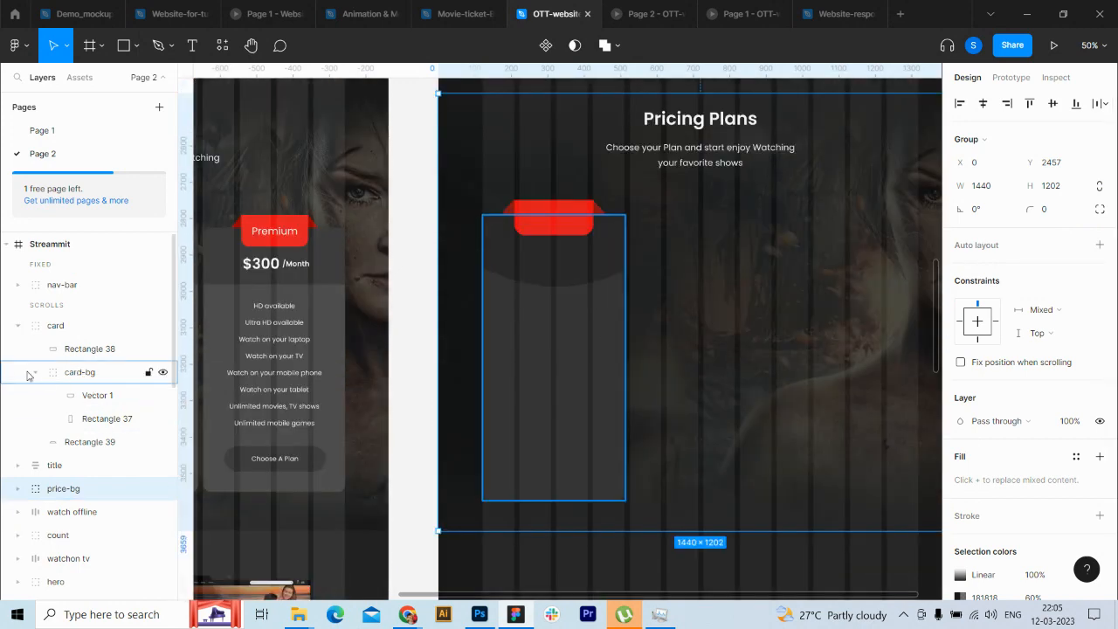
Step: Add the text "Basic" on the red banner of the first pricing card, inside the card group
click(18, 327)
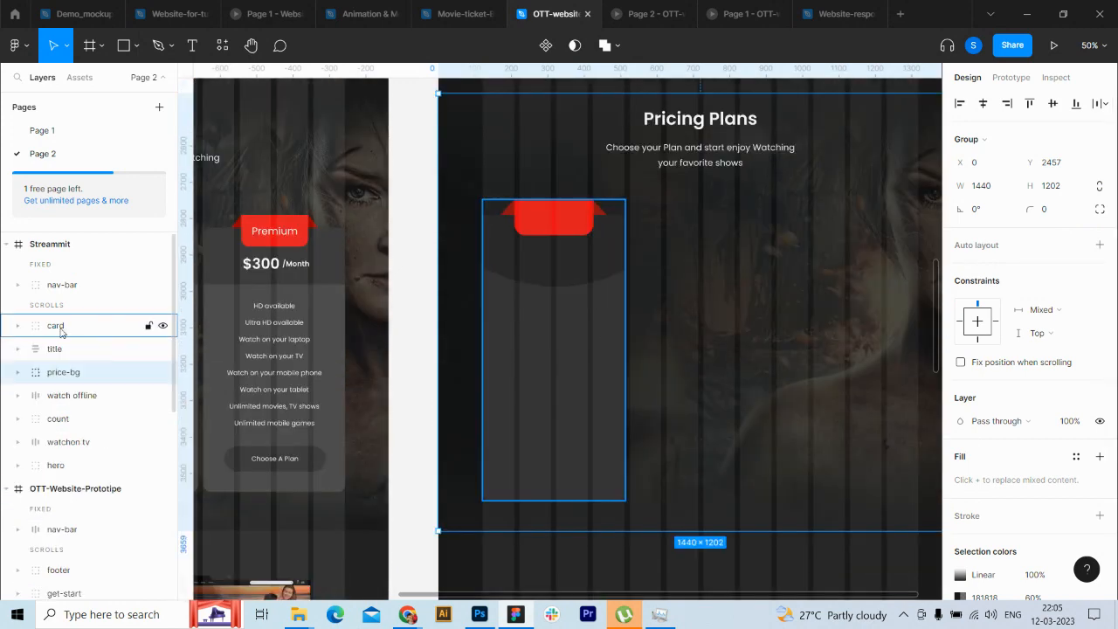
click(113, 320)
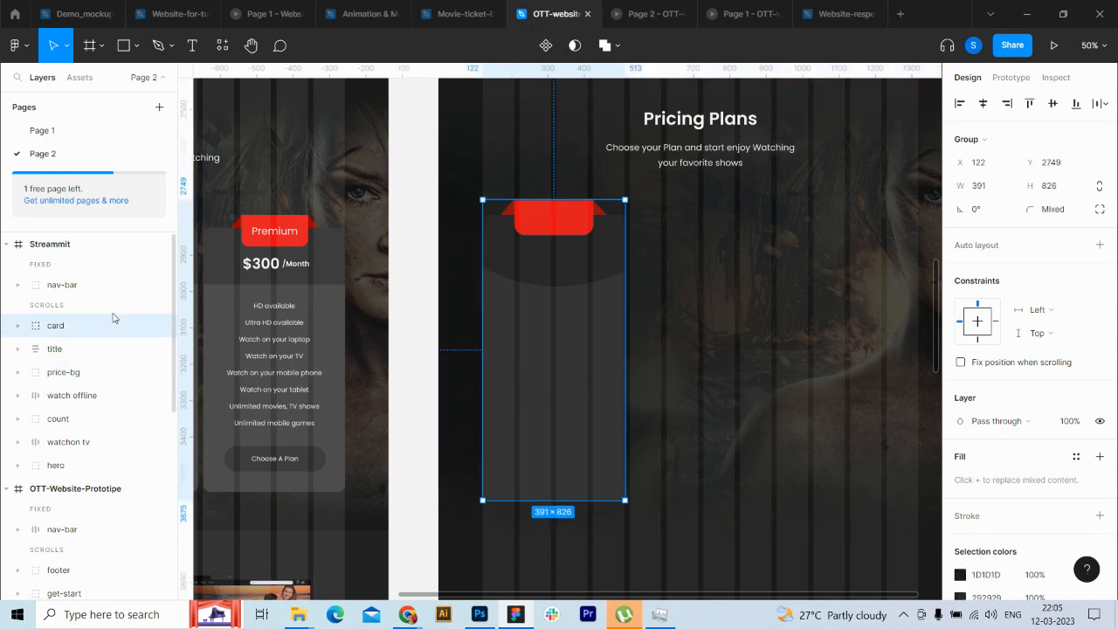
click(193, 47)
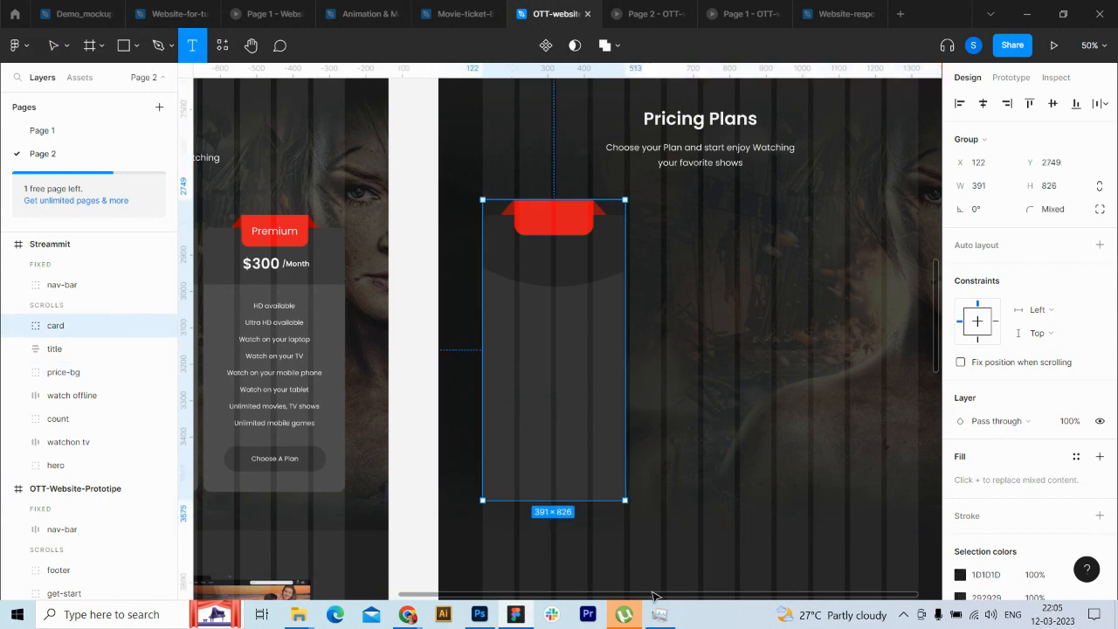
click(540, 213)
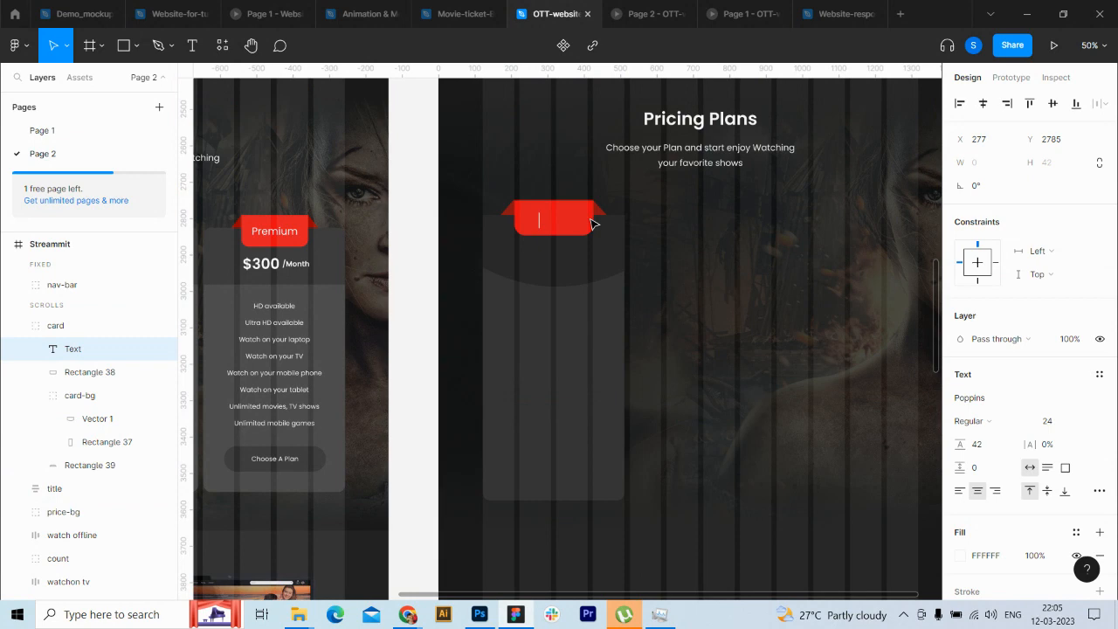
text(Basic)
key(Escape)
Step: Set the Basic label to Medium weight and move it to X 285, Y 2775 on the red banner
click(1000, 422)
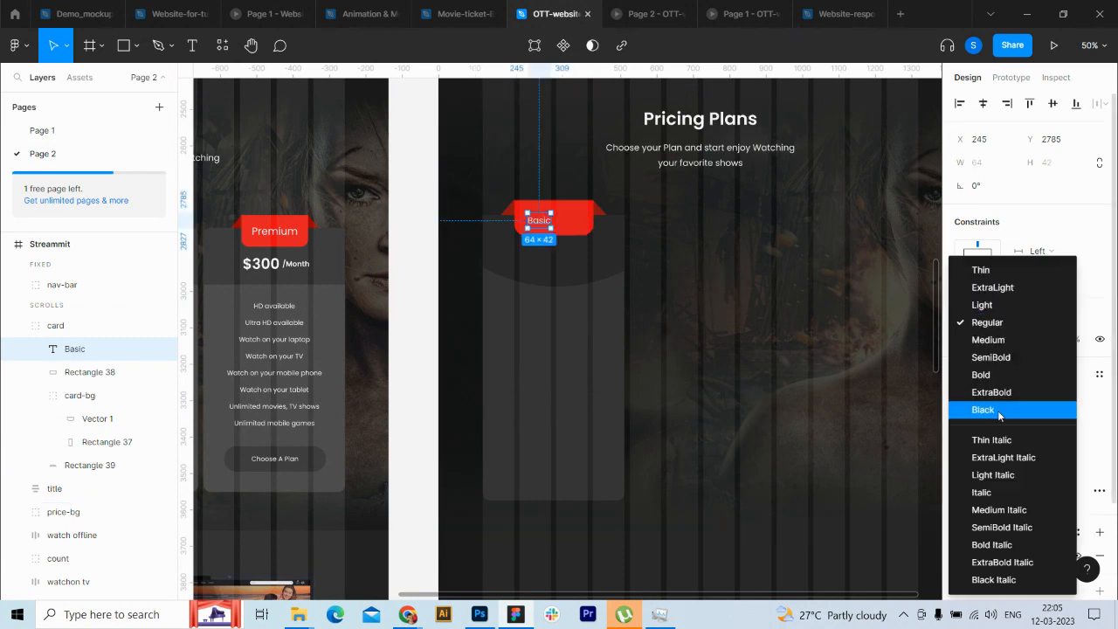
click(1006, 349)
key(shift+Up)
key(shift+Right)
key(shift+Right)
key(shift+Right)
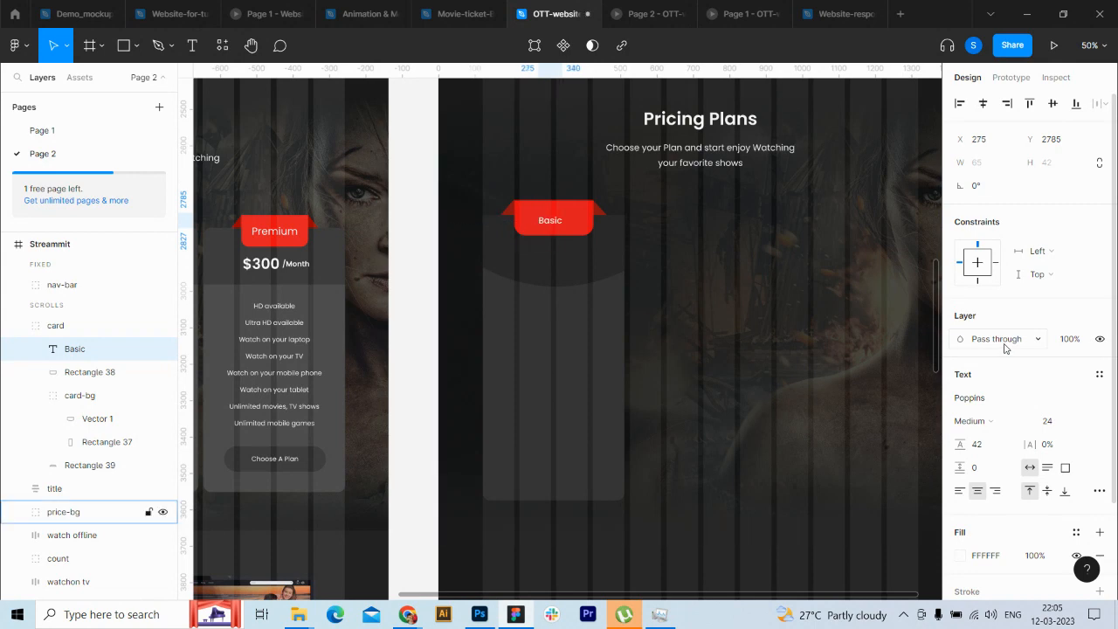
key(shift+Right)
Step: Increase the Basic label's font size to 26
click(1063, 429)
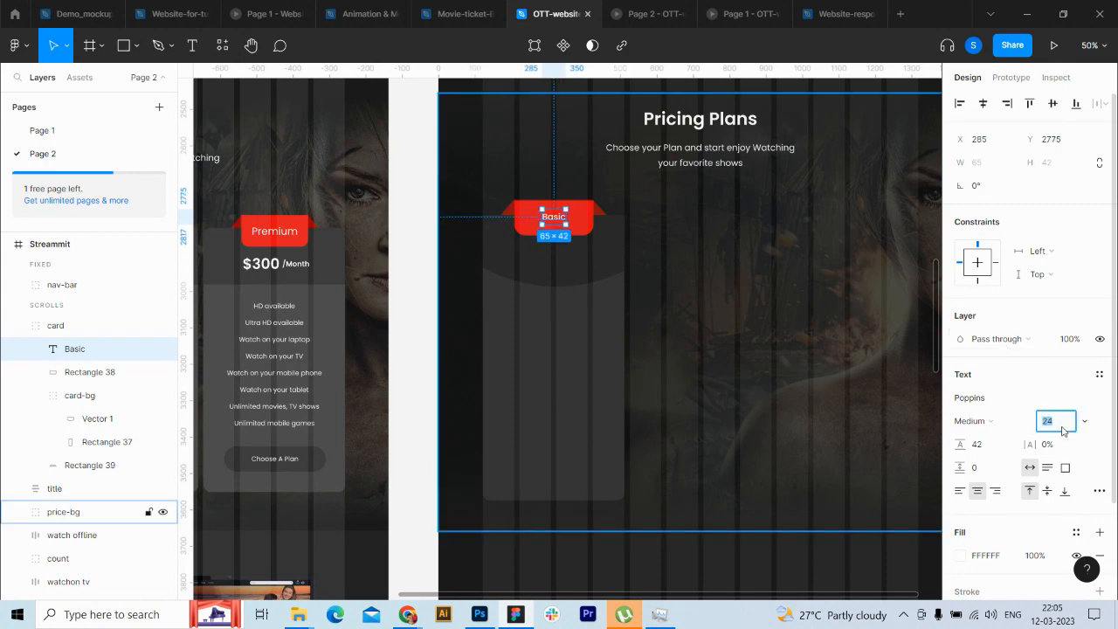
key(Up)
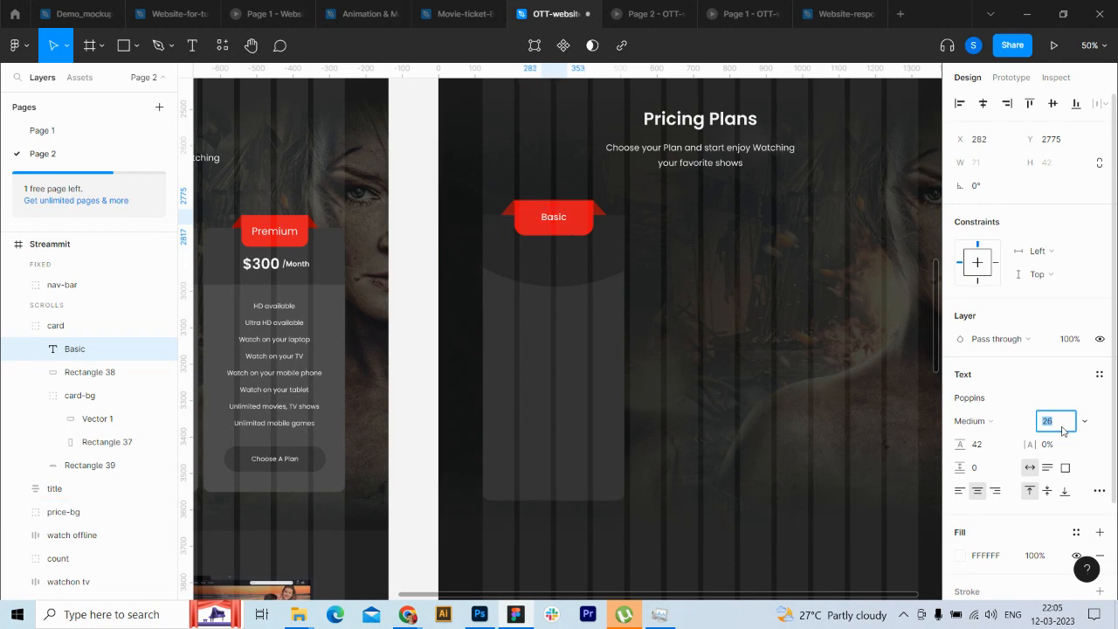
key(Escape)
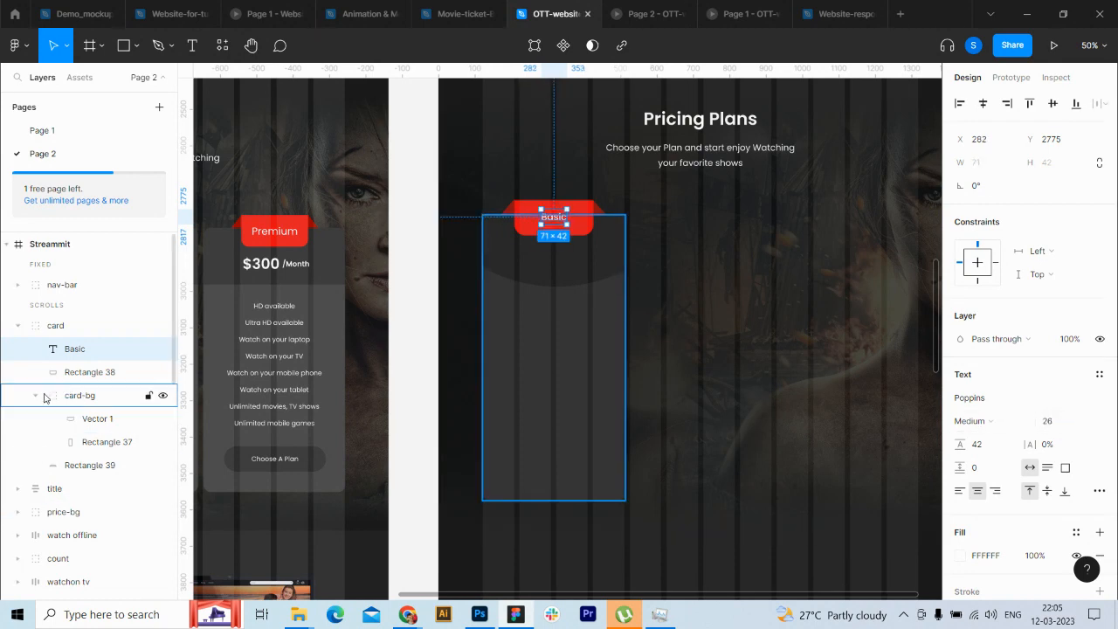
Step: Move the Basic text layer out of the card group to directly above it, then select both layers
click(35, 395)
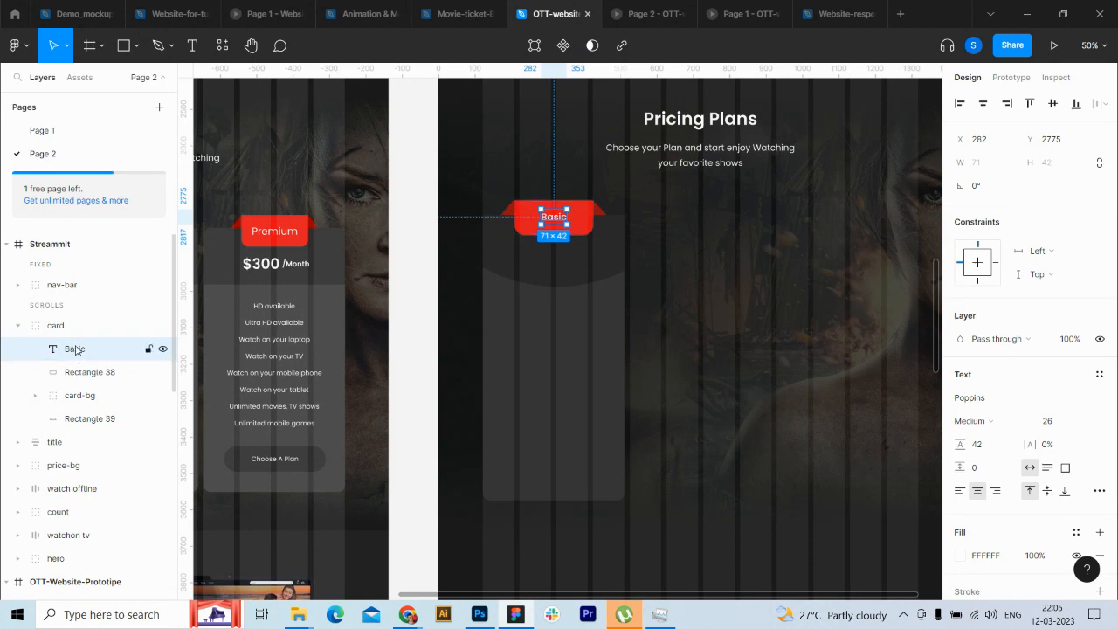
drag(75, 350, 22, 352)
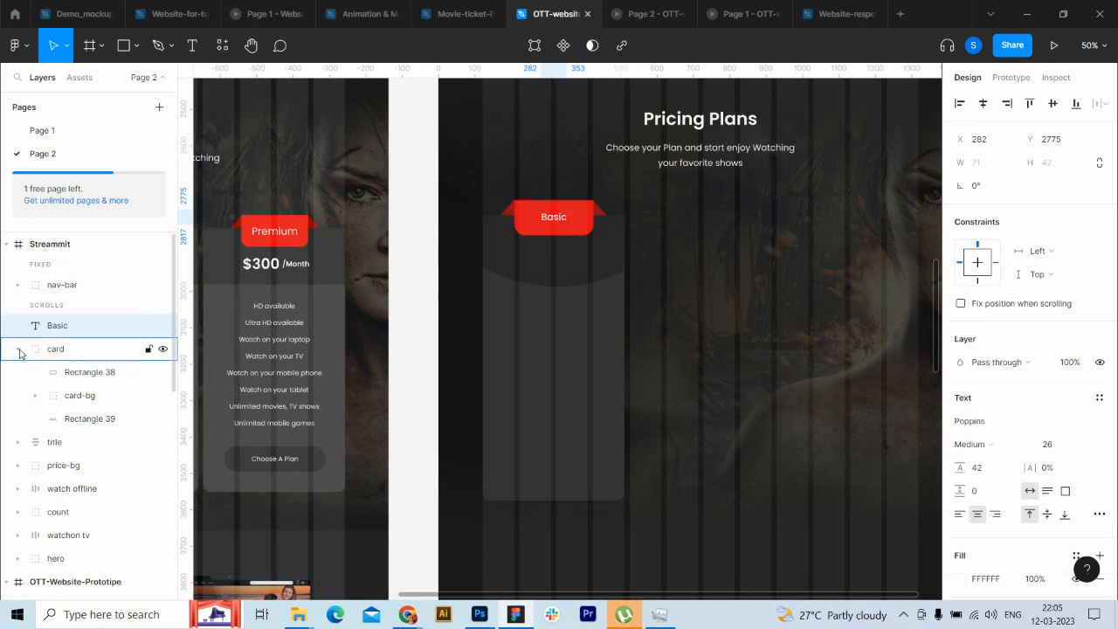
click(19, 349)
shift+click(75, 349)
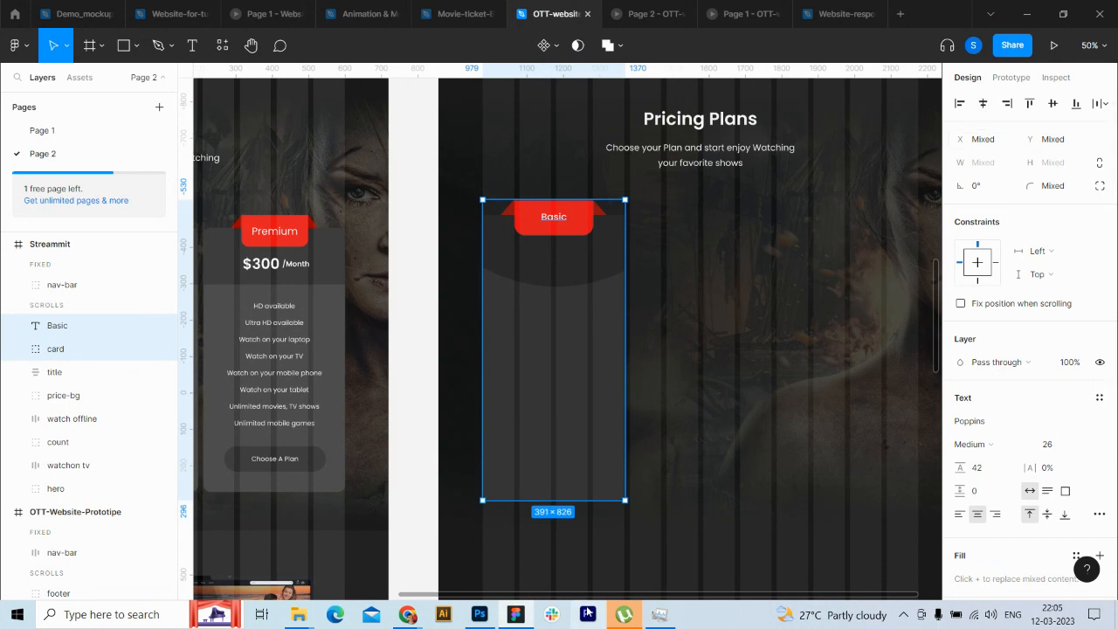
Step: Check the font settings of the reference design's Basic label and set the new Basic label's font size to 28
drag(568, 595, 426, 579)
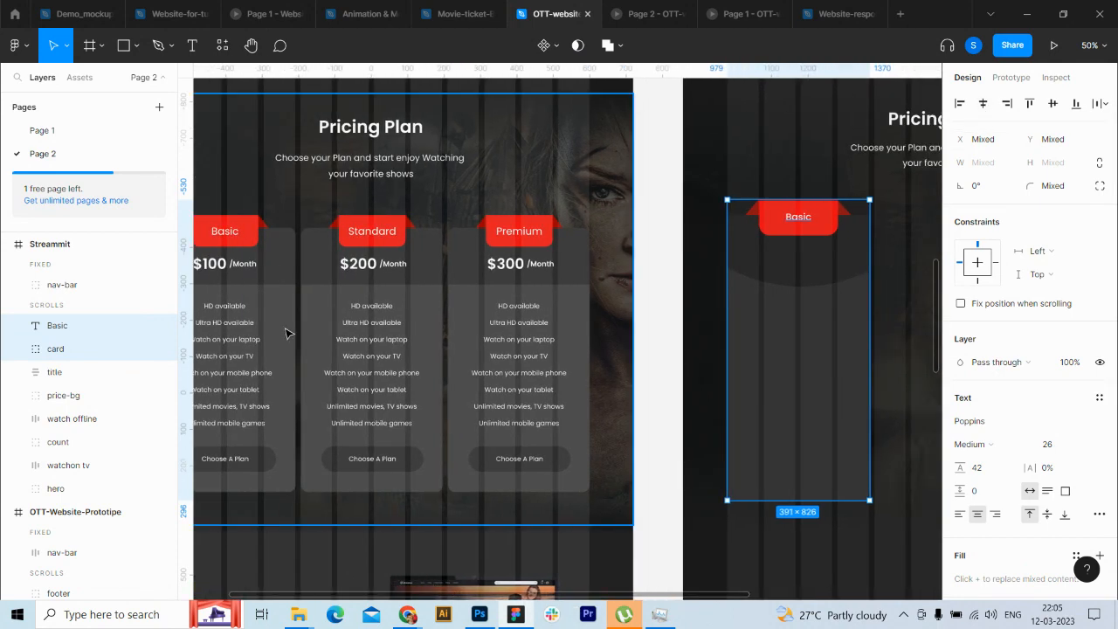
ctrl+click(236, 233)
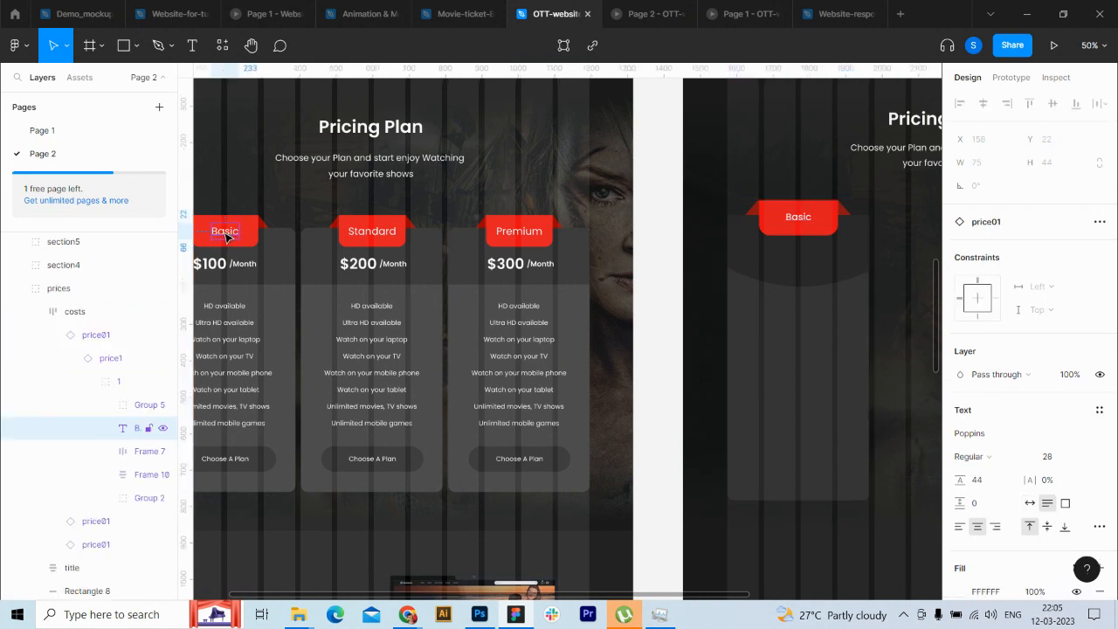
click(25, 289)
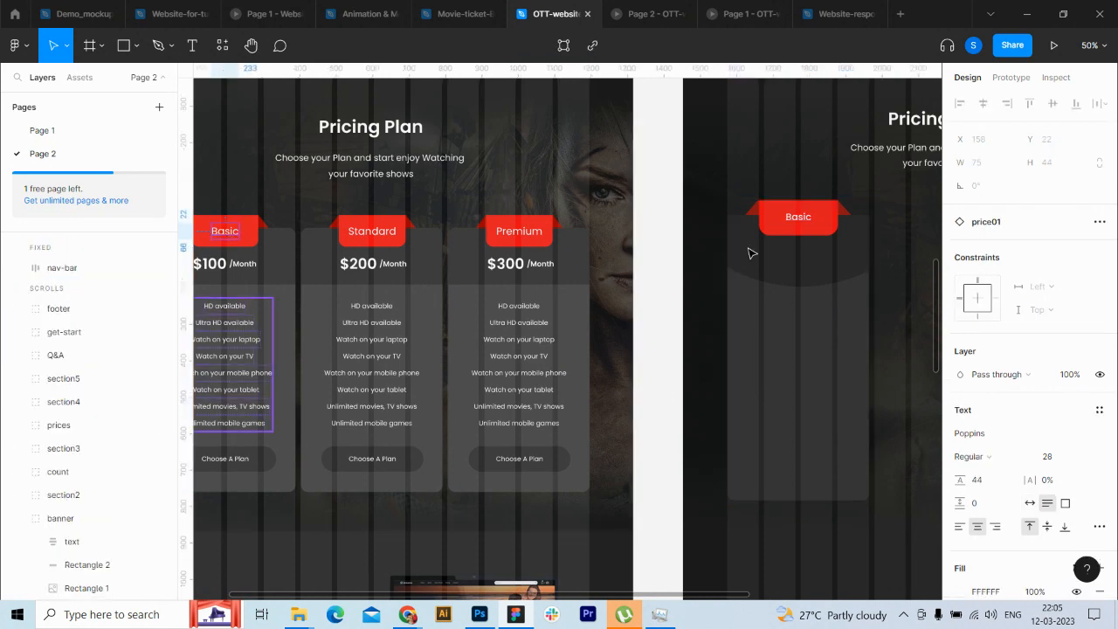
ctrl+click(814, 220)
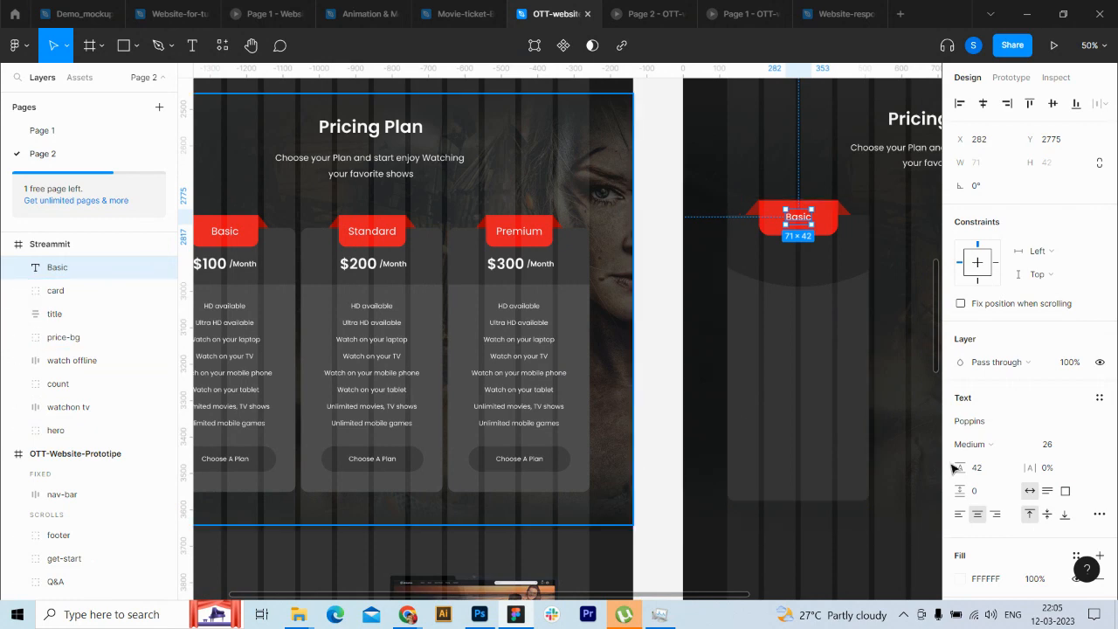
click(1048, 445)
text(28)
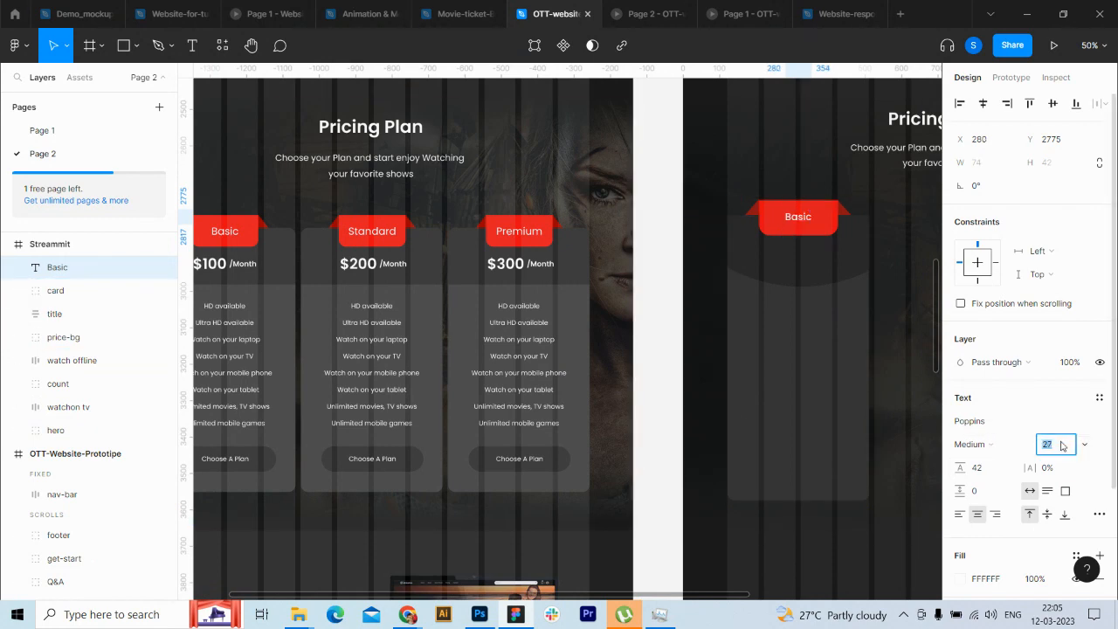
key(Return)
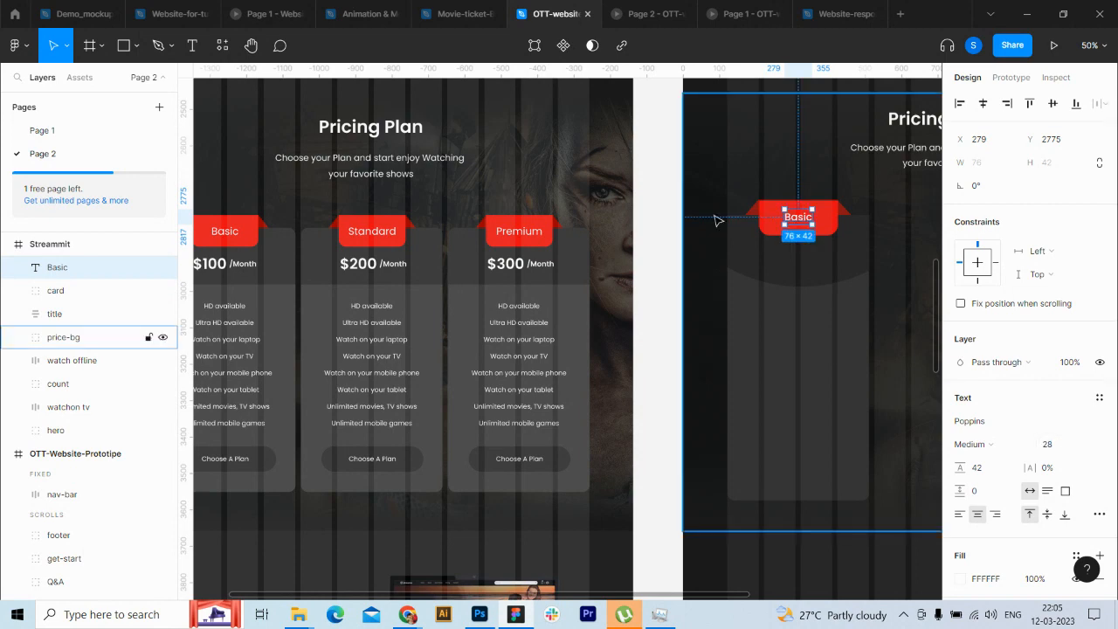
click(661, 344)
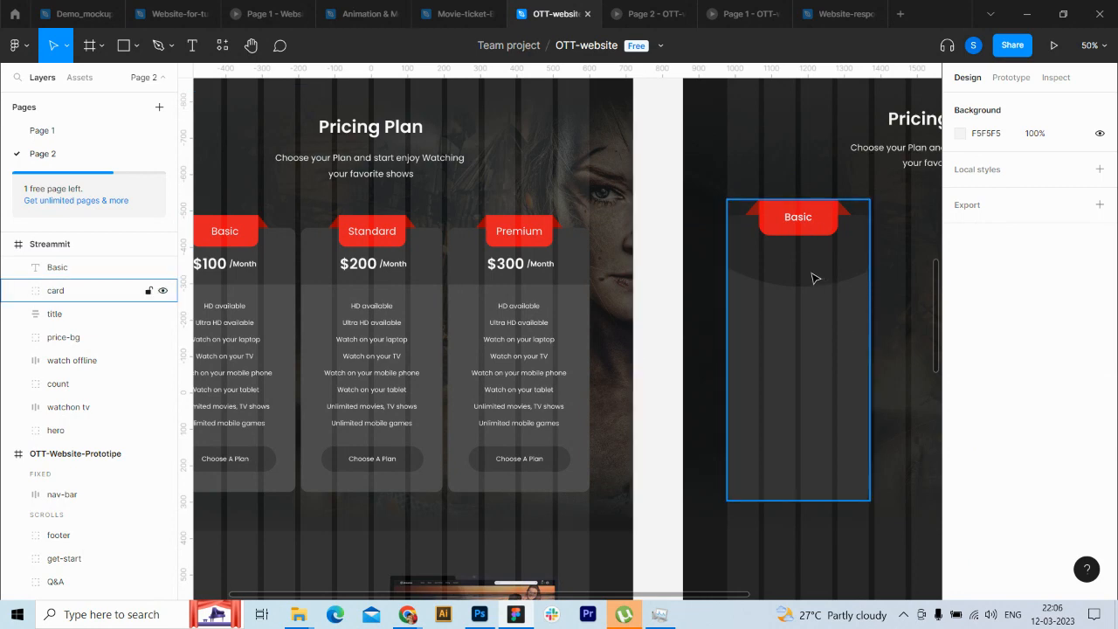
Step: Duplicate the Basic label and move the copy 110 px down and 50 px left to X 229, Y 2885
click(72, 273)
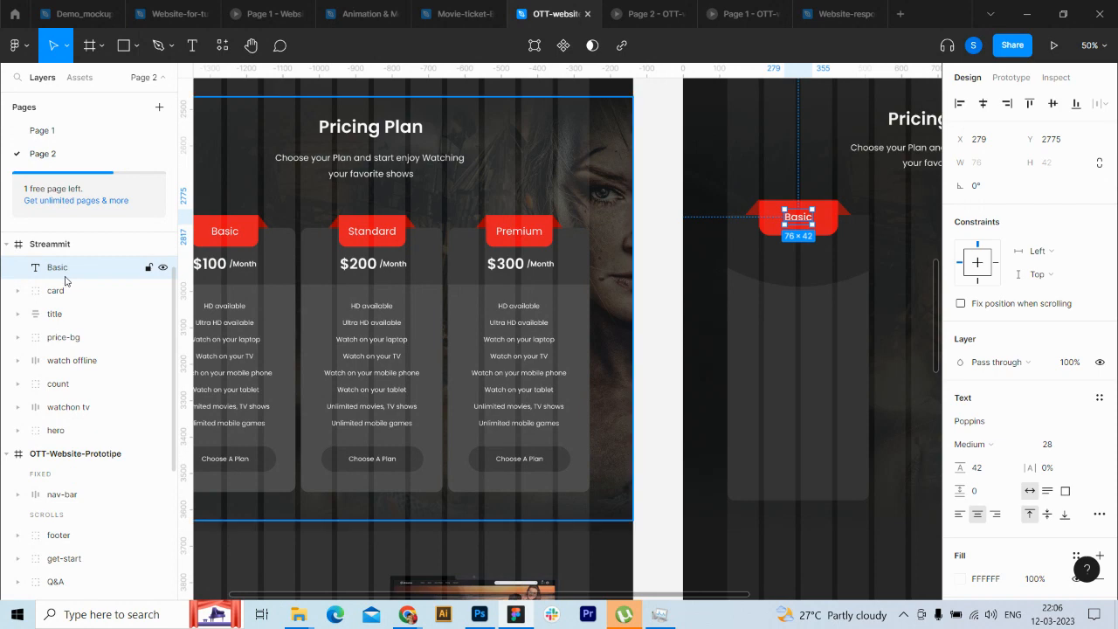
key(ctrl+d)
key(shift+Down)
key(shift+Down)
key(shift+Down)
key(shift+Down)
key(shift+Down)
key(shift+Down)
key(shift+Down)
key(shift+Down)
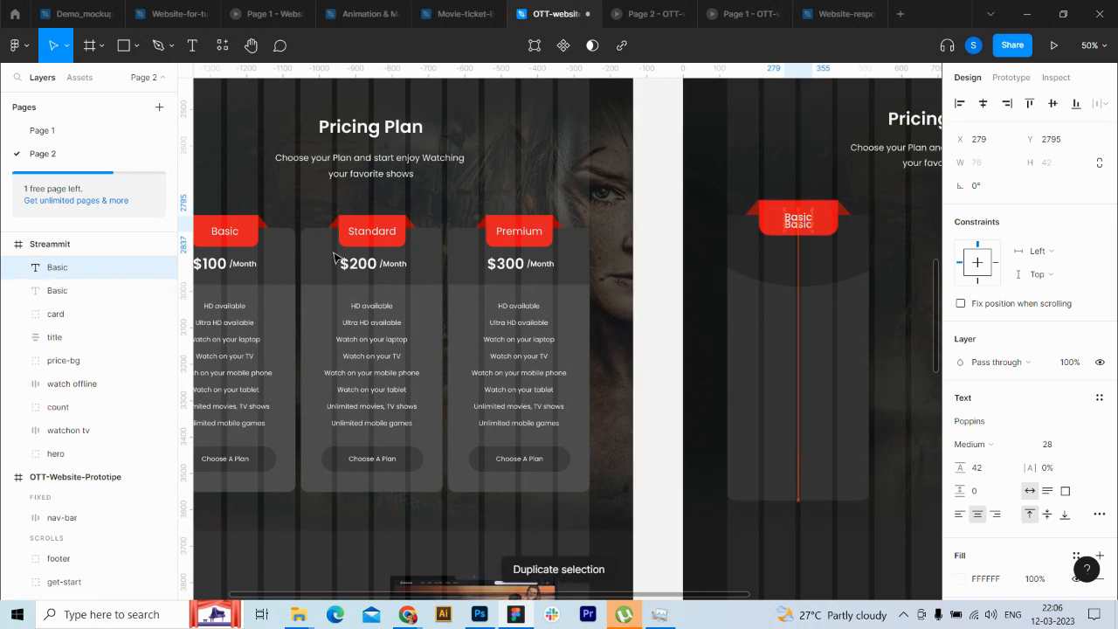
key(shift+Down)
key(shift+Down)
key(shift+Down)
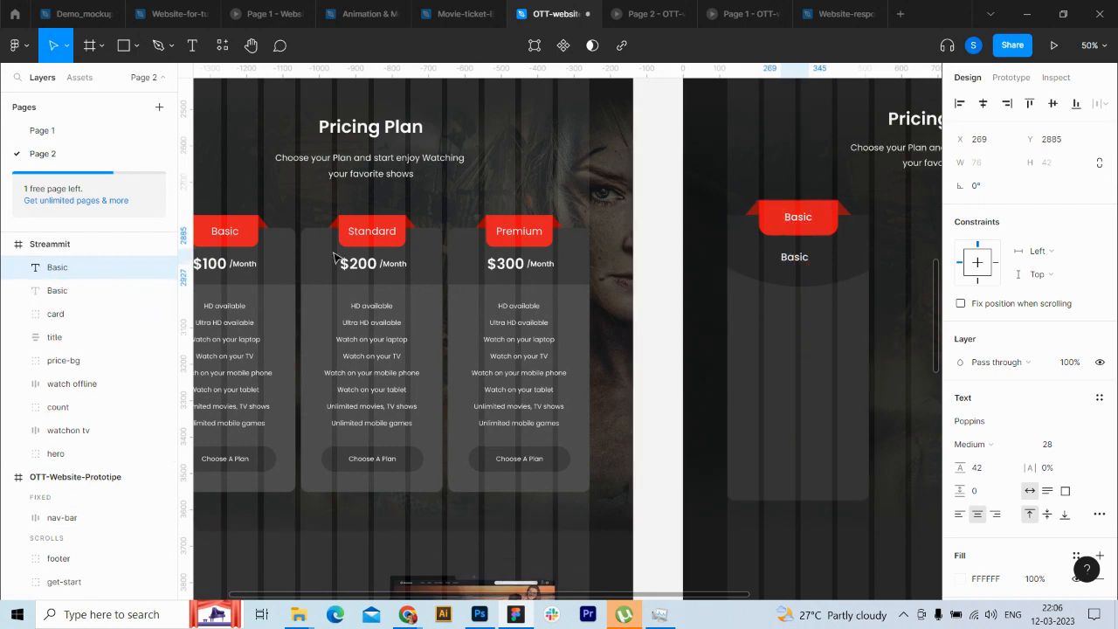
key(shift+Left)
key(shift+Left)
key(shift+Left)
key(shift+Left)
key(shift+Left)
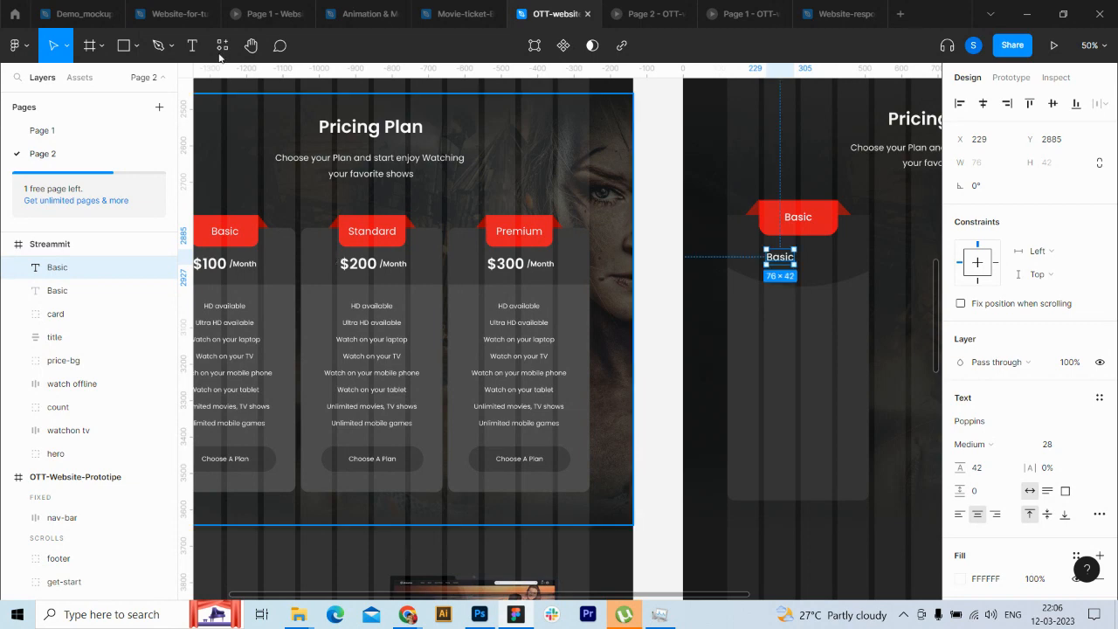
Step: Turn the copied label into the price text "$100" at font size 48 in SemiBold
click(1065, 445)
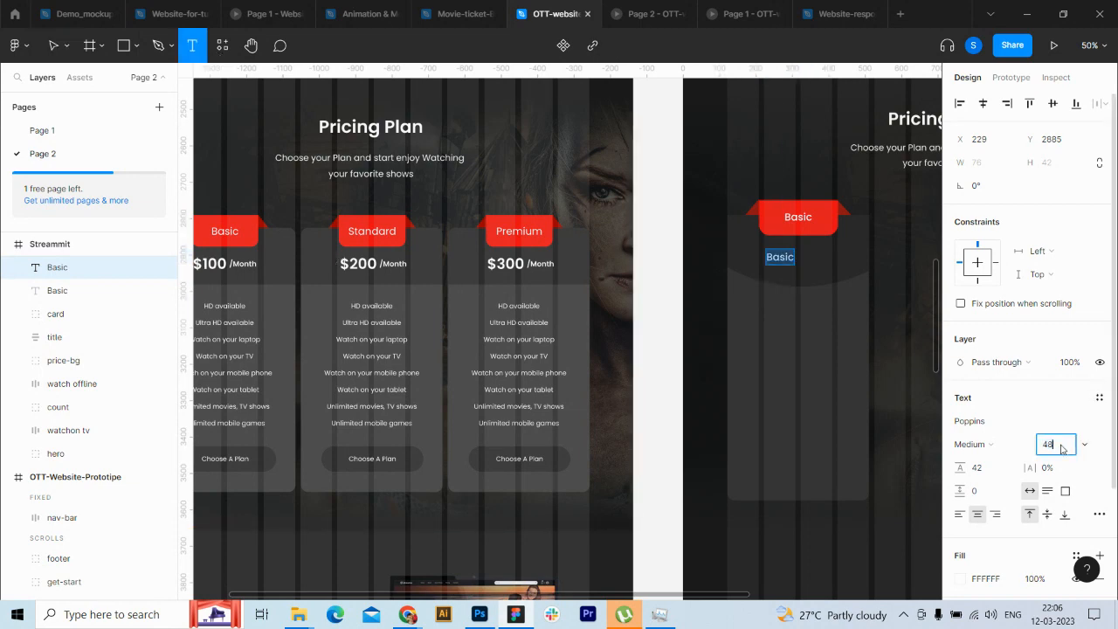
key(Return)
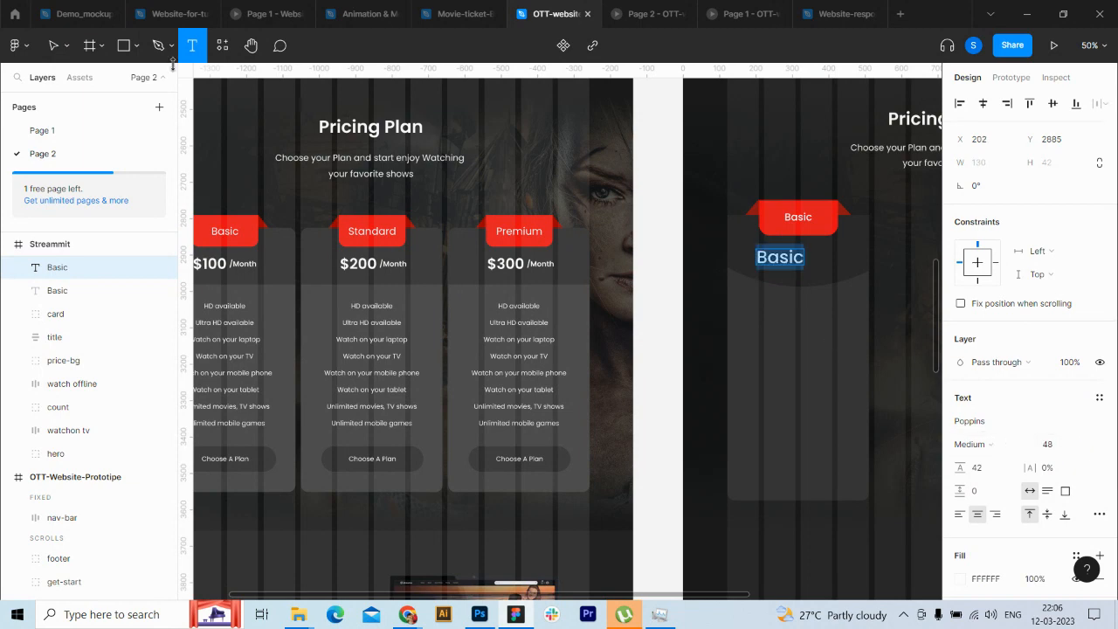
click(51, 47)
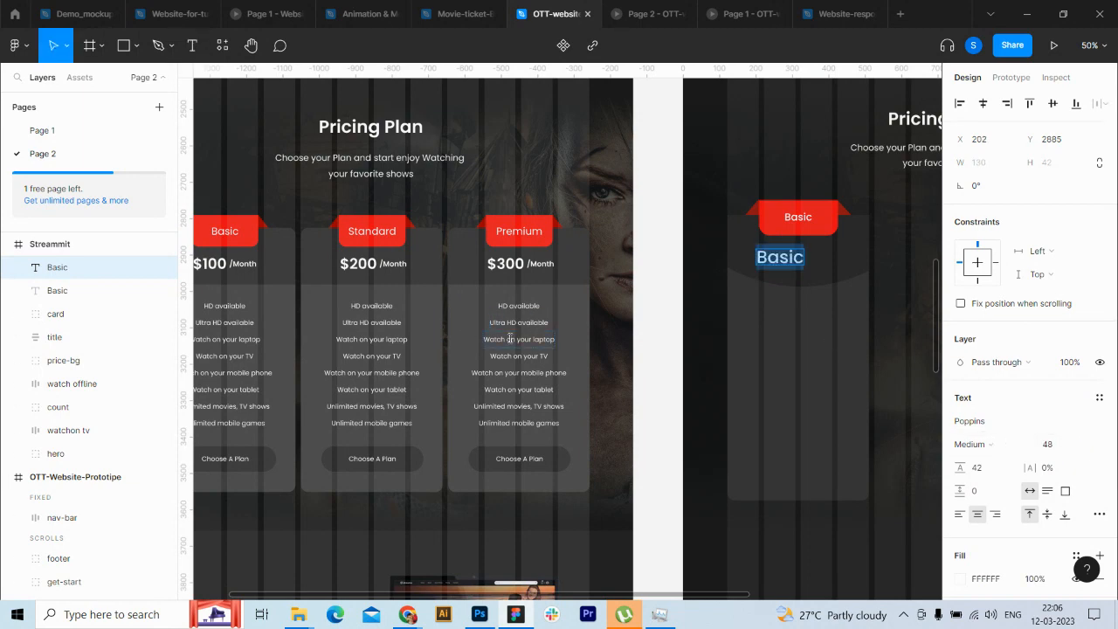
text($)
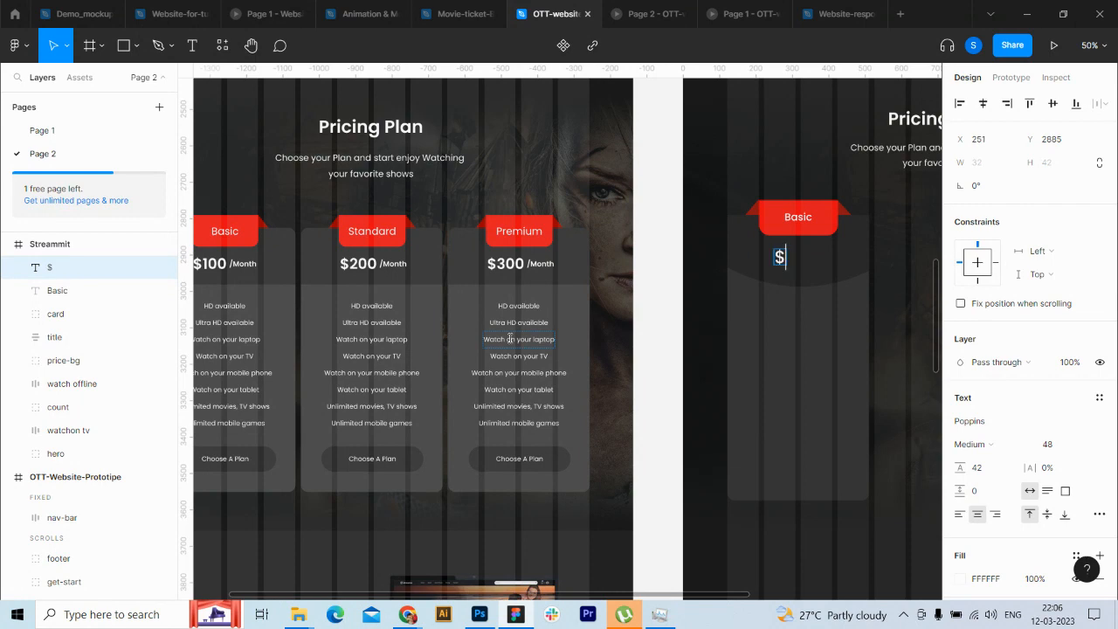
text(100)
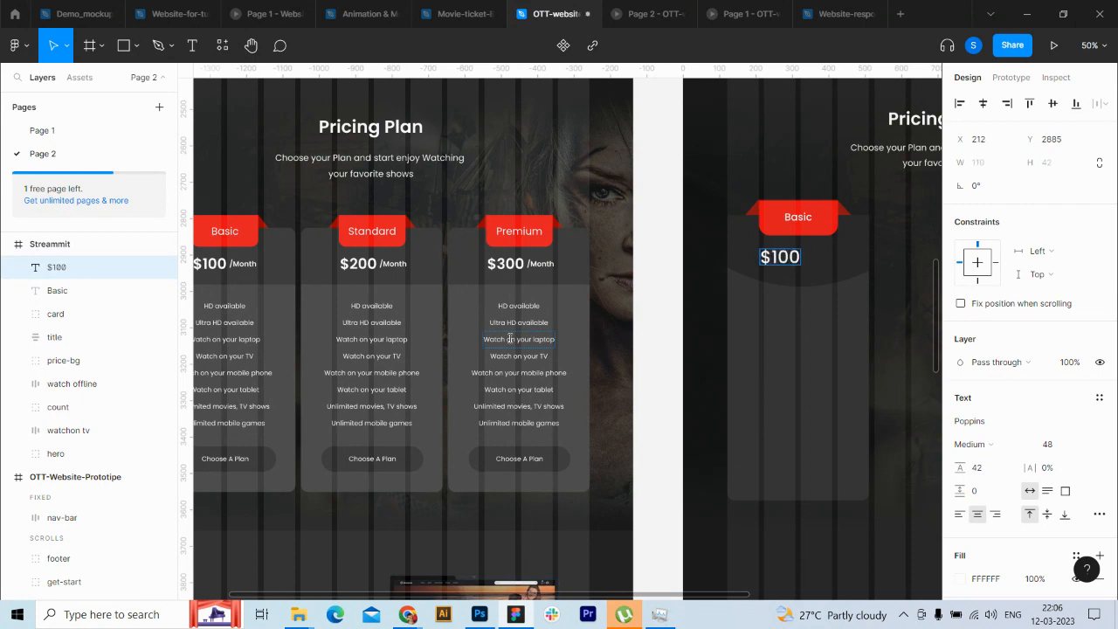
text(/)
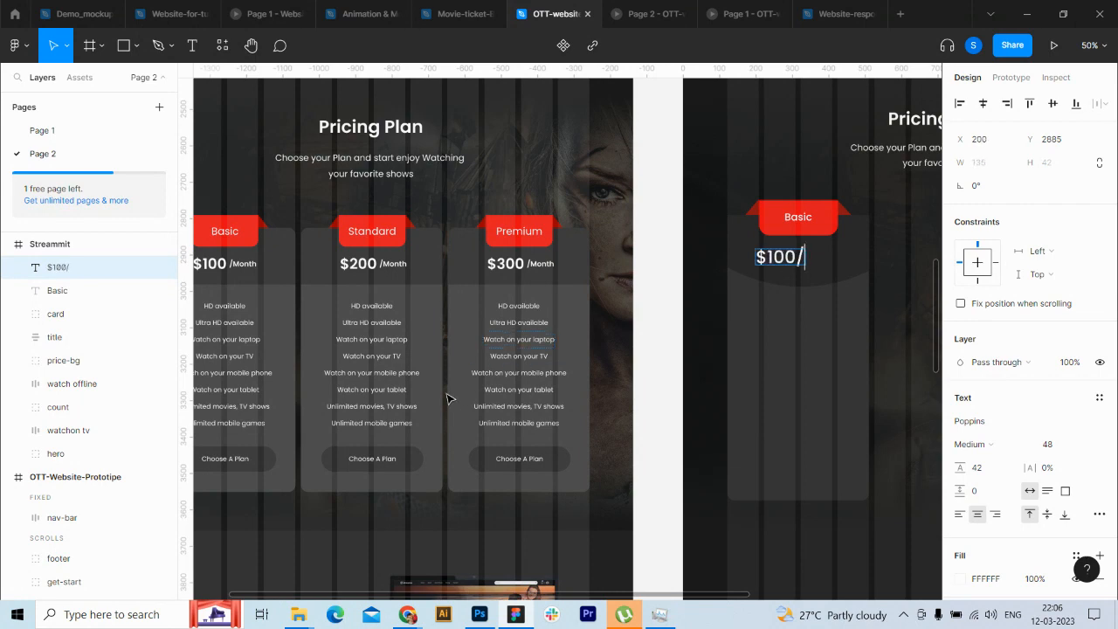
key(BackSpace)
key(Escape)
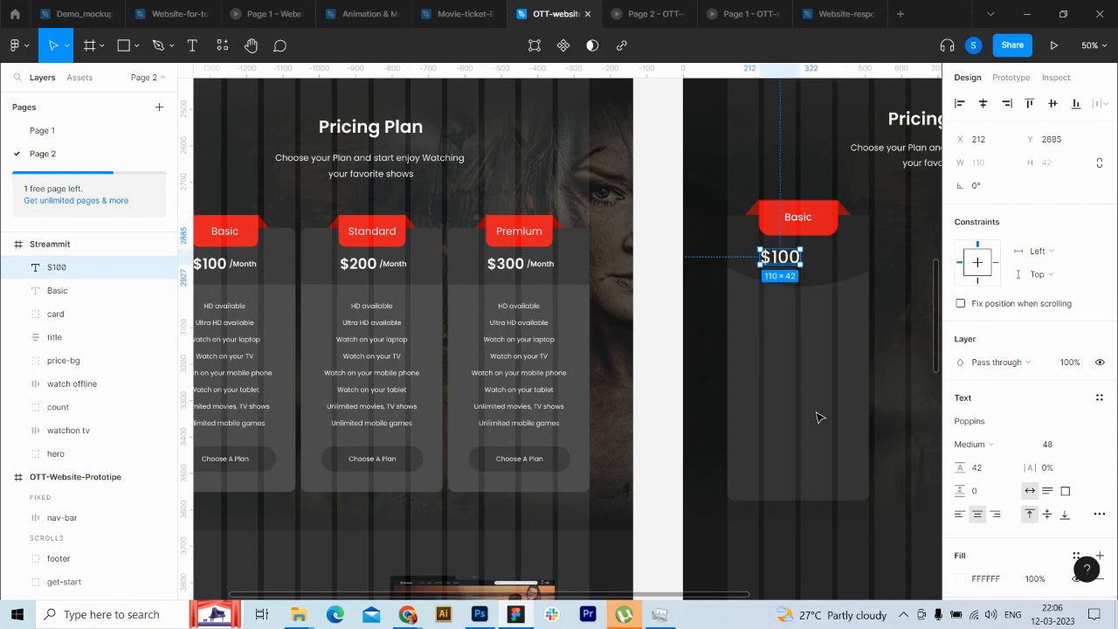
click(967, 443)
click(1000, 360)
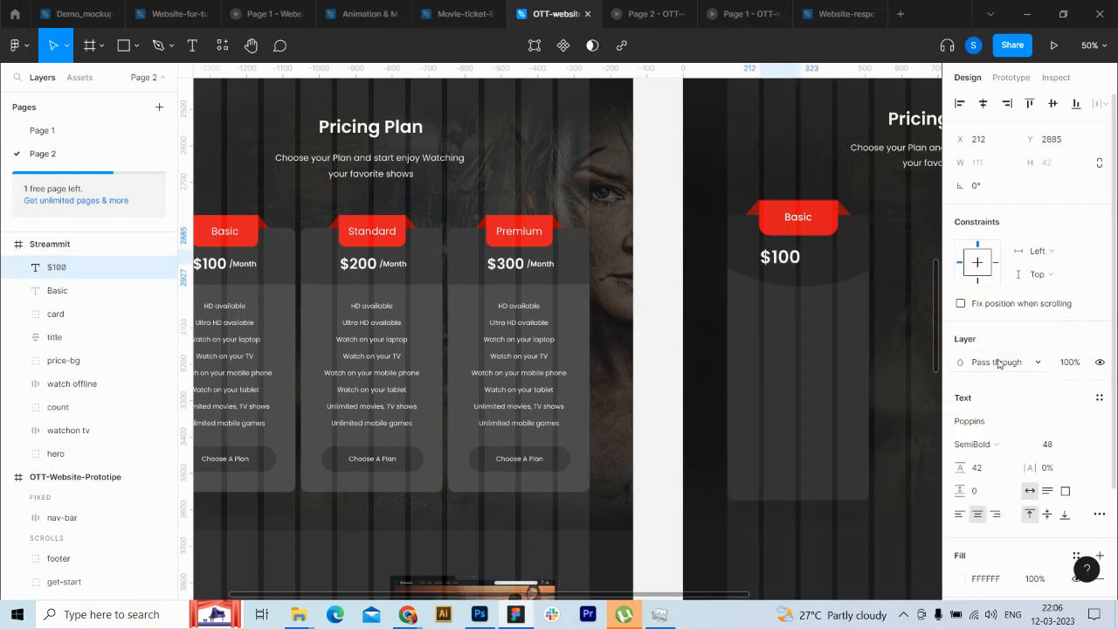
Step: Reduce the font size of the new card's "$100" price text to 46
click(1054, 445)
key(Down)
key(Down)
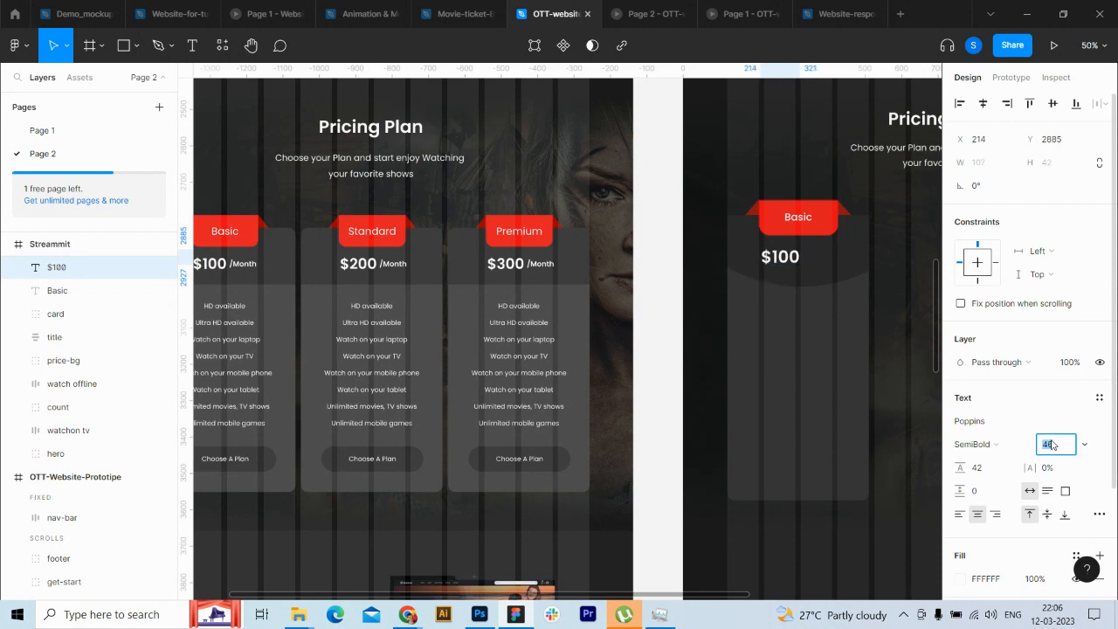
click(664, 367)
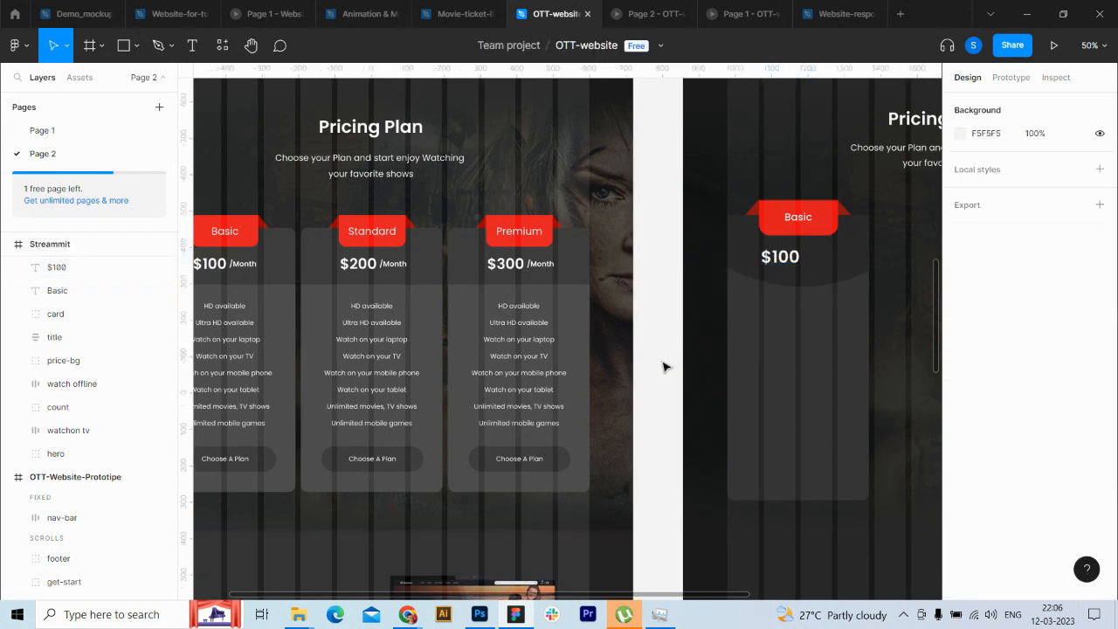
Step: Add a "/Month" text beside the new card's $100 price at font size 24 in Medium weight
click(194, 54)
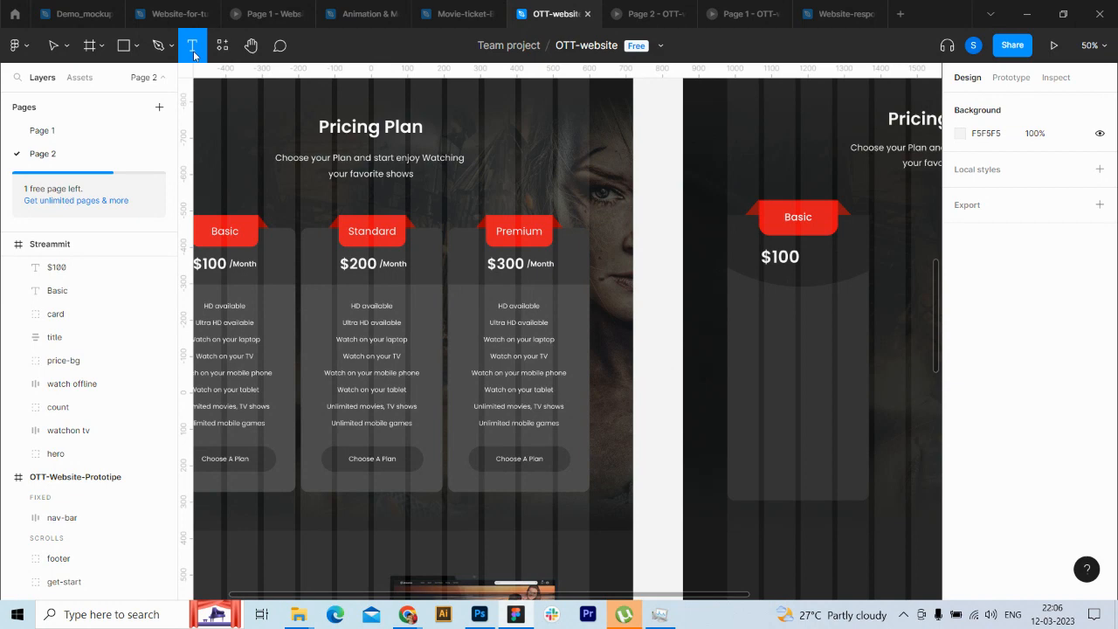
click(813, 258)
click(1053, 445)
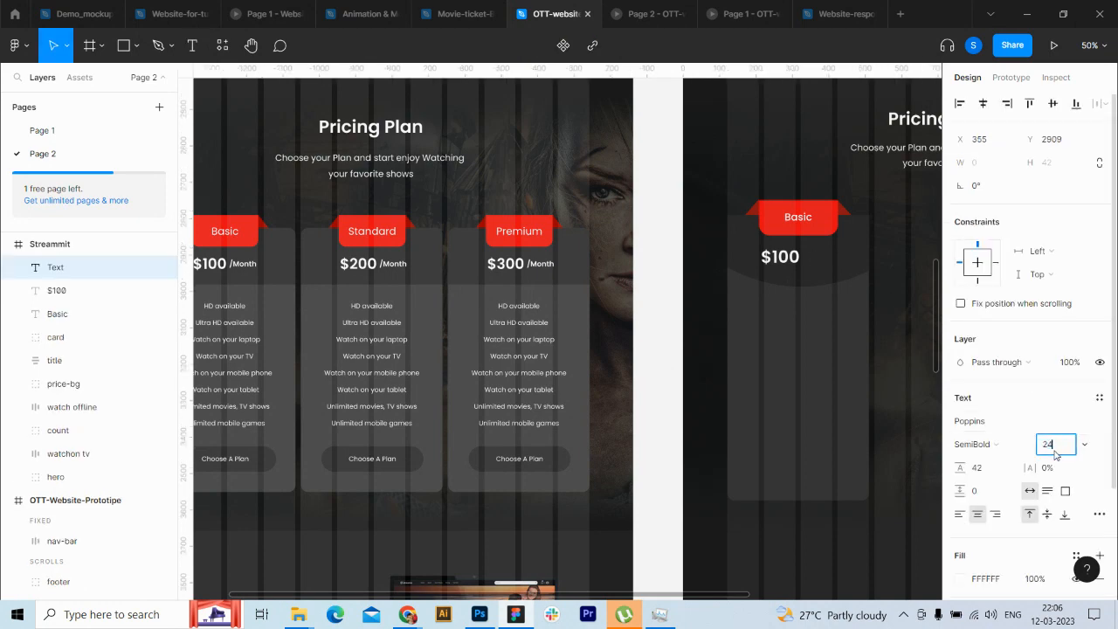
text(24)
key(Return)
click(990, 446)
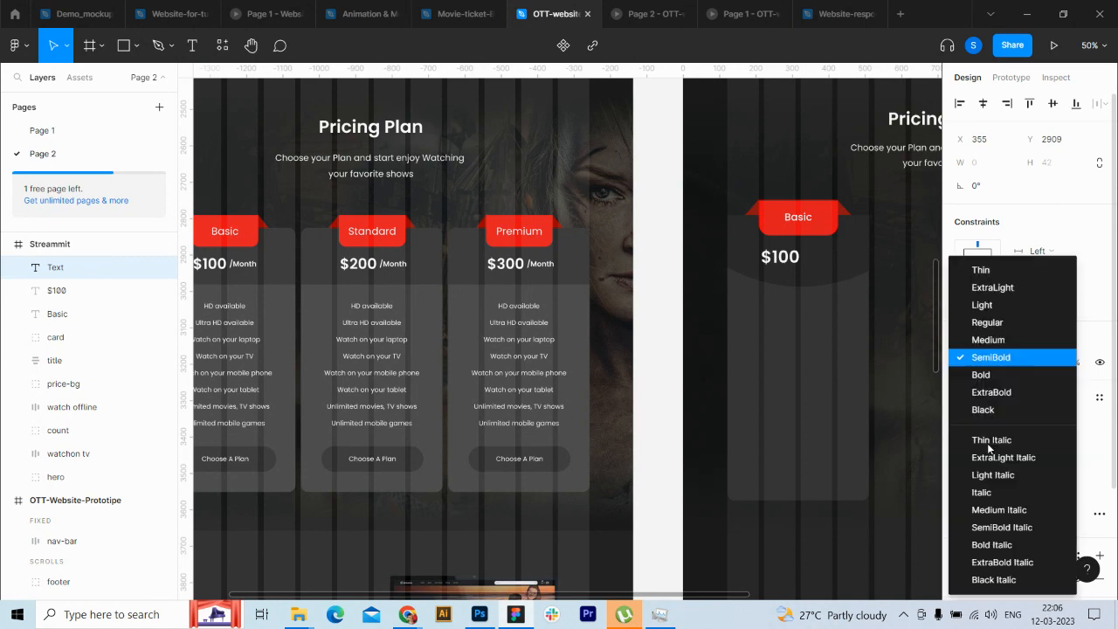
click(982, 340)
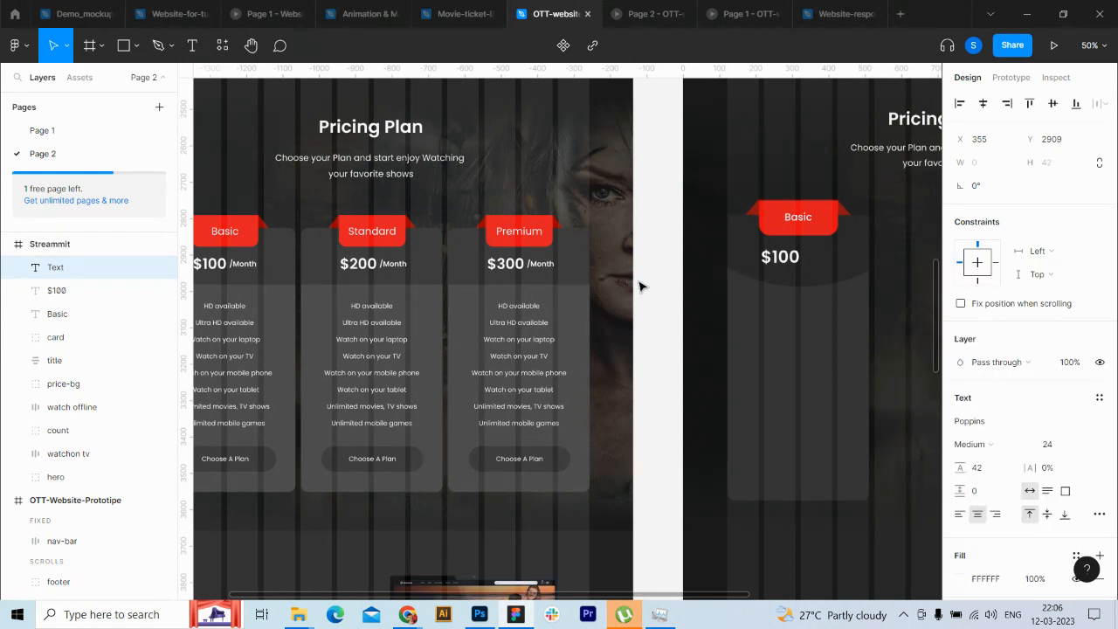
text(/Month)
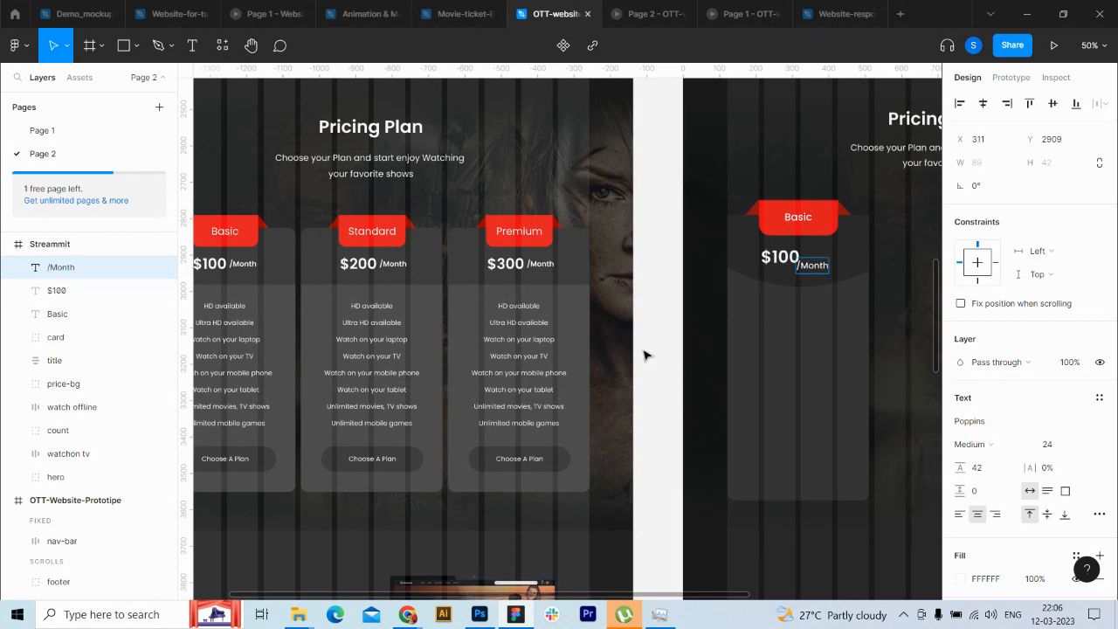
Step: Move the "/Month" text up and to the right of the price, to X 329, Y 2890
key(Escape)
key(shift+Right)
key(shift+Right)
key(shift+Up)
key(shift+Up)
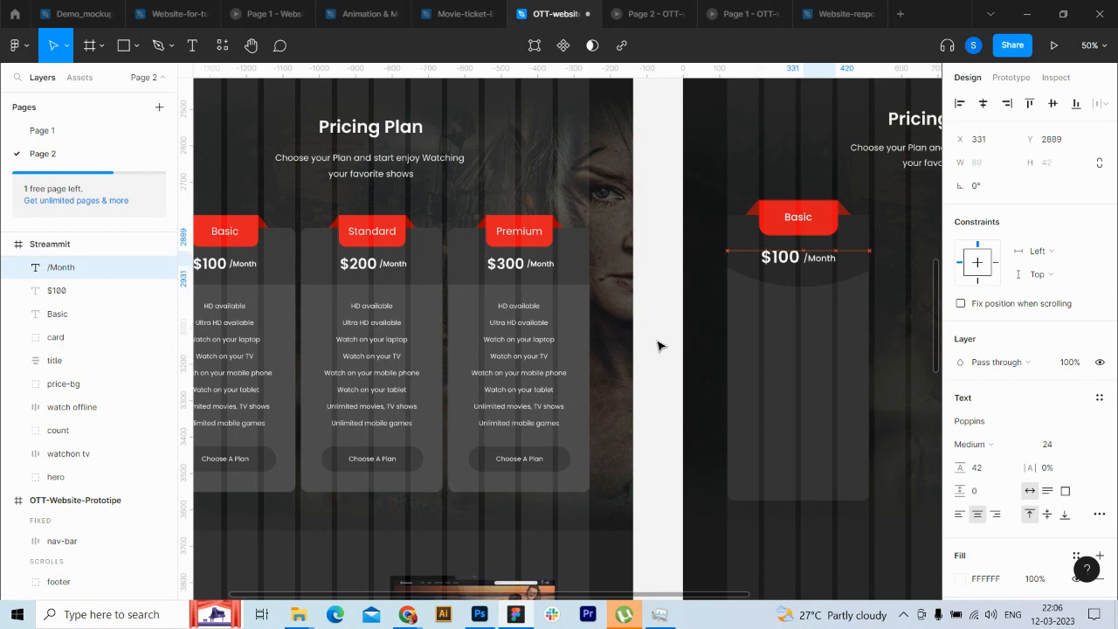
key(Left)
key(Down)
key(Left)
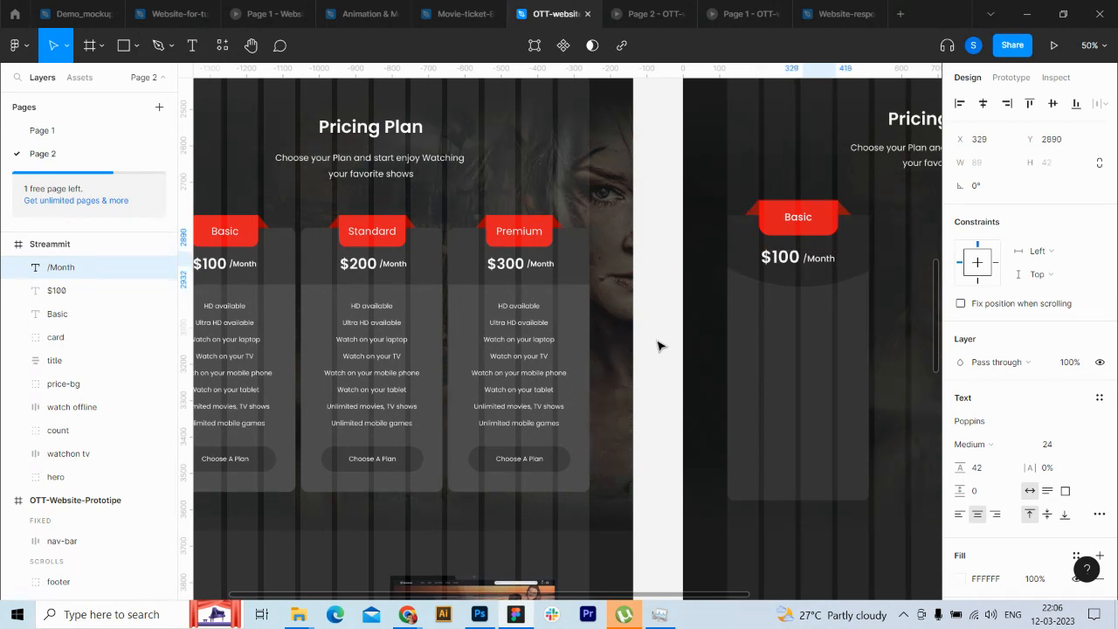
Step: Set the "/Month" text's font size to 18 and shift it 11 px left to X 329
click(1057, 445)
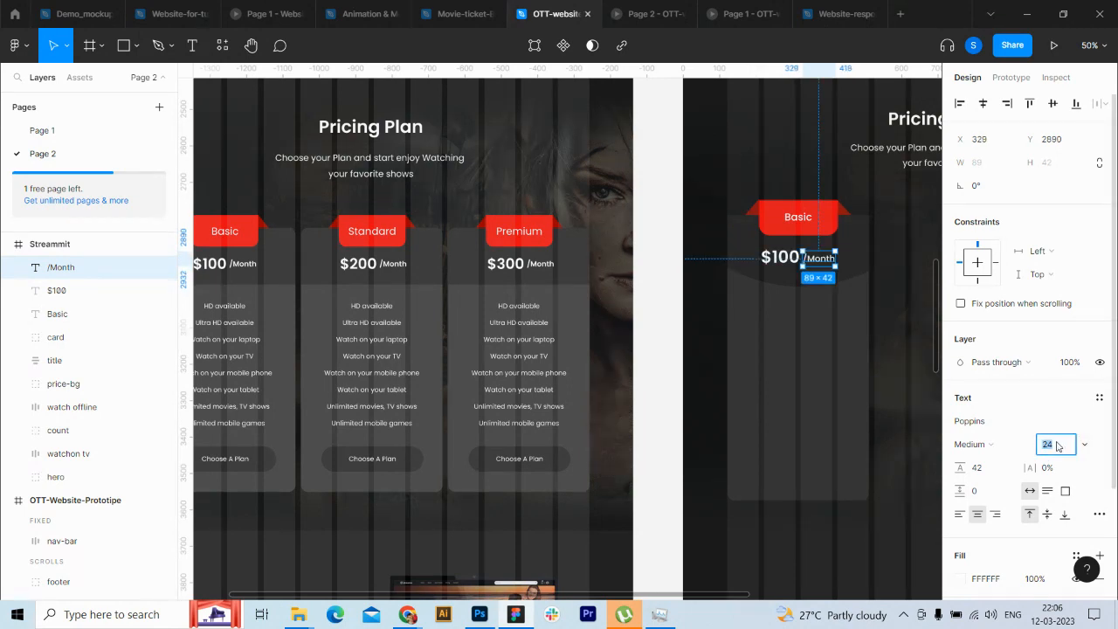
key(Return)
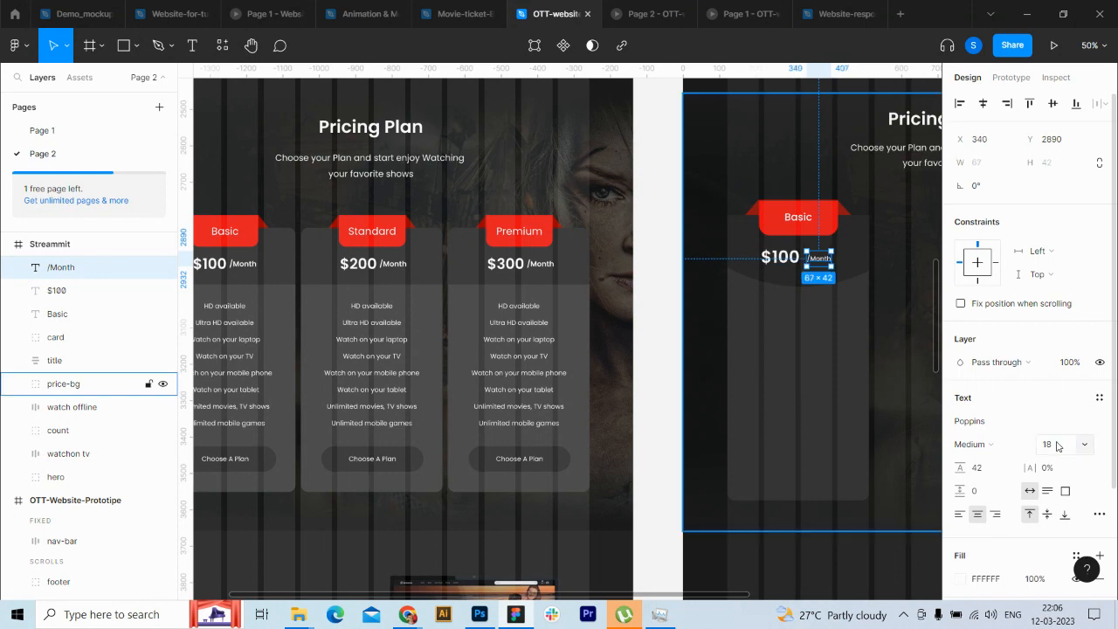
key(Left)
key(Left)
key(Left)
key(Left)
key(Left)
key(Left)
key(Left)
key(Left)
key(Left)
key(Left)
key(Left)
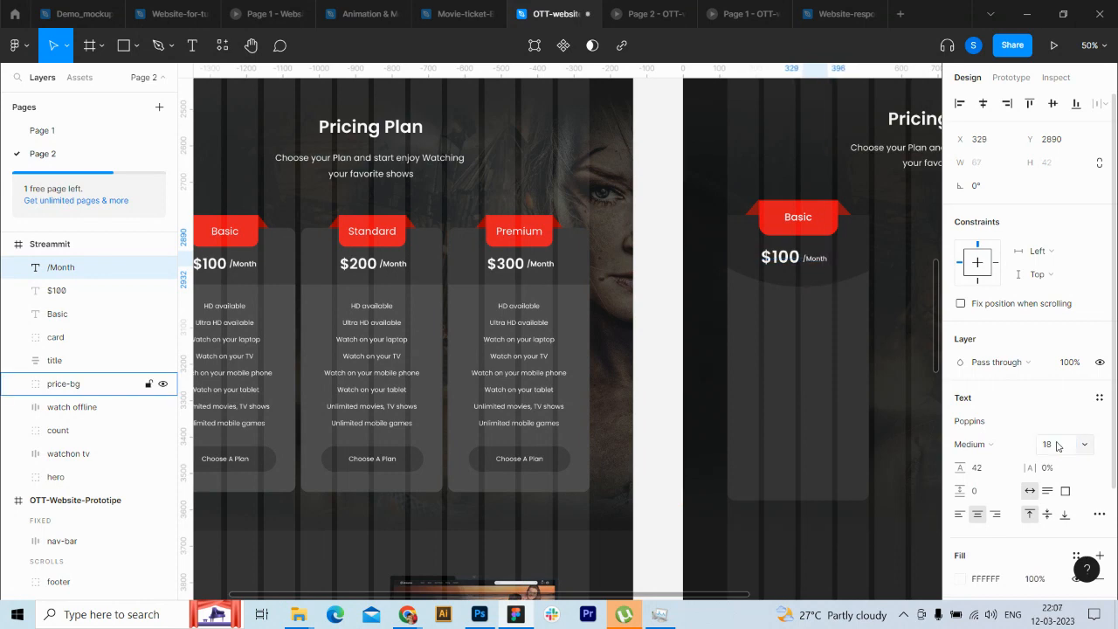
Step: Combine the $100 and "/Month" texts into a horizontal auto layout with its contents aligned bottom center
shift+click(74, 300)
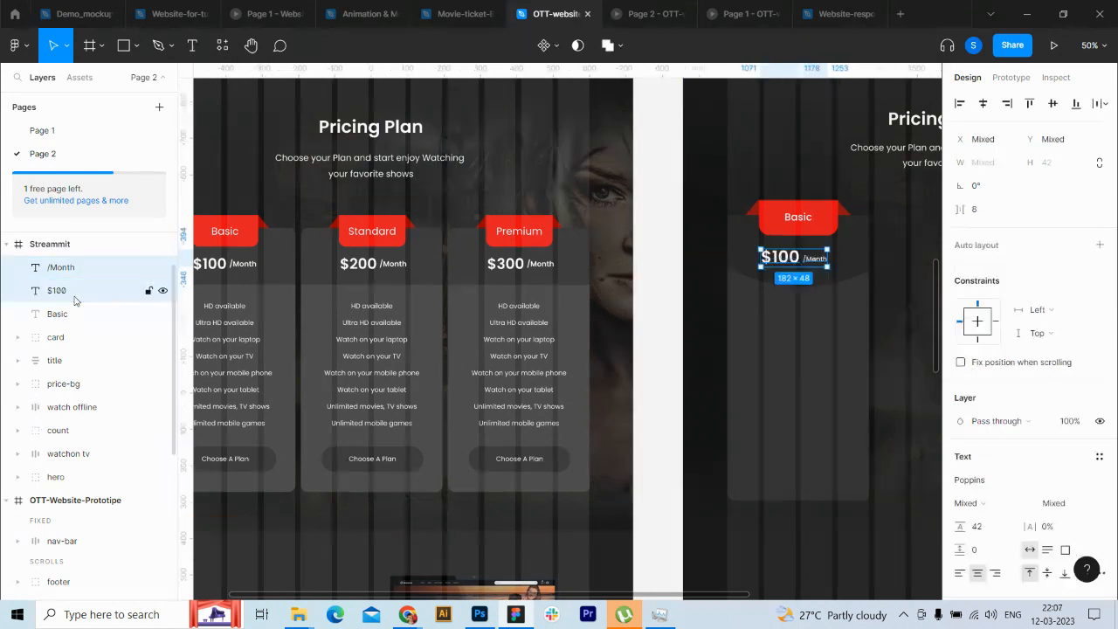
key(shift+a)
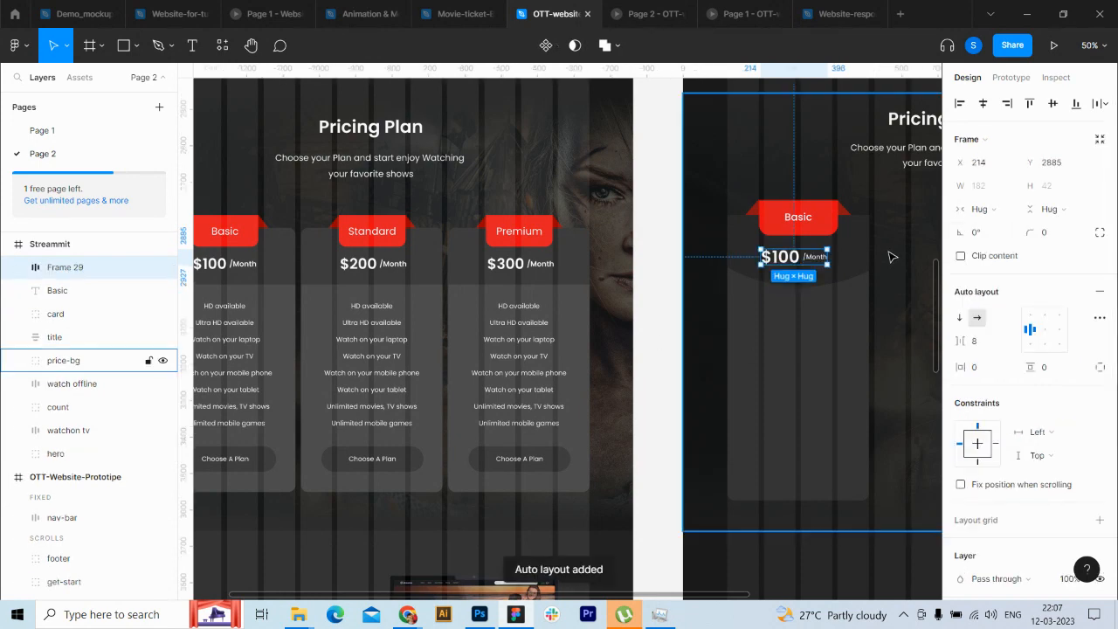
click(1046, 346)
click(661, 367)
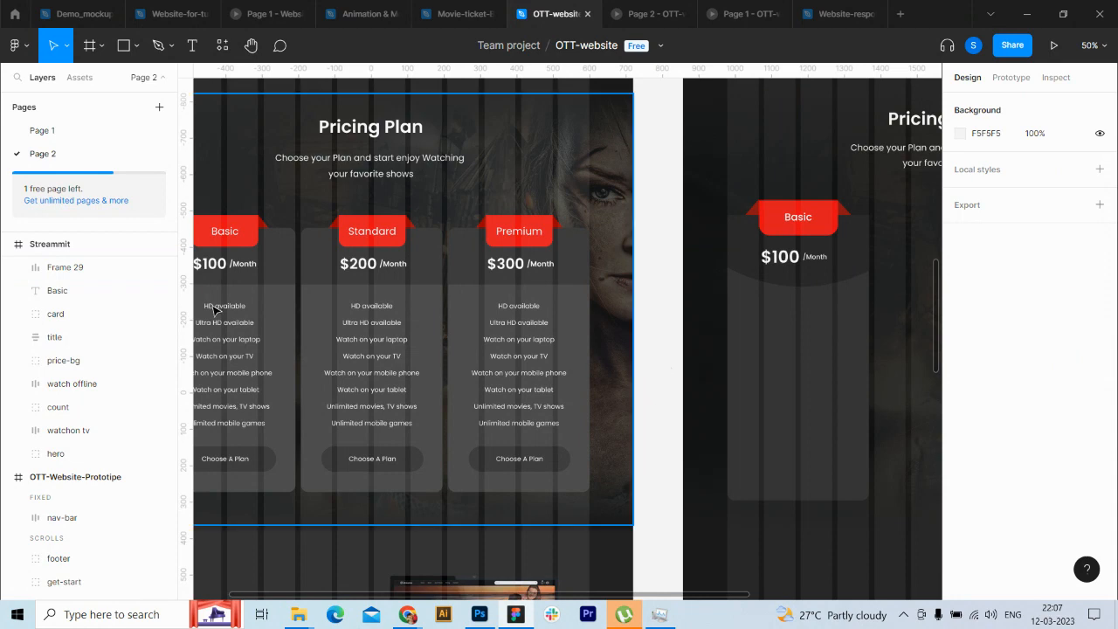
Step: Check the text and auto layout settings of the reference Basic card's price, and align the new price frame's contents bottom left
click(21, 269)
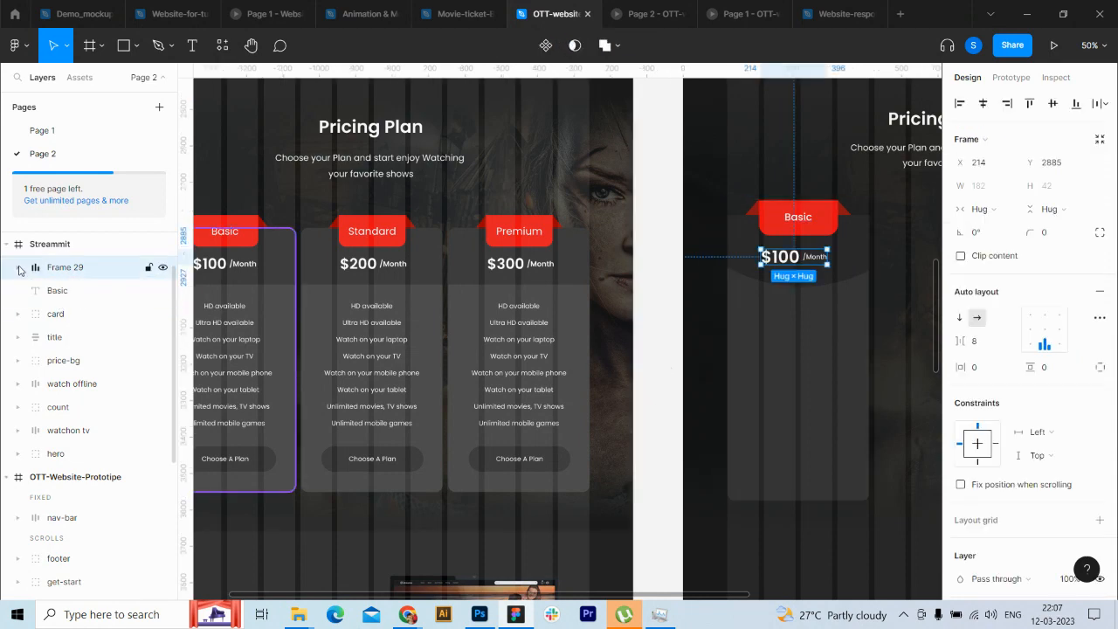
ctrl+click(223, 267)
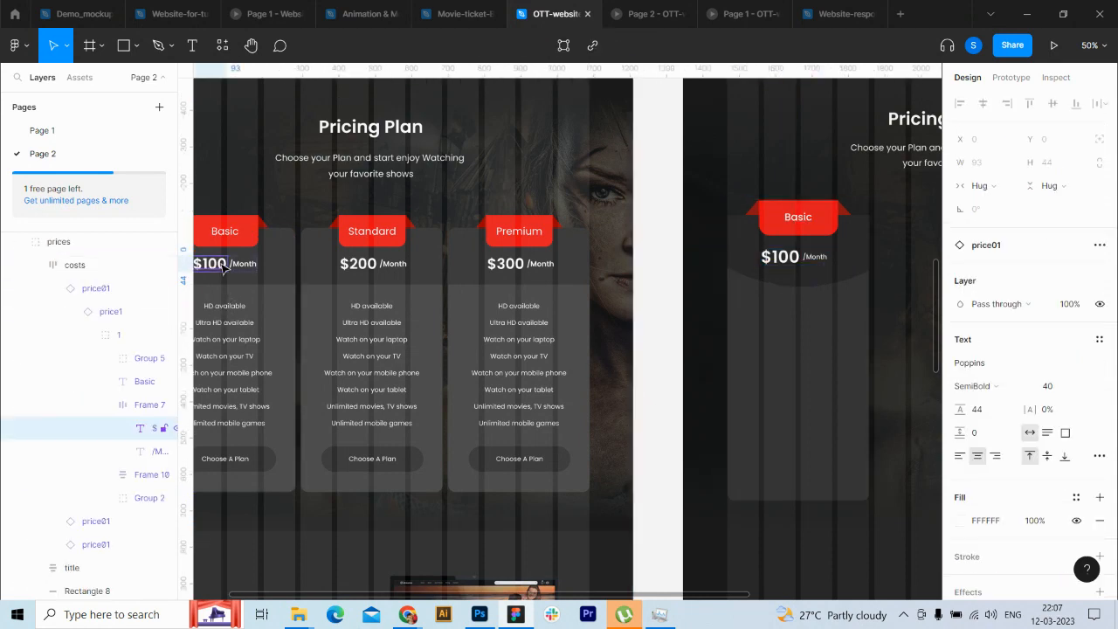
click(154, 451)
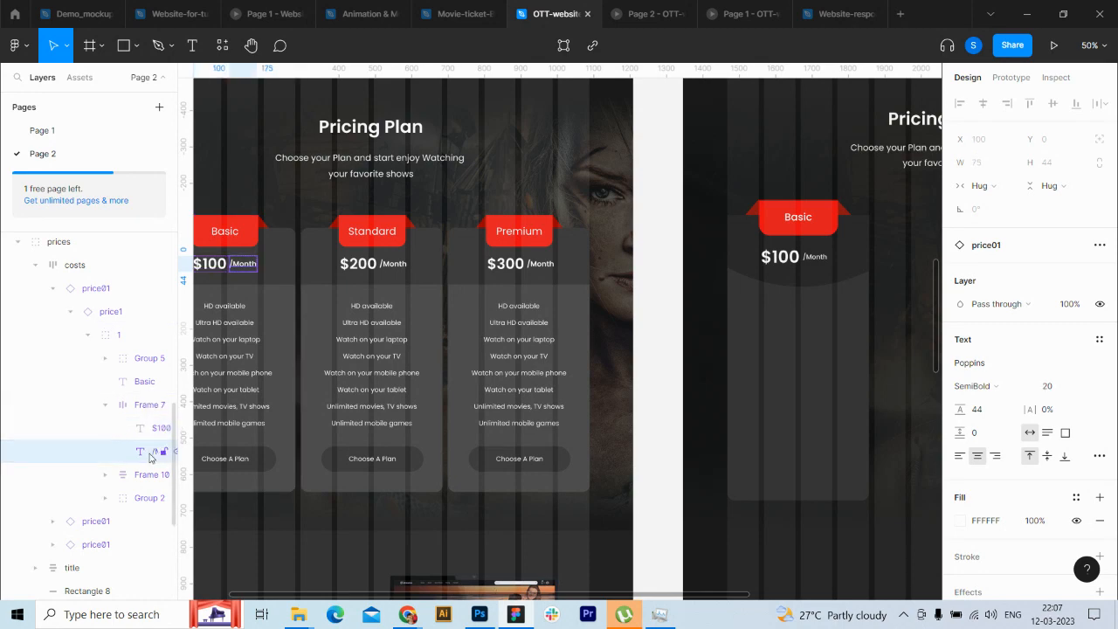
click(127, 404)
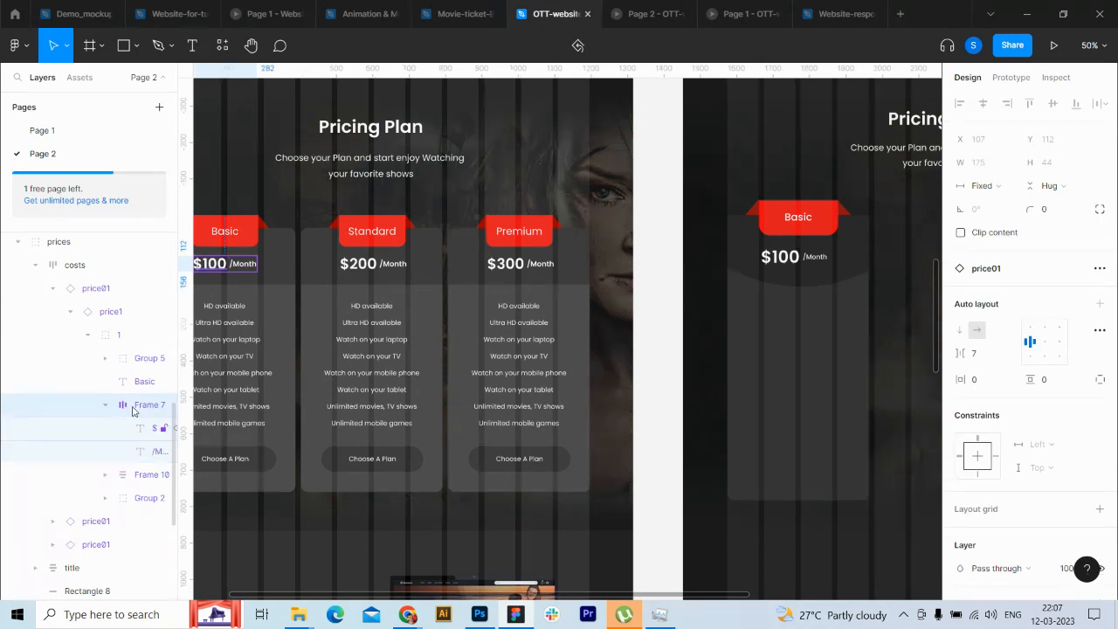
click(800, 236)
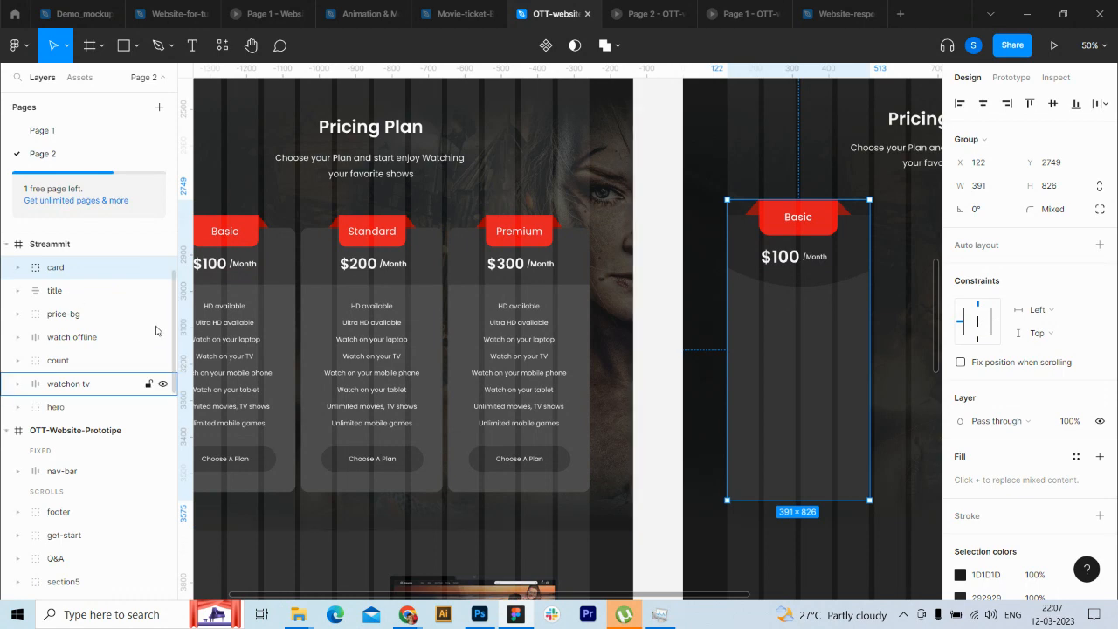
click(166, 291)
scroll(175, 297, up, 3)
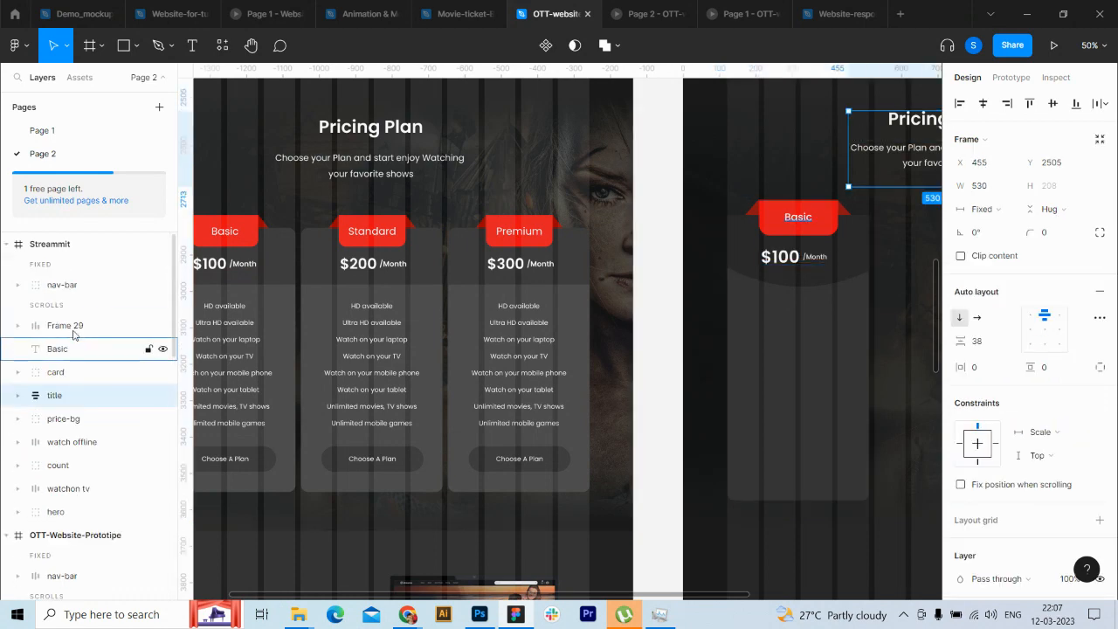
click(73, 328)
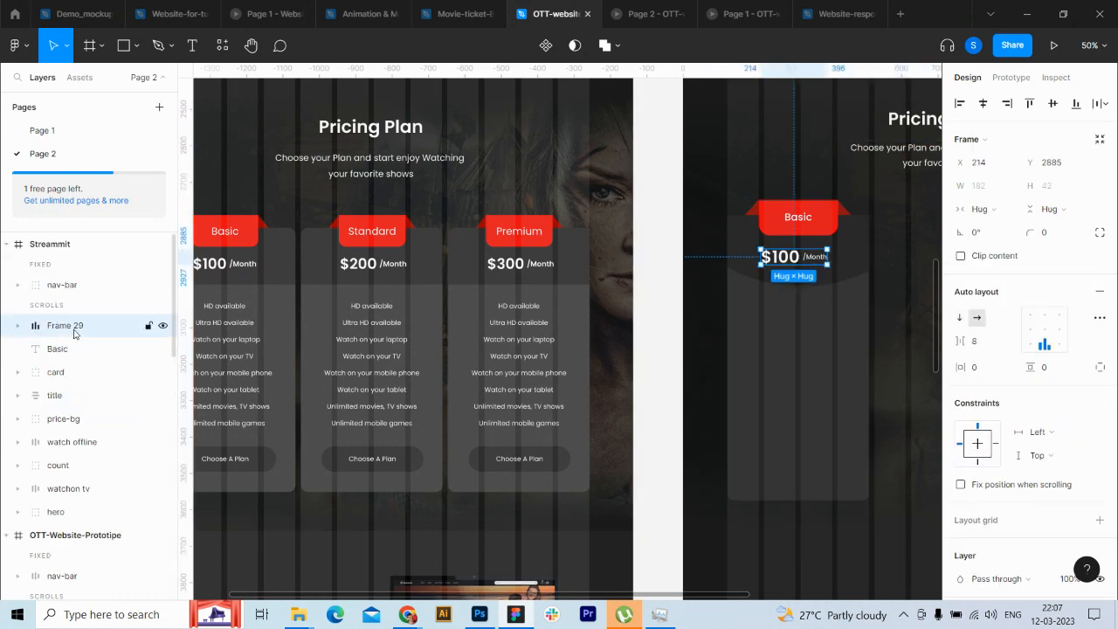
click(1032, 346)
click(661, 338)
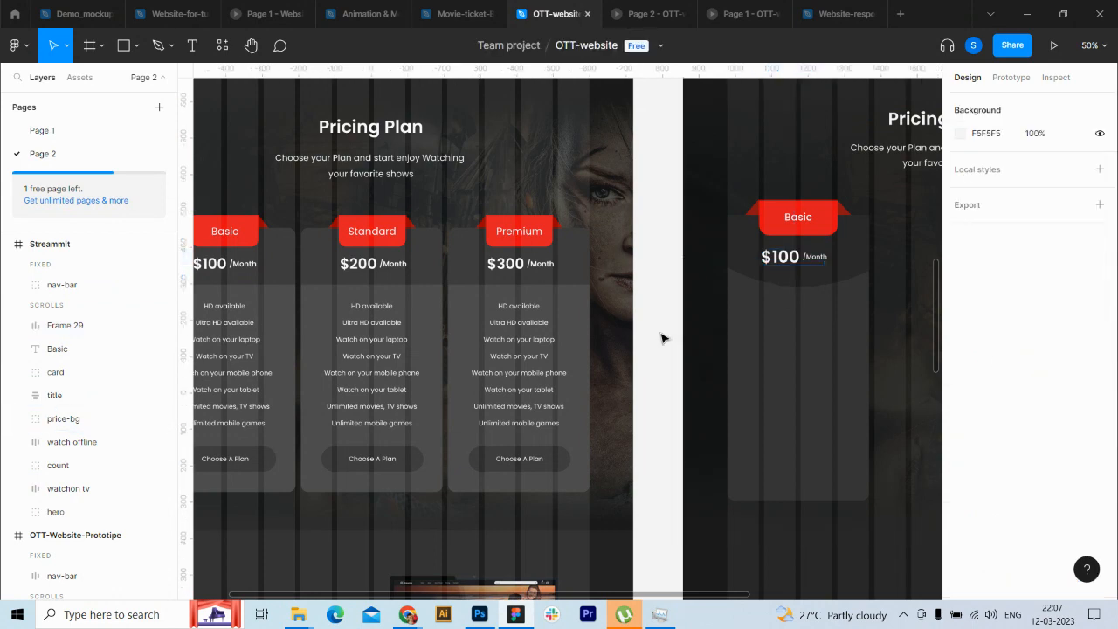
Step: Center the price frame horizontally on the card group
click(790, 259)
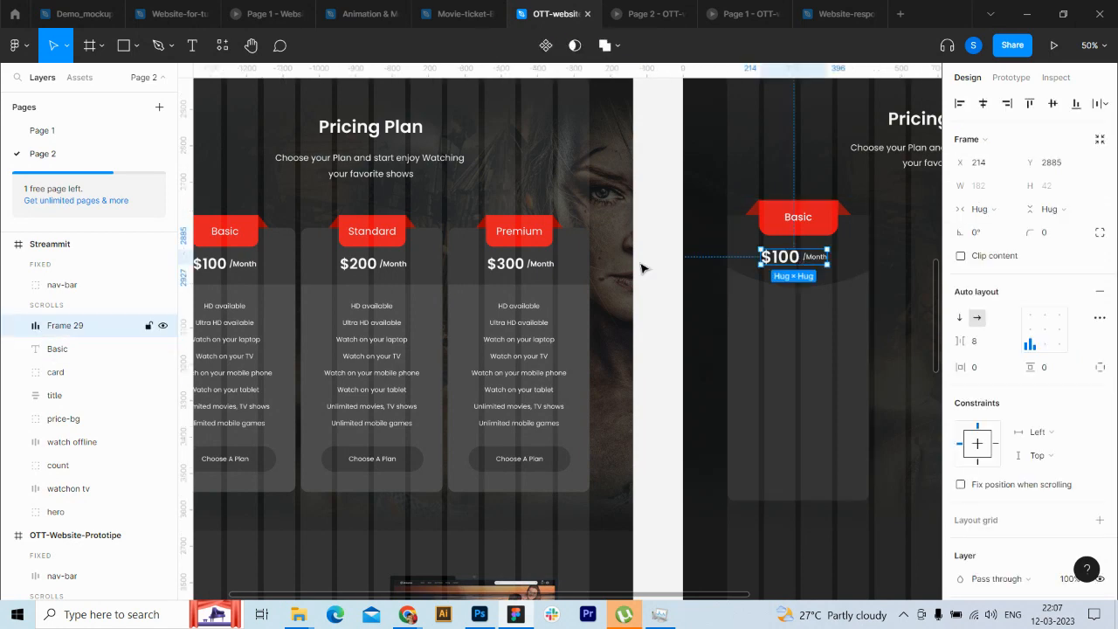
shift+click(59, 374)
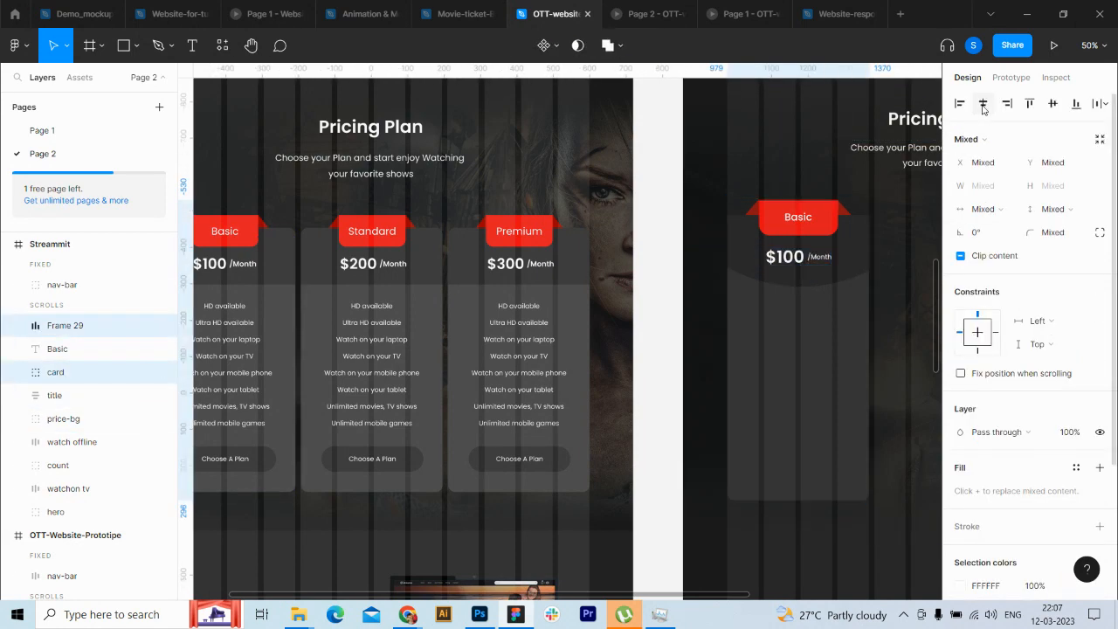
click(680, 334)
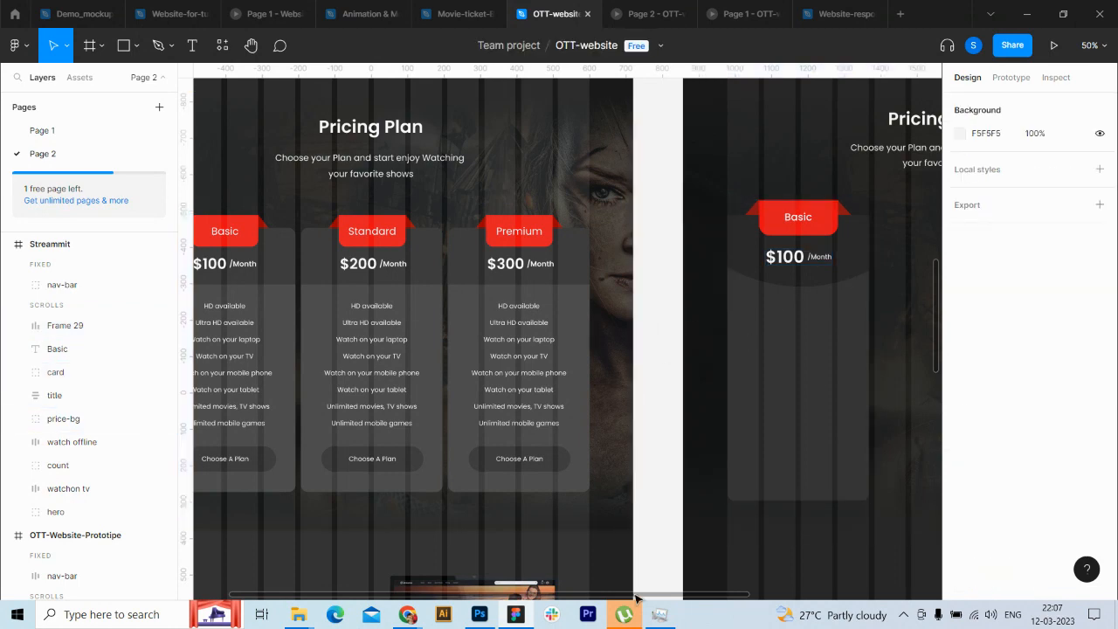
Step: Copy the reference Basic card's eight feature lines, paste them at the new card, and move their layers out of the card group above the price frame
drag(636, 594, 624, 593)
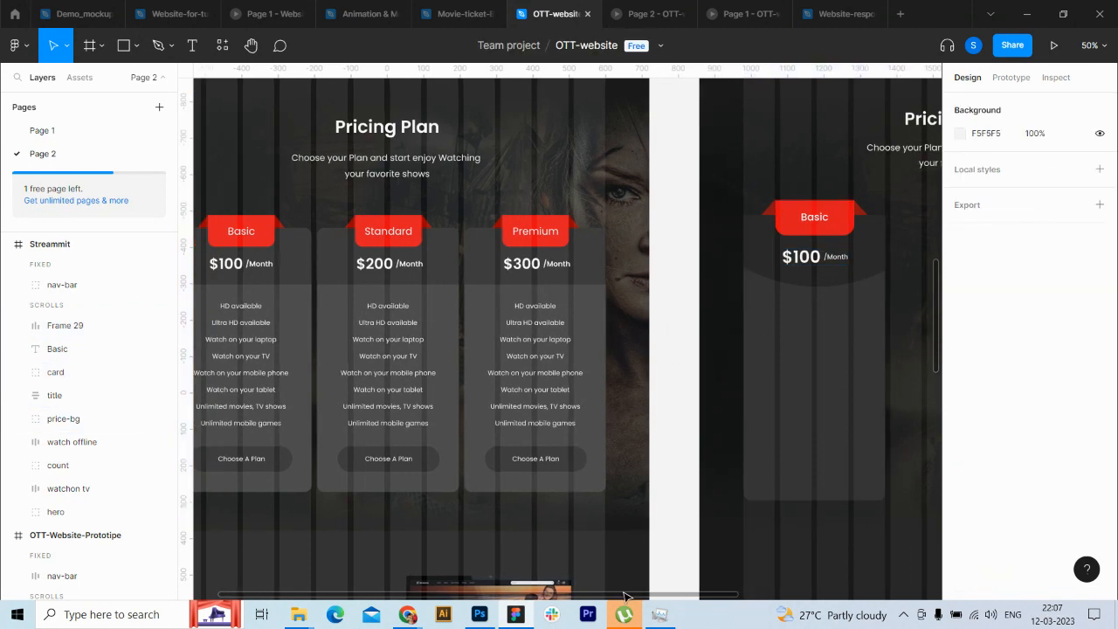
ctrl+click(240, 305)
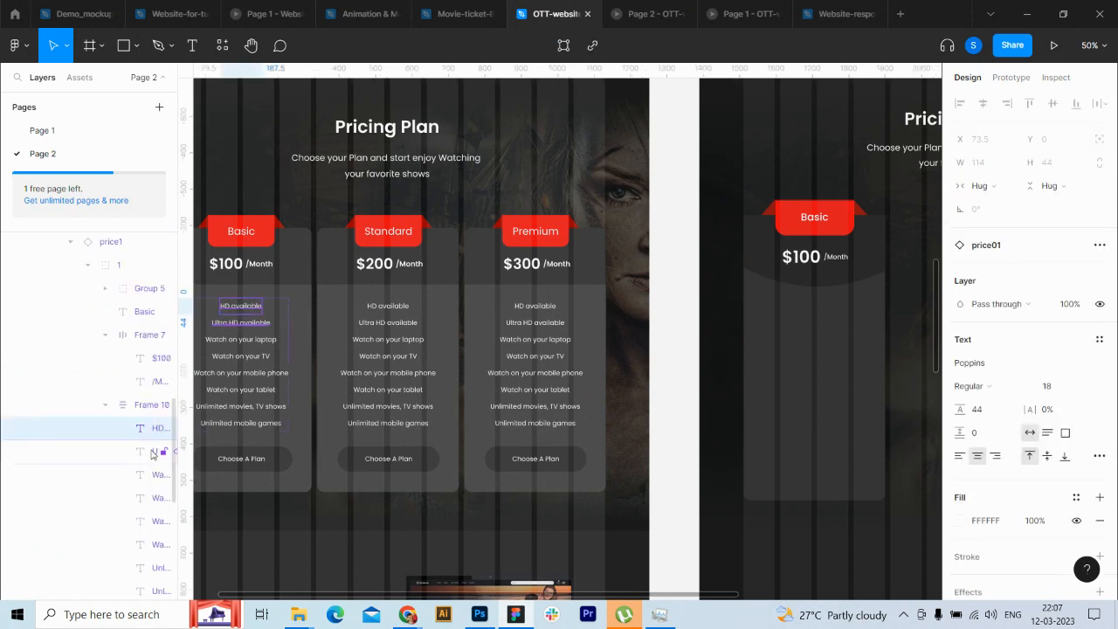
shift+click(150, 592)
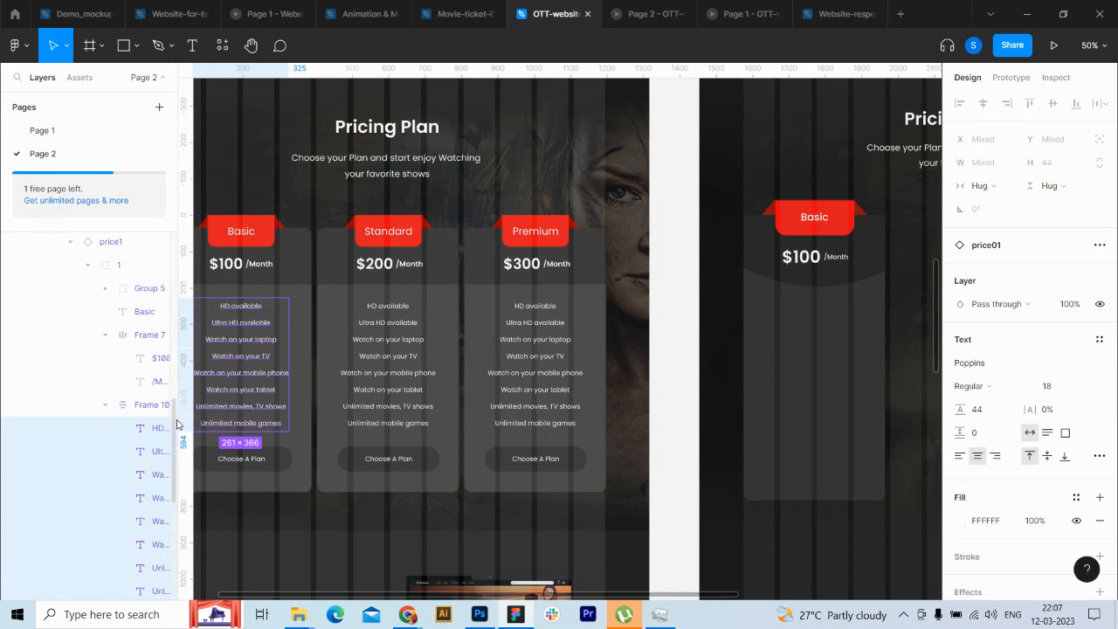
drag(175, 425, 179, 247)
click(824, 379)
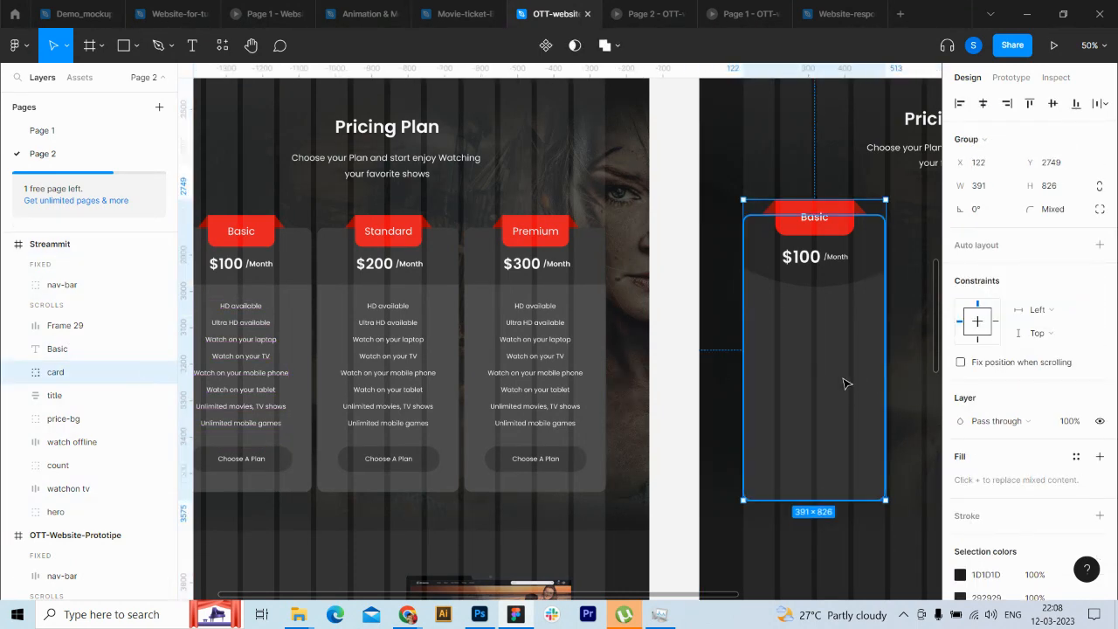
key(ctrl+v)
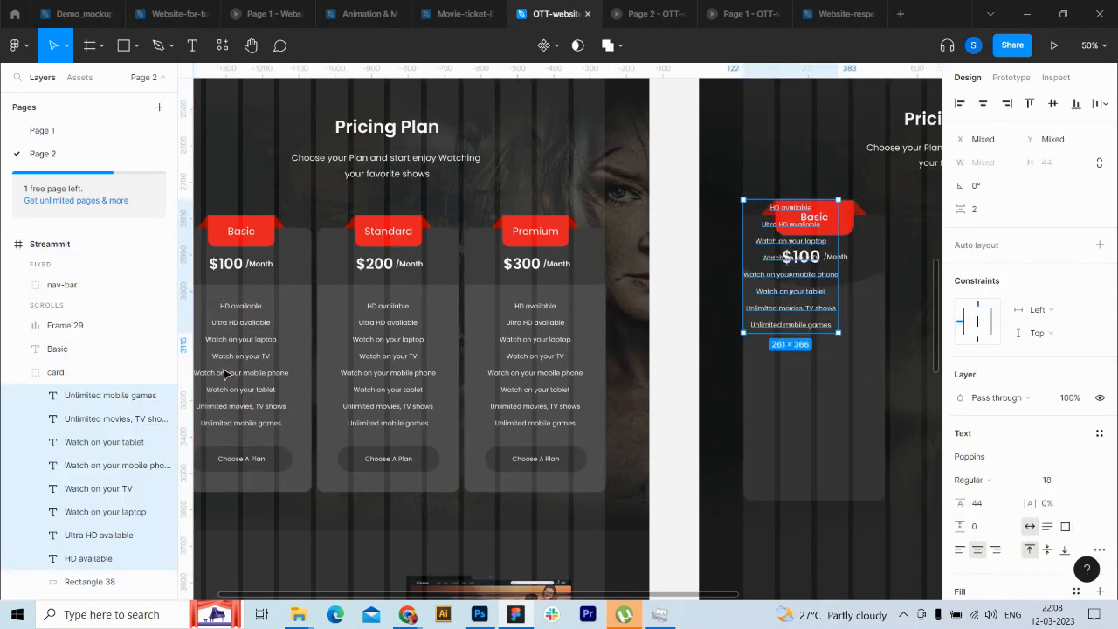
drag(91, 396, 69, 327)
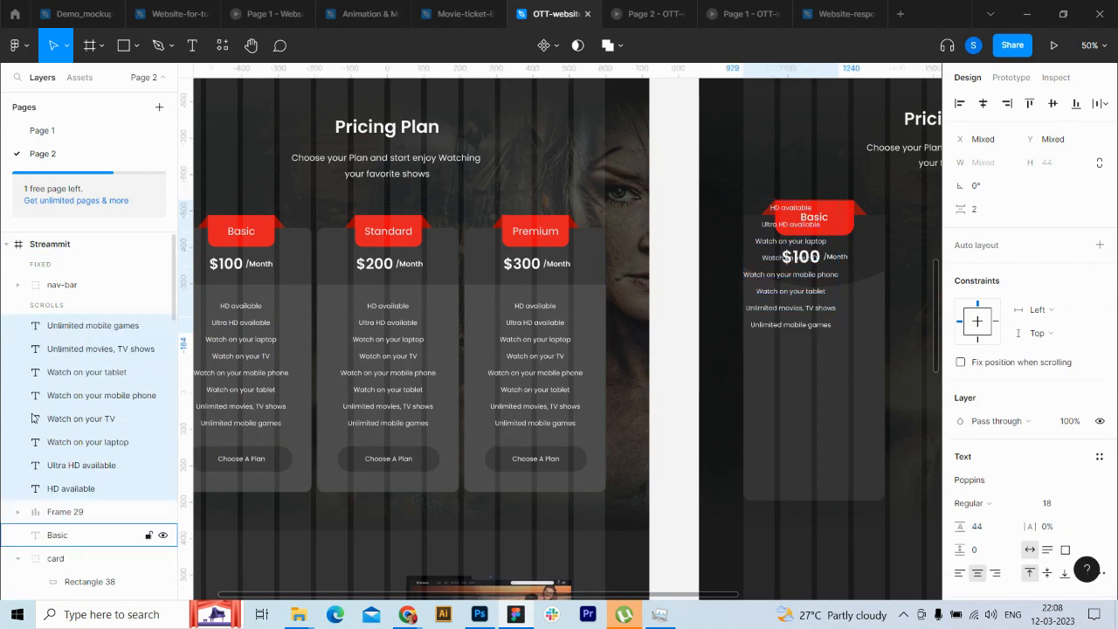
click(19, 560)
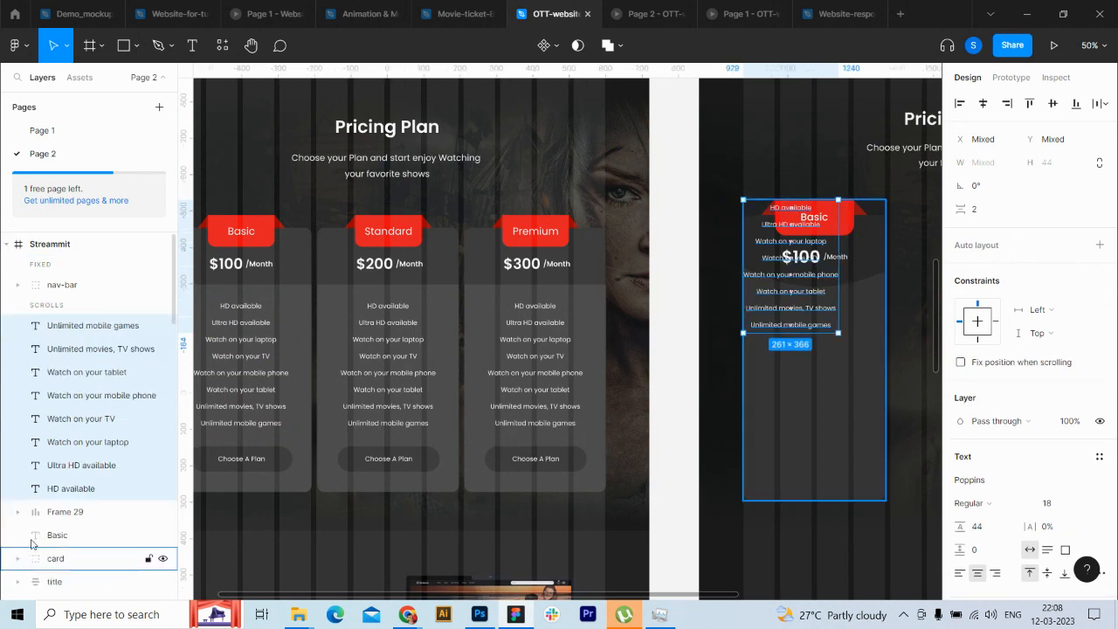
Step: Move the eight feature lines 250 px down and 50 px right, below the price on the new card
key(shift+Down)
key(shift+Down)
key(shift+Down)
key(shift+Down)
key(shift+Down)
key(shift+Down)
key(shift+Down)
key(shift+Down)
key(shift+Down)
key(shift+Down)
key(shift+Down)
key(shift+Down)
key(shift+Down)
key(shift+Down)
key(shift+Down)
key(shift+Down)
key(shift+Down)
key(shift+Down)
key(shift+Down)
key(shift+Down)
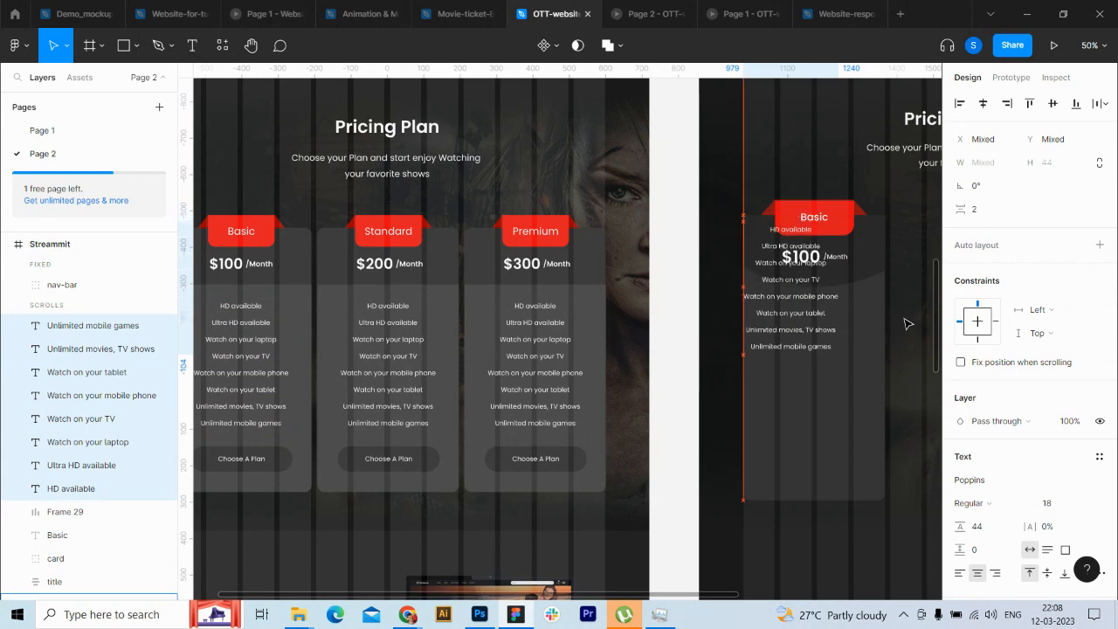
key(shift+Right)
key(shift+Right)
key(shift+Right)
key(shift+Right)
key(shift+Right)
key(shift+Right)
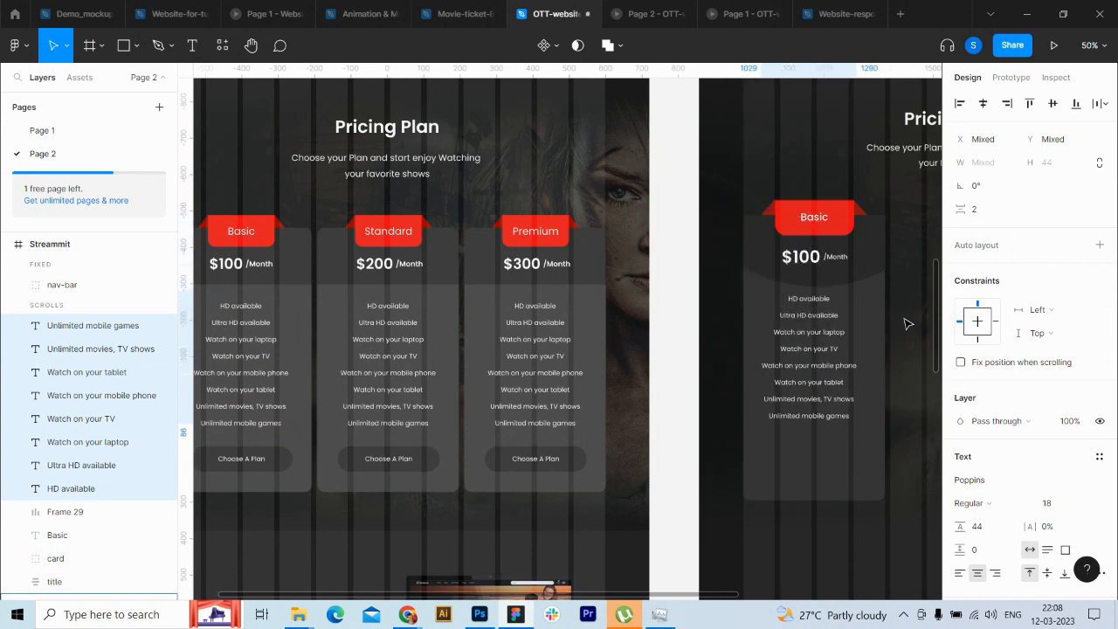
Step: Nudge the eight feature lines 20 px down and 12 px right, centring them below the price on the new card
key(shift+Down)
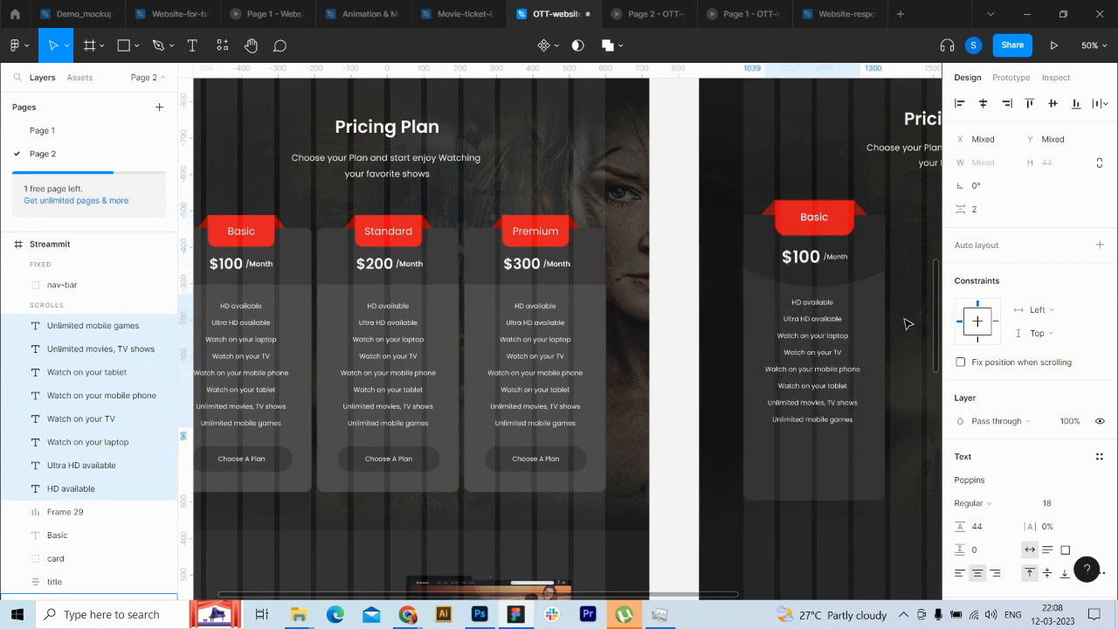
key(shift+Down)
key(shift+Right)
key(Right)
key(Right)
key(Right)
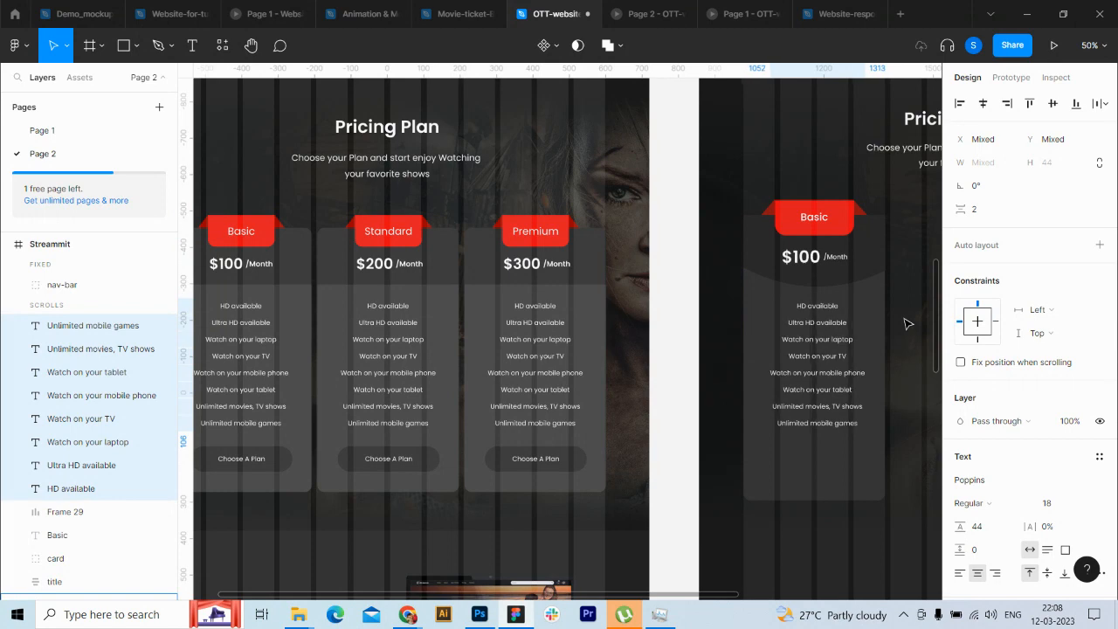
key(Left)
key(Left)
key(Left)
key(Left)
key(Left)
key(Left)
key(Left)
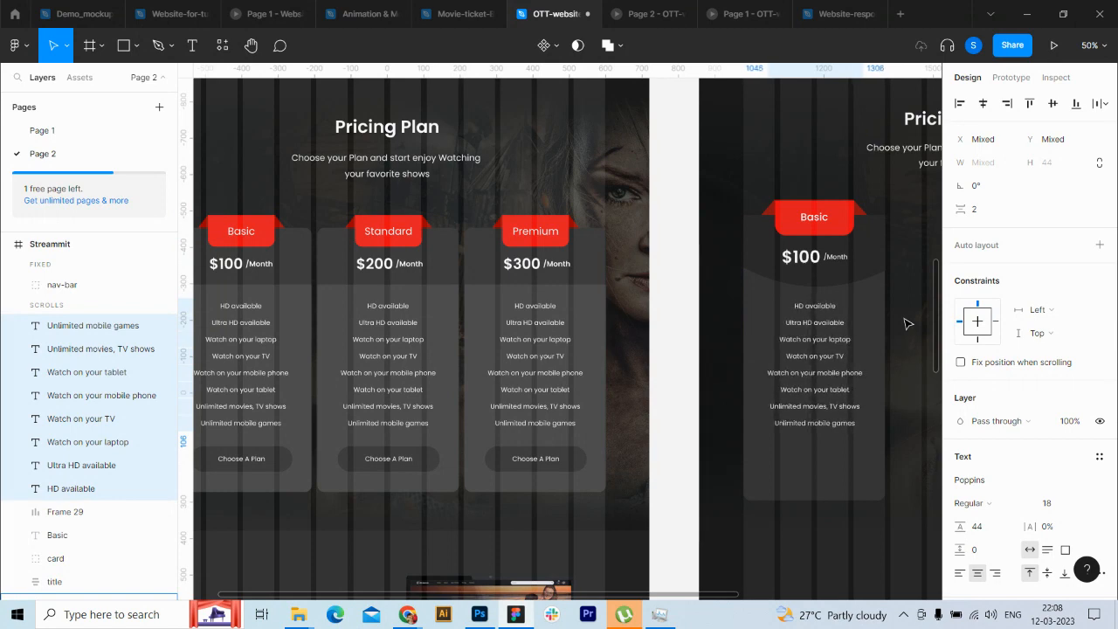
key(Left)
key(Left)
key(Left)
key(Left)
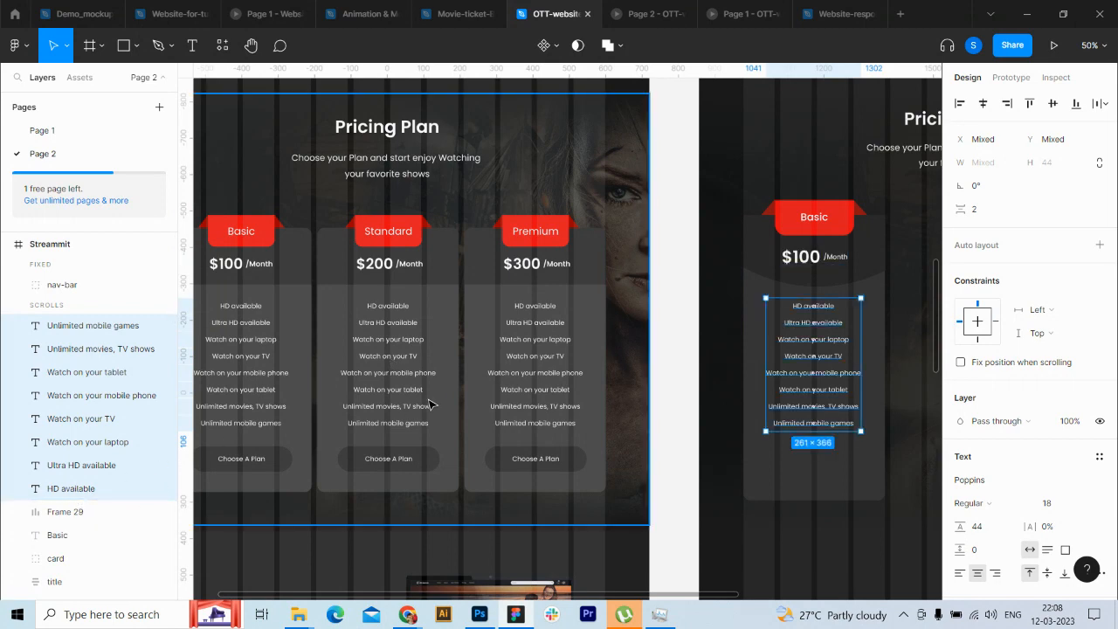
Step: Wrap the eight feature lines in a vertical auto layout frame and set the spacing between them to 6
key(shift+a)
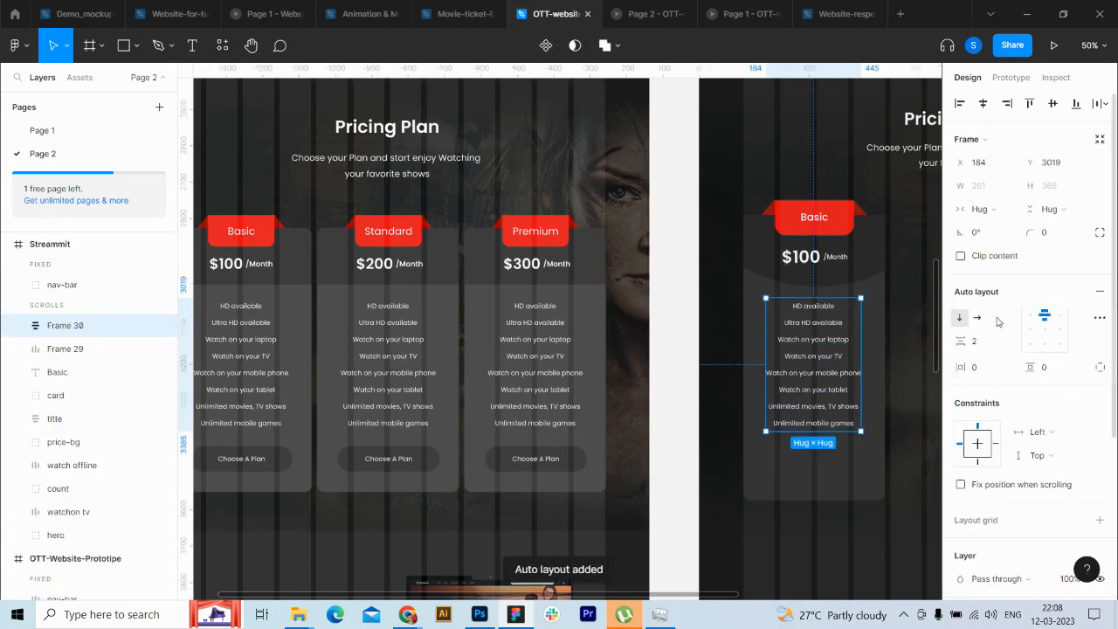
click(978, 342)
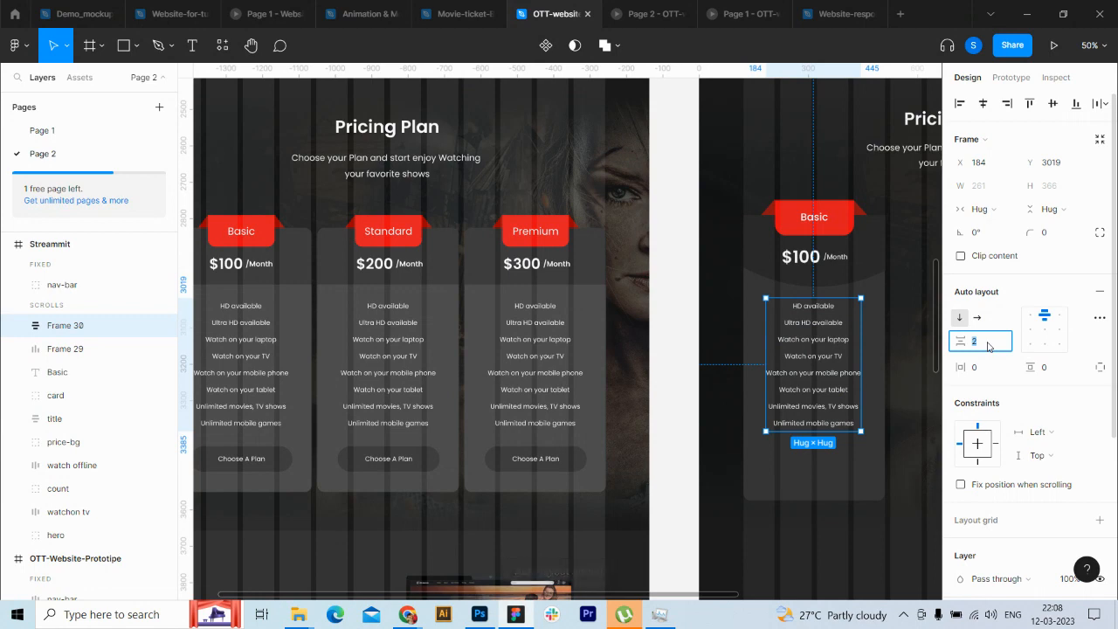
text(4)
key(Return)
key(Up)
key(Up)
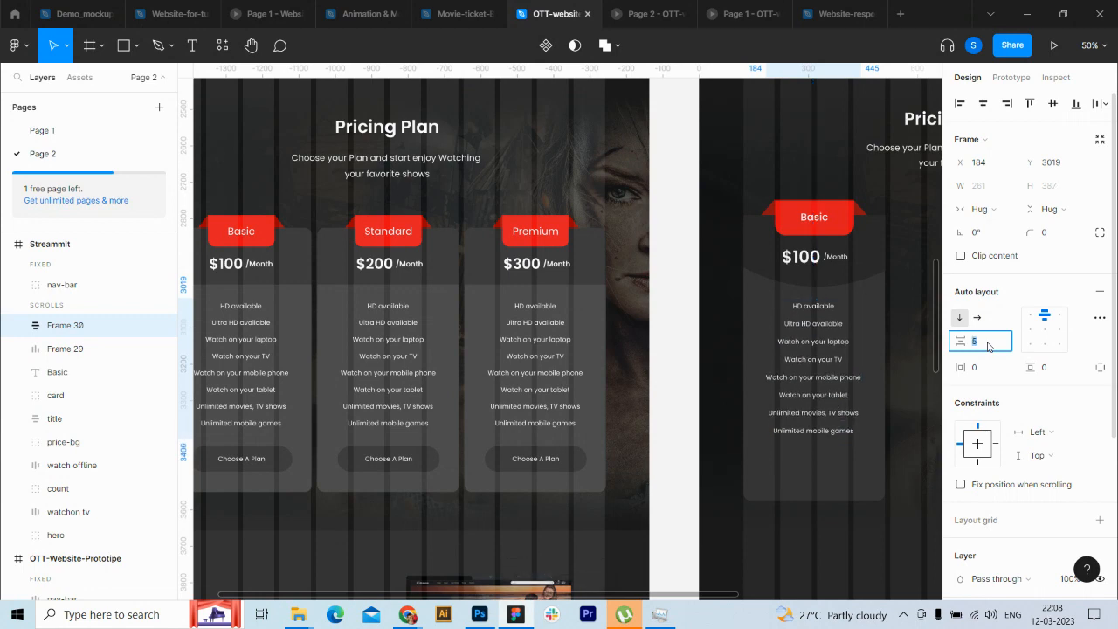
Step: Shorten the new card's background rectangle to a height of 766 px
click(841, 493)
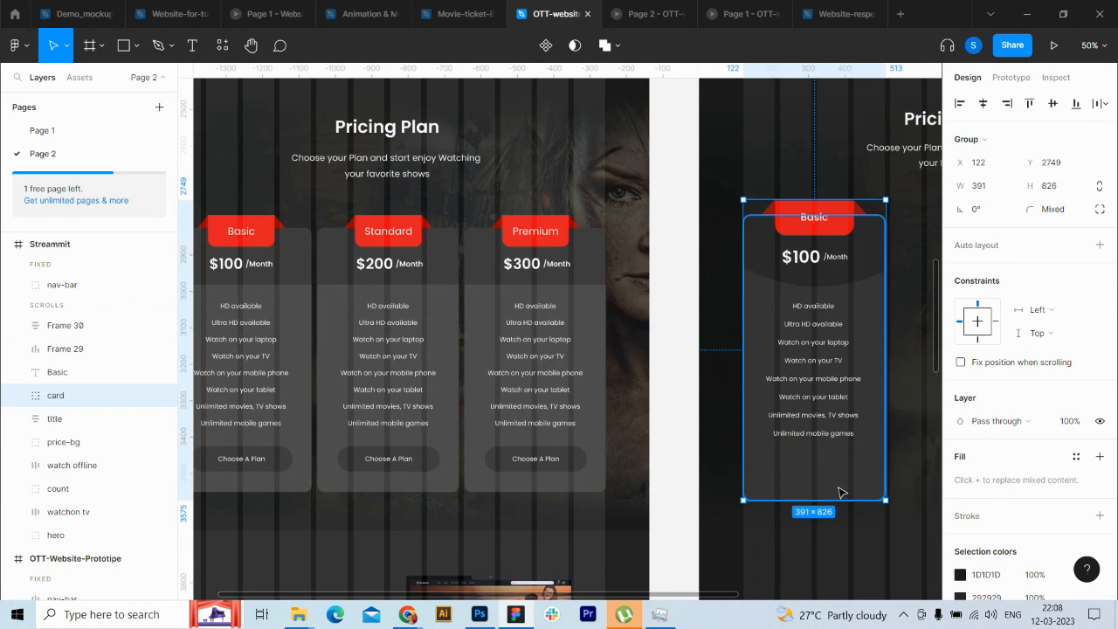
double_click(840, 494)
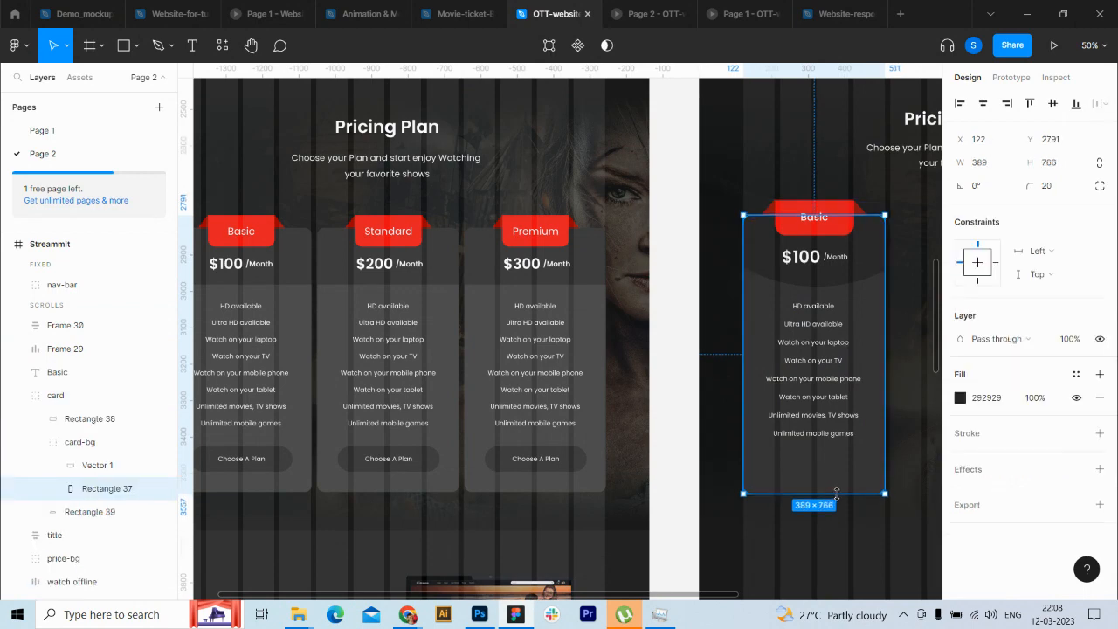
Step: Set the feature list frame's auto layout spacing to 4
click(837, 437)
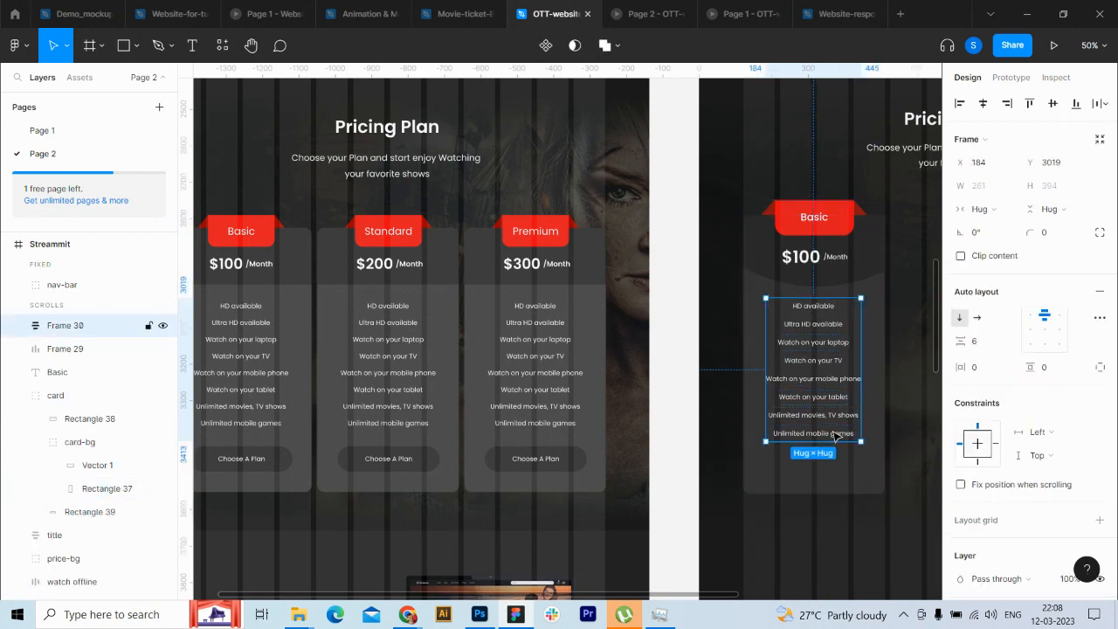
click(989, 344)
text(4)
key(Return)
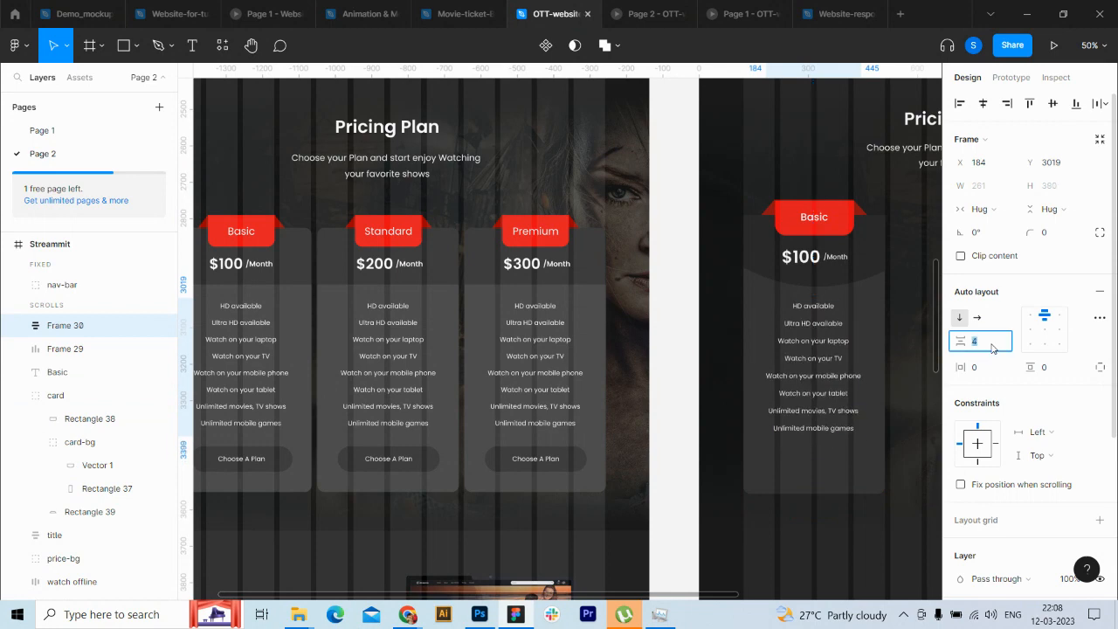
click(689, 385)
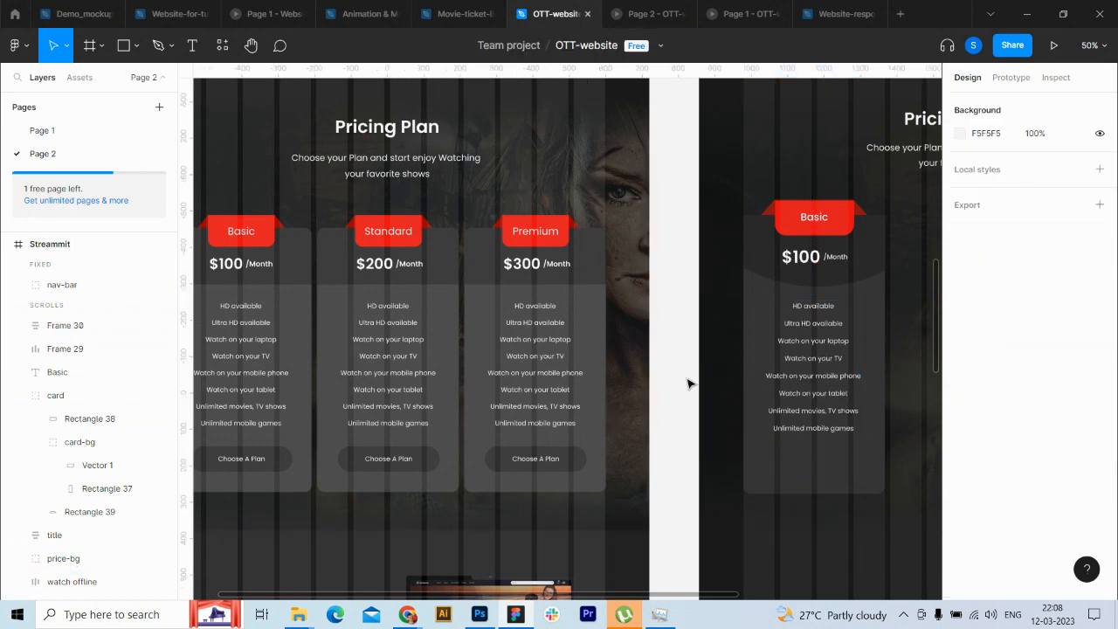
Step: Collapse the card group's layers and rename the feature list frame as plans
click(19, 397)
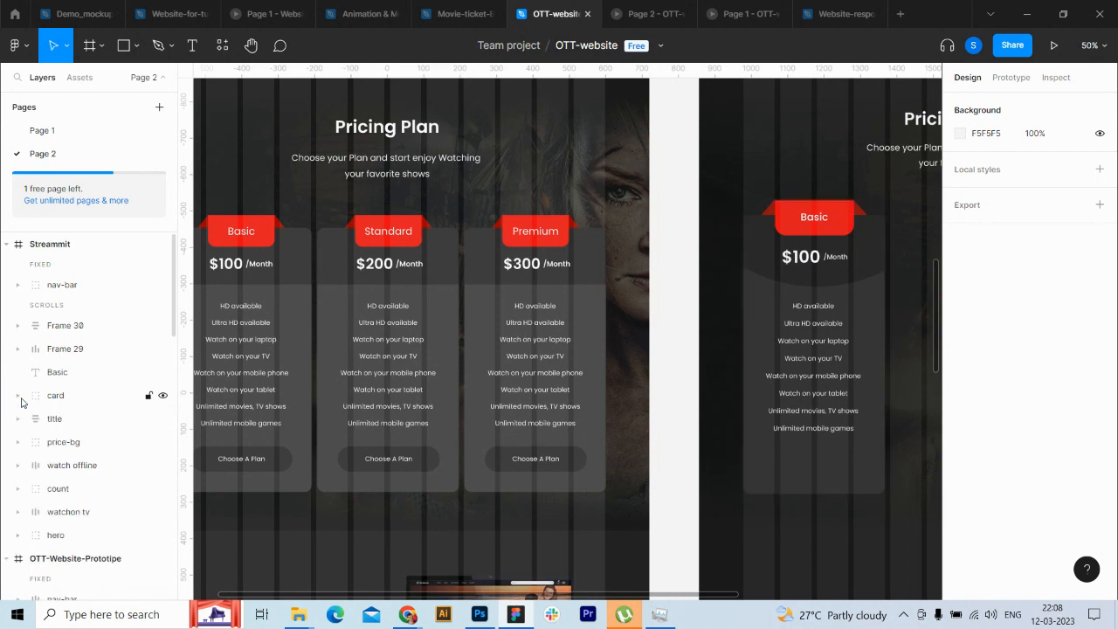
click(75, 330)
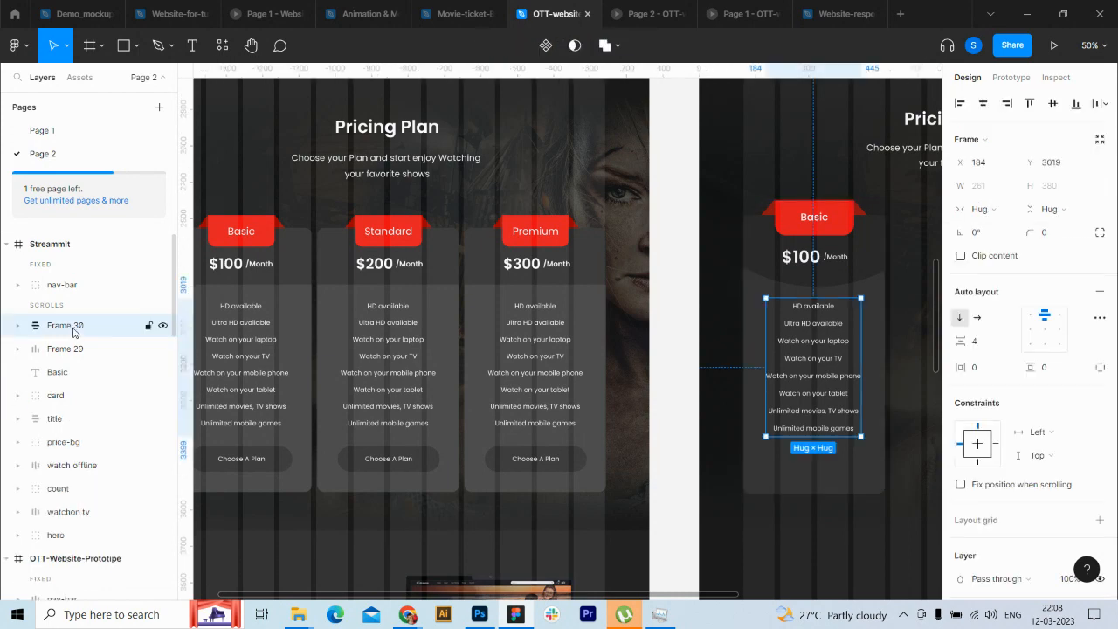
double_click(68, 329)
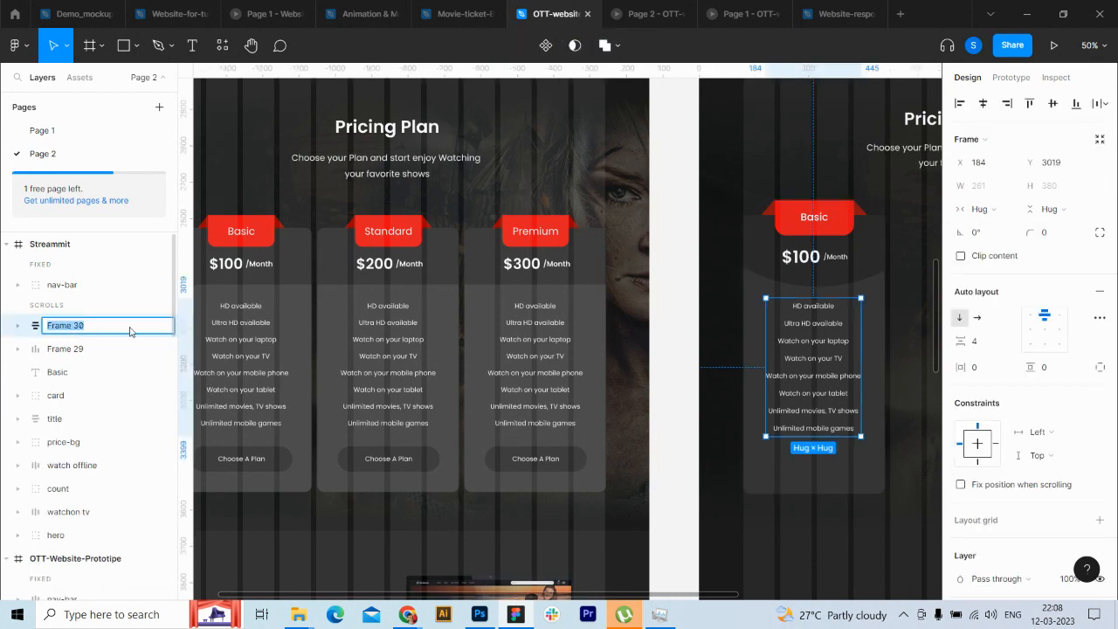
text(plans)
key(Return)
Step: Rename the frame holding the $100 /Month text as price
click(68, 351)
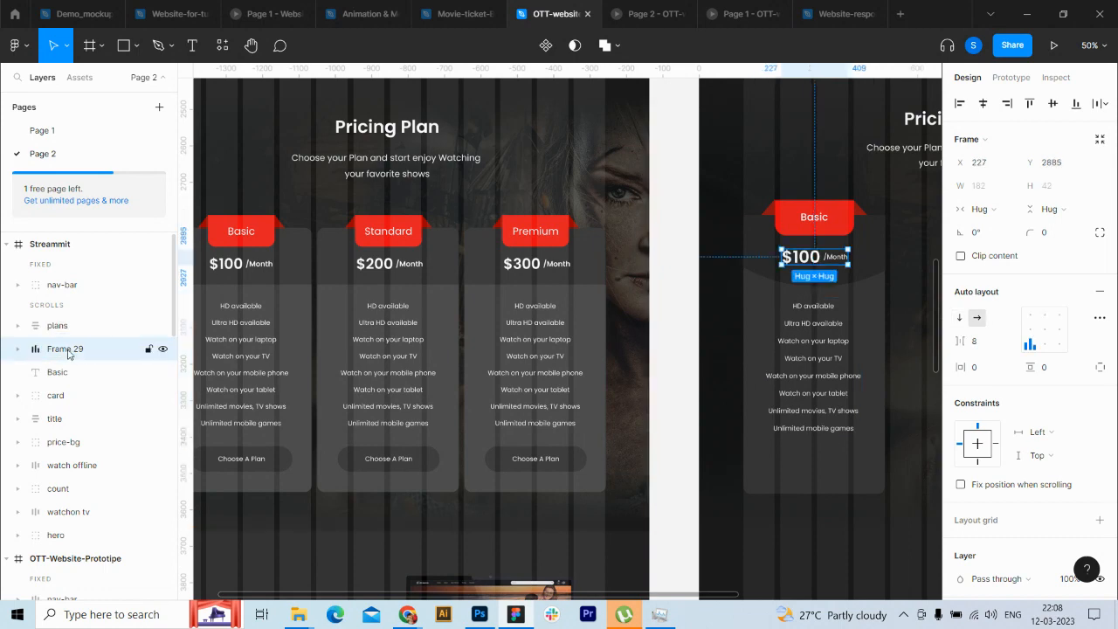
double_click(67, 351)
text(pric)
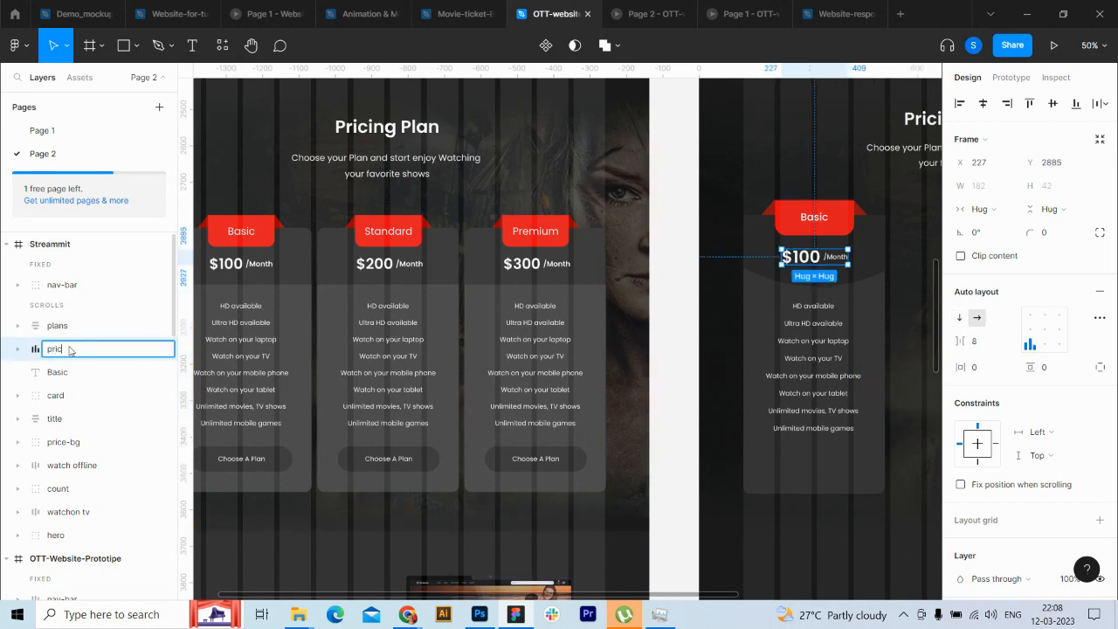
text(e)
key(Return)
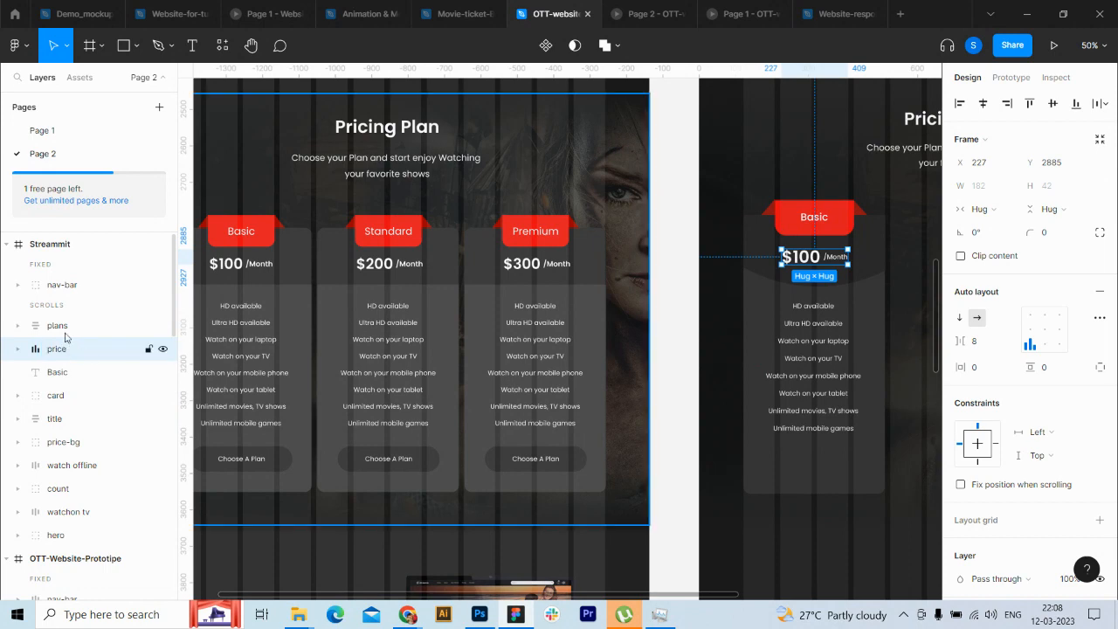
click(66, 331)
shift+click(70, 353)
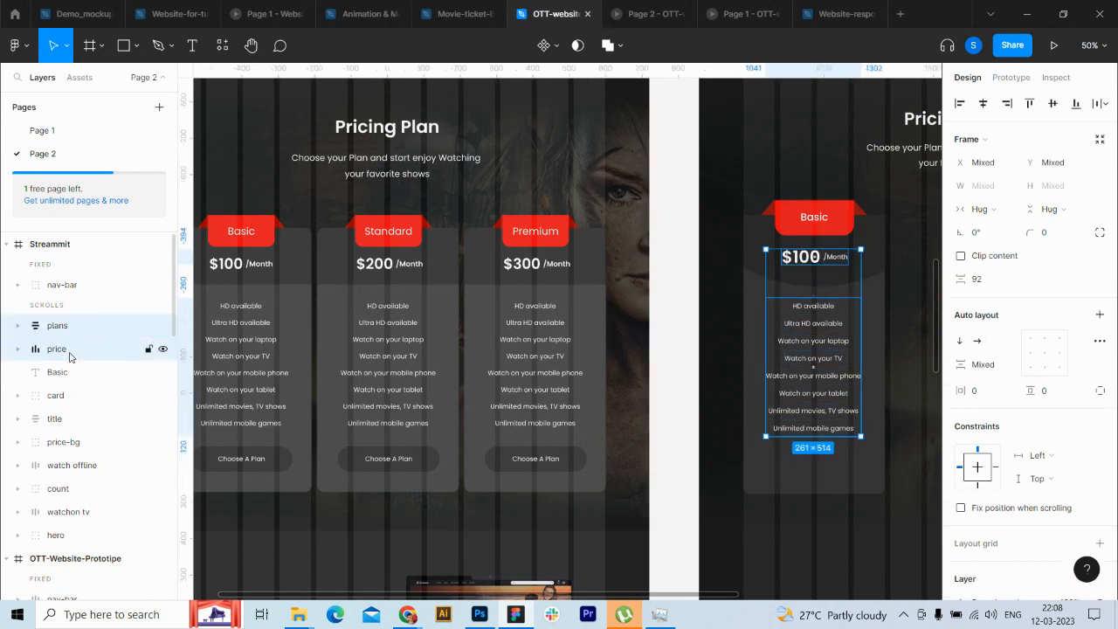
shift+click(72, 376)
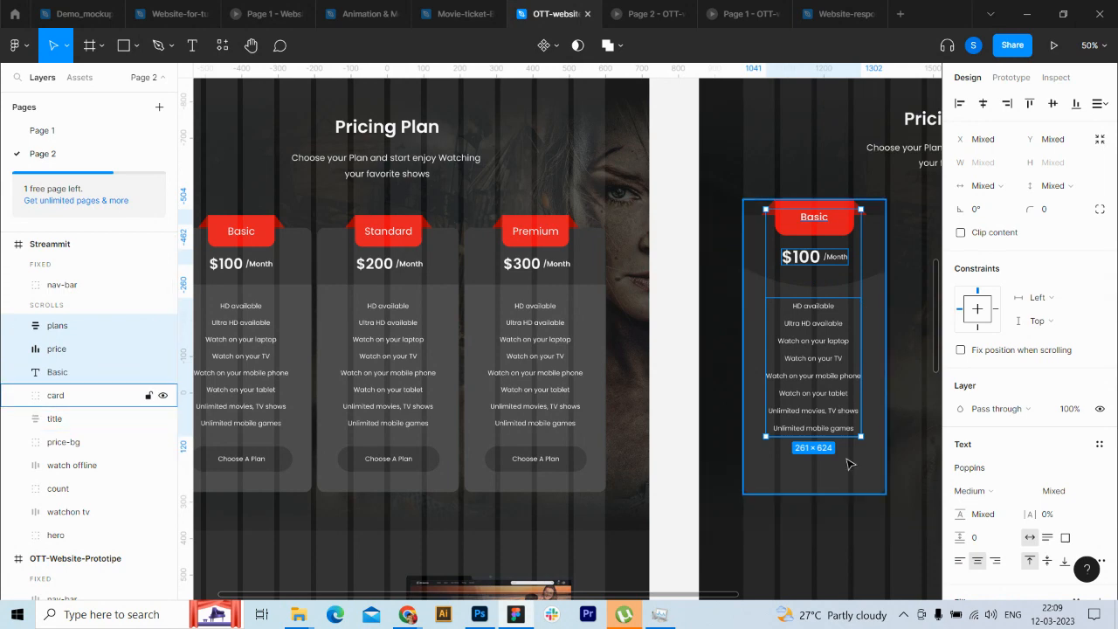
click(688, 461)
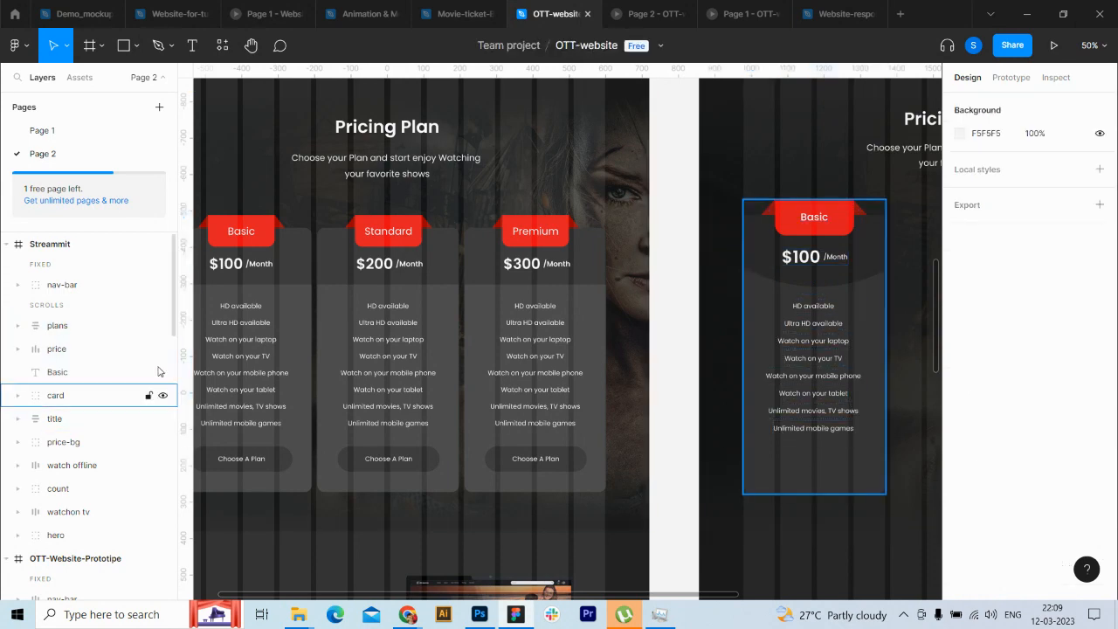
Step: Set the plans frame's horizontal resizing to Fixed width
click(797, 394)
click(1000, 209)
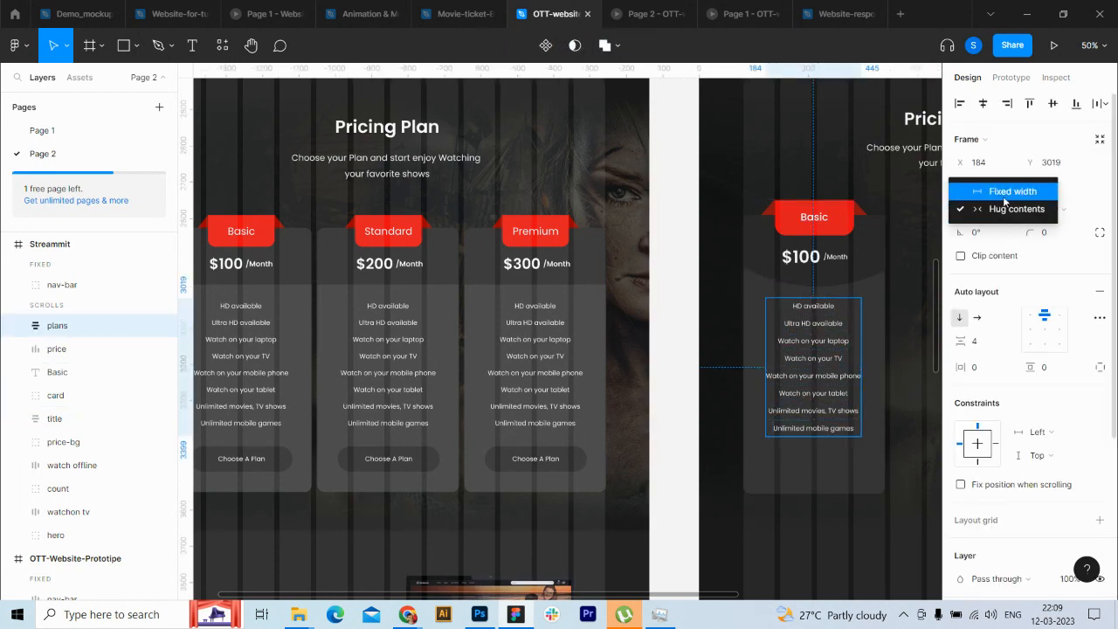
click(1005, 190)
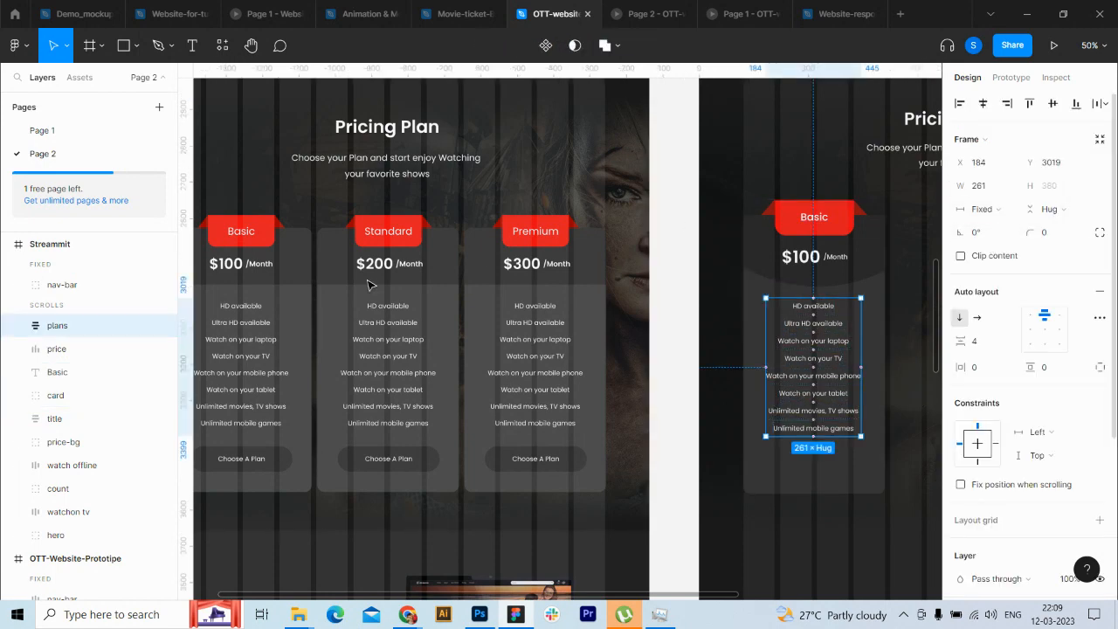
Step: Set all eight text lines inside the plans frame to fill its width horizontally
click(17, 325)
click(70, 349)
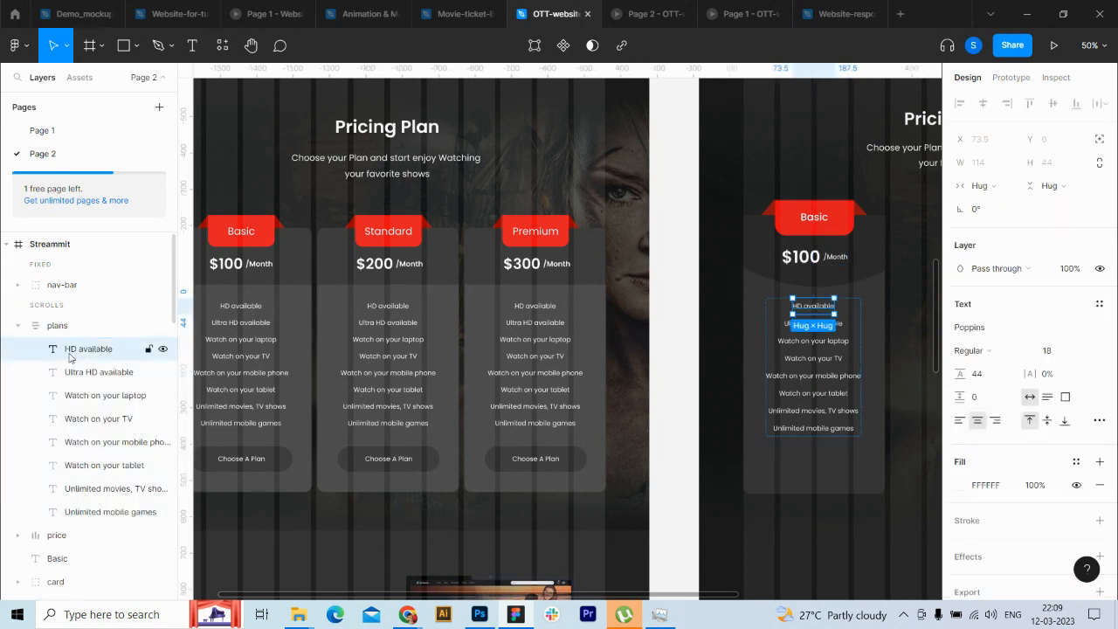
shift+click(113, 512)
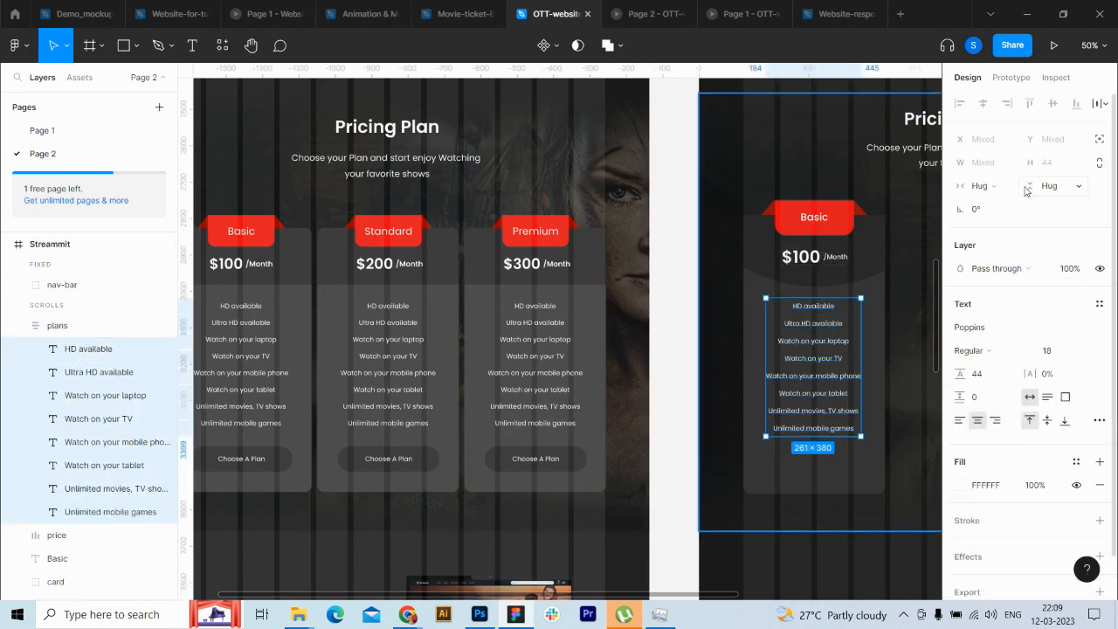
click(1000, 185)
click(1004, 208)
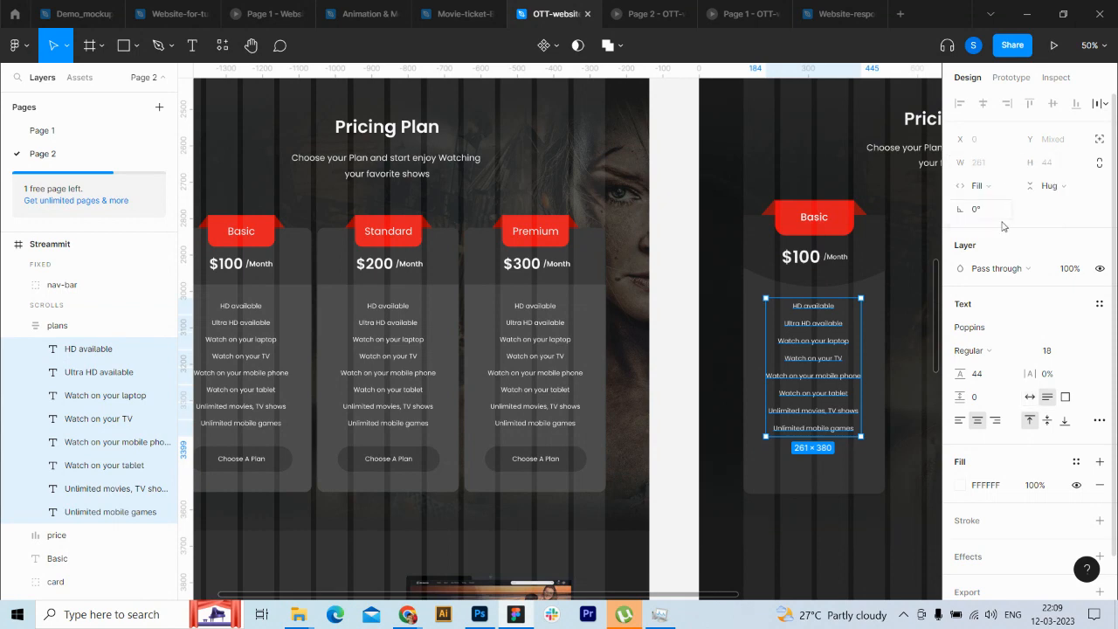
click(17, 324)
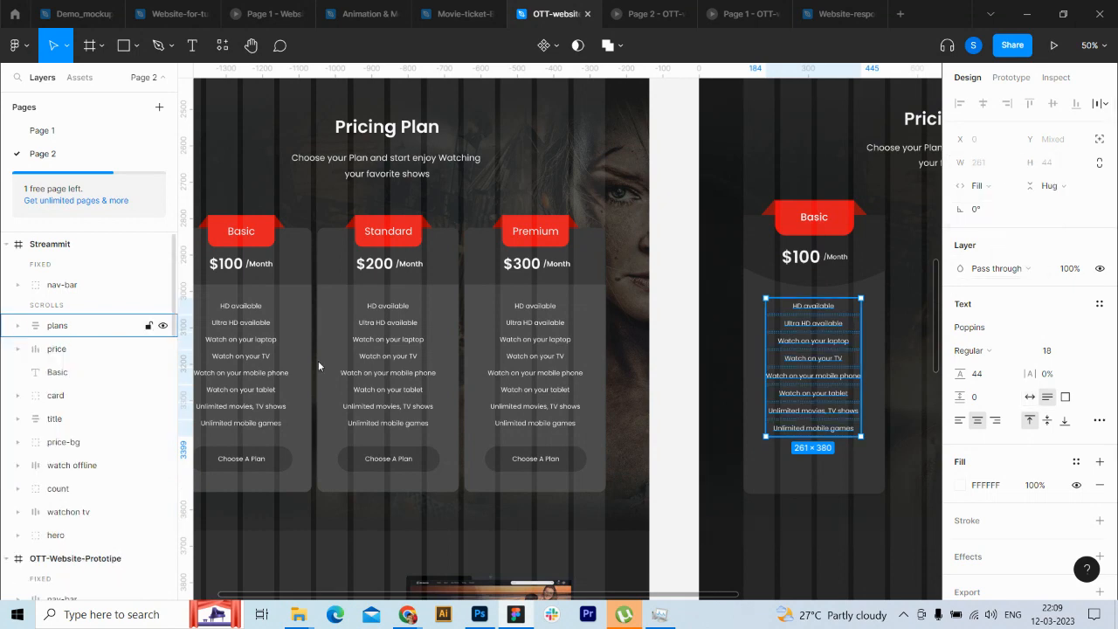
Step: Set the plans frame's horizontal constraint to Scale
click(54, 326)
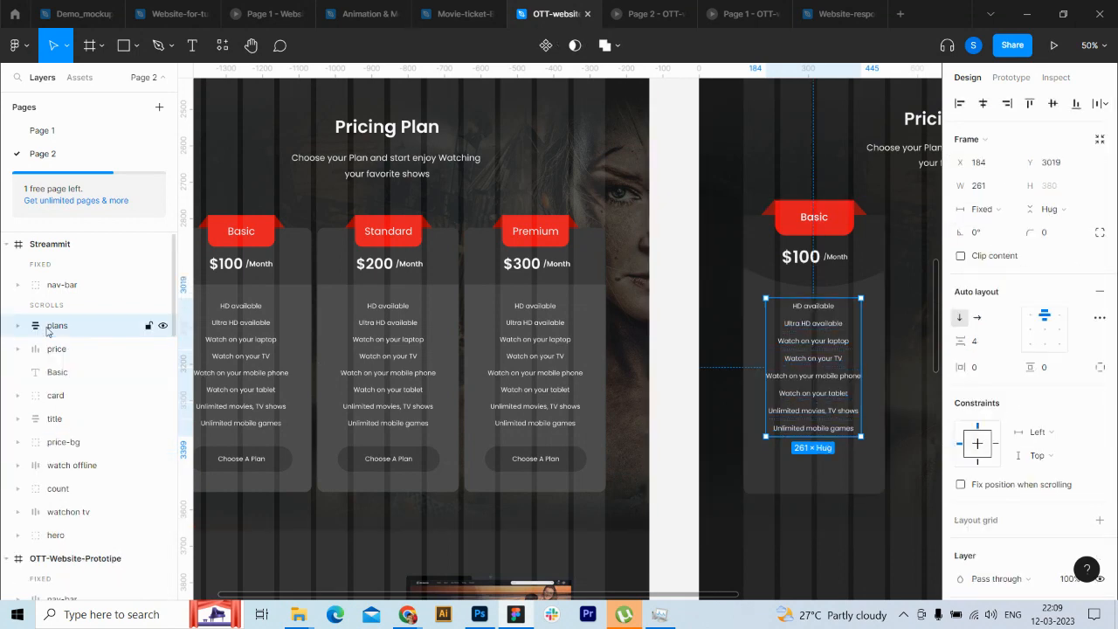
click(1057, 431)
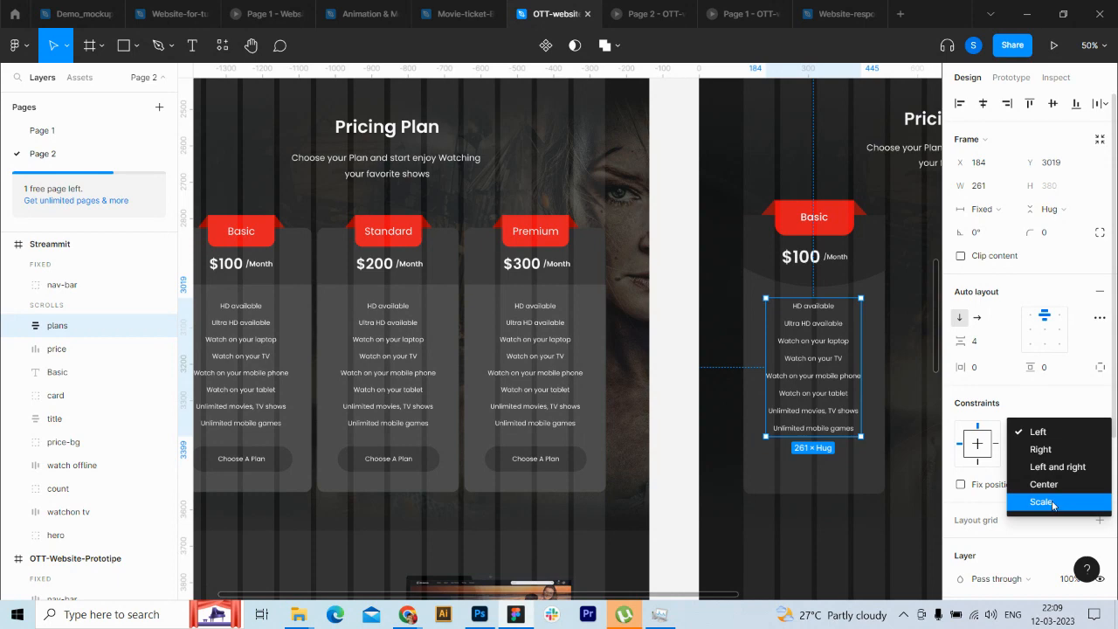
click(1044, 502)
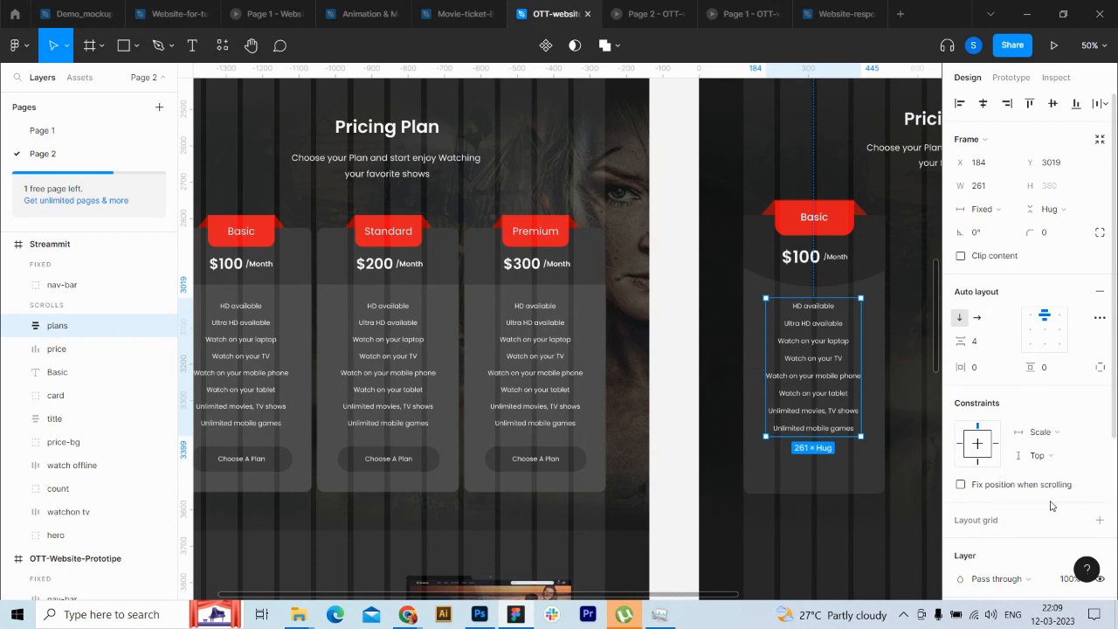
click(57, 355)
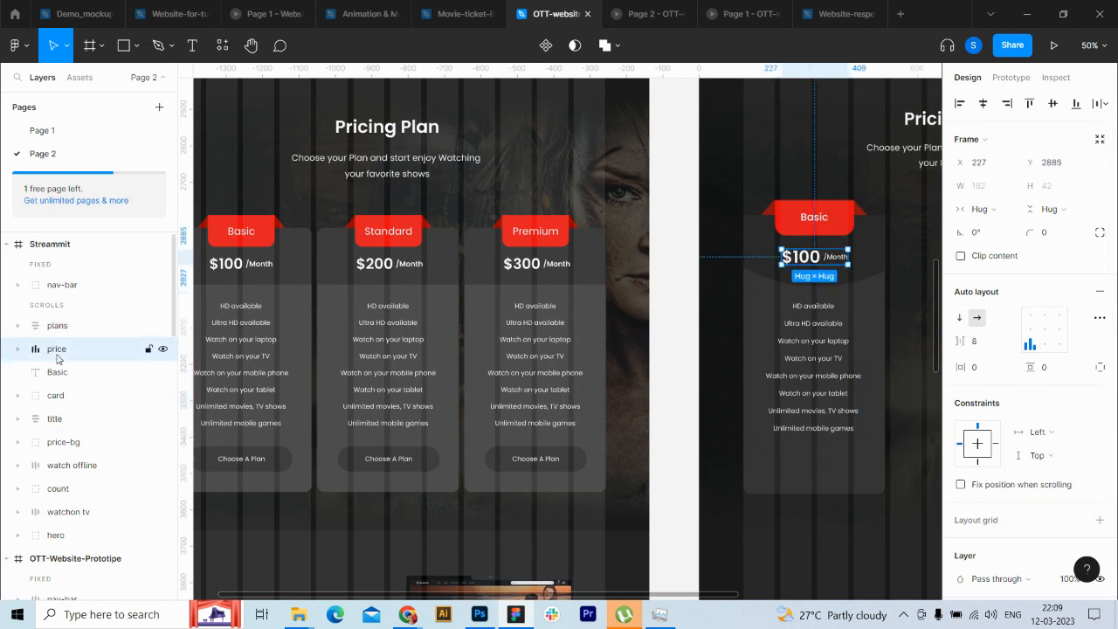
click(17, 325)
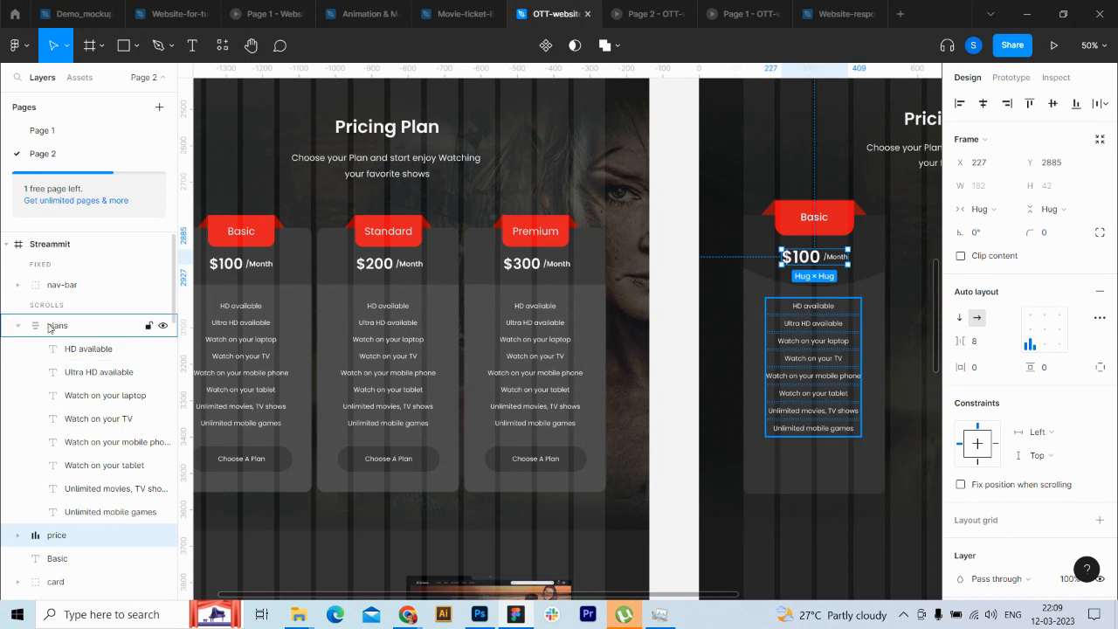
click(18, 325)
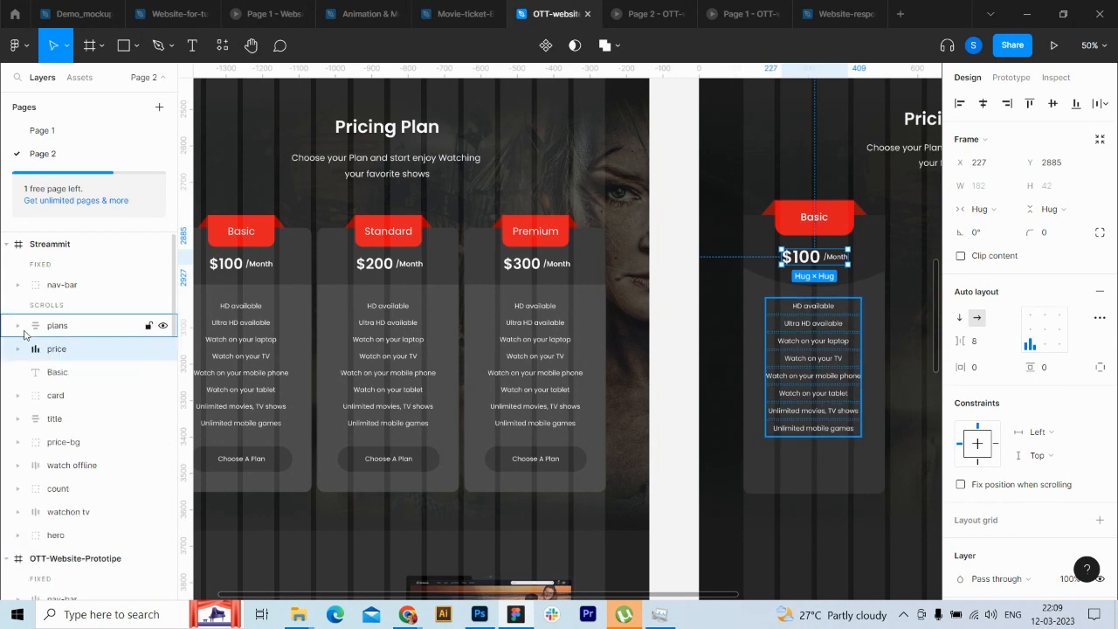
Step: Draw a 202 × 72 rectangle below the Basic card's feature list, filled with 151515 and with corner radius 50
click(124, 47)
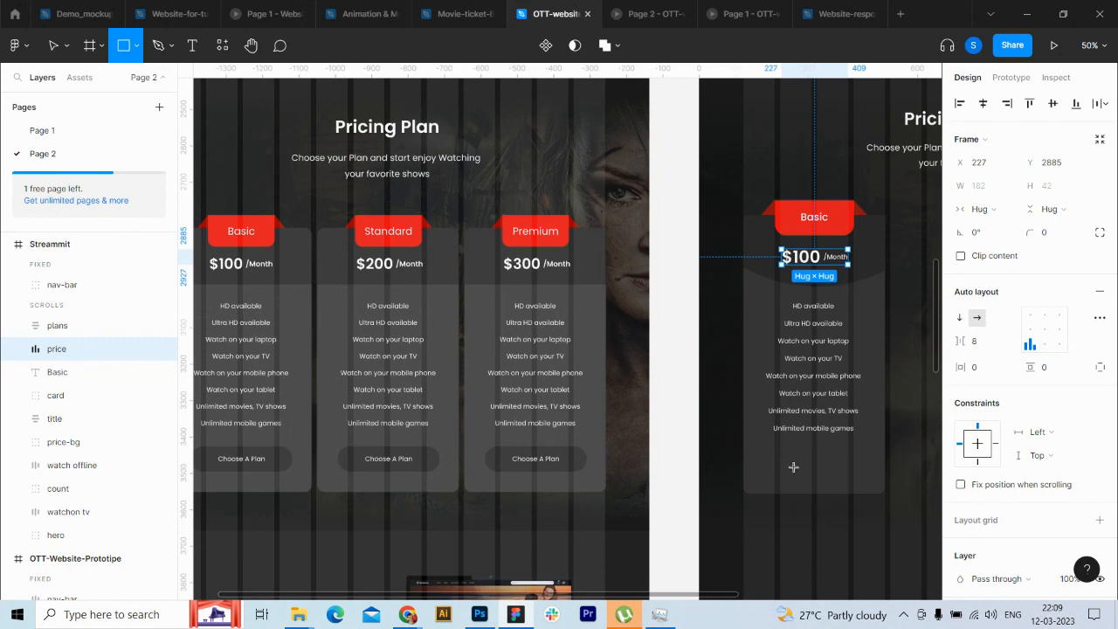
mouse_move(774, 454)
mouse_down()
mouse_move(852, 481)
mouse_move(817, 450)
mouse_up()
click(960, 421)
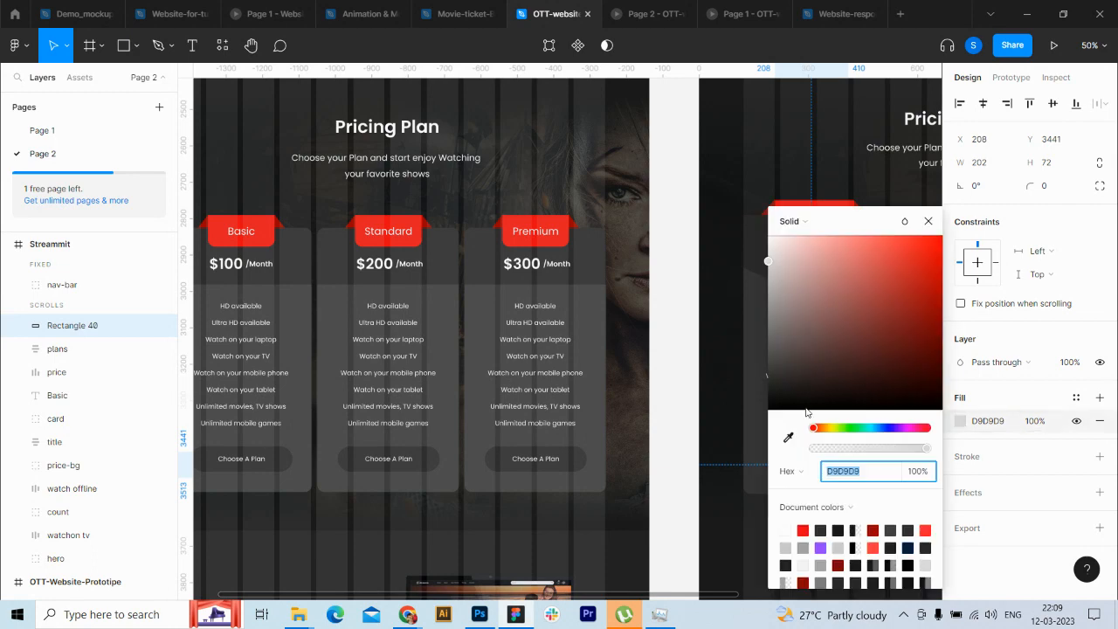
drag(772, 393, 769, 381)
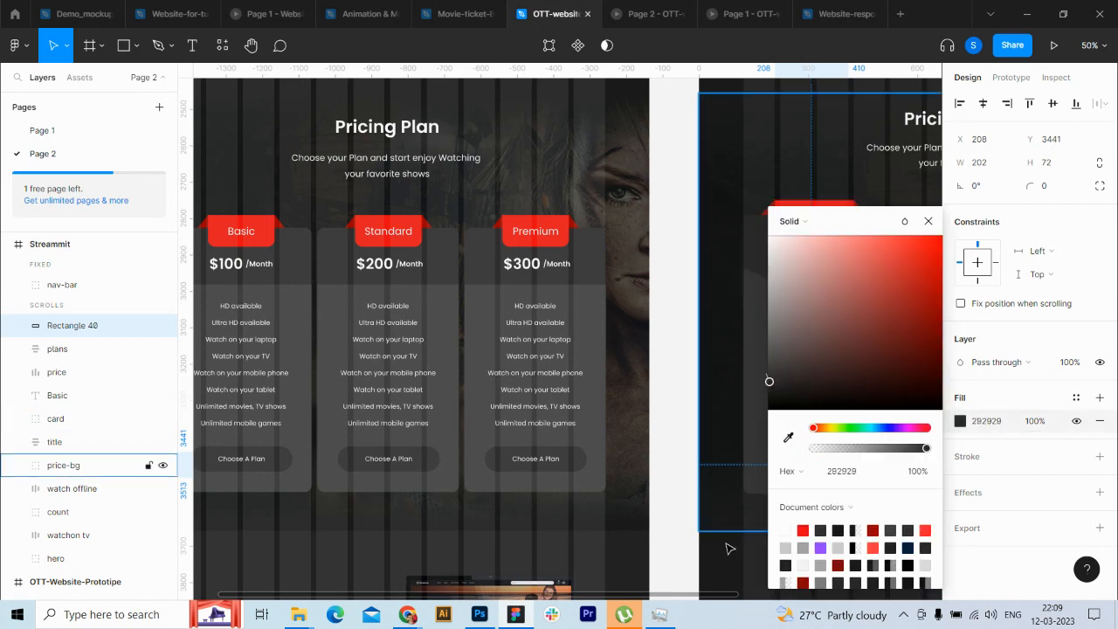
scroll(749, 599, right, 5)
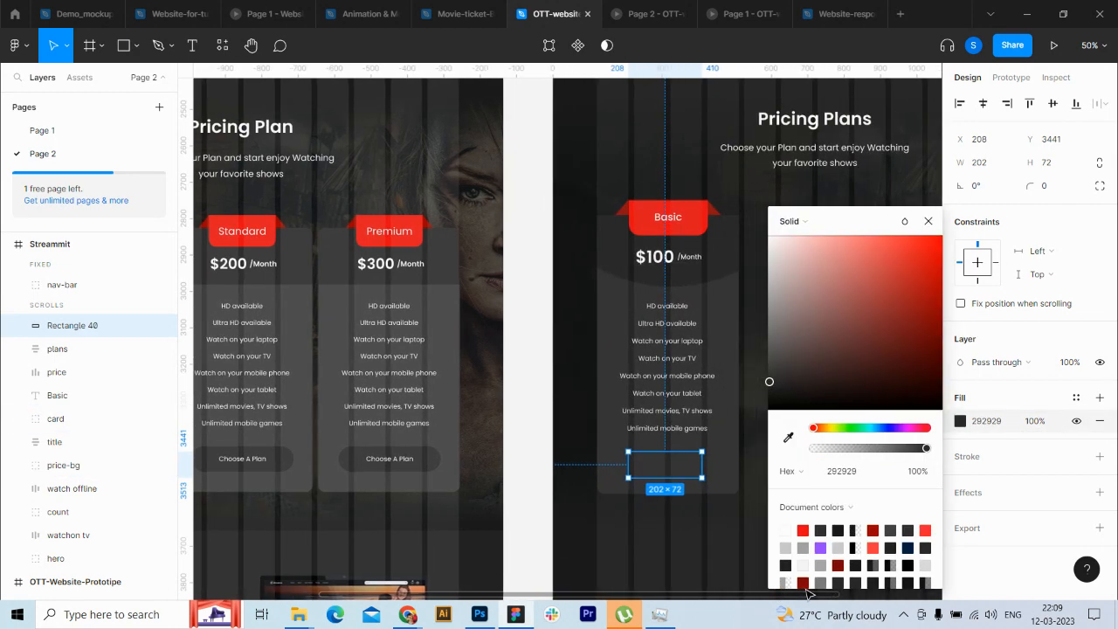
drag(769, 390, 759, 399)
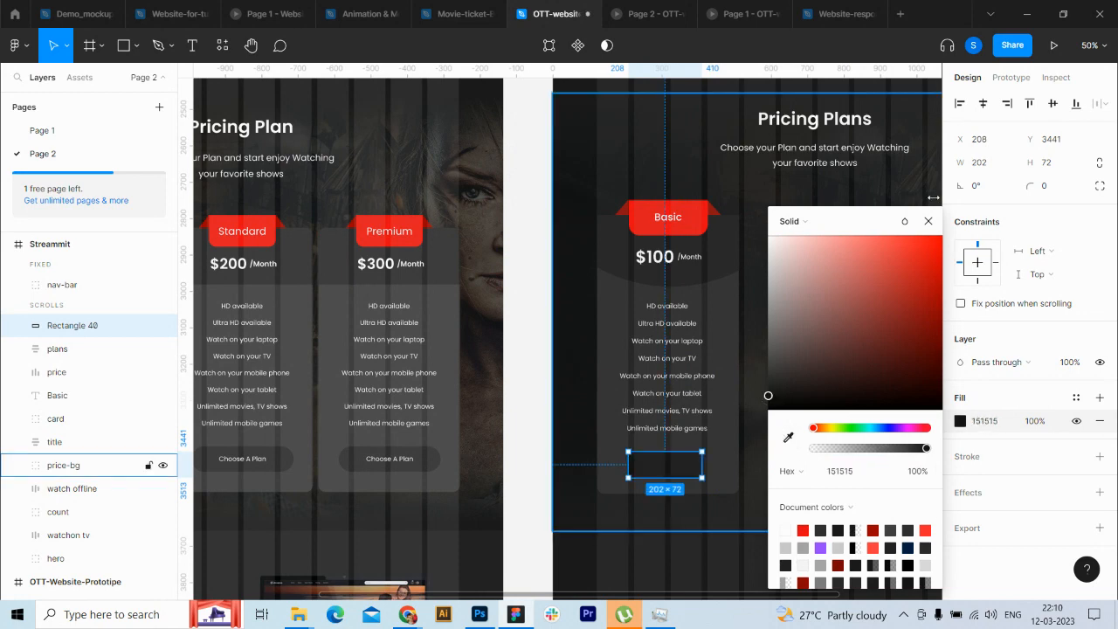
key(Escape)
click(1054, 194)
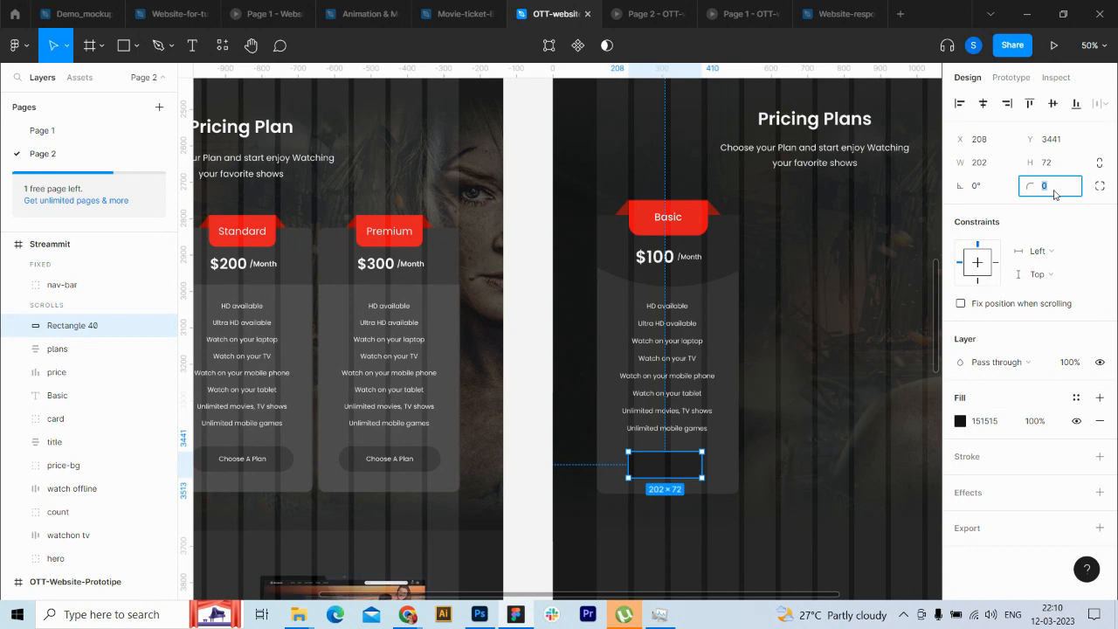
key(Return)
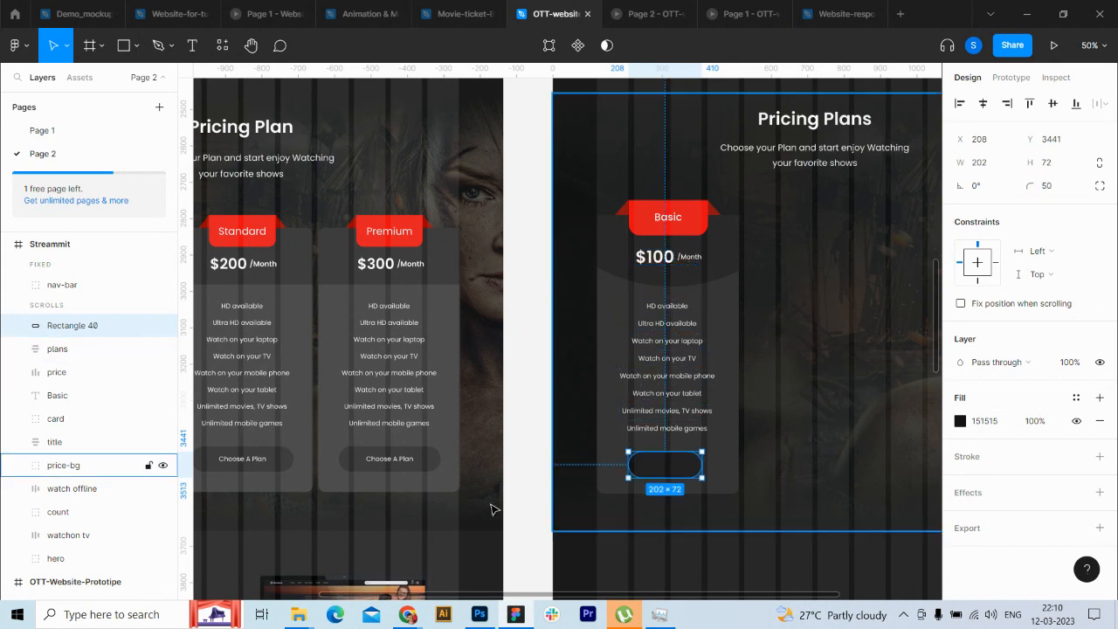
Step: Centre the rounded rectangle horizontally on the card and move it up to Y 3437
ctrl+click(55, 418)
click(983, 103)
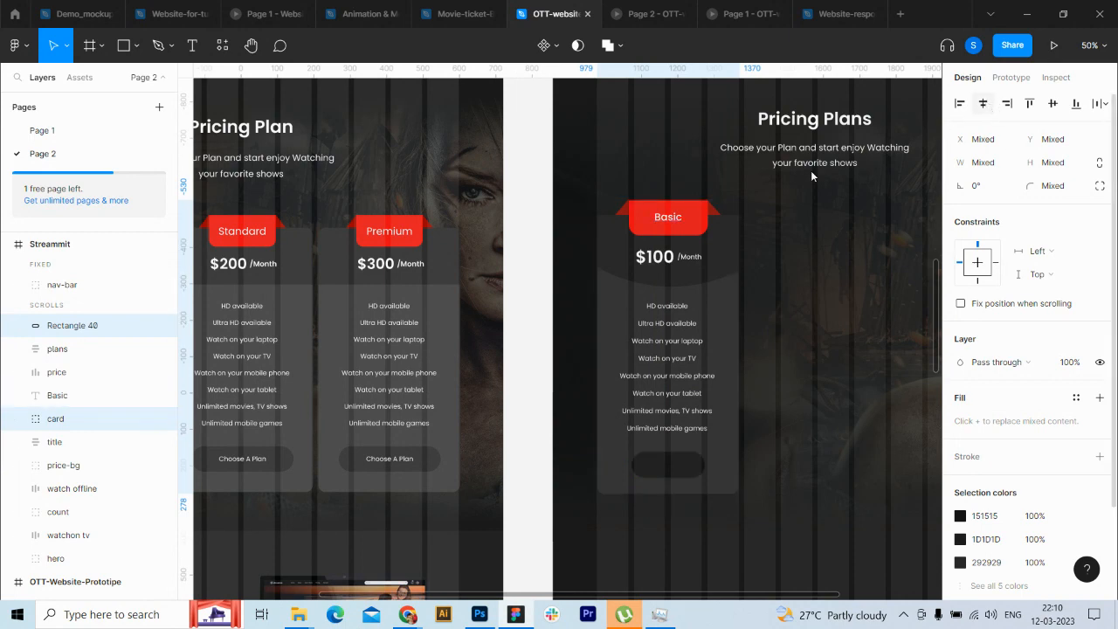
click(78, 327)
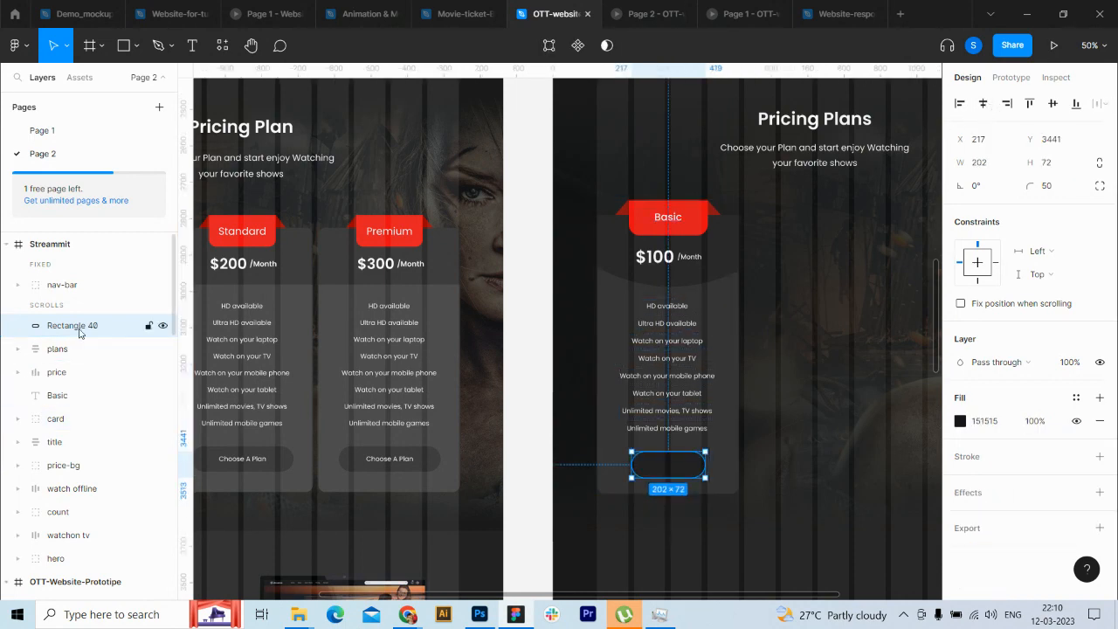
key(Up)
key(Up)
key(Up)
key(Up)
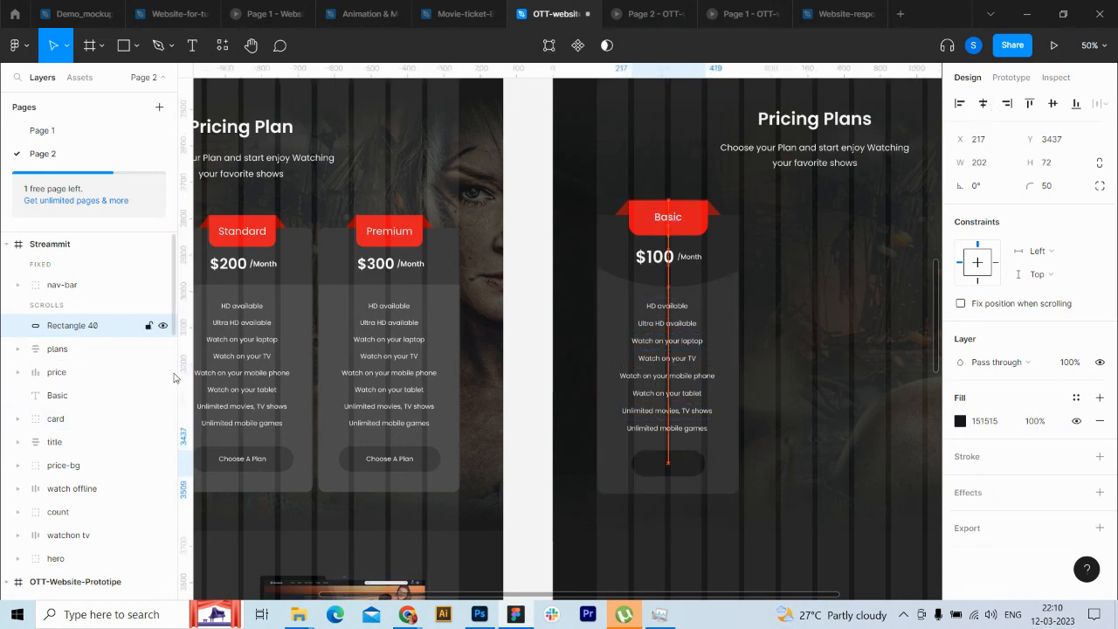
Step: Add the text label "Choose A Plan" over the rounded rectangle
key(t)
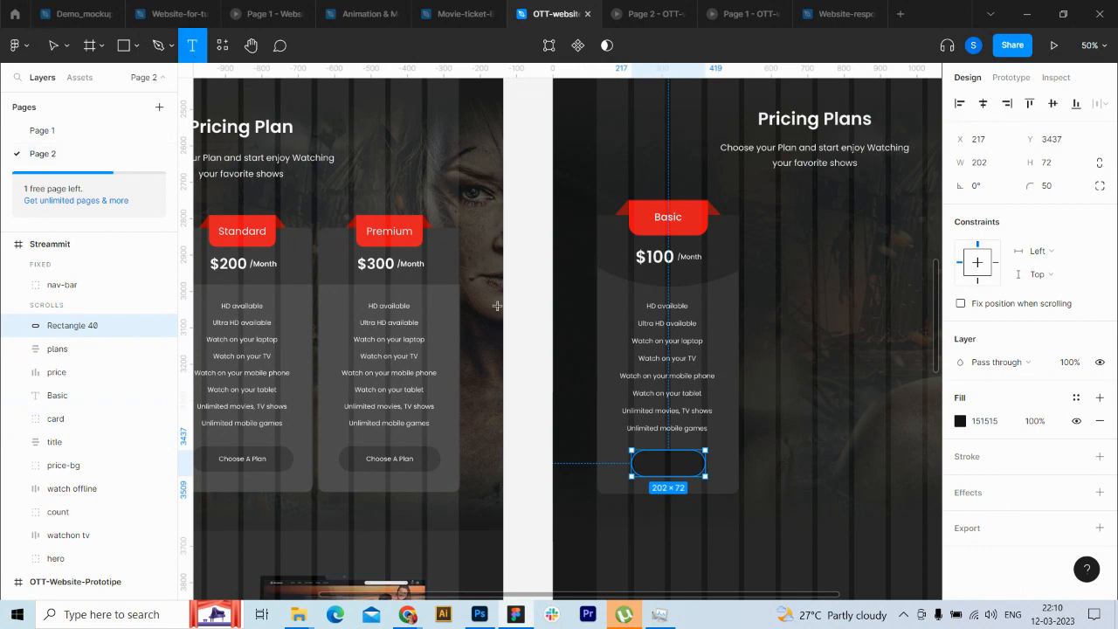
click(650, 463)
text(C)
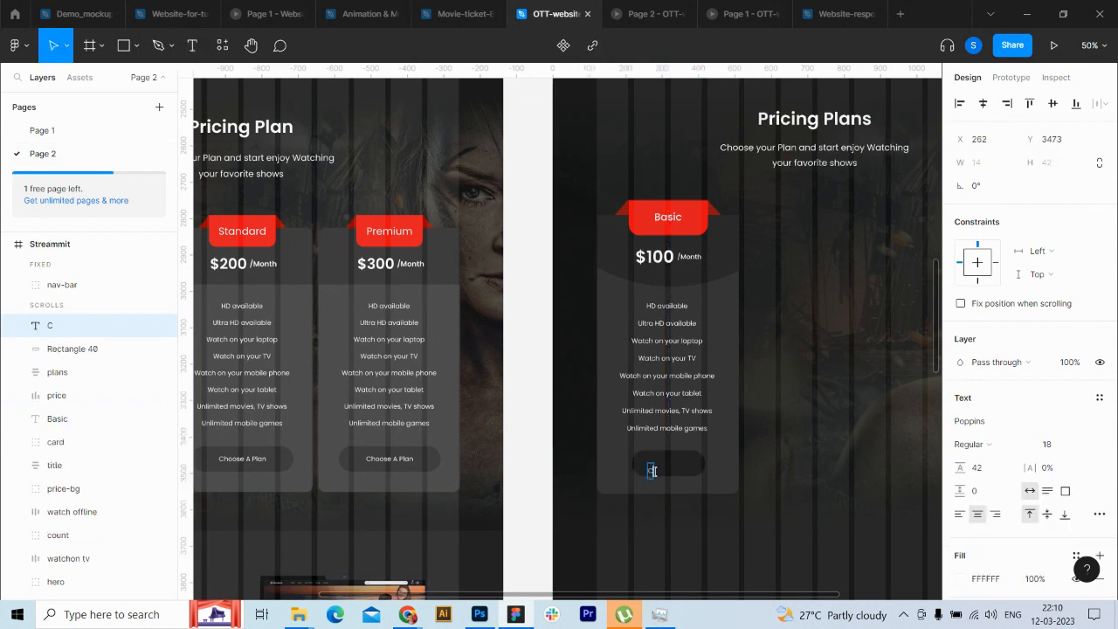
text(hoose)
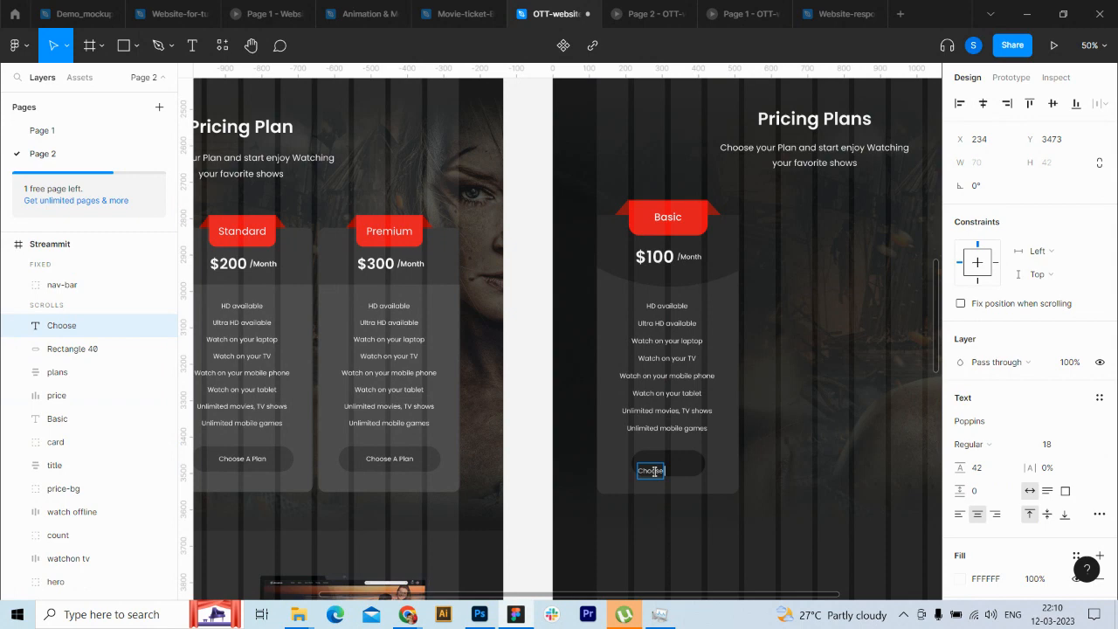
text( A Plan)
key(Escape)
Step: Move the Choose A Plan label up to Y 3453 inside the rounded rectangle and align their horizontal centres
key(shift+Right)
key(shift+Right)
key(shift+Right)
key(shift+Right)
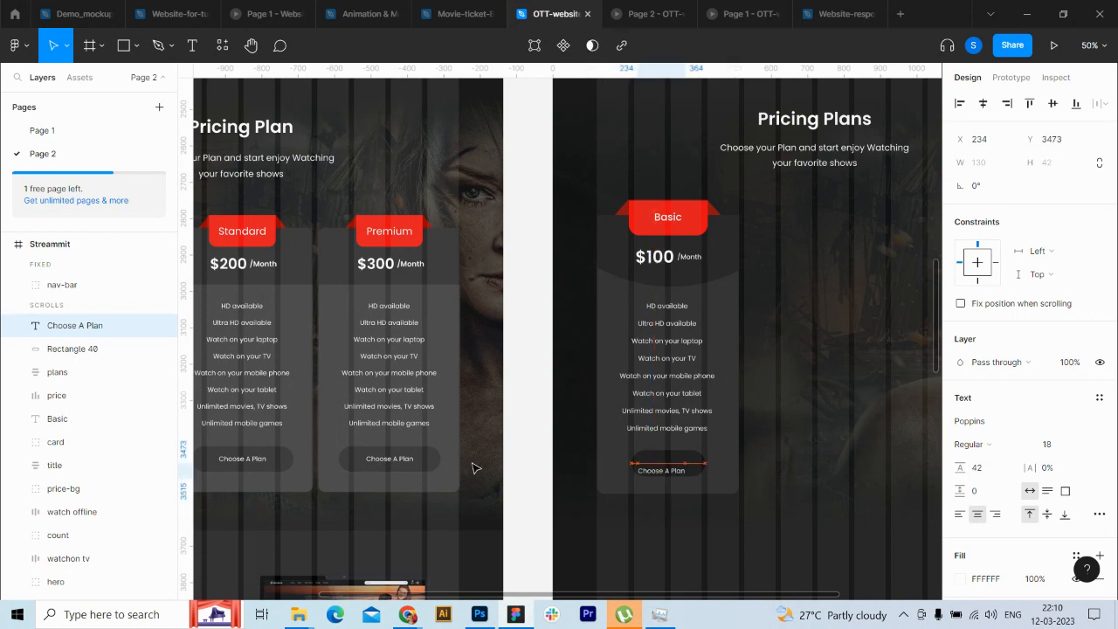
key(shift+Up)
key(shift+Up)
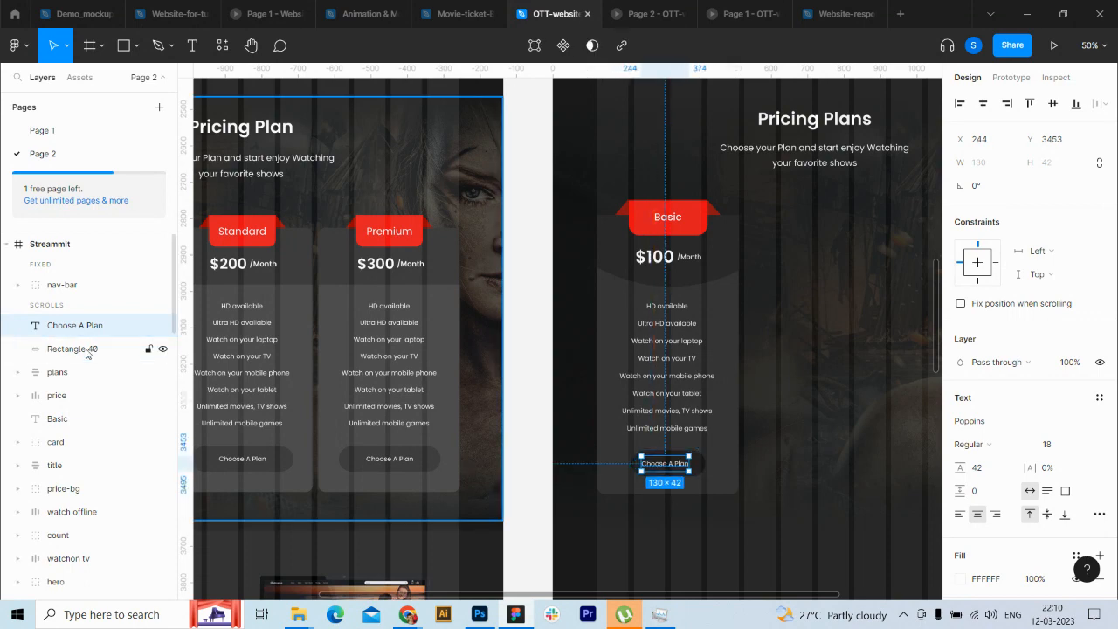
shift+click(87, 348)
click(983, 104)
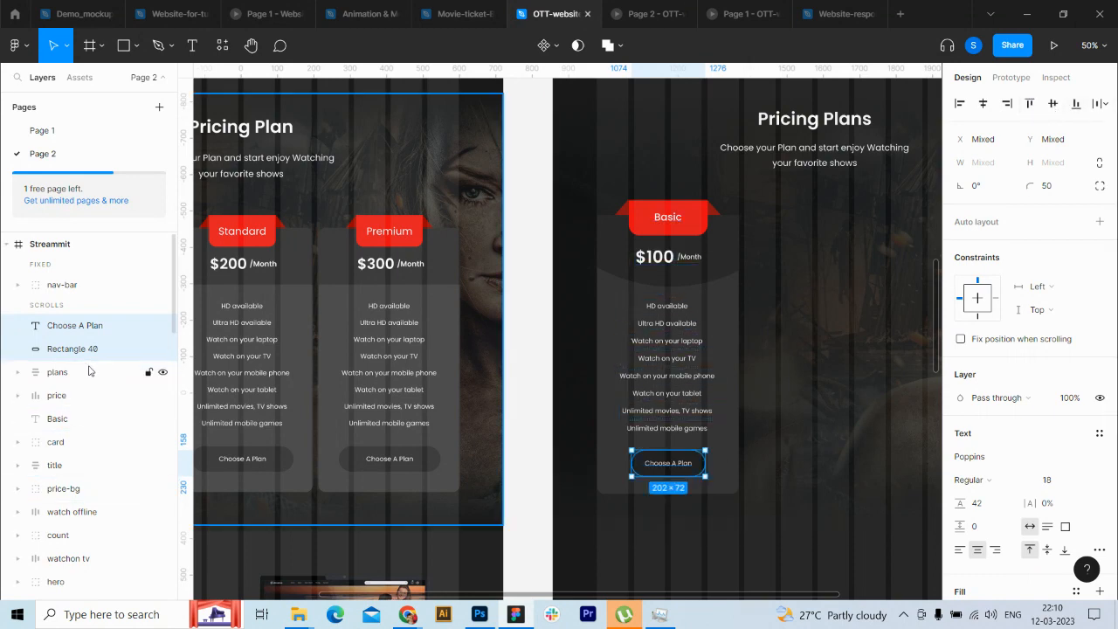
Step: Turn the Choose A Plan label and its rectangle into one auto layout frame with centred content
key(shift+a)
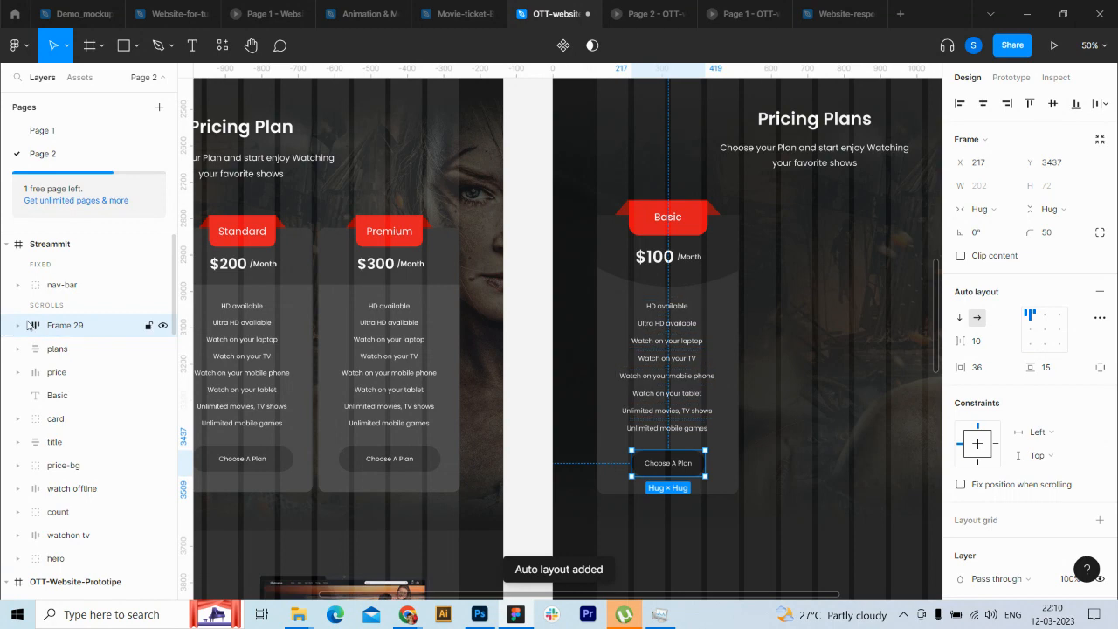
click(16, 327)
click(19, 327)
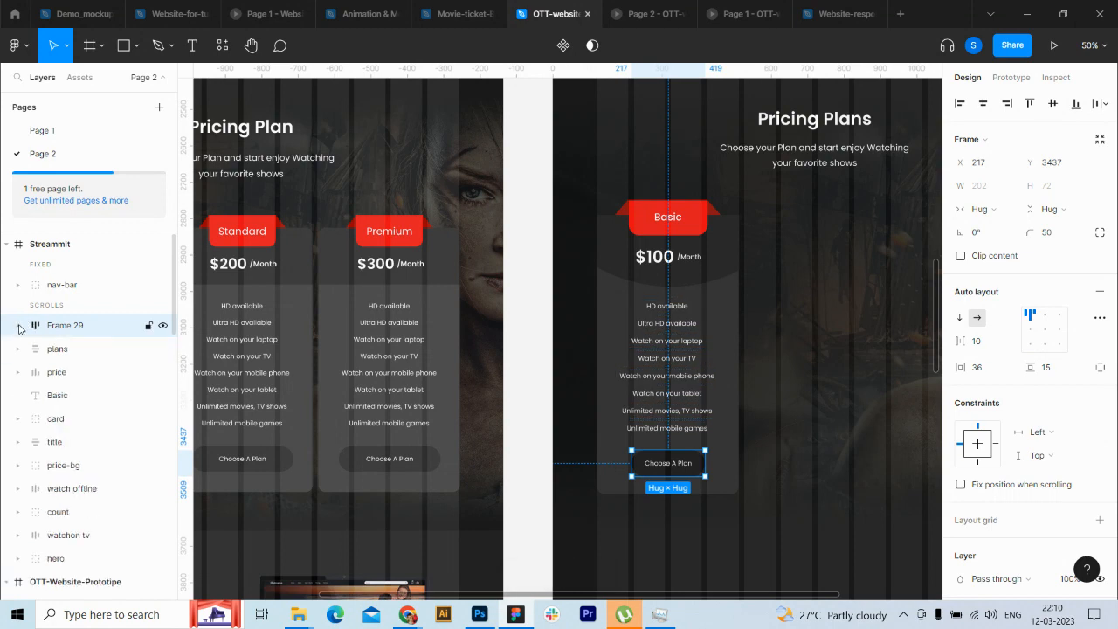
click(18, 325)
click(19, 325)
click(524, 504)
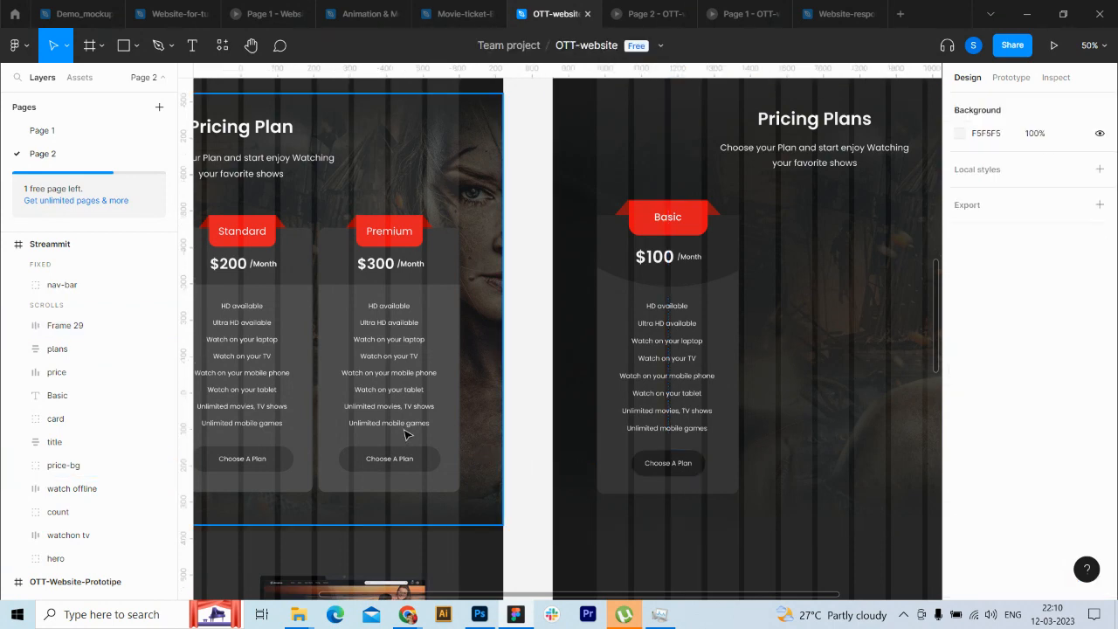
Step: Hide the layout grid of the Streammit frame
key(ctrl+minus)
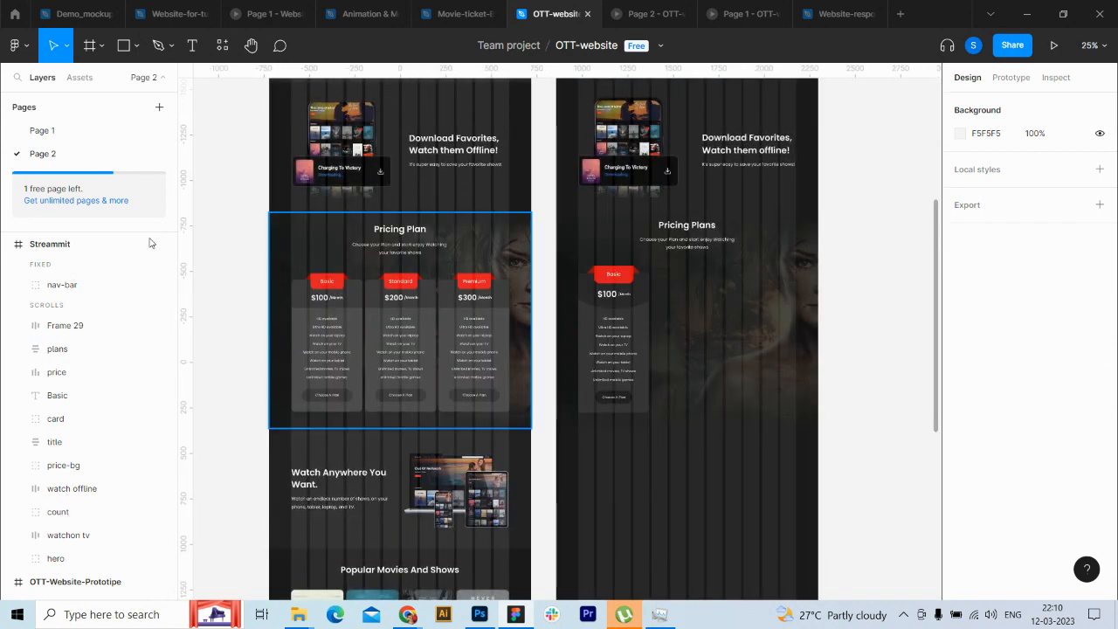
click(67, 248)
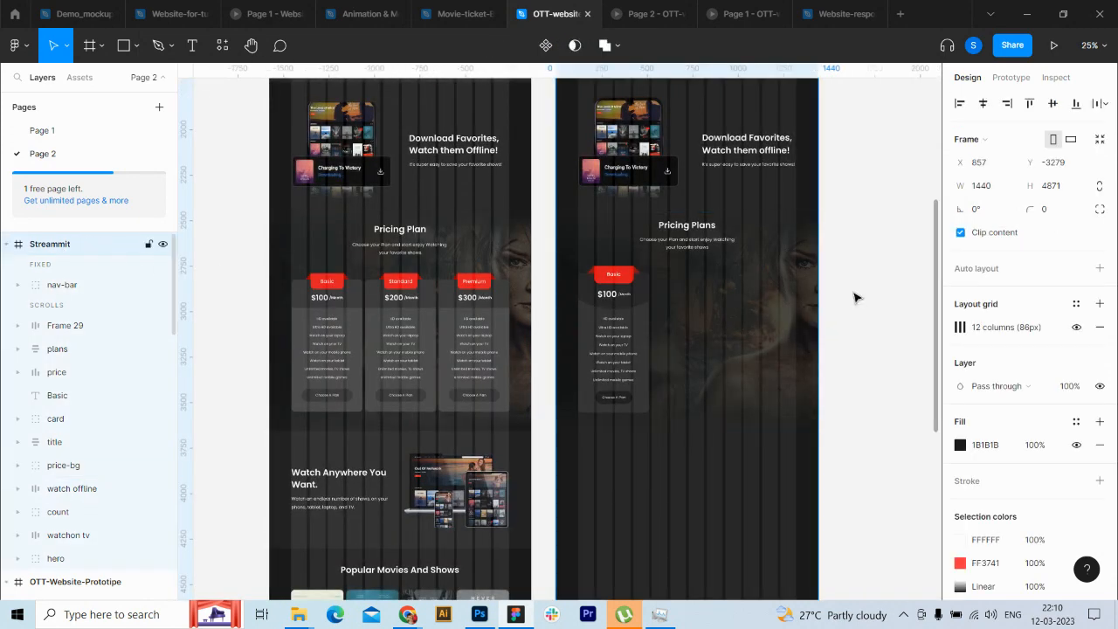
click(1076, 326)
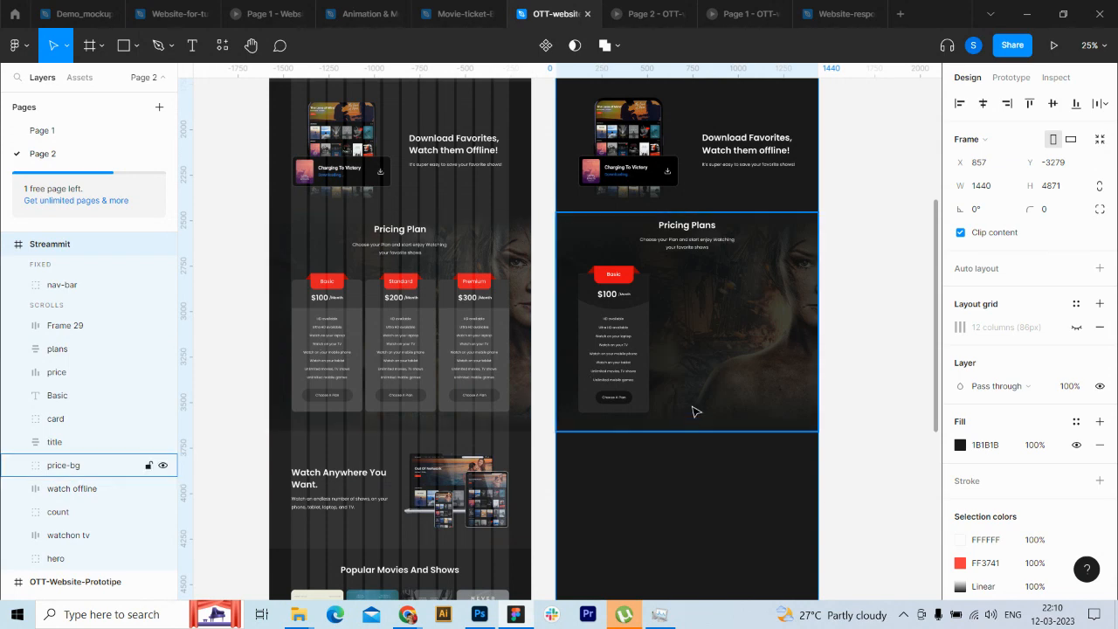
Step: Group the button frame, plans, price, Basic and card layers and rename the group as card01
click(67, 327)
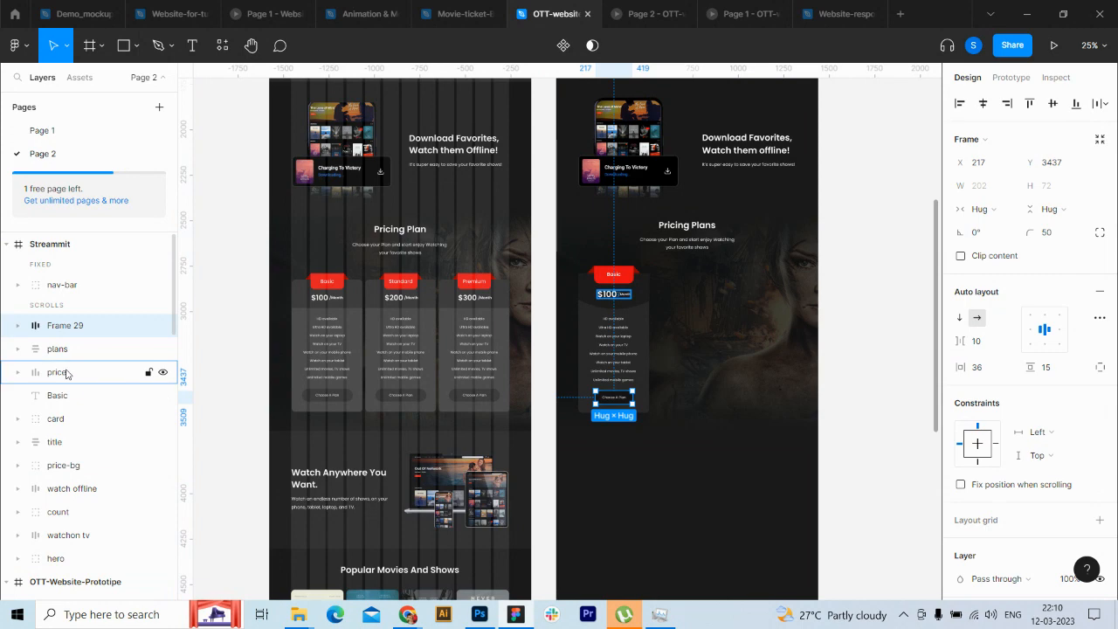
shift+click(73, 419)
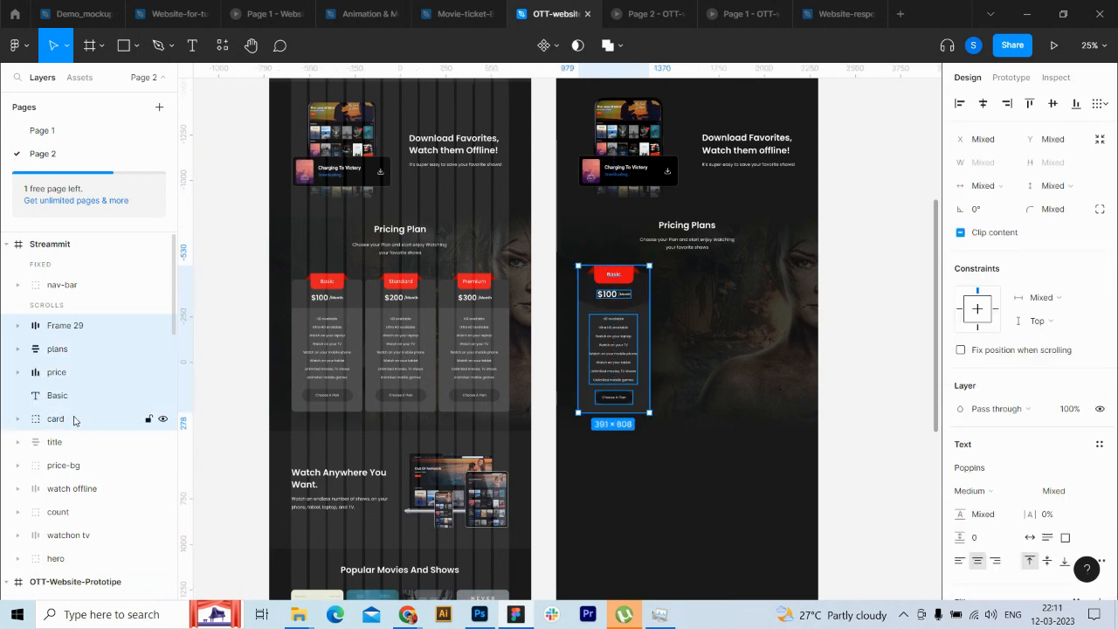
key(ctrl+g)
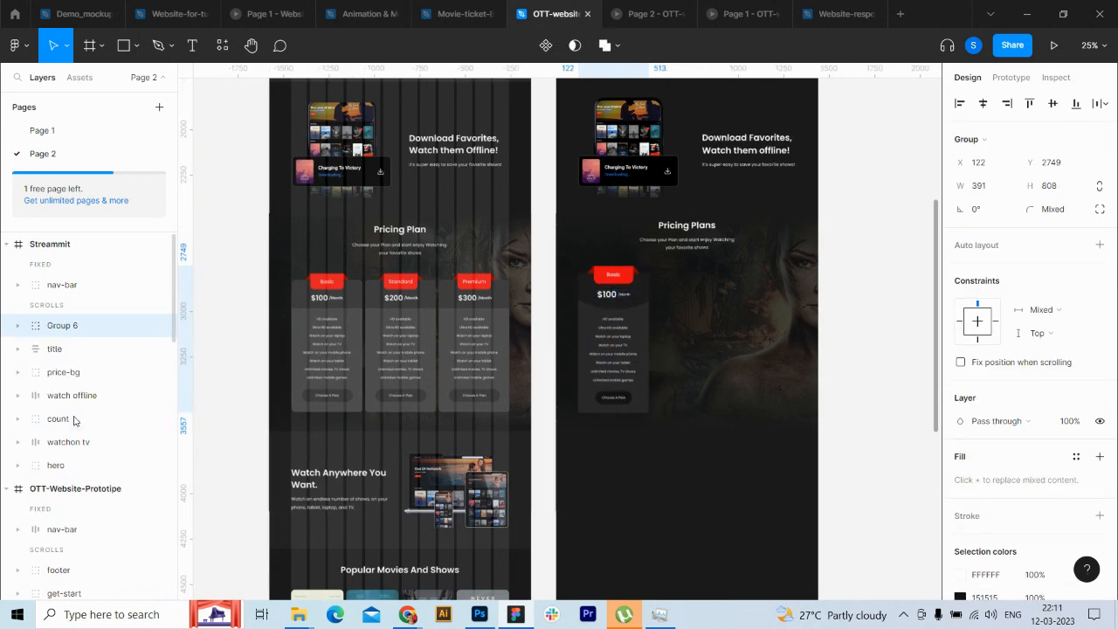
double_click(63, 325)
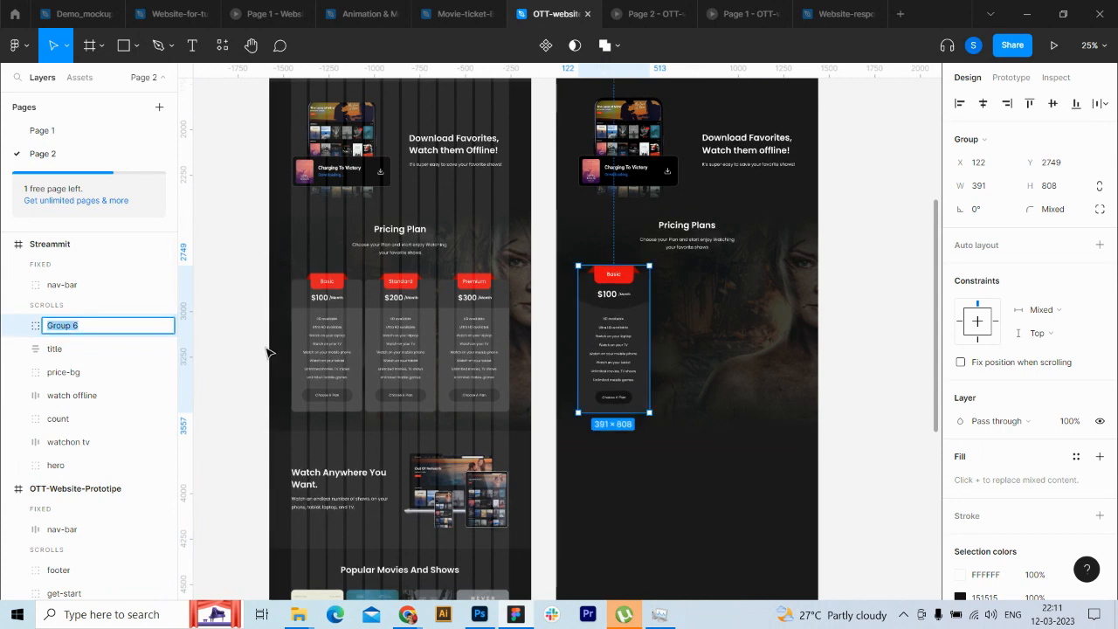
text(card01)
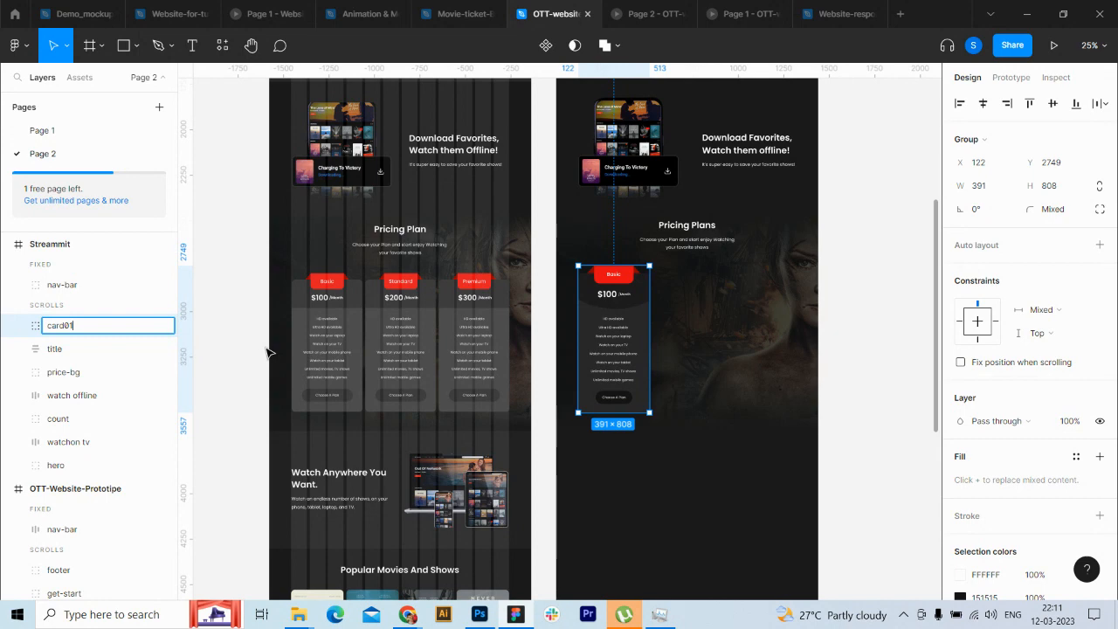
key(Return)
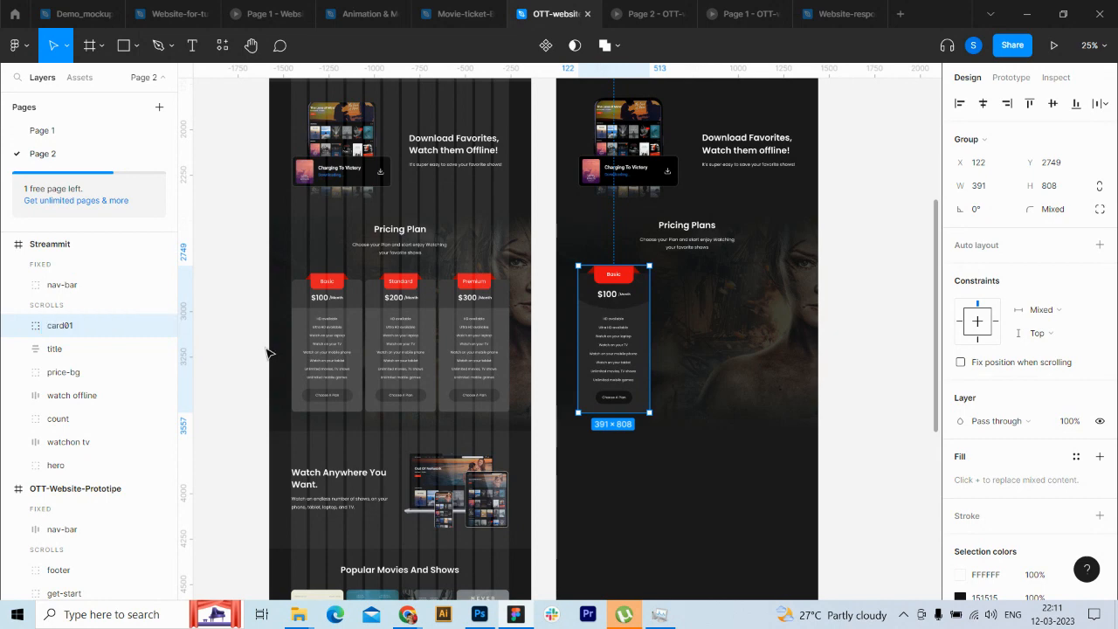
Step: Show the layout grid of the Streammit frame again
click(69, 244)
click(1076, 327)
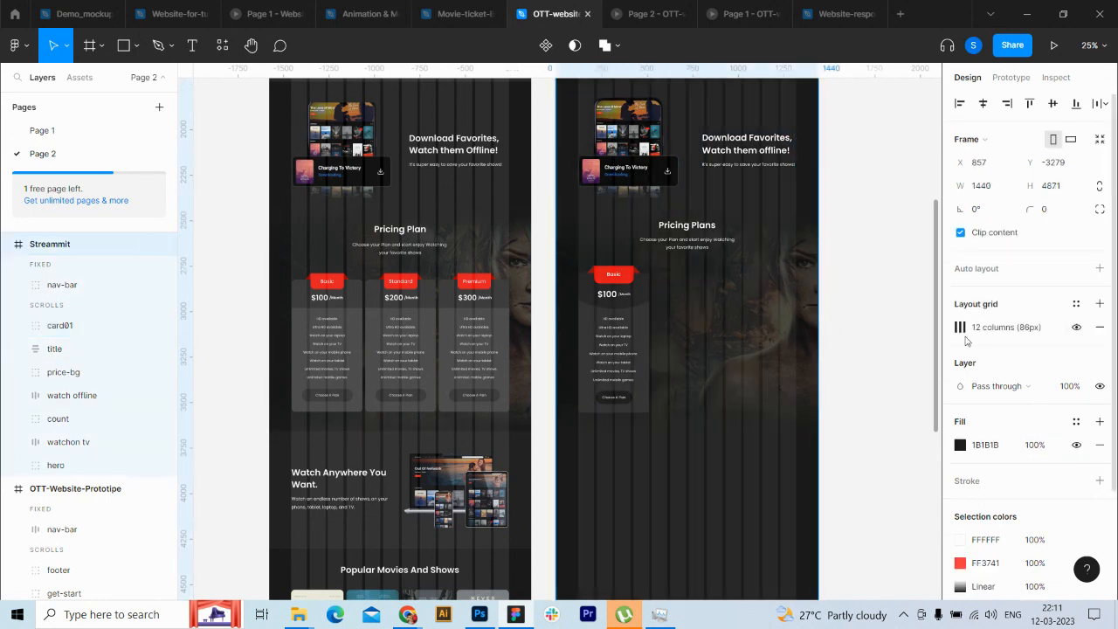
Step: Duplicate card01 twice in a row, placing the second card at X 525 and the third at X 928
click(64, 328)
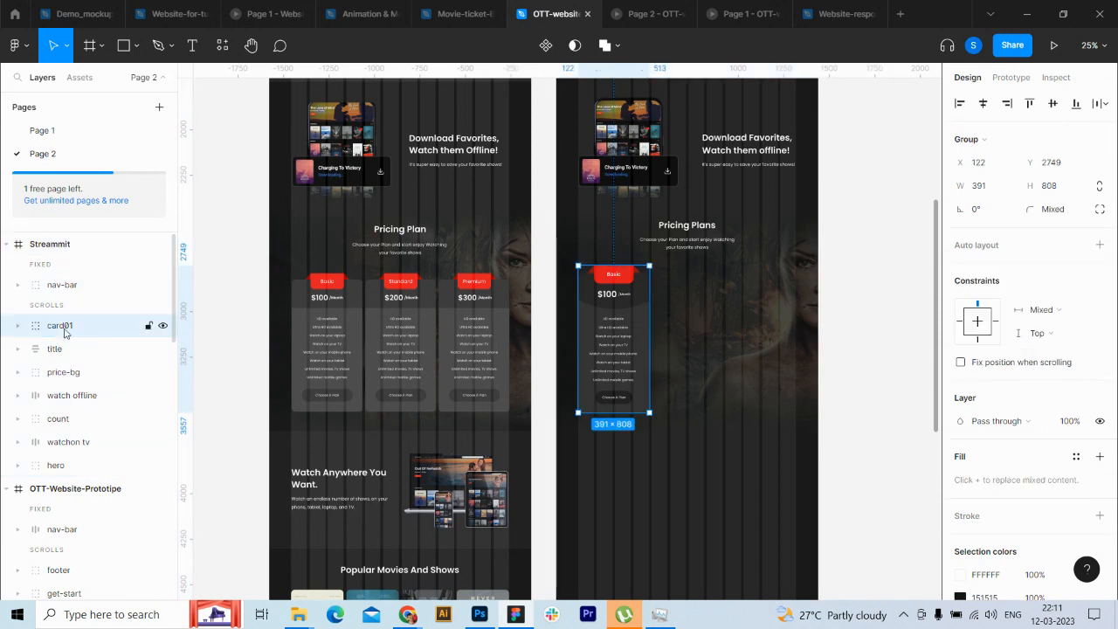
key(ctrl+d)
key(shift+Right)
key(shift+Right)
key(shift+Right)
key(shift+Right)
key(shift+Right)
key(shift+Right)
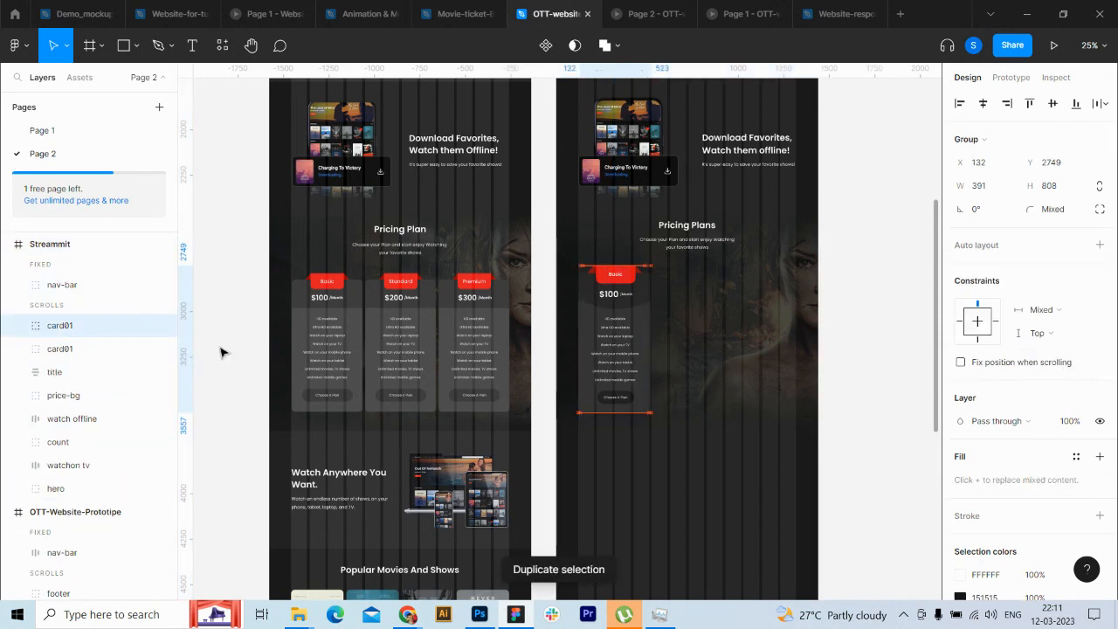
key(shift+Right)
key(shift+Right)
key(shift+Right)
key(shift+Right)
key(shift+Right)
key(shift+Right)
key(shift+Right)
key(shift+Right)
key(shift+Right)
key(shift+Right)
key(shift+Right)
key(shift+Right)
key(shift+Right)
key(shift+Right)
key(shift+Right)
key(shift+Right)
key(shift+Right)
key(shift+Right)
key(shift+Right)
key(shift+Right)
key(shift+Right)
key(shift+Right)
key(shift+Right)
key(shift+Right)
key(shift+Right)
key(shift+Right)
key(shift+Right)
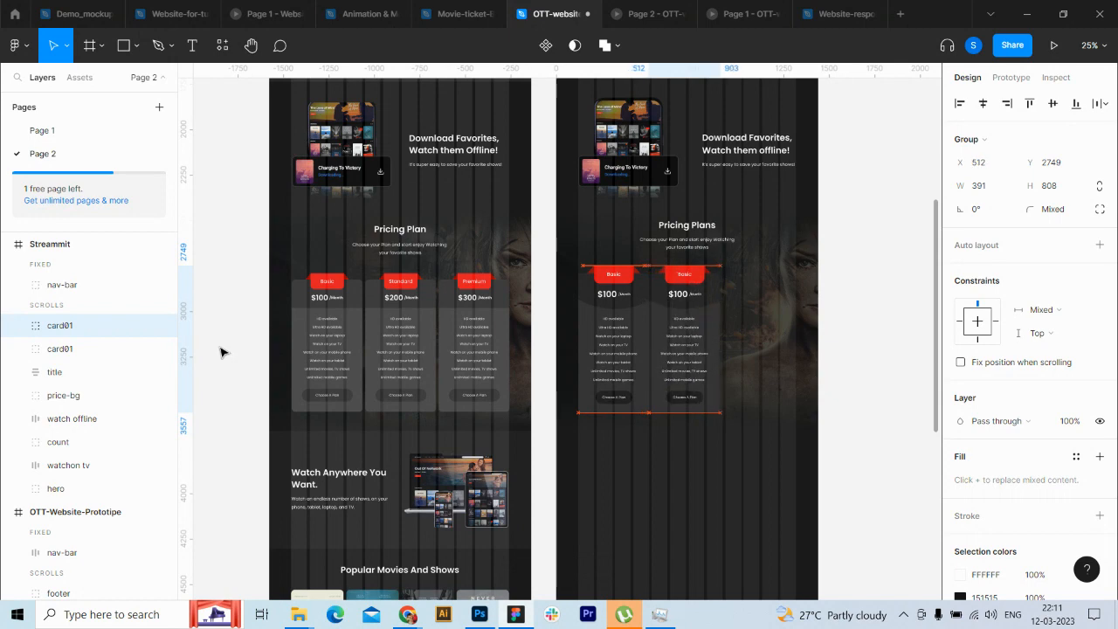
key(shift+Right)
key(shift+Right)
key(Left)
key(Left)
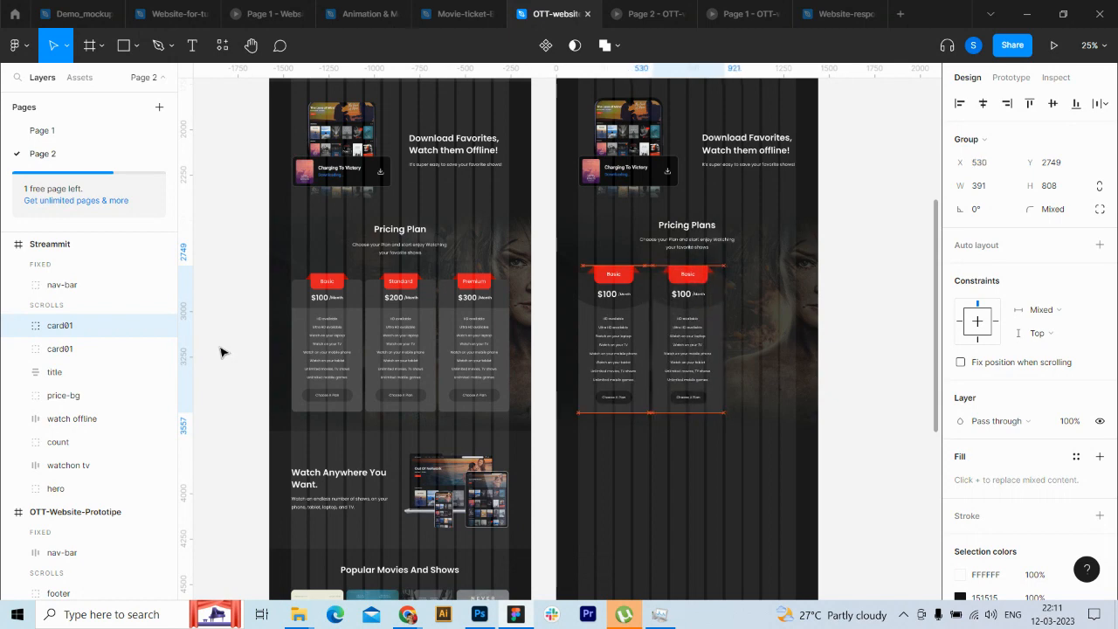
key(Left)
key(Left)
key(Left)
key(Left)
key(Left)
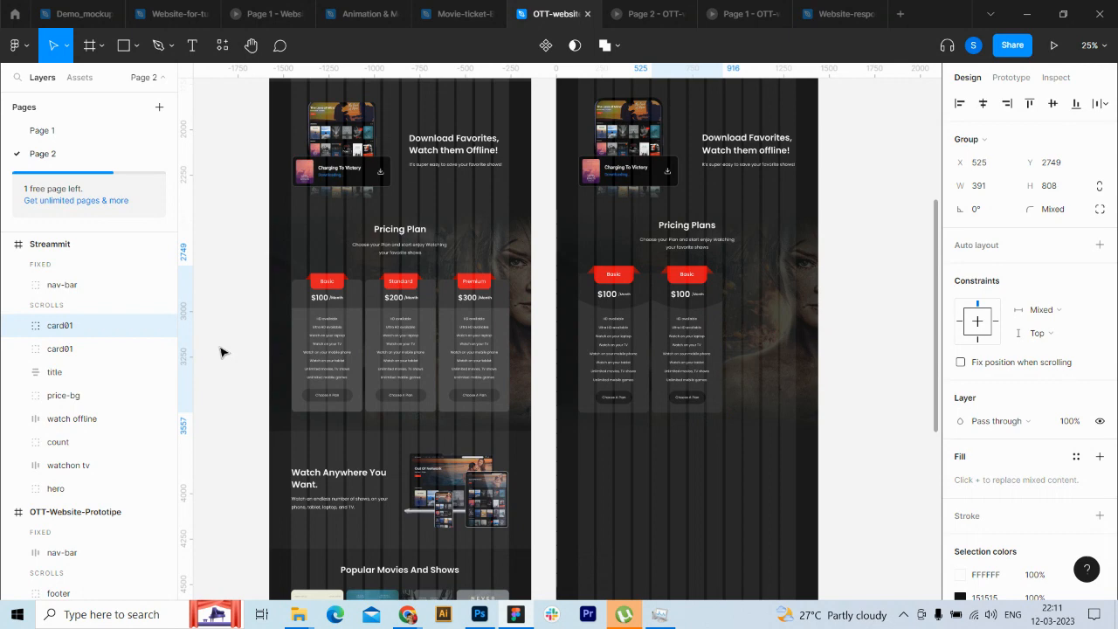
key(ctrl+d)
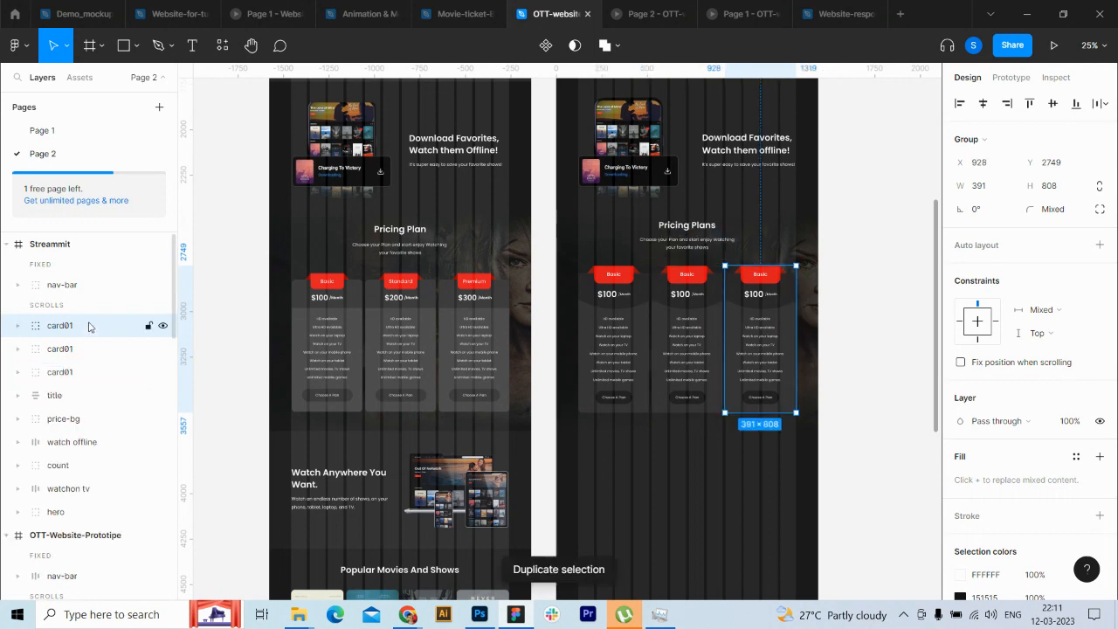
Step: Distribute the three card01 groups evenly in the Streammit frame and examine the gaps between the cards
shift+click(88, 348)
shift+click(88, 372)
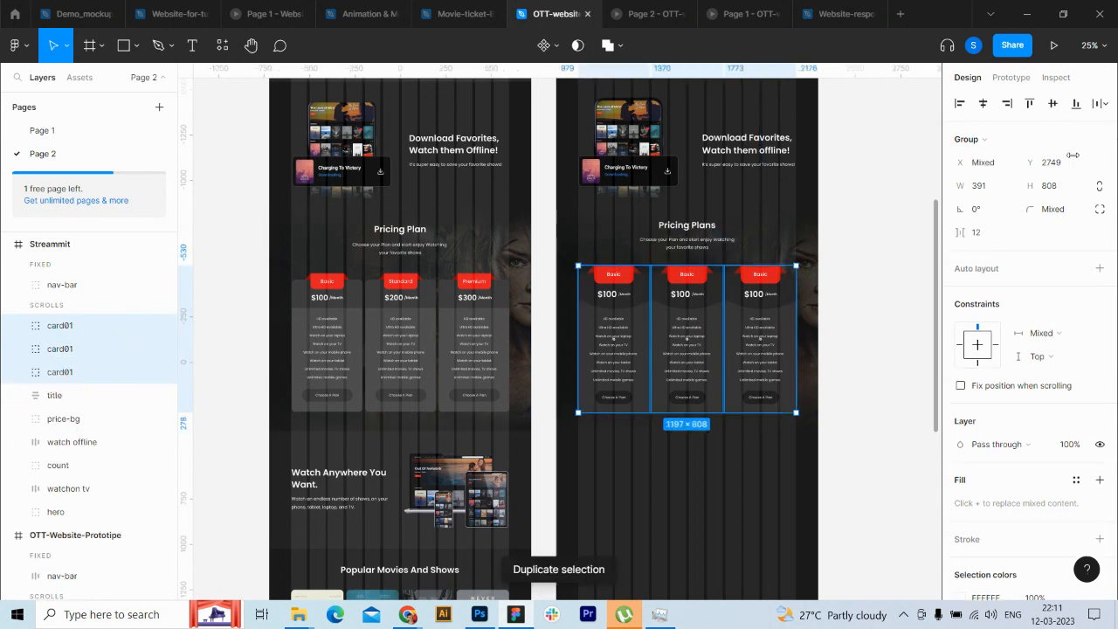
click(1102, 106)
click(1102, 106)
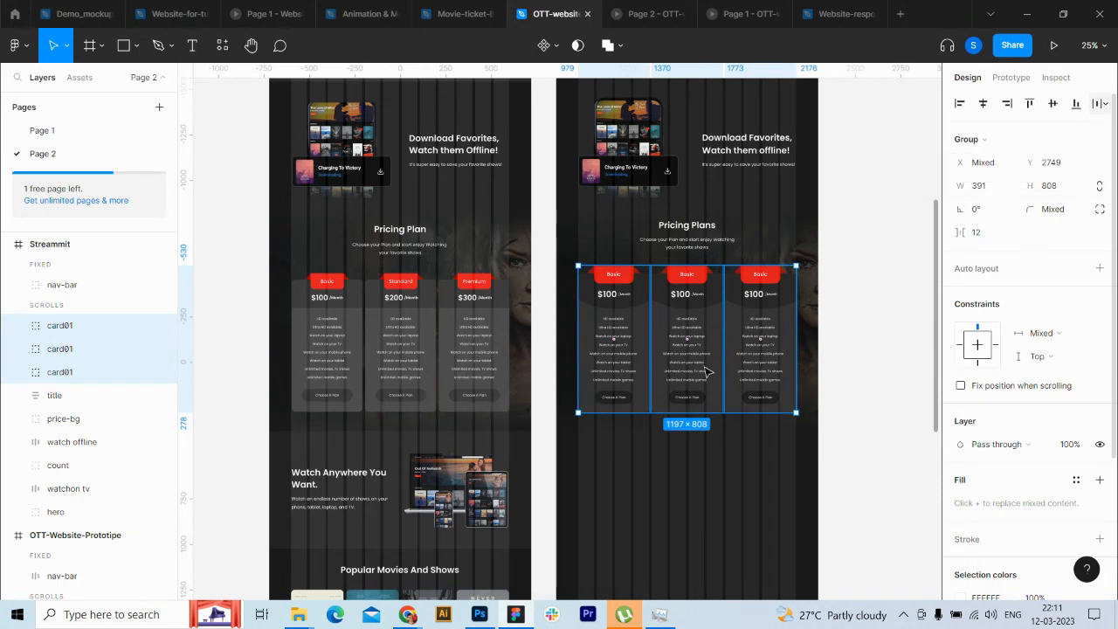
ctrl+scroll(821, 400, up, 5)
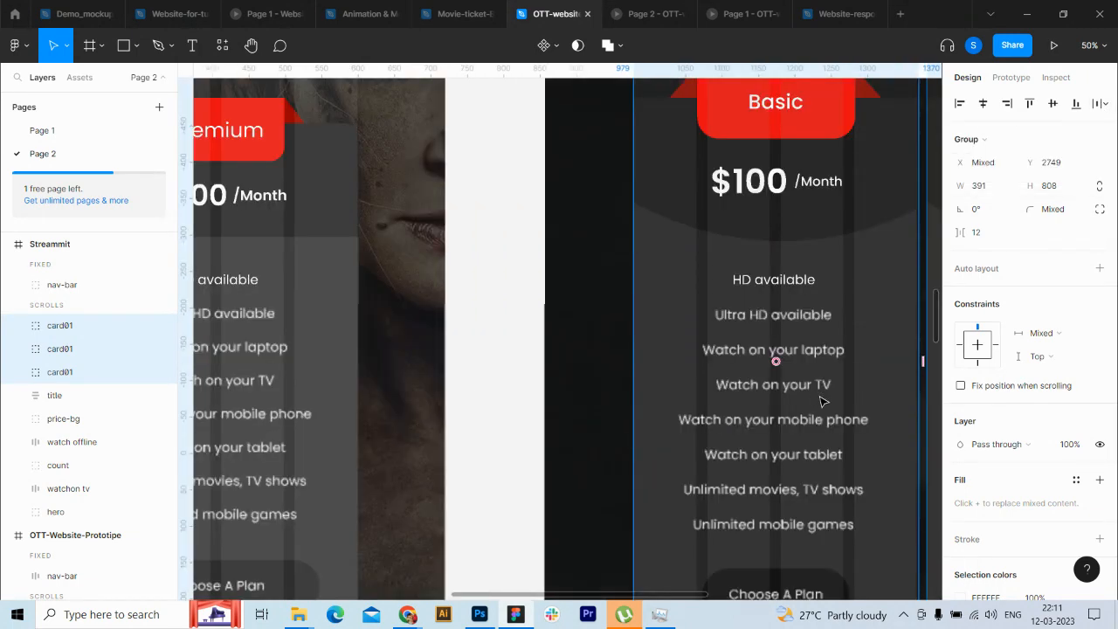
drag(706, 595, 855, 599)
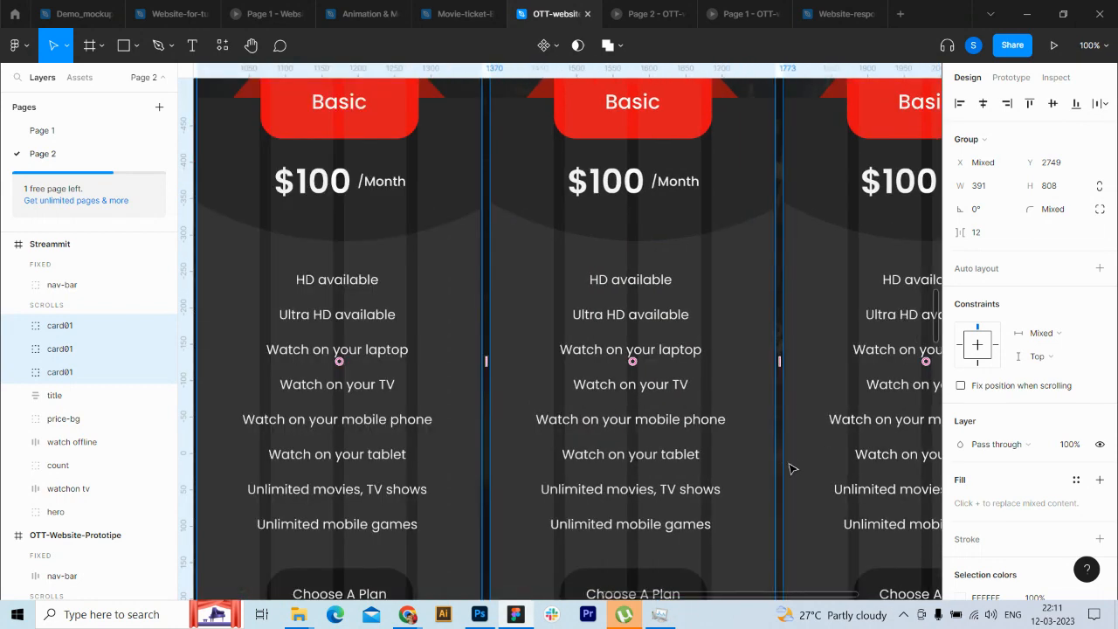
click(765, 505)
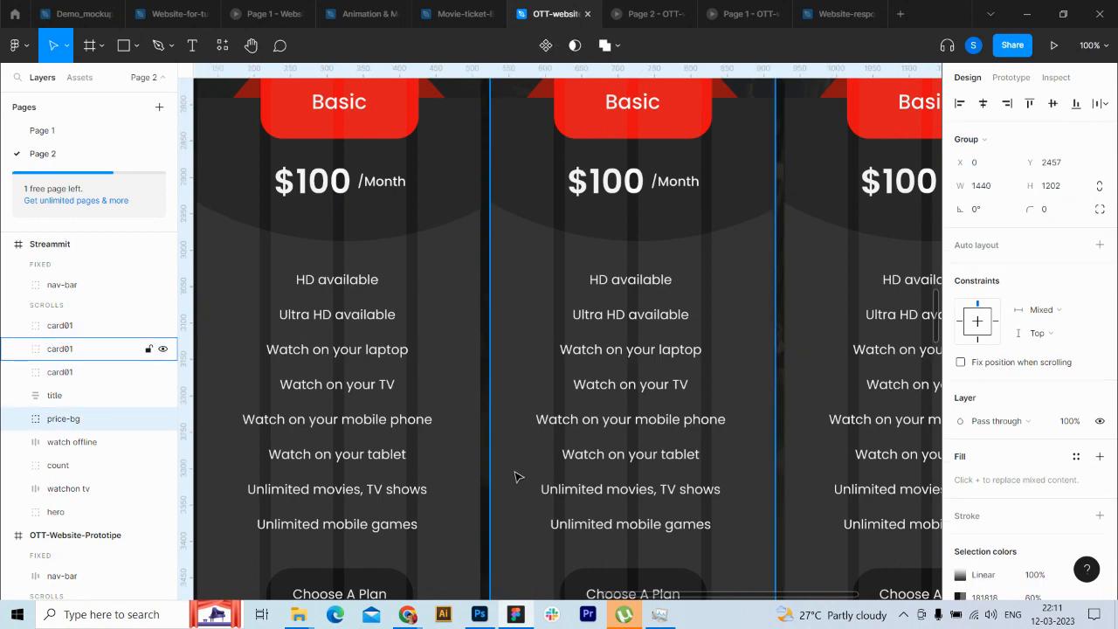
key(ctrl+minus)
key(ctrl+minus)
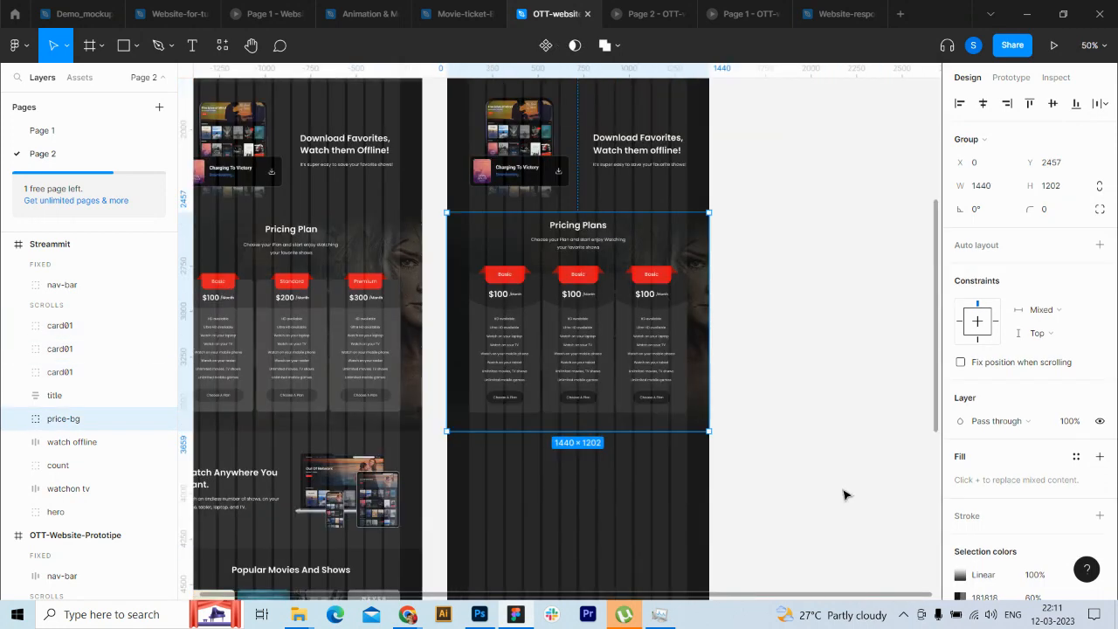
click(860, 455)
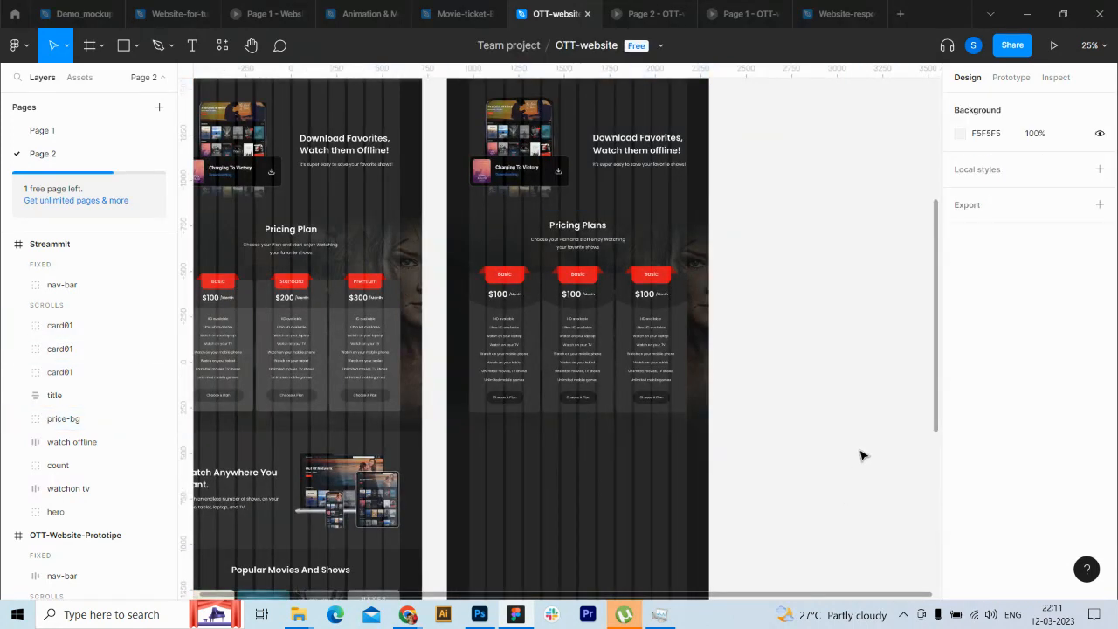
Step: Hide the layout grid of the Streammit frame to show the pricing cards without columns
click(73, 244)
click(1076, 328)
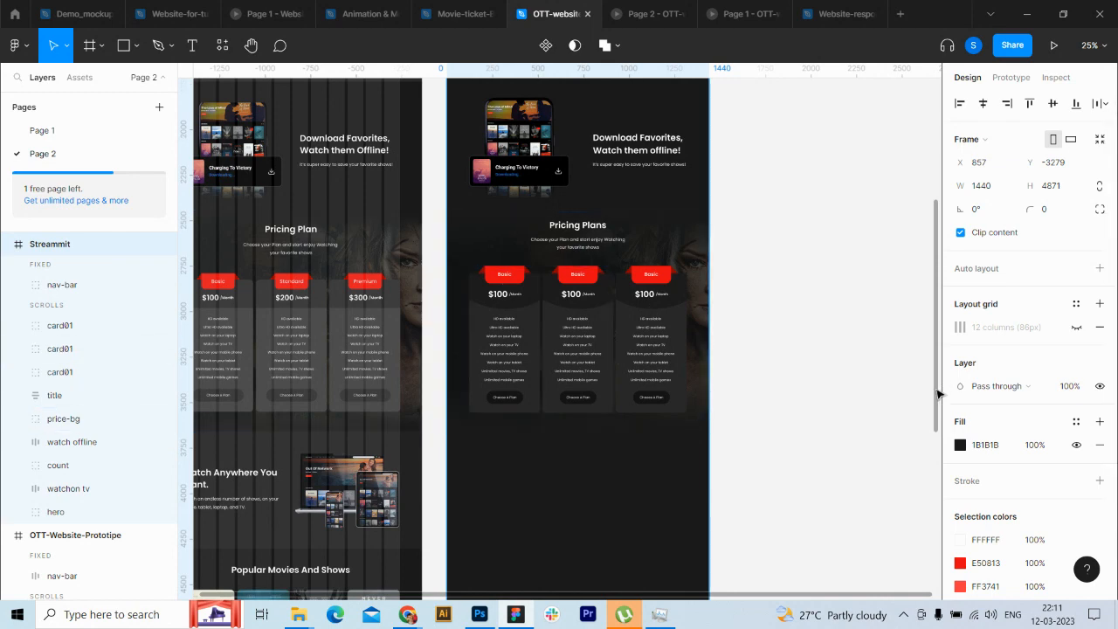
scroll(935, 339, up, 3)
drag(935, 339, 934, 406)
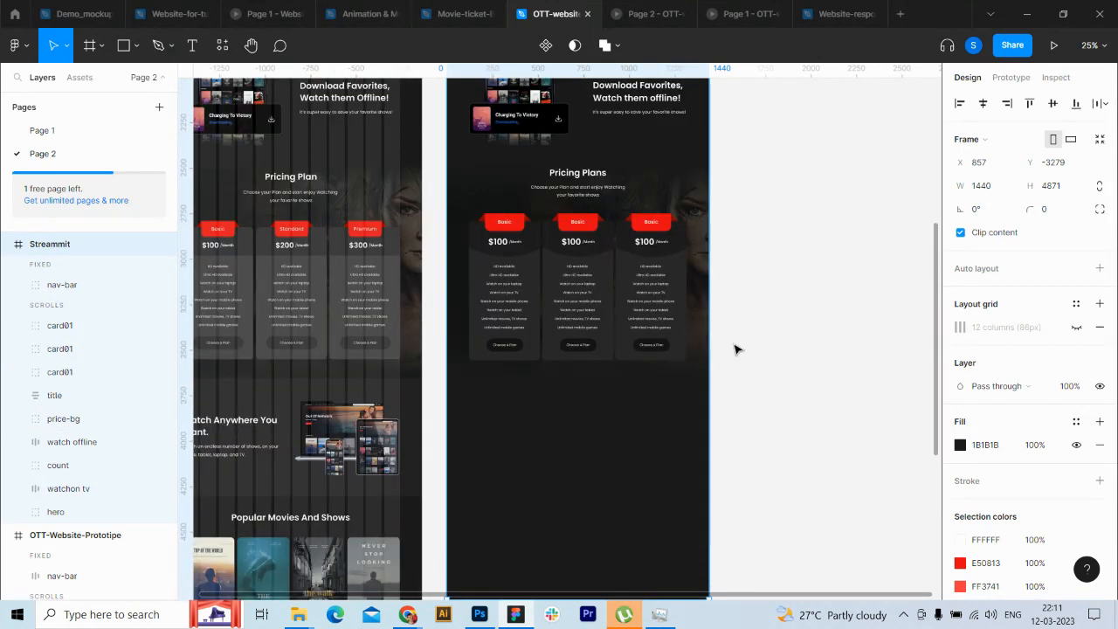
Step: Move all three card01 groups down together to Y 2758 and clear the selection
click(70, 324)
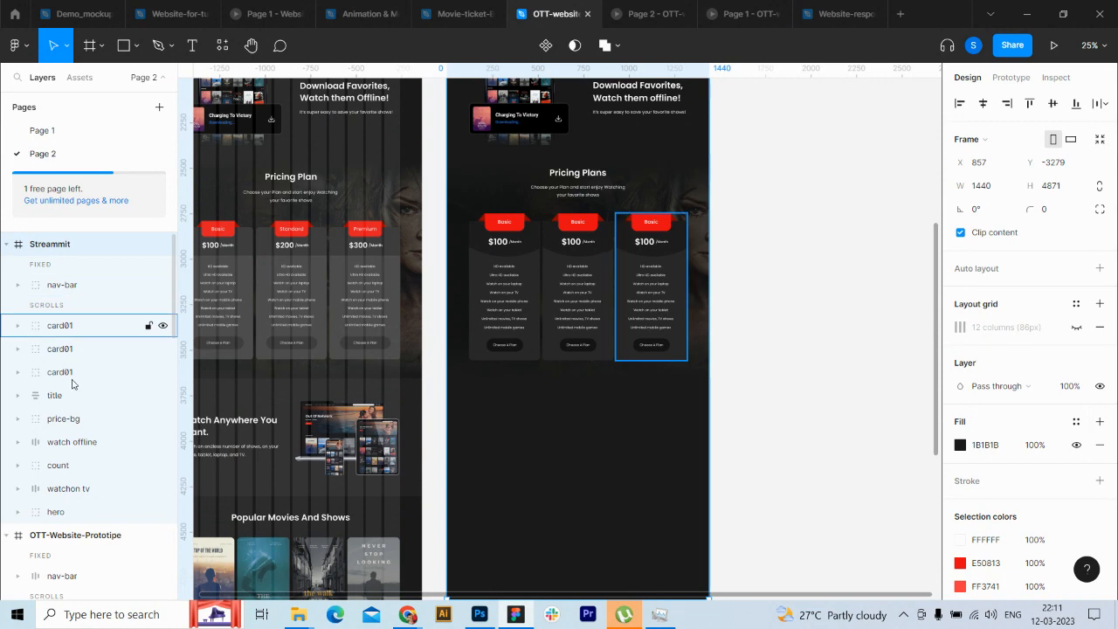
shift+click(75, 377)
key(shift+Down)
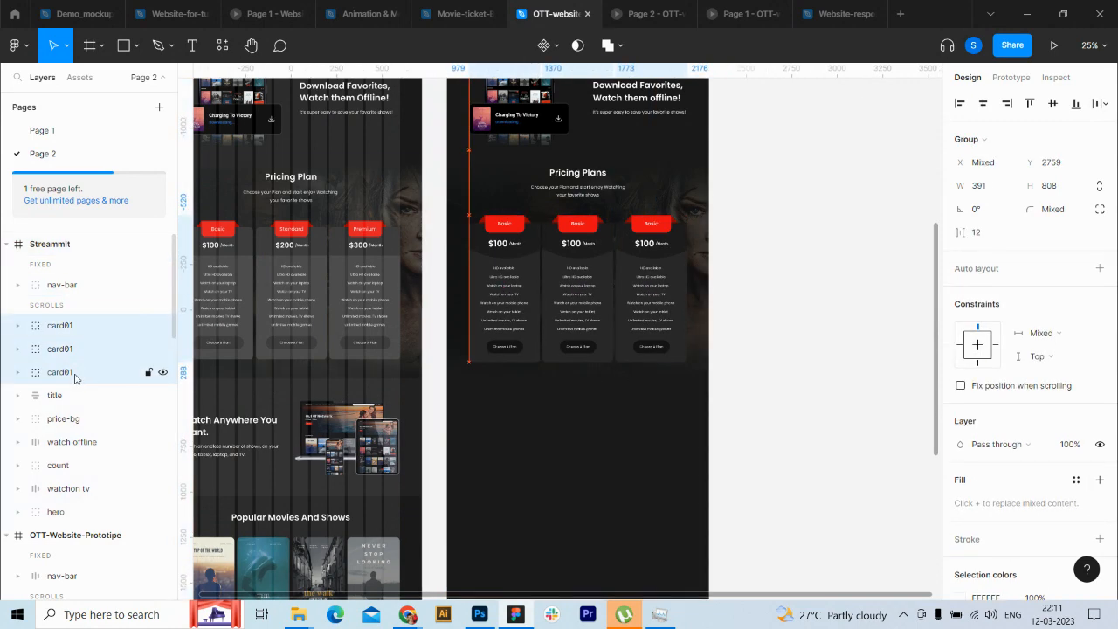
key(Up)
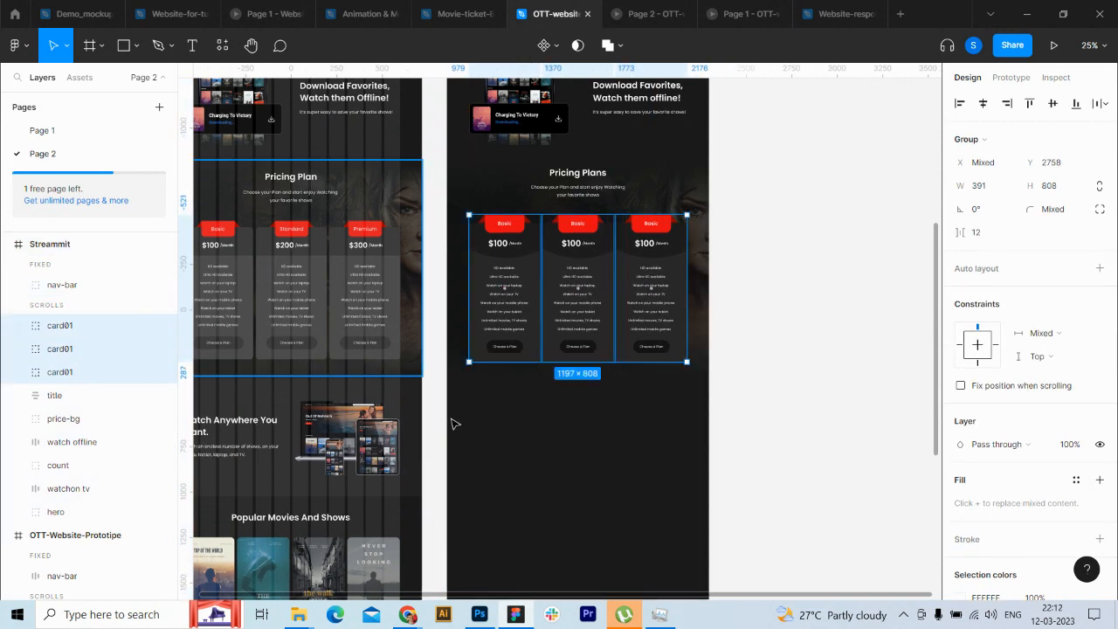
click(800, 372)
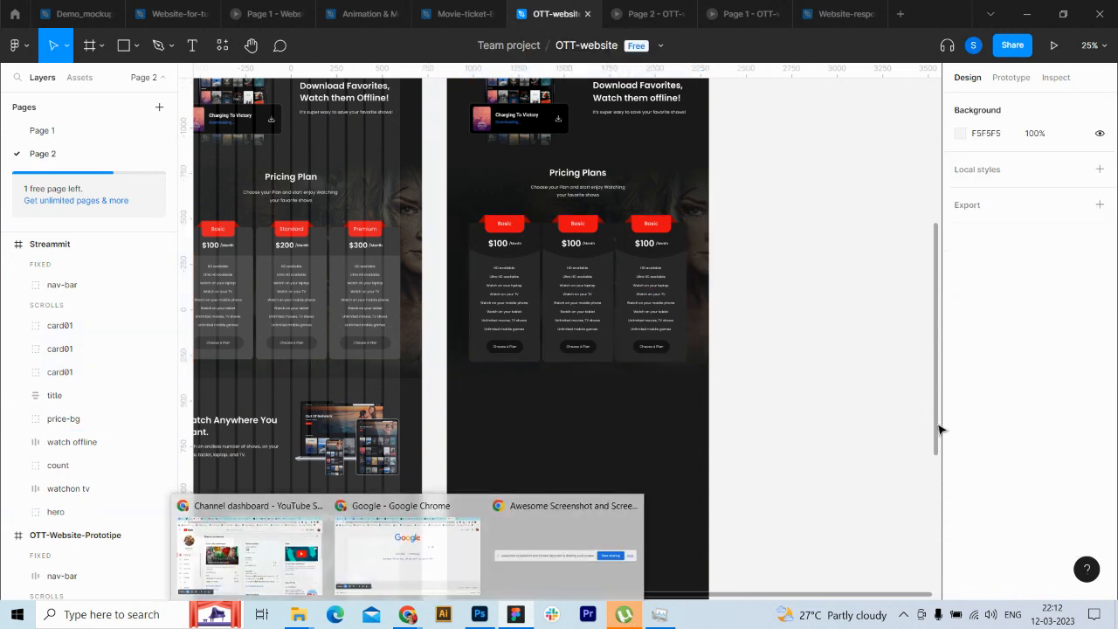
Step: Examine the page in the Page 2 prototype preview down to the three Pricing Plans cards, and return to the OTT-website design file
drag(938, 419, 933, 386)
click(648, 13)
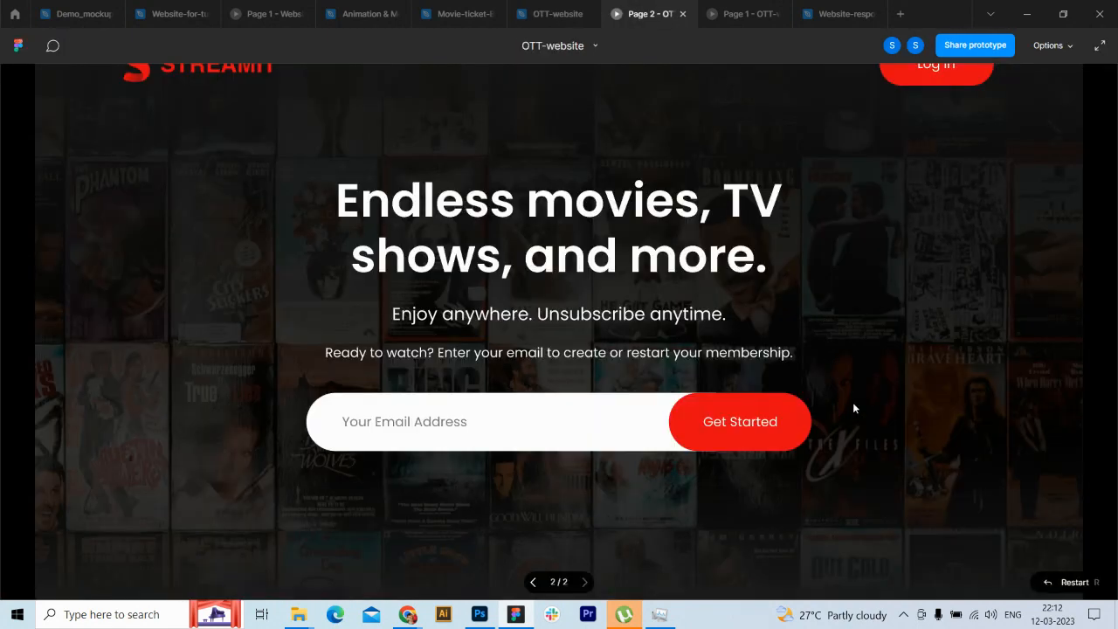
scroll(836, 381, down, 5)
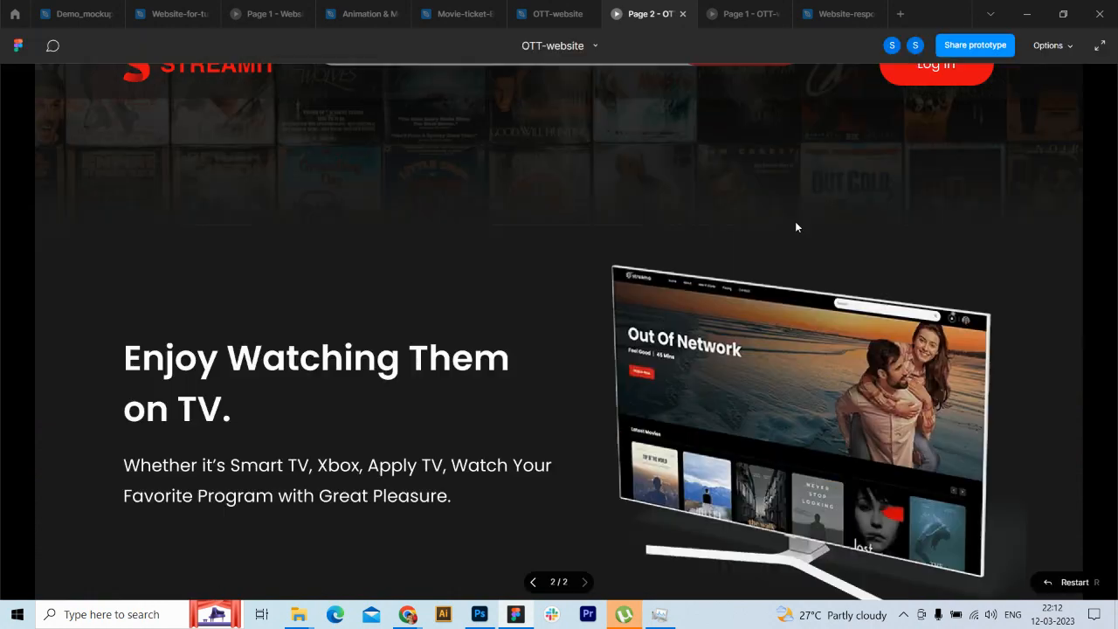
scroll(772, 367, down, 2)
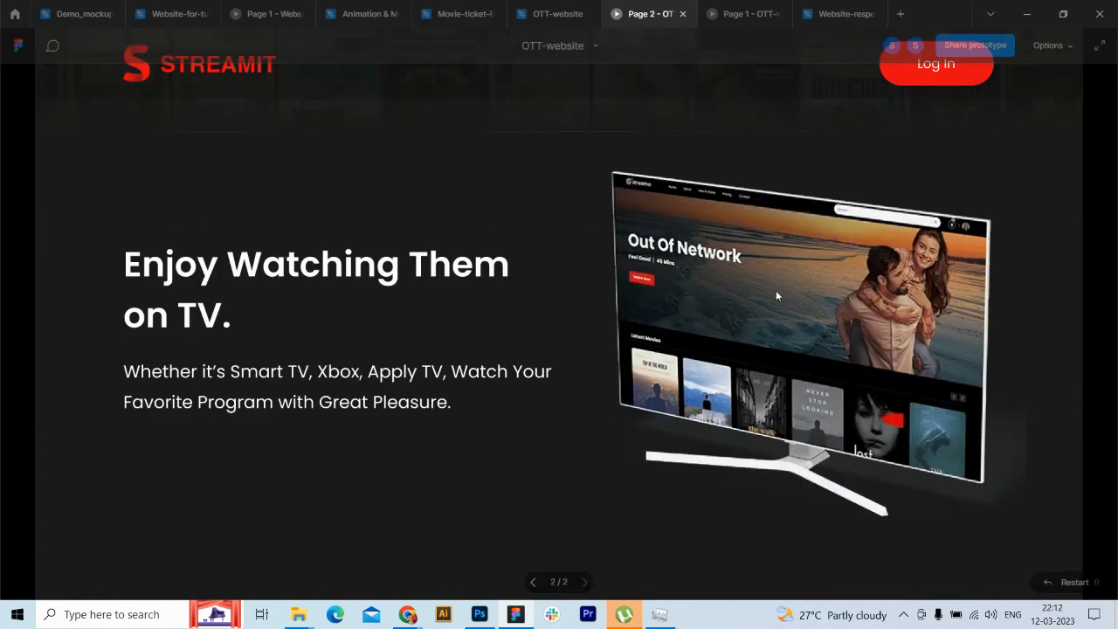
scroll(776, 291, down, 2)
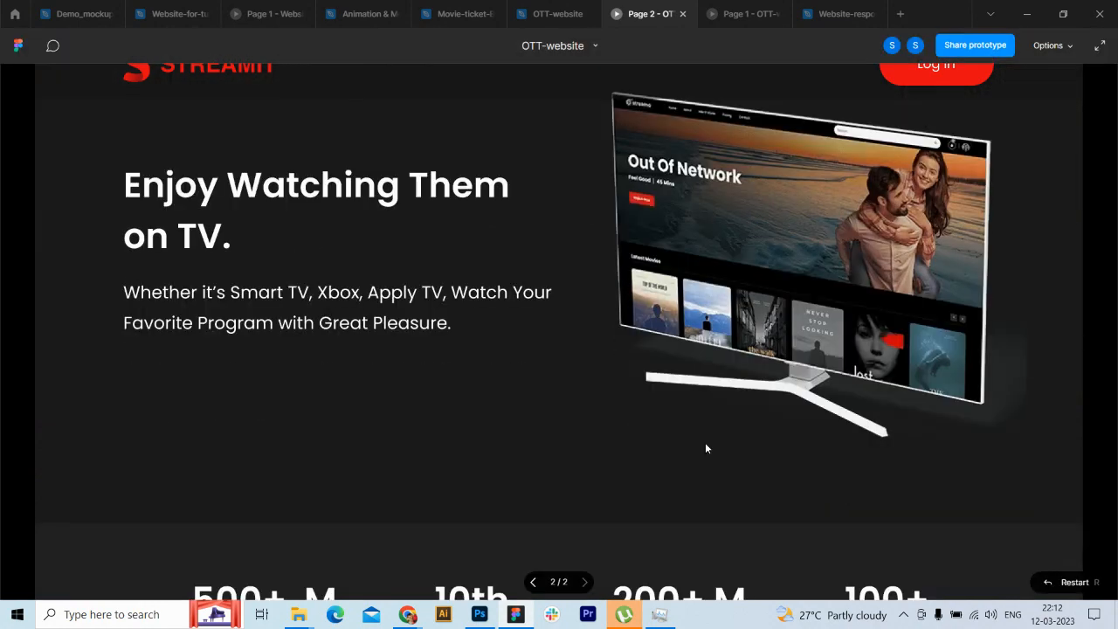
scroll(707, 448, down, 15)
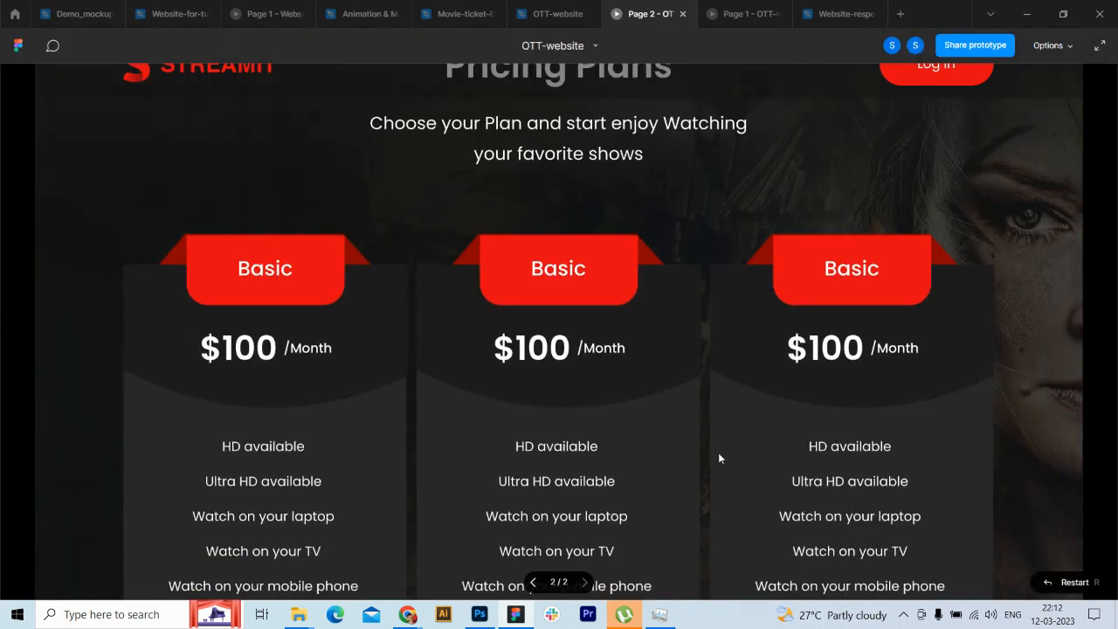
scroll(718, 458, down, 6)
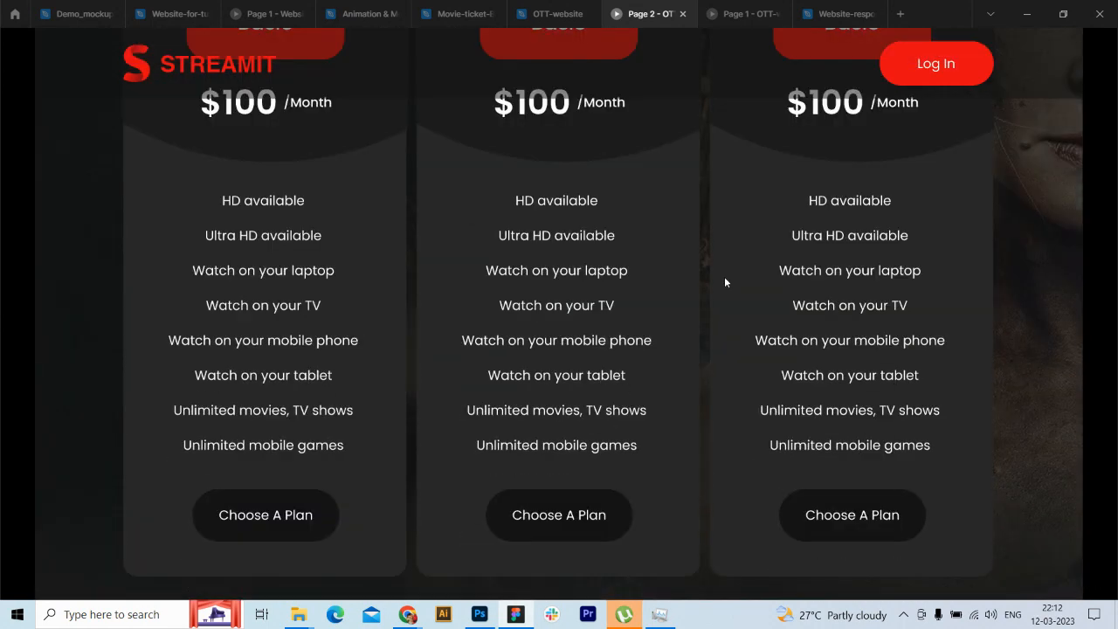
scroll(724, 276, up, 5)
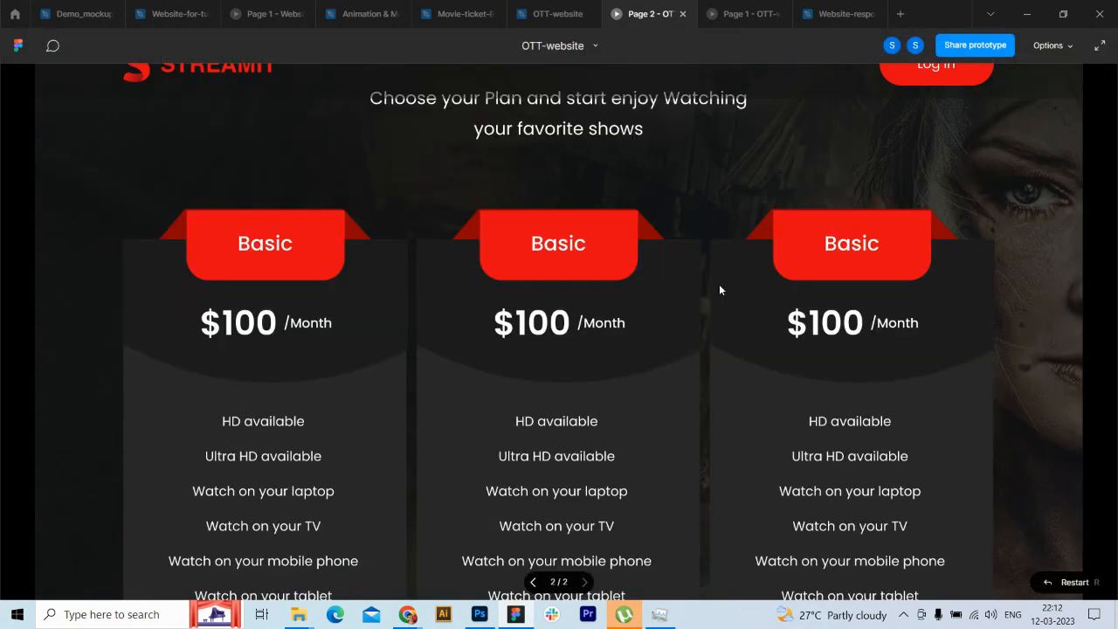
scroll(717, 338, up, 1)
key(ctrl+shift+Tab)
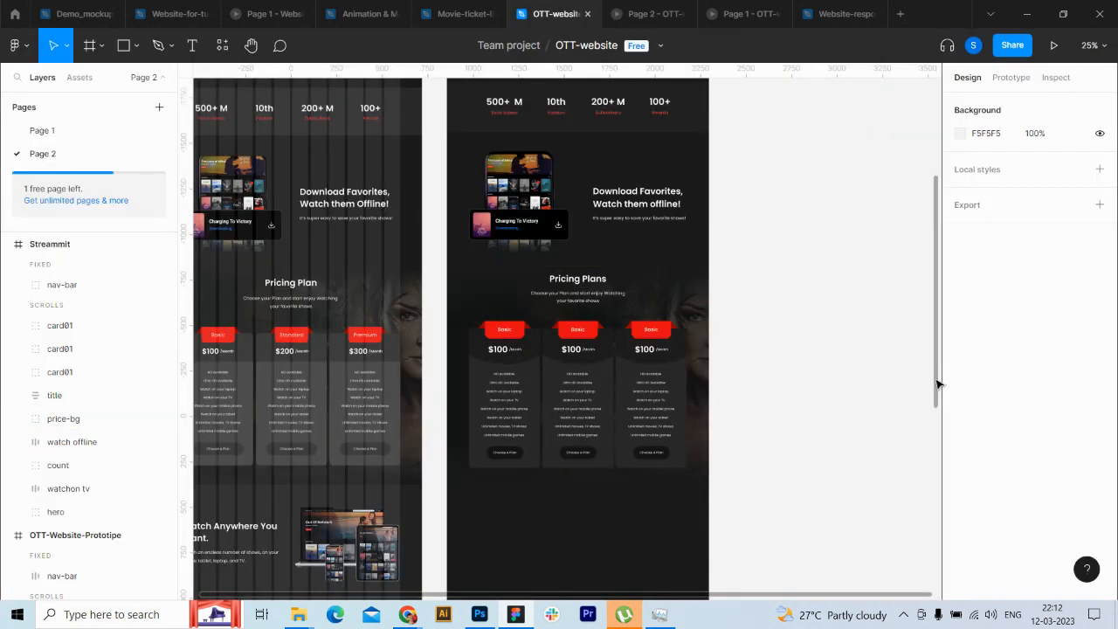
drag(937, 386, 892, 306)
key(ctrl+minus)
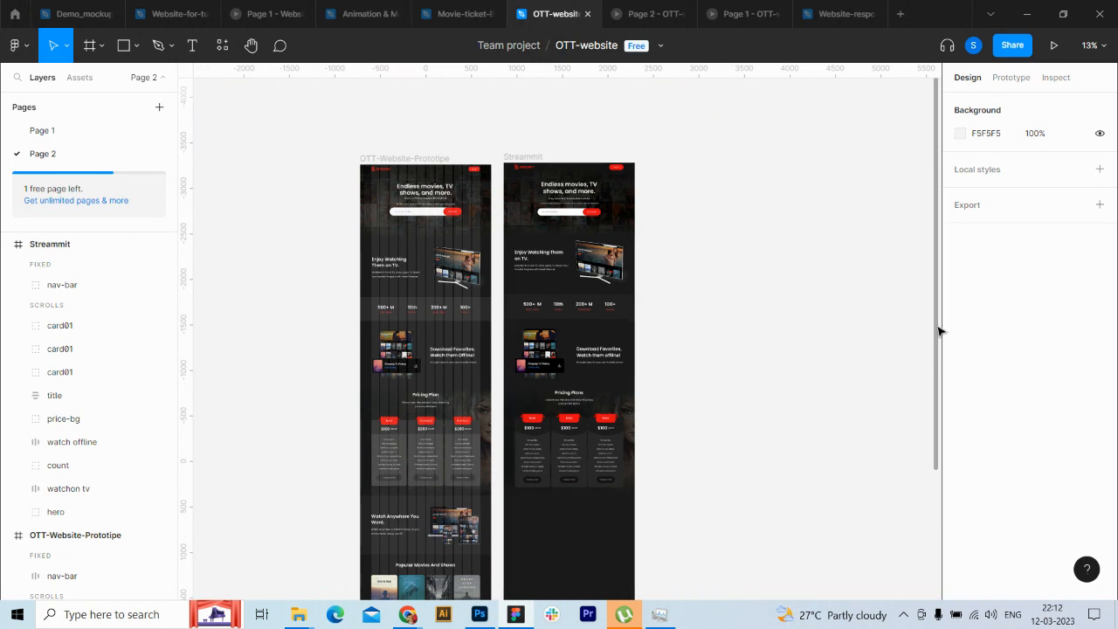
drag(938, 329, 928, 375)
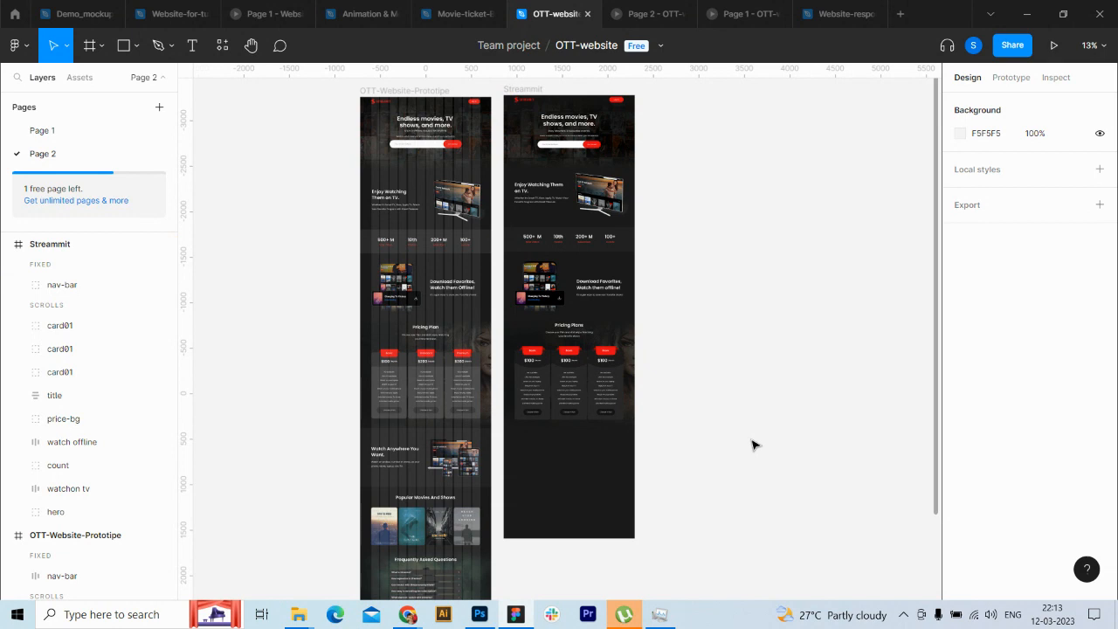
mouse_move(407, 616)
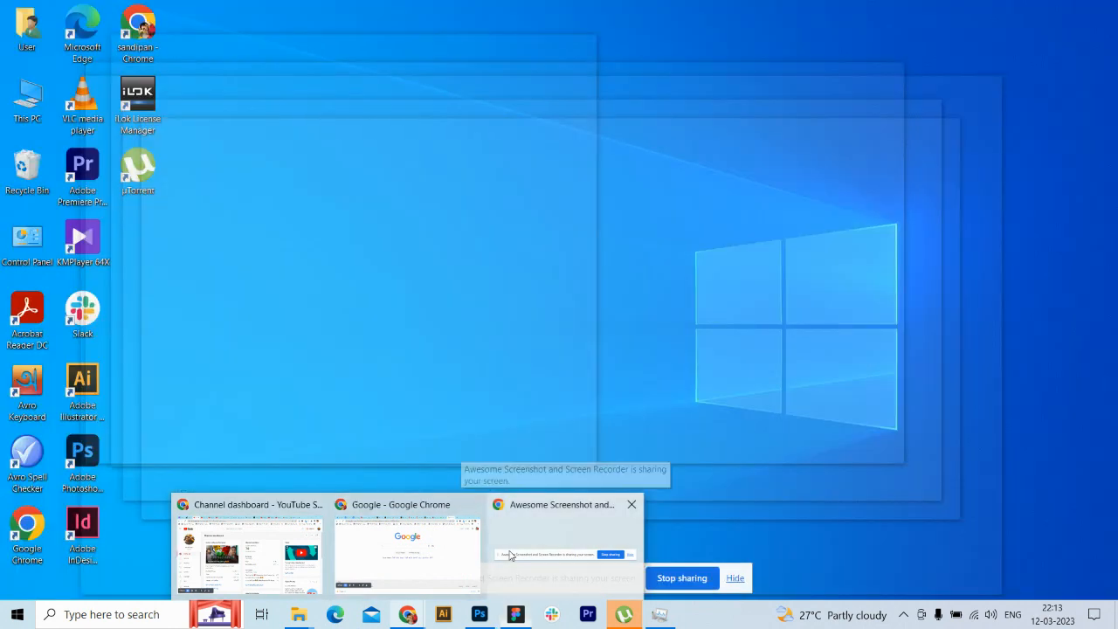
click(511, 557)
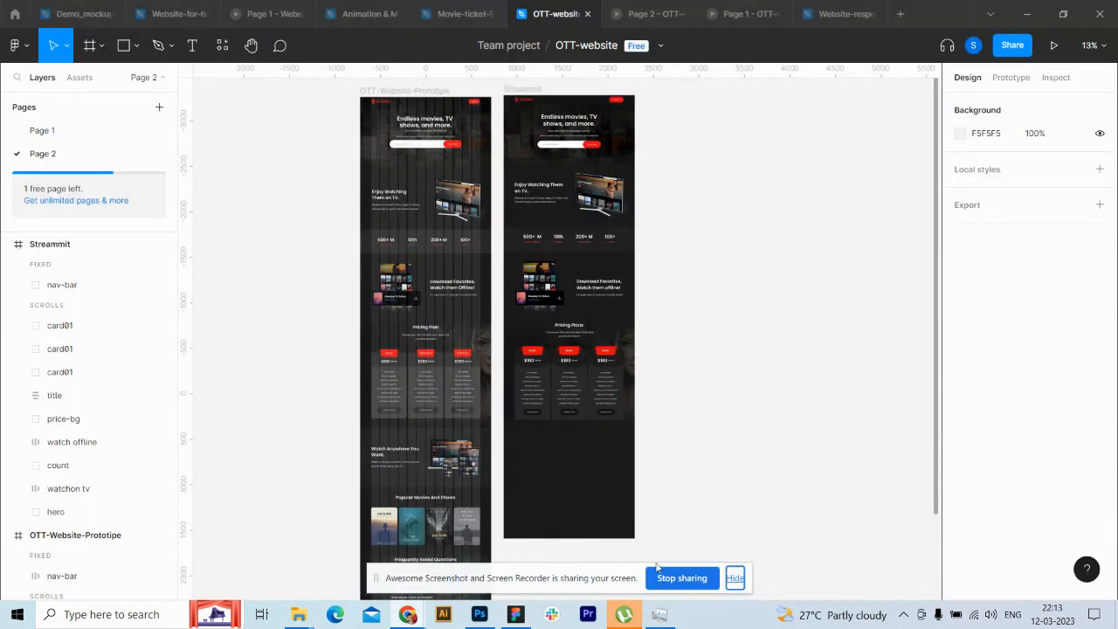